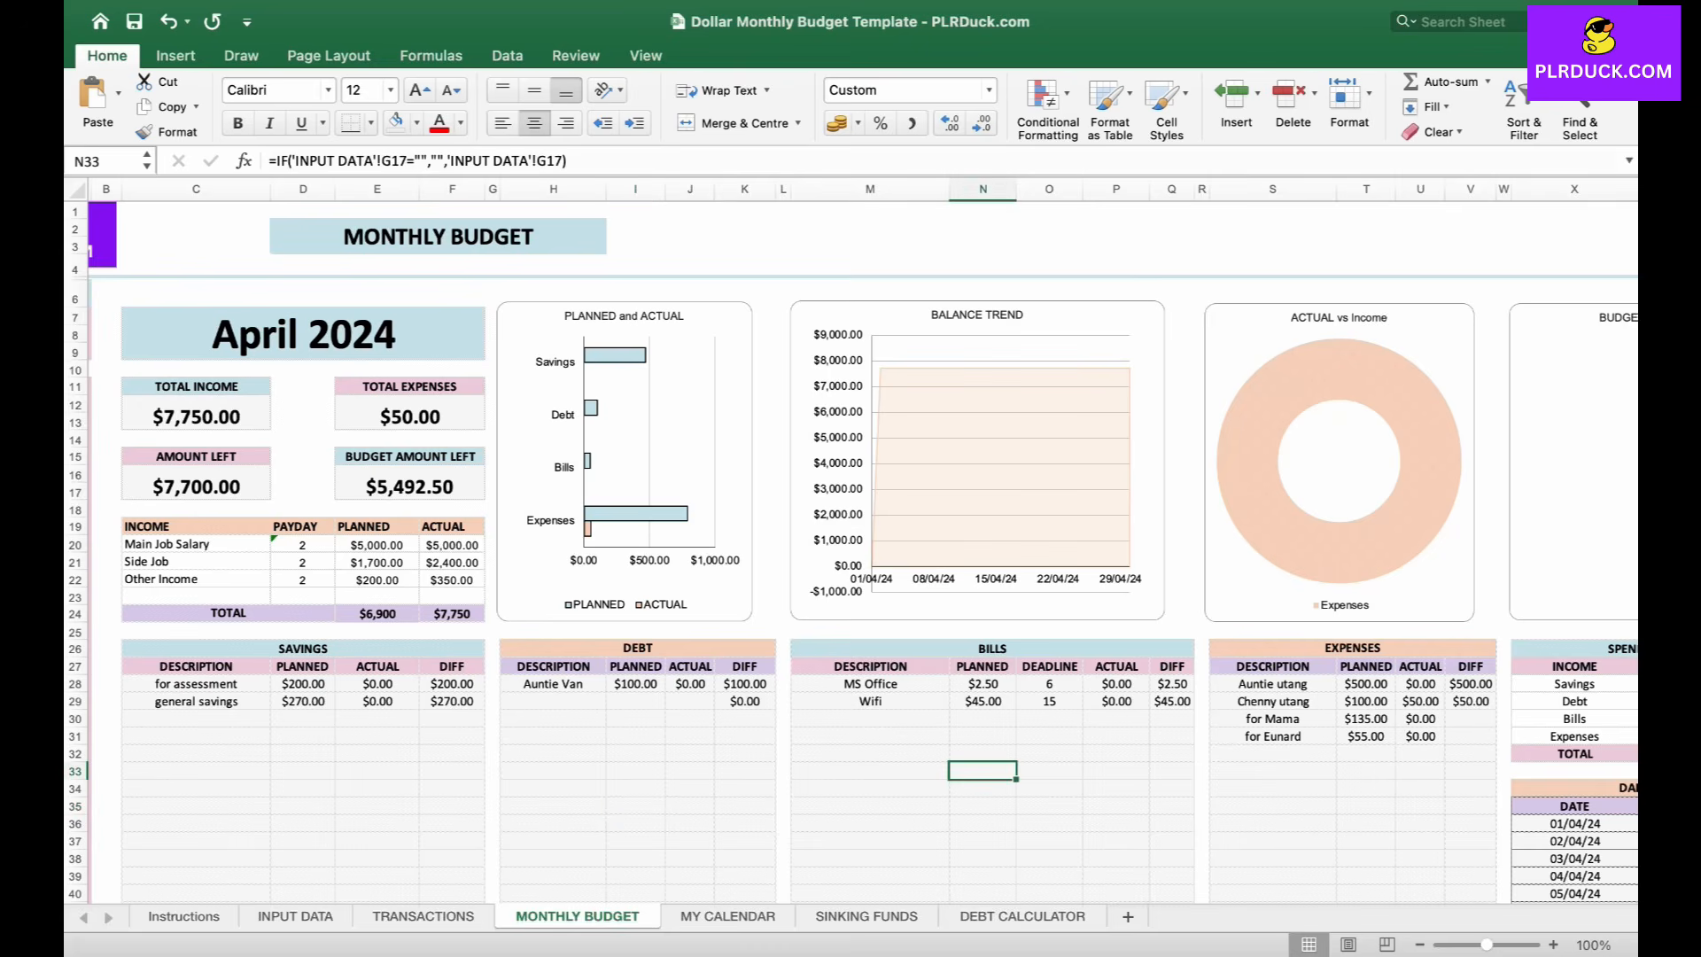
- Look over the MONTHLY BUDGET sheet's charts, category tables, spending overview and daily spendings in the finished template
left_click(1272, 824)
scroll(1272, 824, "right", 2)
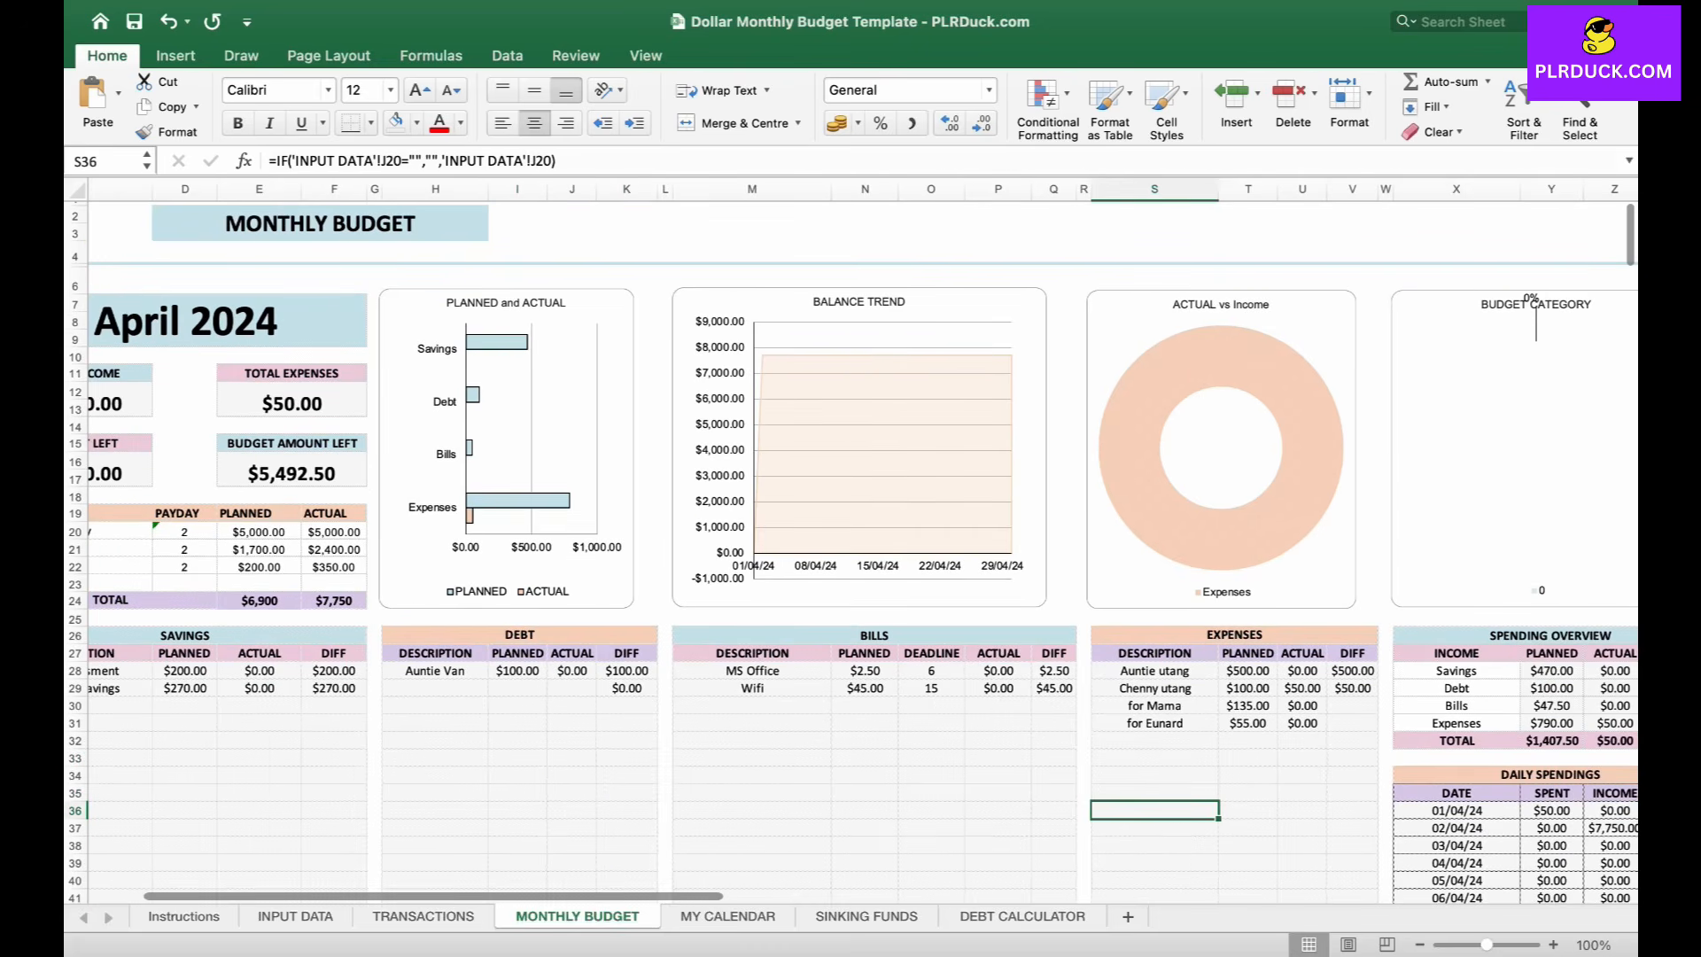
left_click(1457, 706)
left_click(1456, 863)
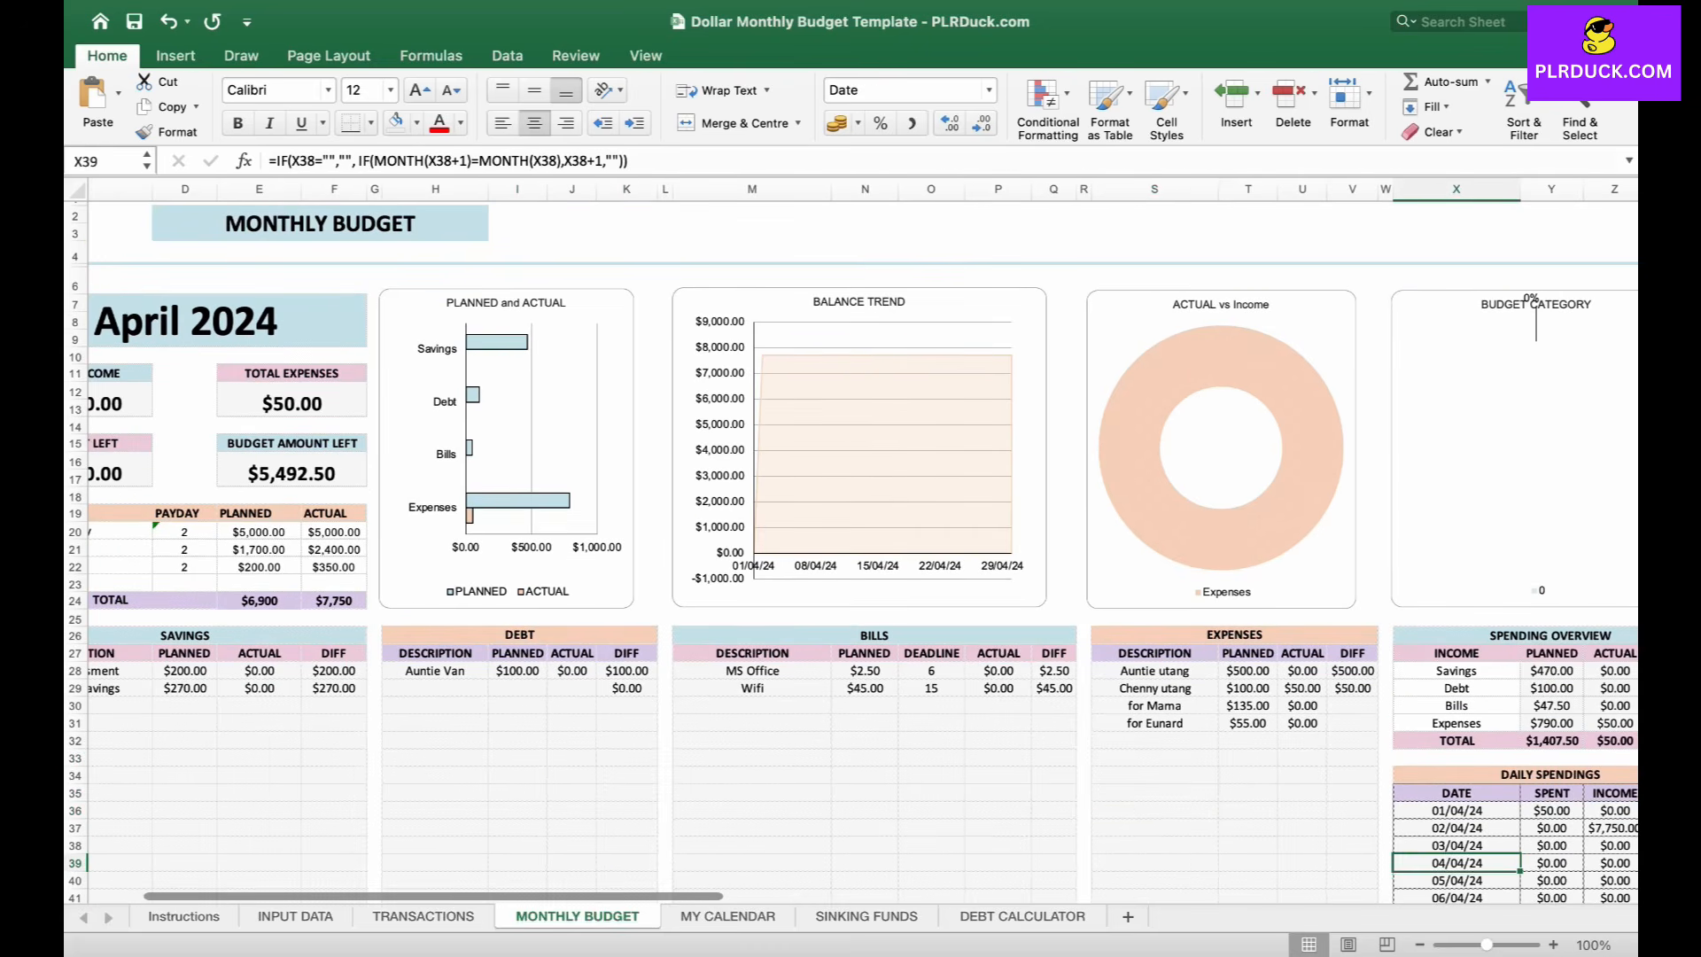
scroll(1457, 863, "left", 2)
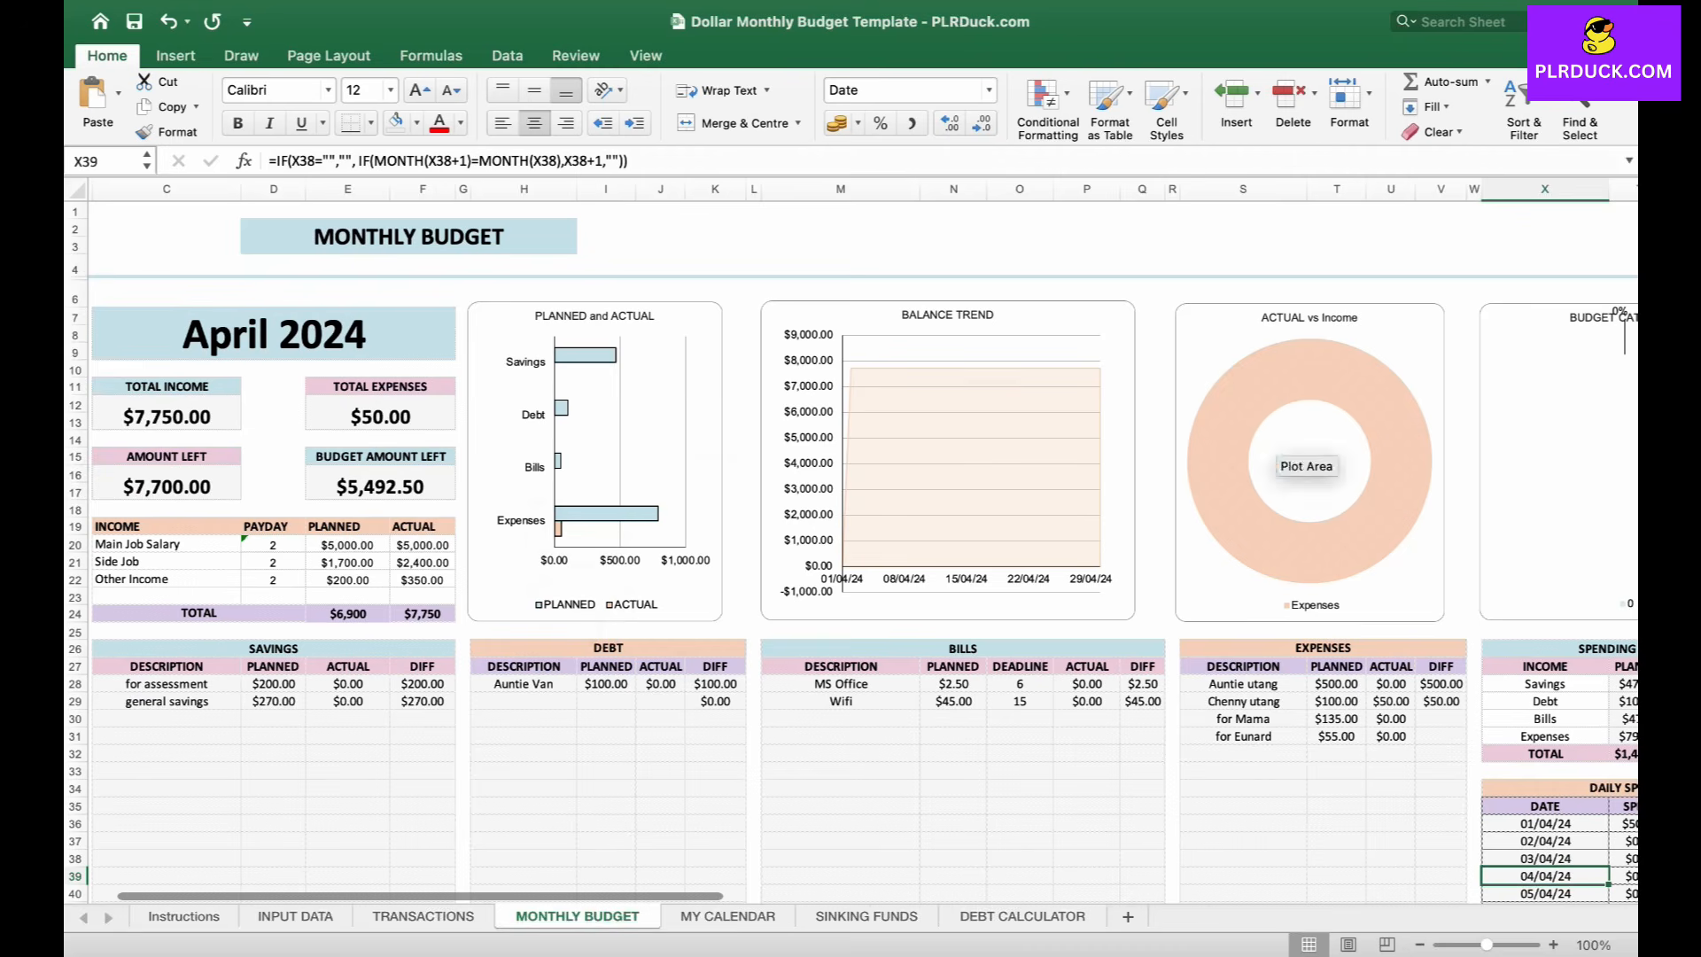
scroll(621, 523, "left", 1)
- Review the template's INPUT DATA and TRANSACTIONS sheets and return to the MONTHLY BUDGET sheet
left_click(296, 917)
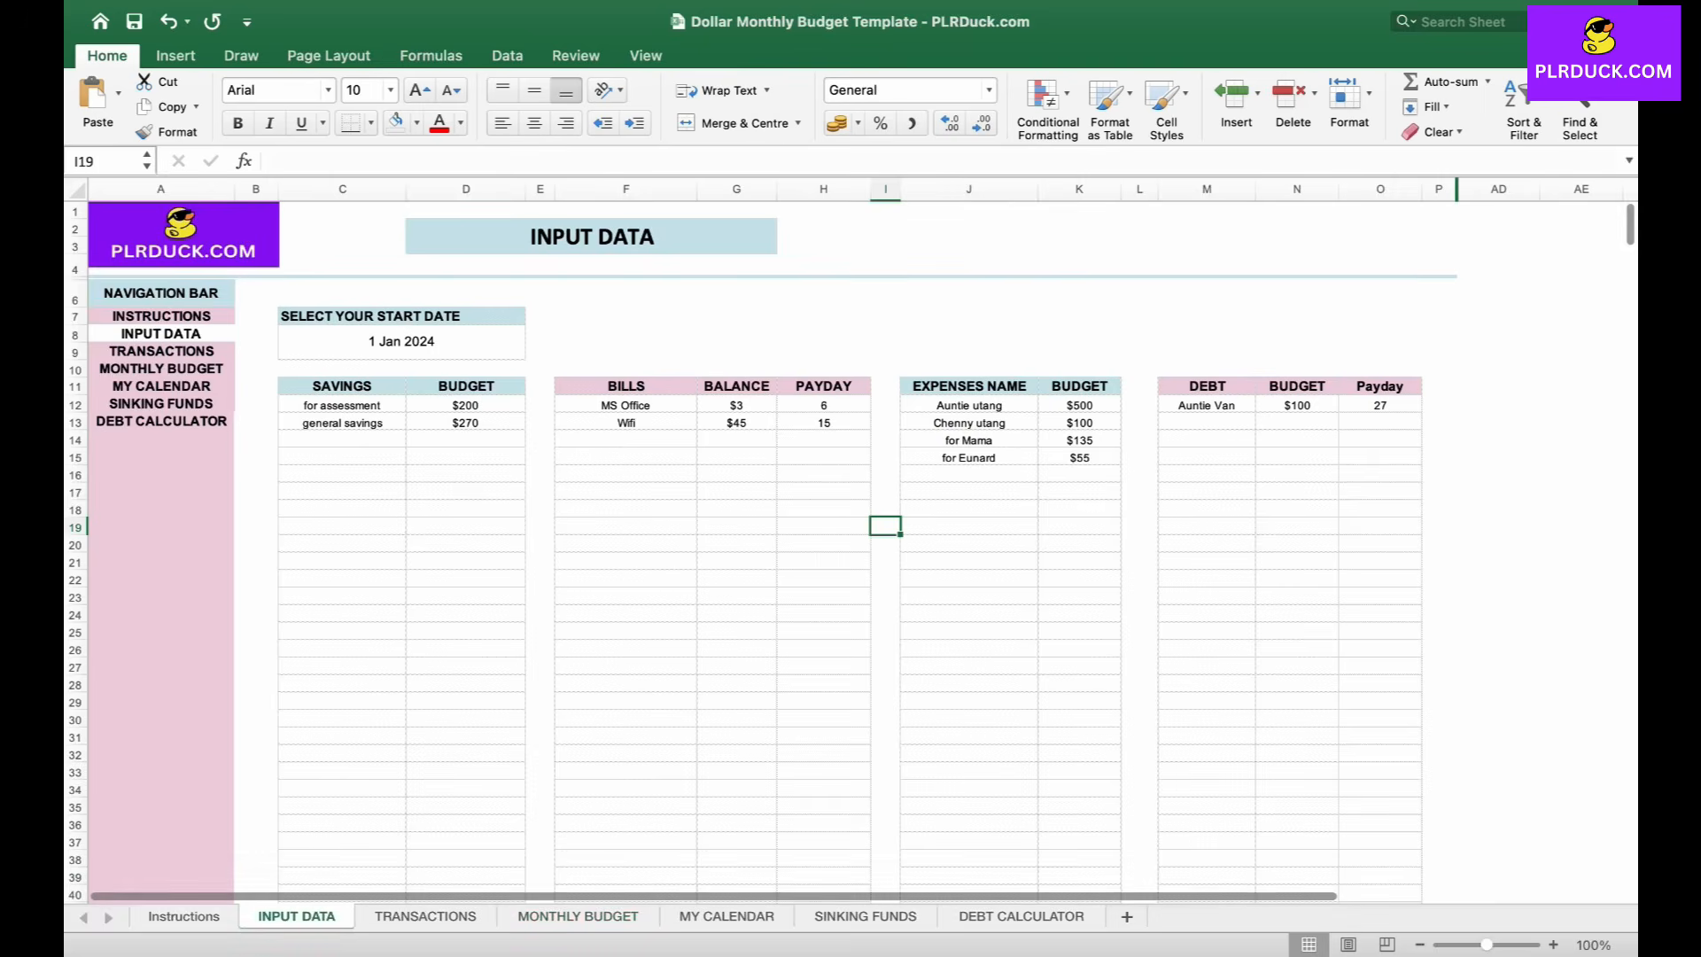
scroll(849, 541, "right", 2)
scroll(849, 541, "down", 1)
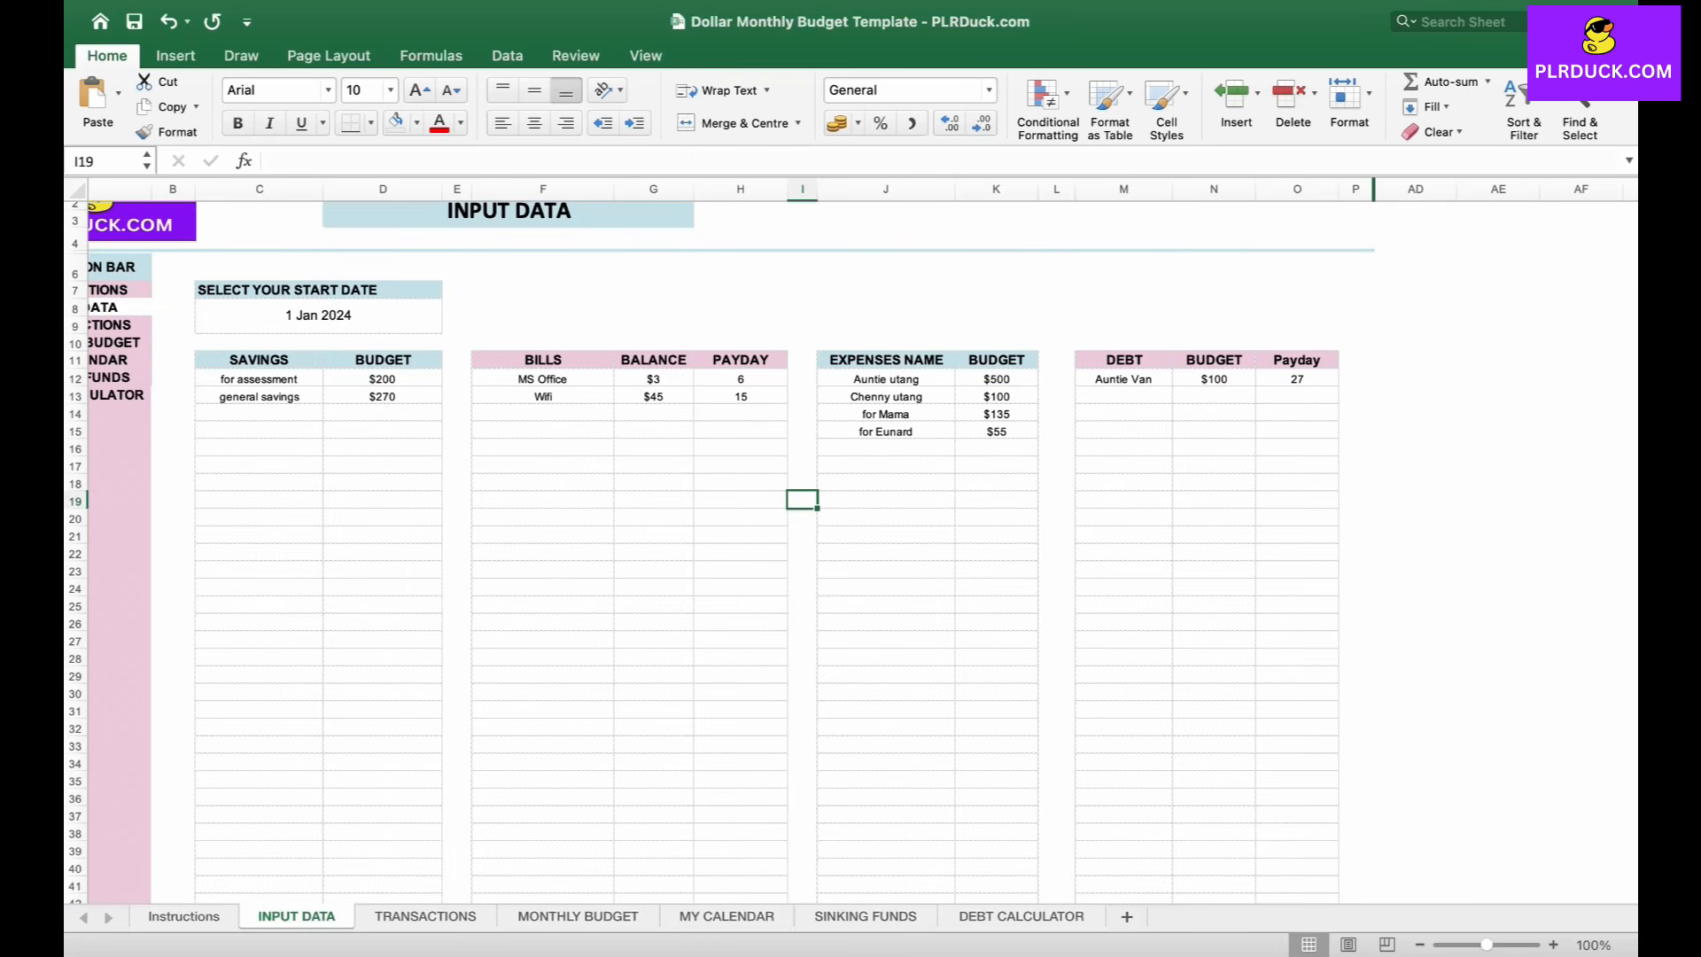
scroll(849, 541, "left", 2)
scroll(849, 541, "up", 1)
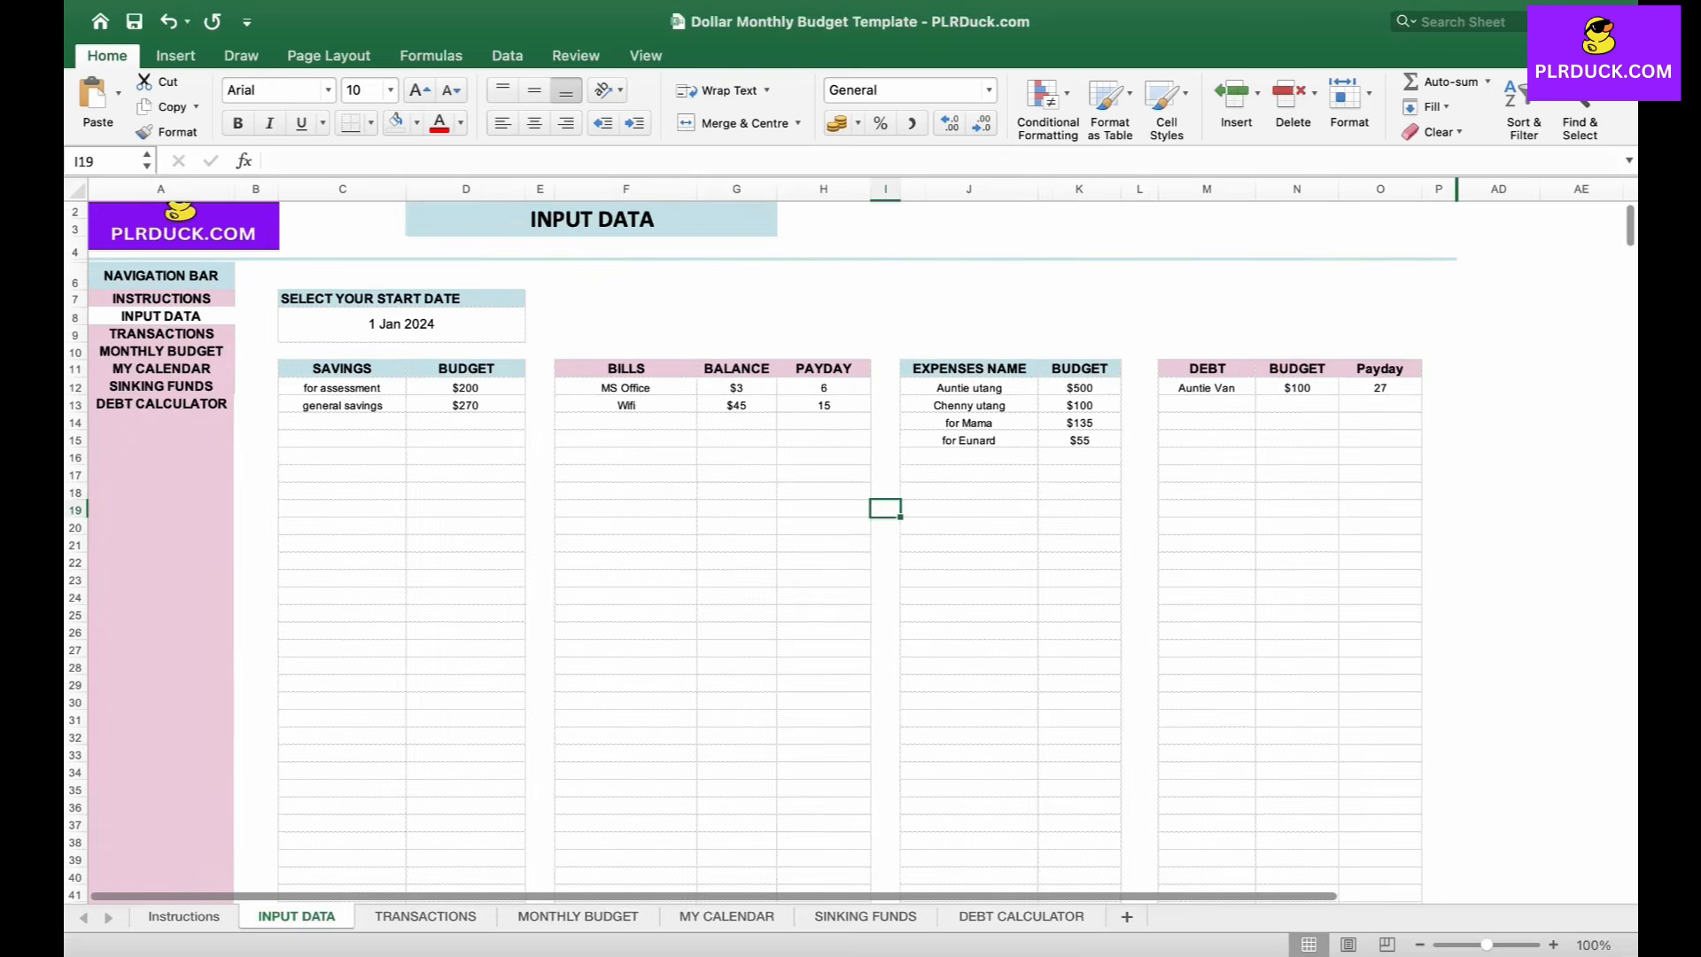
key("ctrl+Page_Down")
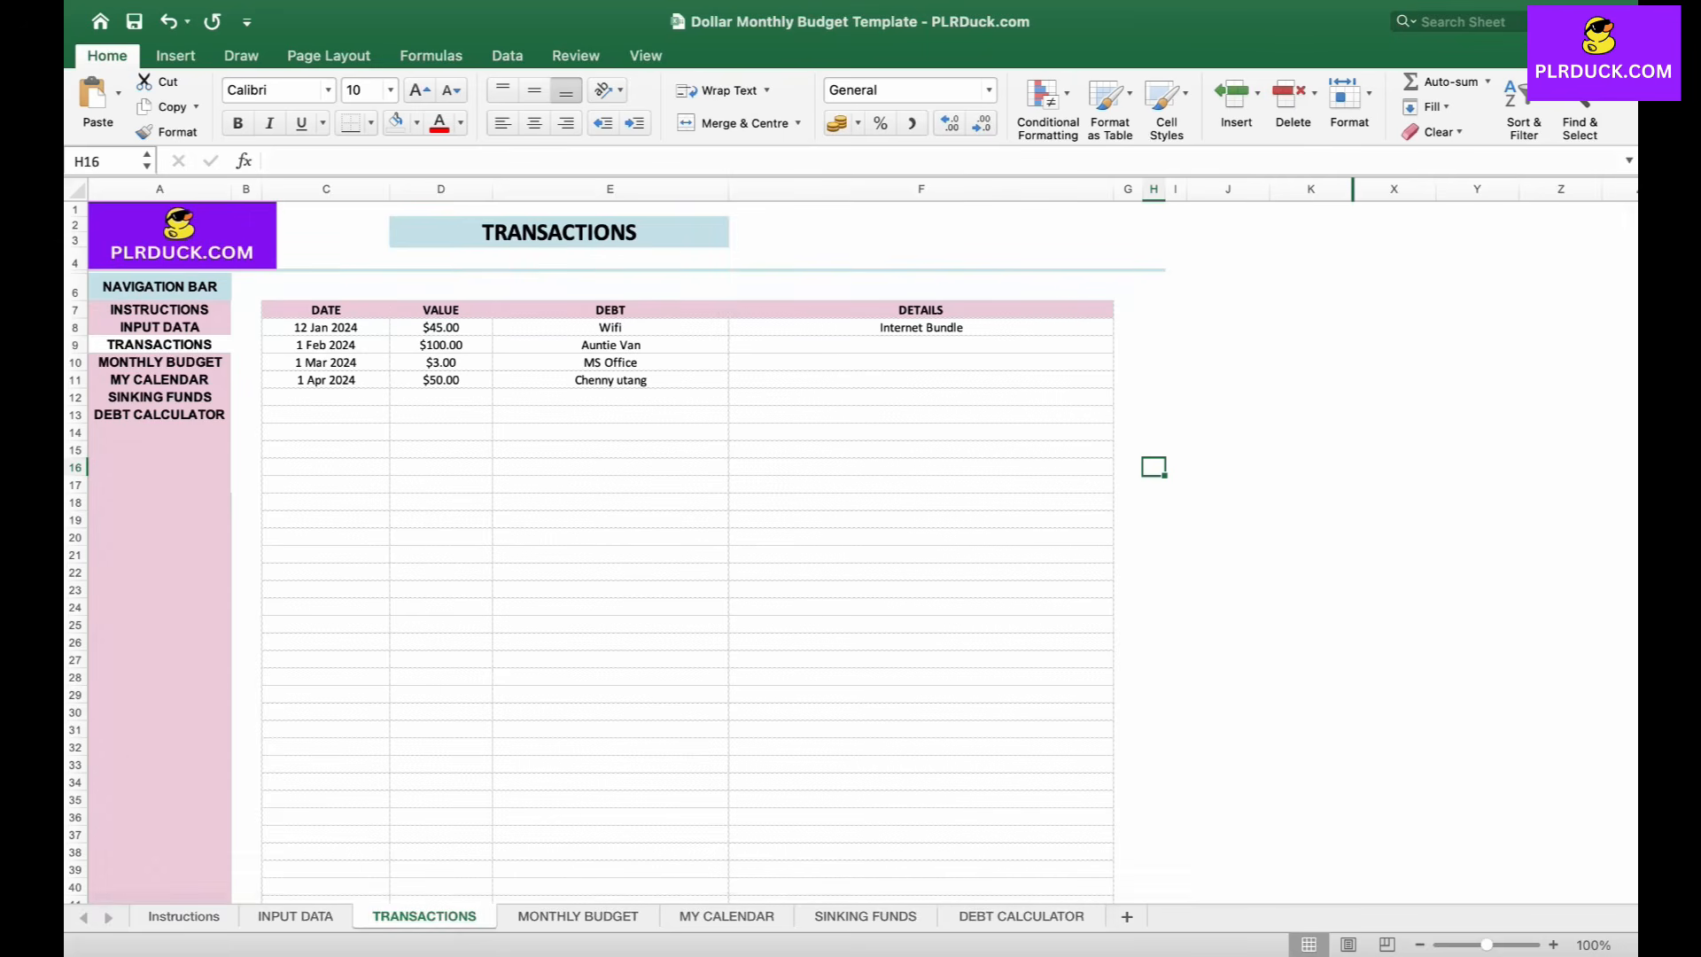
left_click(578, 917)
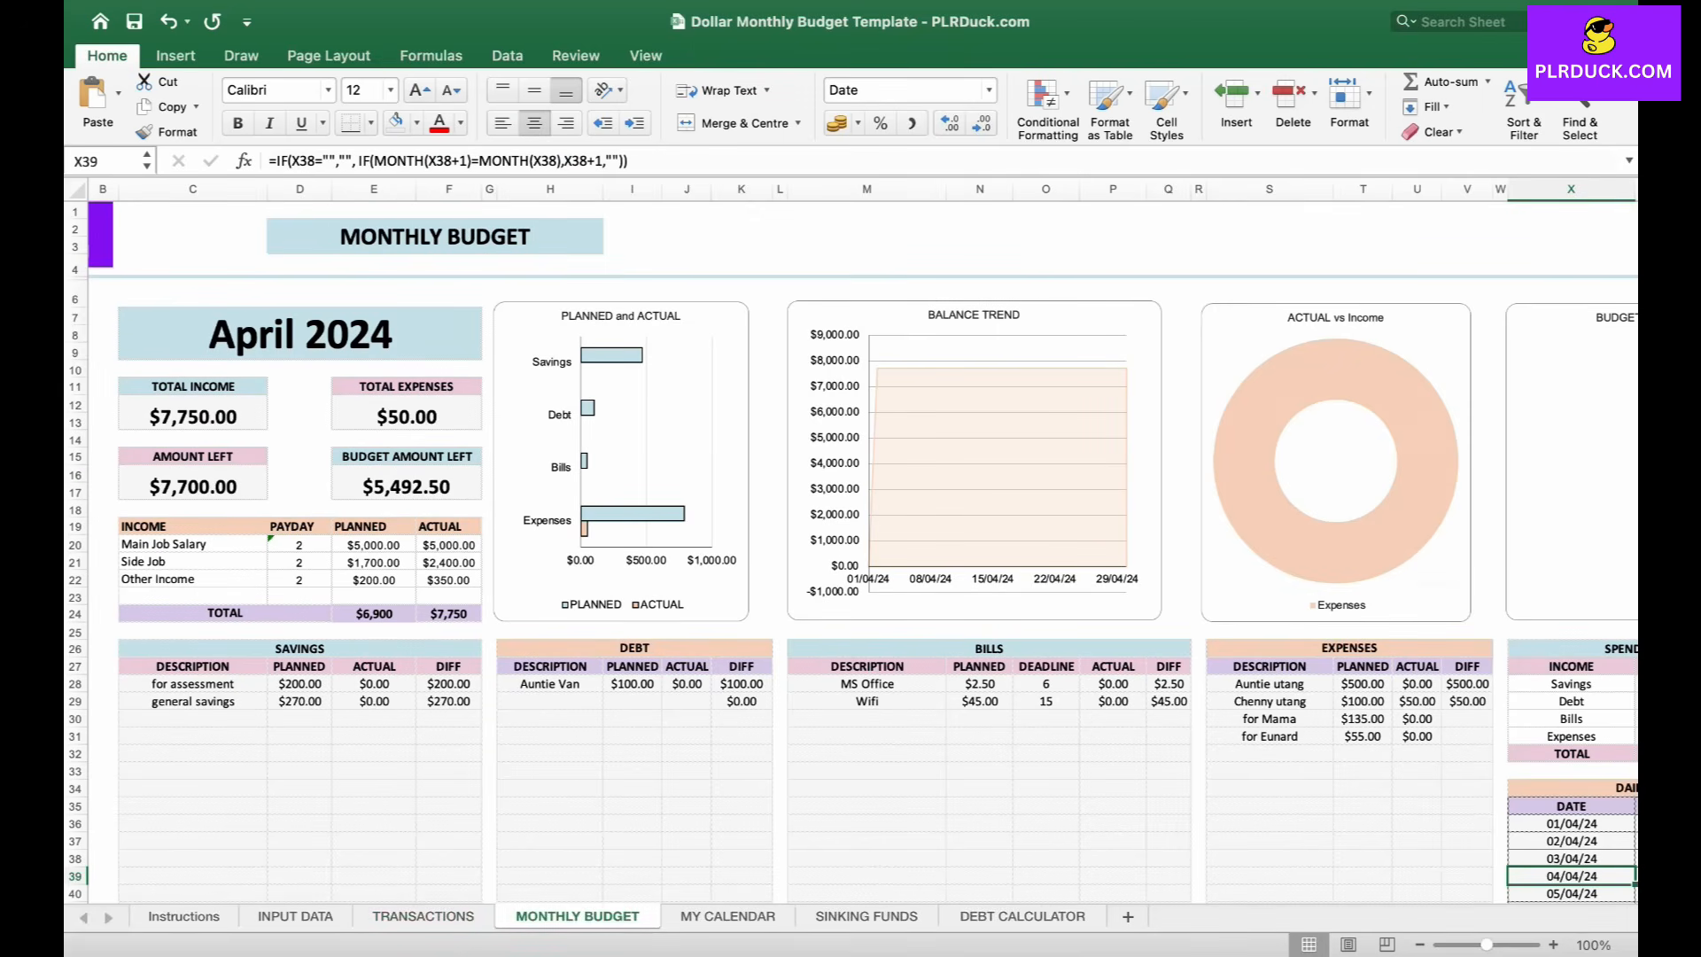
left_click(1270, 824)
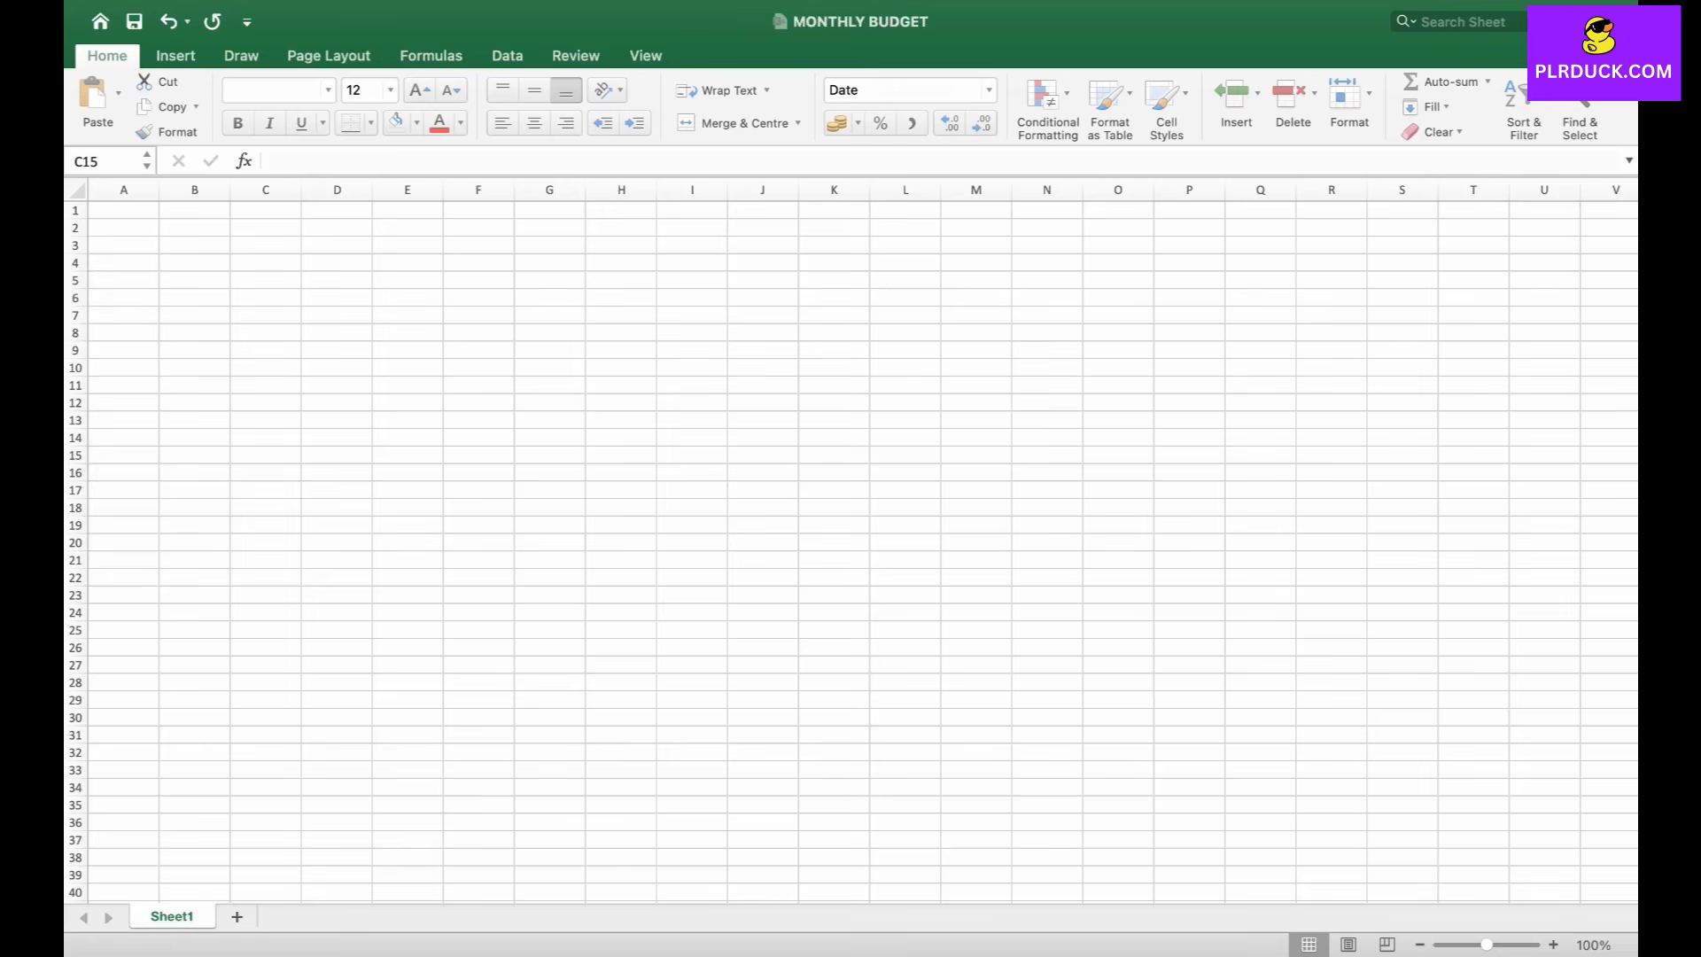
- In the blank MONTHLY BUDGET workbook, rename Sheet1 as INPUT DATA
double_click(172, 918)
key("BackSpace")
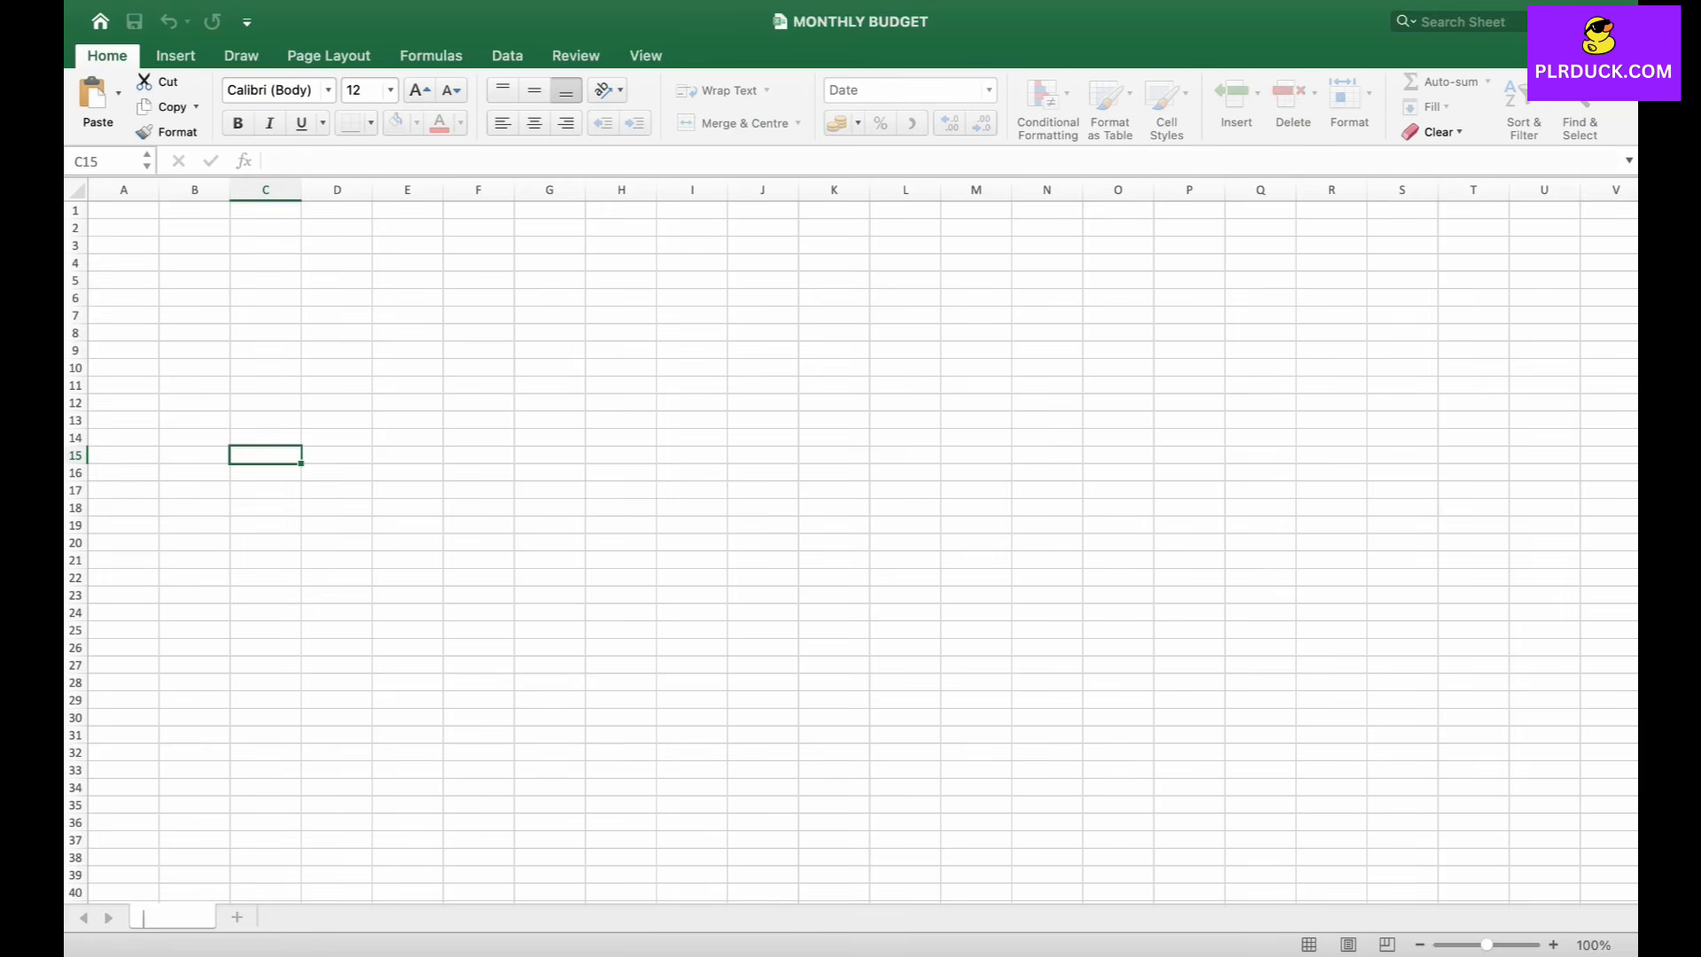
type("INPUT DATA")
key("Return")
left_click(337, 718)
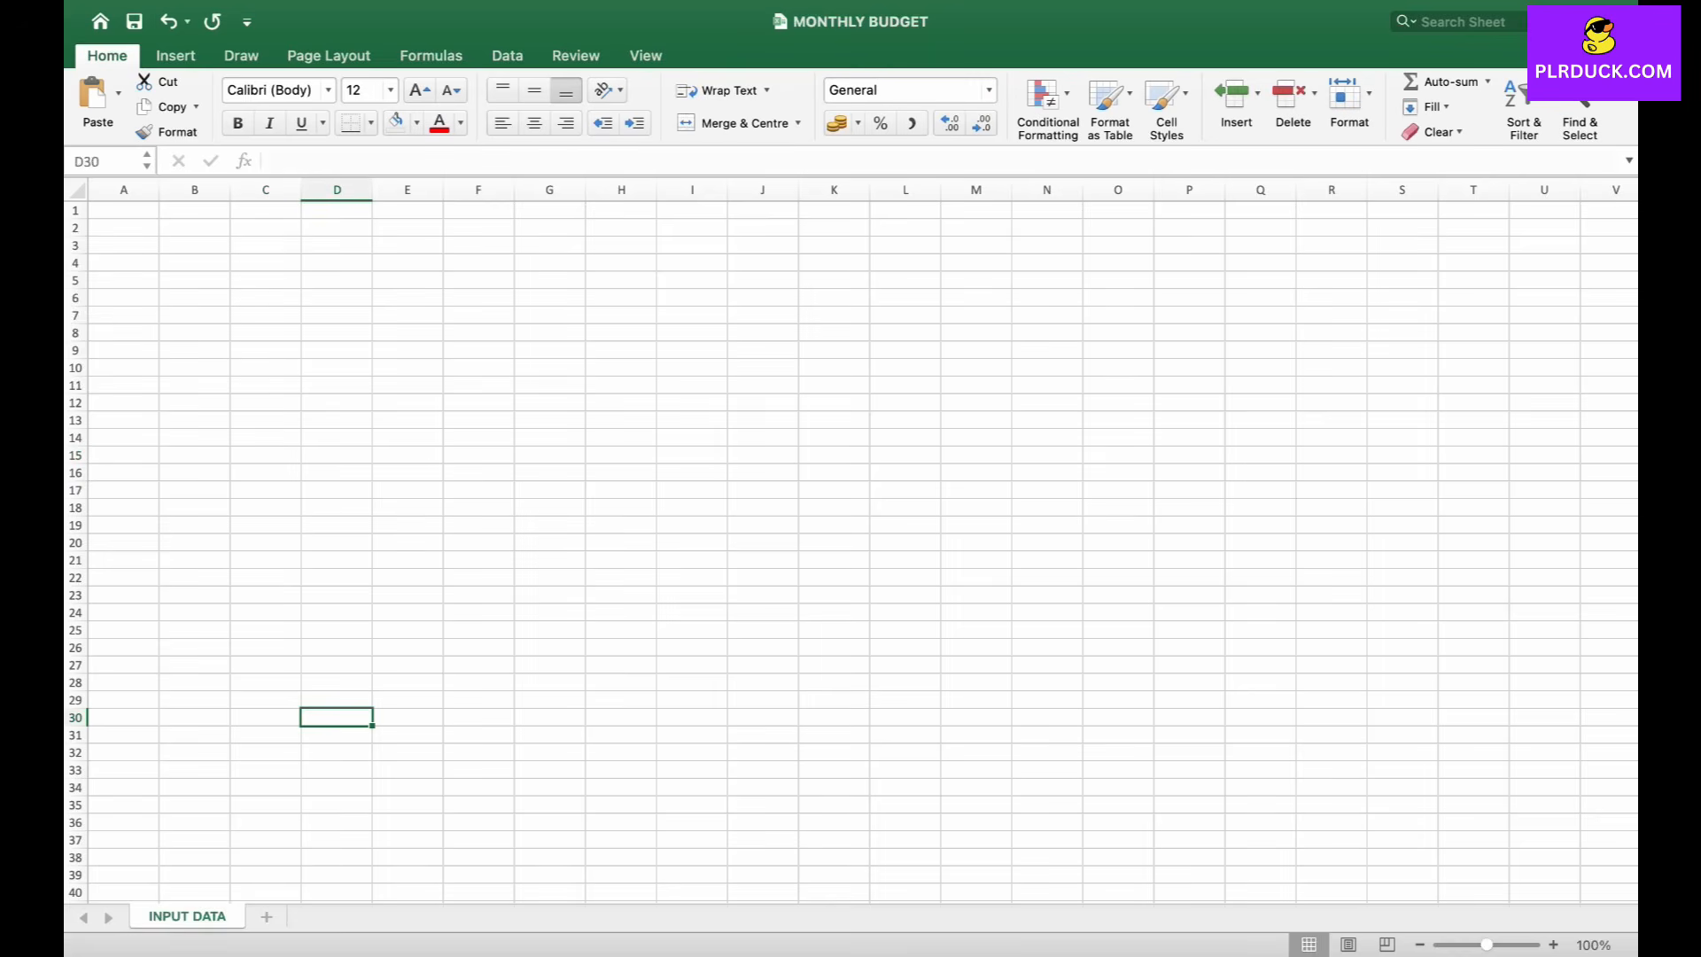
- Merge and centre cells E1:I2 and enter the title INPUT DATA
left_click_drag(407, 210, 692, 228)
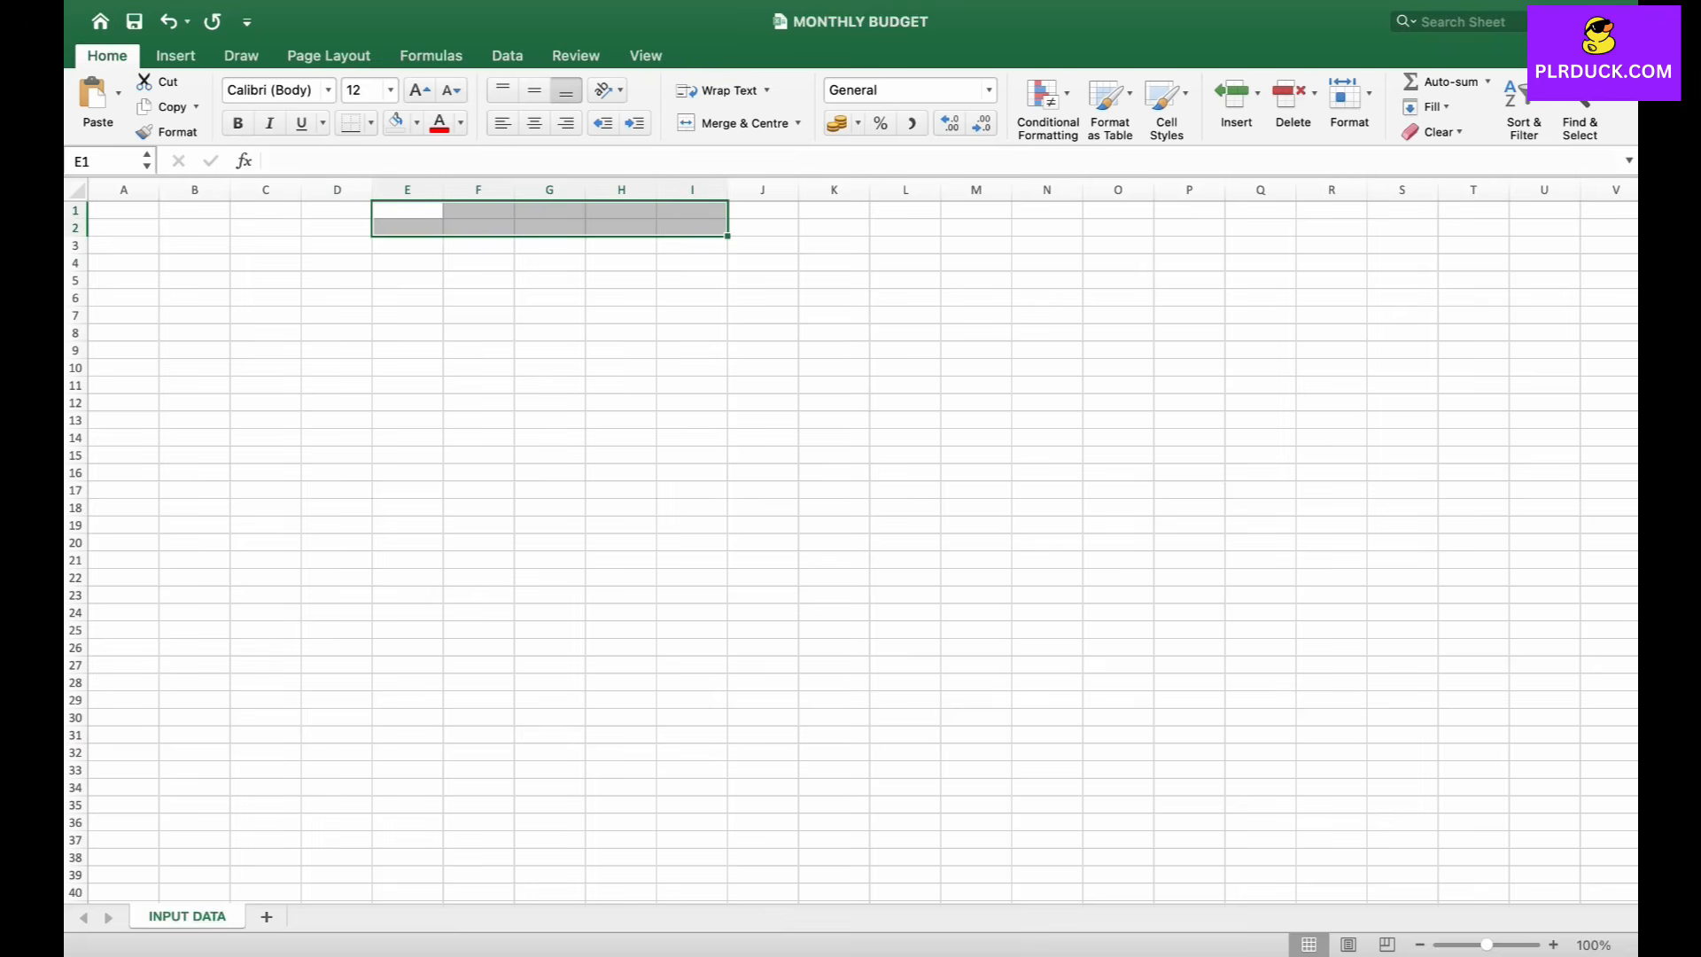
left_click(735, 123)
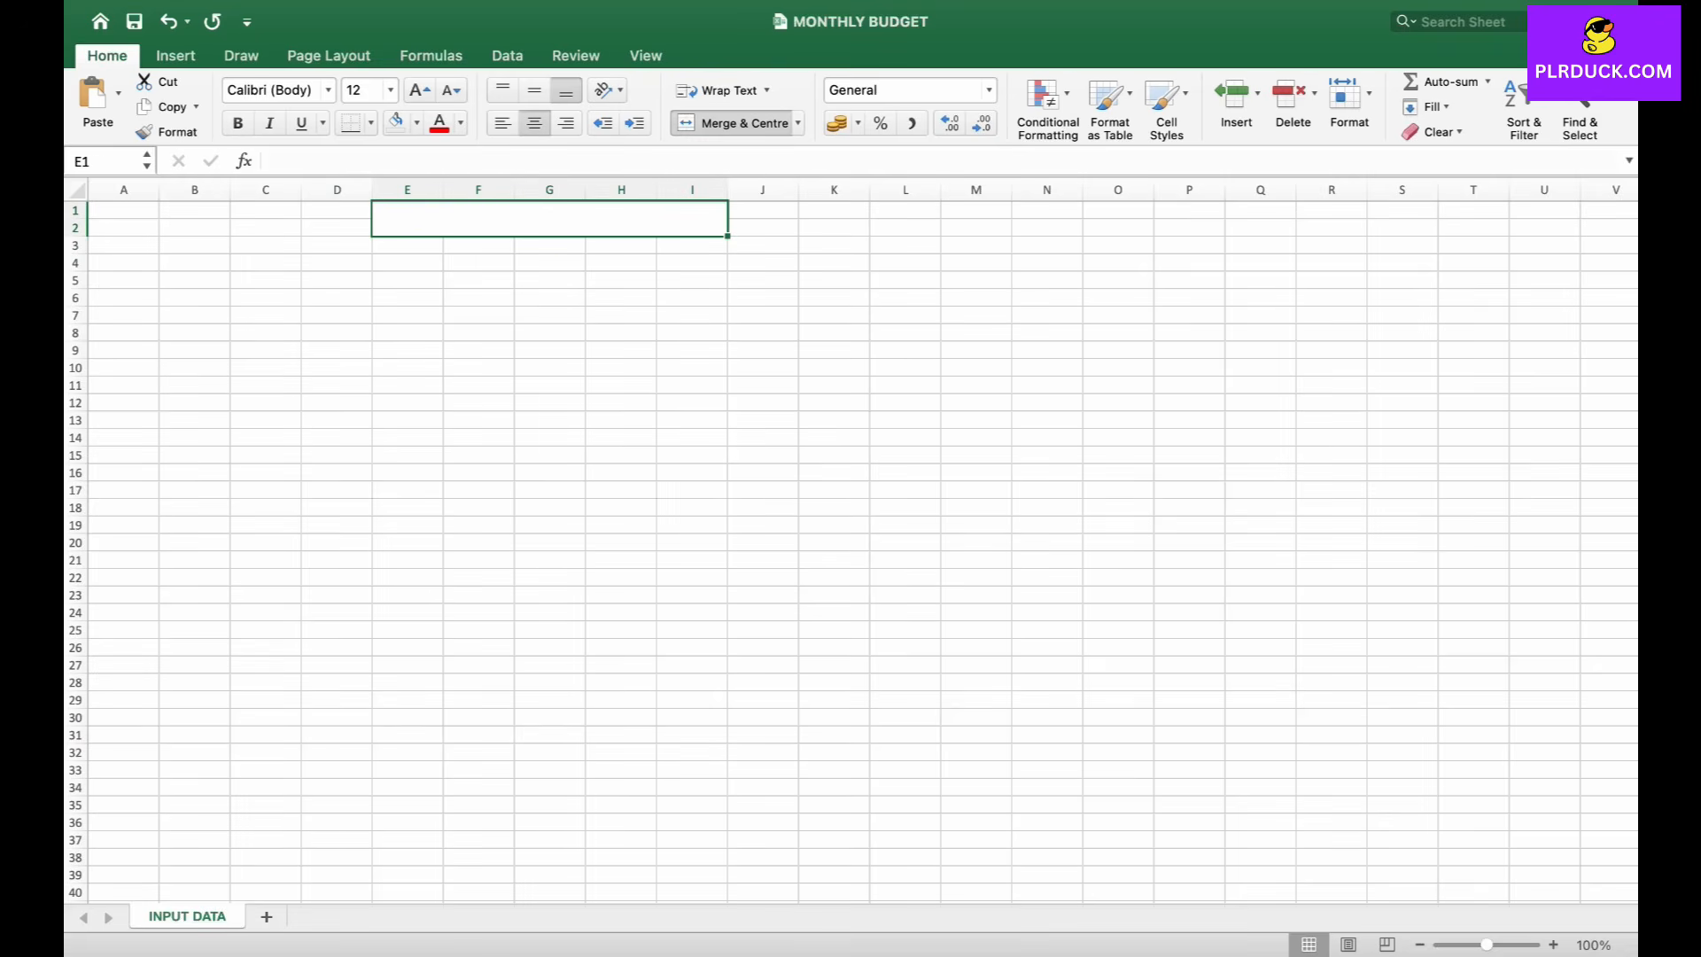
type("INPUT")
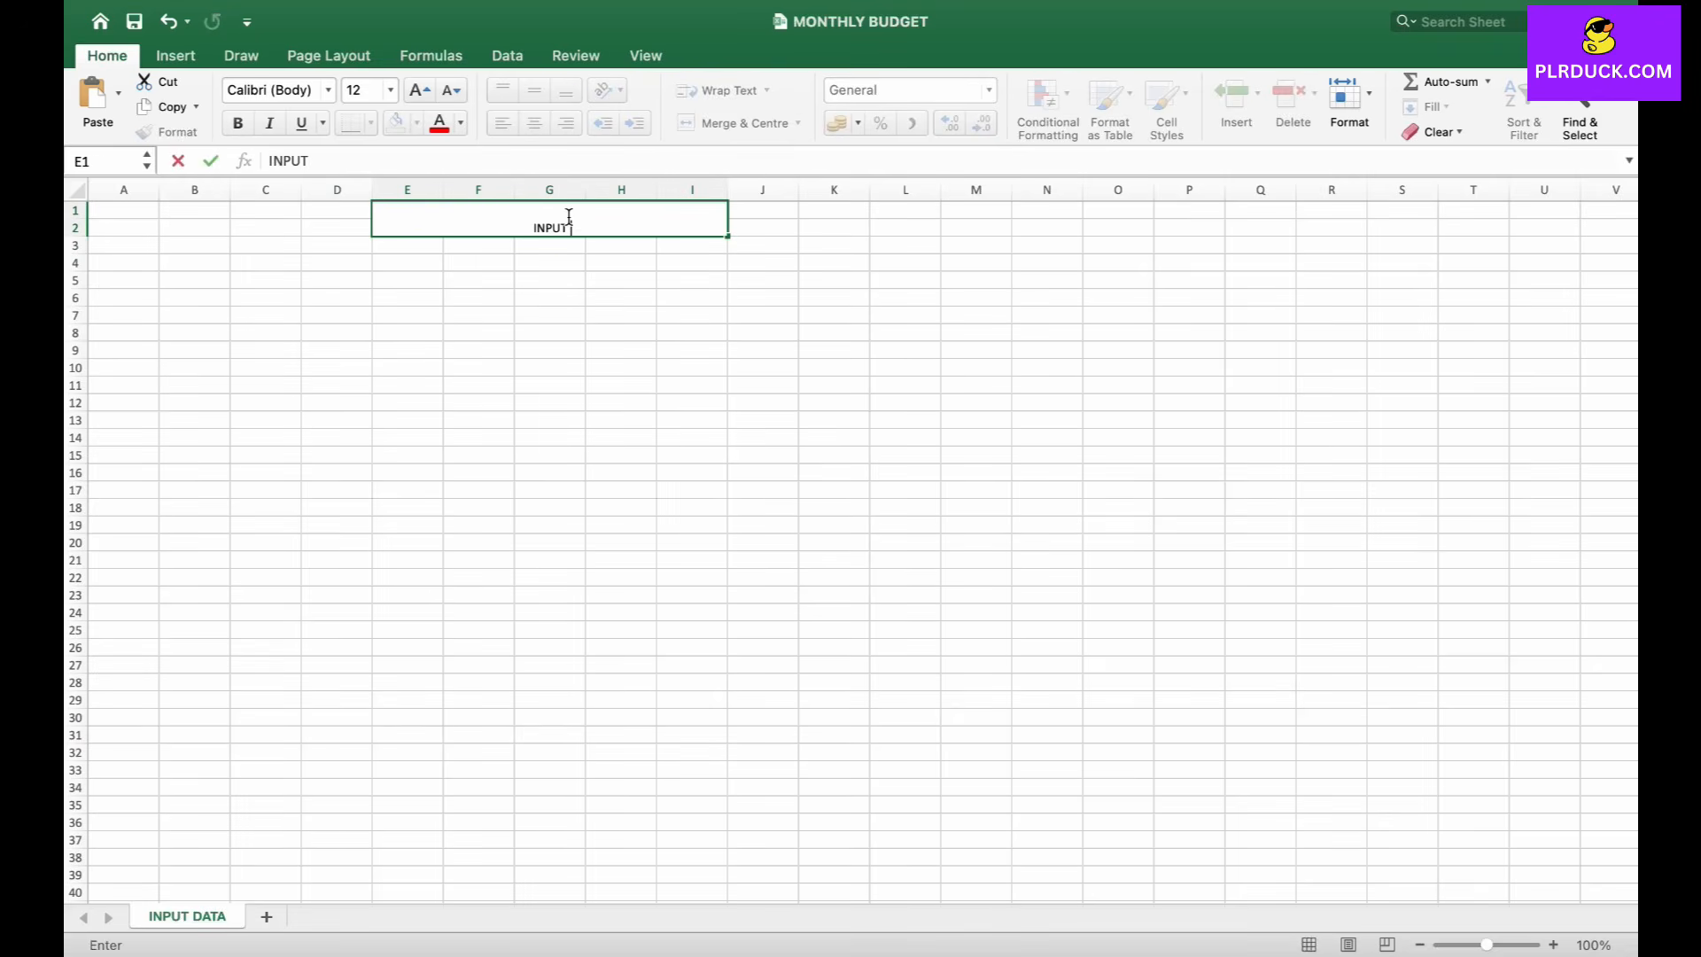
type(" DATA")
left_click(550, 280)
- Format the INPUT DATA title in bold at size 24 with a light blue fill
left_click(549, 220)
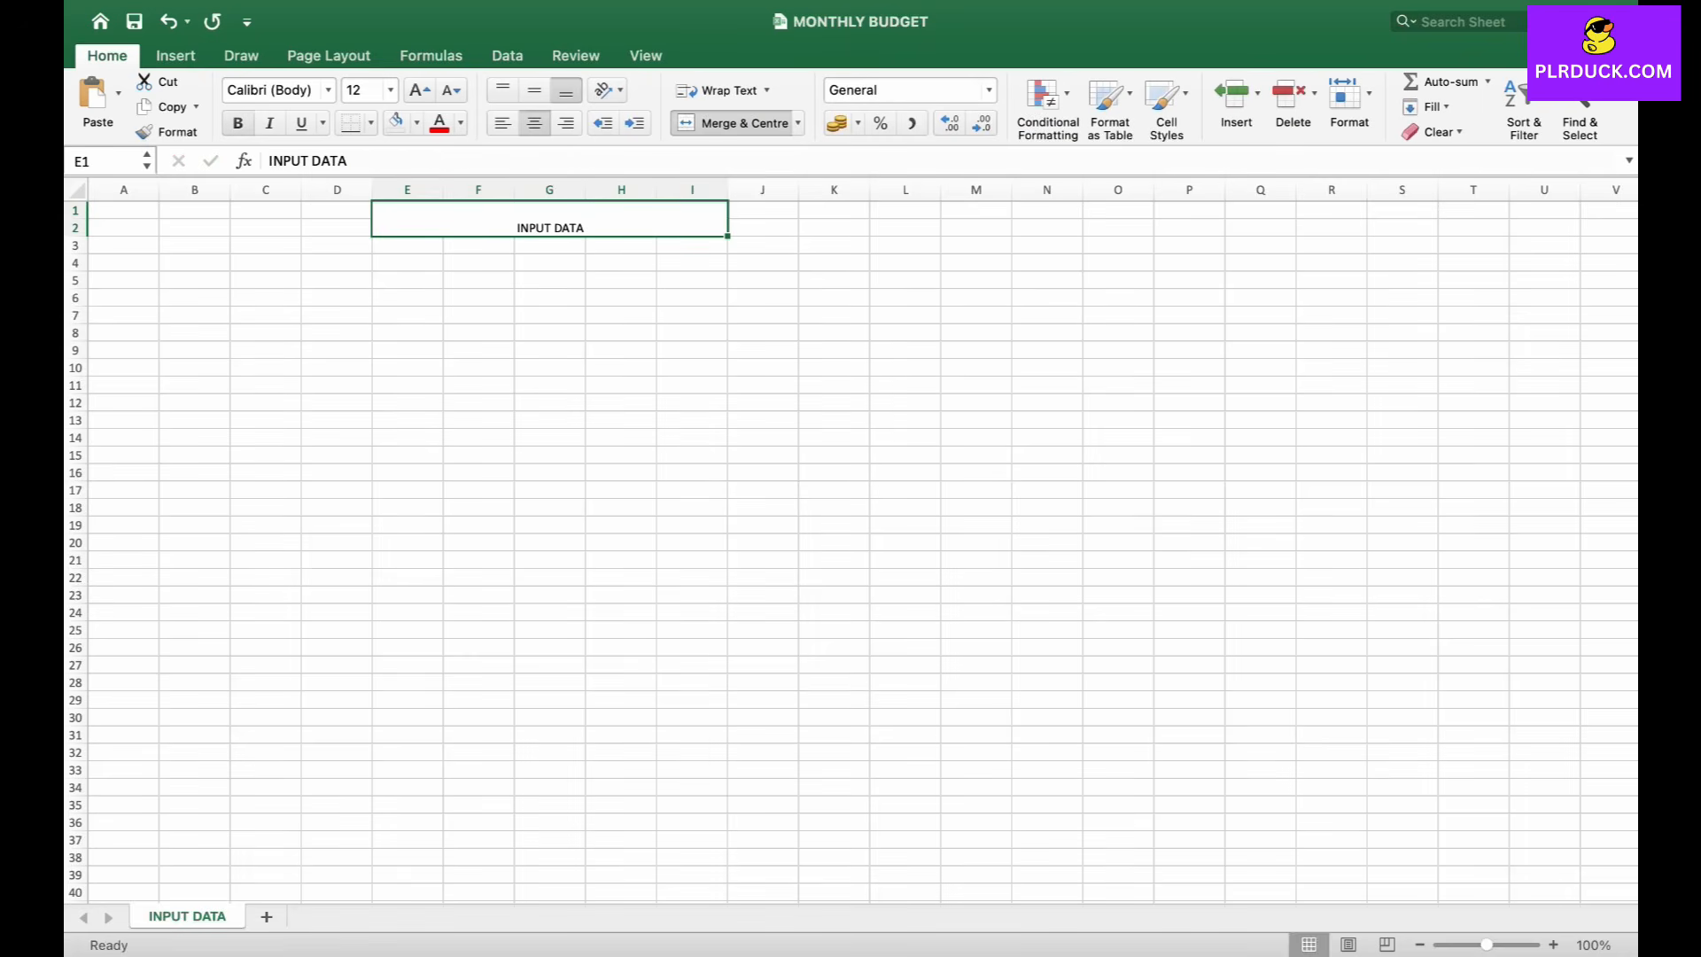
key("super+b")
left_click(420, 90)
left_click(420, 90)
left_click(420, 90)
left_click(420, 90)
left_click(420, 90)
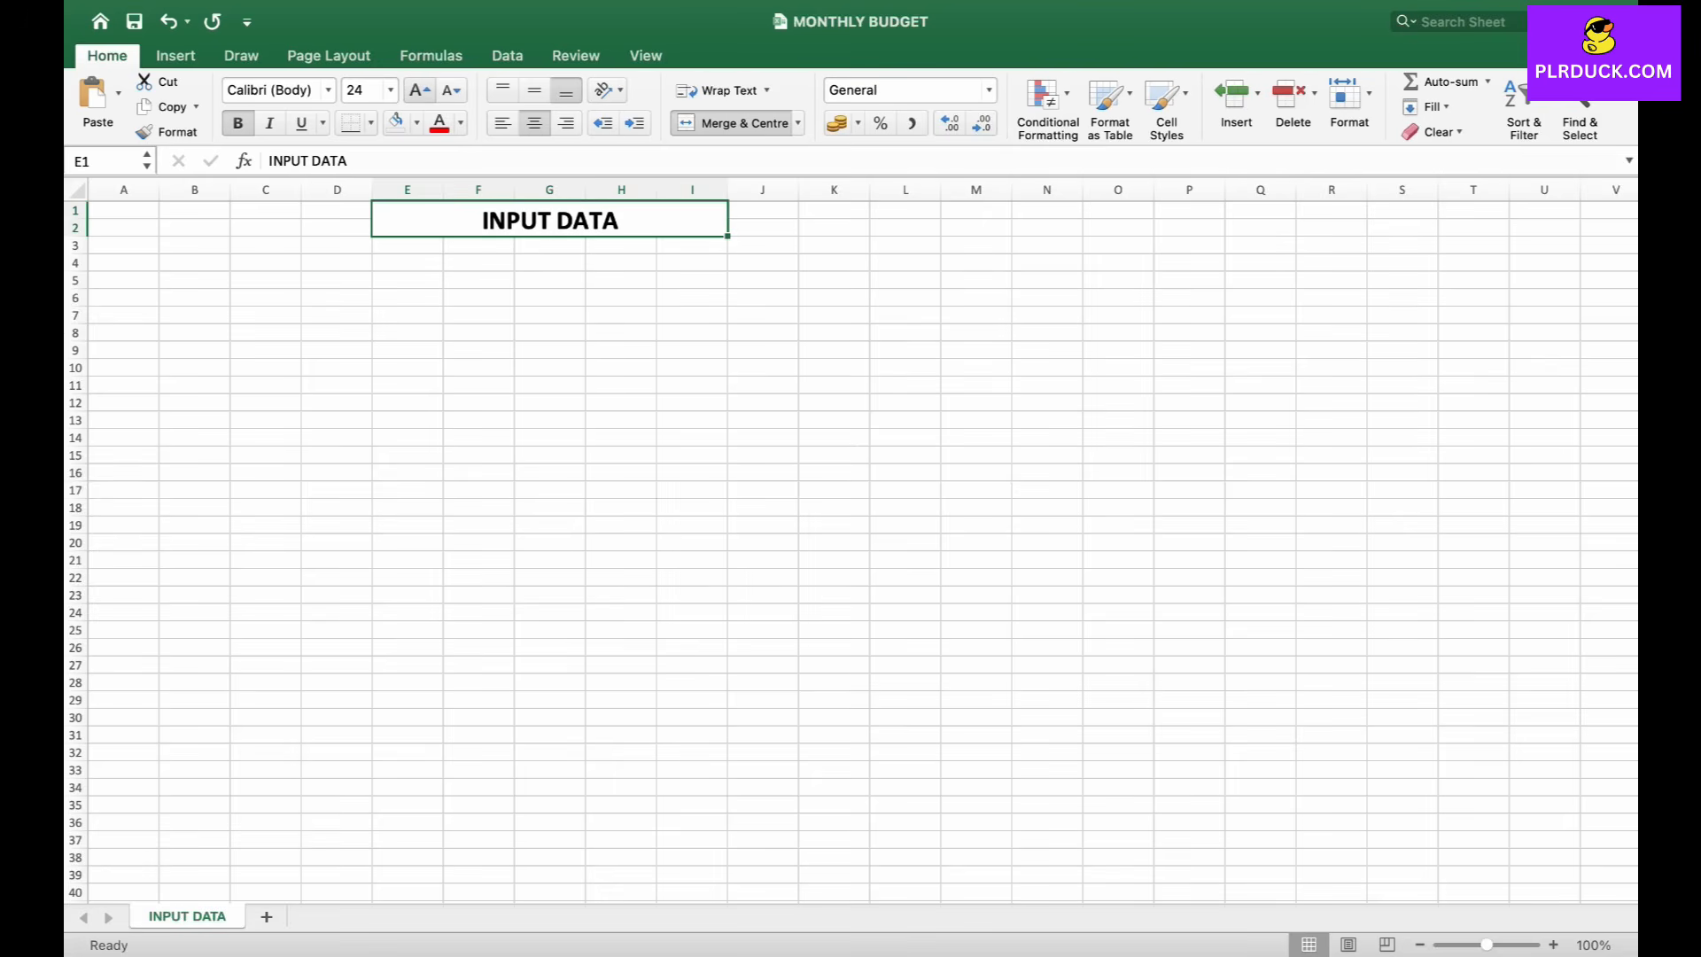
left_click(416, 122)
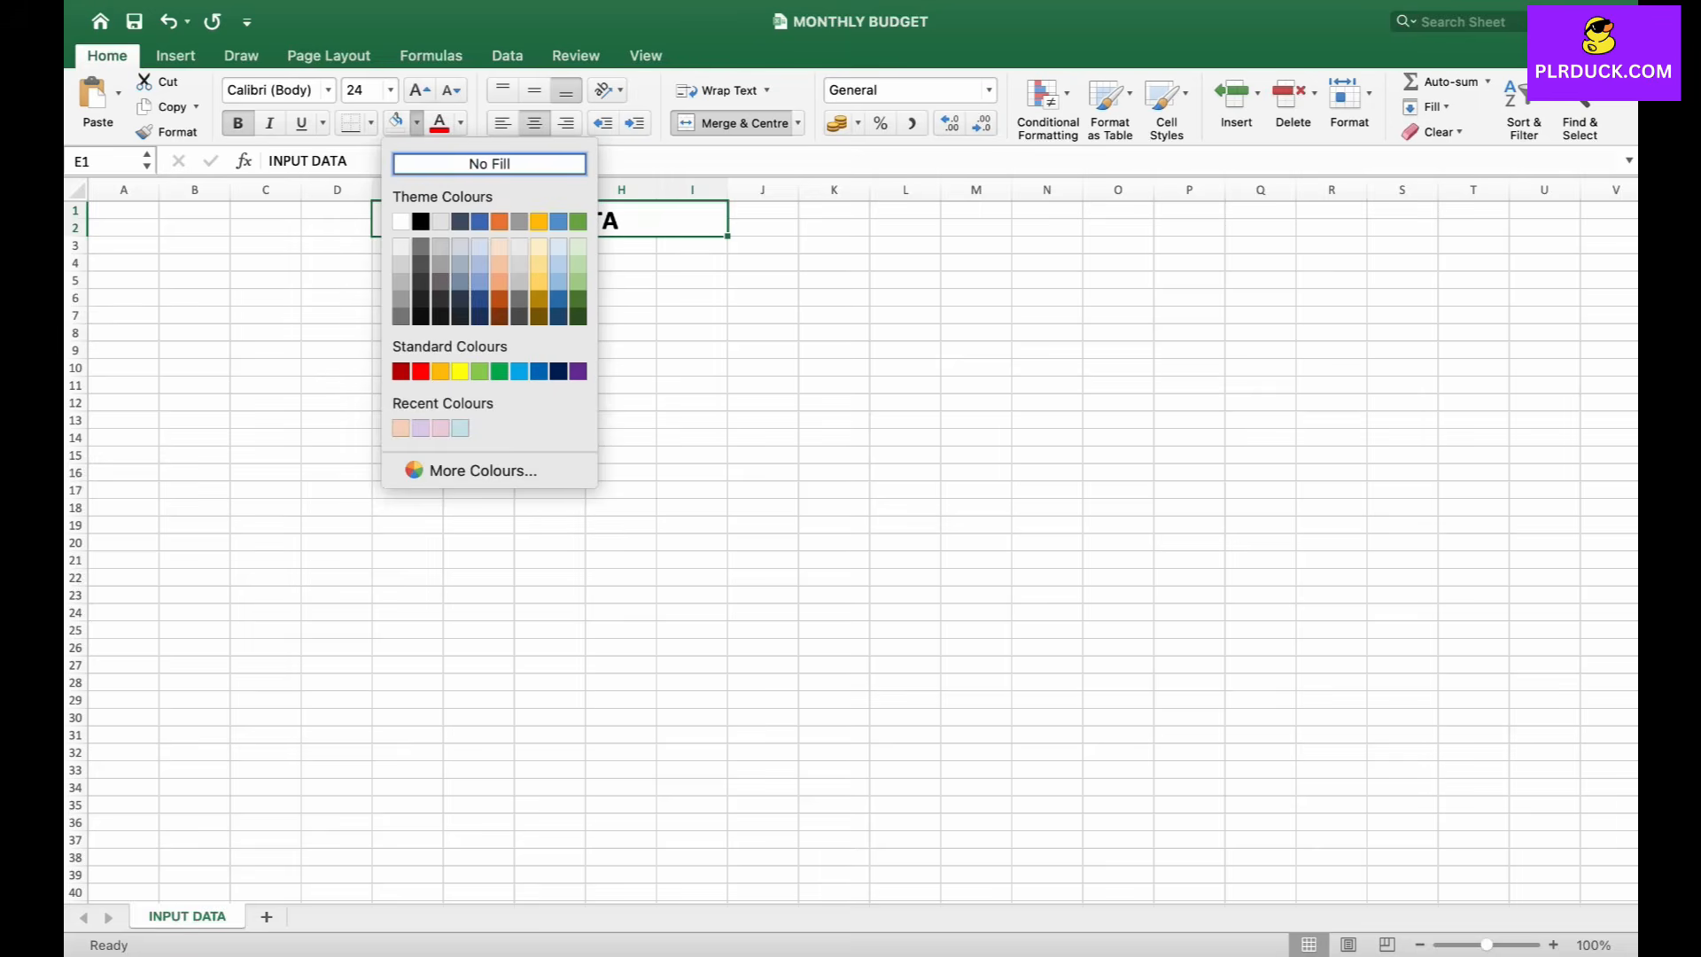
left_click(460, 428)
left_click(265, 385)
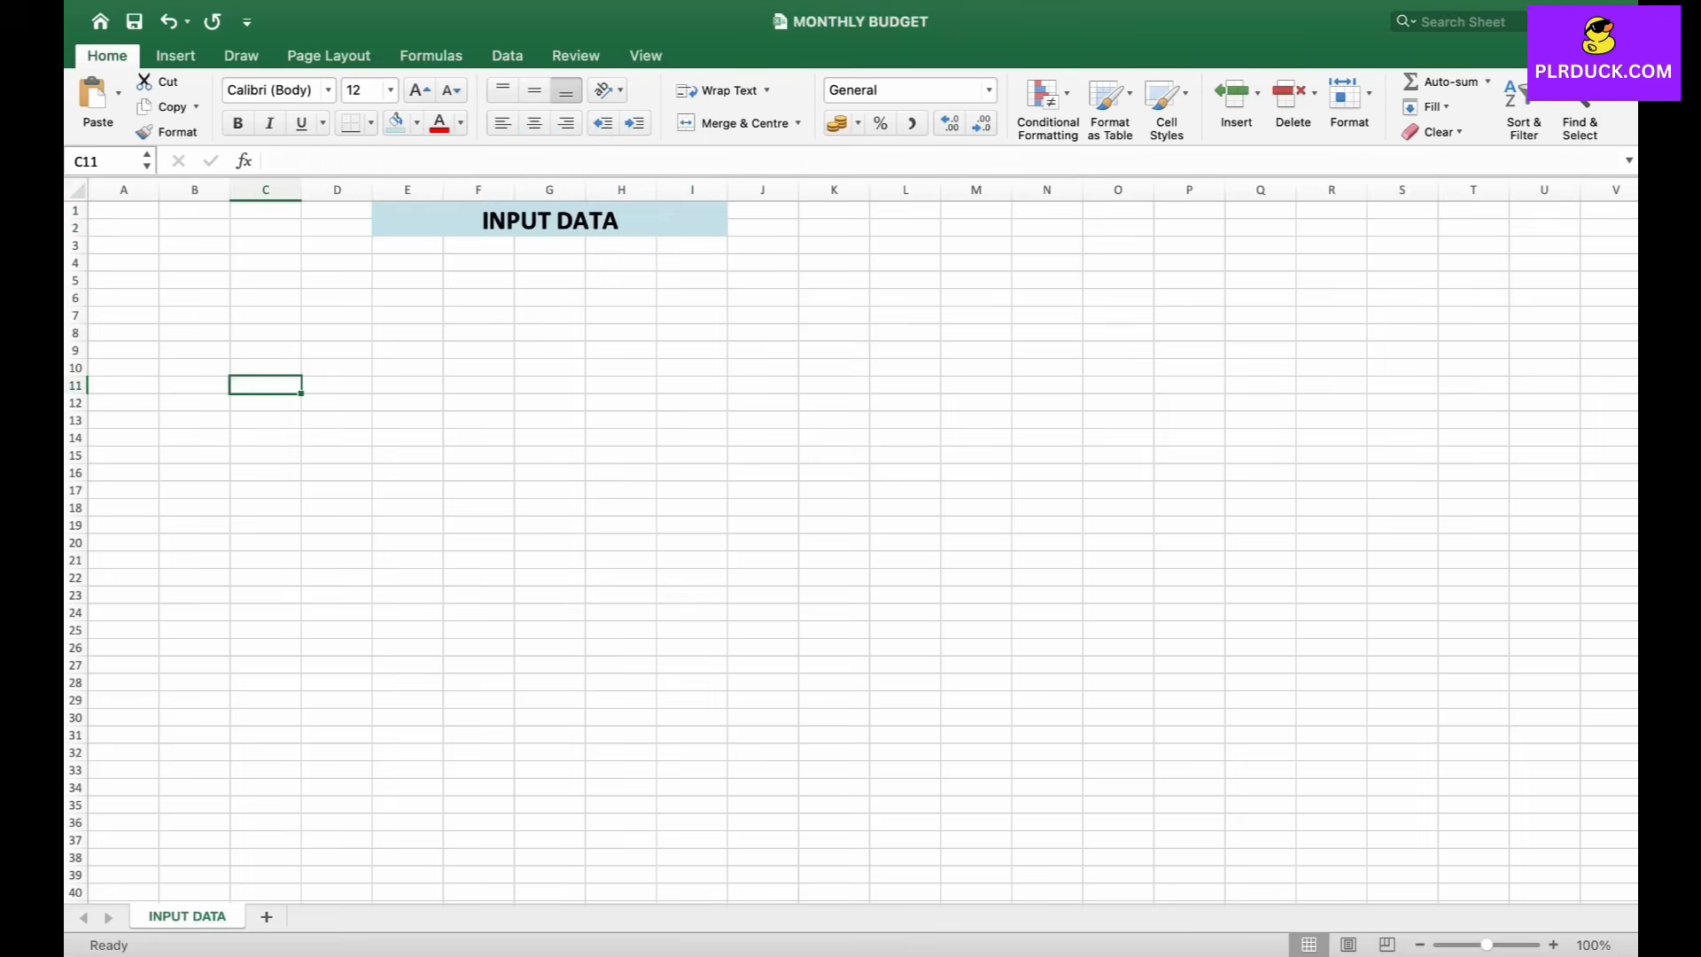
- Enter SELECT YOUR START DATE in merged and centred B6:E6, and merge and centre B7:E8 beneath it
left_click_drag(177, 297, 408, 297)
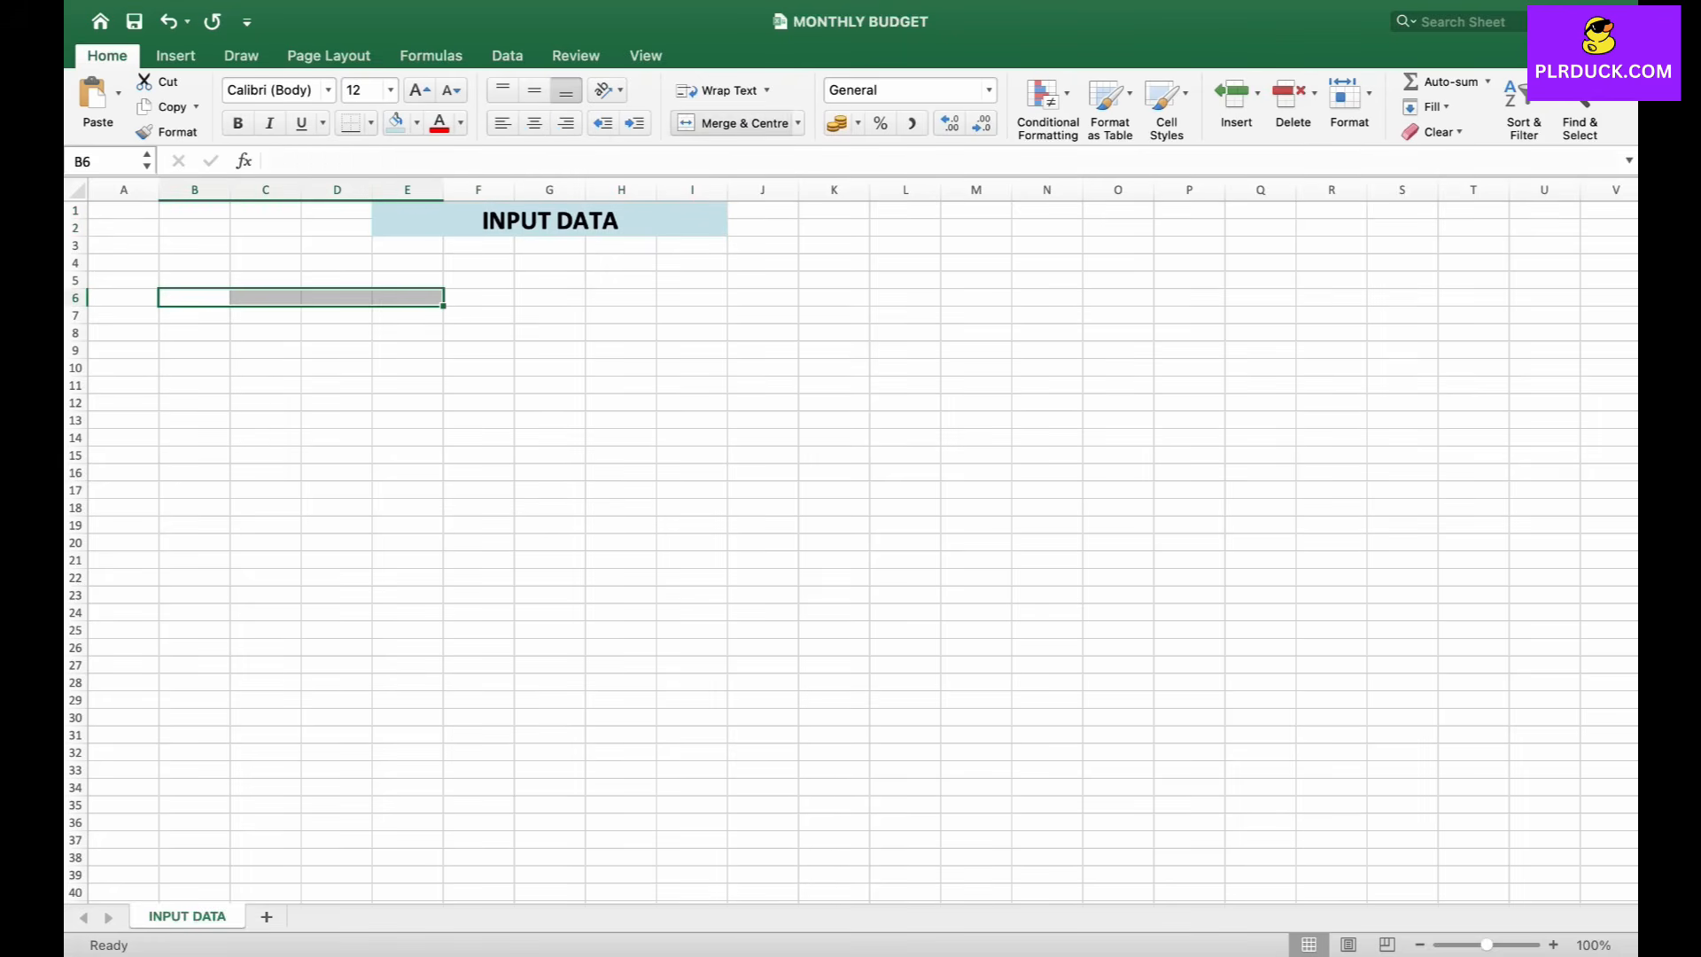
left_click(735, 122)
double_click(324, 300)
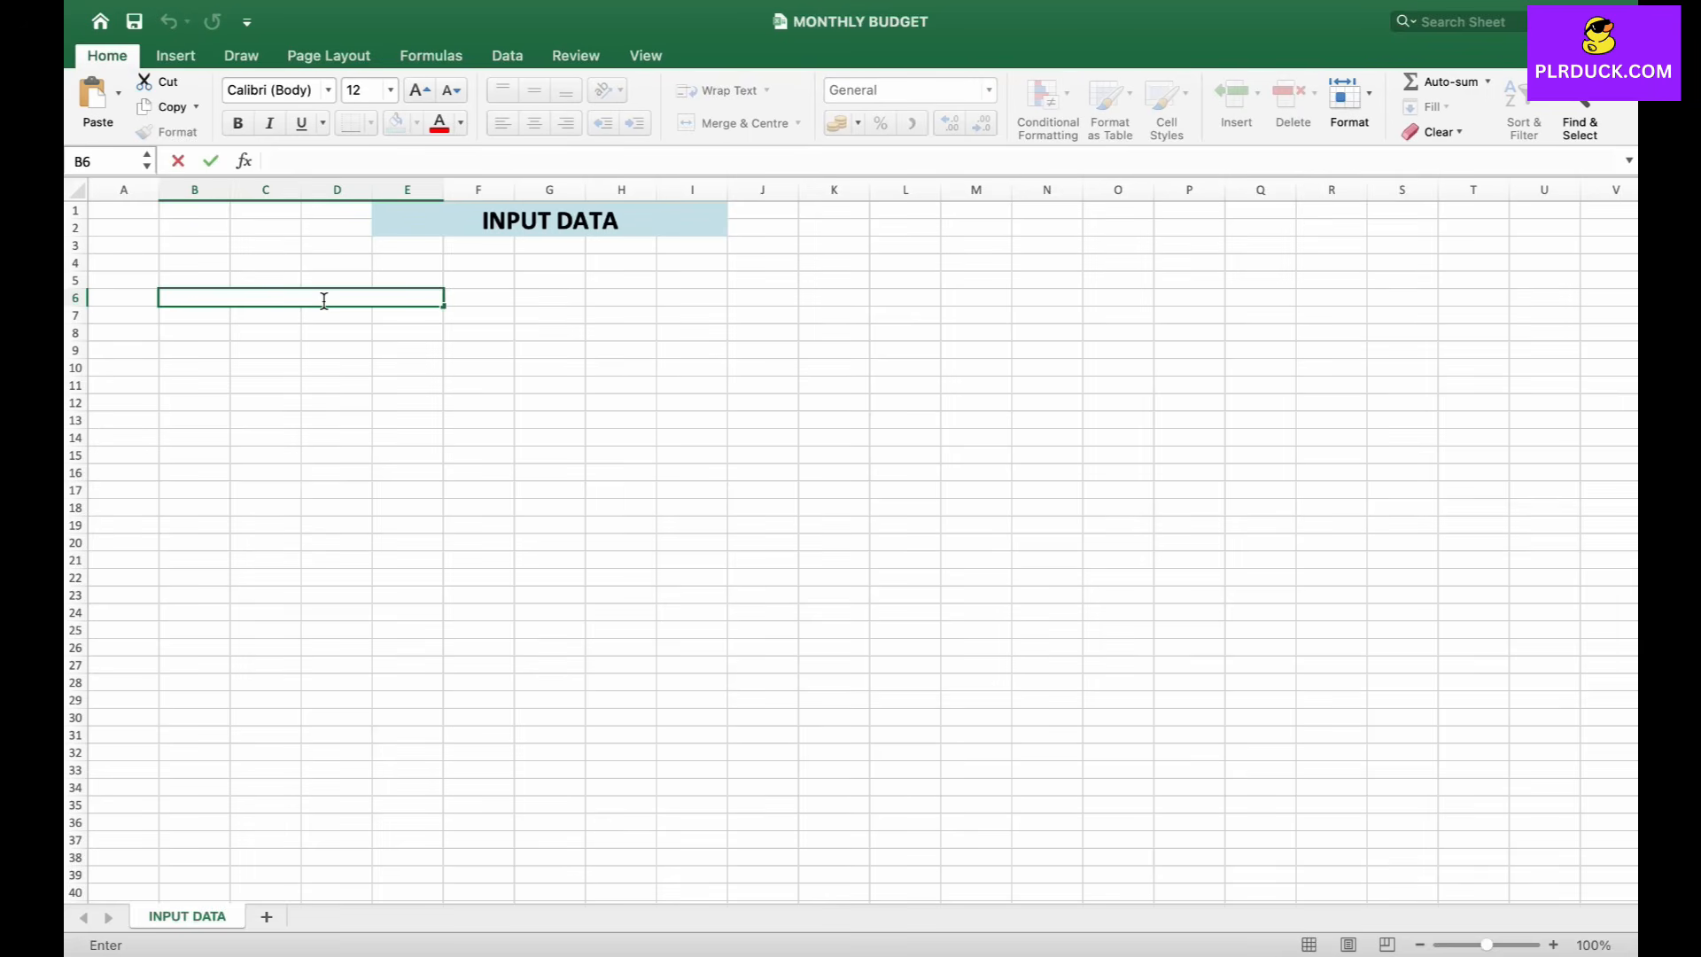
type("SELECT YOUR STAE")
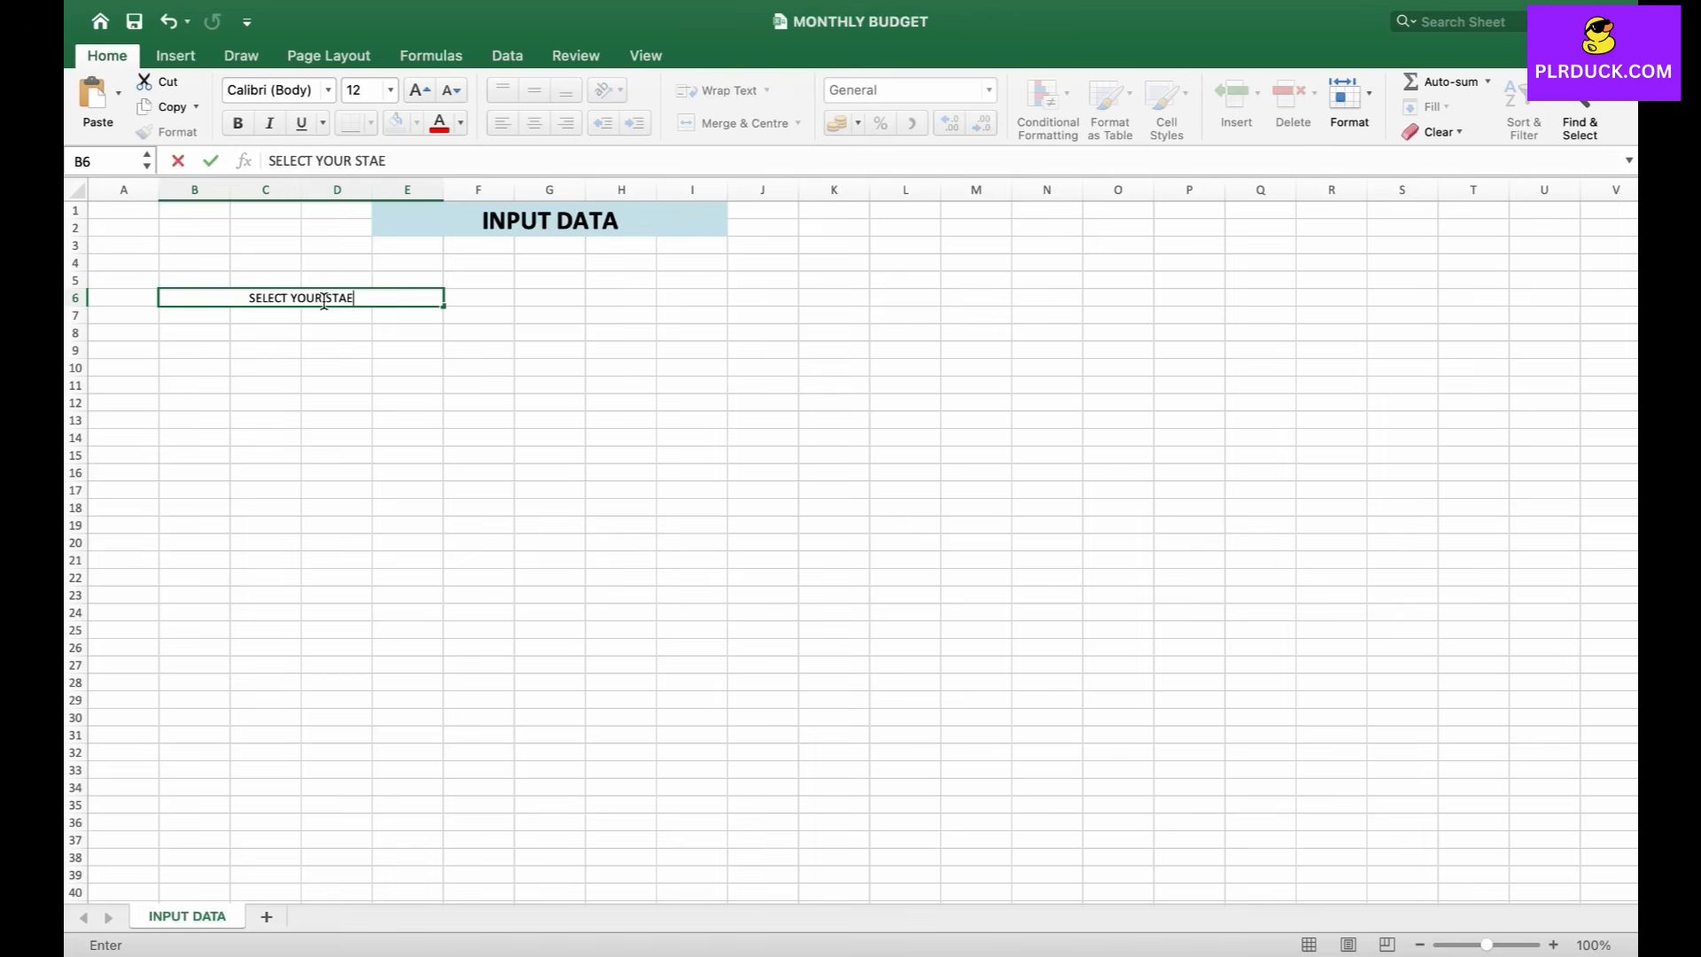
key("BackSpace")
type("RT DATE")
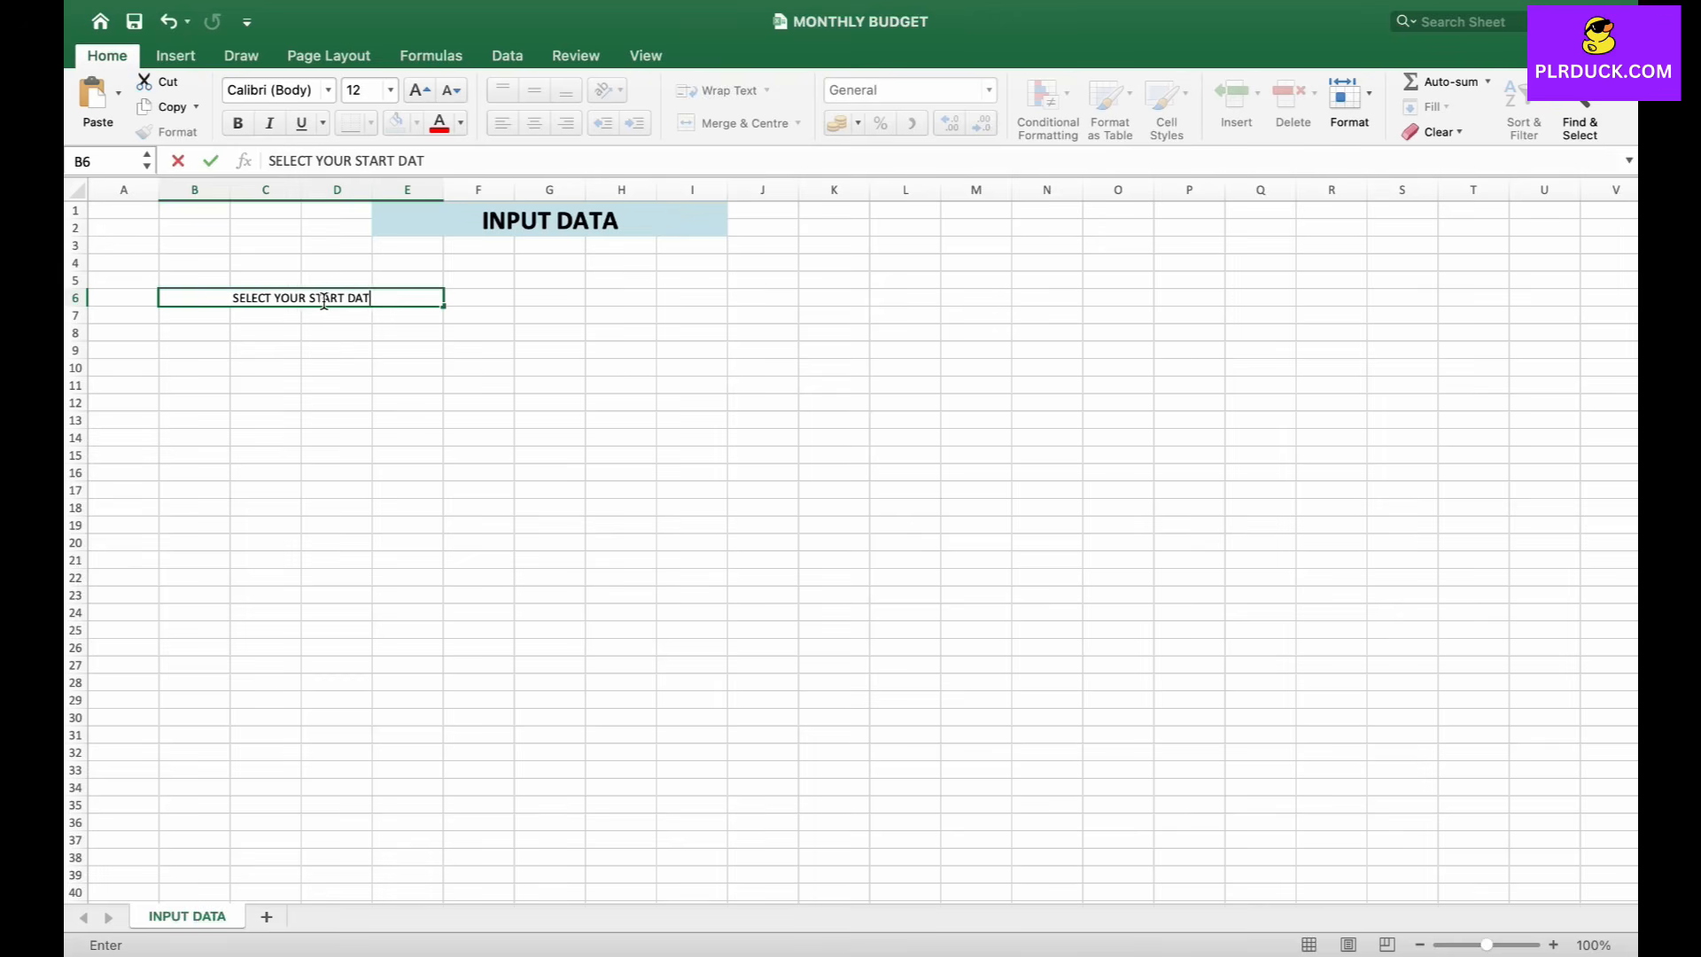
left_click_drag(195, 316, 410, 332)
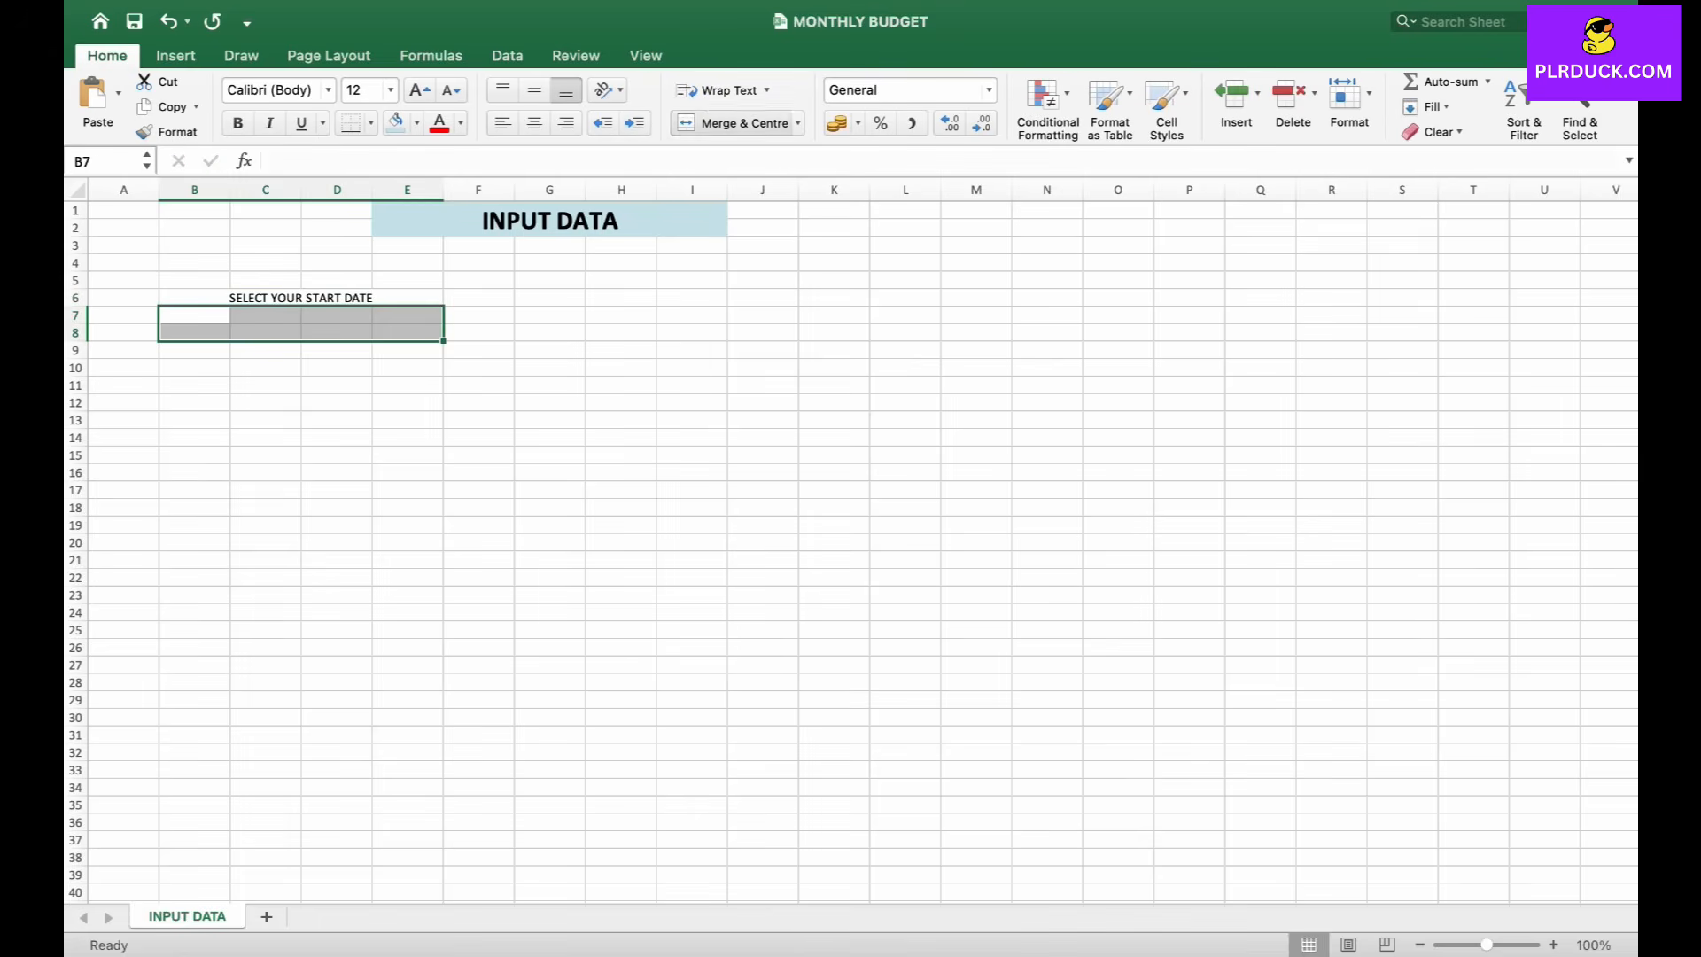
left_click(735, 124)
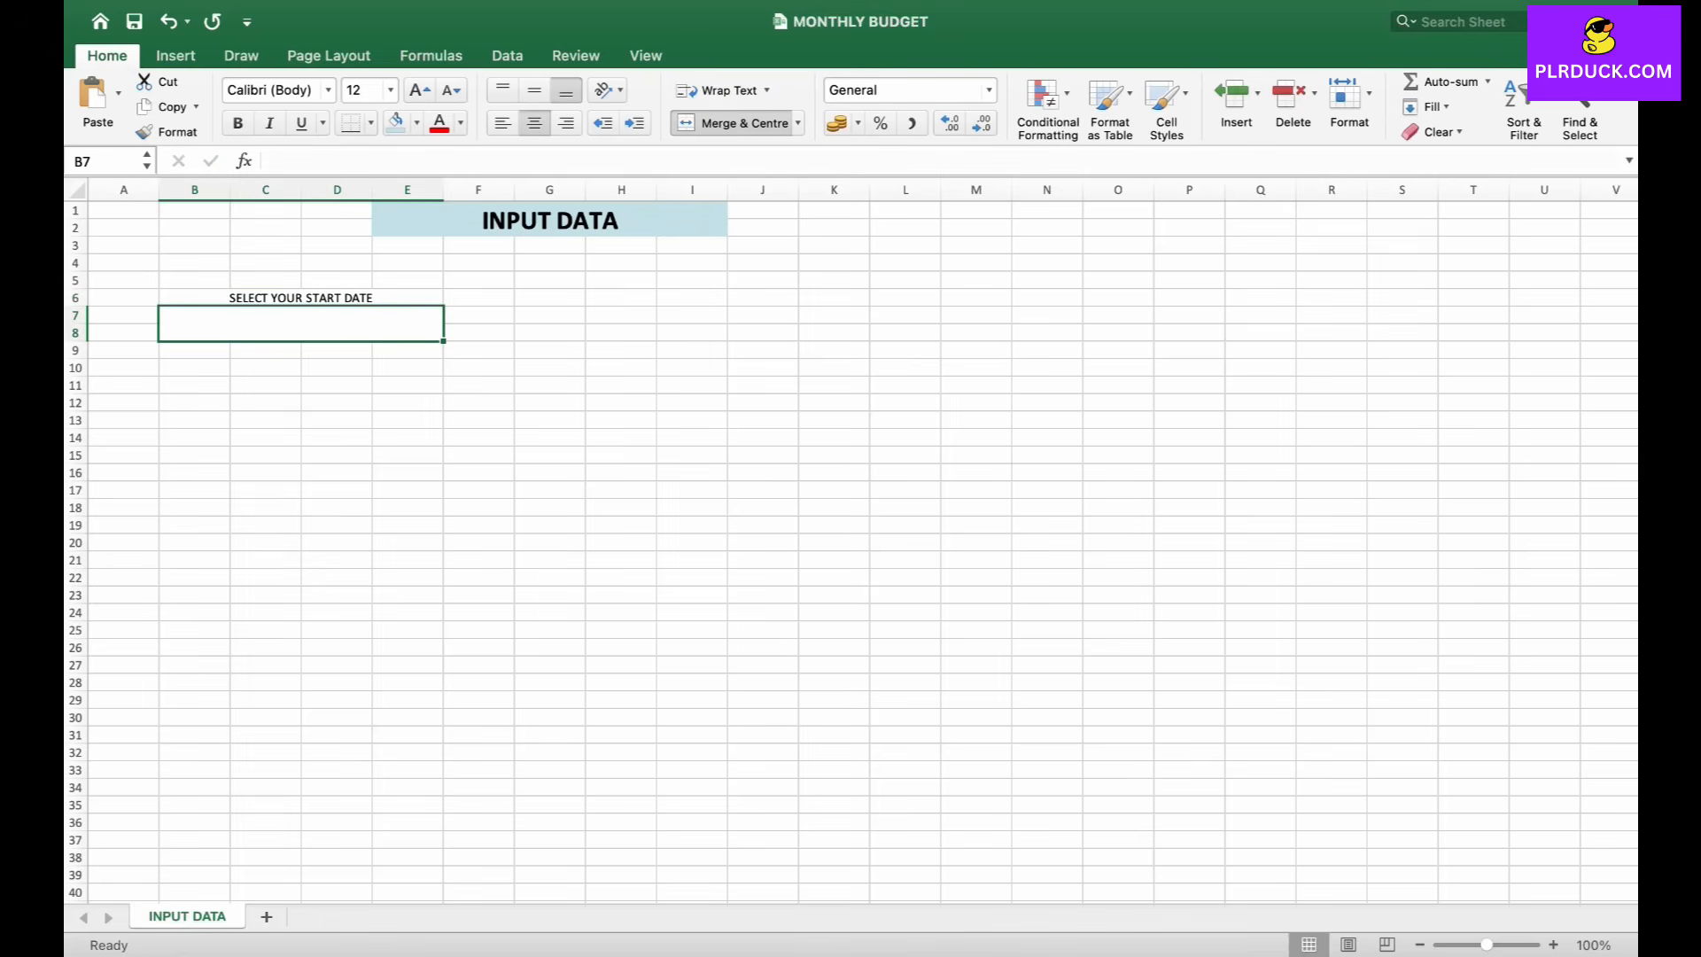
- Format the SELECT YOUR START DATE heading in bold at size 14 with a light blue fill
left_click(301, 299)
key("super+b")
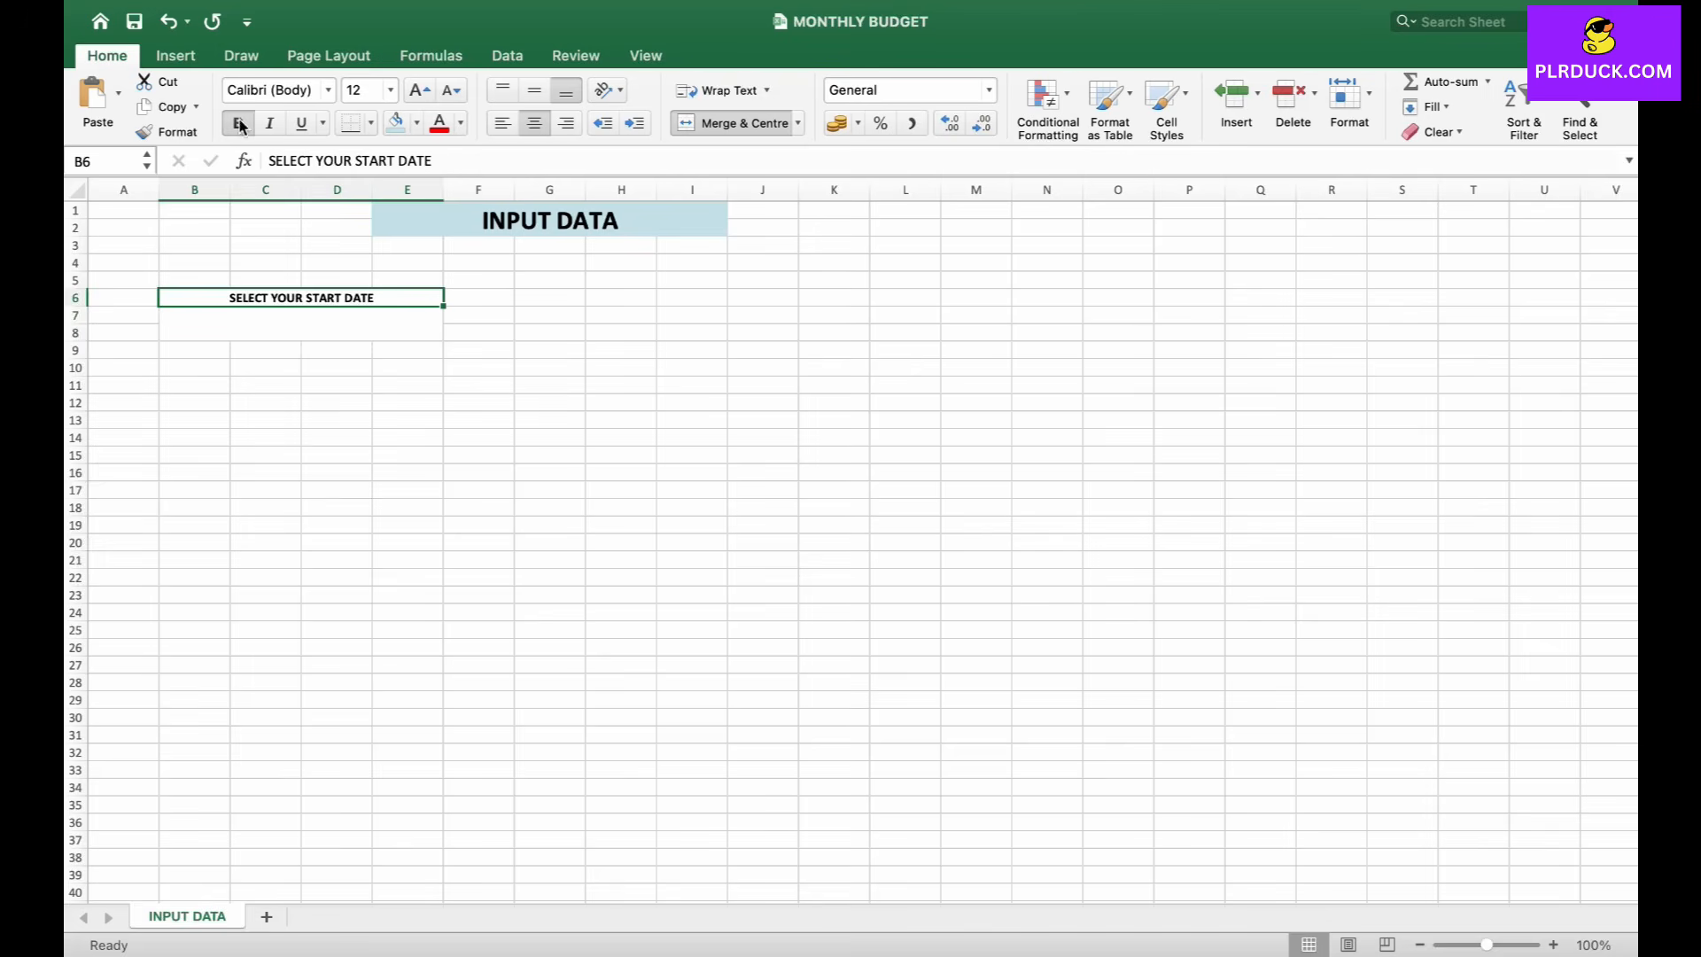
left_click(420, 90)
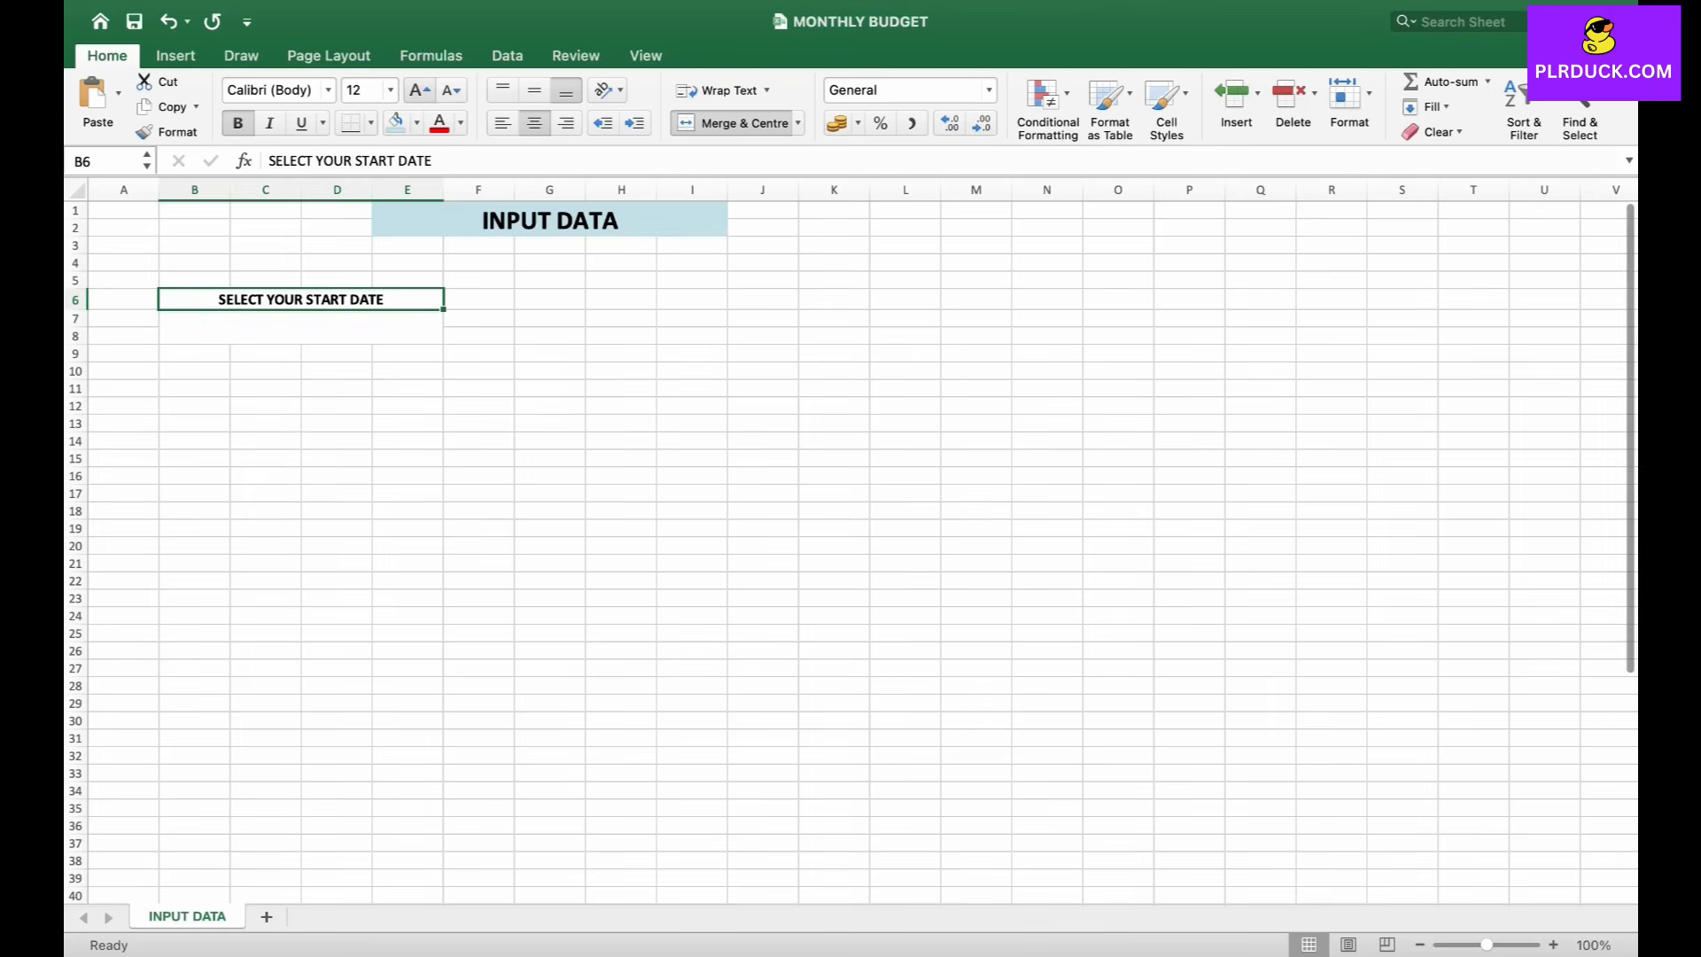
left_click(397, 123)
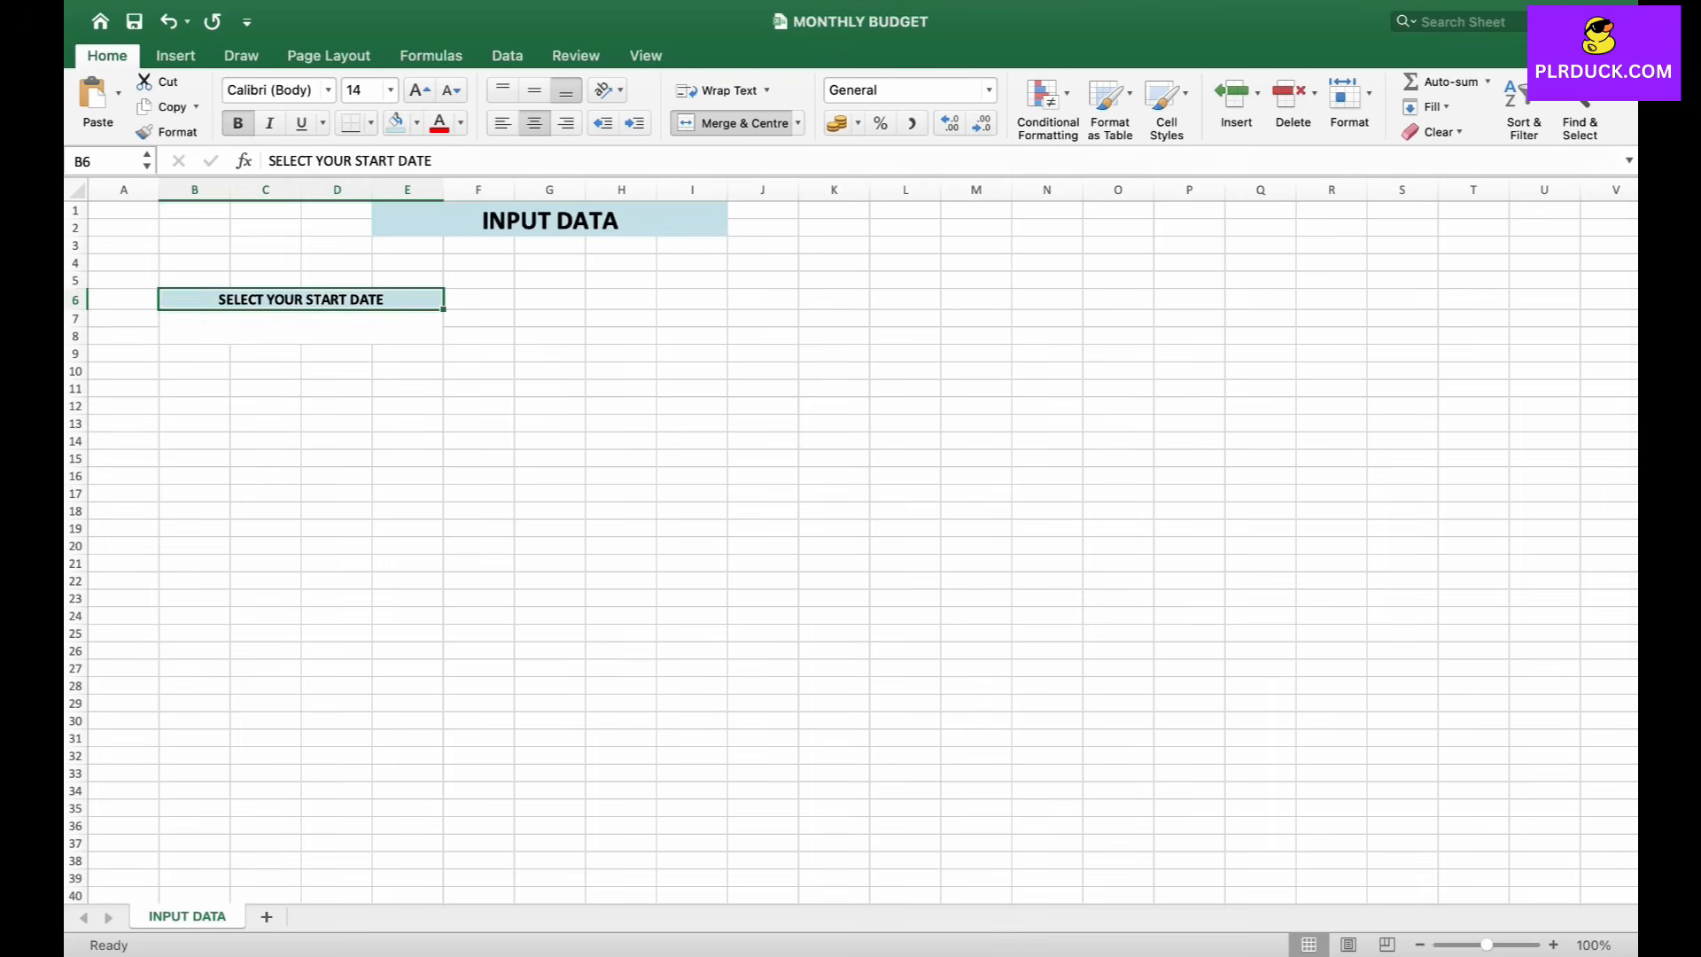
- Enter the start date 1 JULY 2025 in the merged cell B7:E8
left_click(301, 327)
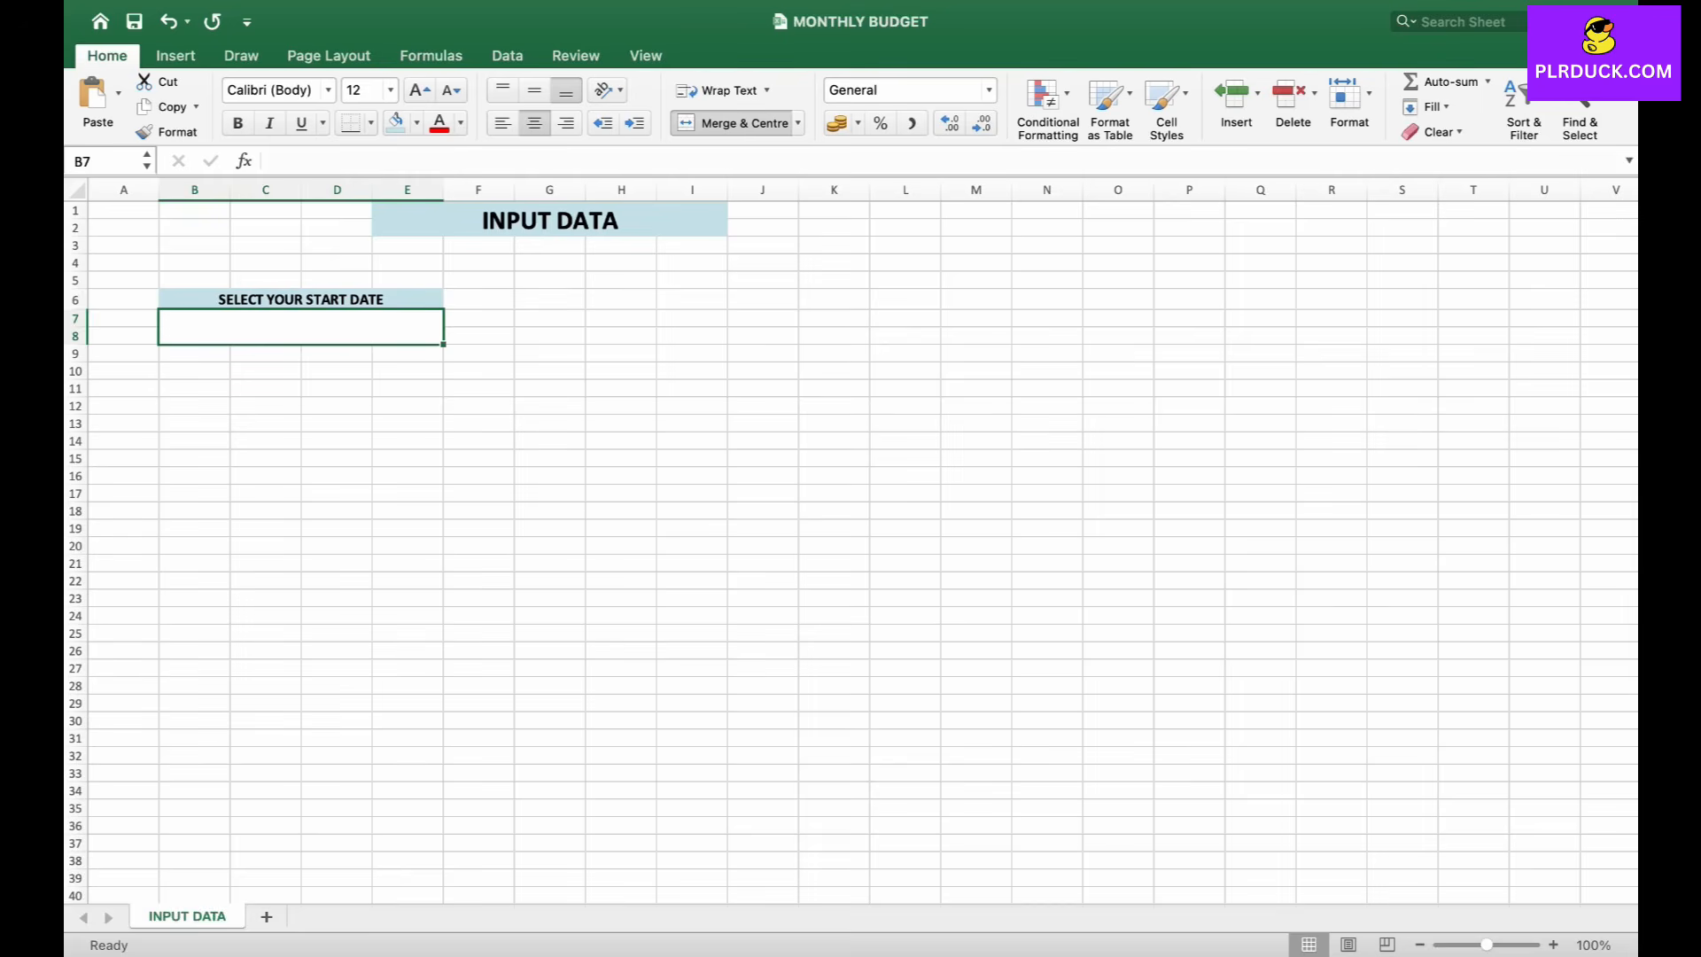
type("1")
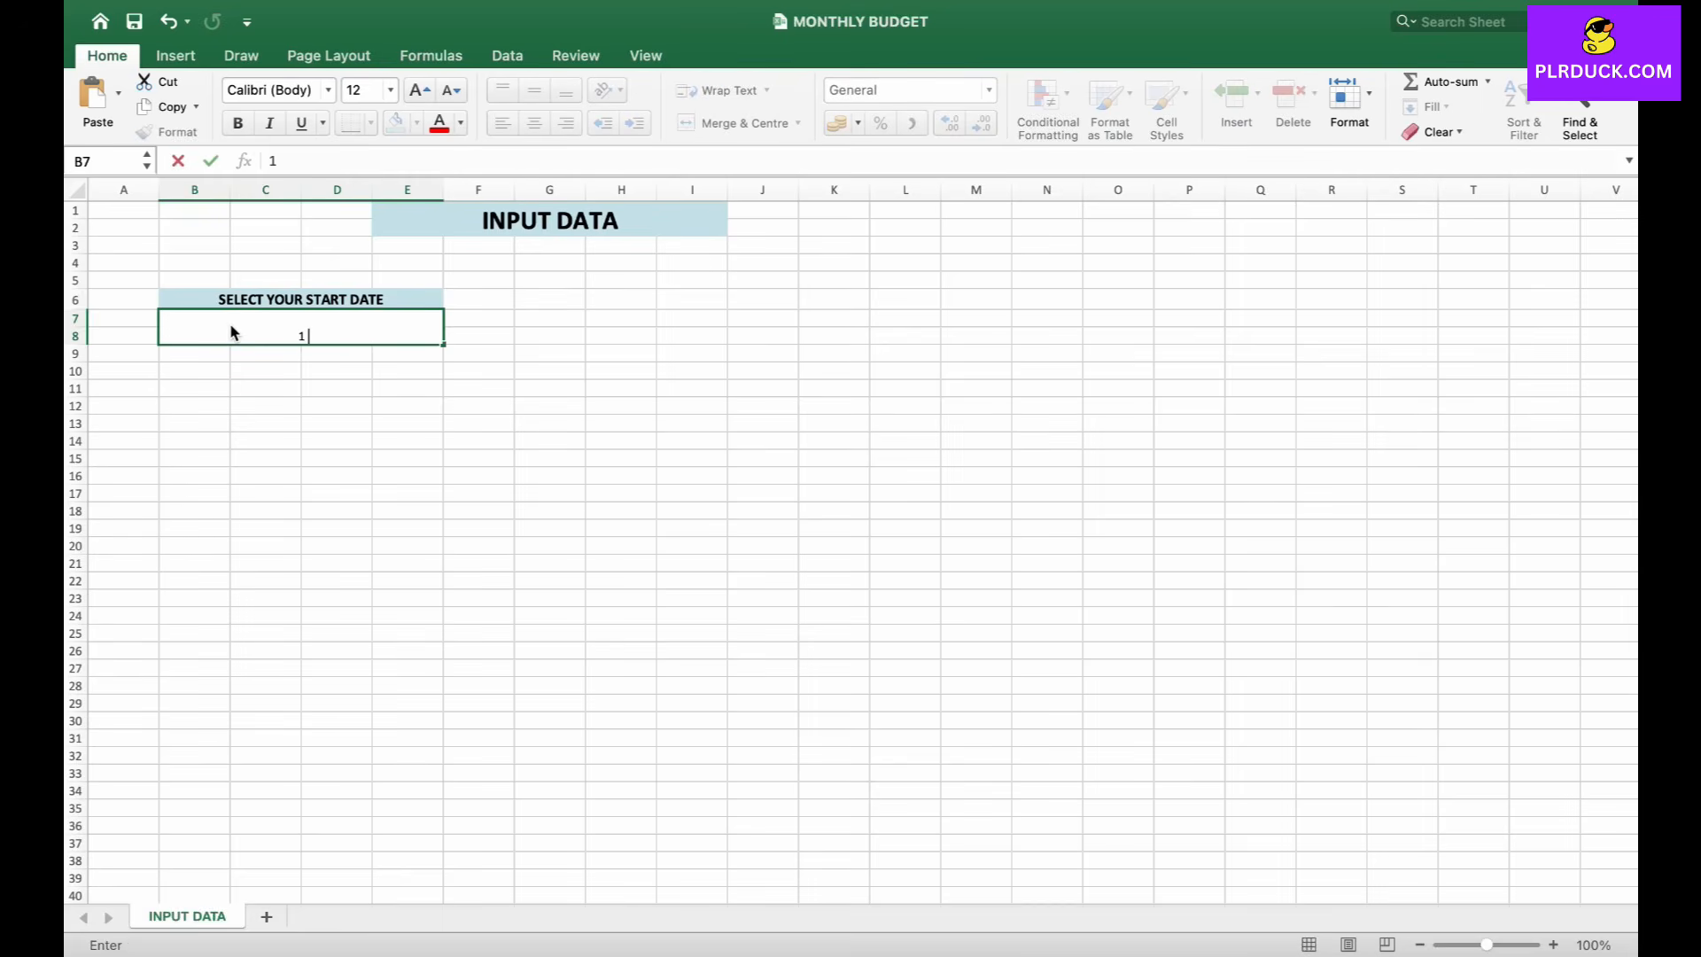
type(" JULY 2025")
key("Return")
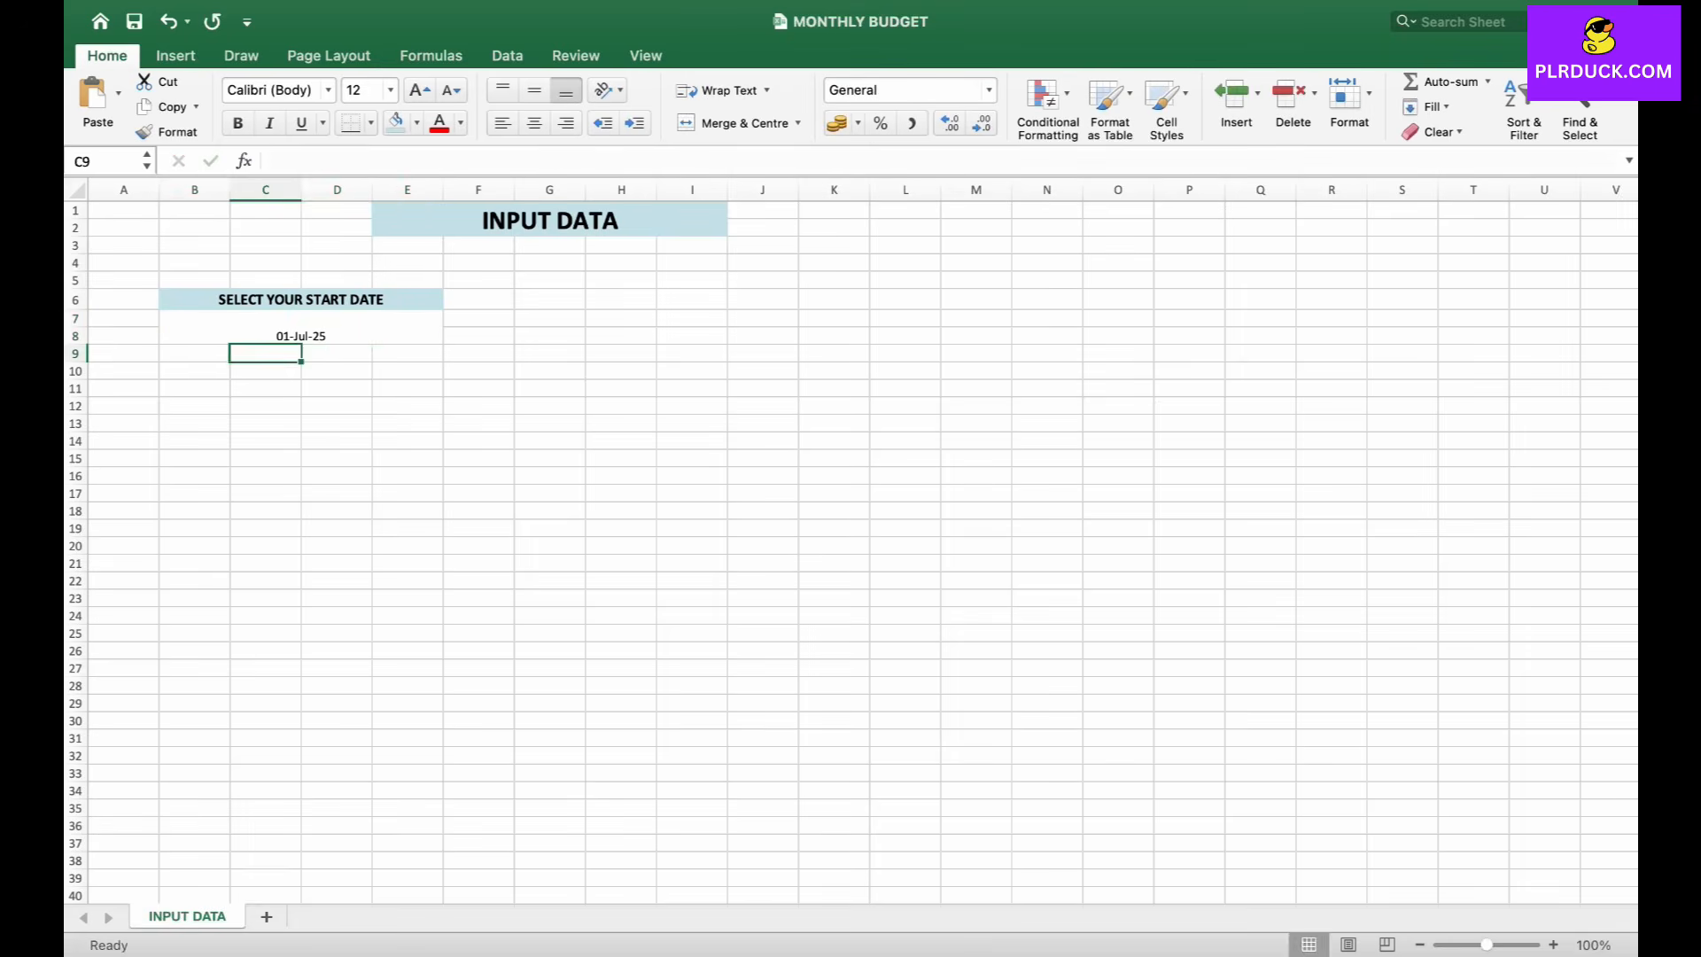
- Make the start date bold and enlarge its font by two size steps
key("Up")
key("super+b")
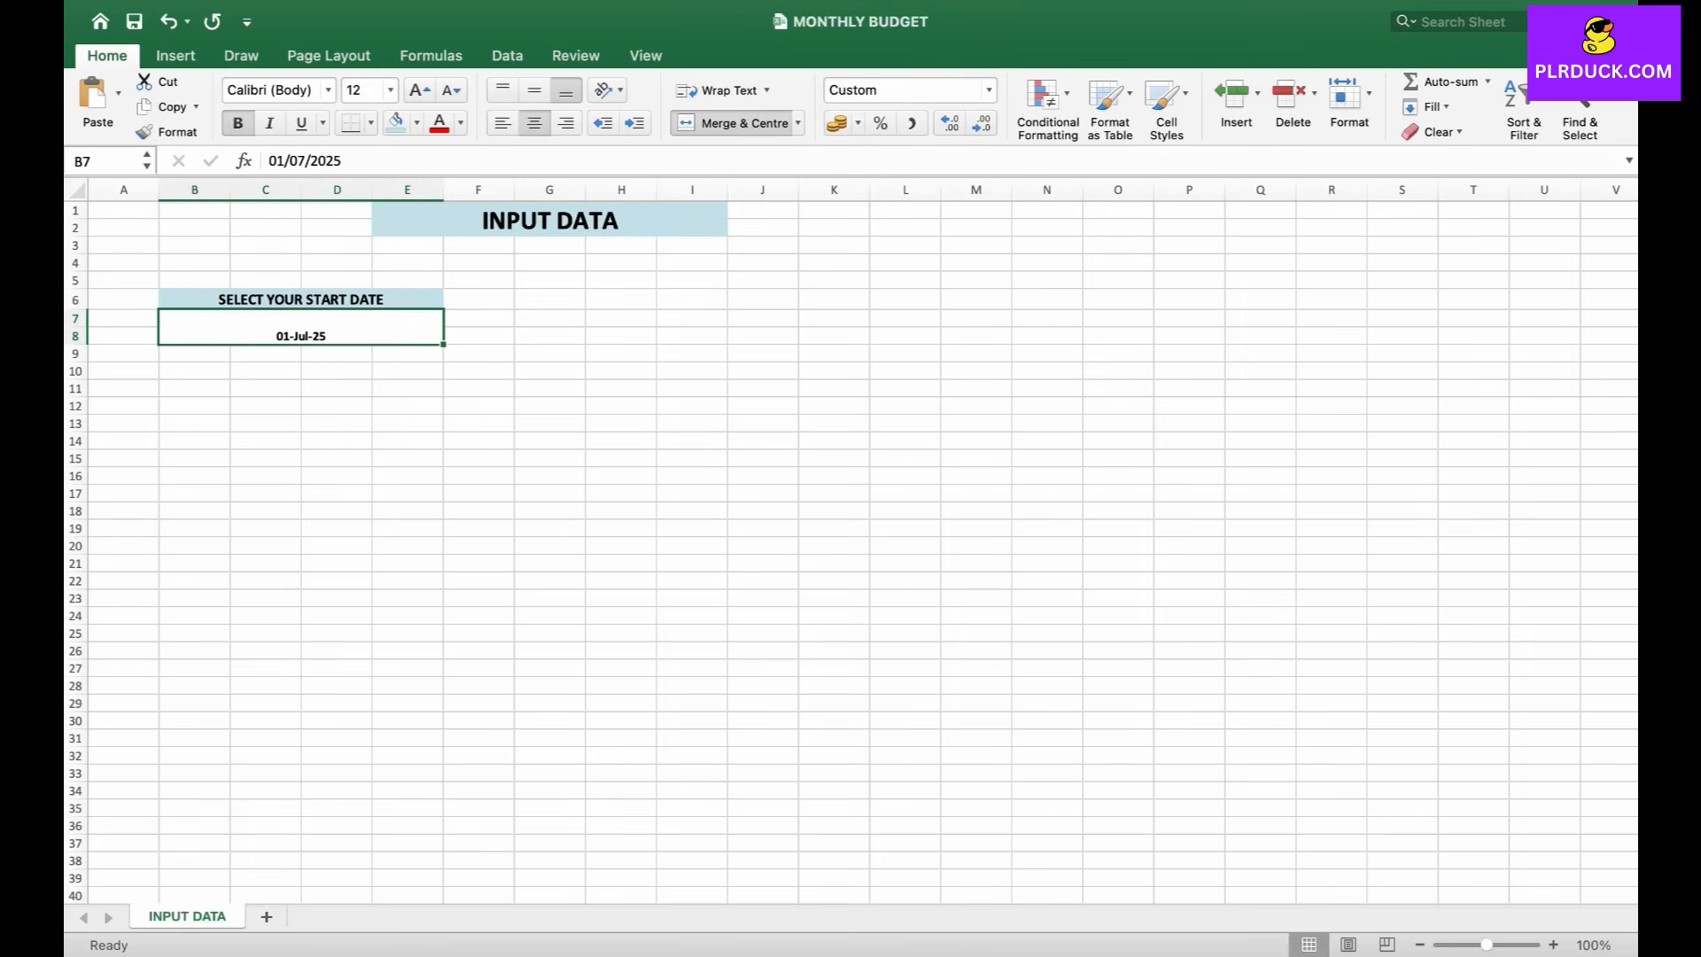
left_click(419, 91)
left_click(419, 90)
left_click(194, 406)
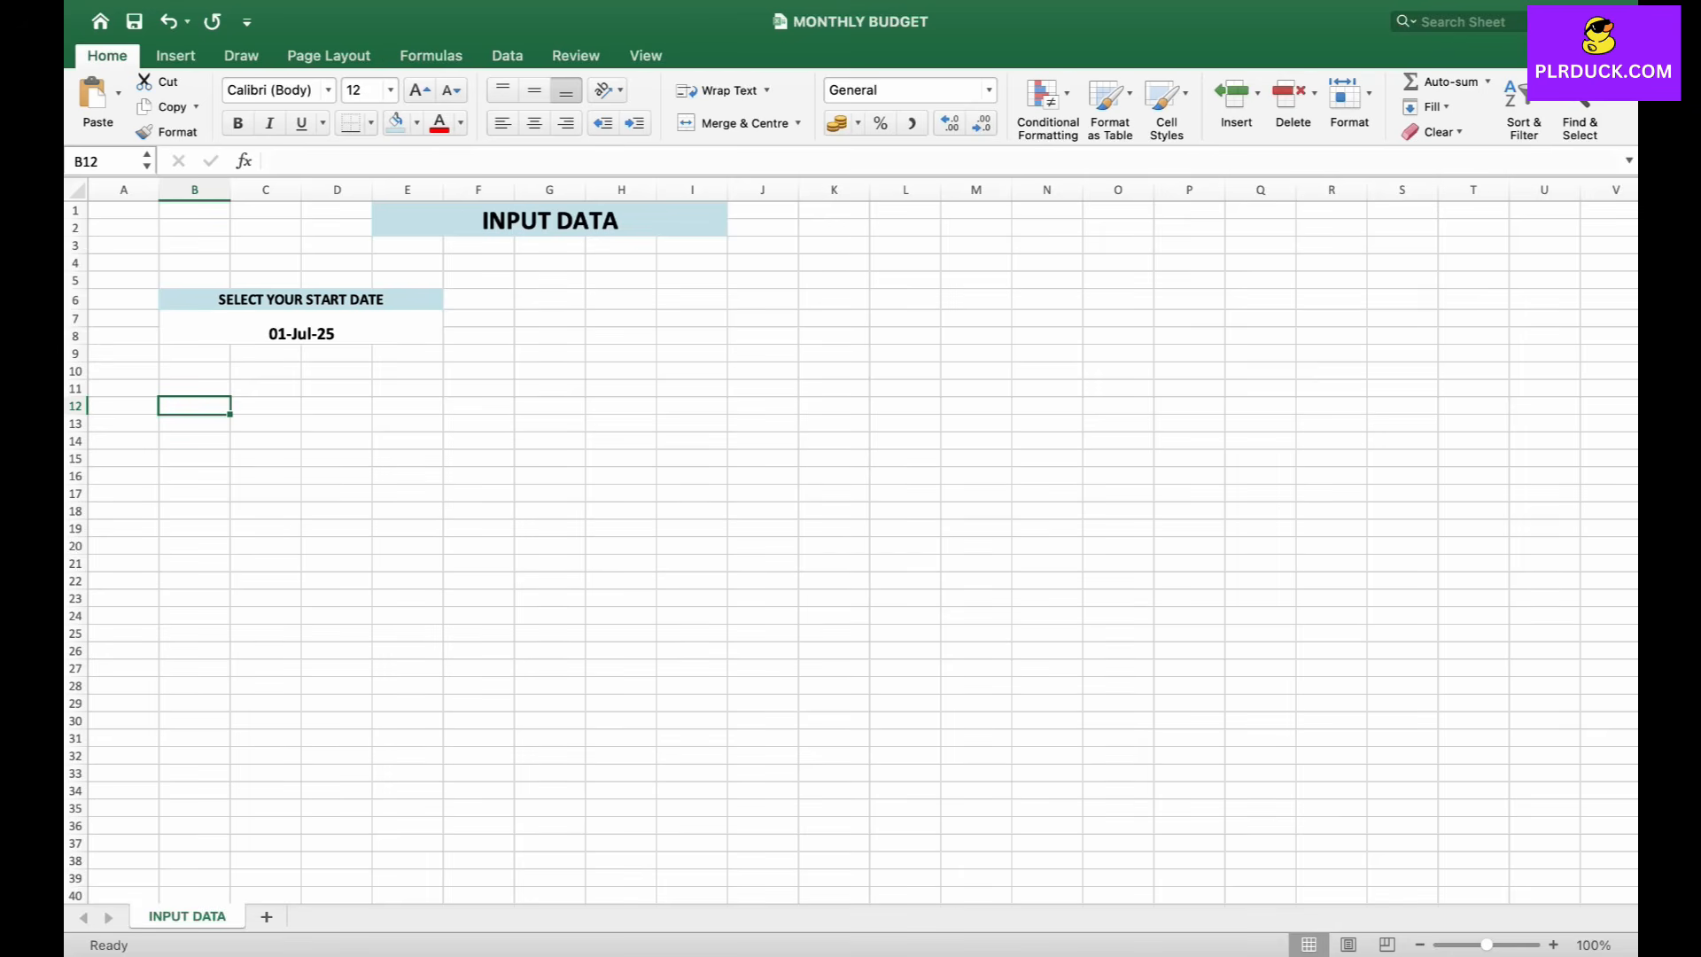
- Enter the table headers SAVINGS in B12 and BUDGET in C12
left_click_drag(195, 406, 275, 405)
left_click(195, 406)
type("SAVINGS")
key("Tab")
type("BU")
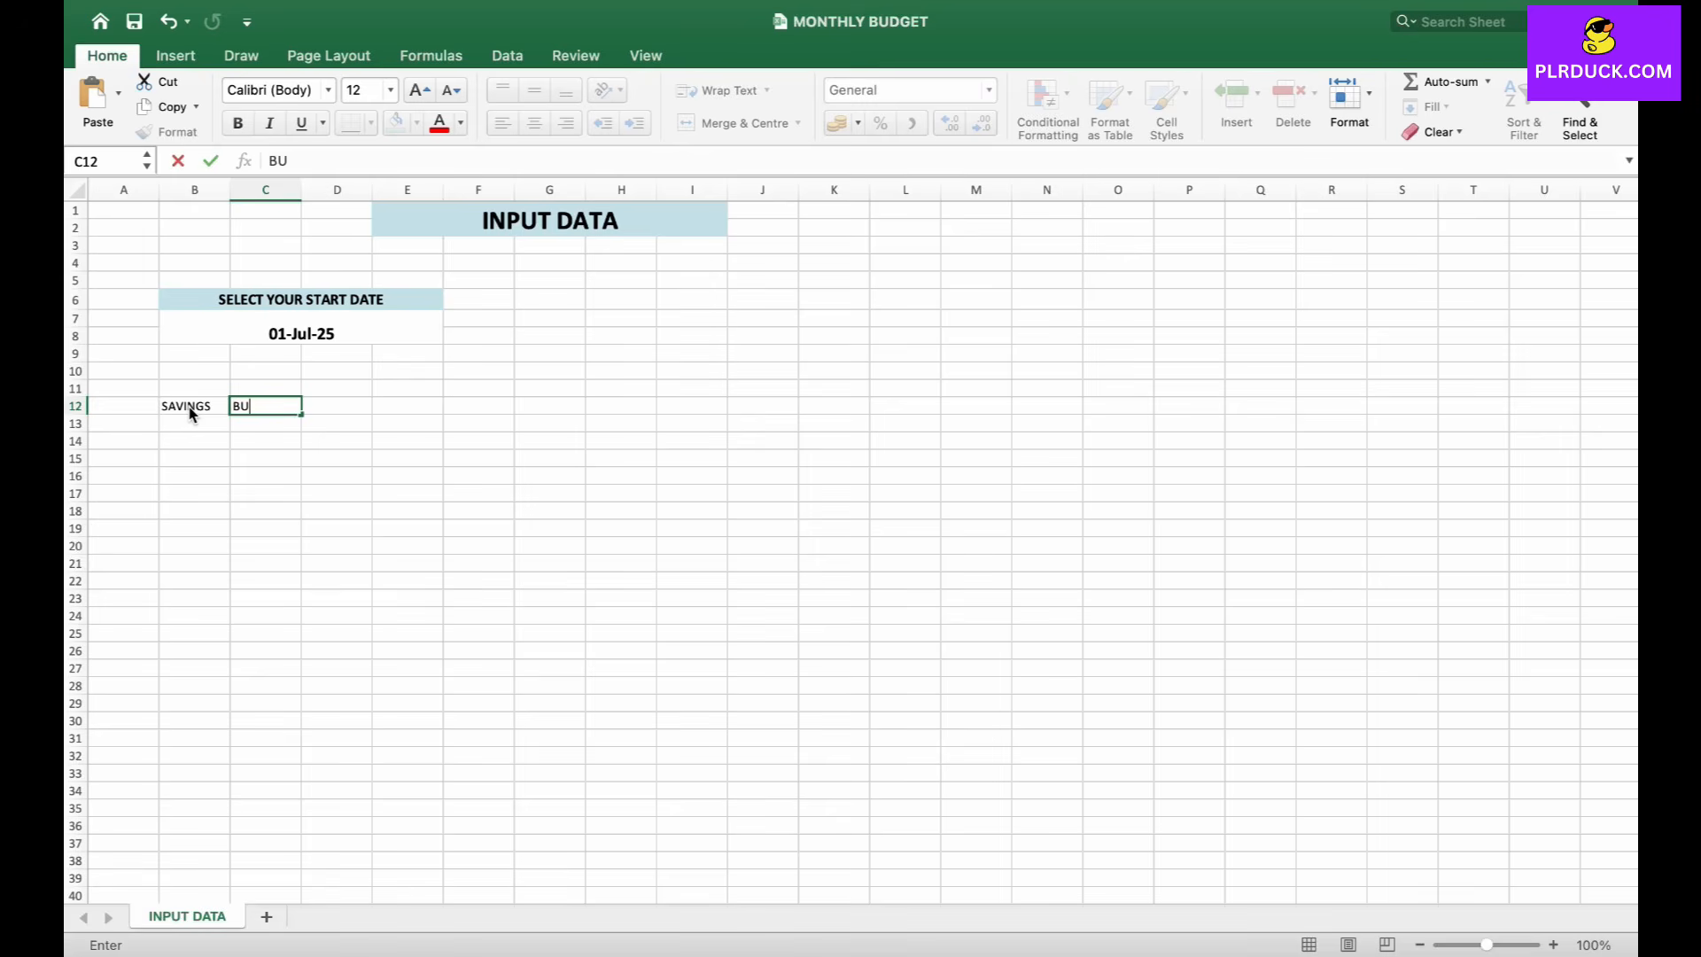
type("DGET")
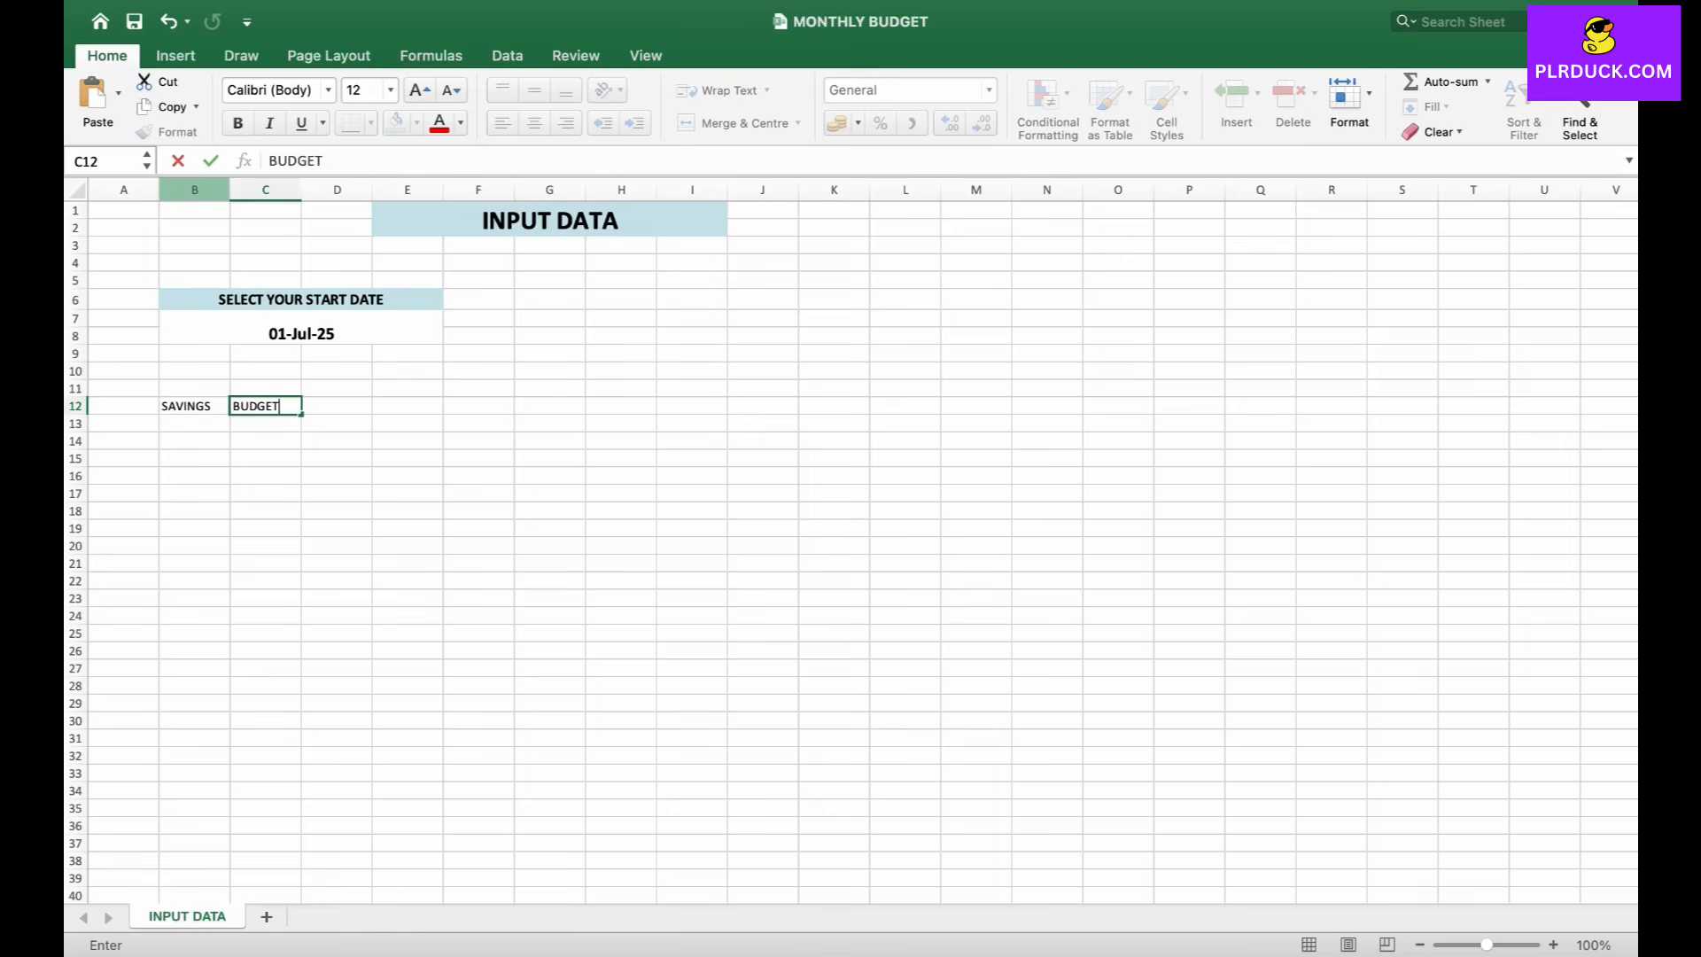
- Widen columns B and C, and make the SAVINGS and BUDGET headers in B12:C12 bold
left_click(195, 189)
left_click_drag(229, 190, 363, 190)
left_click(299, 441)
left_click_drag(191, 405, 310, 406)
left_click(238, 123)
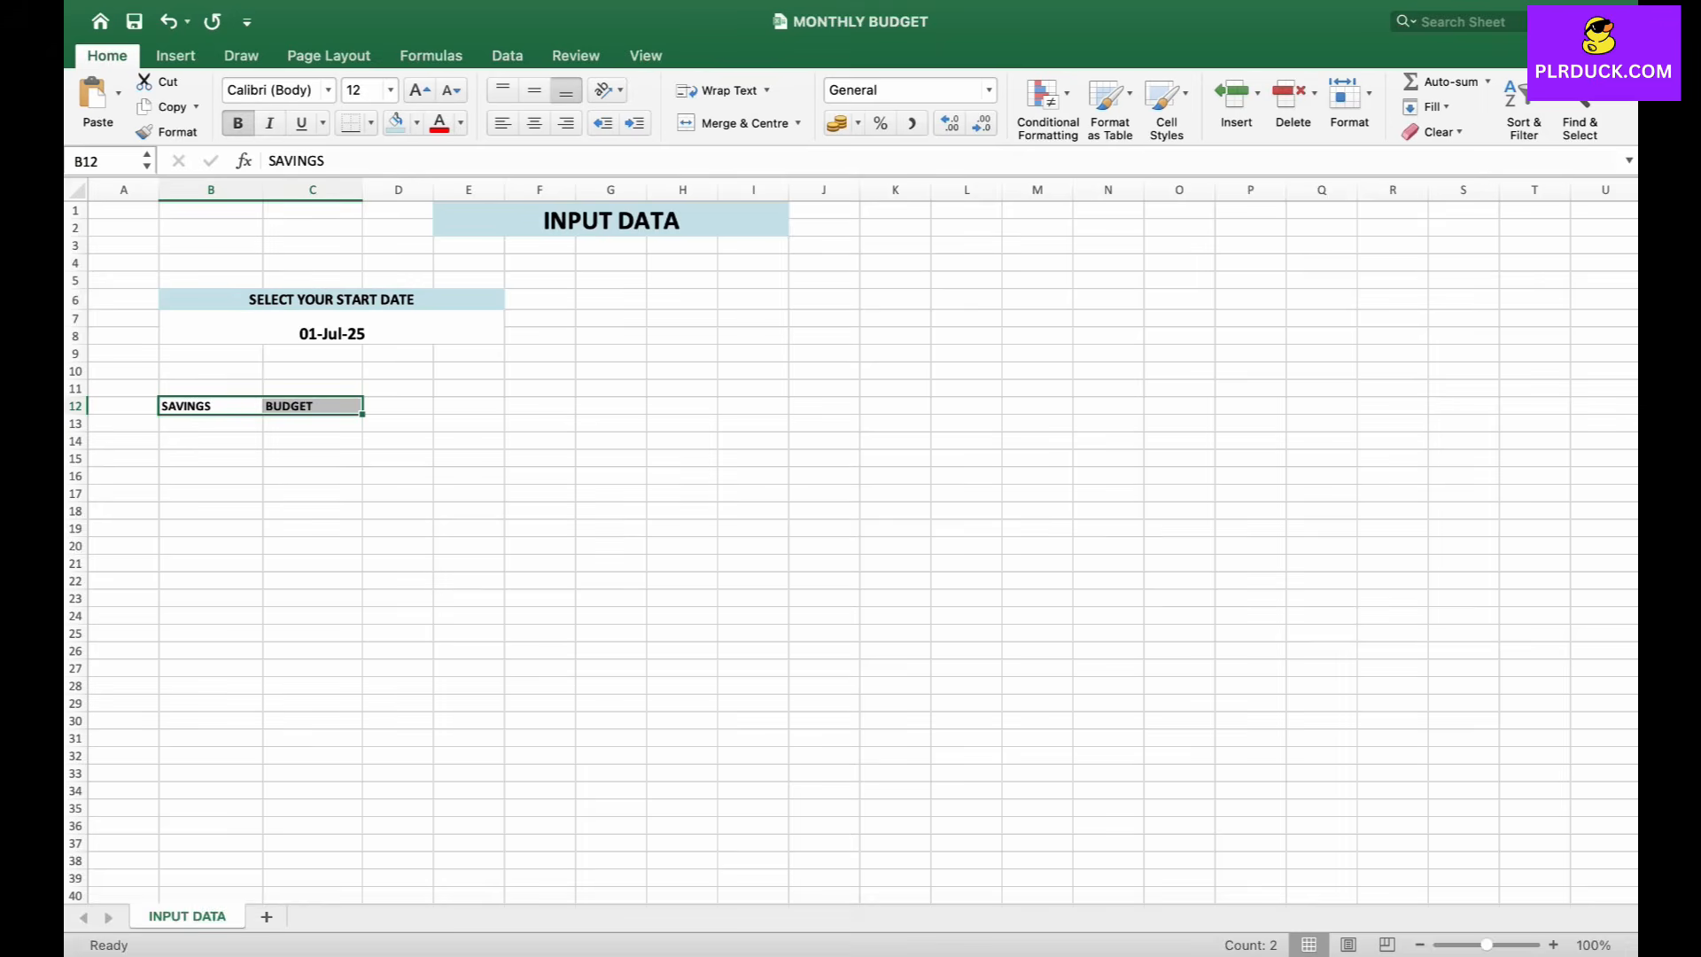
- Format the SAVINGS and BUDGET headers in B12:C12 with a 14-point font, light purple fill and centred text
left_click(420, 90)
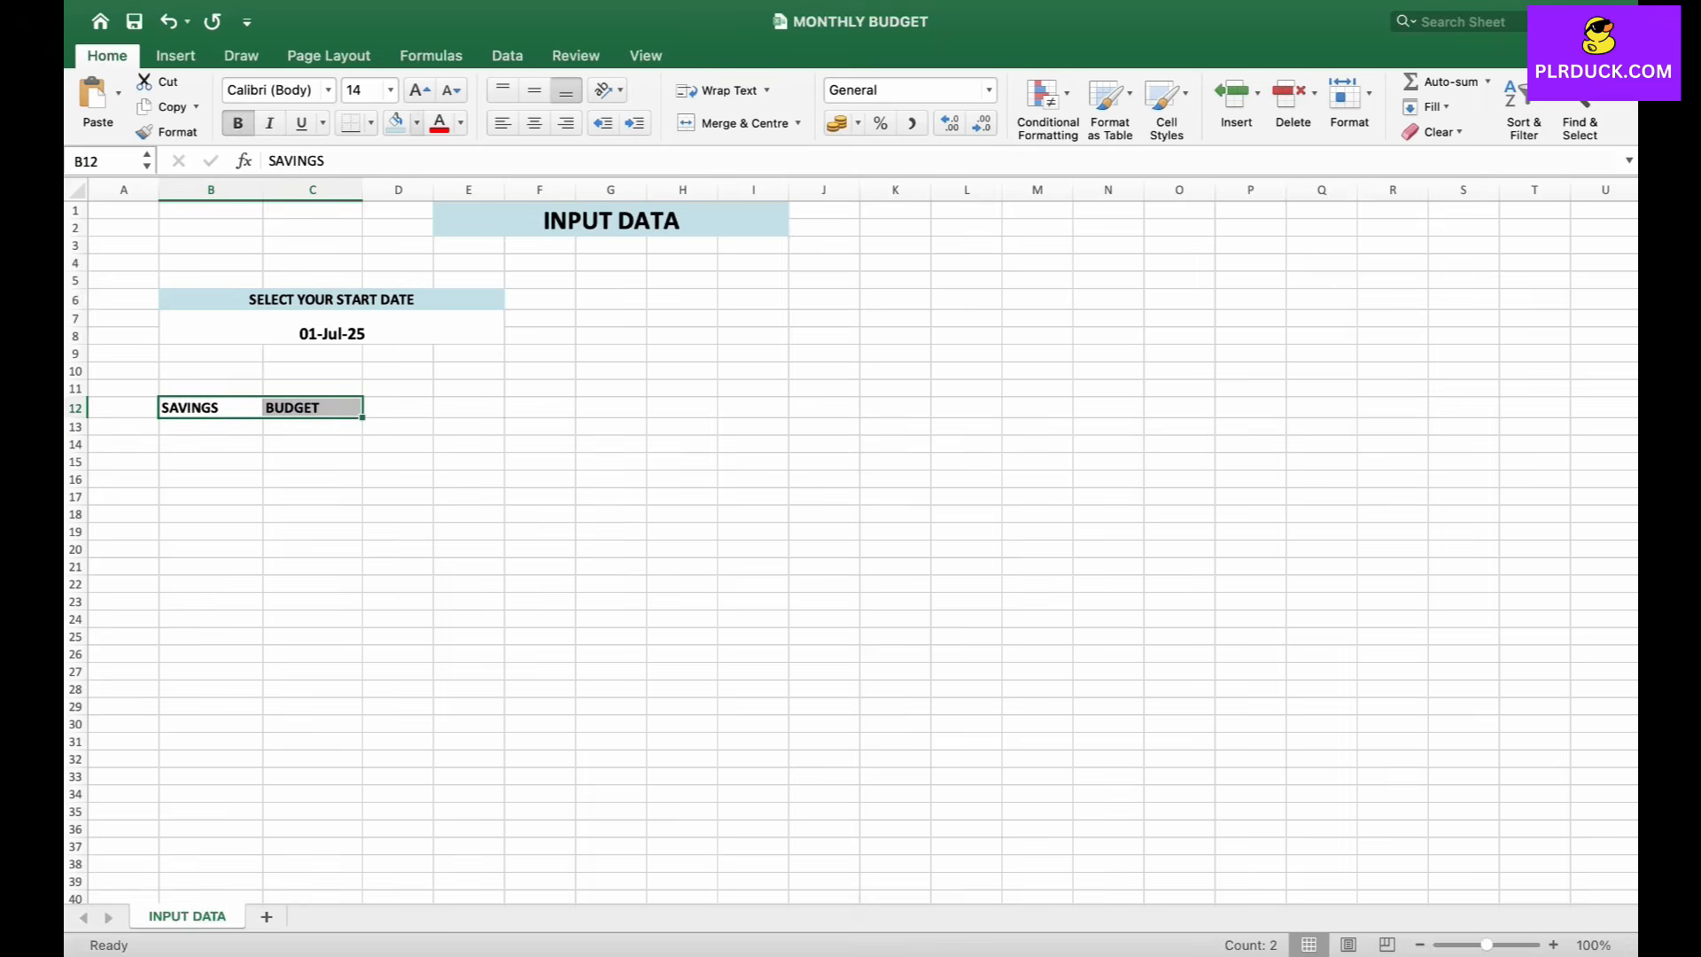
left_click(416, 123)
left_click(432, 424)
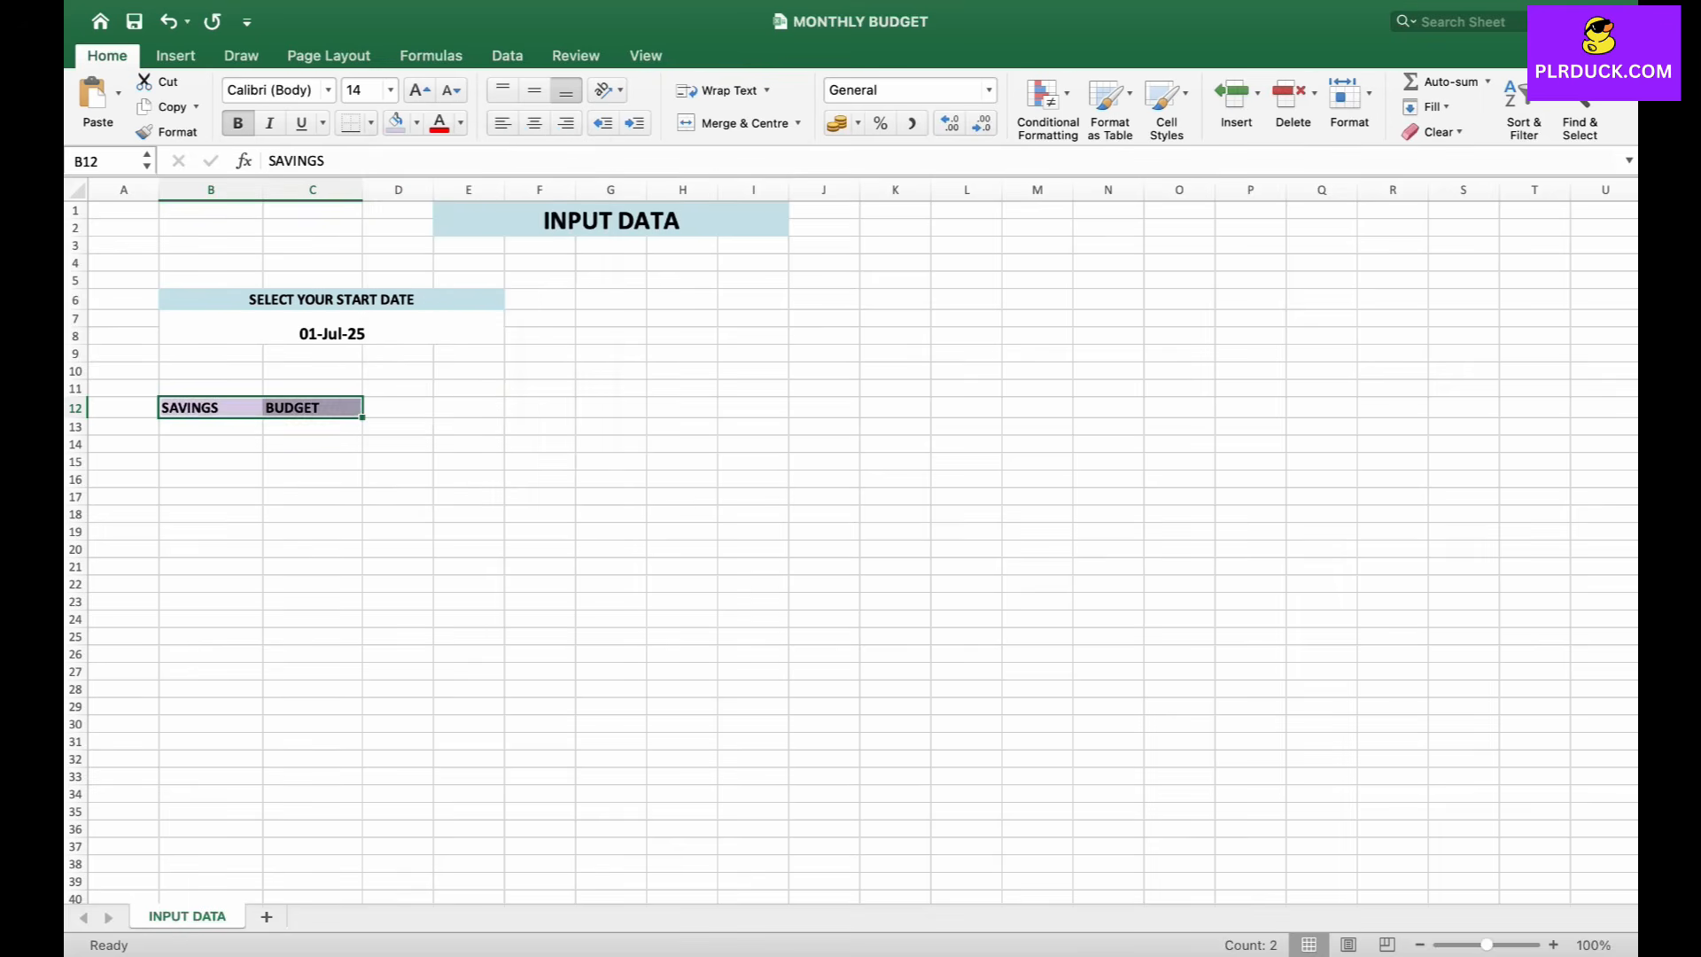
left_click(211, 427)
left_click(211, 514)
left_click_drag(211, 408, 312, 407)
left_click(534, 124)
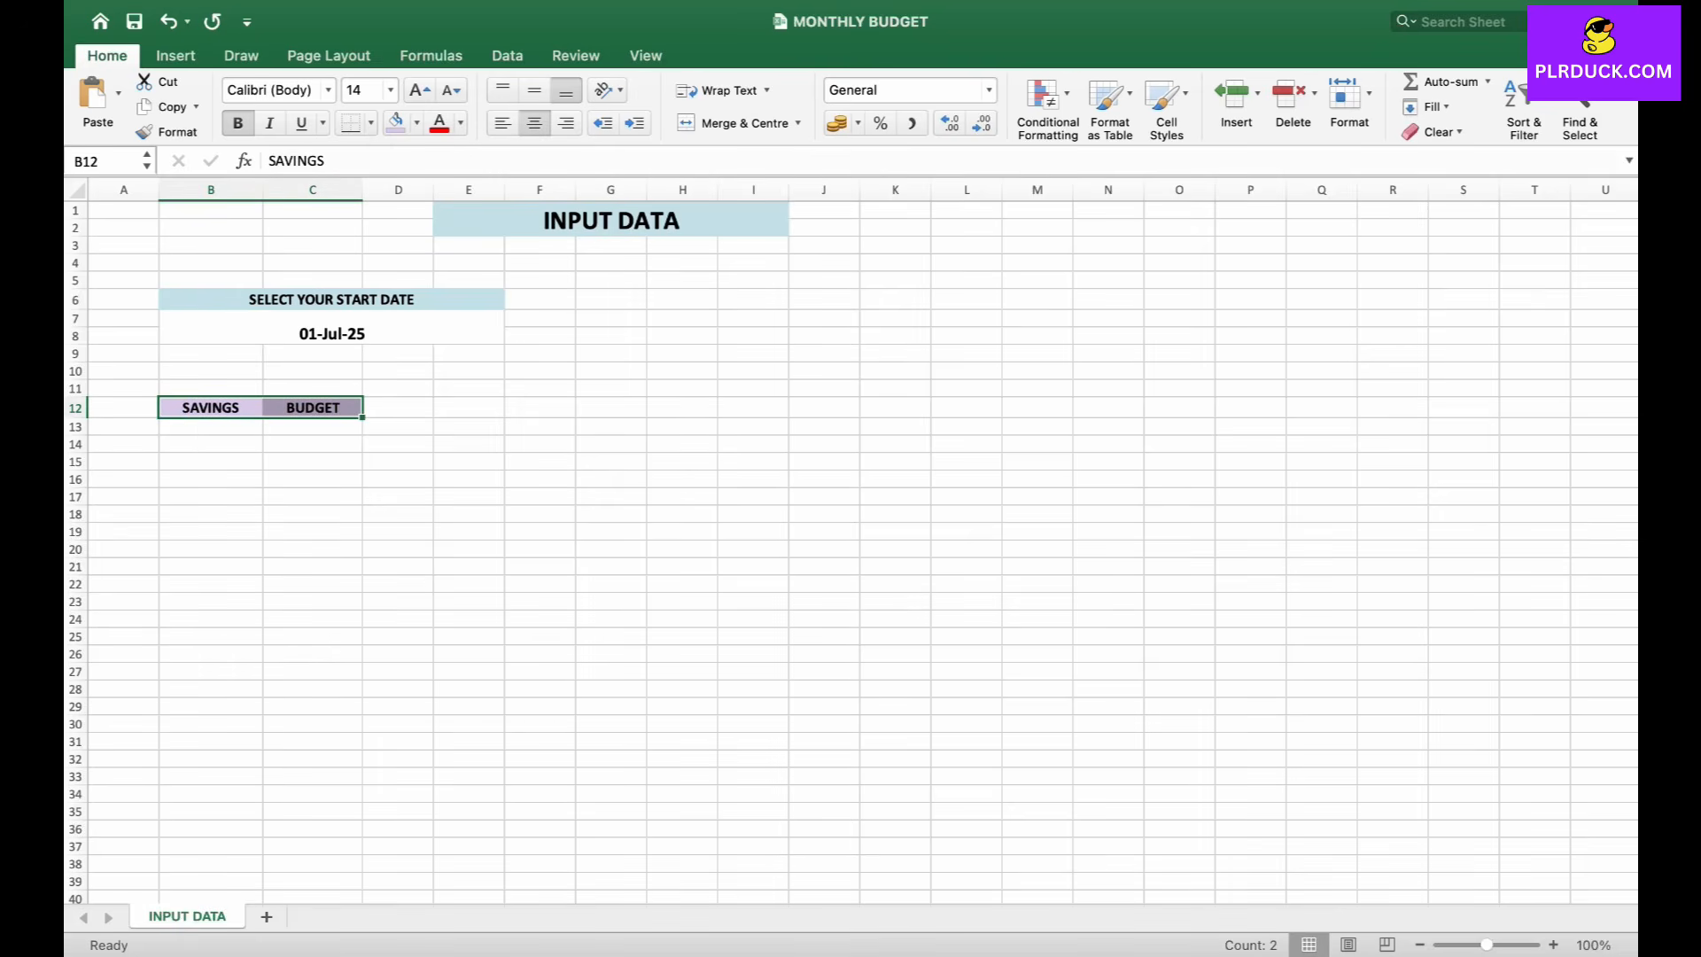
- Enter the savings rows GENERAL SAVINGS 300 and WEDDING 200 in B13:C14, and widen column B to fit
left_click(211, 427)
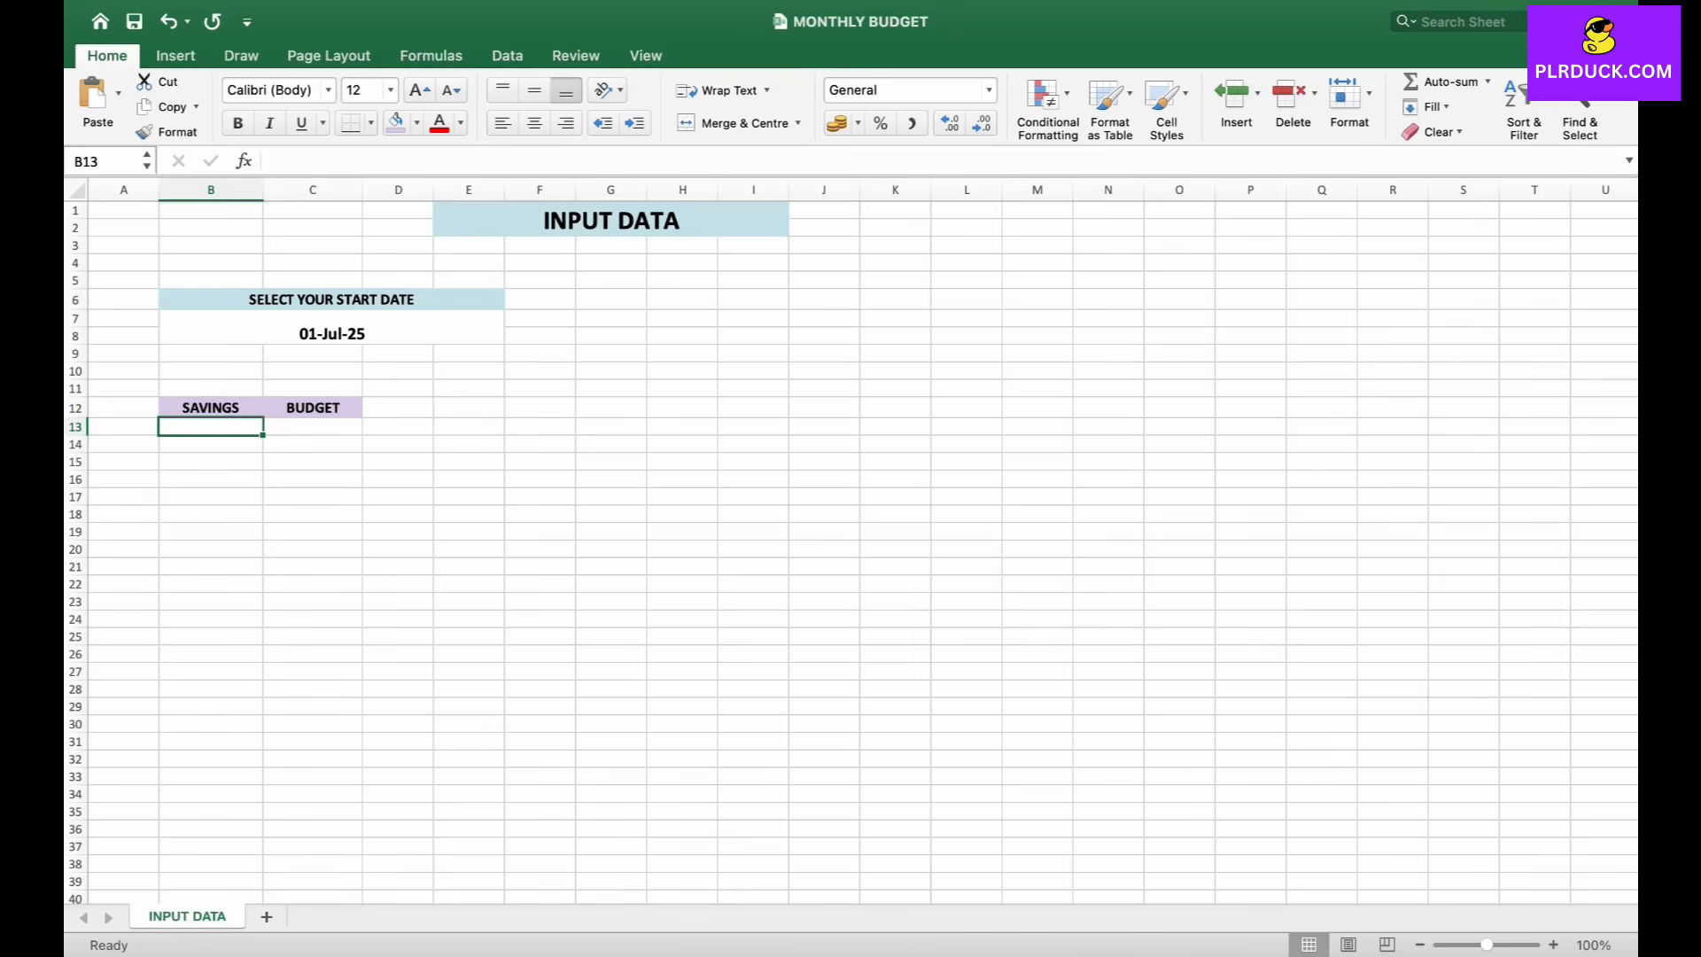
type("GENER")
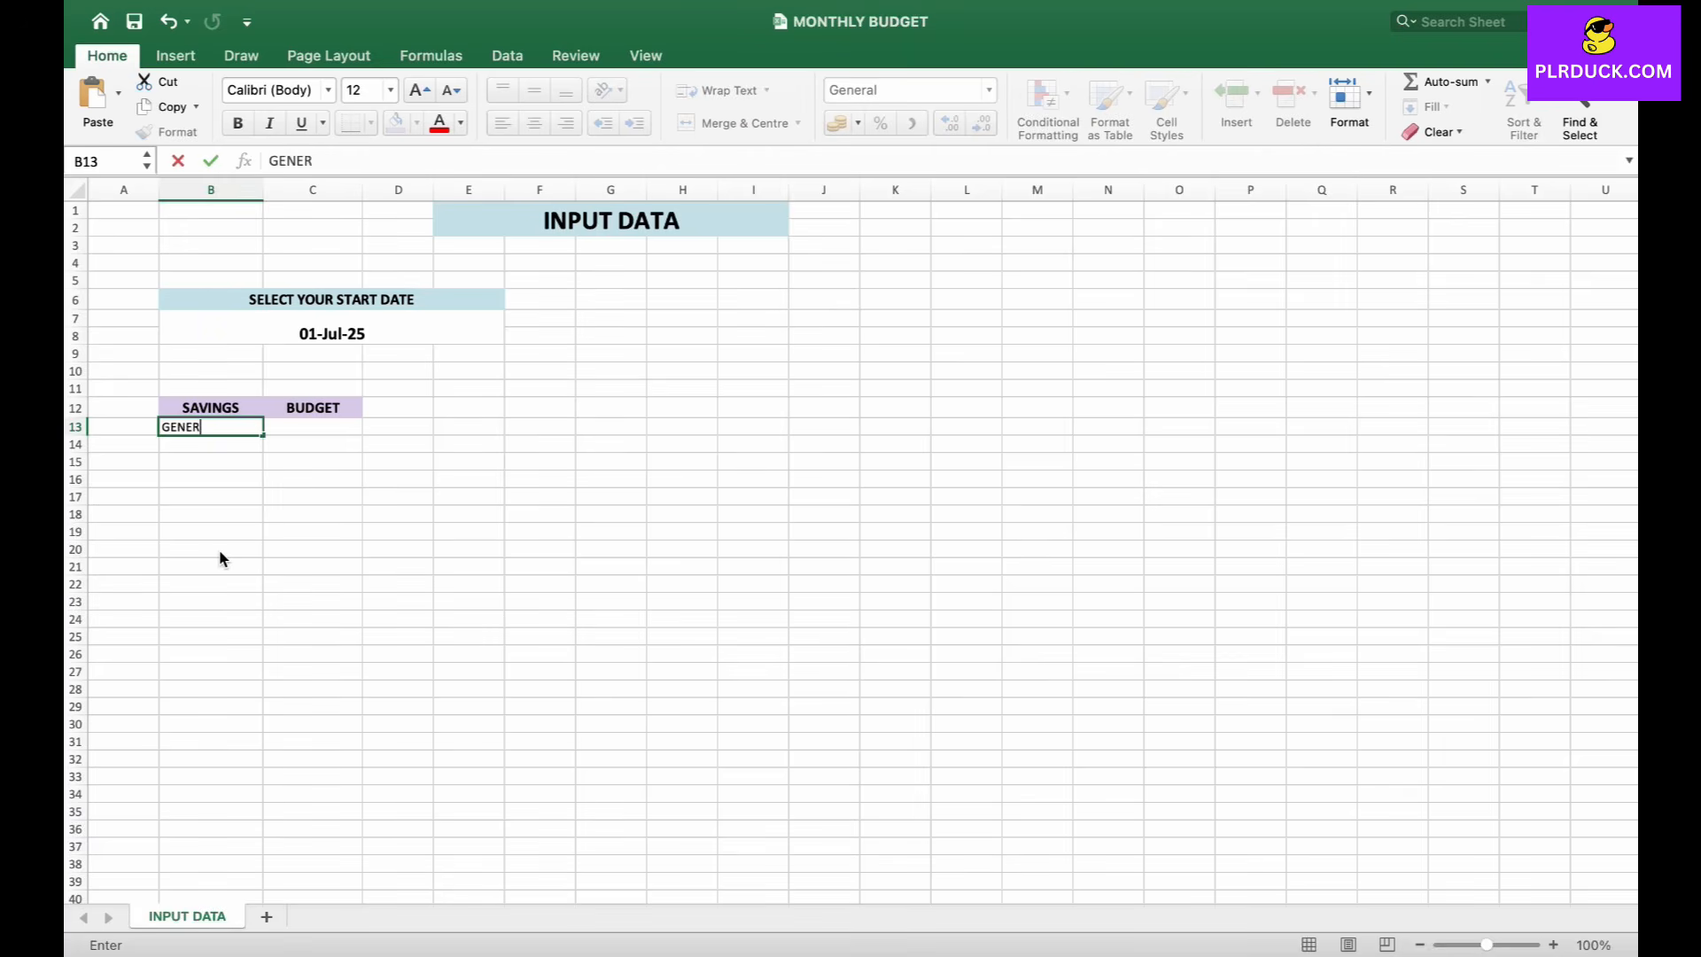
type("AL SAVINGS")
key("Tab")
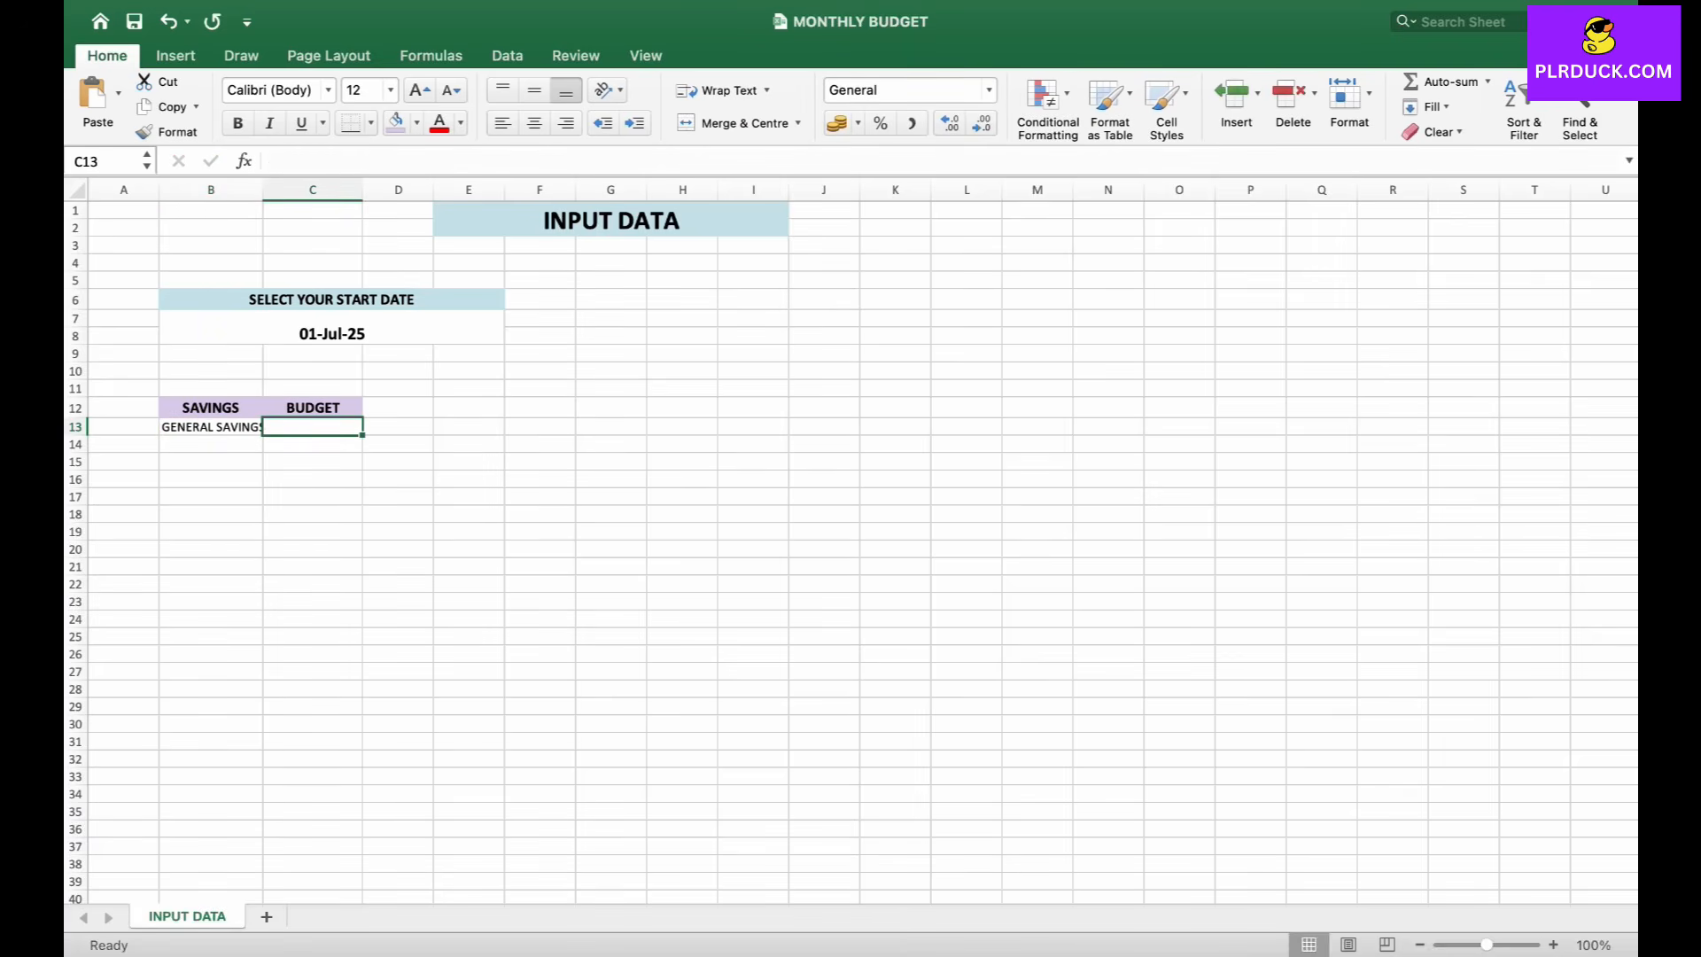
type("300")
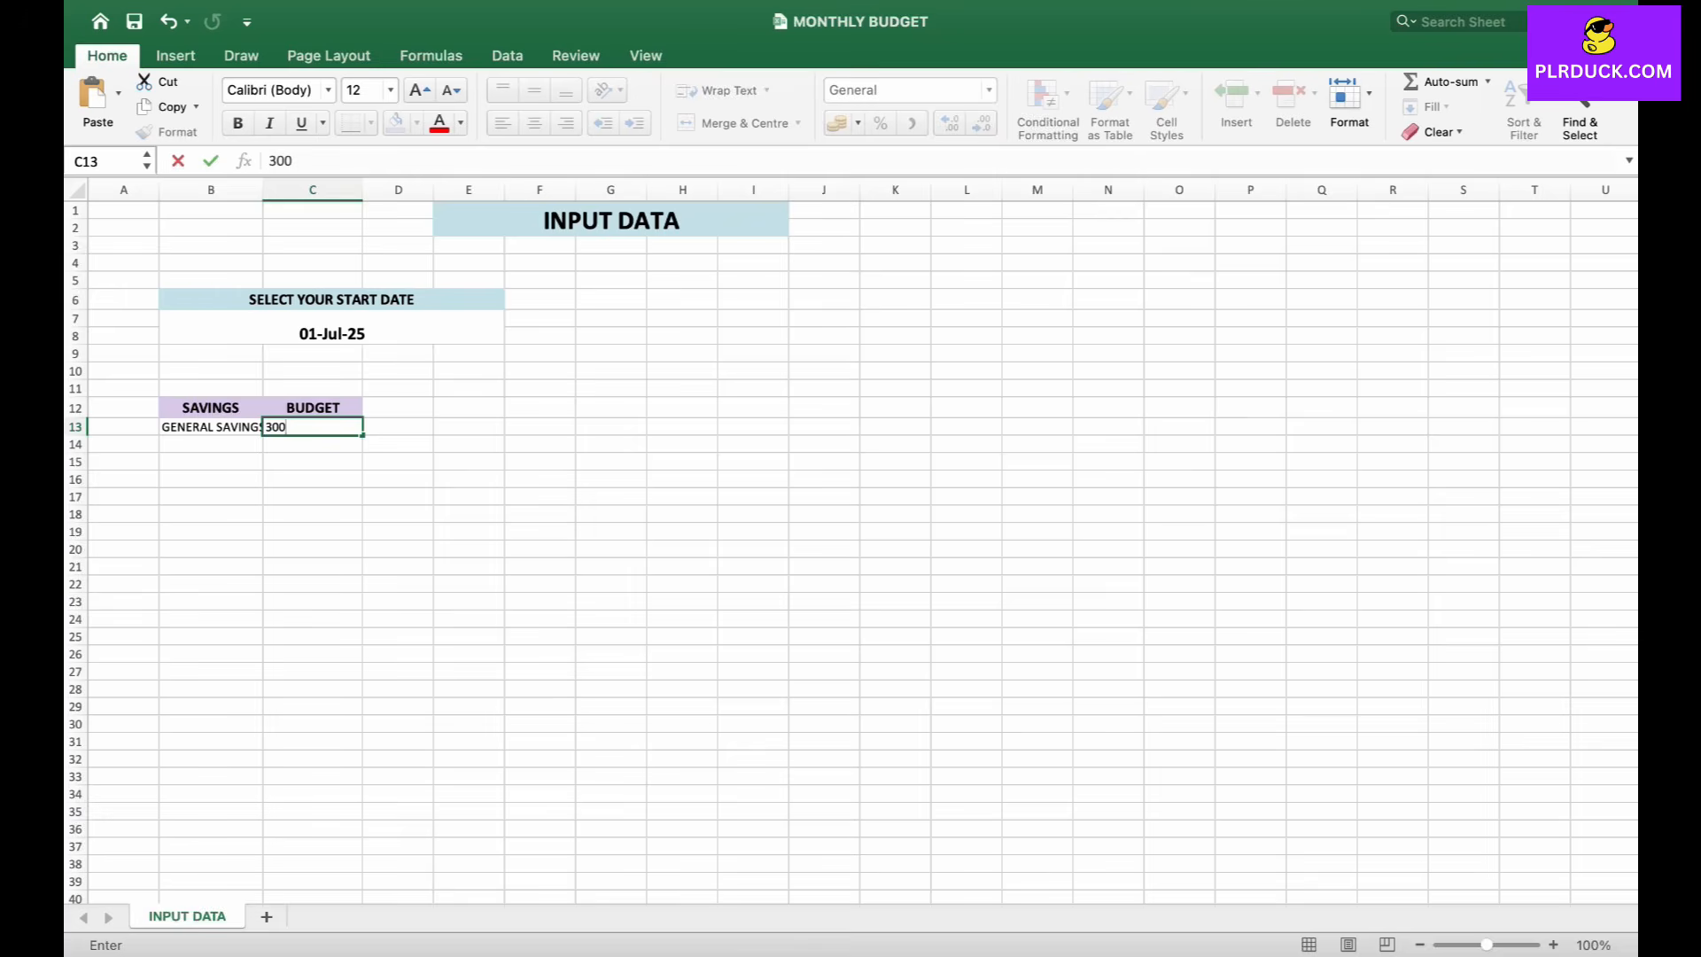
key("Return")
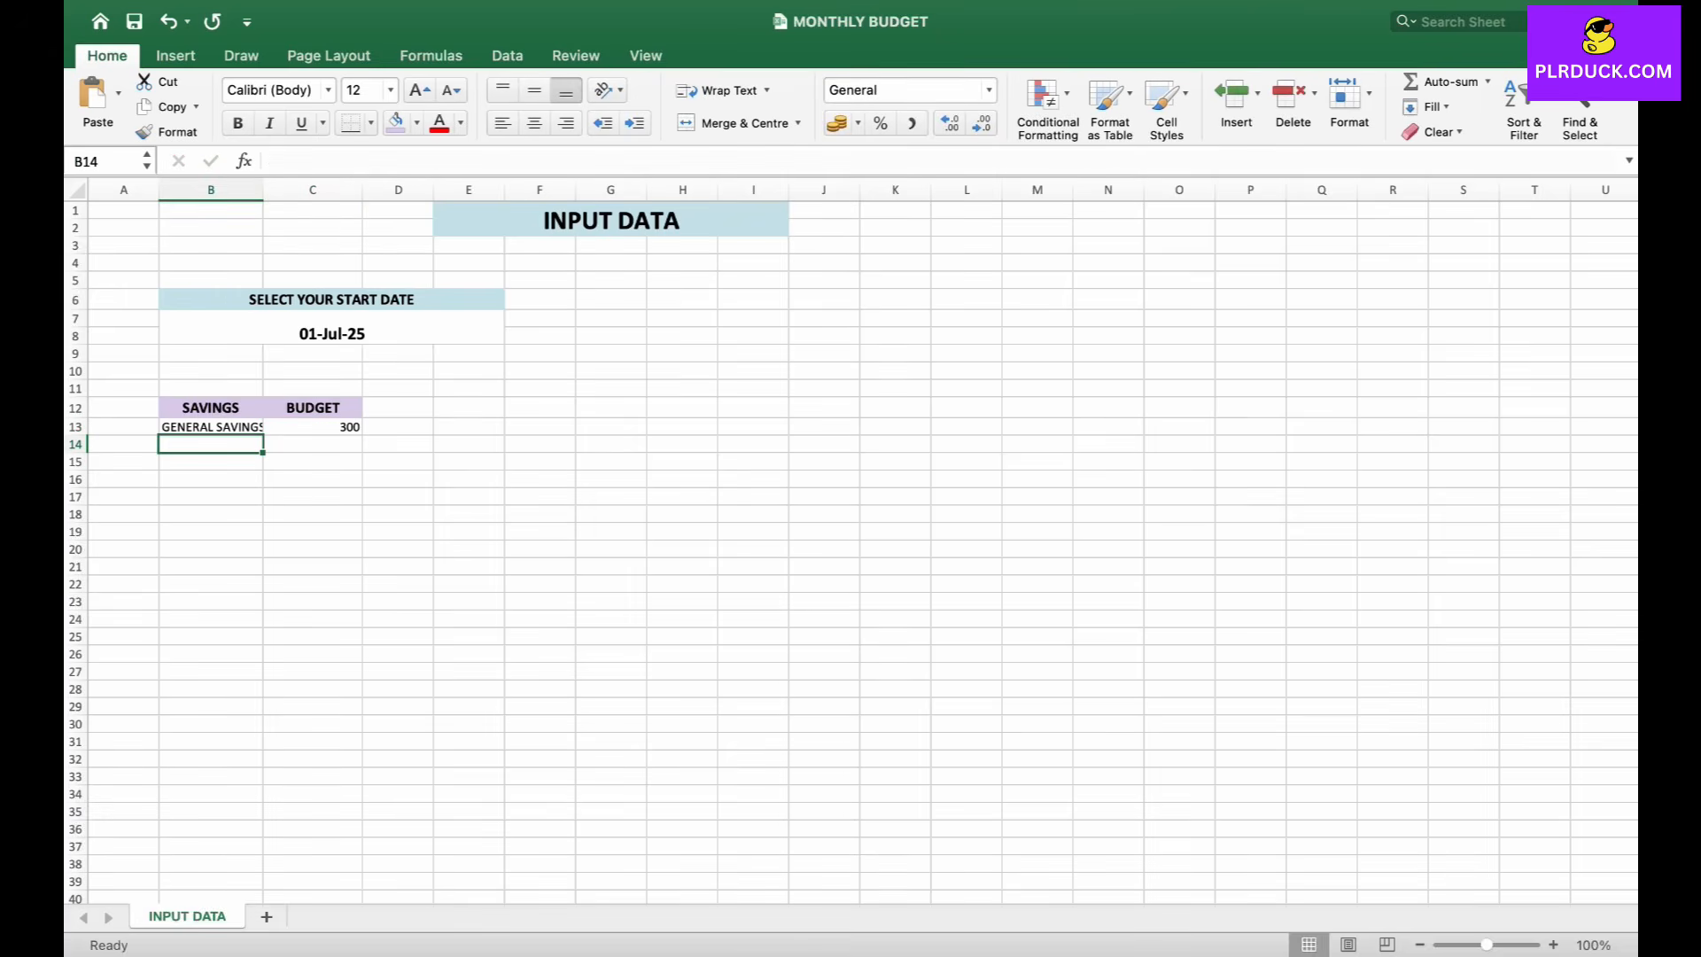
type("WEDDING")
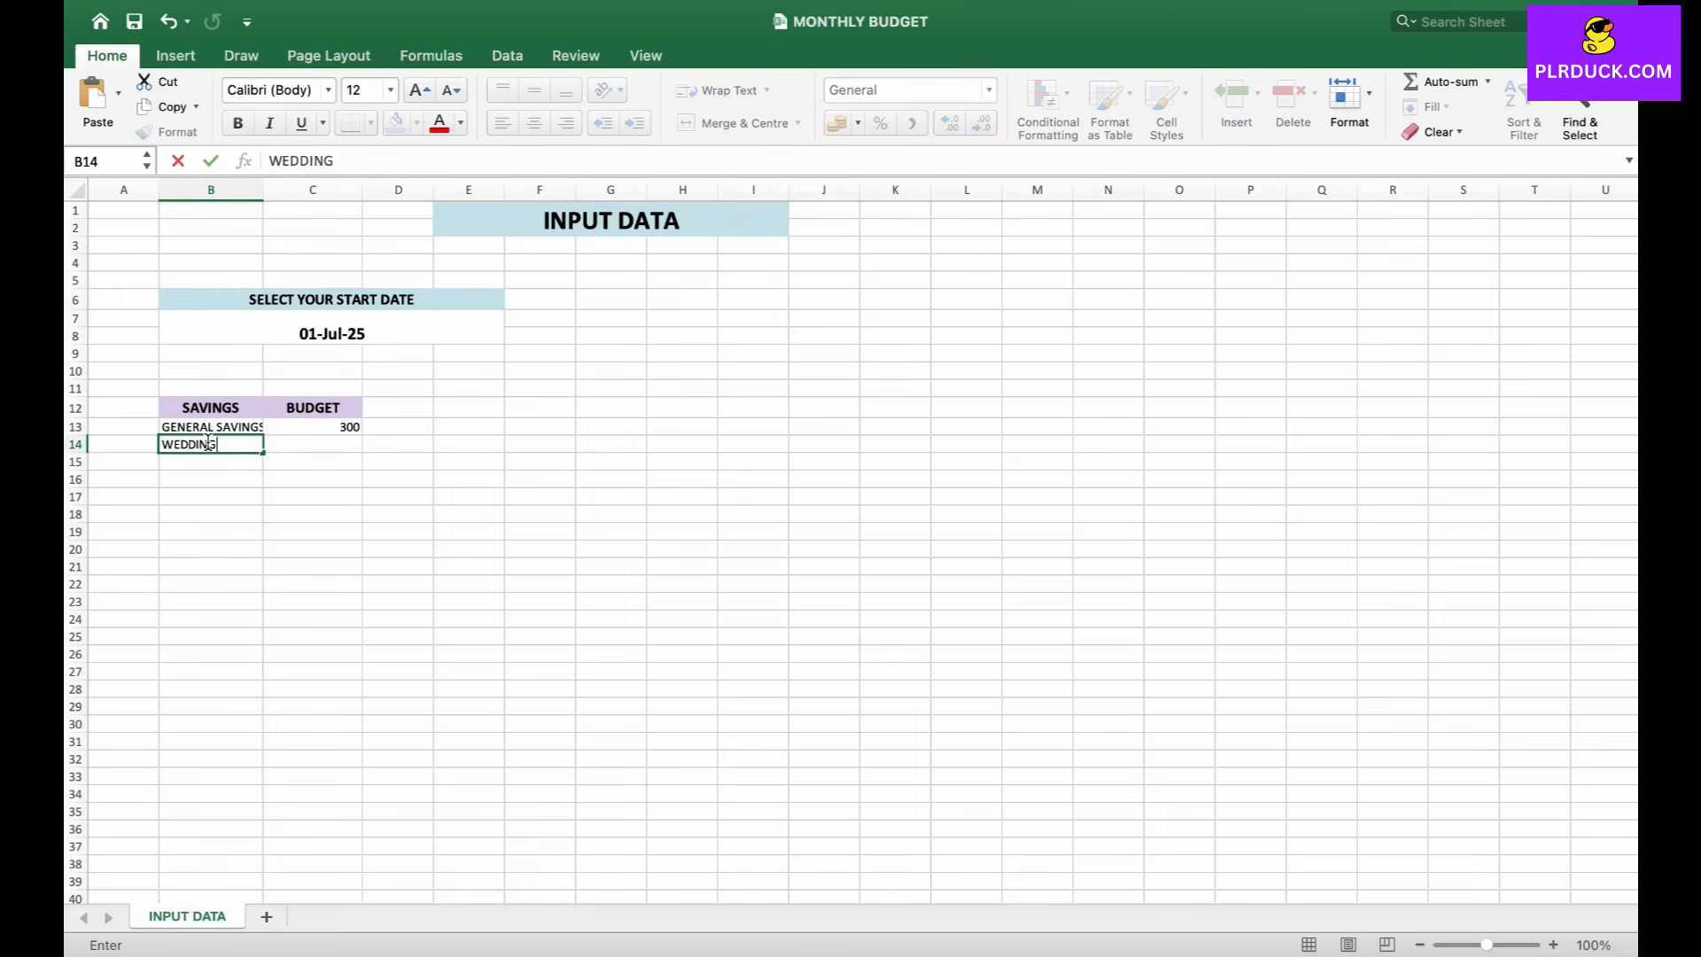
key("Tab")
type("200")
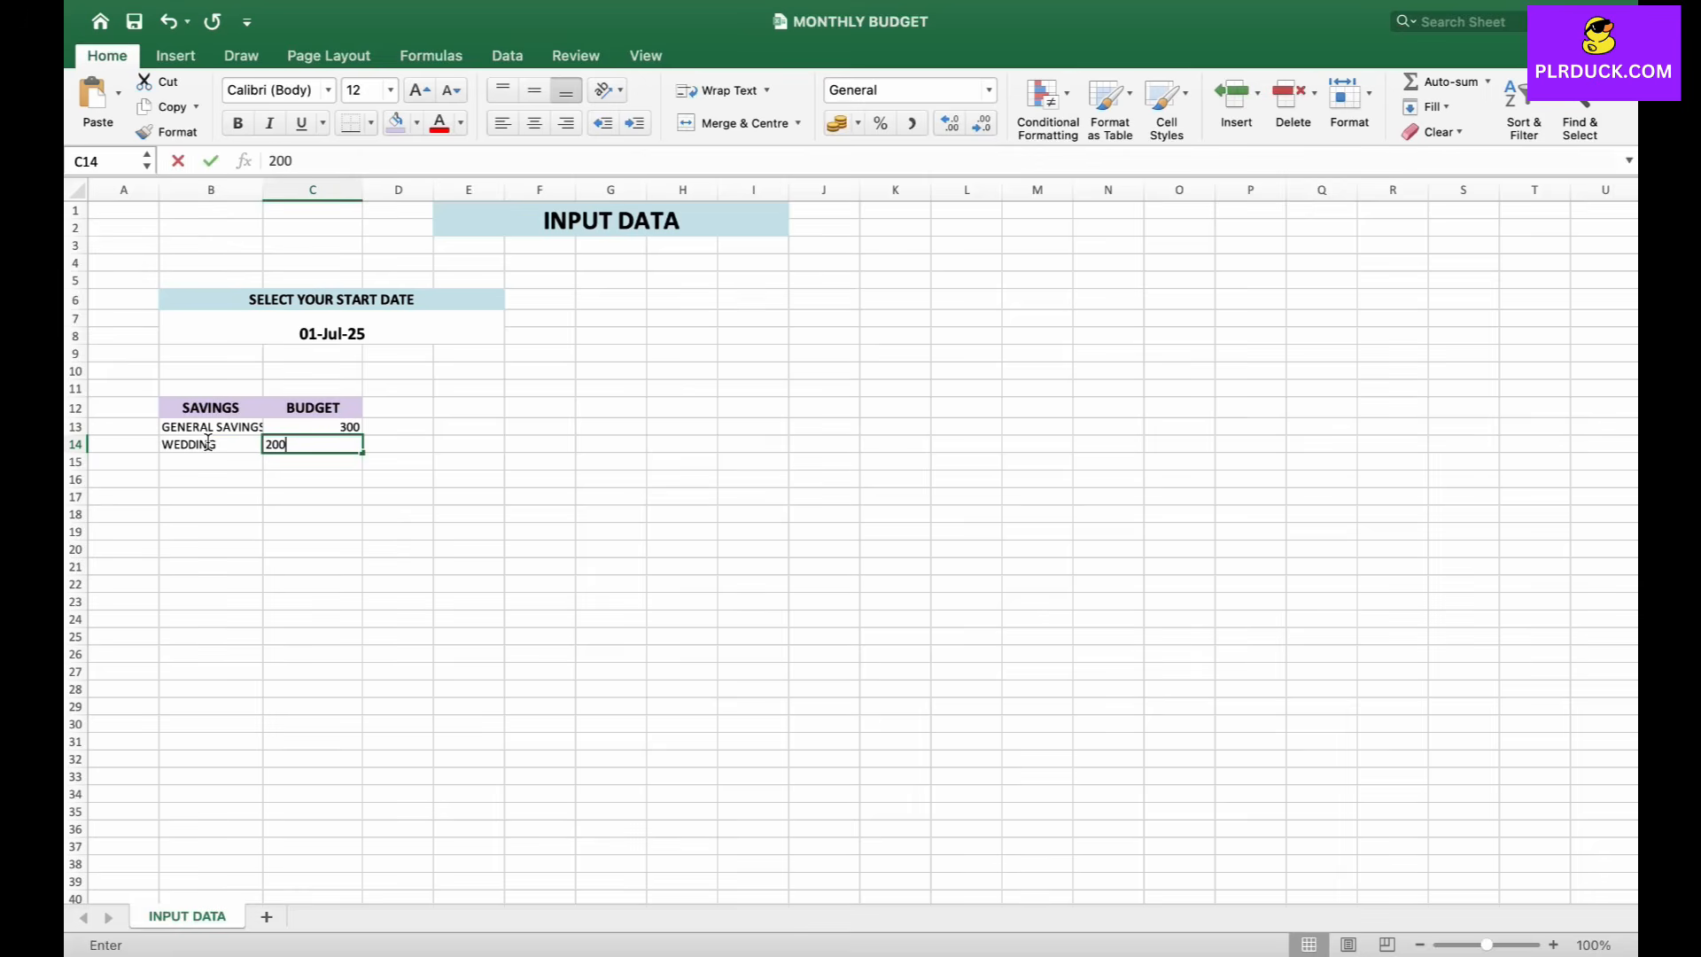
left_click(211, 513)
left_click_drag(263, 190, 281, 190)
- Try the $ English (United States) accounting format on the budget amounts in C13:C14 and undo it
mouse_move(329, 427)
left_mouse_down()
mouse_move(329, 459)
mouse_move(329, 445)
left_mouse_up()
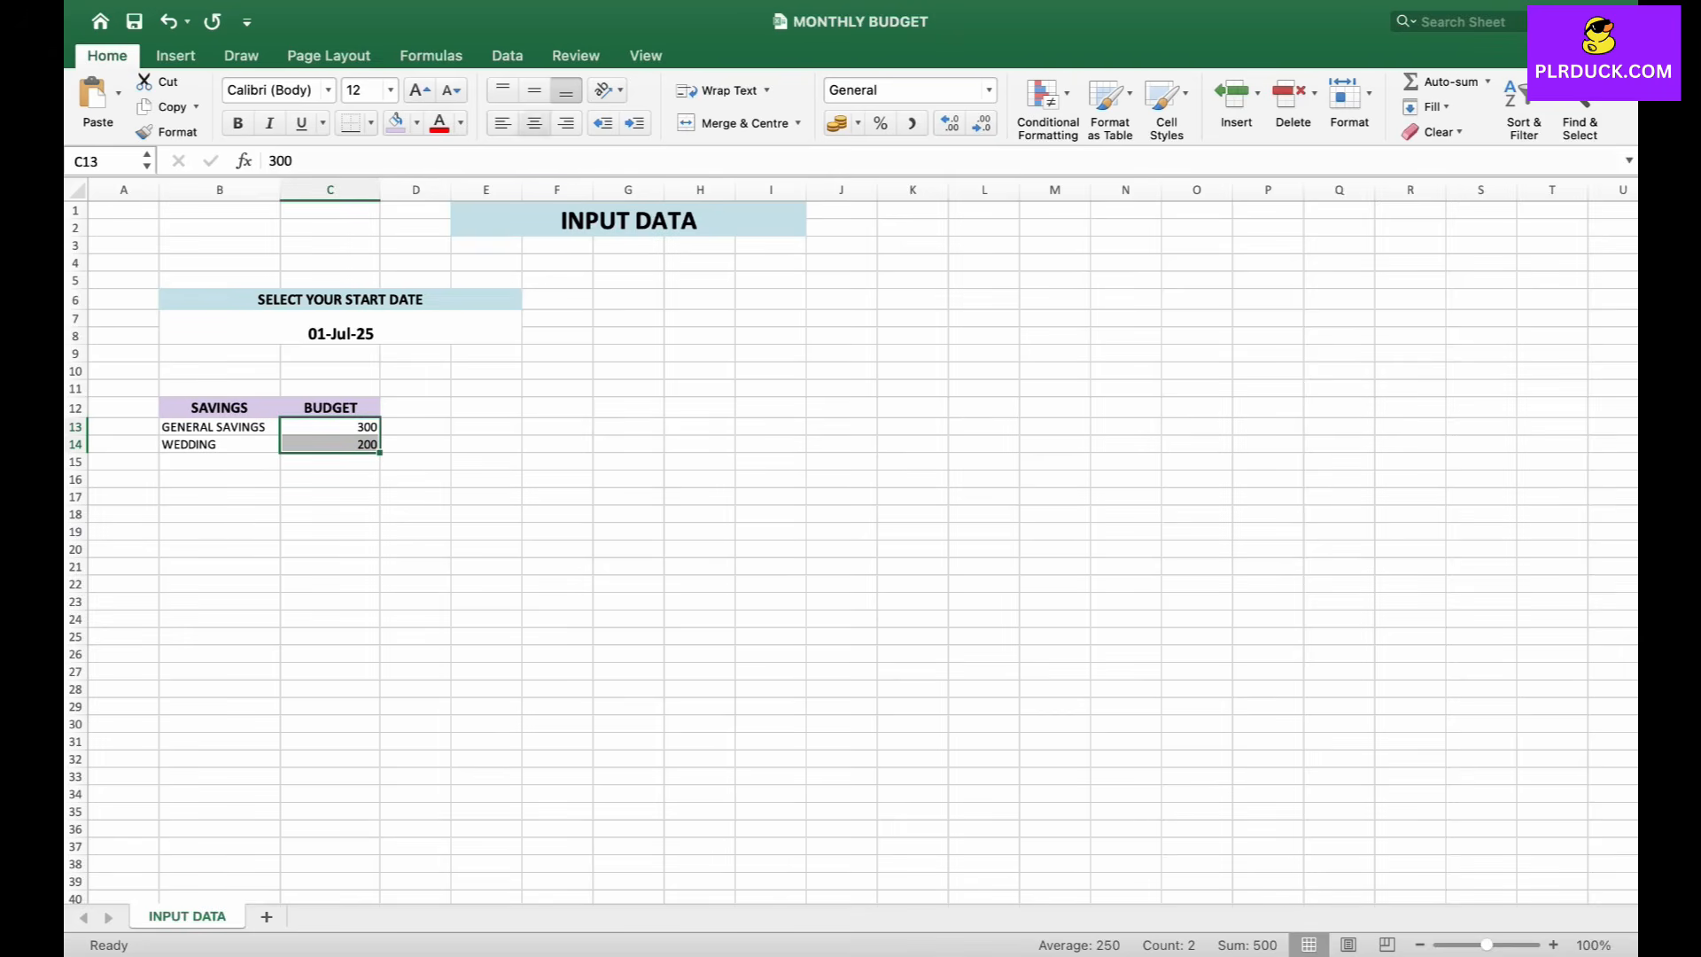
left_click(859, 123)
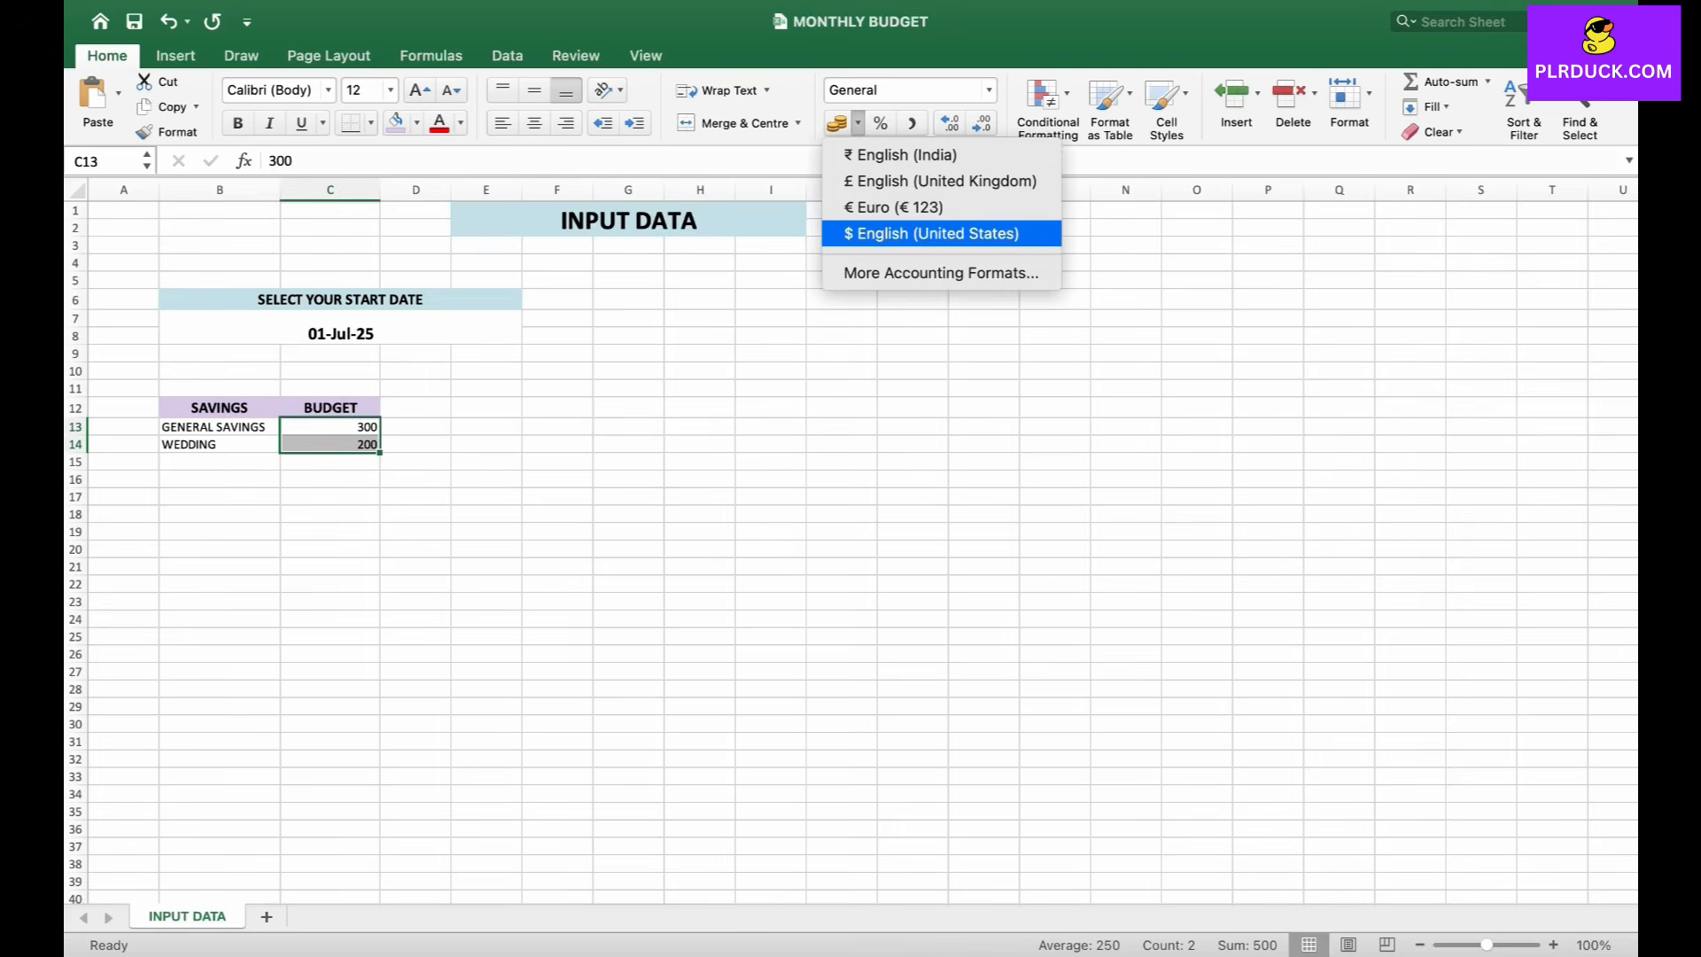
left_click(931, 234)
left_click(330, 479)
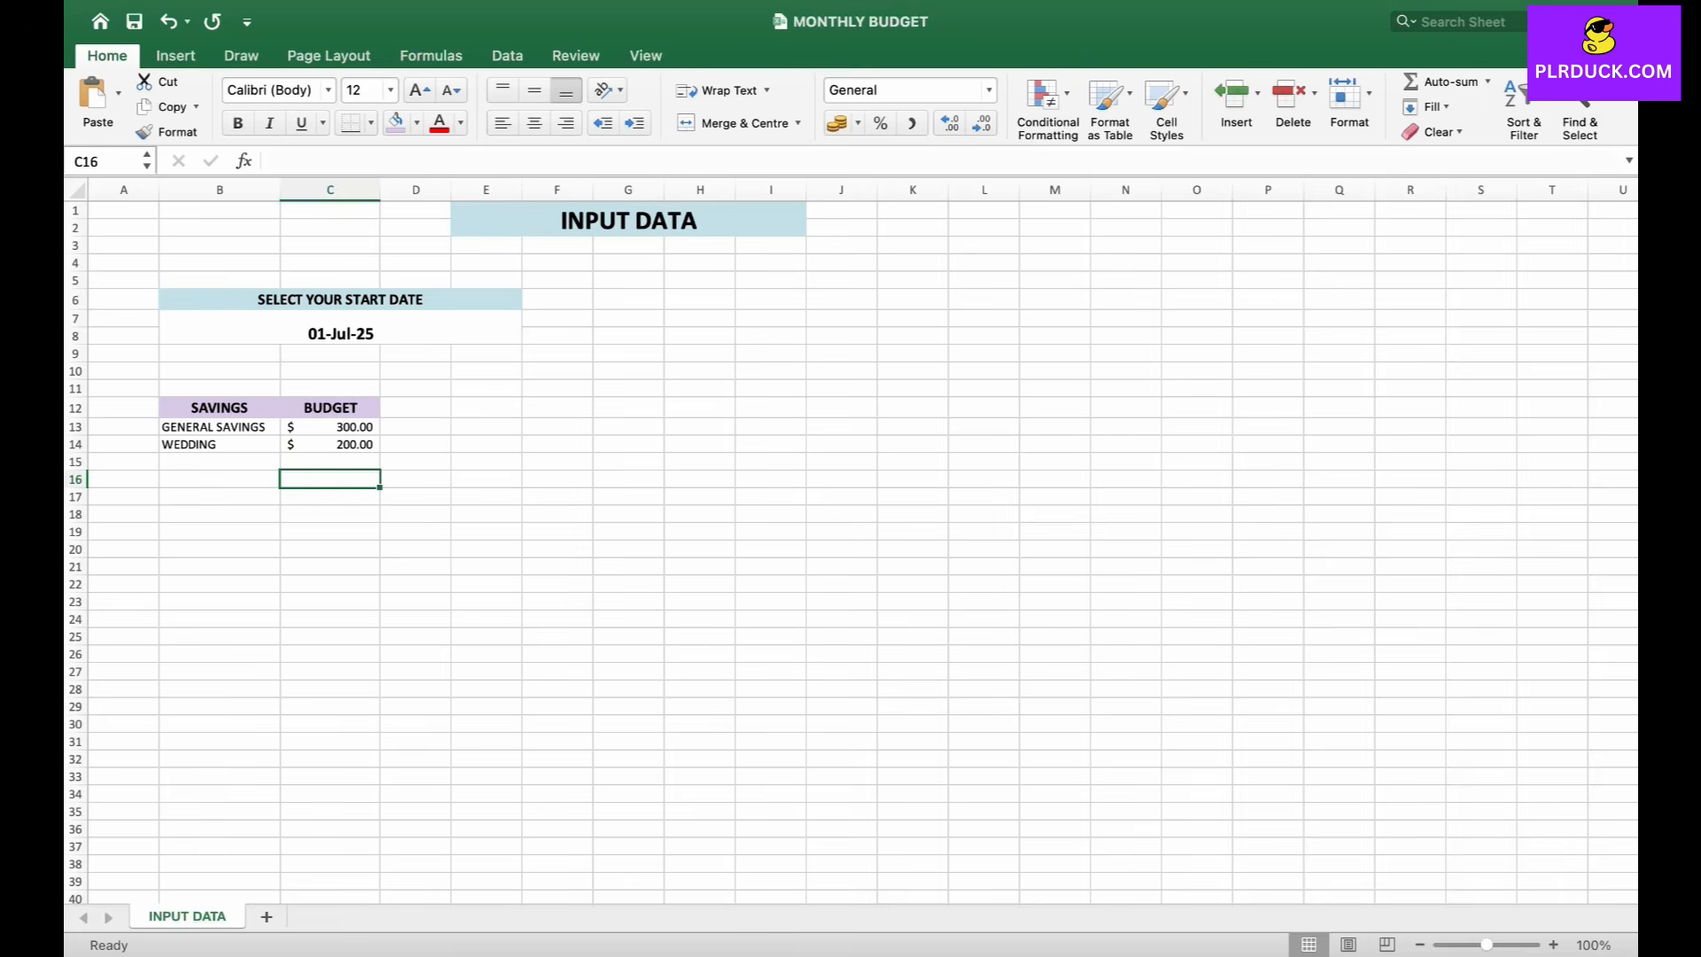
key("ctrl+z")
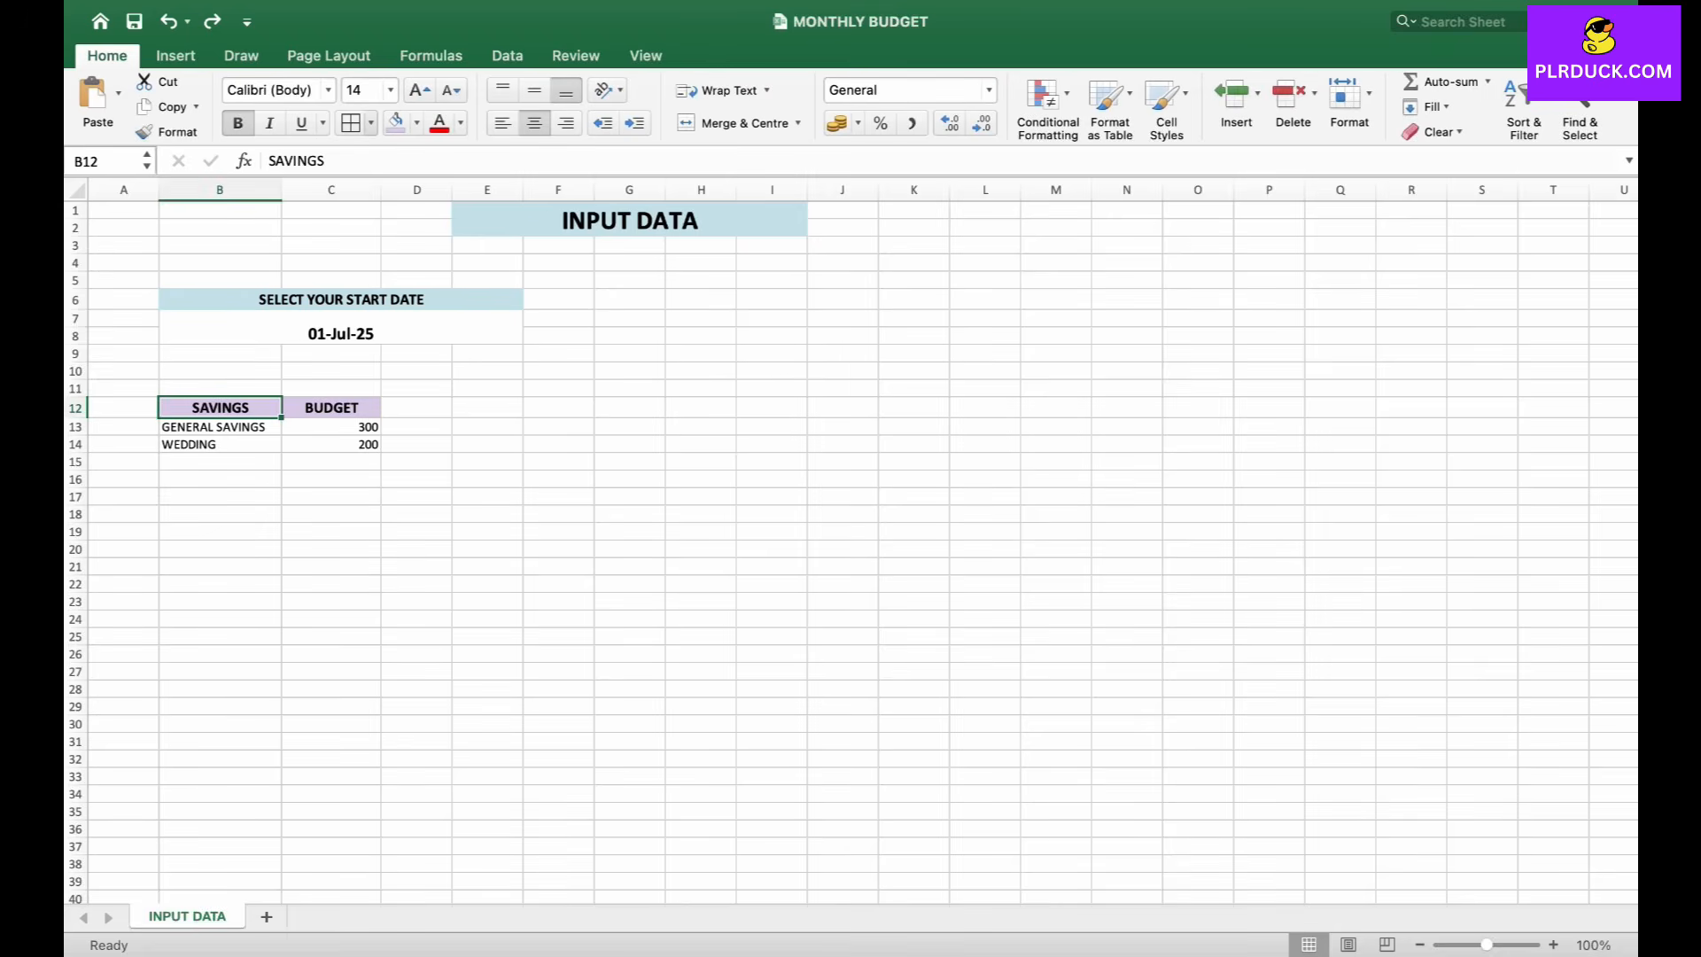
- Draw a light blue border around the savings table, covering B12:C37
left_click(372, 123)
mouse_move(478, 666)
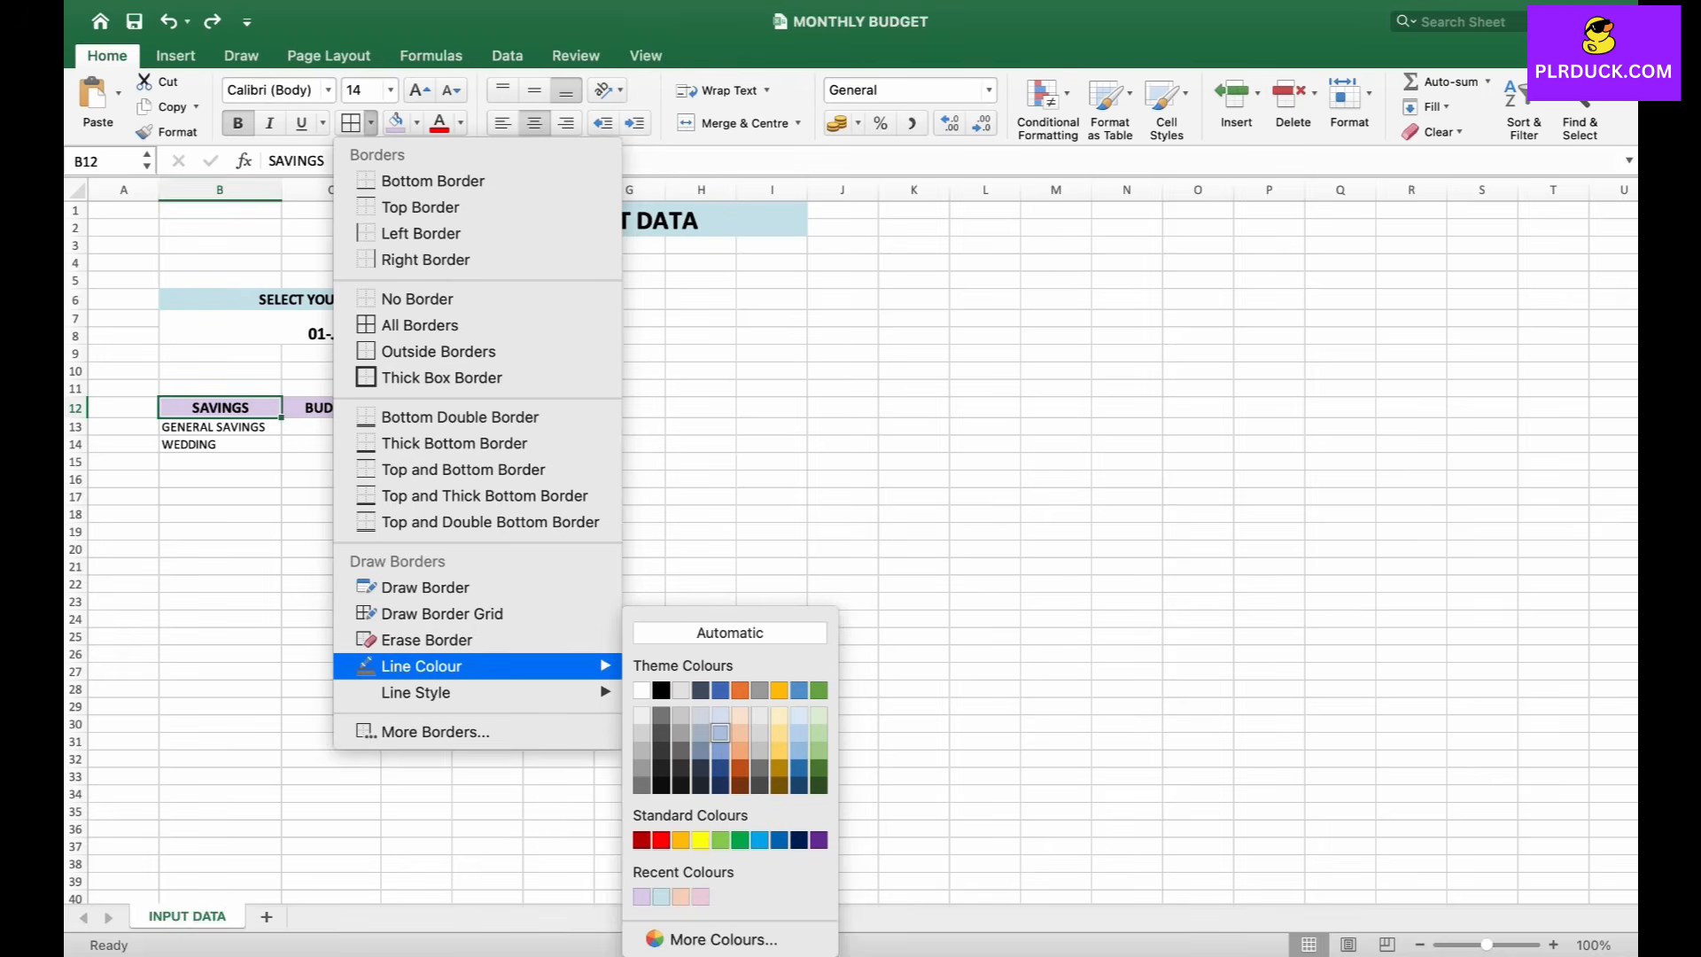
left_click(720, 733)
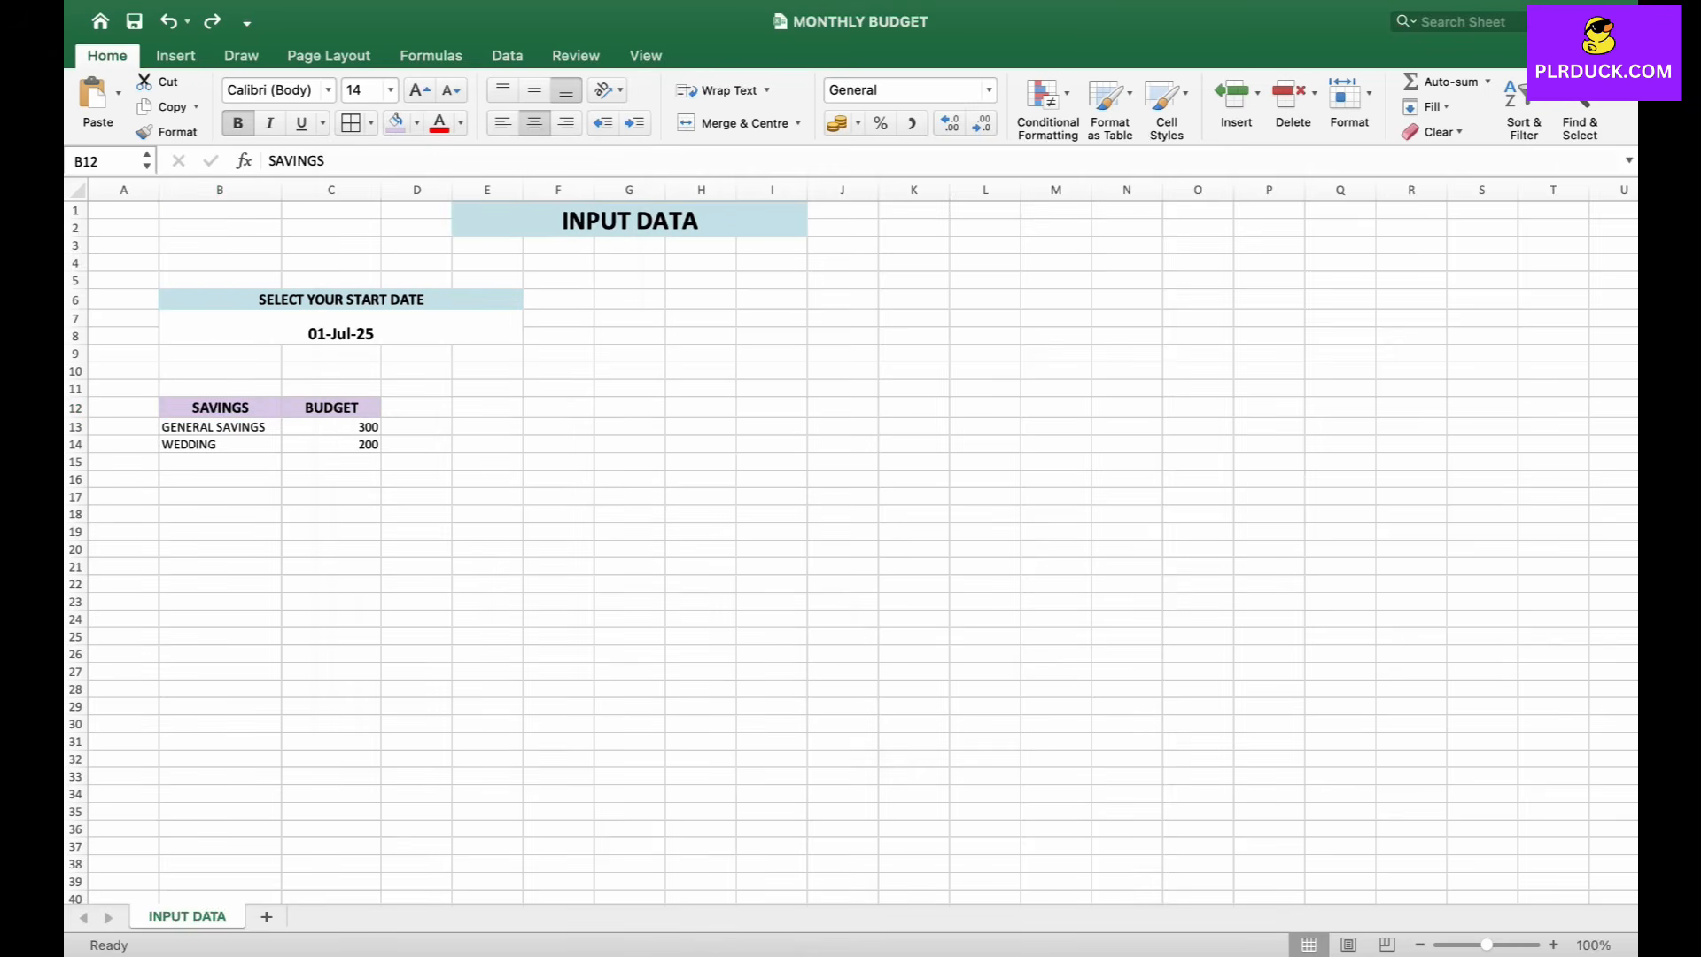
mouse_move(160, 398)
left_mouse_down()
mouse_move(380, 542)
mouse_move(381, 855)
left_mouse_up()
left_click(352, 123)
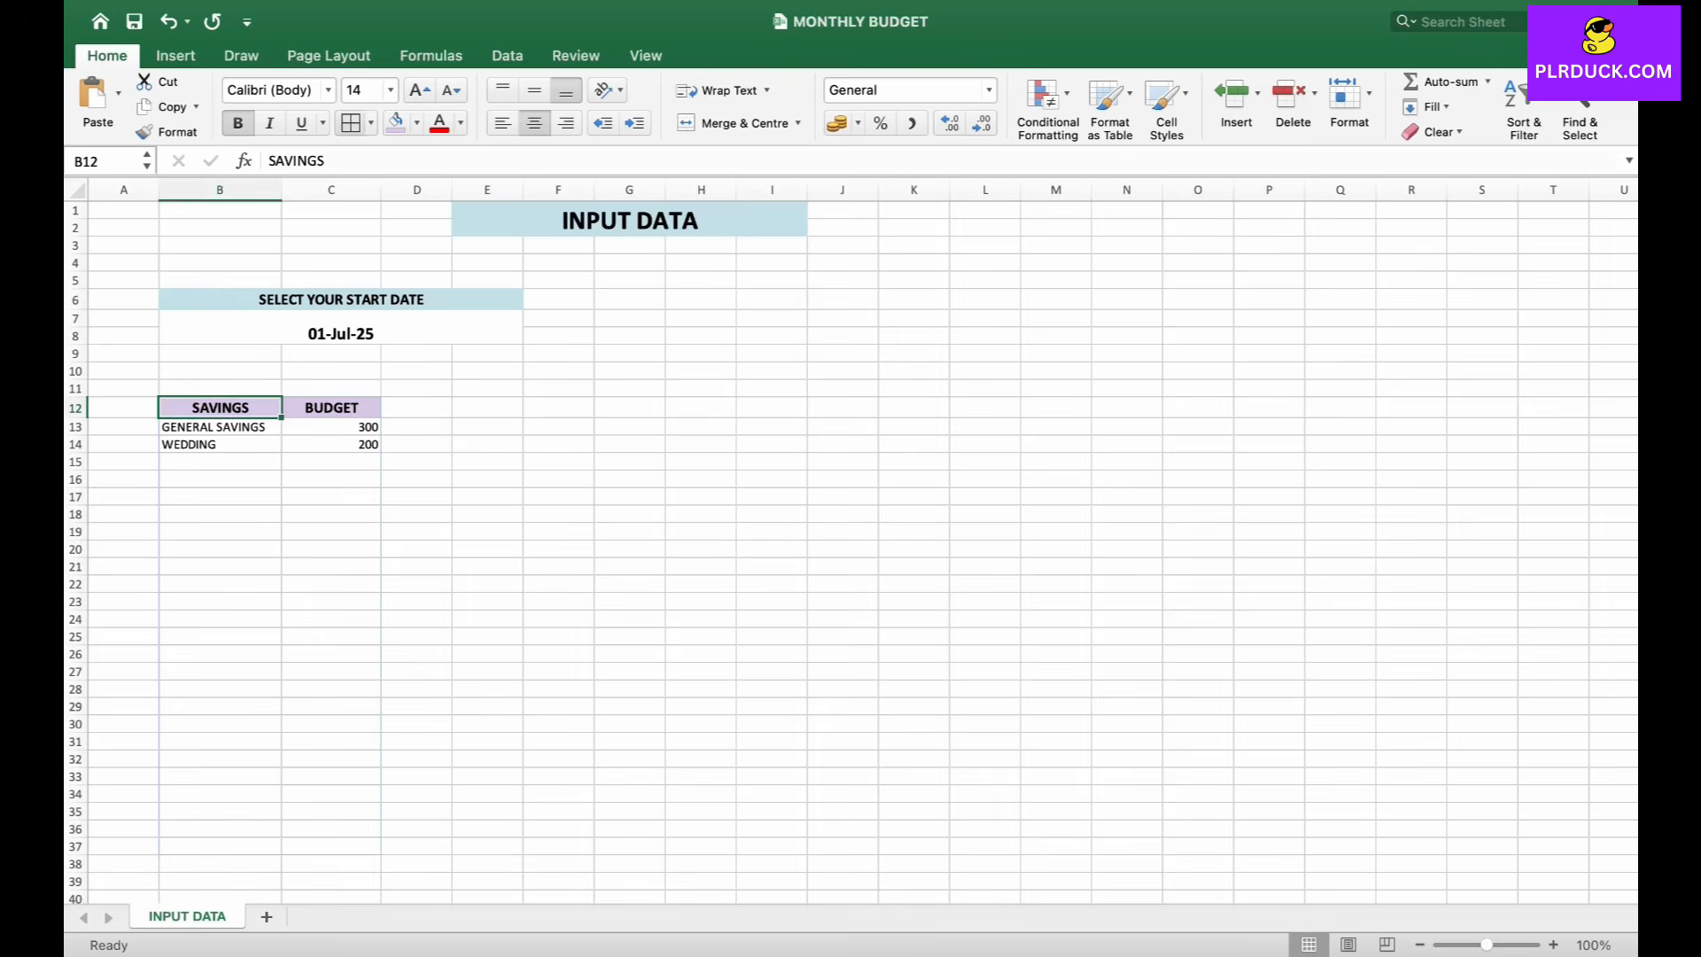
left_click_drag(221, 407, 380, 846)
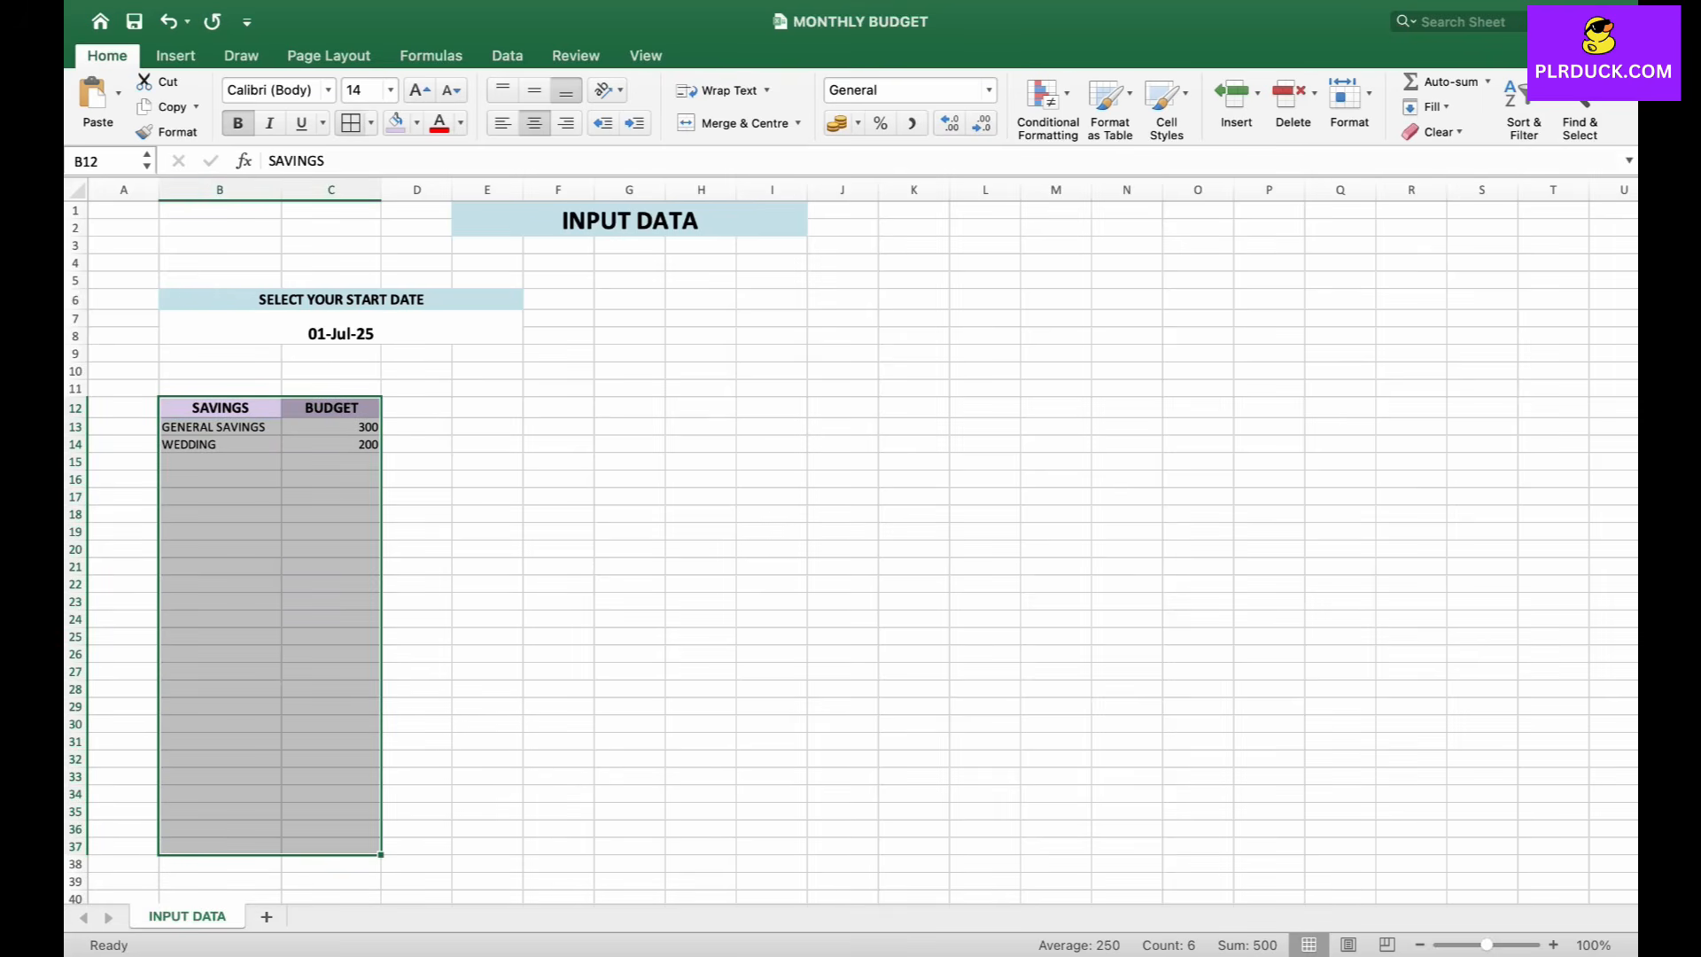
left_click(417, 584)
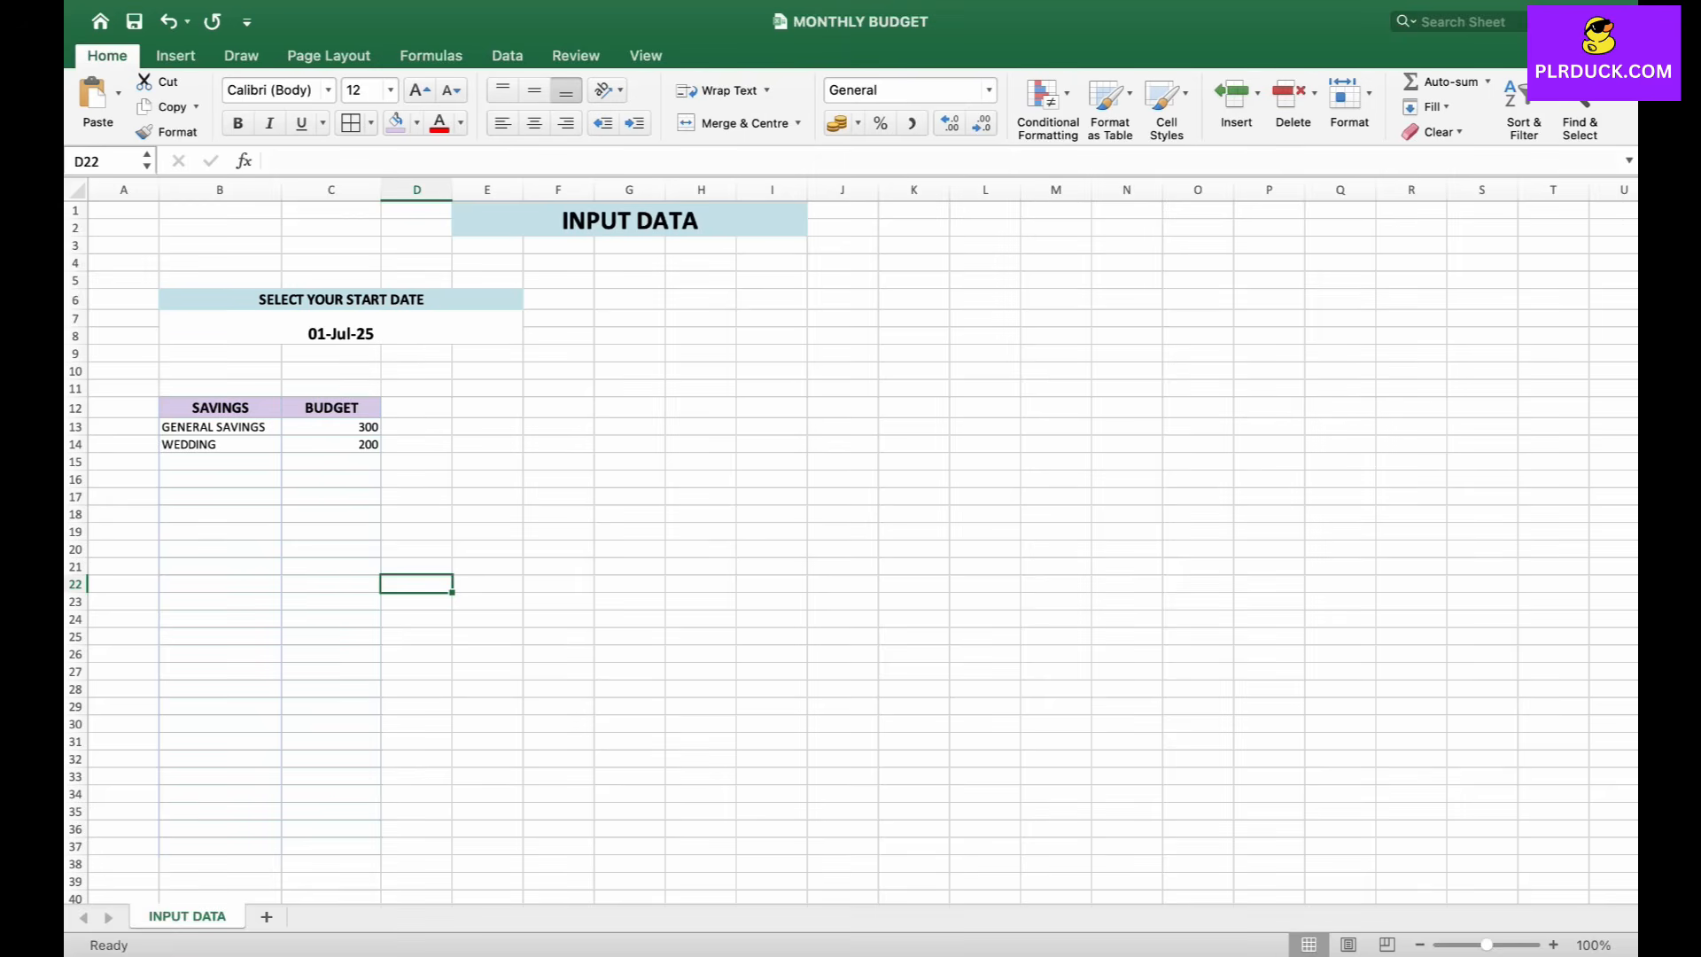
- Enter the bills table headers BILLS in F12, BALANCE in G12 and PAYDAY in H12
left_click(558, 408)
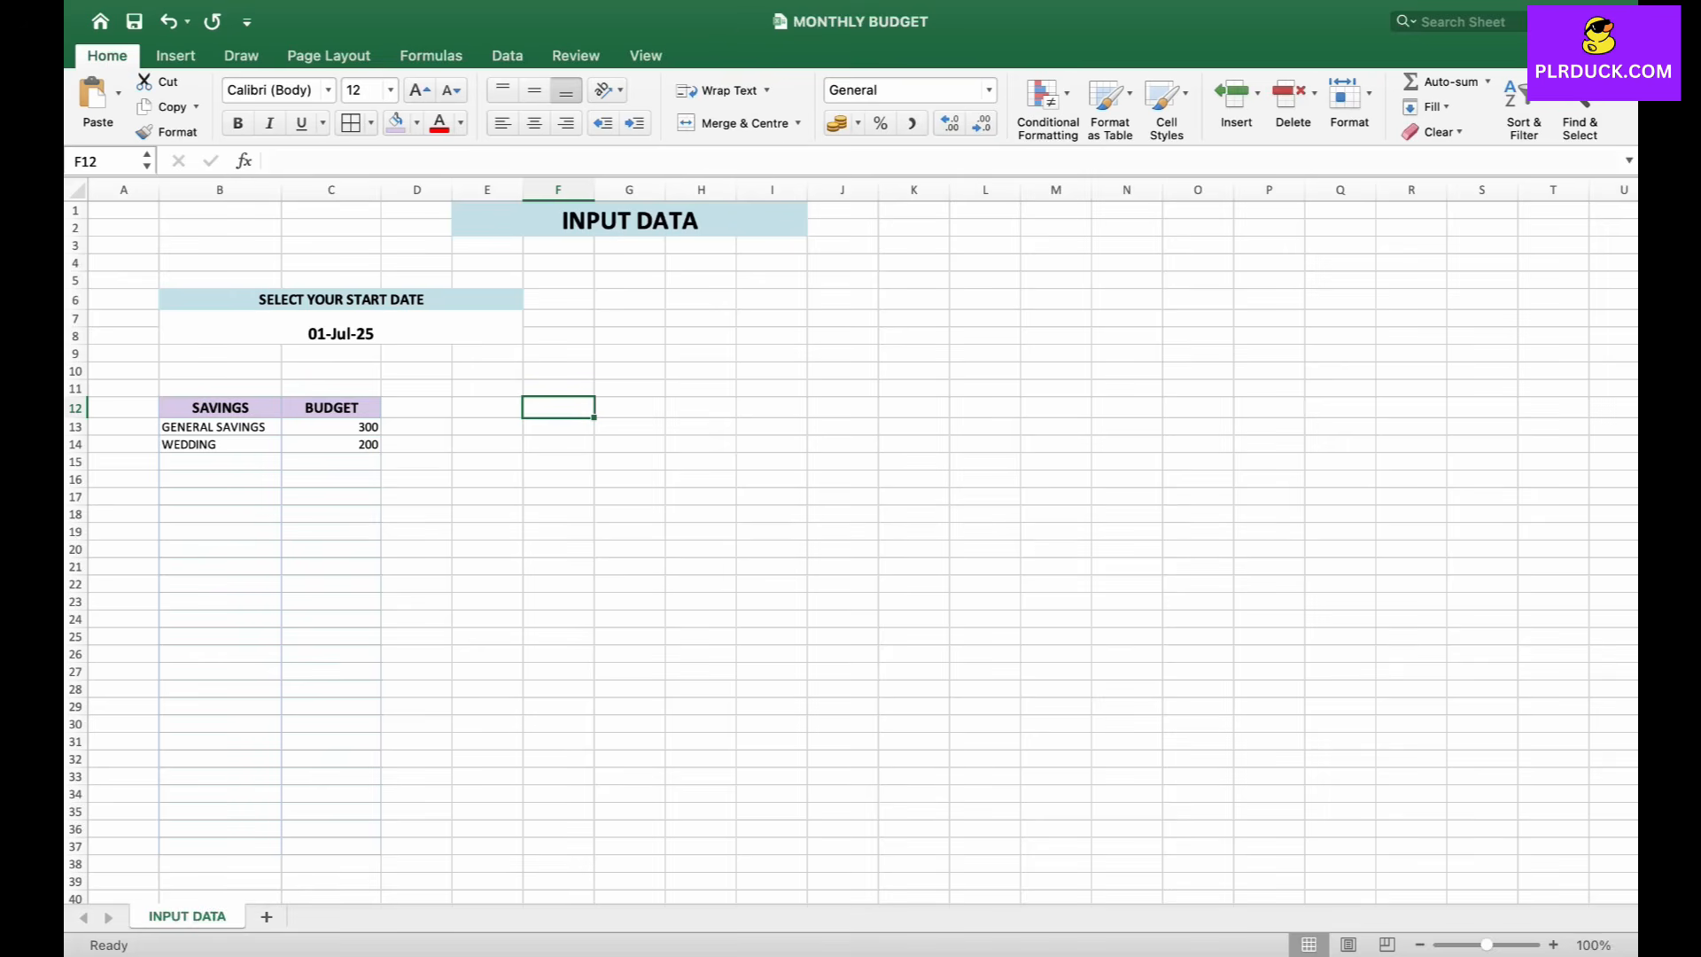
type("BILLS")
key("Tab")
type("BALANCE")
key("Tab")
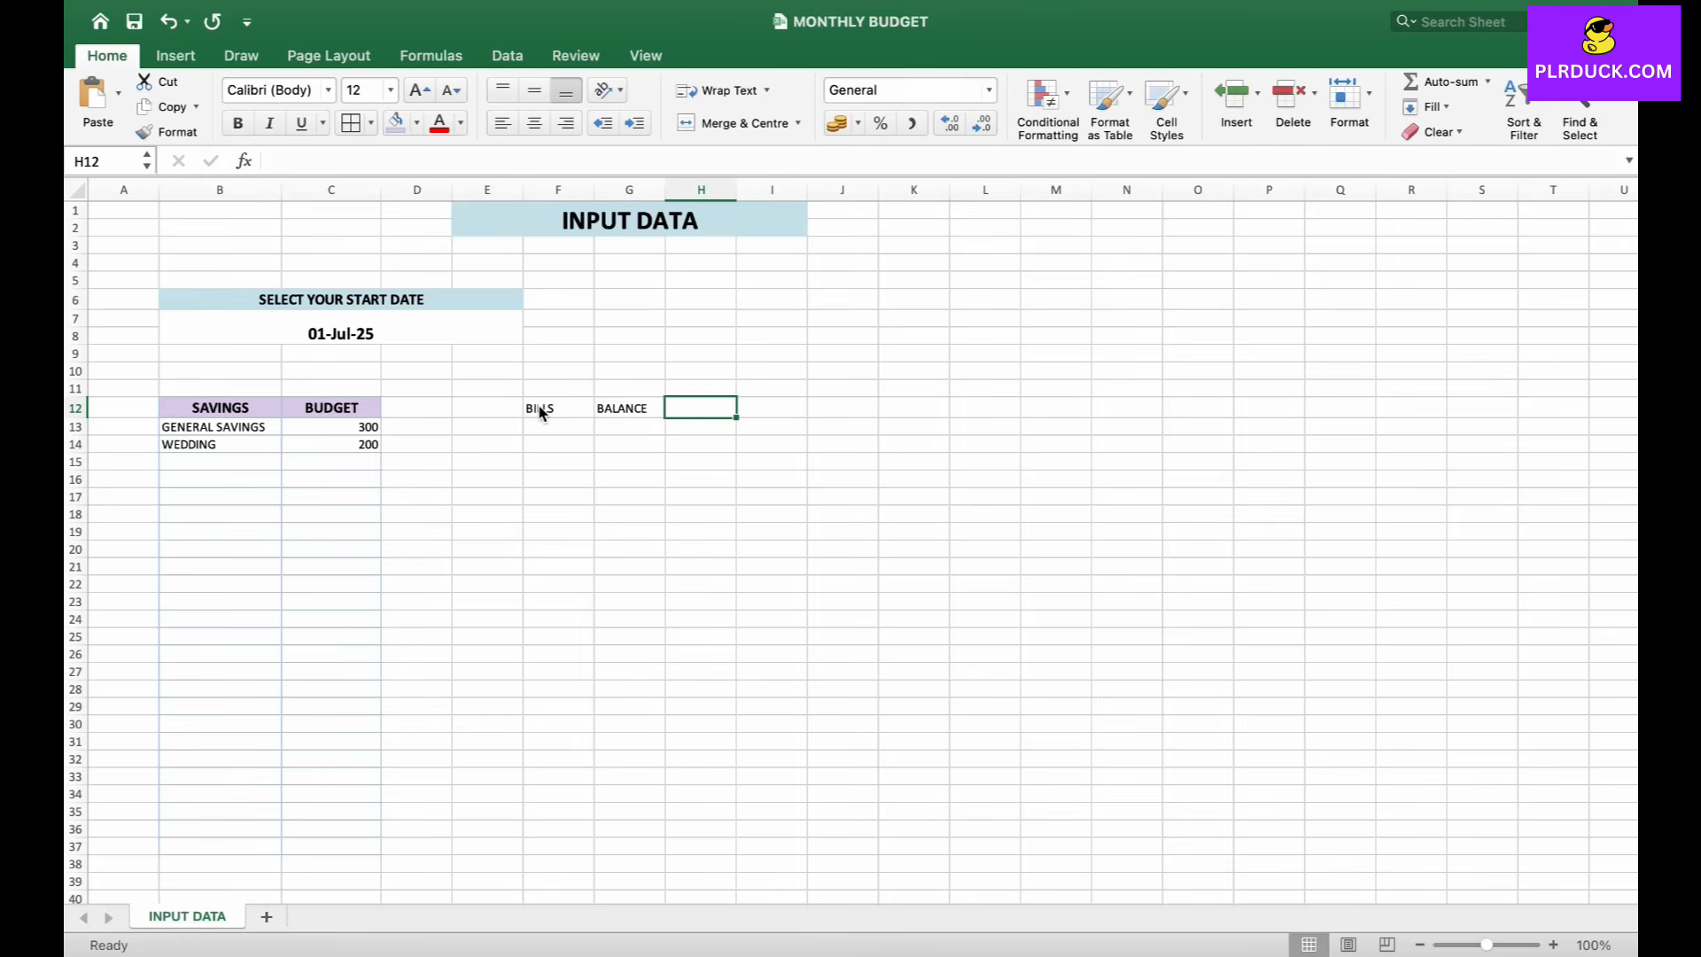
type("YDAY")
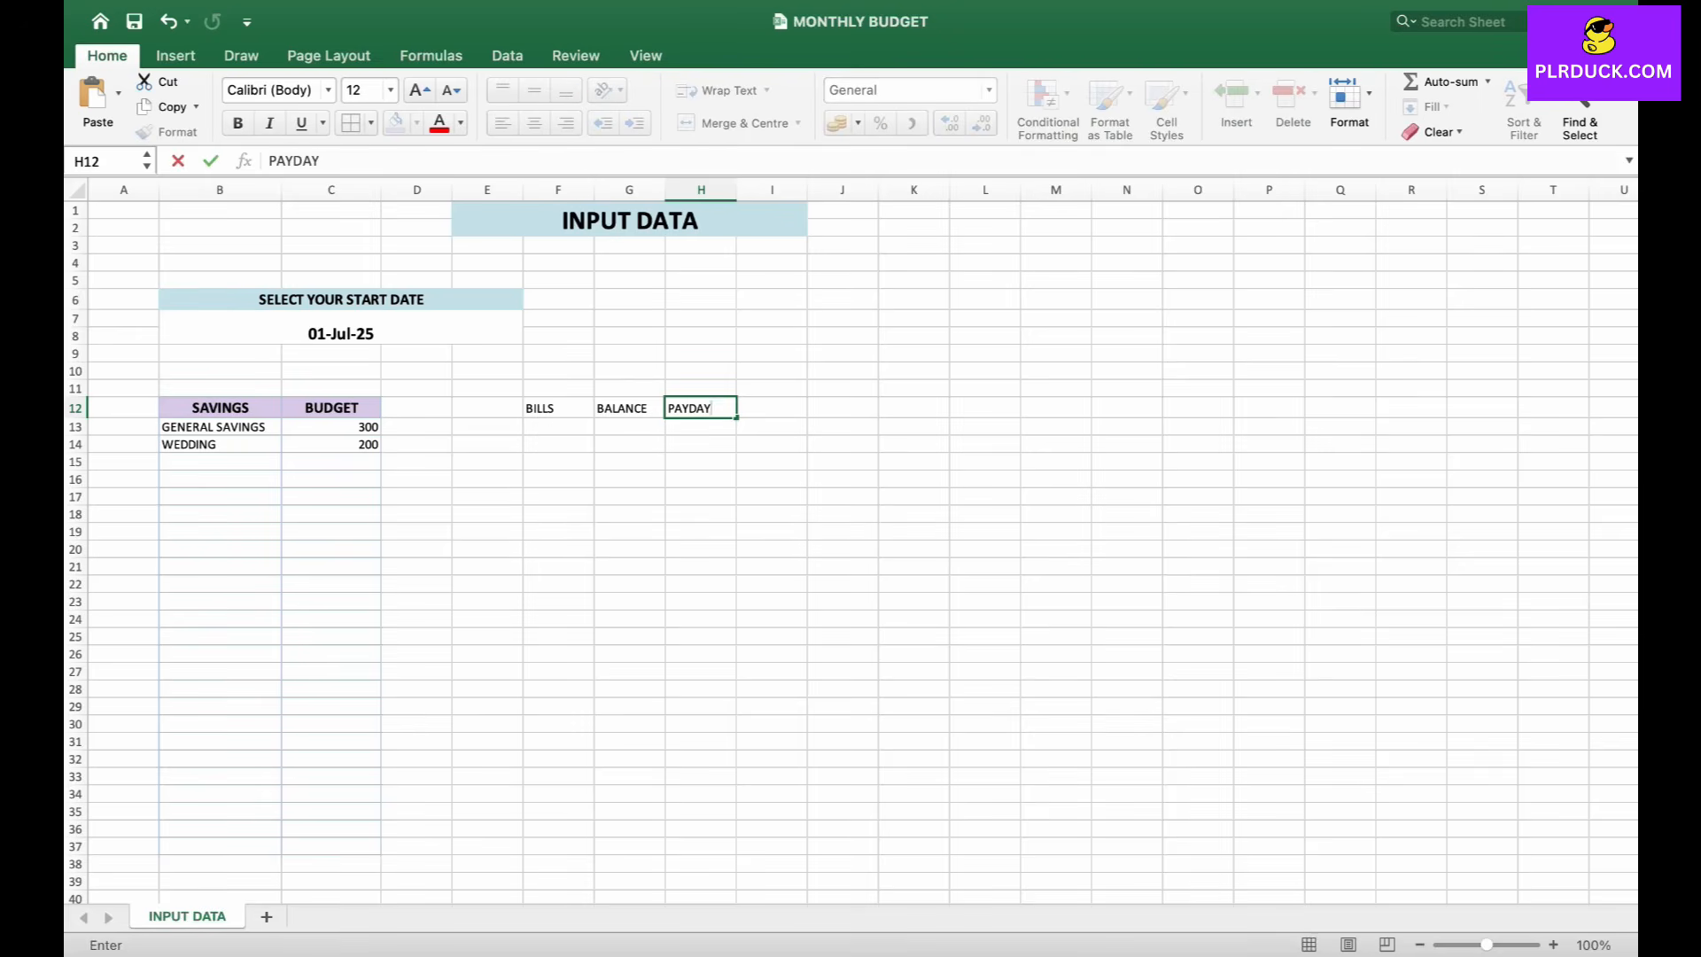
key("Return")
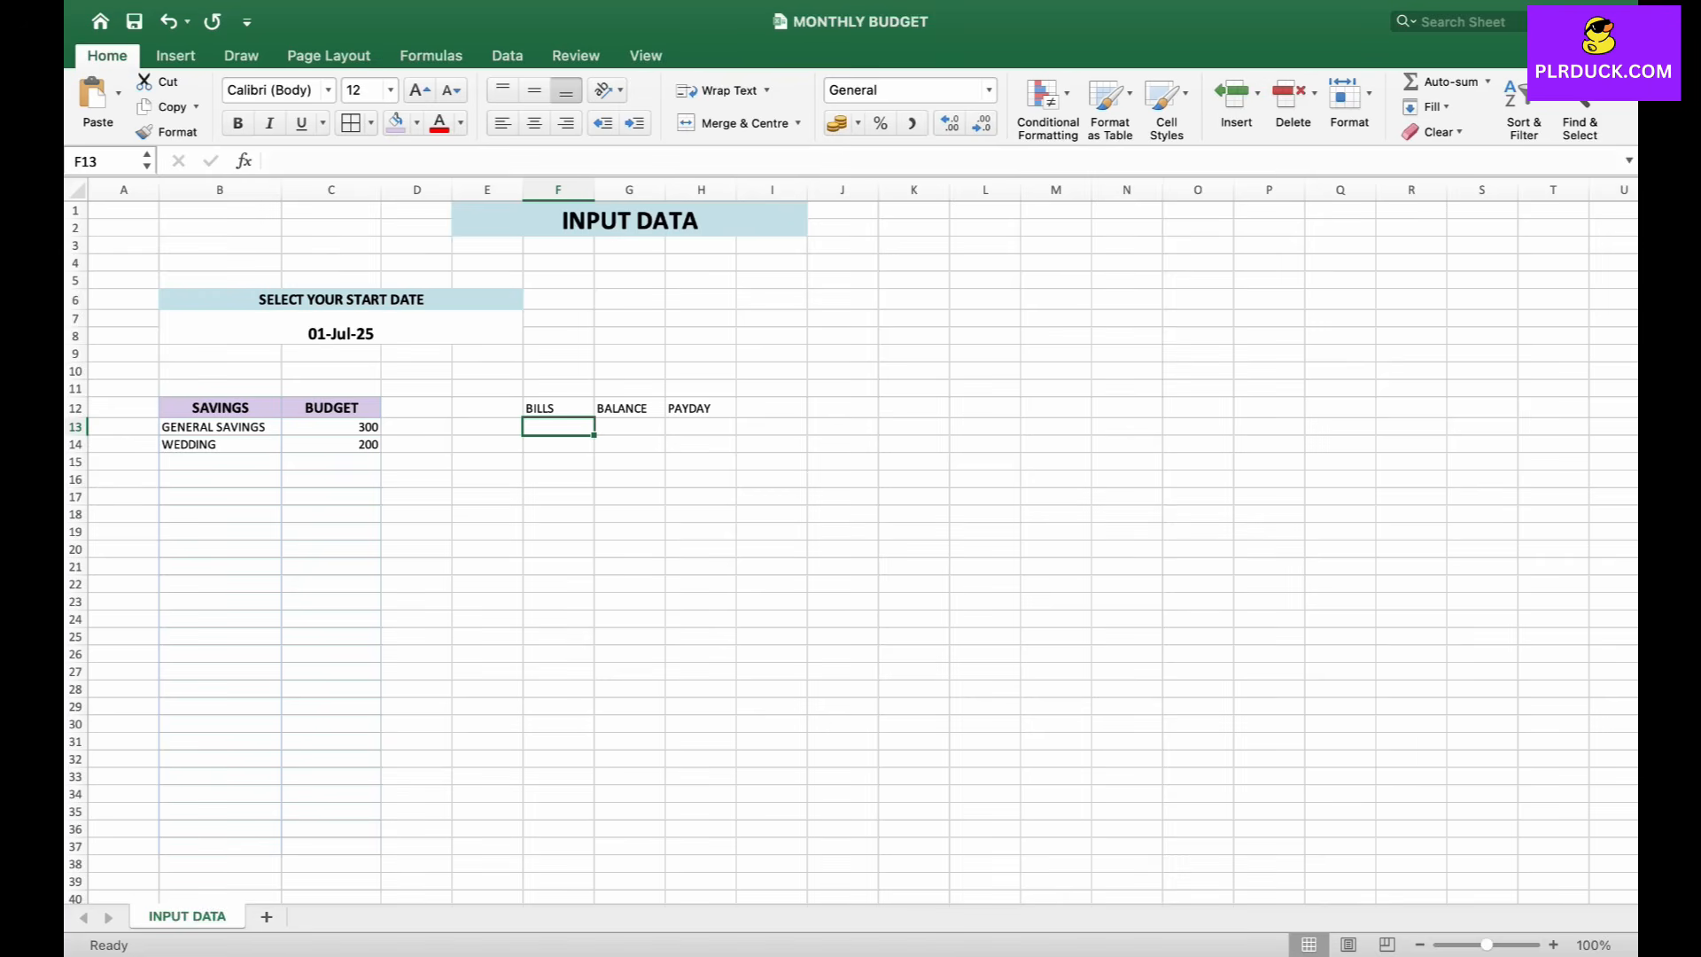
- Format the headers in F12:H12 as bold 14-point text with light purple fill, and widen columns F to H
left_click_drag(558, 409, 701, 408)
left_click(238, 123)
left_click(420, 89)
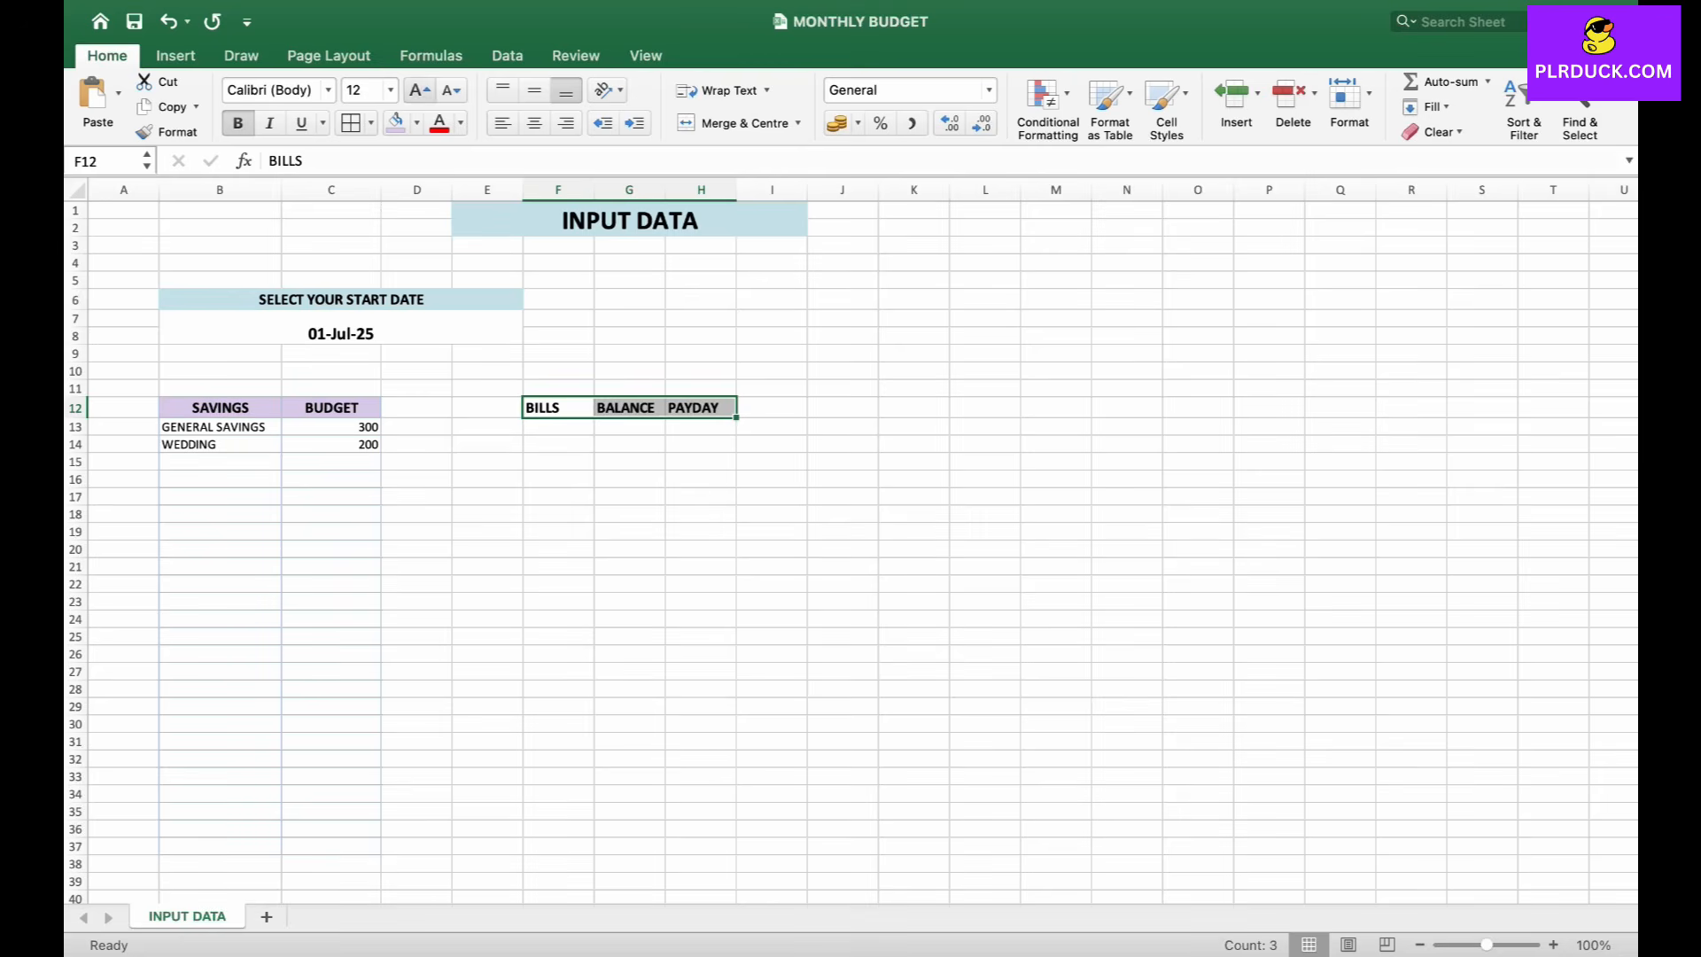
left_click(396, 123)
left_click_drag(593, 190, 722, 190)
left_click_drag(793, 189, 831, 190)
- Enter the first bill in row 13: WIFI with balance 25 and payday 5
left_click(585, 427)
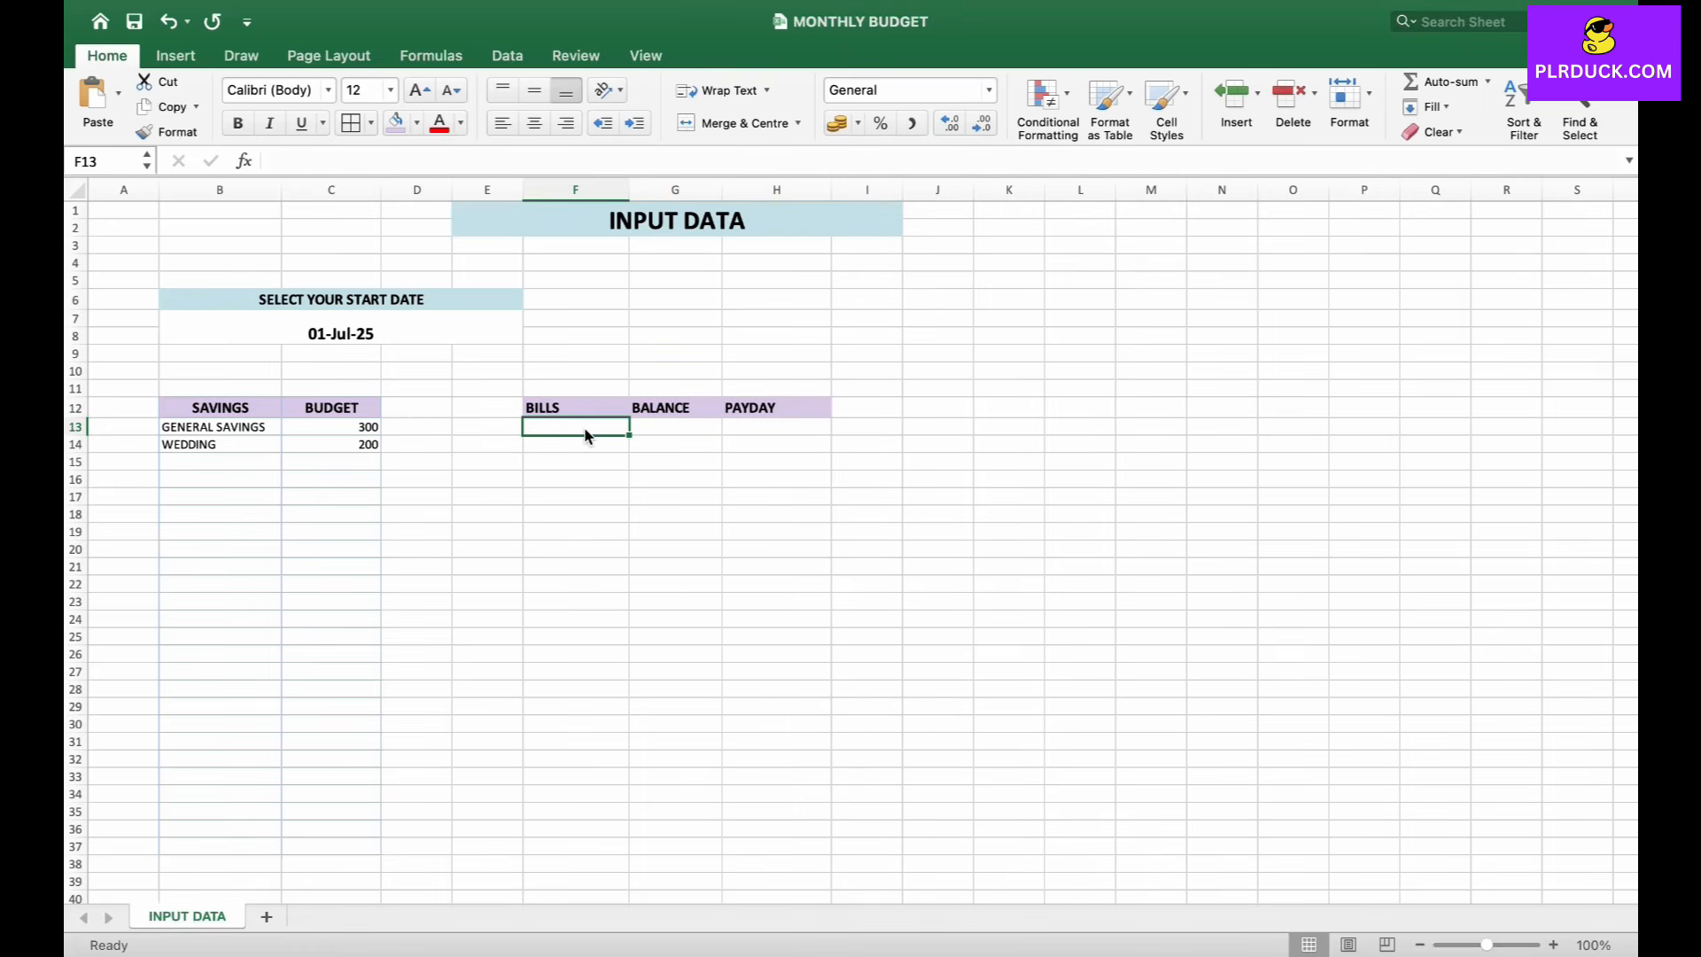
type("WIFI")
key("Tab")
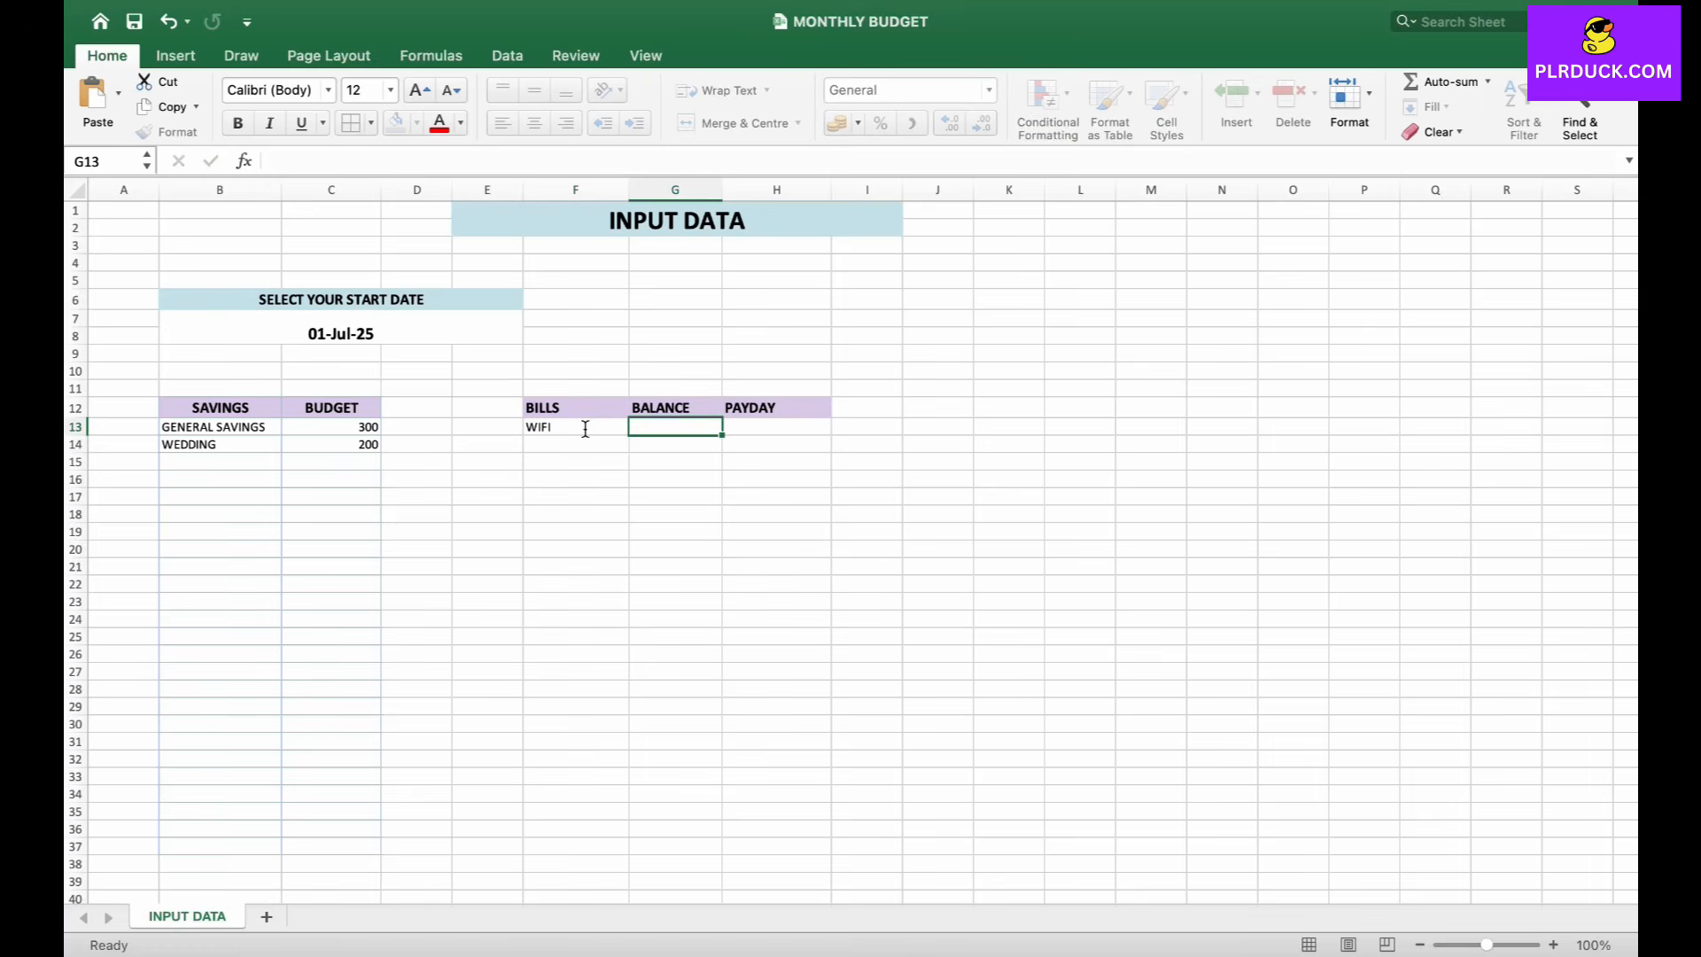
type("25")
key("Tab")
type("5")
key("Return")
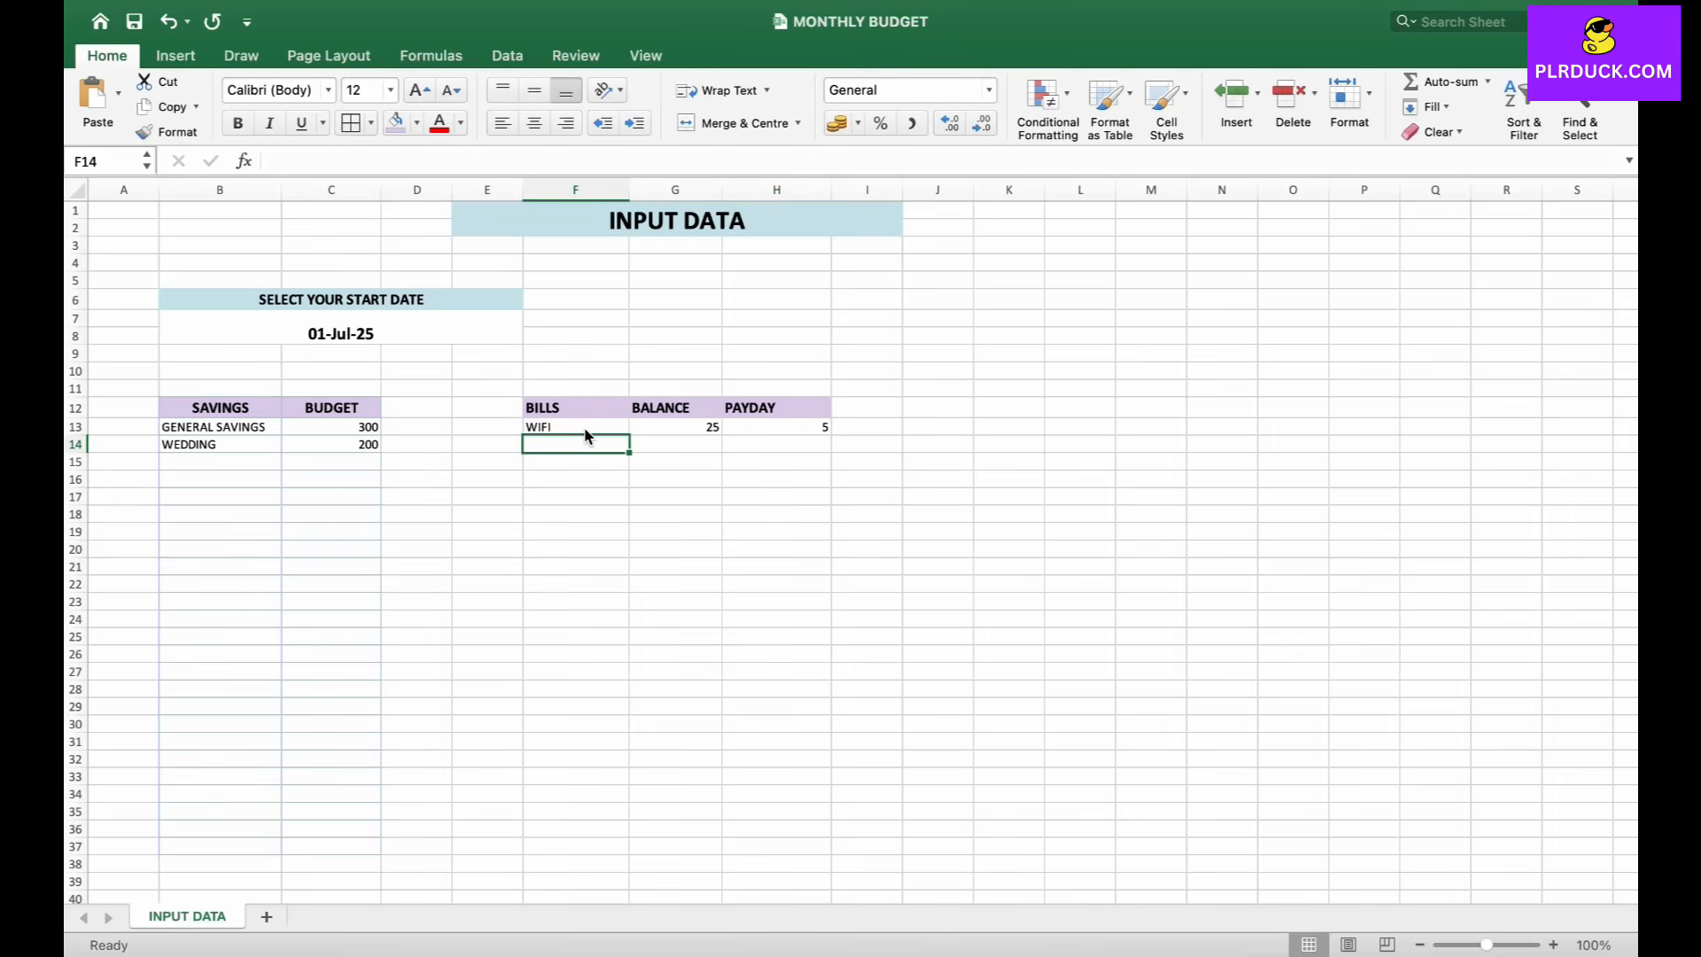
- Enter the second bill in row 14: MS OFFICE with balance 15 and payday 1
type("MS OFFICE")
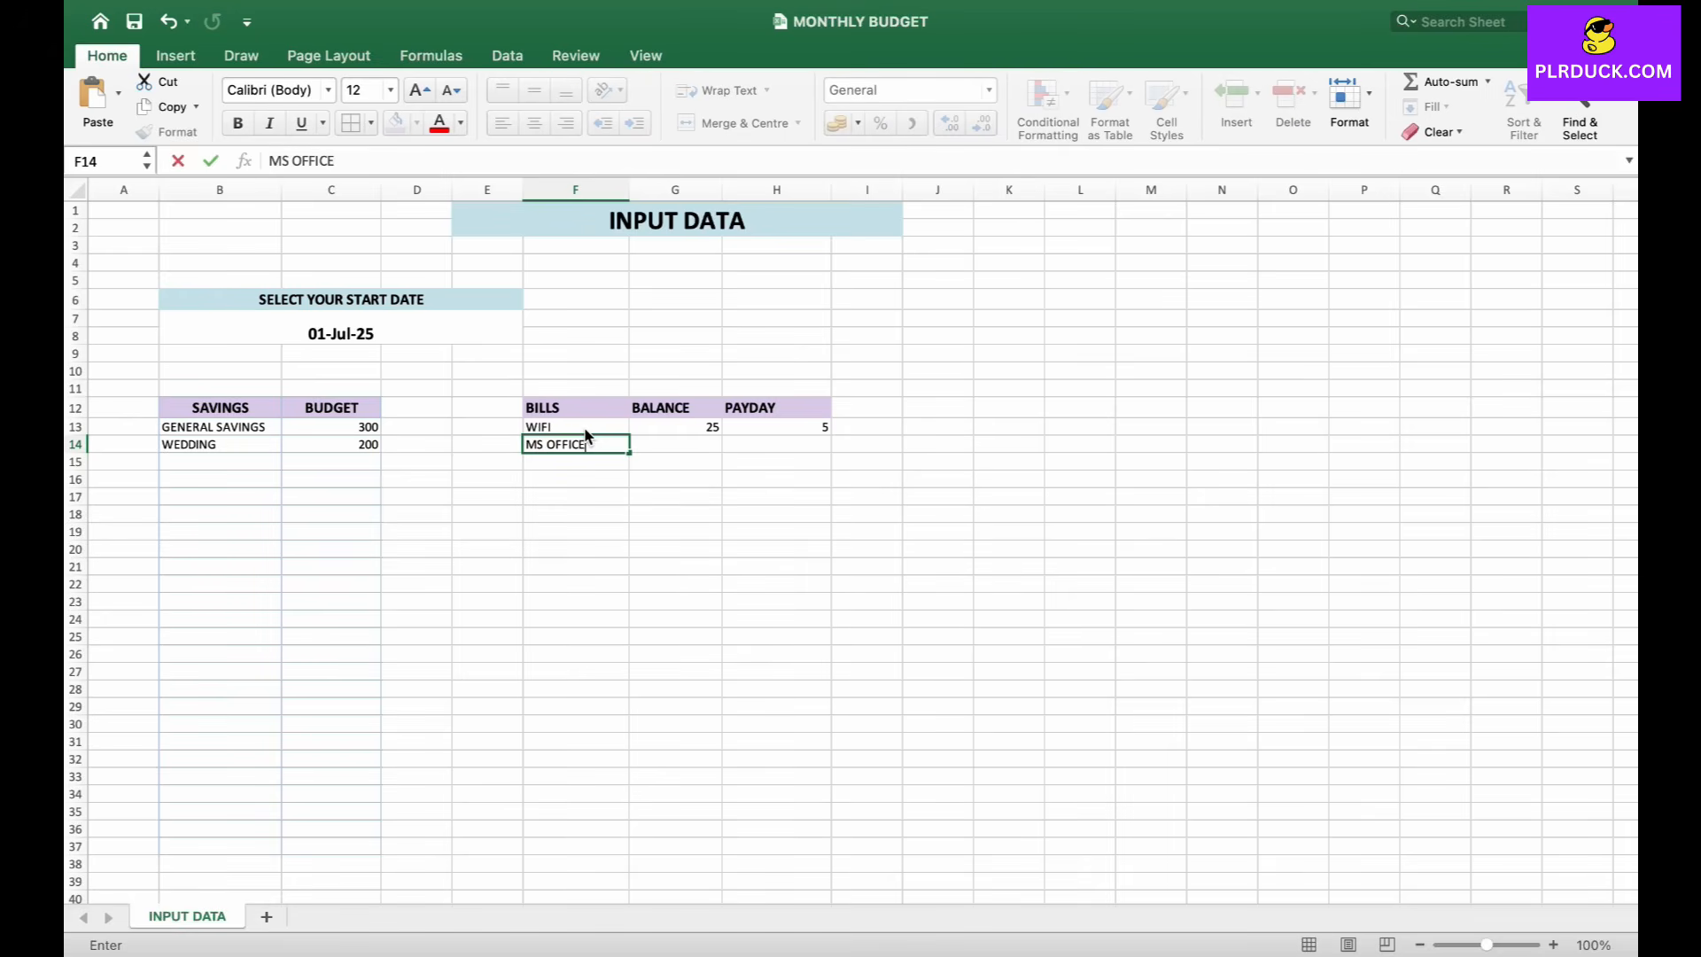
key("Tab")
type("15")
key("Tab")
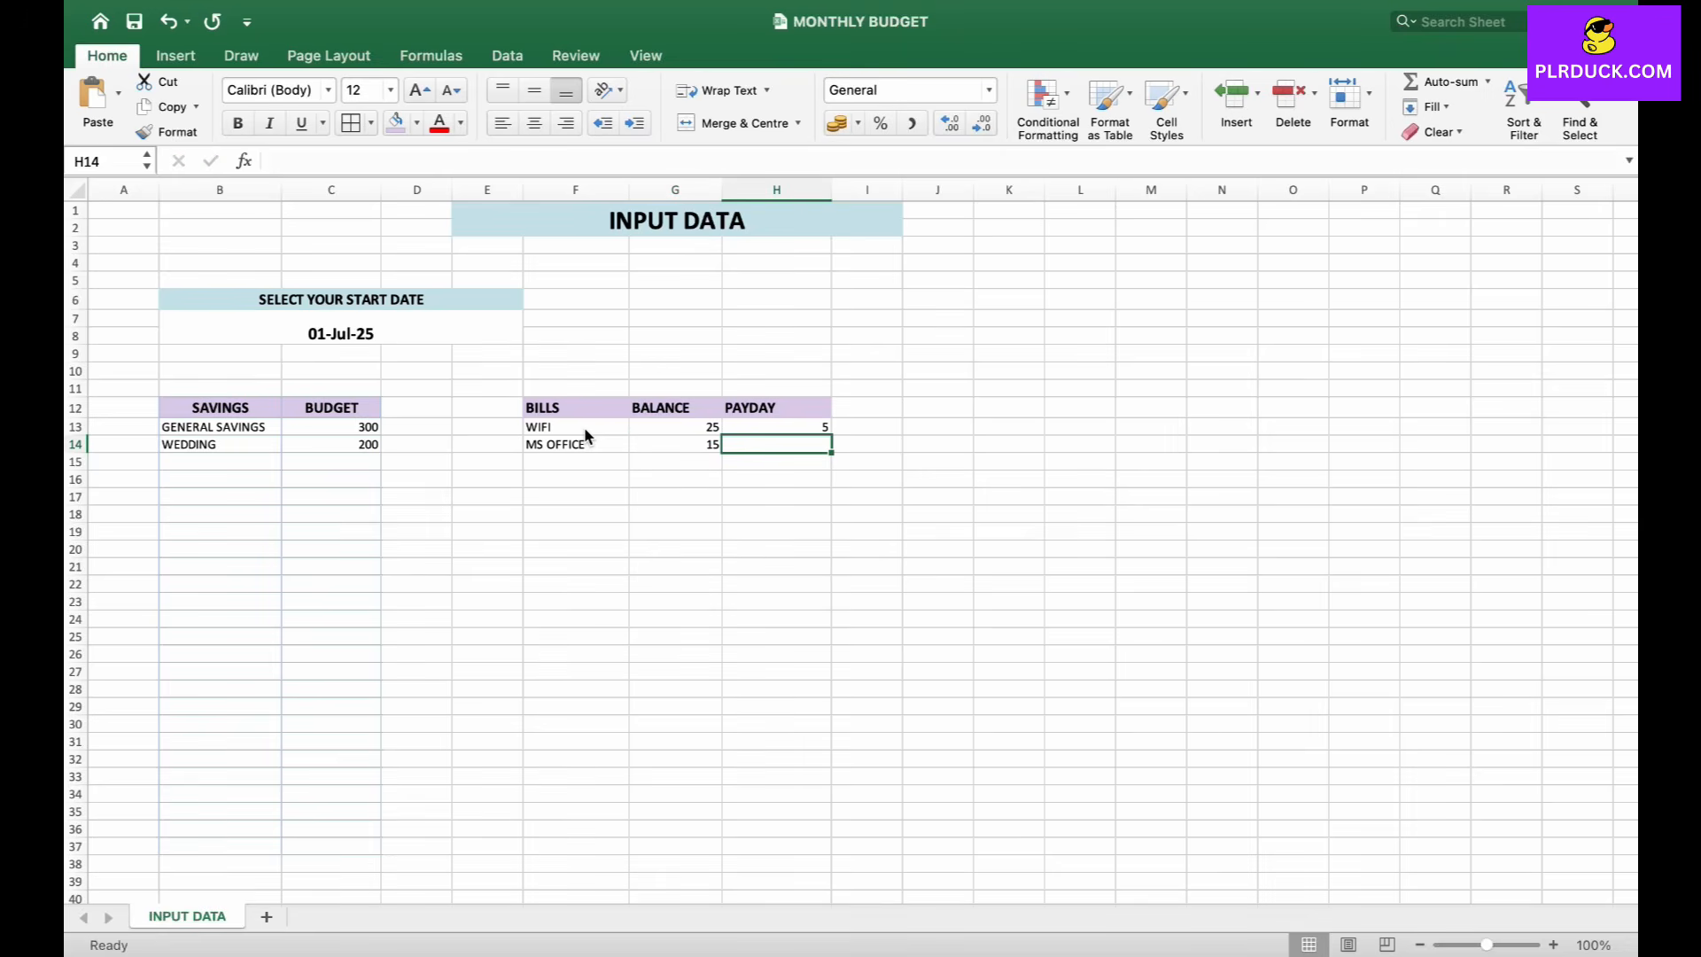
type("1")
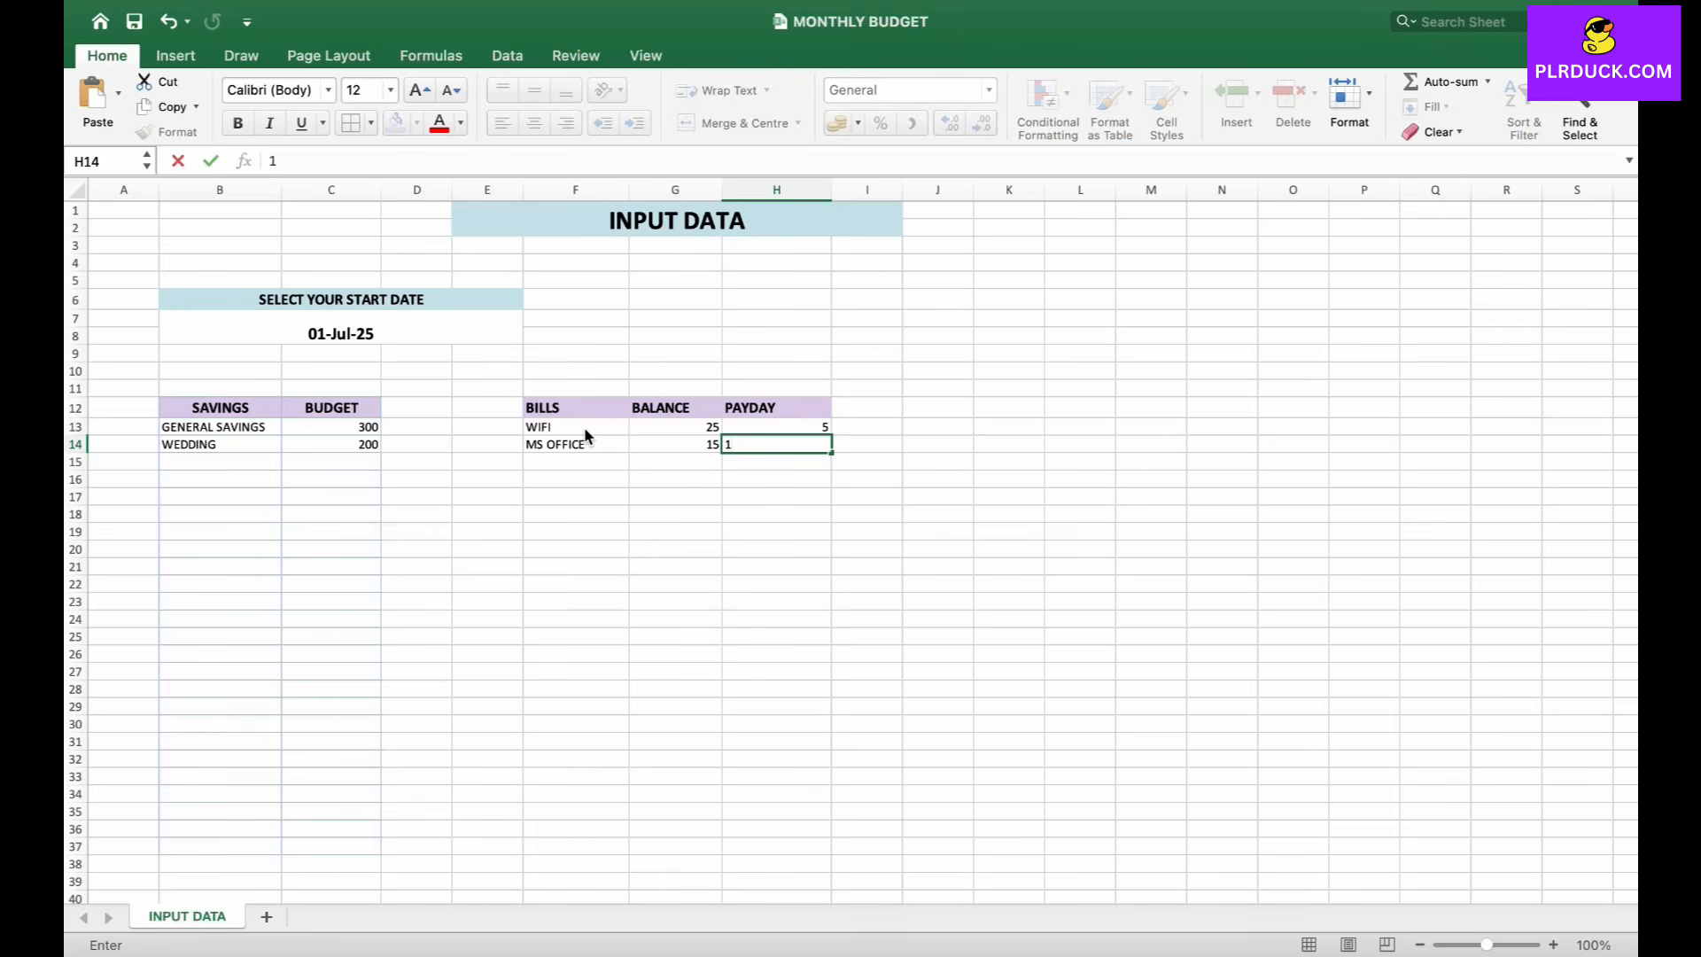
key("Return")
key("Return")
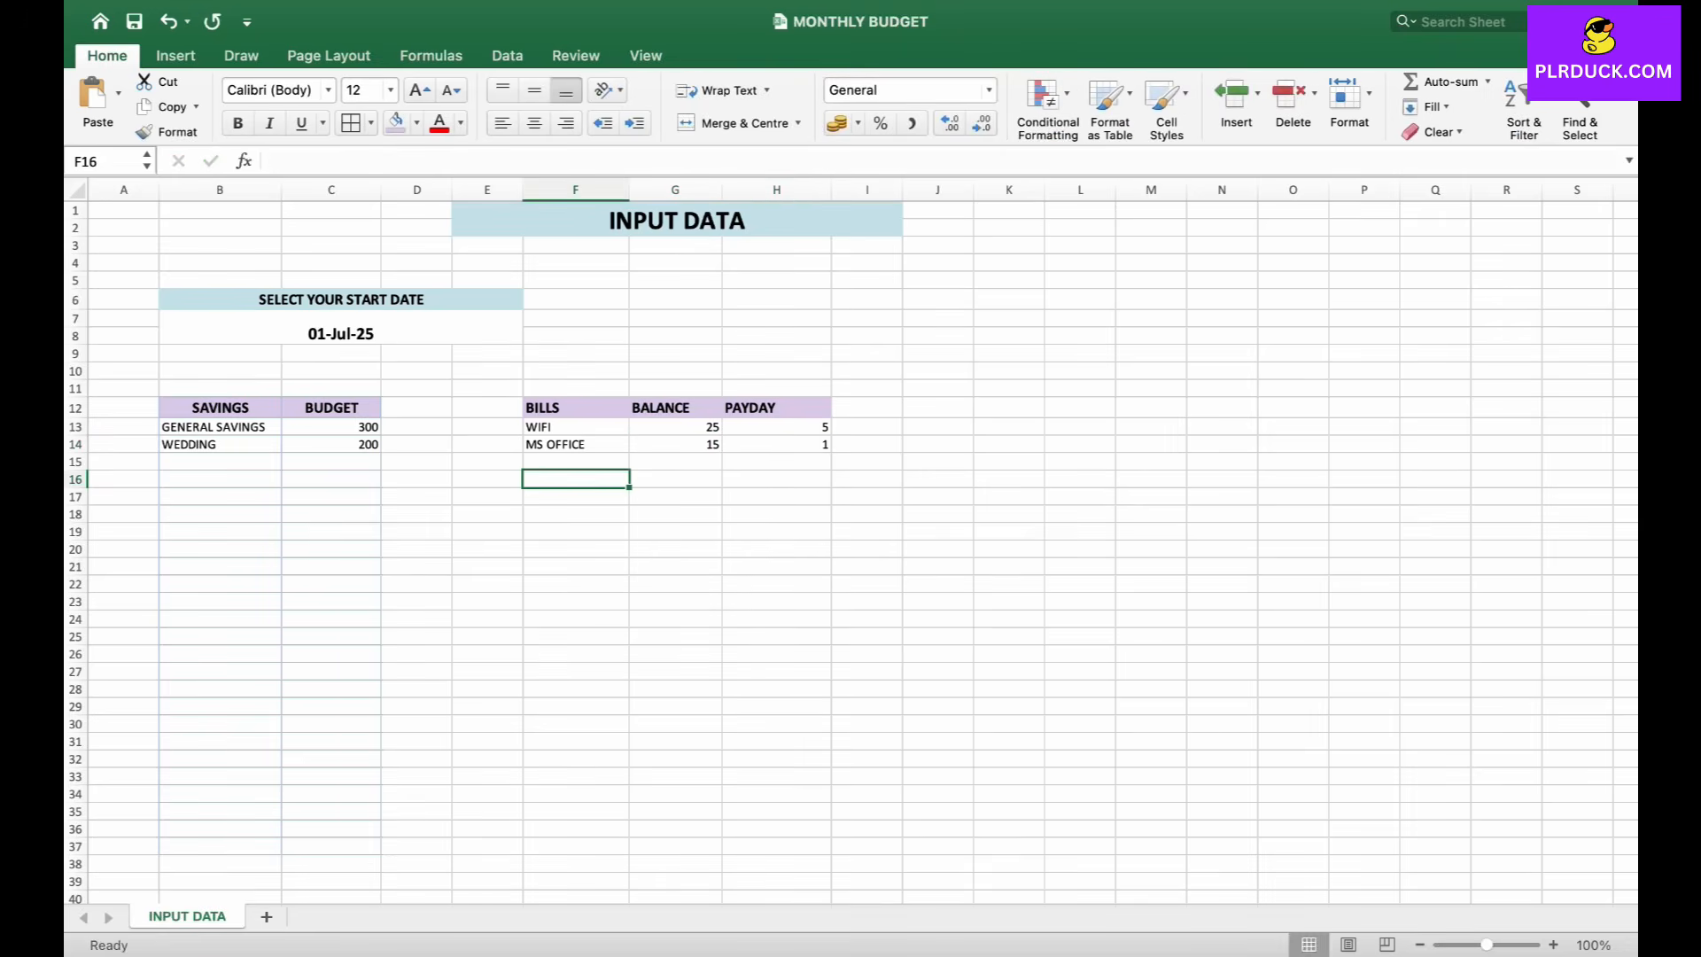
- Draw a light blue border around the bills table, covering F12:H38
left_click(576, 408)
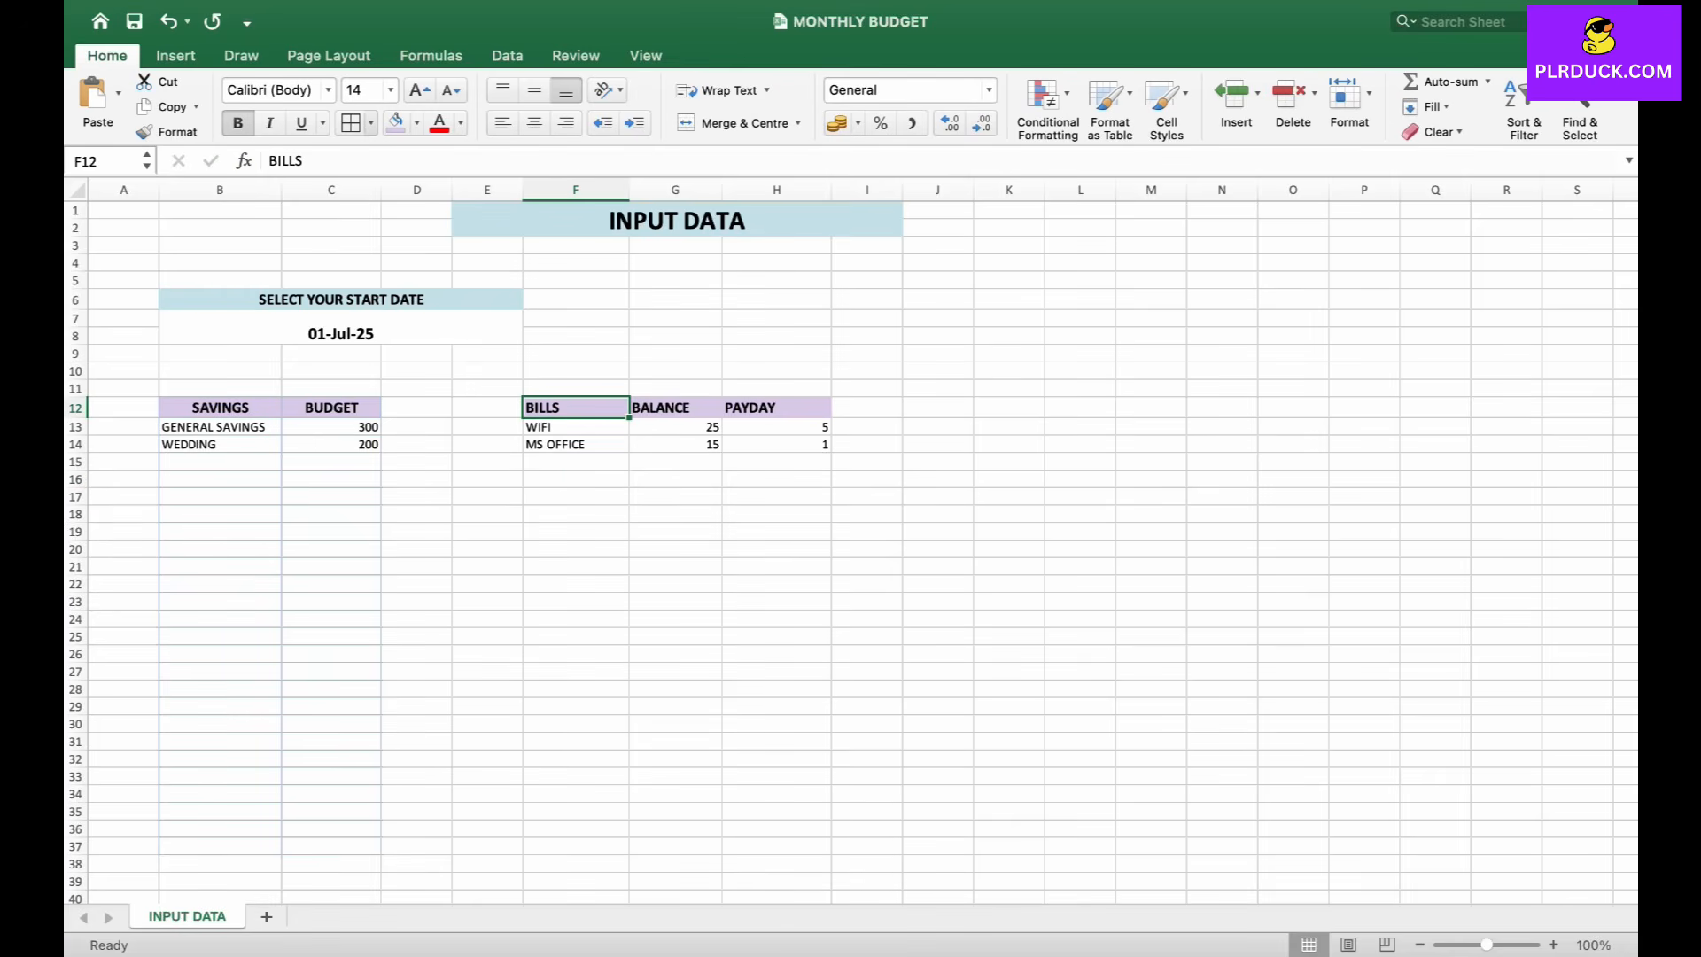
left_click(370, 123)
mouse_move(425, 666)
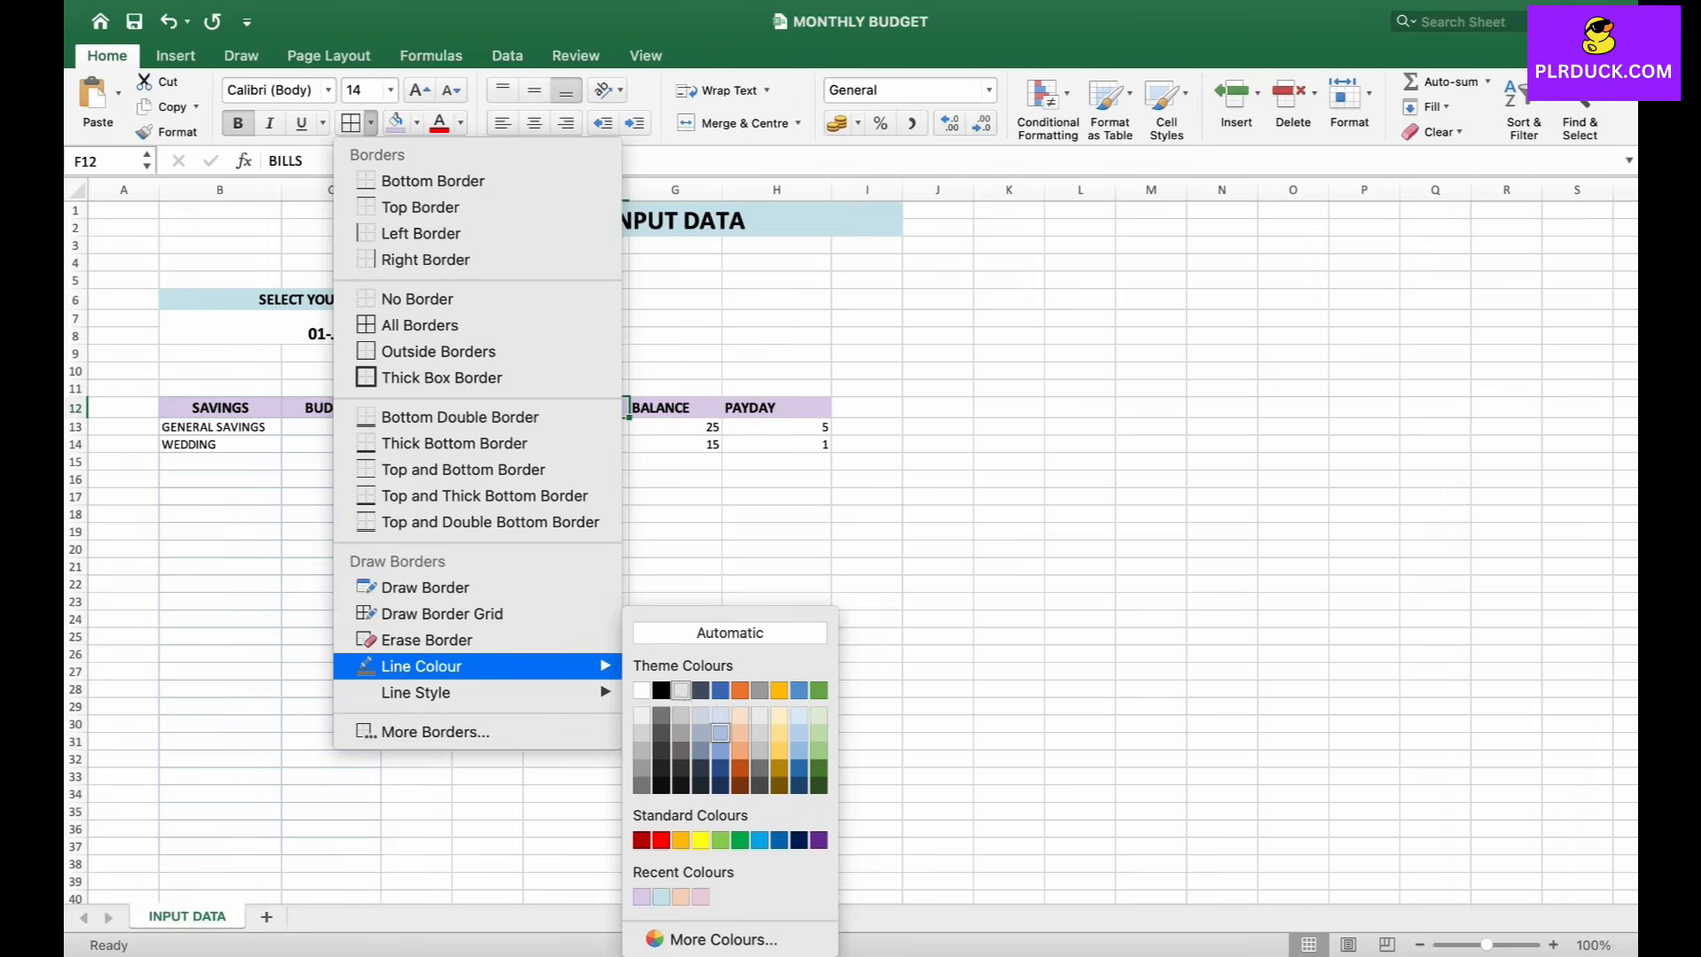
left_click(720, 733)
mouse_move(524, 399)
left_mouse_down()
mouse_move(827, 620)
mouse_move(829, 871)
left_mouse_up()
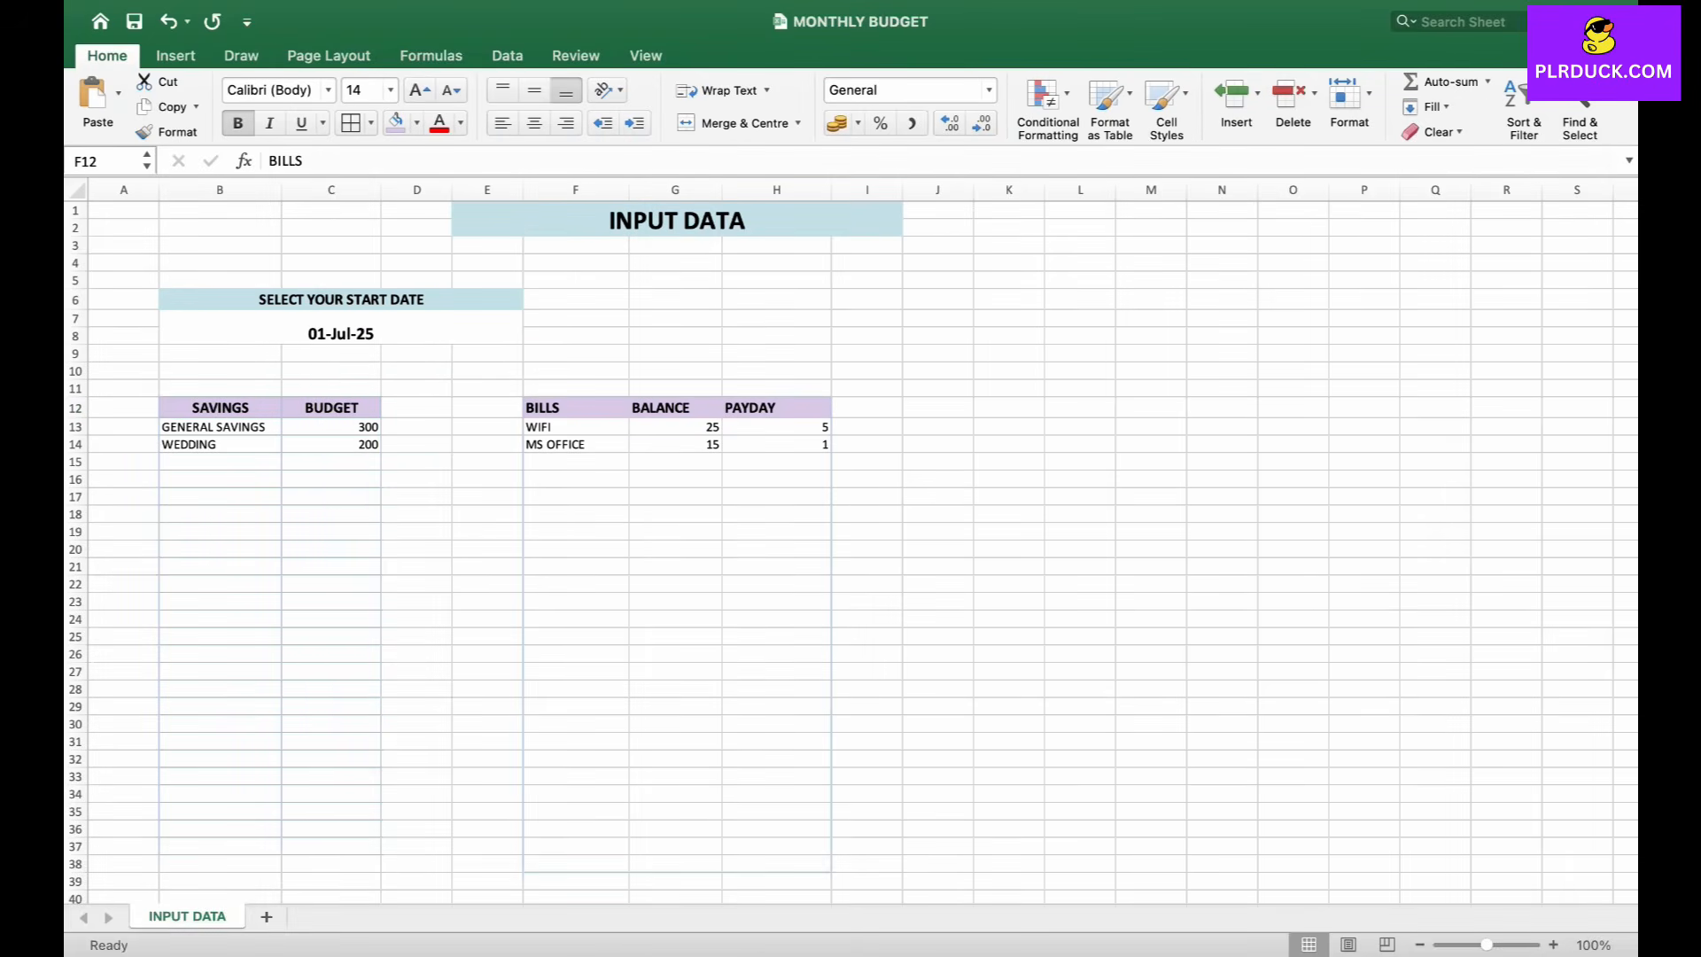
left_click(351, 123)
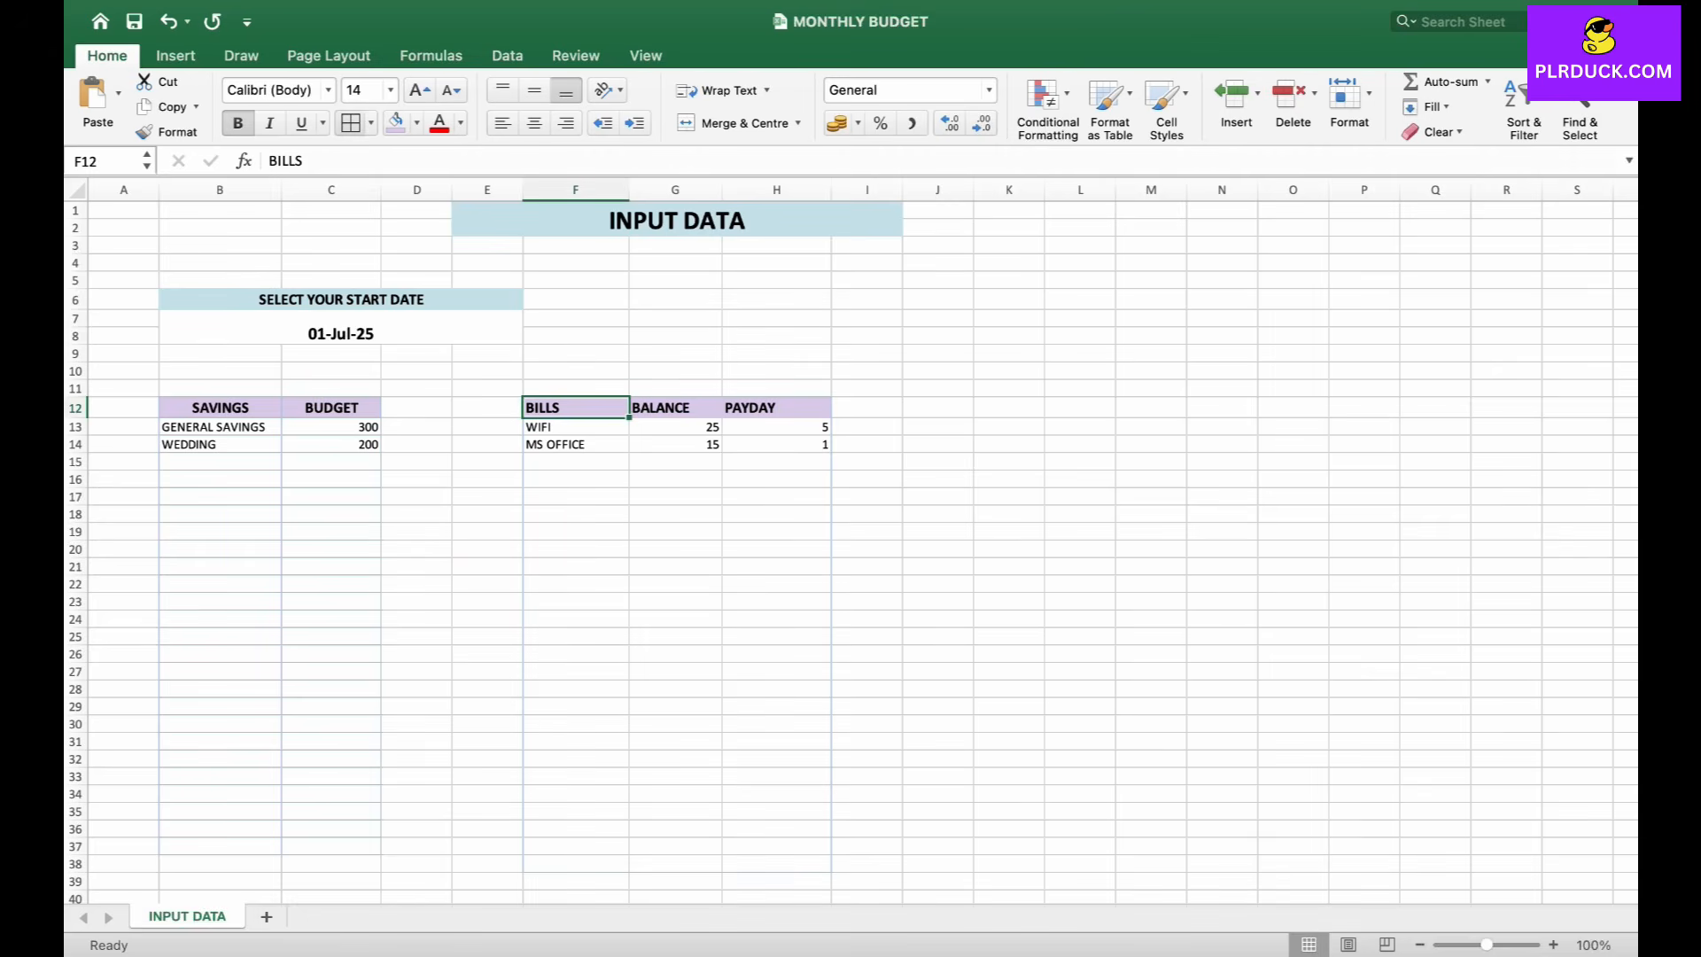
- Apply light blue borders to all cells of the bills table in F12:H38
left_click_drag(576, 407, 776, 864)
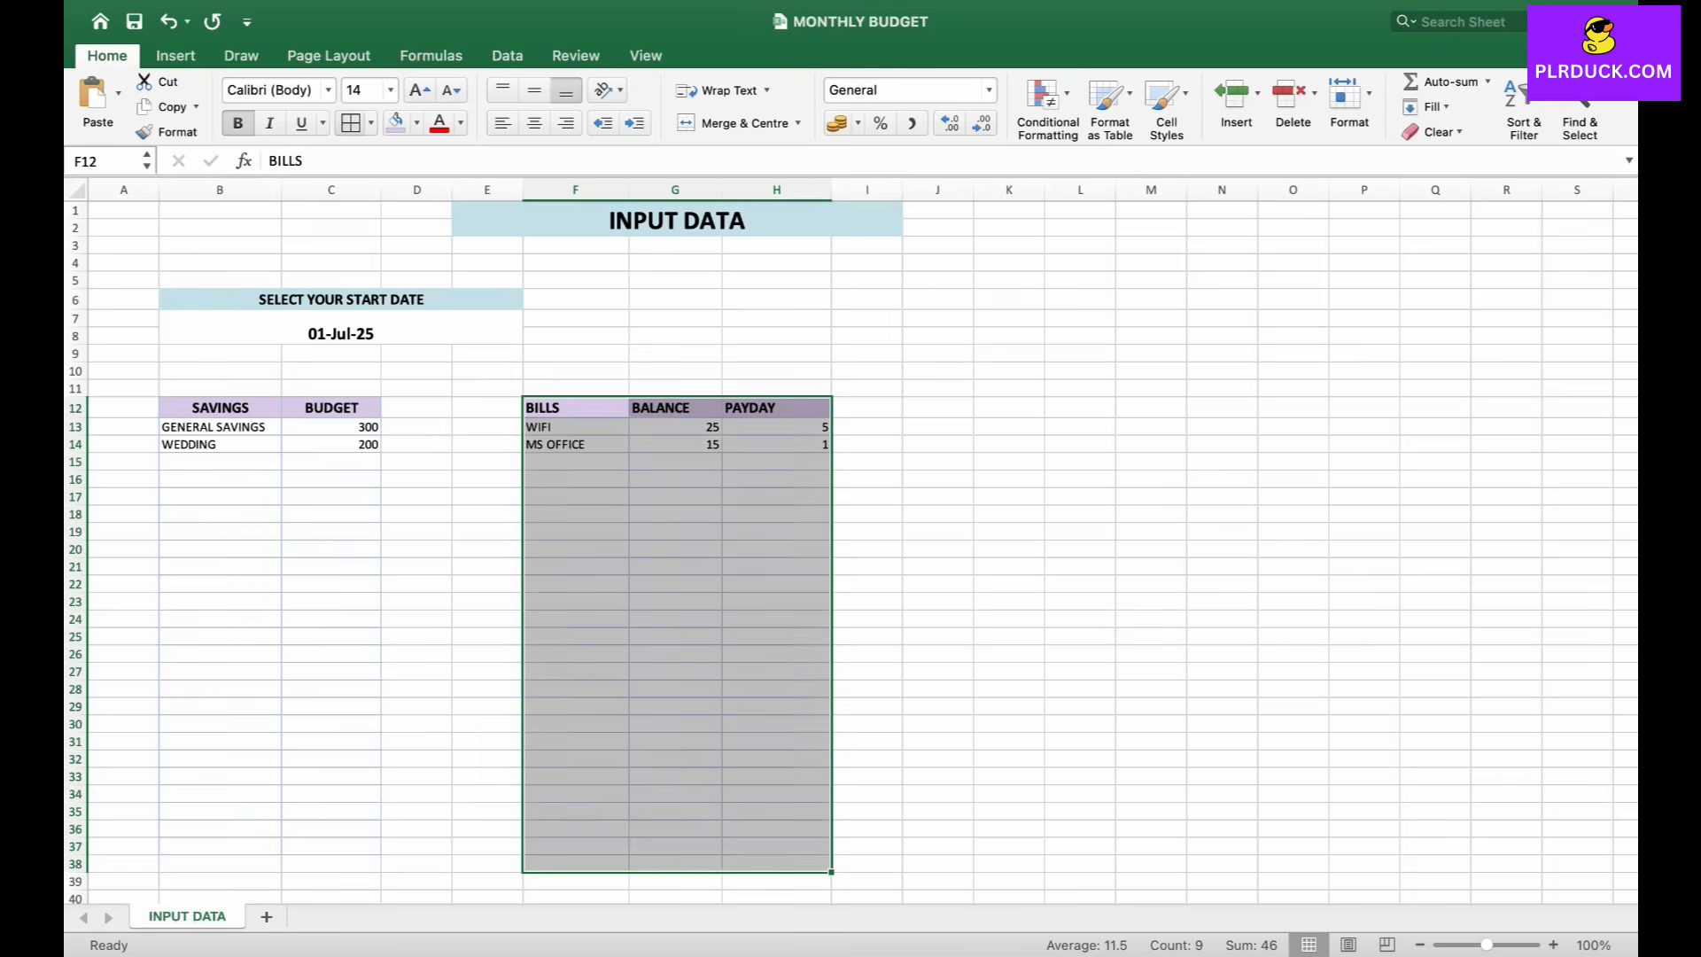
left_click(867, 671)
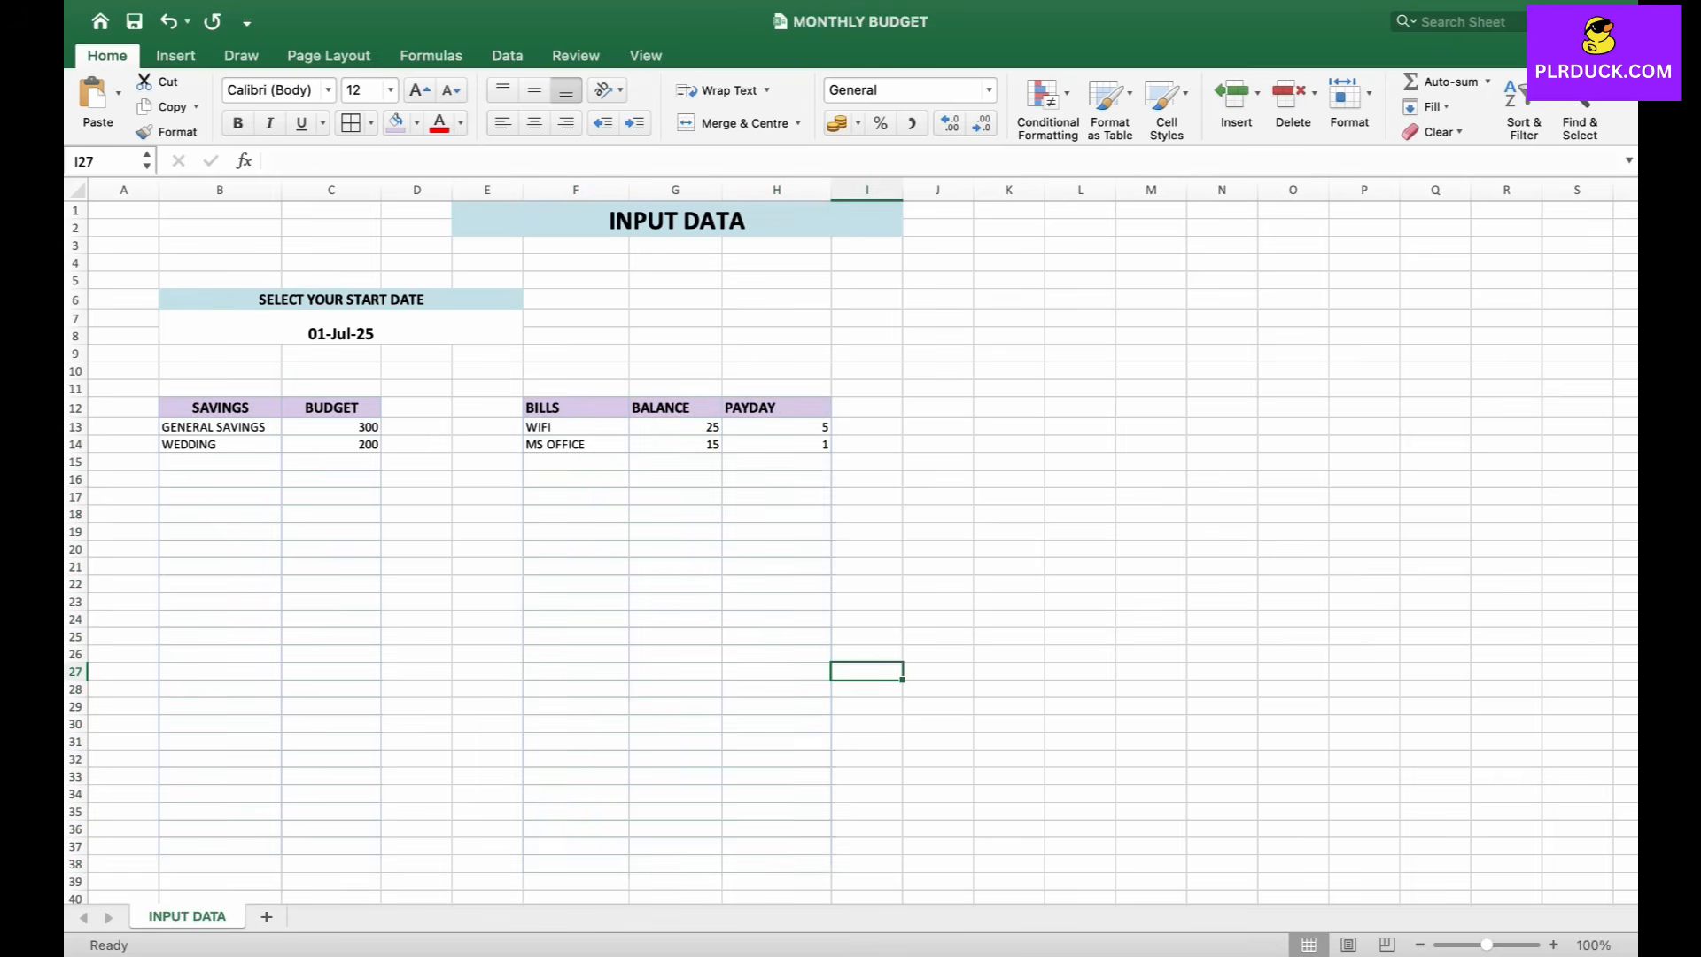
- Add the headers EXPENSES and BUDGET in K12:L12 and widen columns K and L
scroll(851, 541, "right", 1)
scroll(851, 541, "right", 5)
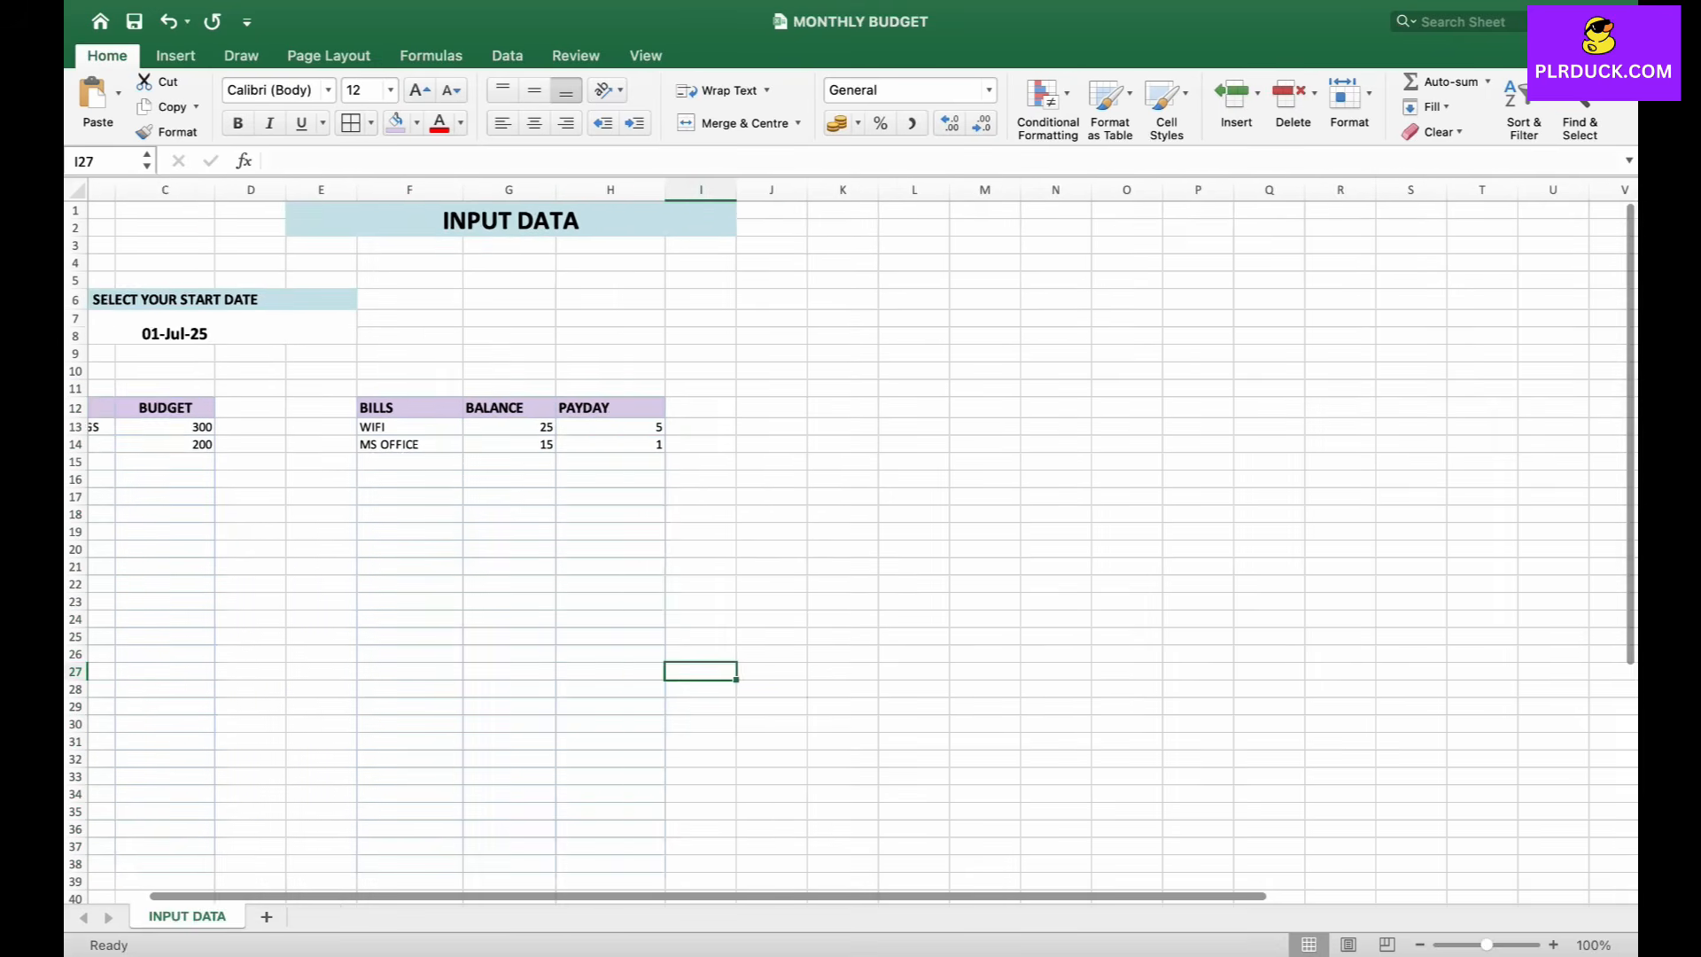
left_click(775, 407)
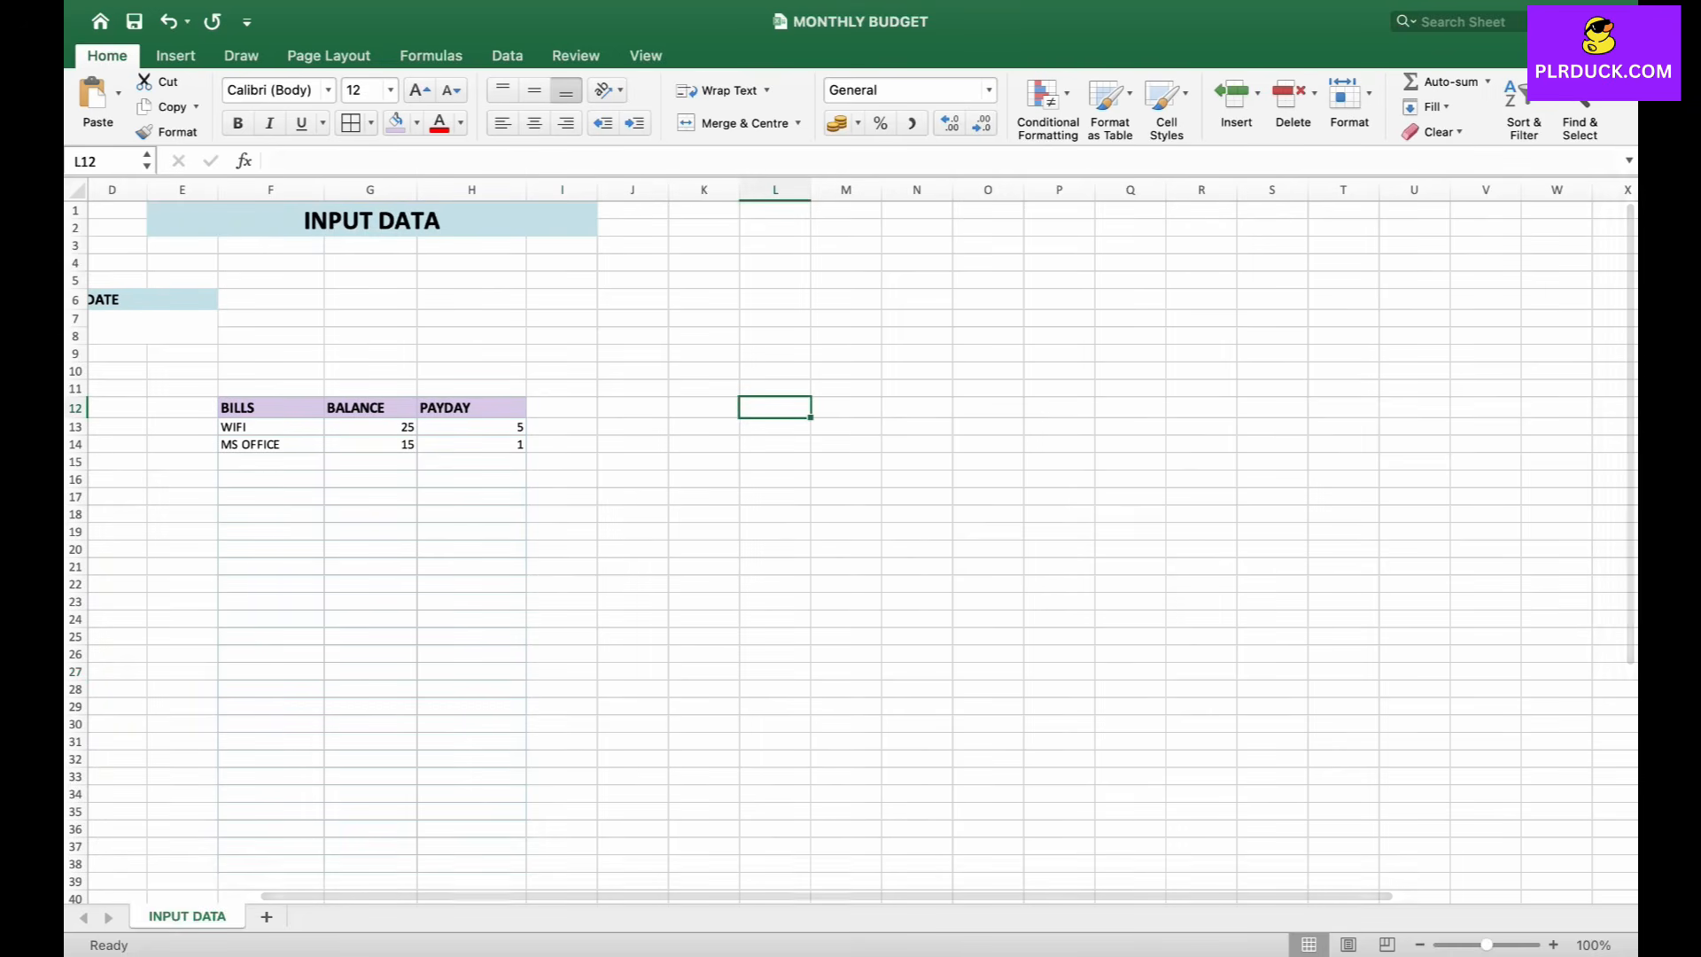
left_click(704, 407)
type("EXPENSES")
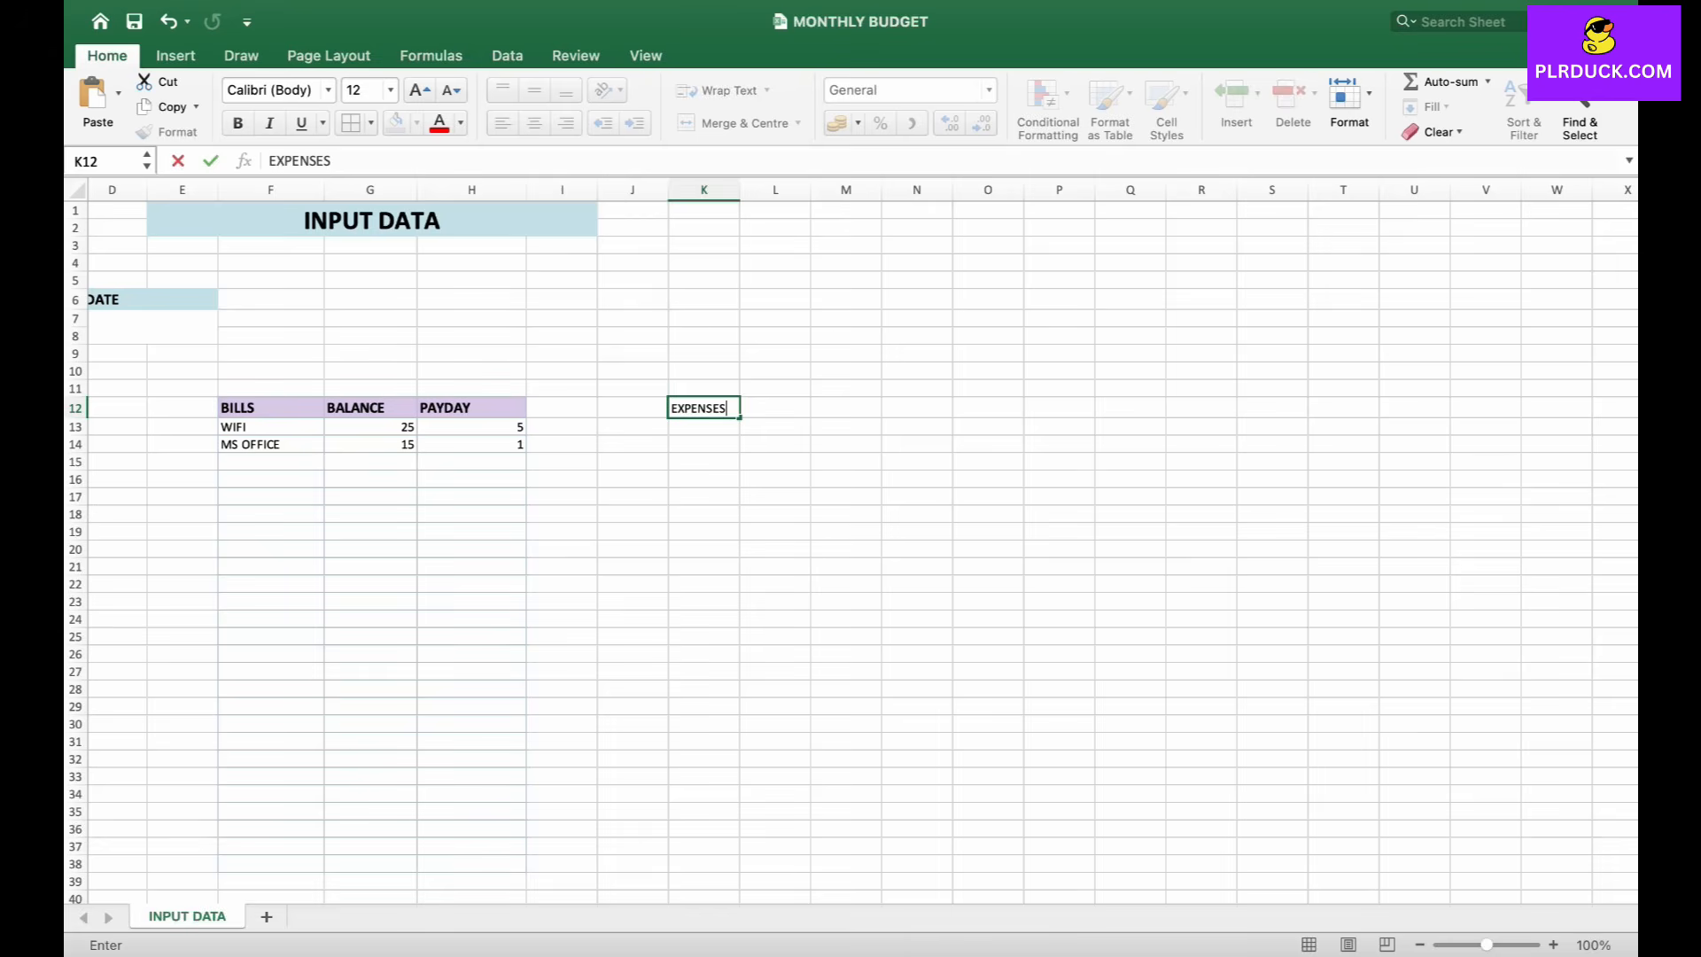
key("Tab")
type("BUG")
key("BackSpace")
type("DGET")
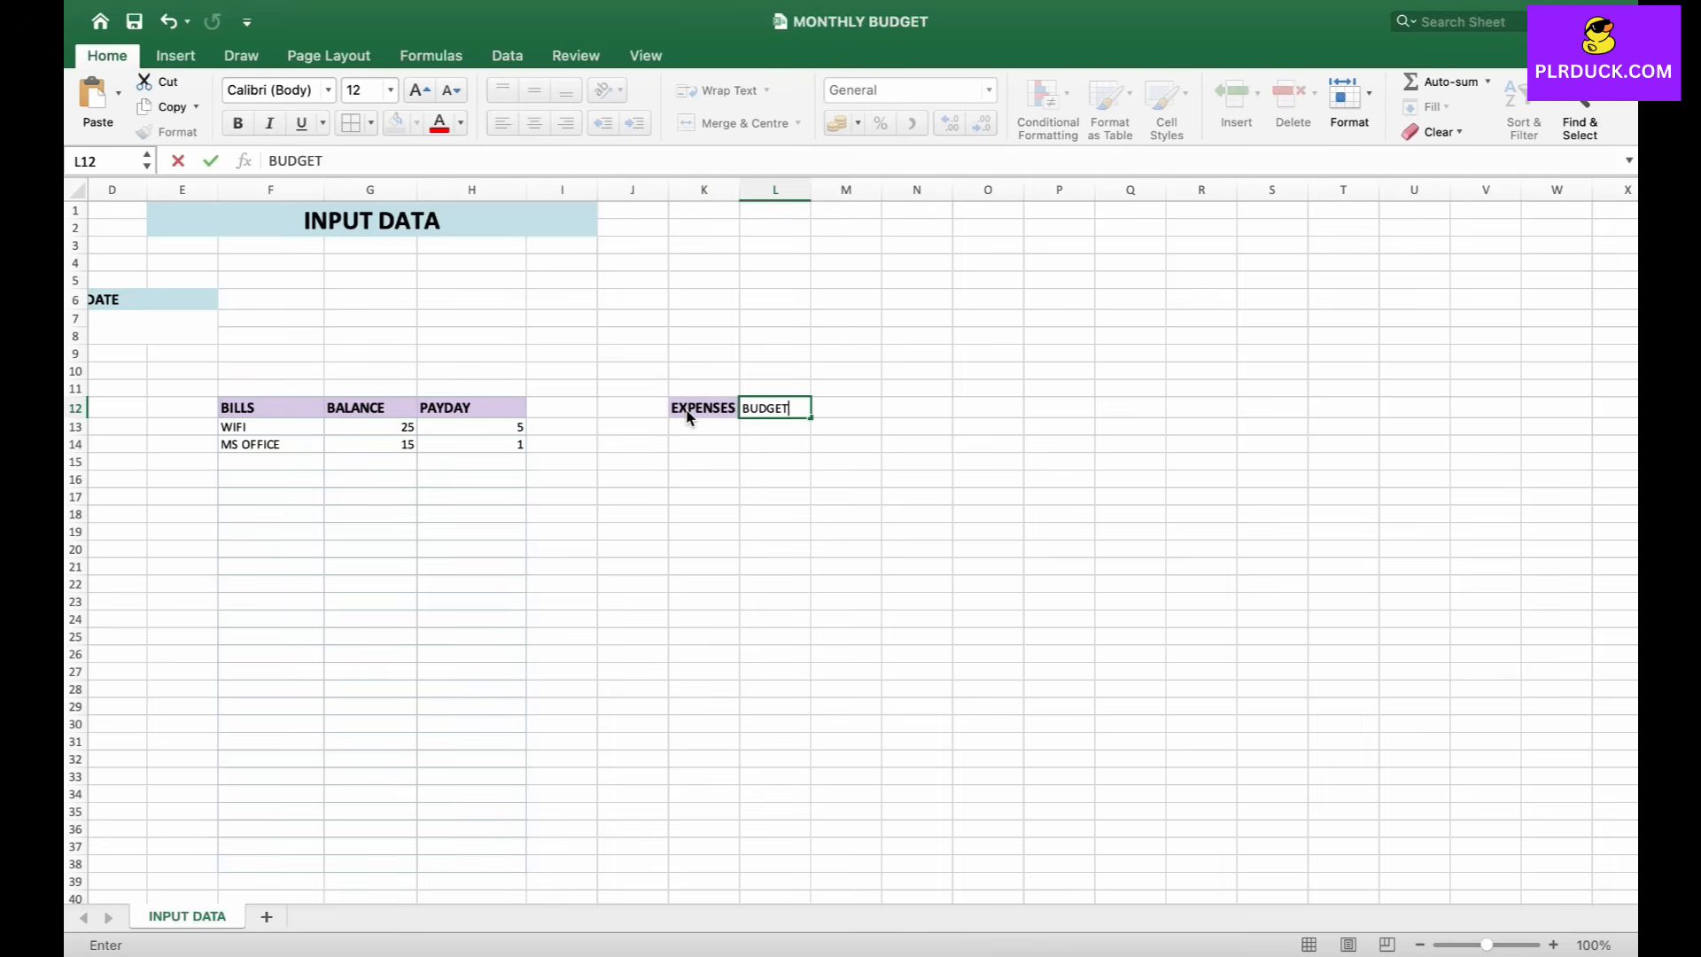
key("Return")
key("Return")
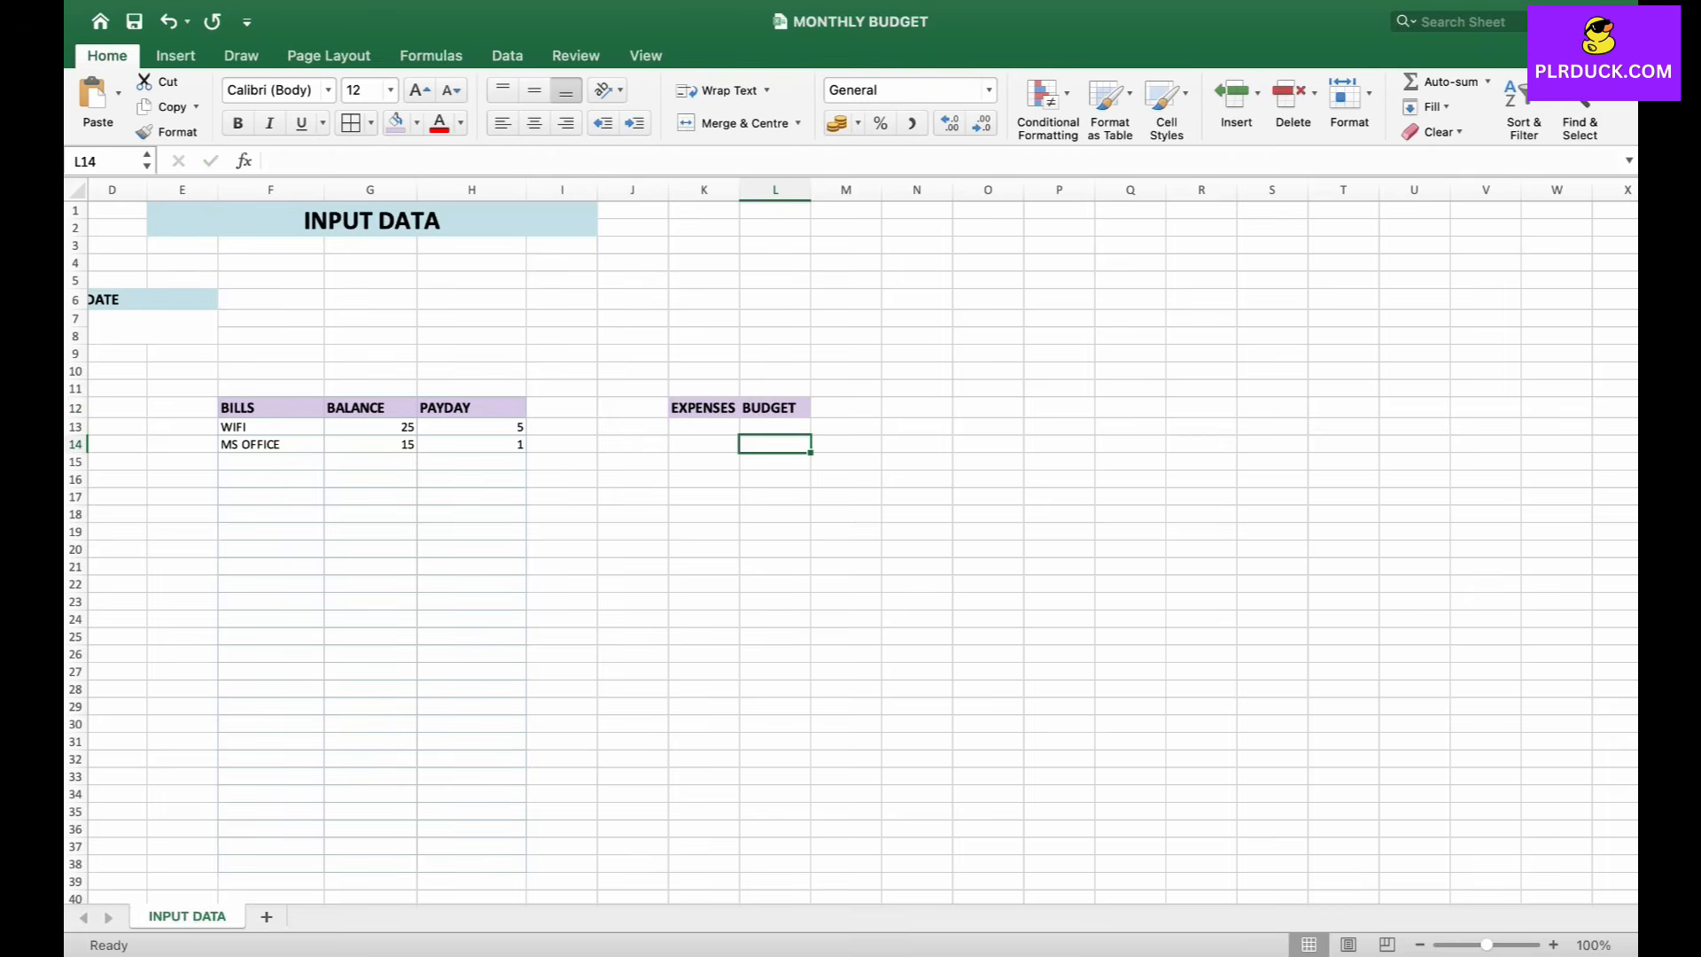
left_click_drag(740, 190, 875, 189)
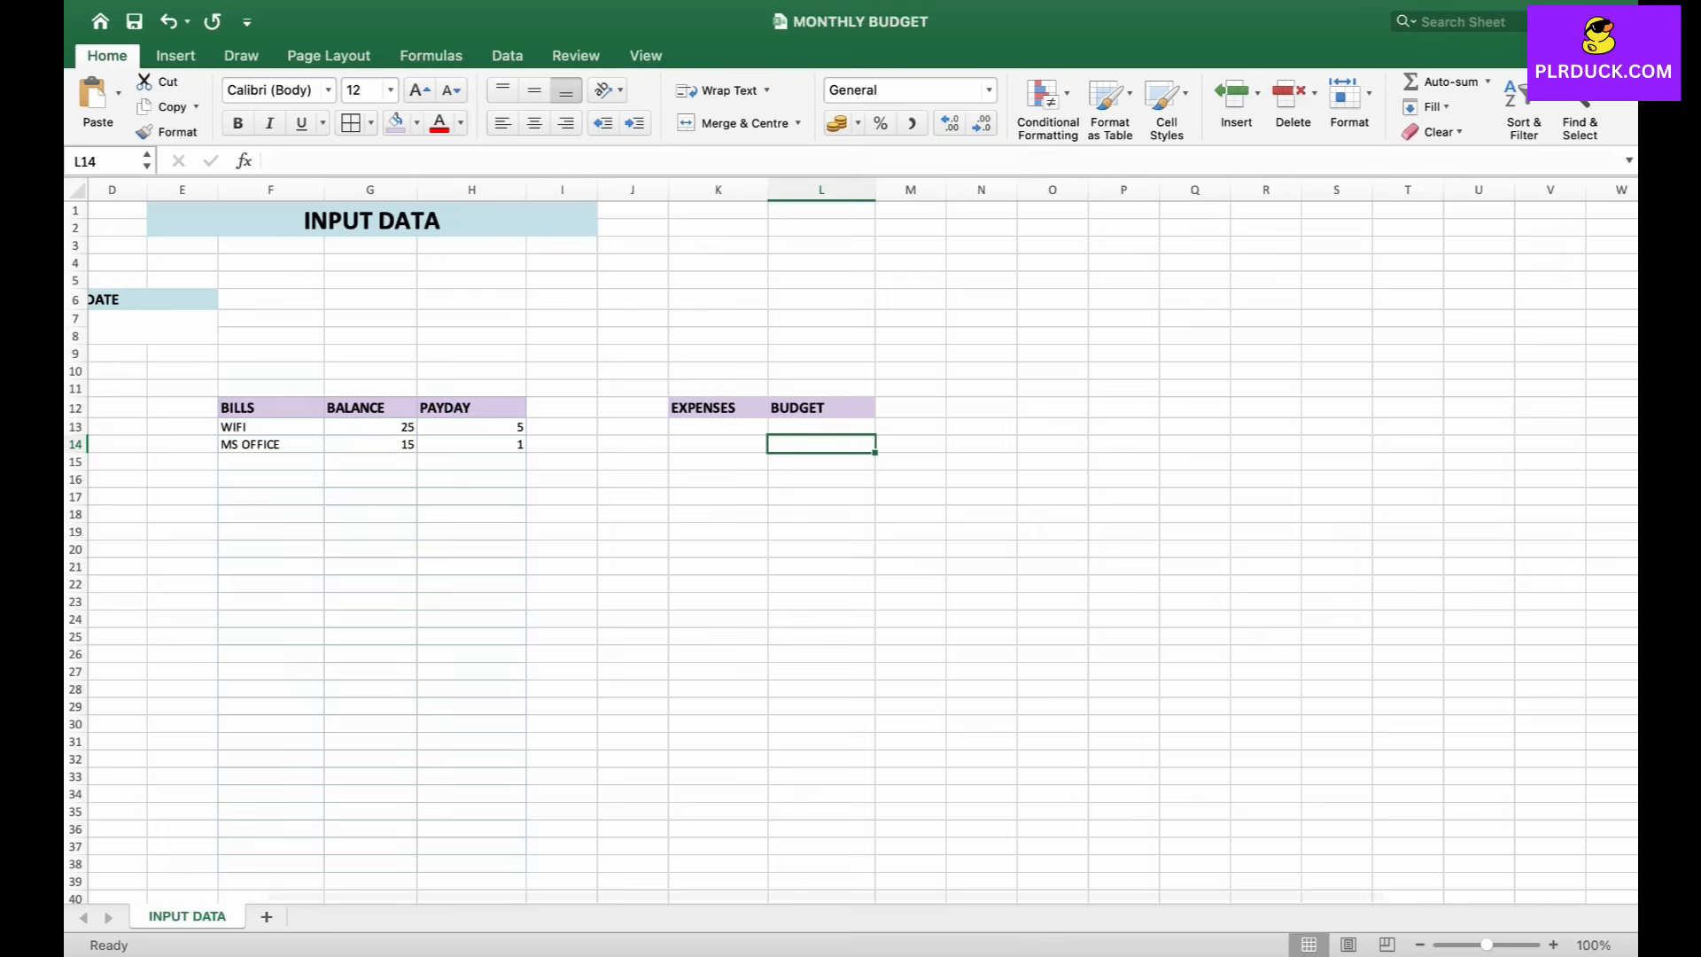
left_click_drag(768, 190, 798, 190)
- Enter two expenses in rows 13 and 14: FOOD with budget 250 and RENT with budget 400
left_click(733, 427)
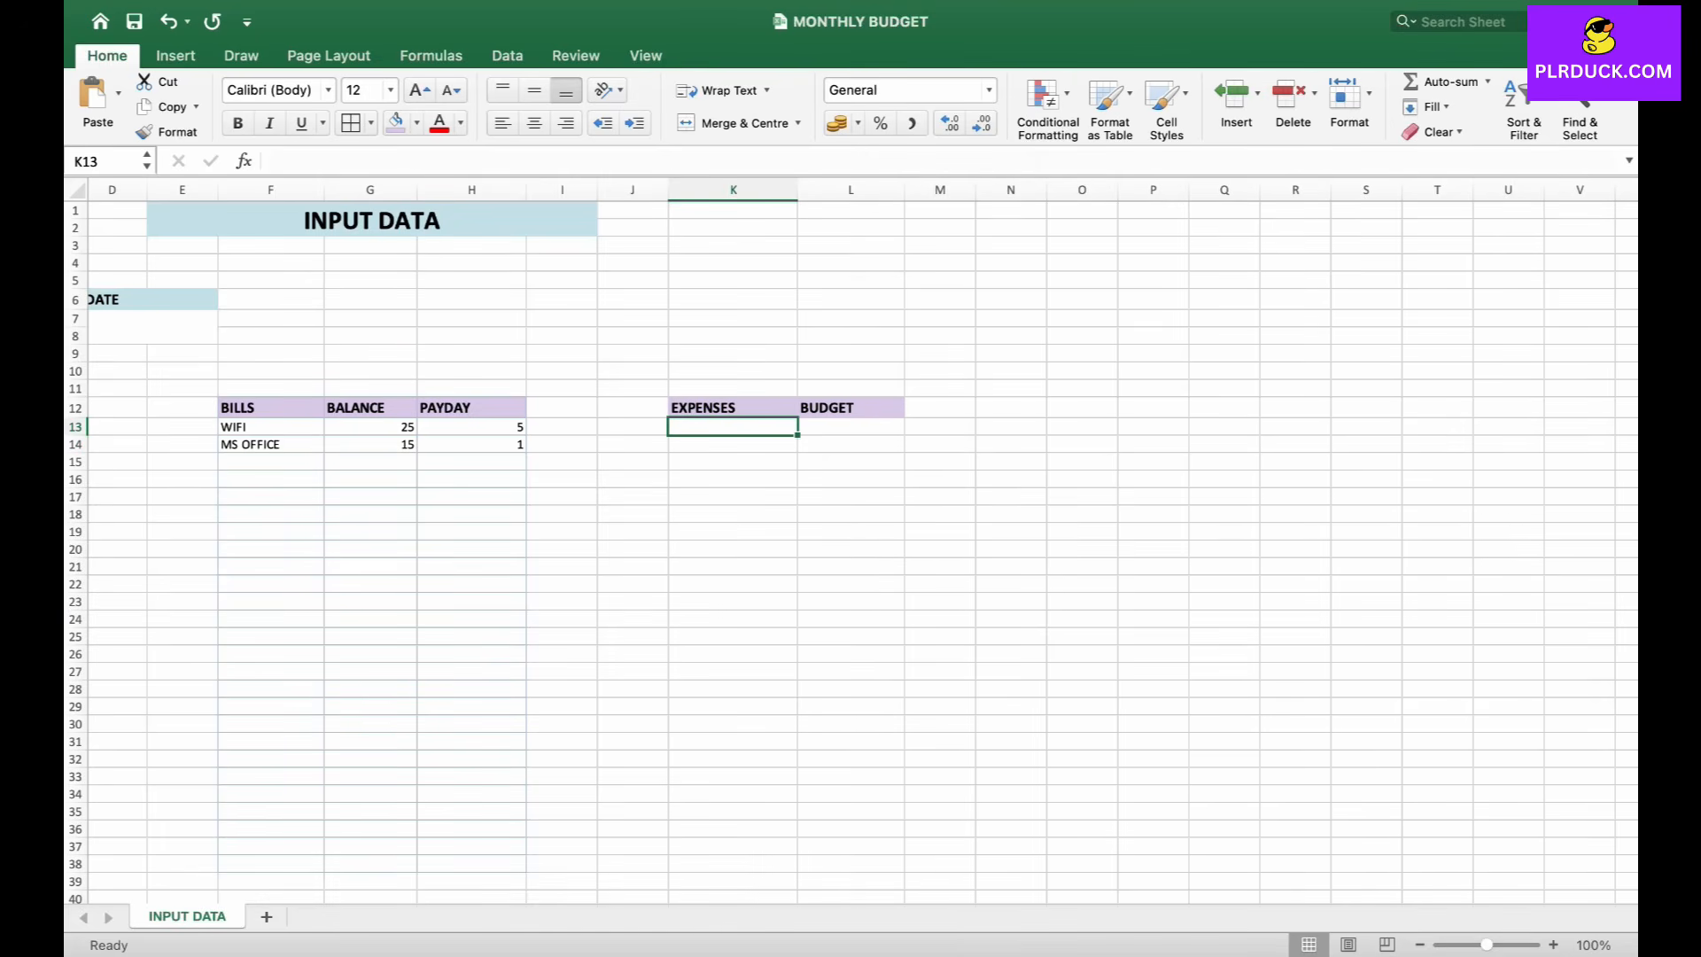
type("FOOD")
key("Tab")
type("250")
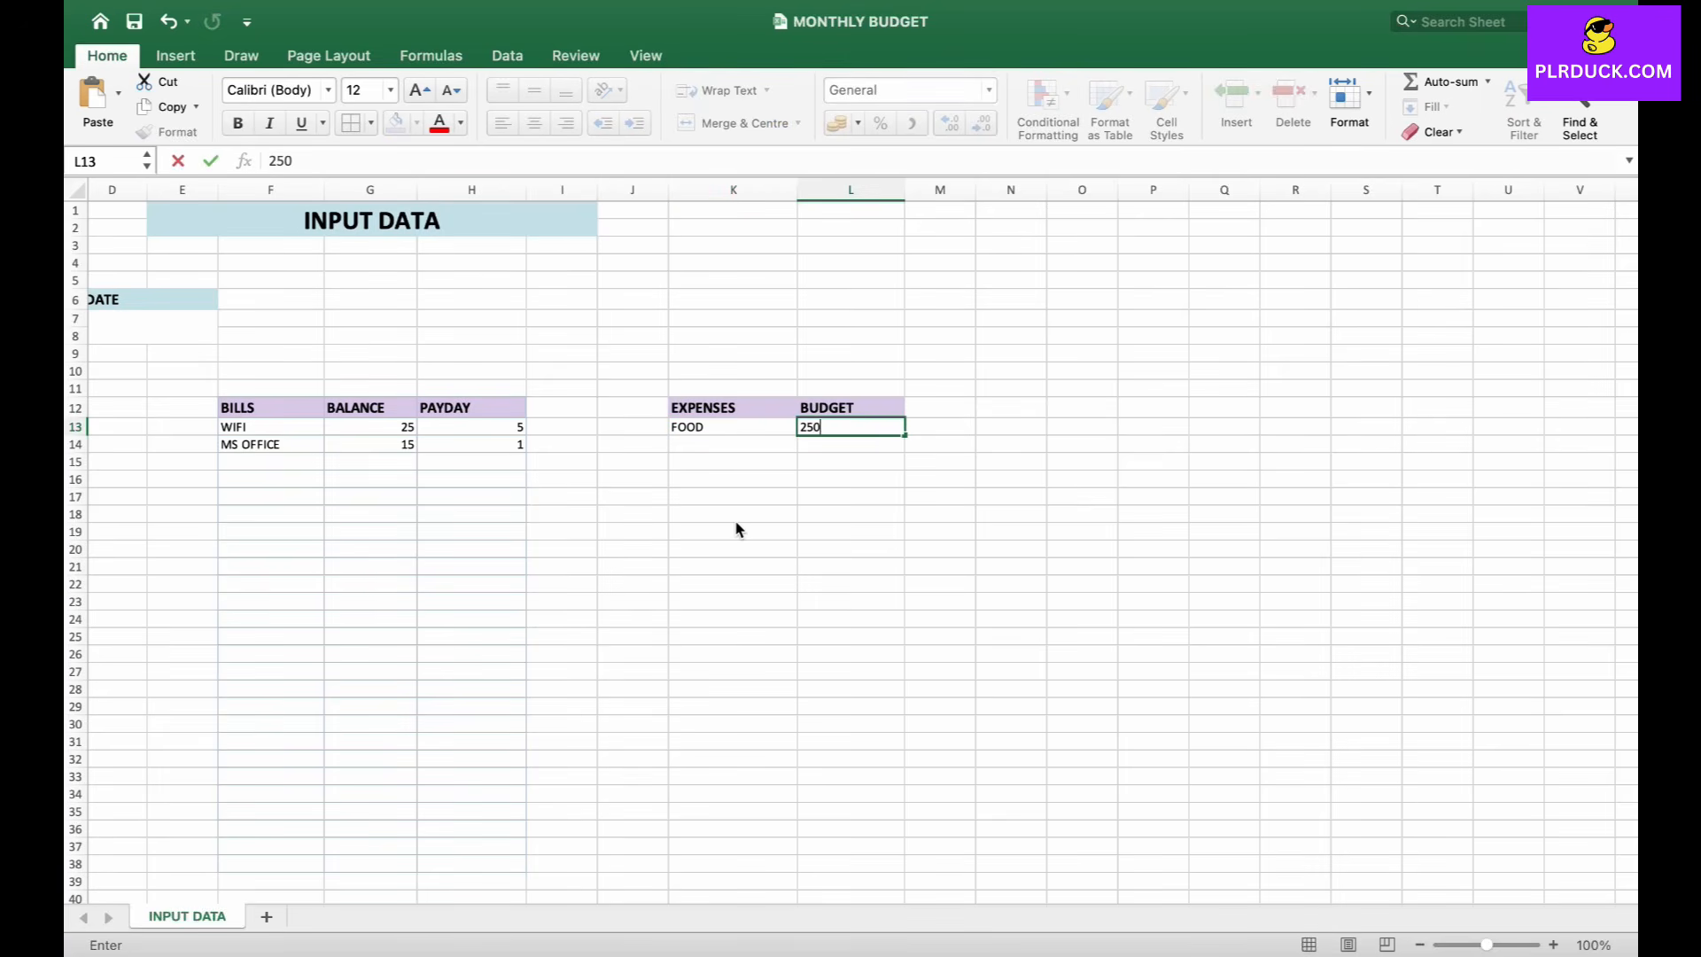
key("Return")
key("Left")
type("RENT")
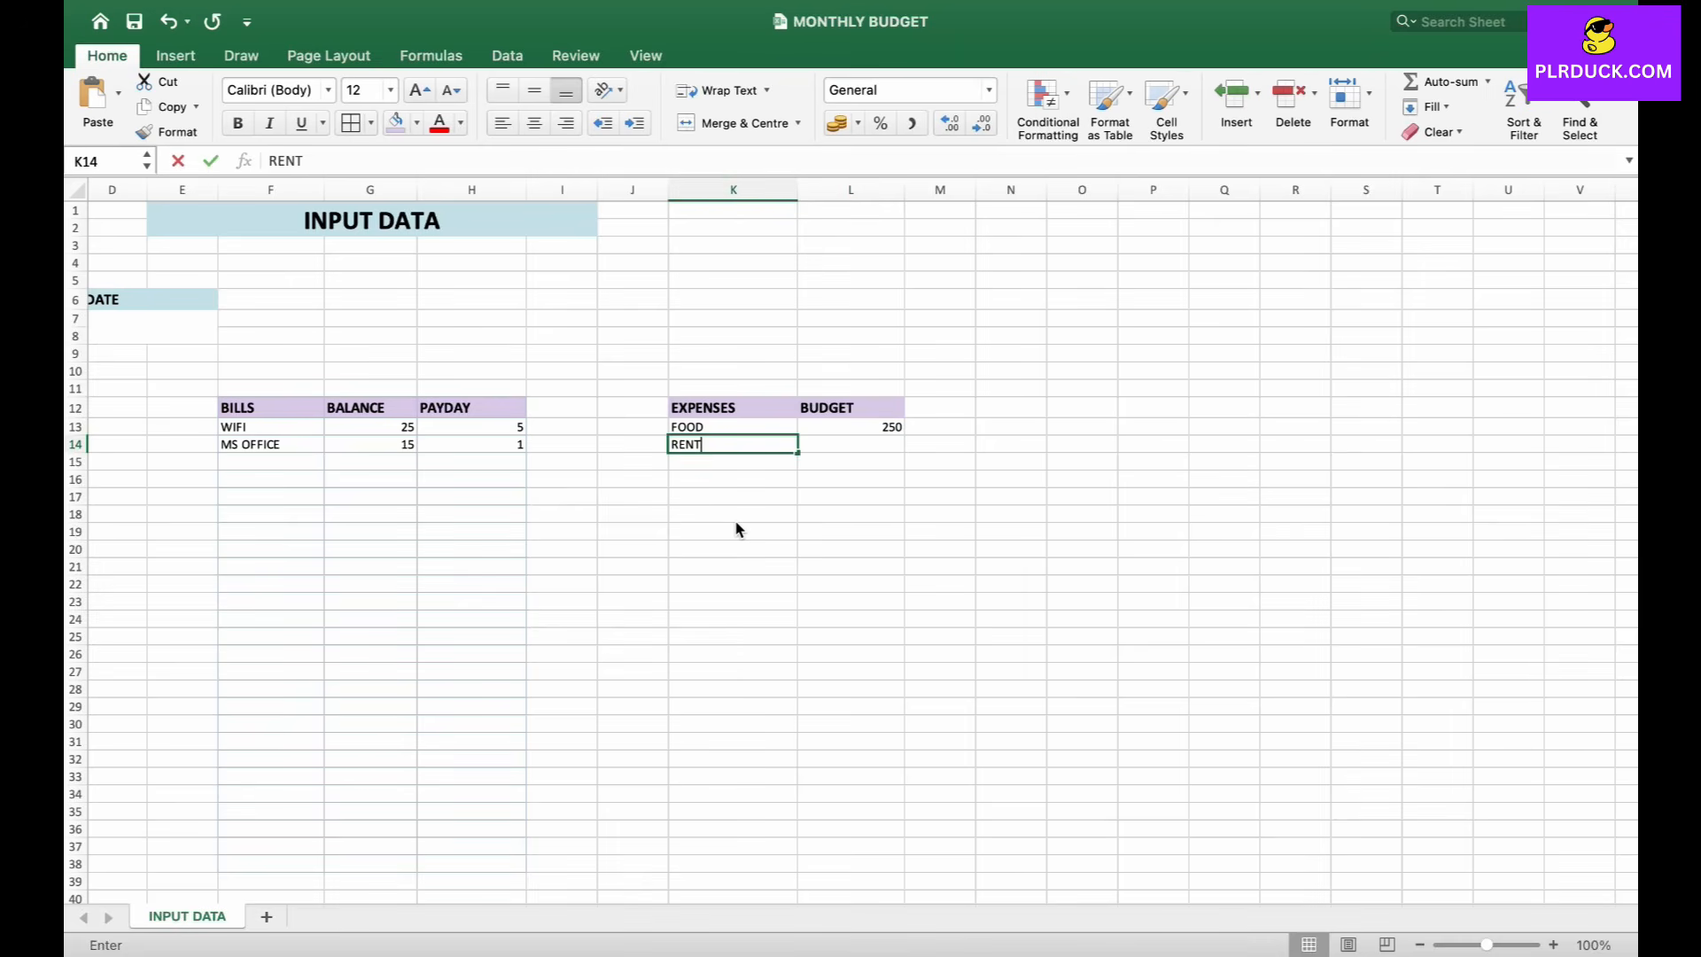
key("Tab")
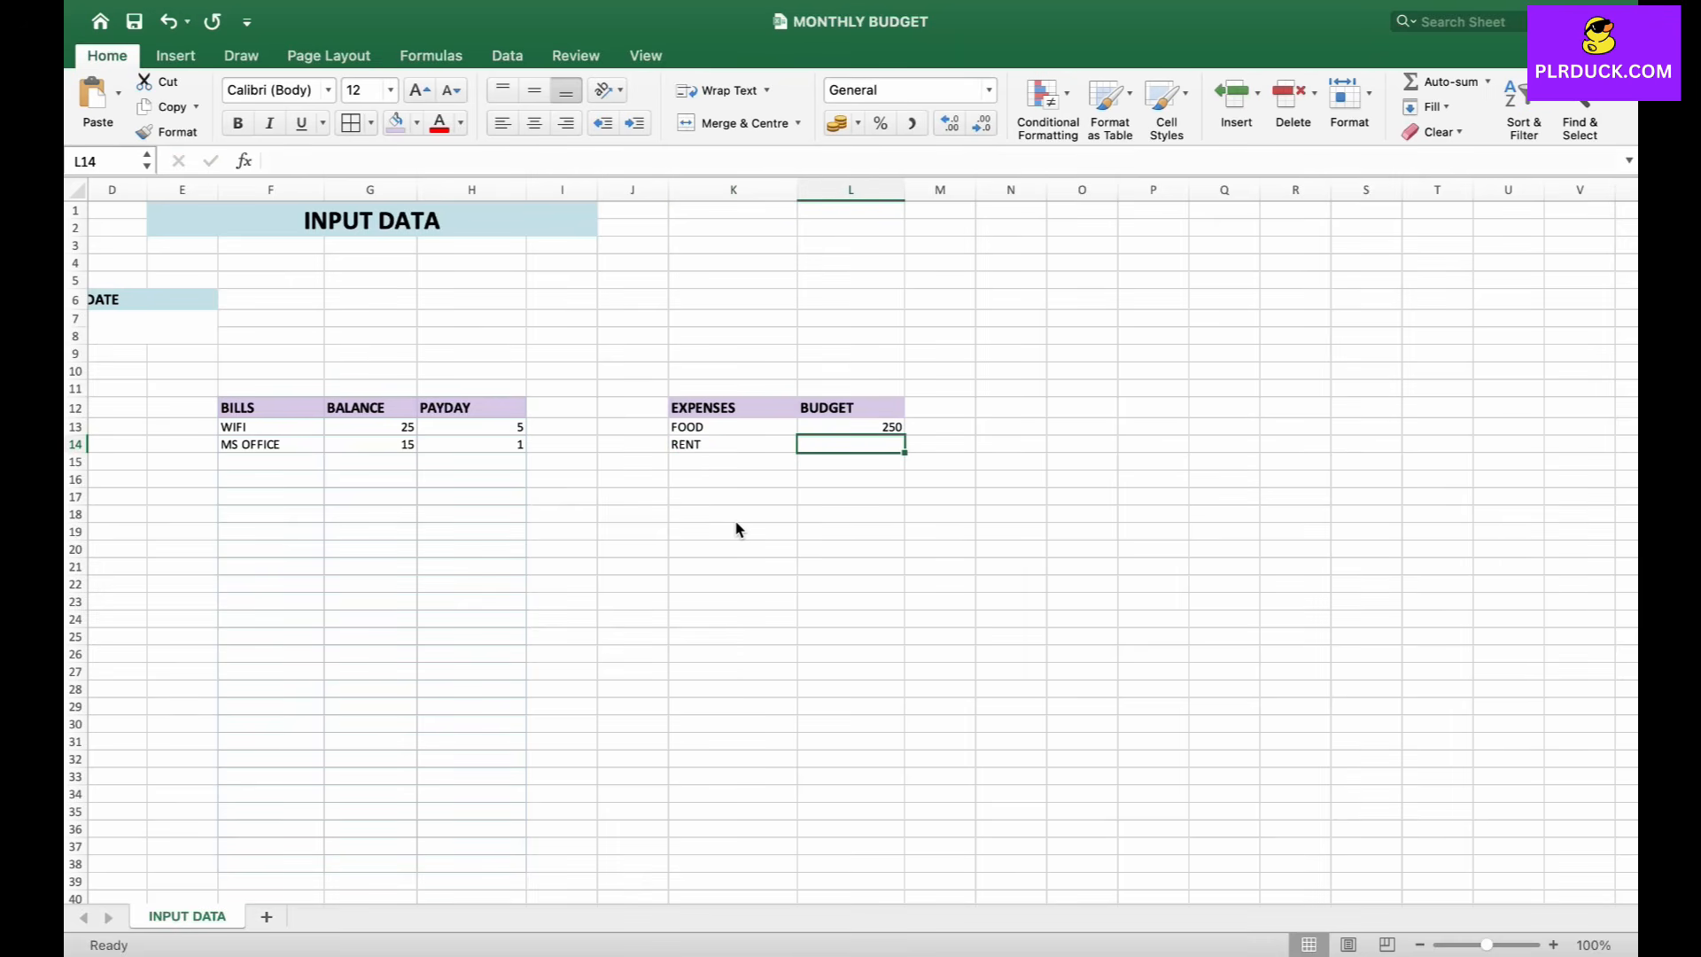
type("400")
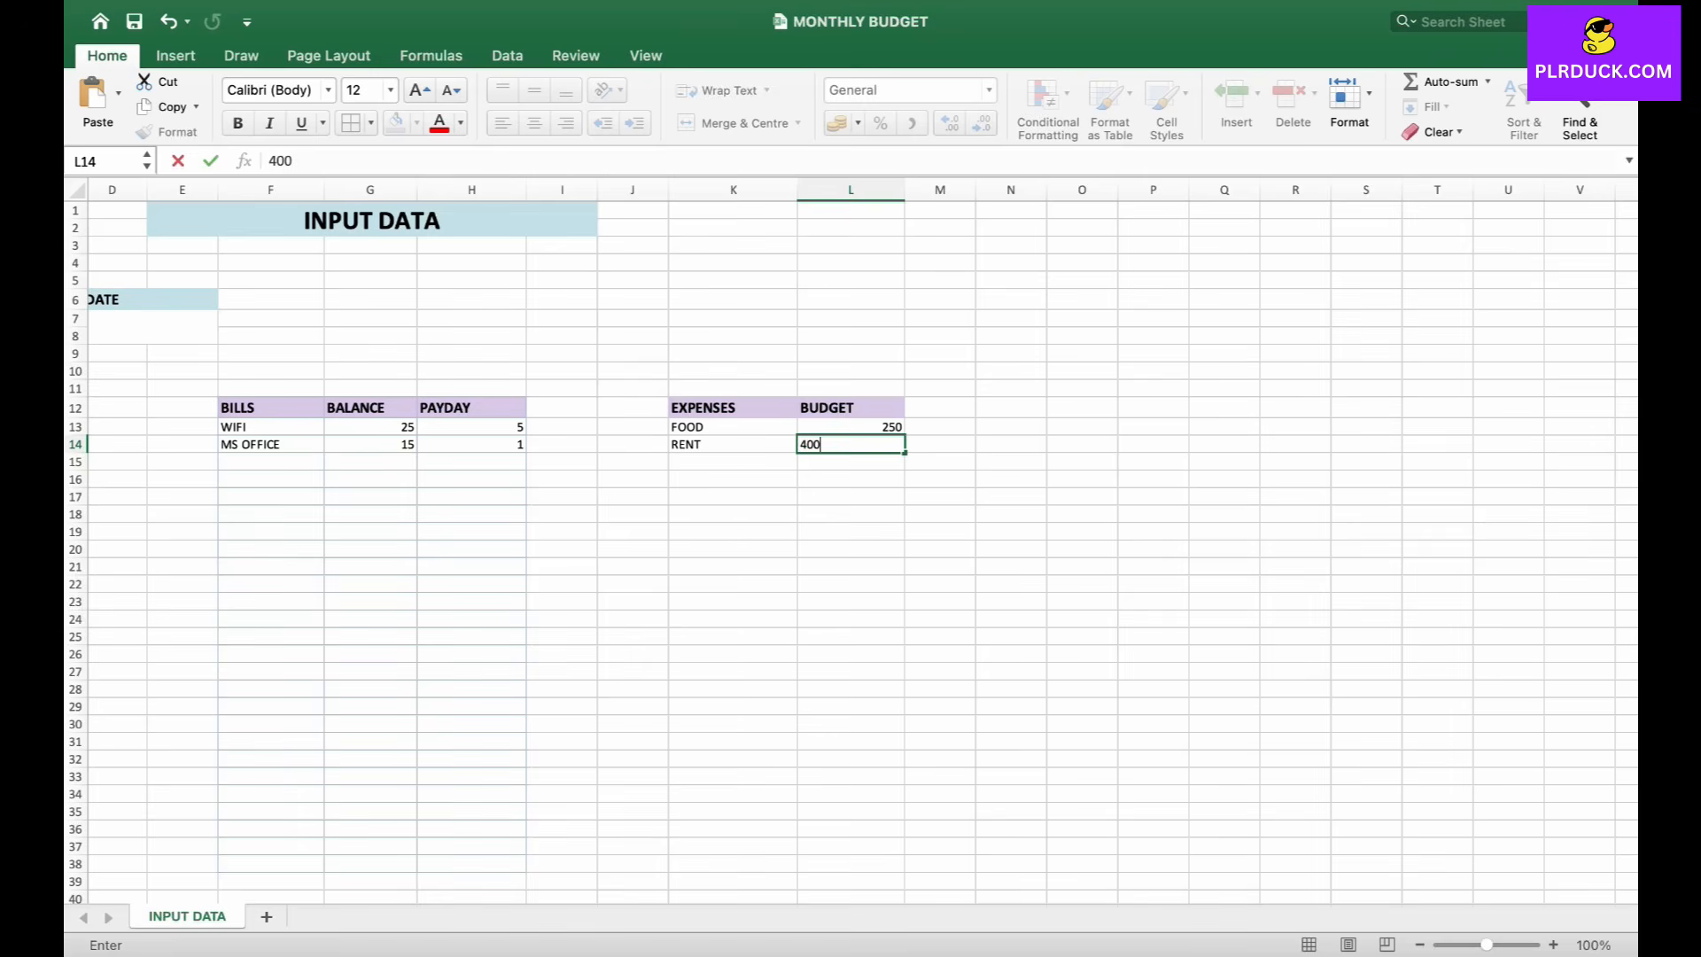
left_click(789, 687)
- Apply the US dollar accounting format to the expense budgets in L13:L14 and the bill balances in G13:G14
left_click_drag(851, 427, 851, 445)
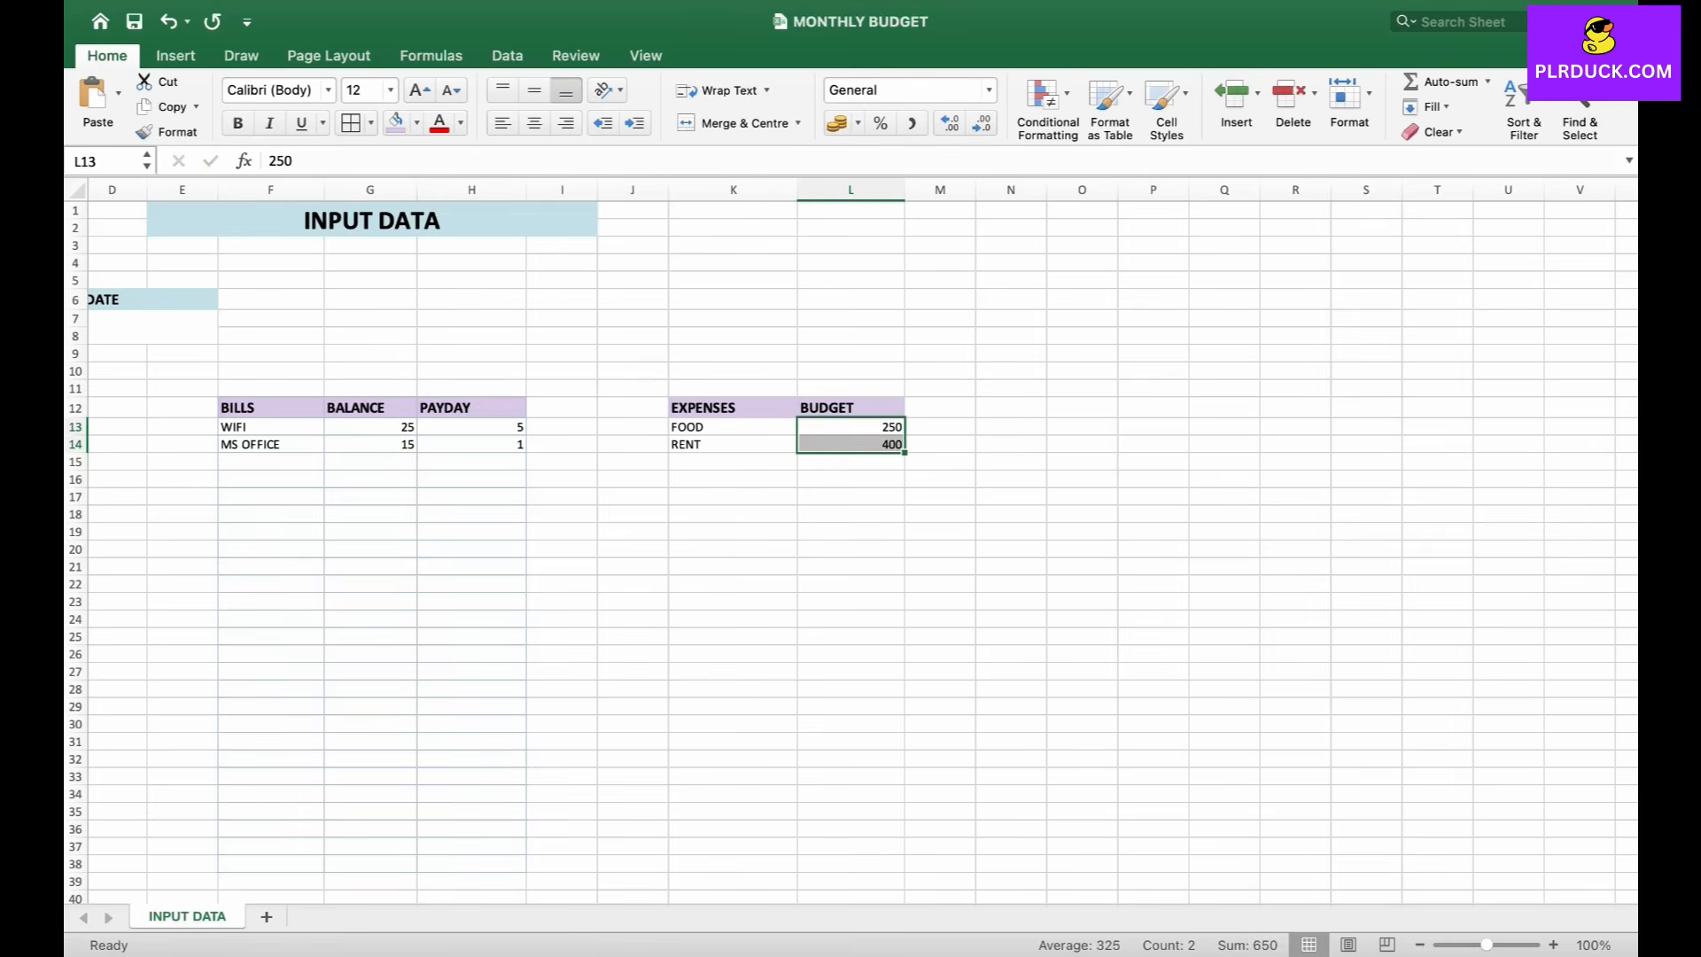
left_click(858, 123)
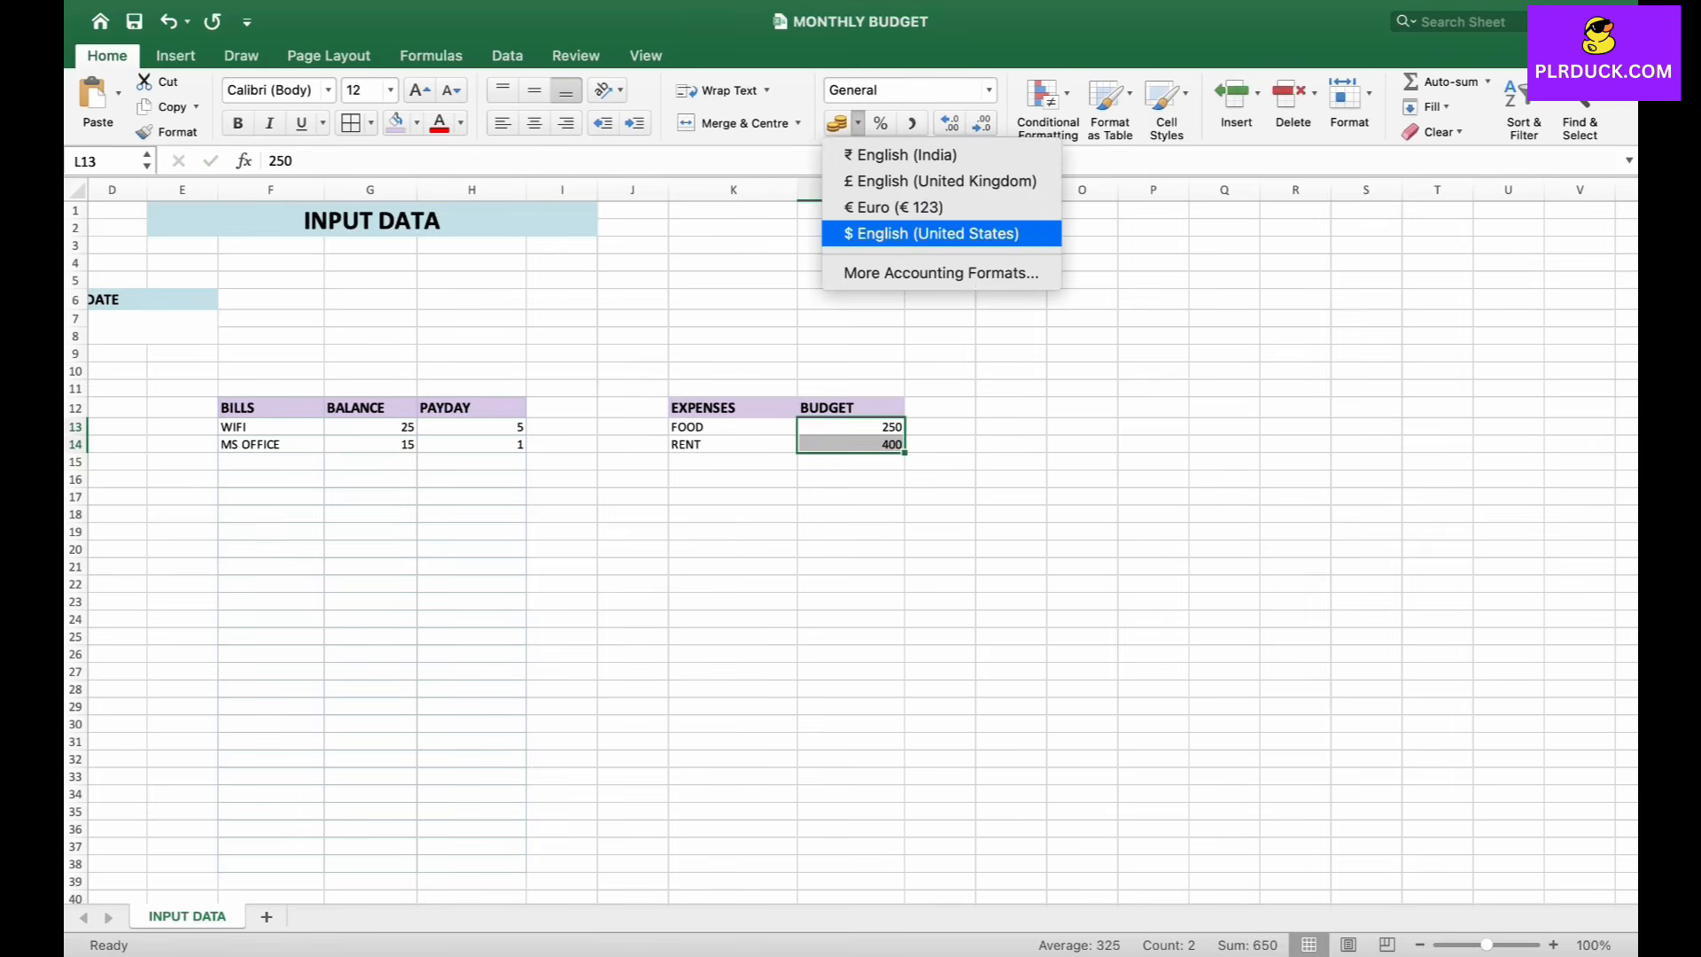
left_click(931, 228)
left_click_drag(370, 427, 406, 445)
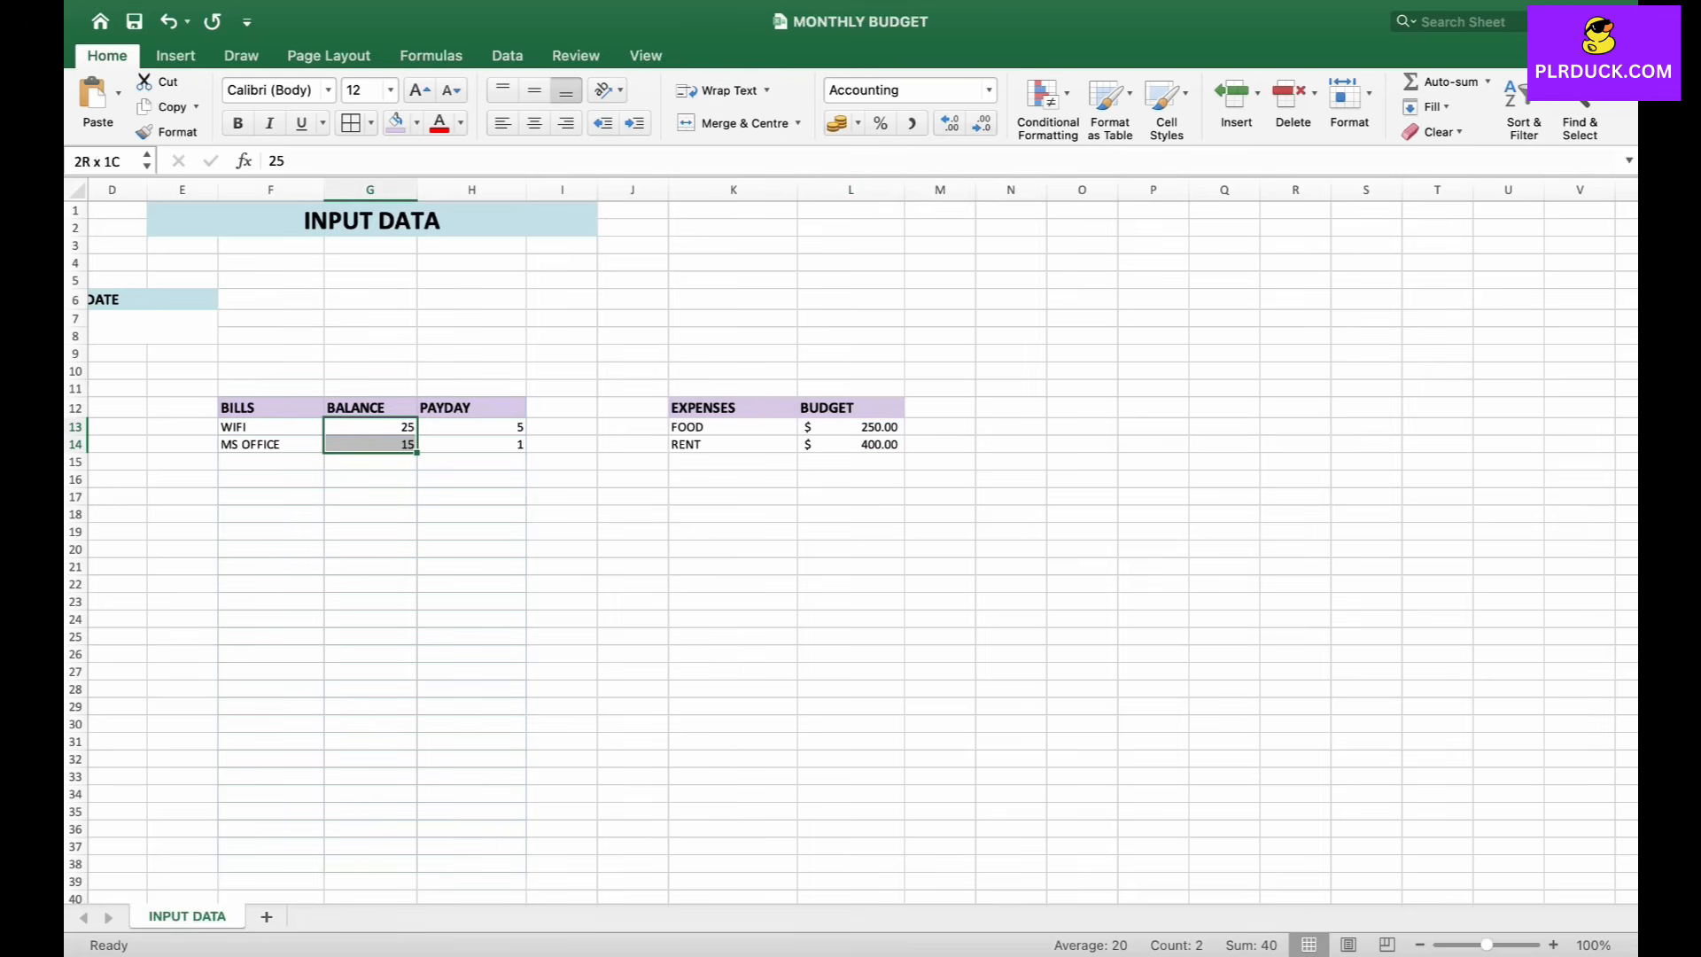
left_click(858, 123)
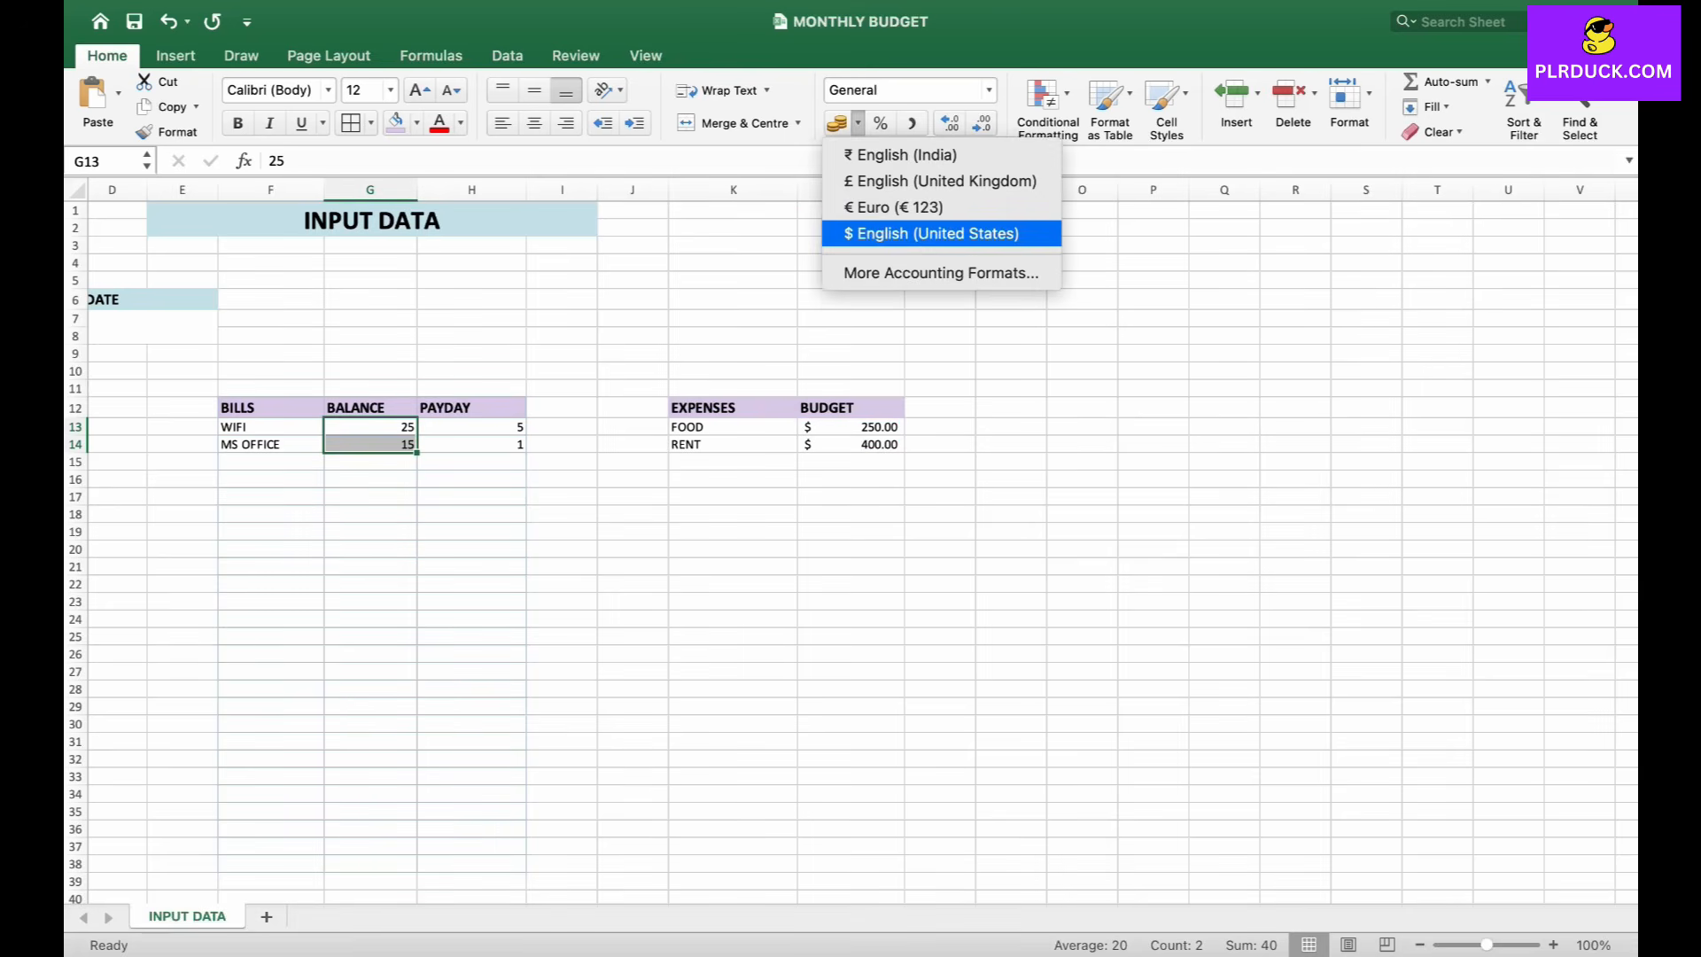
left_click(930, 230)
left_click(733, 514)
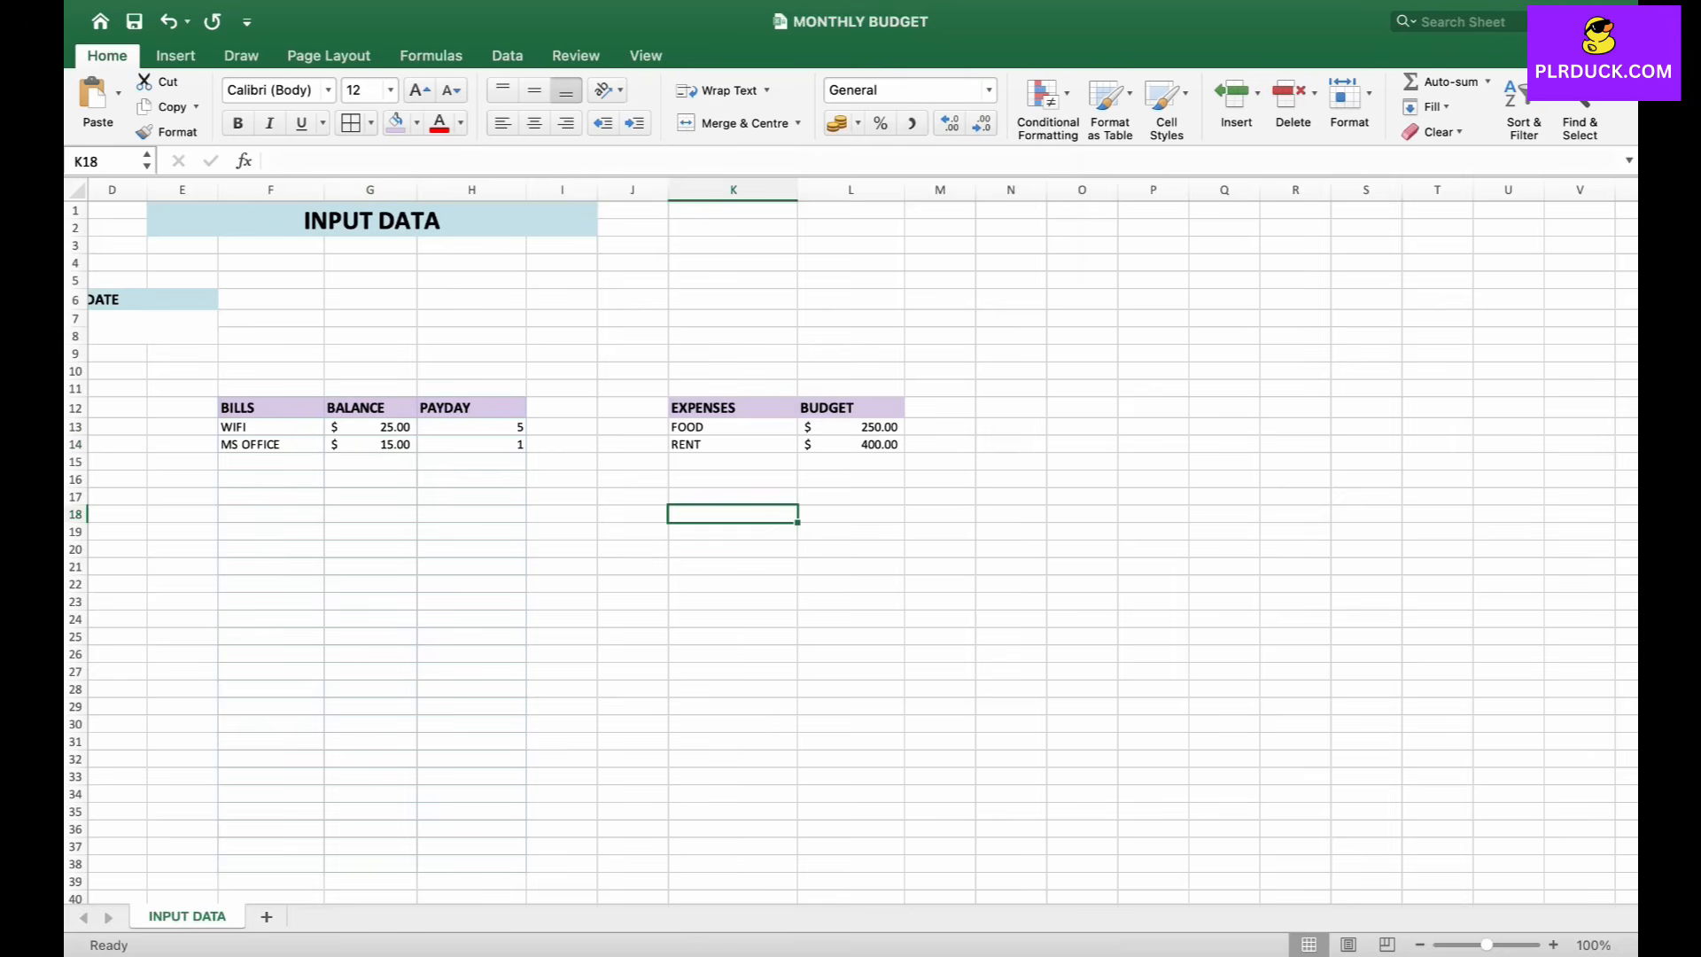
- Apply light blue borders to the expenses table, covering K12:L38
left_click_drag(733, 407, 851, 869)
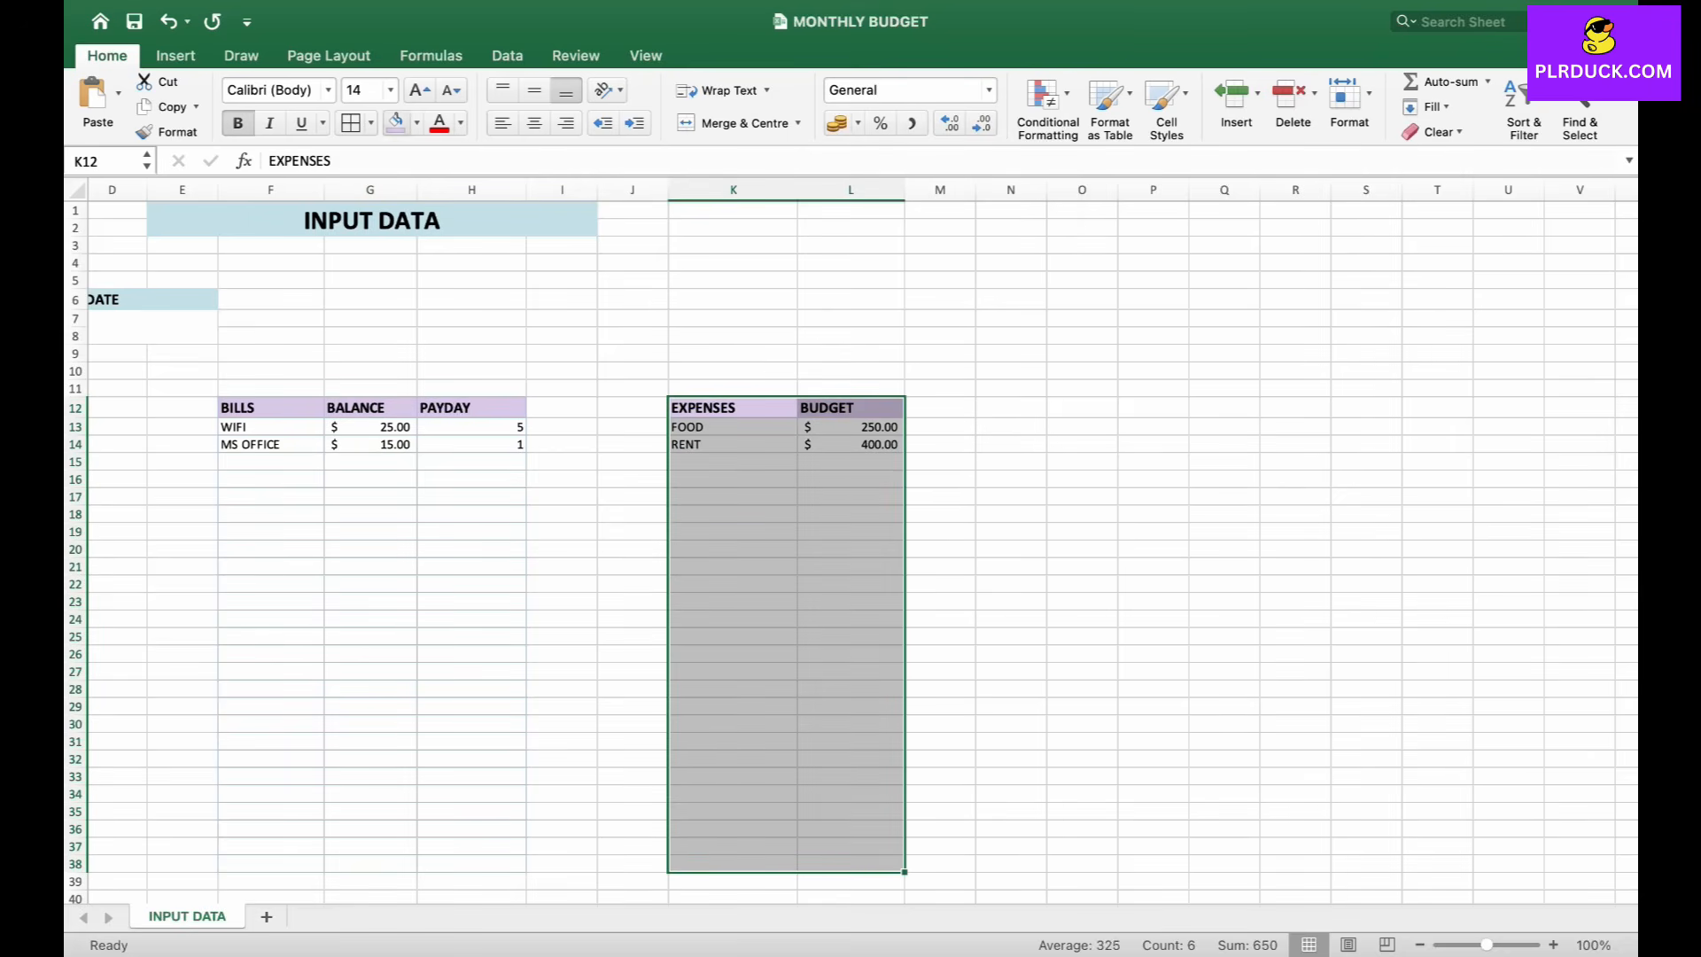
left_click(351, 123)
left_click(1011, 550)
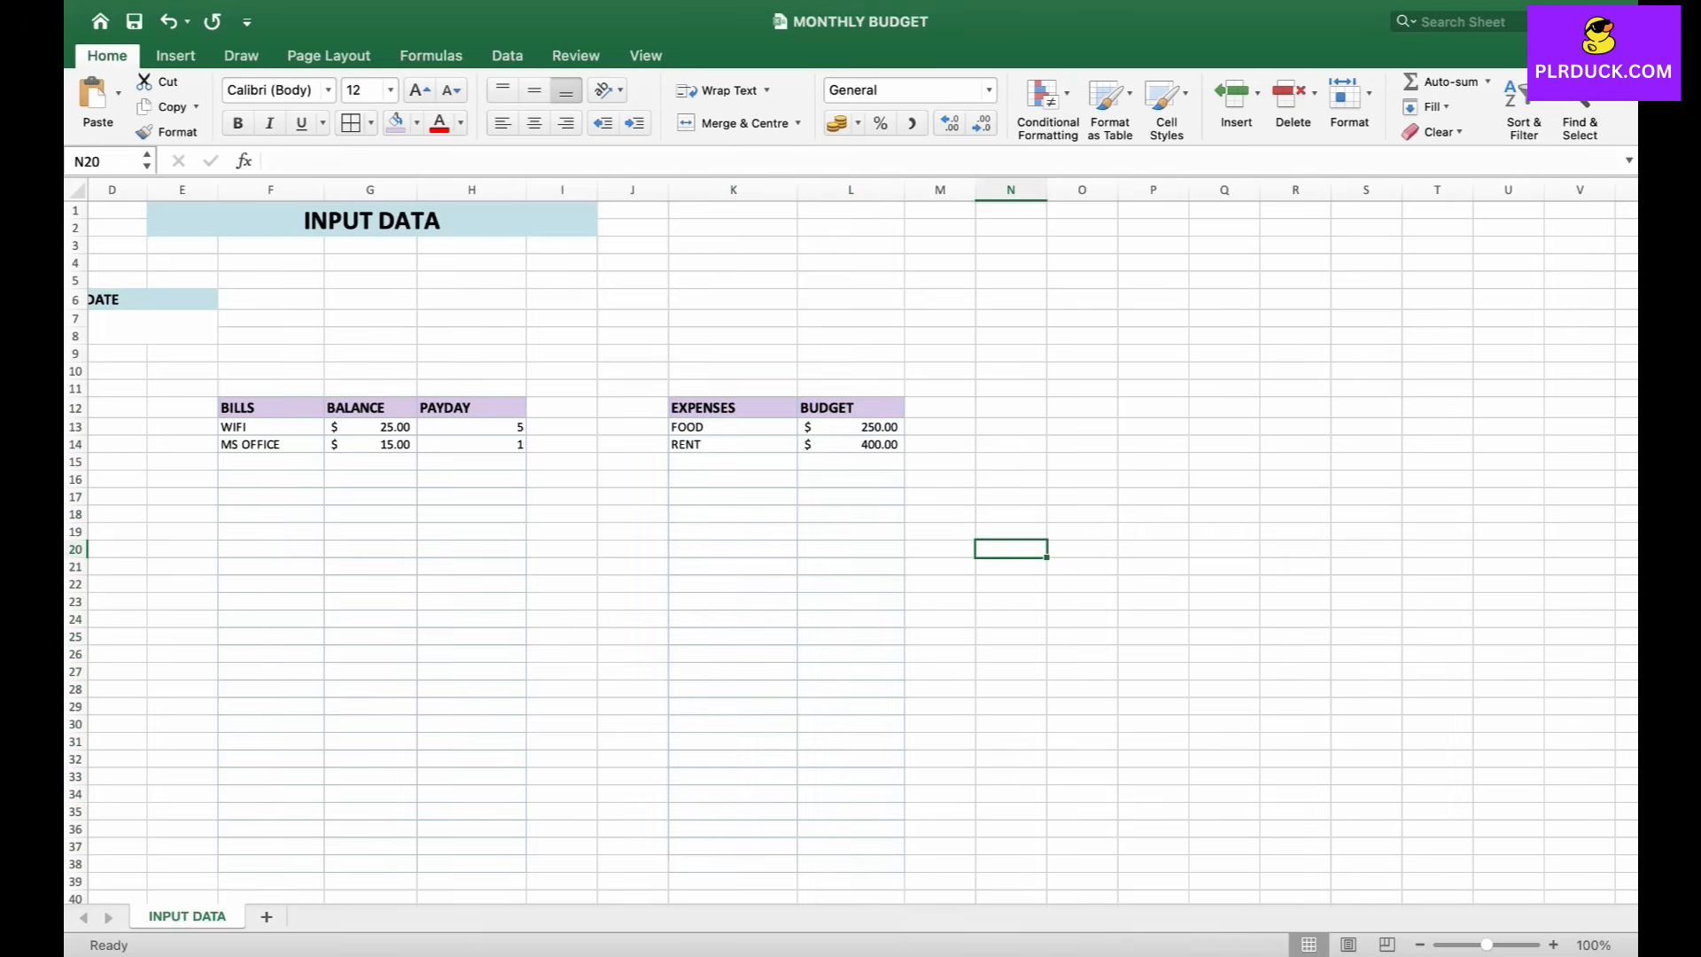
- Enter the debt table headers DEBT, BUDGET and PAYDAY in O12:Q12
scroll(850, 550, "right", 2)
left_click(913, 408)
type("DEBT")
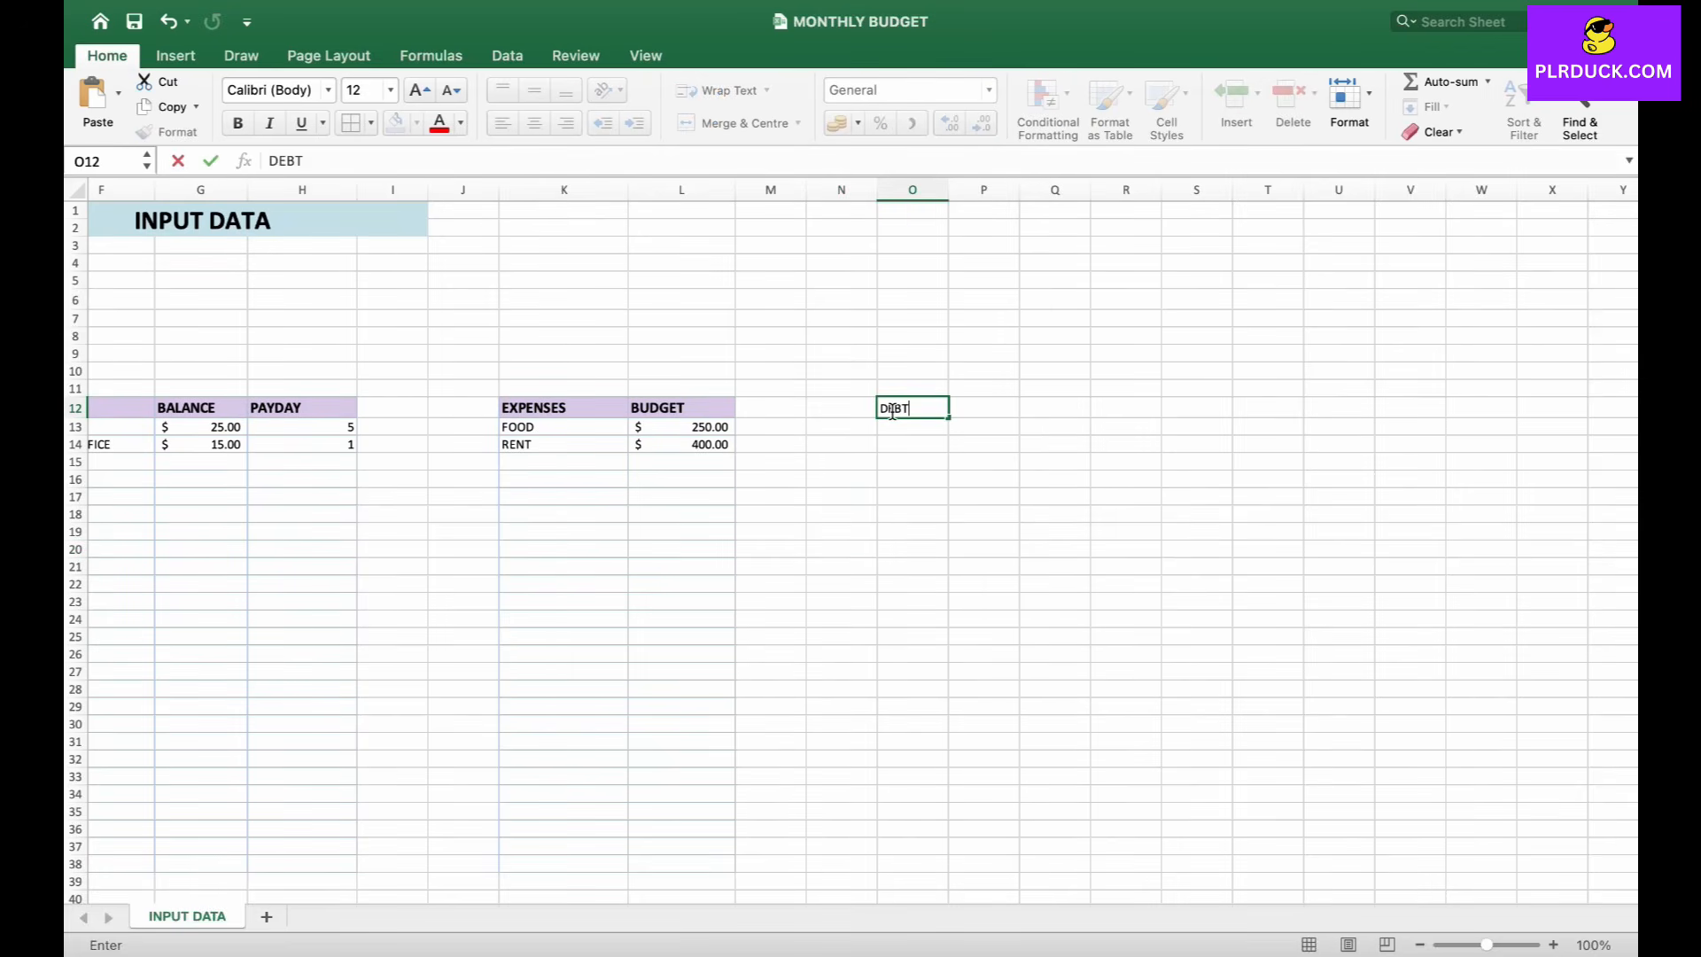
key("Tab")
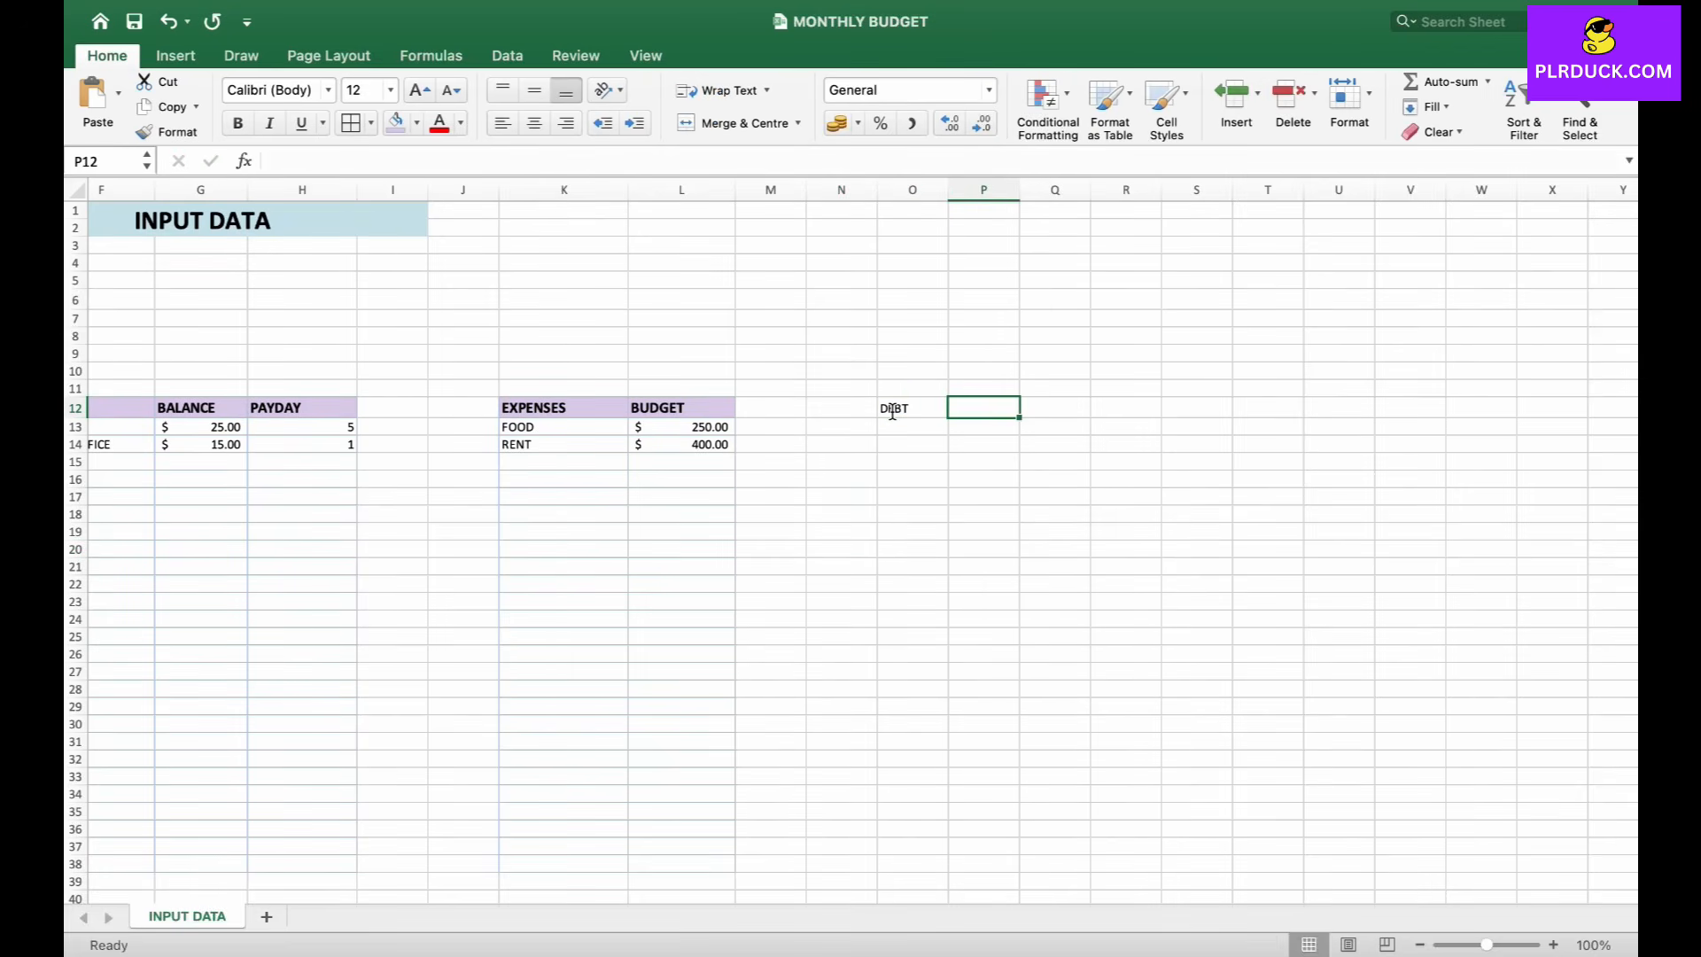
type("BUDGET")
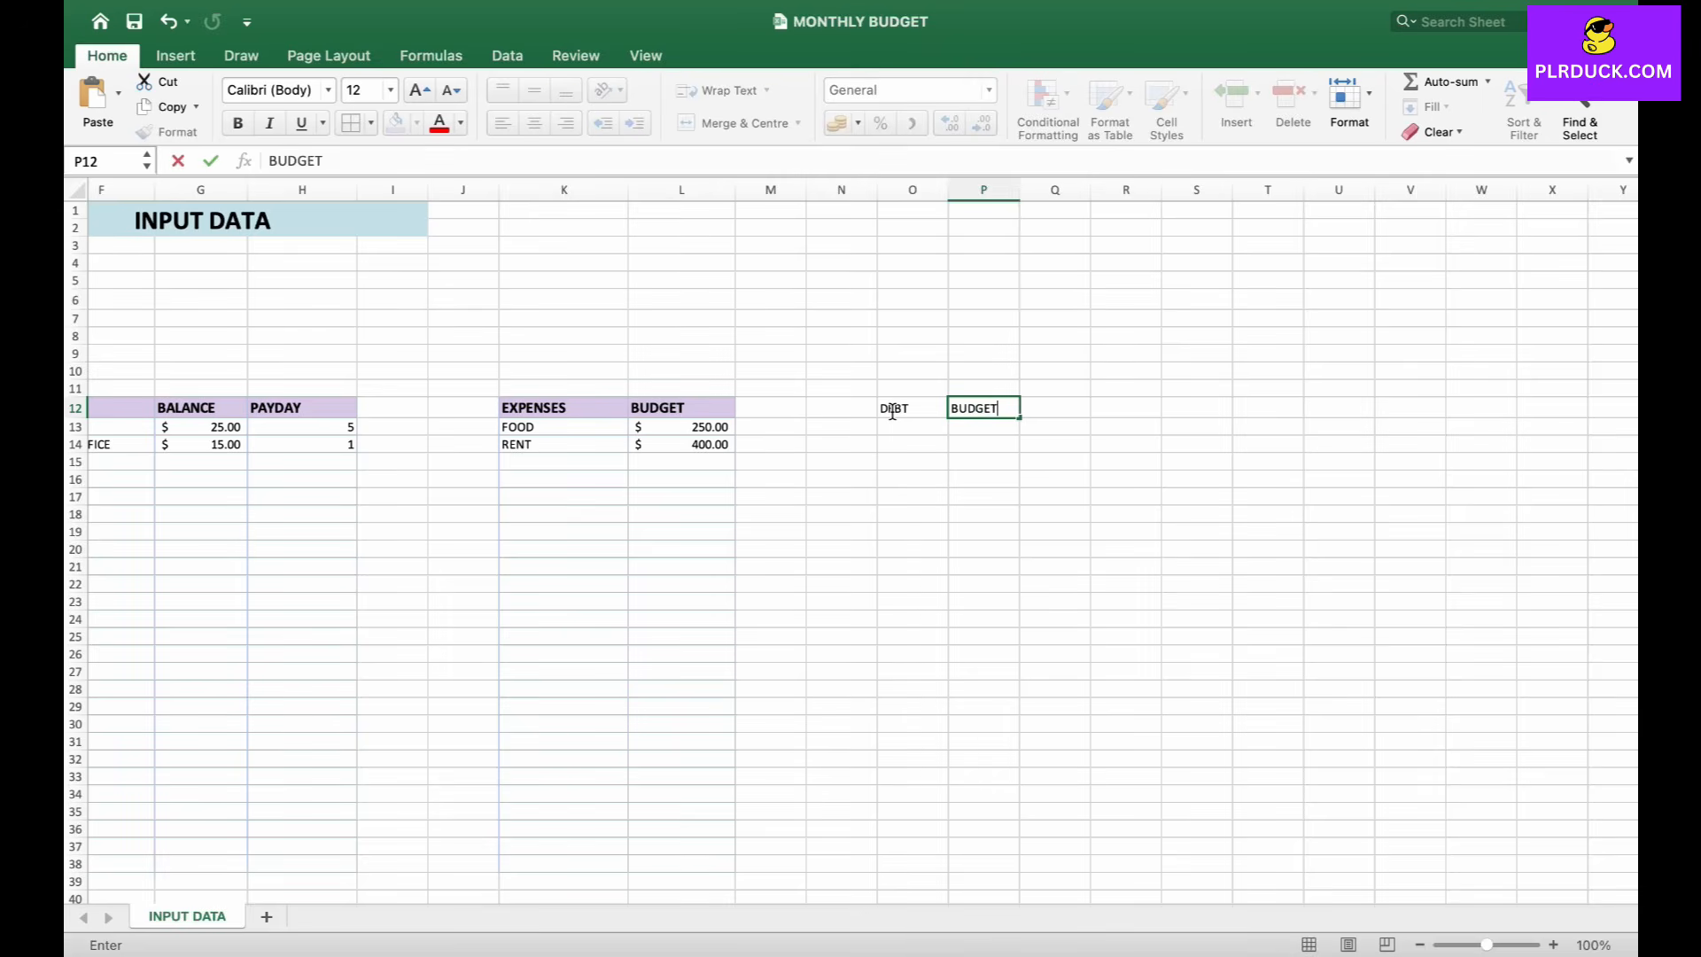
key("Tab")
type("PAYDAY")
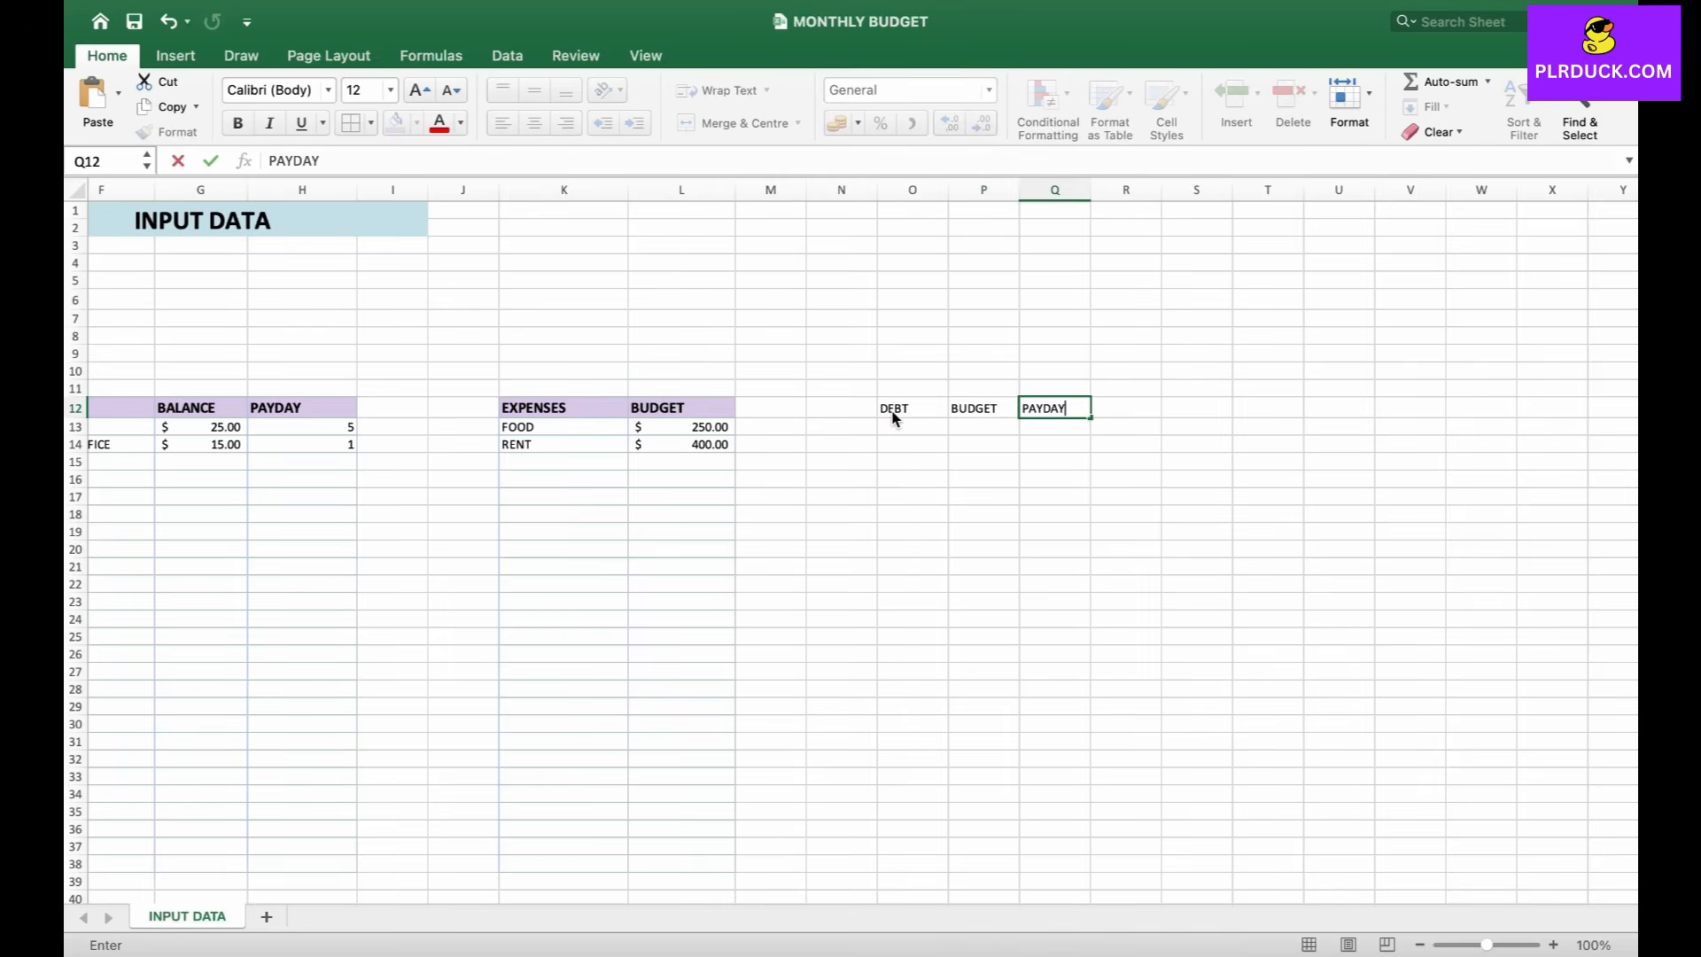
key("Return")
left_click(1127, 584)
left_click(982, 462)
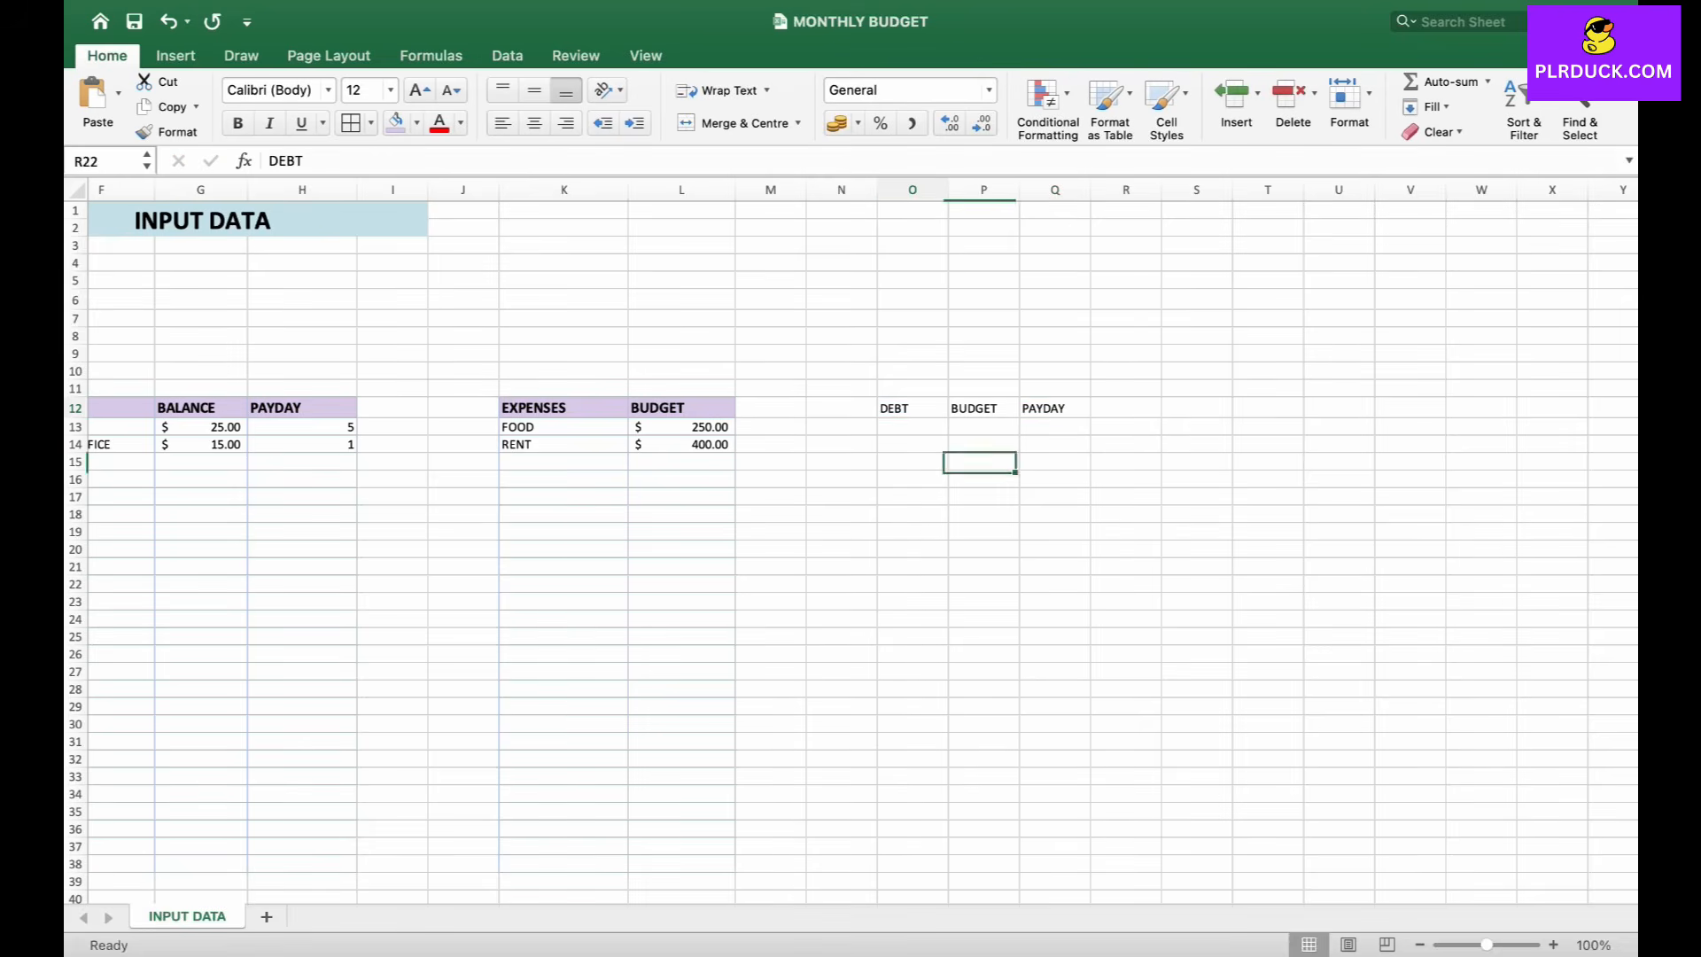
- Format the headers in O12:Q12 as bold 14-point text with light purple fill, and widen columns O and P
left_click_drag(895, 407, 1054, 408)
left_click(237, 122)
left_click(420, 89)
left_click(396, 122)
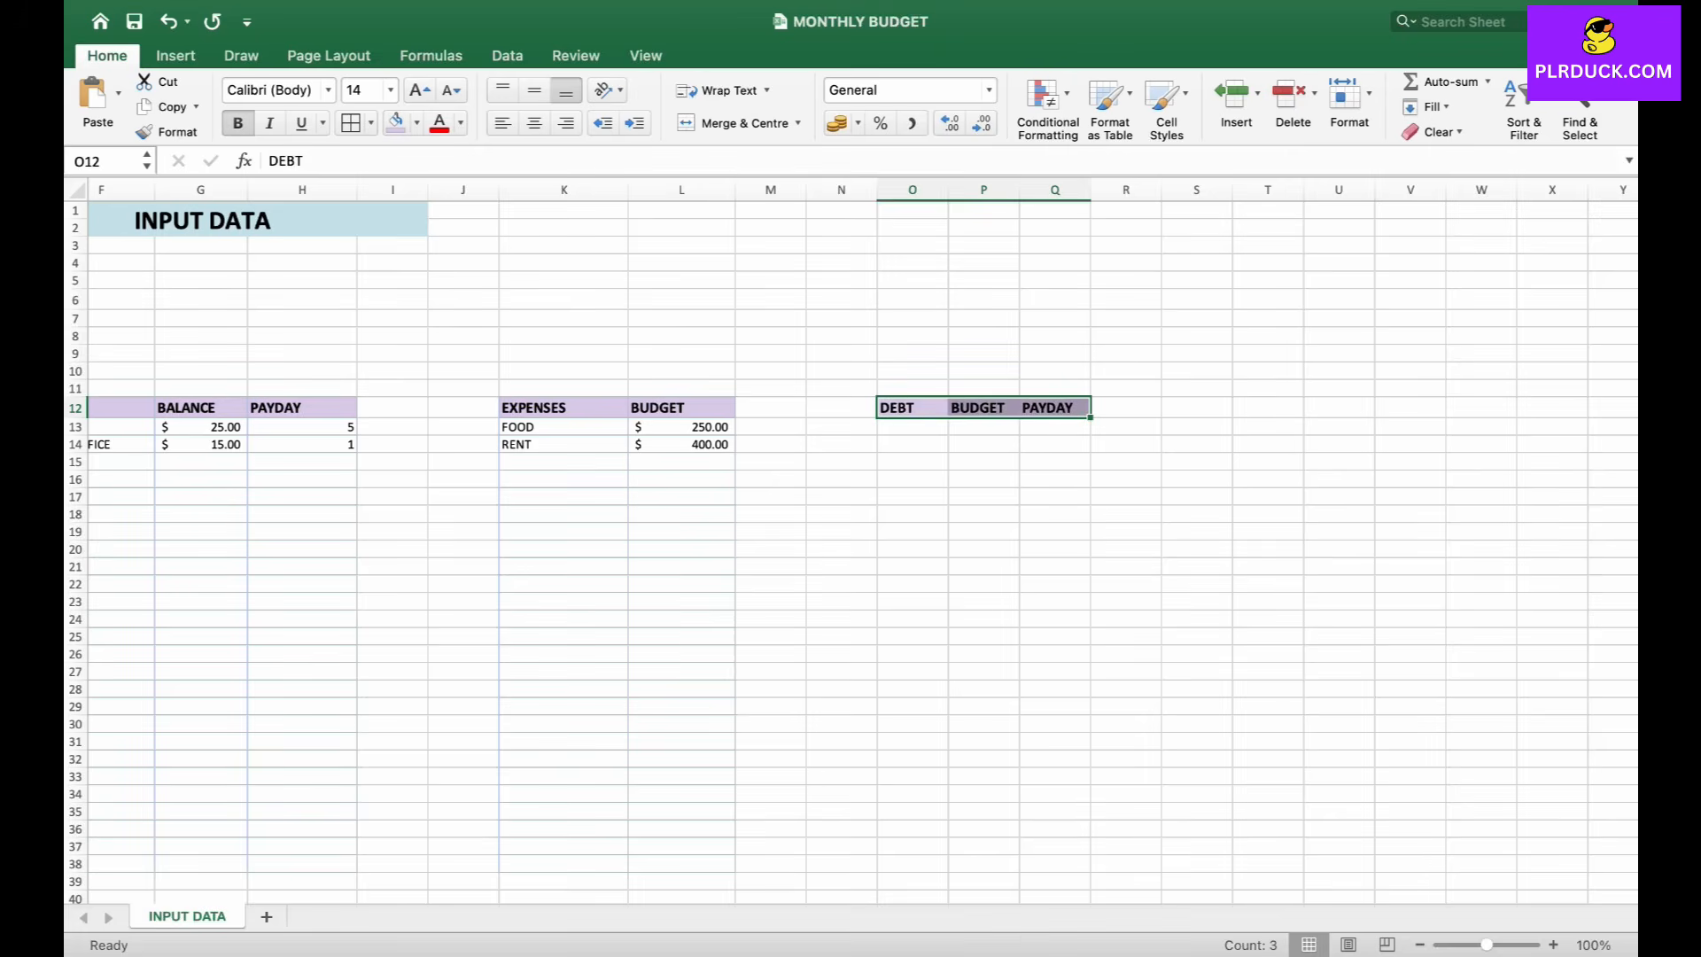
left_click(1126, 371)
left_click(912, 189)
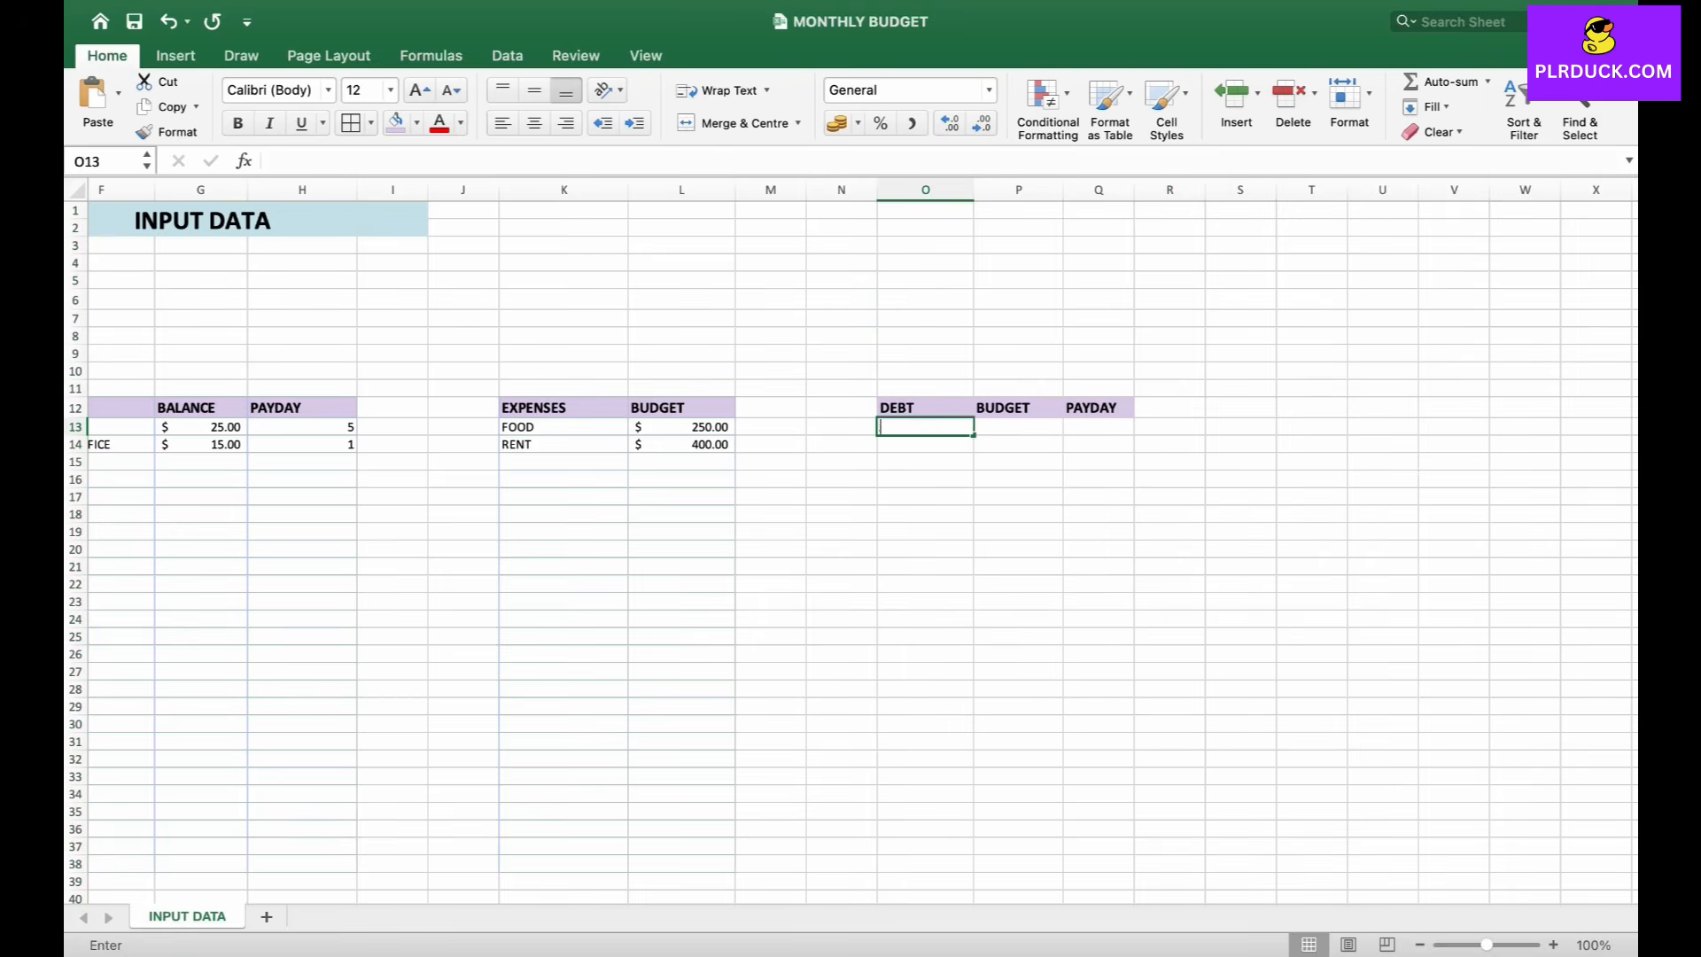
- Enter the first debt in row 13: CREDIT CARD with budget 150 and payday 1
type("CRED")
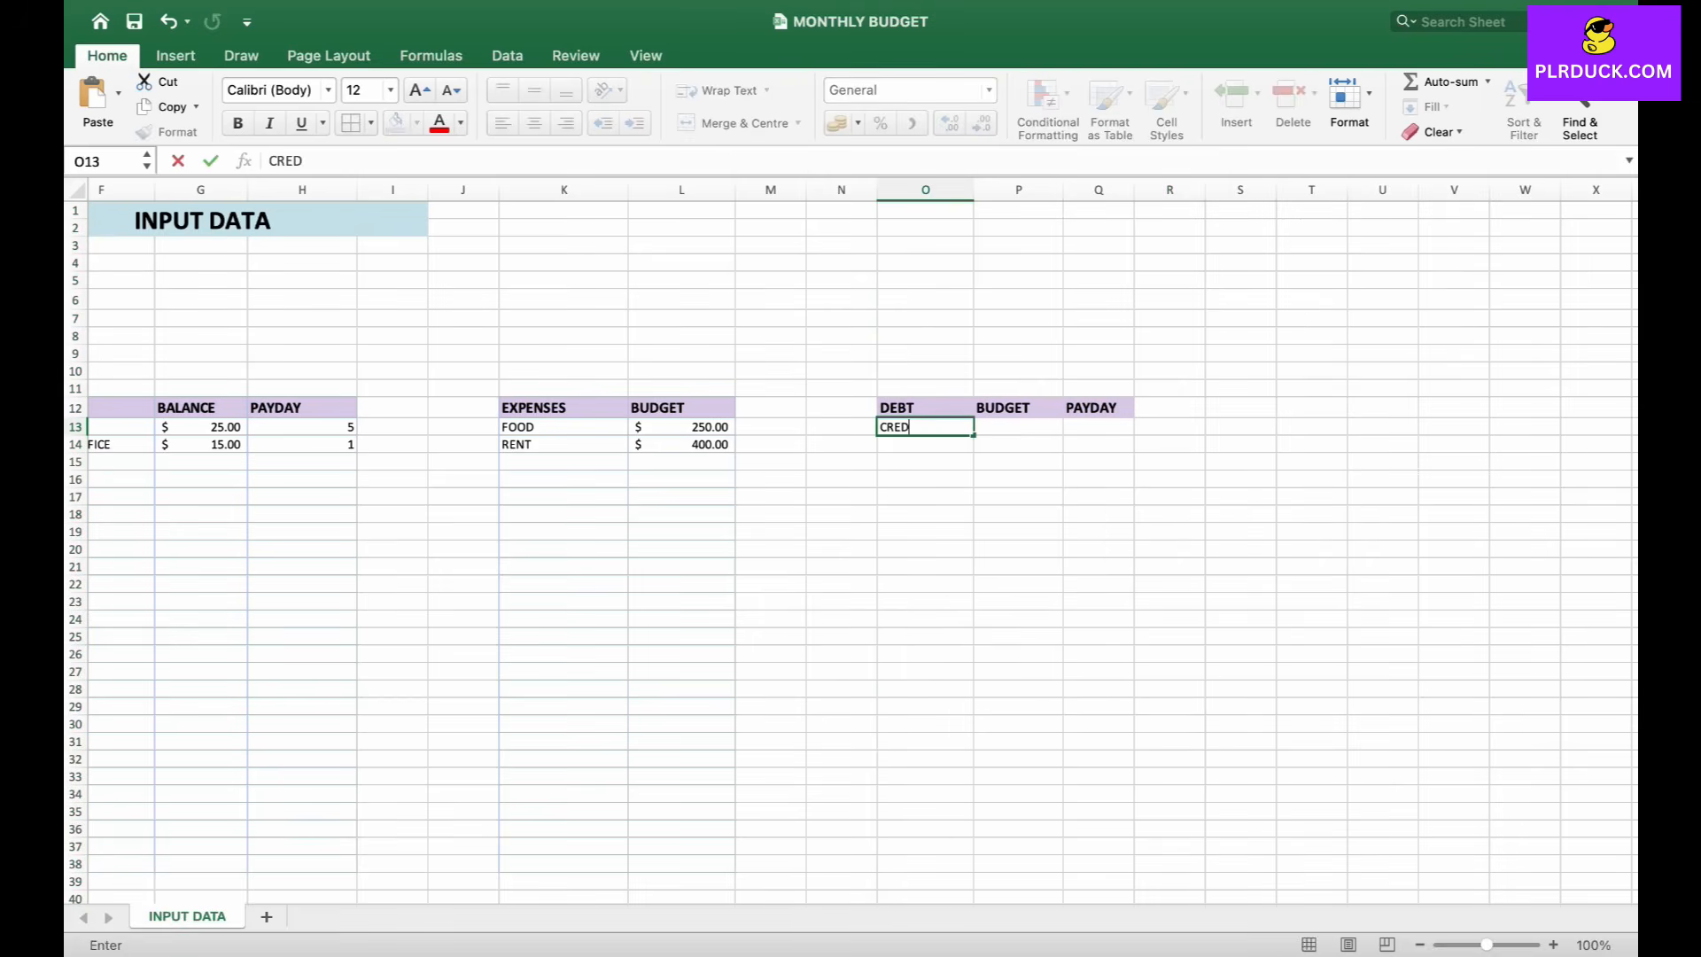
type("IT CARD")
key("Tab")
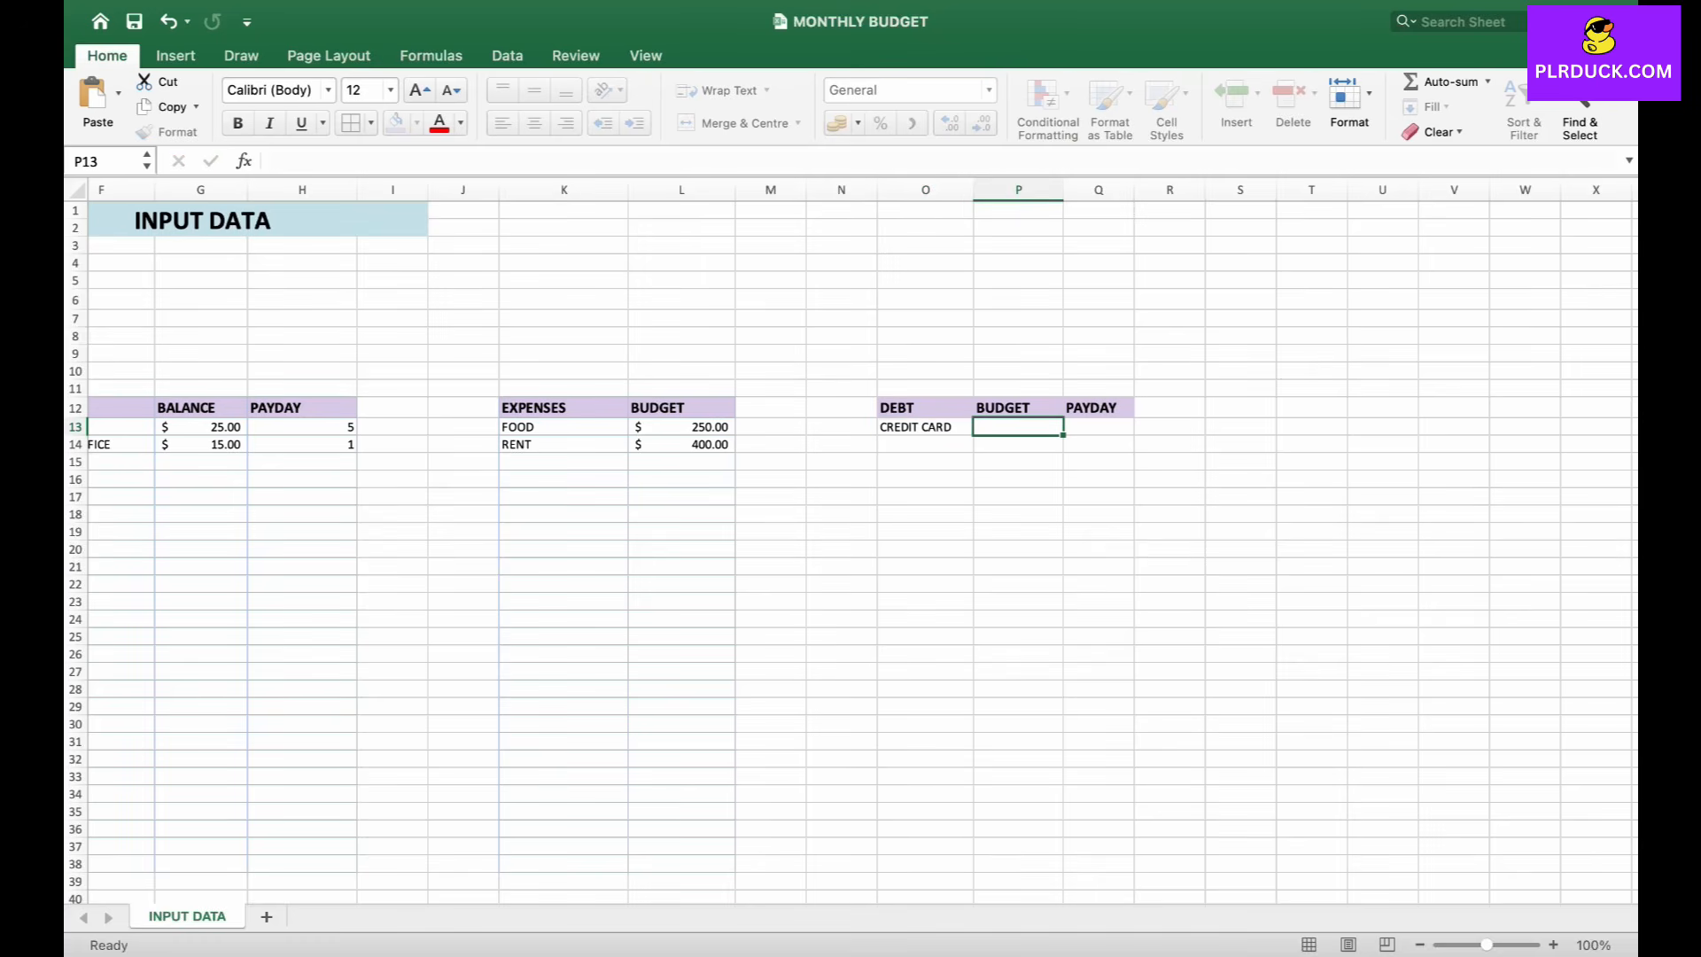
type("150")
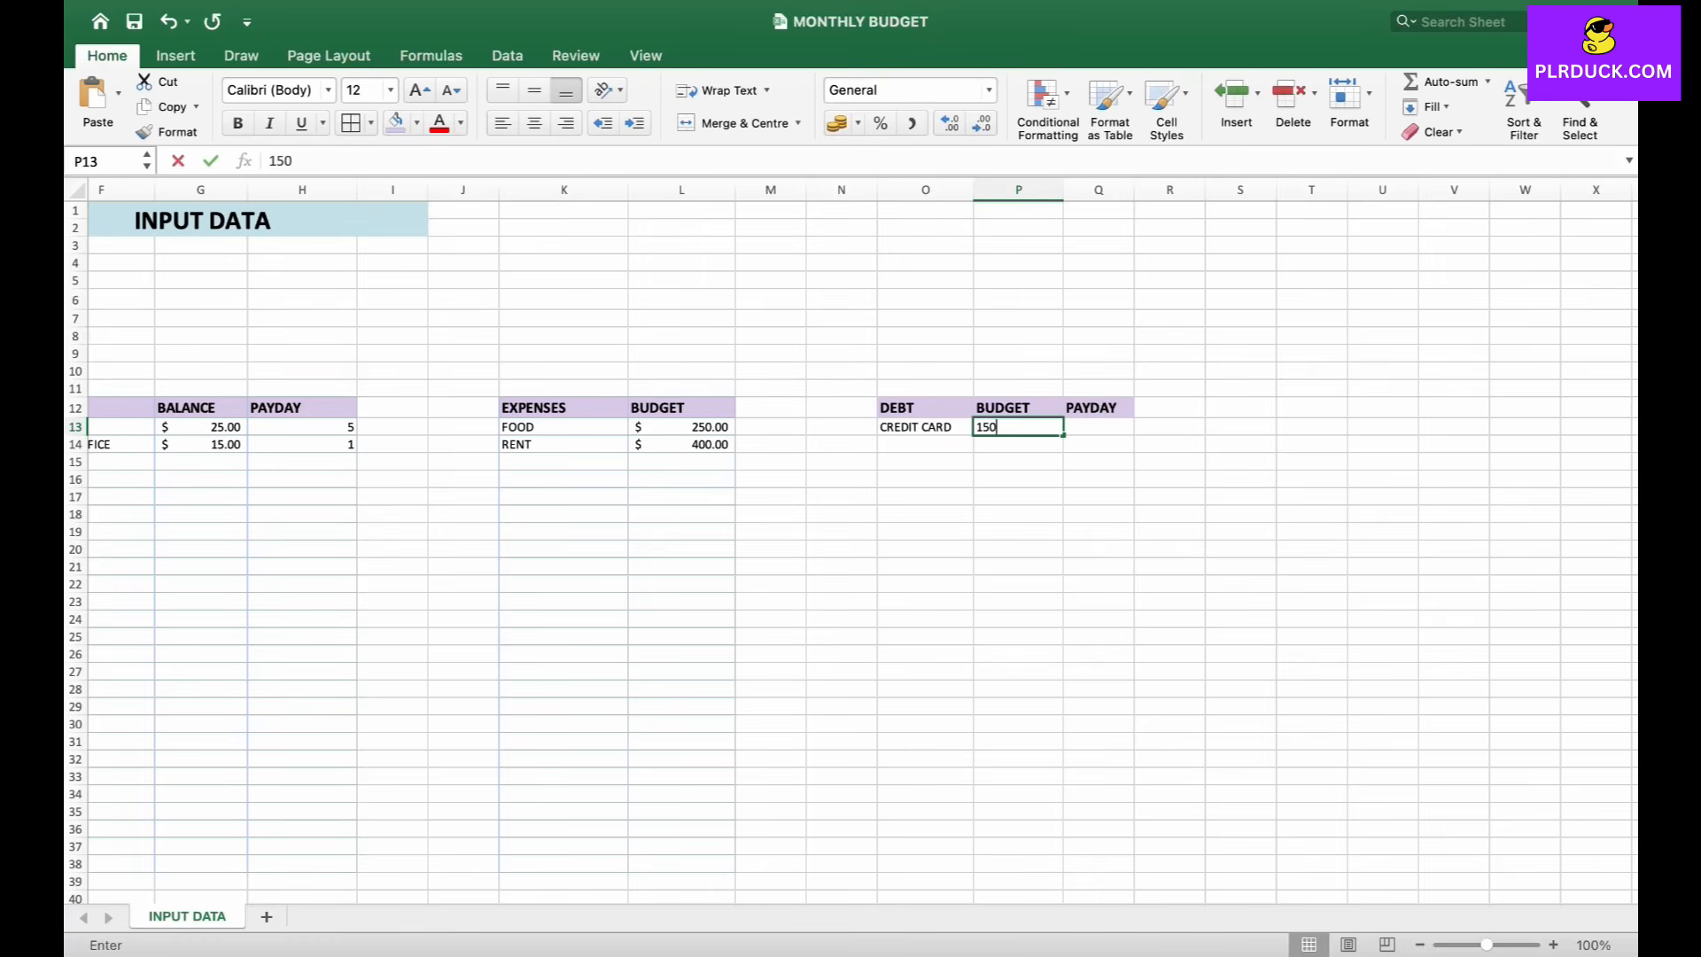
key("Tab")
type("1")
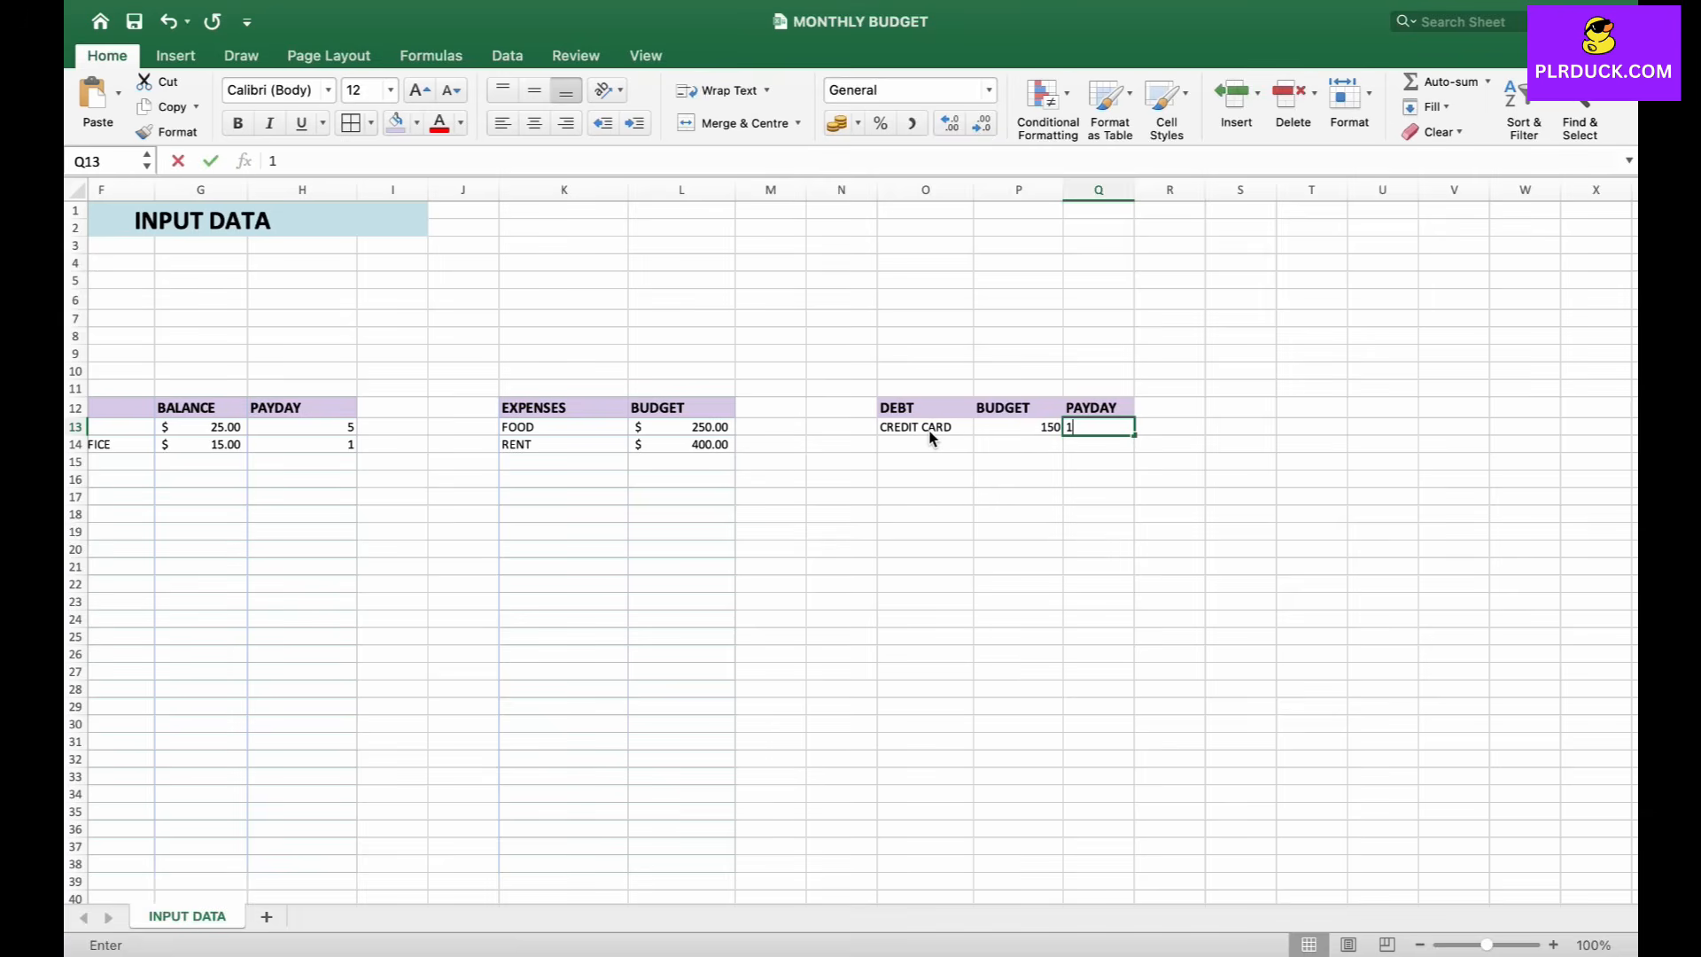
key("Return")
key("Return")
- Apply the US dollar accounting format to the credit card budget in P13
left_click(1018, 427)
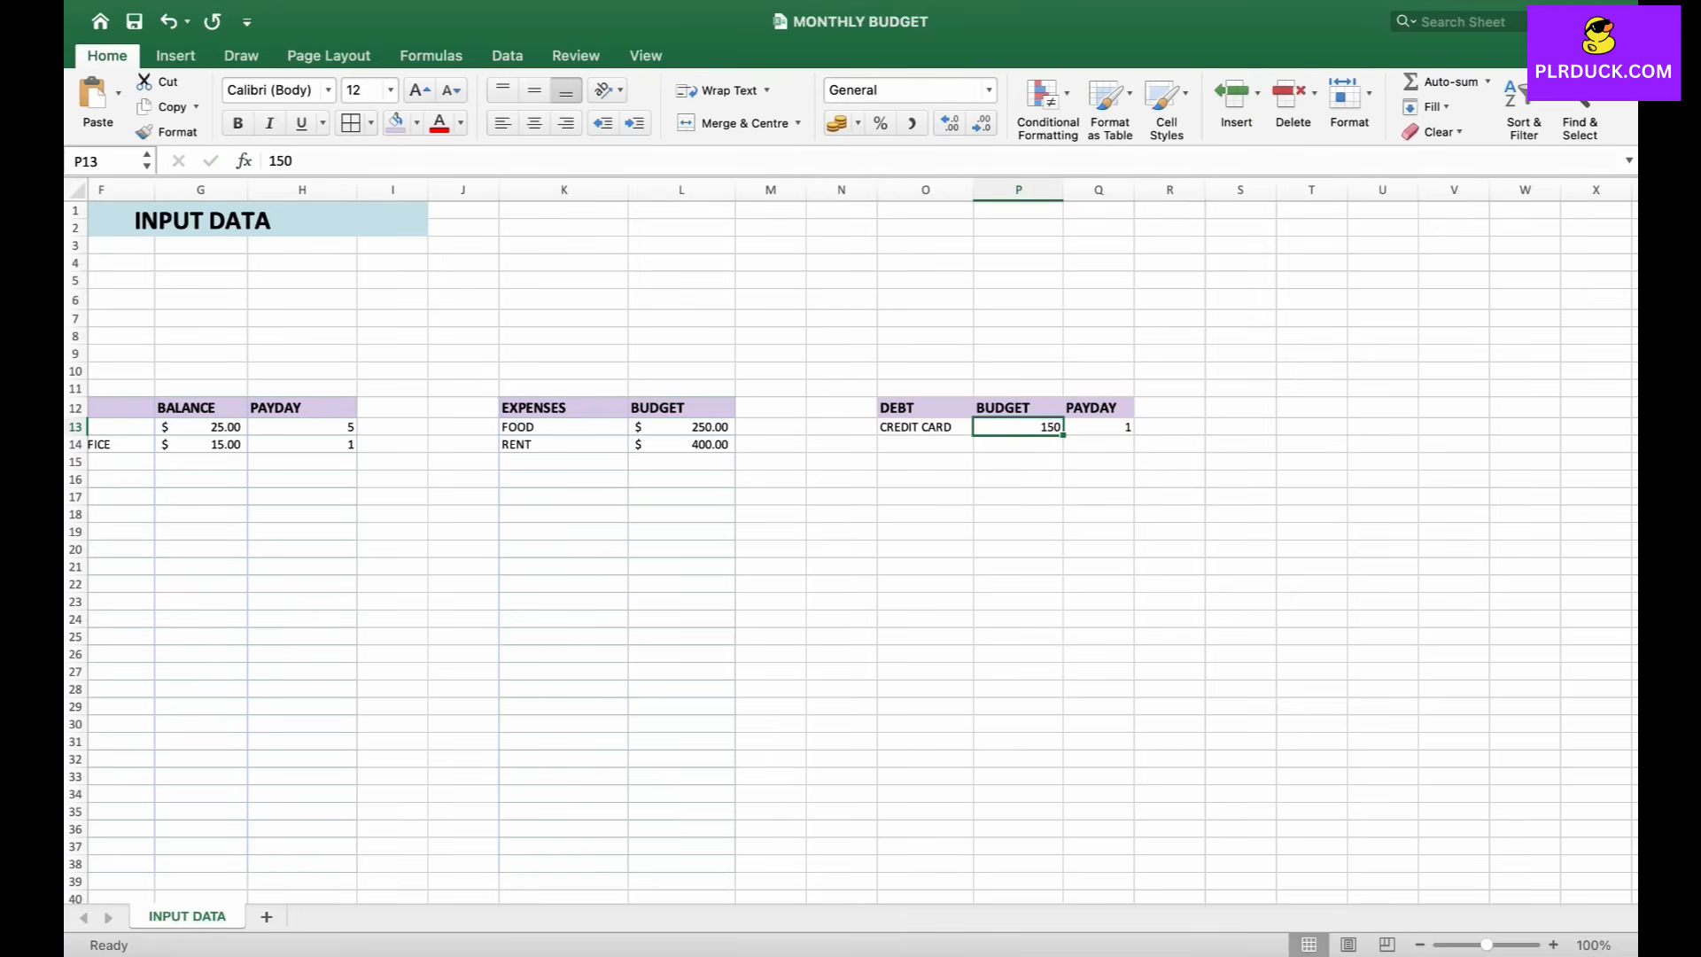
left_click(857, 123)
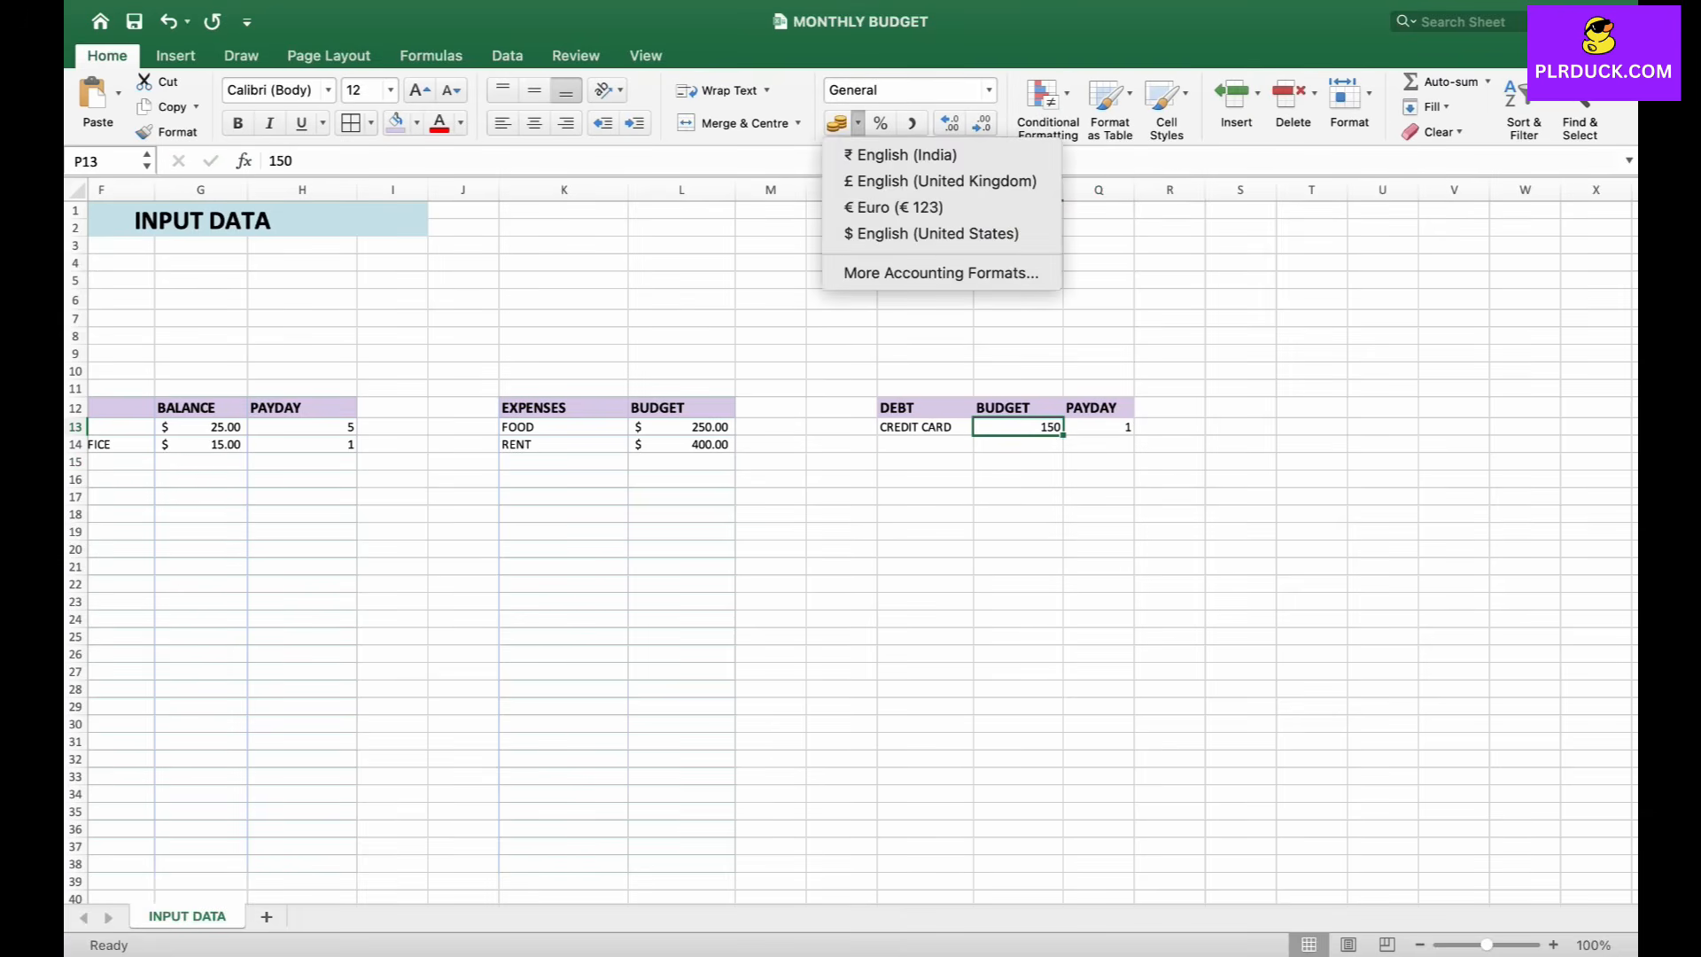
left_click(886, 232)
left_click(771, 549)
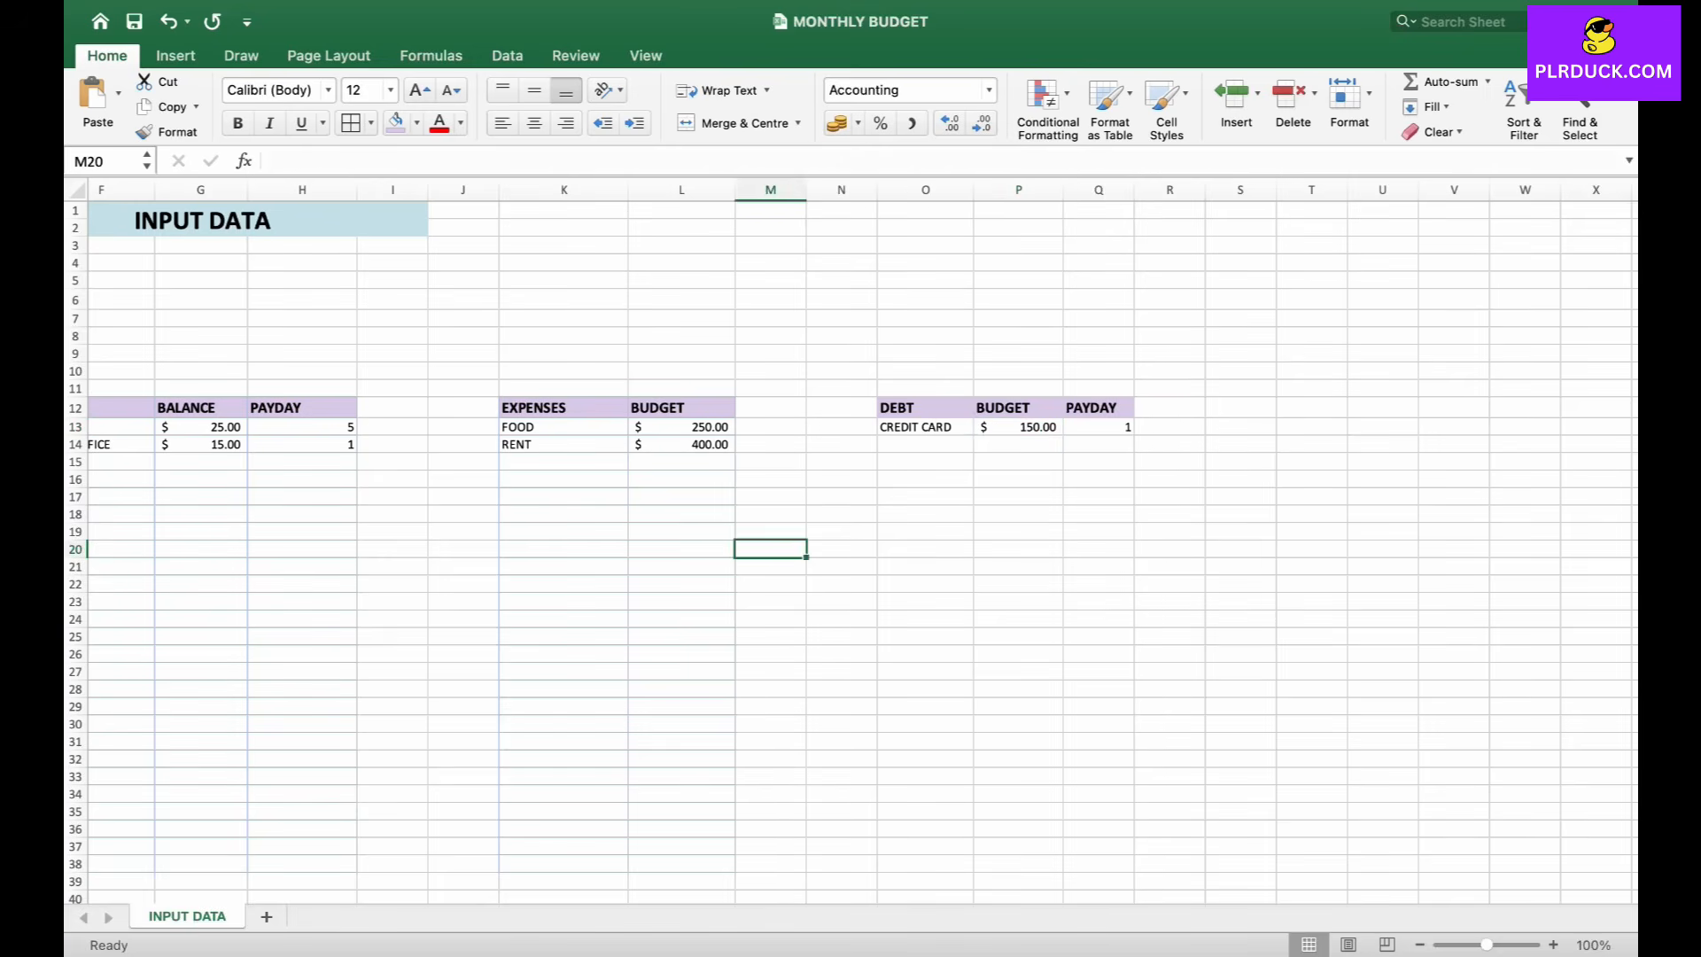
scroll(770, 549, "left", 6)
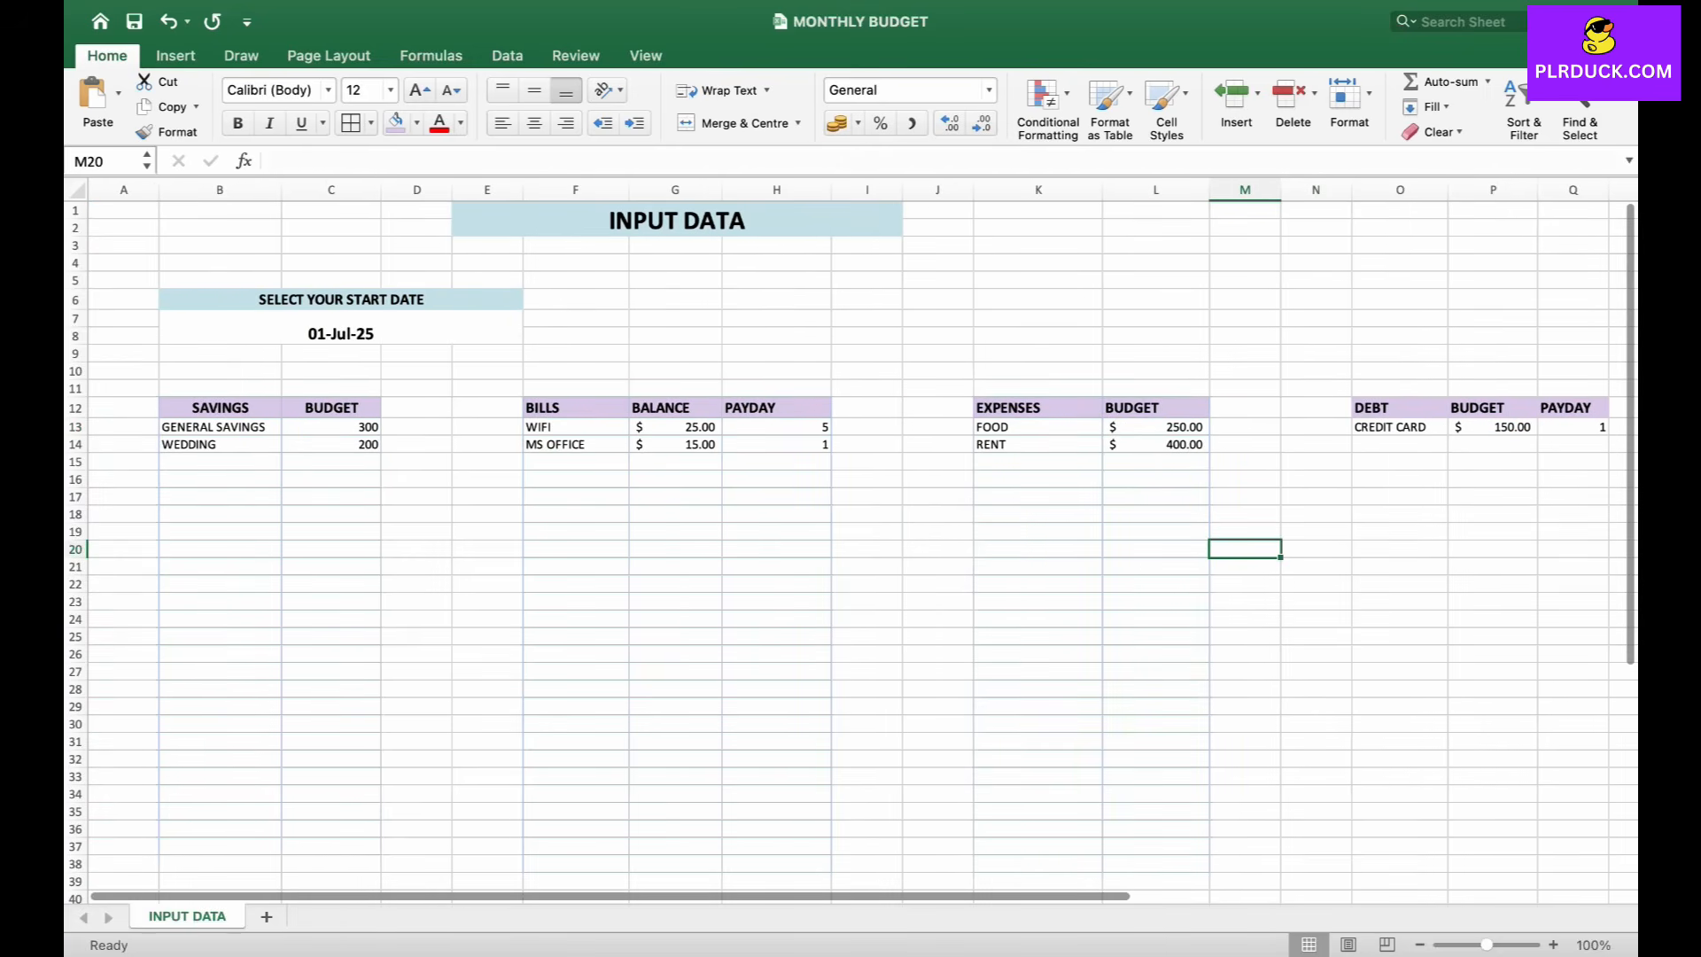
- Add borders to the debt table in columns O to Q, from the header in row 12 down to about row 39
scroll(862, 540, "right", 4)
left_click_drag(1057, 407, 1231, 880)
left_click(351, 123)
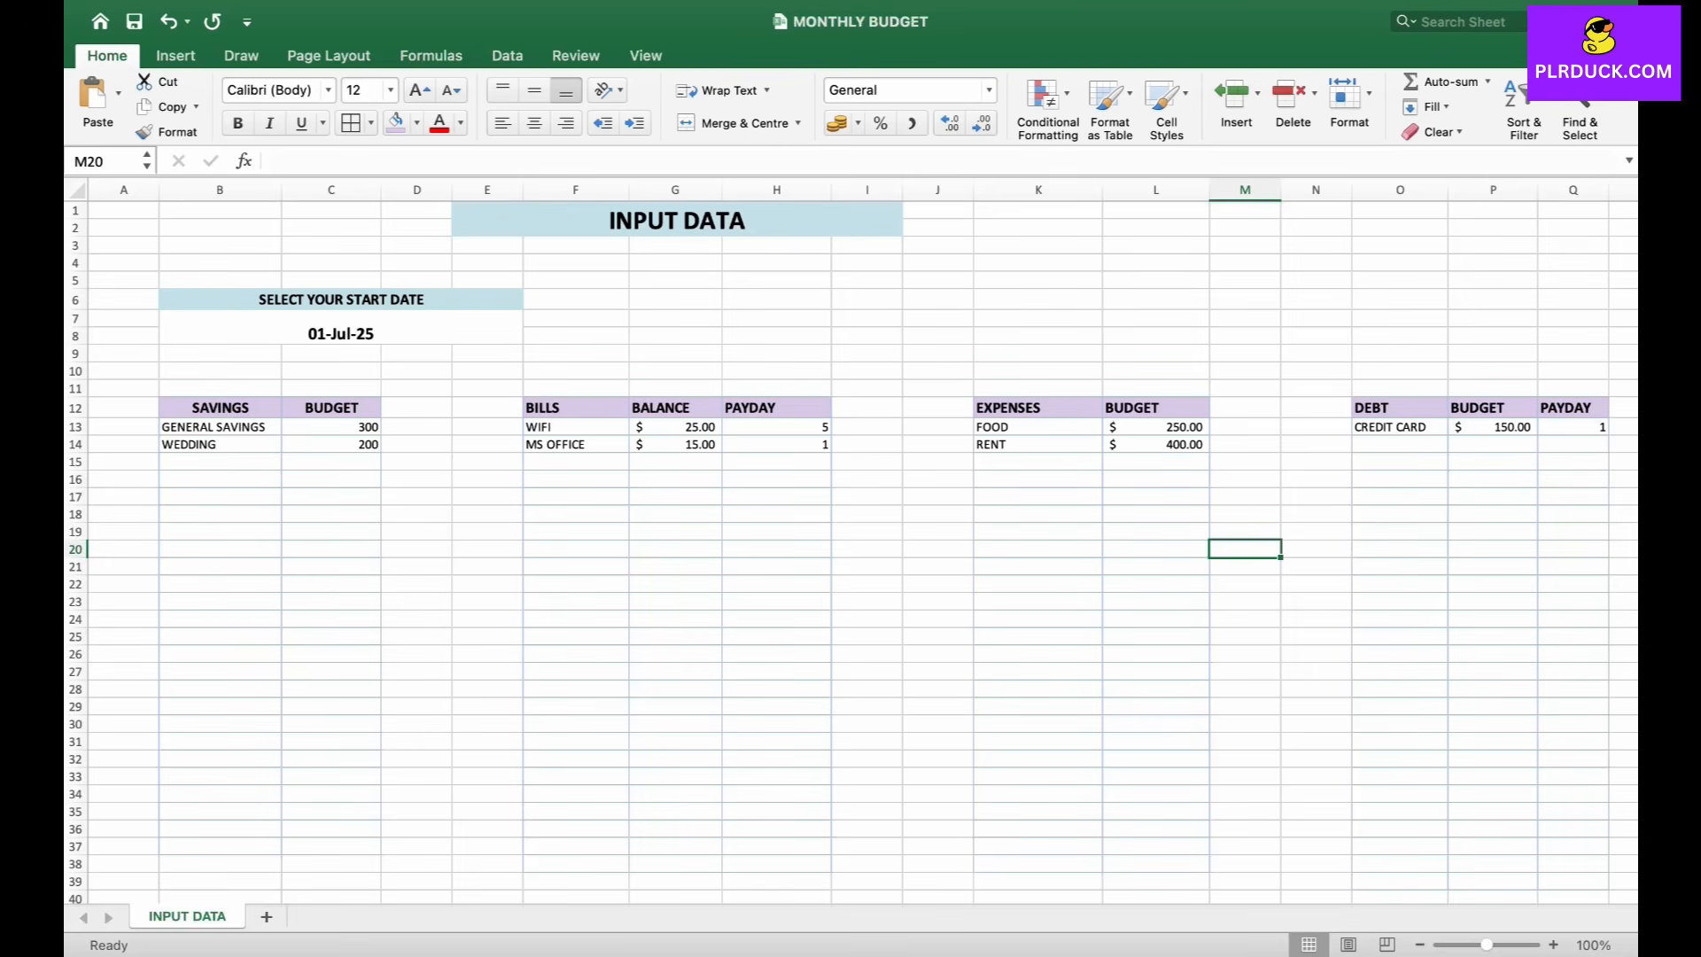
- Add a new worksheet and name it TRANSACTIONS
left_click(266, 917)
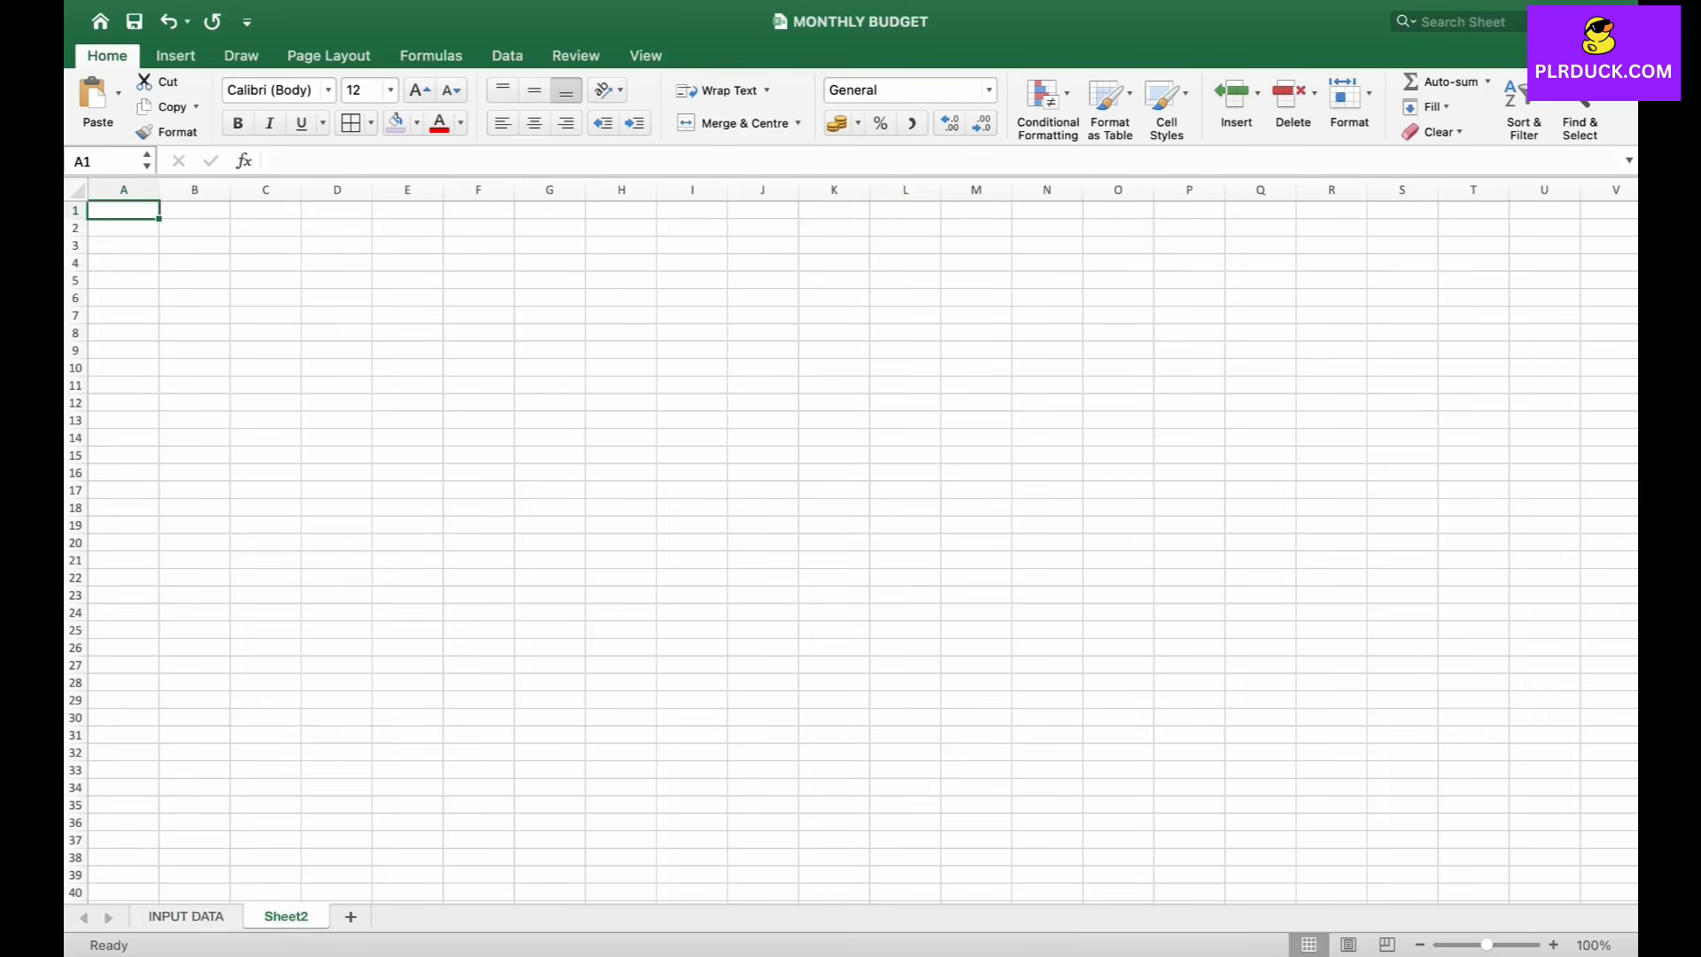
double_click(285, 917)
type("TRANS")
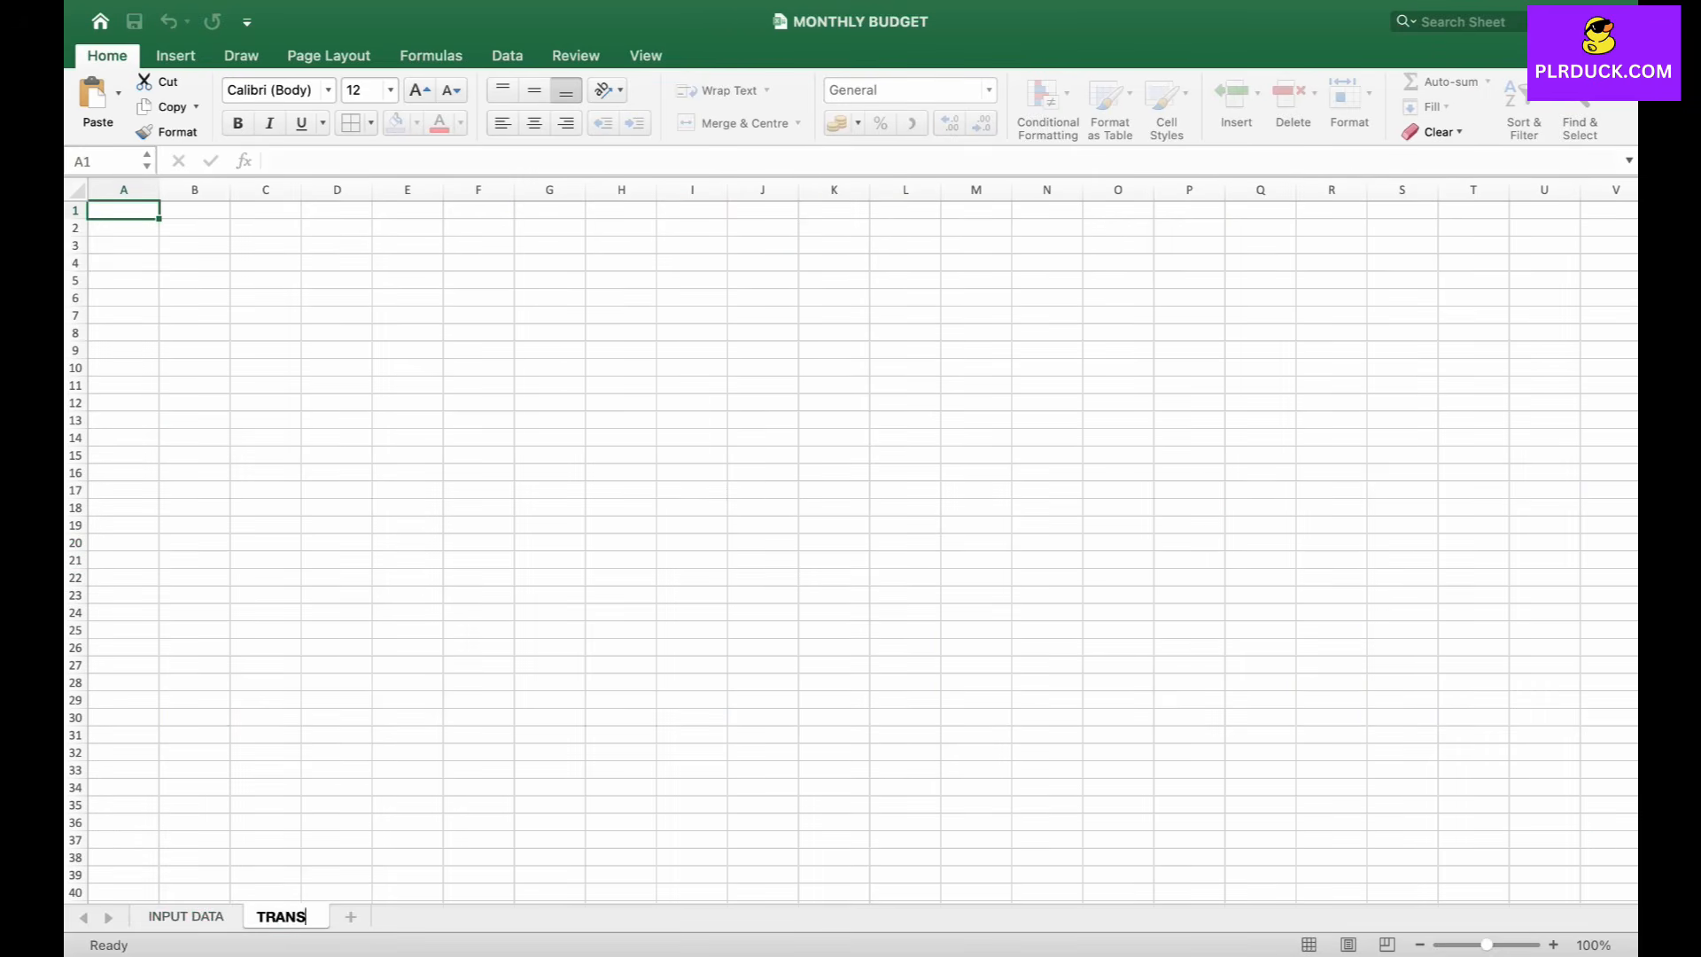
type("ACTIONS")
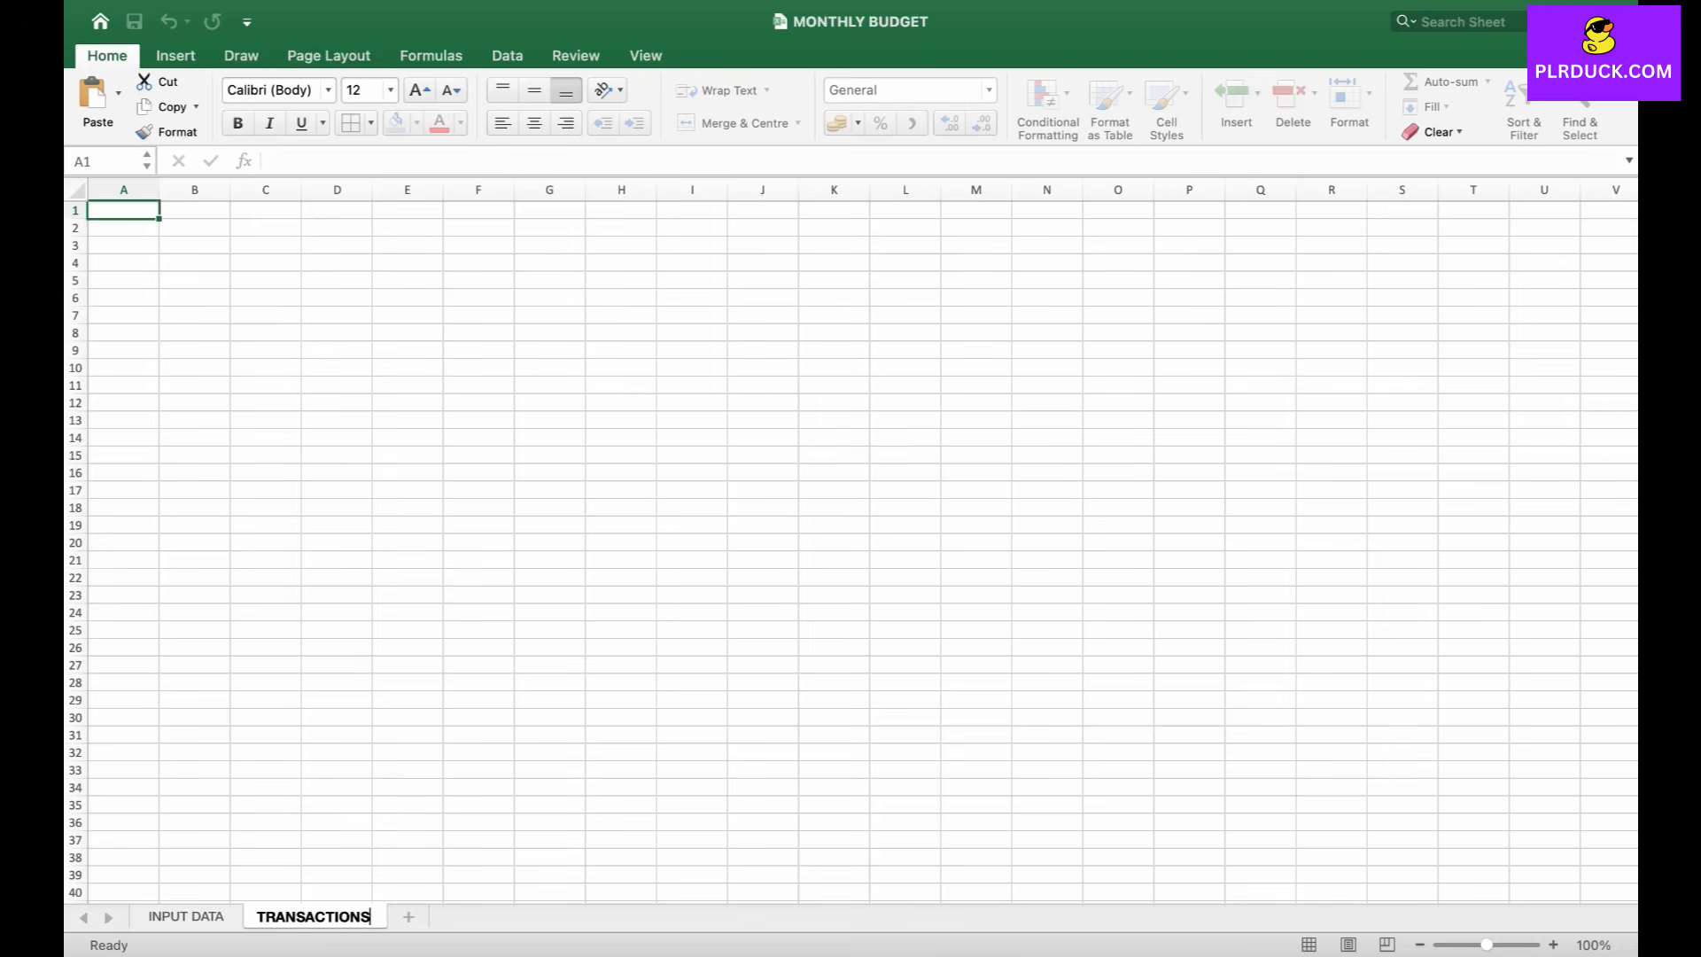
key("Return")
- Merge and centre E1:I3 and enter the title TRANSACTIONS in it
left_click_drag(408, 211, 692, 246)
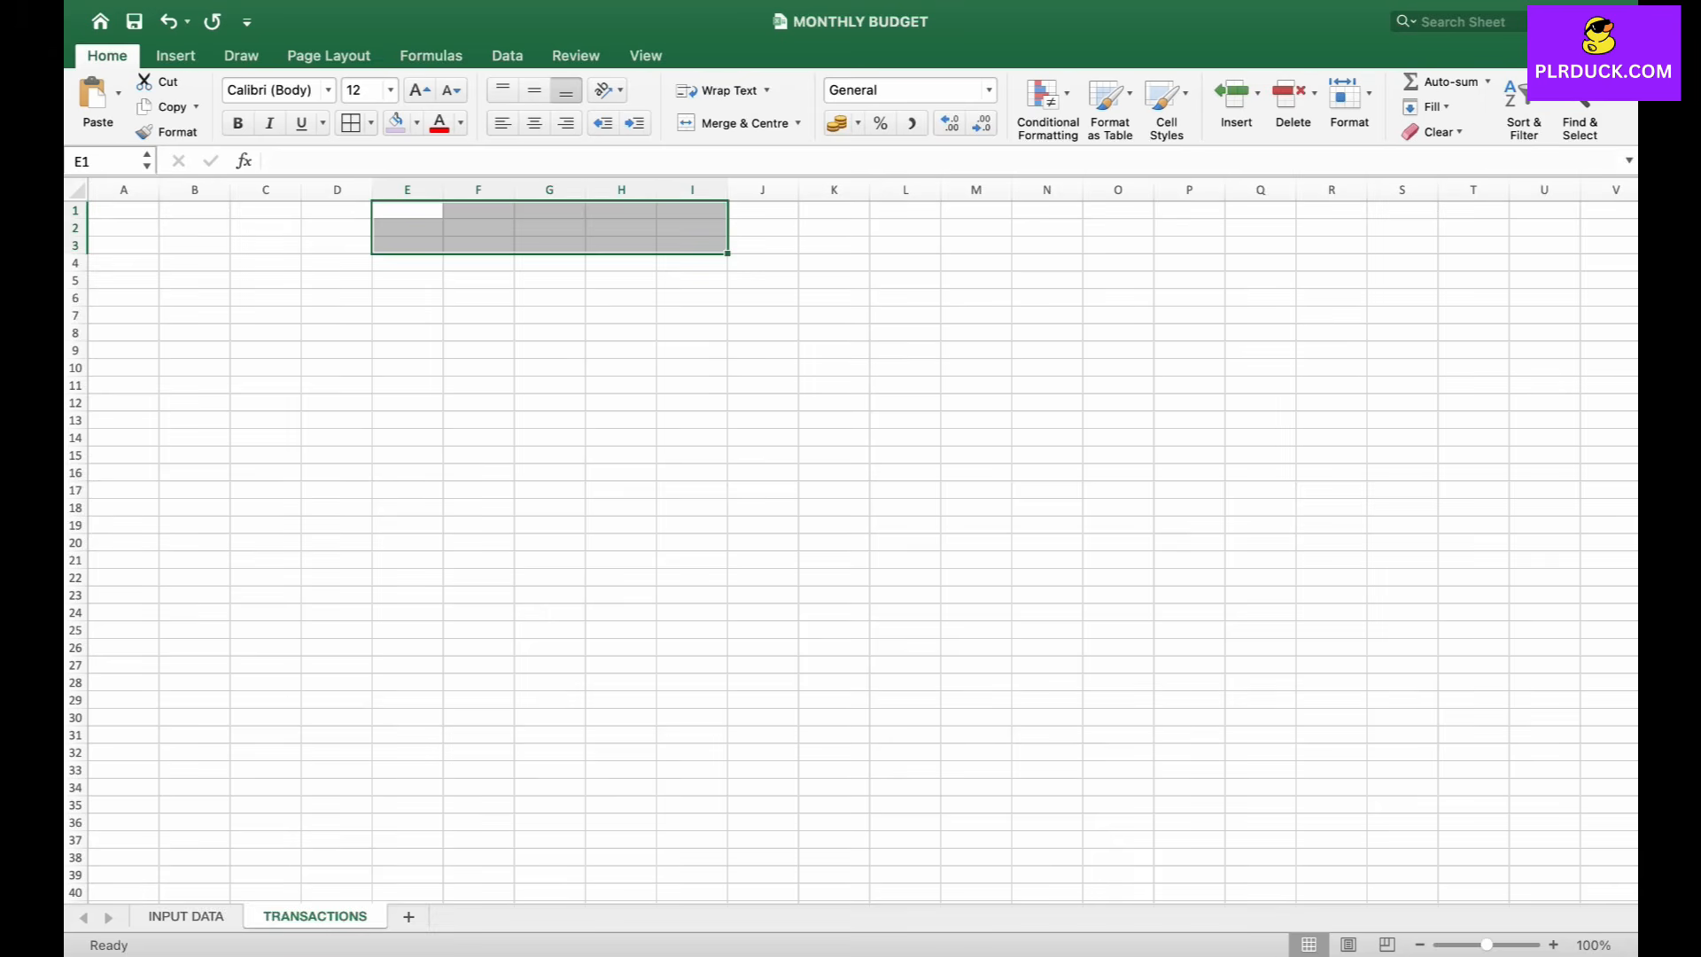
left_click(744, 123)
double_click(549, 228)
type("TRANSACTIONS")
left_click(621, 456)
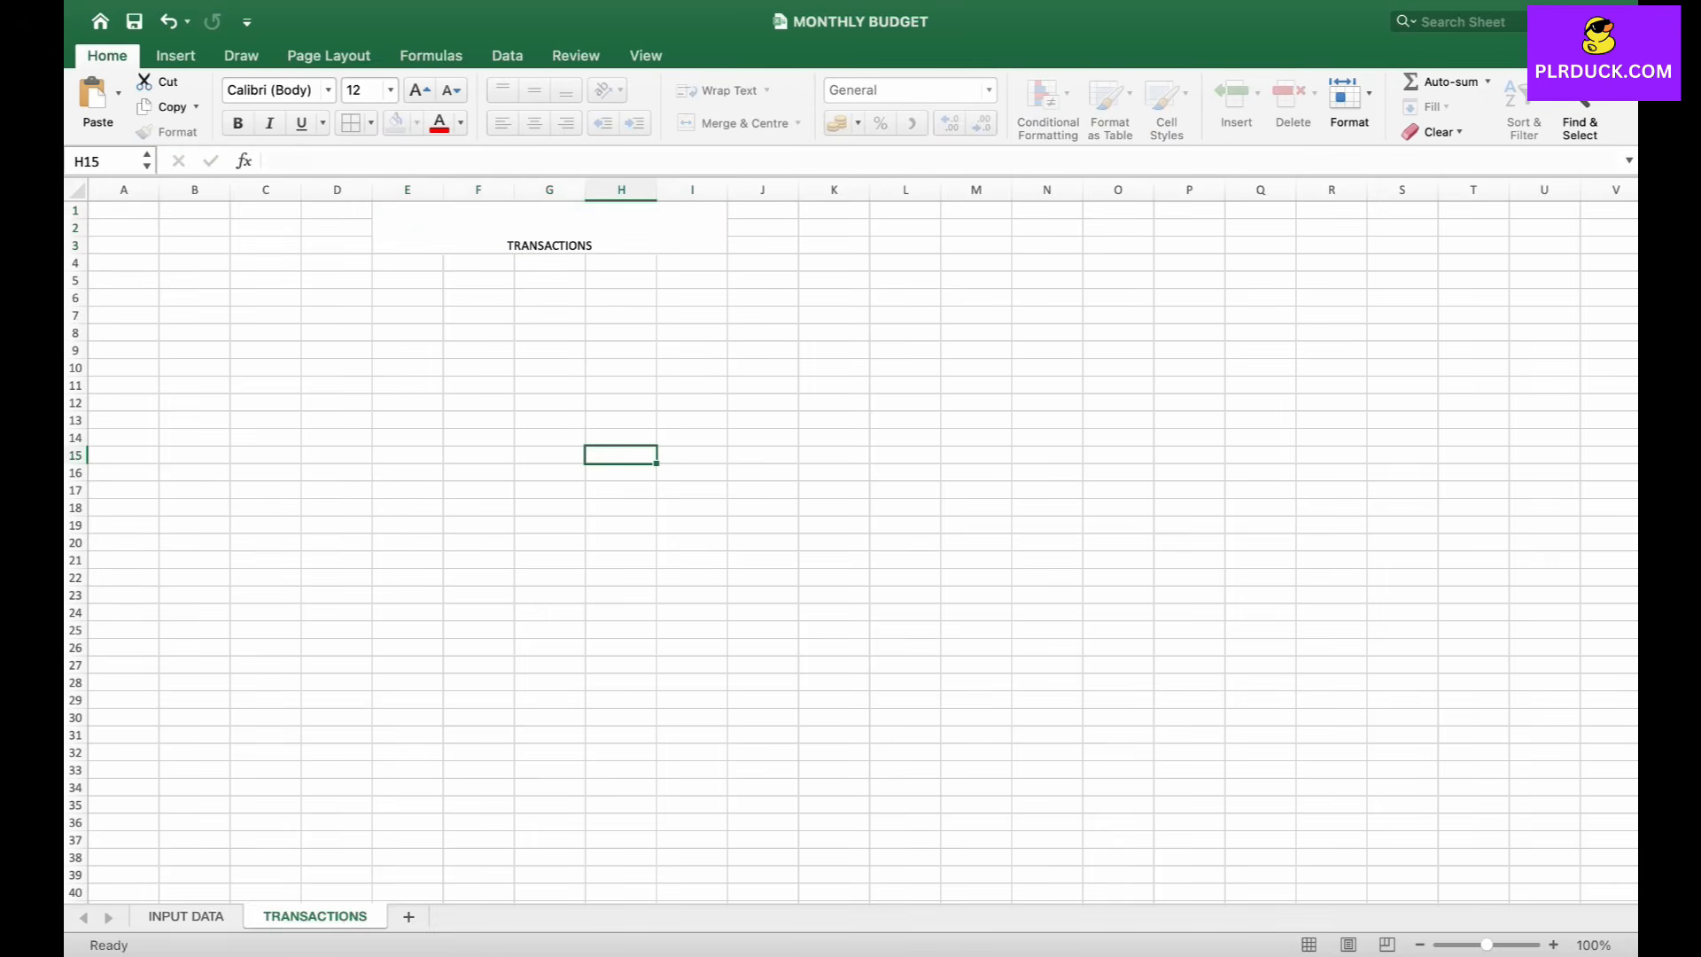
- Format the TRANSACTIONS title as bold 26-point text with a light pink fill
left_click(550, 228)
left_click(237, 123)
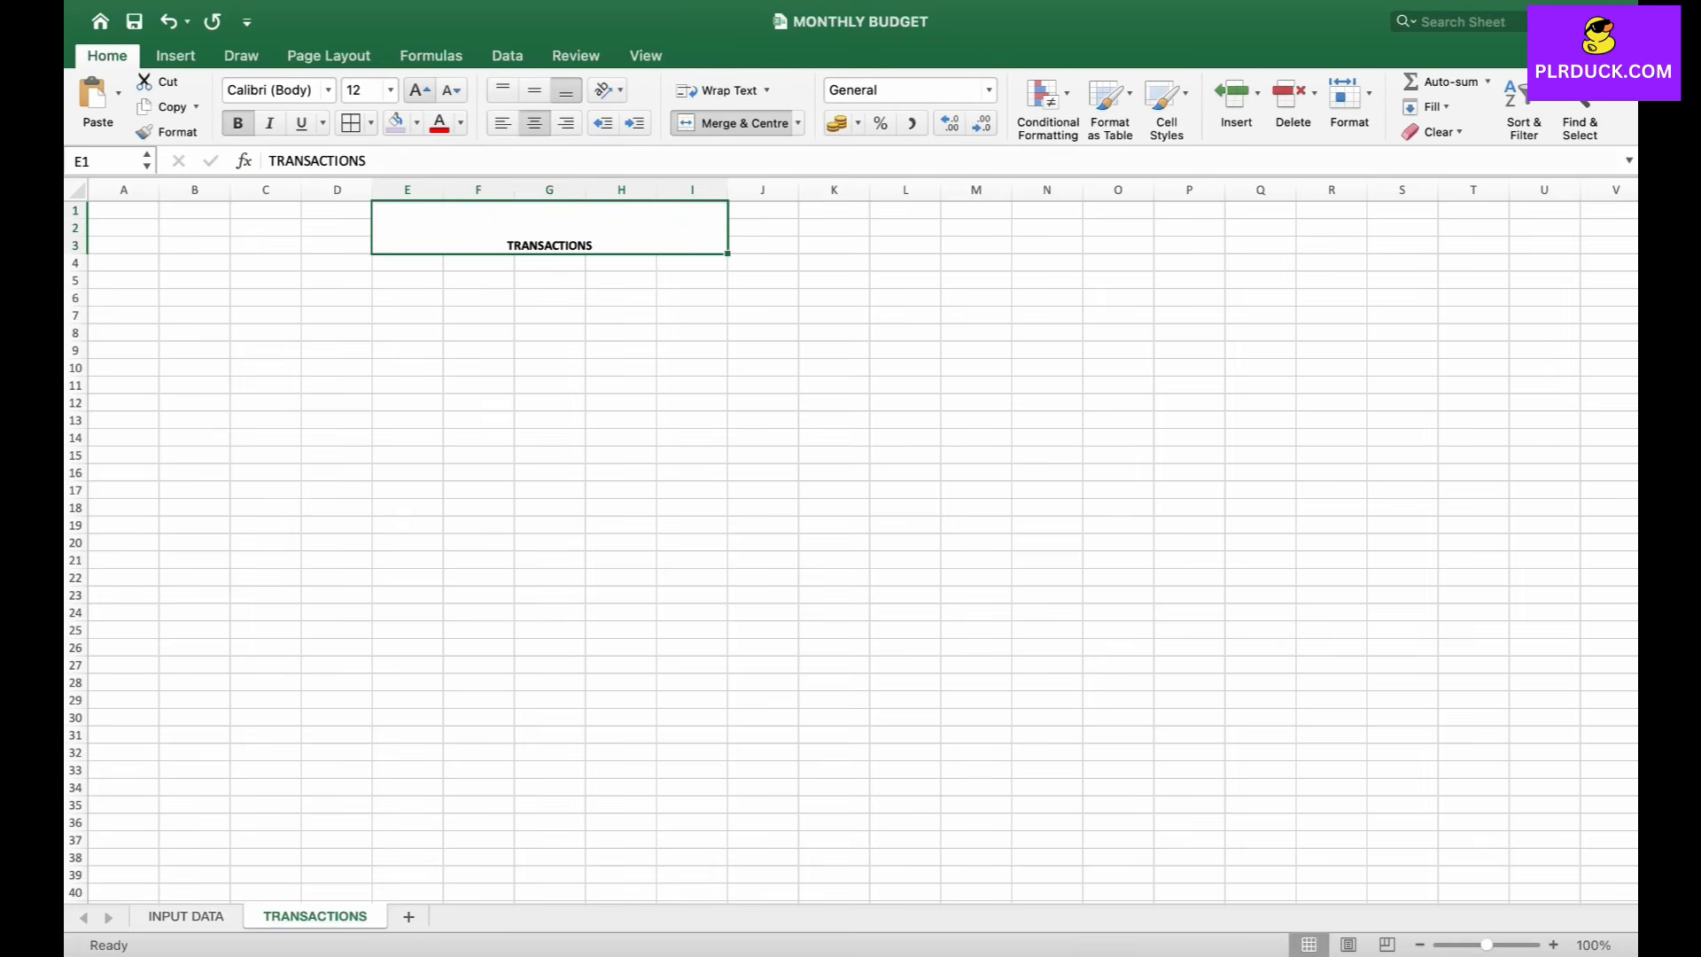
left_click(416, 123)
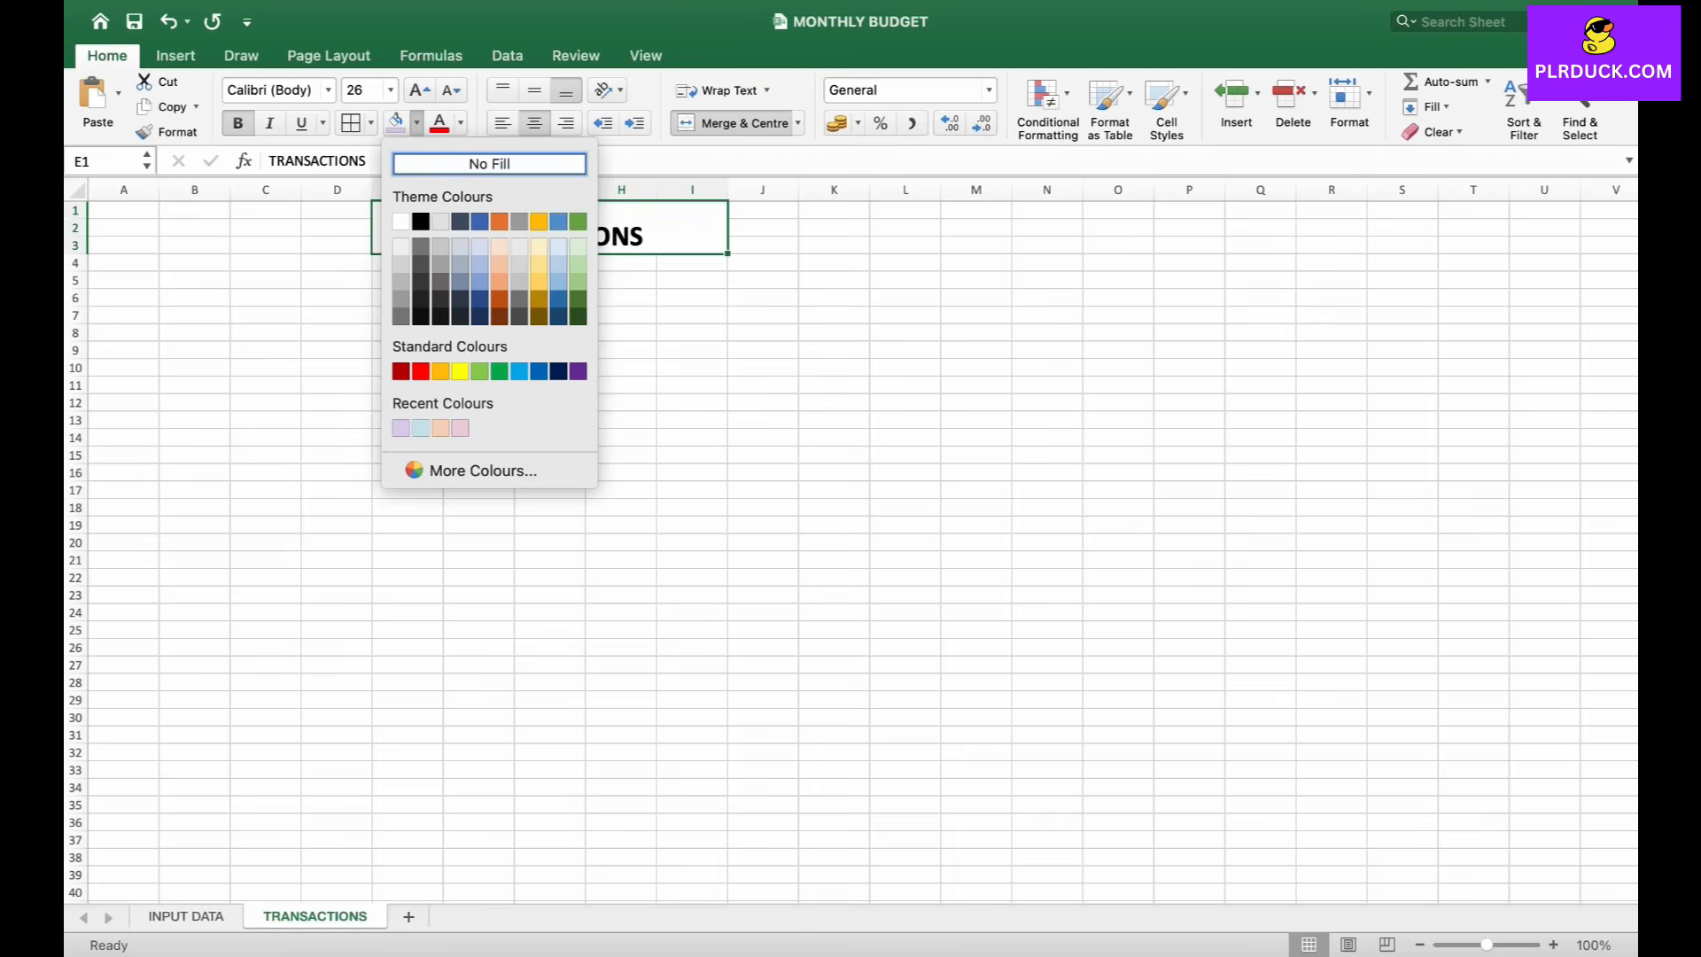
left_click(459, 428)
left_click(549, 367)
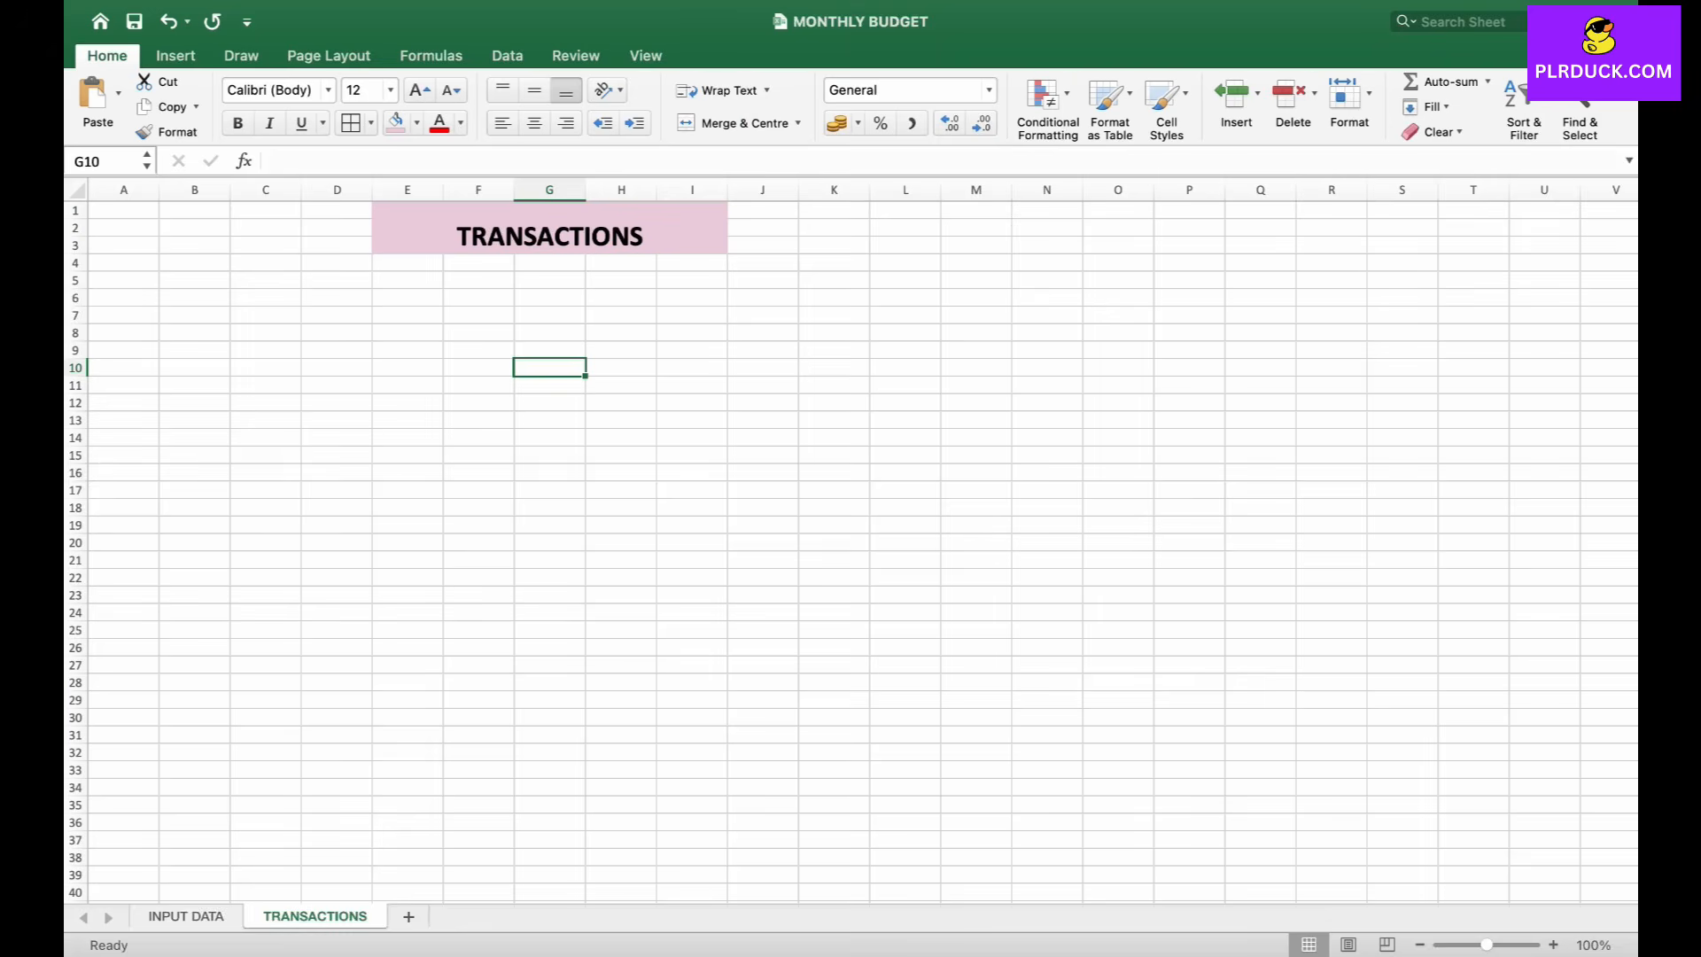
- Enter the table headers DATE, VALUE, DEBT and DETAILS in D9:G9
left_click(266, 351)
left_click(337, 351)
type("DATE")
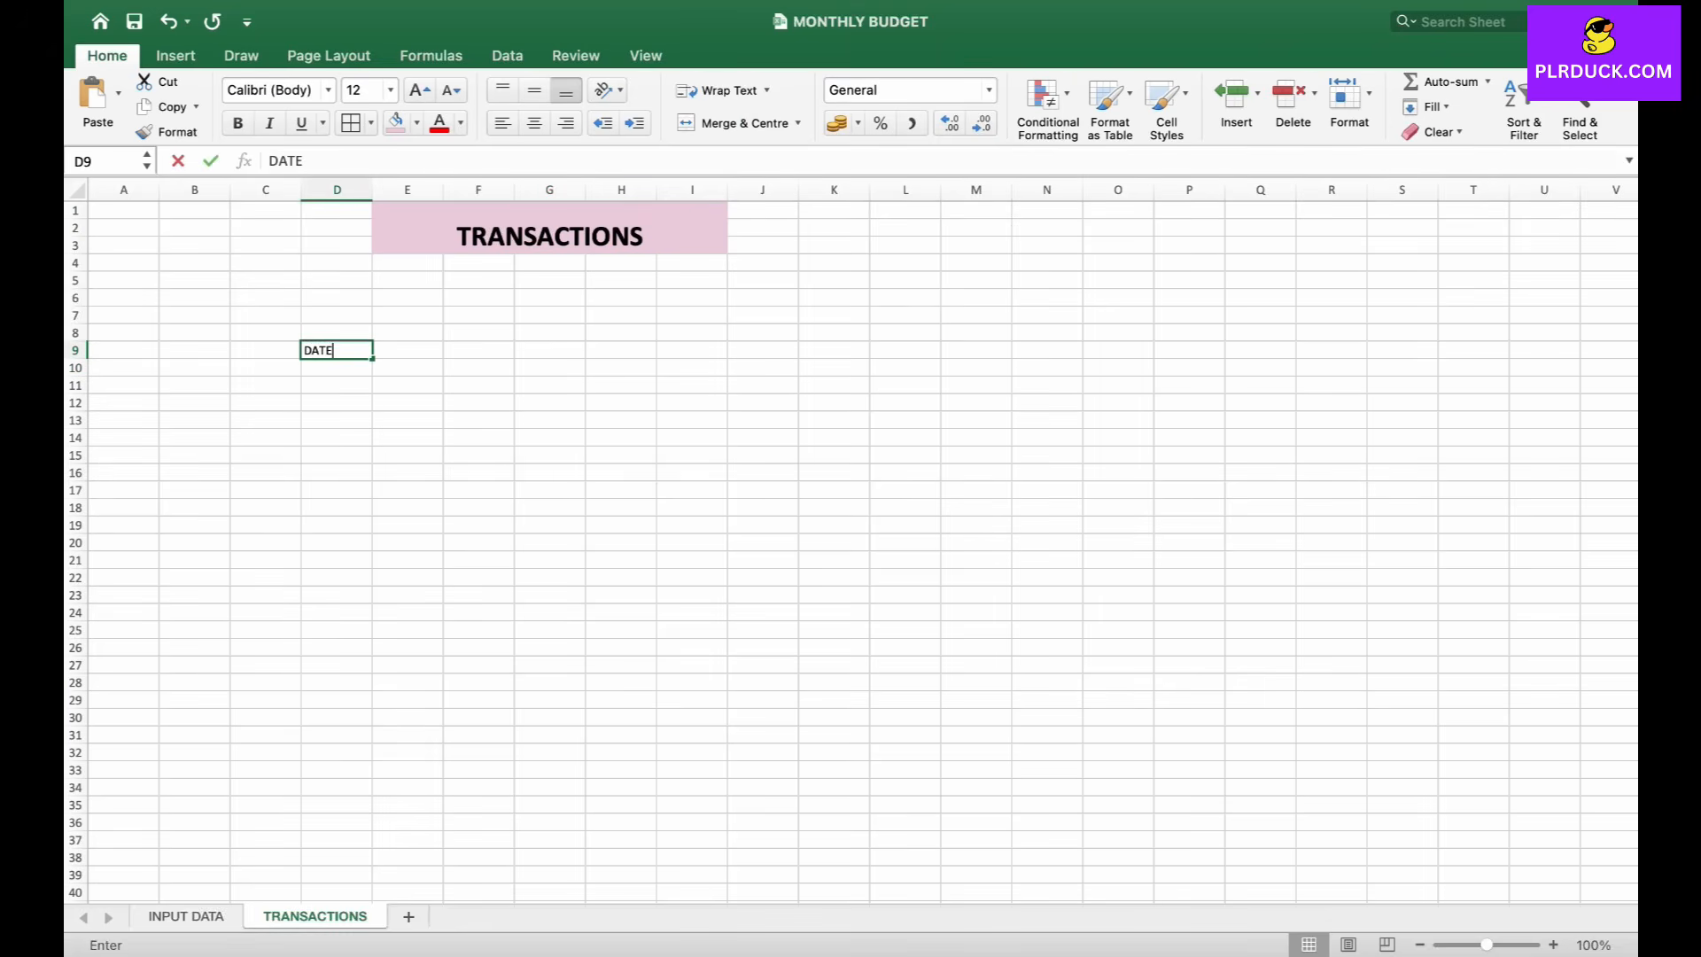
key("Tab")
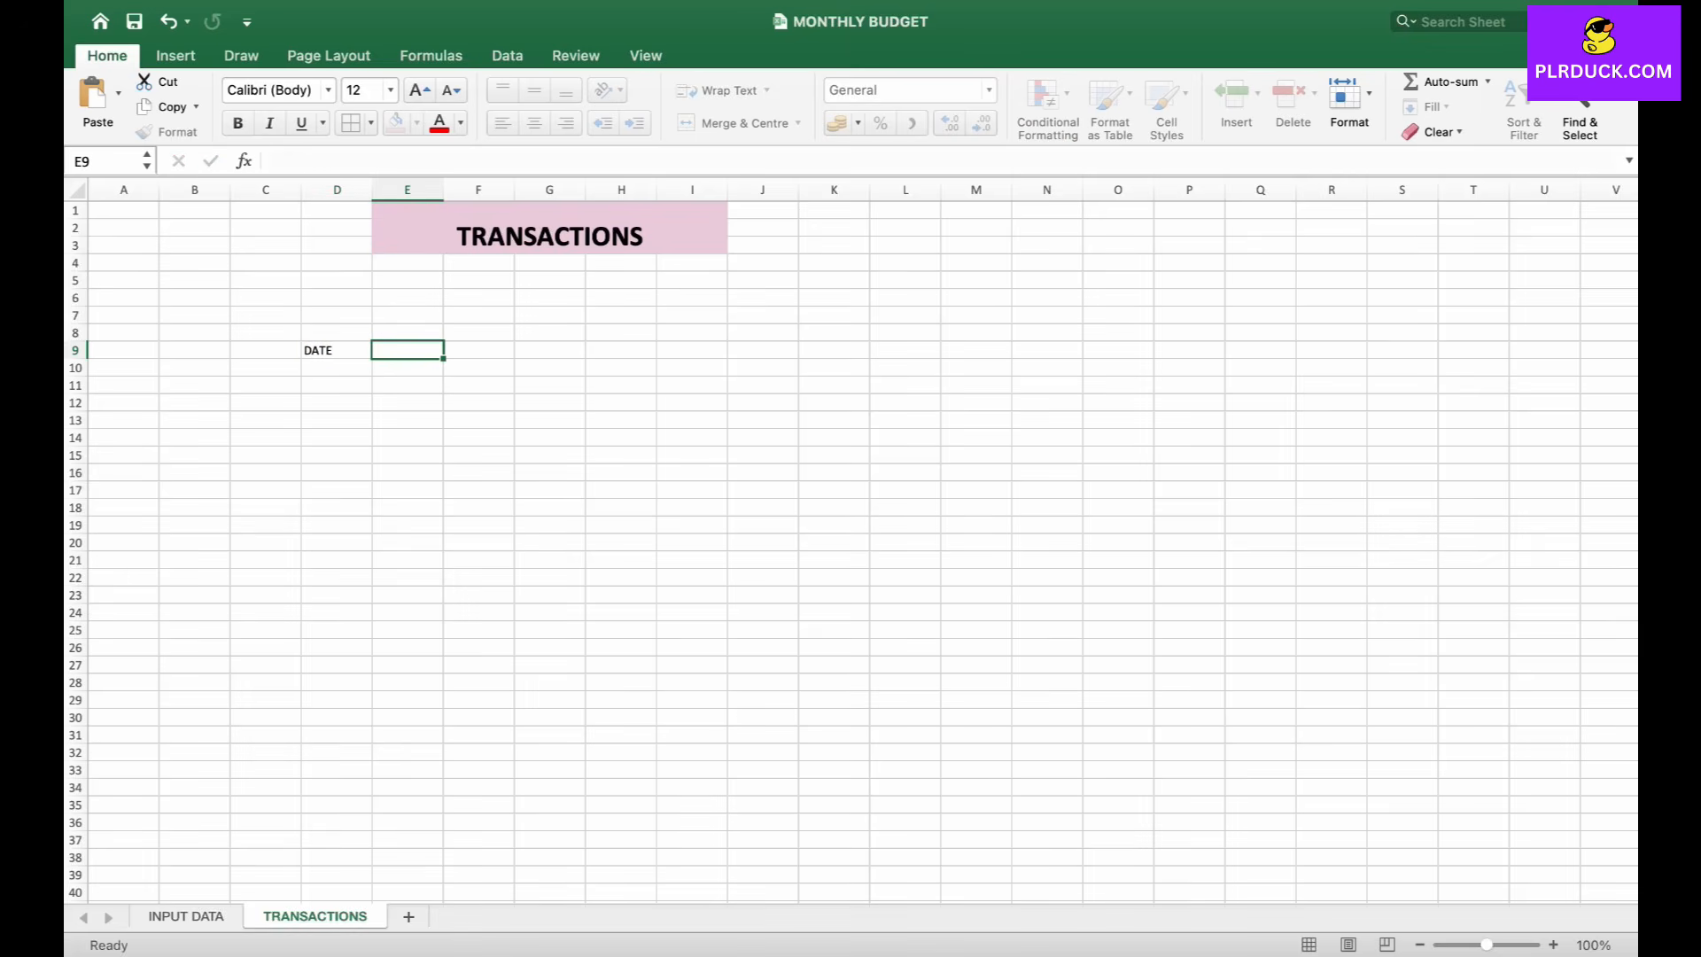
type("VALUE")
key("Tab")
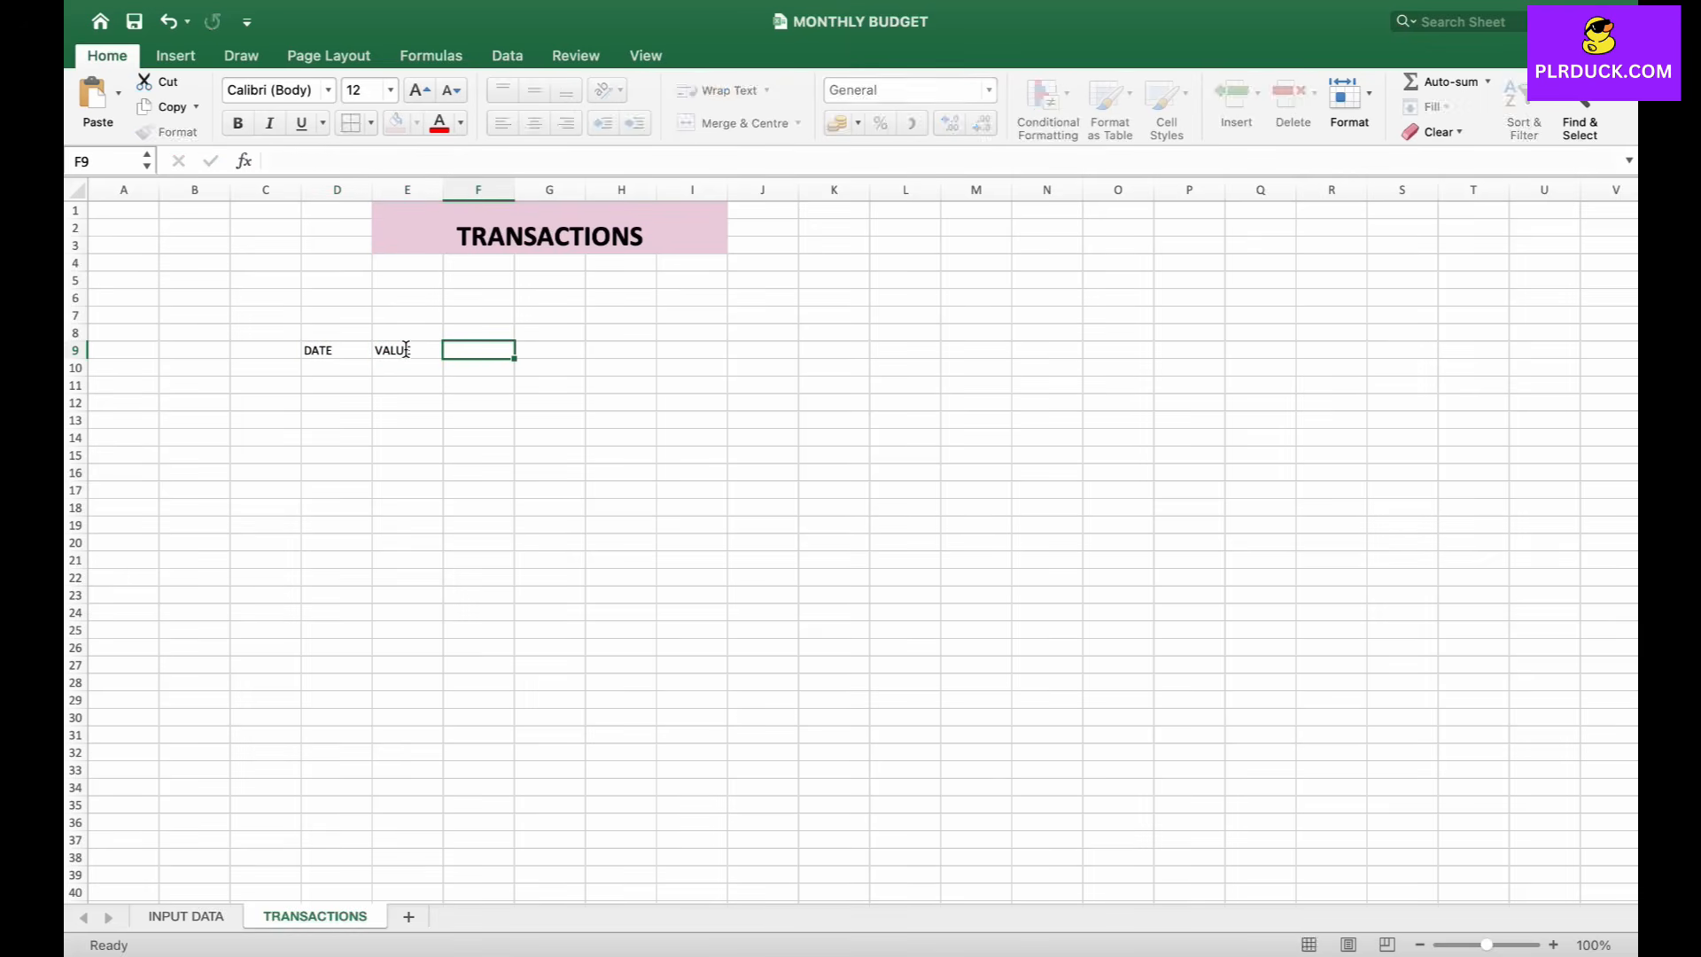
type("DEBT")
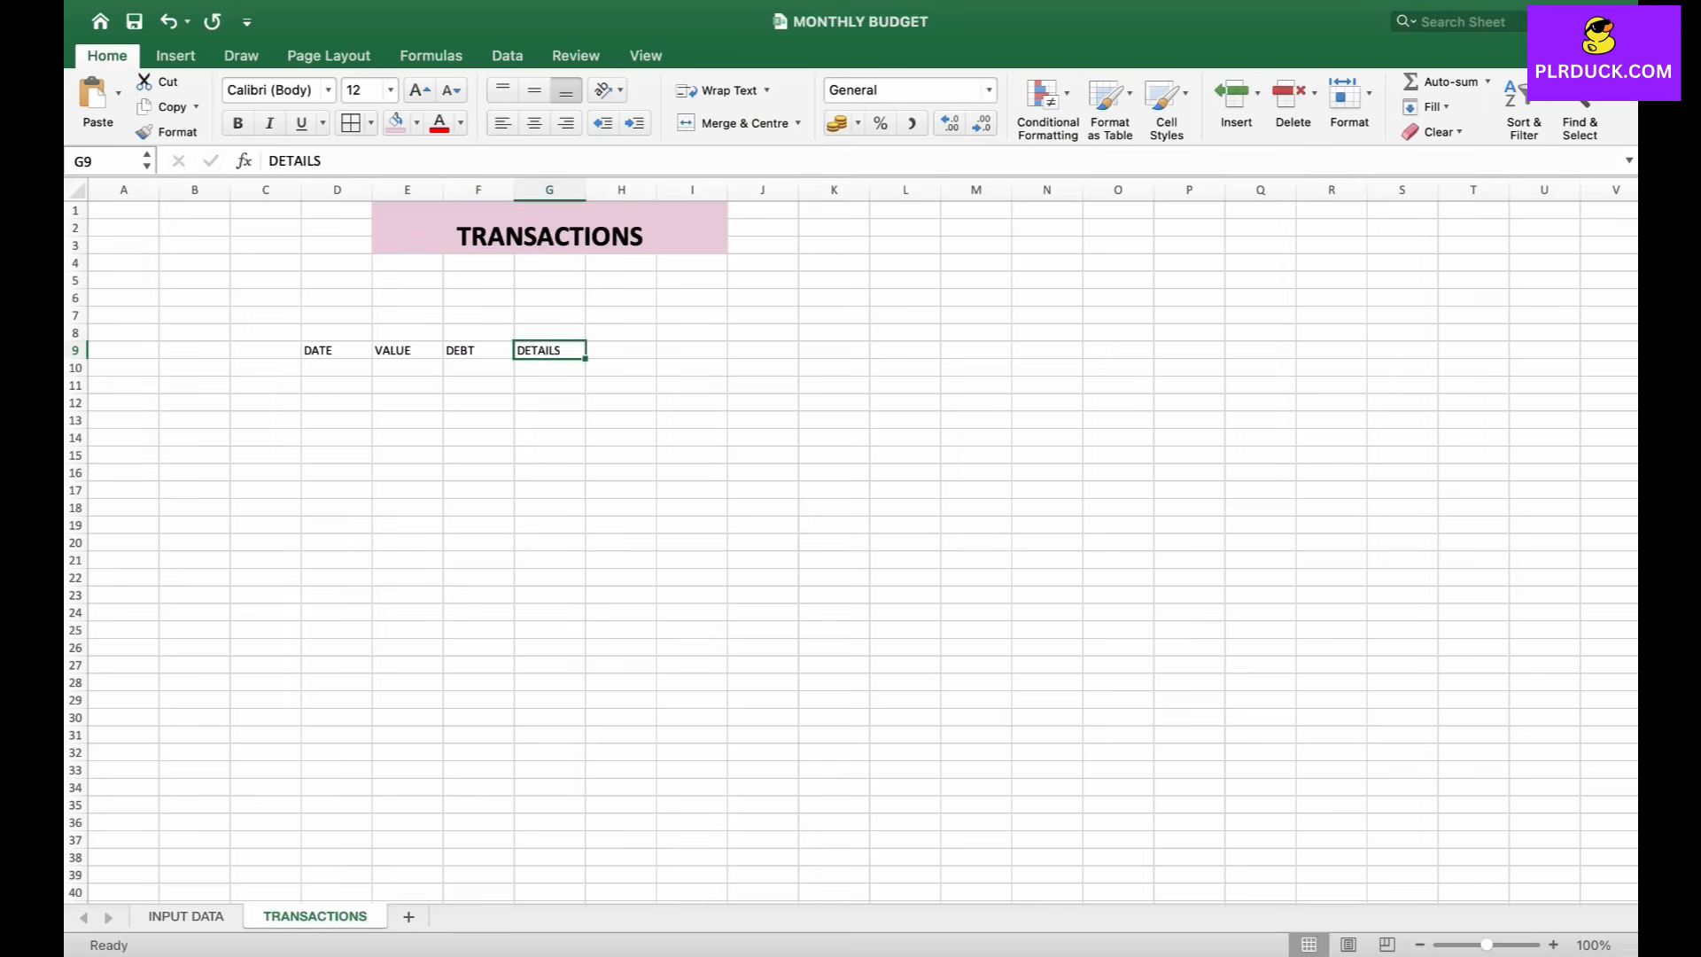
type("DETAILS")
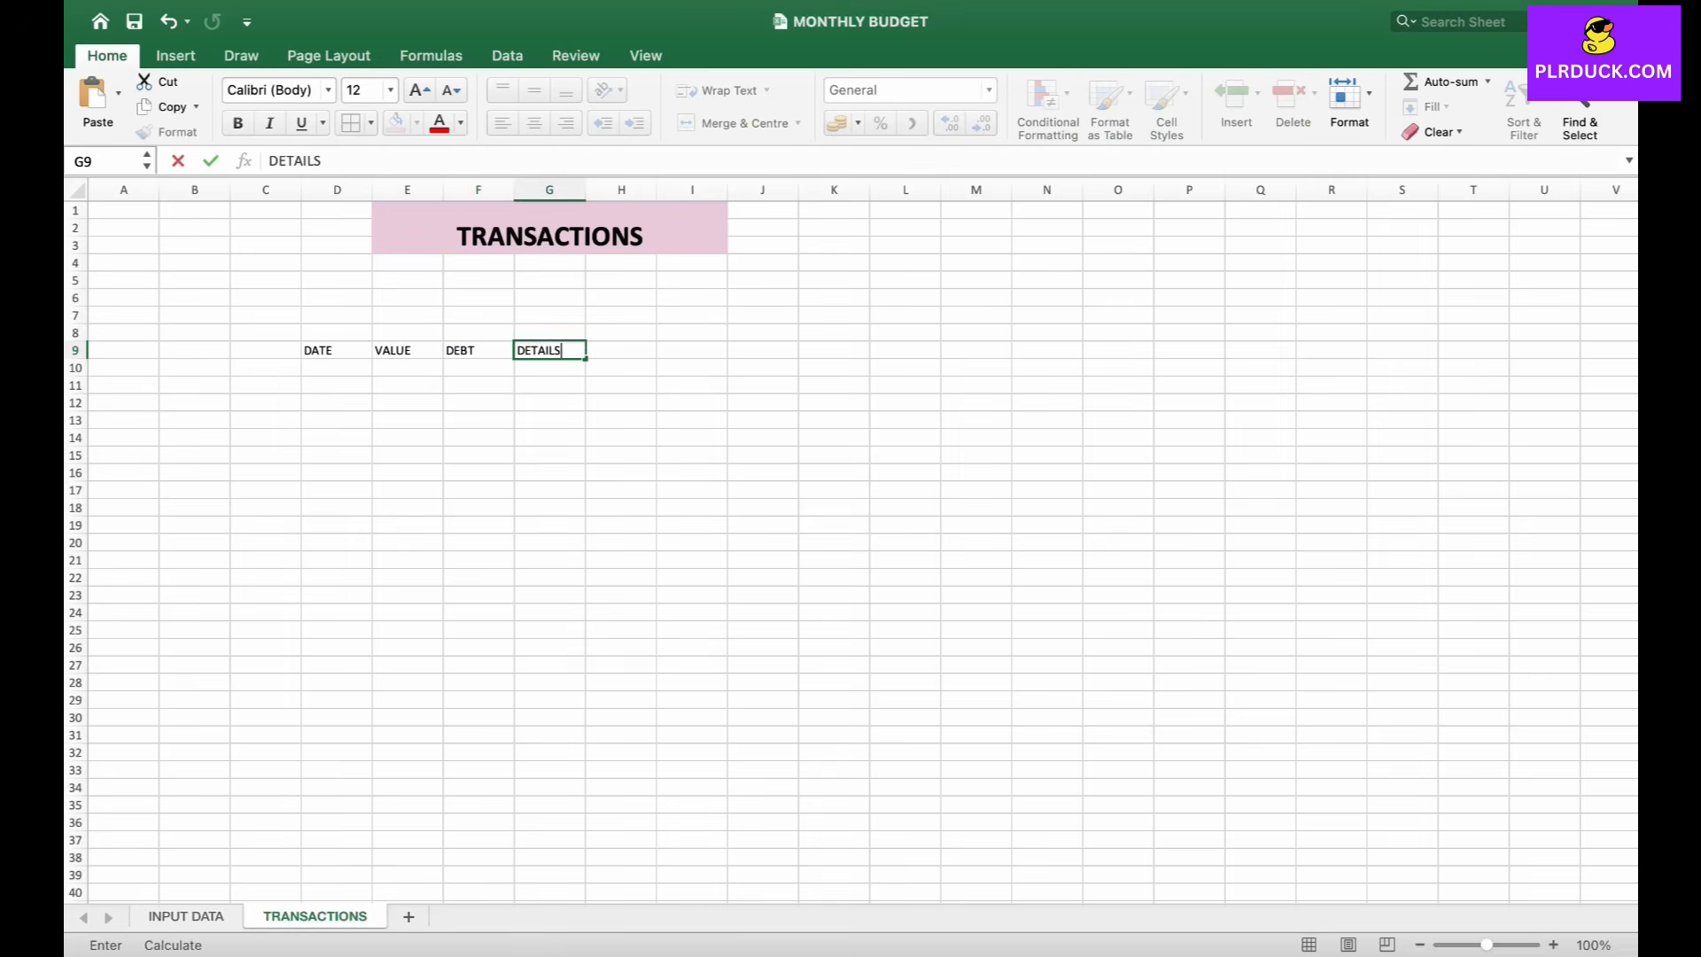
left_click(337, 385)
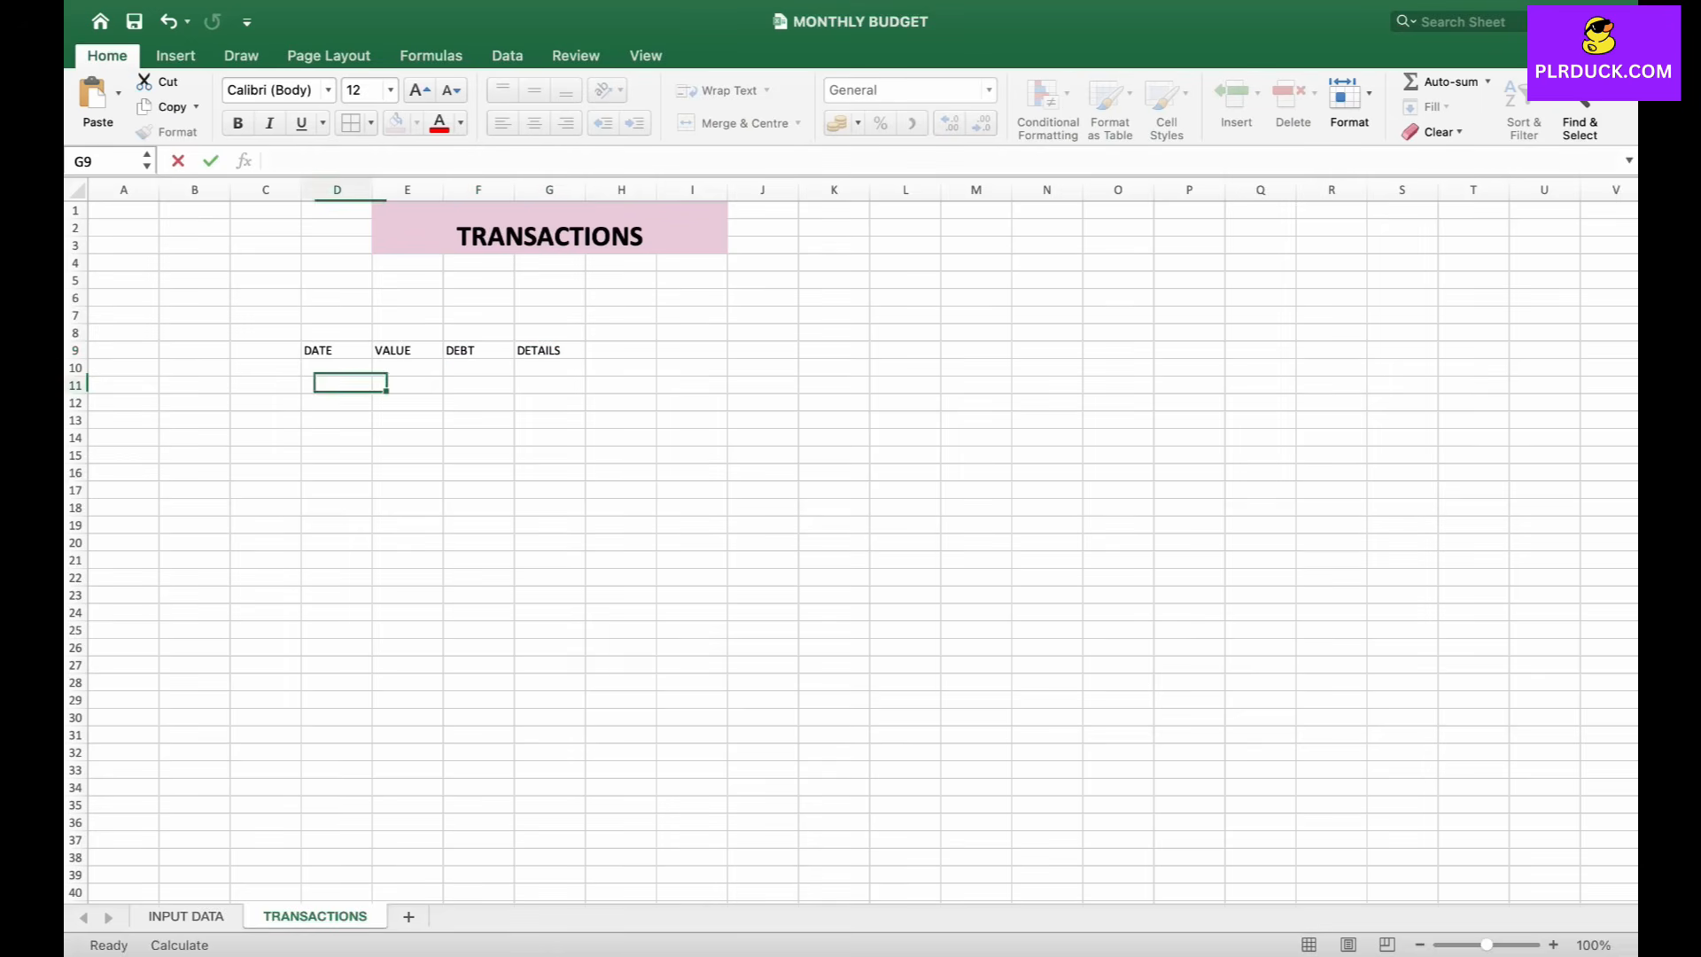
- Widen columns D to F and merge G9:J27 across row by row for the details
left_click_drag(400, 190, 626, 189)
left_click_drag(662, 350, 909, 672)
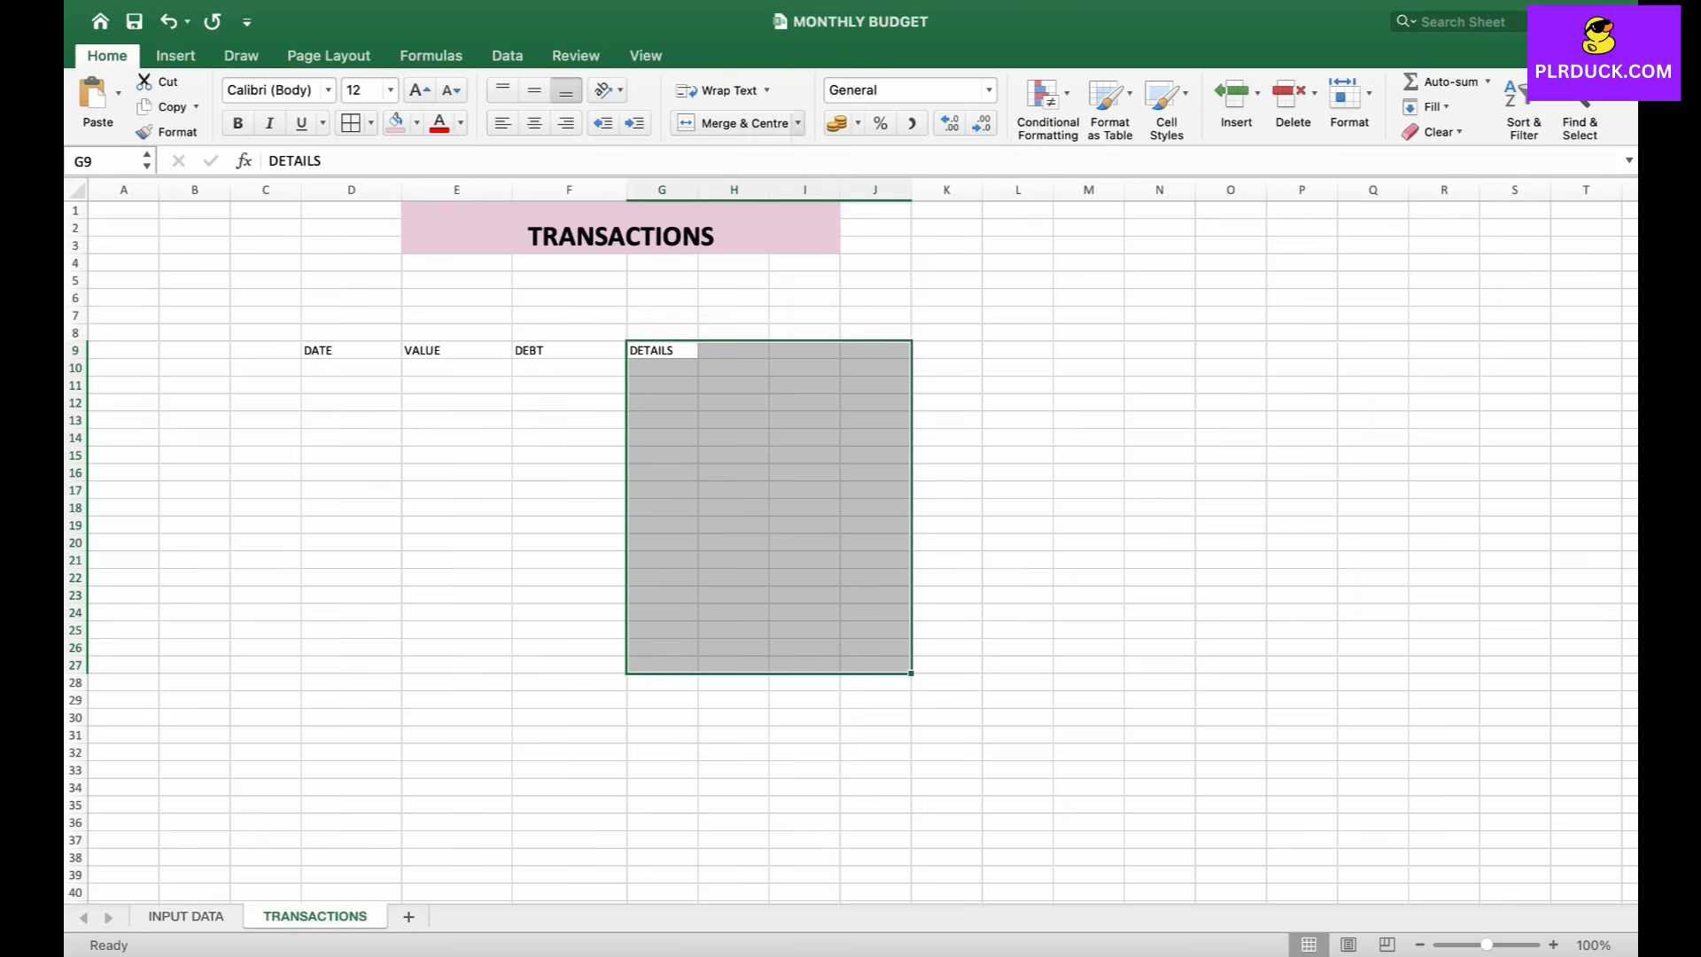
left_click(797, 123)
left_click(765, 181)
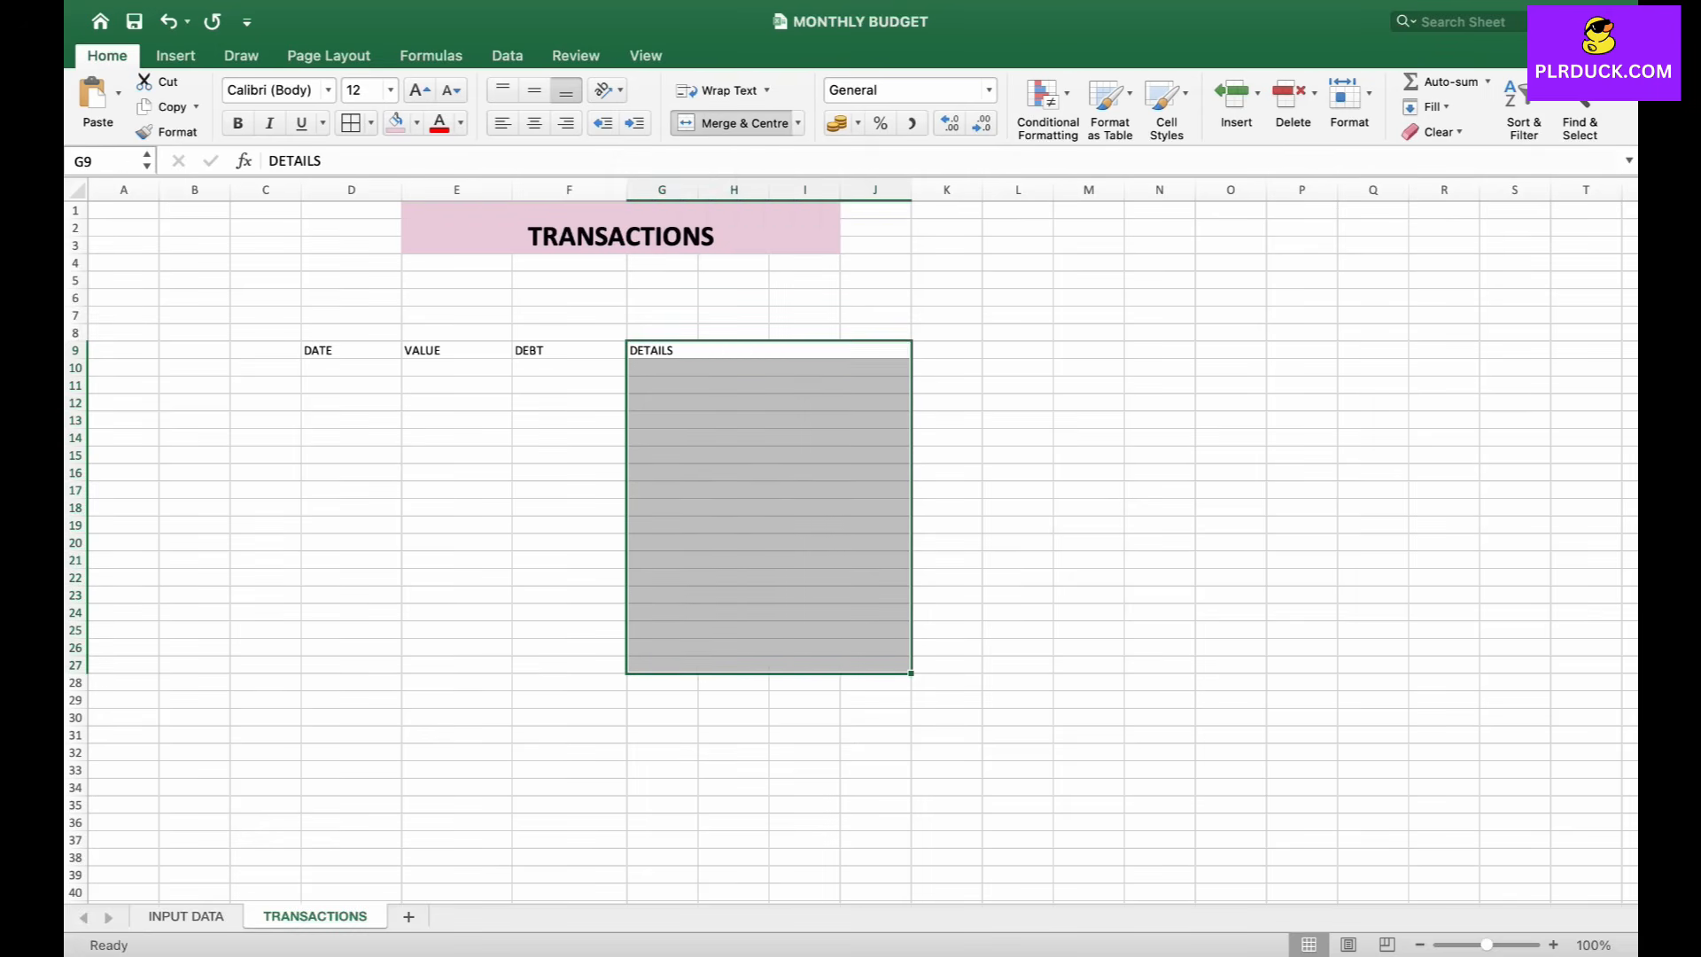
left_click(456, 437)
- Format the headers in D9:J9 as bold, centred 14-point text with a light blue fill
left_click_drag(319, 350, 900, 350)
left_click(238, 123)
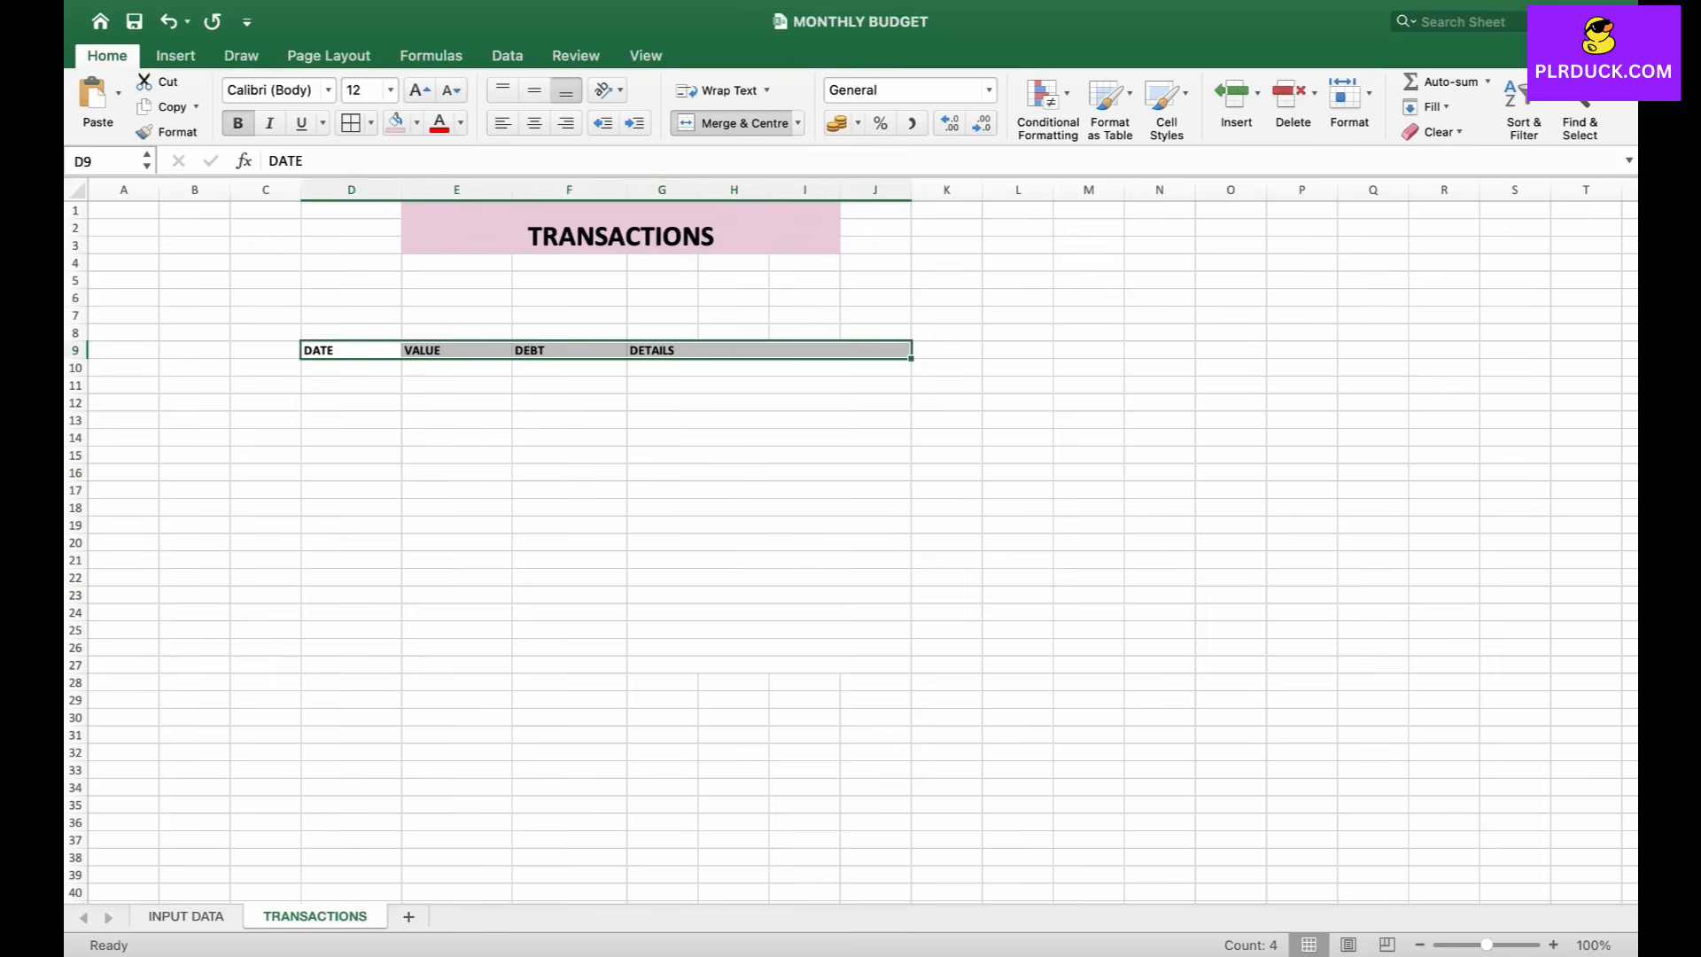
left_click(420, 90)
left_click(417, 123)
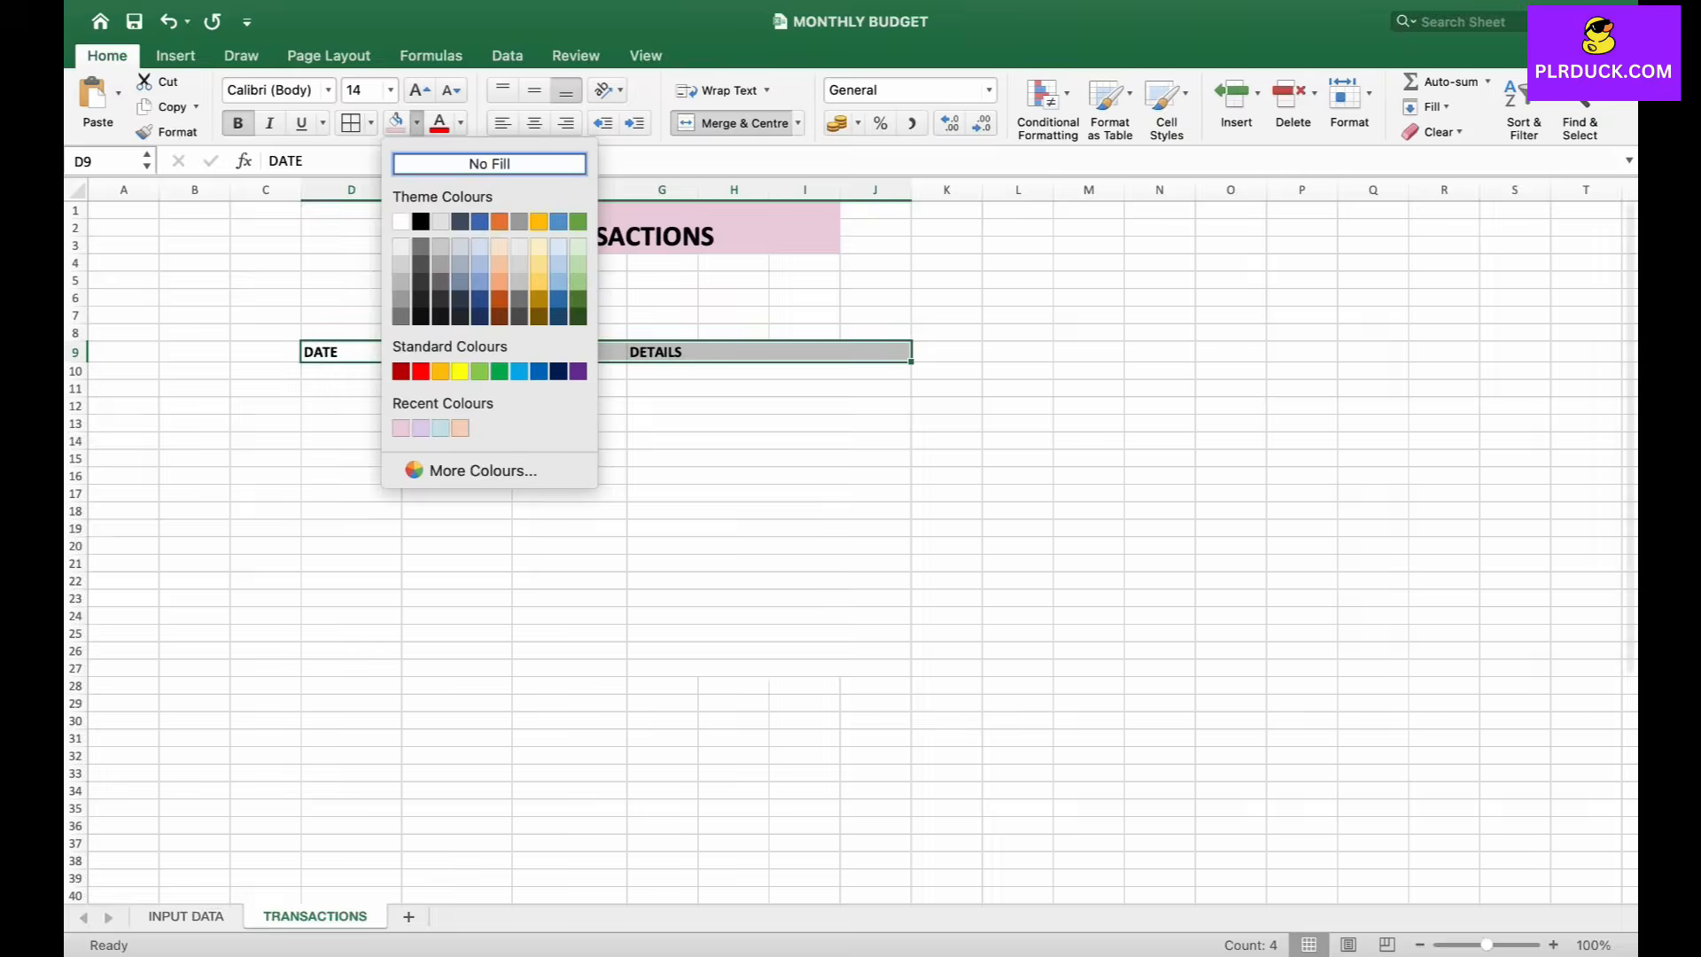
left_click(440, 428)
left_click(534, 123)
left_click(266, 372)
- Add borders to the transactions table in D9:J27
left_click_drag(351, 351, 904, 669)
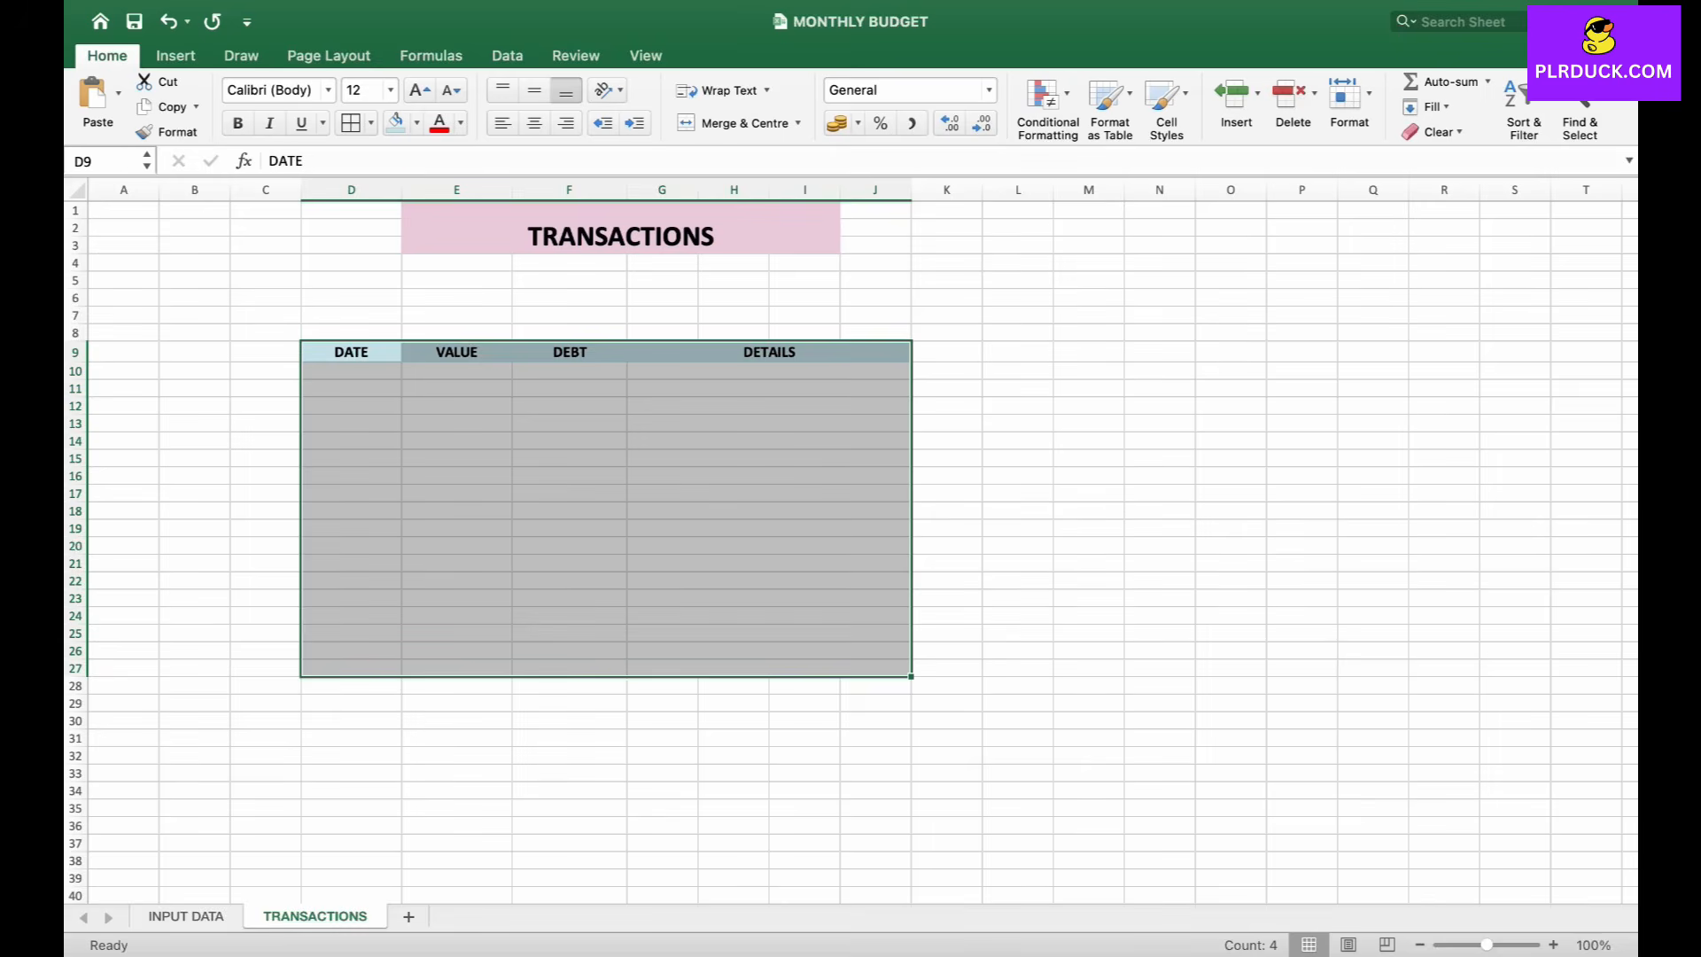
left_click(351, 123)
left_click(266, 458)
- Check the bills on the INPUT DATA sheet and record WIFI with value 25 in row 10 of TRANSACTIONS
left_click(351, 371)
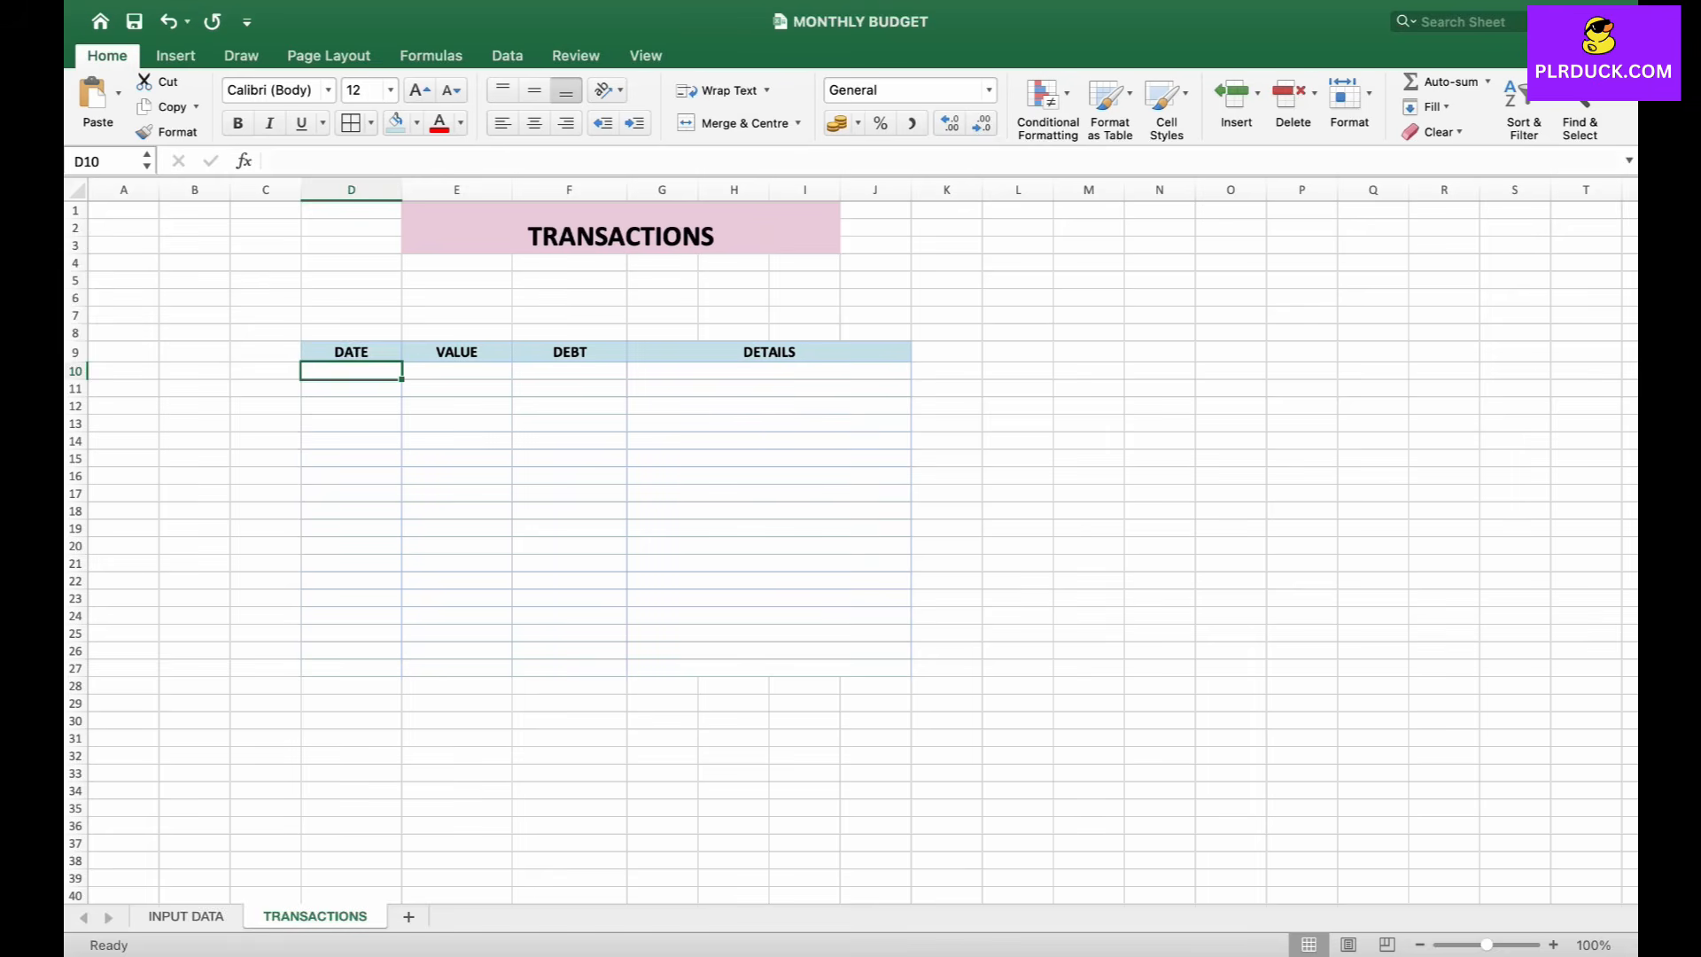
left_click(186, 916)
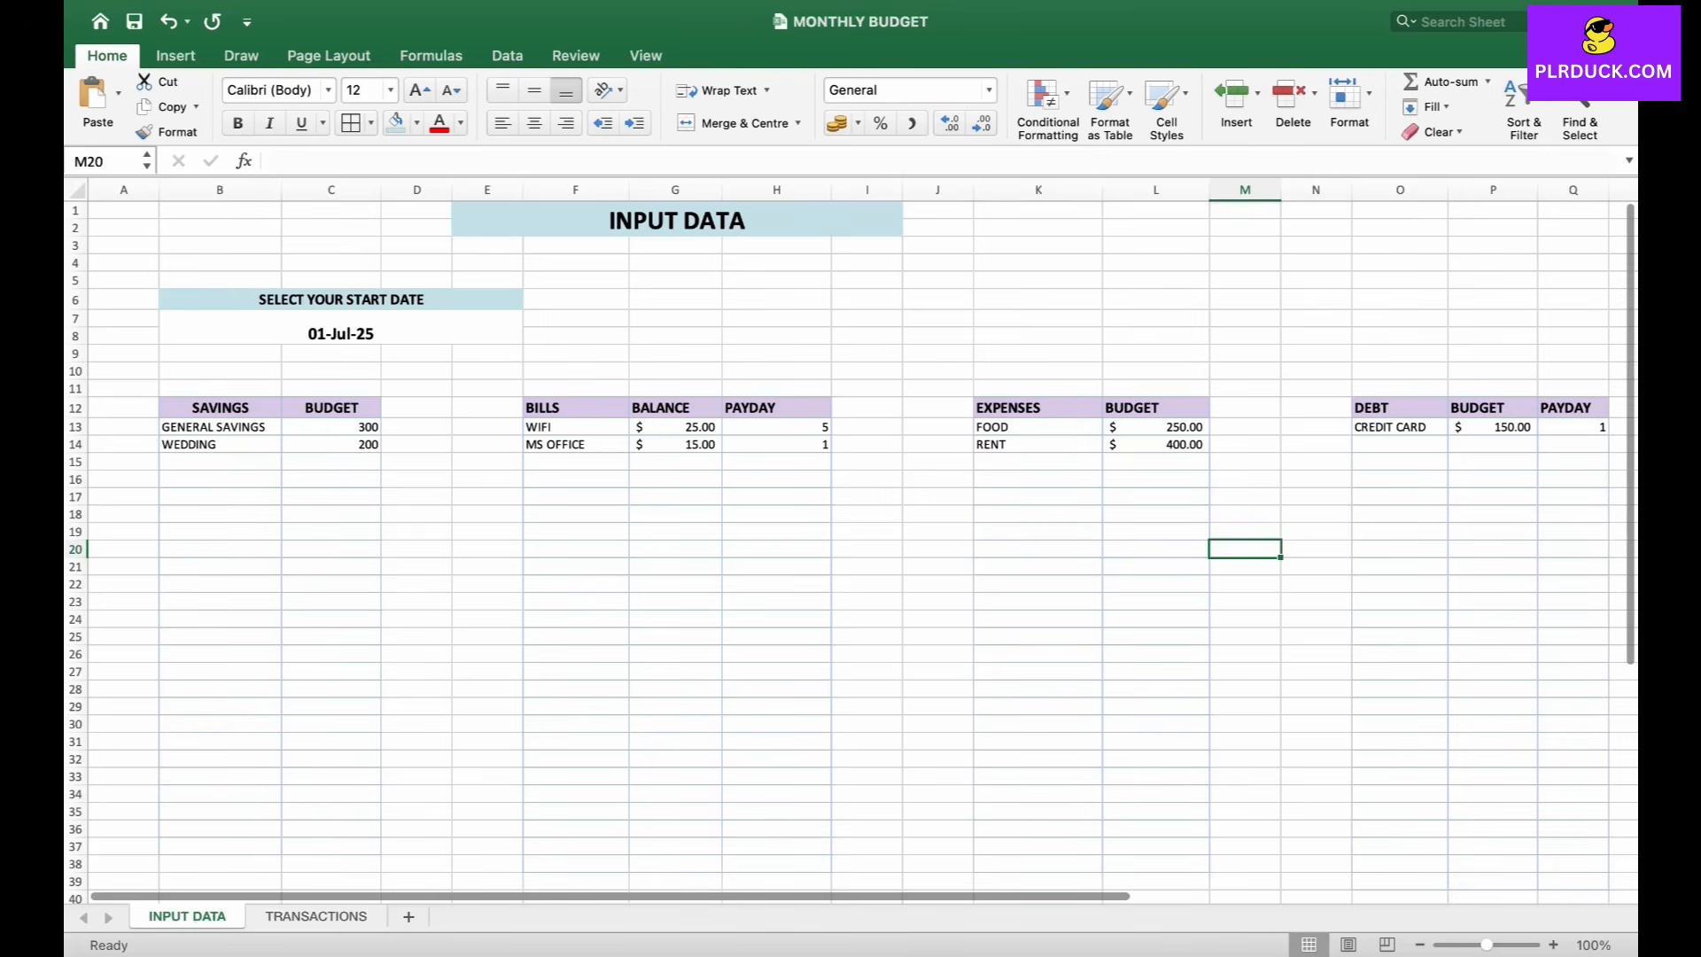
left_click(315, 916)
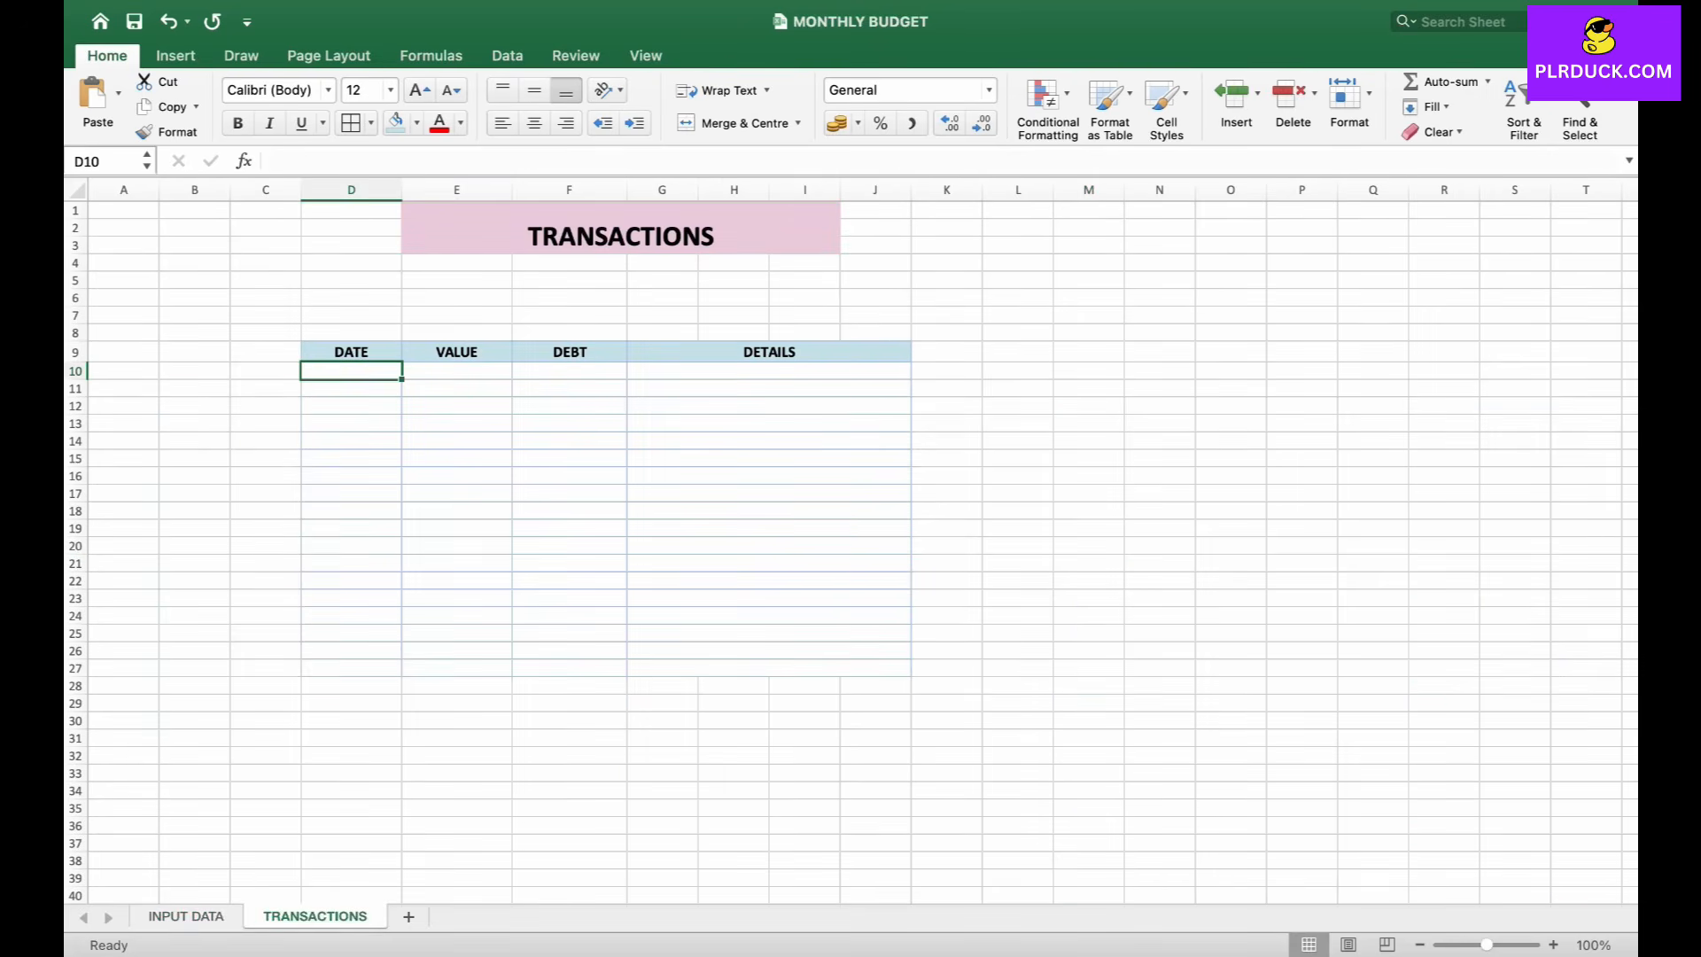
key("Right")
key("Right")
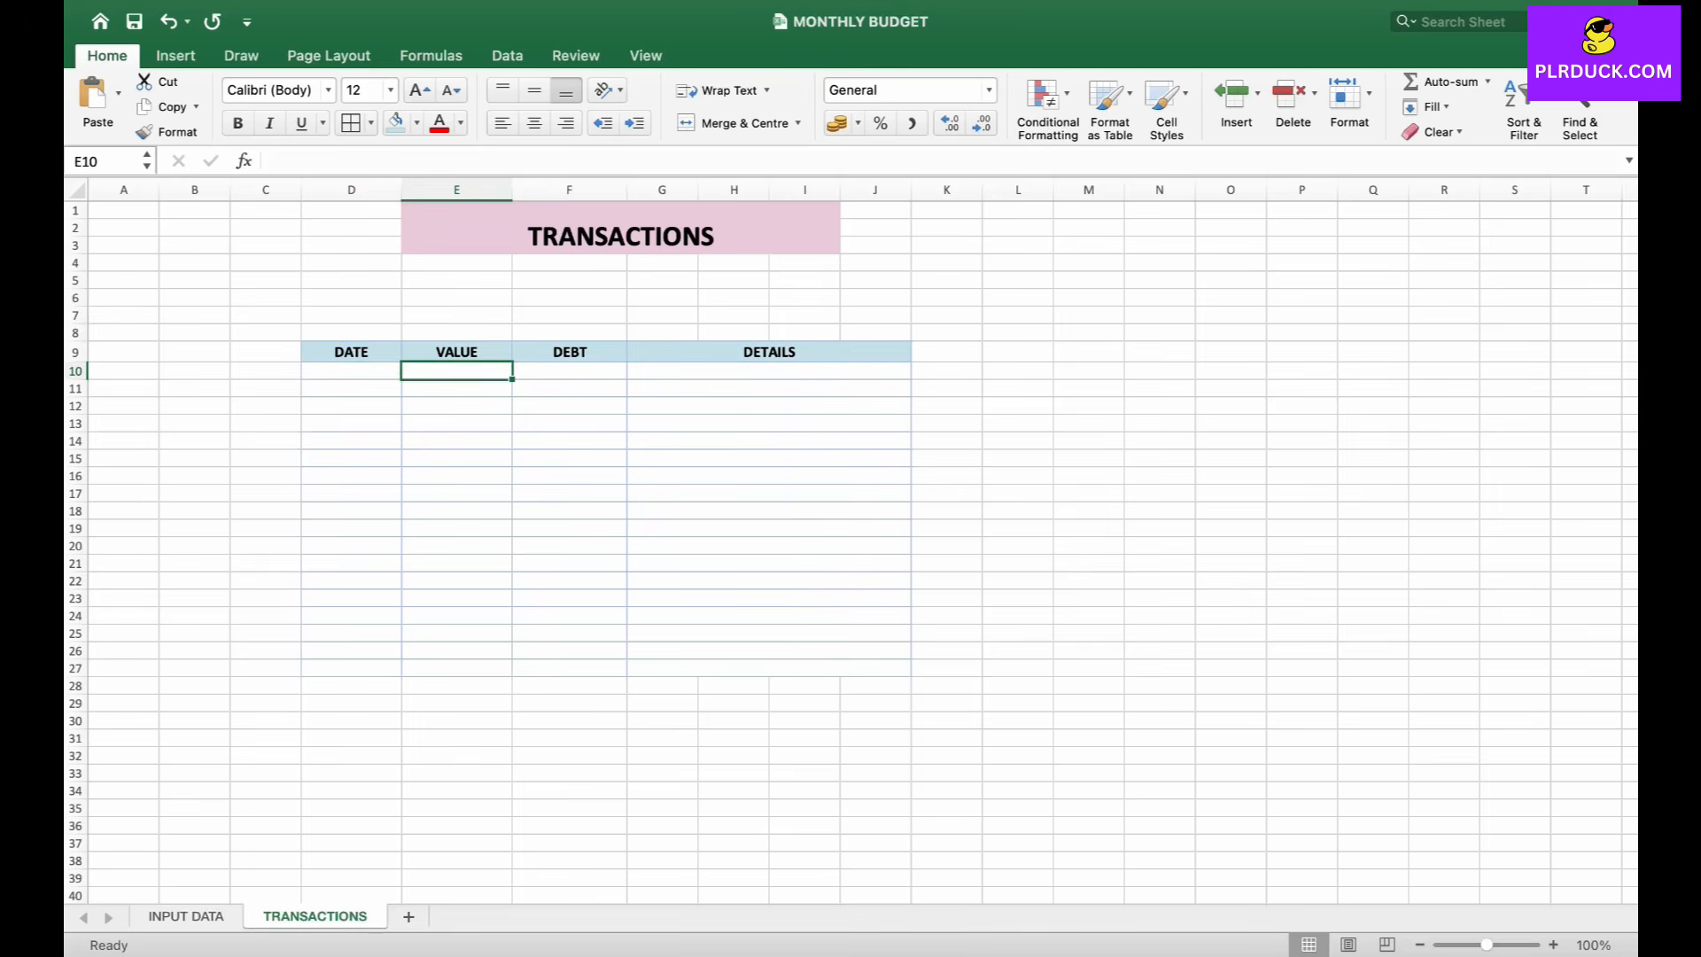
type("WIFI")
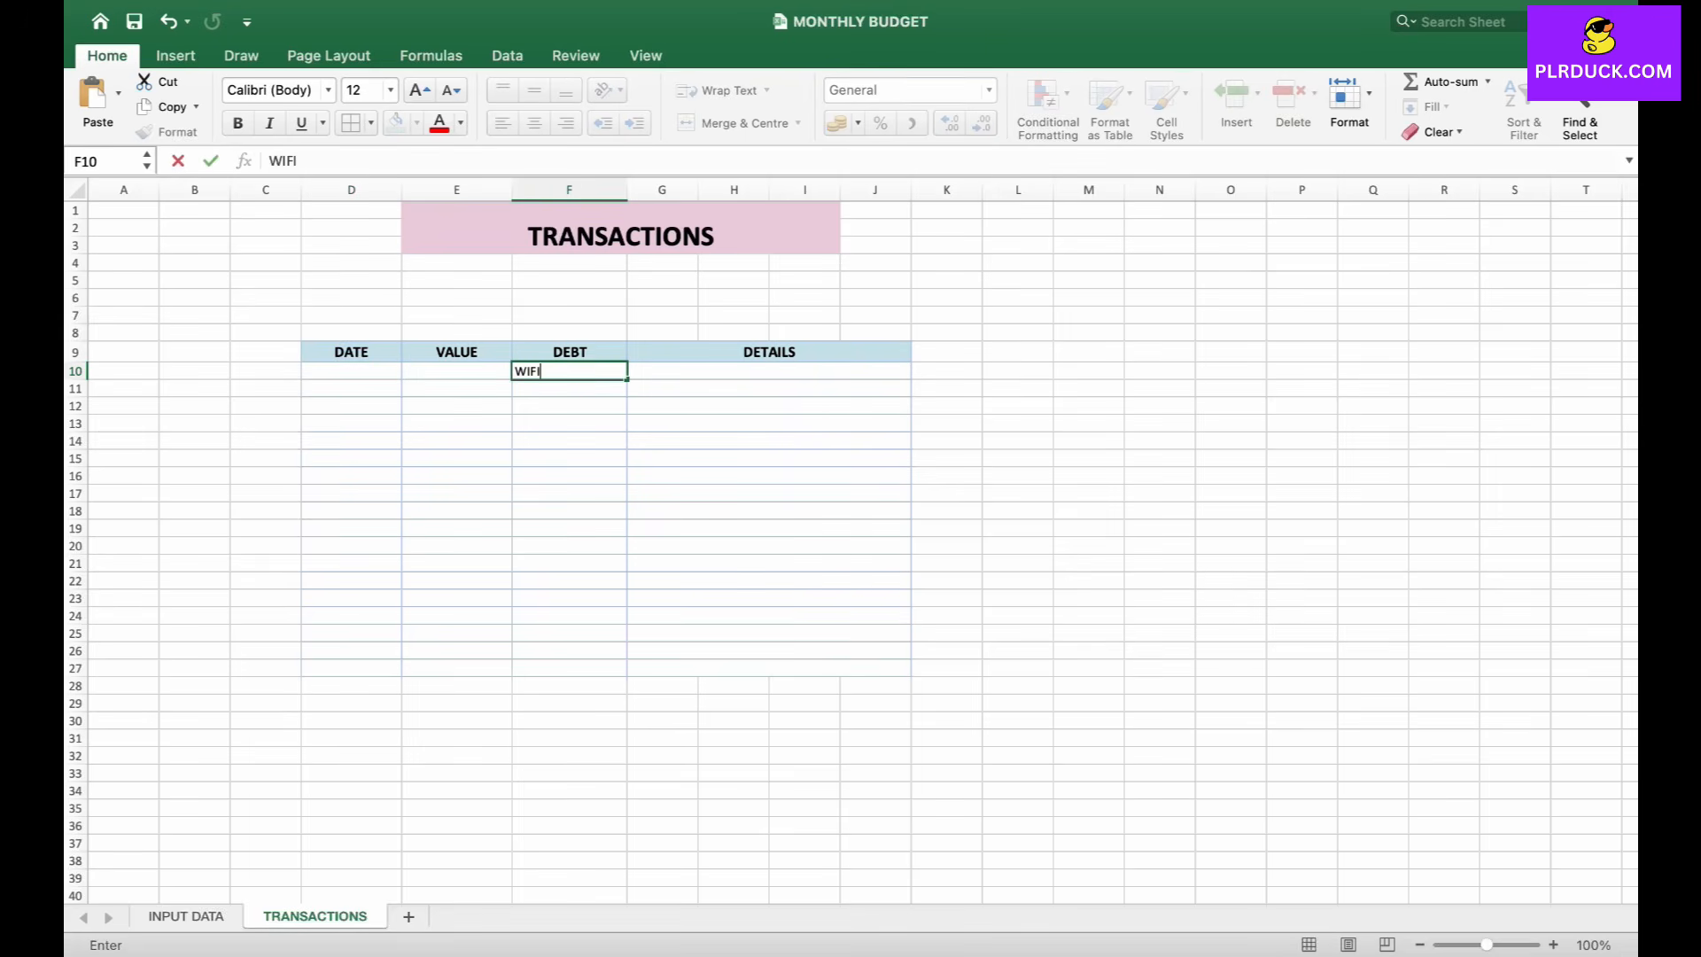
key("Left")
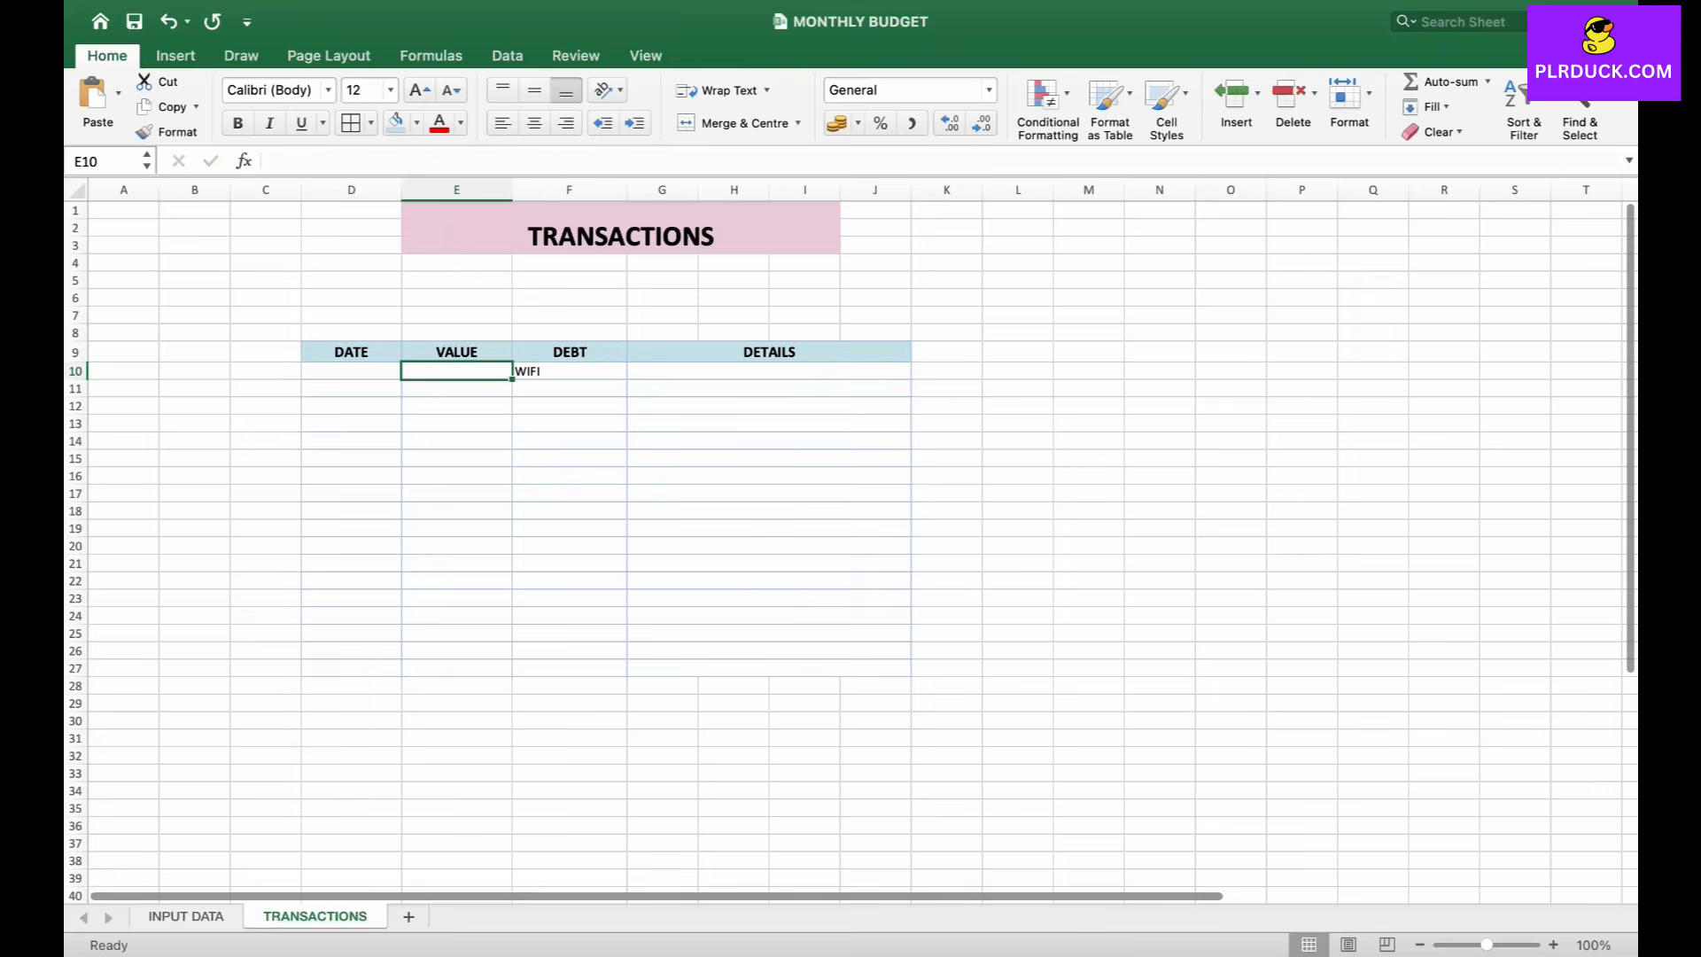
key("ctrl+Page_Up")
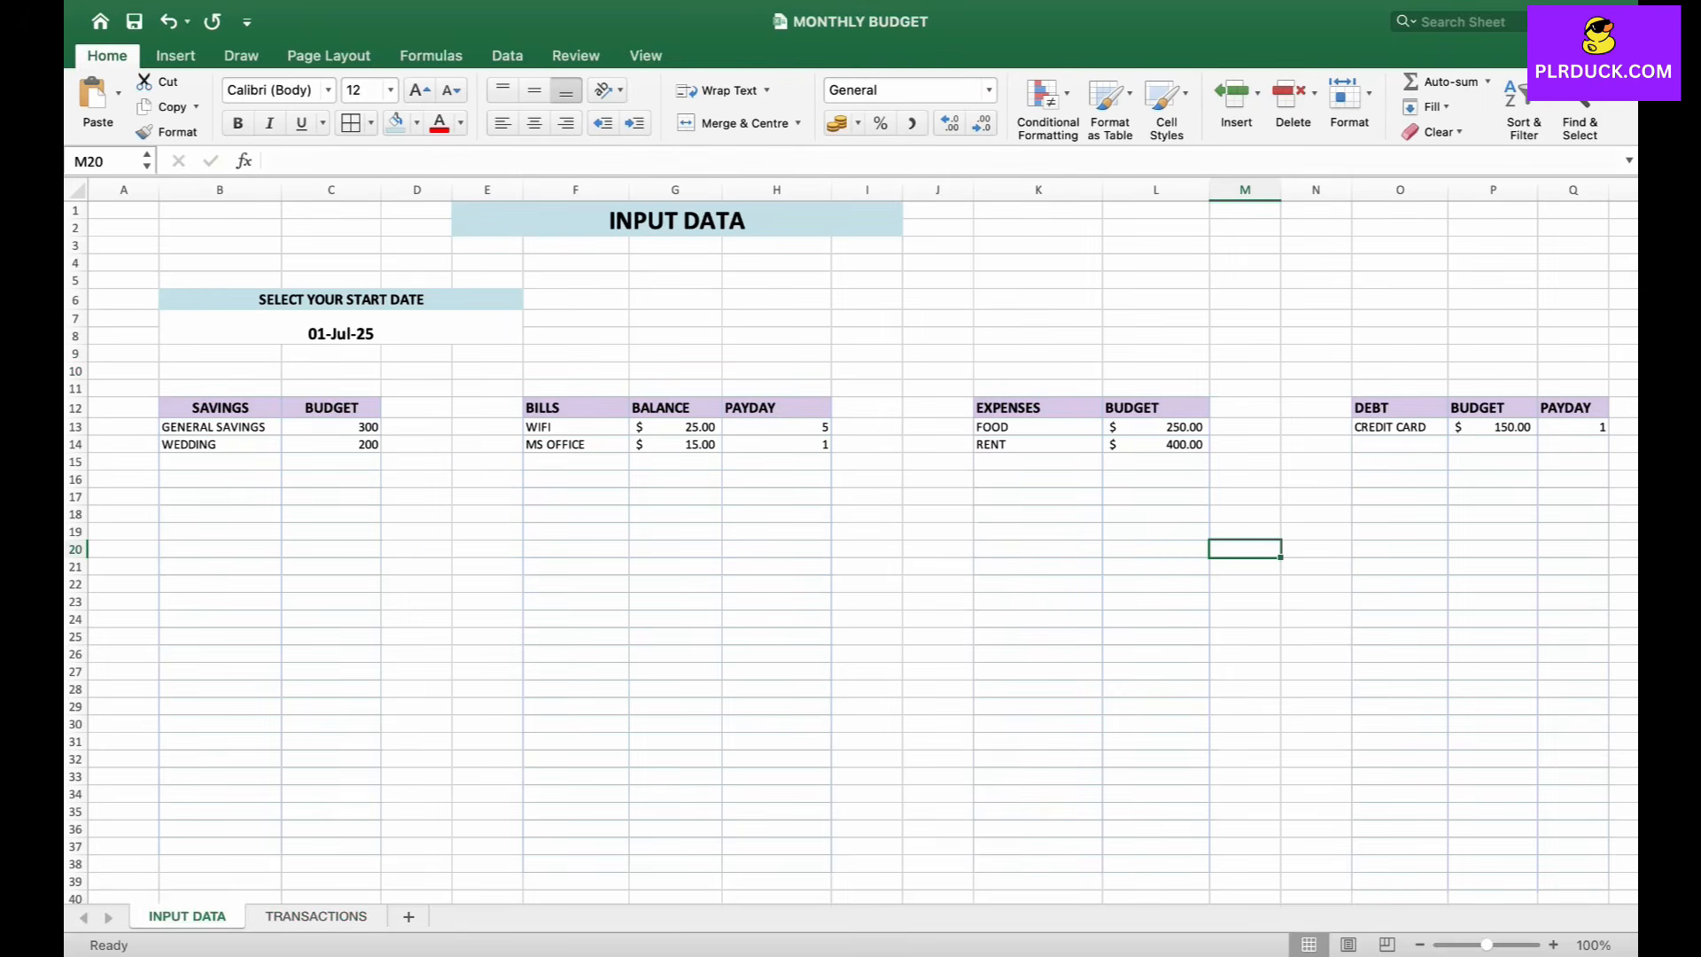
key("ctrl+Page_Down")
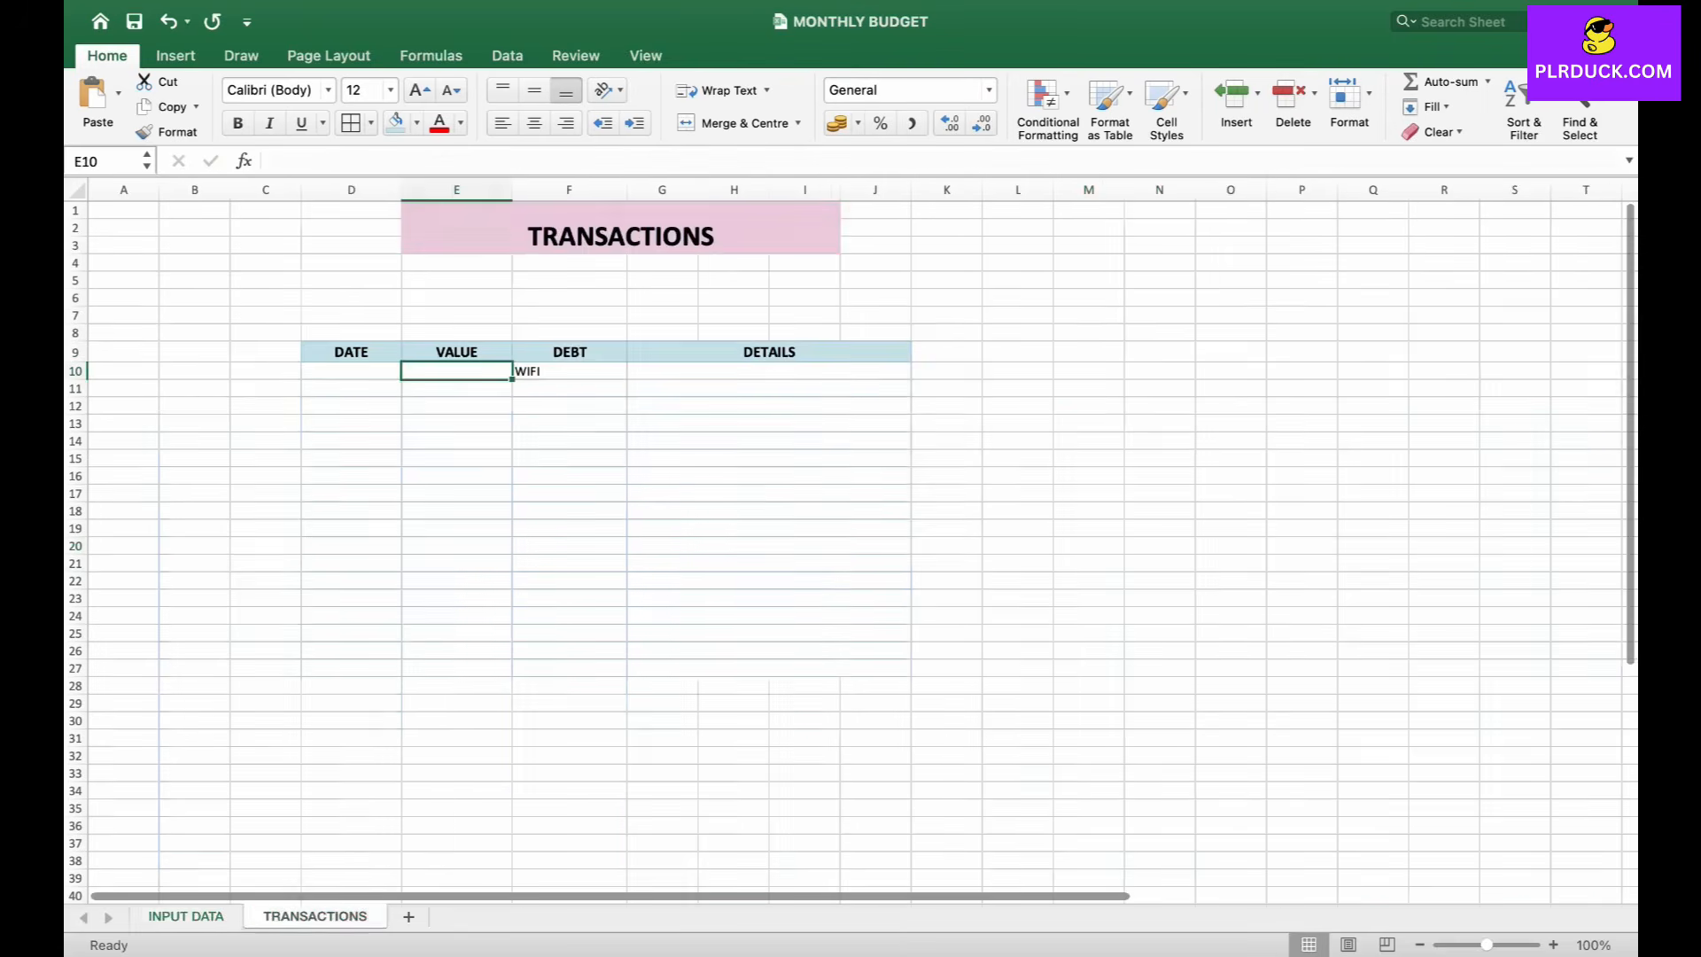
type("25")
key("Return")
- Record the second transaction in row 11: MS OFFICE with value 15
key("Right")
type("MS OFFICE")
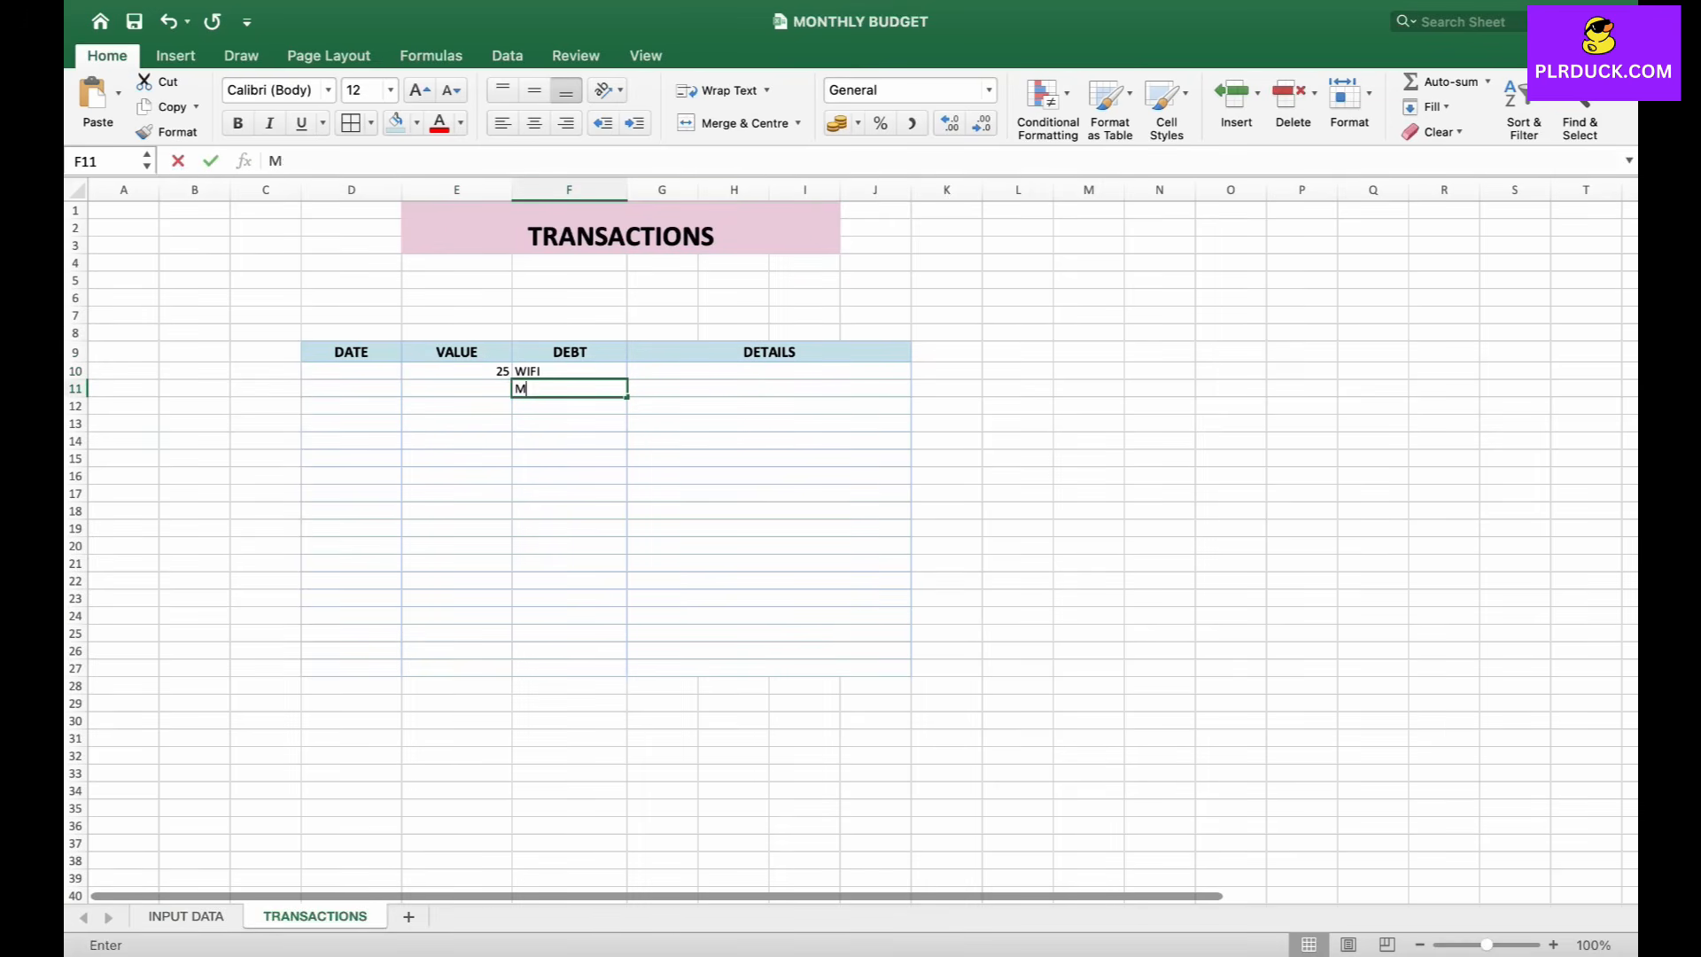
key("Left")
type("15")
key("Left")
- Enter the transaction dates 5 July 2025 for WIFI in D10 and 1 July 2025 for MS OFFICE in D11
key("Up")
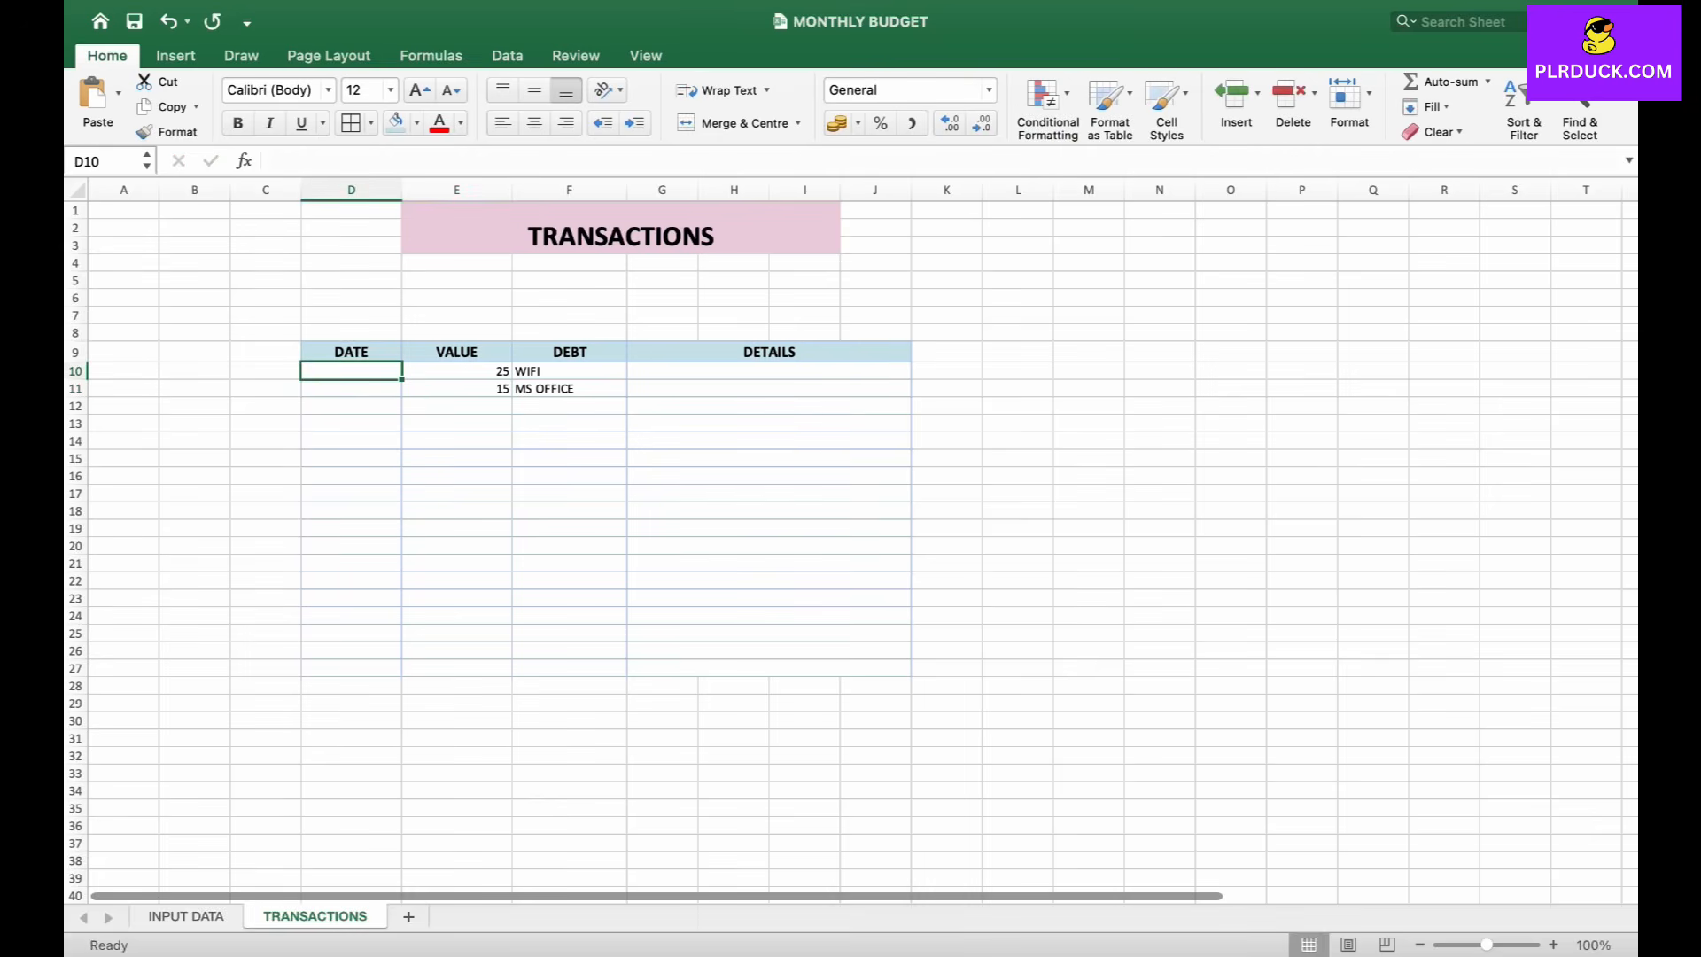
type("5 JULY 2025")
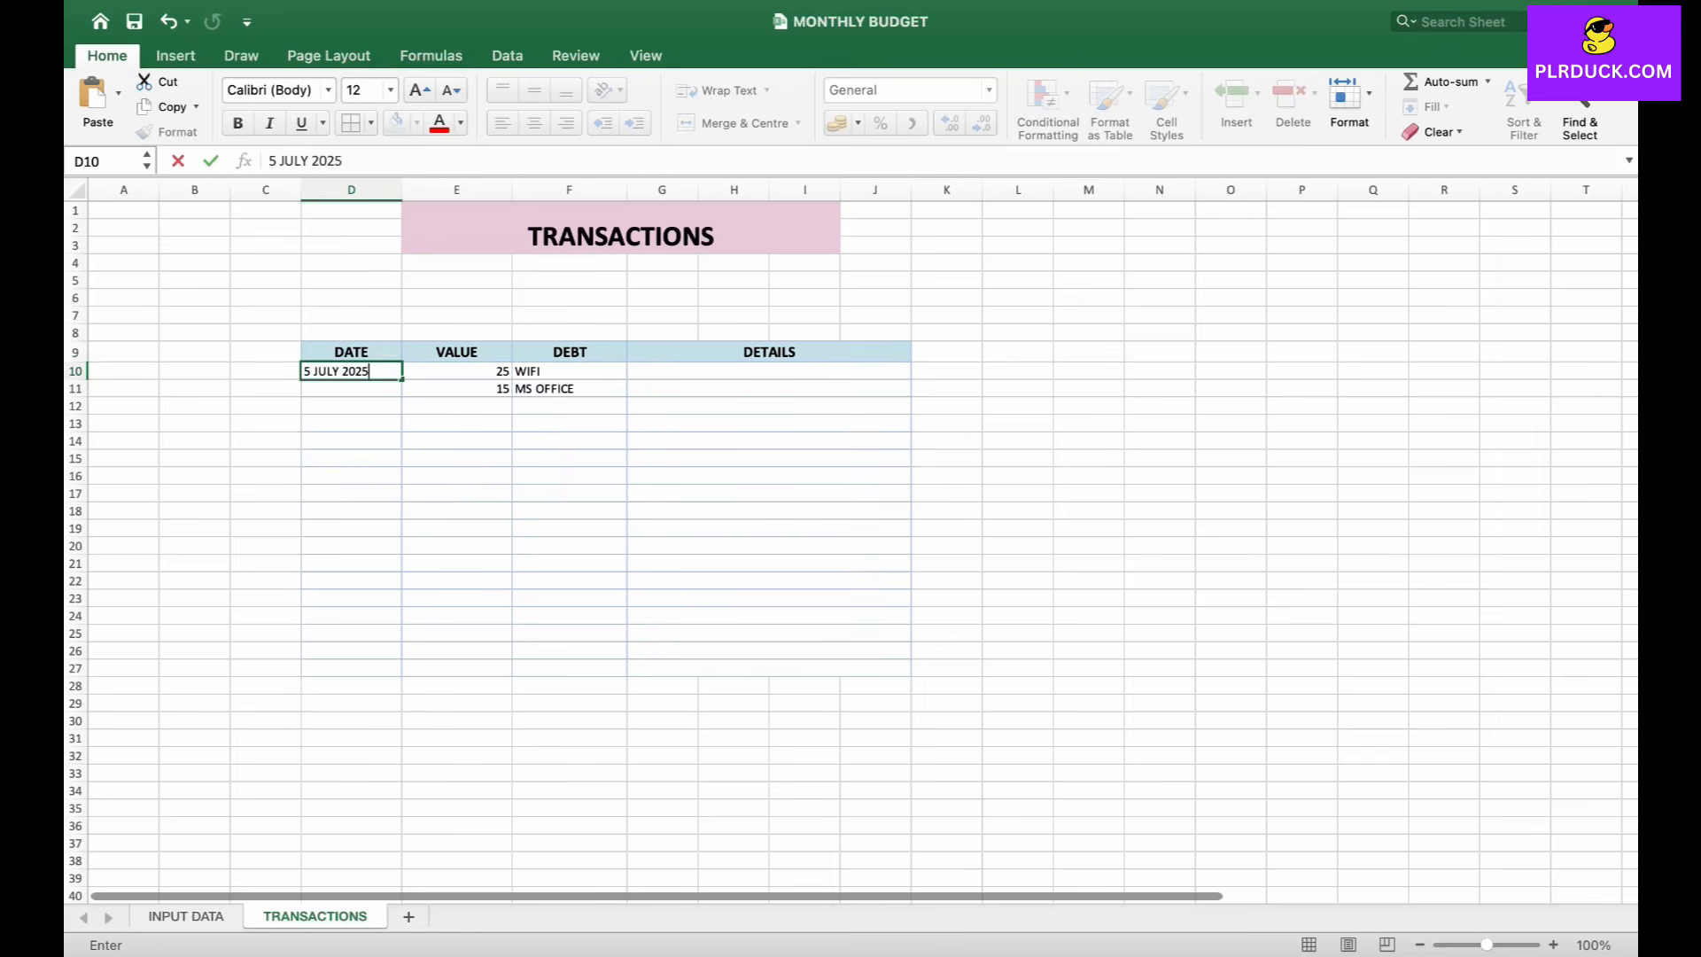
key("Return")
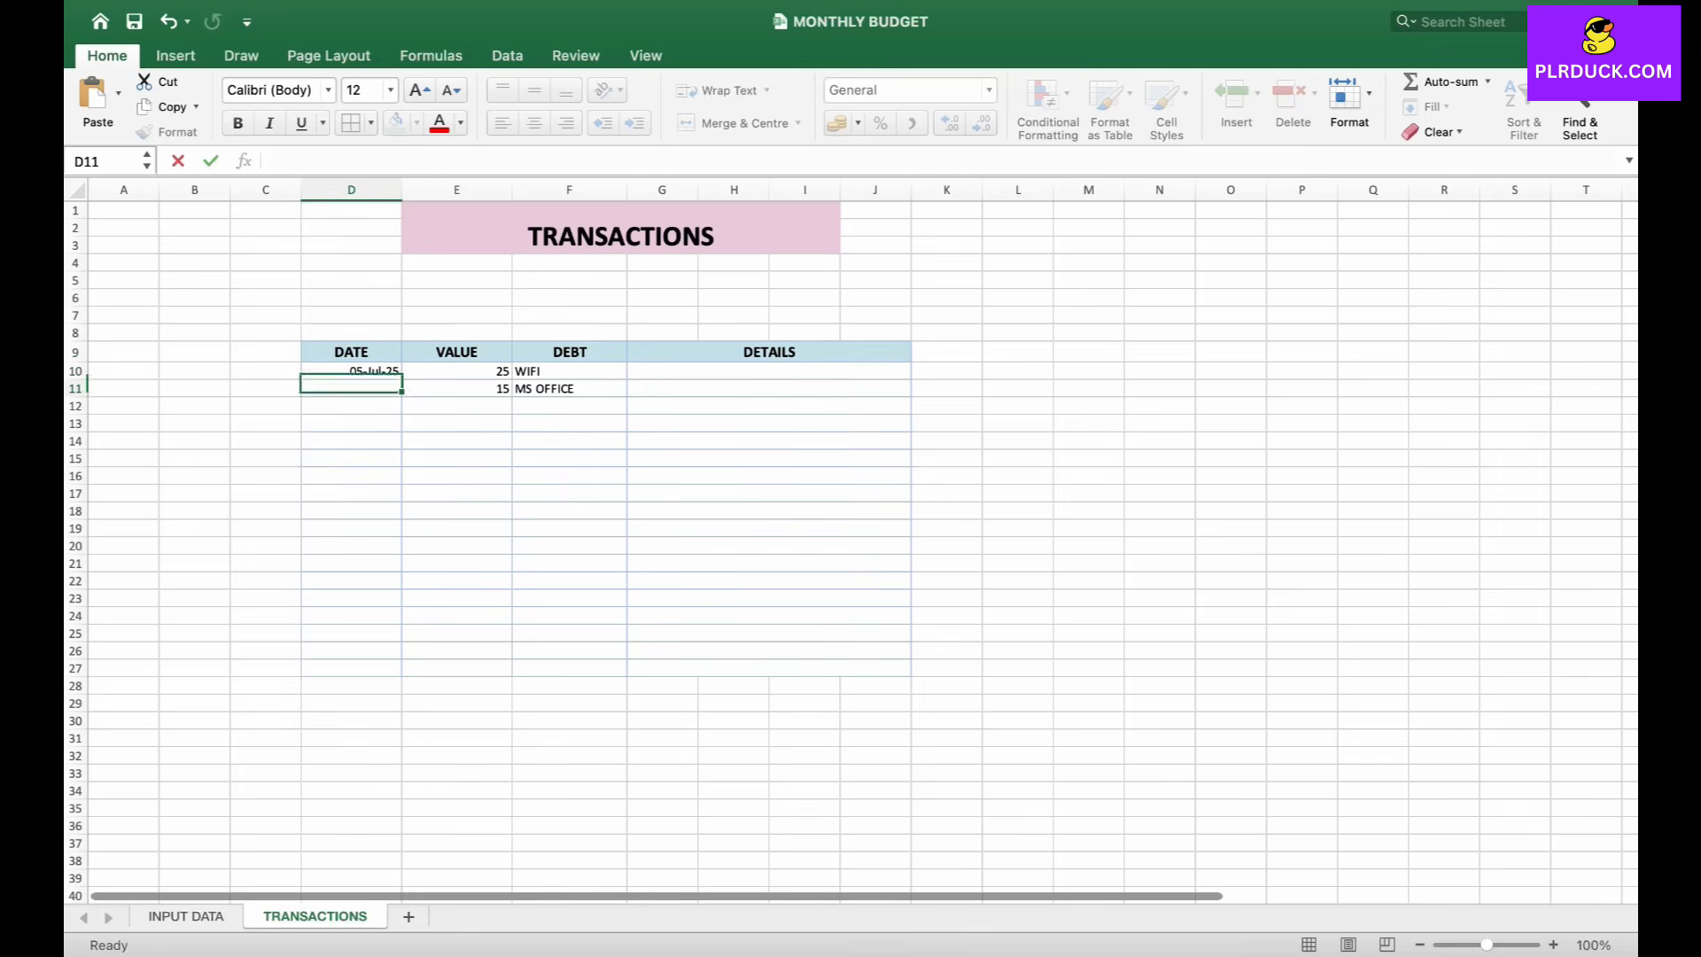
type("1")
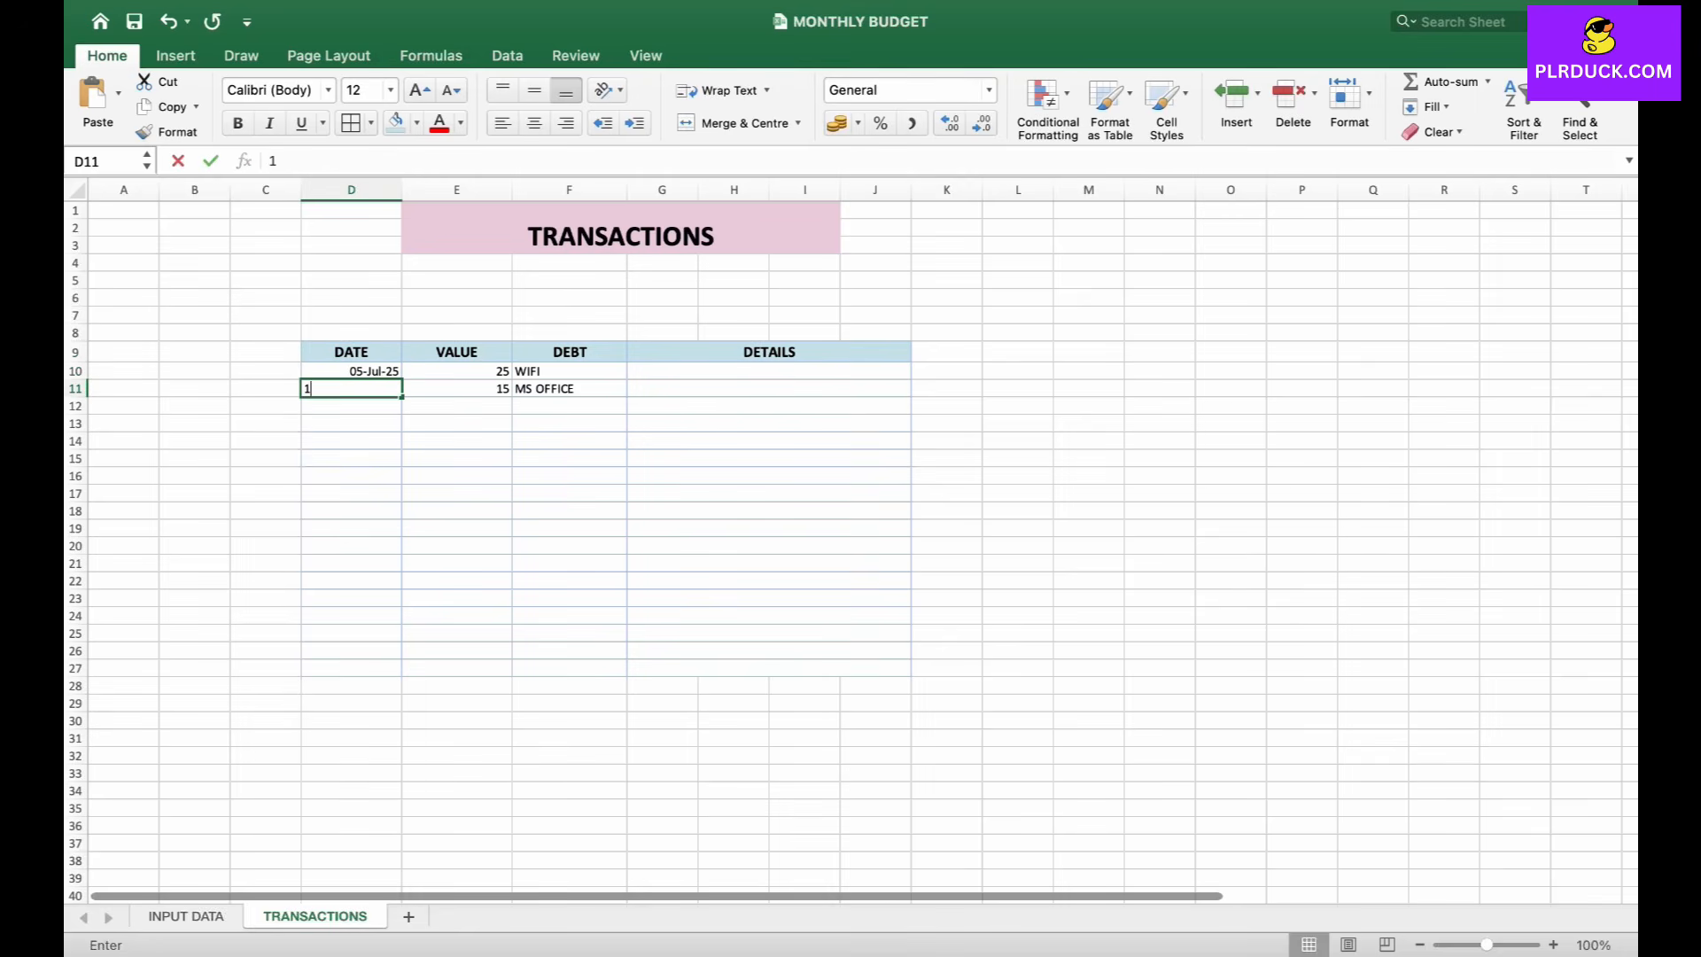
type(" JULY 2025")
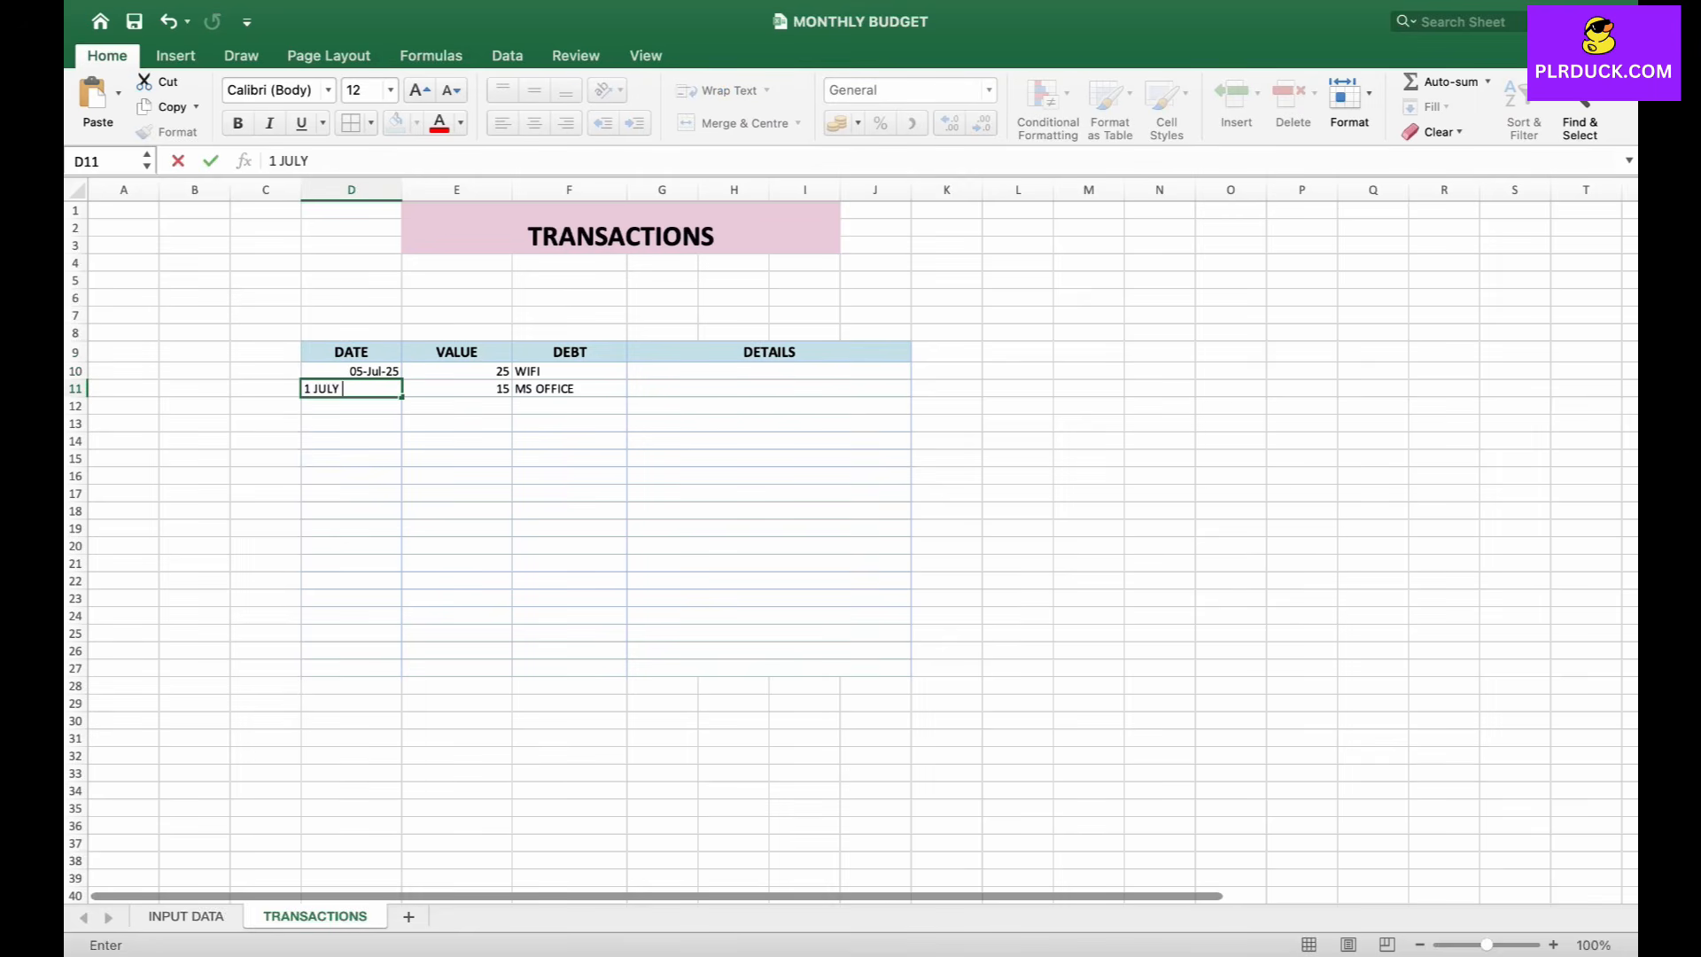
key("Return")
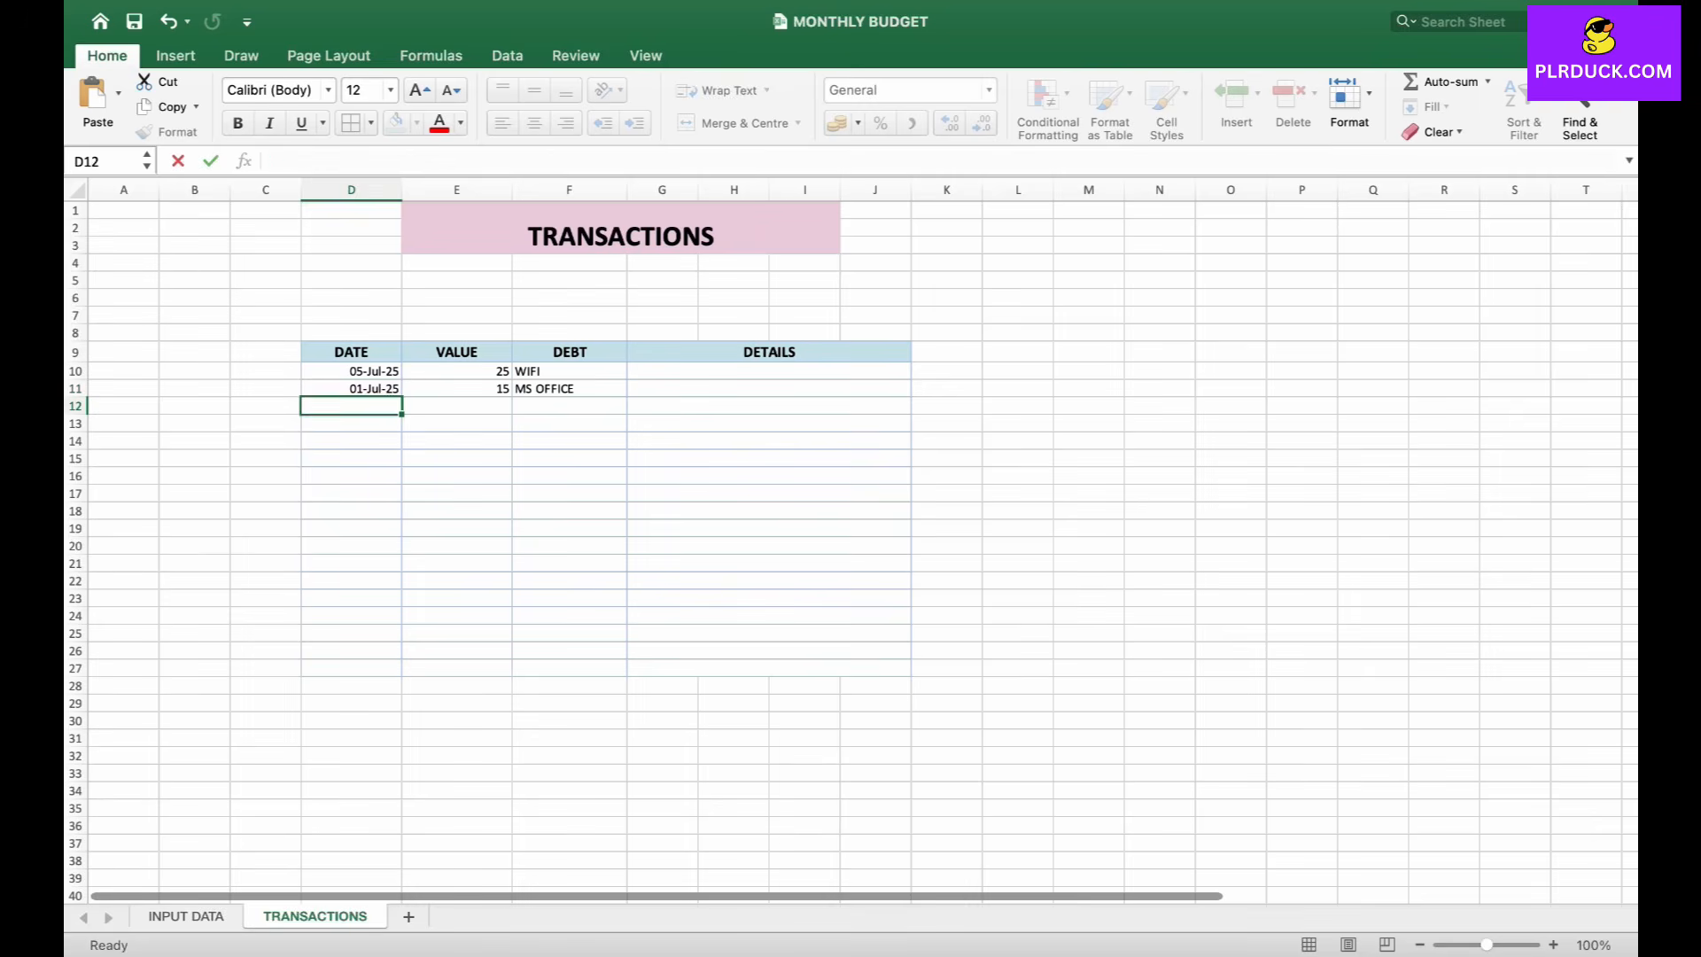
- Check the debt on the INPUT DATA sheet and record CREDIT CARD with value 150, dated 1 July 2025, in row 12 of TRANSACTIONS
left_click(569, 406)
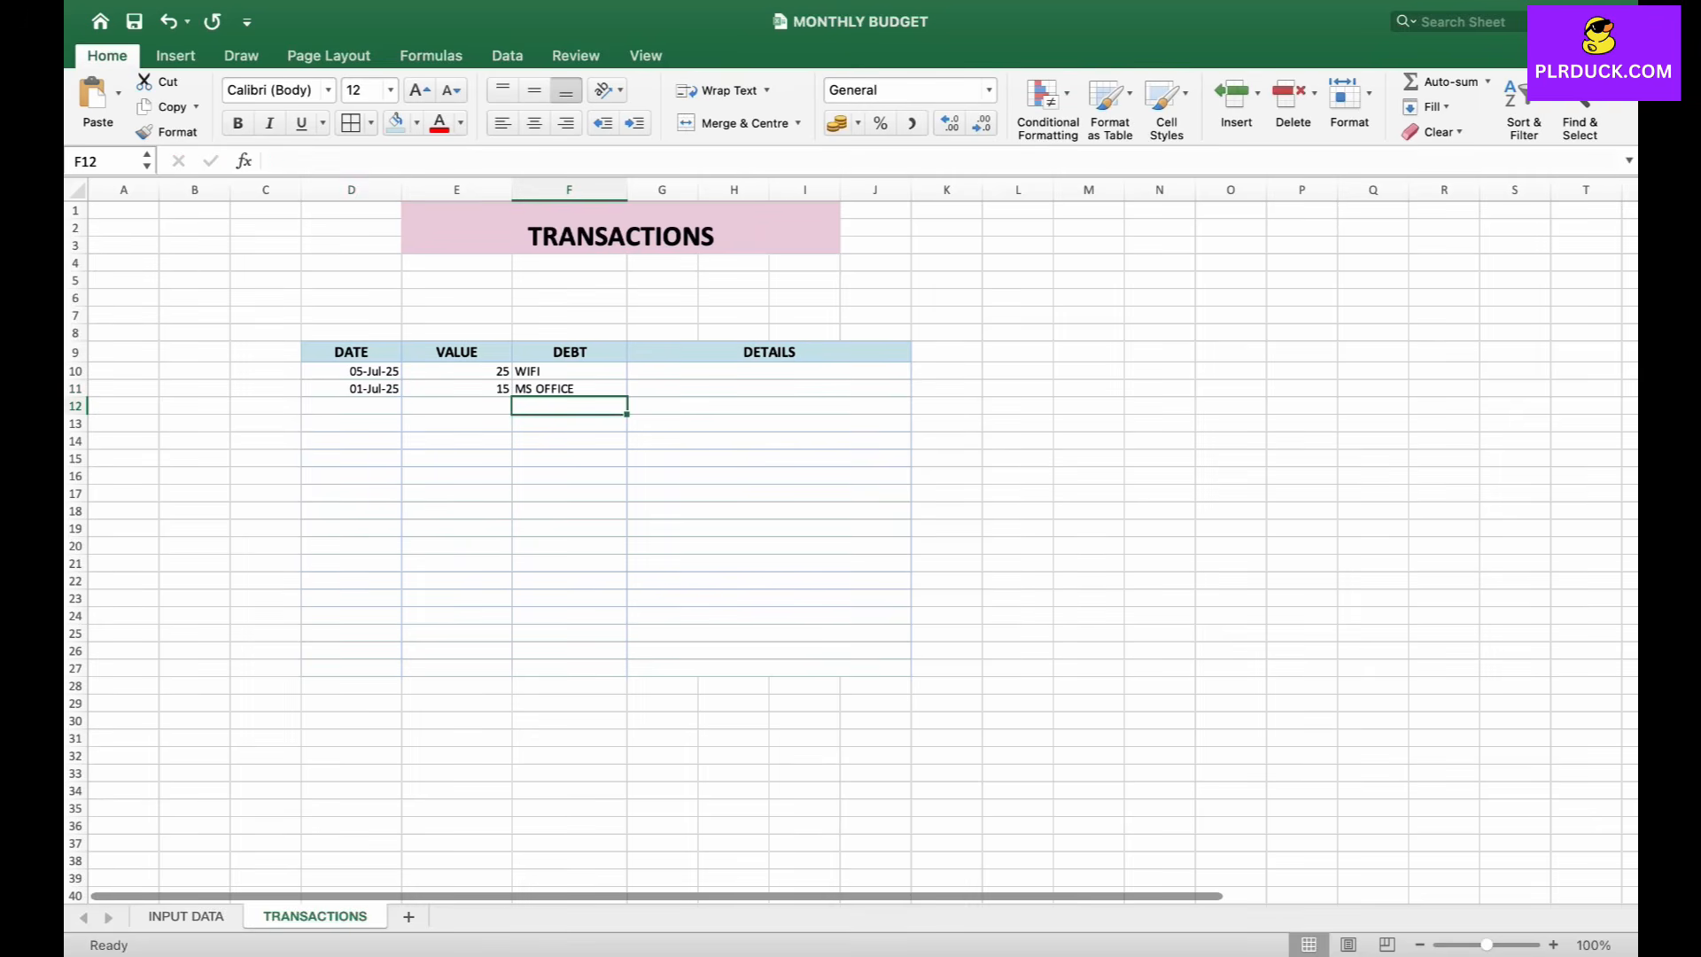
left_click(186, 917)
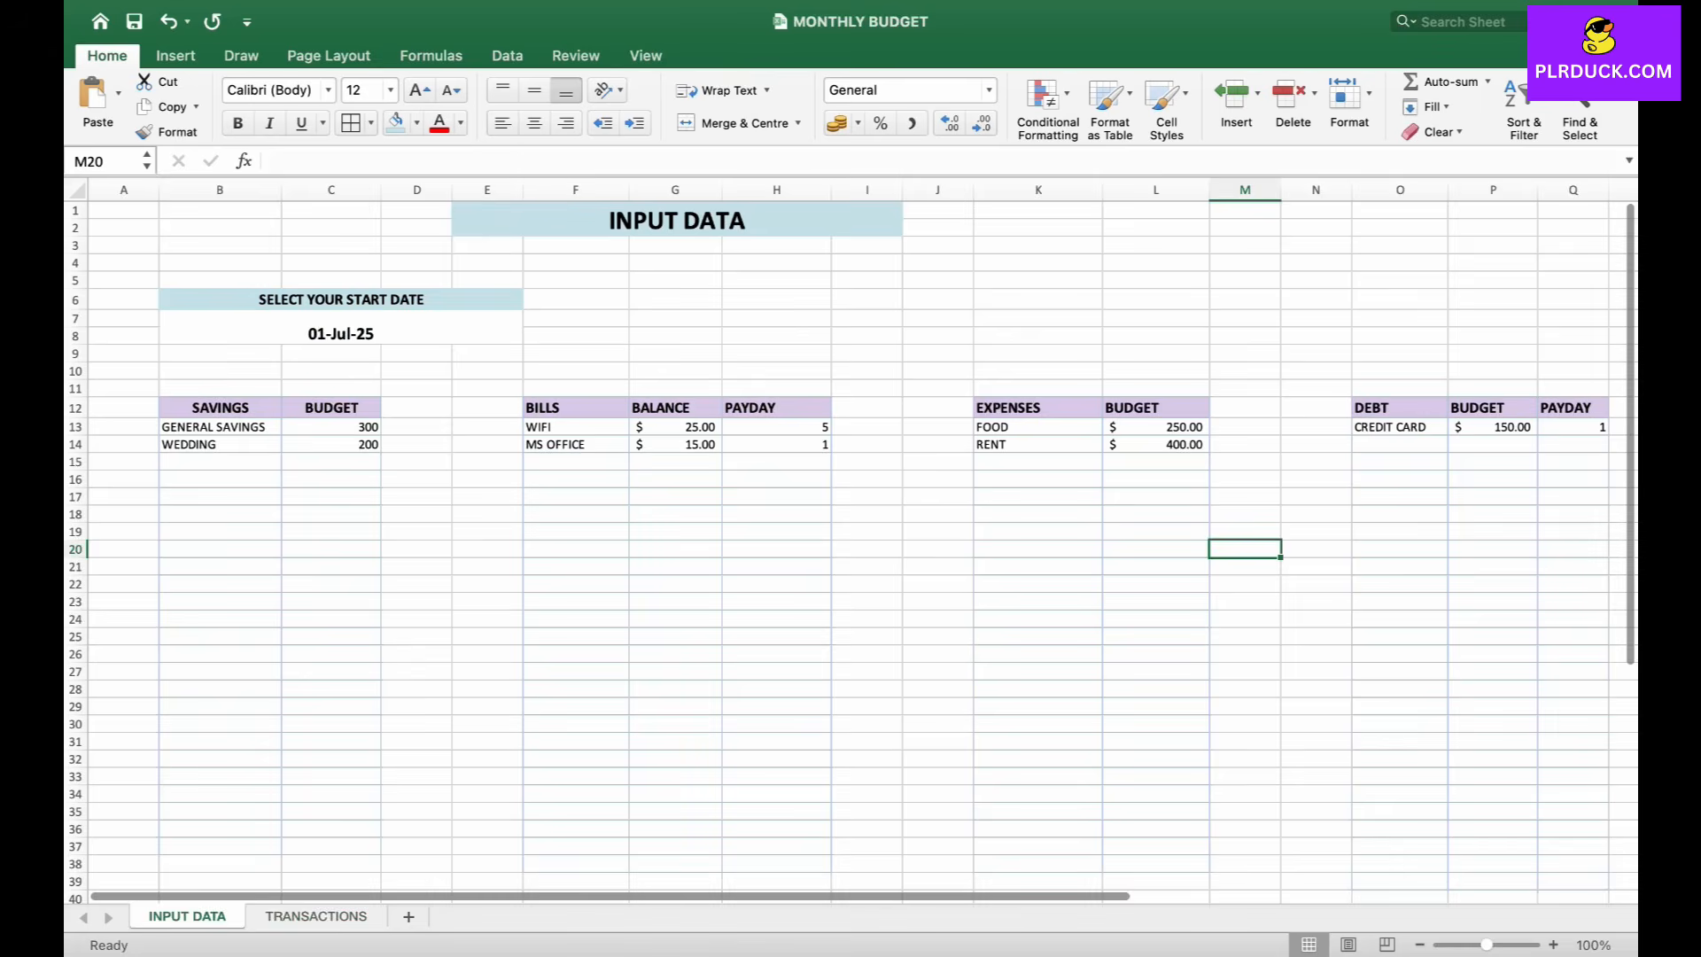
scroll(851, 540, "right", 1)
scroll(850, 541, "down", 1)
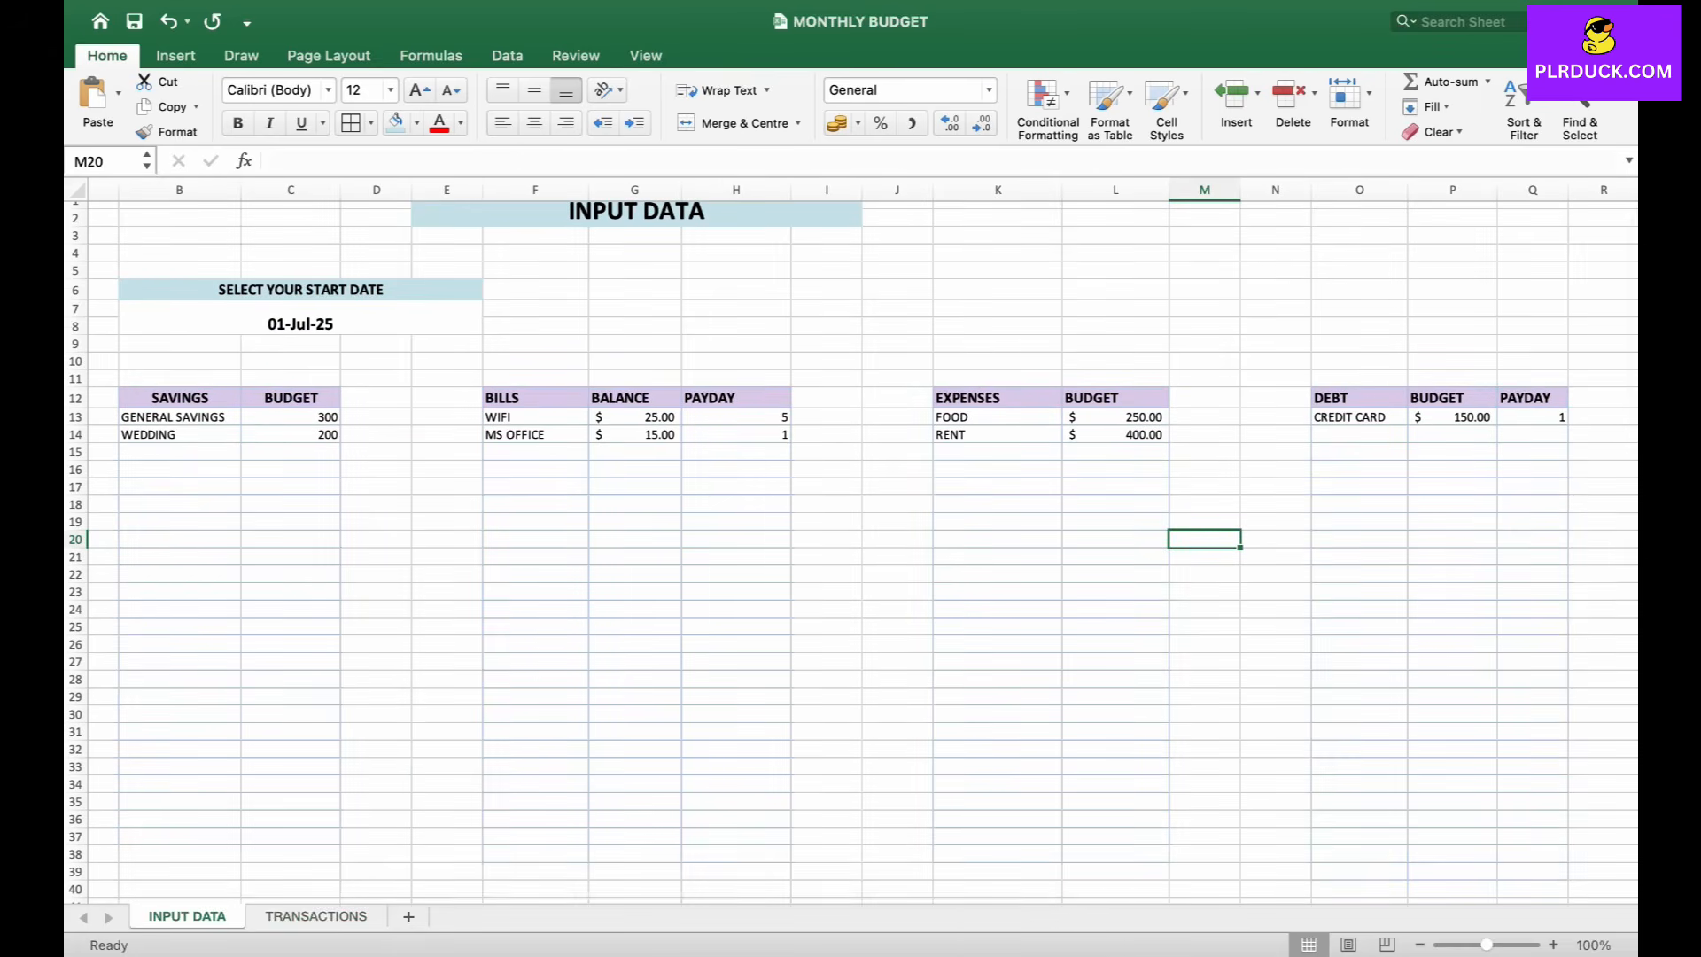
left_click(315, 917)
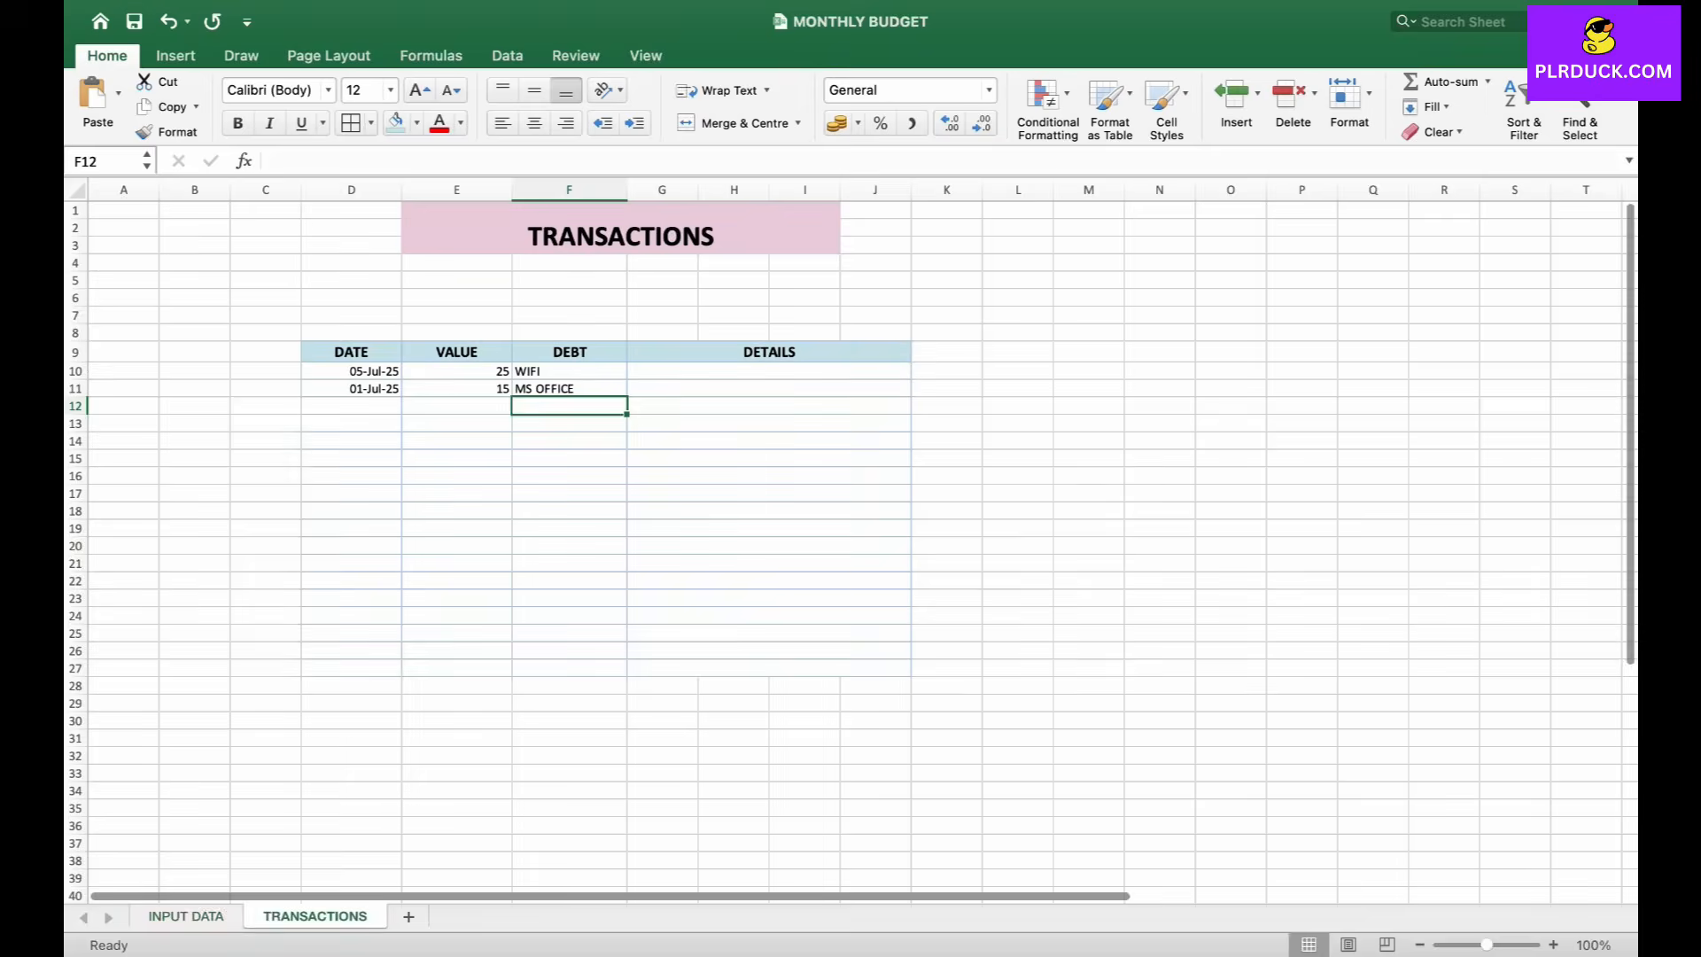
type("CREDIT ")
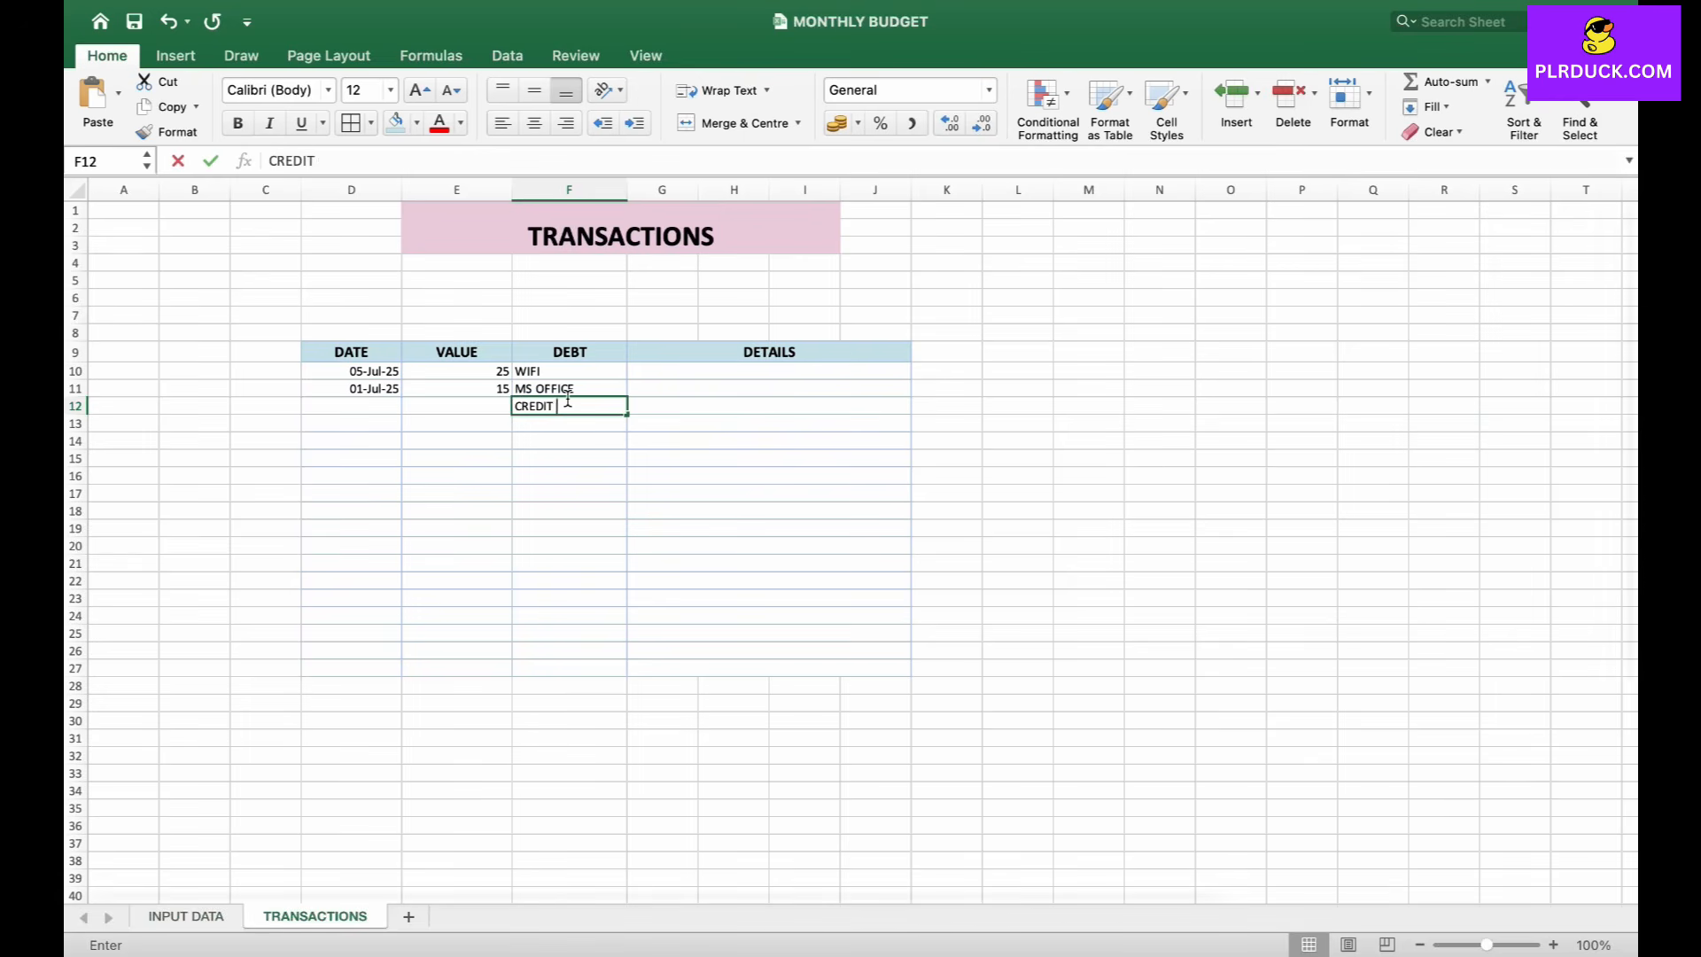
type("CARD")
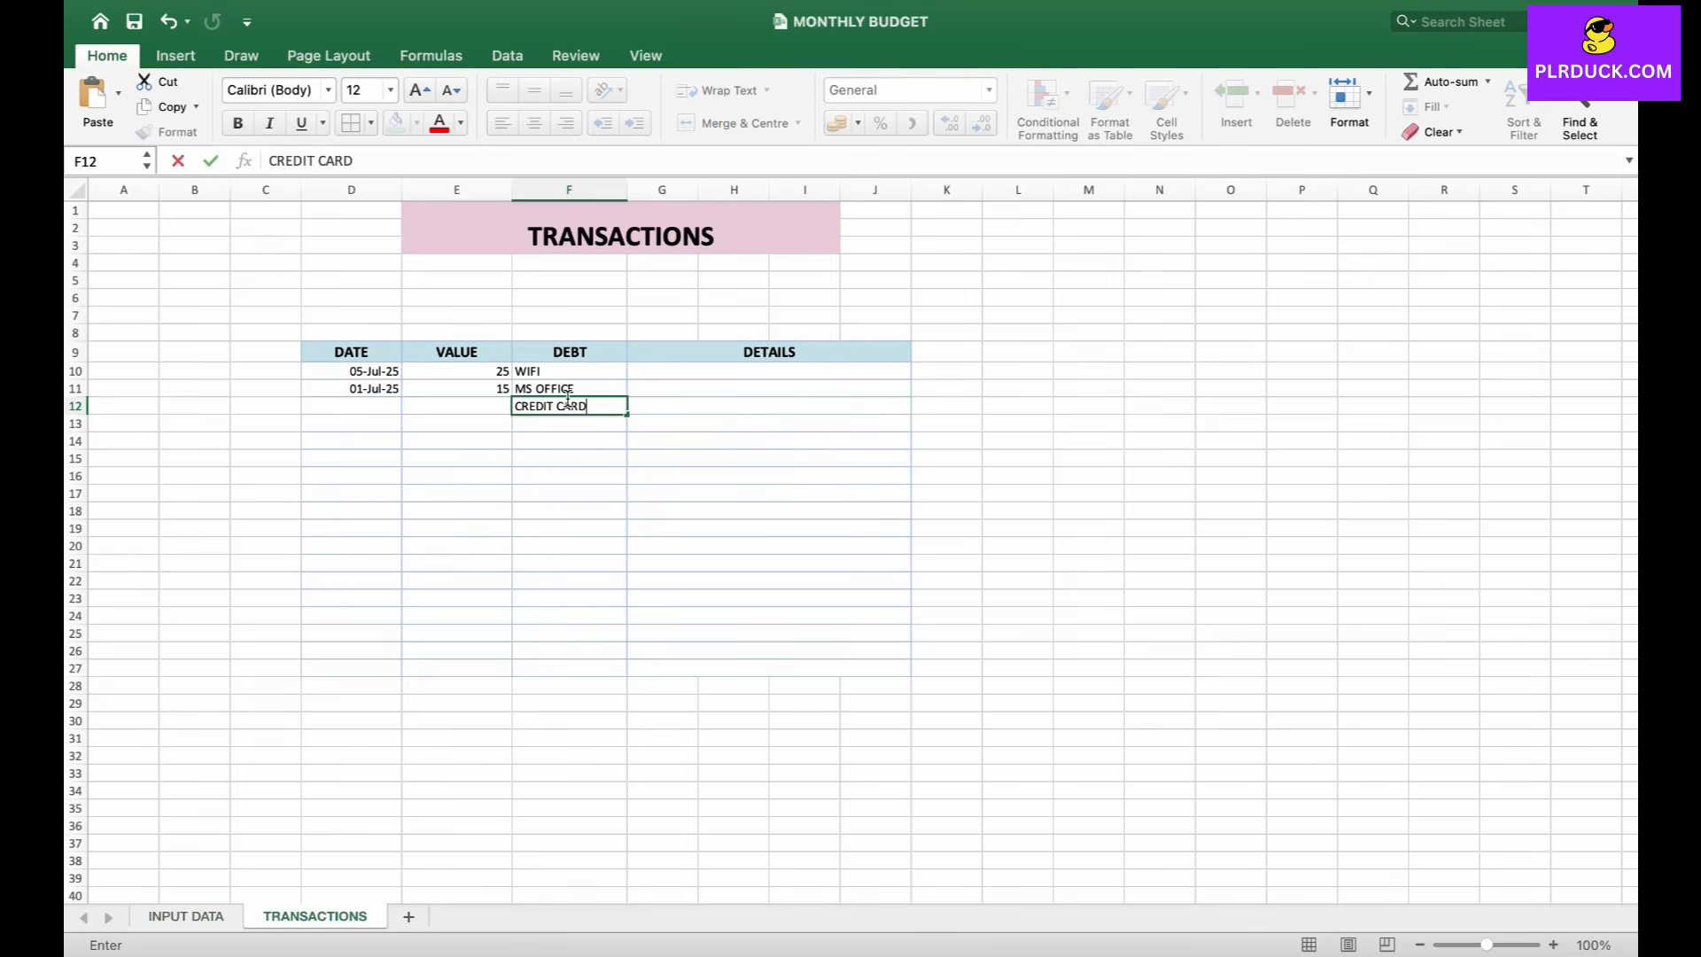
key("Left")
type("150")
key("Left")
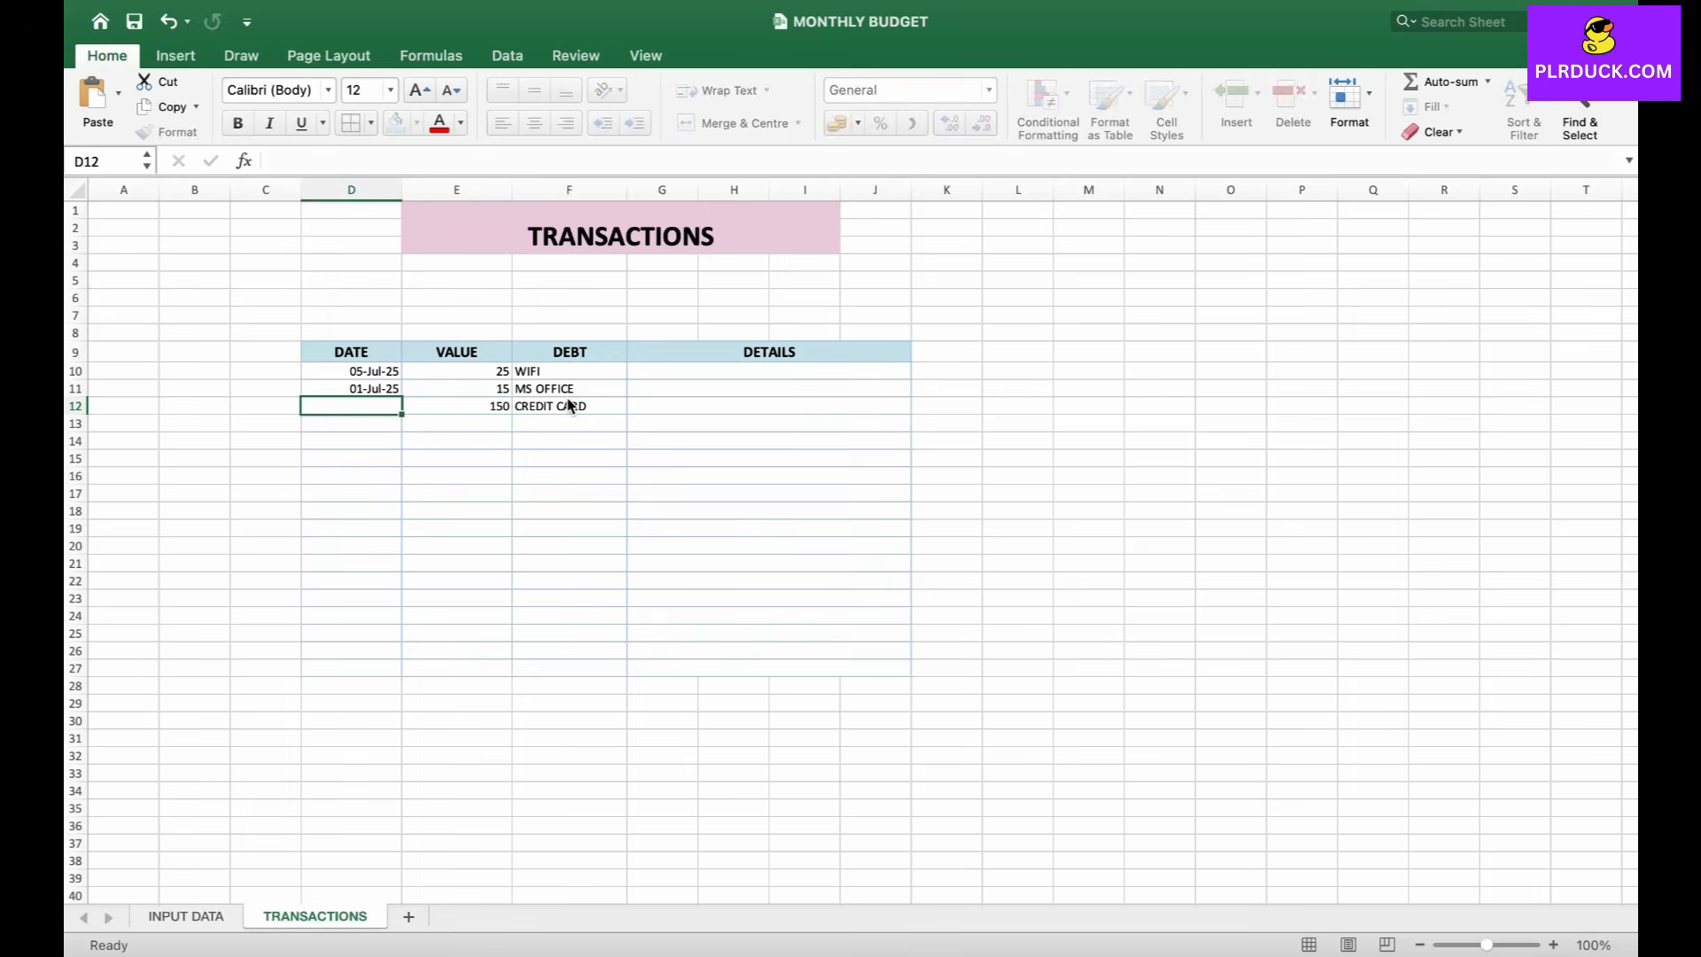
type("1 JUY")
- Format the transaction values in E10:E12 with the $ English (United States) accounting format
left_click(456, 370)
left_click_drag(456, 370, 456, 406)
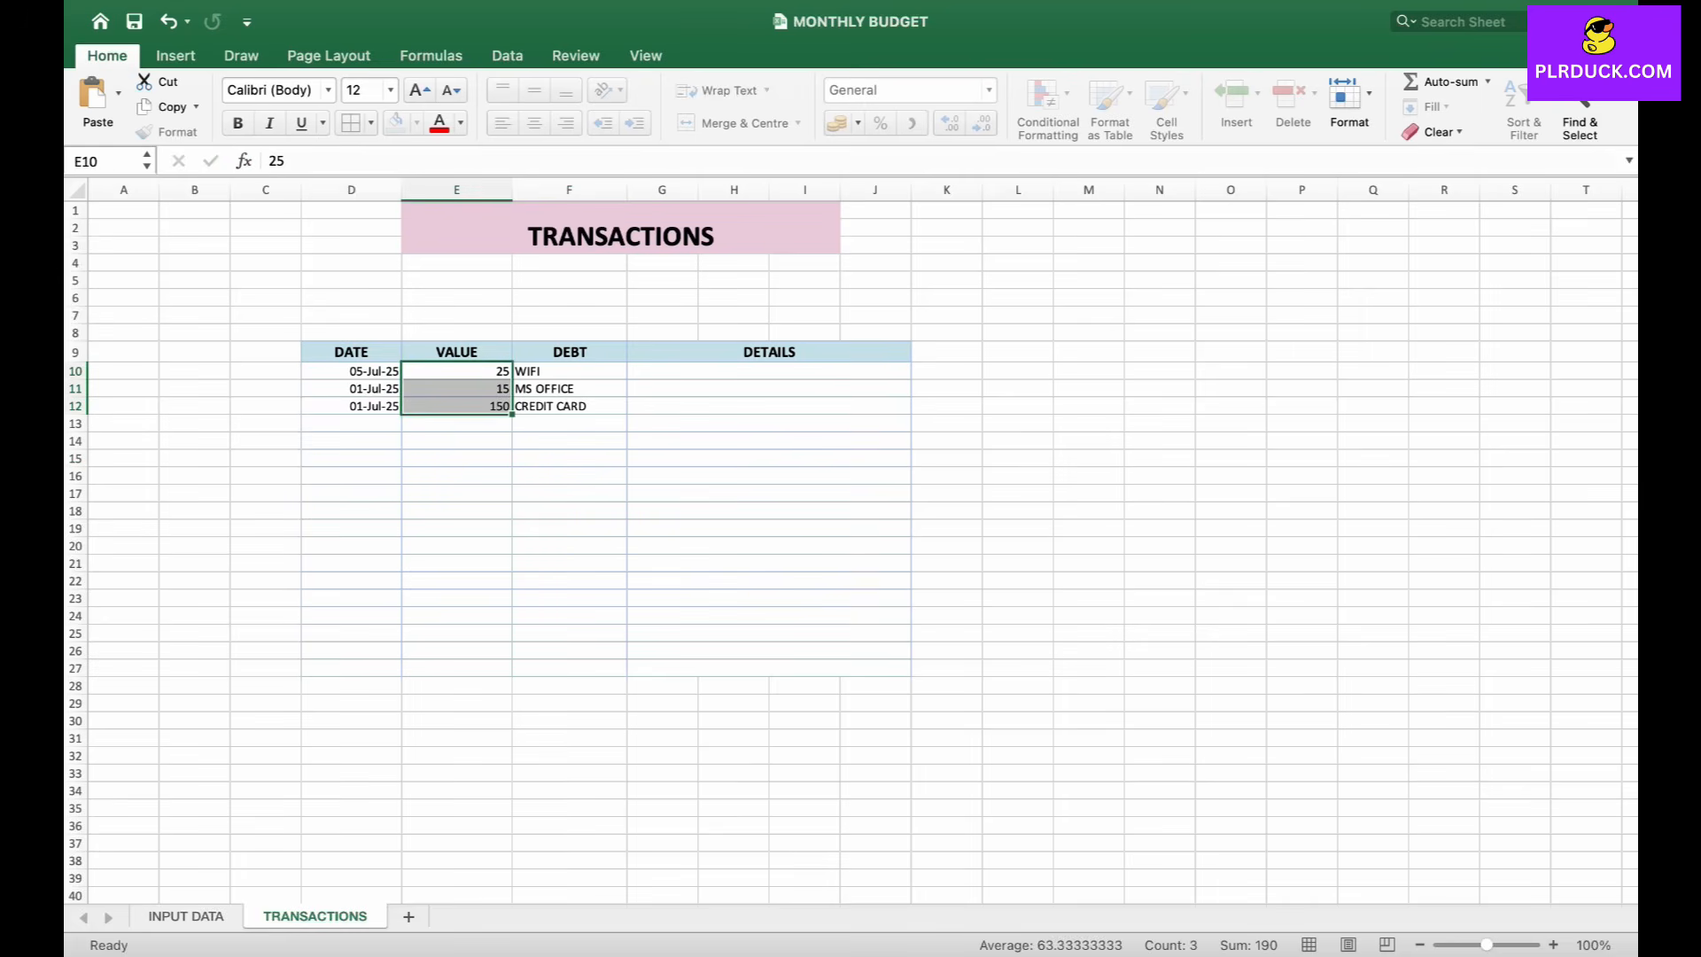
left_click(857, 123)
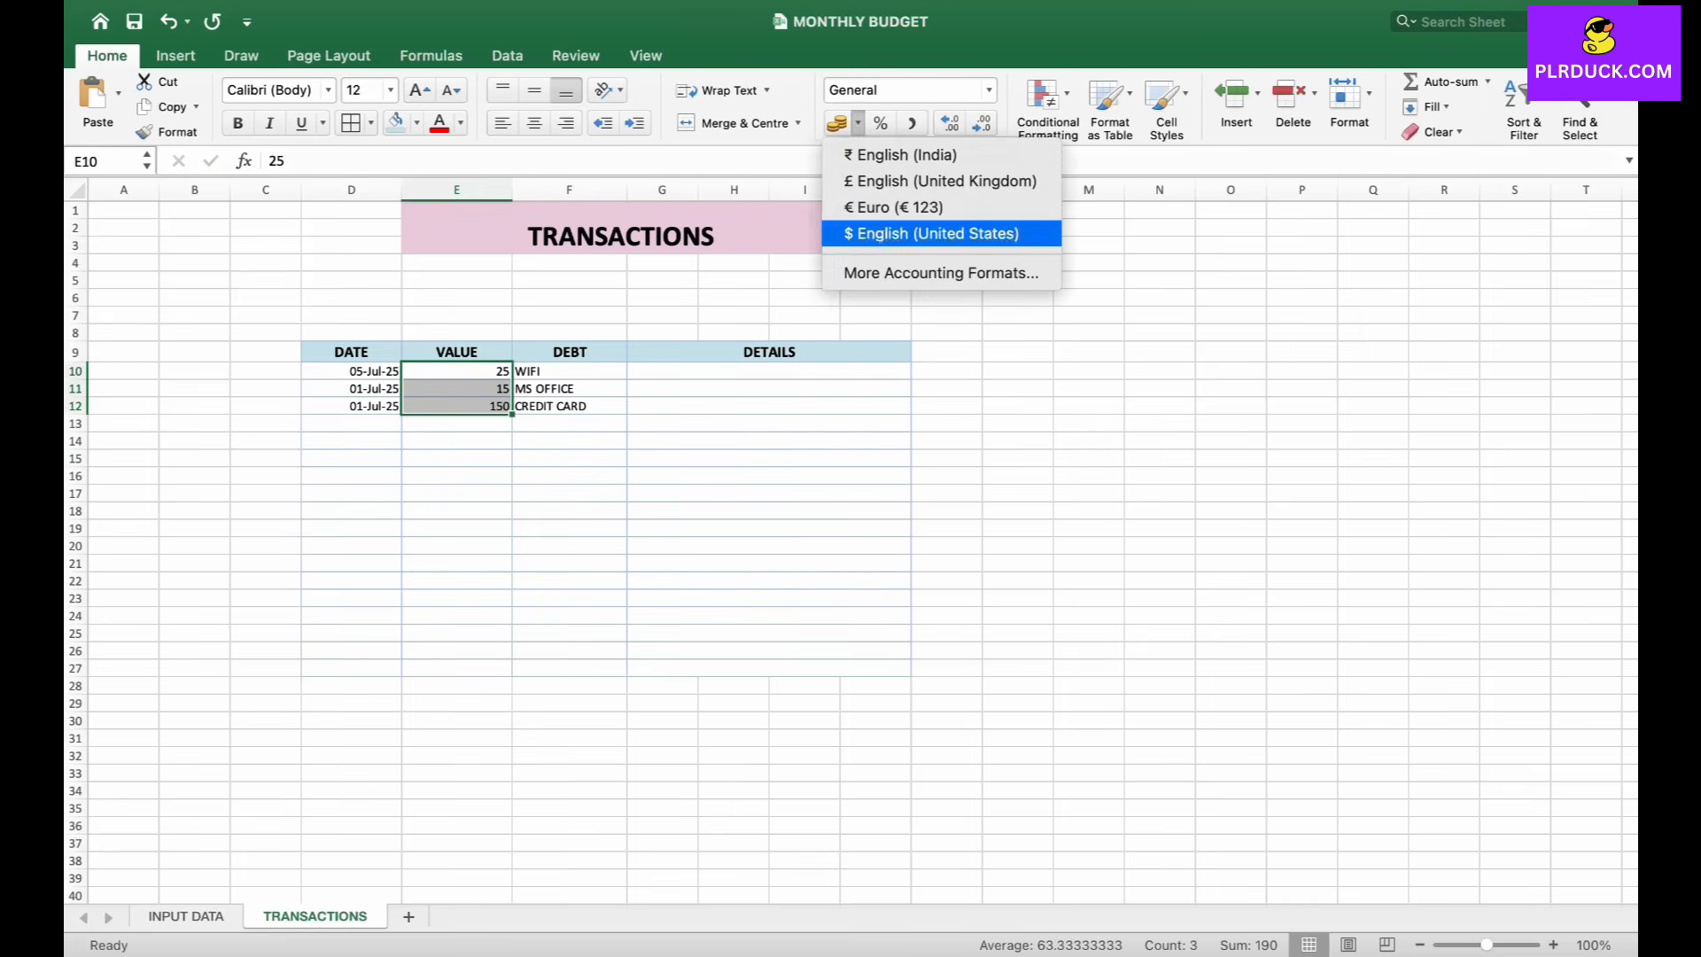
left_click(891, 232)
left_click(569, 564)
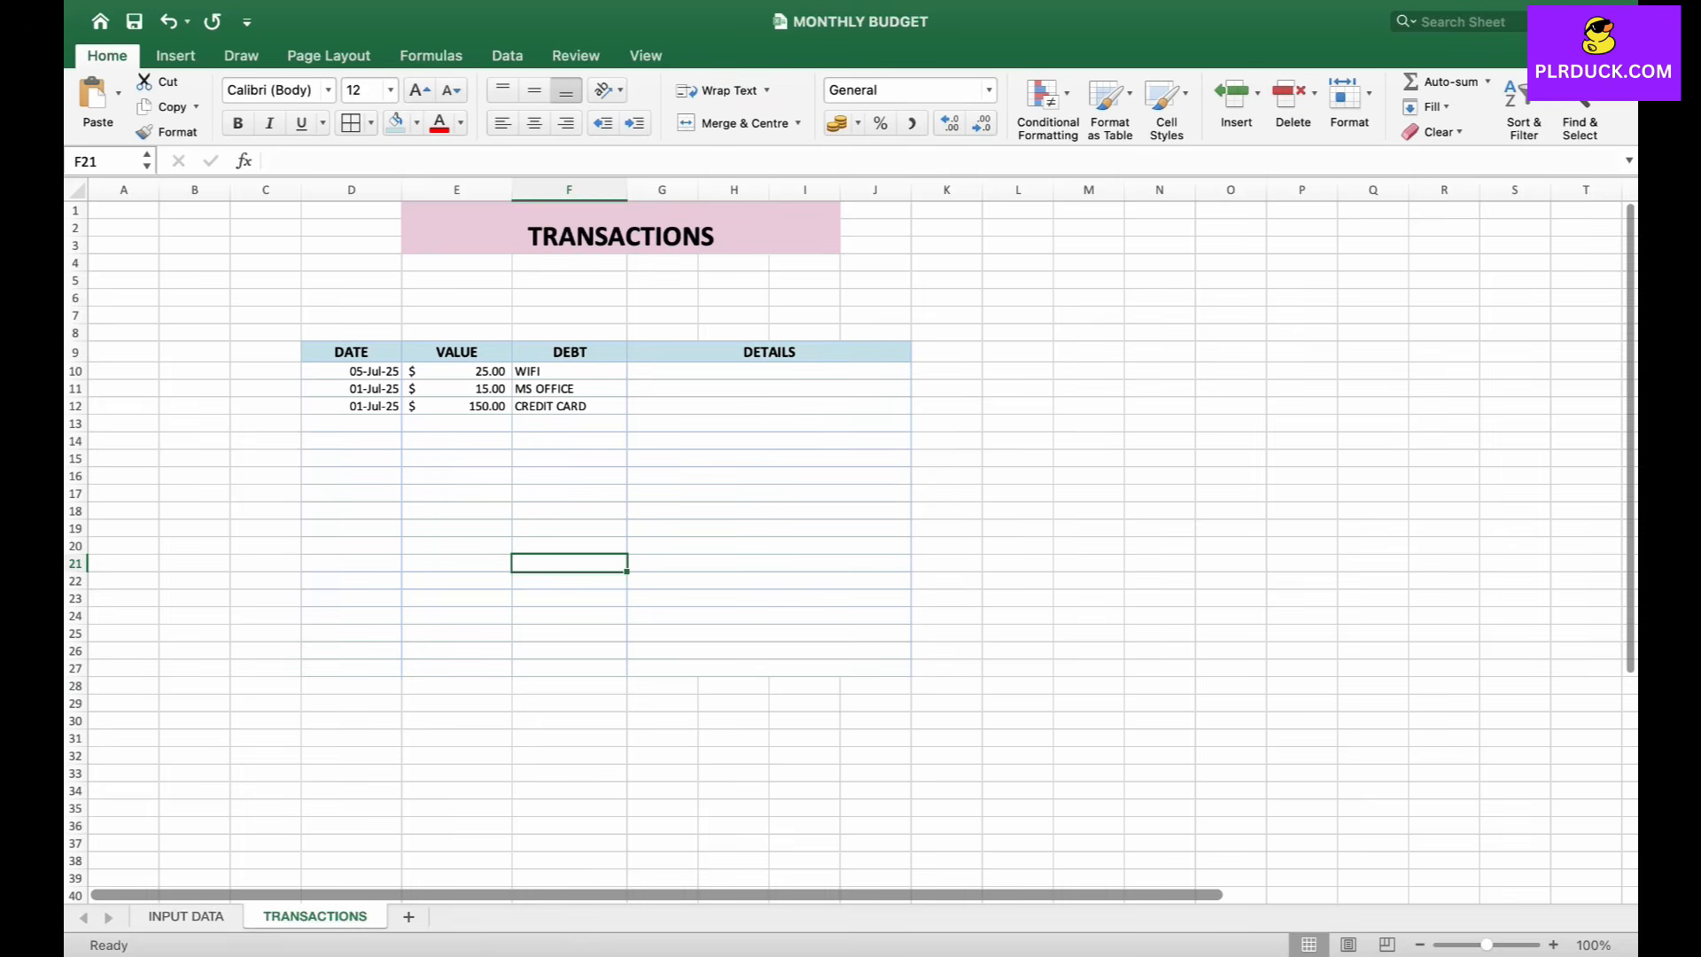
- Add a new sheet after TRANSACTIONS and name it MONTHLY BUDGET
left_click(408, 918)
double_click(428, 917)
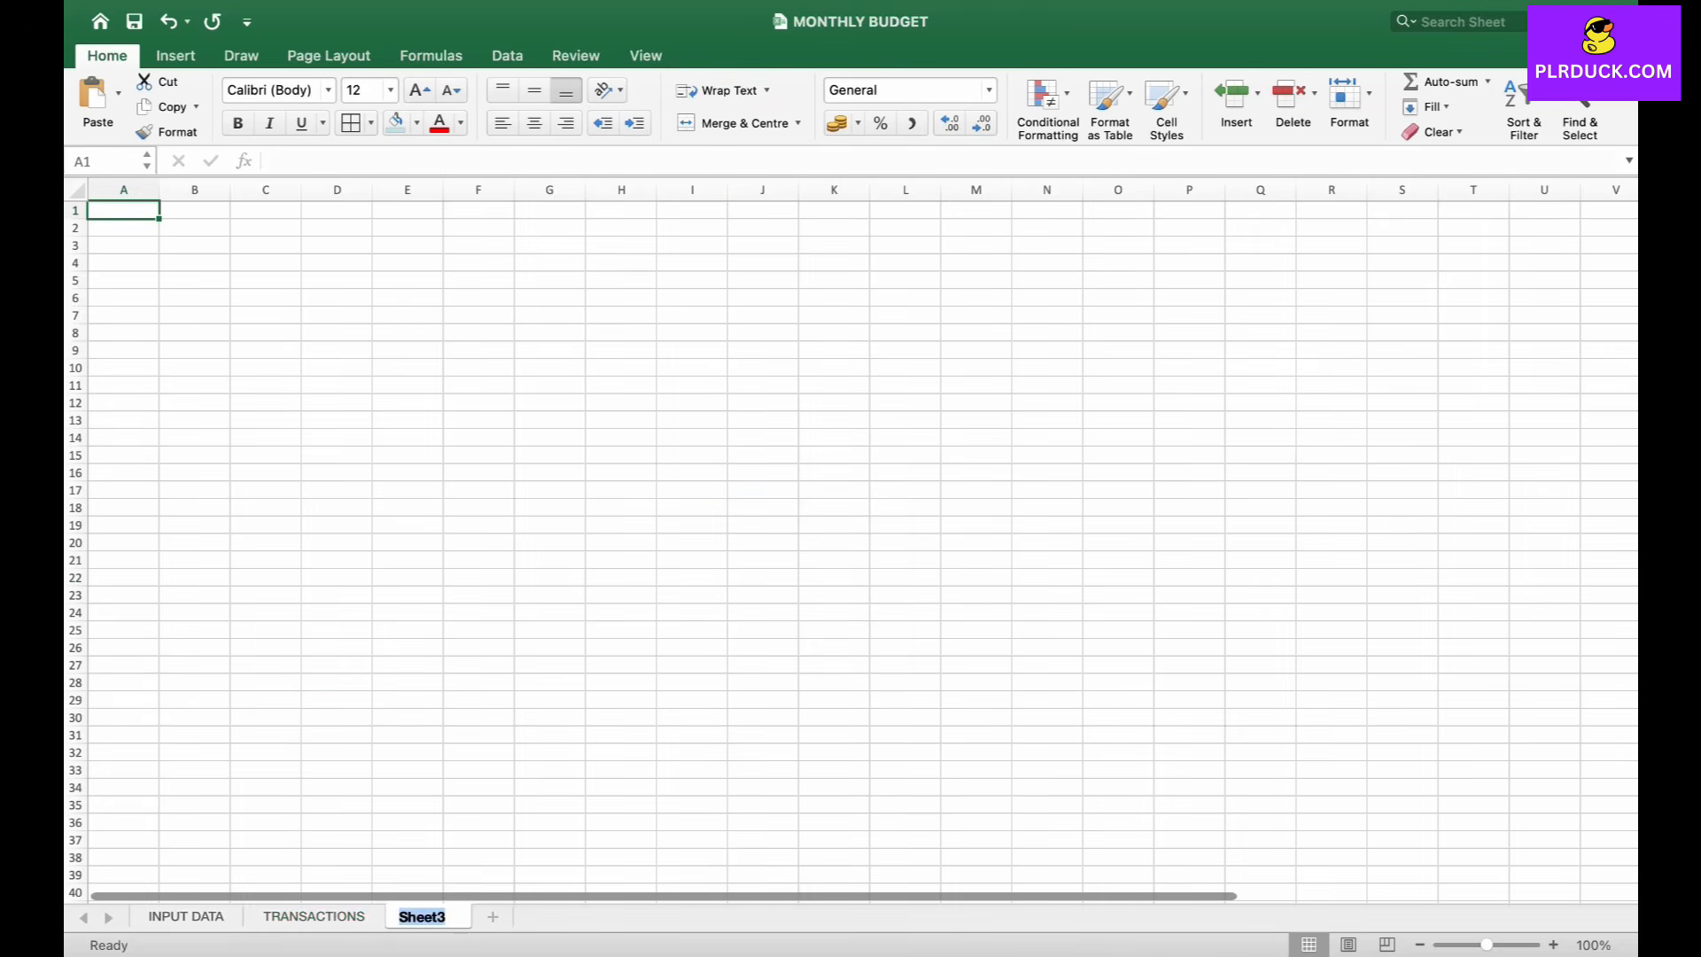
type("MO")
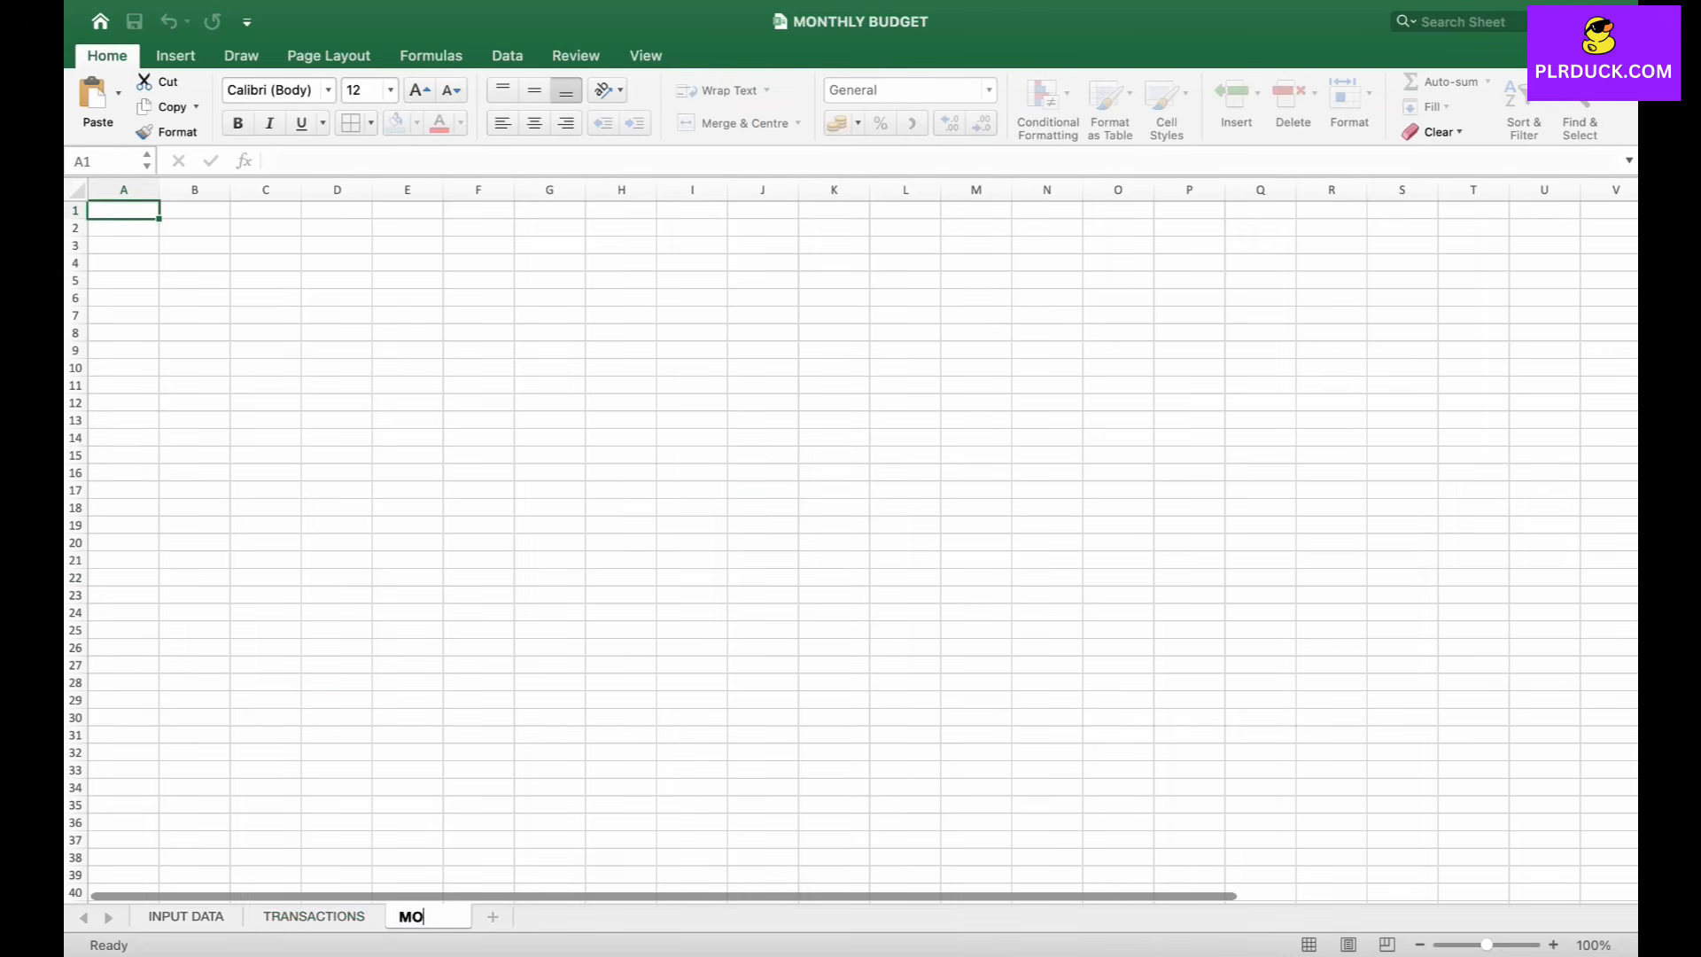
type("NTHLY BUDGET")
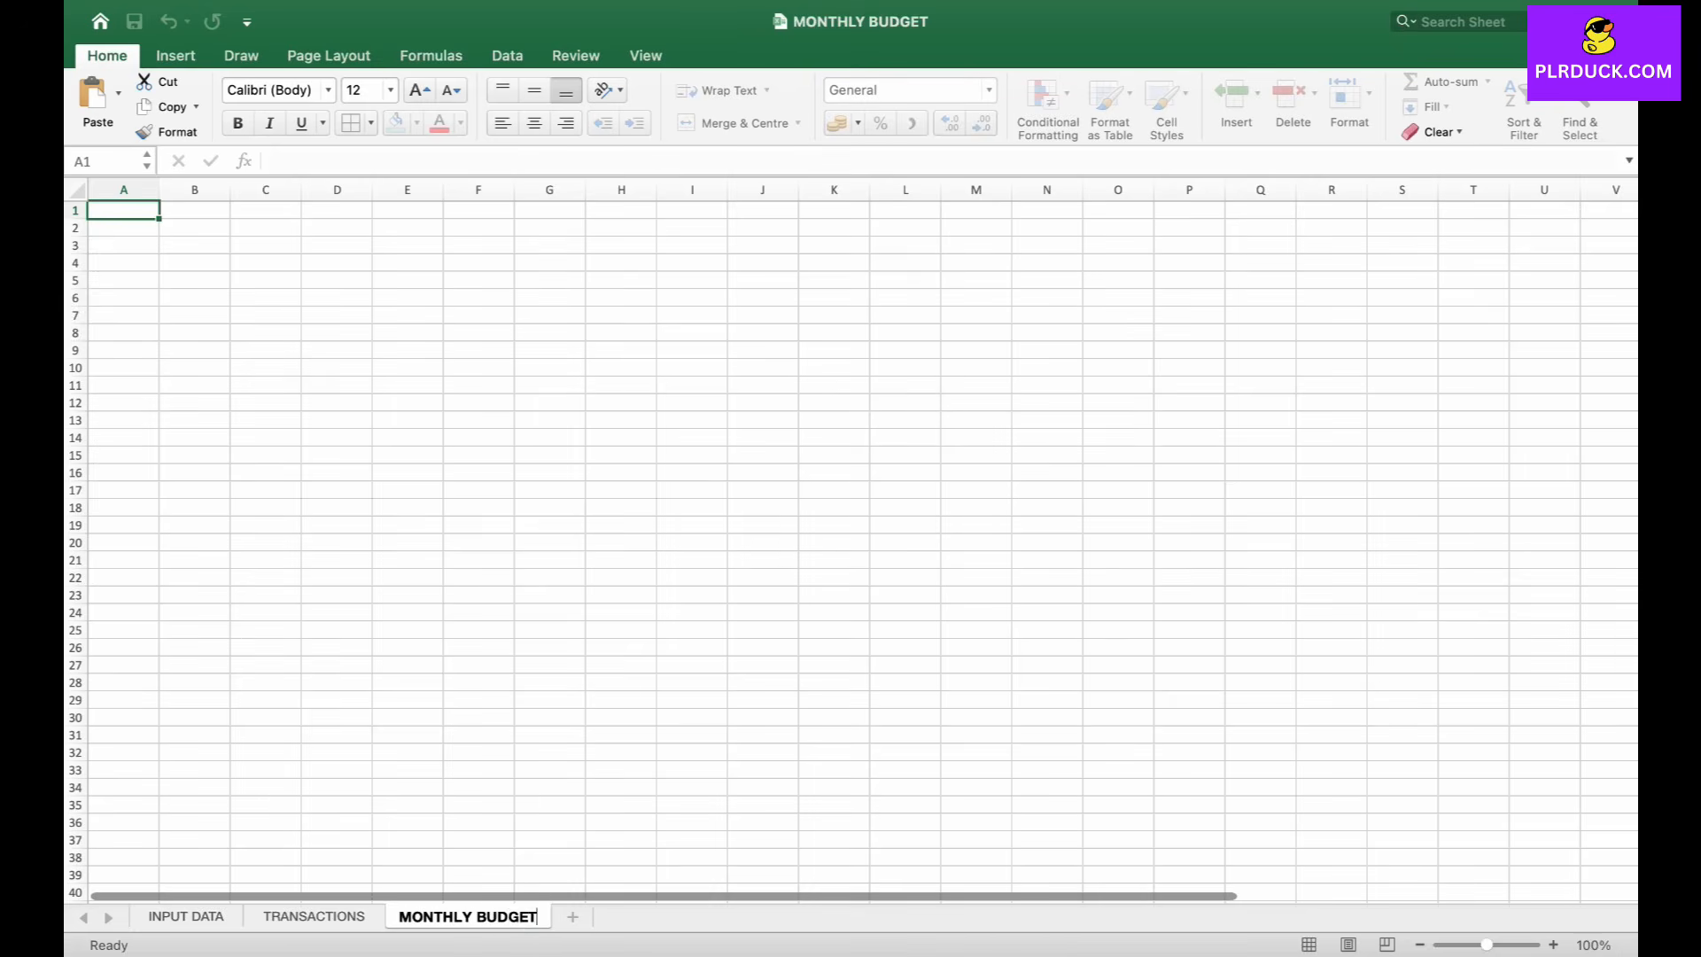
key("Return")
- Merge and centre F1:L3 and enter the title MONTHLY BUDGET TRACKER
left_click_drag(479, 210, 905, 245)
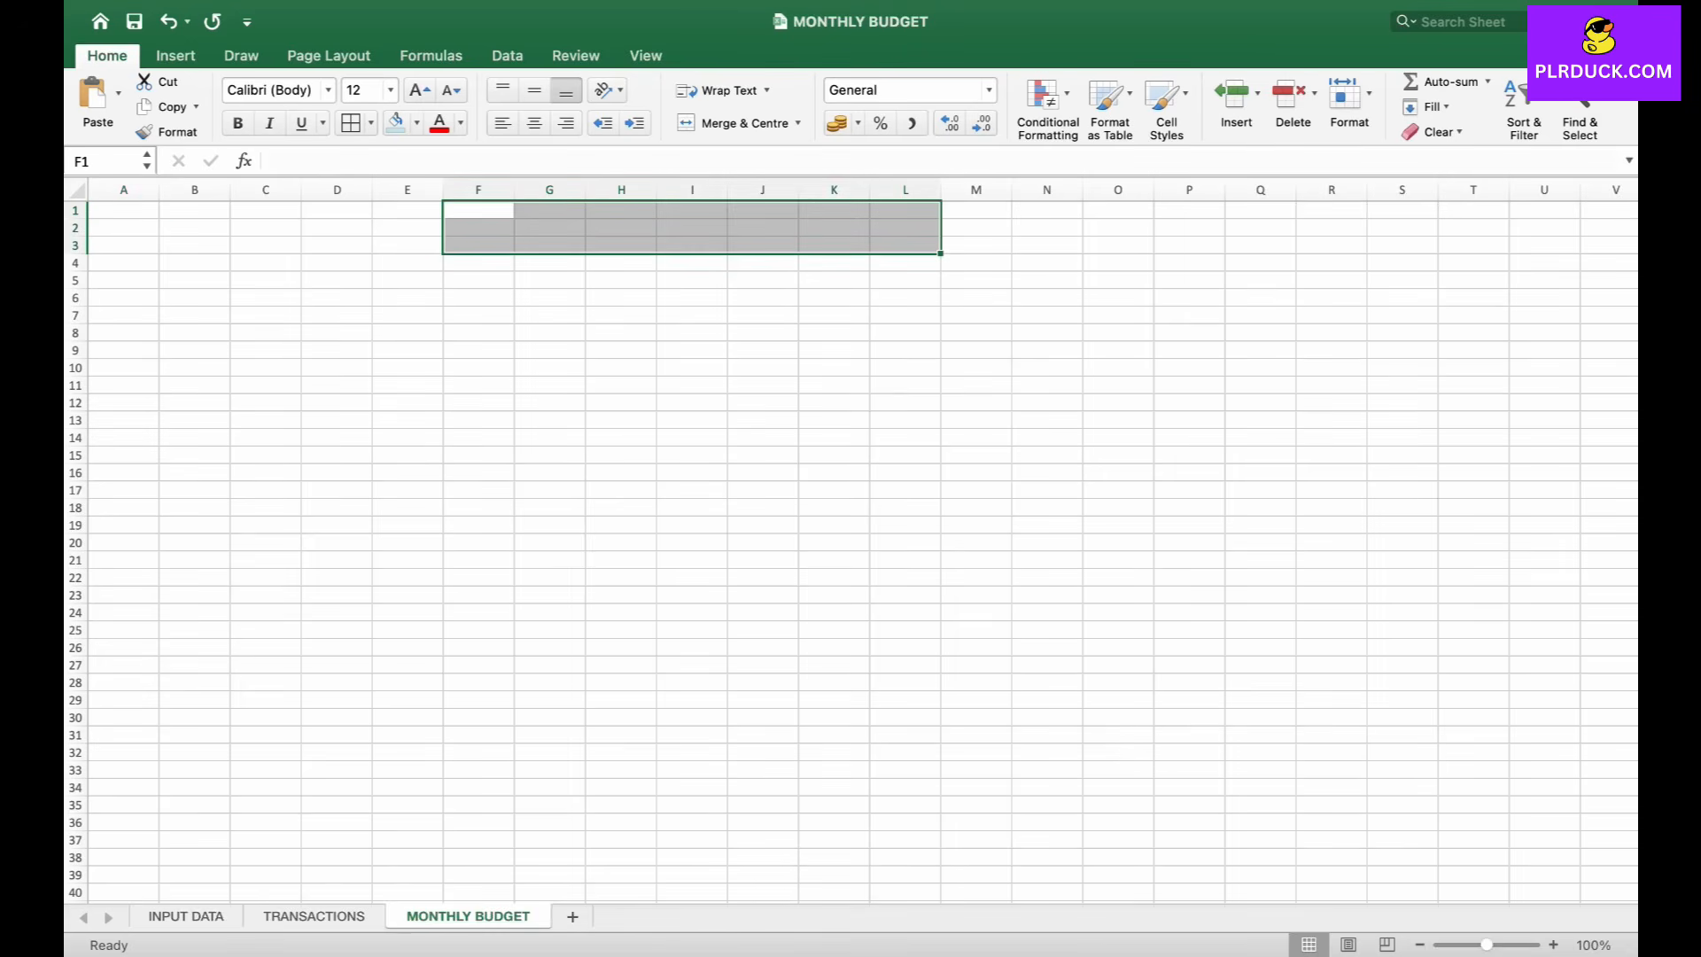
left_click(737, 123)
type("MONTHLY BUDGET")
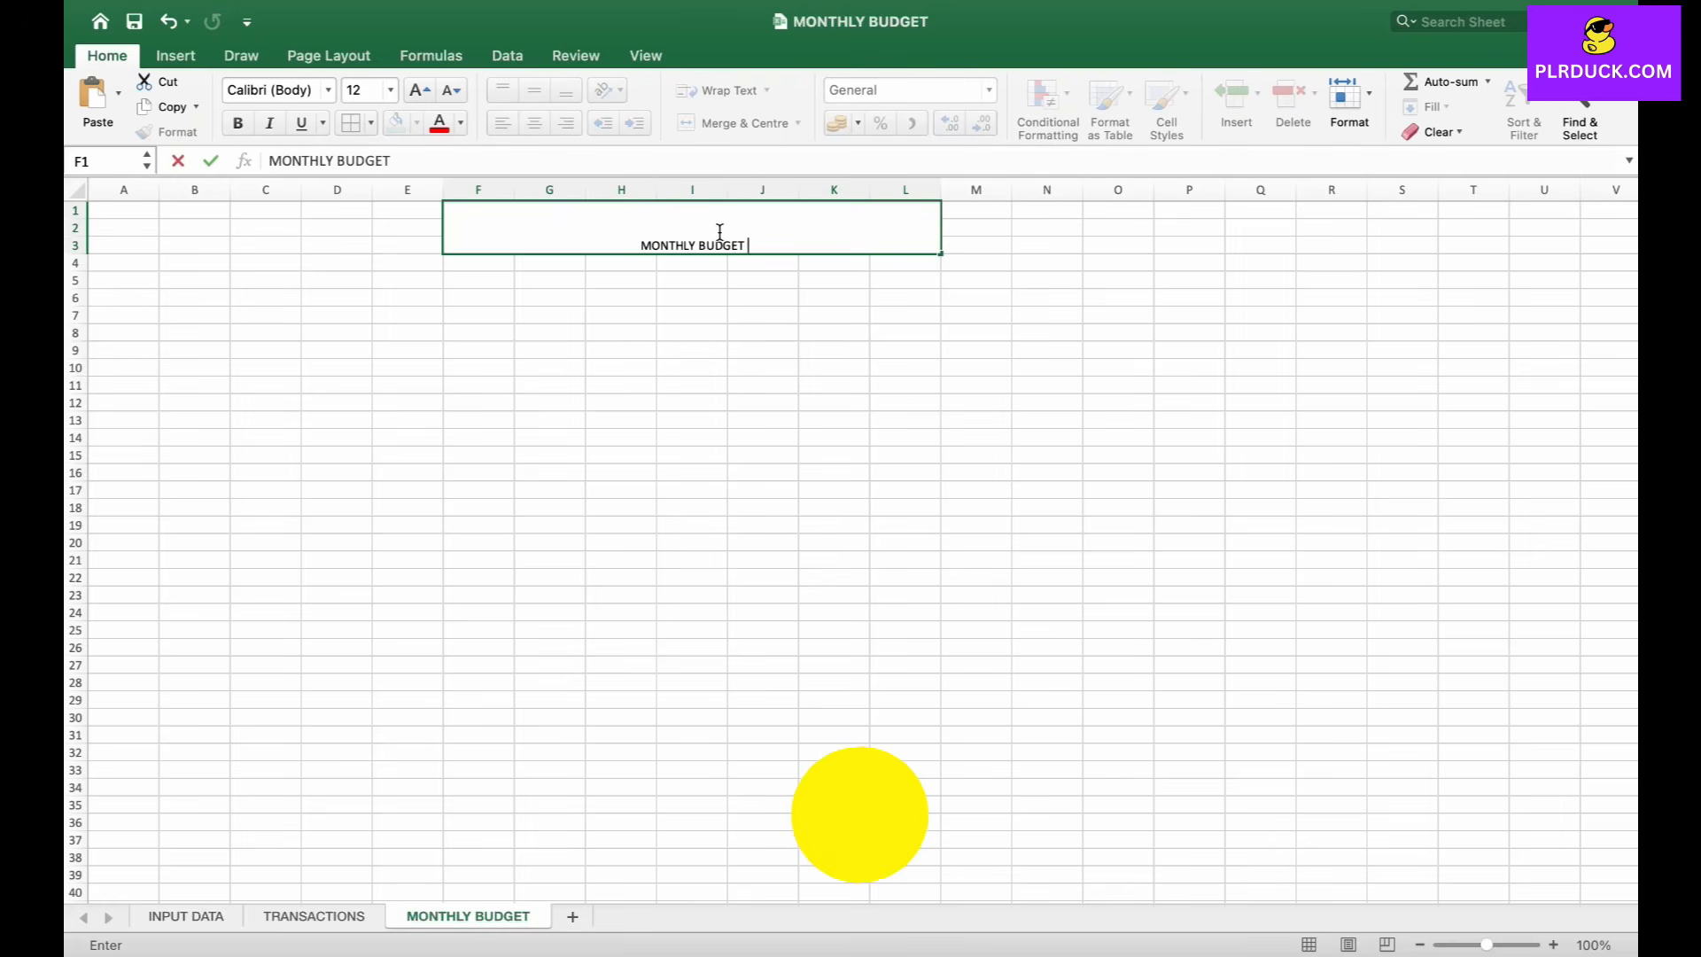
type(" TRACKER")
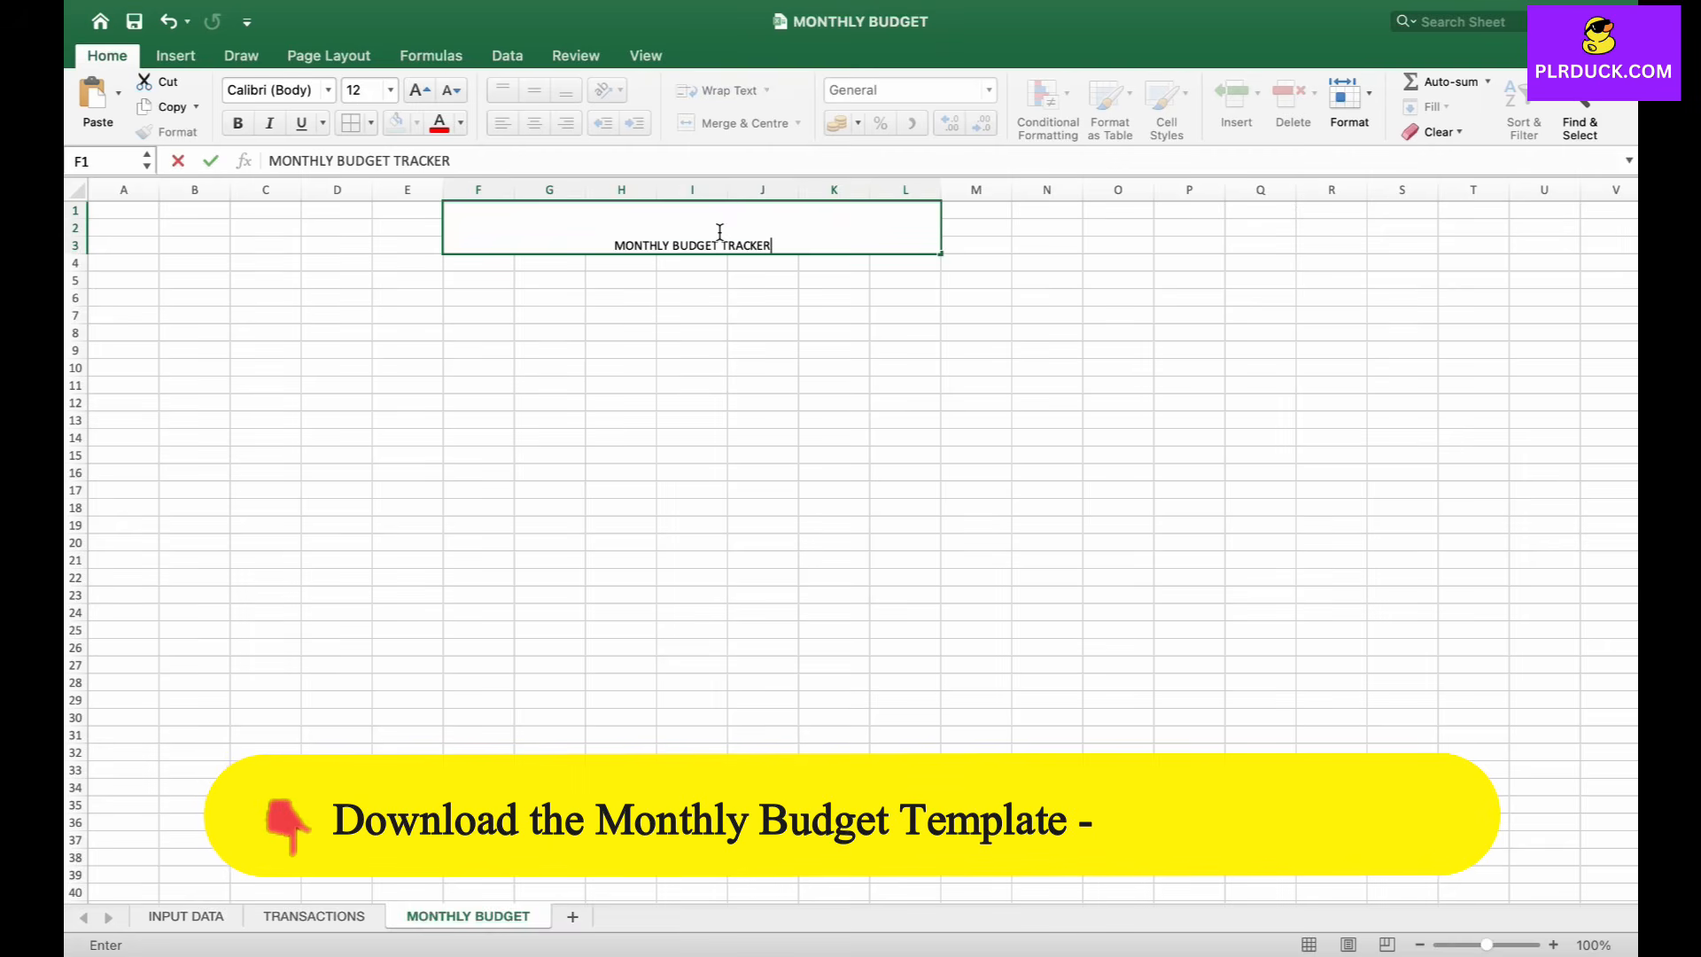
left_click(695, 332)
left_click(700, 232)
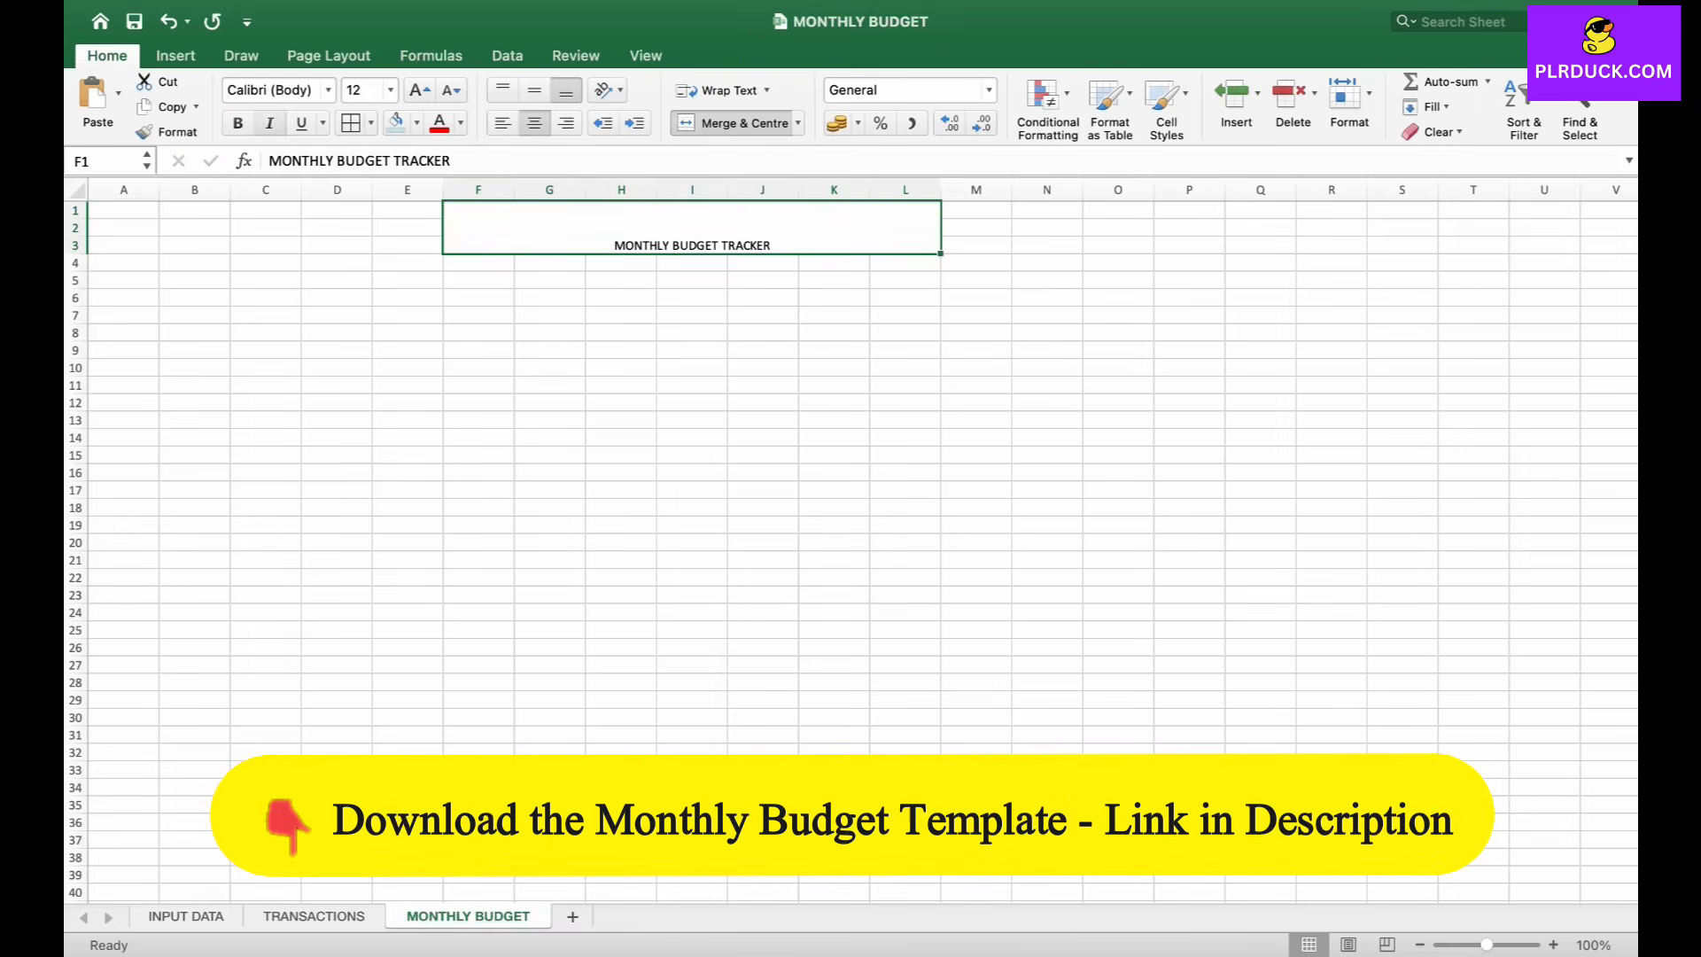
- Format the MONTHLY BUDGET TRACKER title as bold, 28 pt, with a light pink fill
left_click(238, 123)
left_click(420, 91)
left_click(420, 90)
left_click(420, 91)
left_click(420, 90)
left_click(421, 90)
left_click(420, 91)
left_click(420, 91)
left_click(420, 91)
left_click(420, 90)
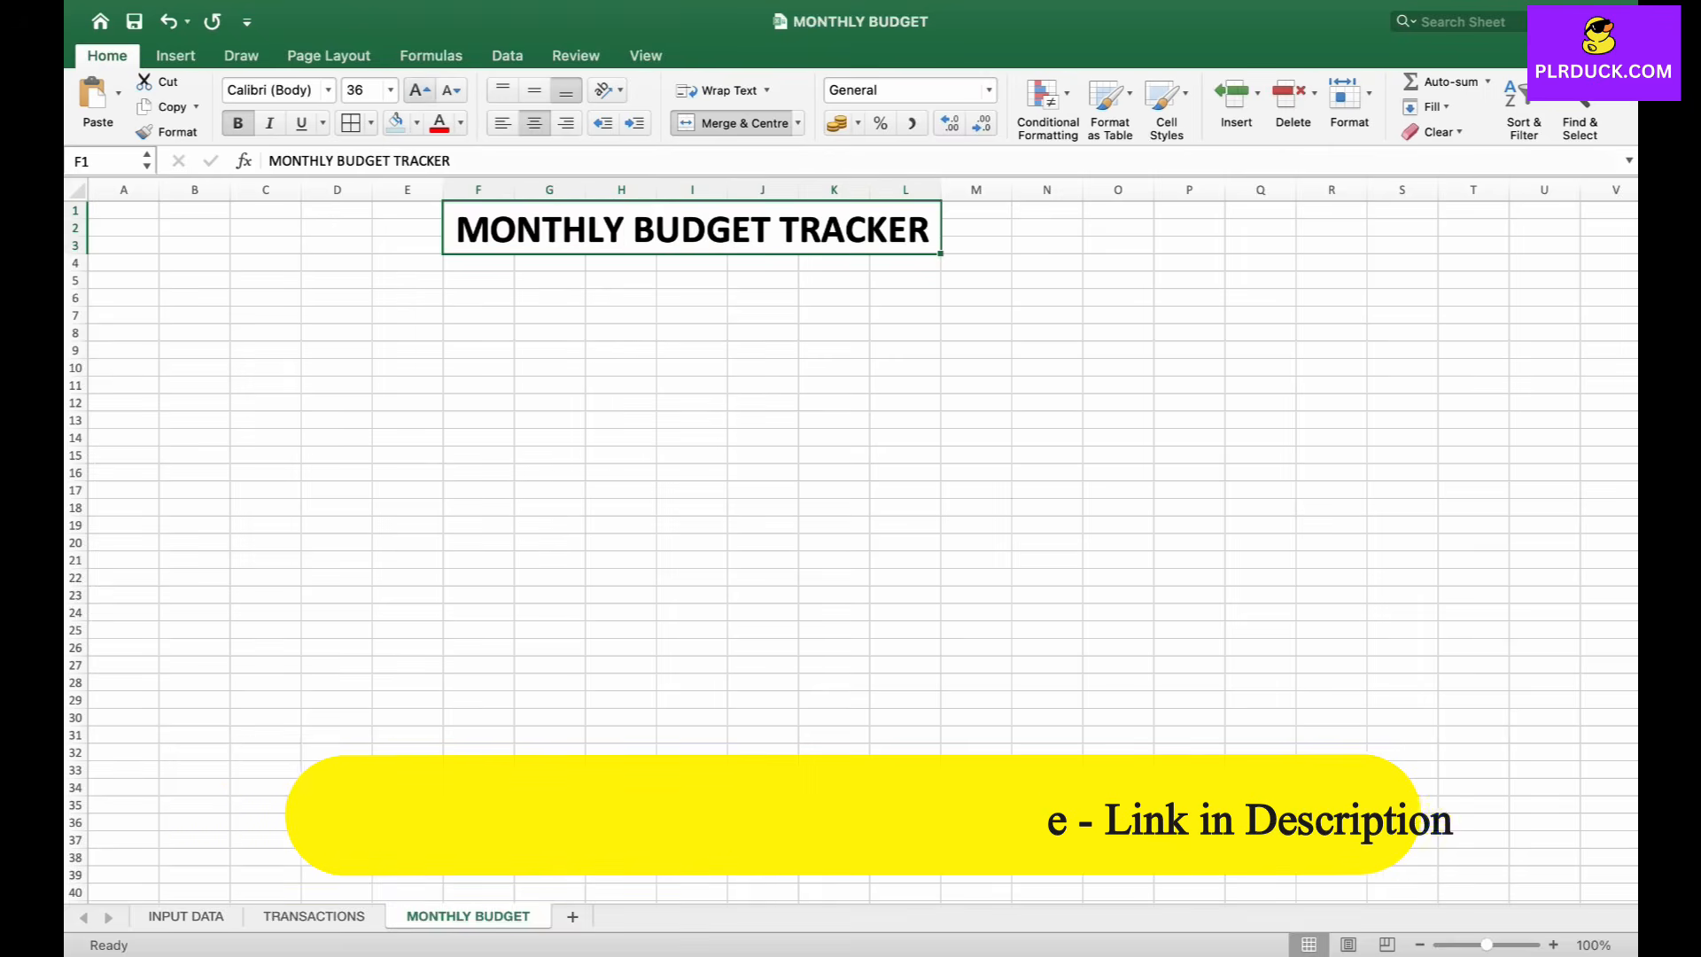
left_click(451, 90)
left_click(417, 123)
left_click(420, 427)
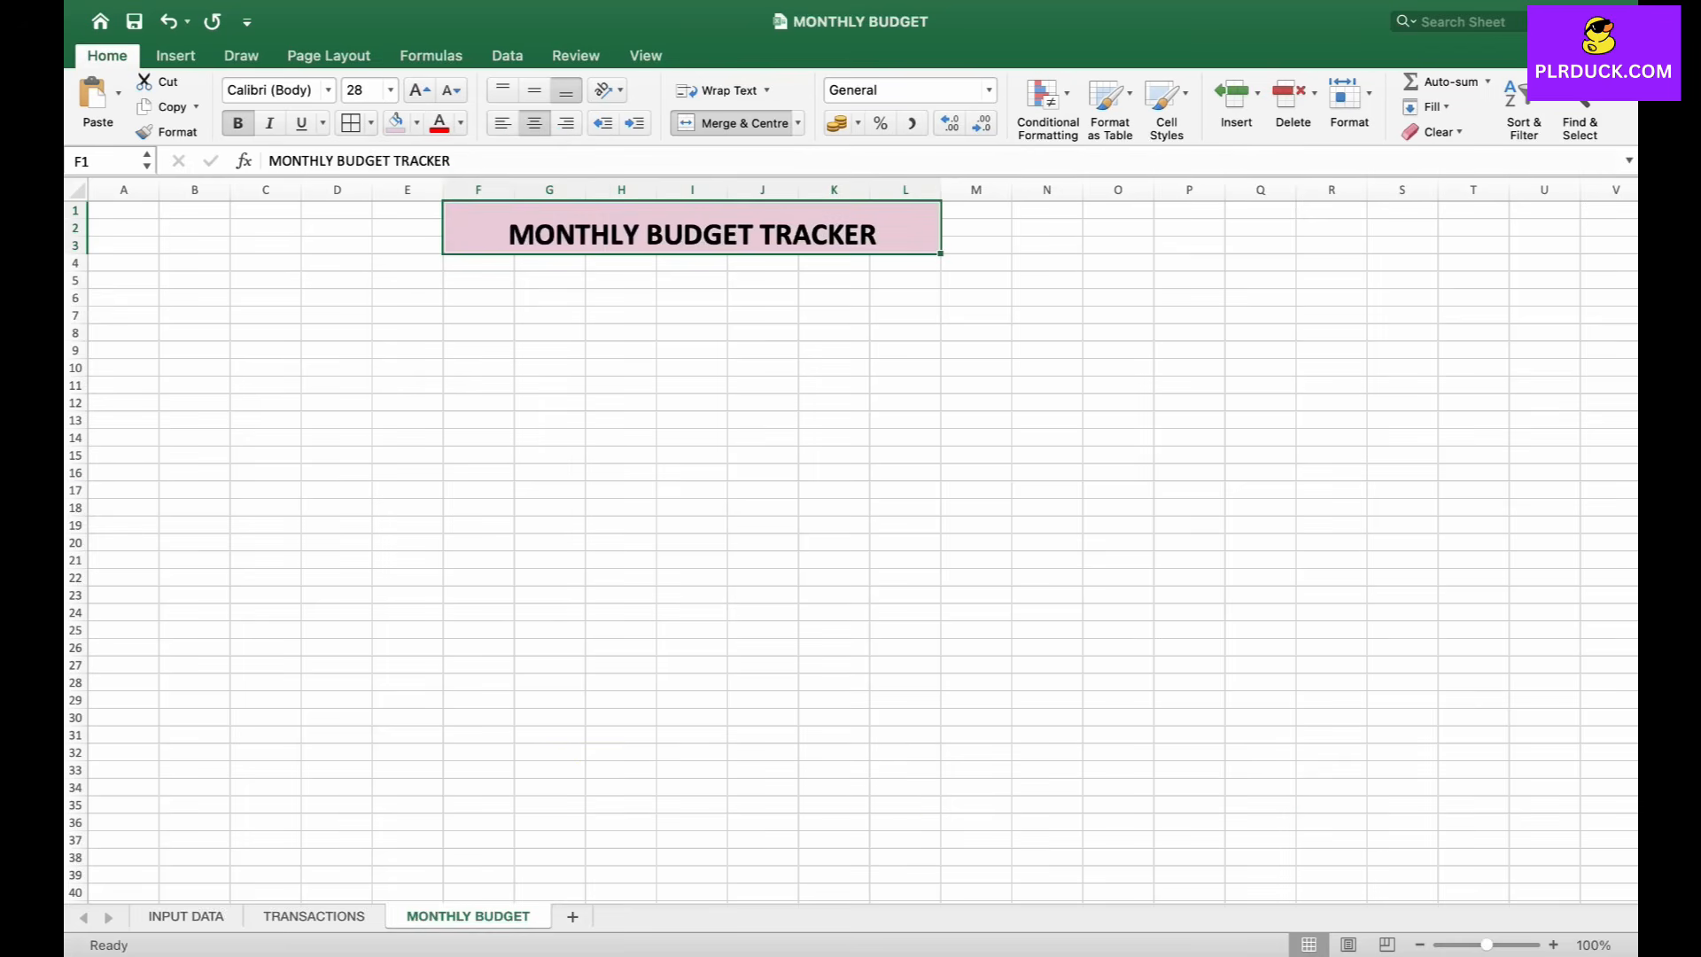
left_click(266, 472)
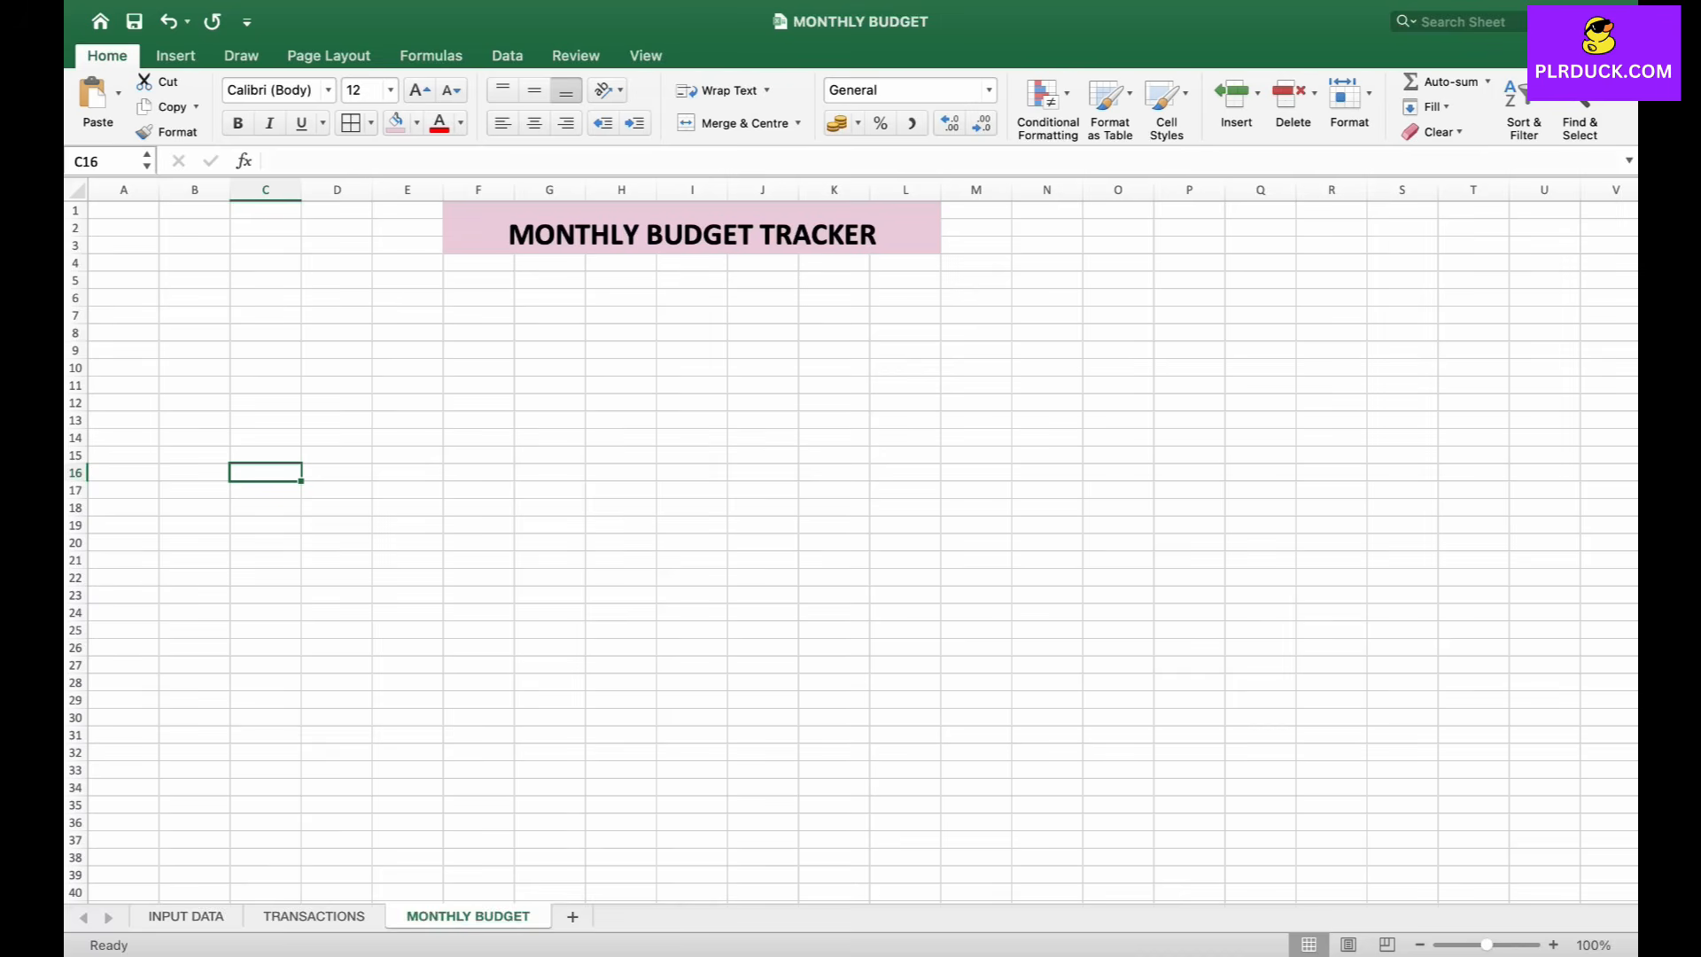
- Merge and centre B22:E22 and enter the section heading SAVINGS
scroll(850, 551, "down", 2)
scroll(850, 551, "up", 2)
left_click(195, 542)
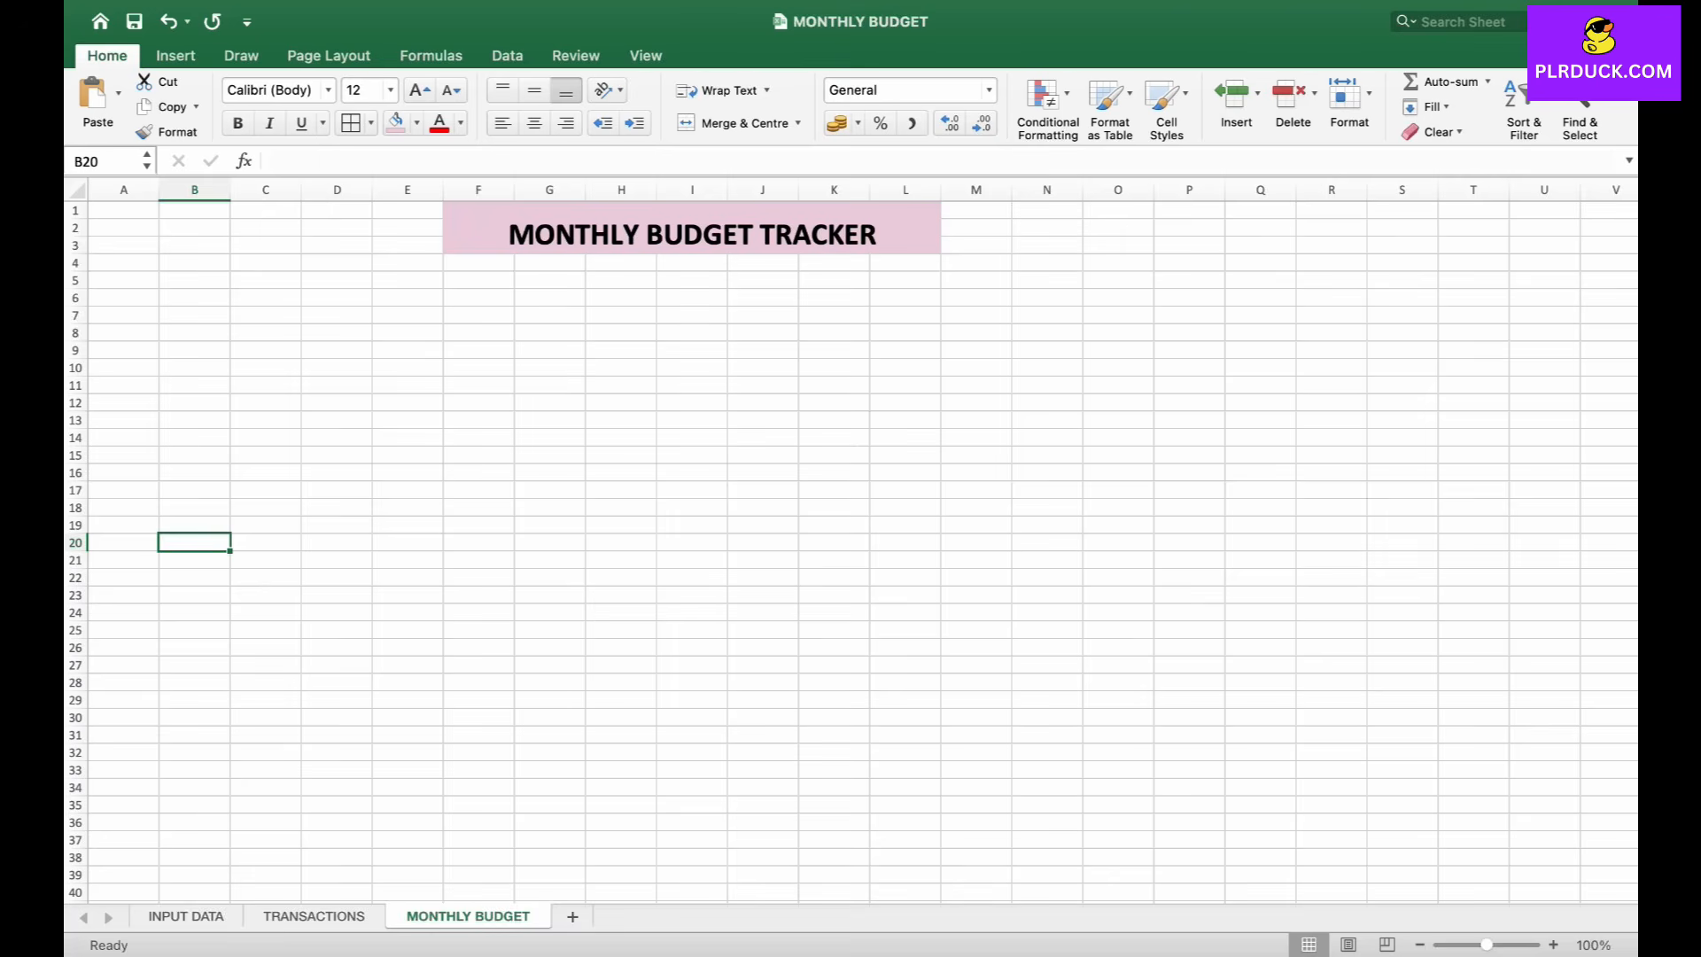
left_click_drag(195, 577, 407, 576)
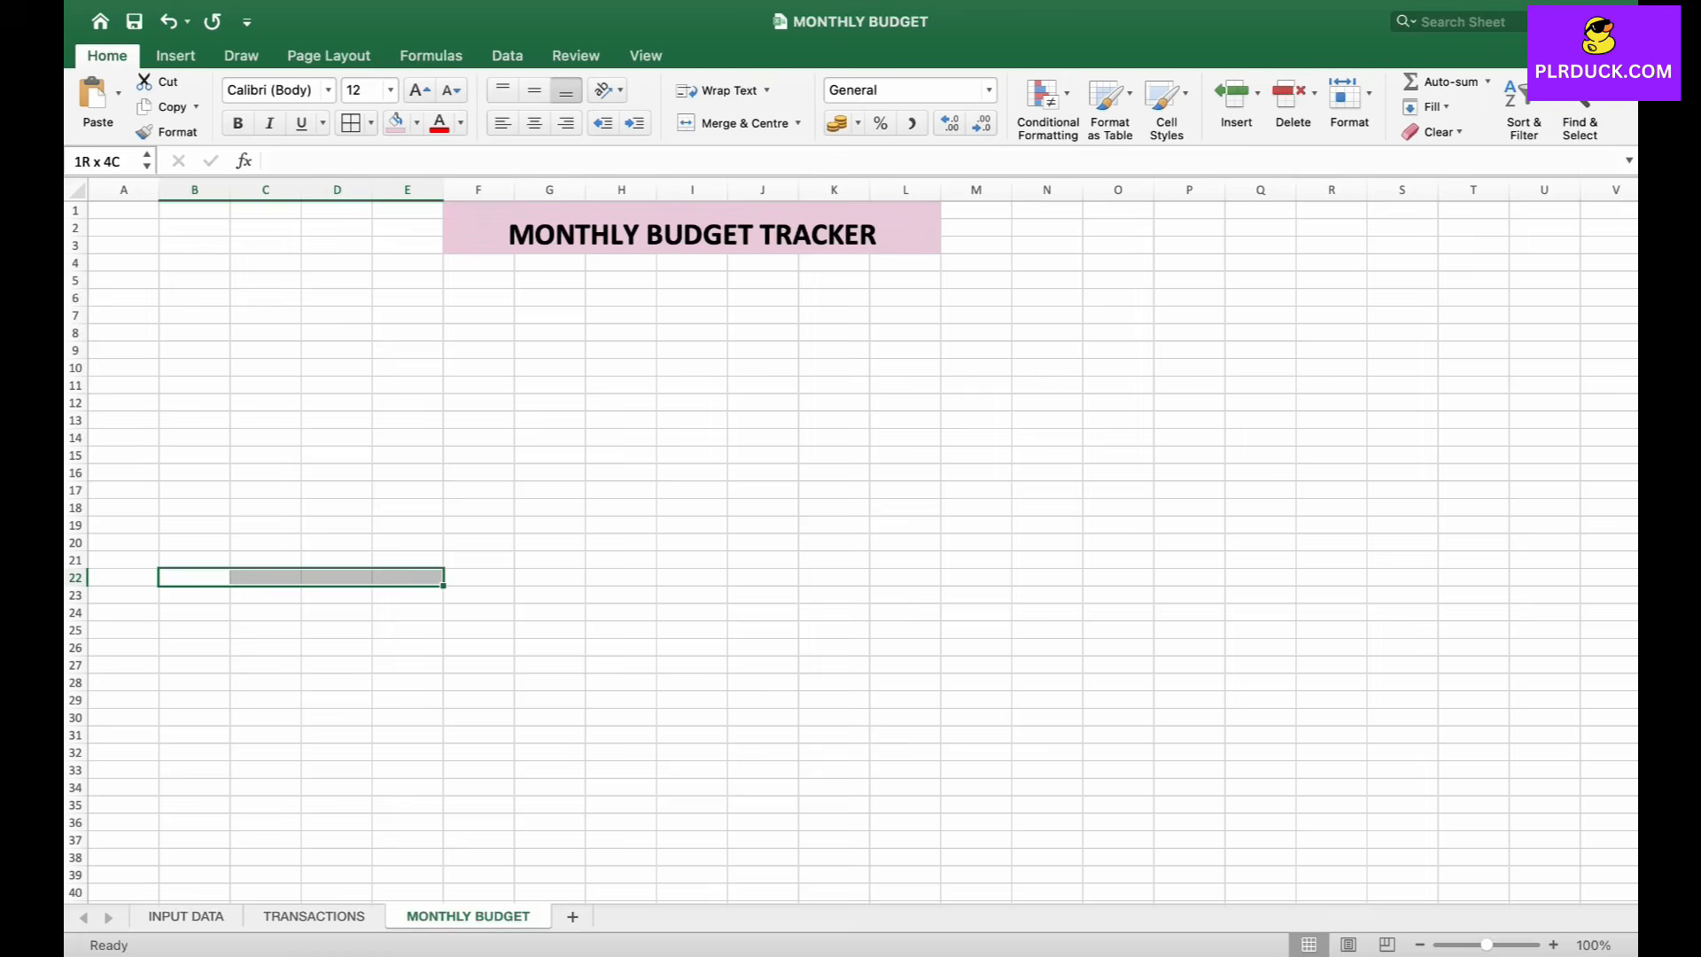
left_click(740, 123)
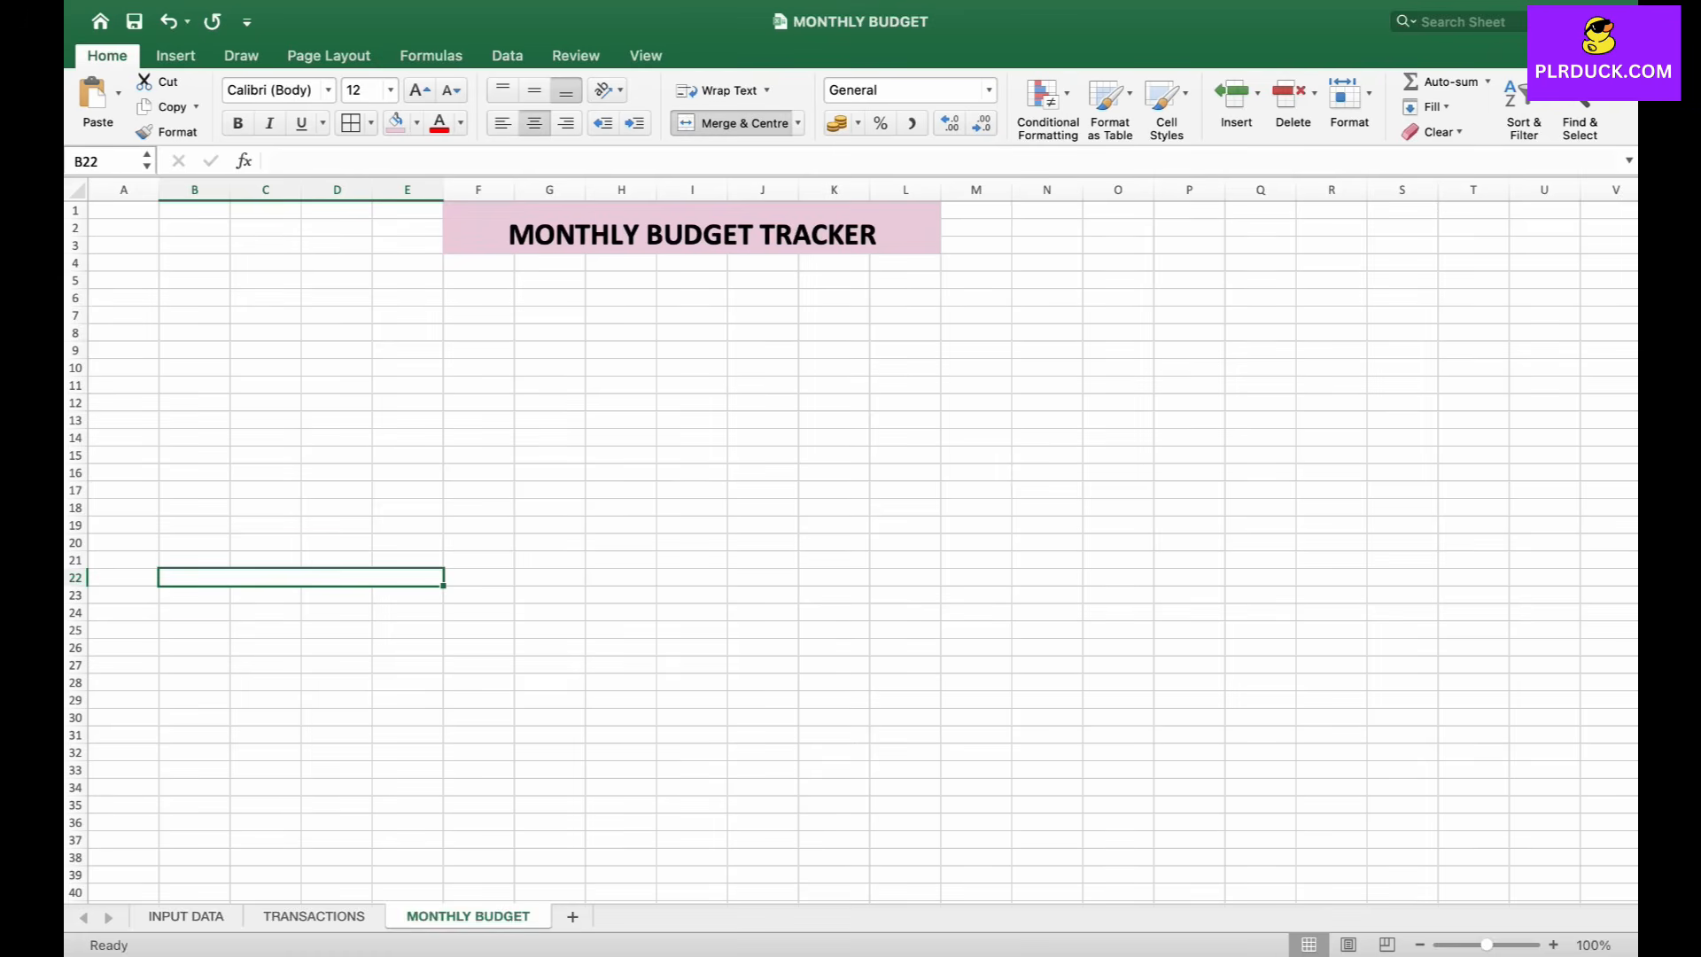
type("SAVINGS")
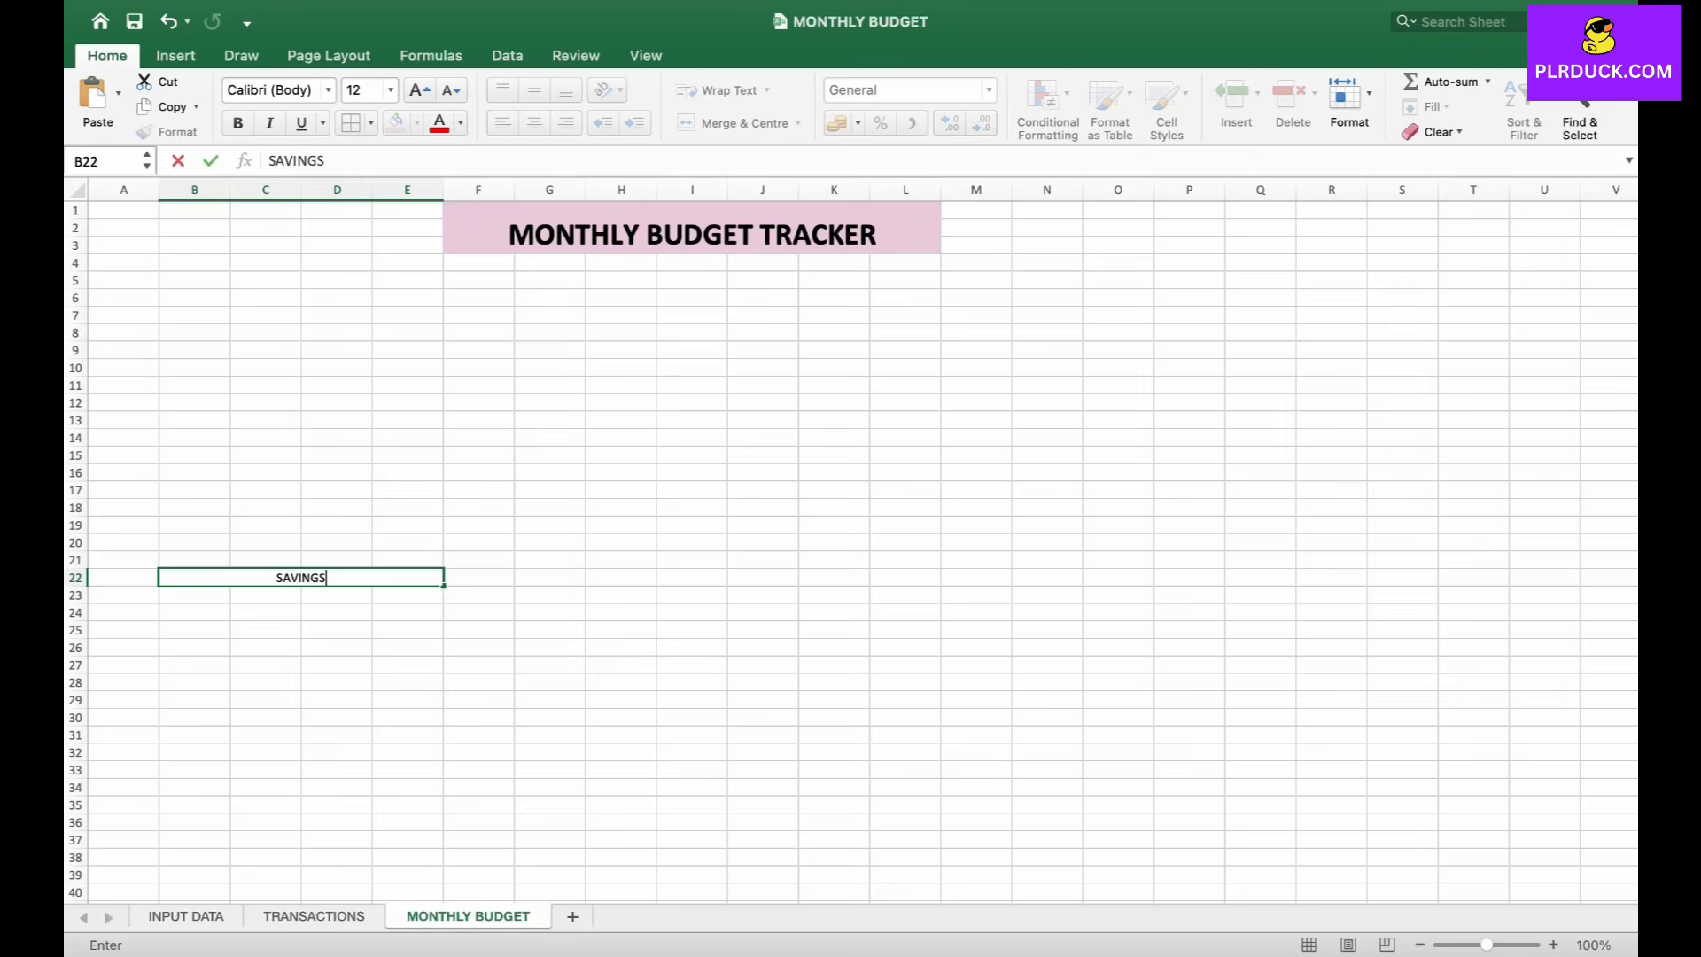
key("Return")
- Enter the column headers DESCRIPTION, PLANNED, ACTUAL and DIFF in B23:E23 and widen columns B to E to fit them
type("DESCRIPTION")
key("Tab")
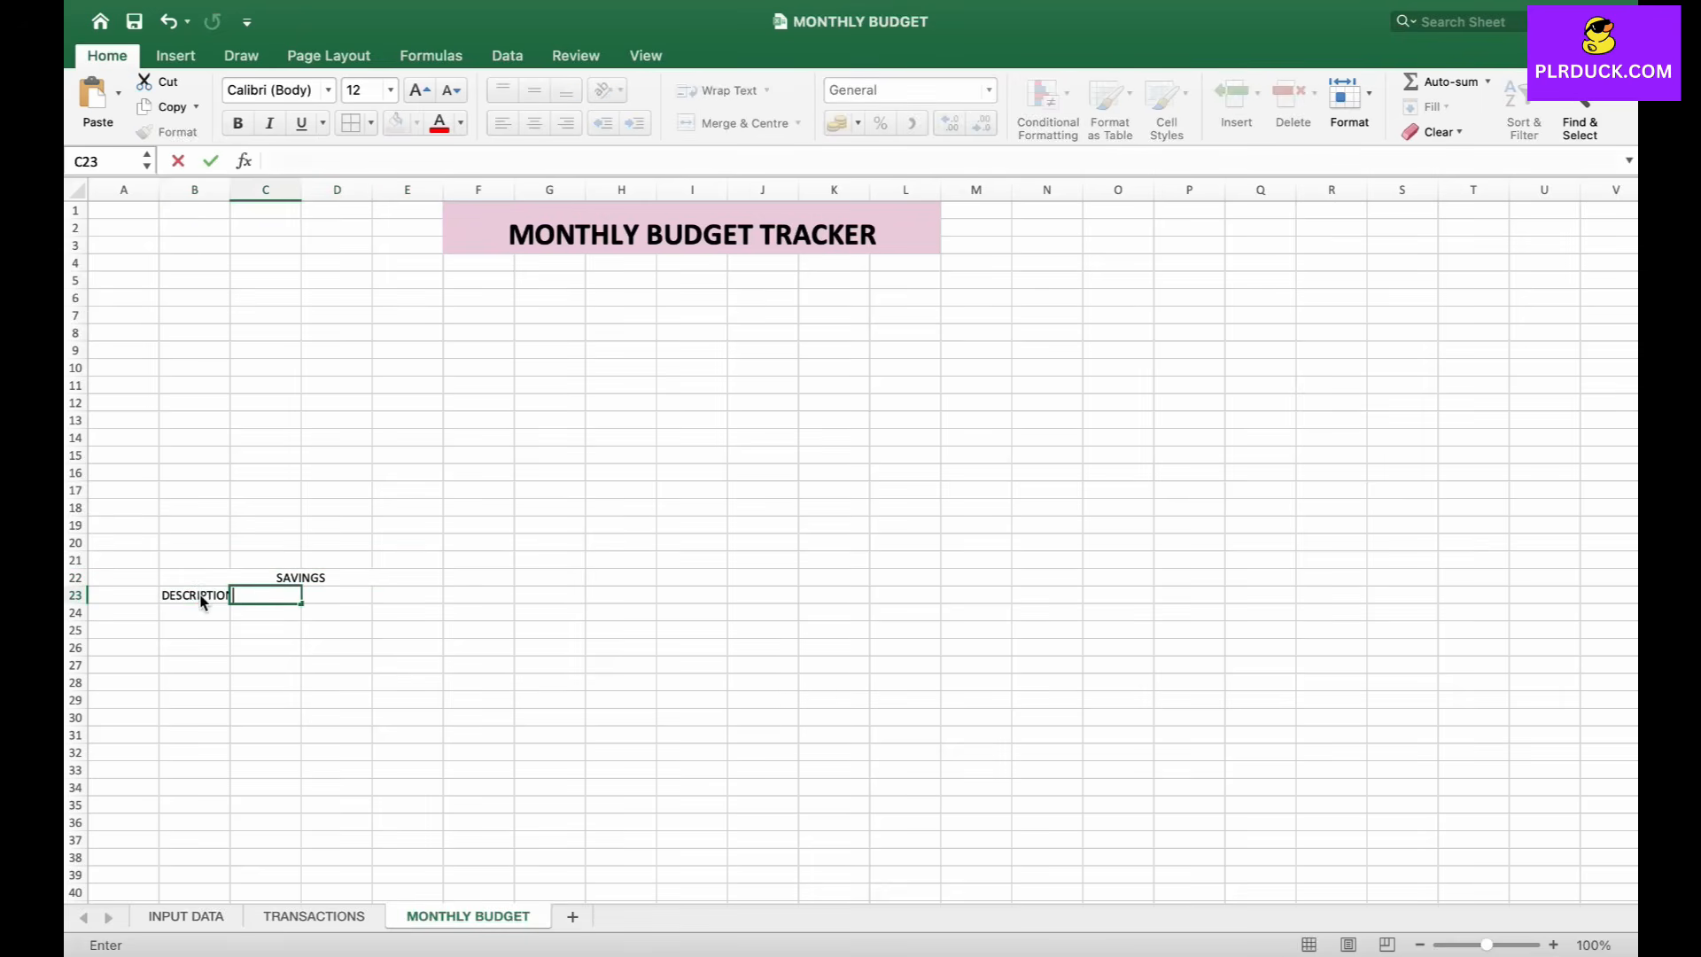
type("PLANNED")
key("Tab")
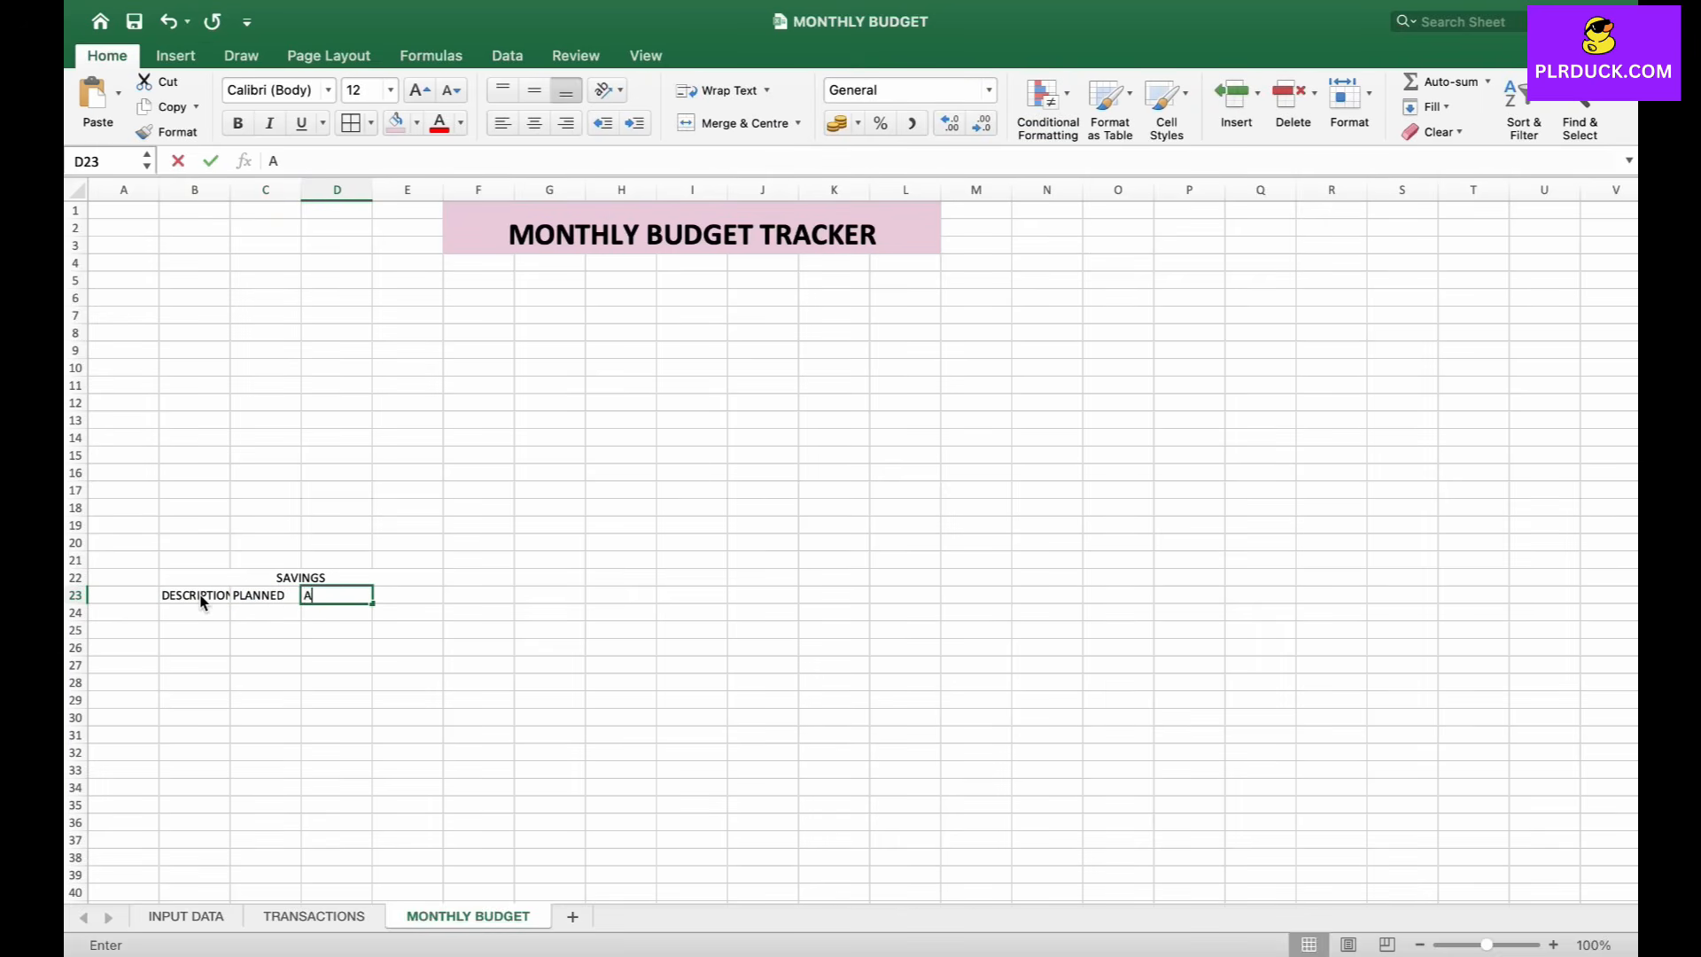
type("ACTUAL")
key("Tab")
type("DIFF")
key("Return")
left_click_drag(229, 190, 420, 189)
- Make the SAVINGS heading and its column headers in B22:E23 bold at 14 pt
left_click_drag(324, 578, 325, 595)
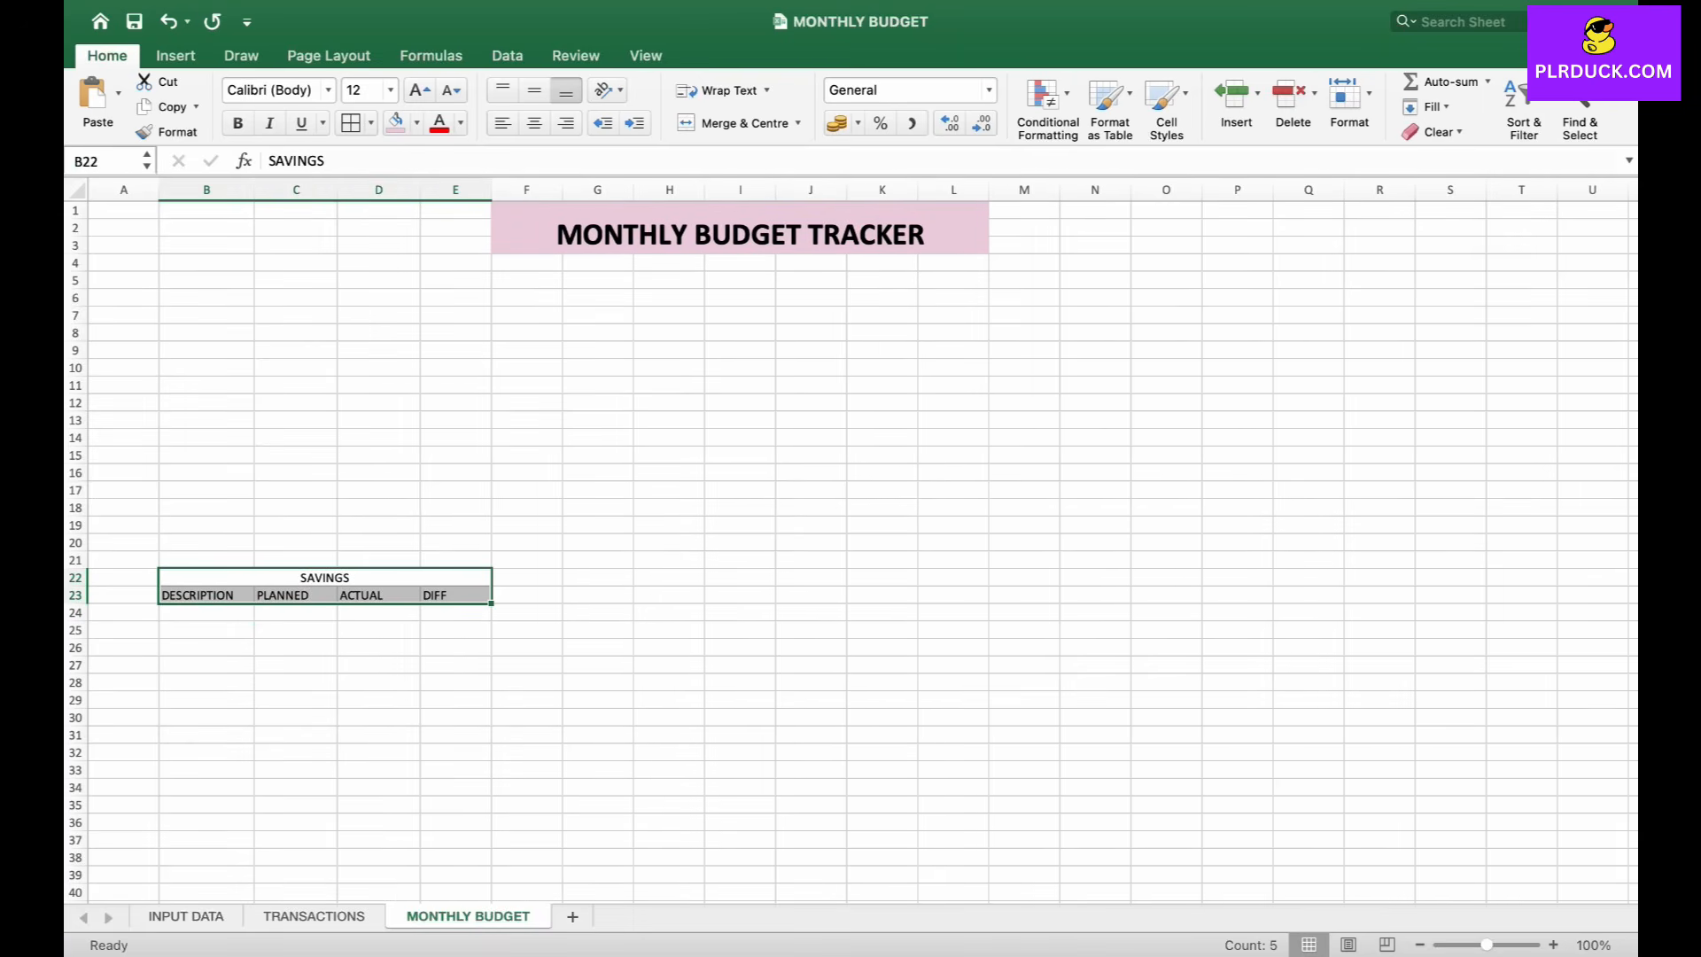
left_click(237, 122)
left_click(419, 89)
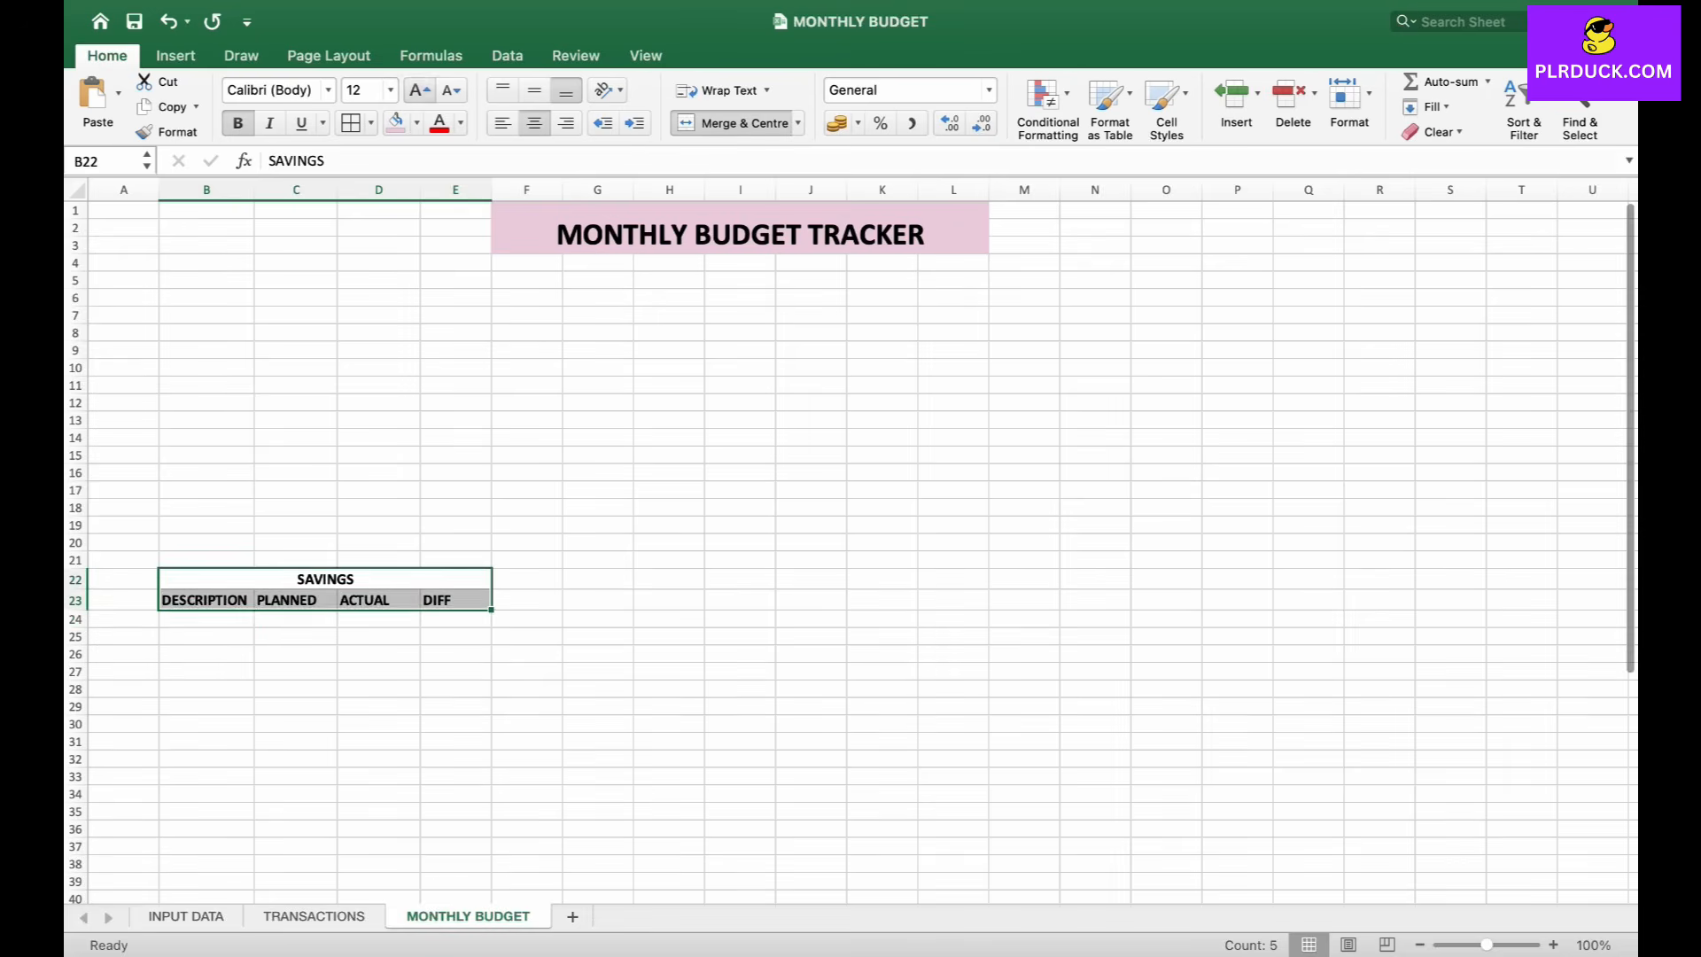
left_click(207, 619)
- Fill the SAVINGS heading with light pink and the column headers in B23:E23 with light purple
left_click(324, 579)
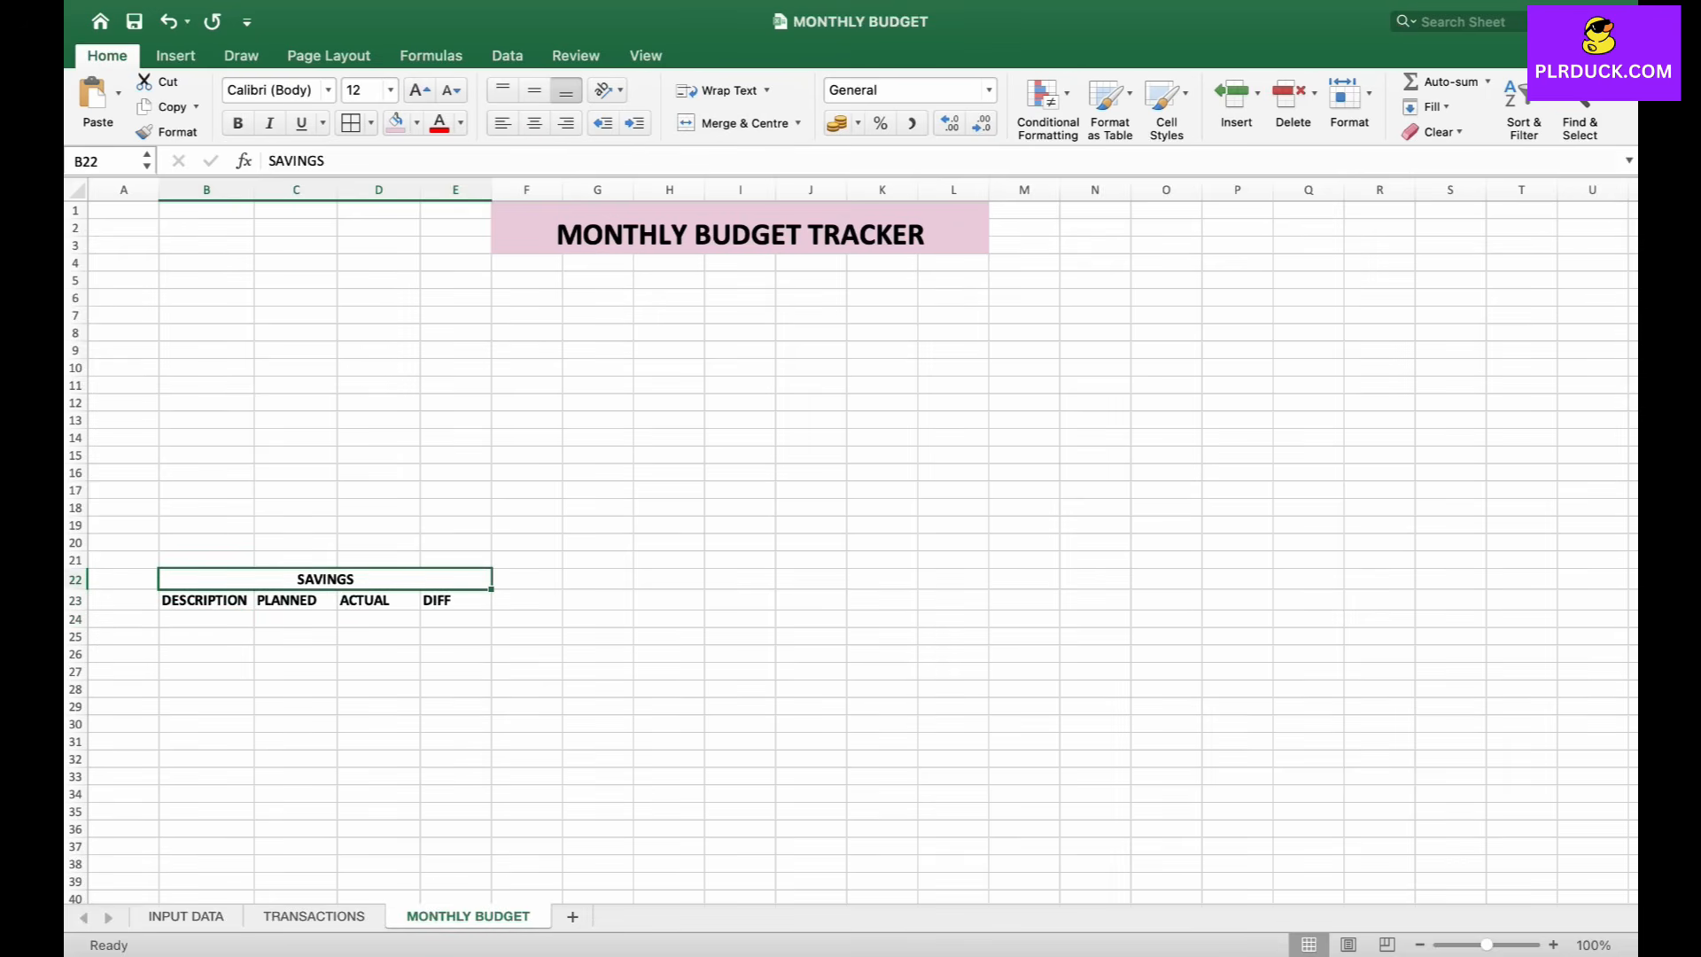
left_click(396, 124)
left_click_drag(204, 600, 457, 600)
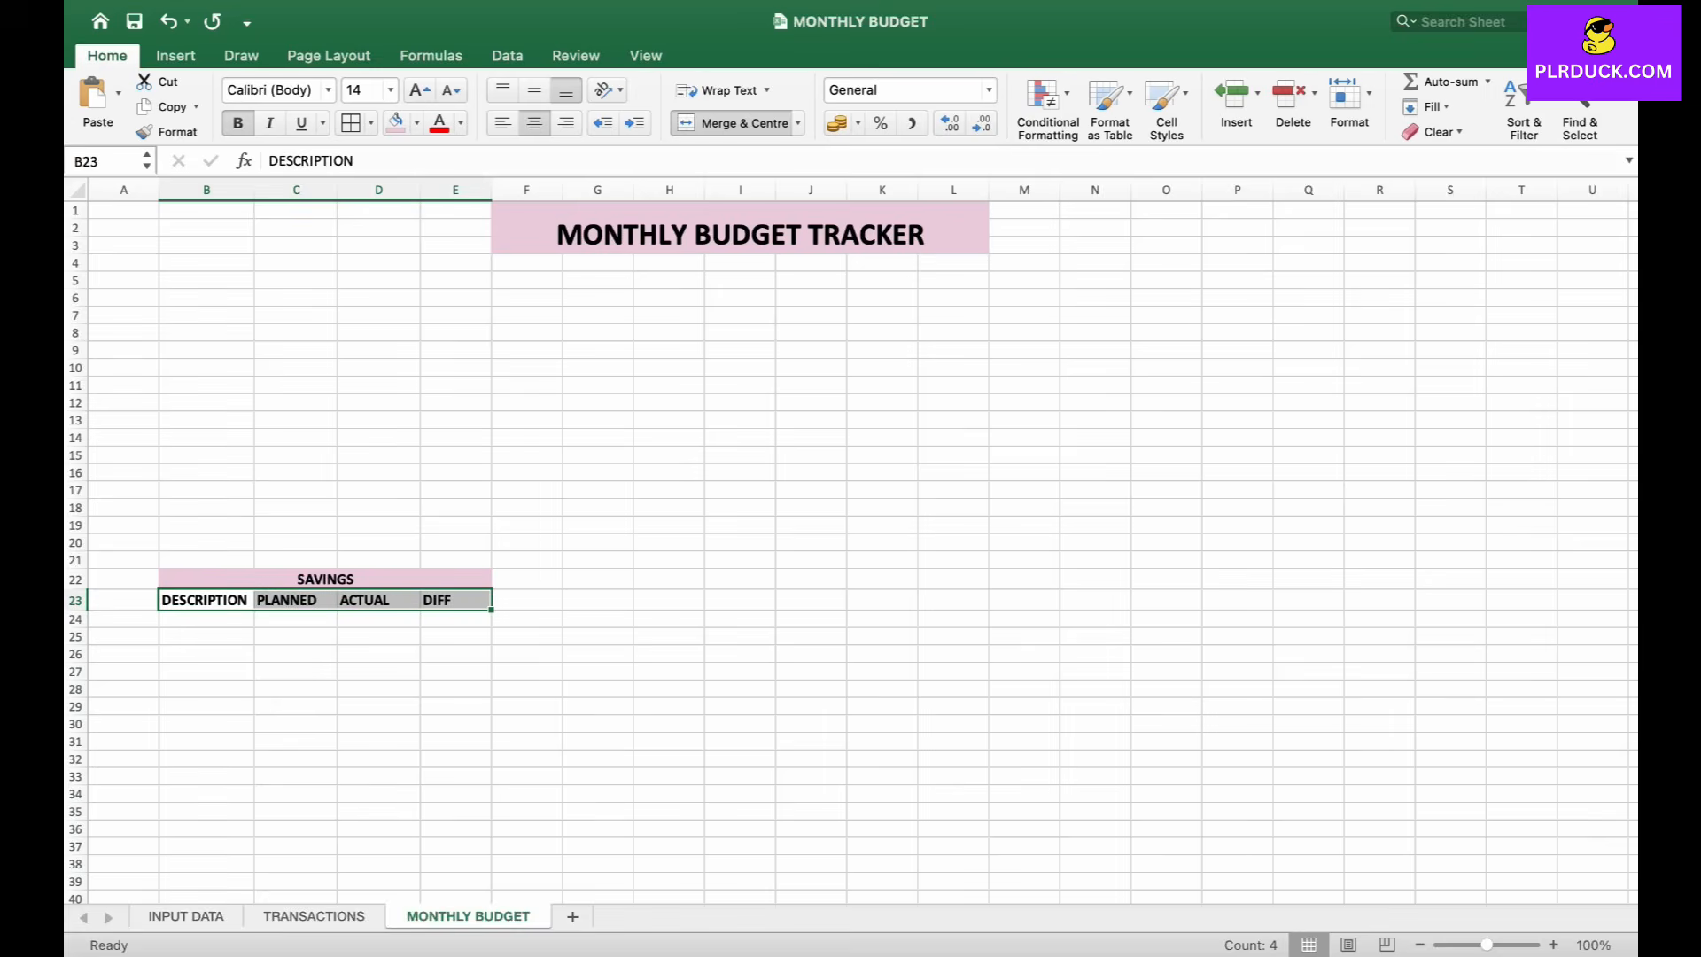
left_click(417, 123)
left_click(460, 428)
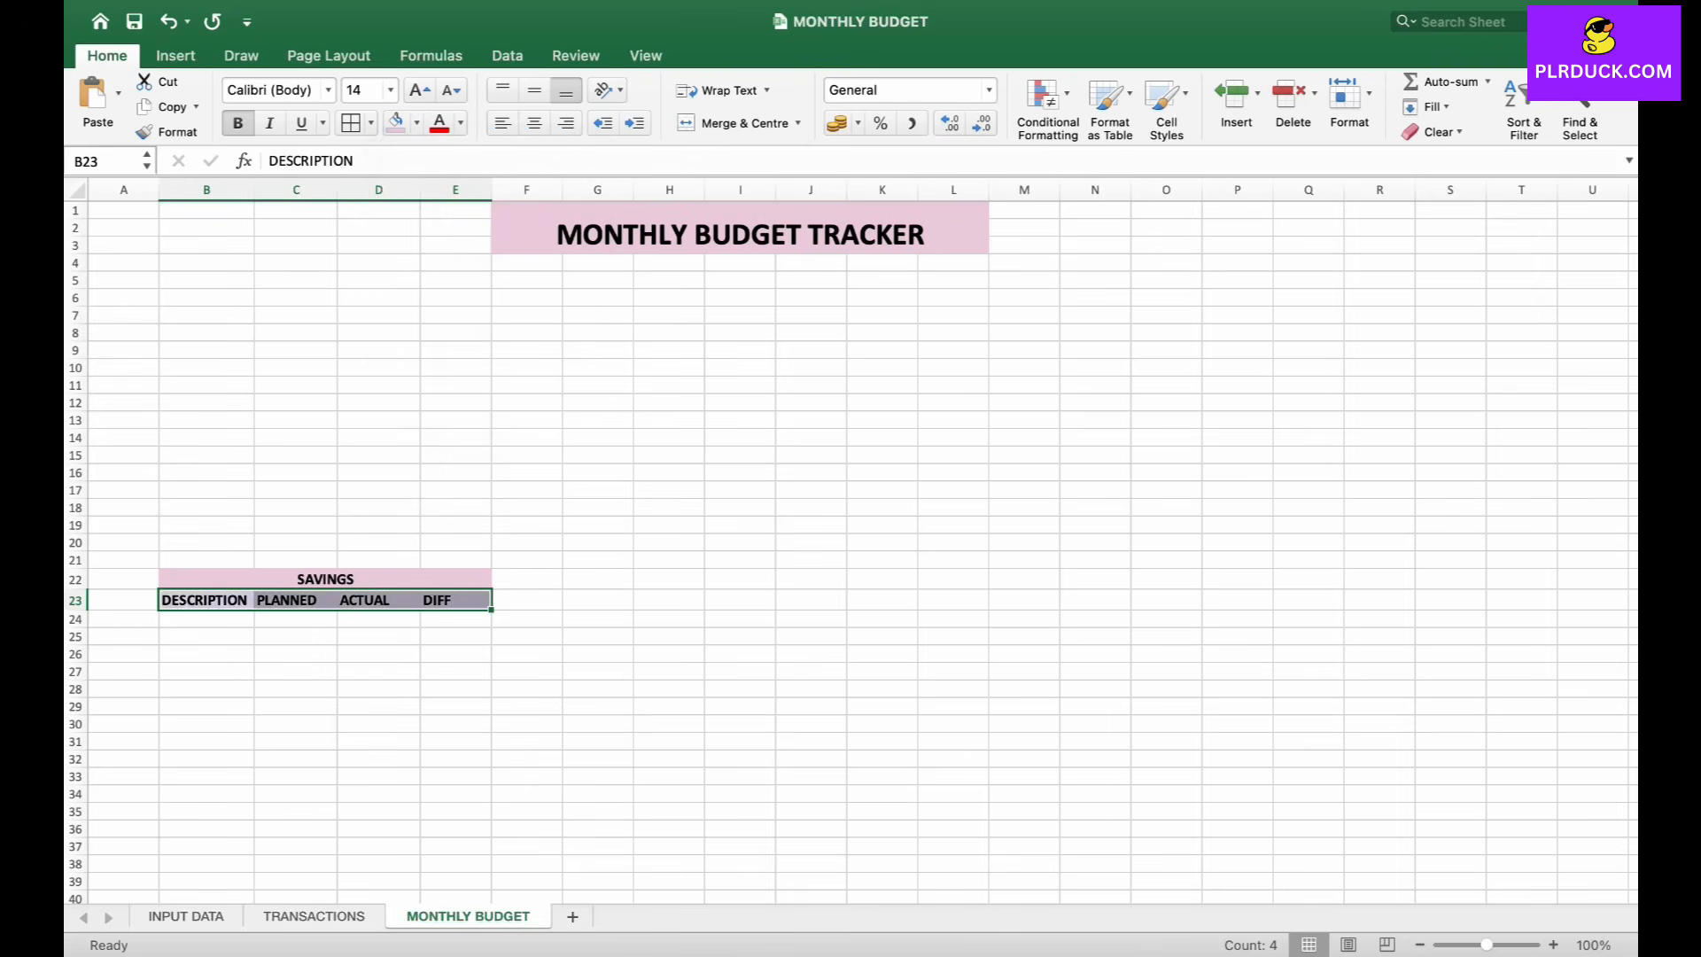
- Enter =IF('INPUT DATA'!B13="","",'INPUT DATA'!B13) in B24 to pull the first savings description from the INPUT DATA sheet
left_click(206, 619)
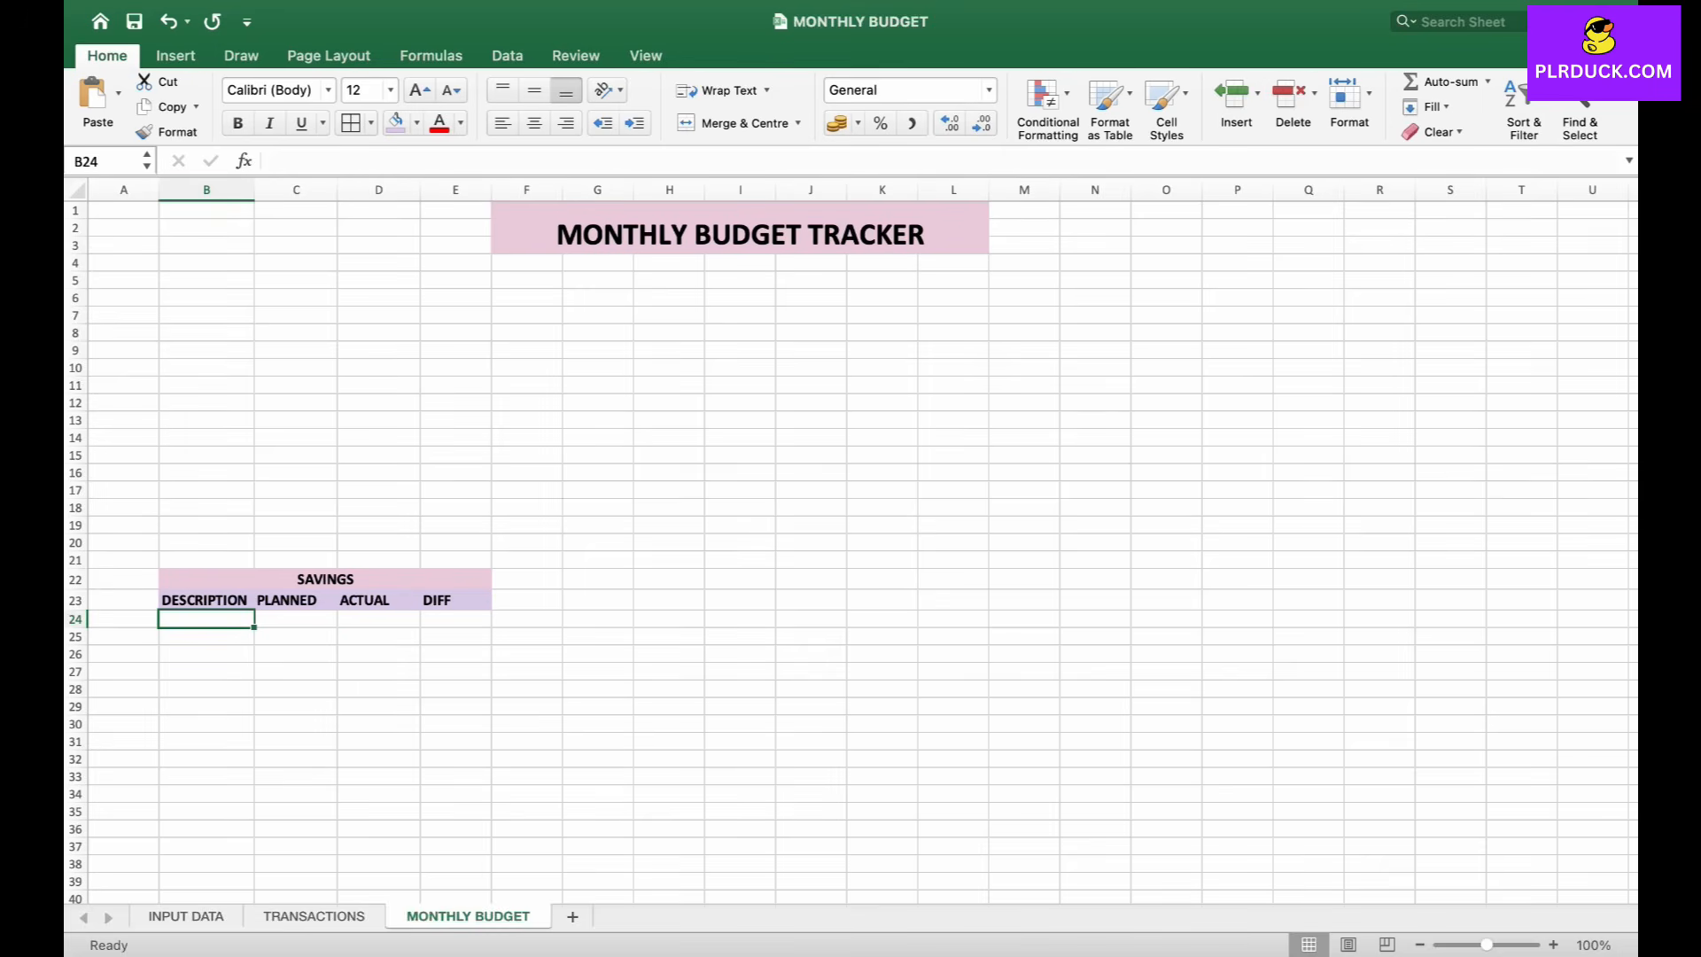
type("=IF")
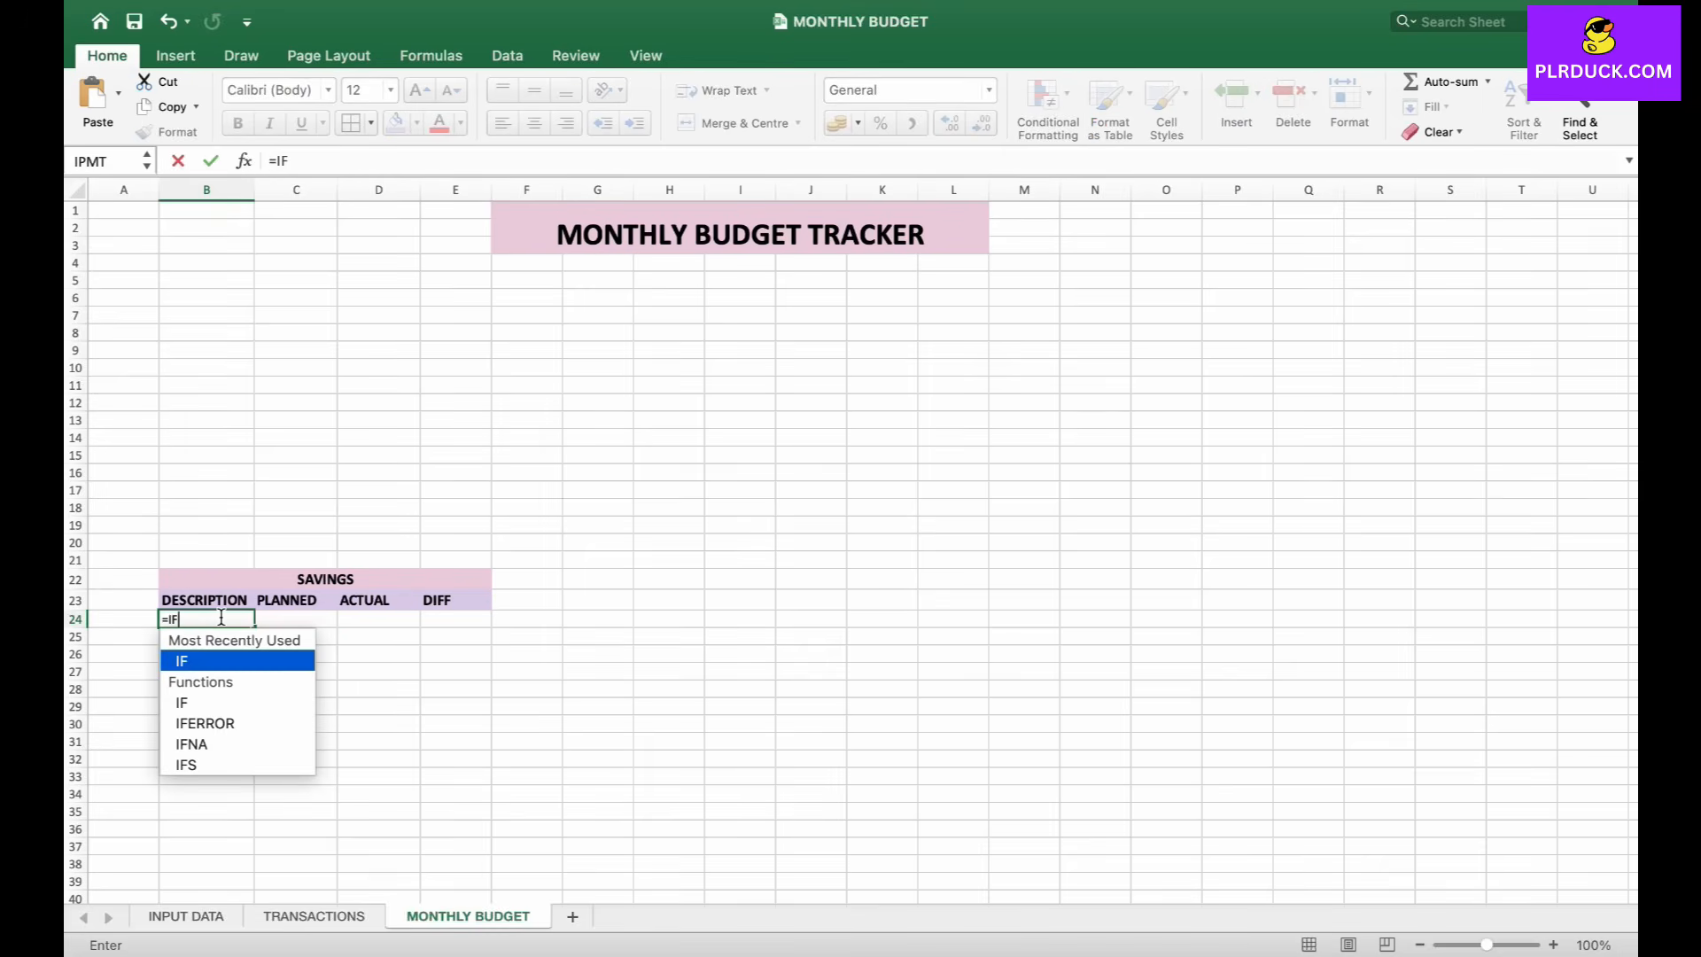
type("(")
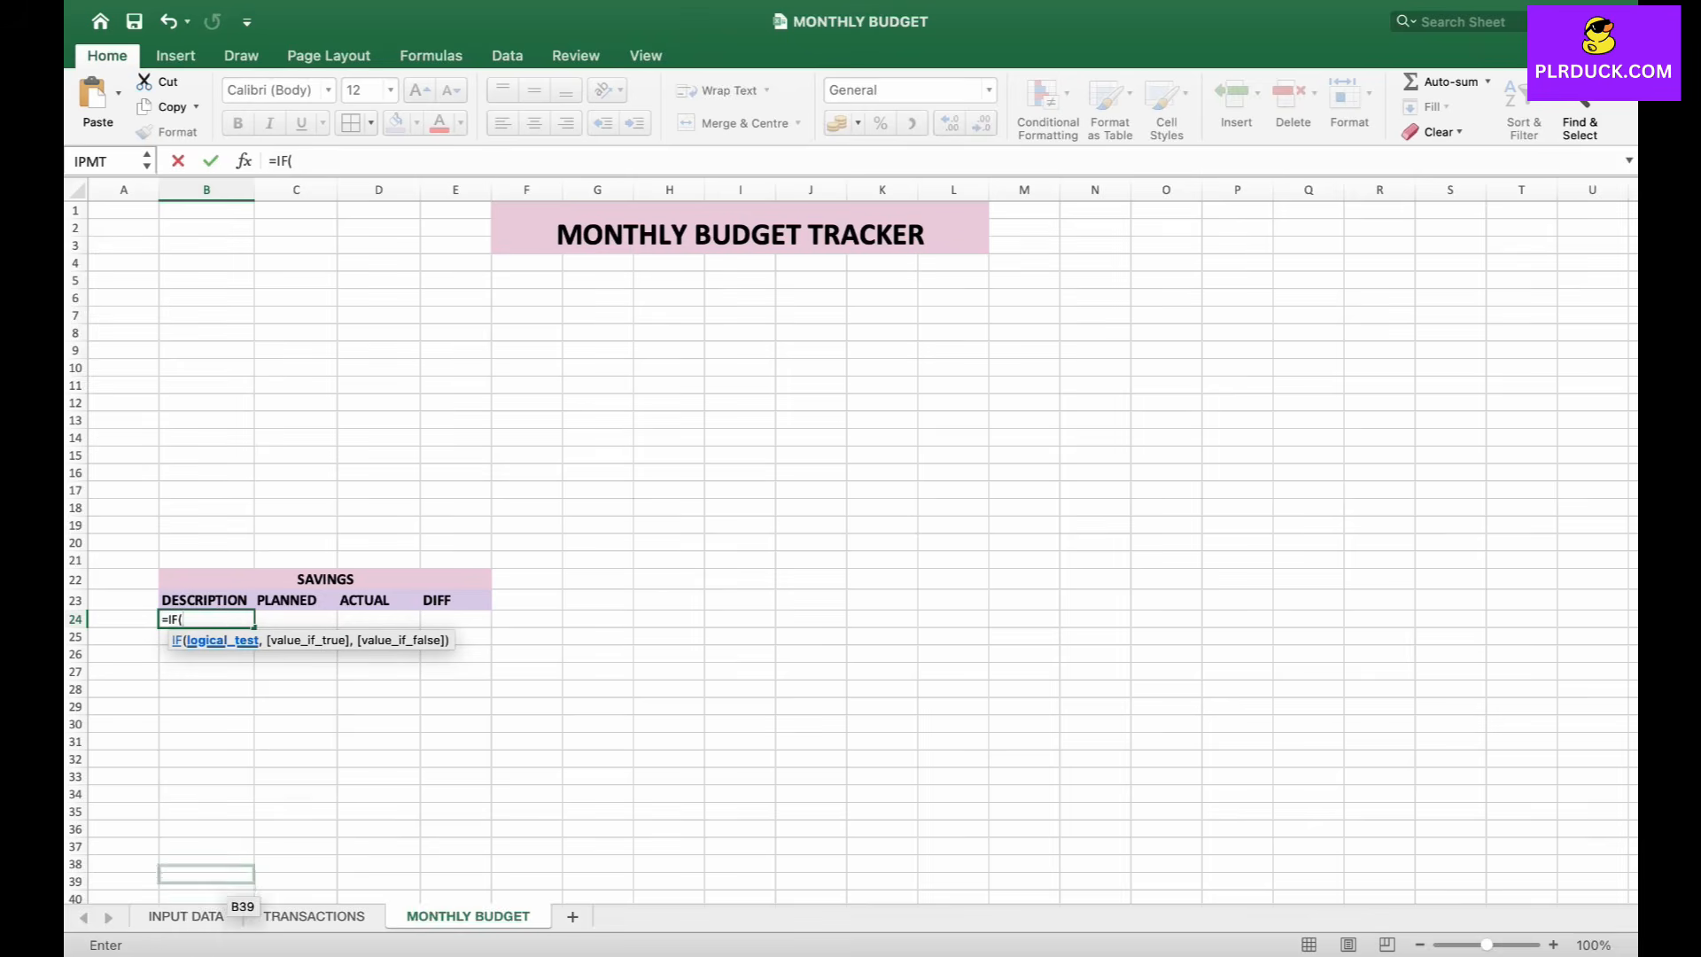
left_click(185, 916)
left_click(231, 427)
type("=")
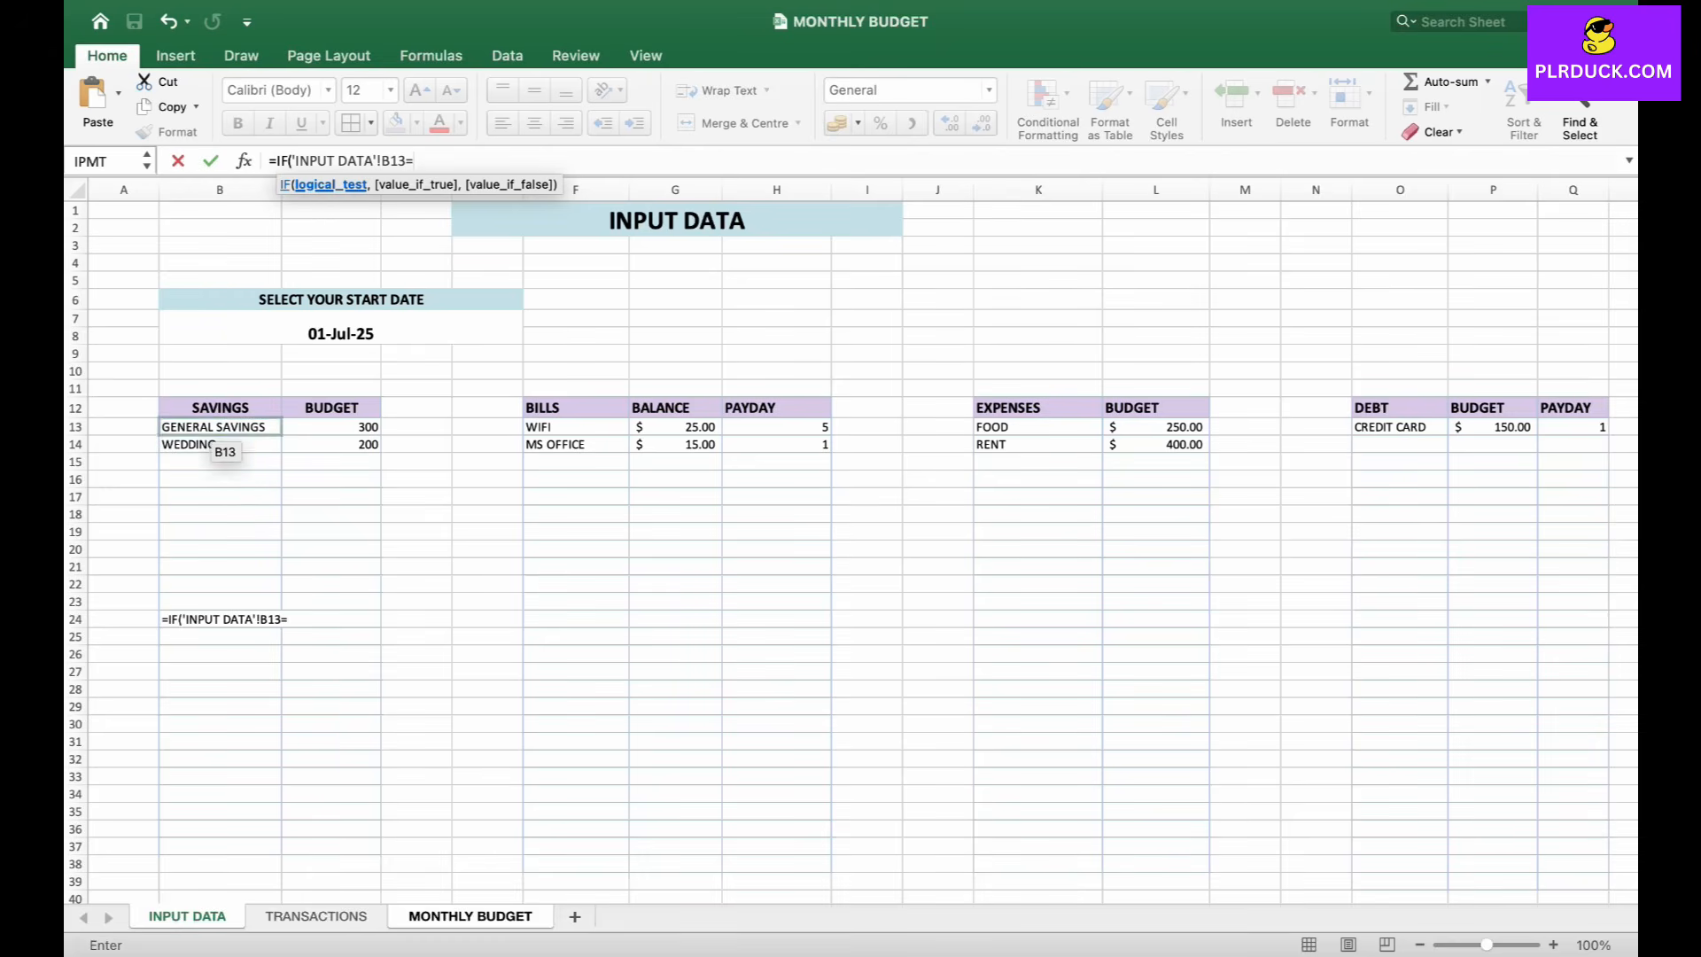
type("\"\"")
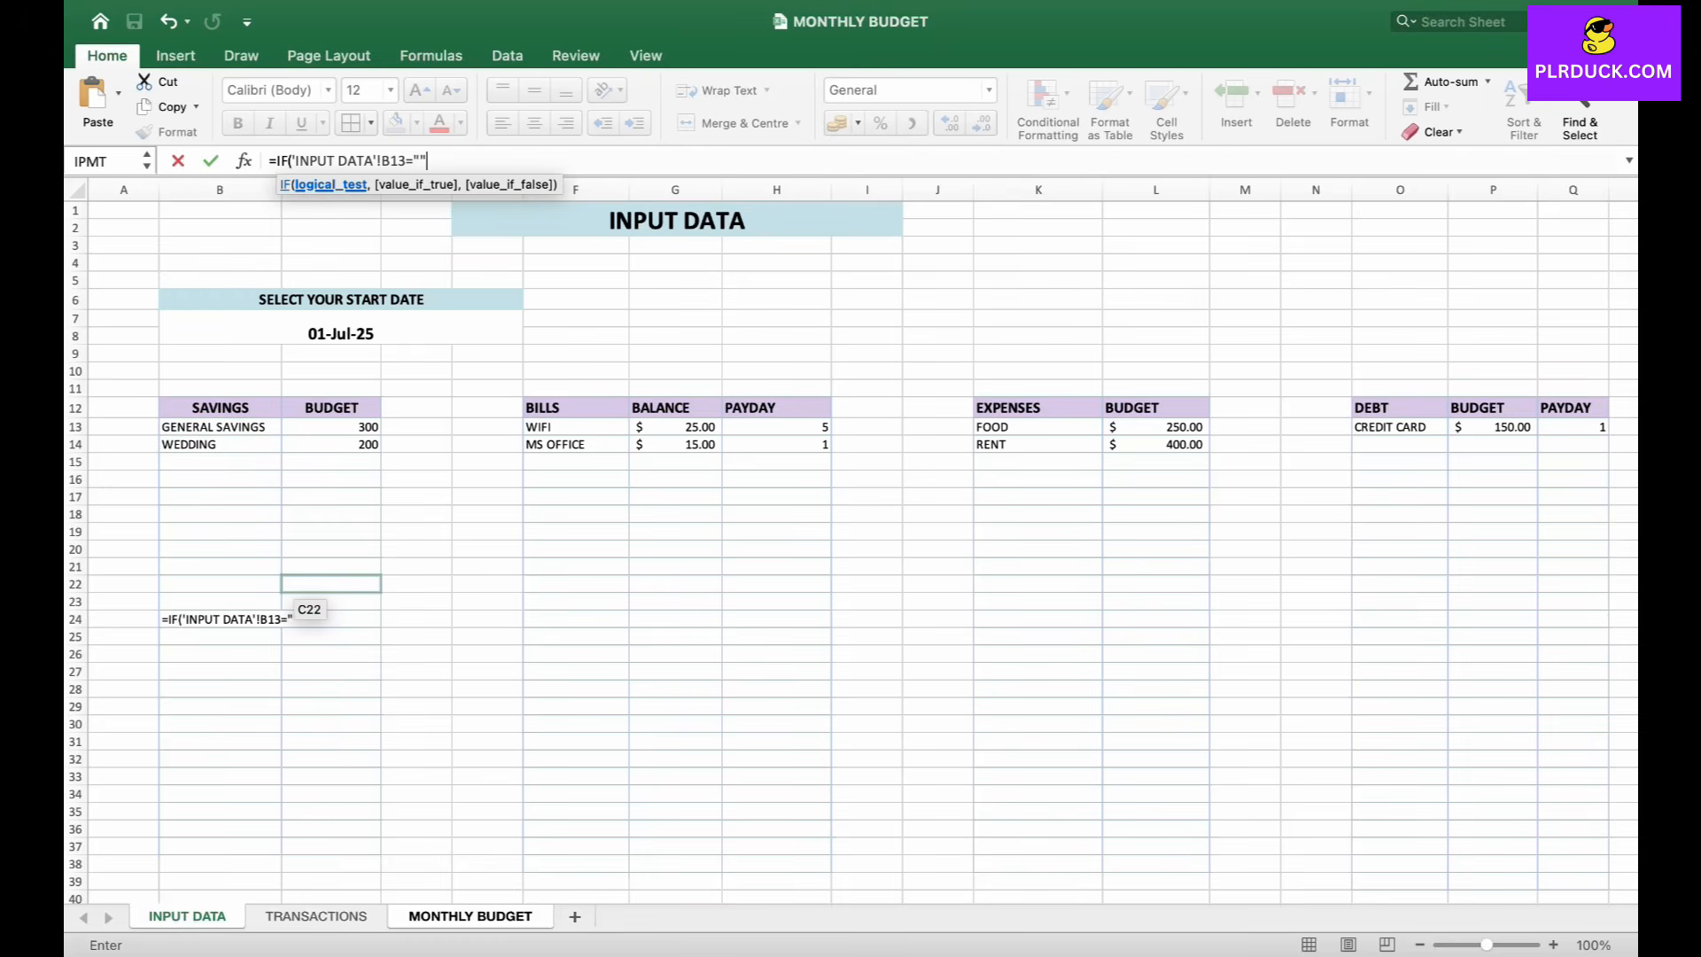
type(",\"\"")
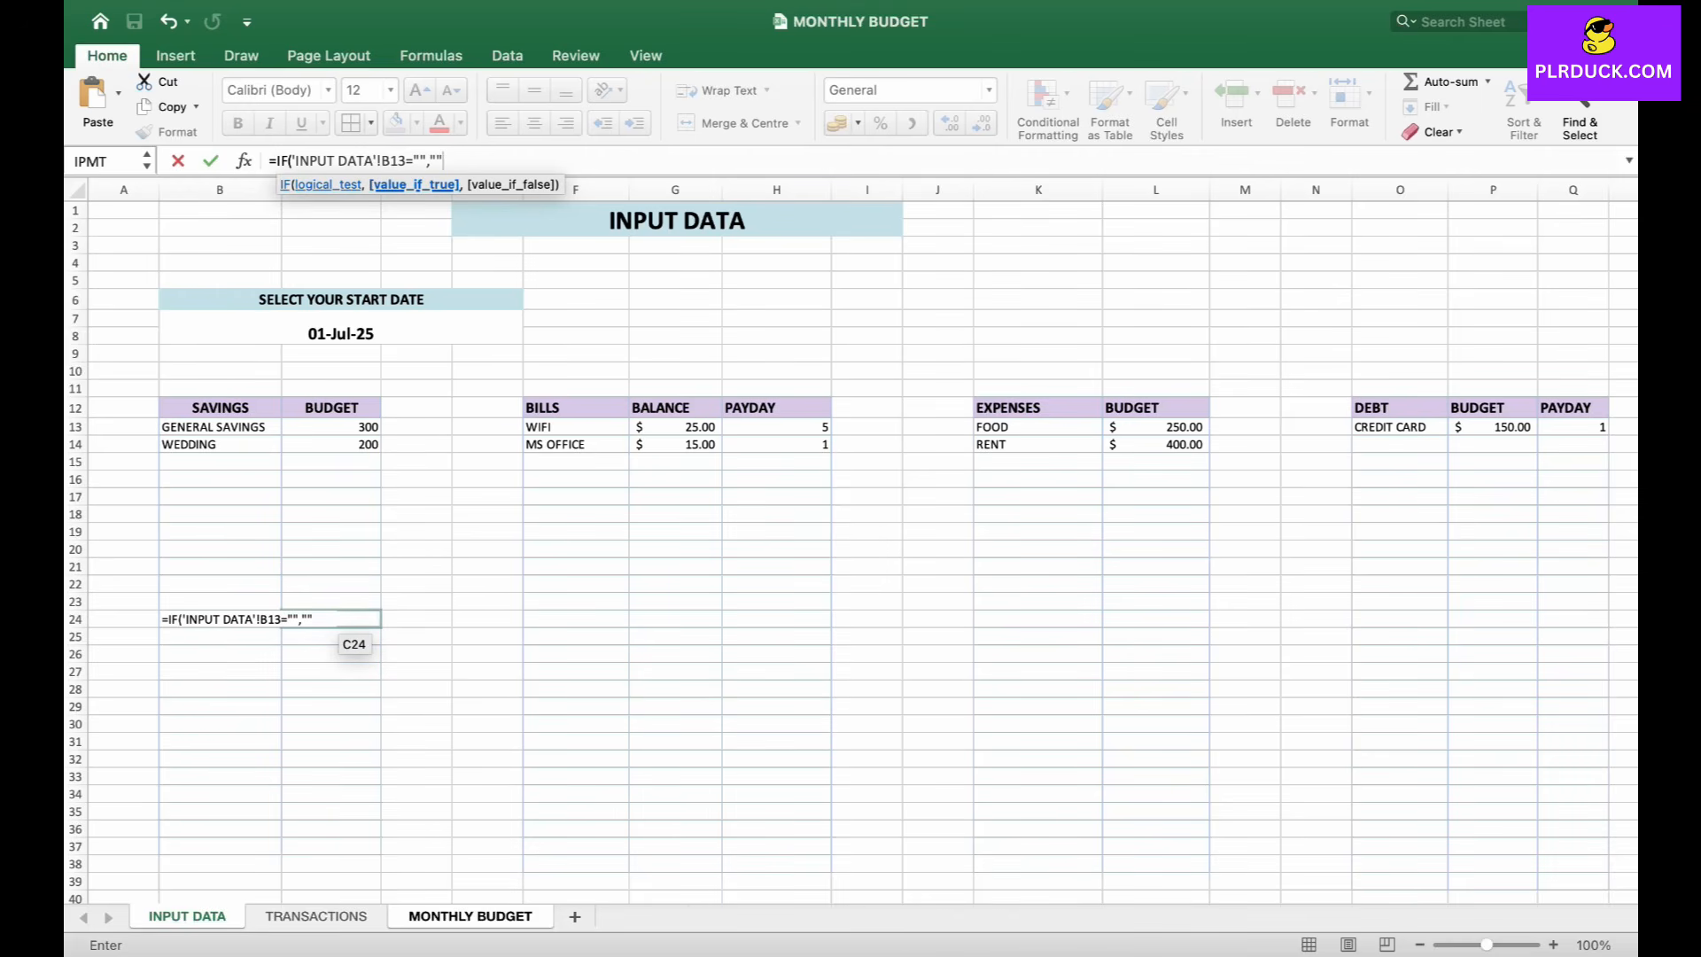
type(",")
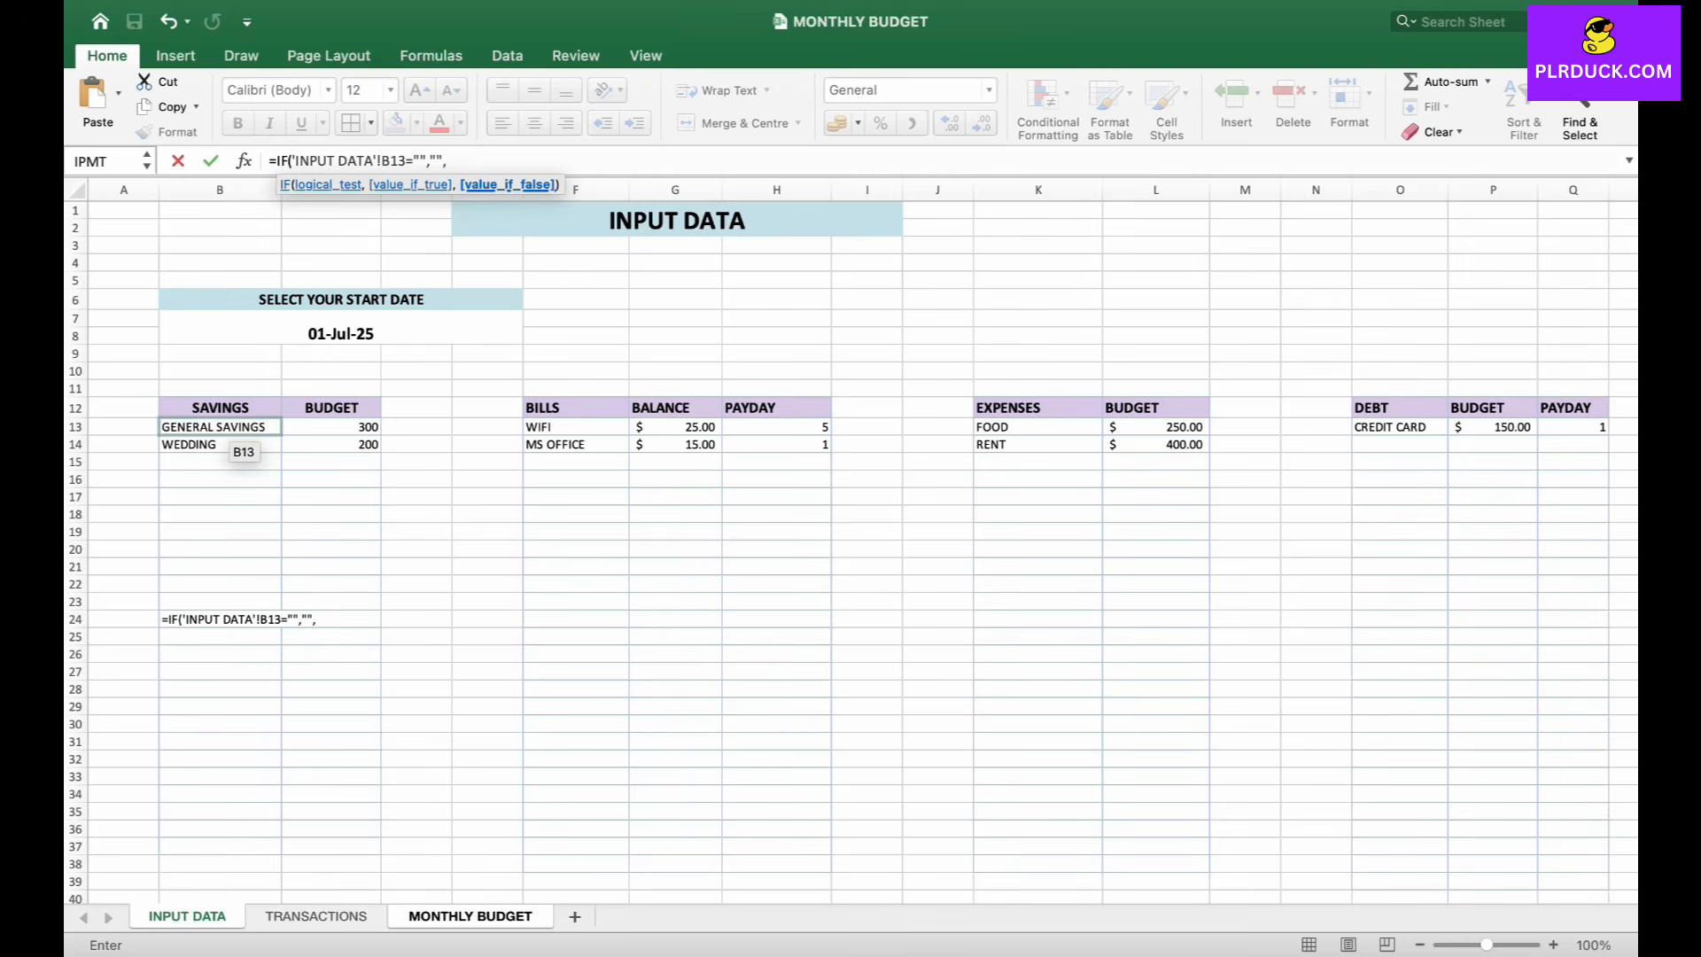
left_click(232, 427)
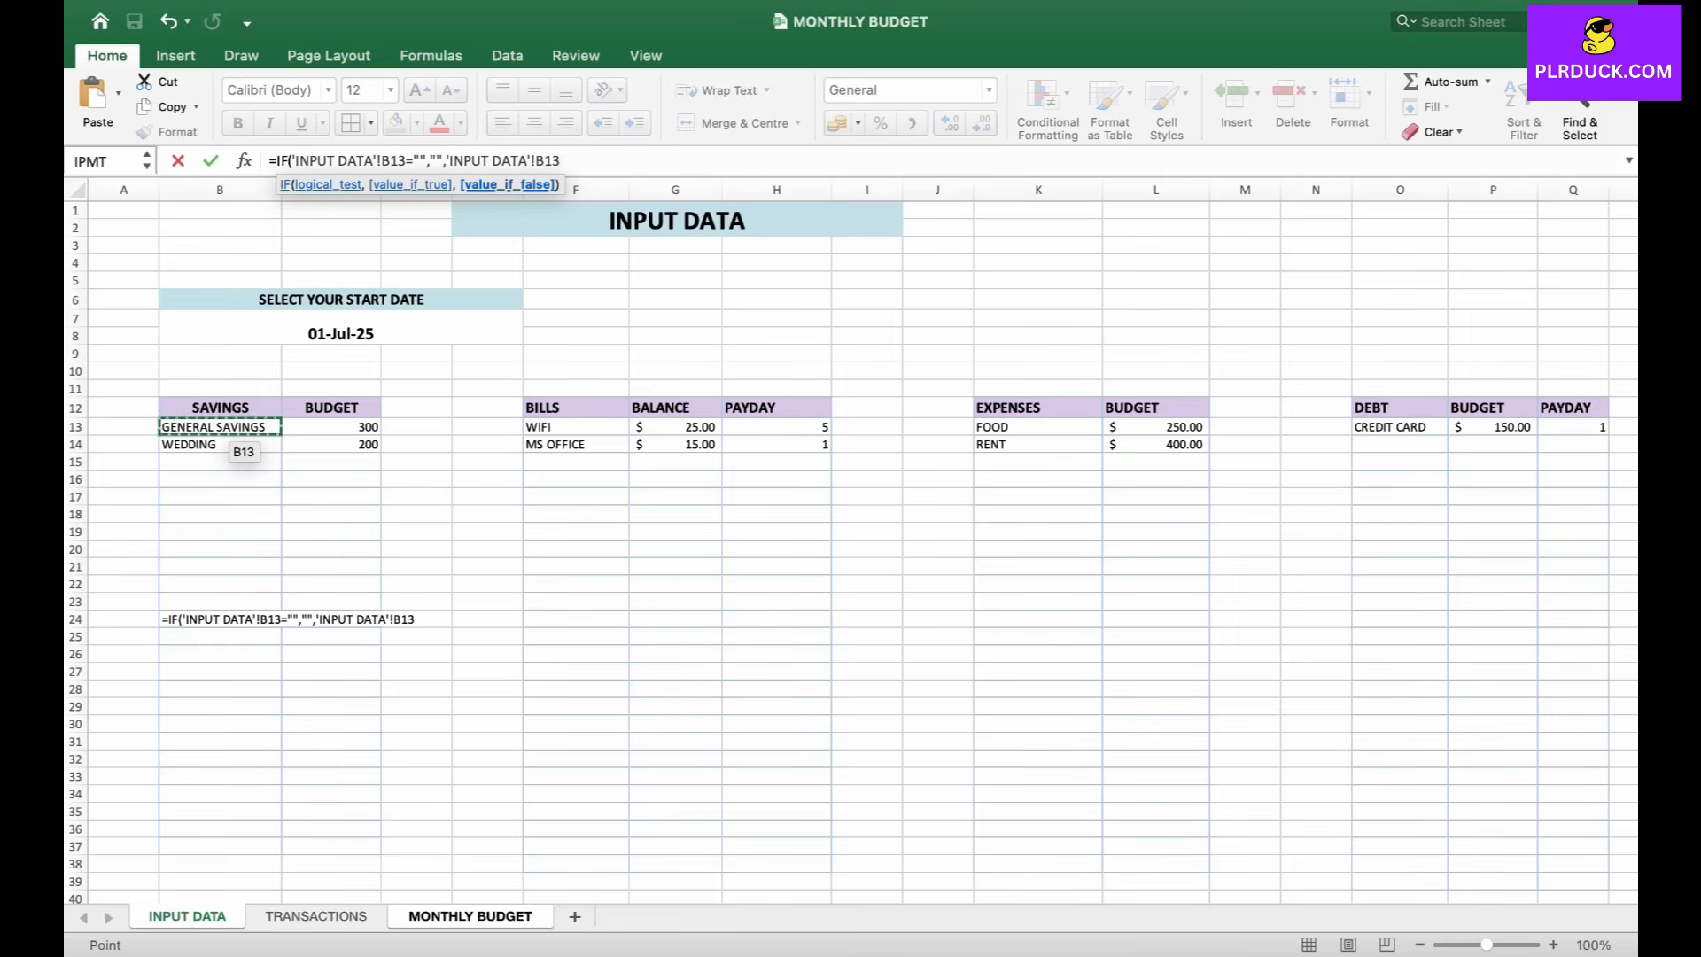
type(")")
key("Return")
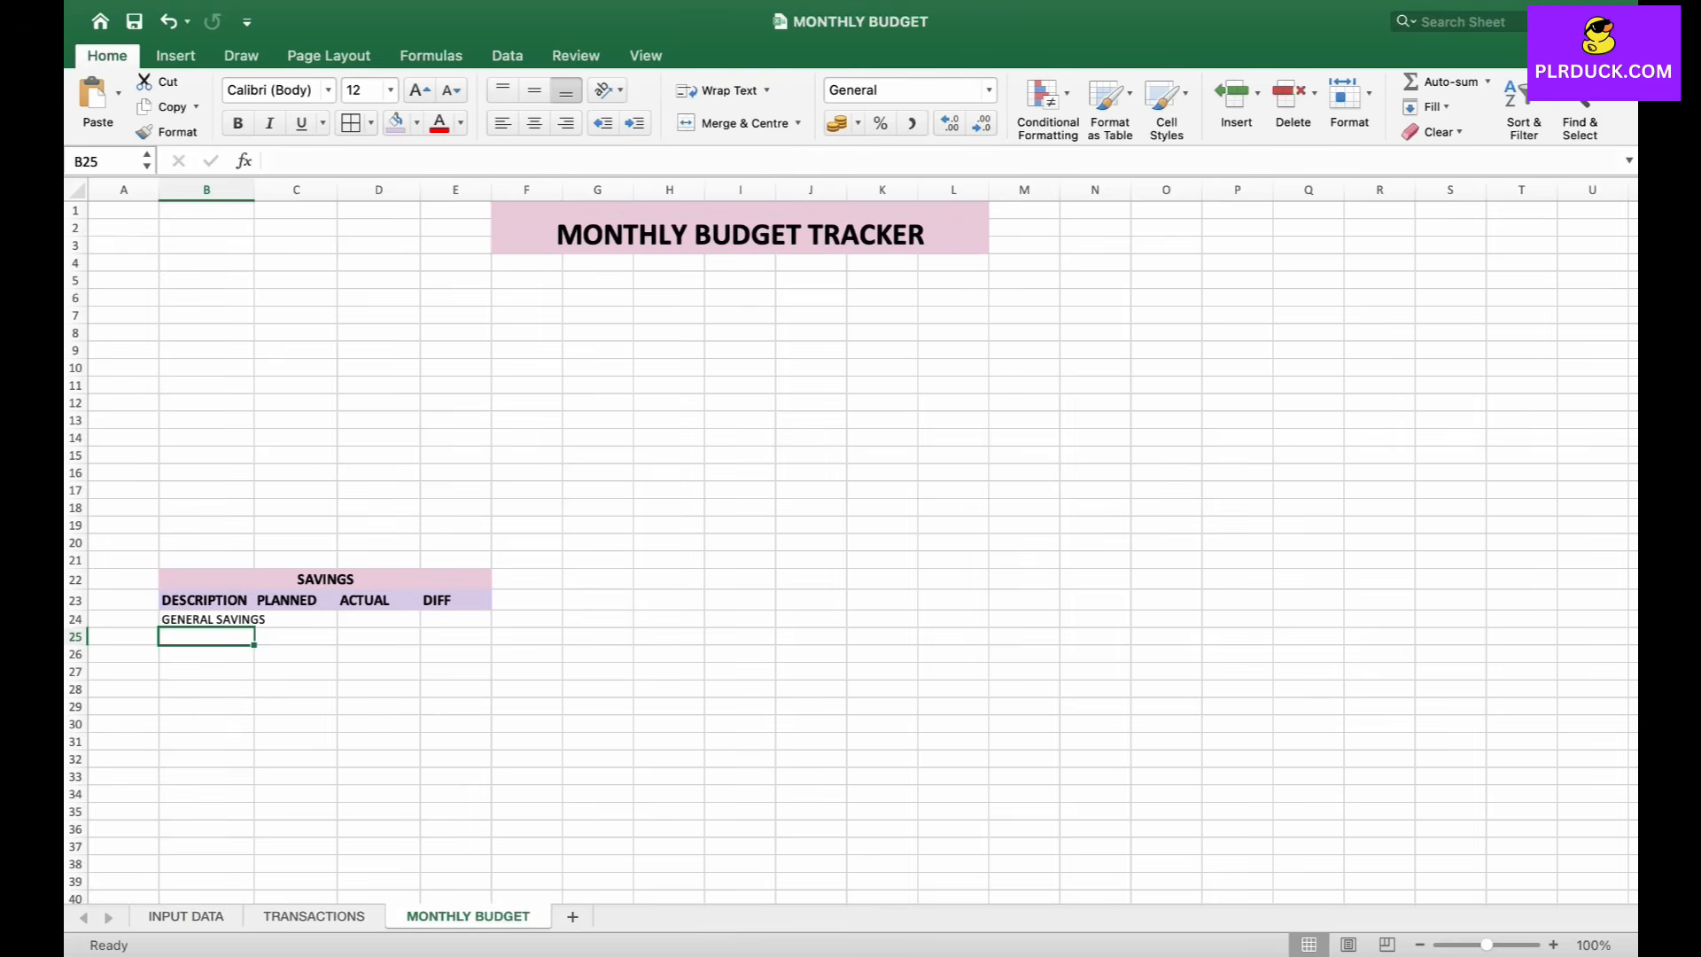
- Widen column B to fit the savings description and fill the B24 formula down to B31
left_click_drag(254, 190, 274, 190)
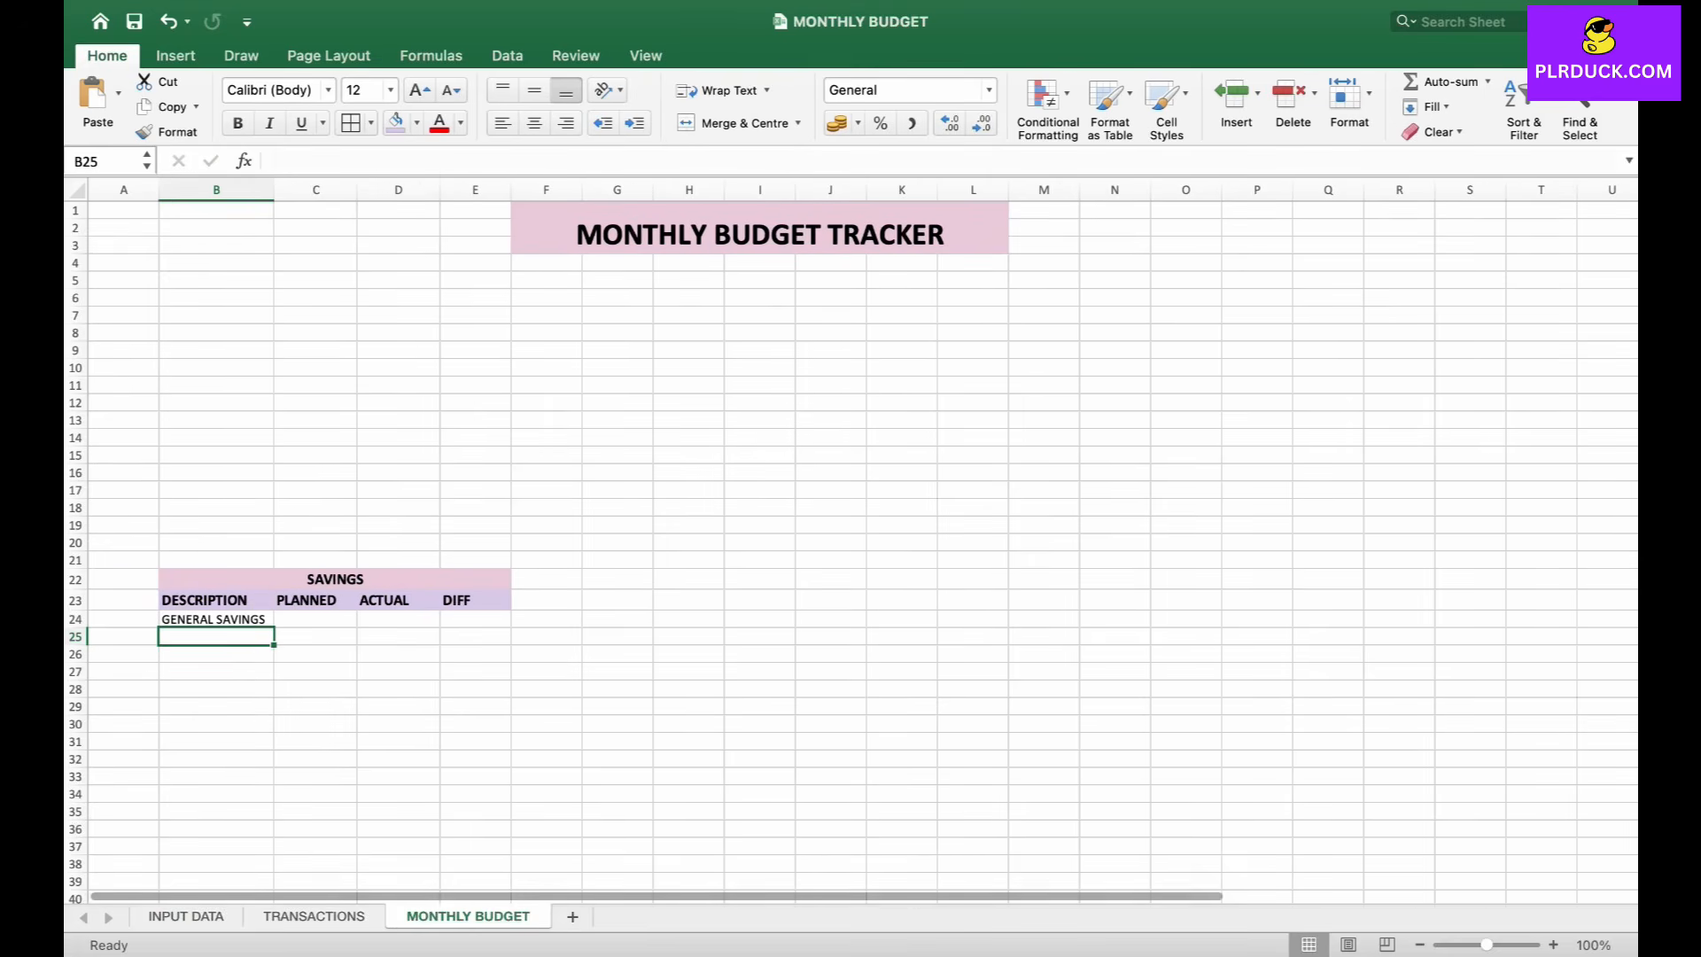
left_click(216, 620)
left_click_drag(274, 628, 274, 750)
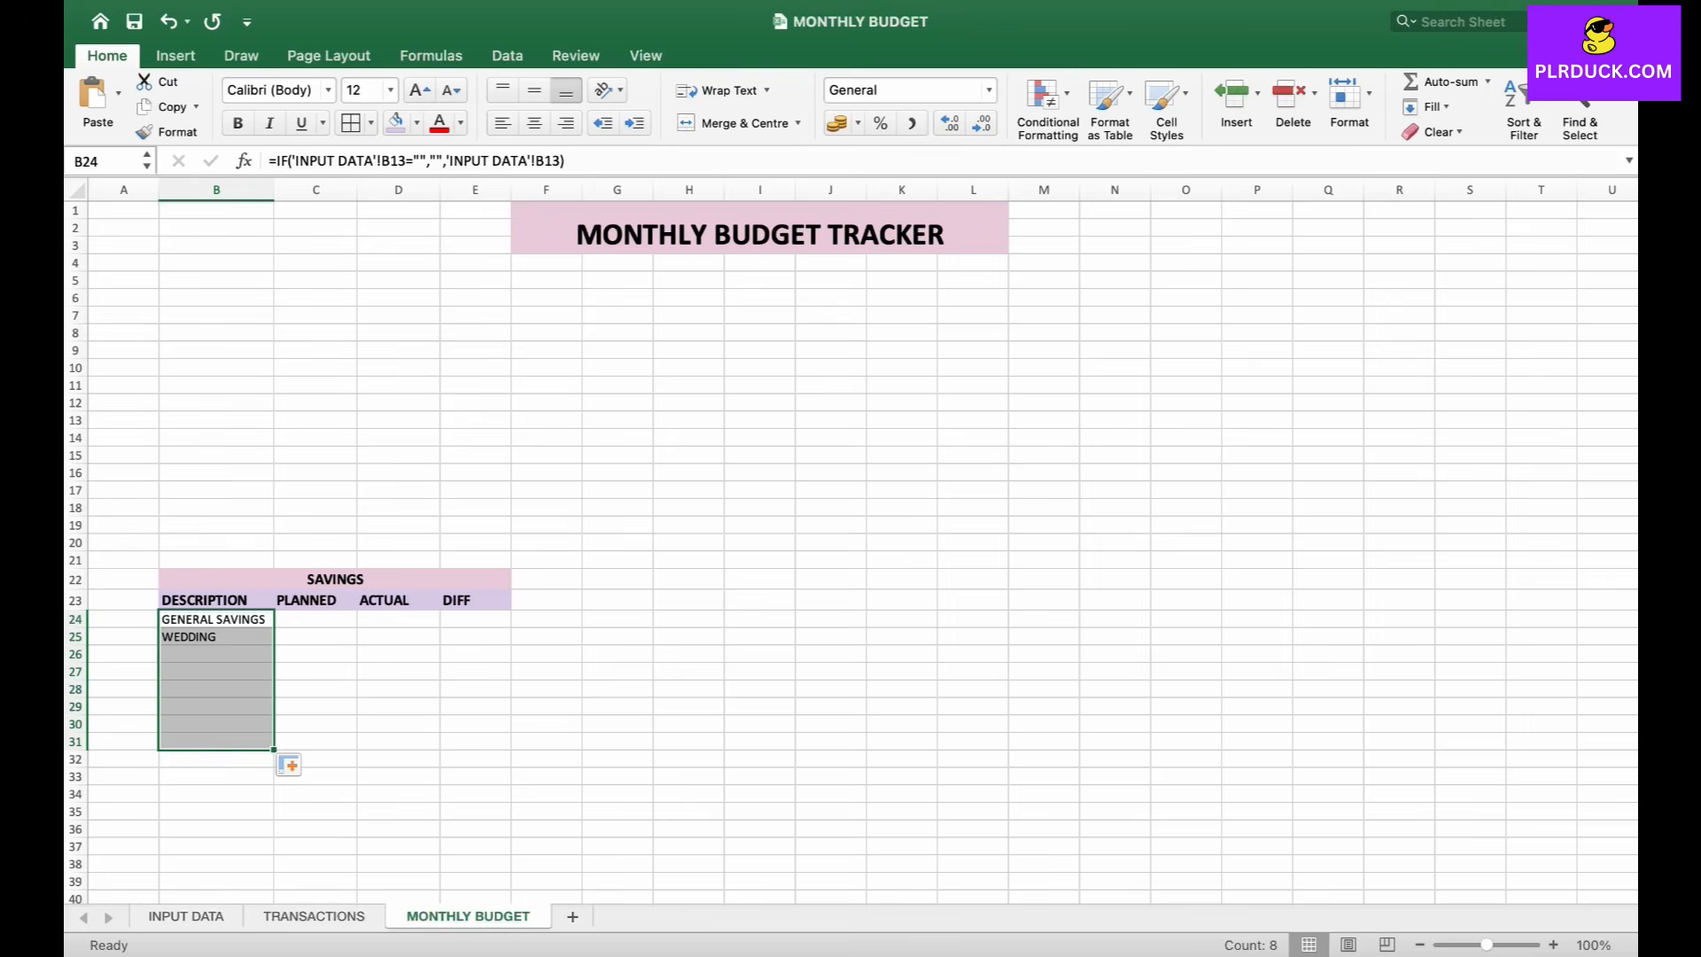
- Enter =IF('INPUT DATA'!C13="","",'INPUT DATA'!C13) in C24 to pull the planned savings amount from the INPUT DATA sheet
left_click(315, 619)
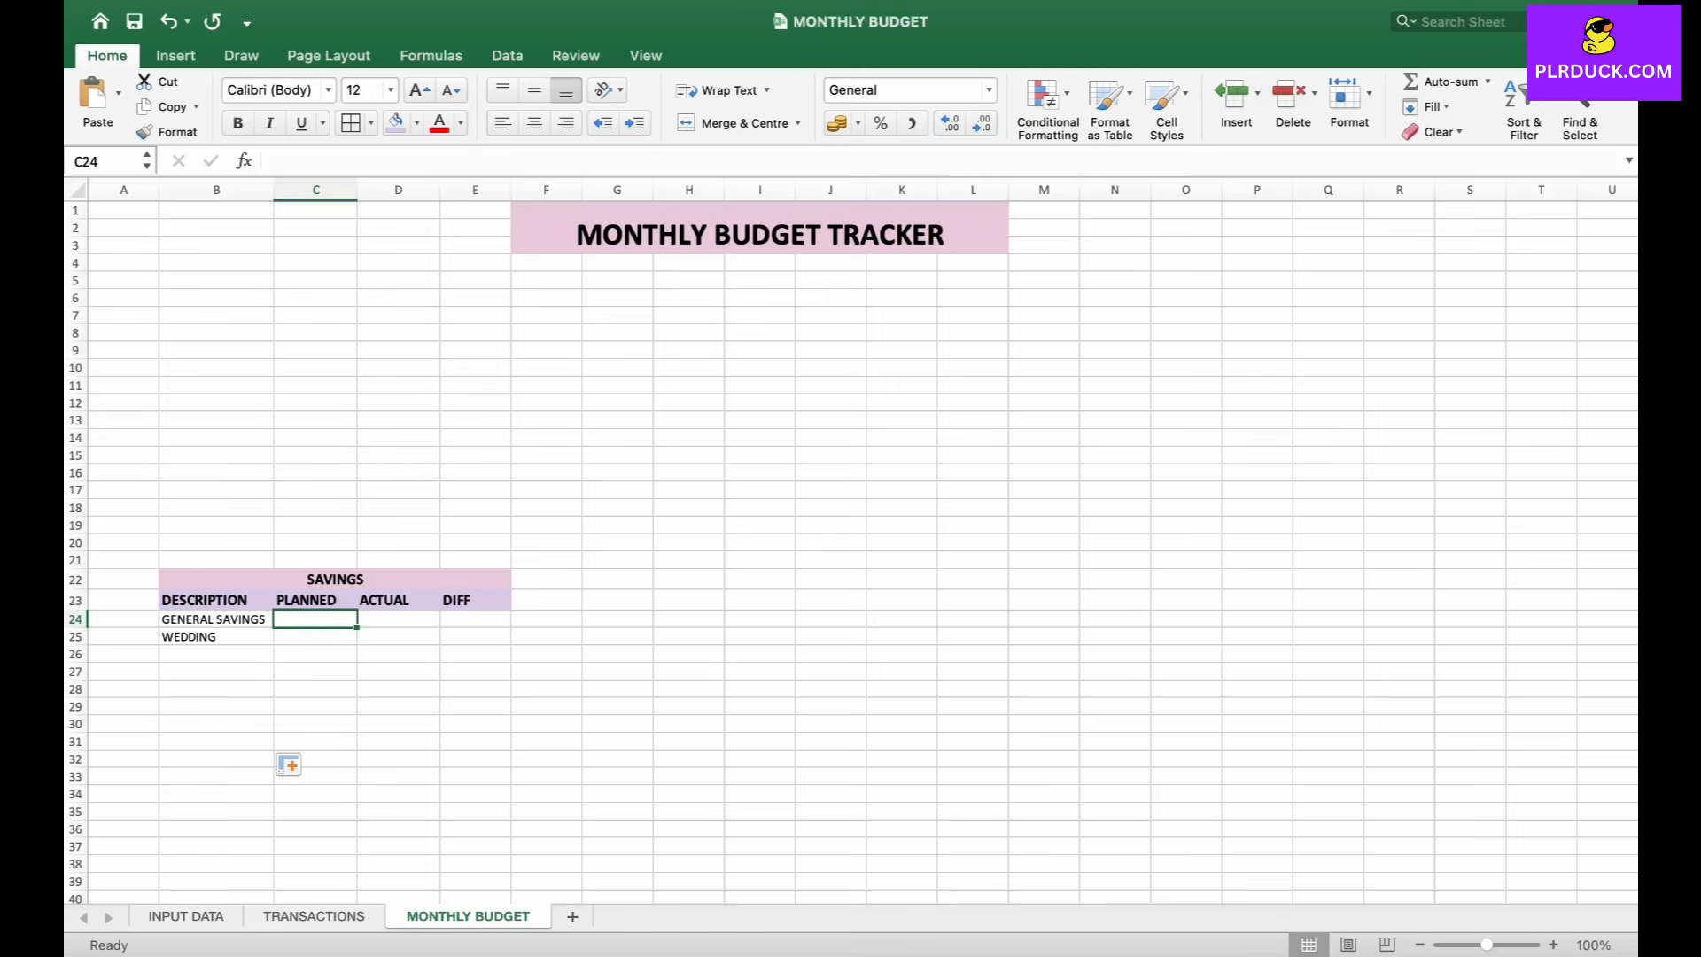
type("=IF(")
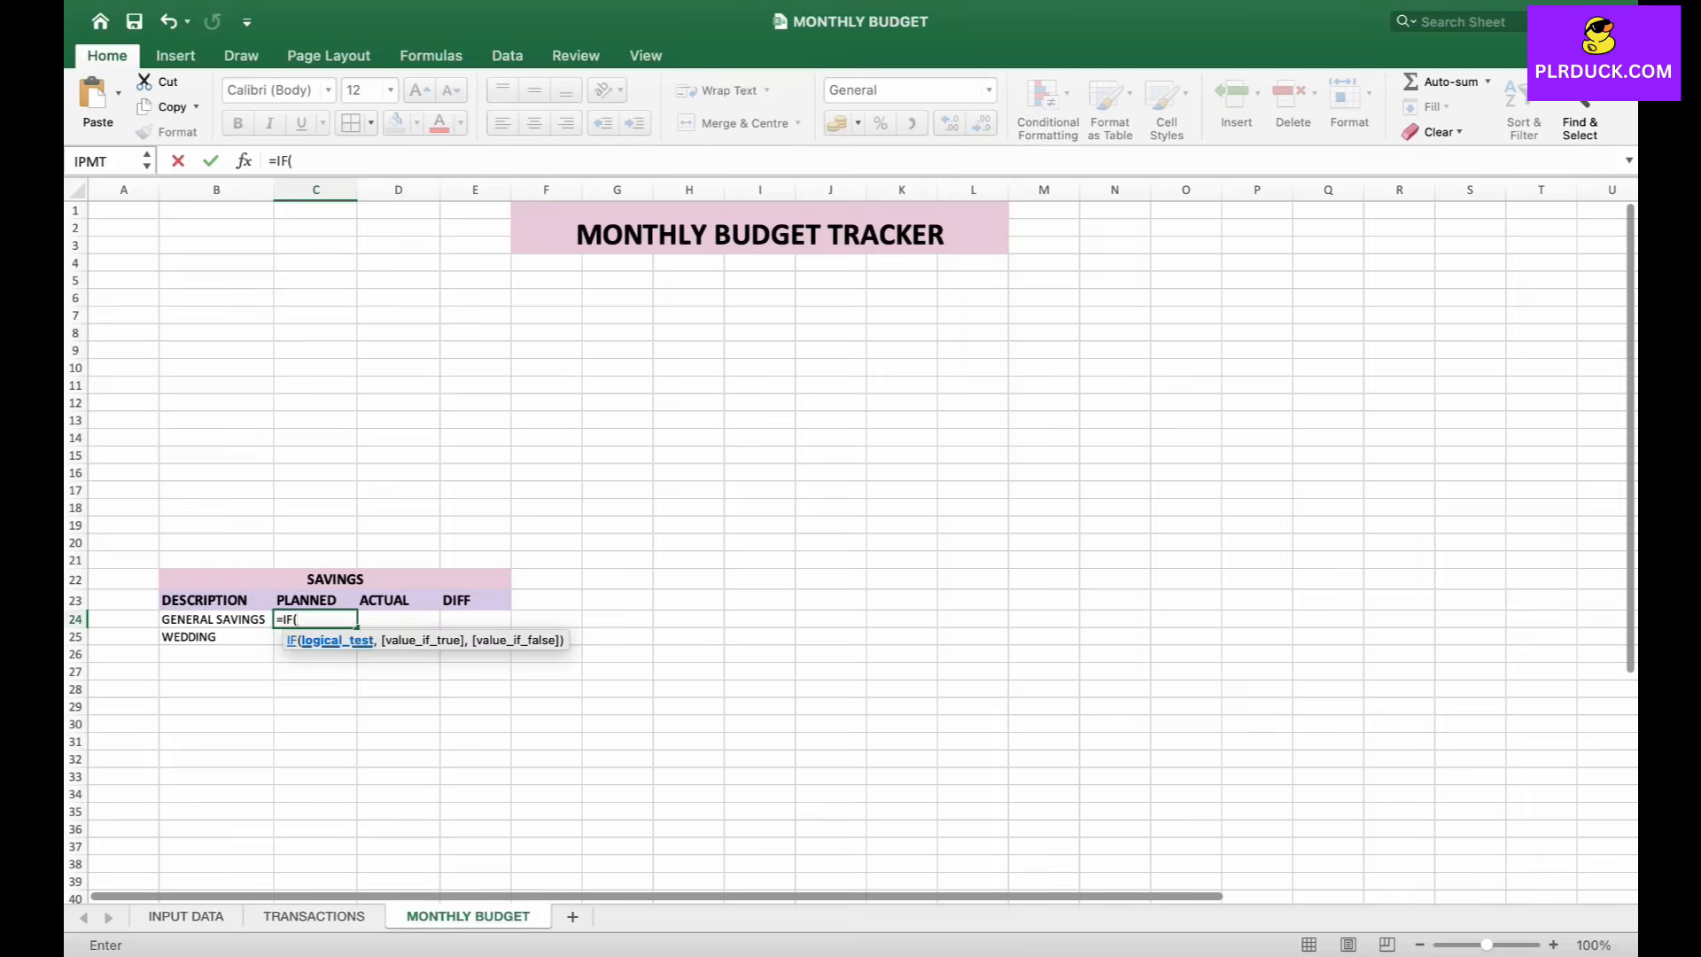
left_click(186, 916)
left_click(345, 427)
type("=")
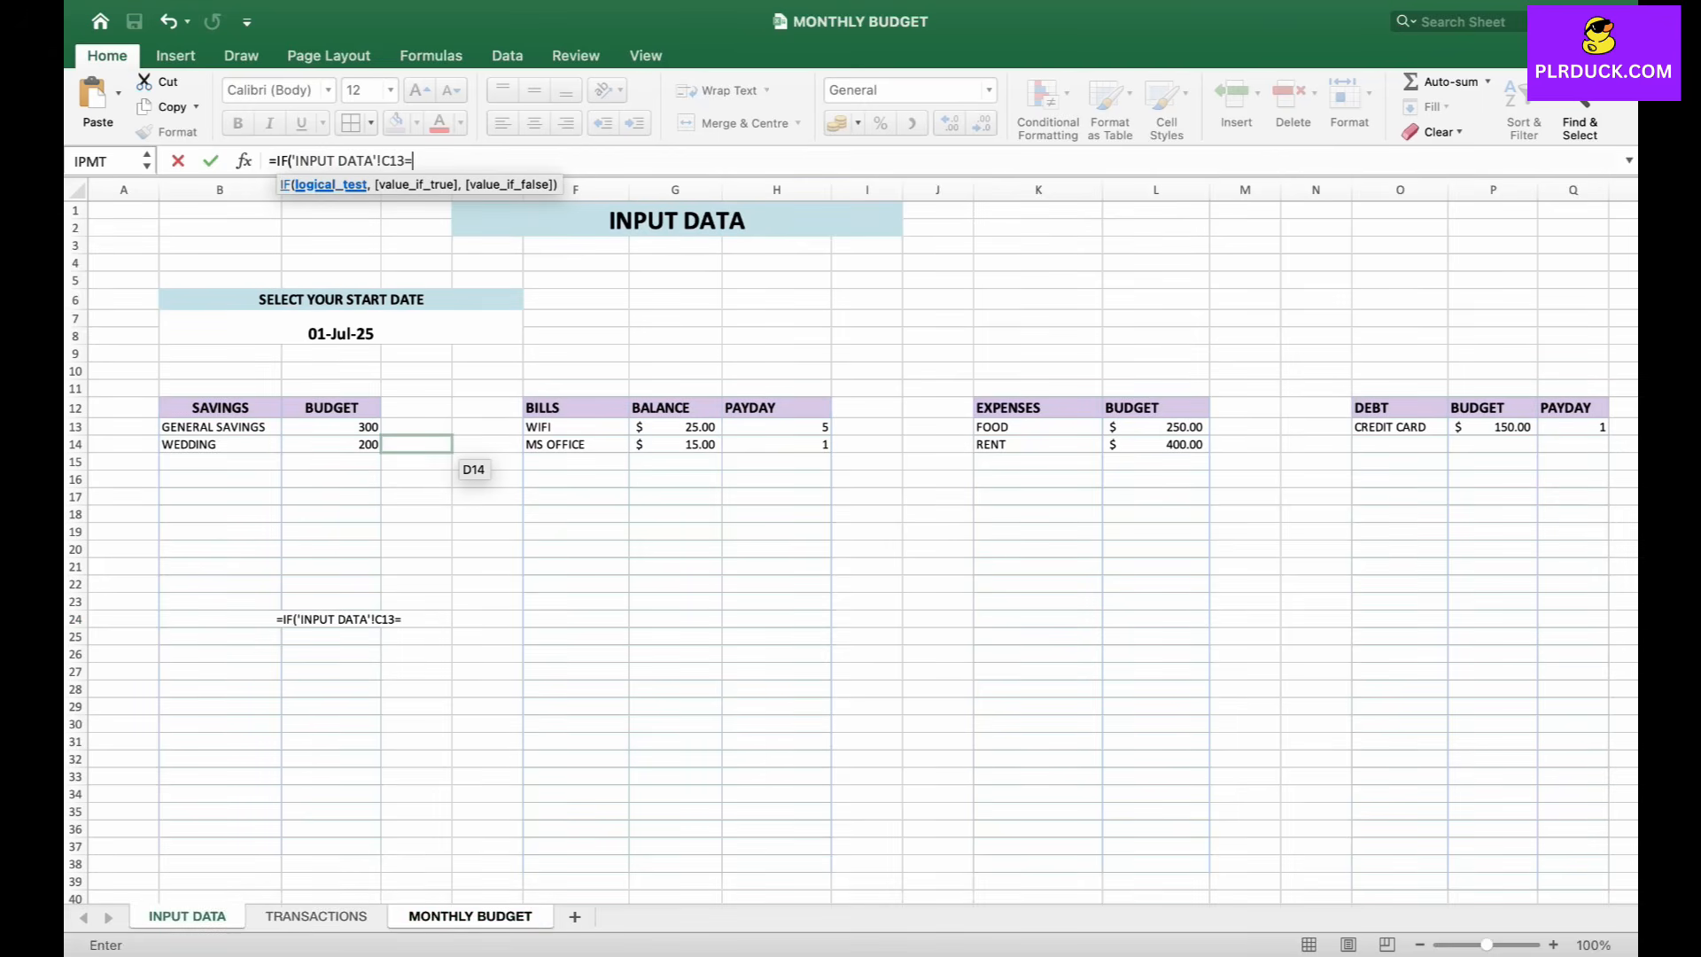
type("\"\",\"\",")
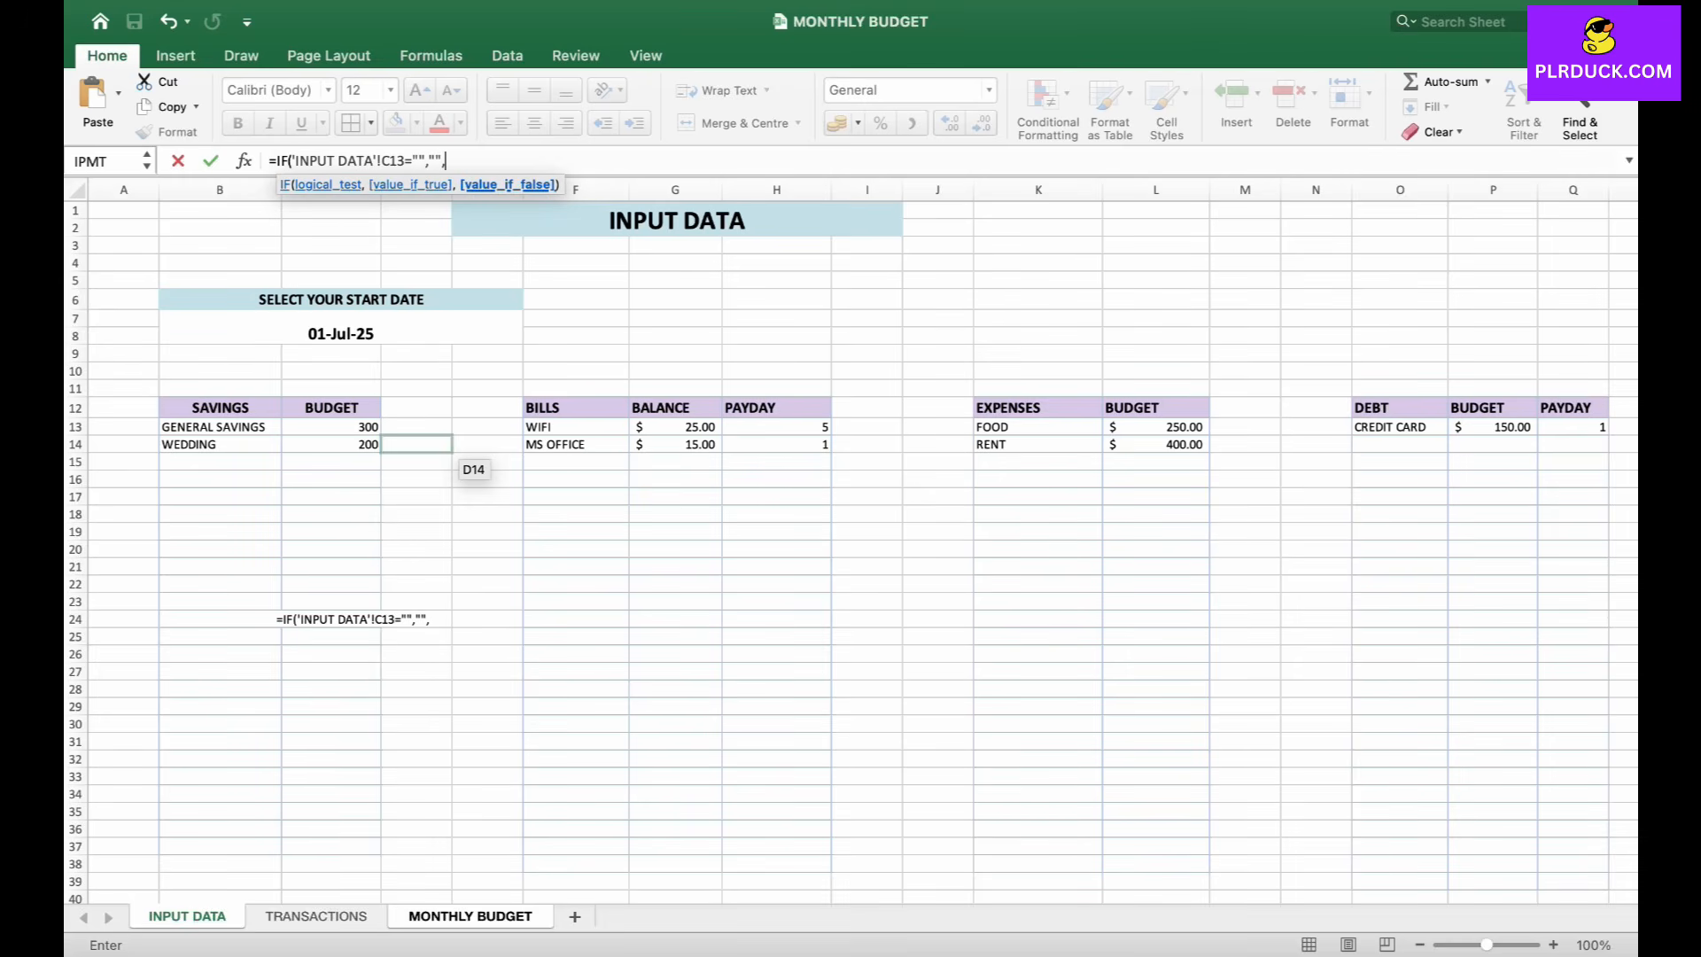
left_click(355, 427)
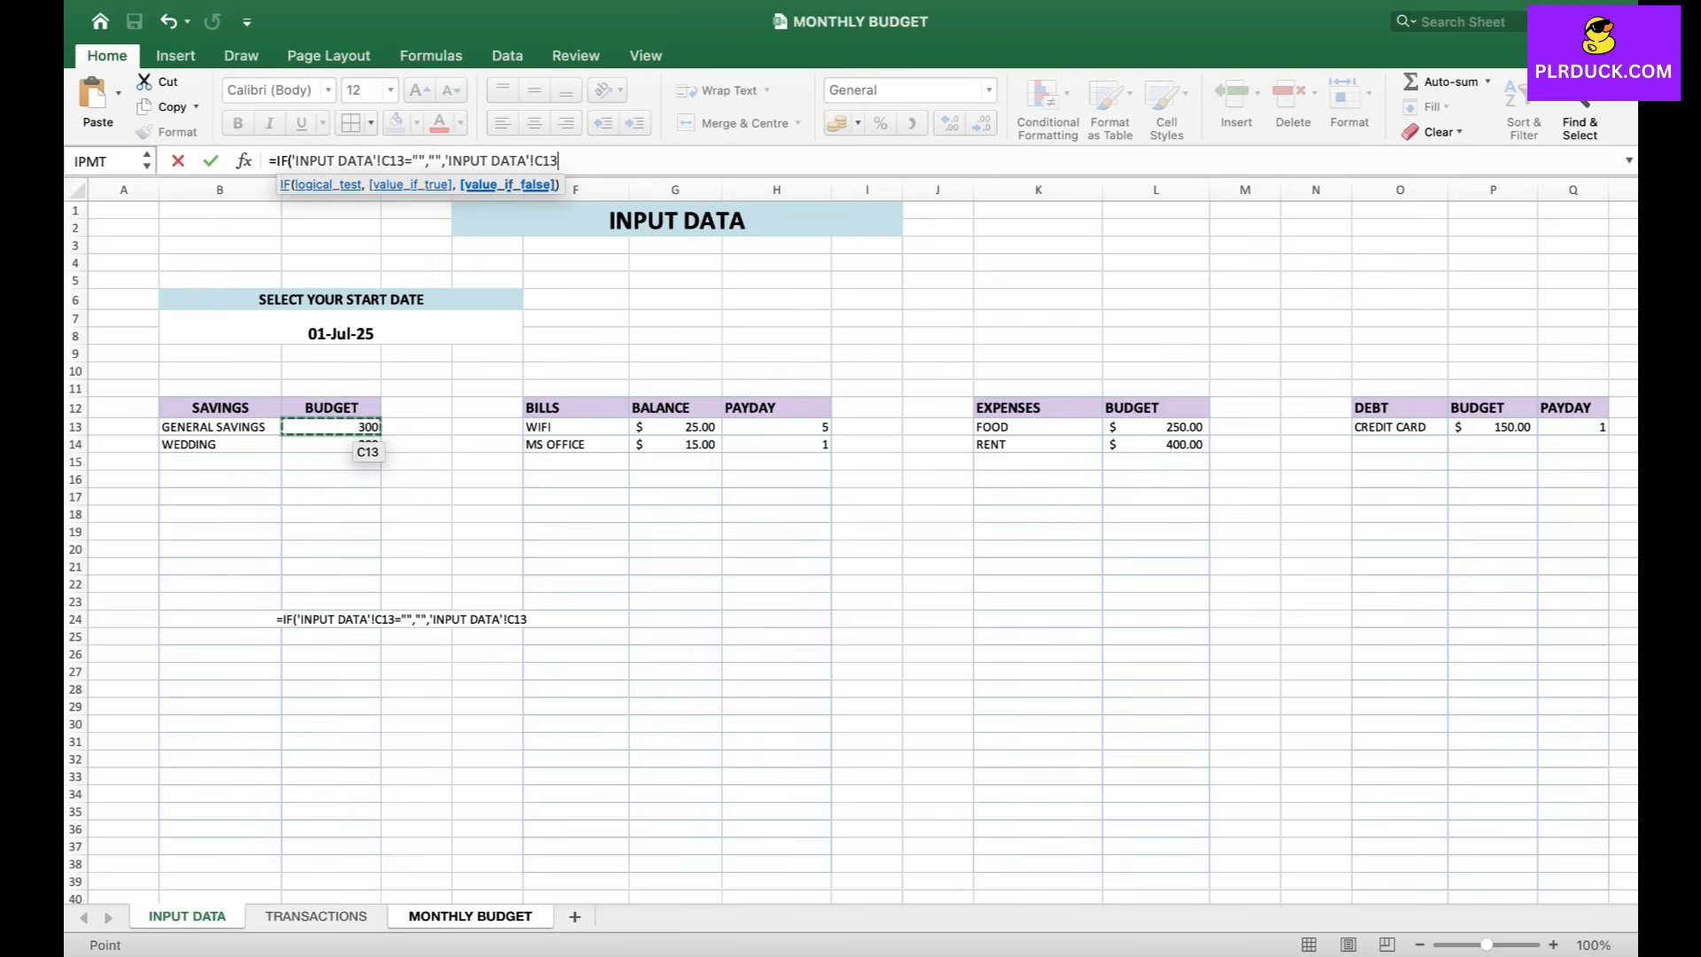
key("Return")
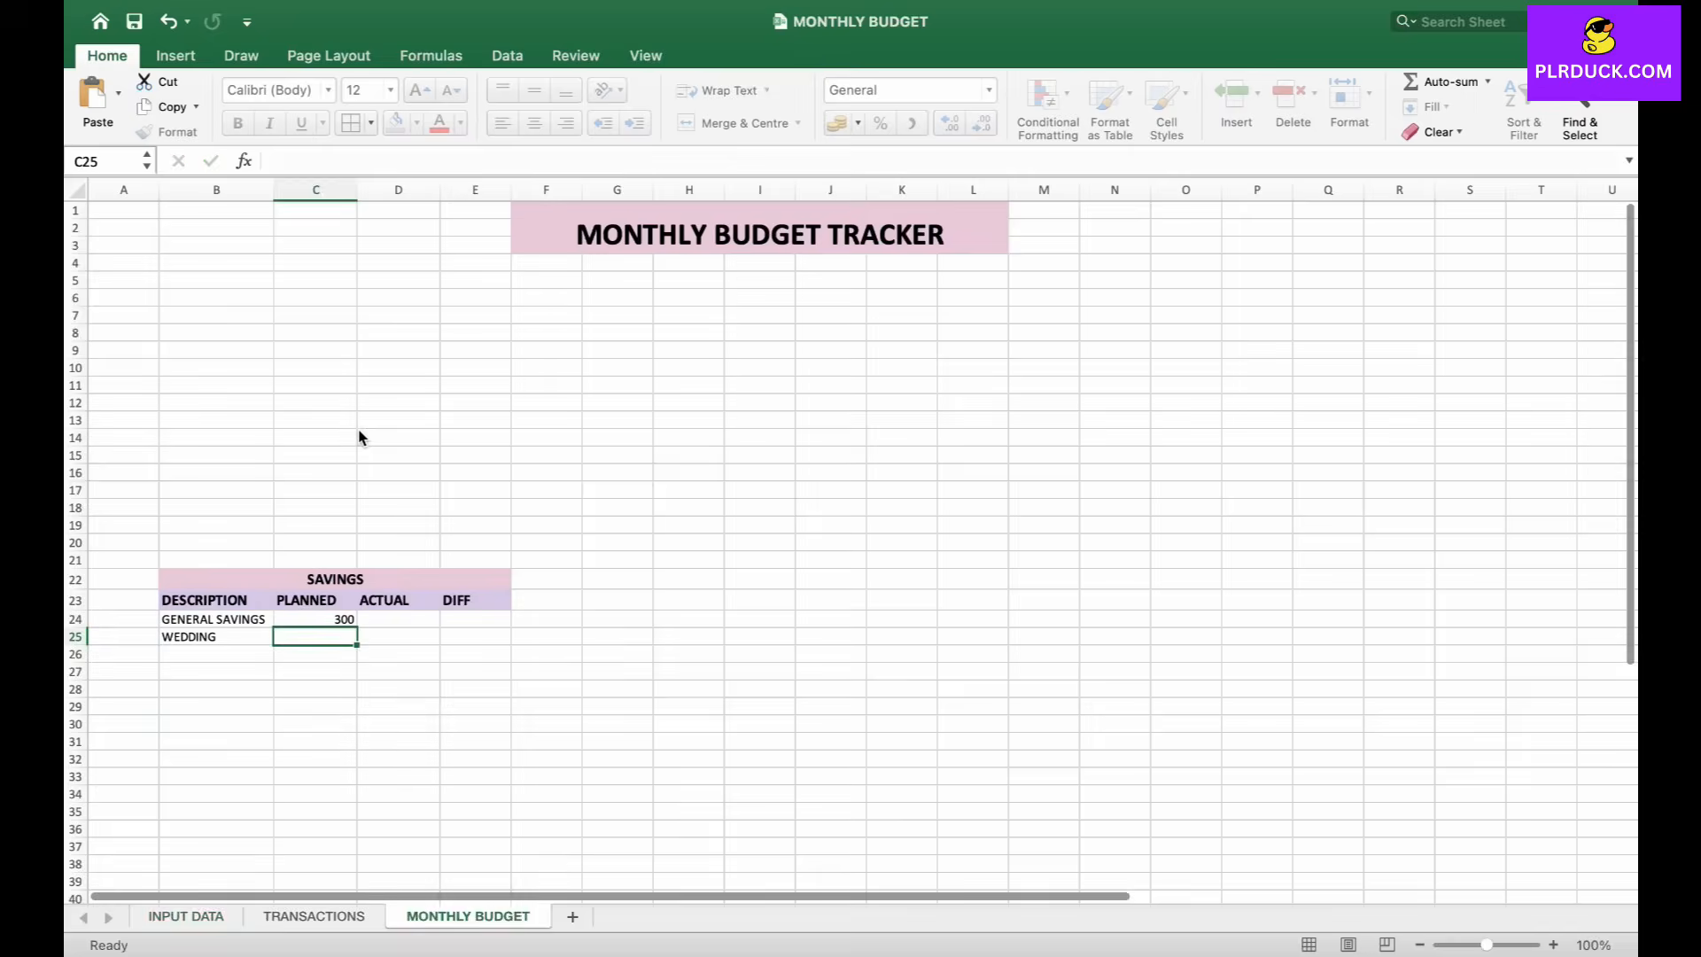
- Fill the PLANNED formula from C24 down to C33
left_click(317, 620)
left_click_drag(357, 627, 355, 778)
left_click(398, 689)
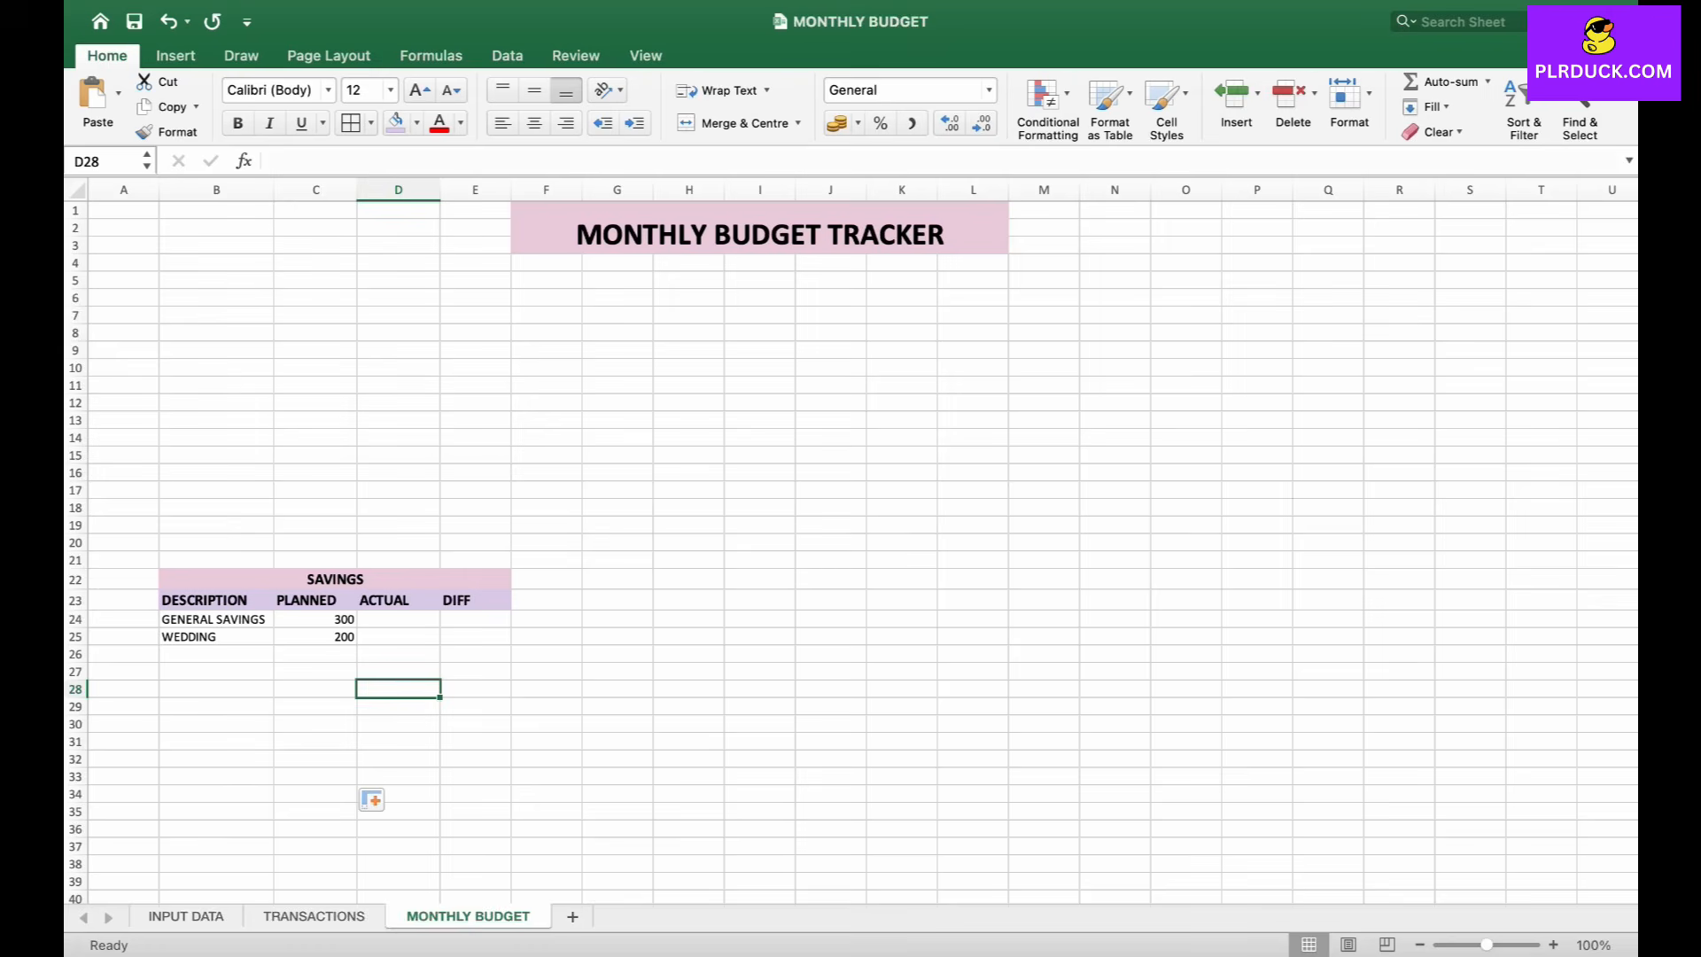
- Format the planned savings amounts in C24:C25 with the dollar accounting format
mouse_move(316, 620)
left_mouse_down()
mouse_move(316, 654)
mouse_move(316, 636)
left_mouse_up()
left_click(476, 724)
left_click(858, 123)
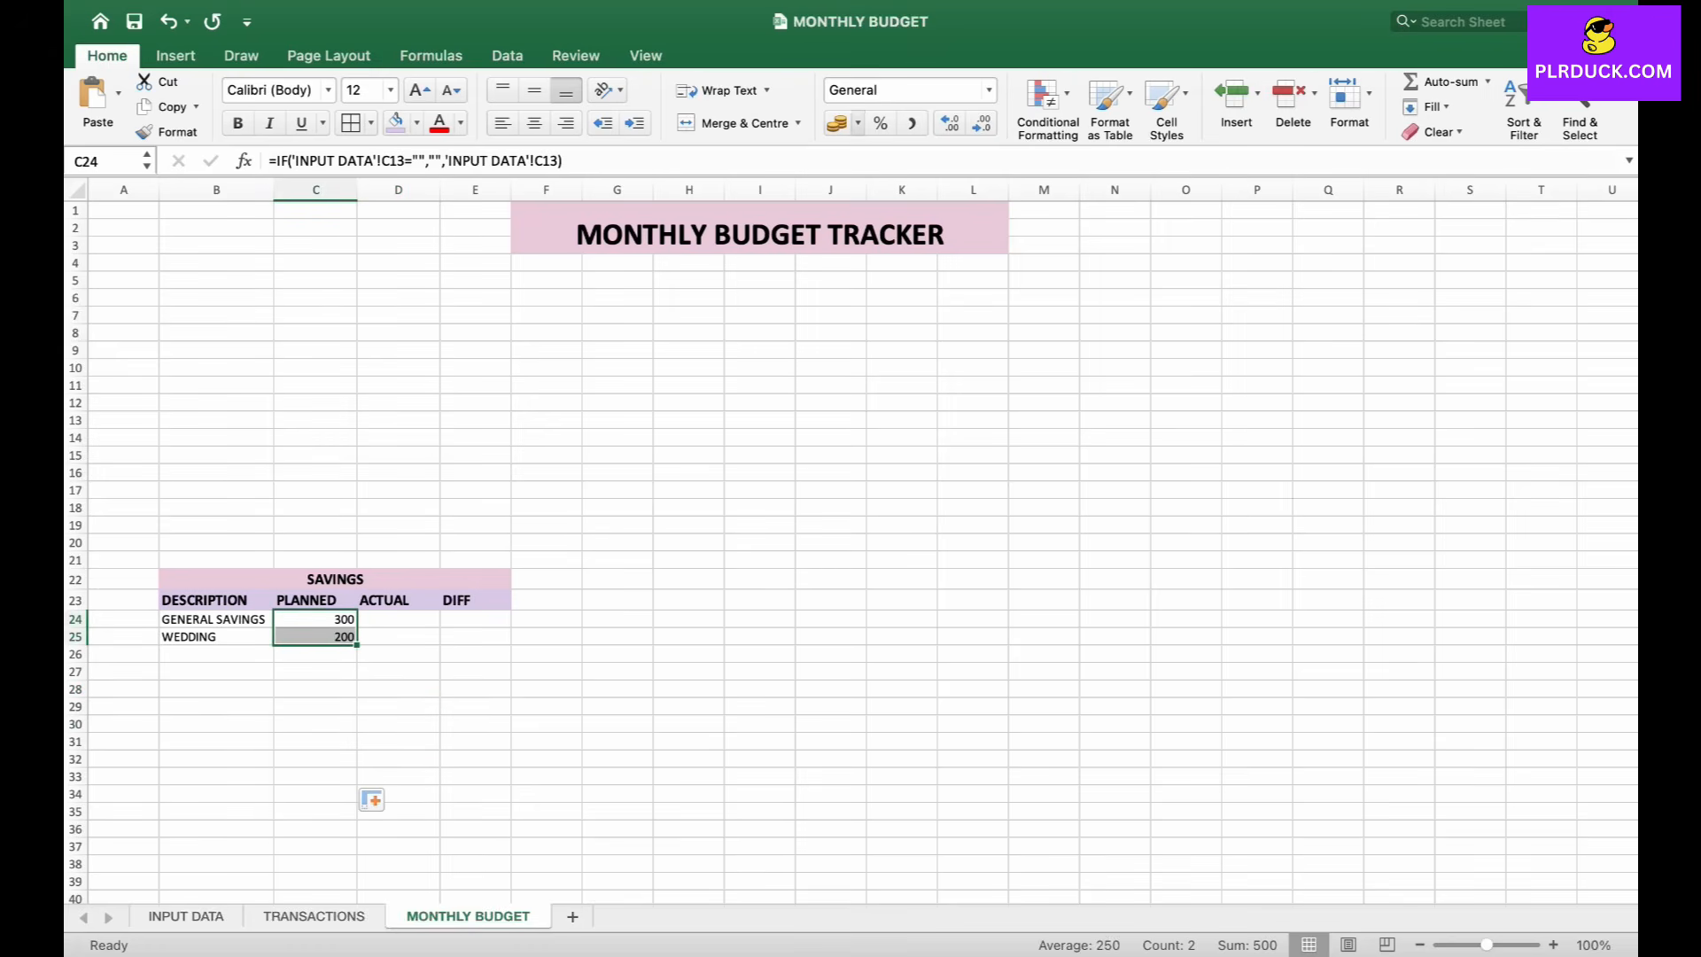
left_click(931, 233)
- Begin the ACTUAL formula in D24 with =IF(B24="","", so that an empty description returns a blank
left_click(398, 619)
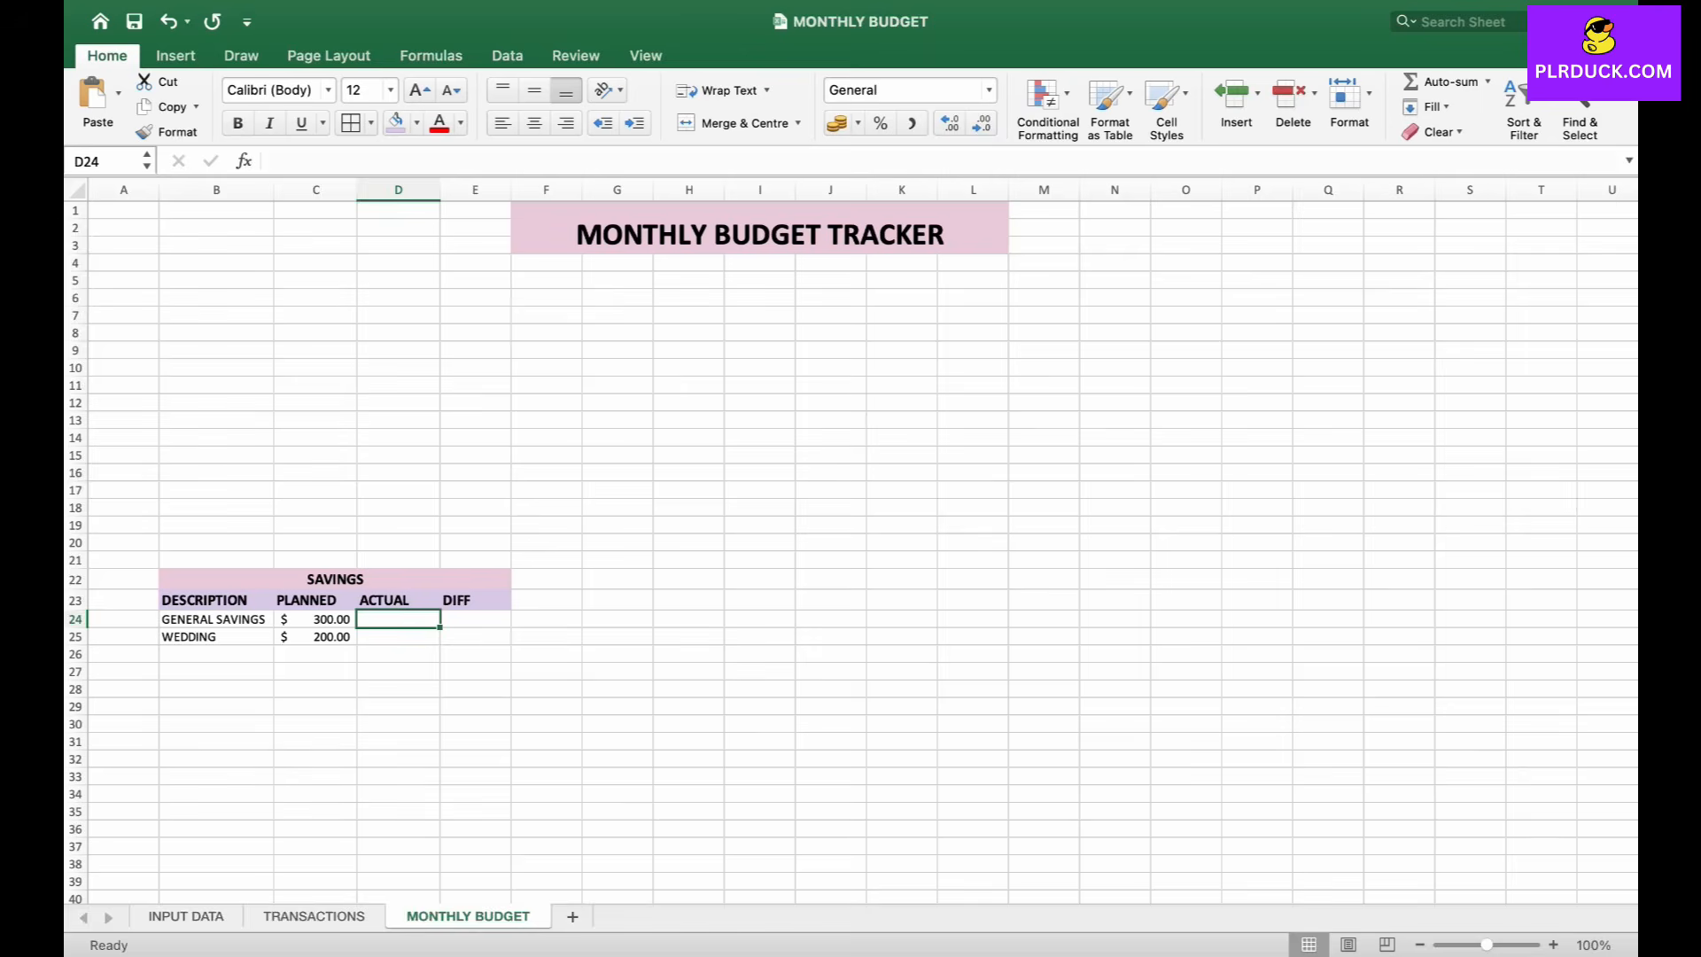
left_click(314, 918)
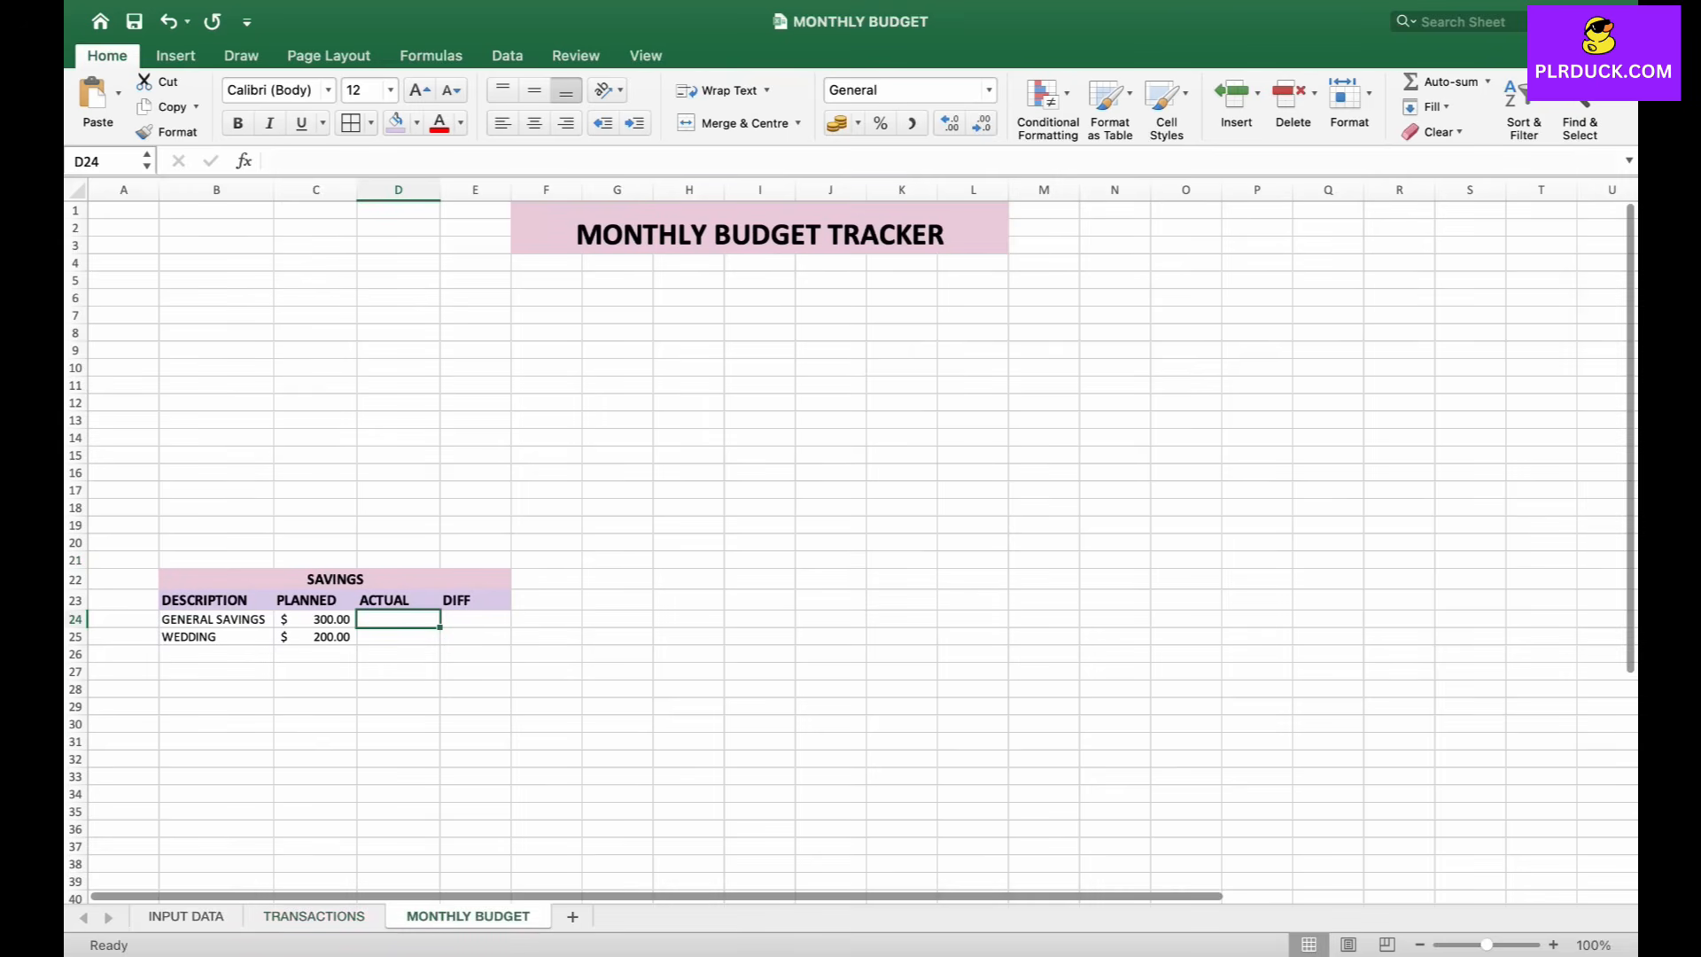
type("=")
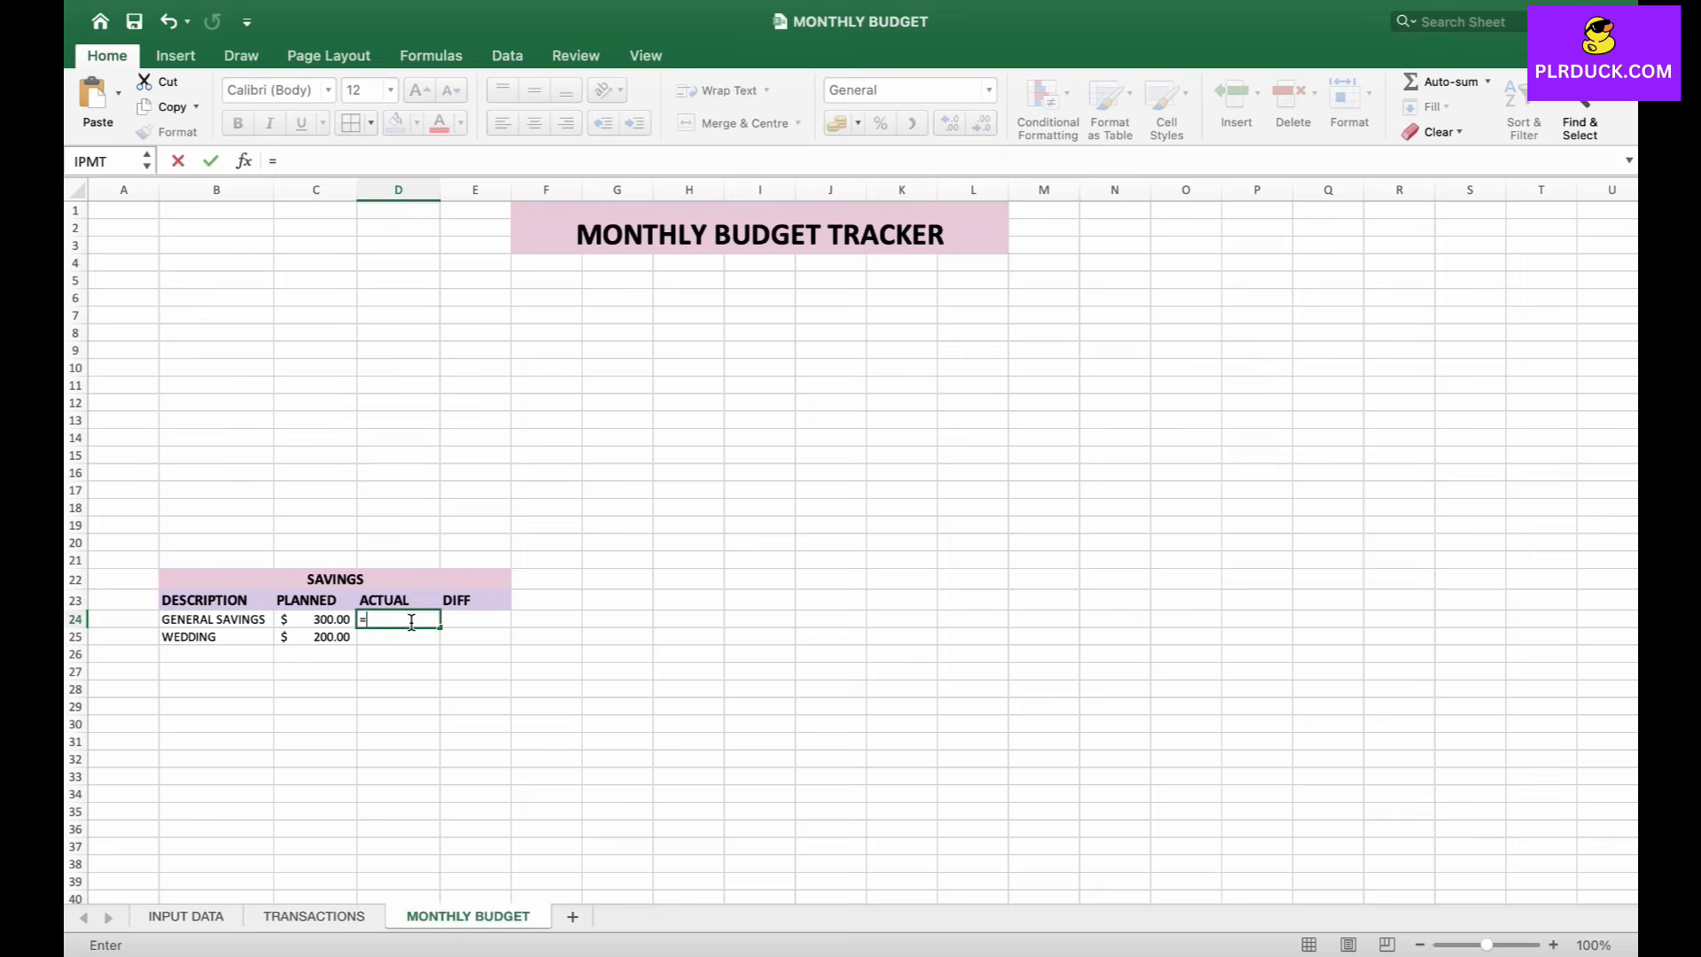
type("IF(")
left_click(213, 620)
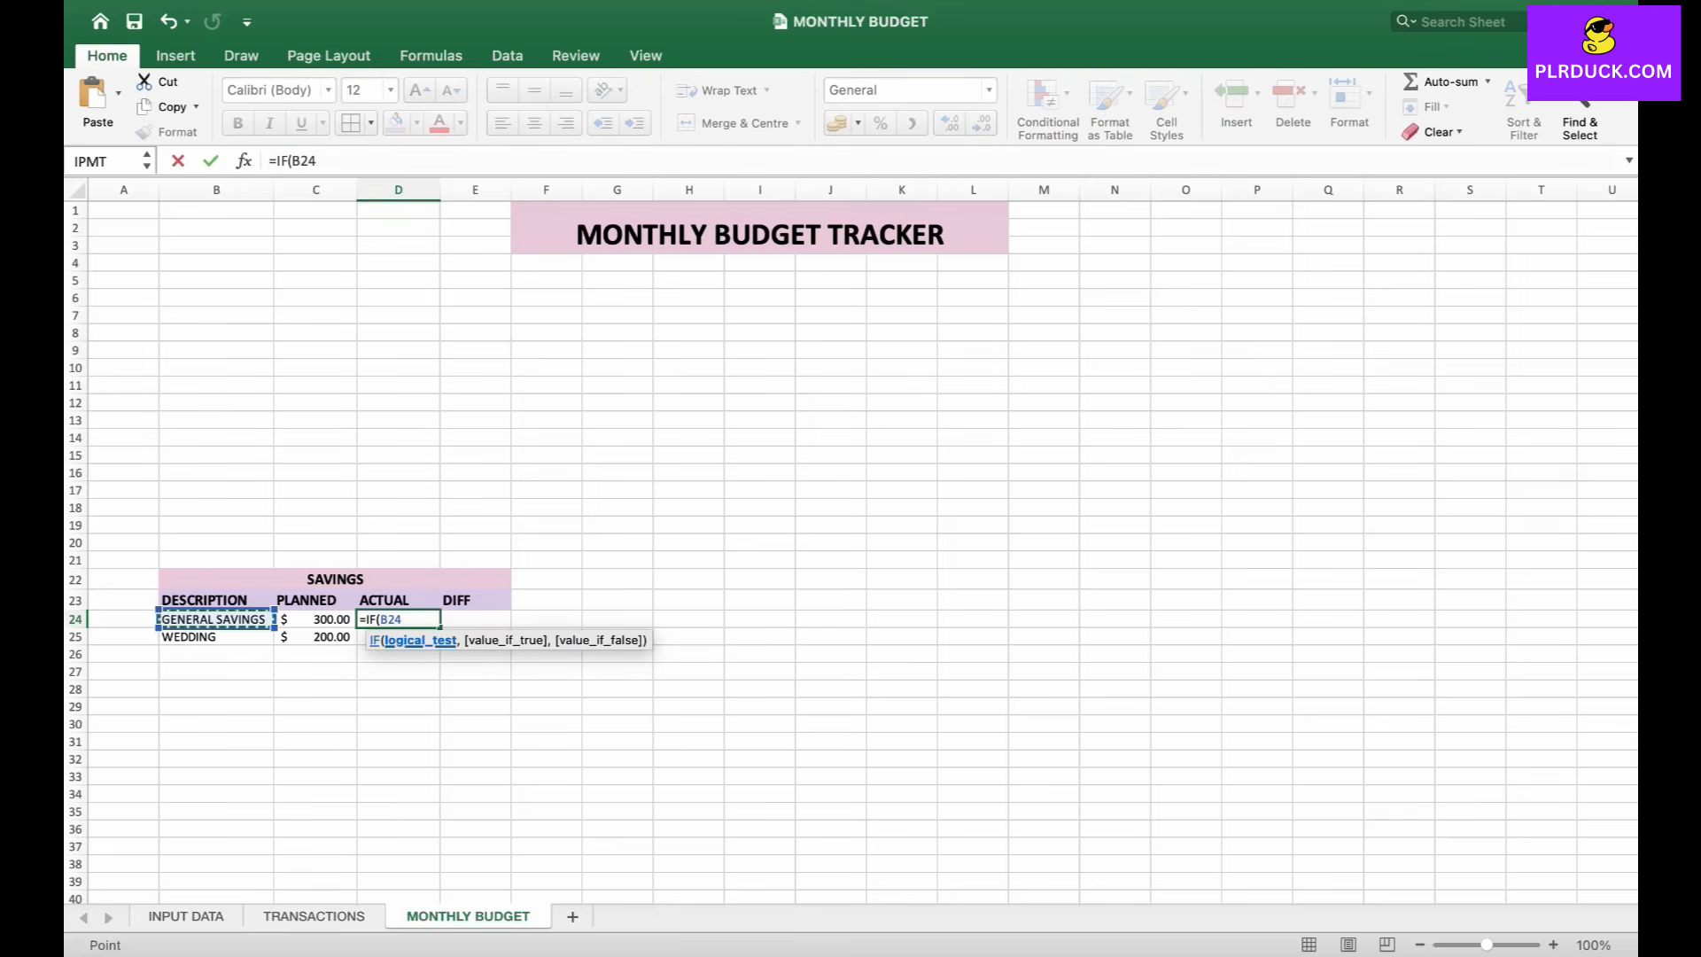
type("=\"\",")
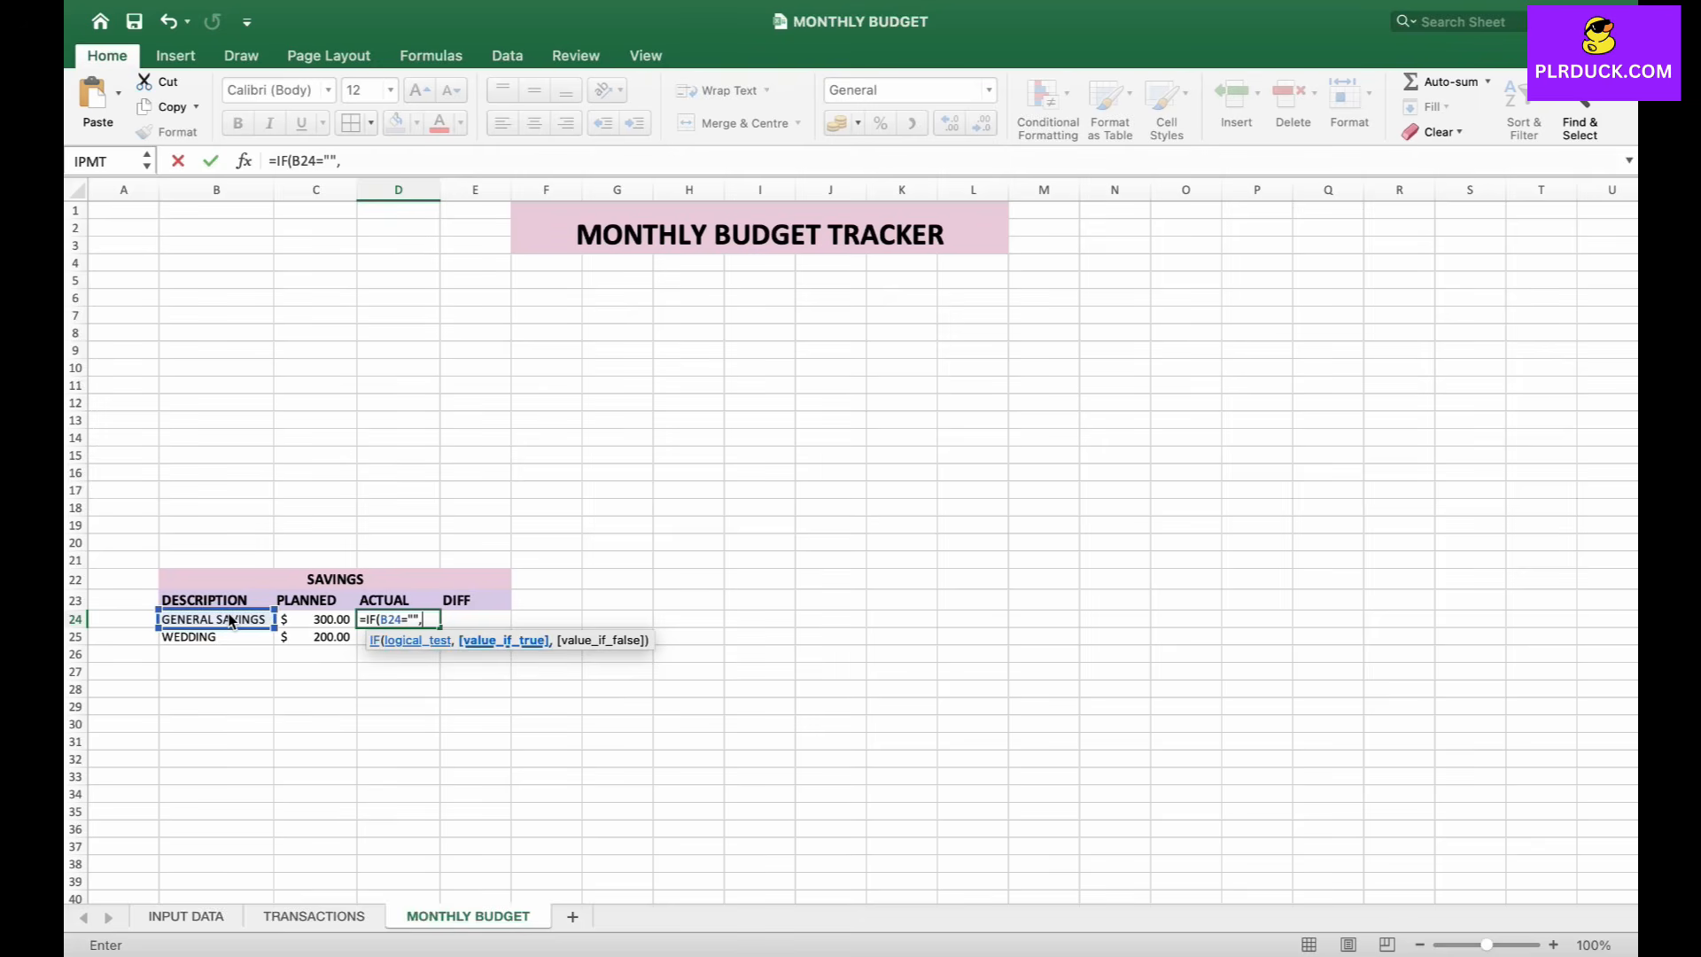
type("\"\",")
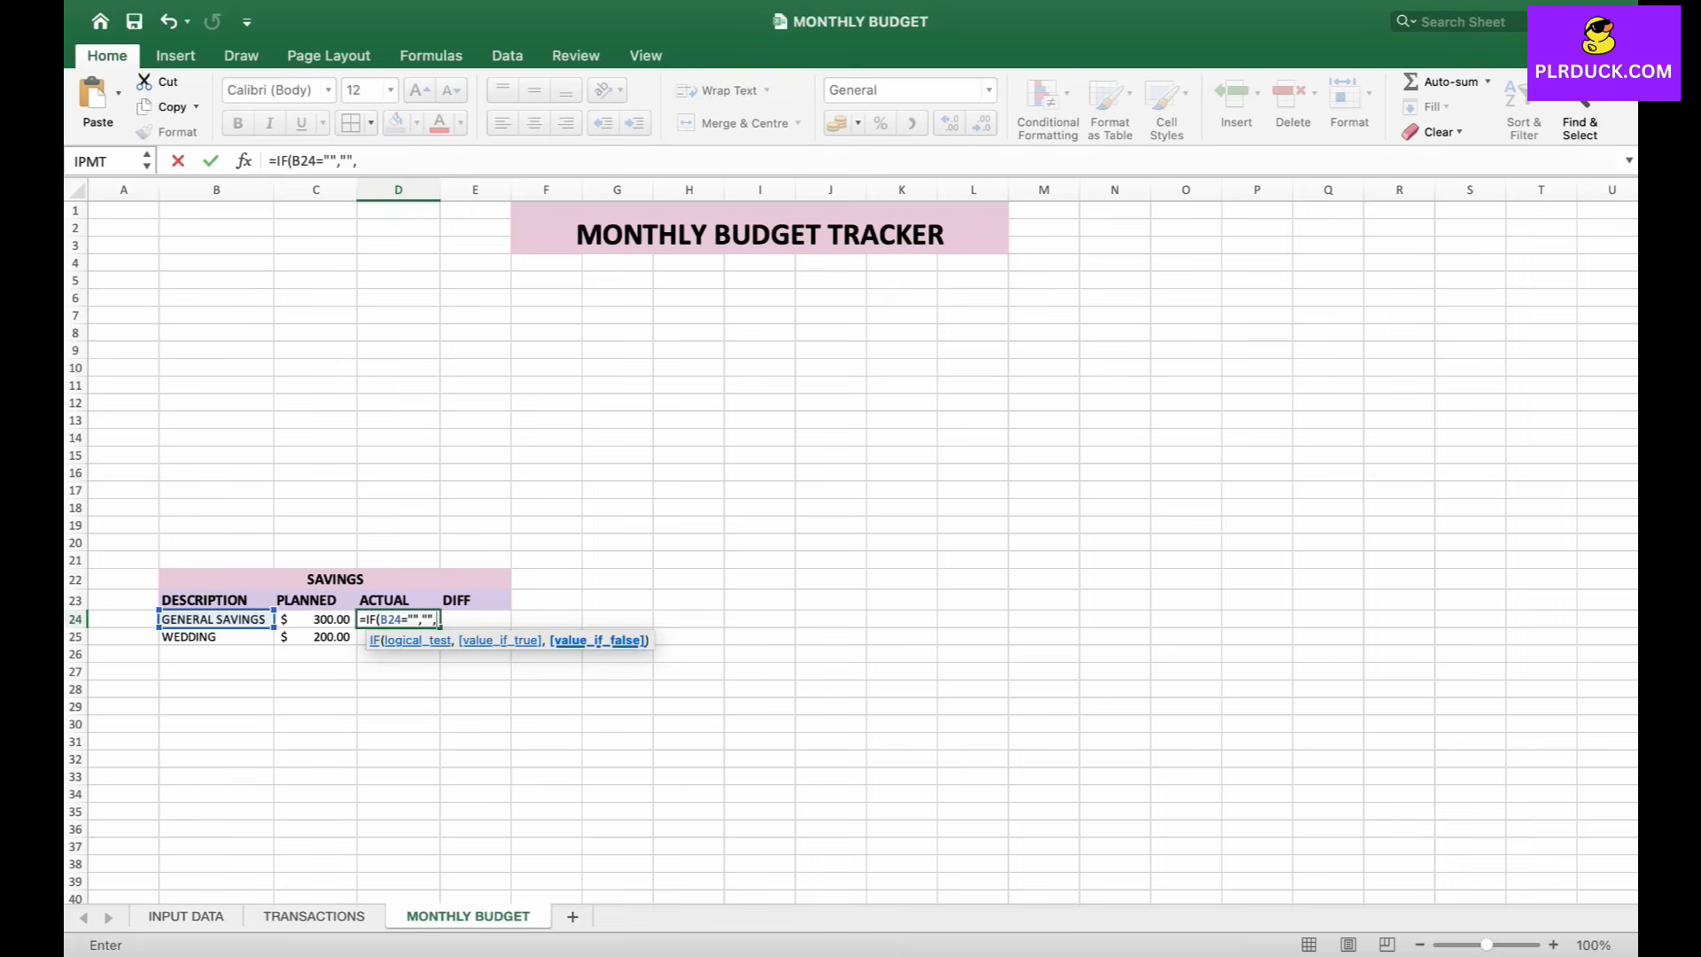
- Add a SUMIF as the false value of the D24 formula, with TRANSACTIONS!F10:F19 as its range
type("SUMI")
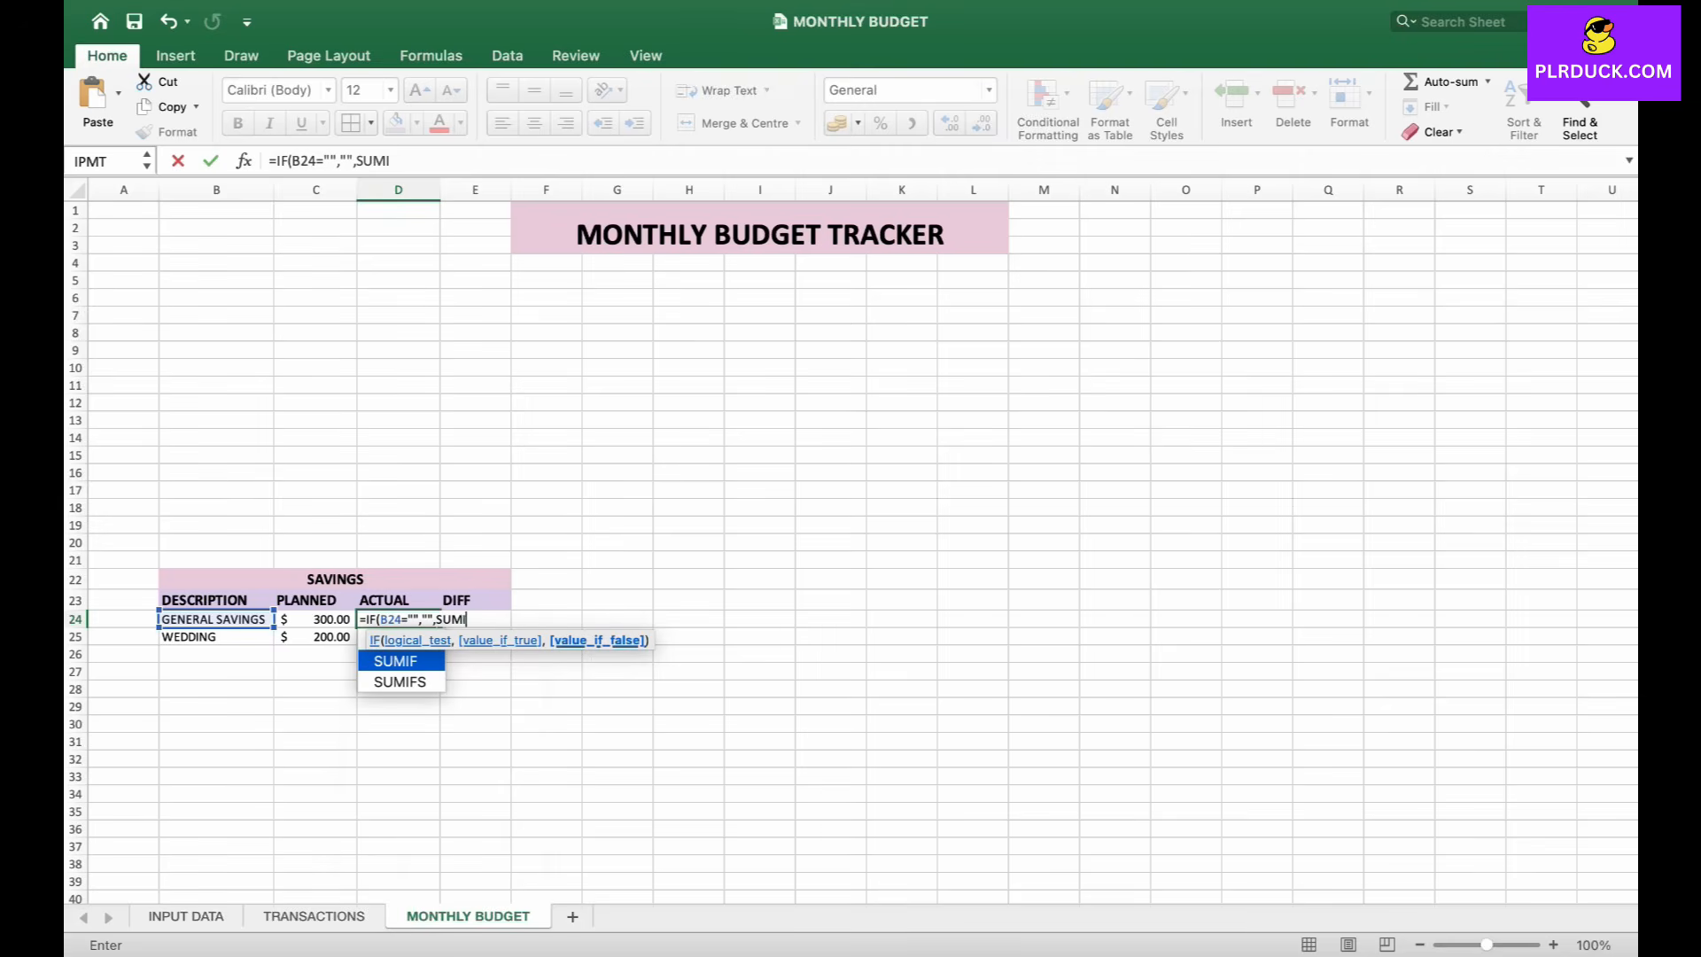
type("F(")
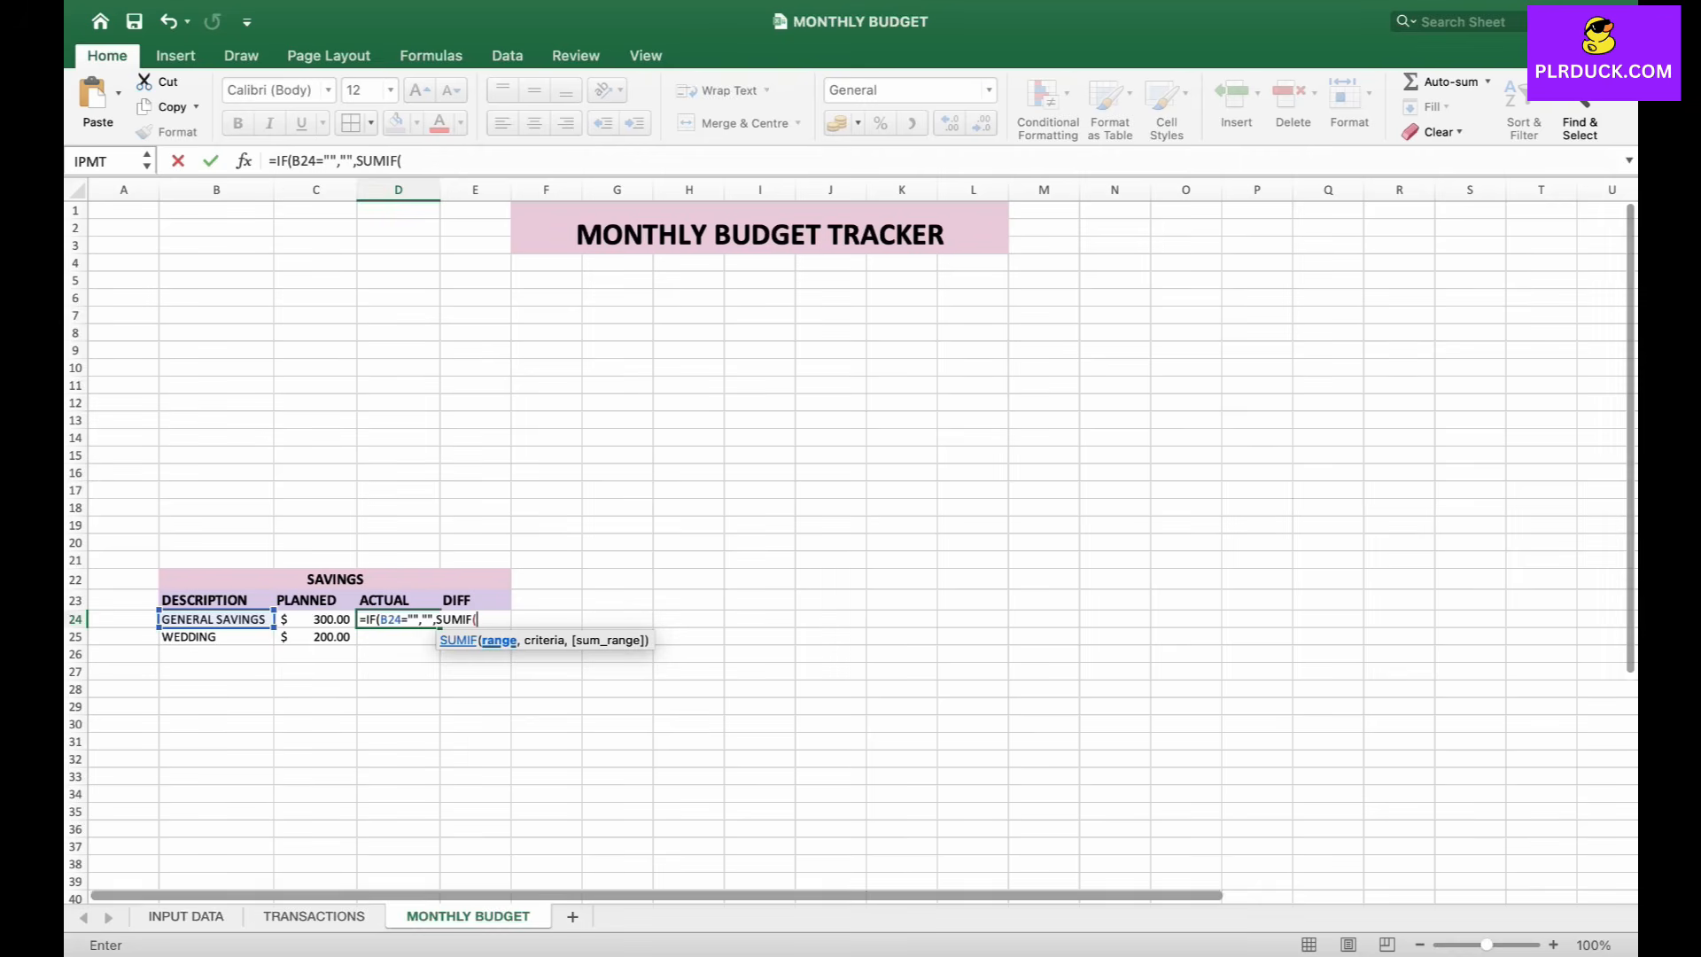
left_click(315, 917)
left_click_drag(567, 370, 624, 531)
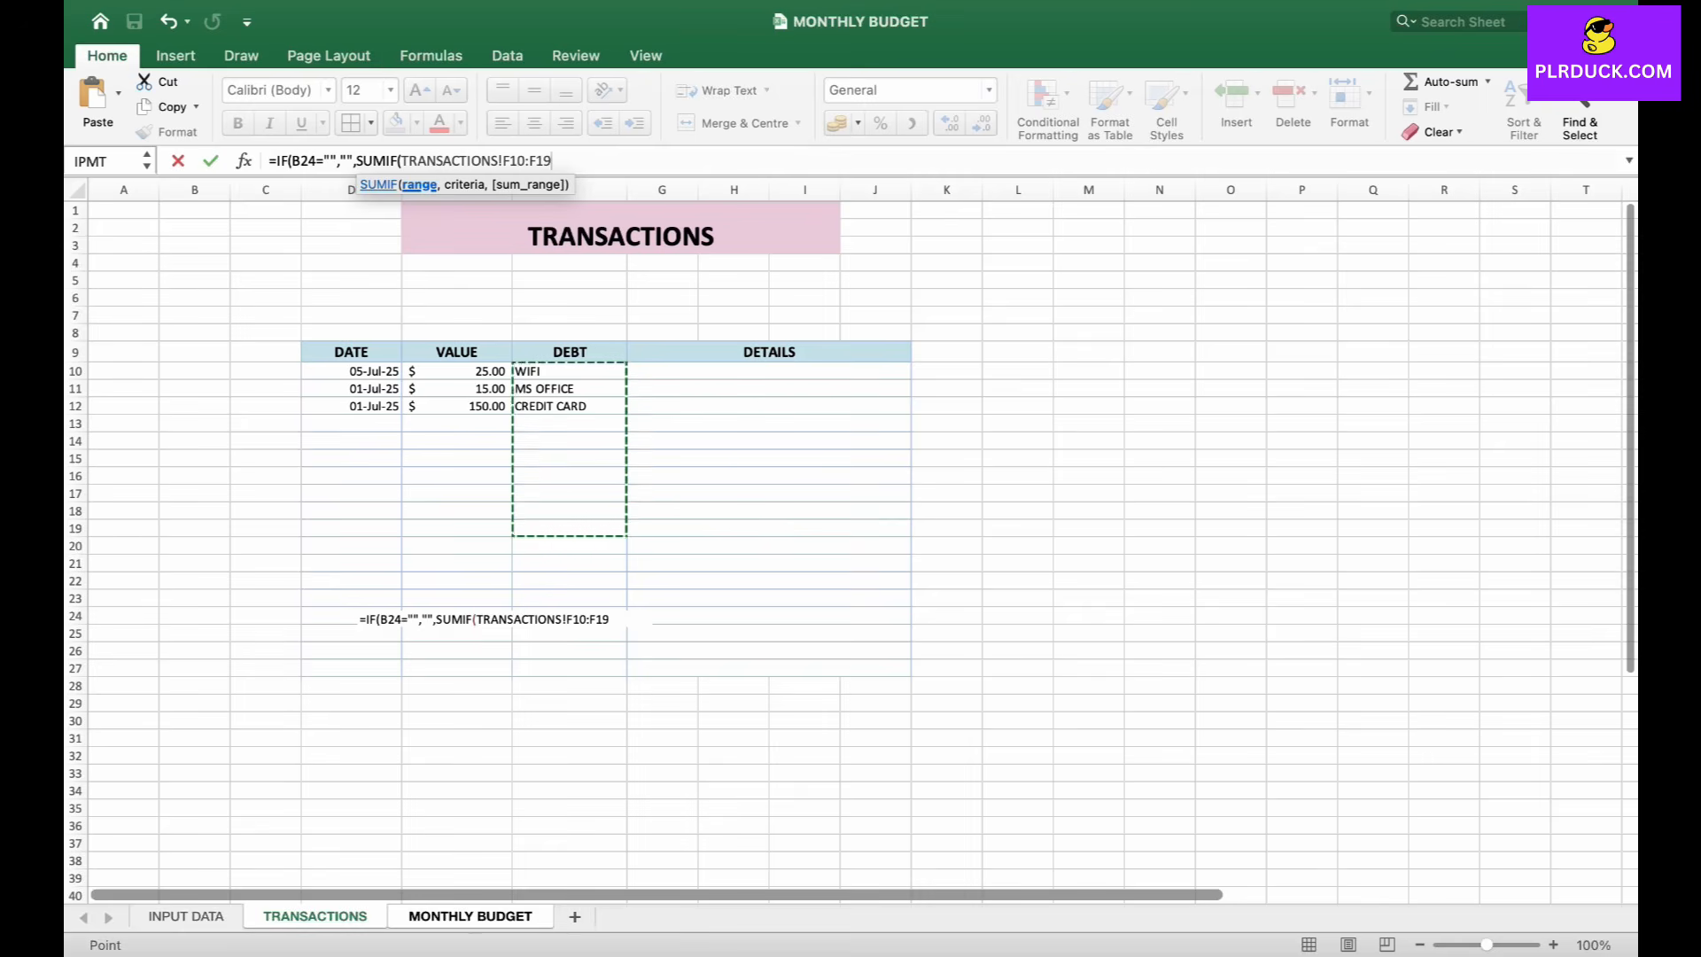
left_click(470, 915)
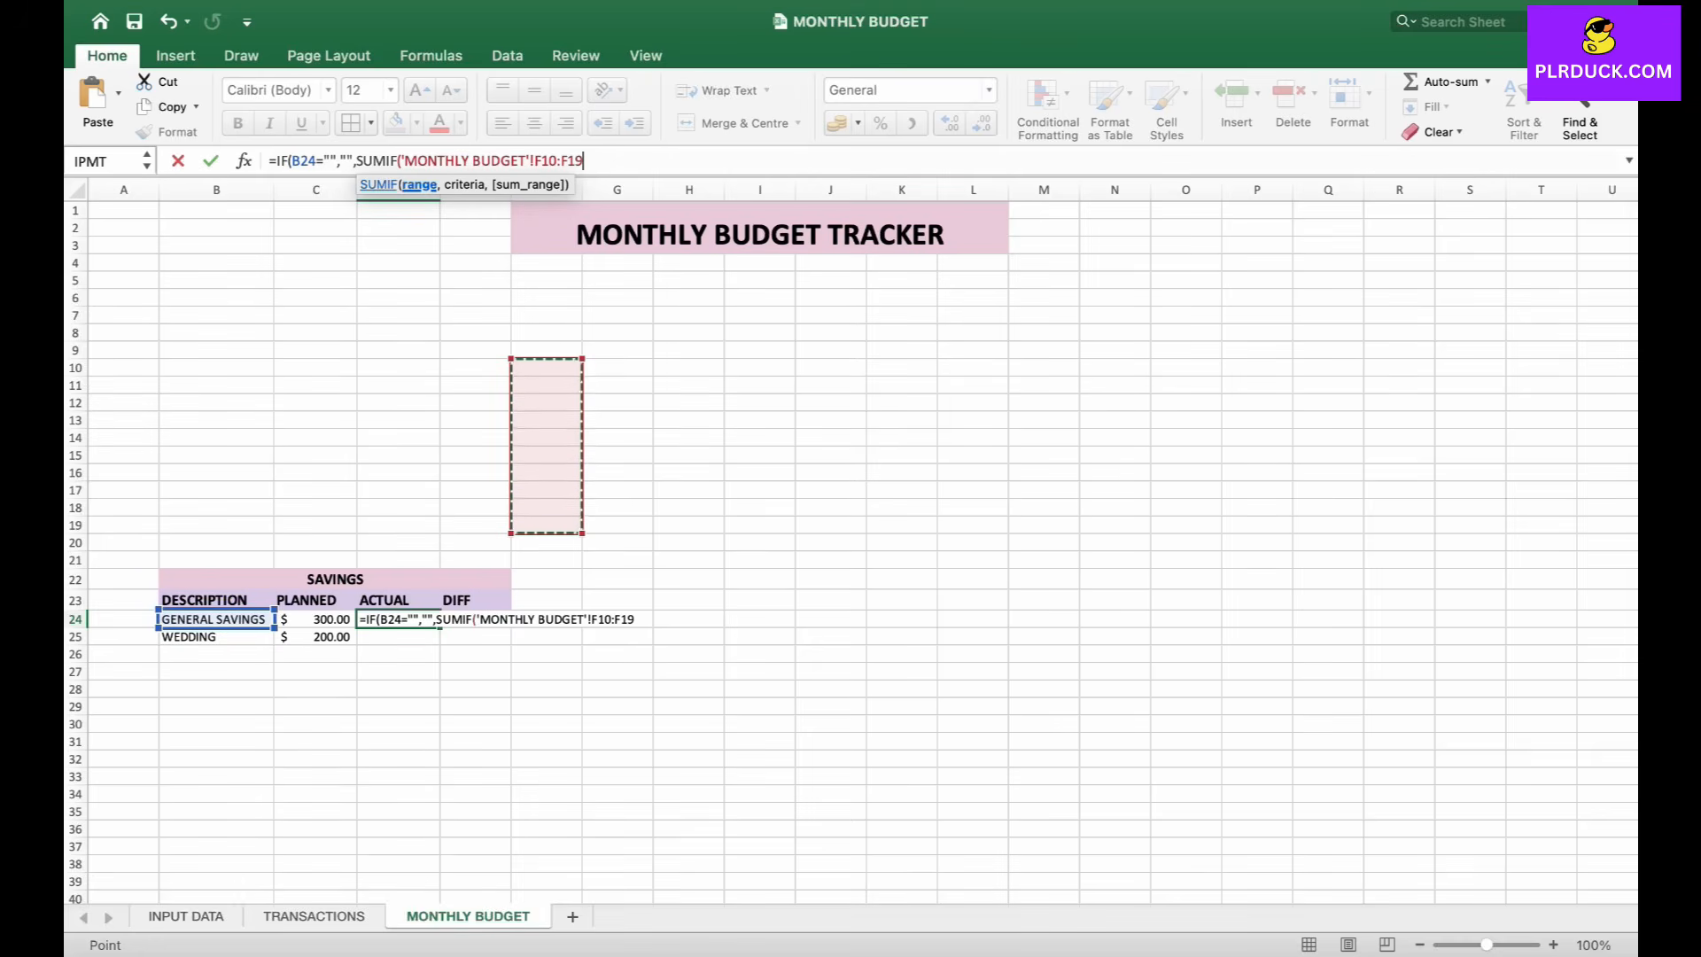
key("BackSpace")
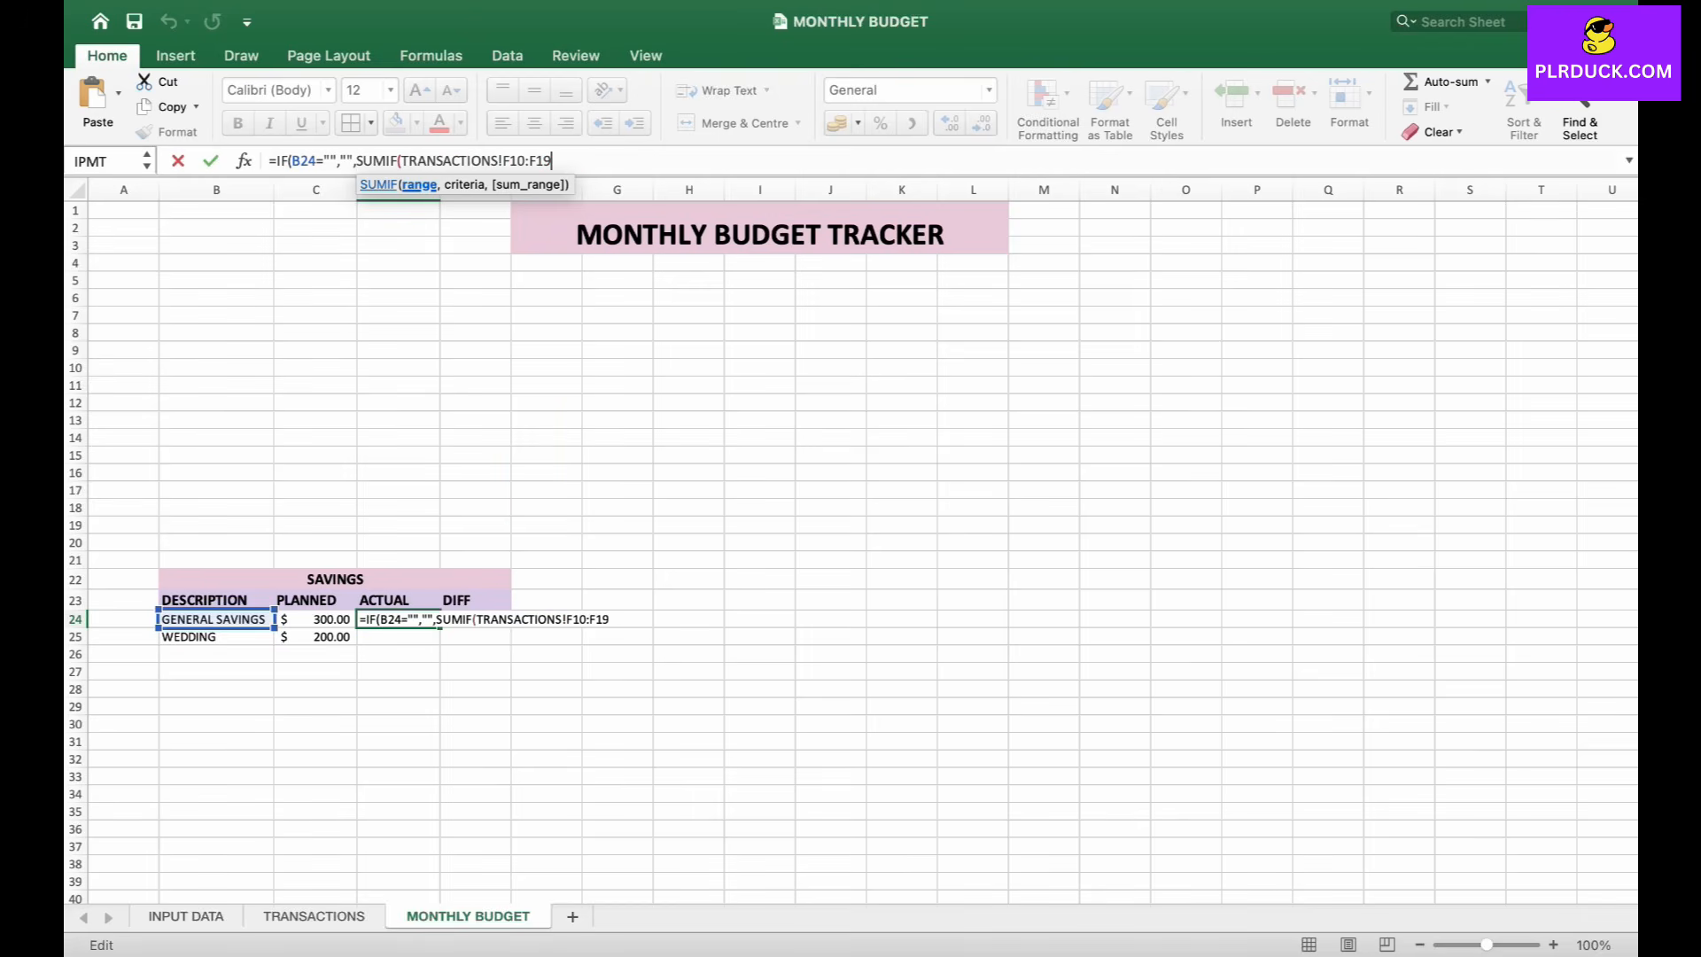
type(",")
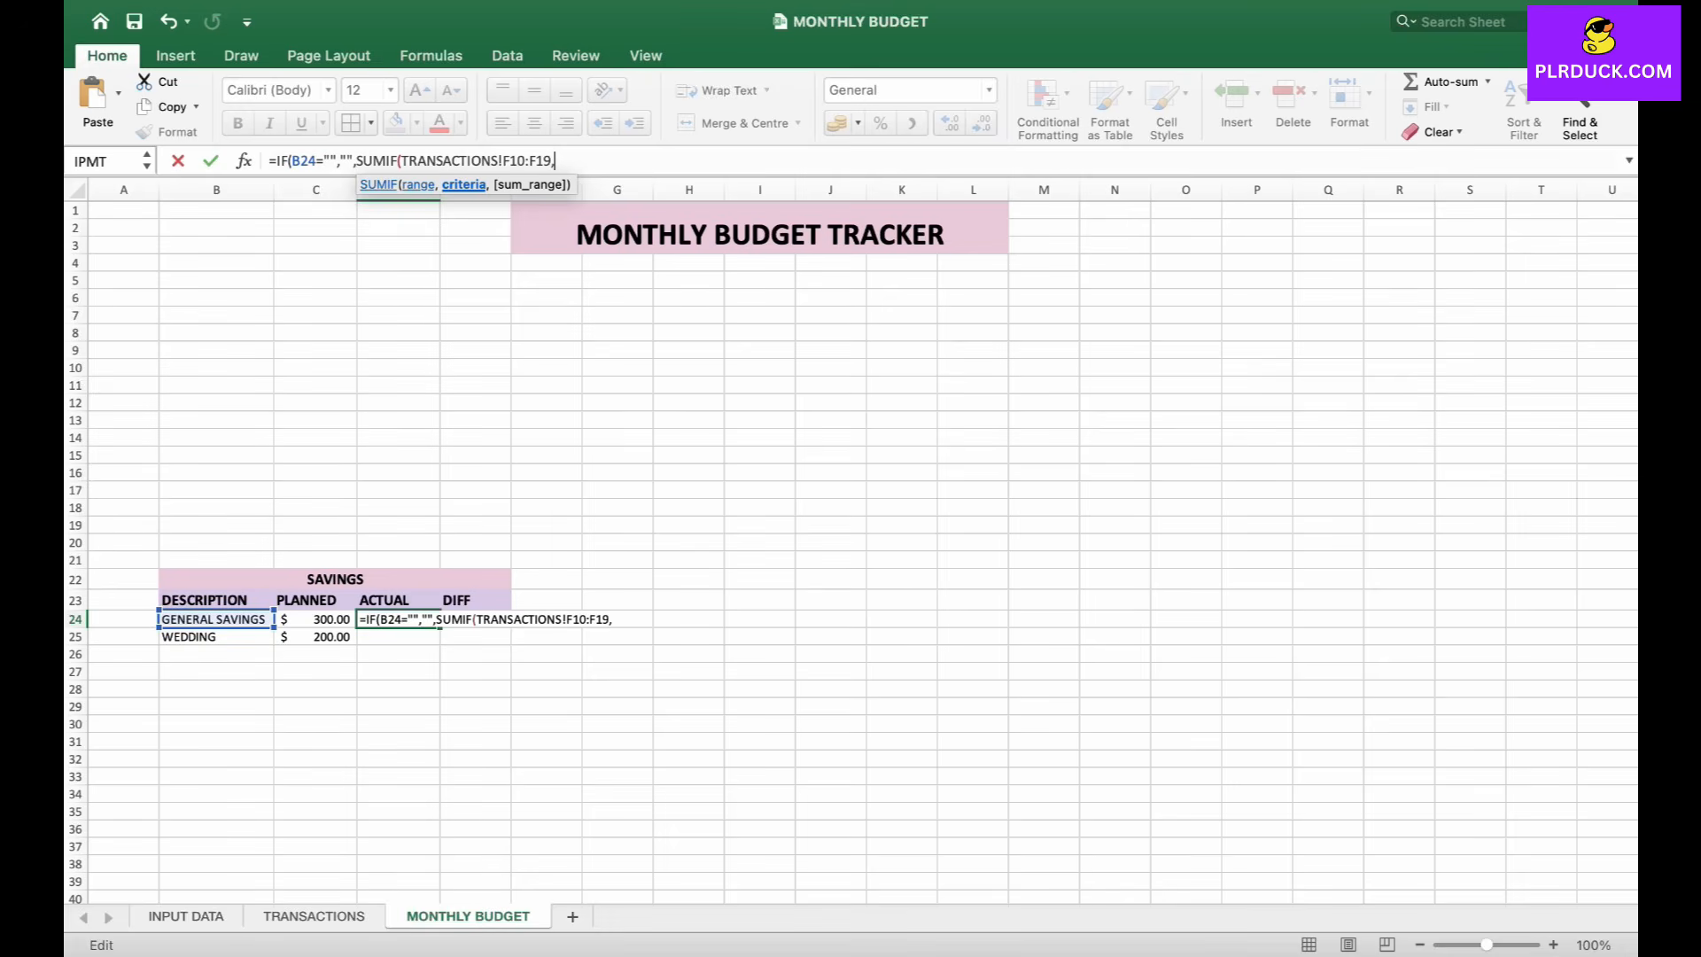
- Complete the D24 SUMIF with 'MONTHLY BUDGET'!B24 as the criteria and TRANSACTIONS!E10:E19 as the sum range
left_click(216, 619)
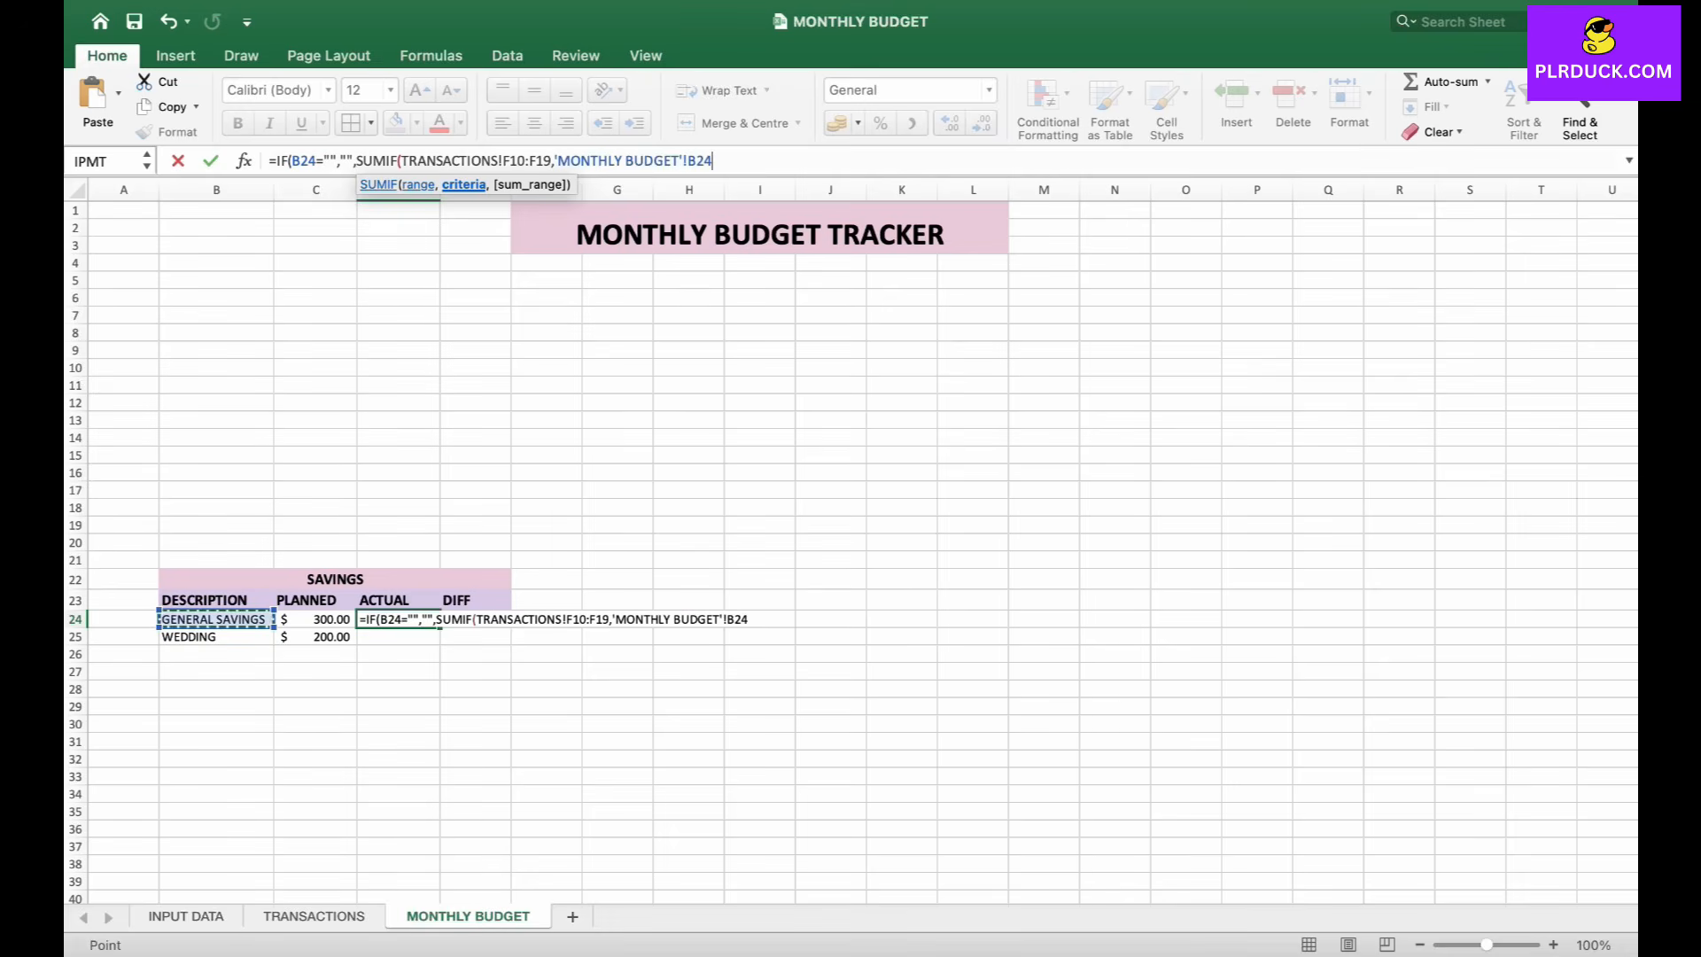
type(",")
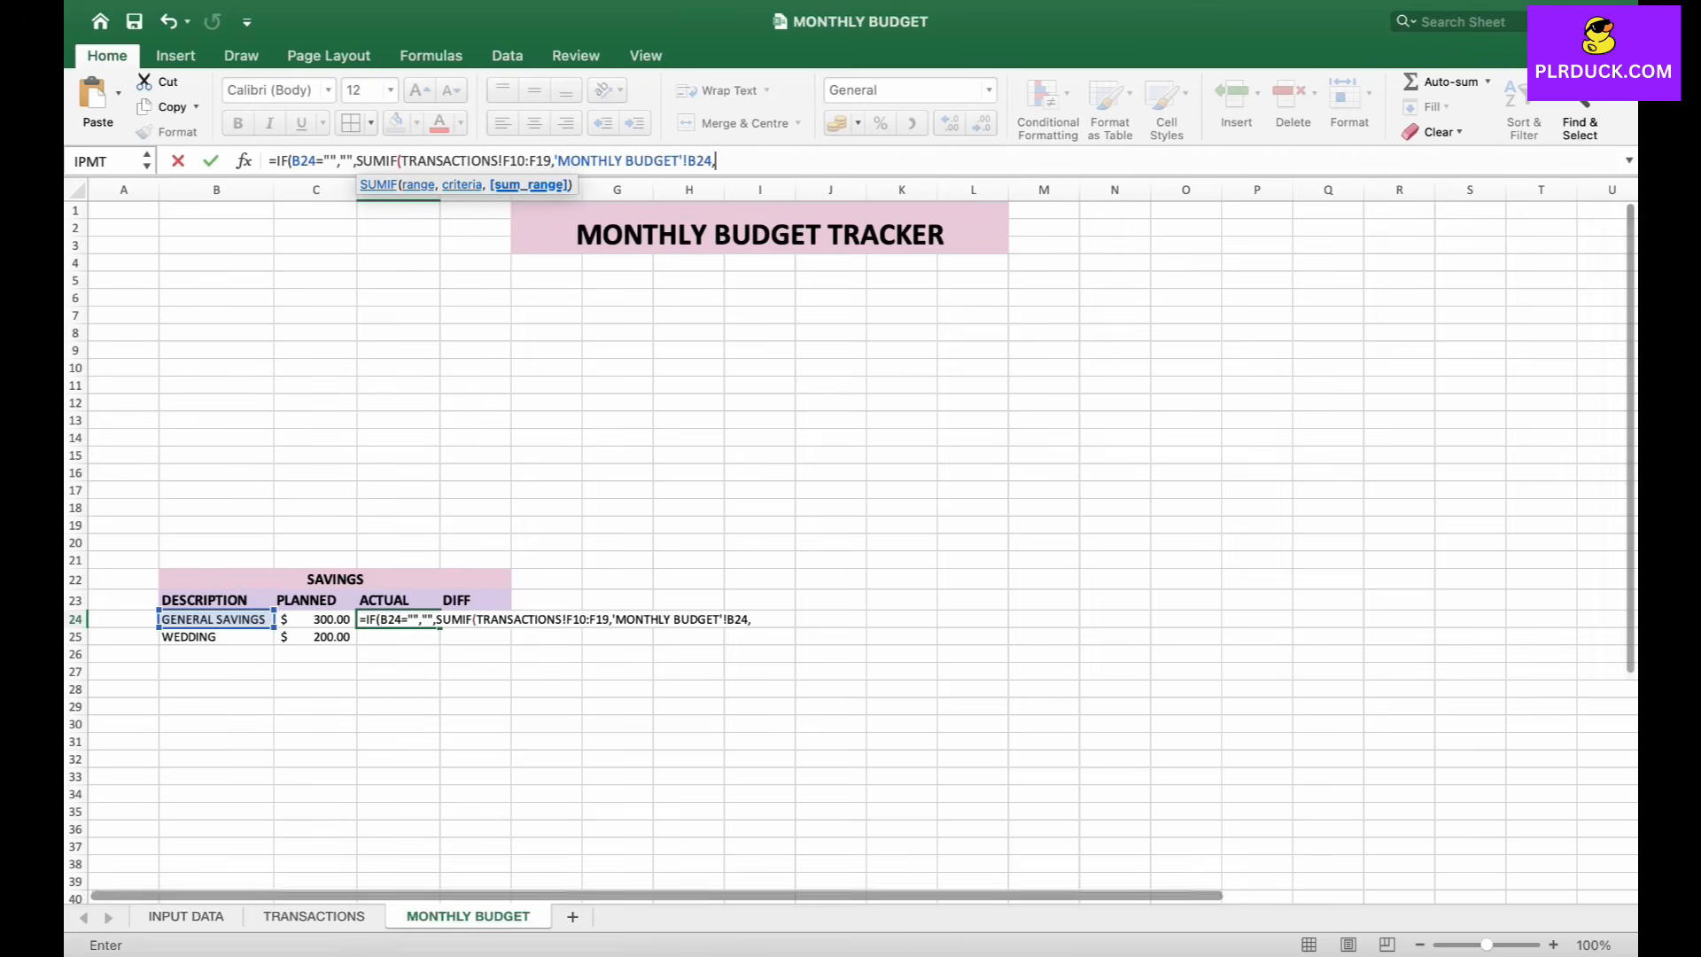
left_click(314, 916)
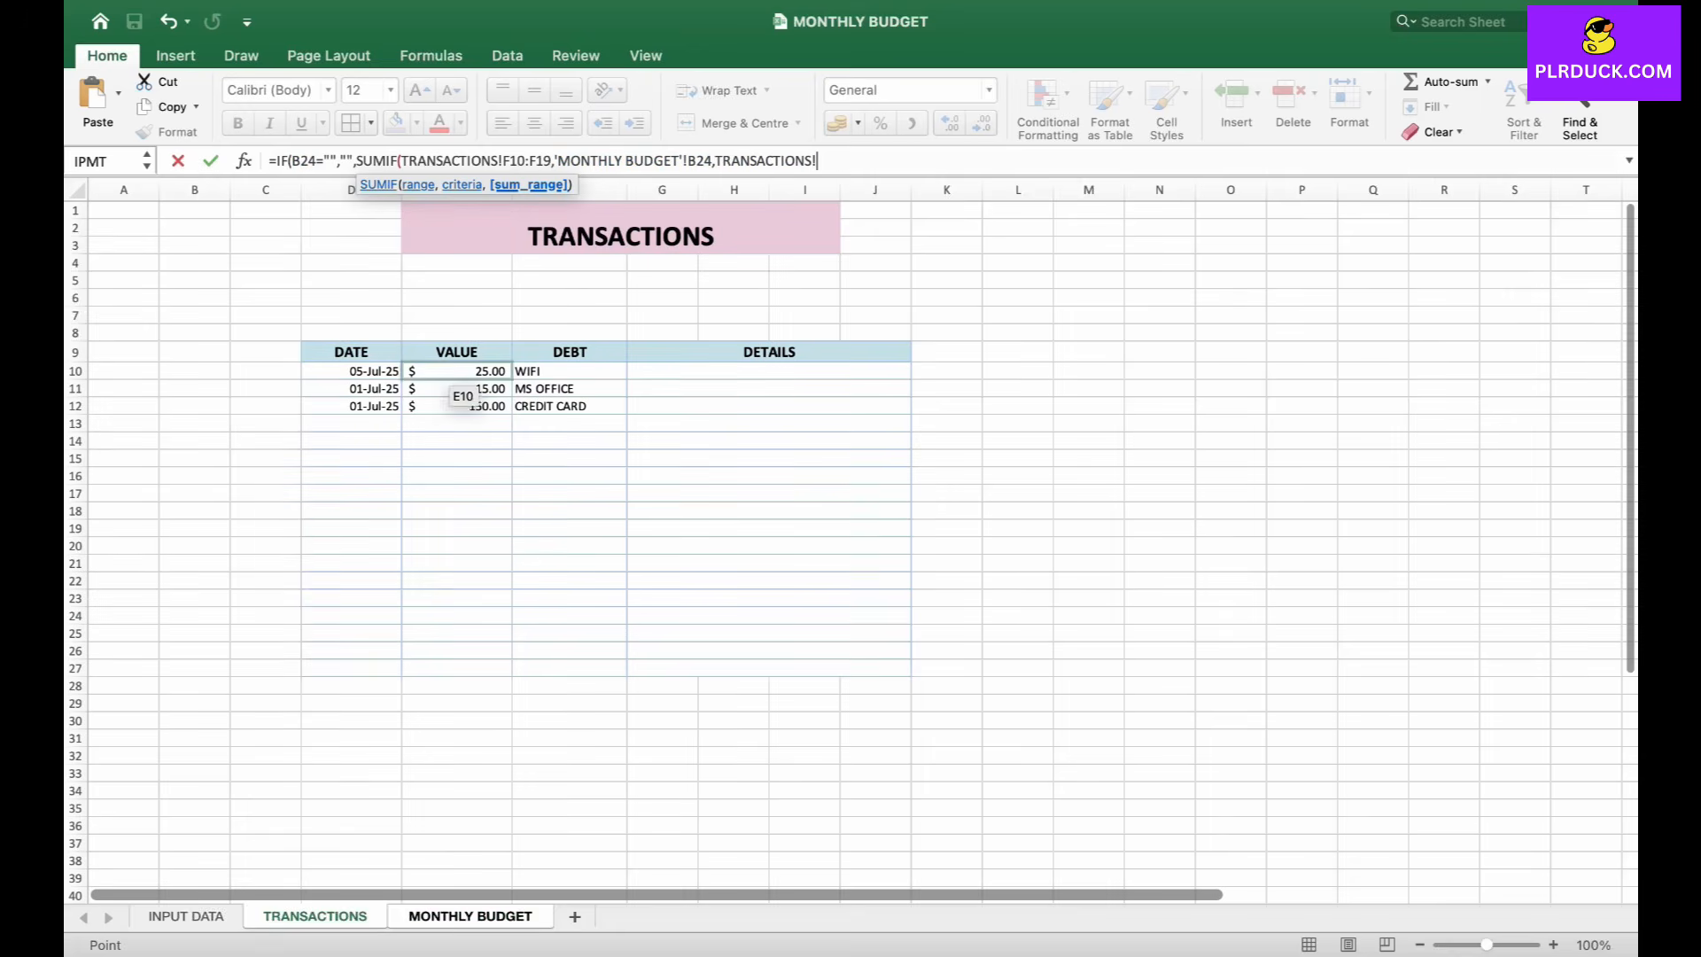
left_click_drag(442, 374, 510, 530)
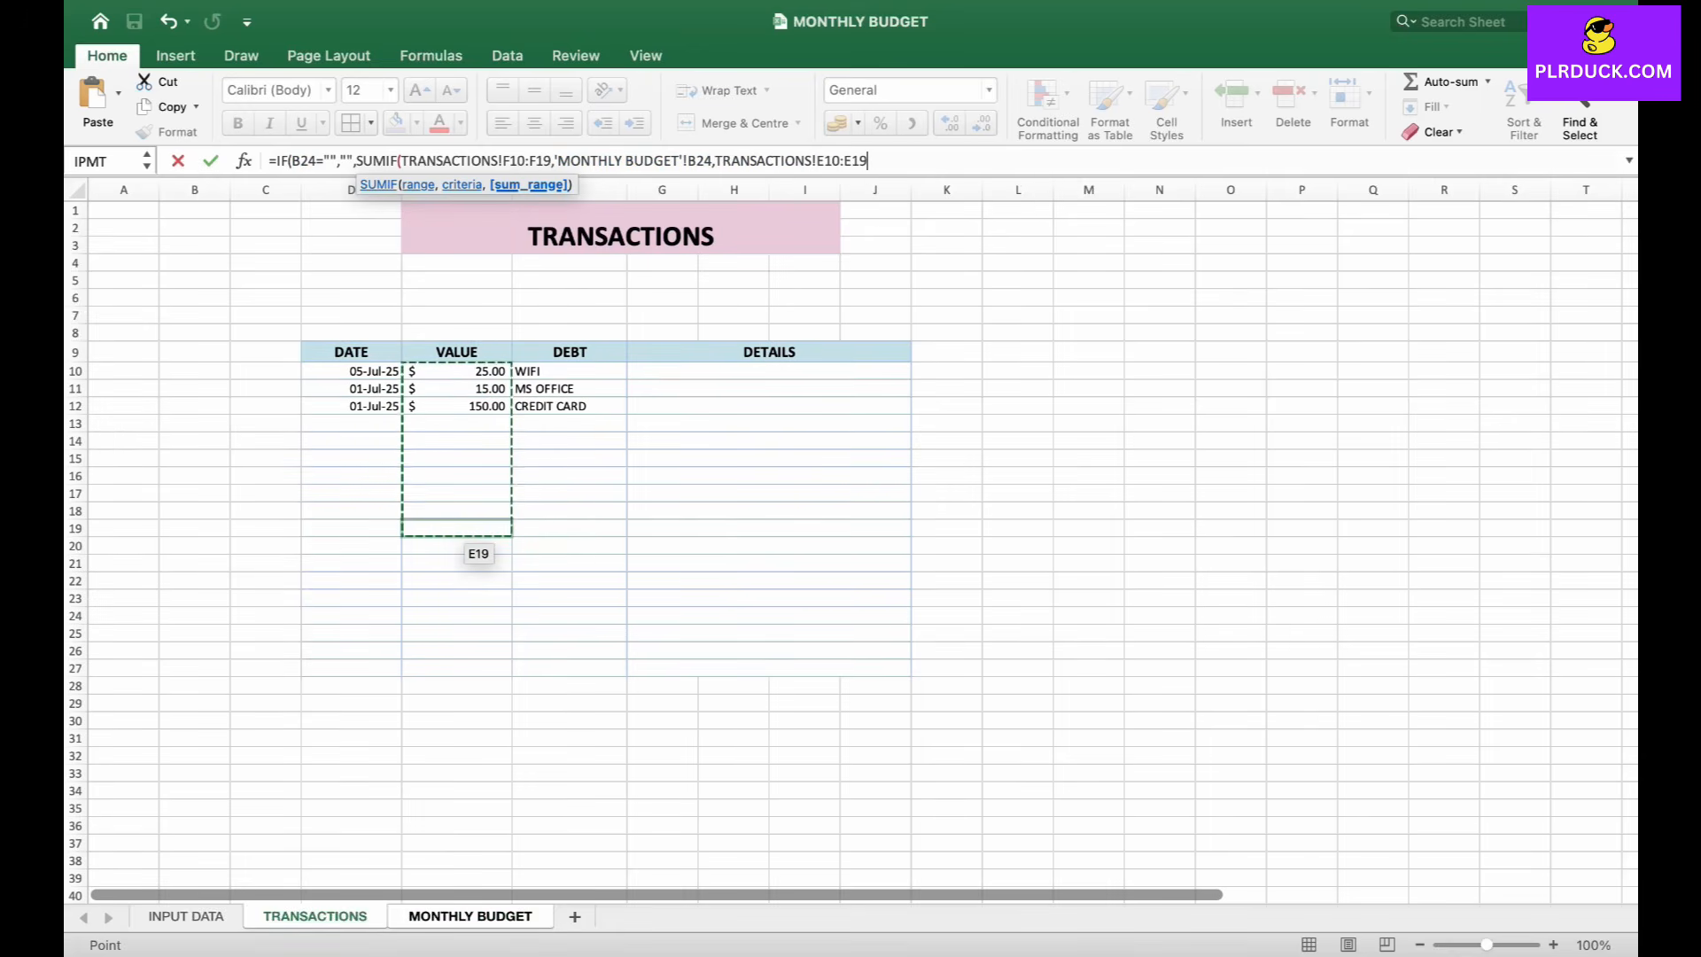
type("))")
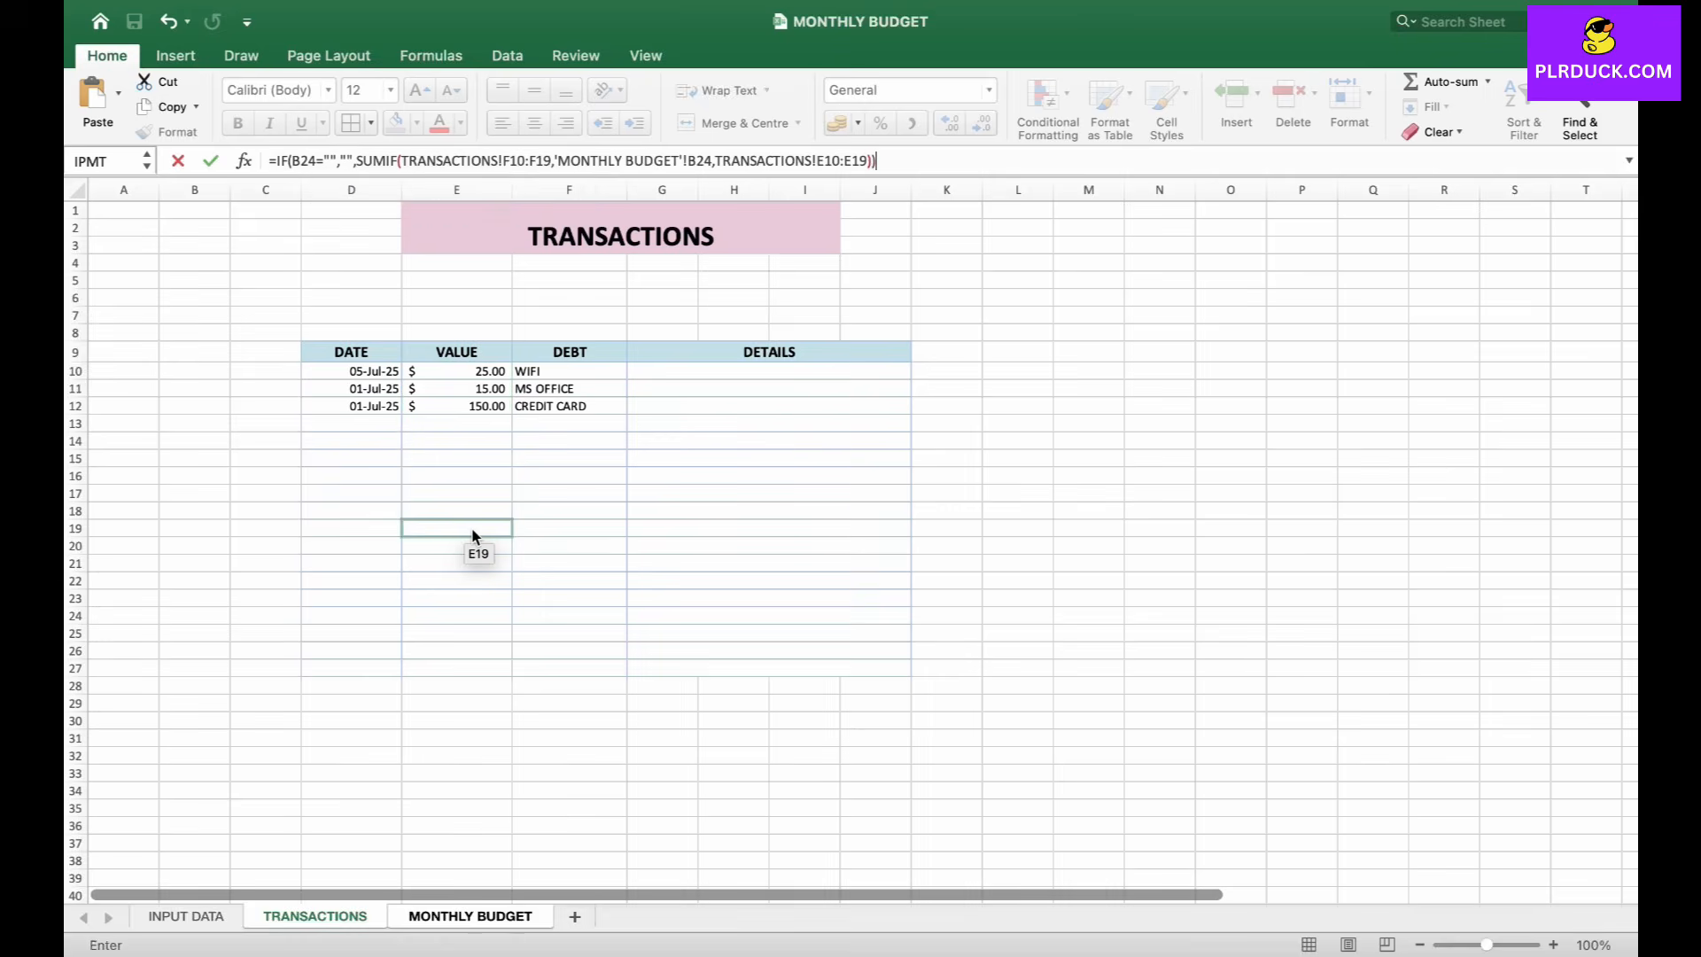
key("Return")
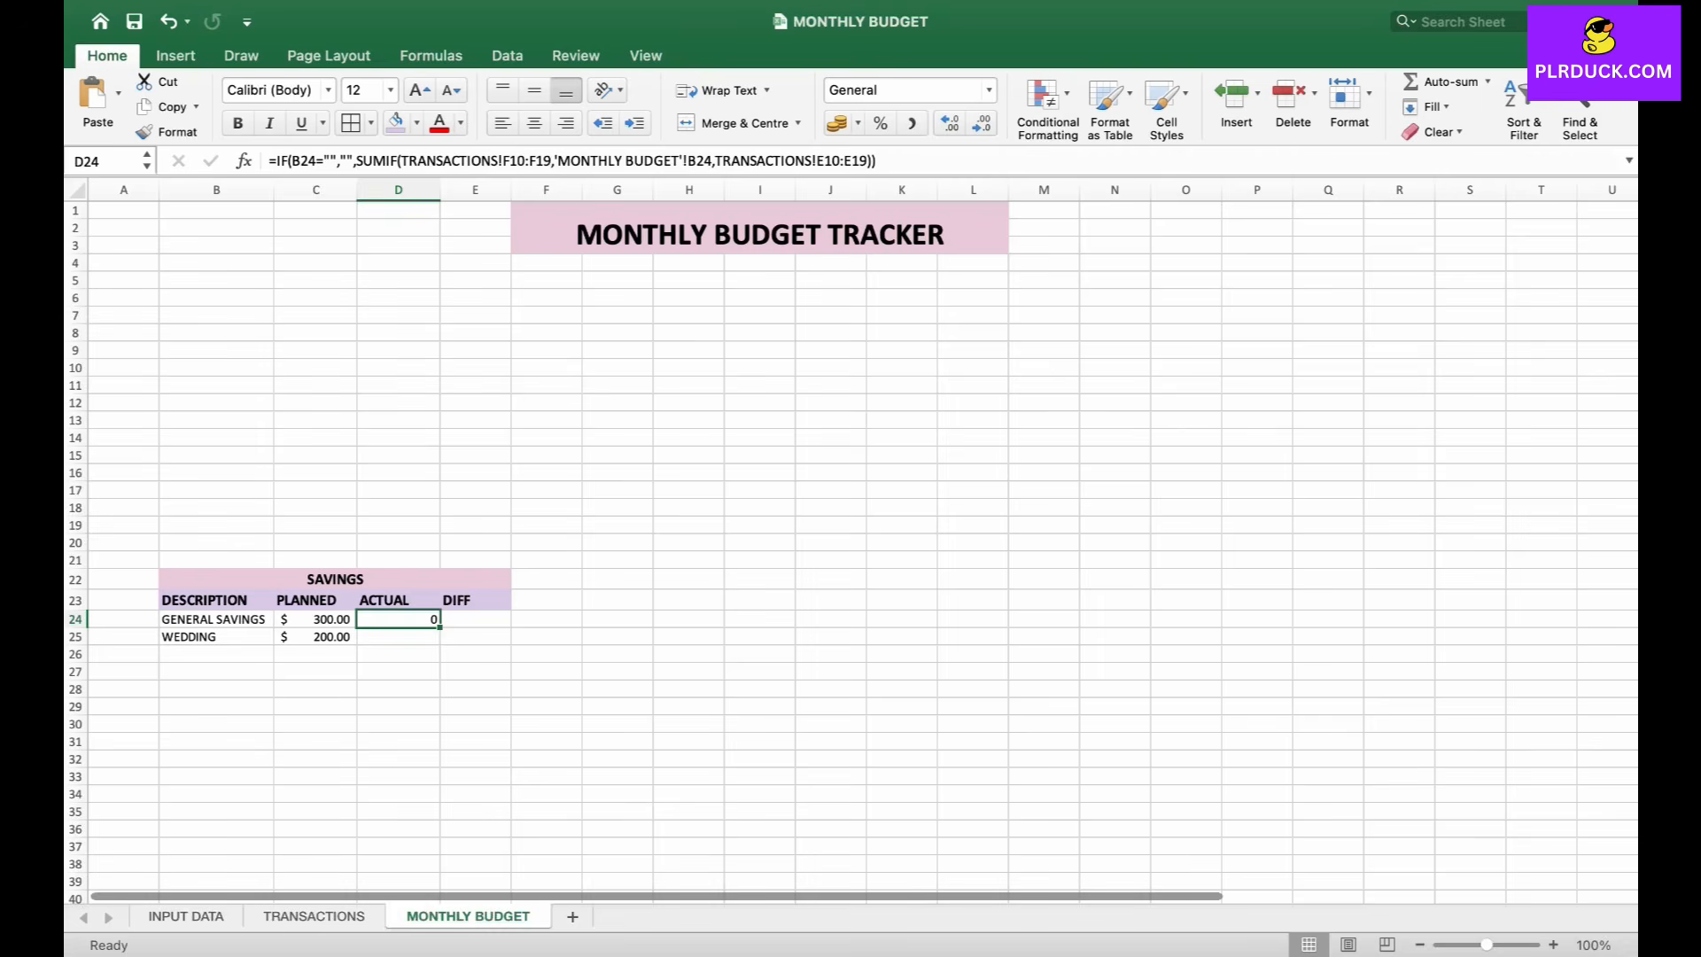
- Check the TRANSACTIONS sheet and fill the ACTUAL formula on MONTHLY BUDGET from D24 down to D27
left_click(315, 916)
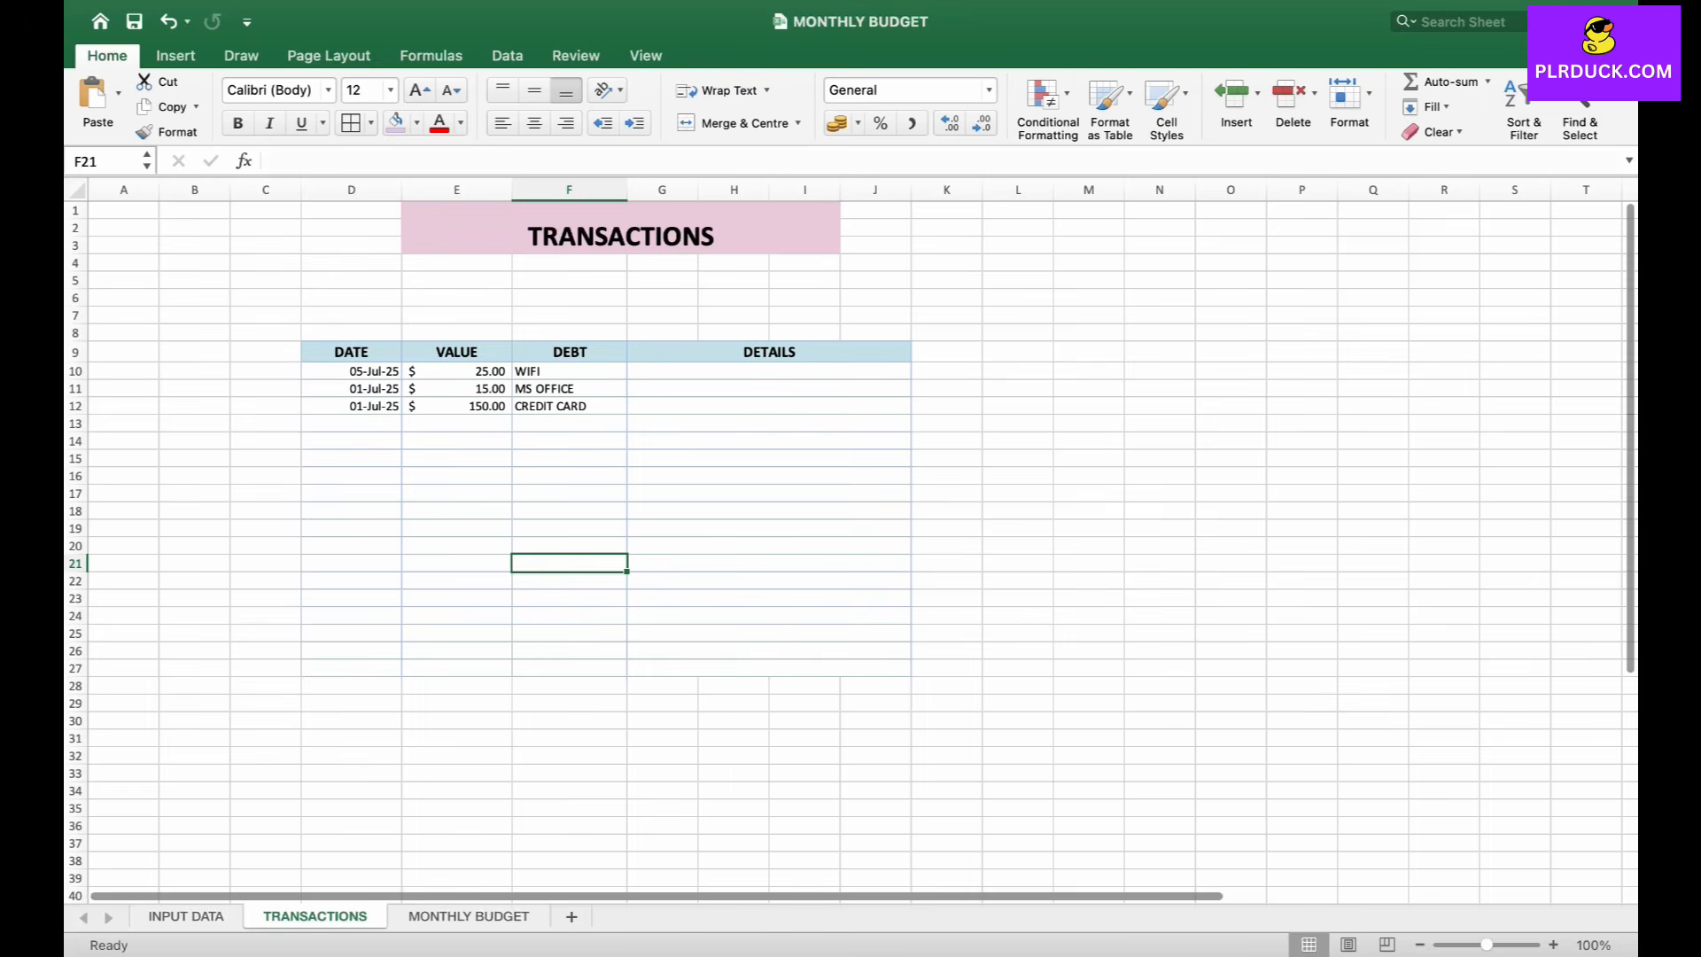
left_click(468, 916)
left_click_drag(440, 627, 440, 679)
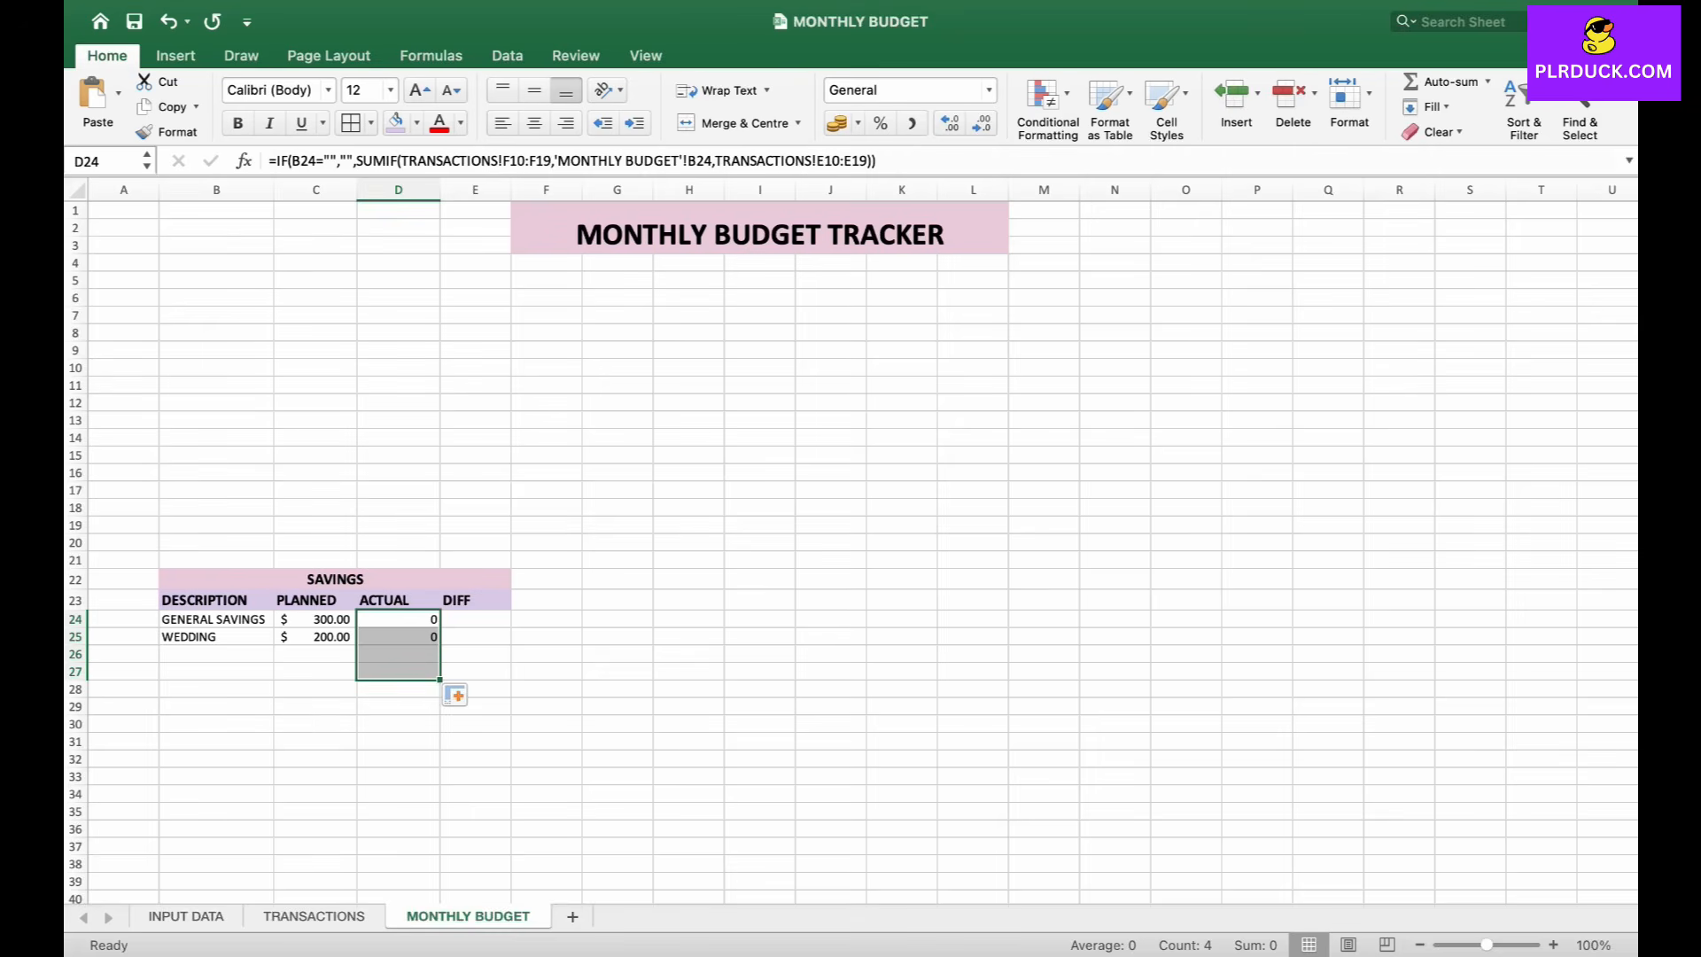
- Enter the DIFF formula =C24-D24 in E24 and fill it down to E25
left_click(476, 619)
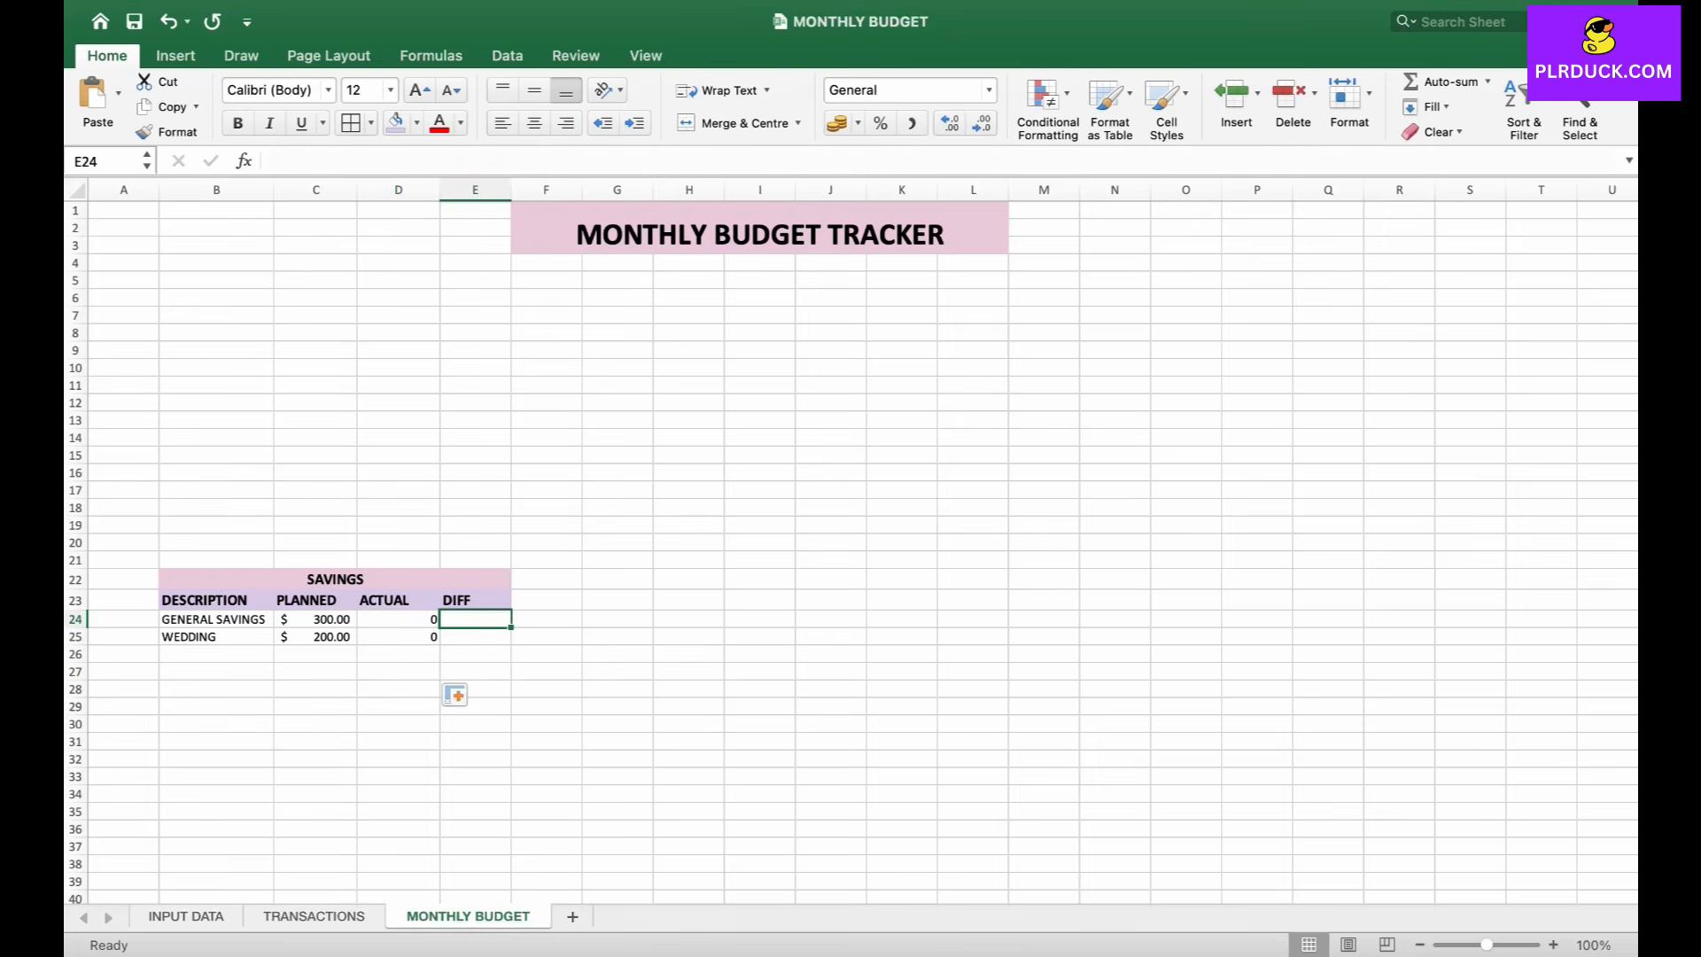
type("=")
left_click(319, 619)
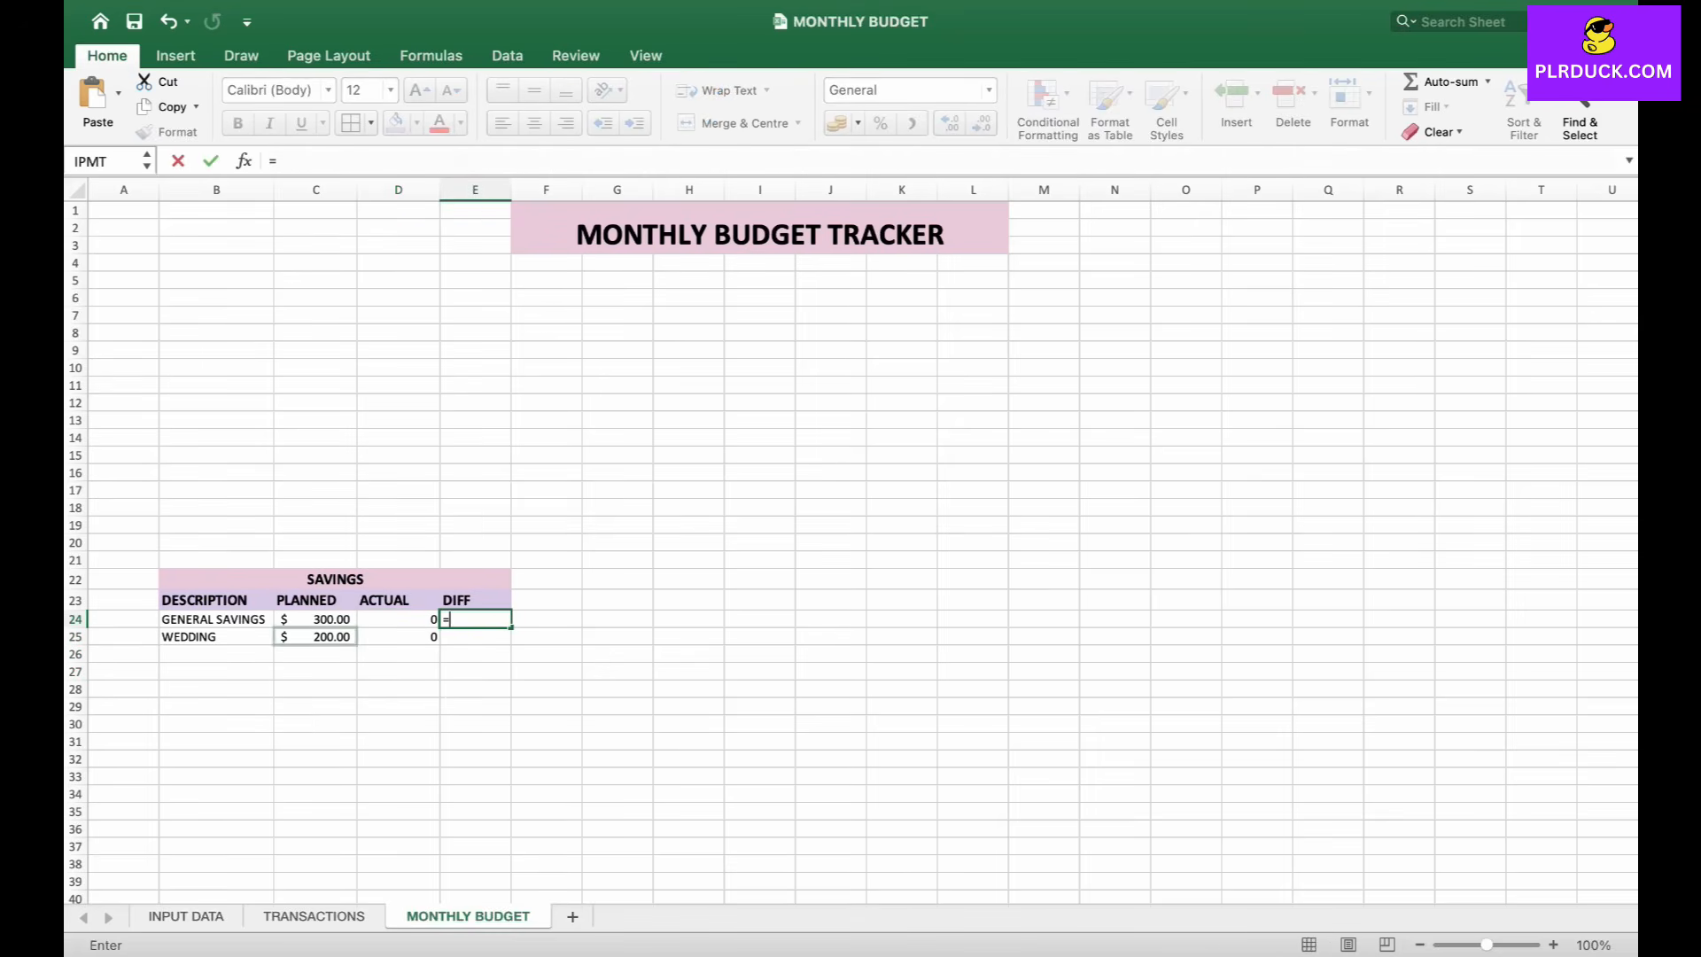
type("-")
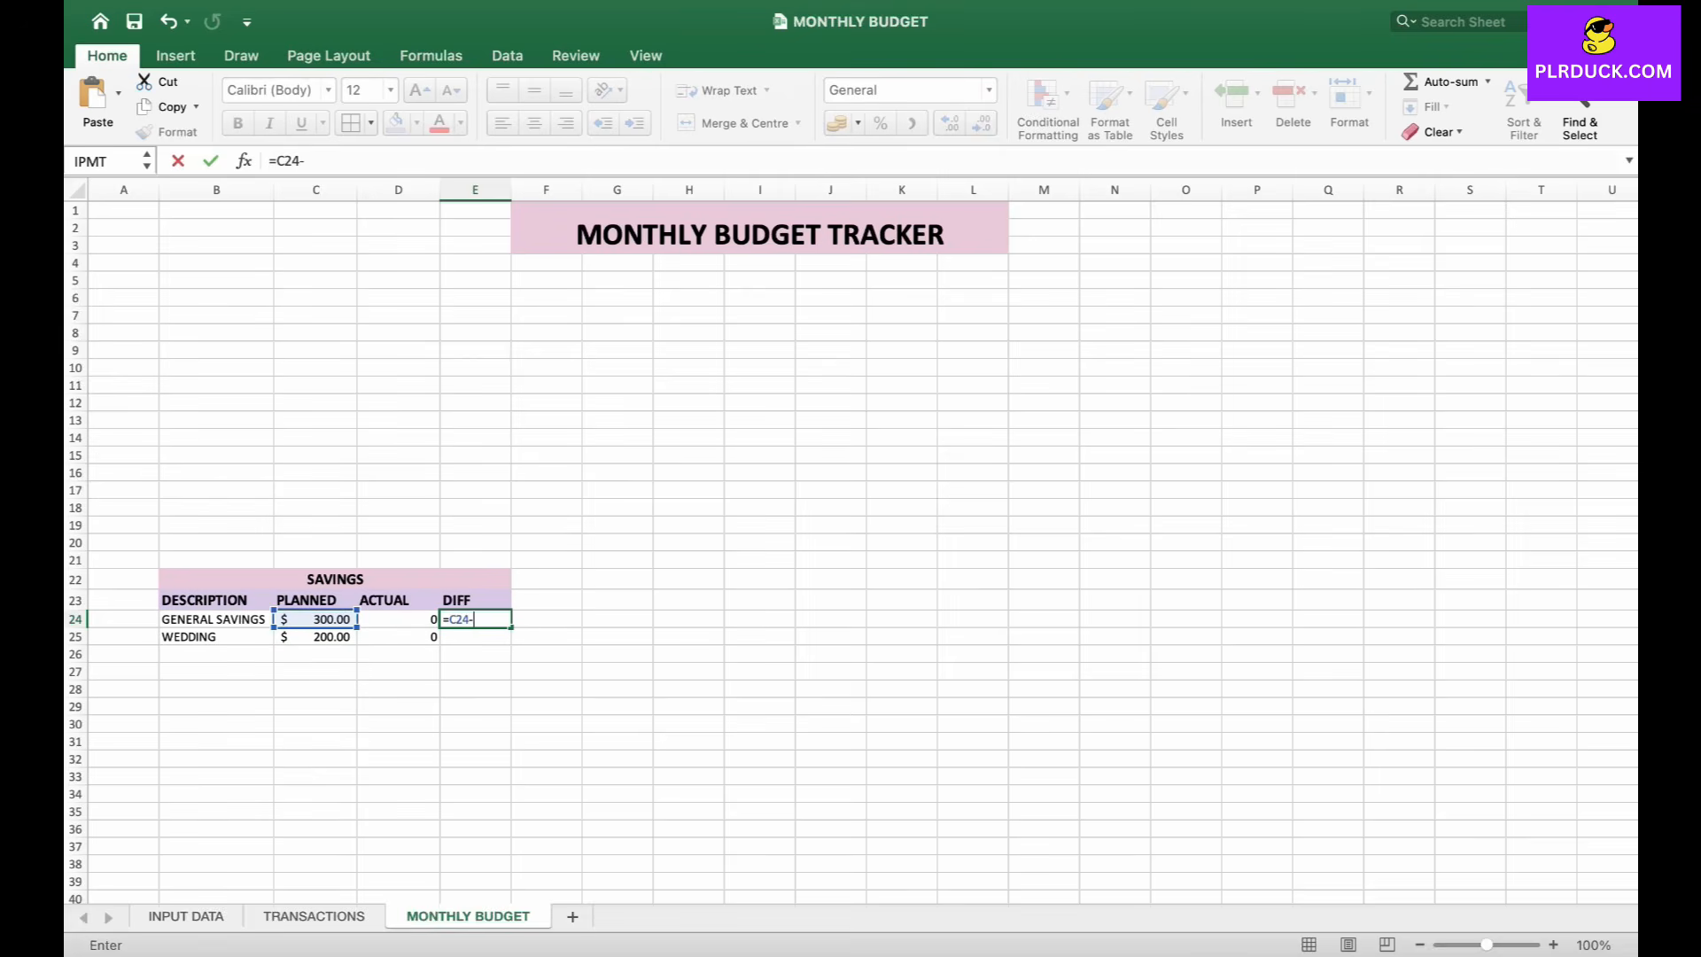
left_click(399, 619)
key("Return")
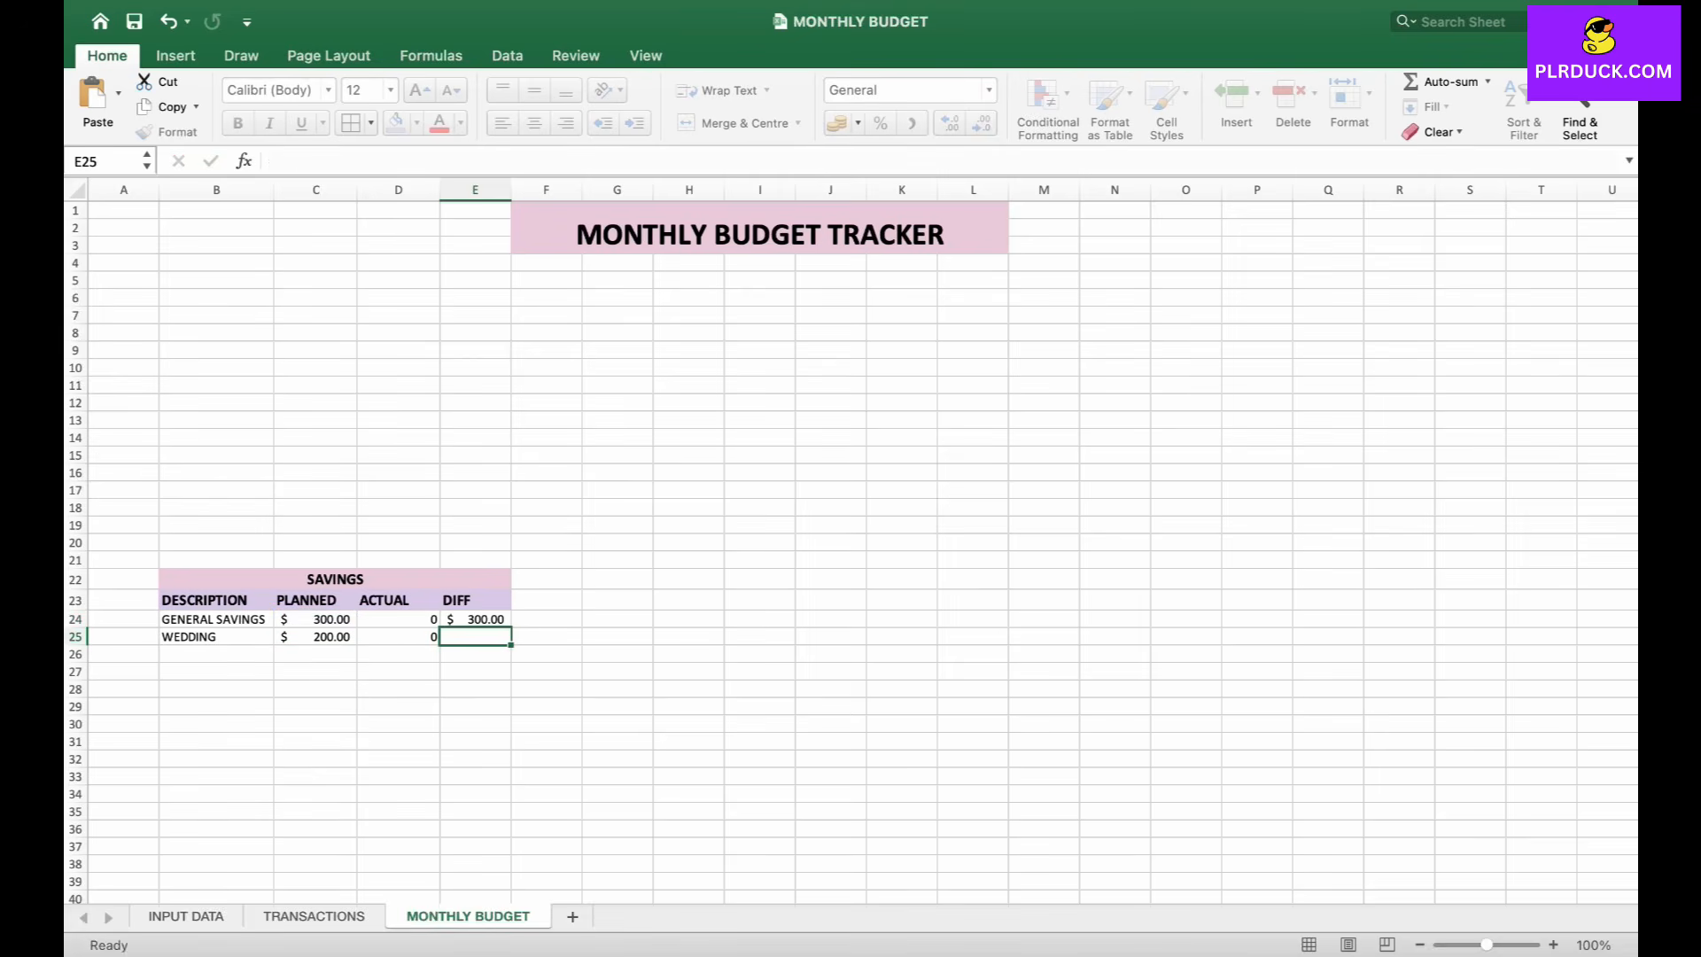
left_click(475, 619)
left_click_drag(511, 627, 511, 645)
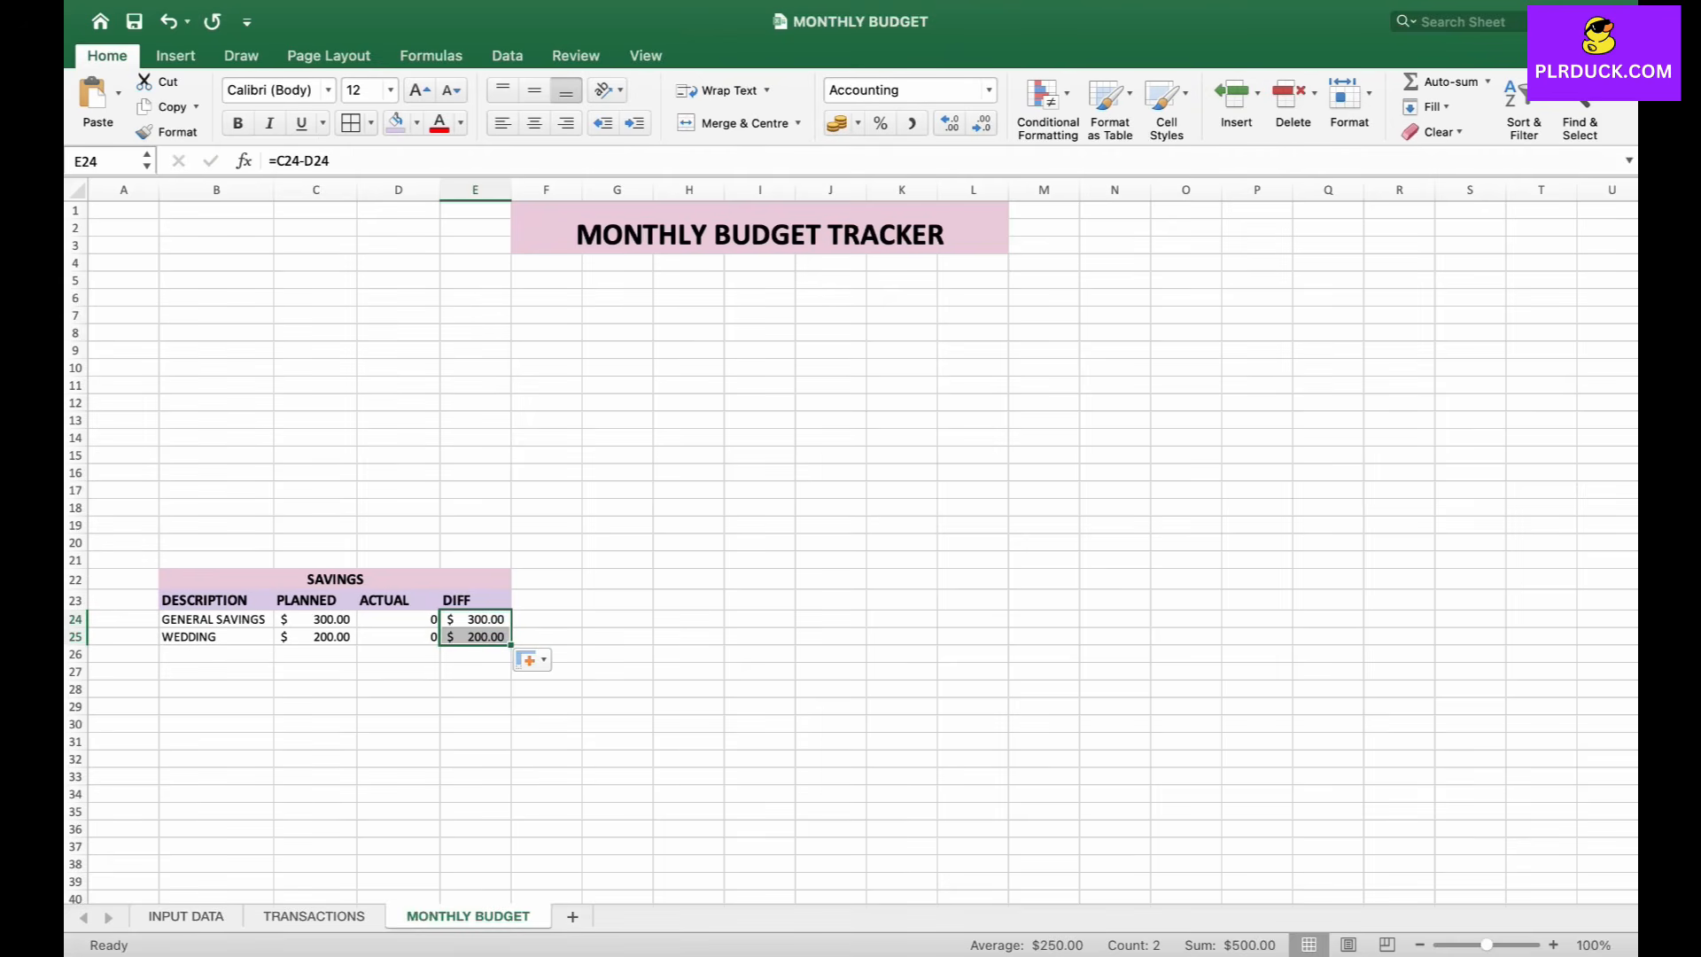
- Add a TOTAL label in B35 and format B35:E35 bold with the light purple fill
left_click(216, 811)
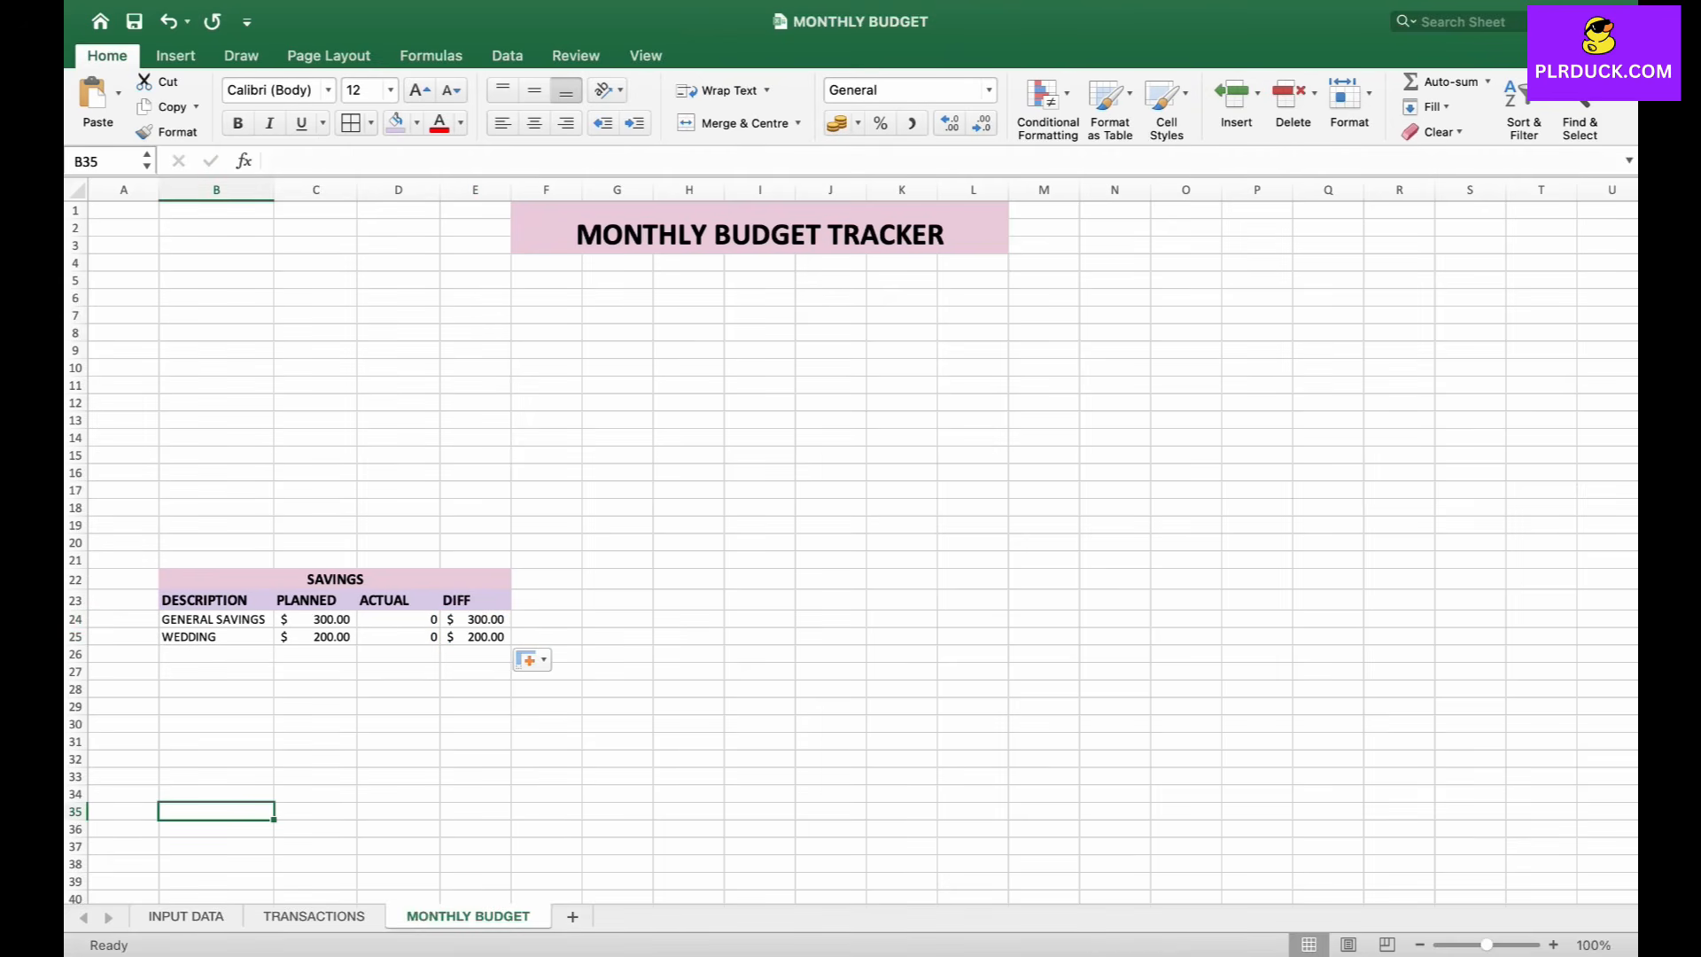
type("TOTAL")
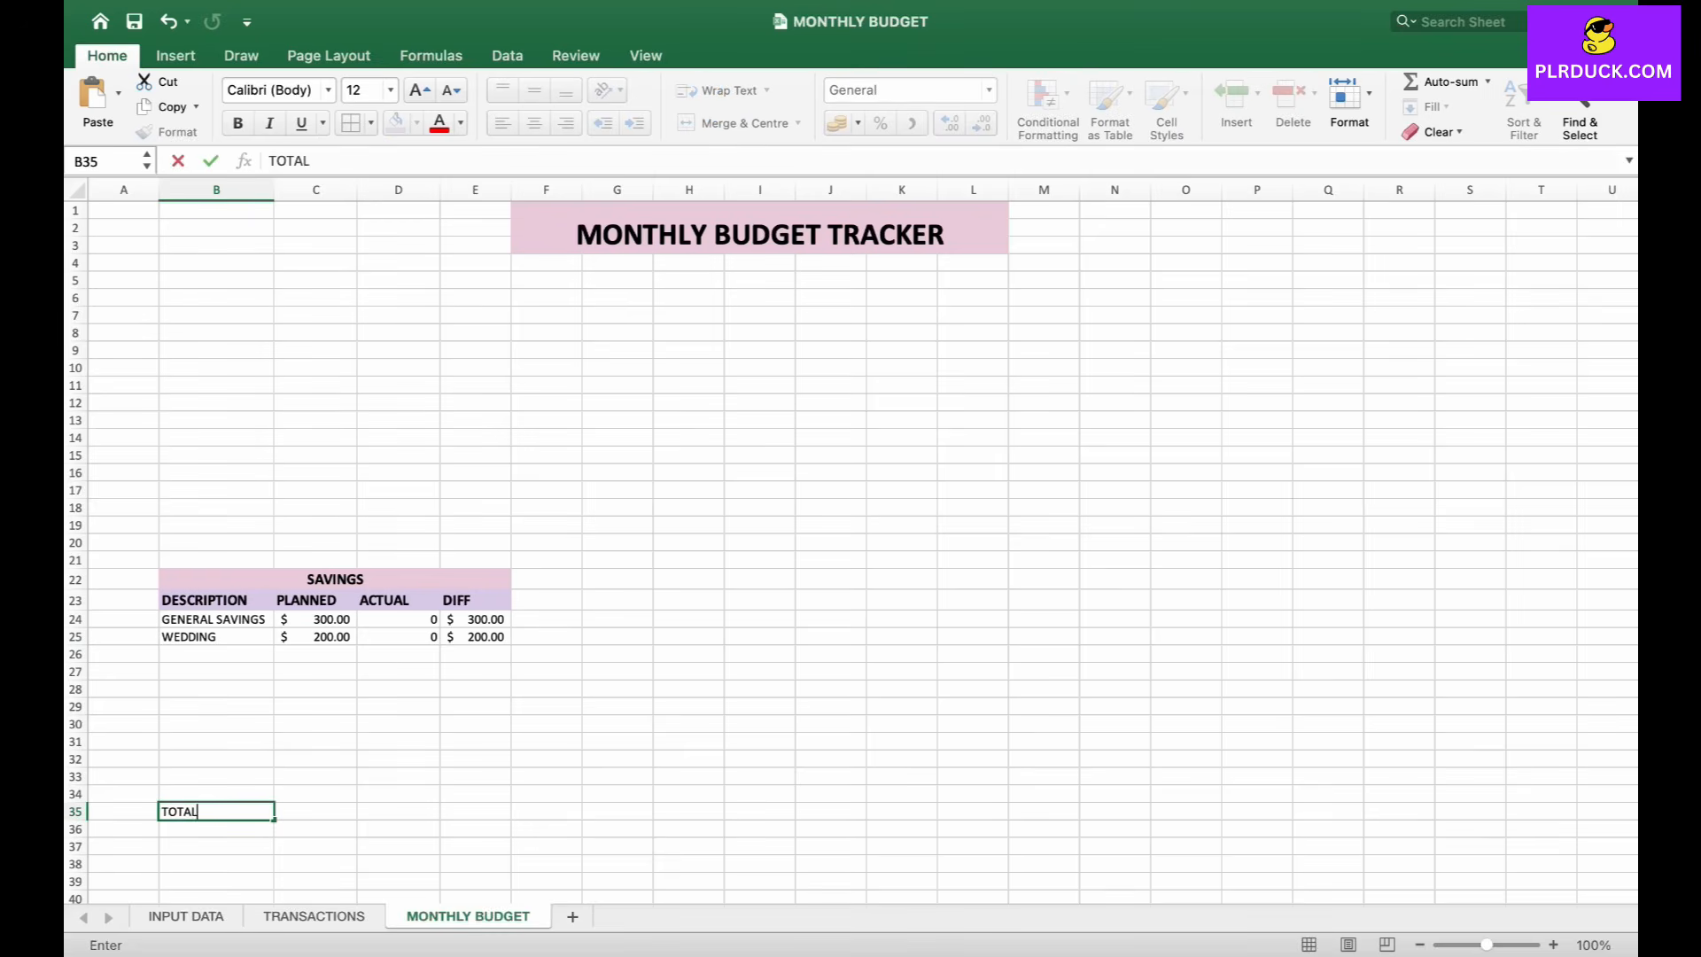
key("Tab")
left_click_drag(216, 811, 475, 812)
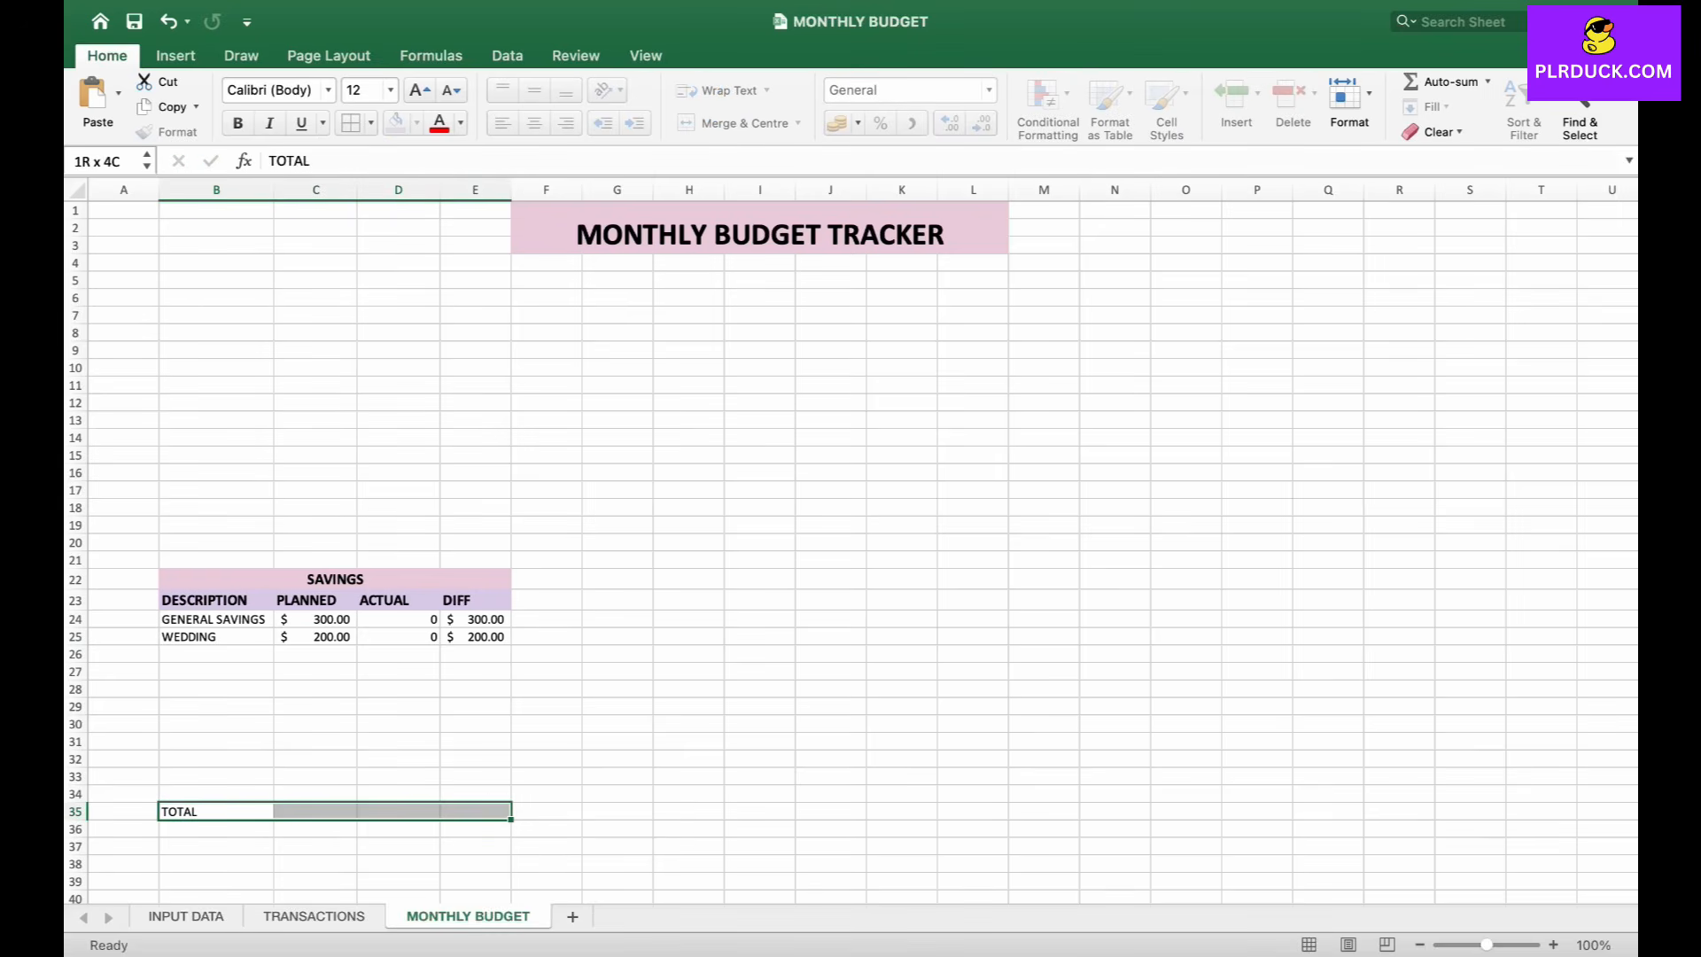
key("super+b")
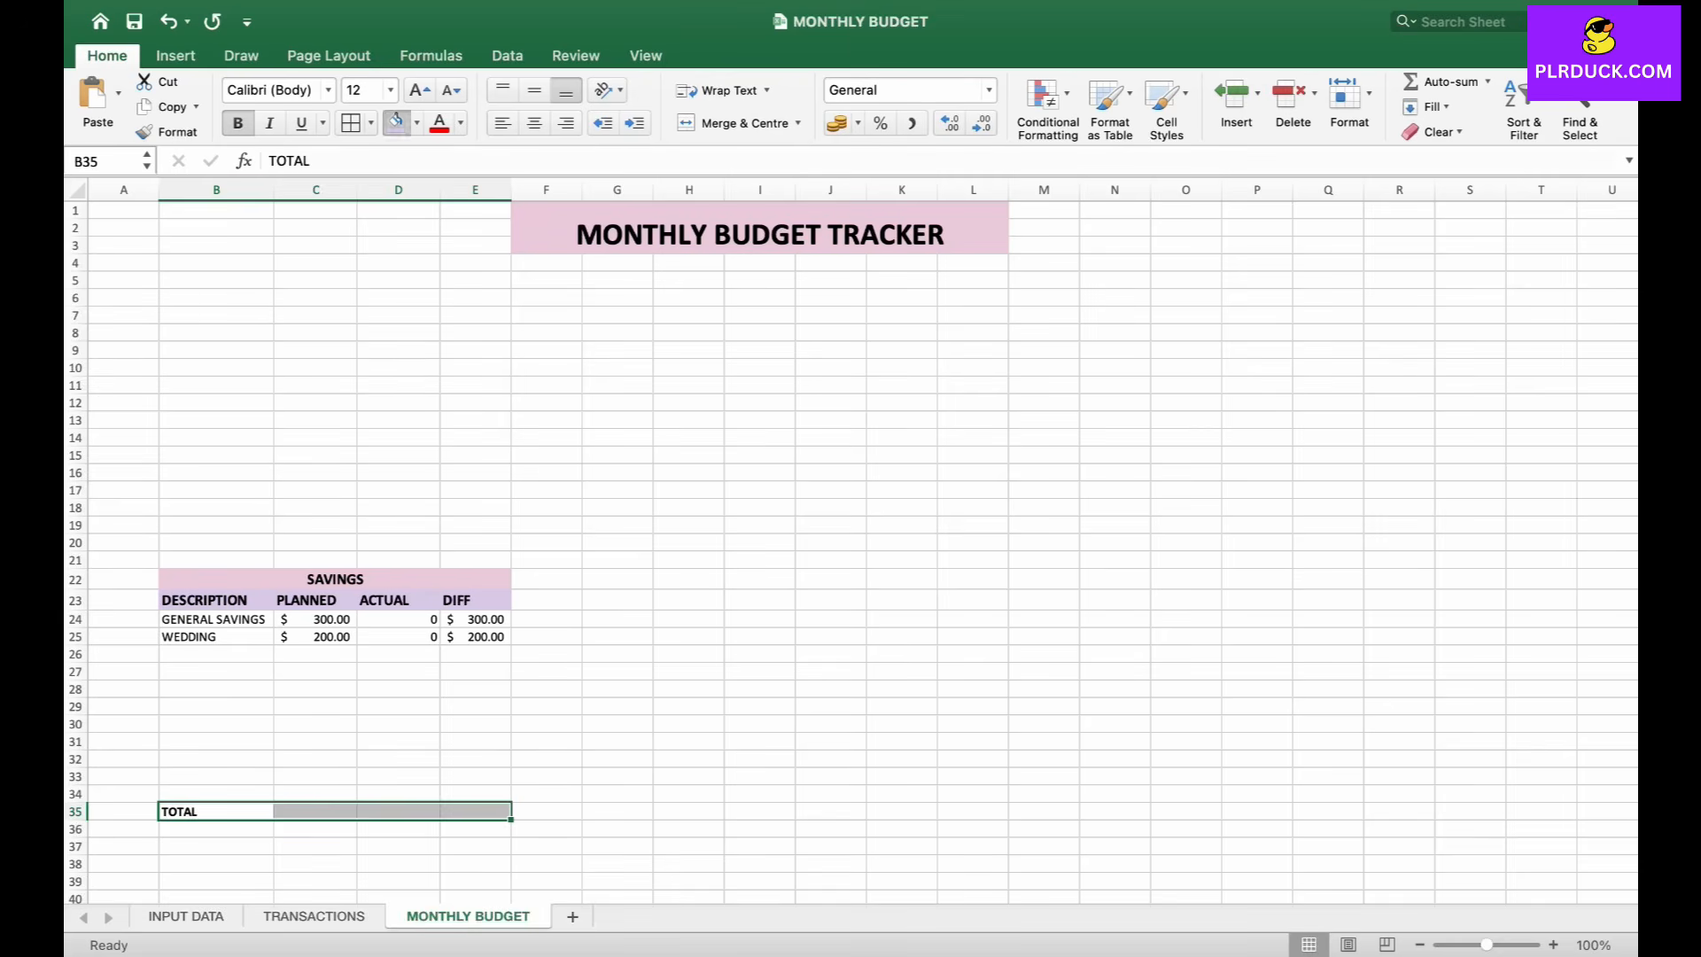
left_click(396, 122)
- Total the PLANNED savings column in C35 with a SUM of C24:C34
left_click(316, 812)
type("=")
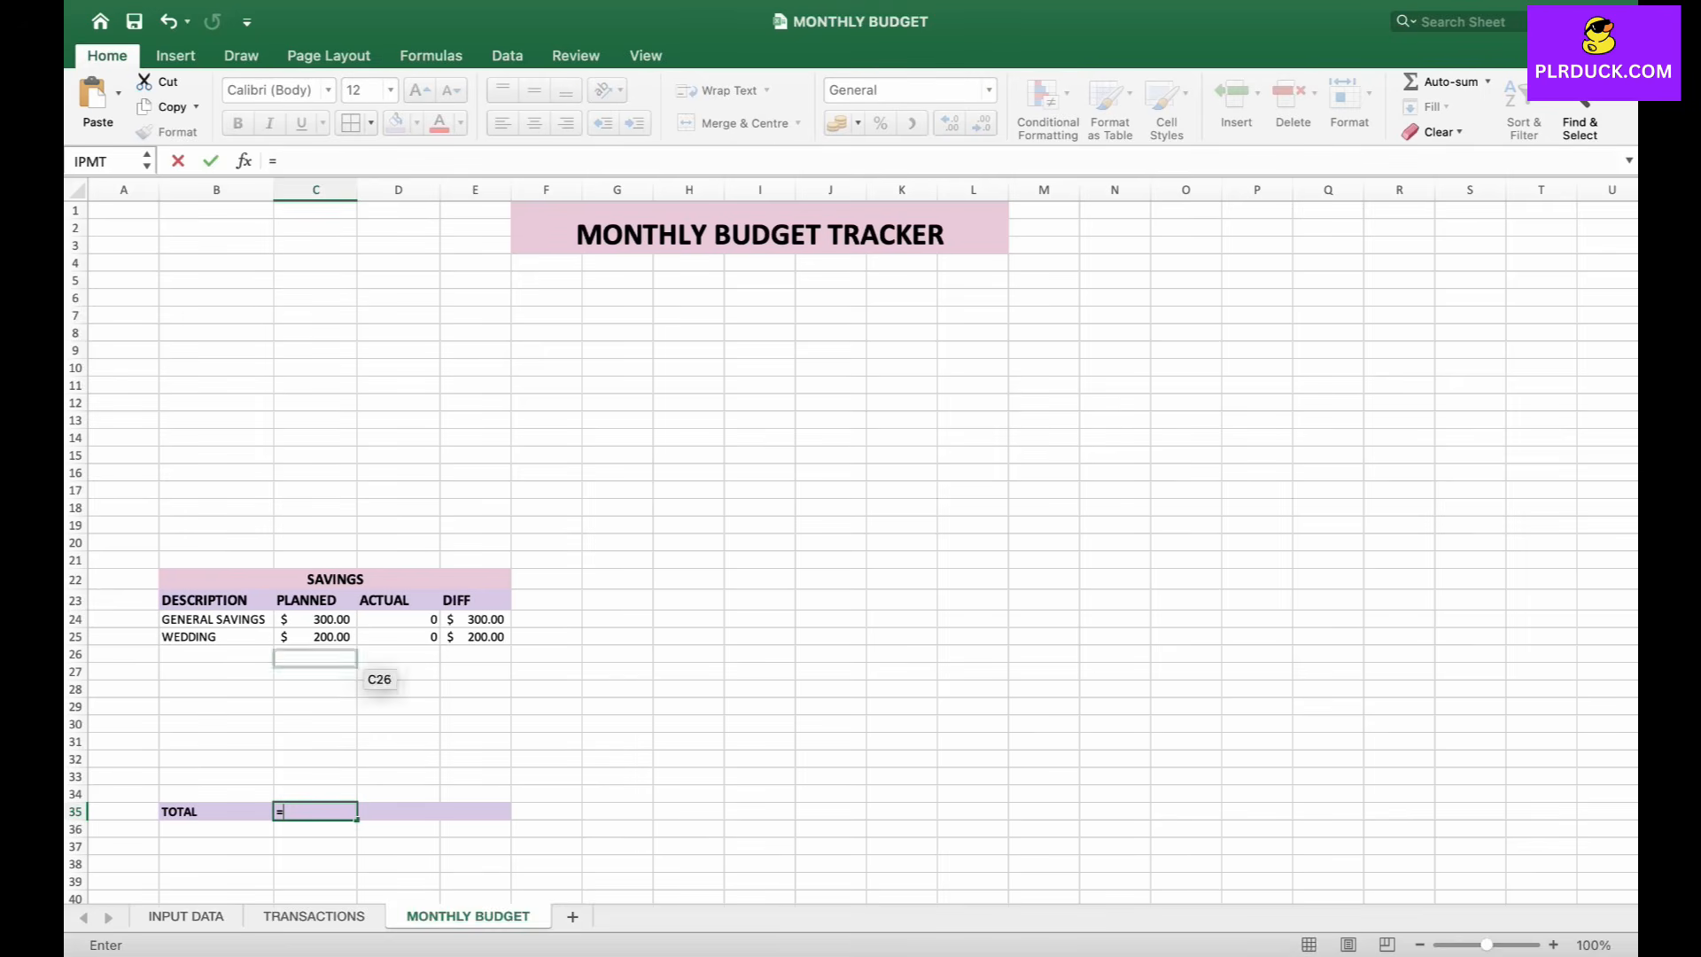
type("SUM(")
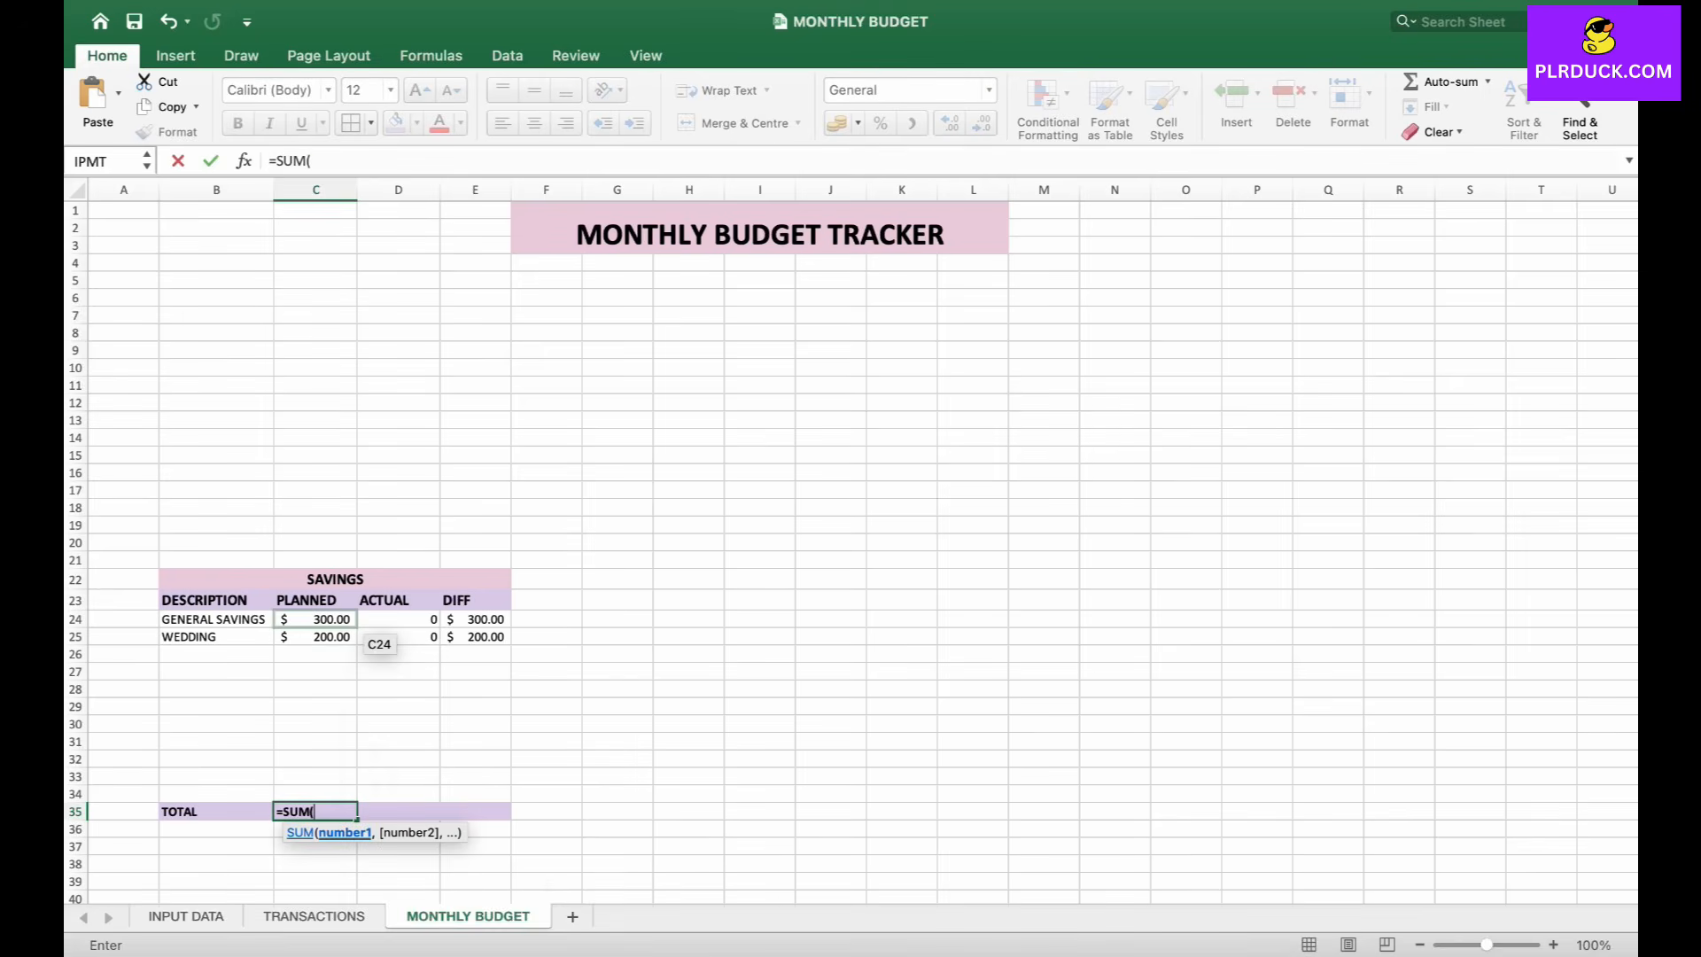
left_click_drag(350, 624, 354, 795)
key("Return")
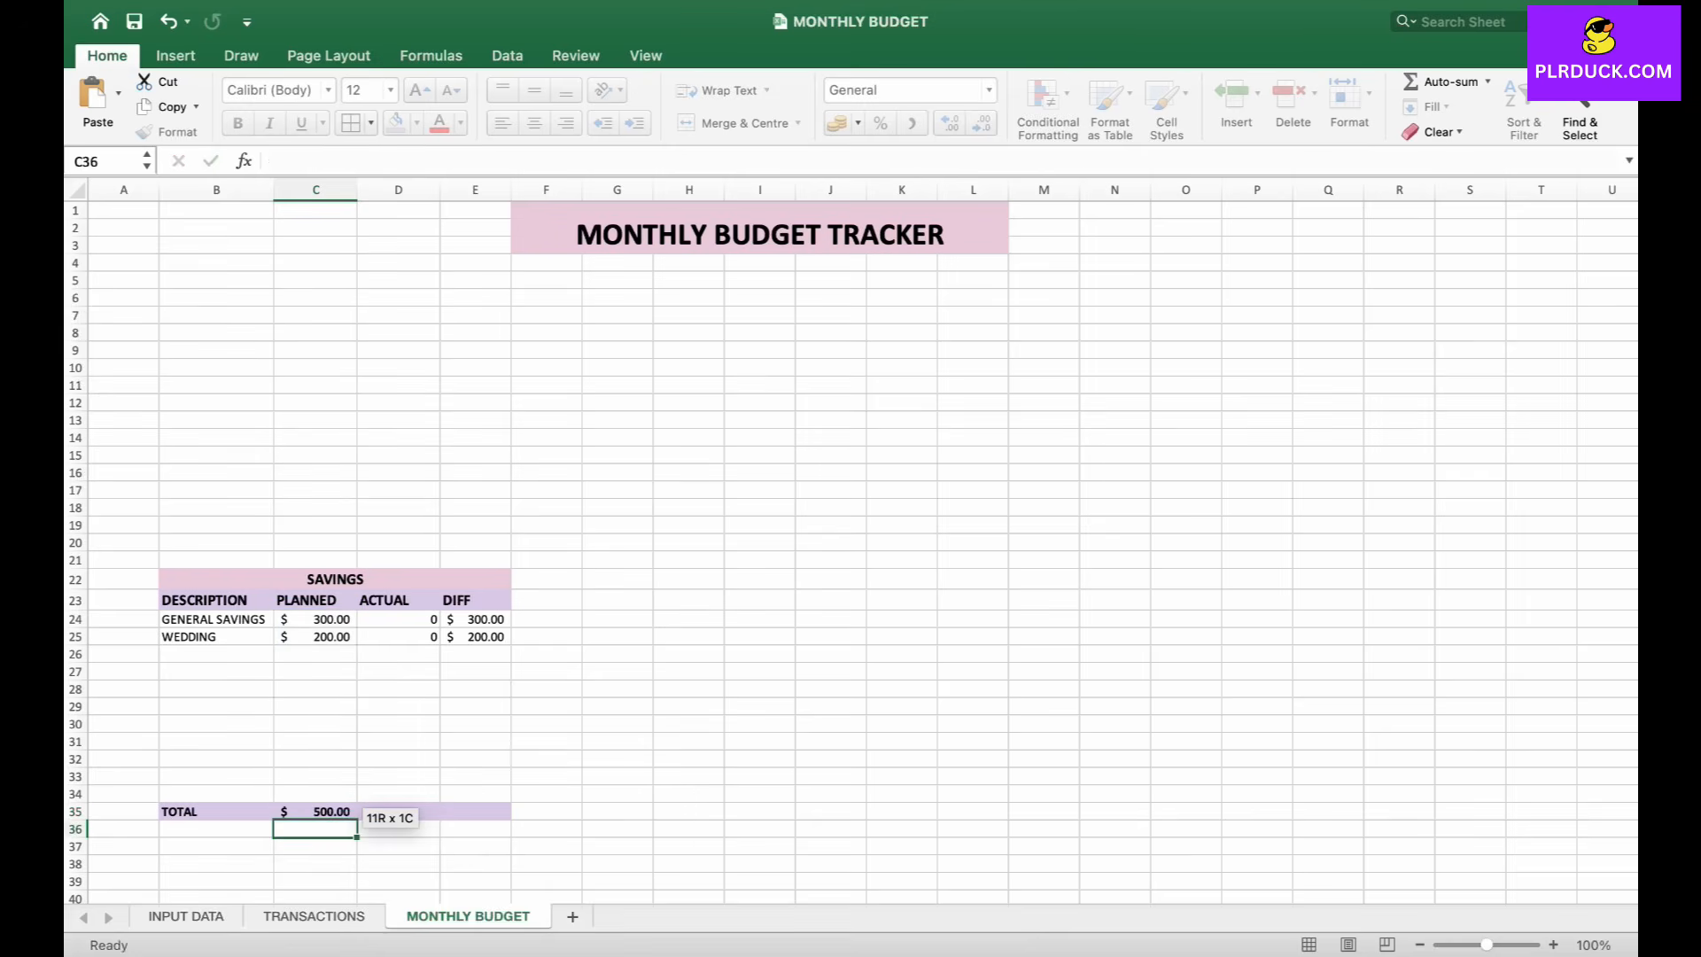
- Total the ACTUAL savings column in D35 with a SUM of D24:D34
scroll(372, 794, "up", 5)
scroll(372, 793, "down", 2)
scroll(373, 793, "left", 3)
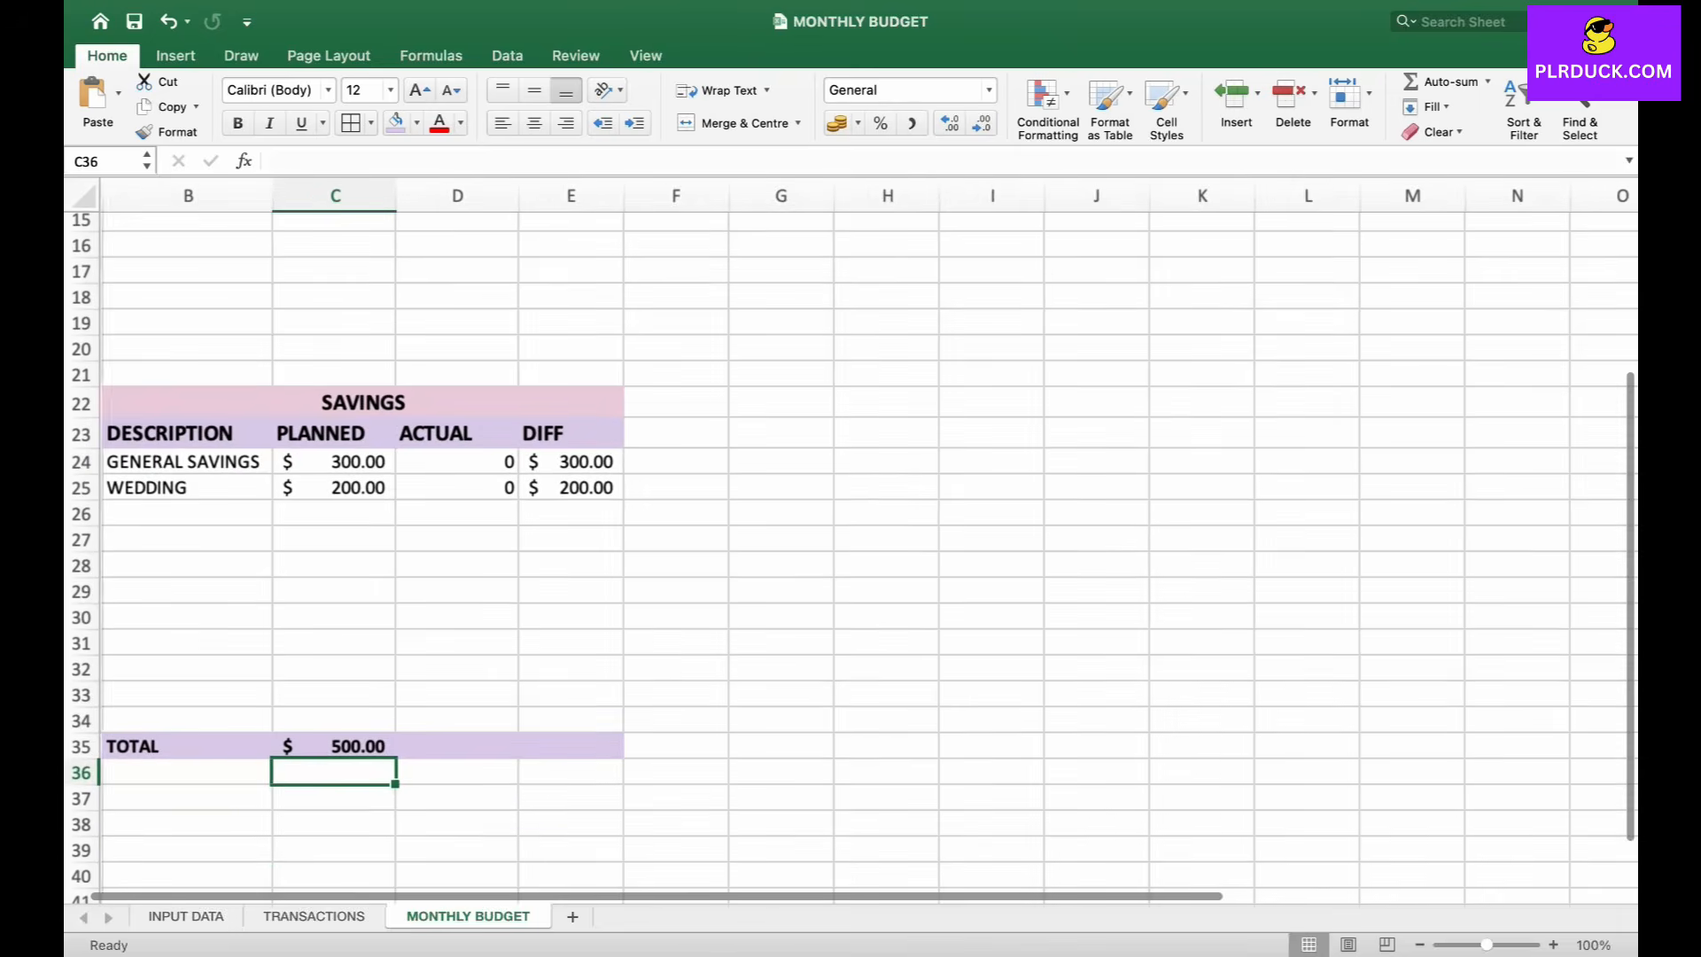
key("Up")
key("Up")
key("Right")
key("Down")
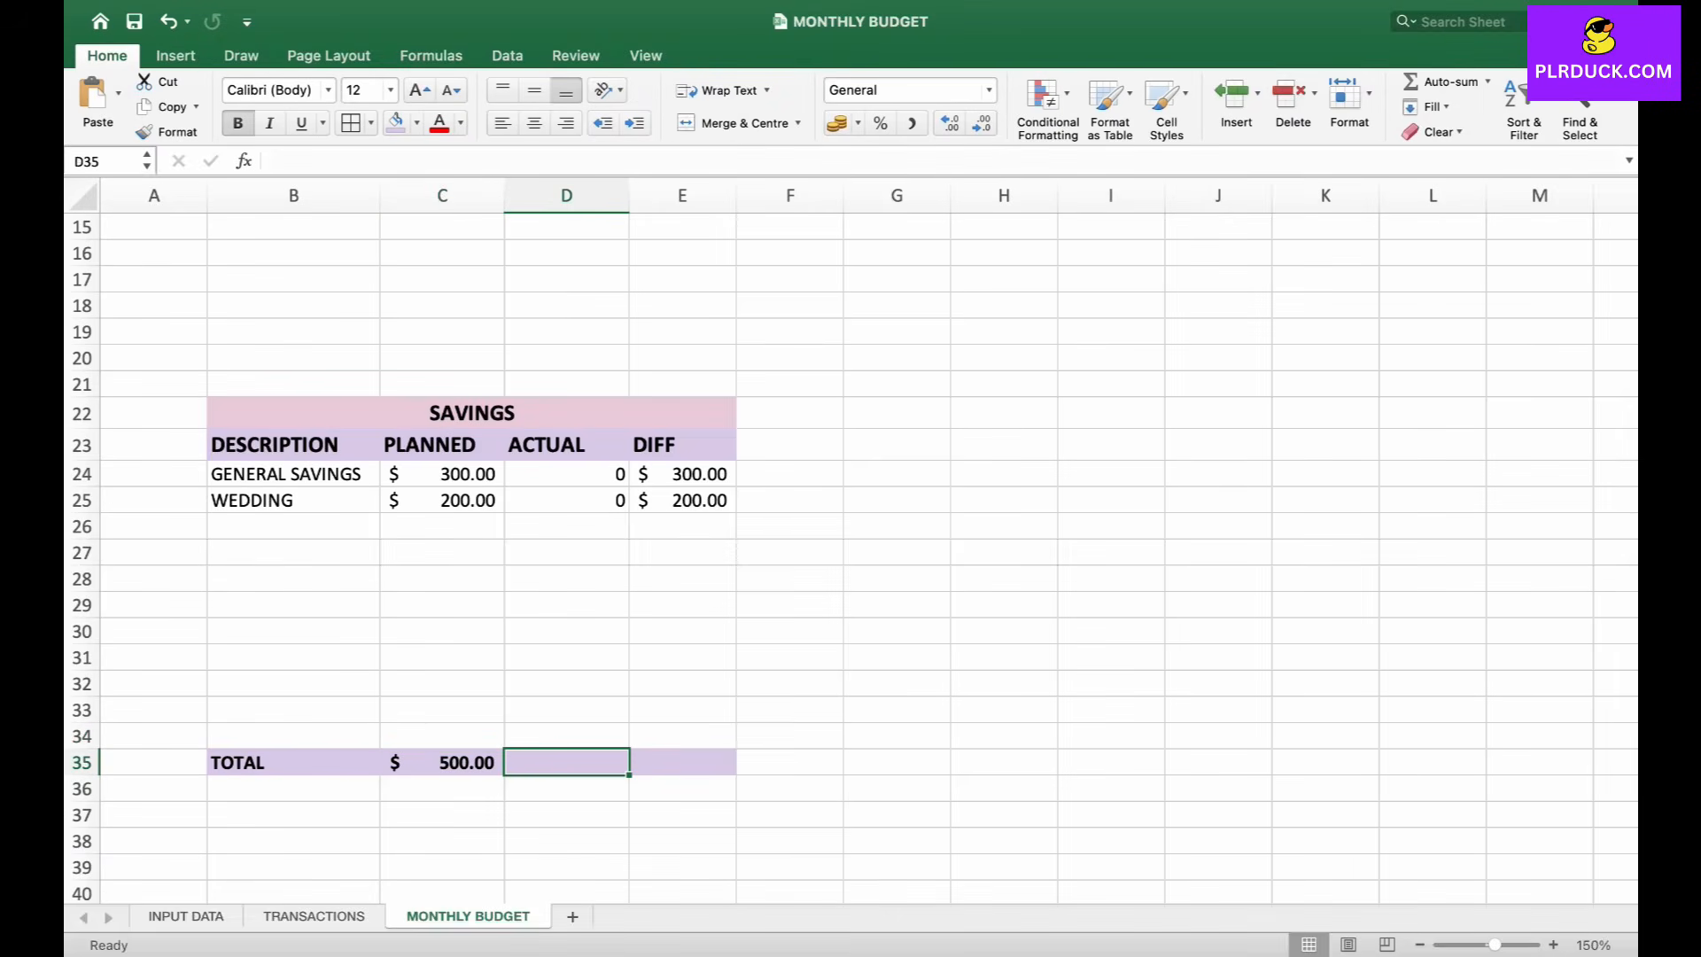
type("=SUM(")
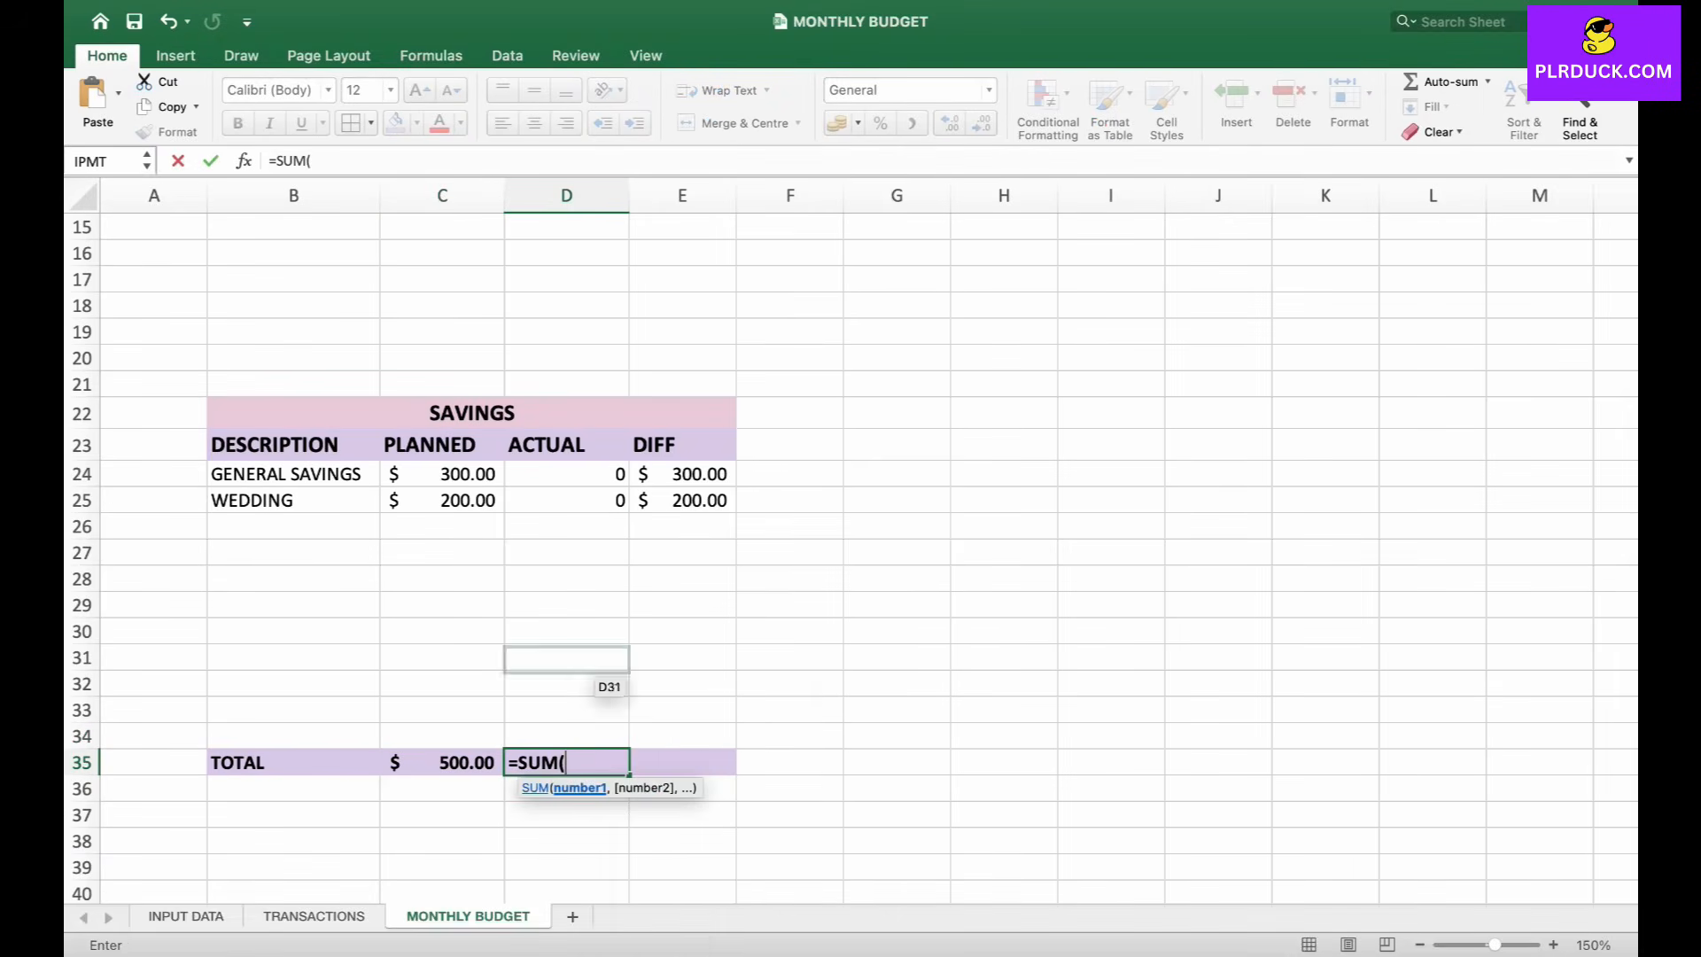
left_click_drag(611, 475, 616, 737)
key("Return")
- Total the DIFF savings column in E35 with =SUM(E24:E34)
left_click(693, 763)
type("=SUM")
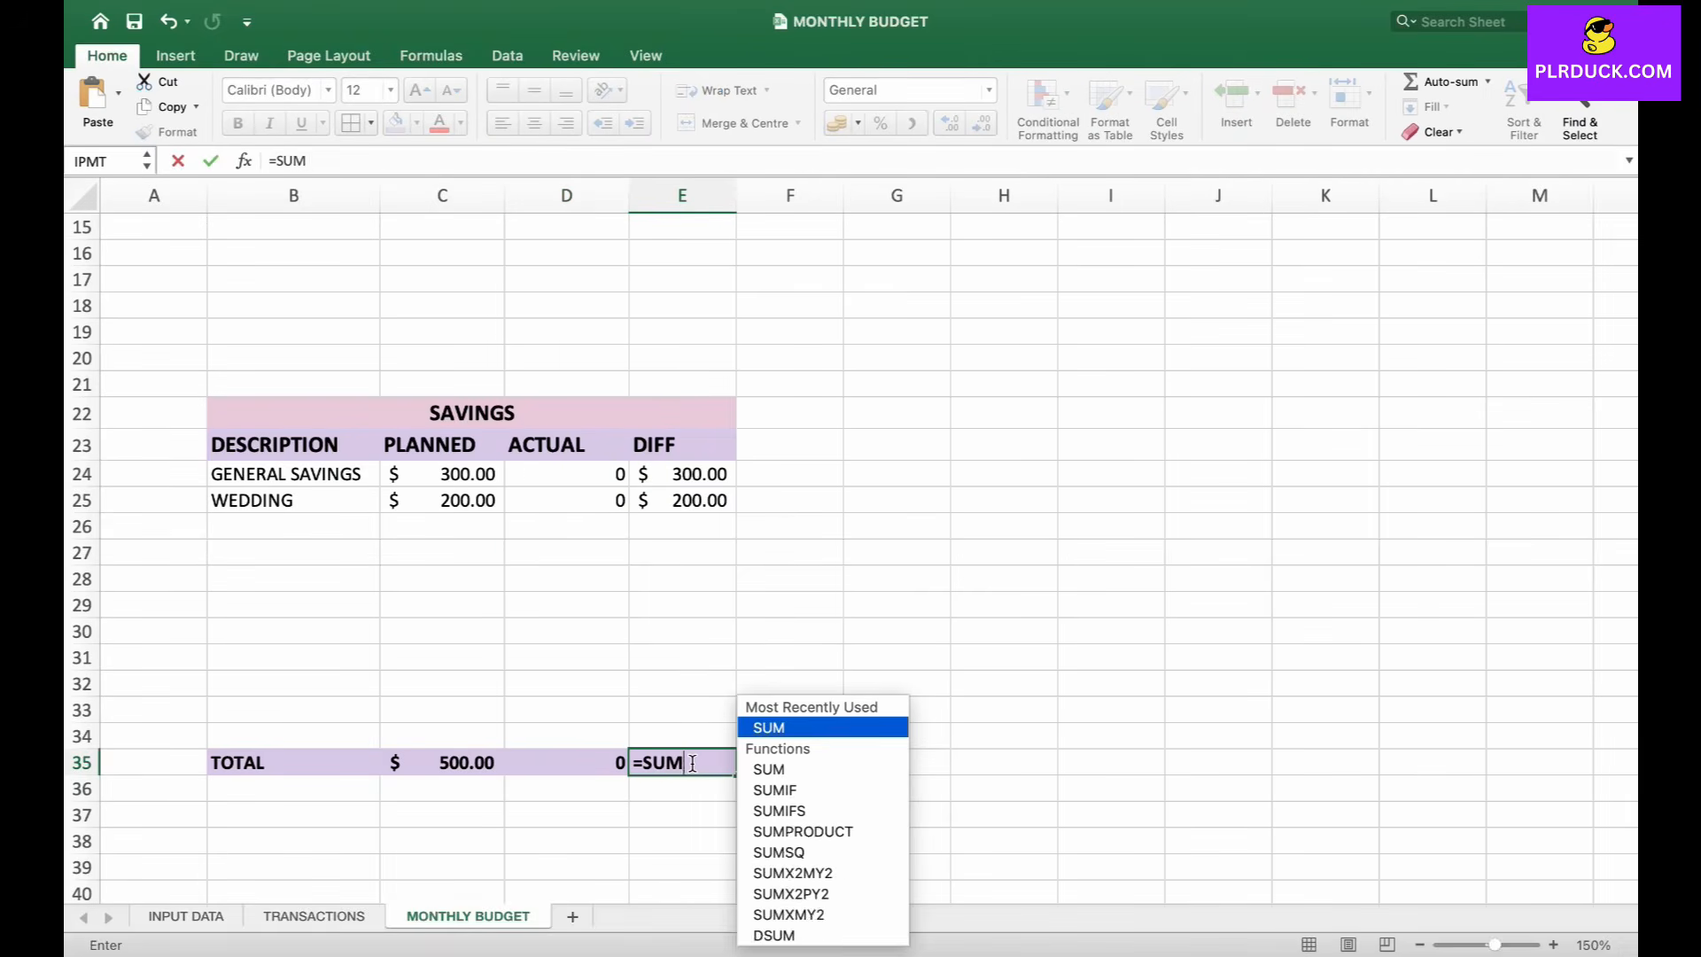
type("(")
left_click_drag(682, 474, 684, 737)
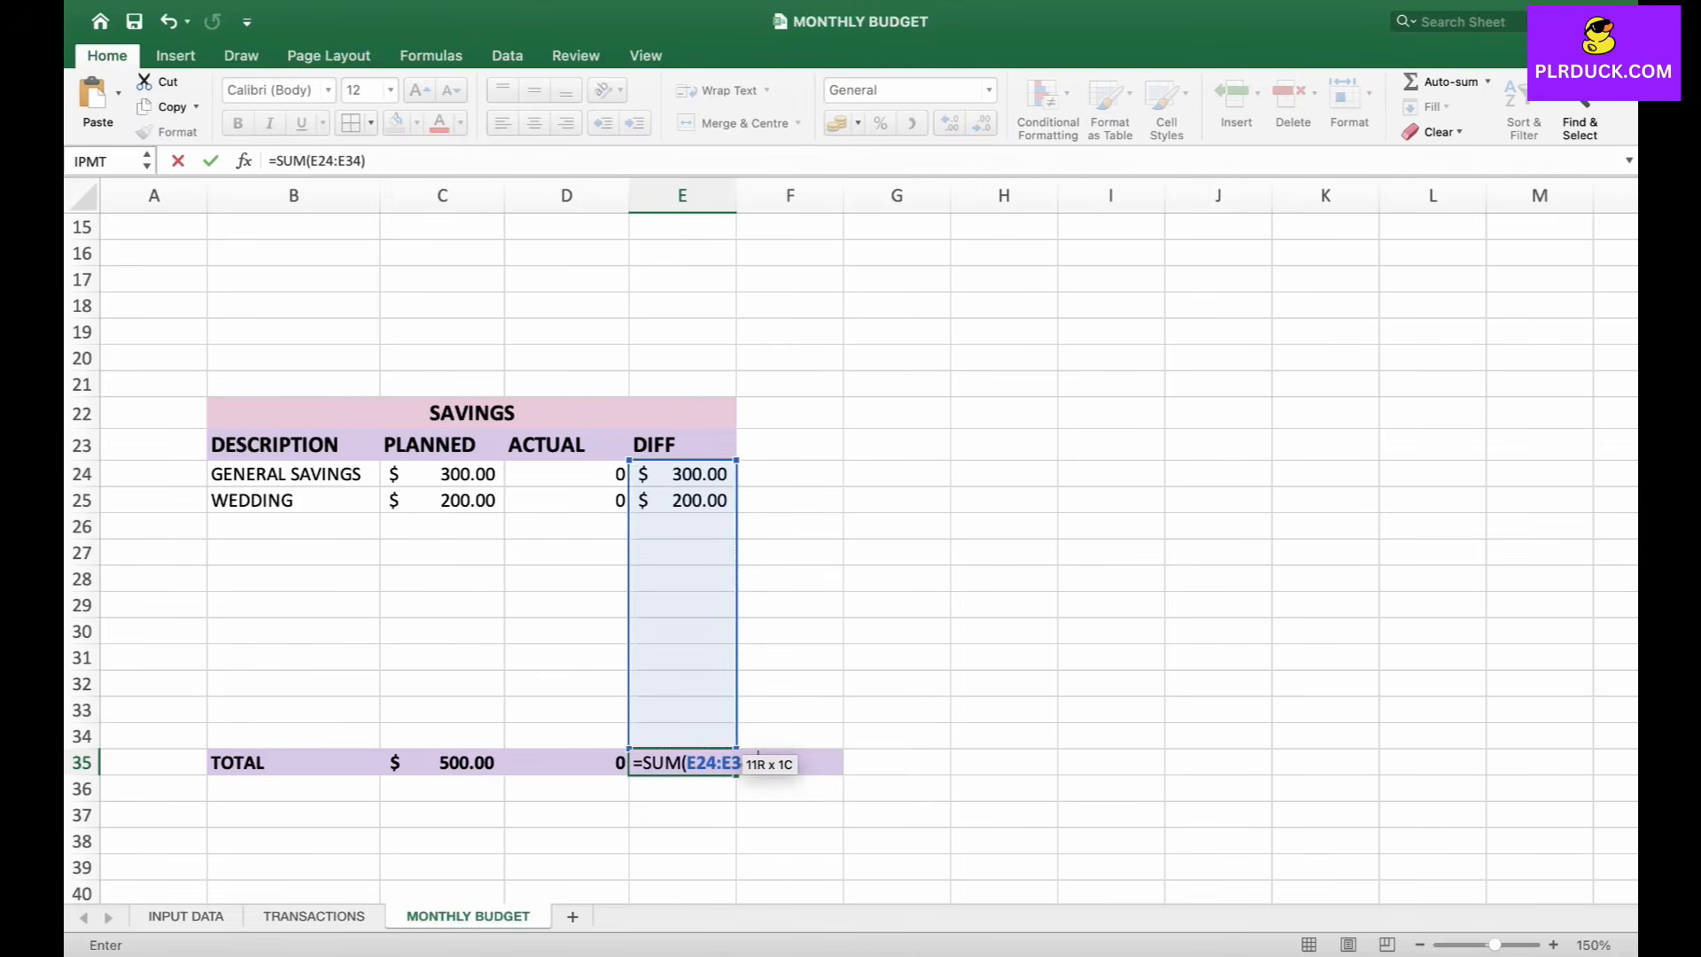
key("Return")
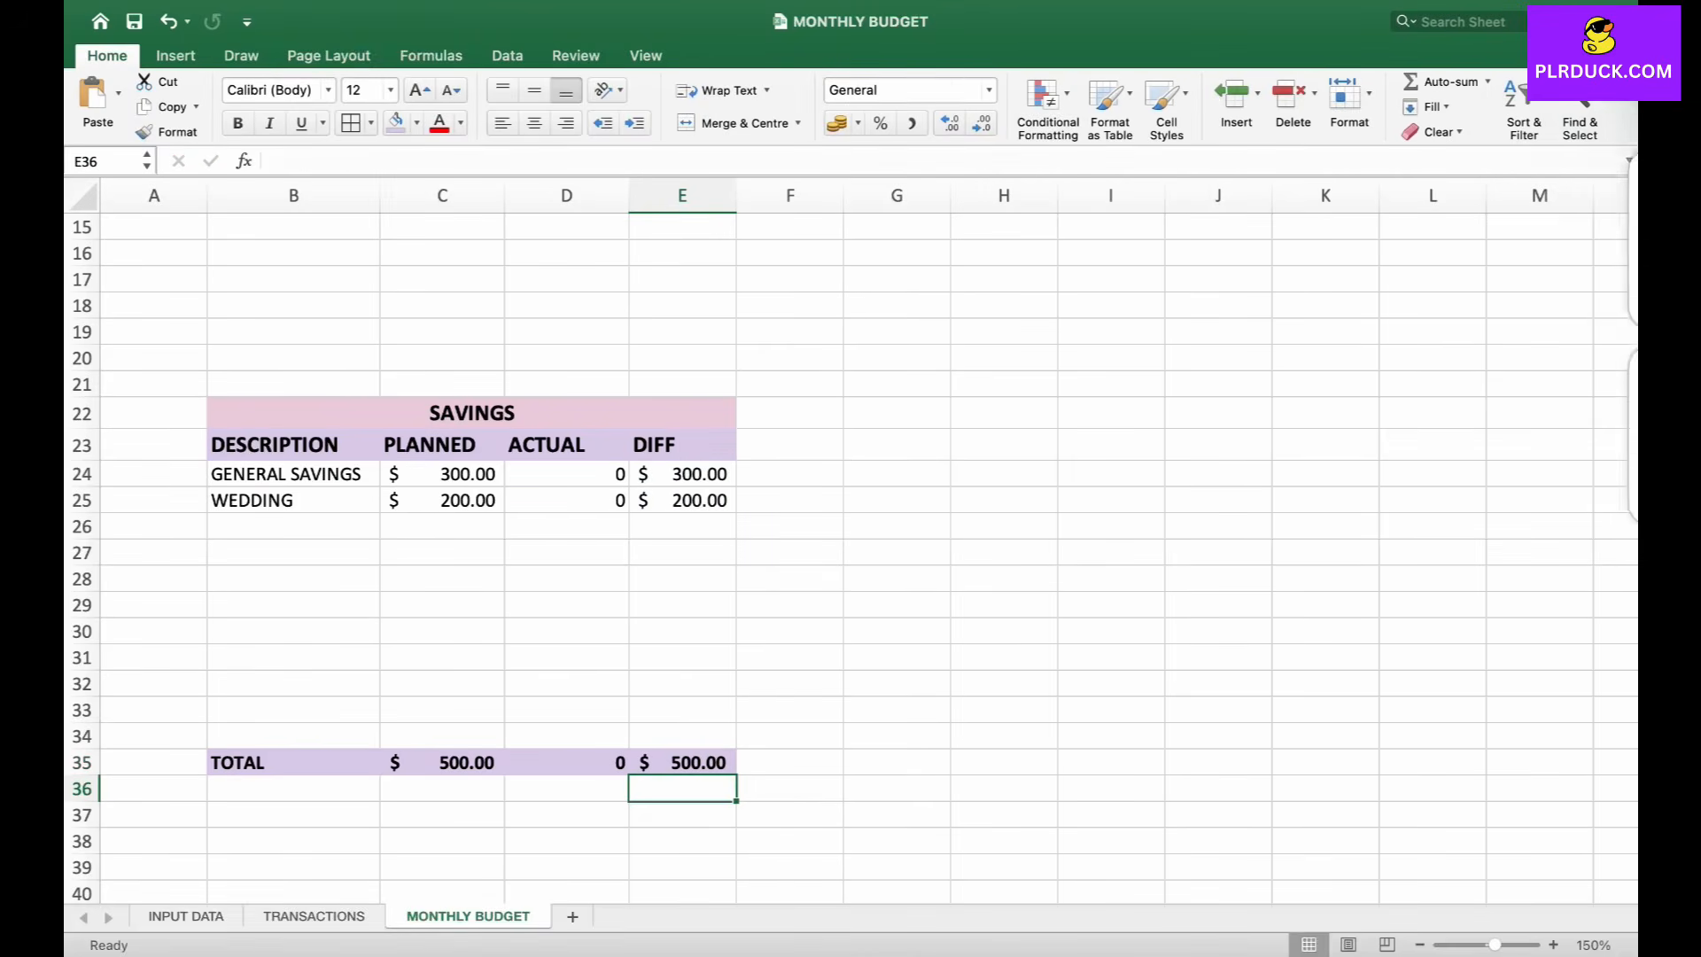
- Merge and centre G22:J22 and enter DEBT as the heading of a second table
scroll(851, 541, "right", 1)
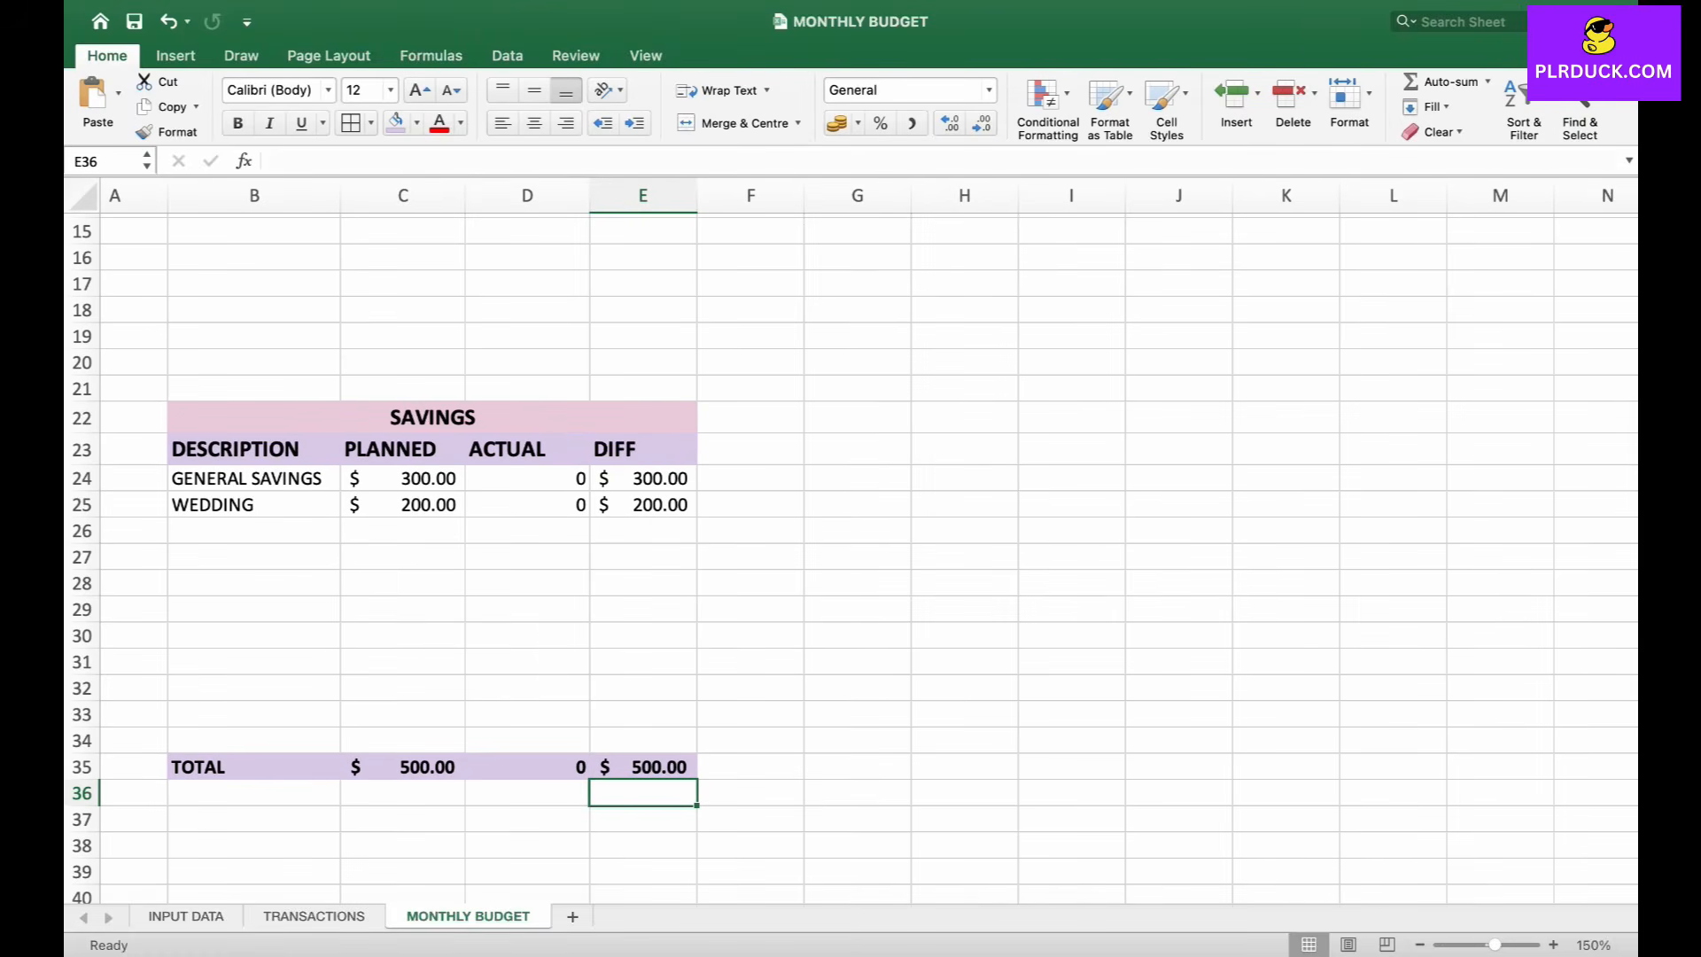
left_click_drag(857, 417, 1178, 417)
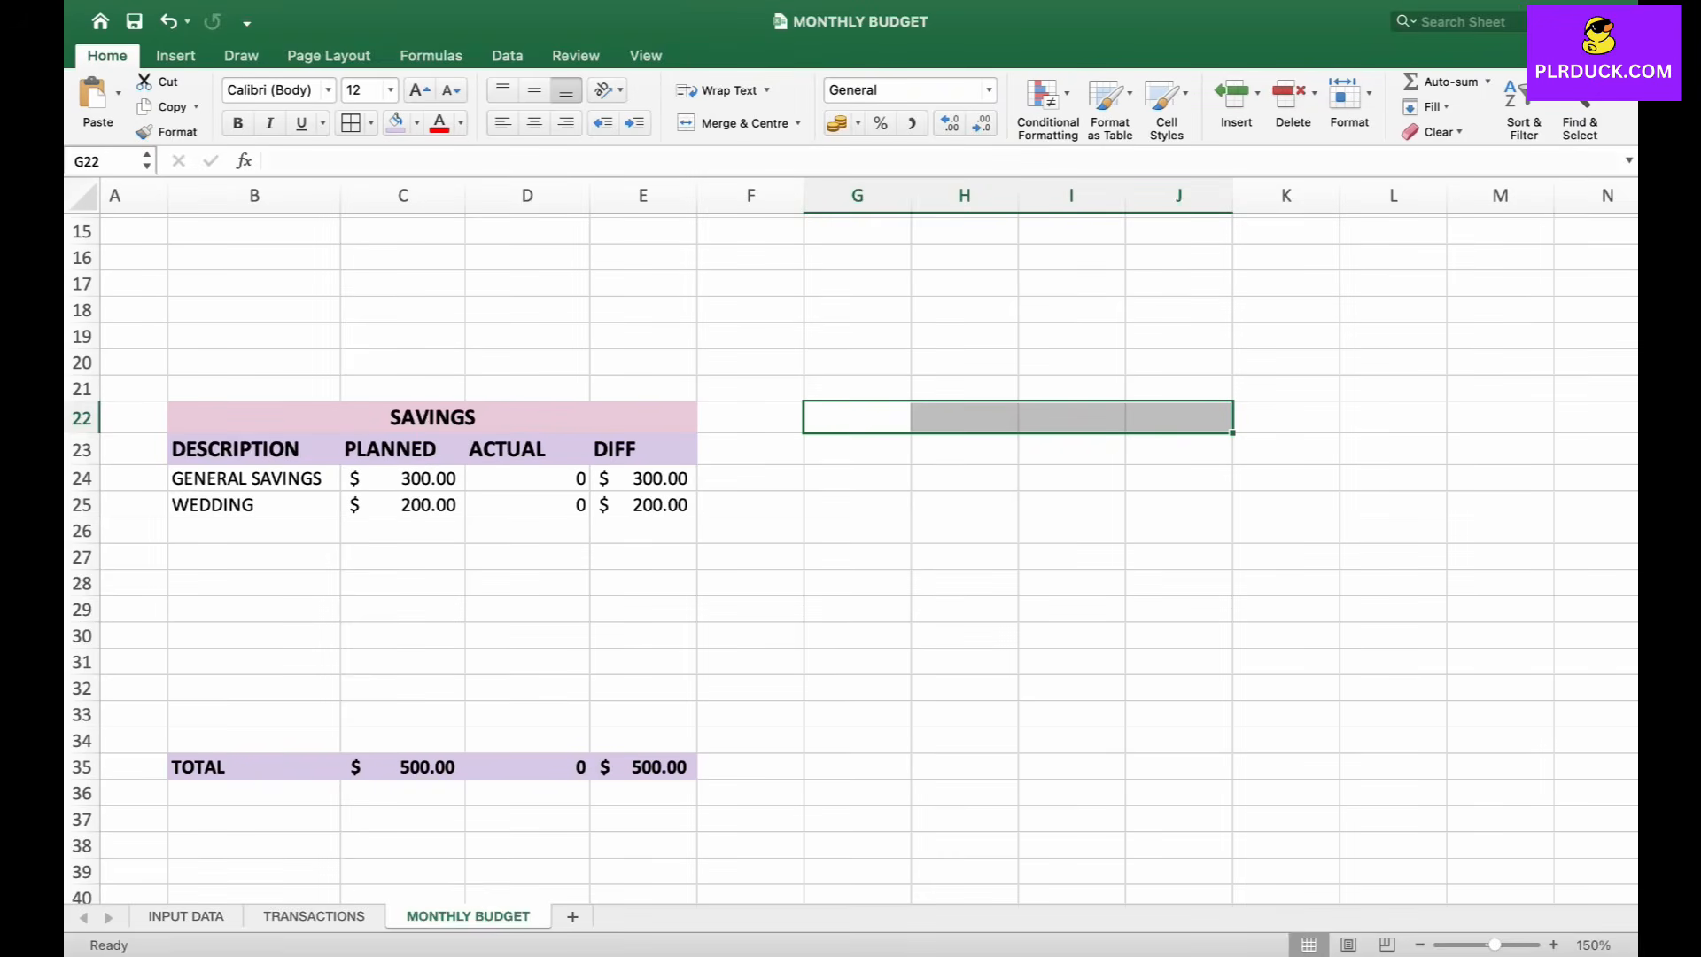
left_click(737, 123)
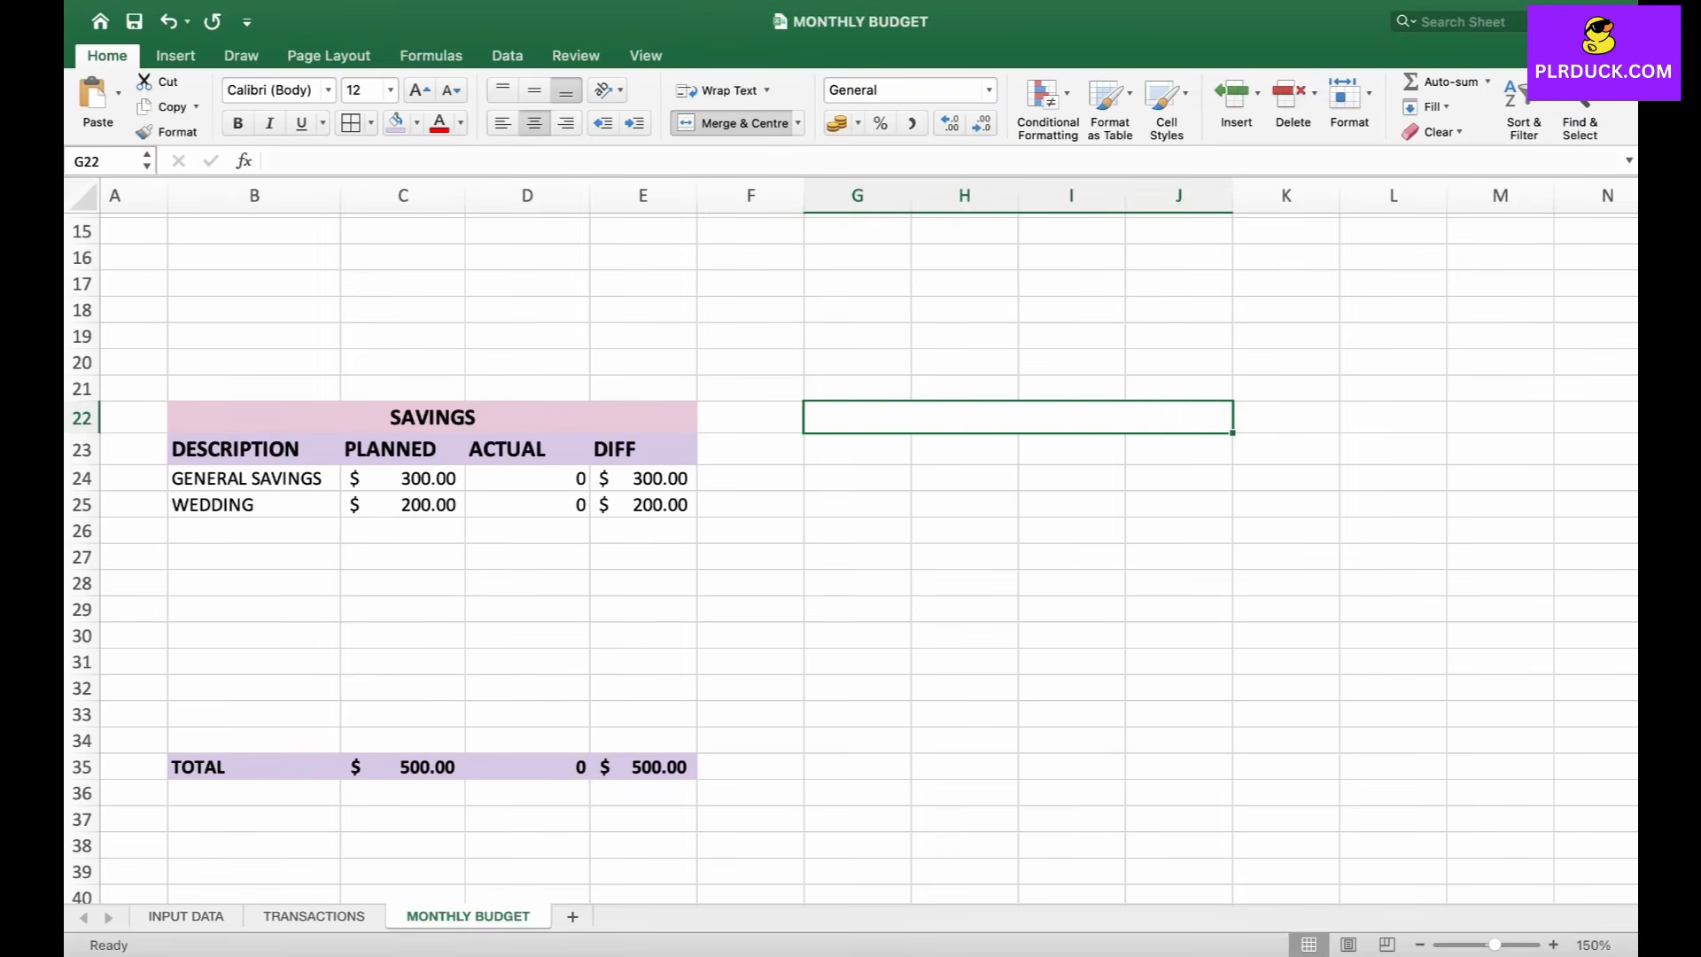
type("DEBT")
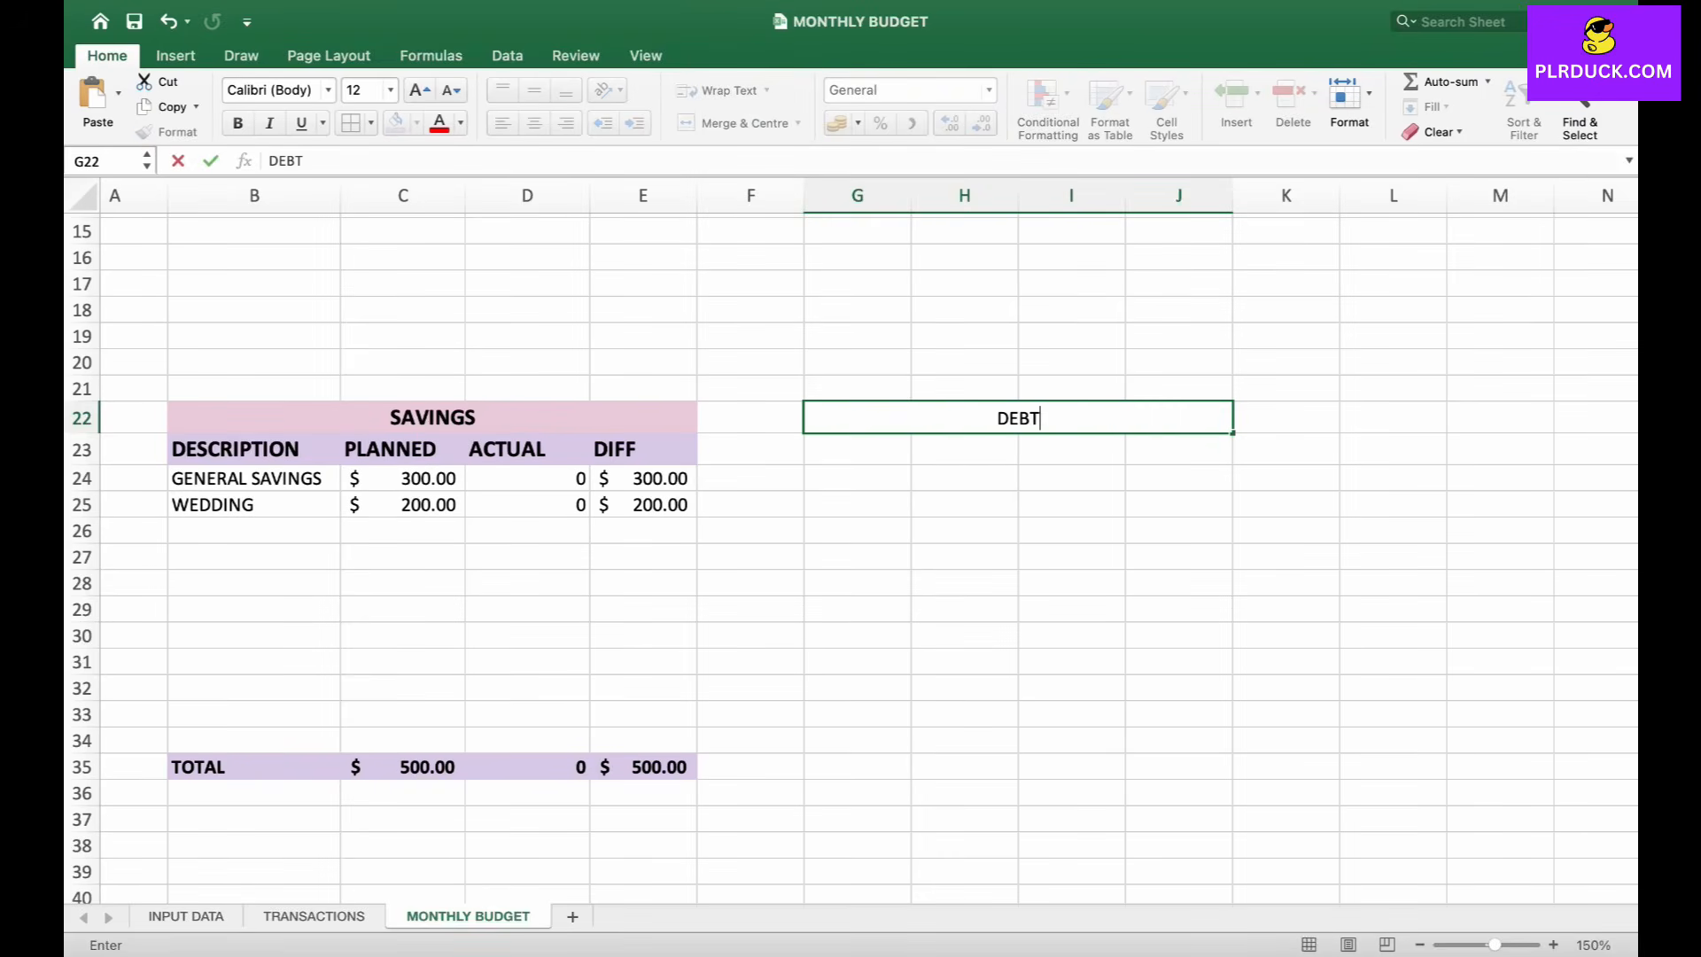
key("Return")
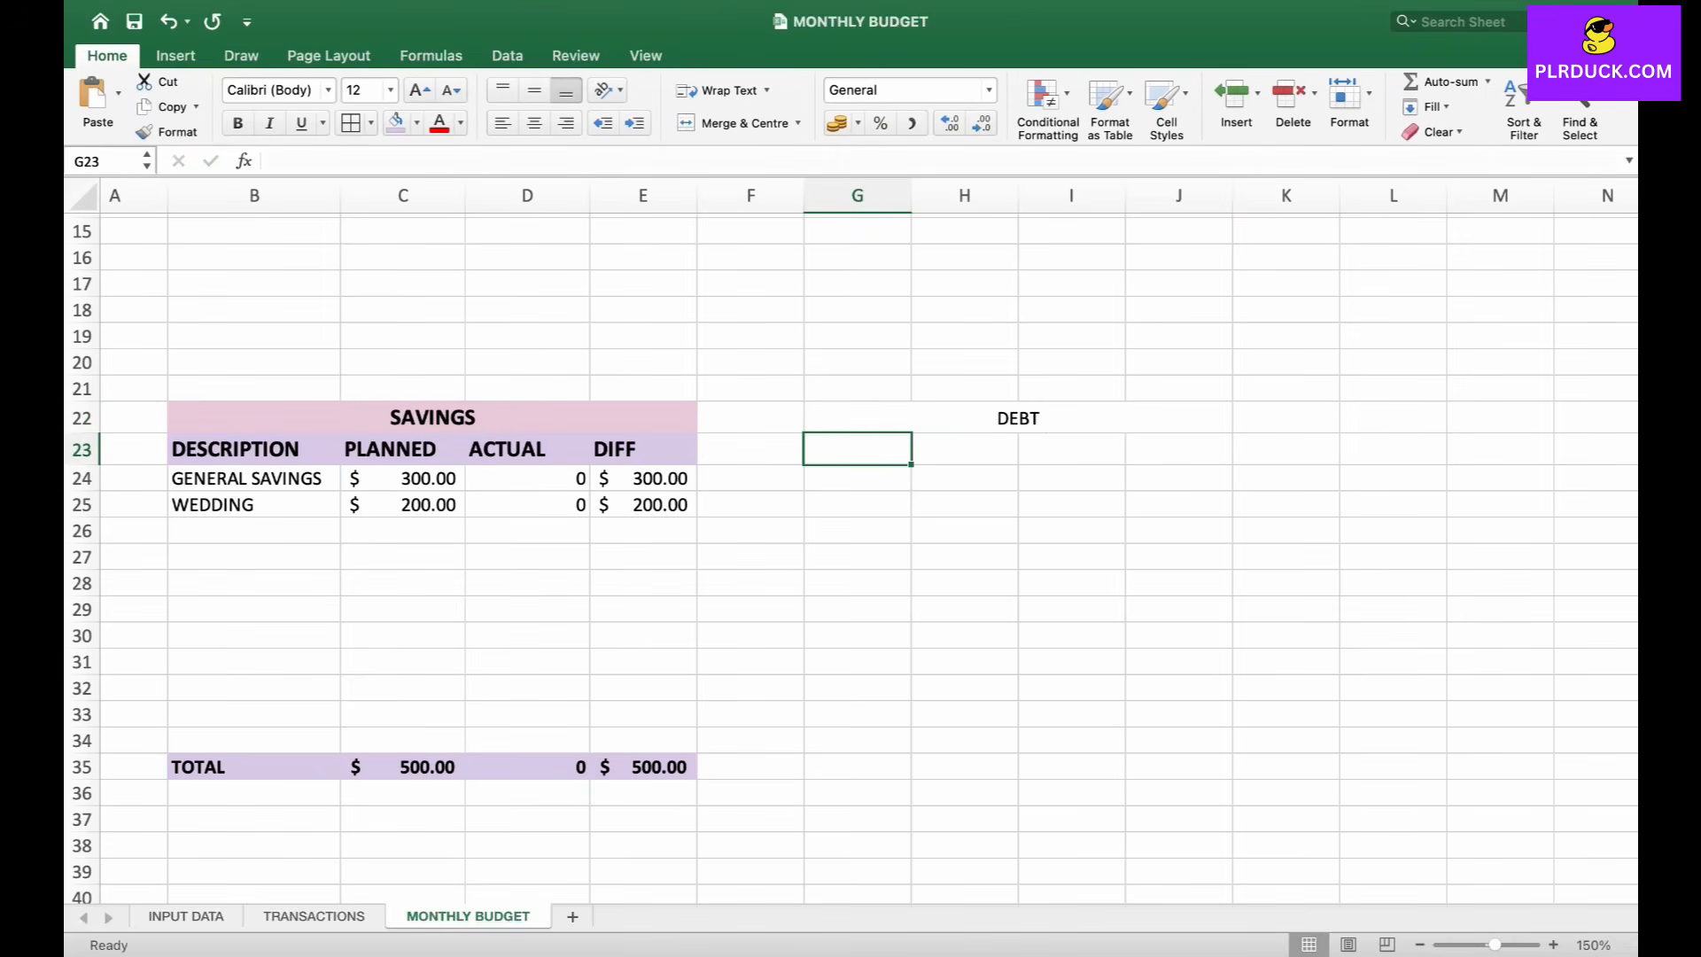
- Copy the savings column headers B23:E23 to G23:J23 and widen columns G and H to fit them
left_click_drag(255, 449, 643, 449)
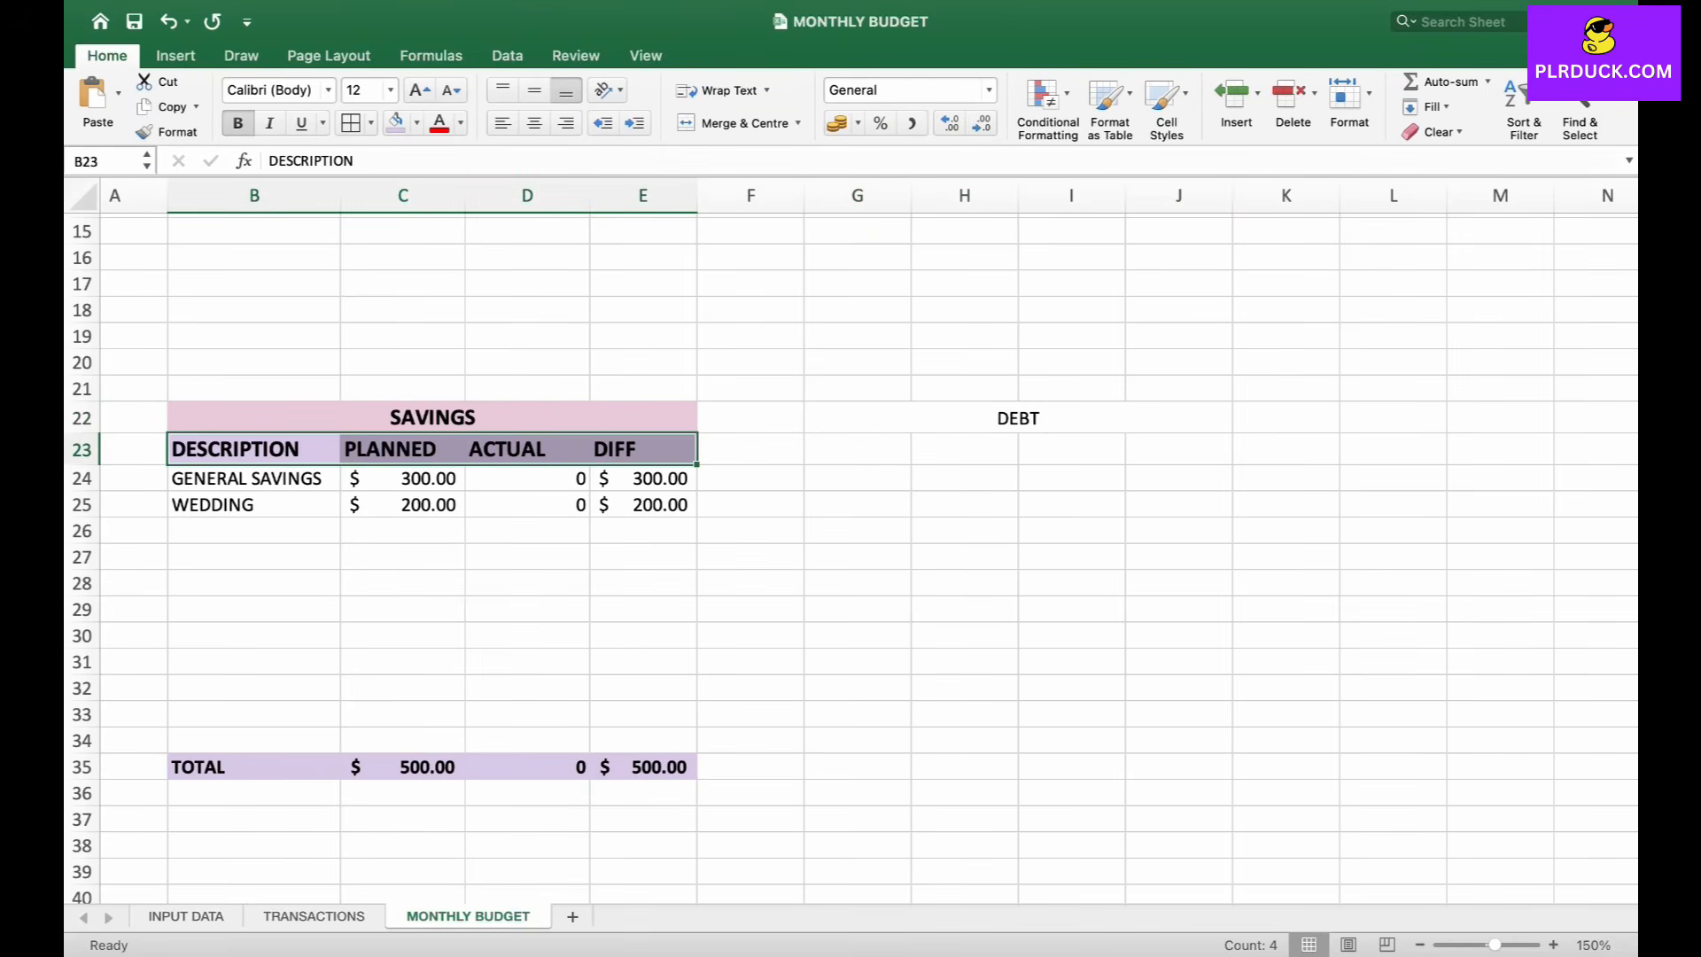
key("super+c")
left_click(857, 449)
key("super+v")
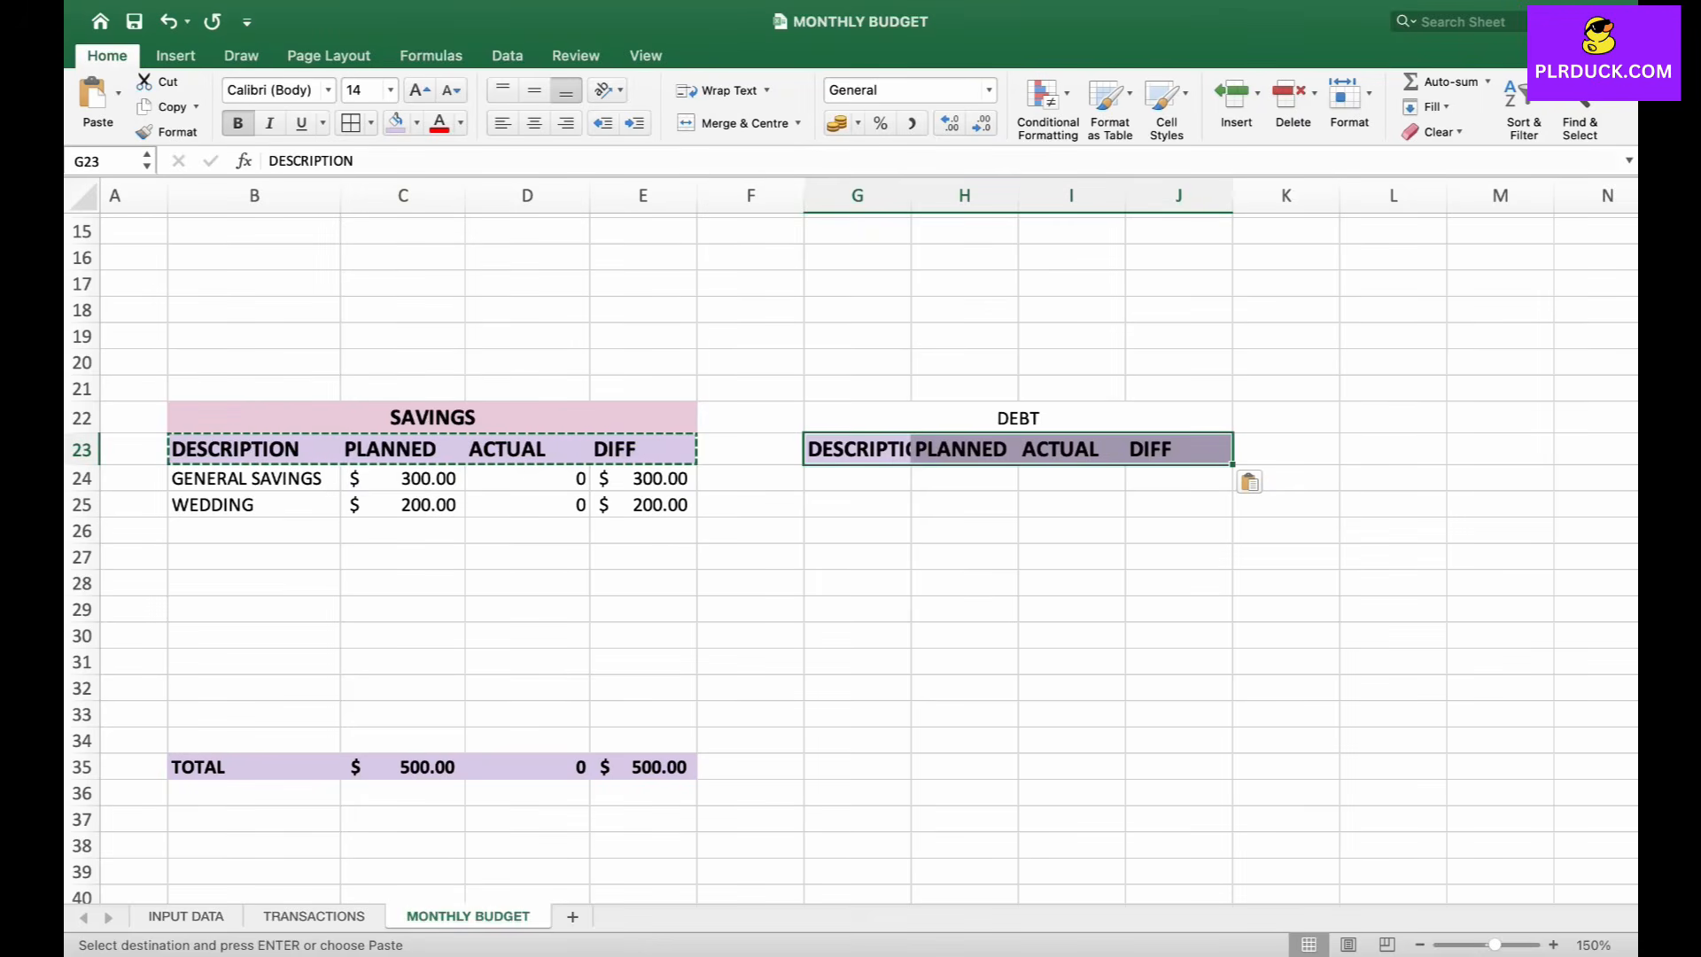
left_click_drag(911, 195, 967, 195)
left_click_drag(1074, 195, 1088, 195)
- Fill the merged DEBT heading in G22:J22 with light orange
left_click(1053, 417)
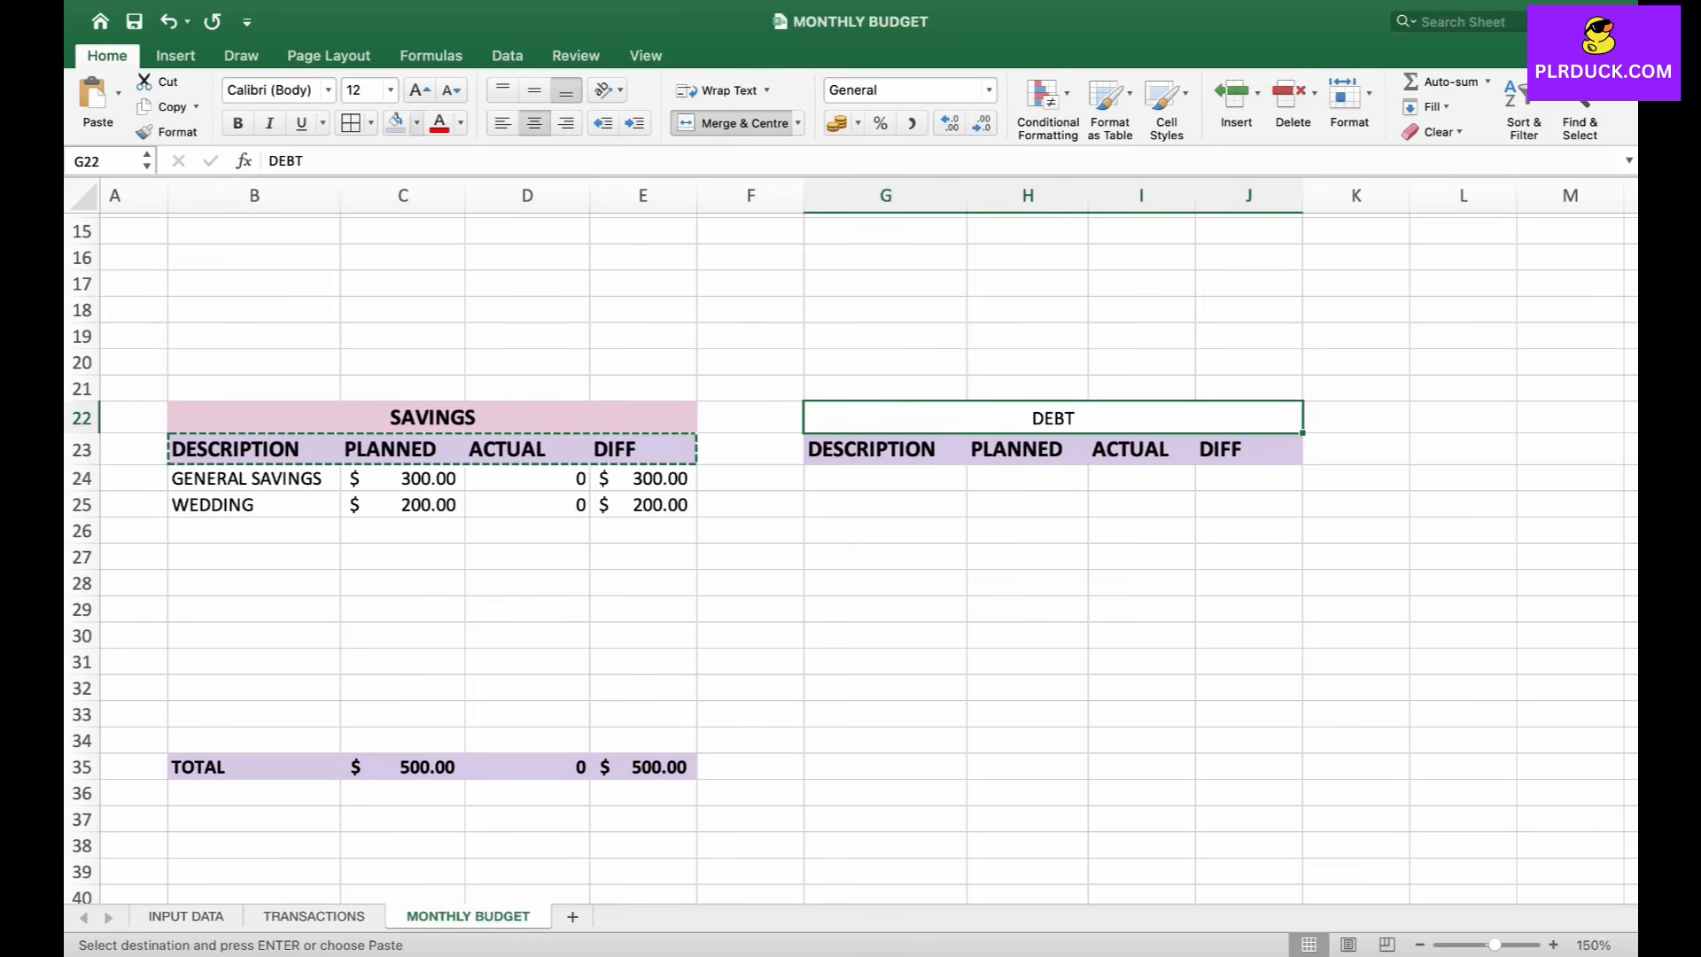
left_click(416, 123)
left_click(460, 428)
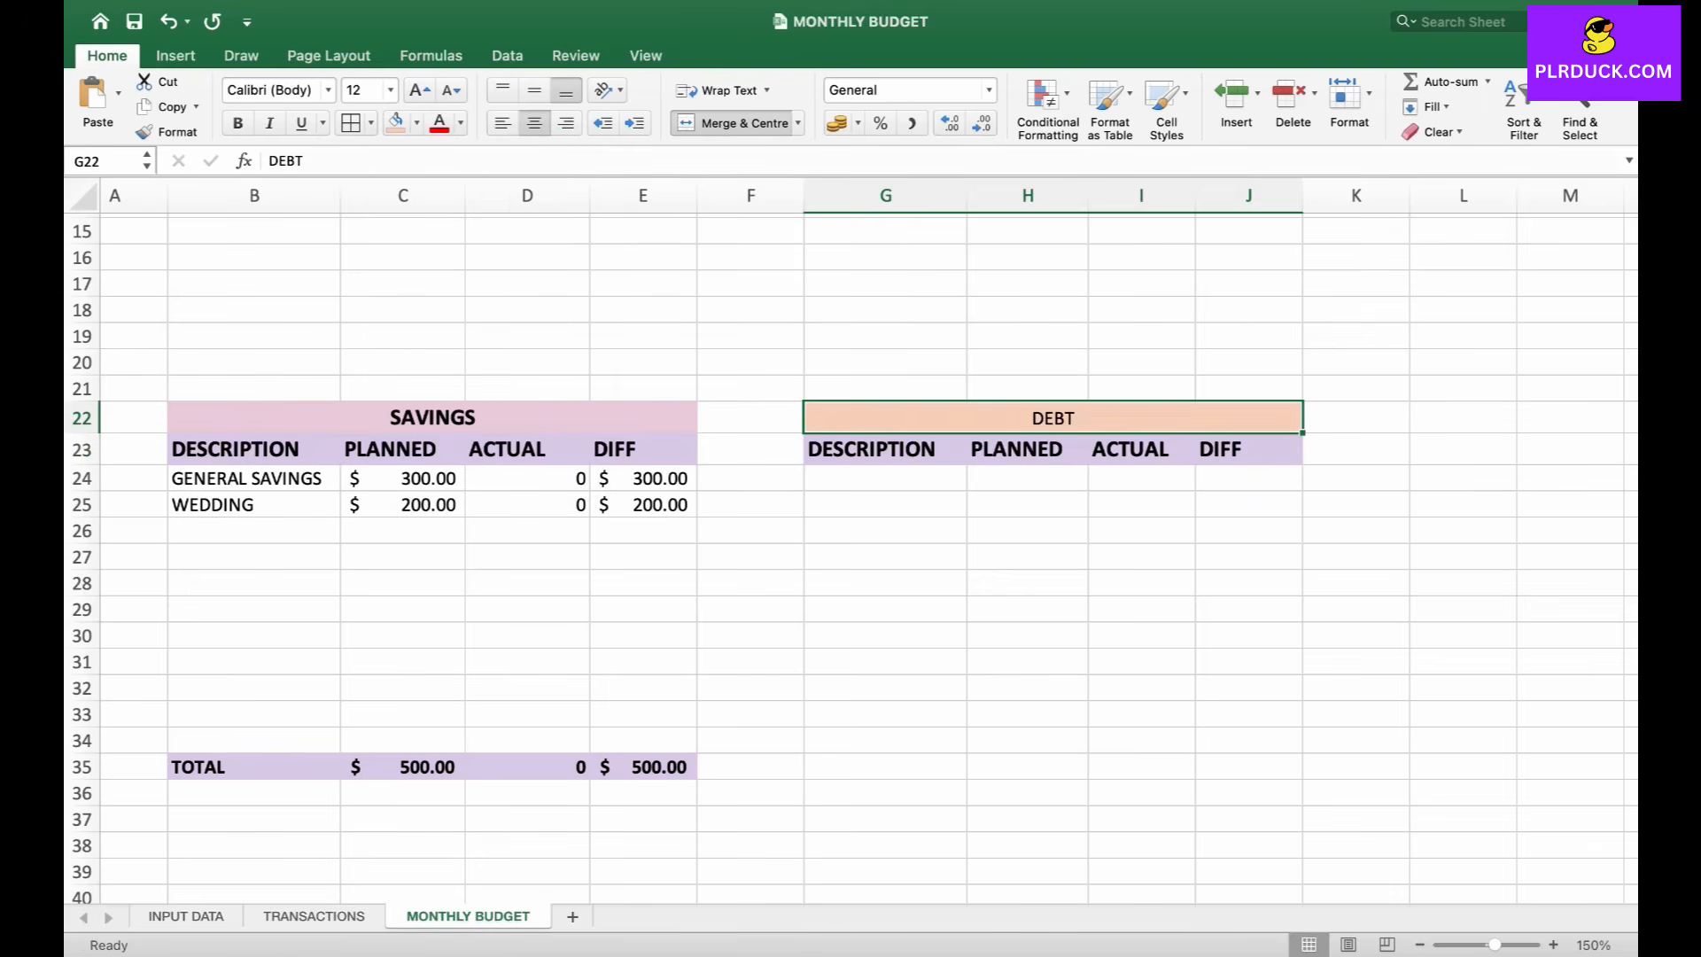
- Make the DEBT heading in G22:J22 bold and one font size larger
scroll(850, 558, "right", 1)
scroll(851, 558, "down", 1)
left_click(238, 123)
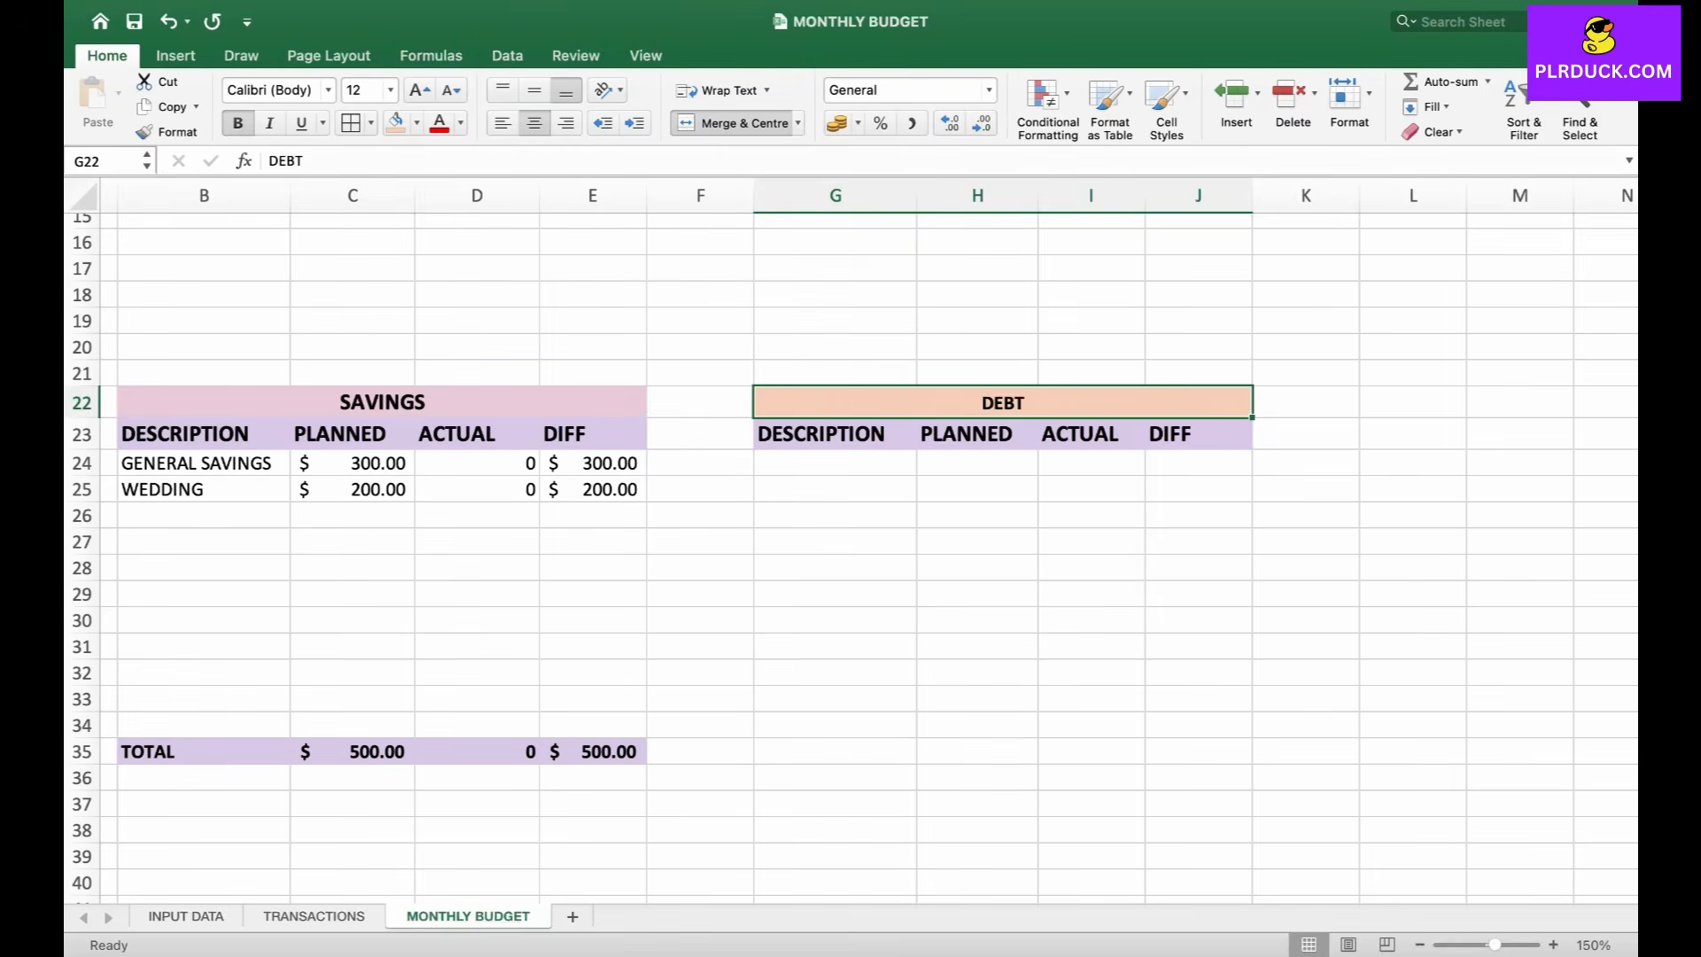
left_click(420, 91)
- Enter =IF('INPUT DATA'!O13="","",'INPUT DATA'!O13) in the debt DESCRIPTION cell G24 and fill it down to G30
left_click(836, 463)
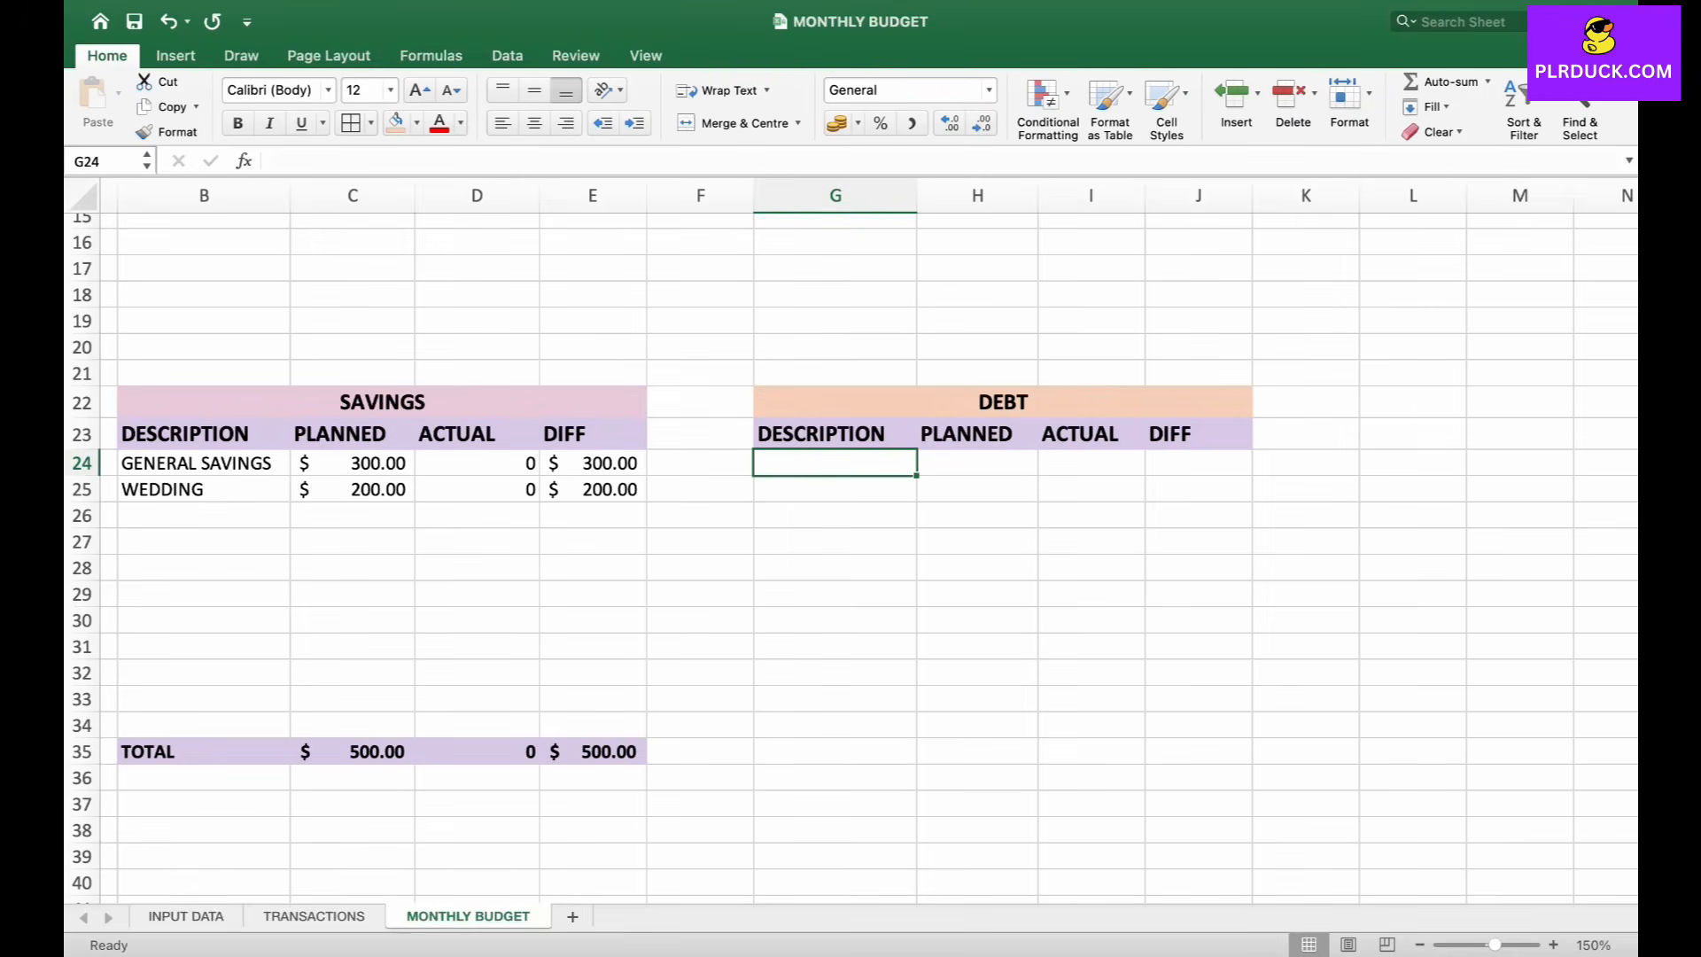
type("=IF(")
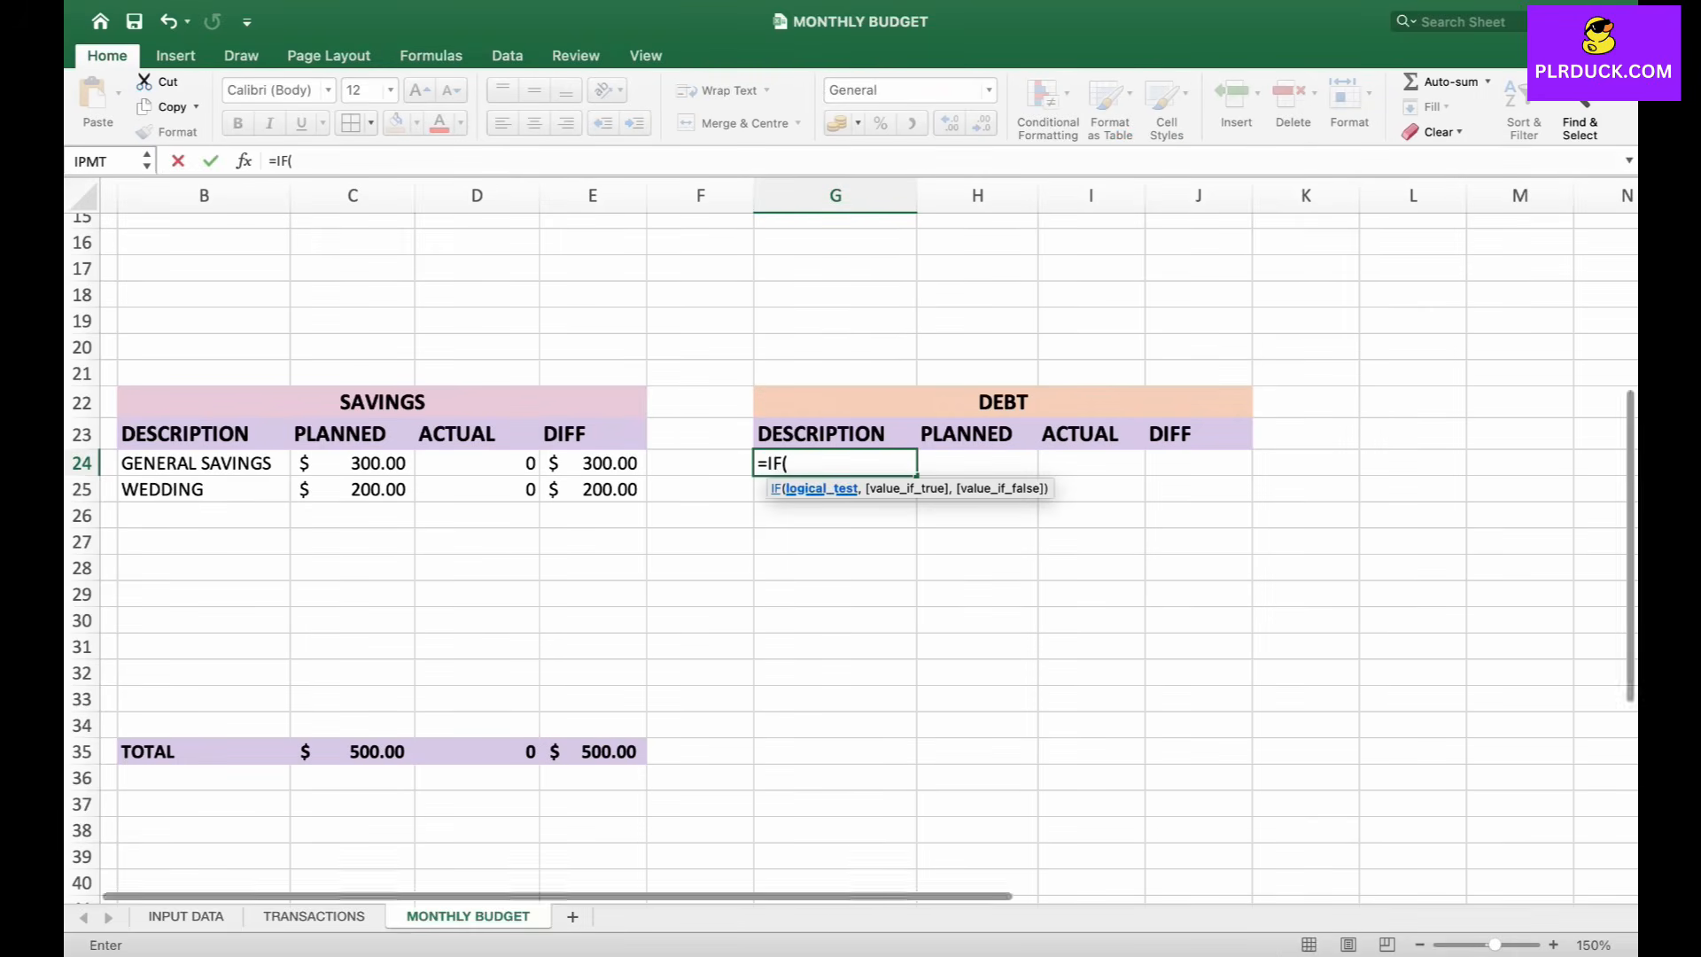
left_click(186, 917)
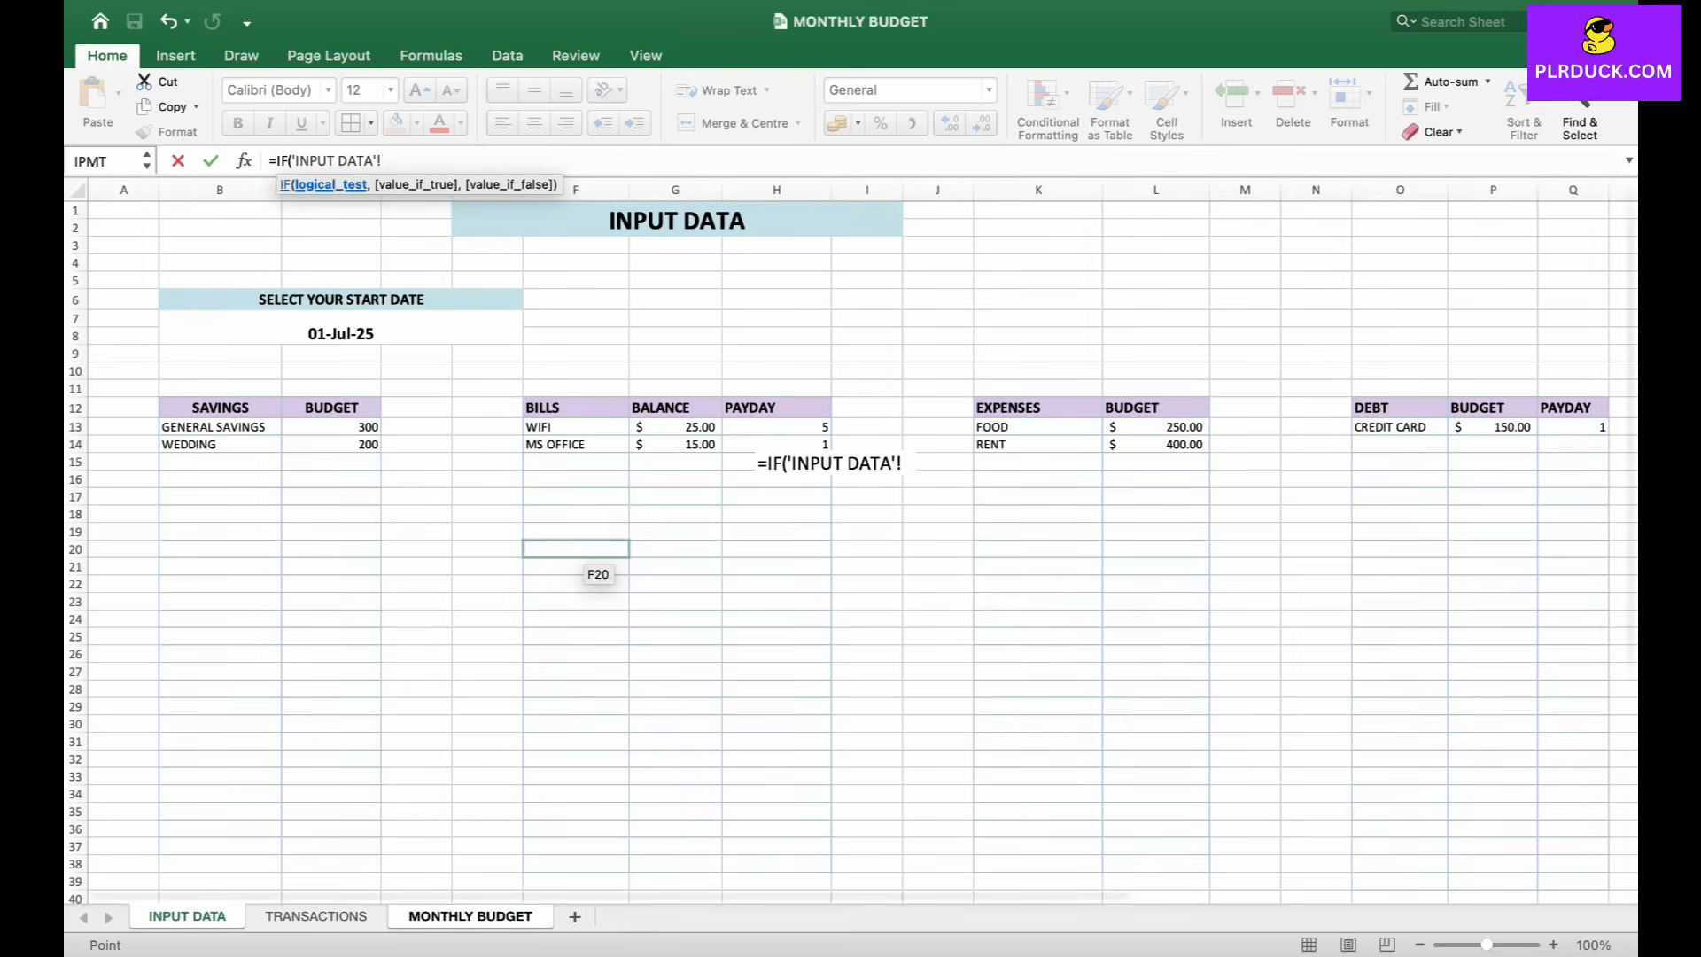
scroll(1152, 469, "right", 3)
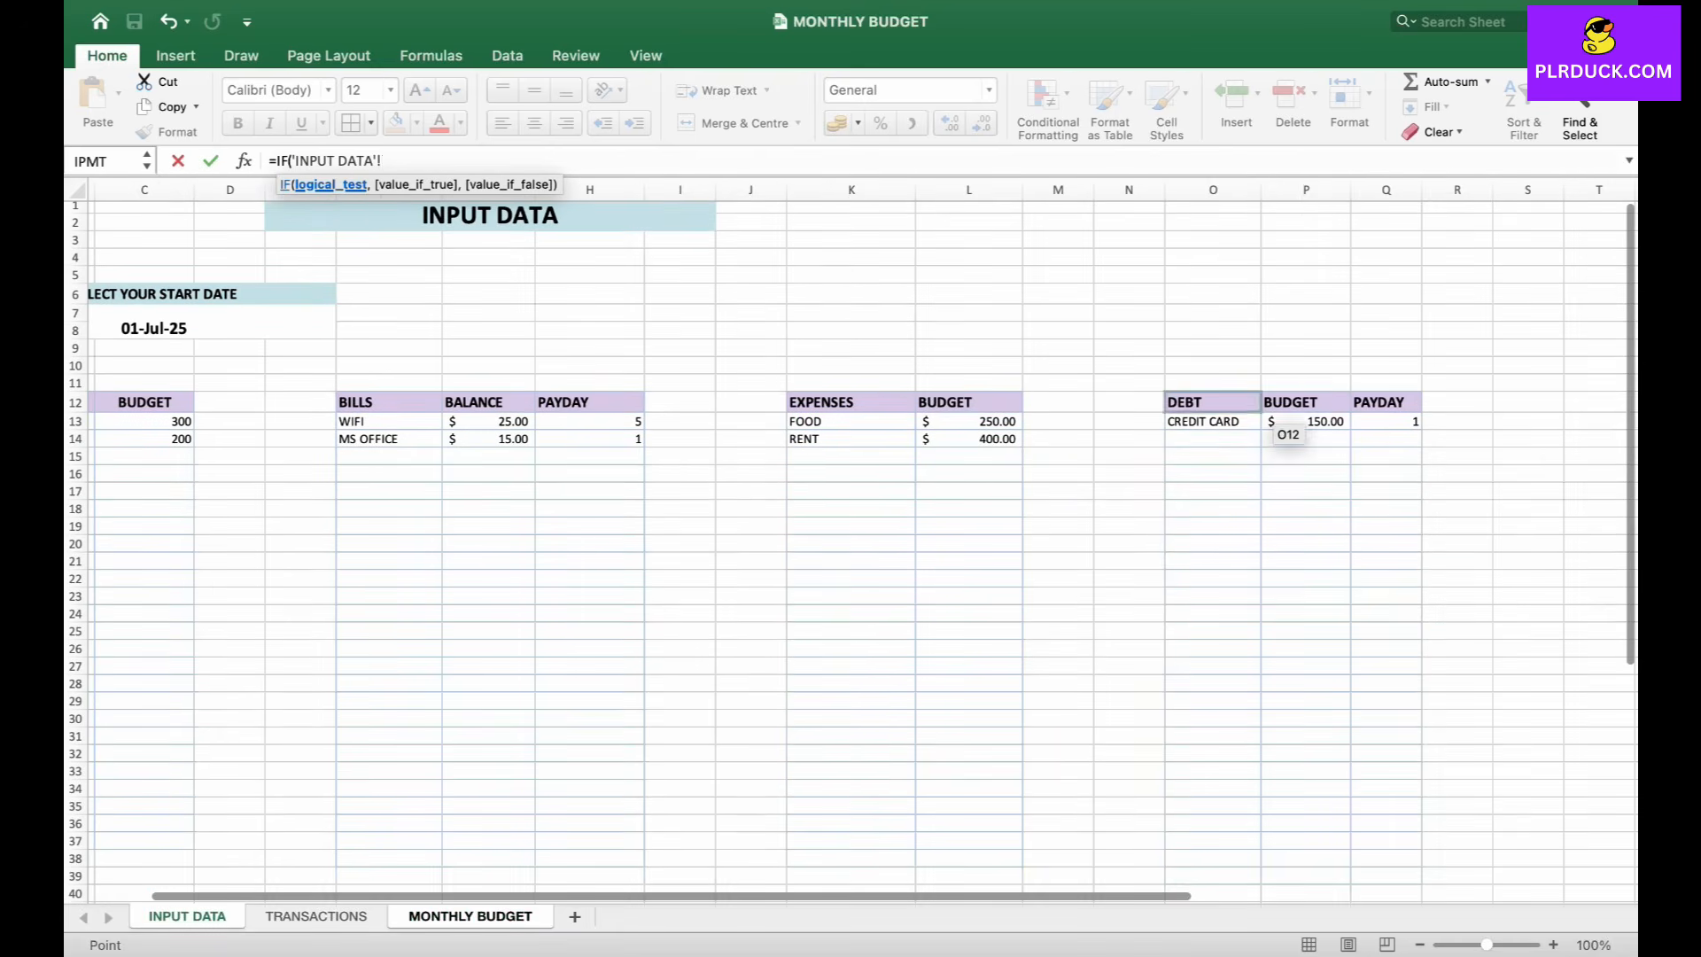
left_click(1241, 423)
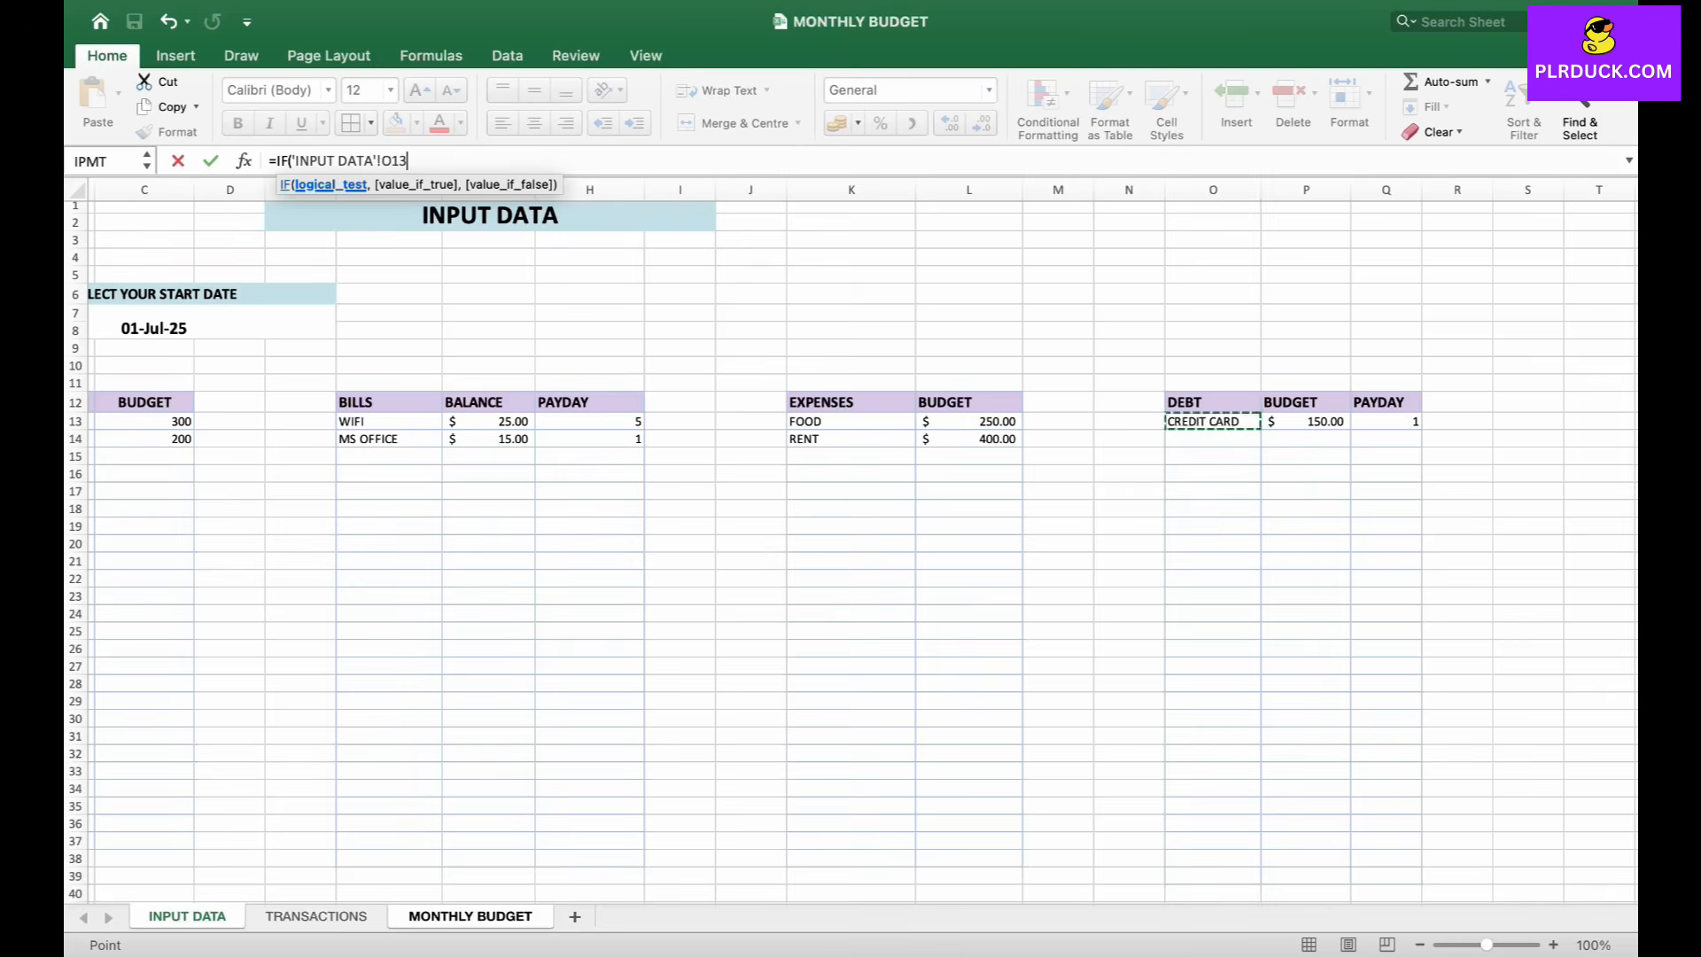
type("=\"\",\"\"")
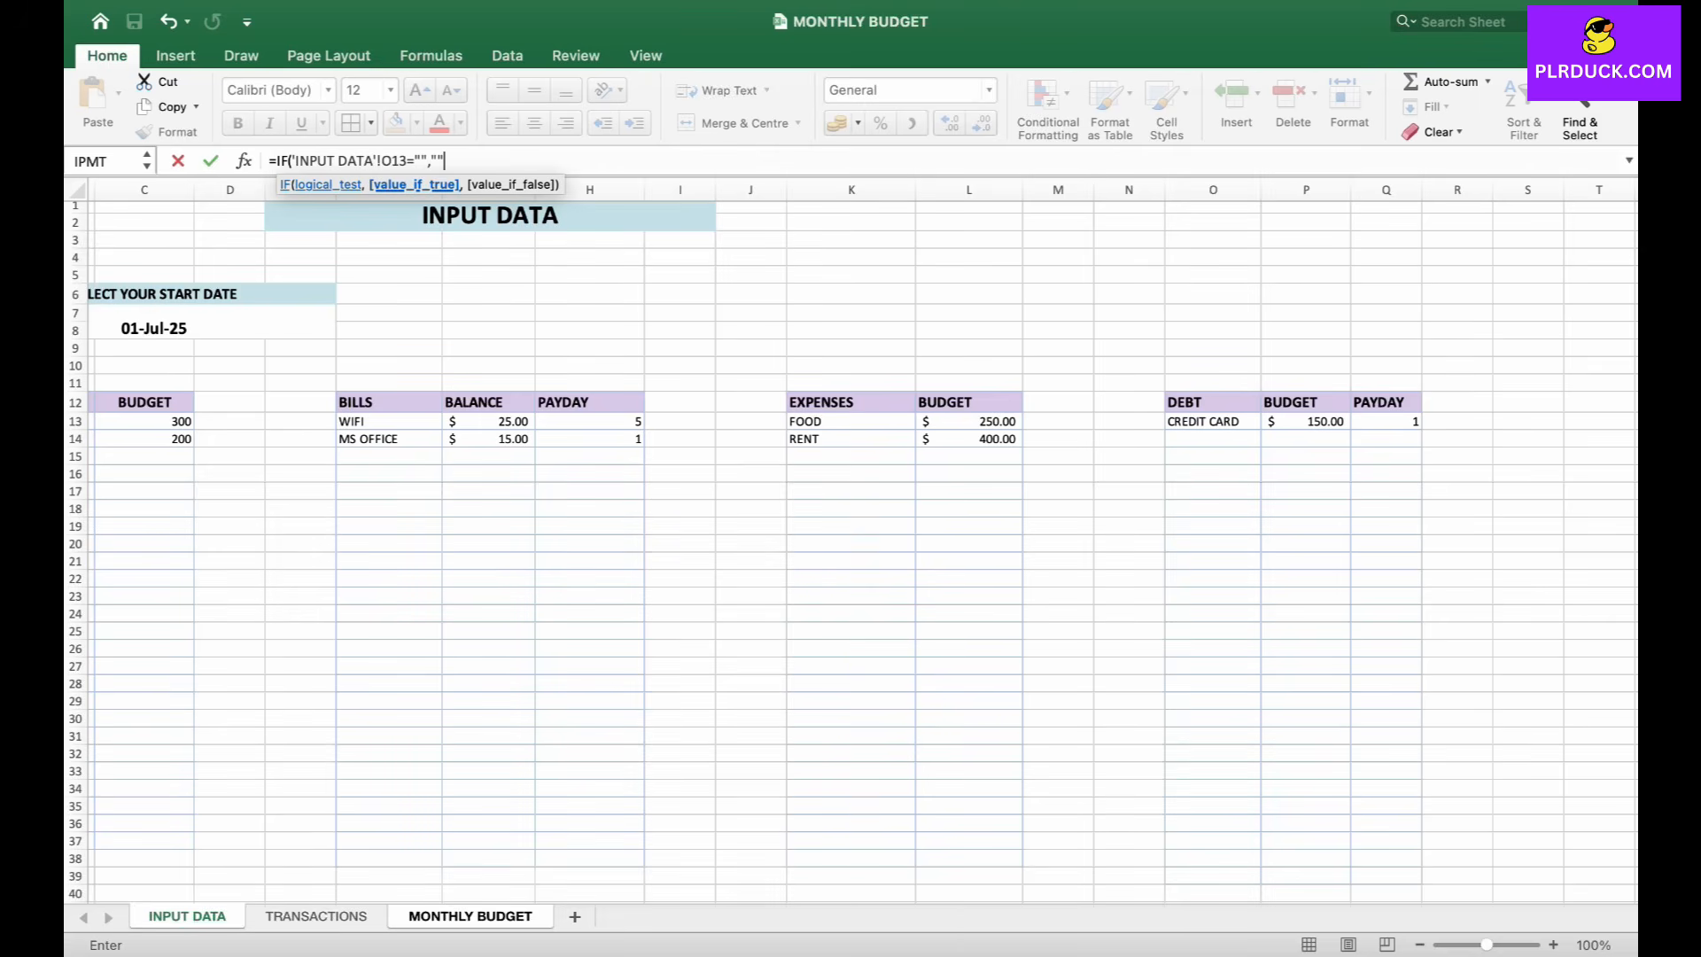
type(",")
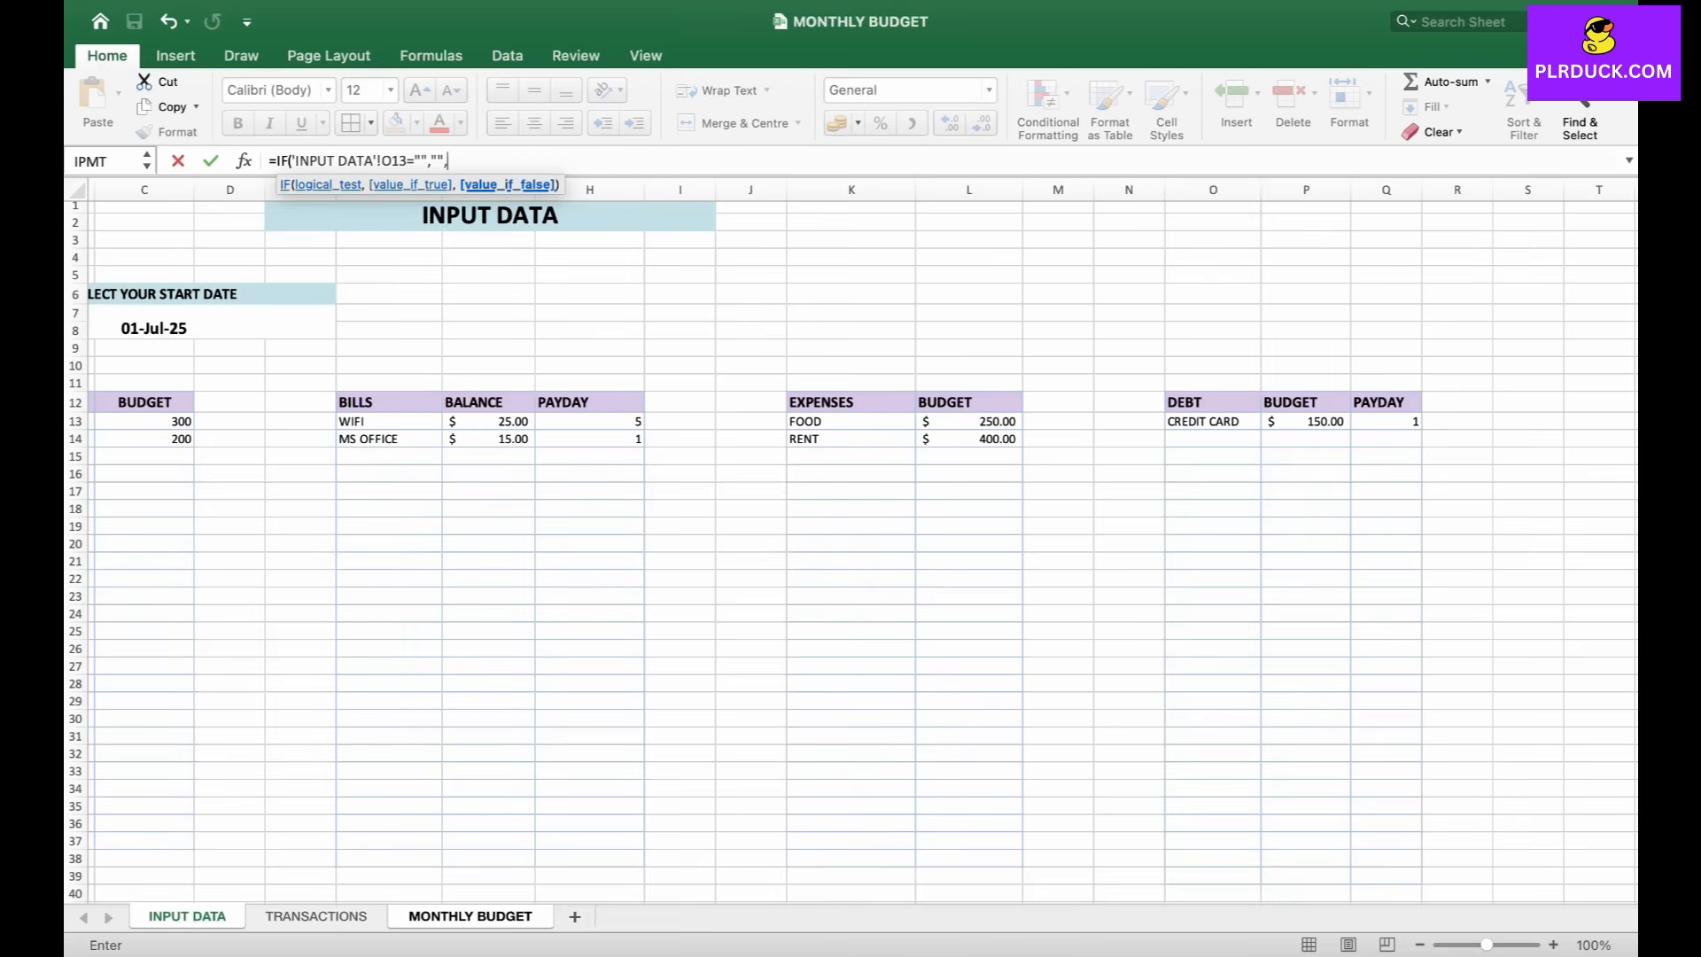
left_click(1212, 421)
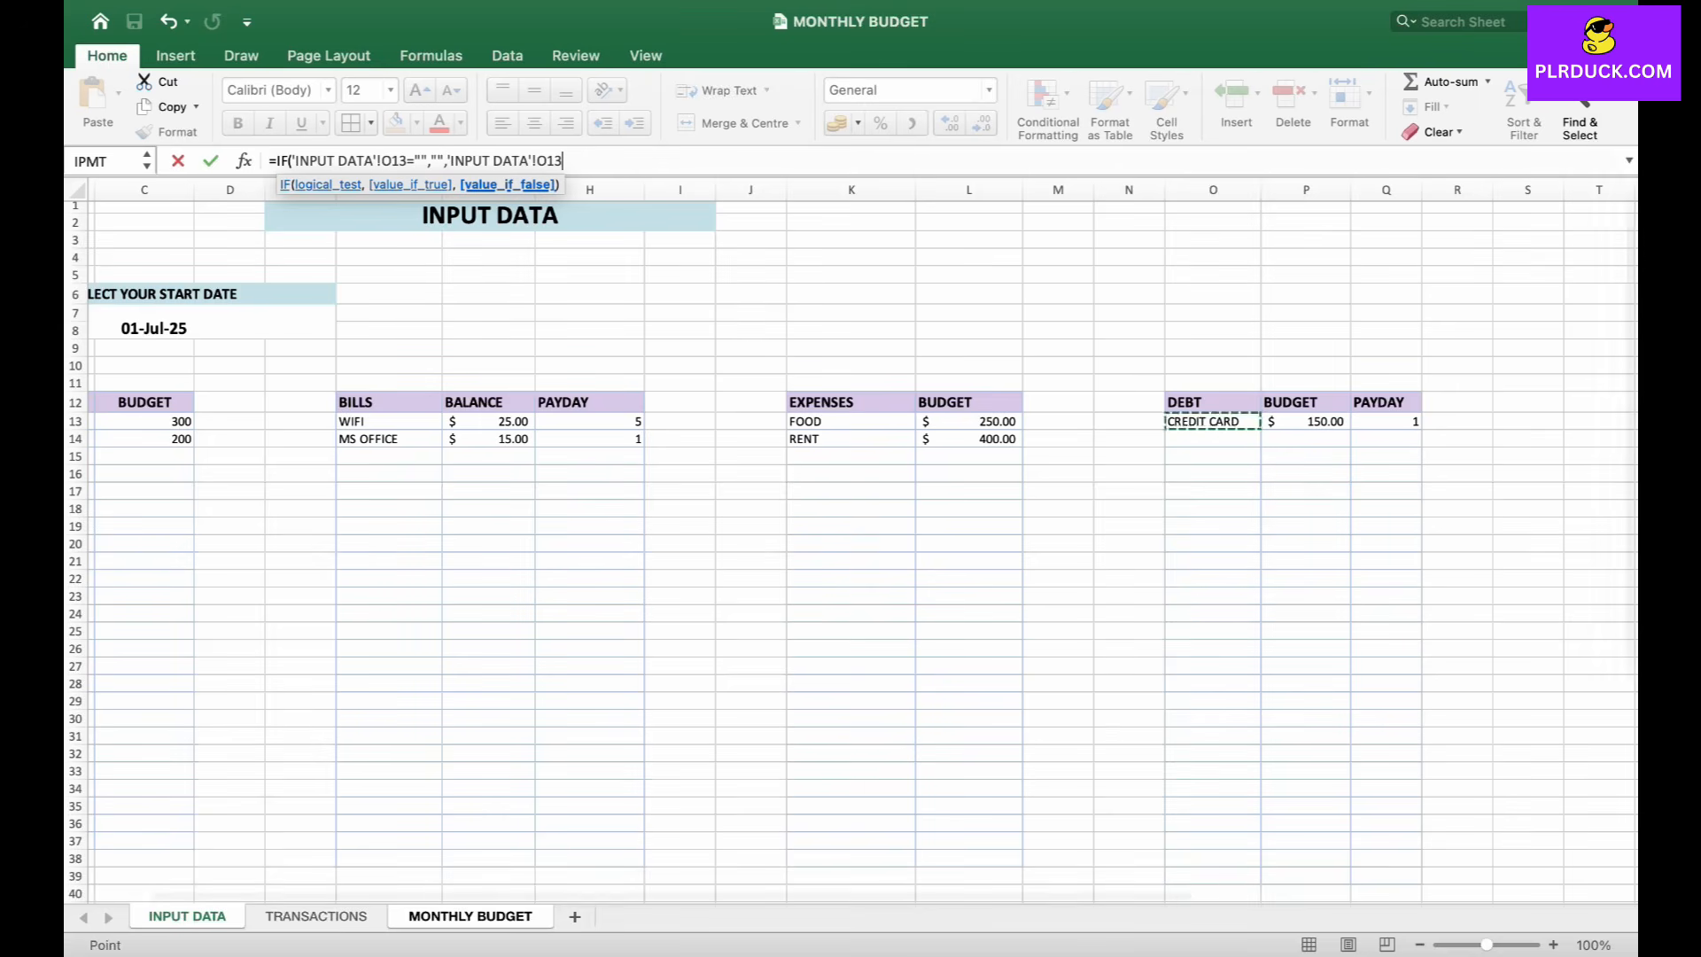
type(")")
key("Return")
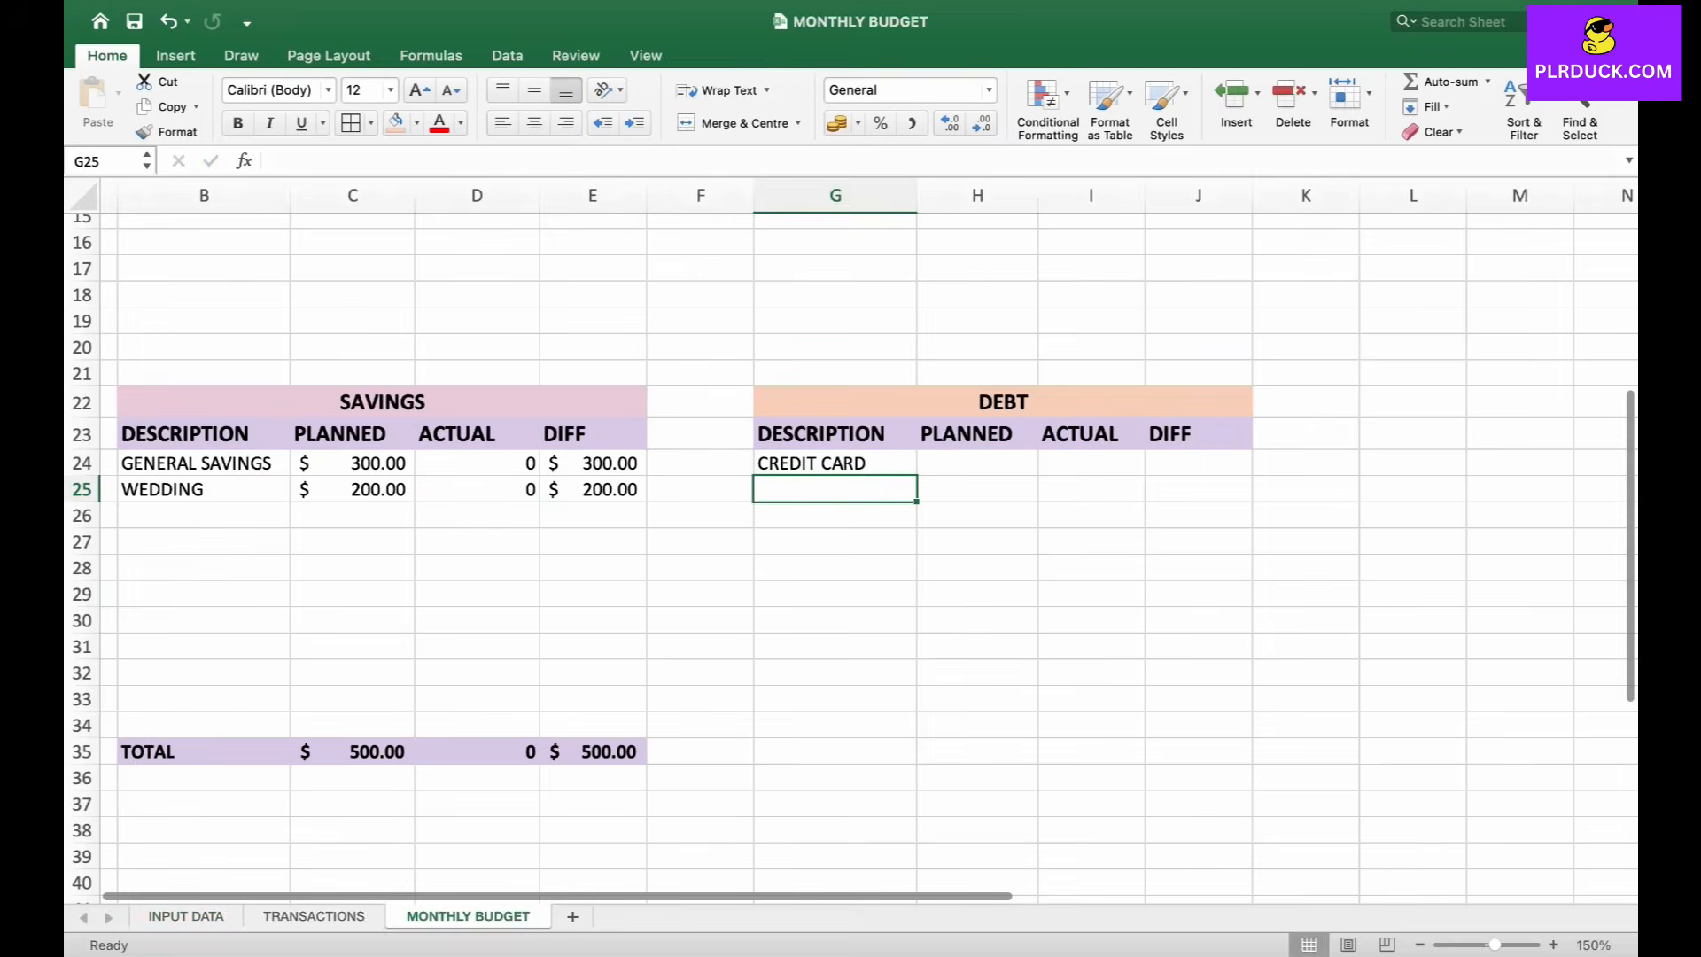
left_click(835, 464)
left_click_drag(918, 476, 917, 632)
- Enter =IF('INPUT DATA'!P13="","",'INPUT DATA'!P13) in the debt PLANNED cell H24 and fill it down to H32
left_click(978, 464)
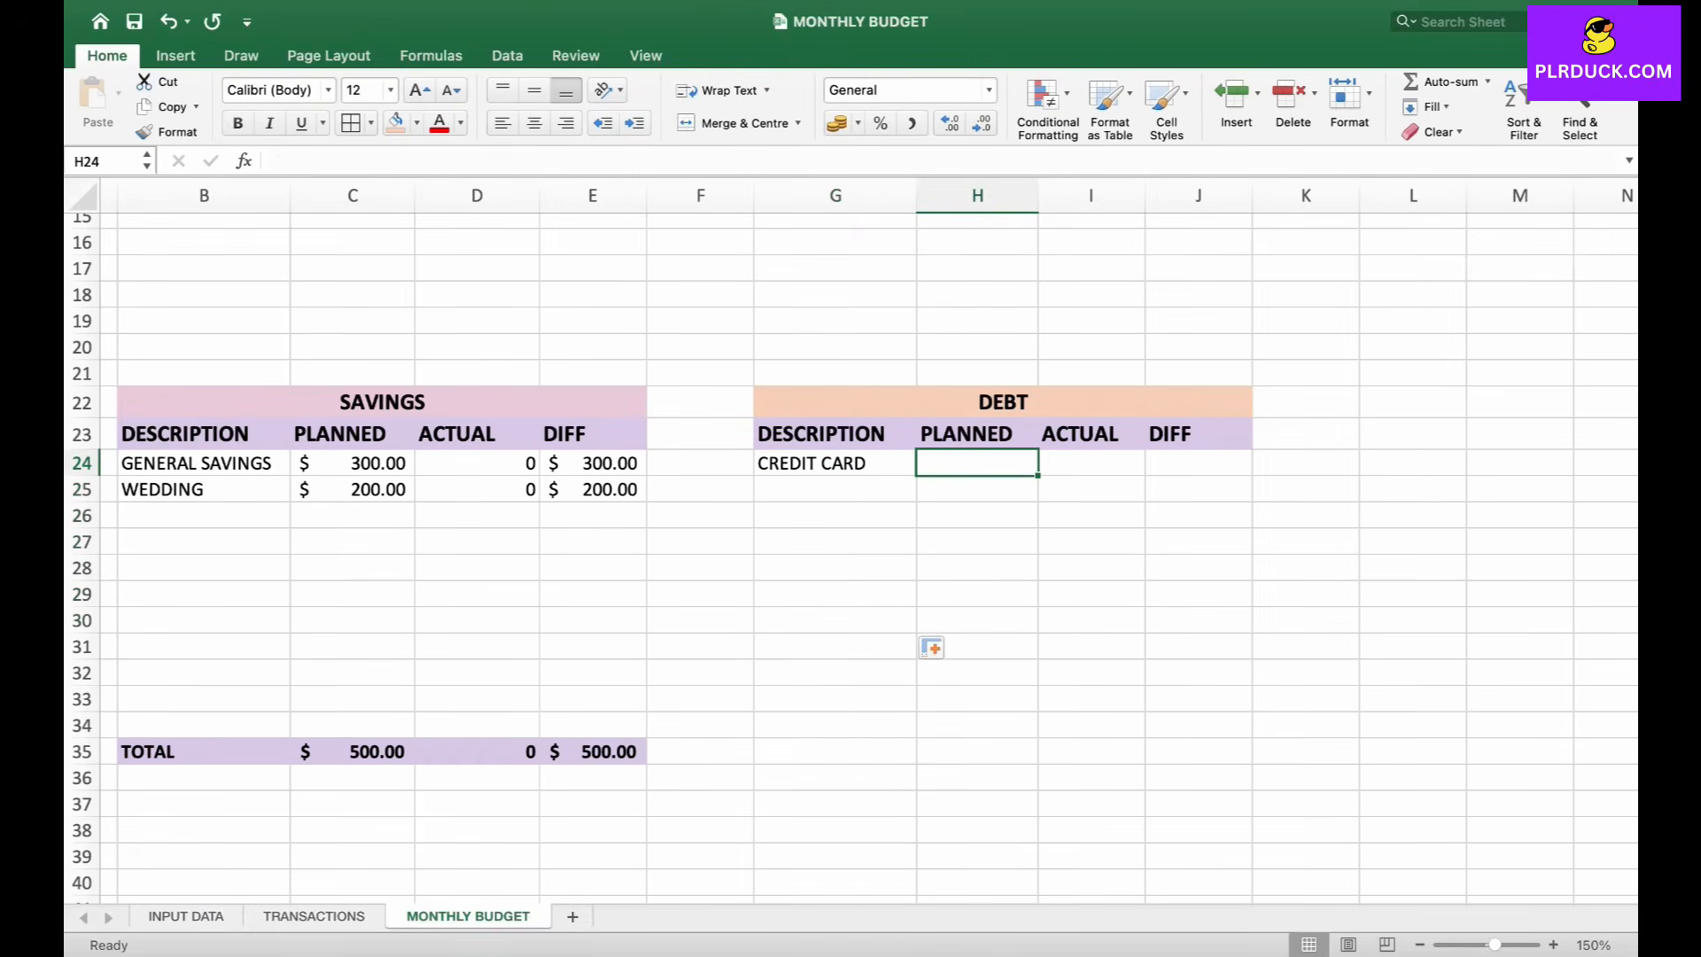
type("=I")
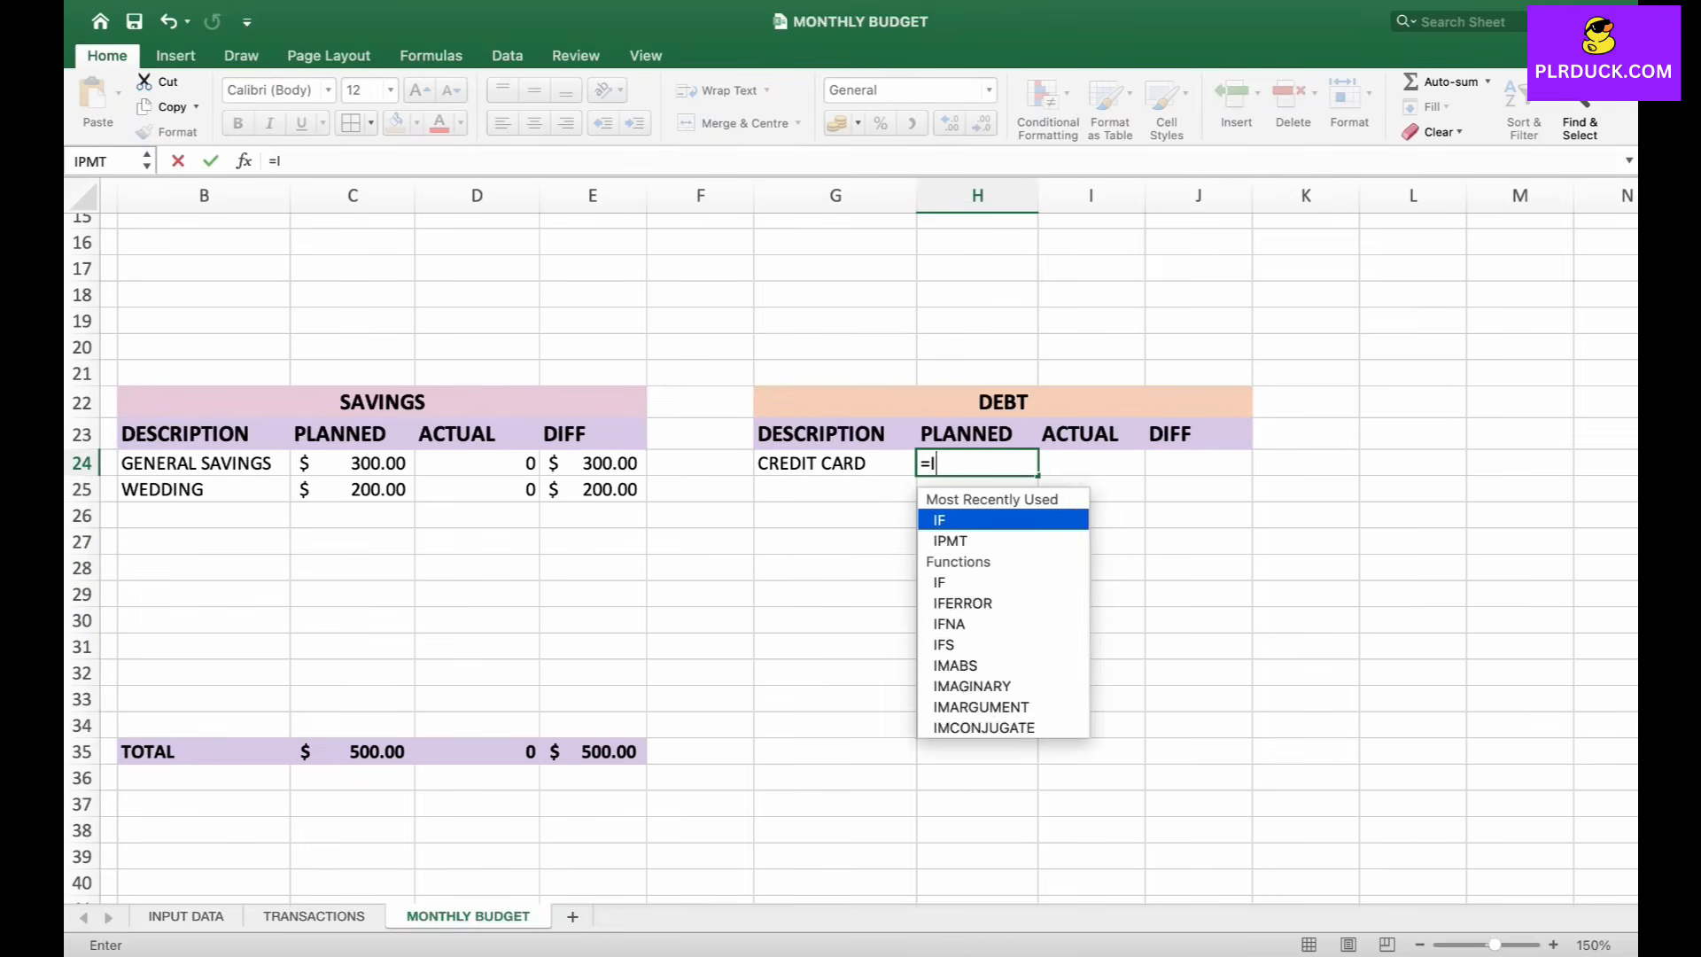
type("F(")
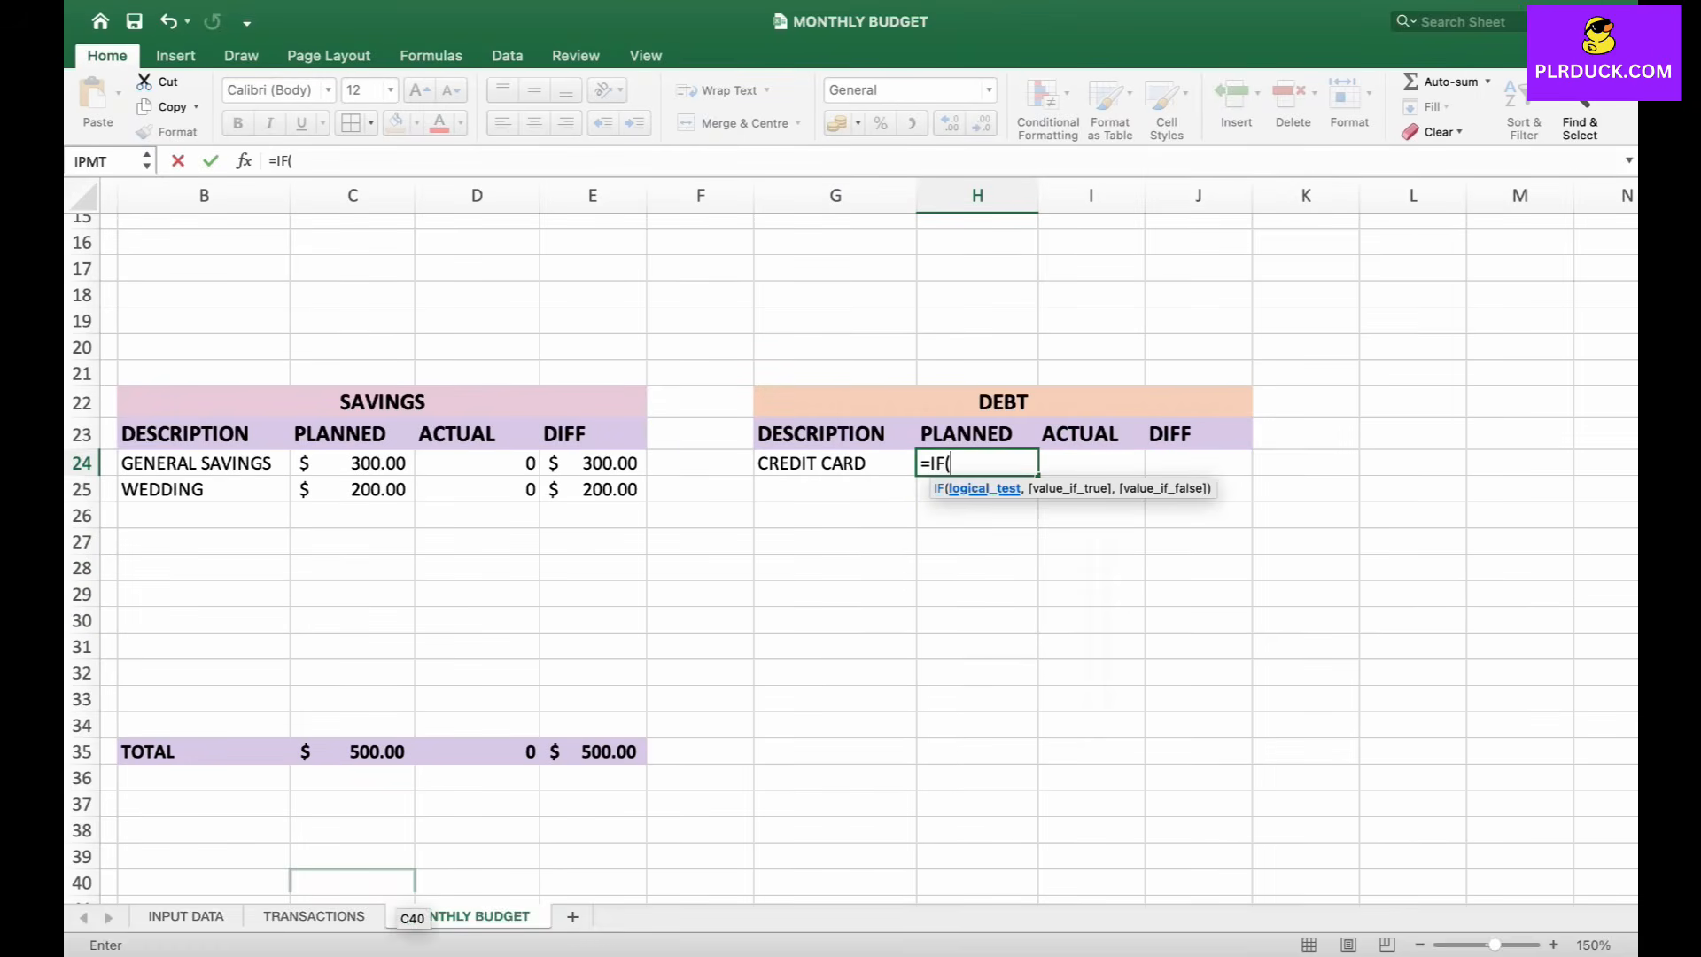
left_click(186, 916)
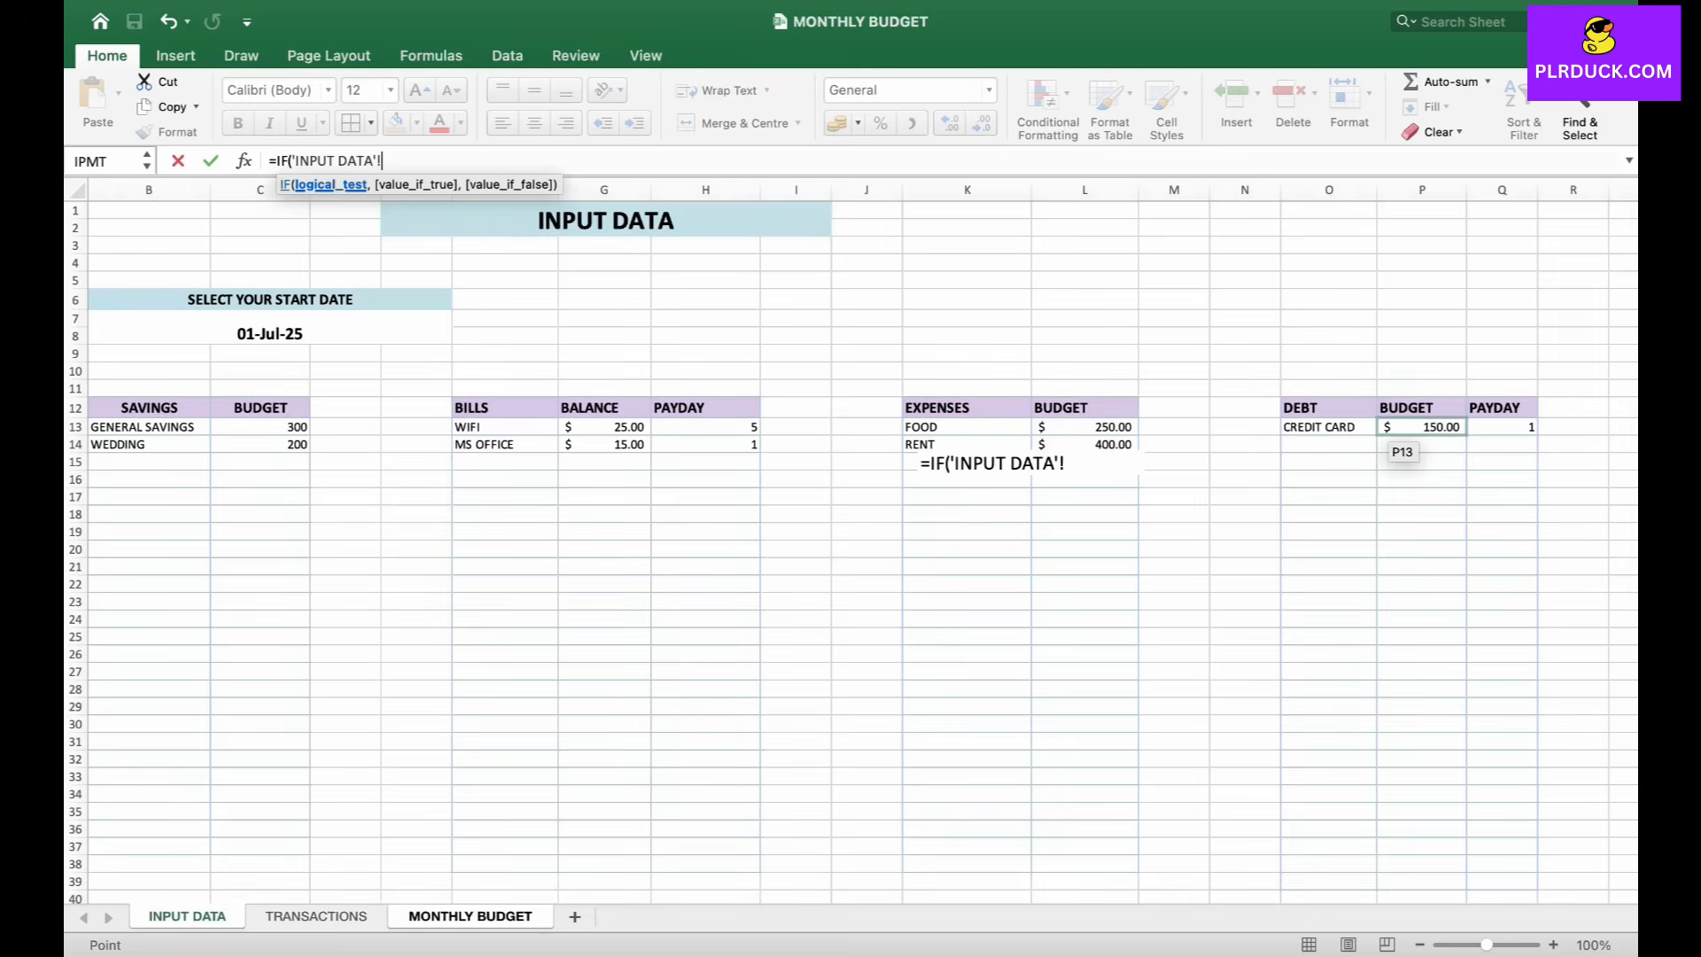
left_click(1422, 427)
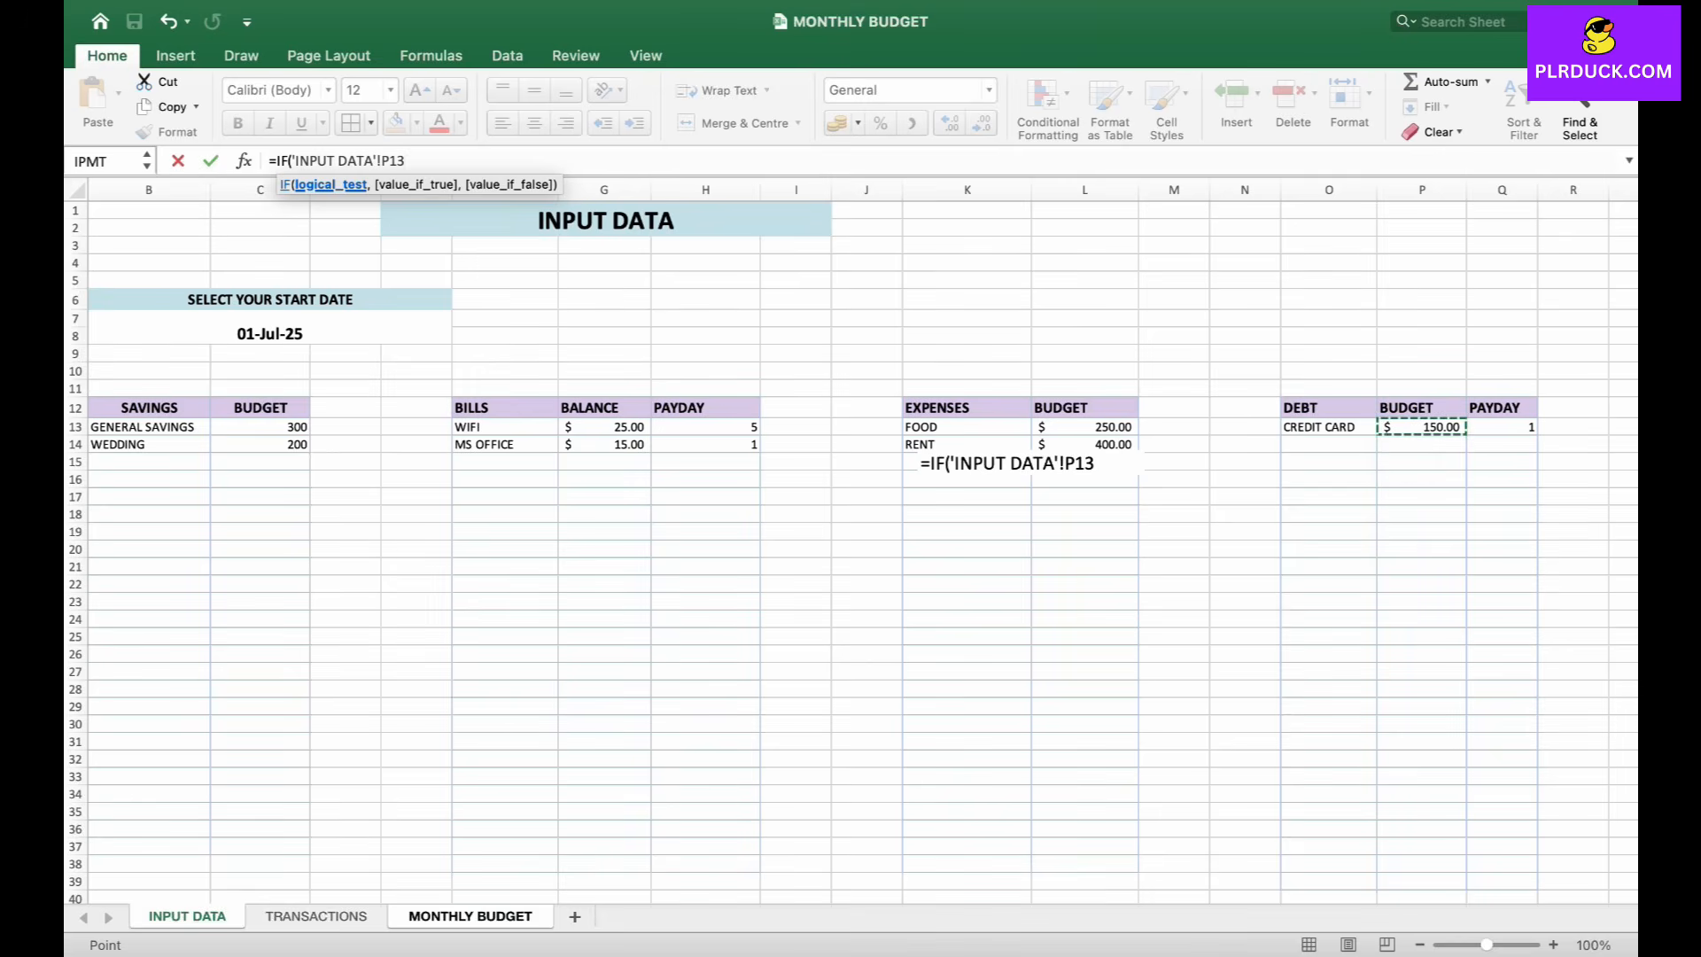
type("=\"\",\"\",")
left_click(1422, 427)
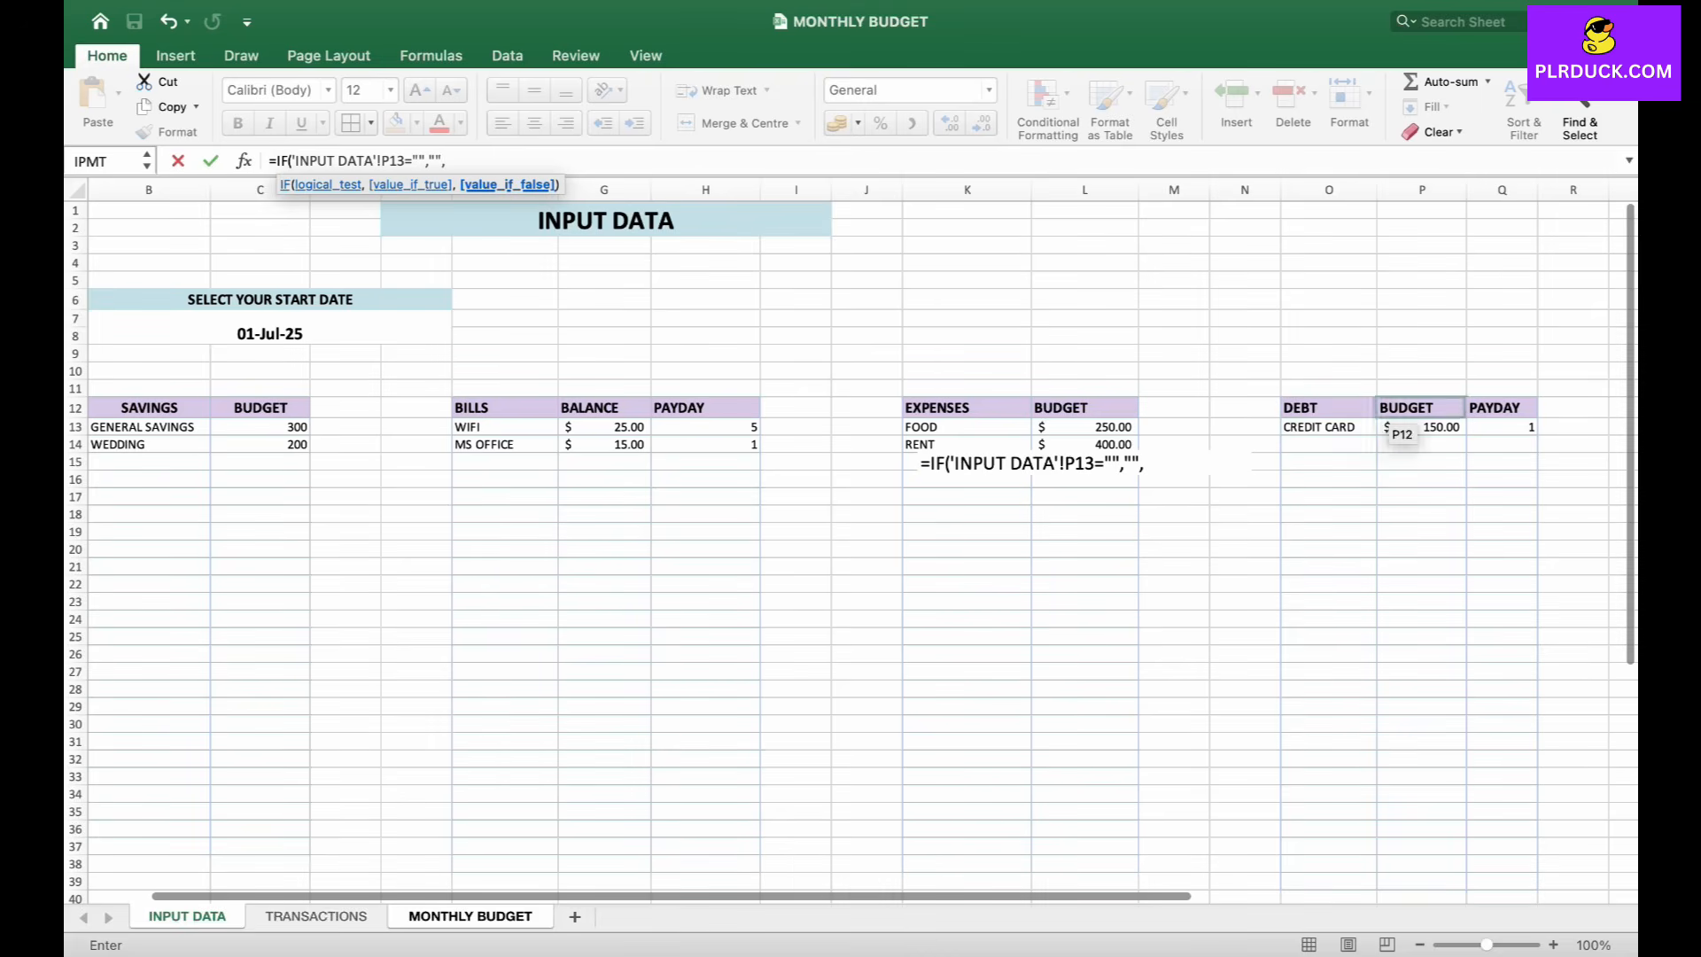
type(")")
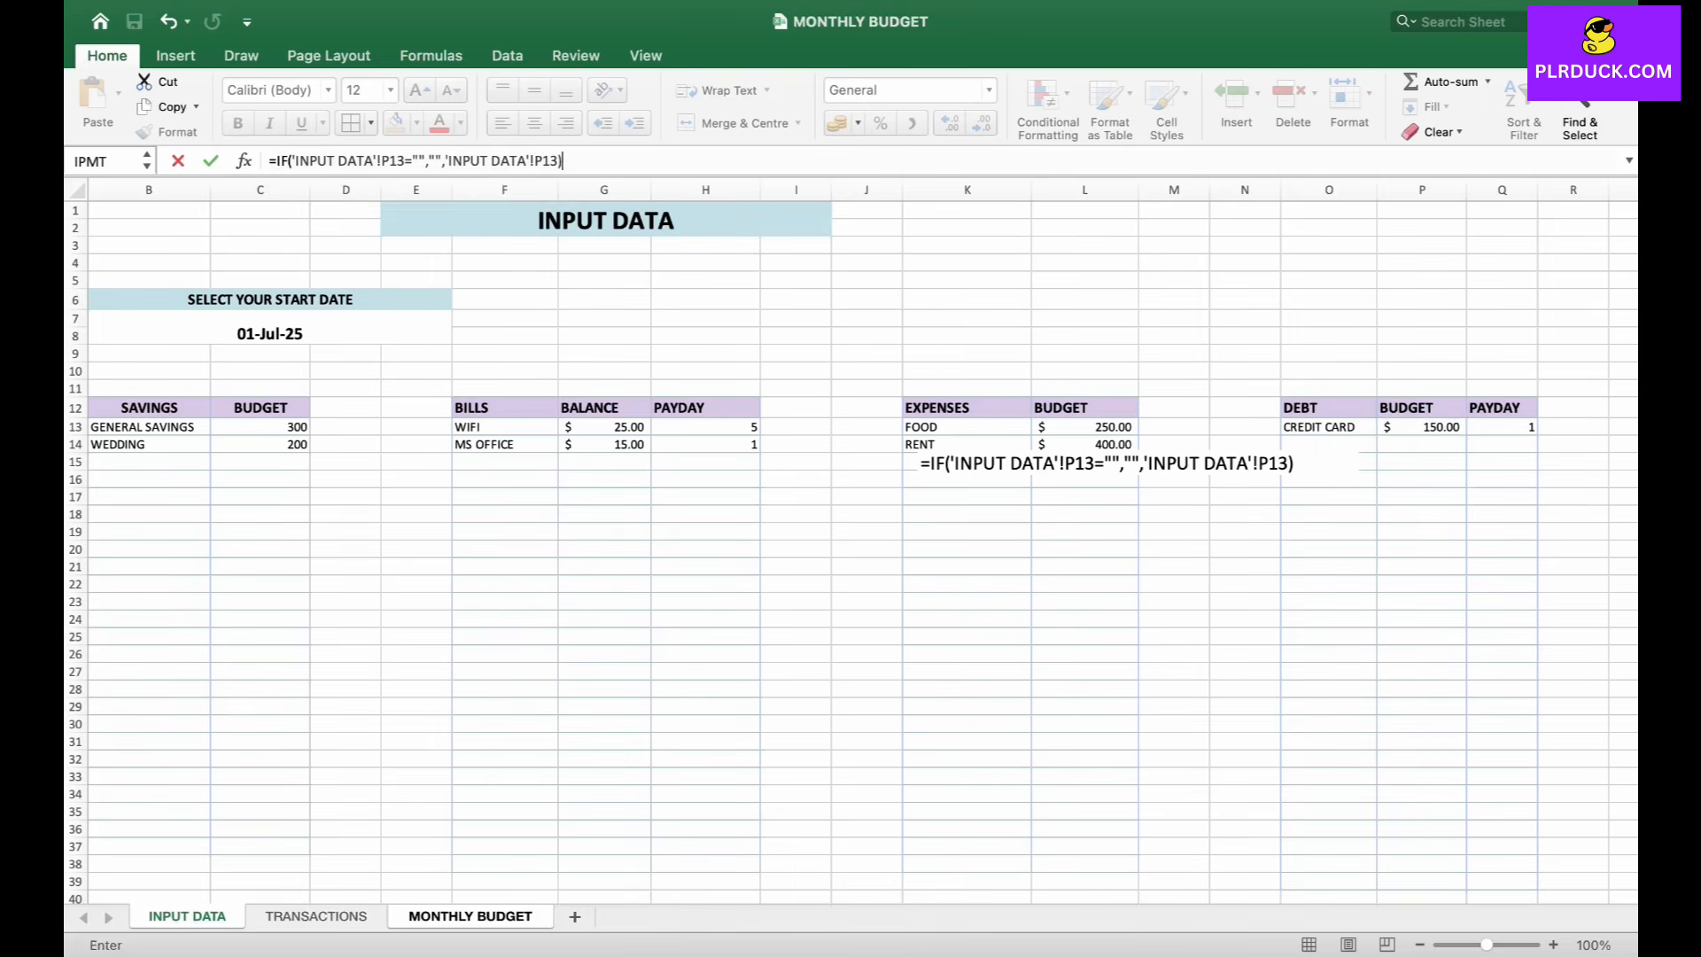
key("Return")
key("Up")
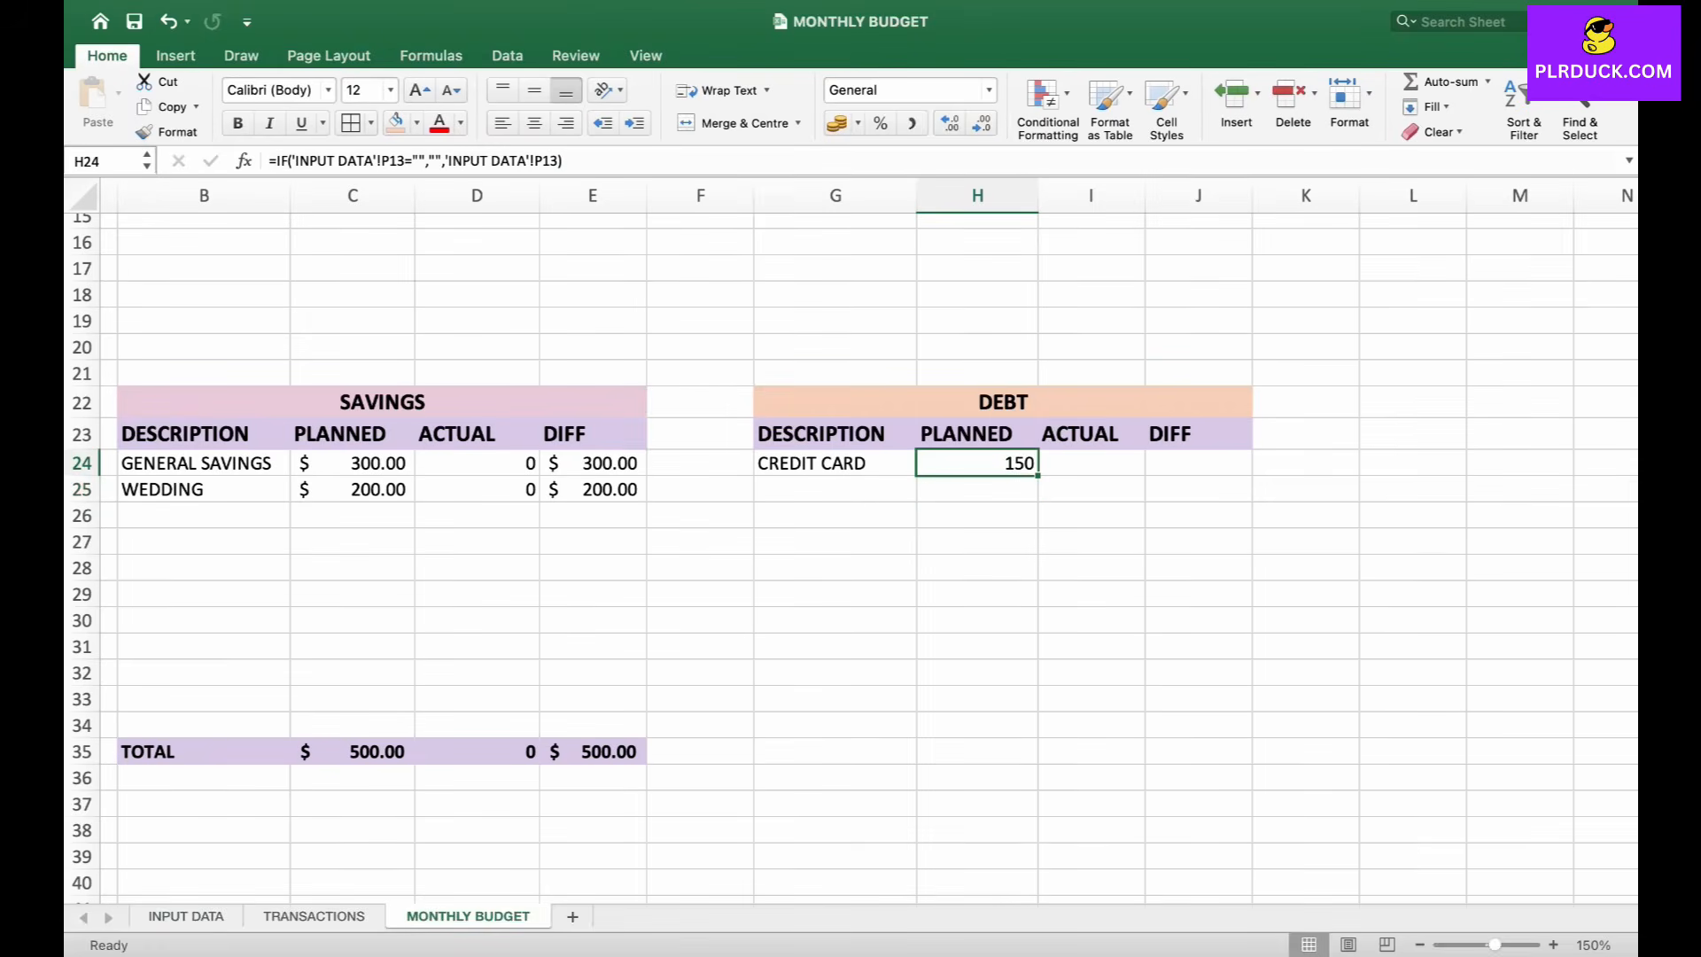
left_click_drag(1037, 475, 1037, 684)
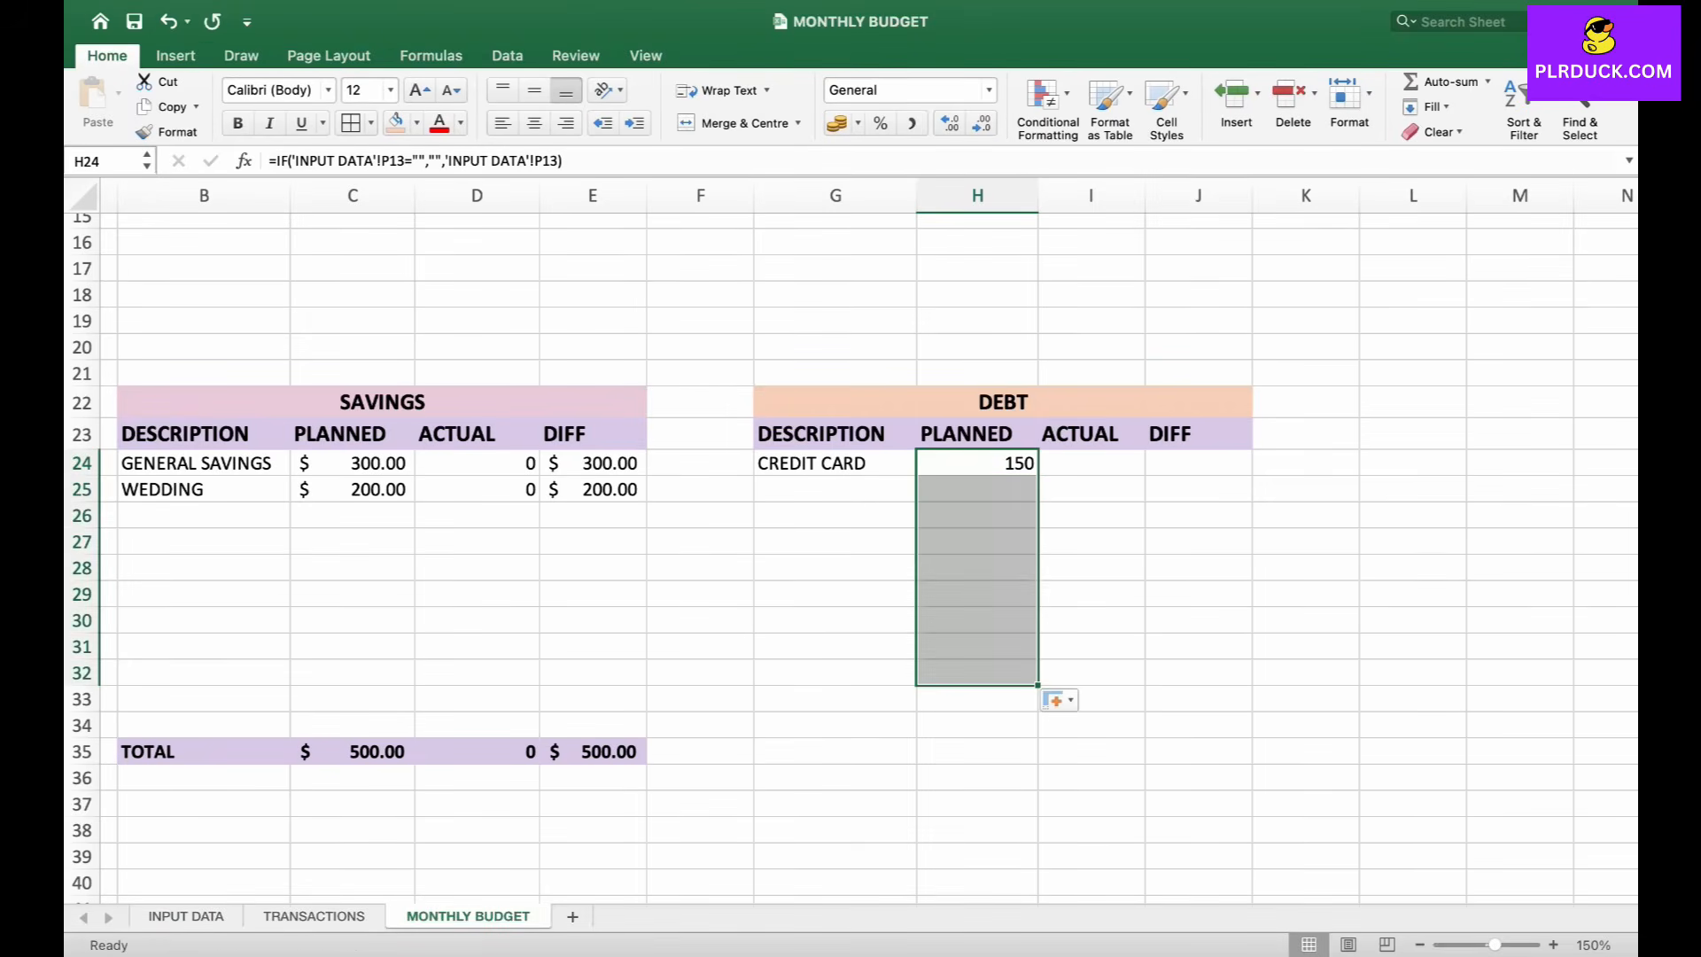
- Enter =IF(G24="","",SUMIF(TRANSACTIONS!F10:F19,'MONTHLY BUDGET'!G24,TRANSACTIONS!E10:E19)) in the debt ACTUAL cell I24
left_click(1091, 463)
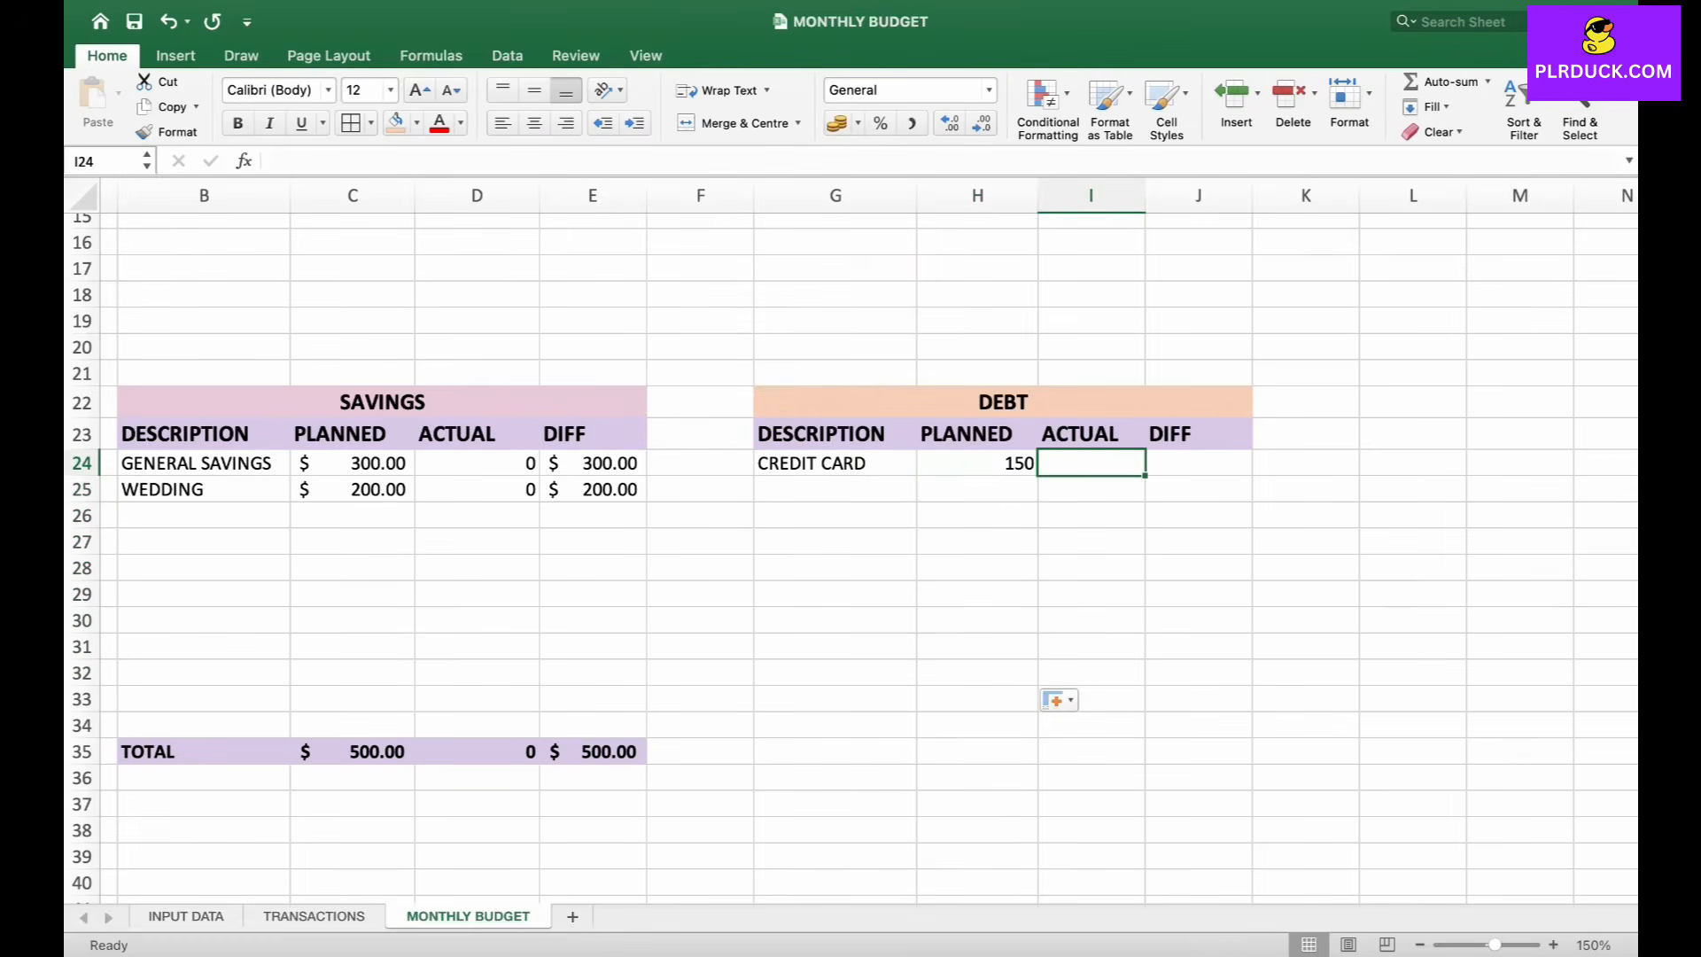
type("=IF")
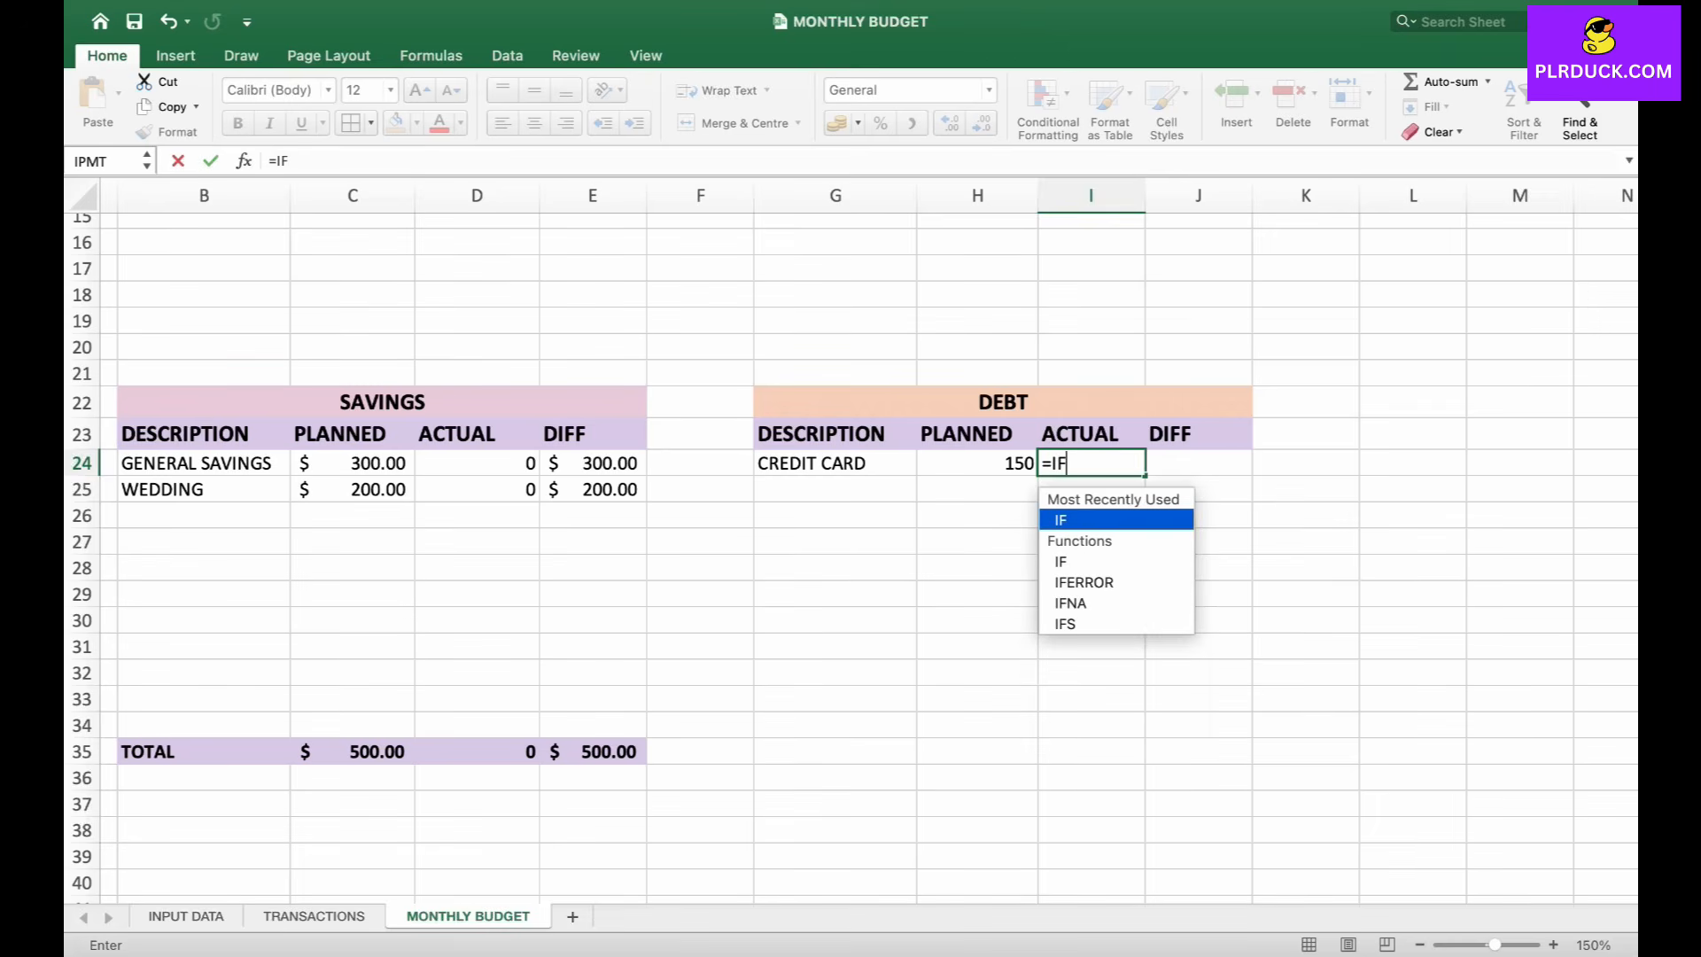
type("(")
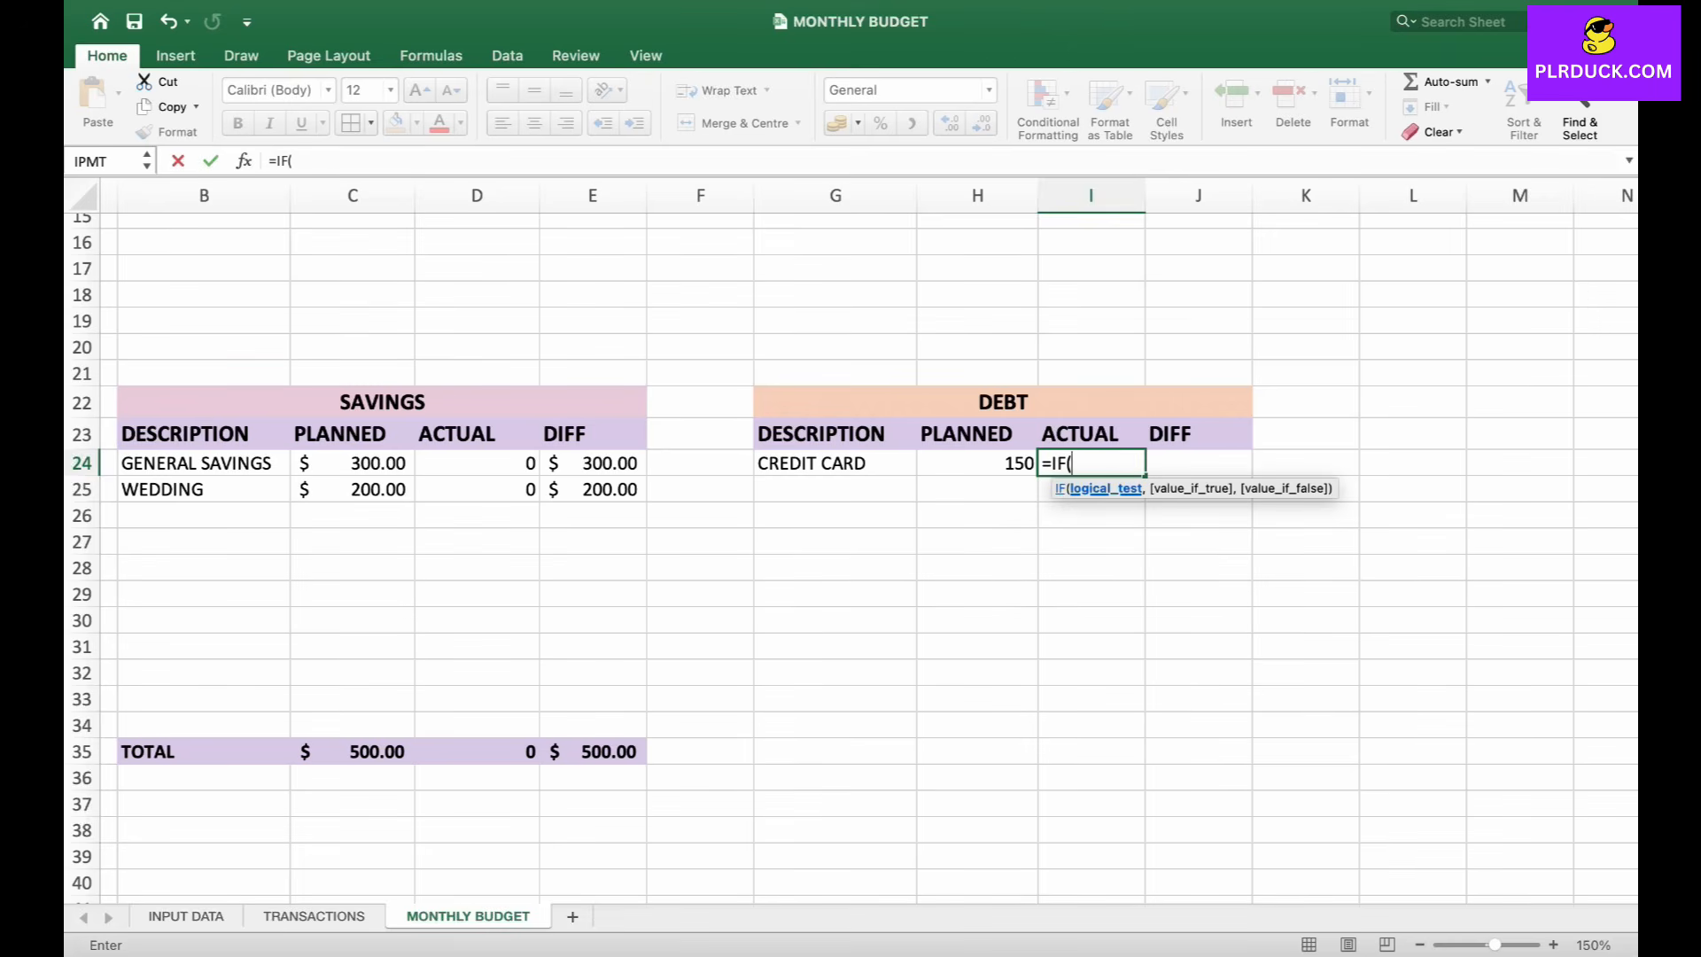
left_click(843, 463)
type("=")
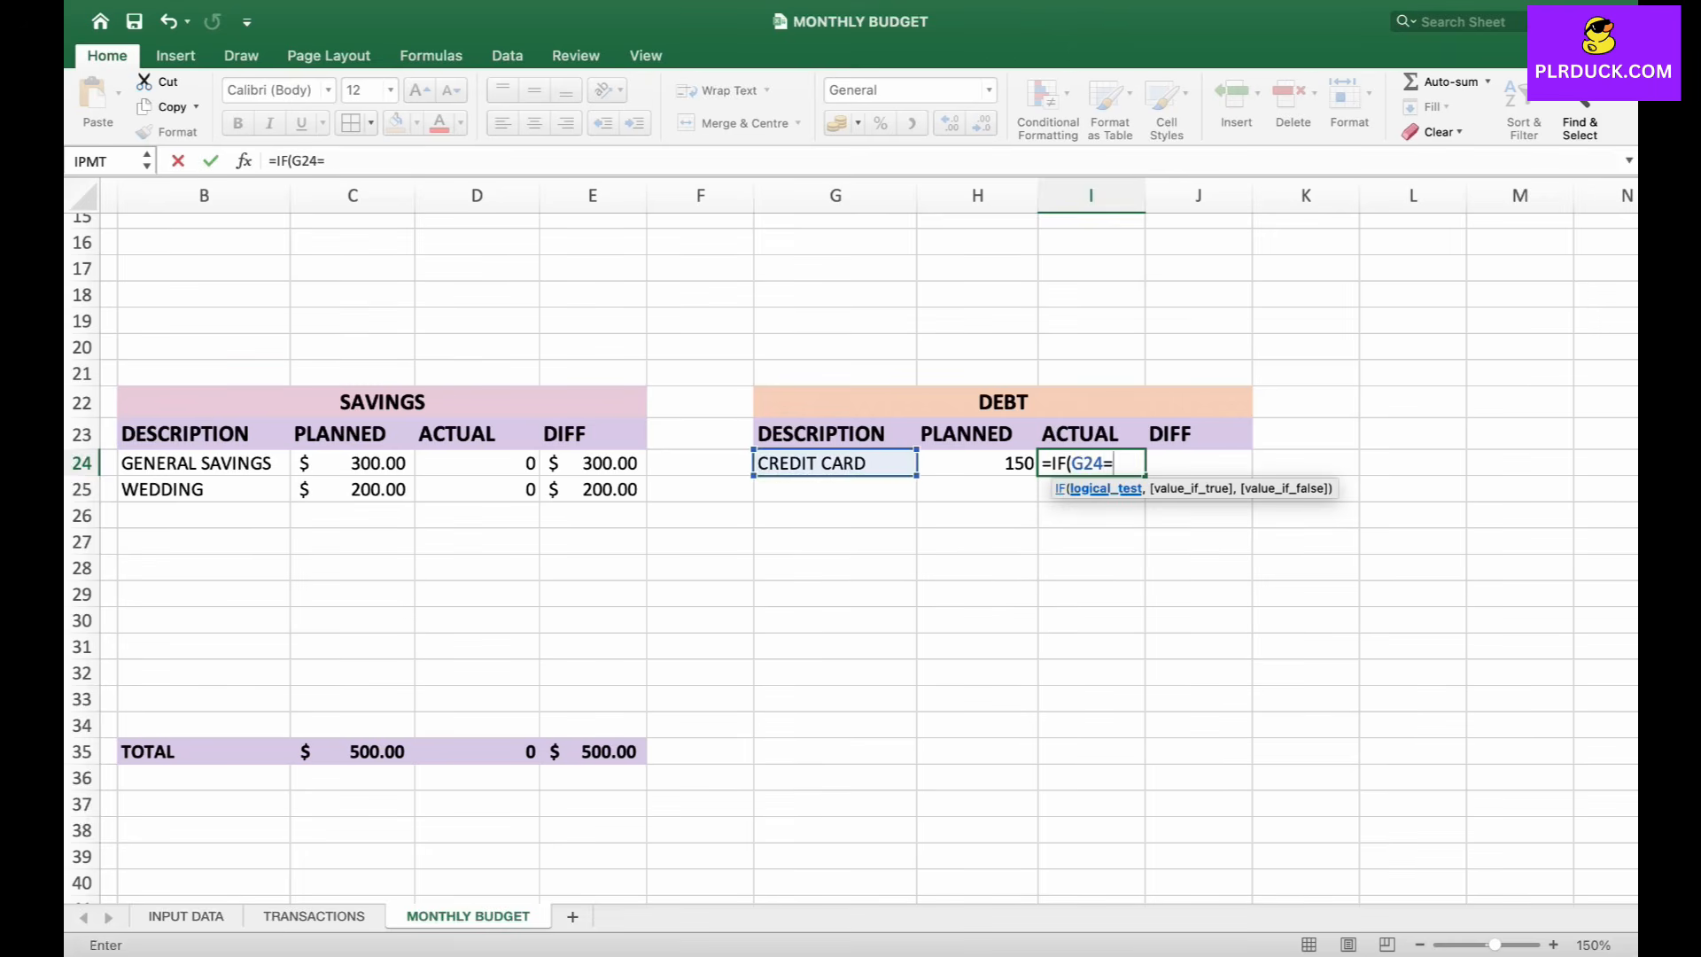
type("\"\",\"\",")
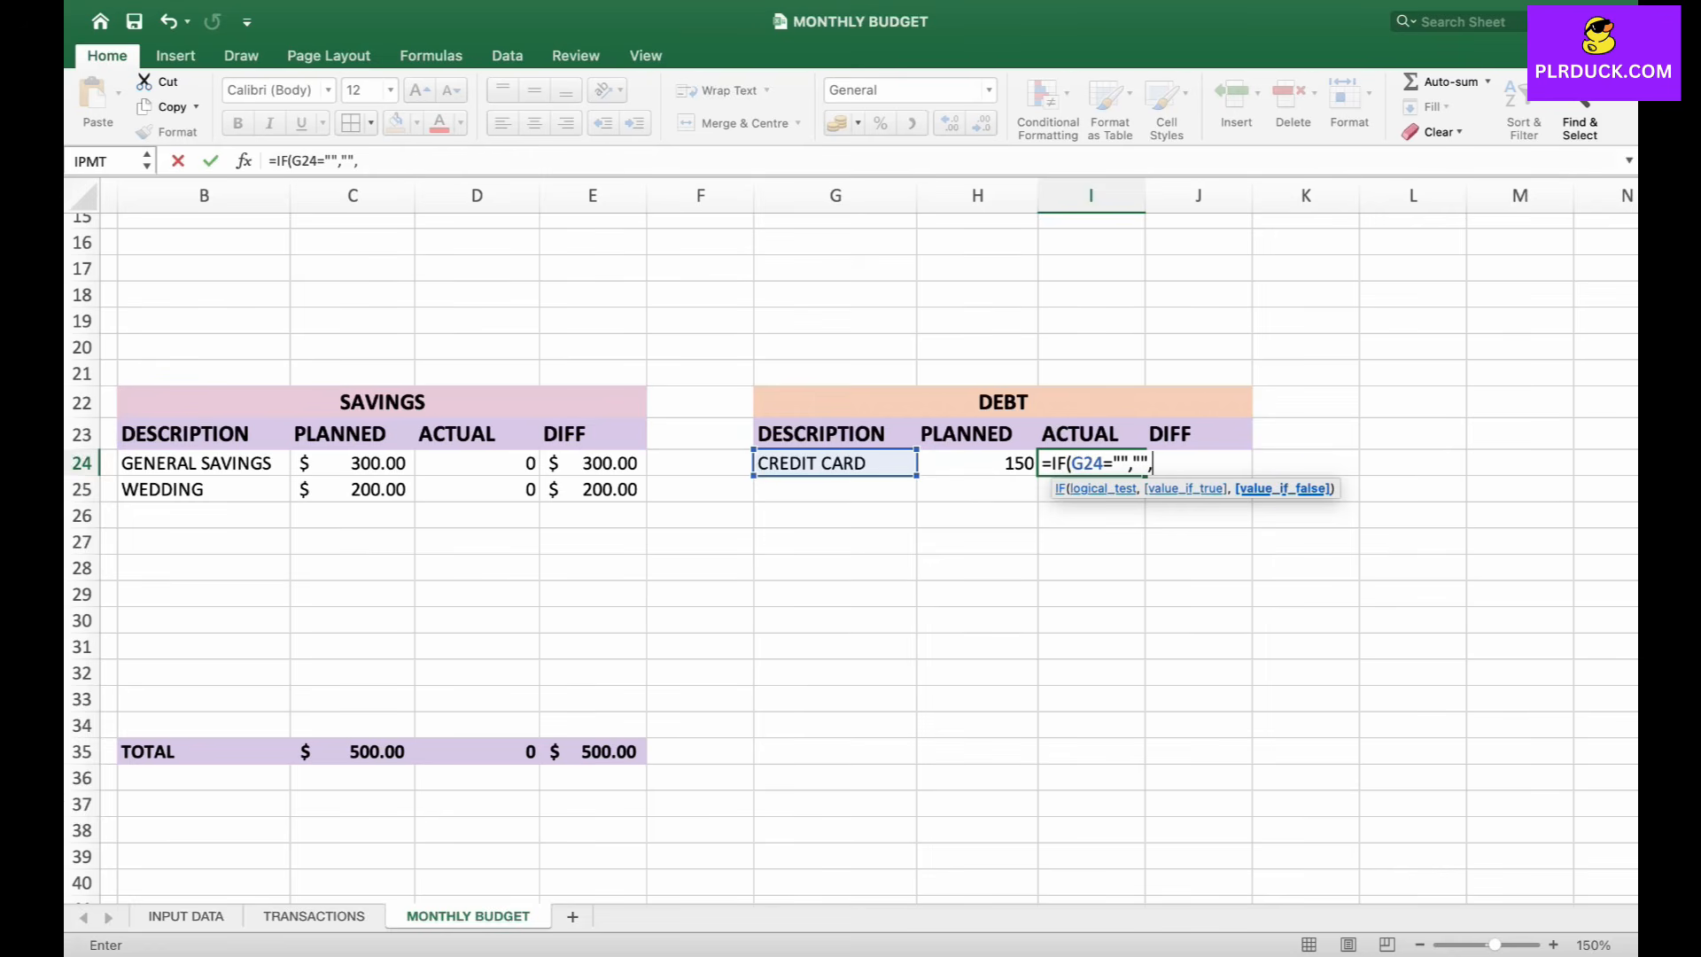
type("SUMIF")
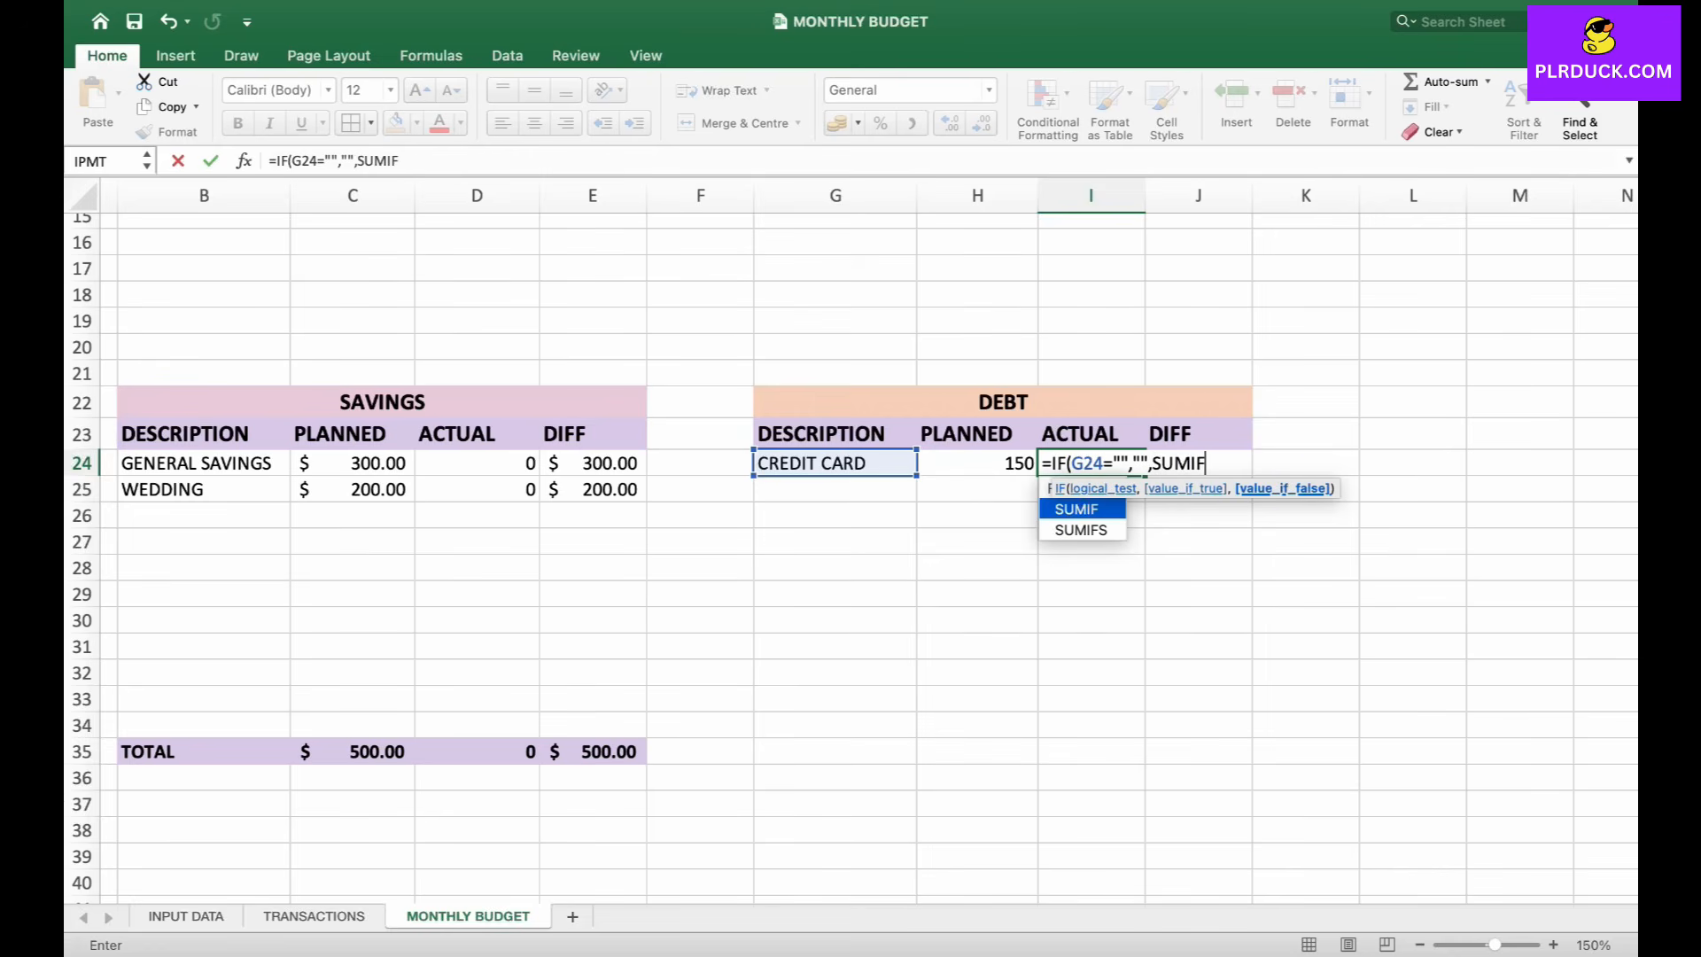
type("(")
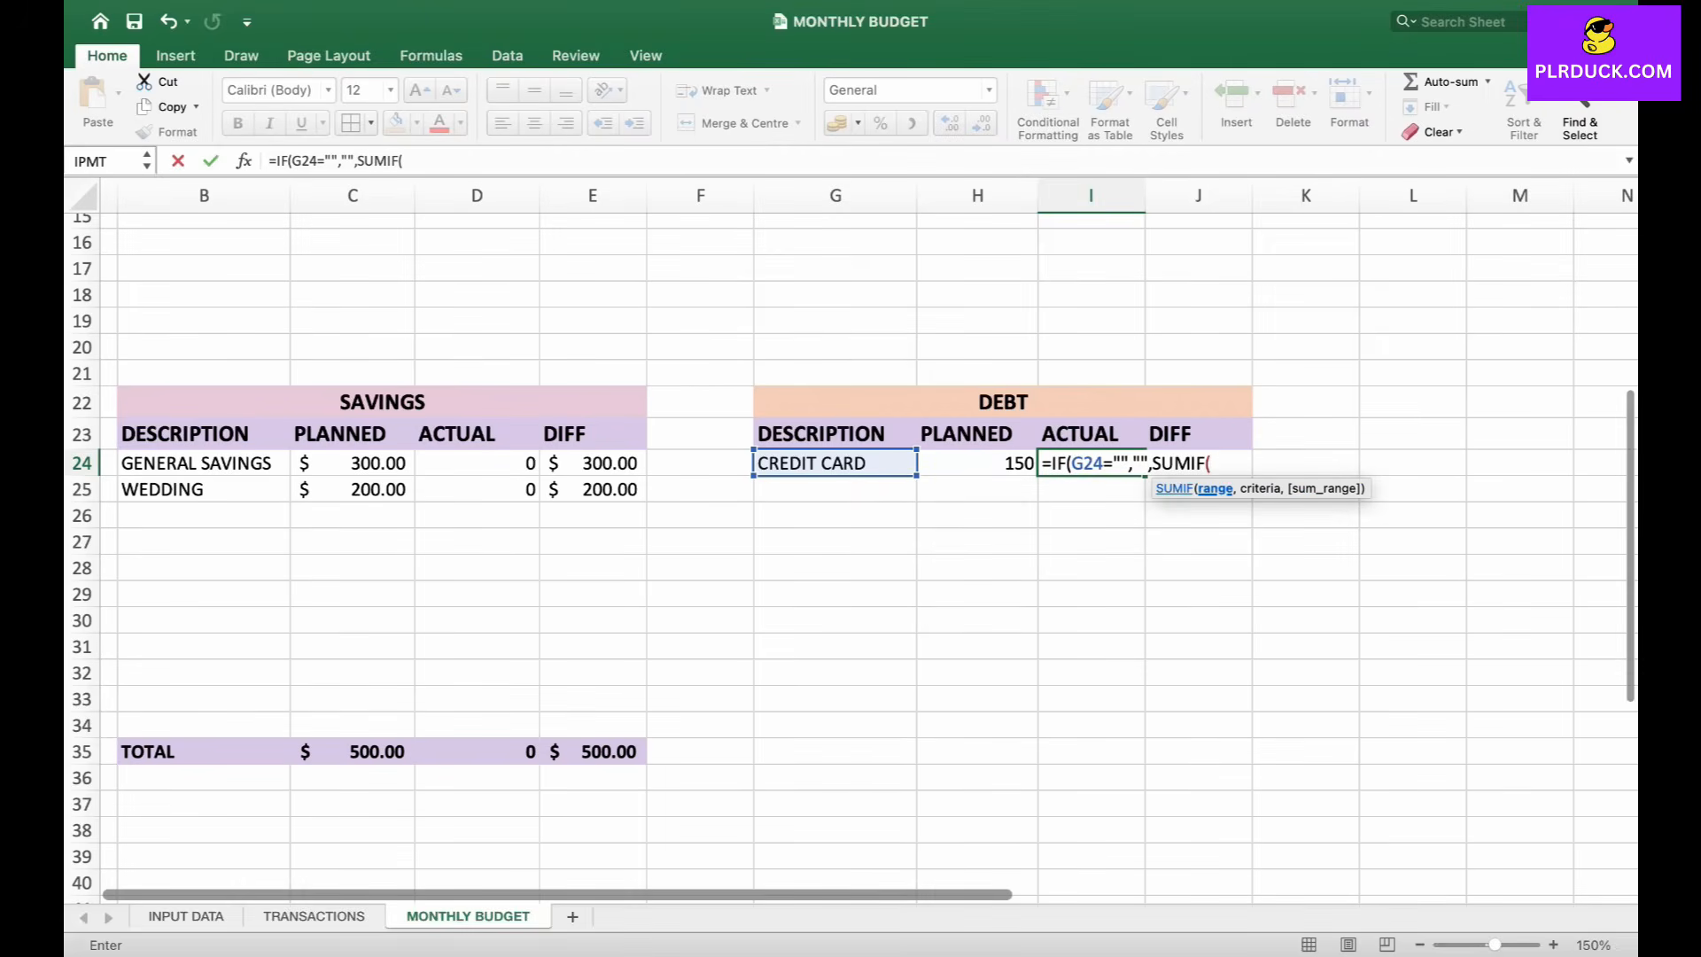
left_click(314, 916)
left_click_drag(542, 377, 620, 529)
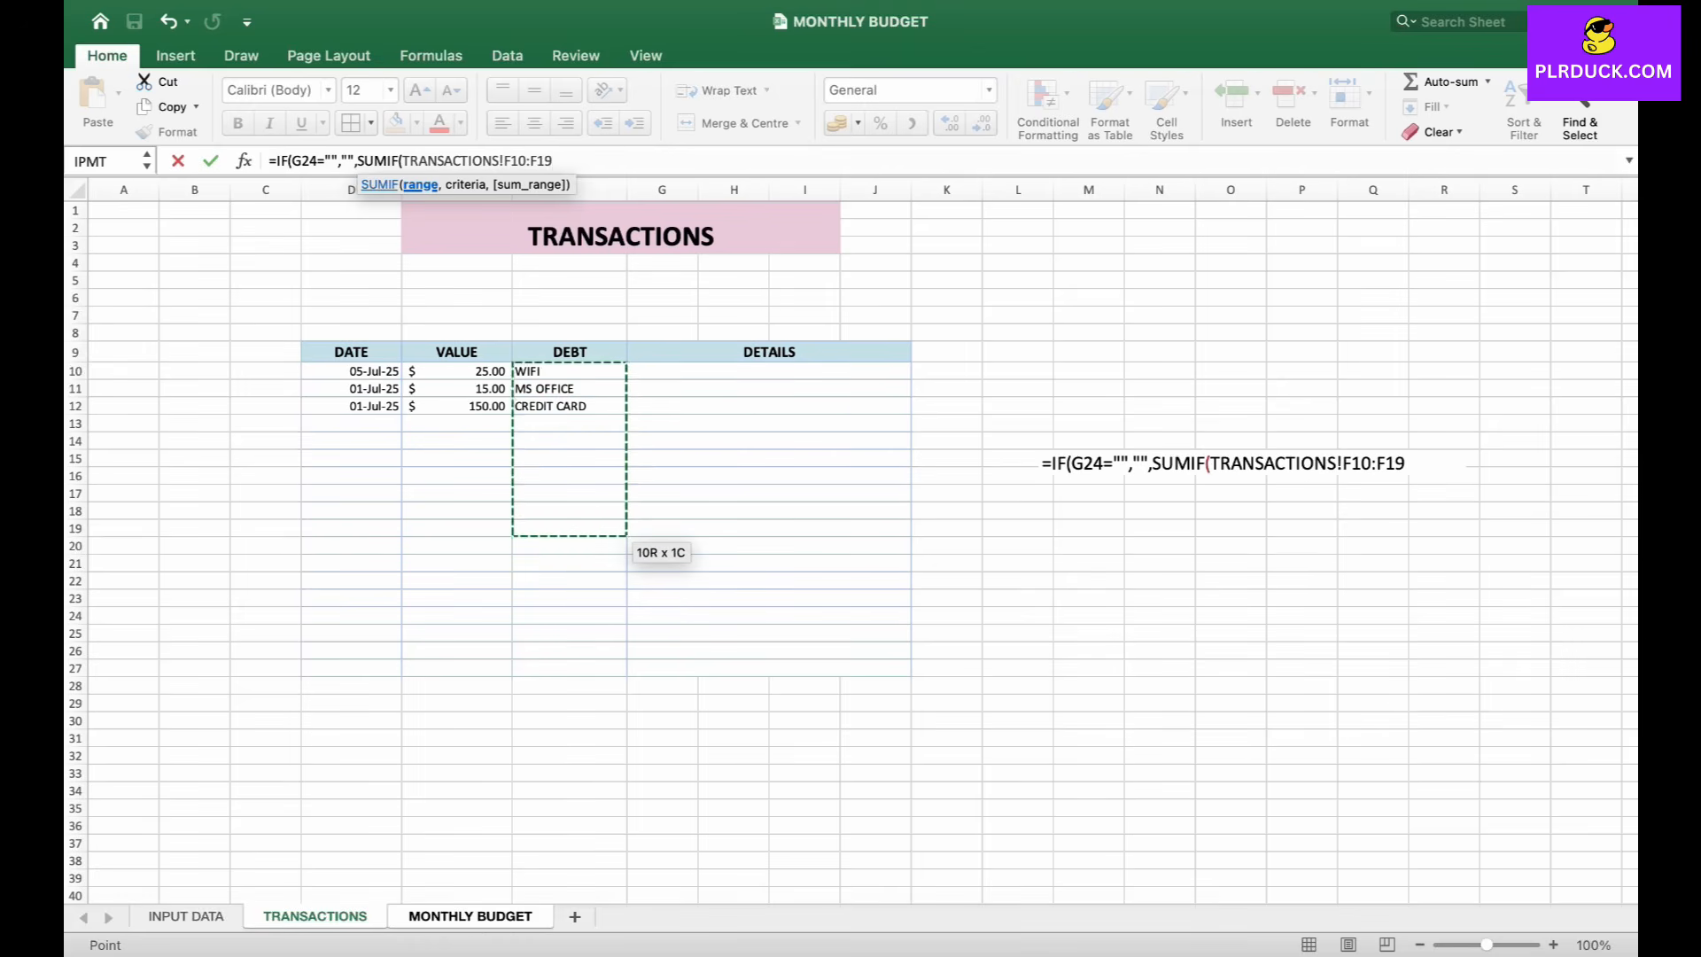
type(",")
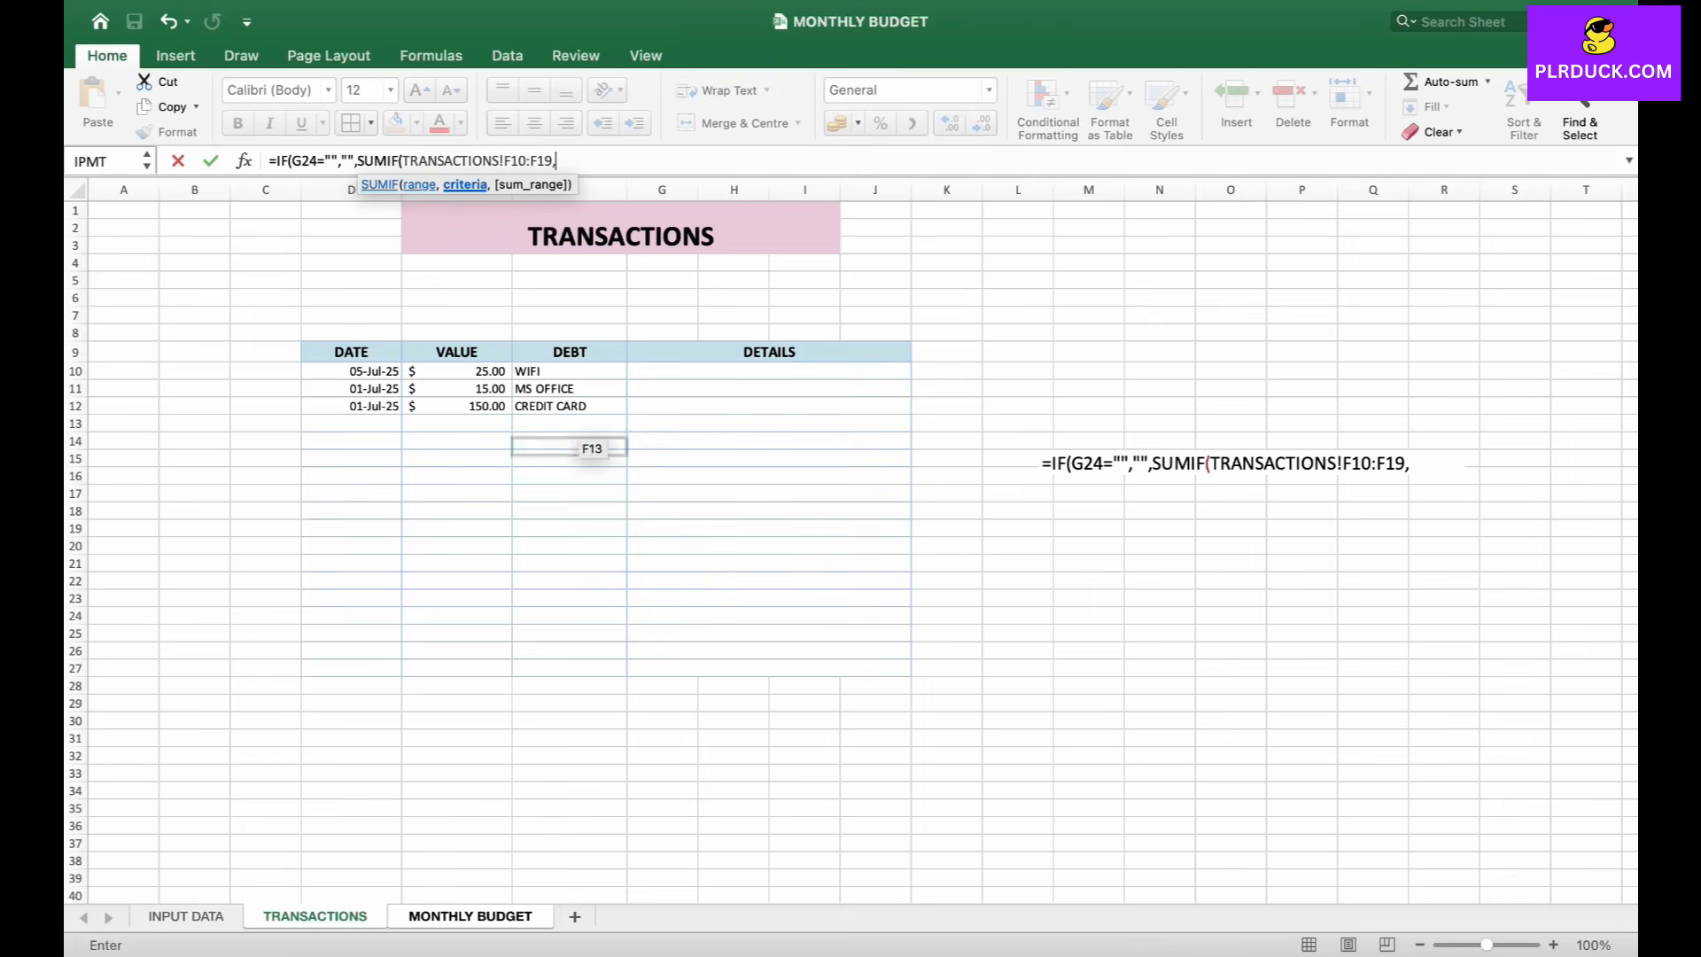
left_click(470, 917)
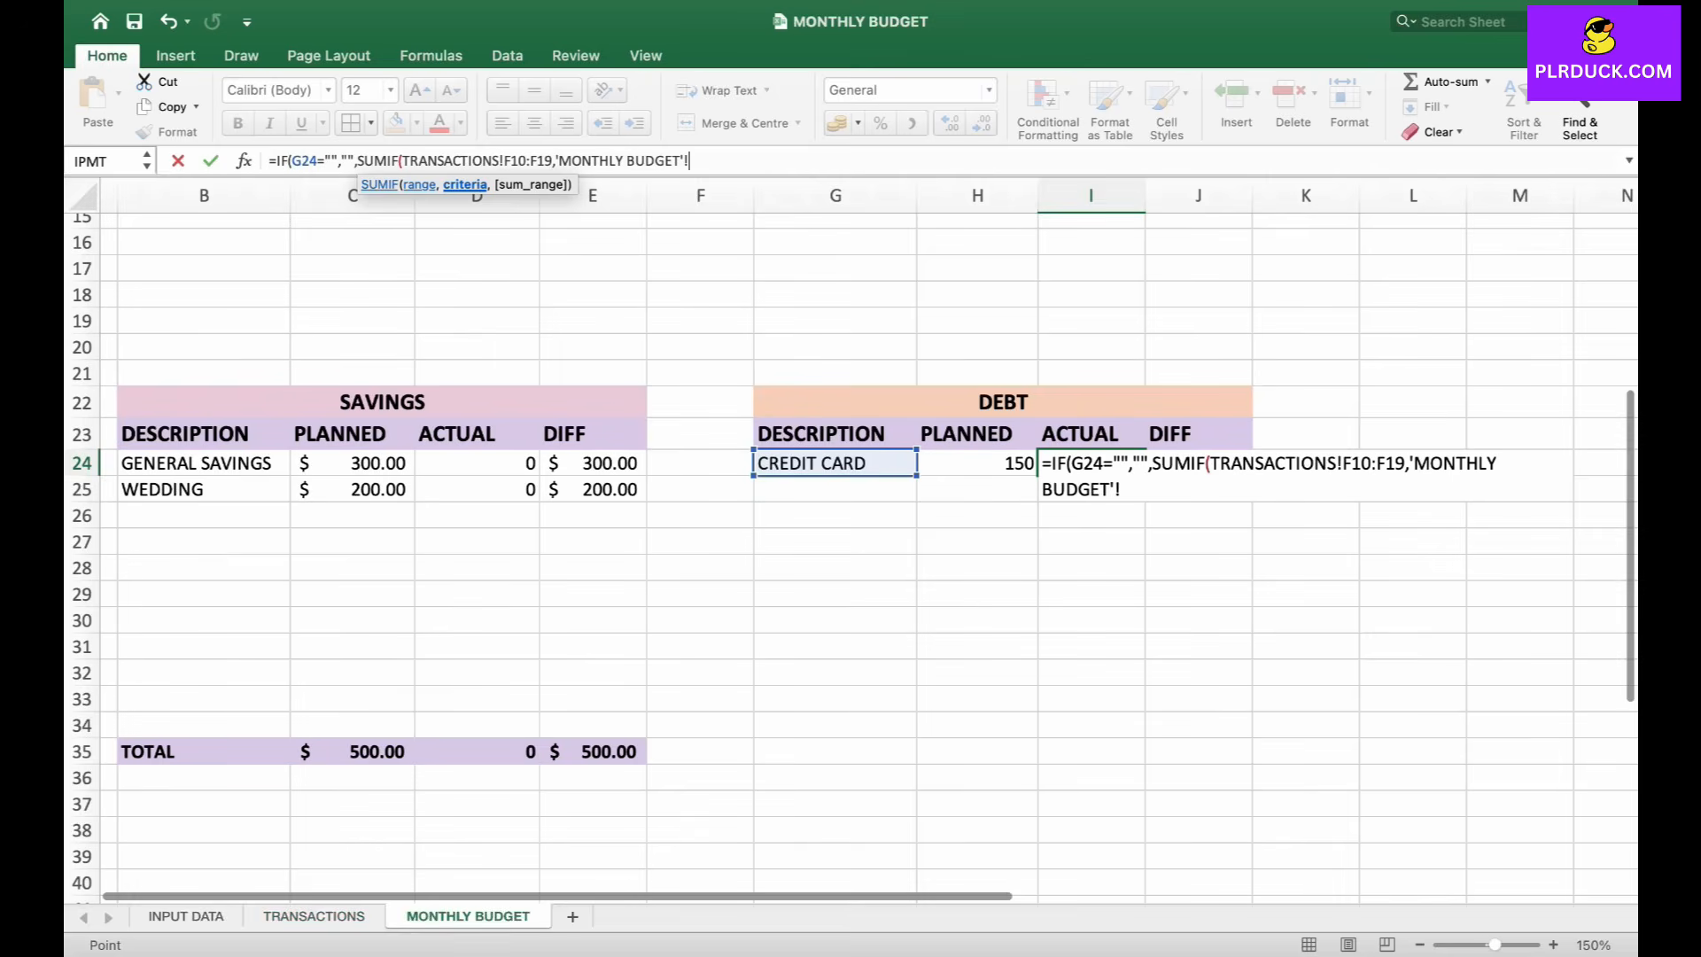
left_click(834, 463)
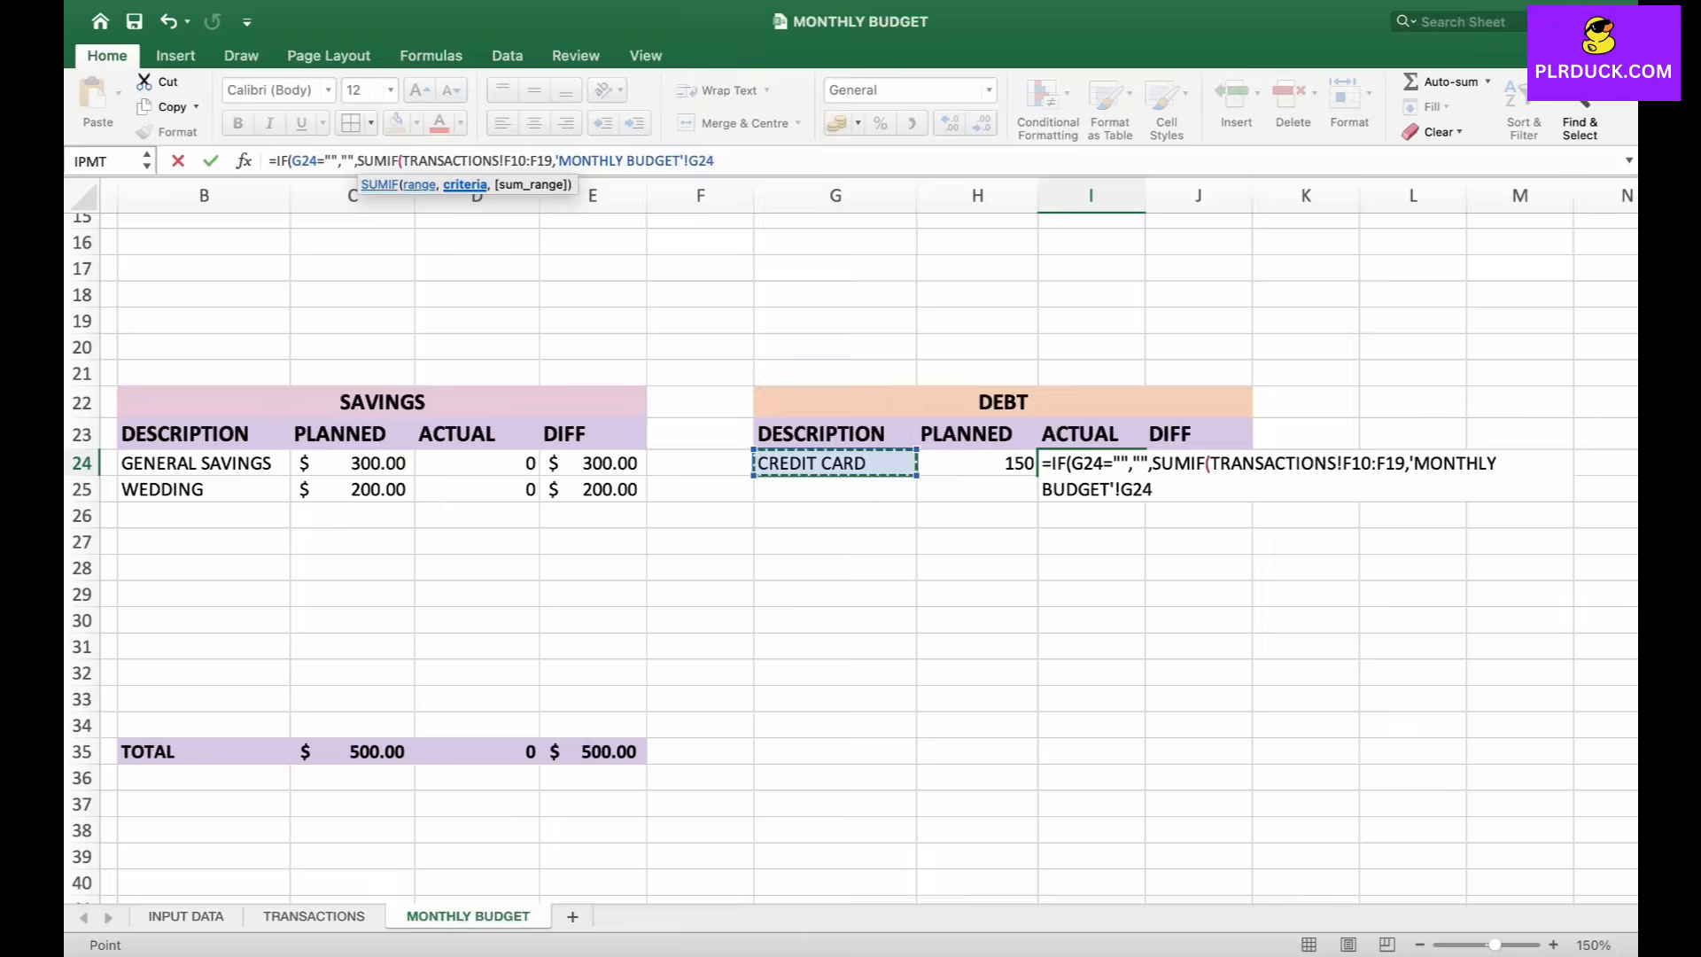
type(",")
left_click(313, 916)
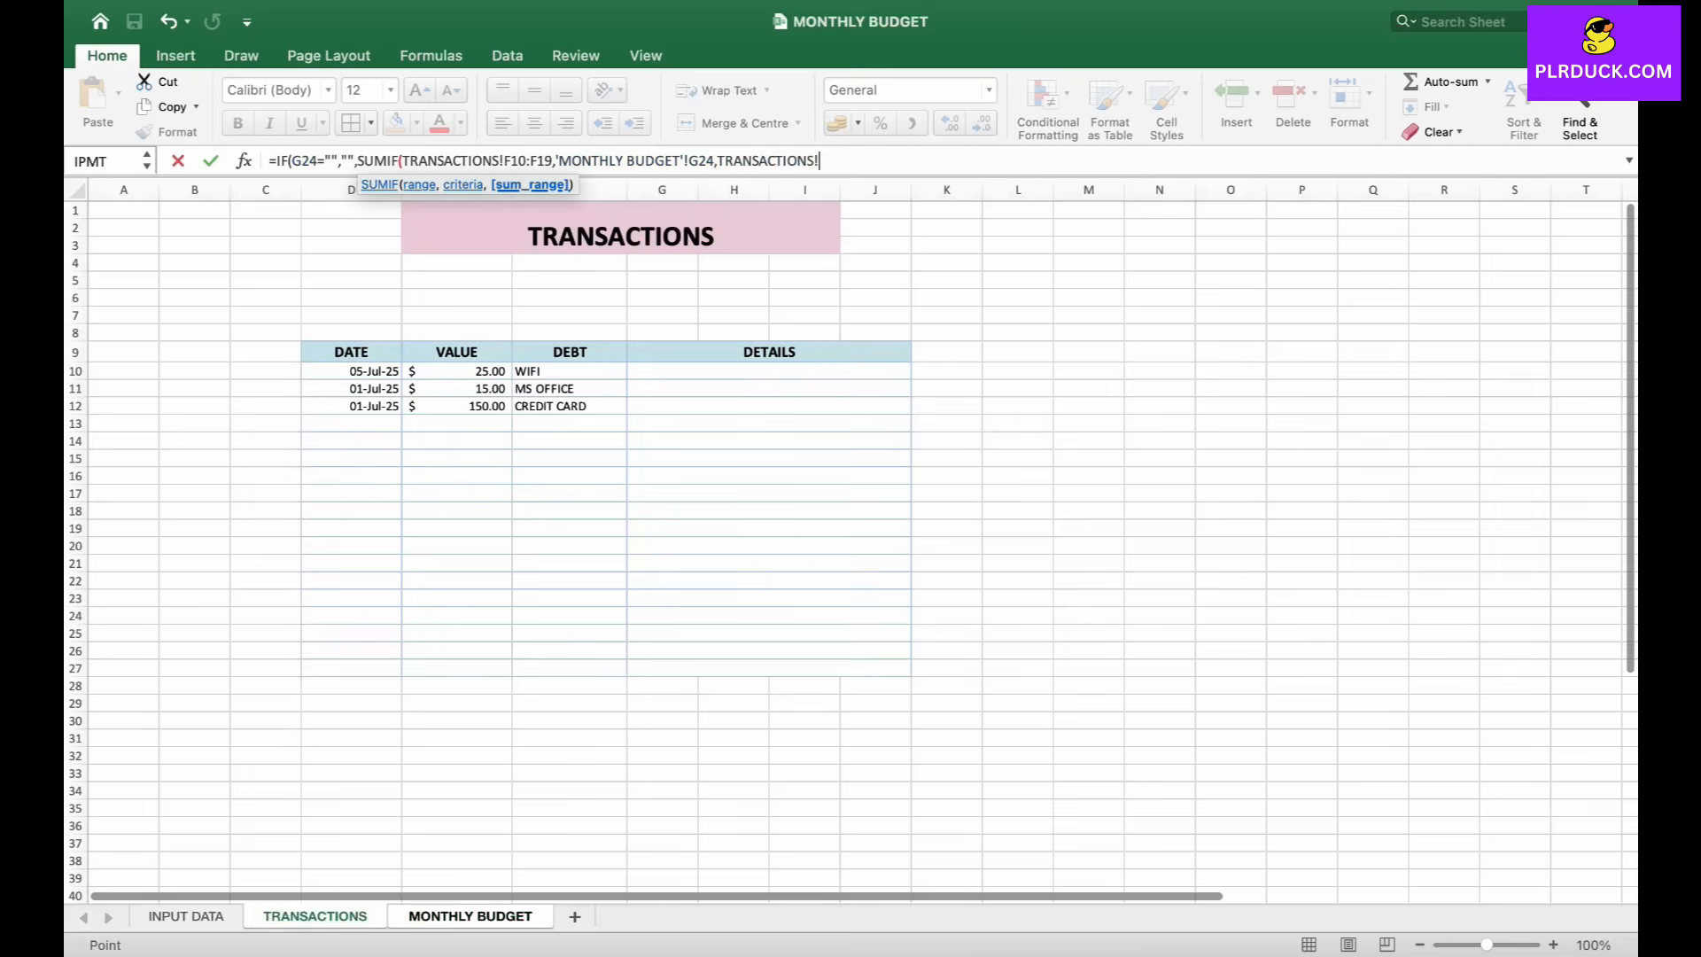
left_click_drag(461, 370, 496, 528)
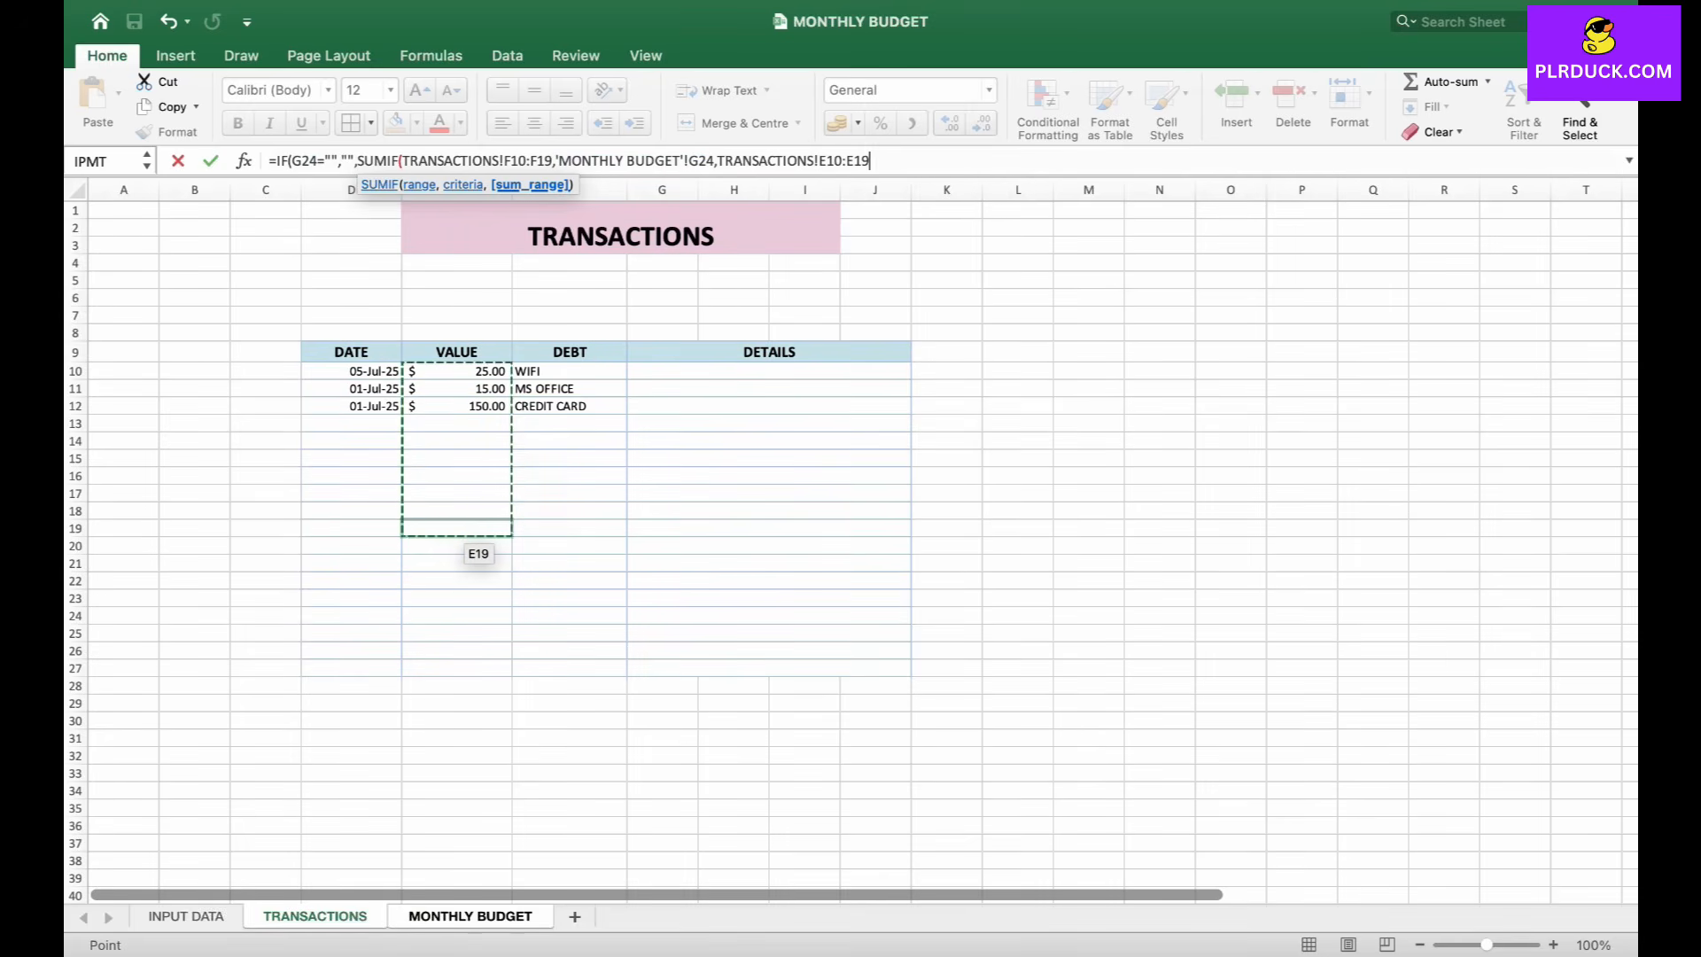
type(")")
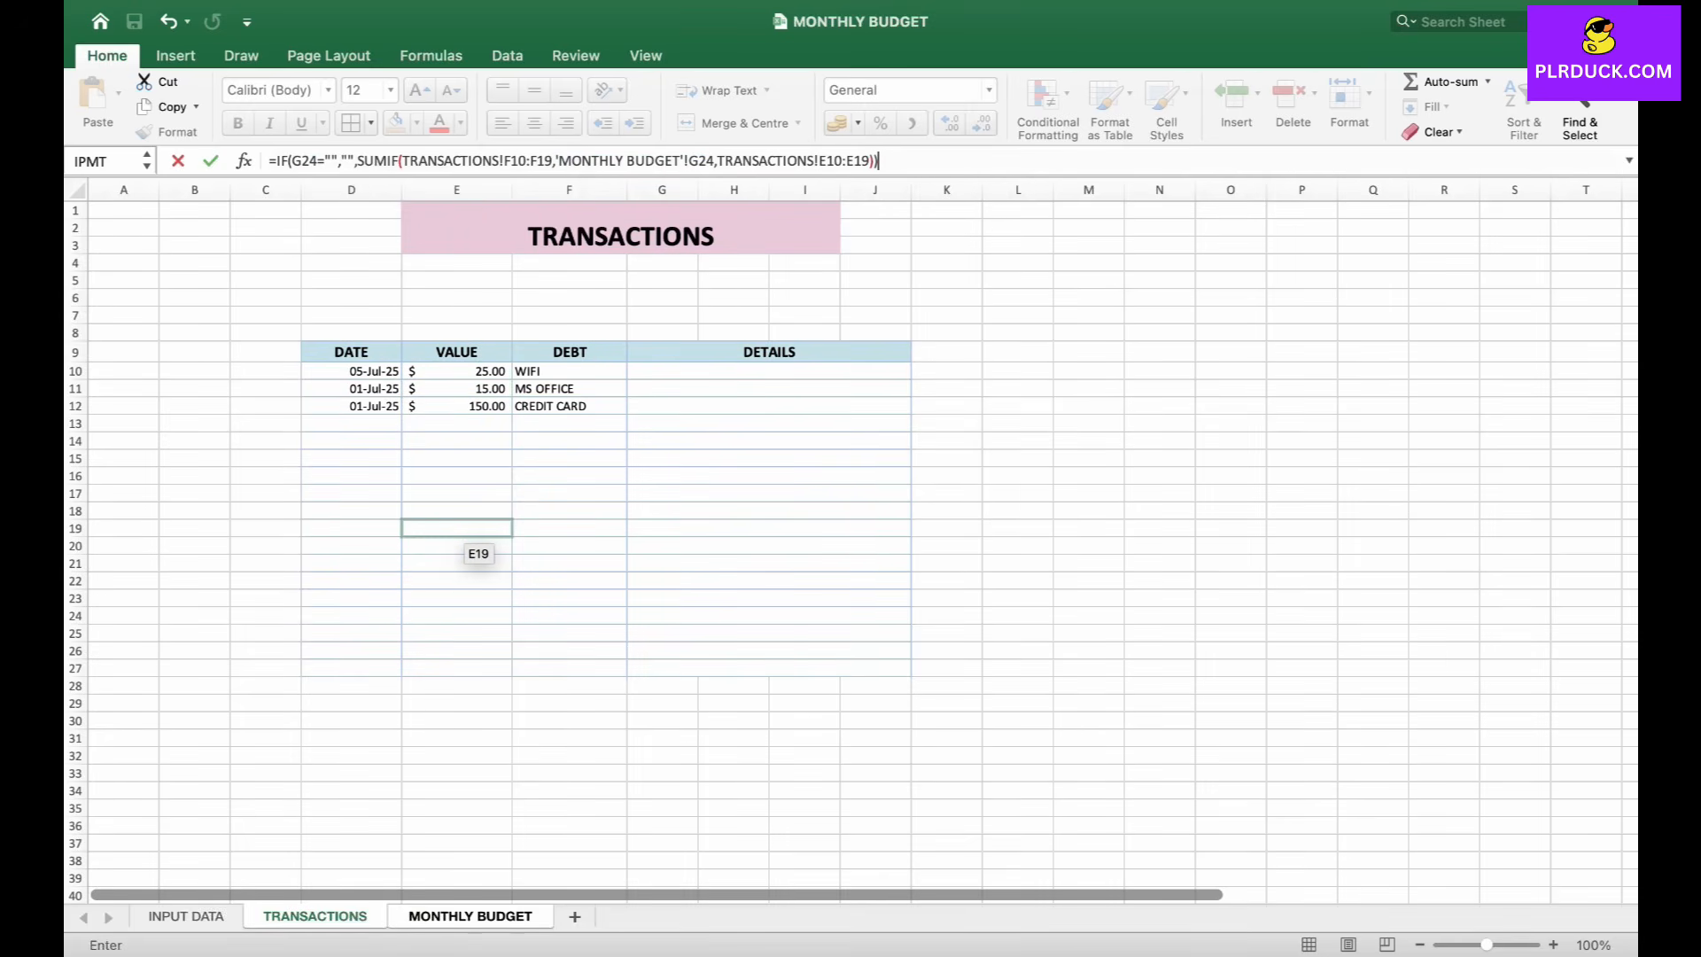
key("Return")
key("Up")
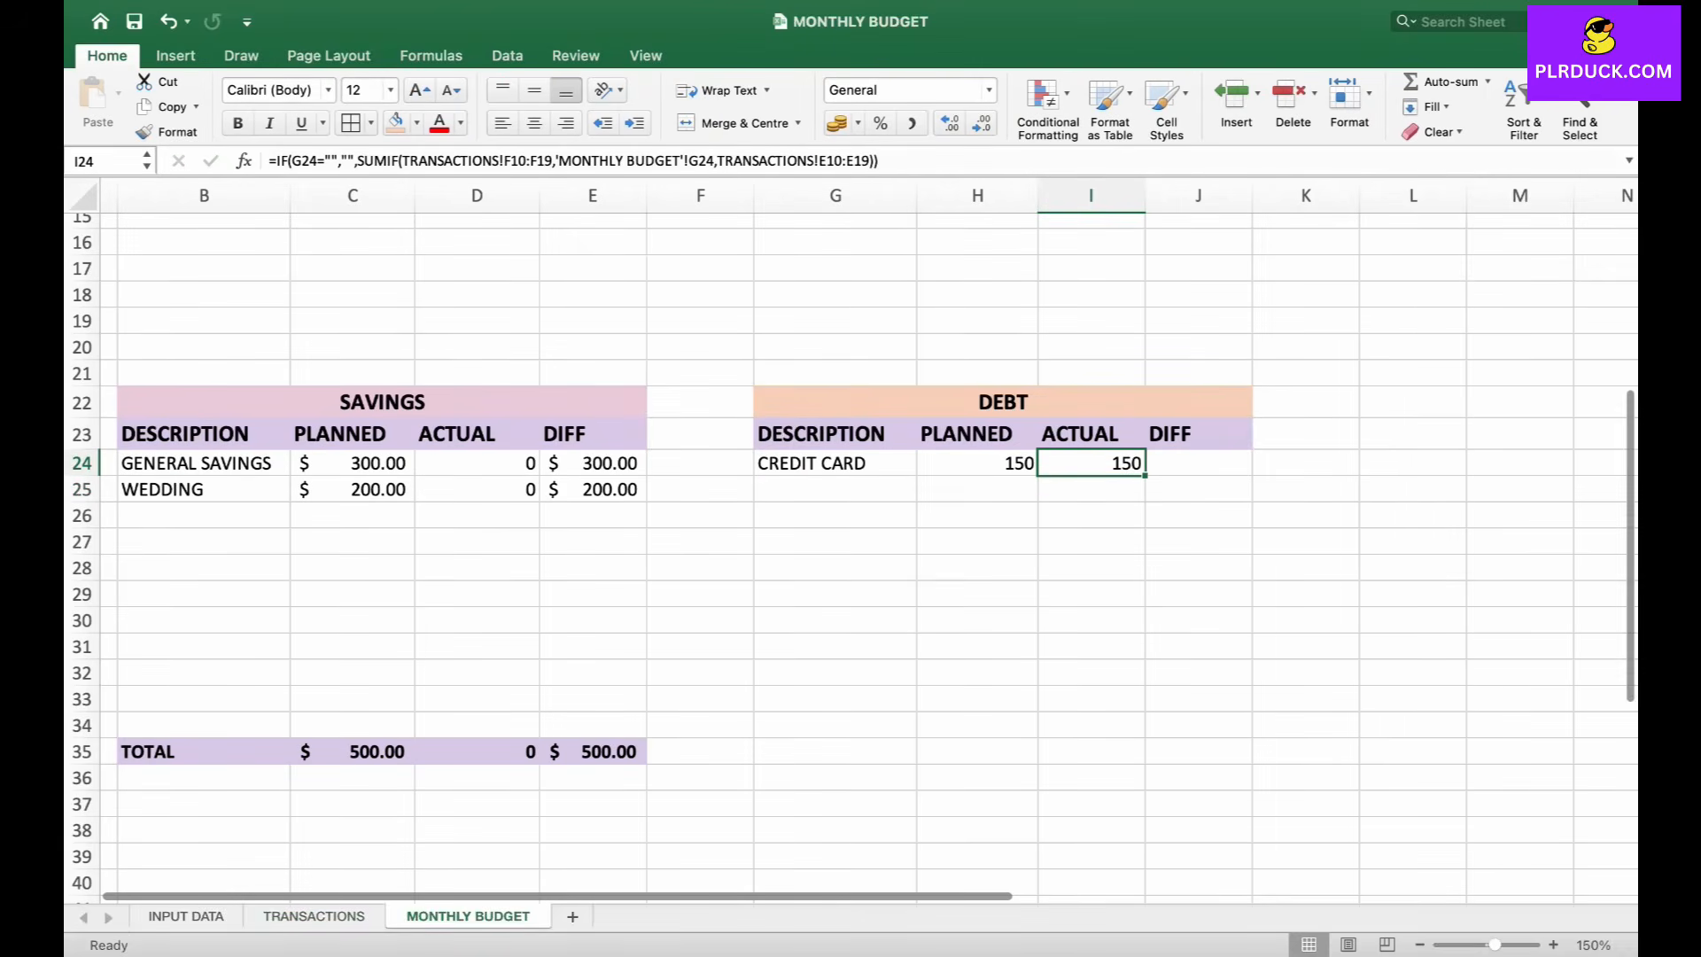
- Check the credit card entry on the TRANSACTIONS sheet, then format debt cells H24:I24 on MONTHLY BUDGET in the $ English (United States) accounting format
left_click(314, 916)
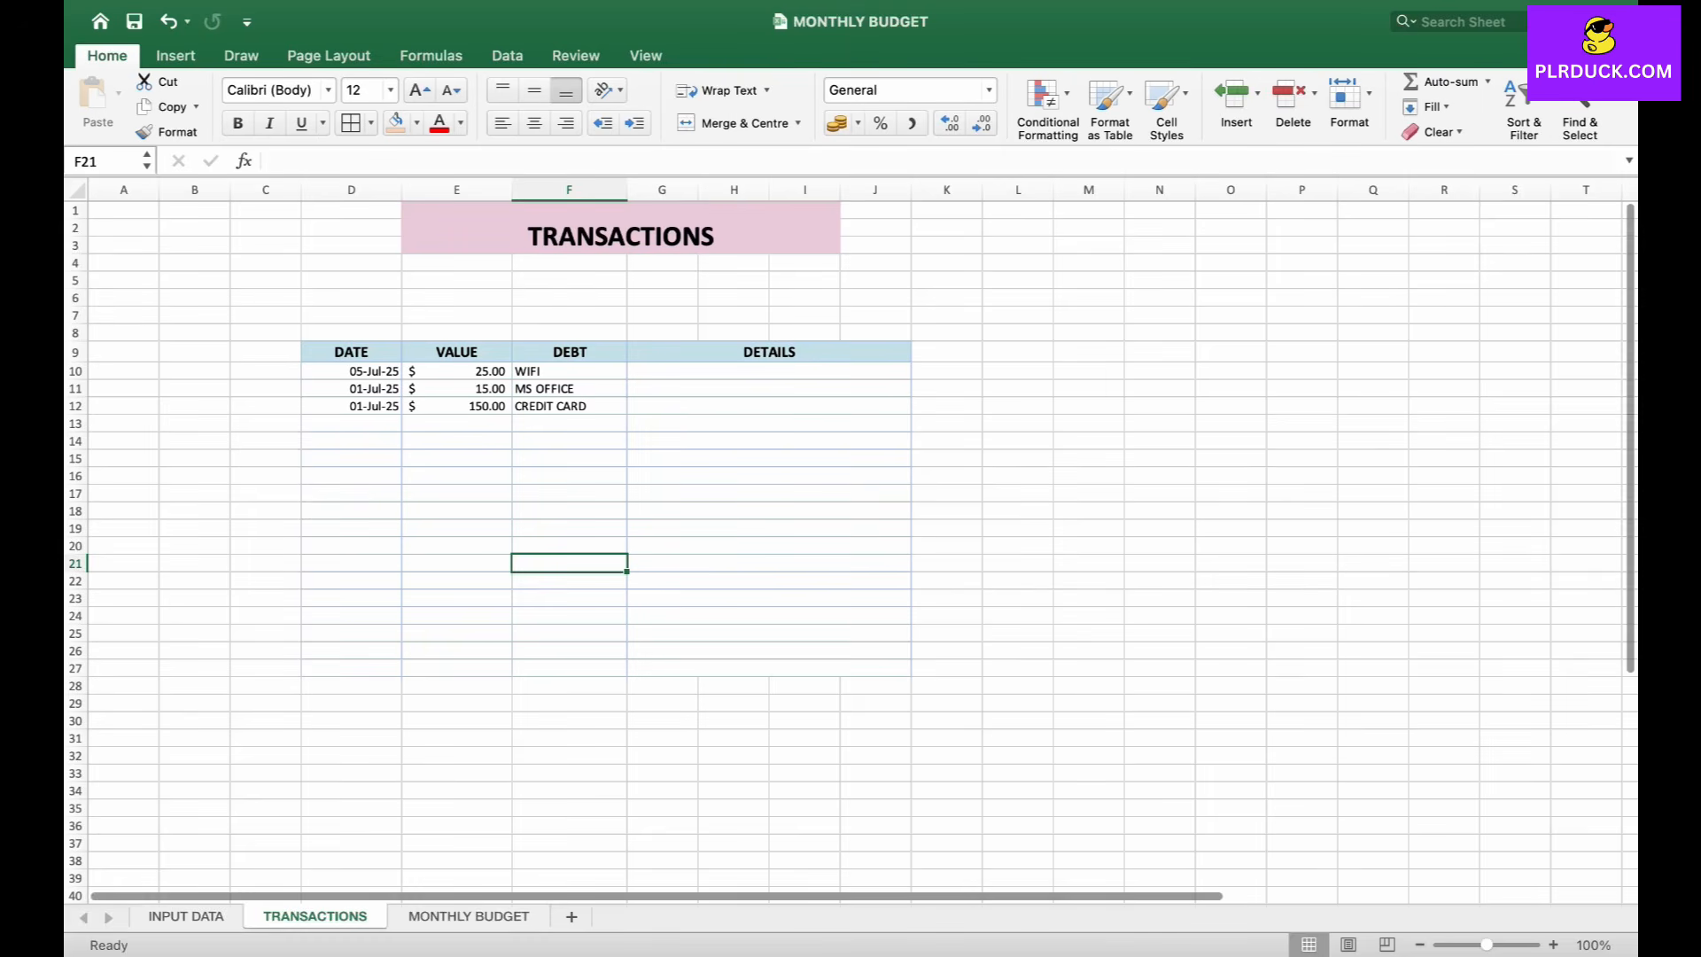
left_click(469, 916)
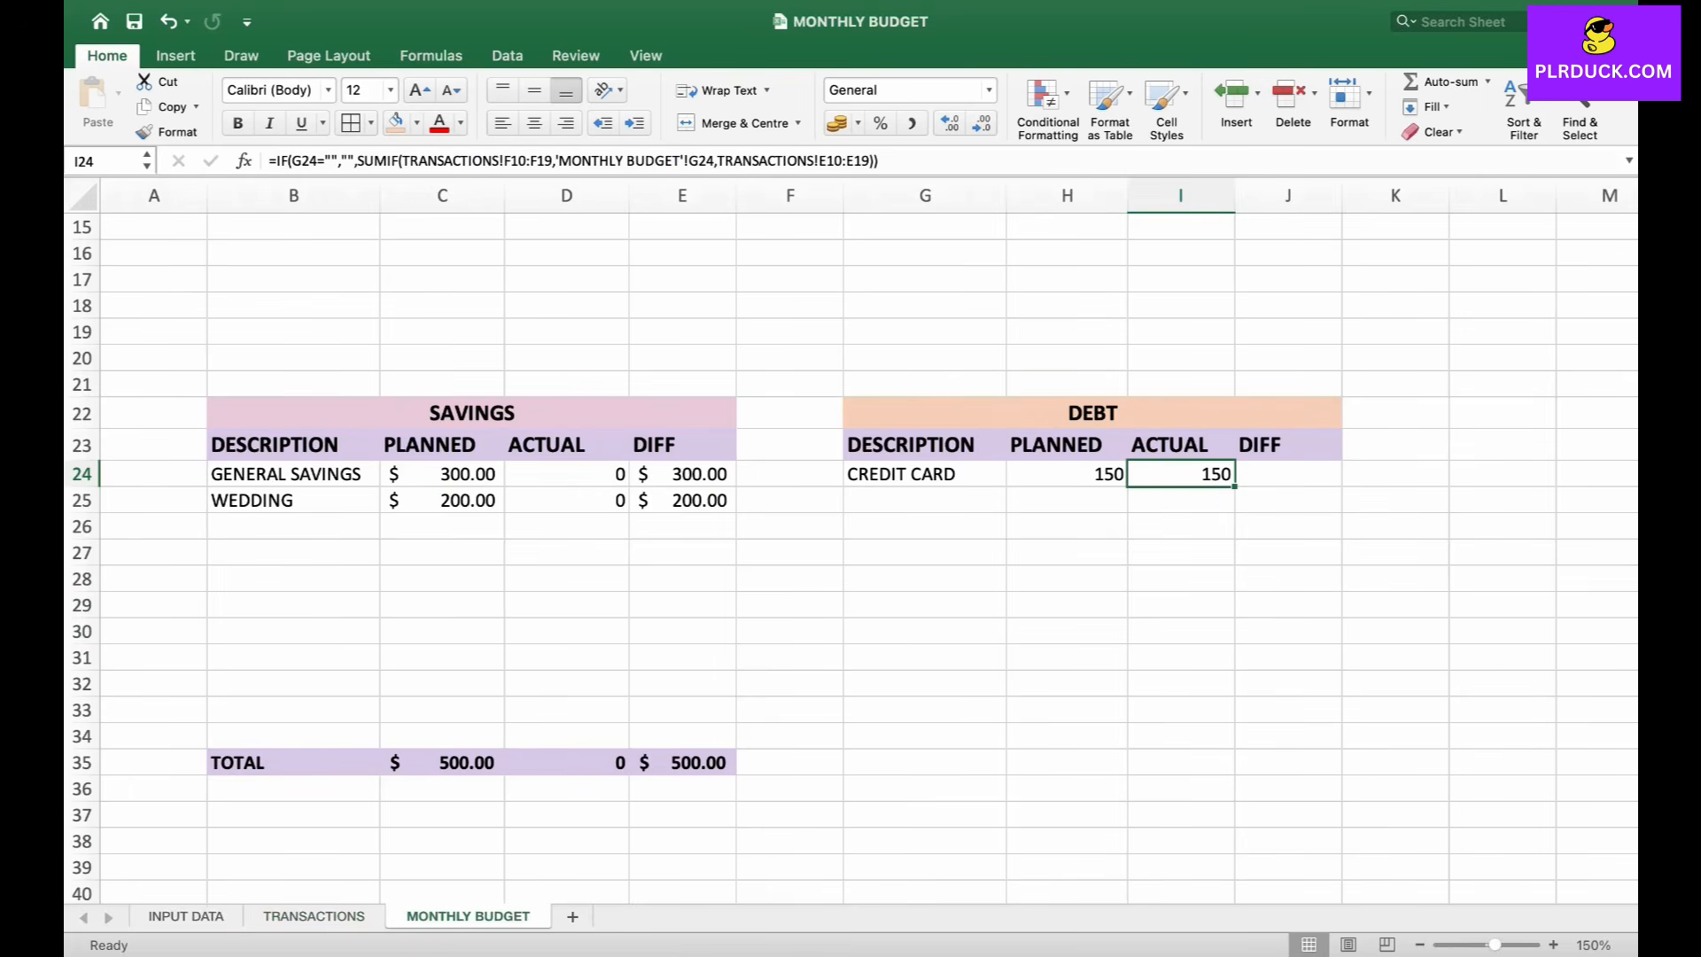
left_click_drag(1077, 474, 1216, 474)
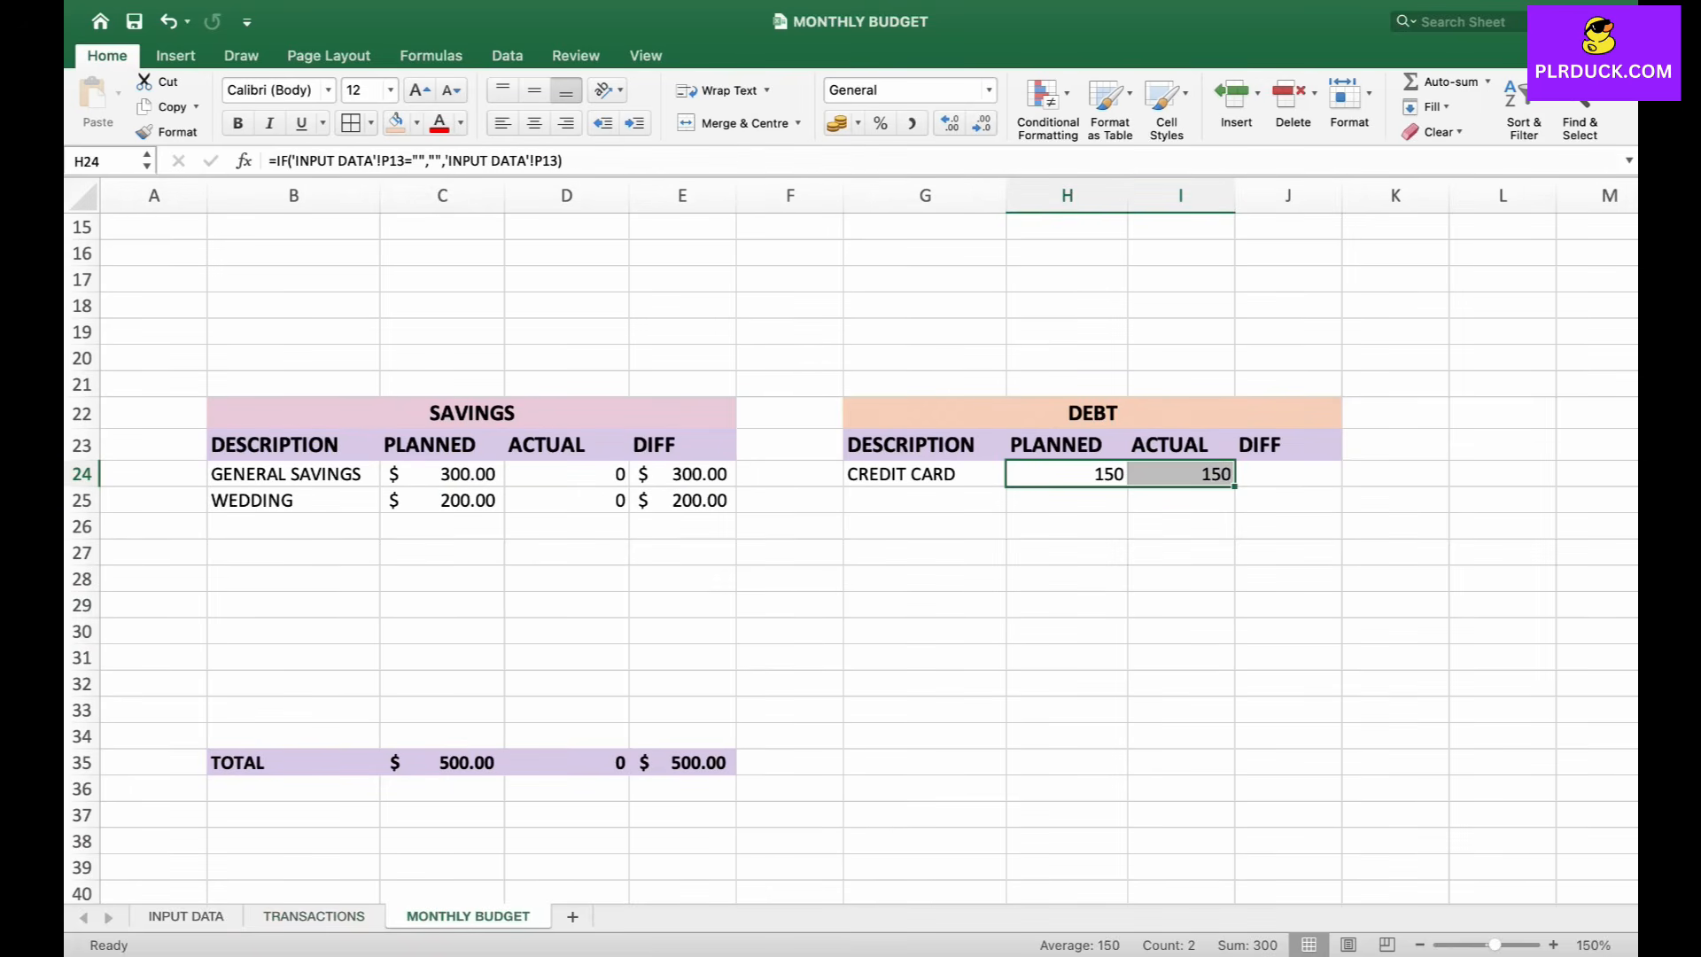
left_click(858, 123)
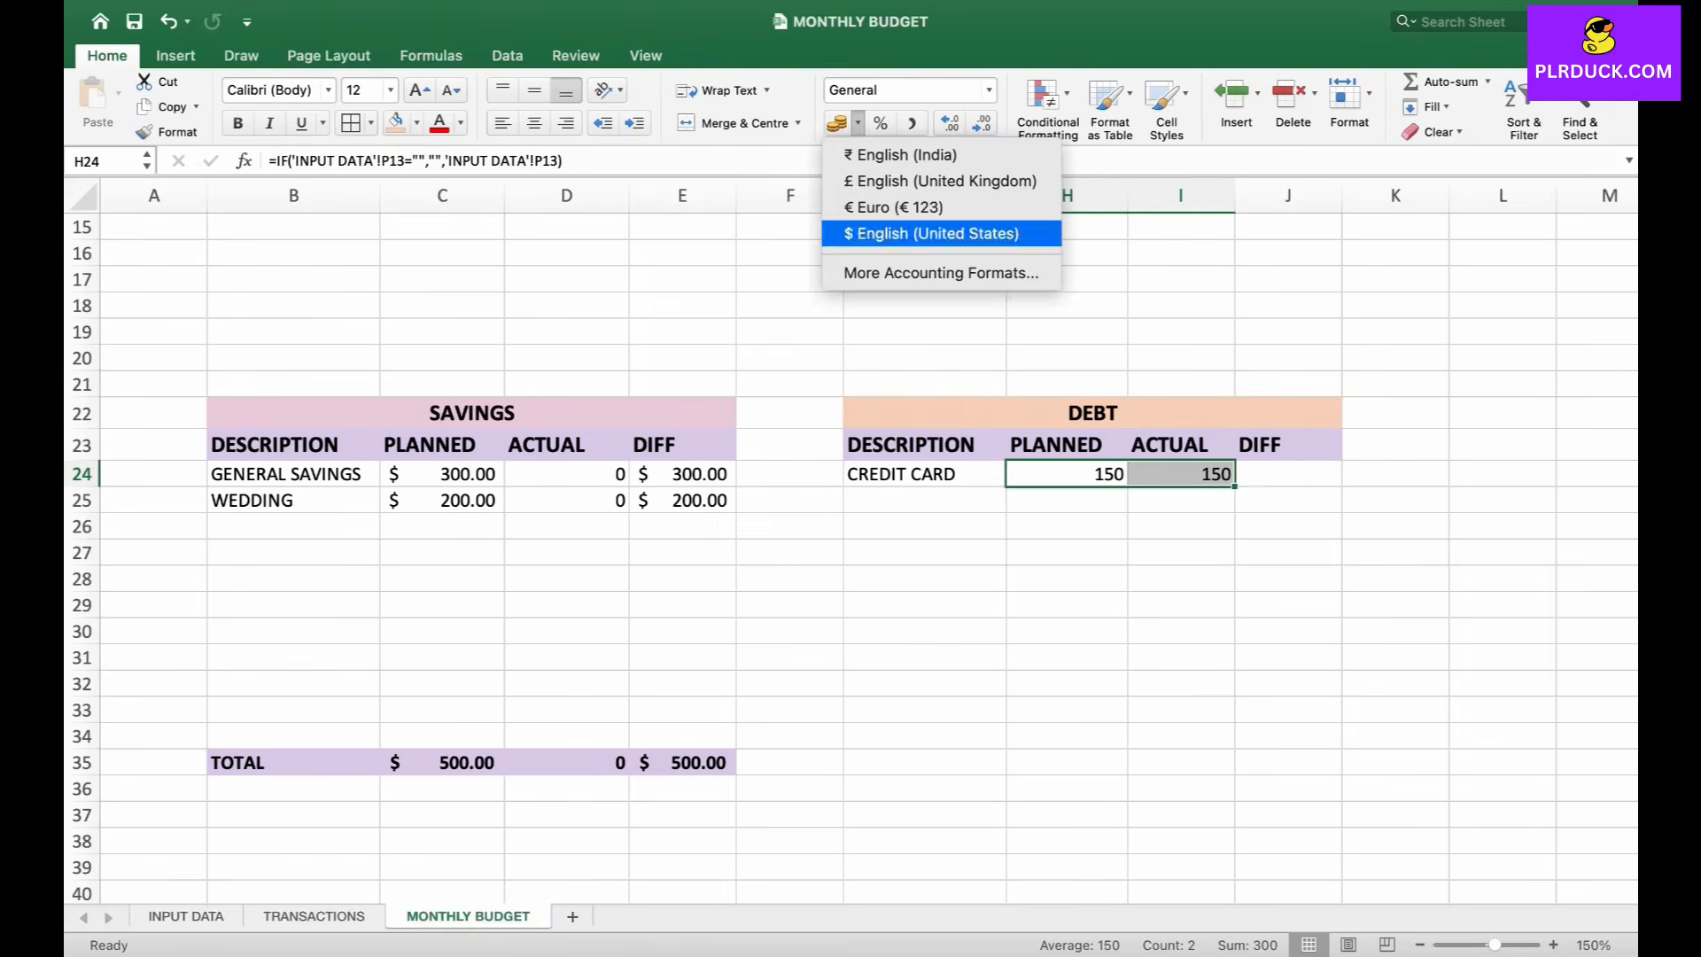
left_click(895, 233)
- Enter =H24-I24 in the debt DIFF cell J24 to subtract the actual amount from the planned amount
left_click(1289, 474)
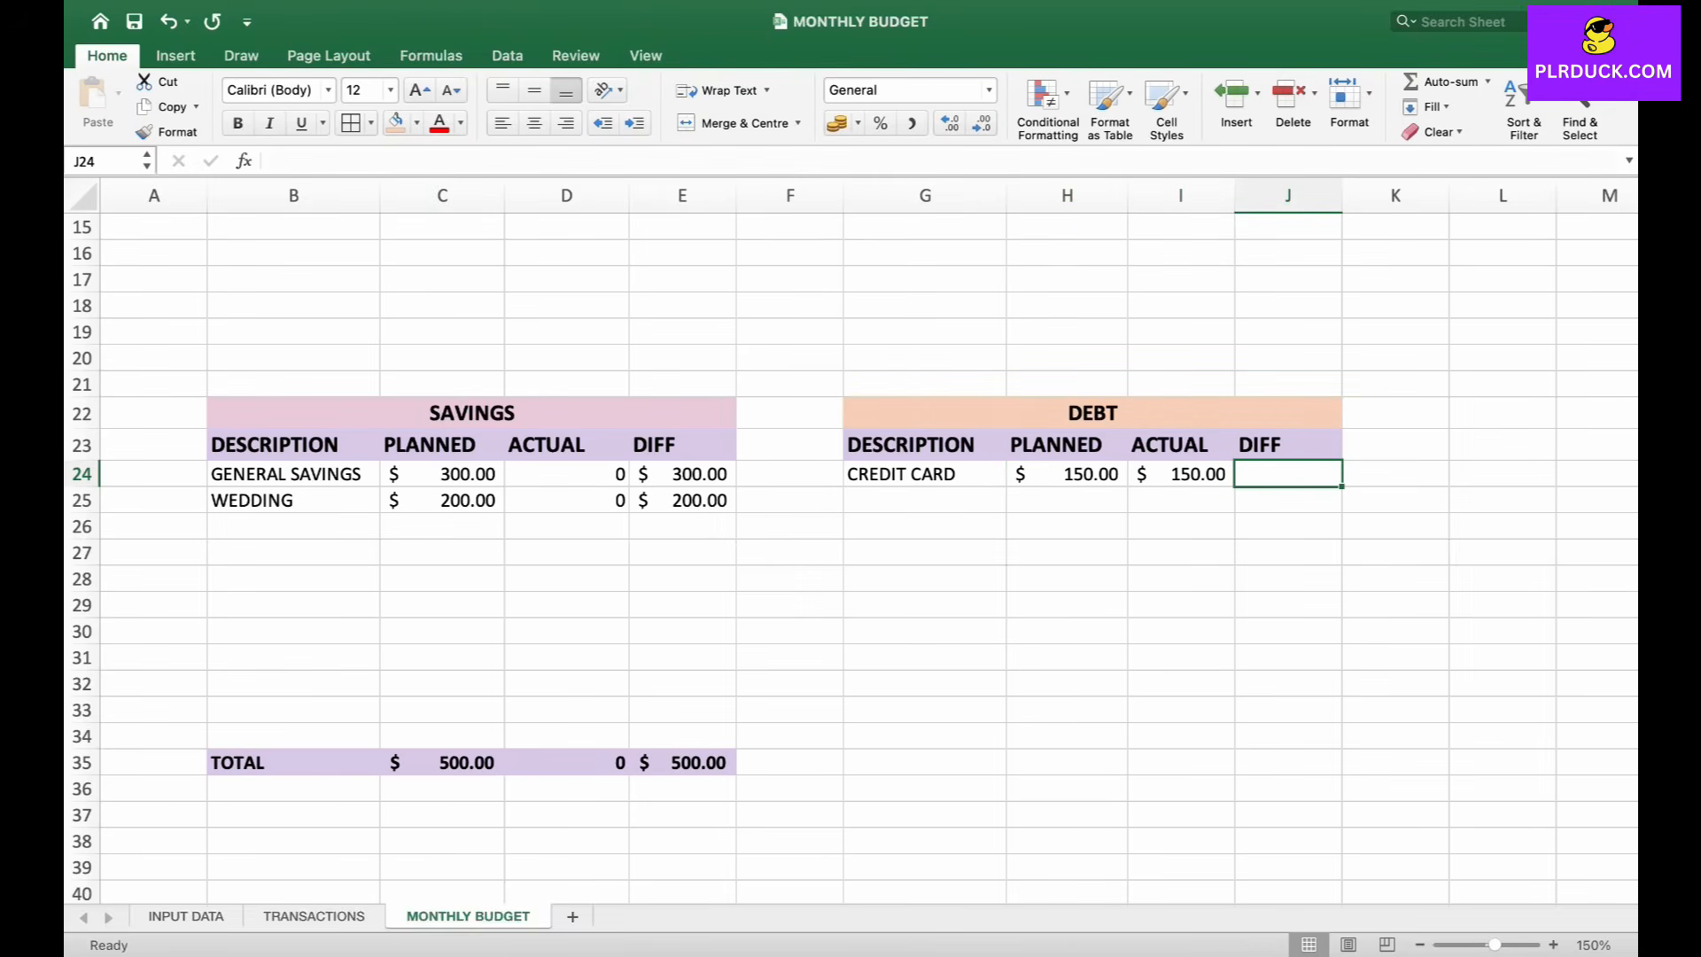
type("=")
left_click(1068, 474)
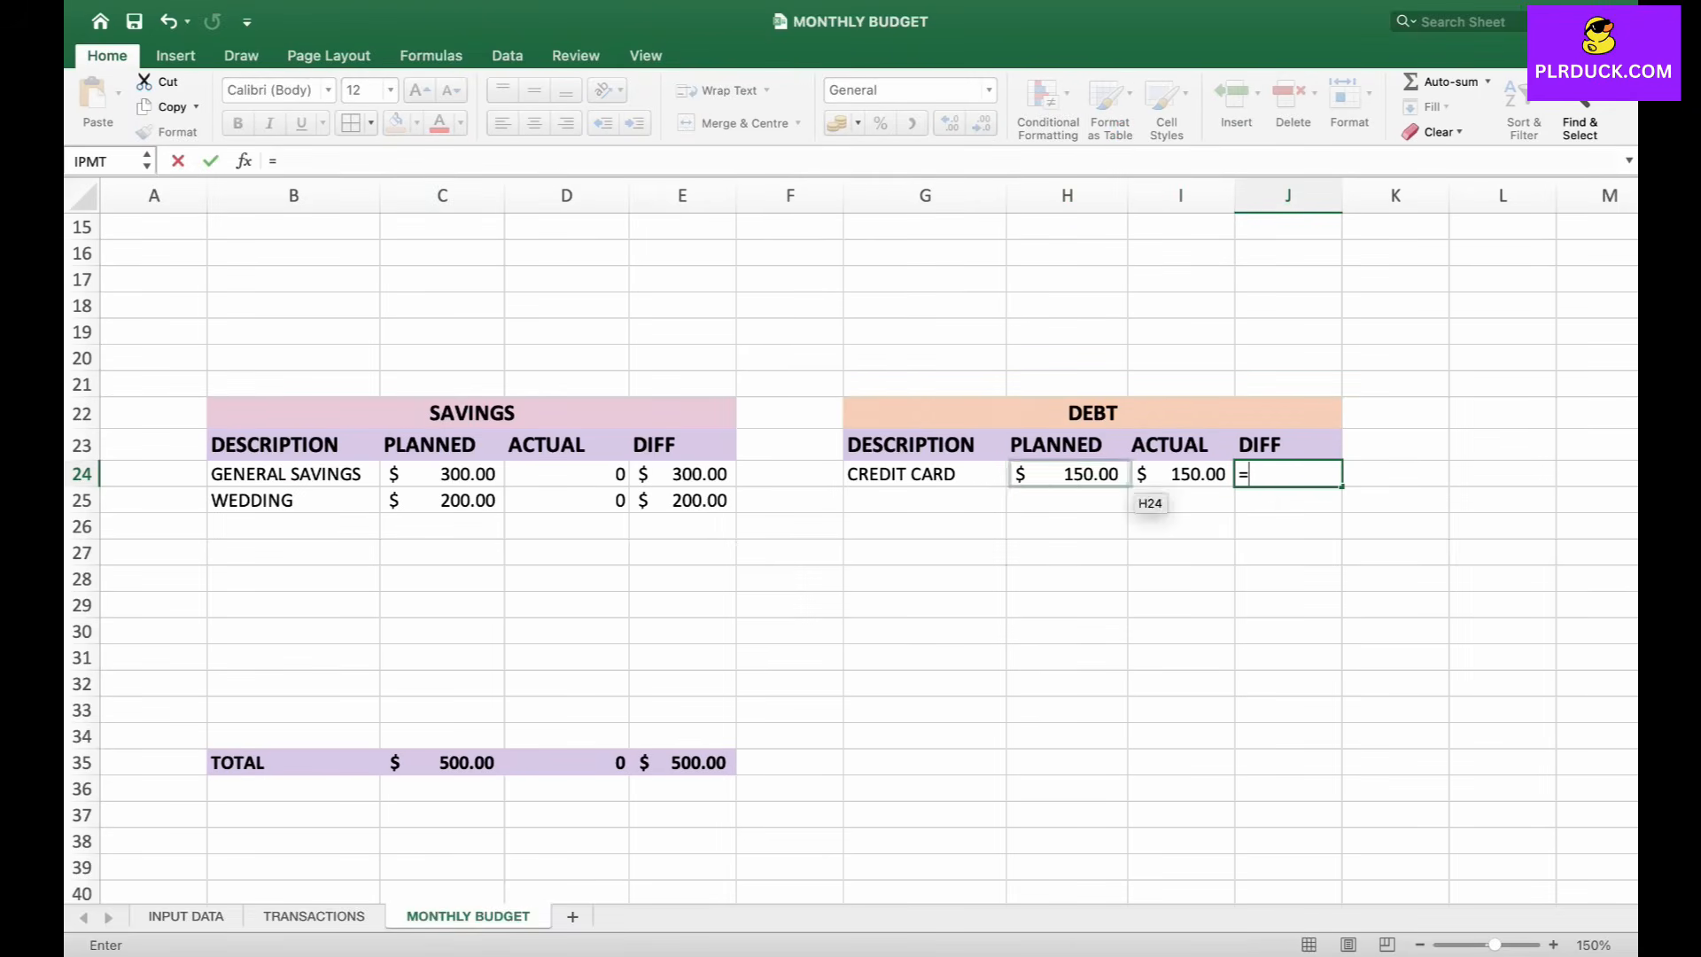
type("-")
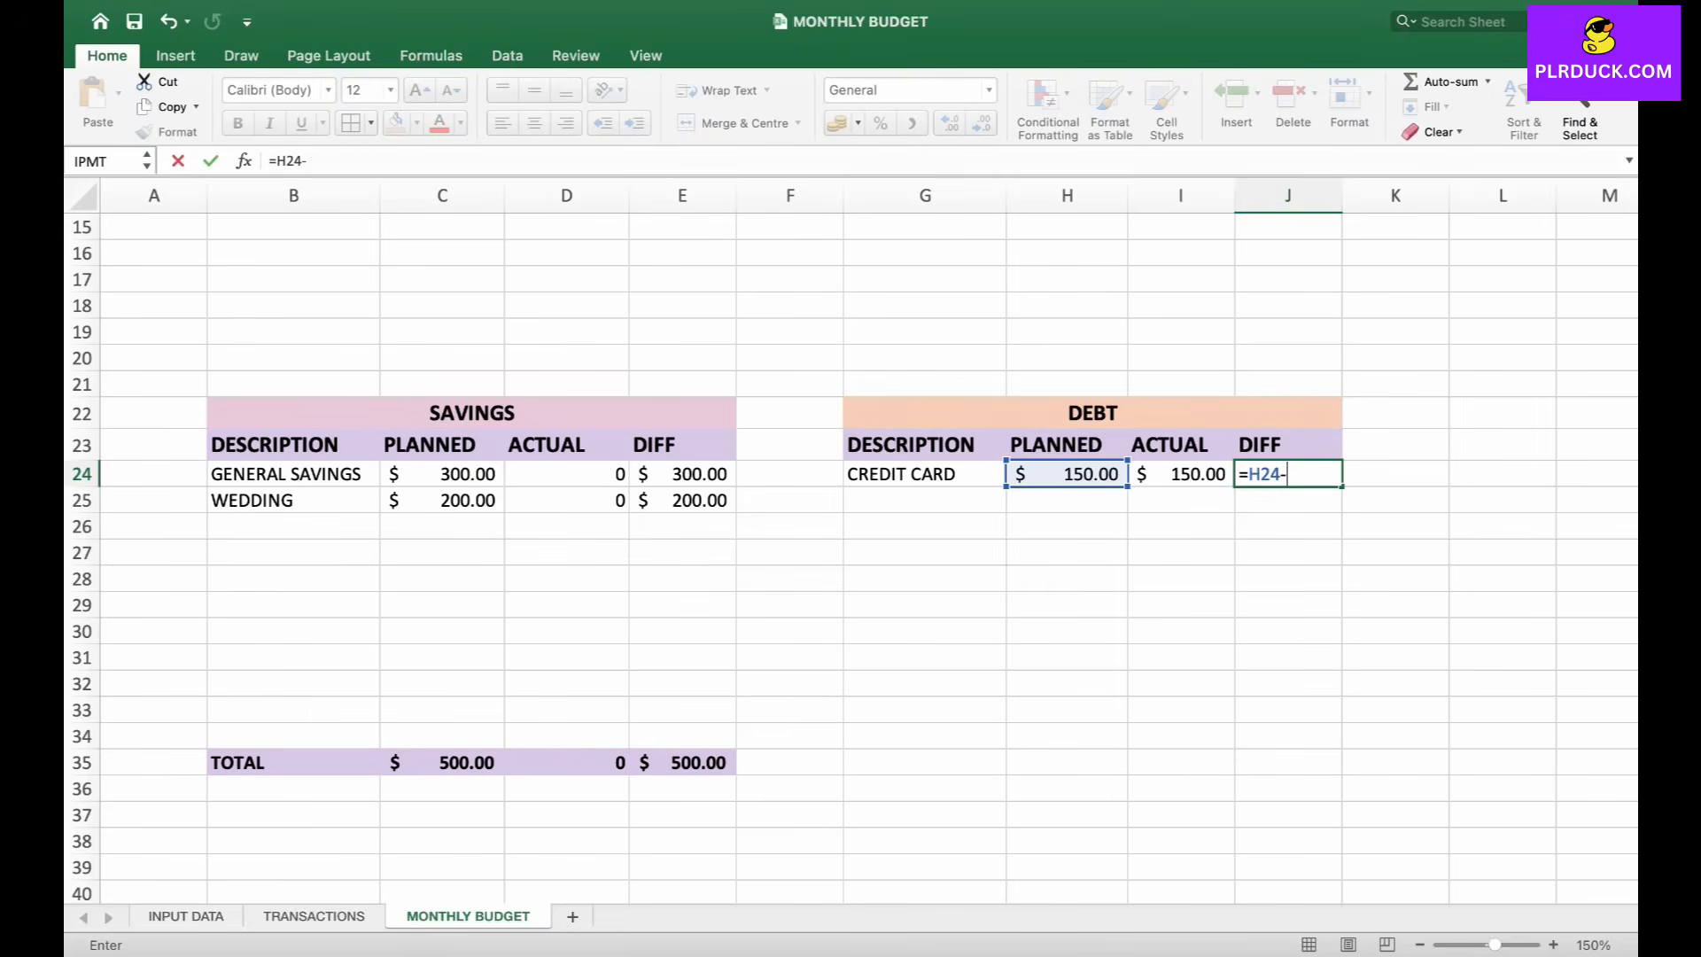
left_click(1180, 474)
key("Return")
left_click(1296, 474)
- Add a TOTAL label in G35 and format G35:J35 in bold with the light purple fill used for the savings total row
scroll(851, 558, "down", 1)
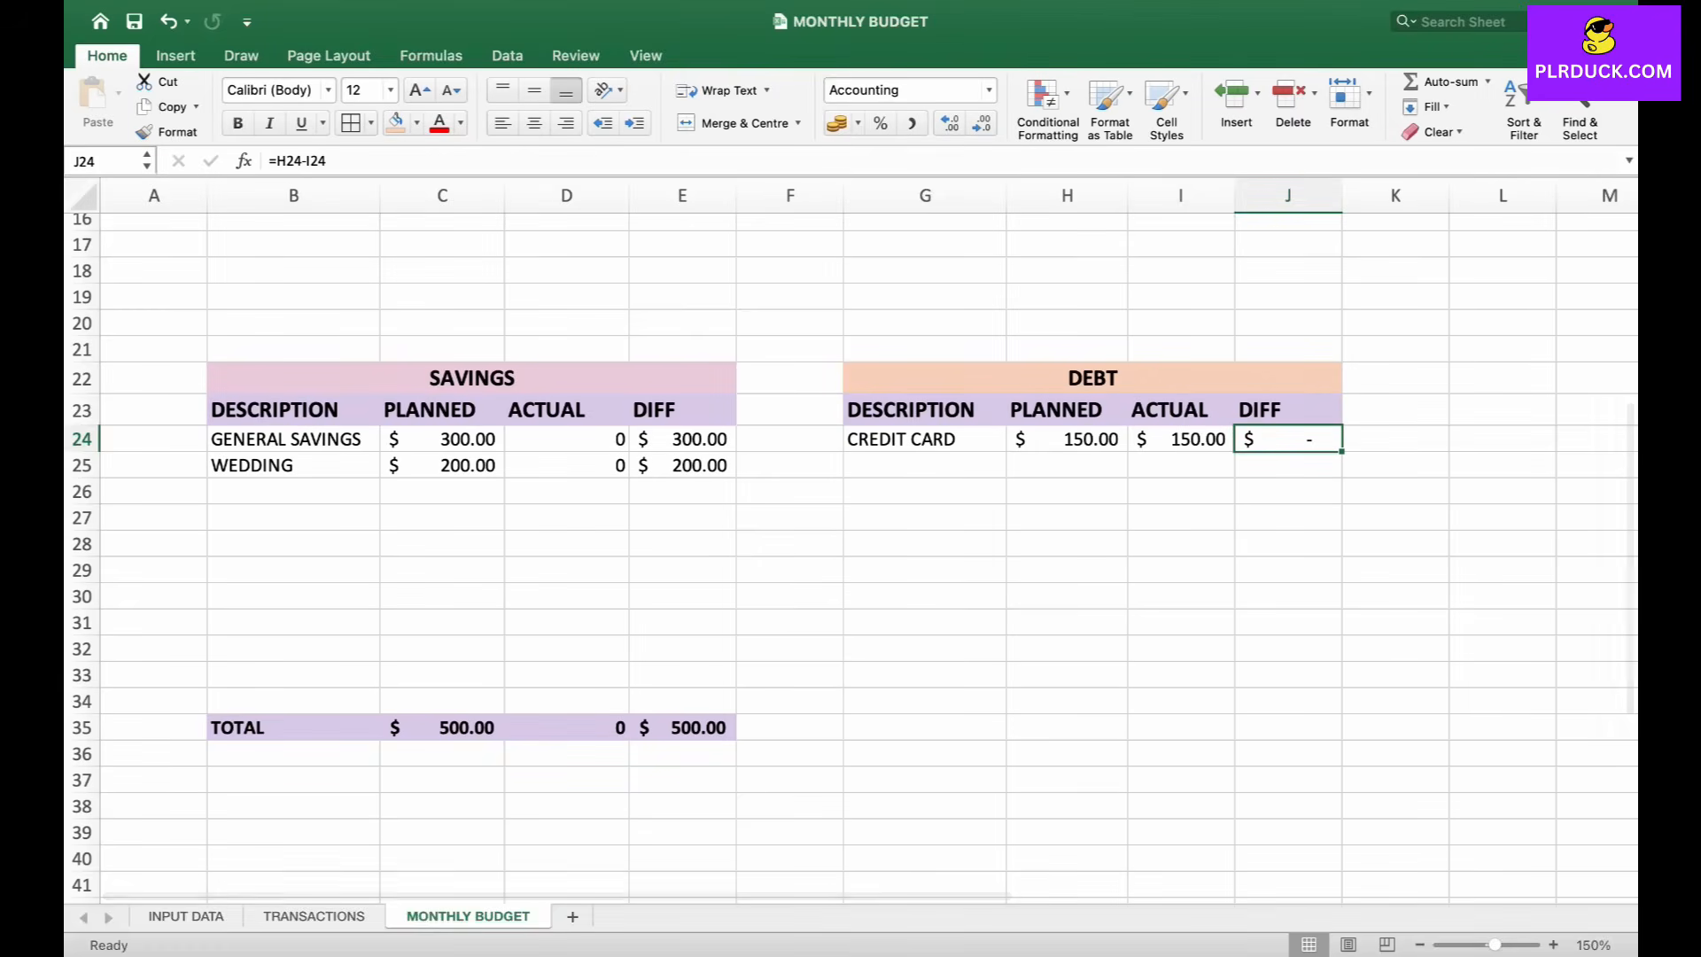
left_click(925, 728)
type("TOTAL")
key("Return")
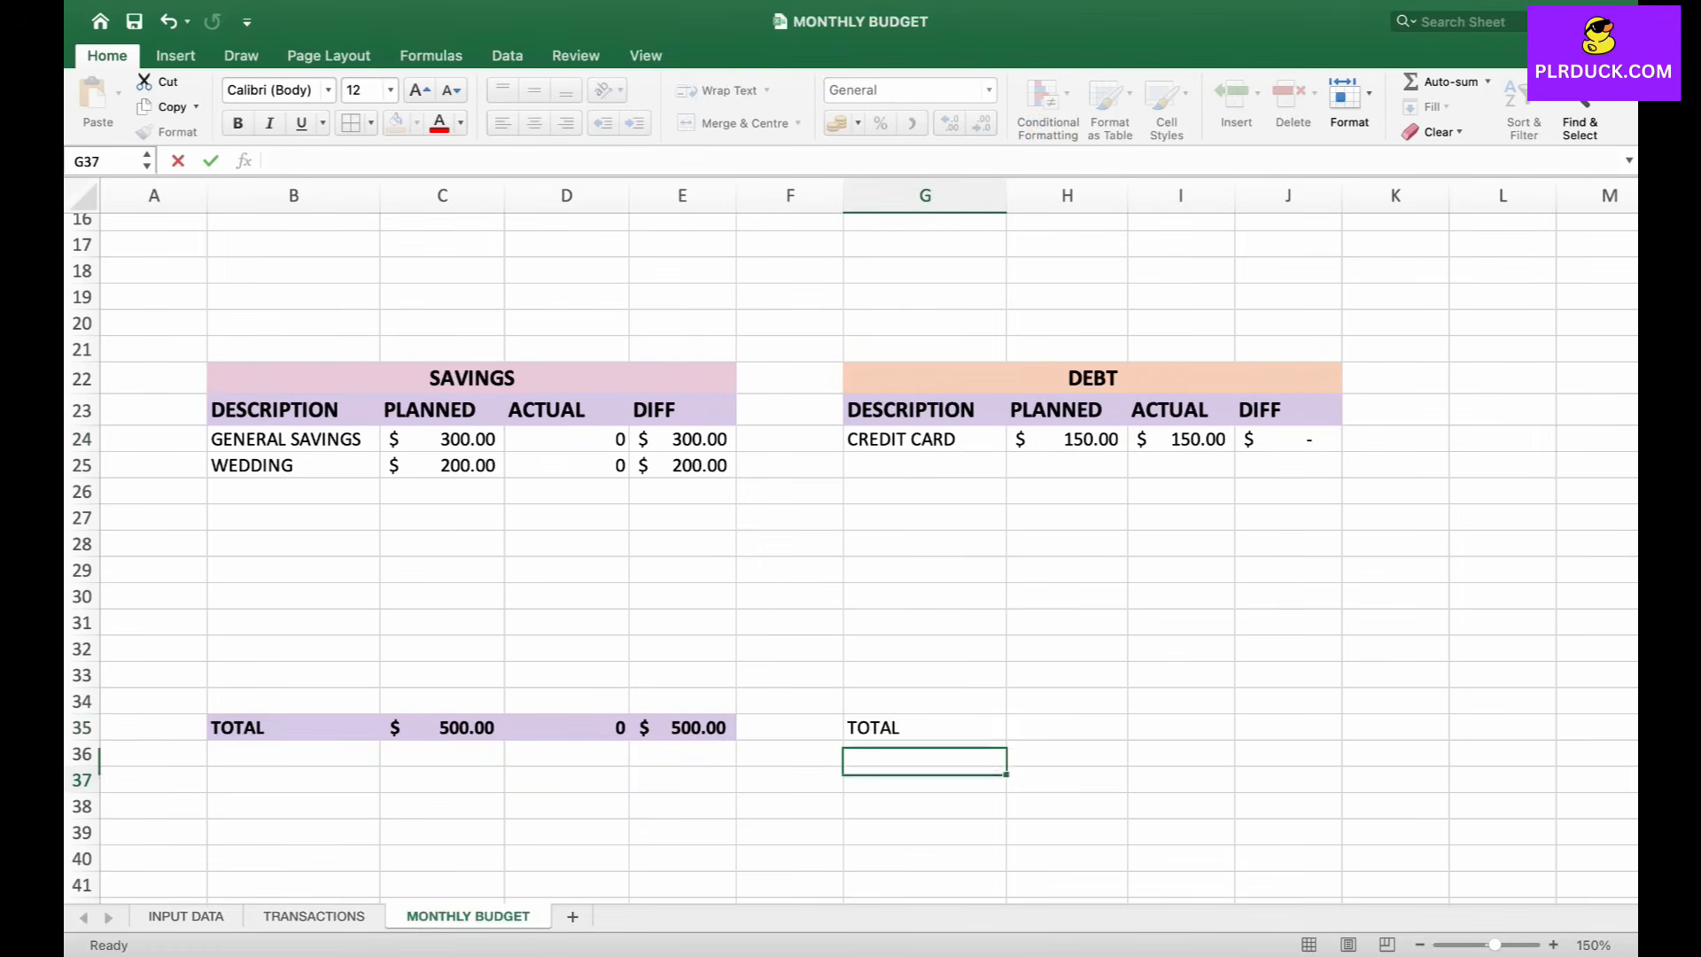
left_click_drag(925, 728, 1288, 728)
key("super+b")
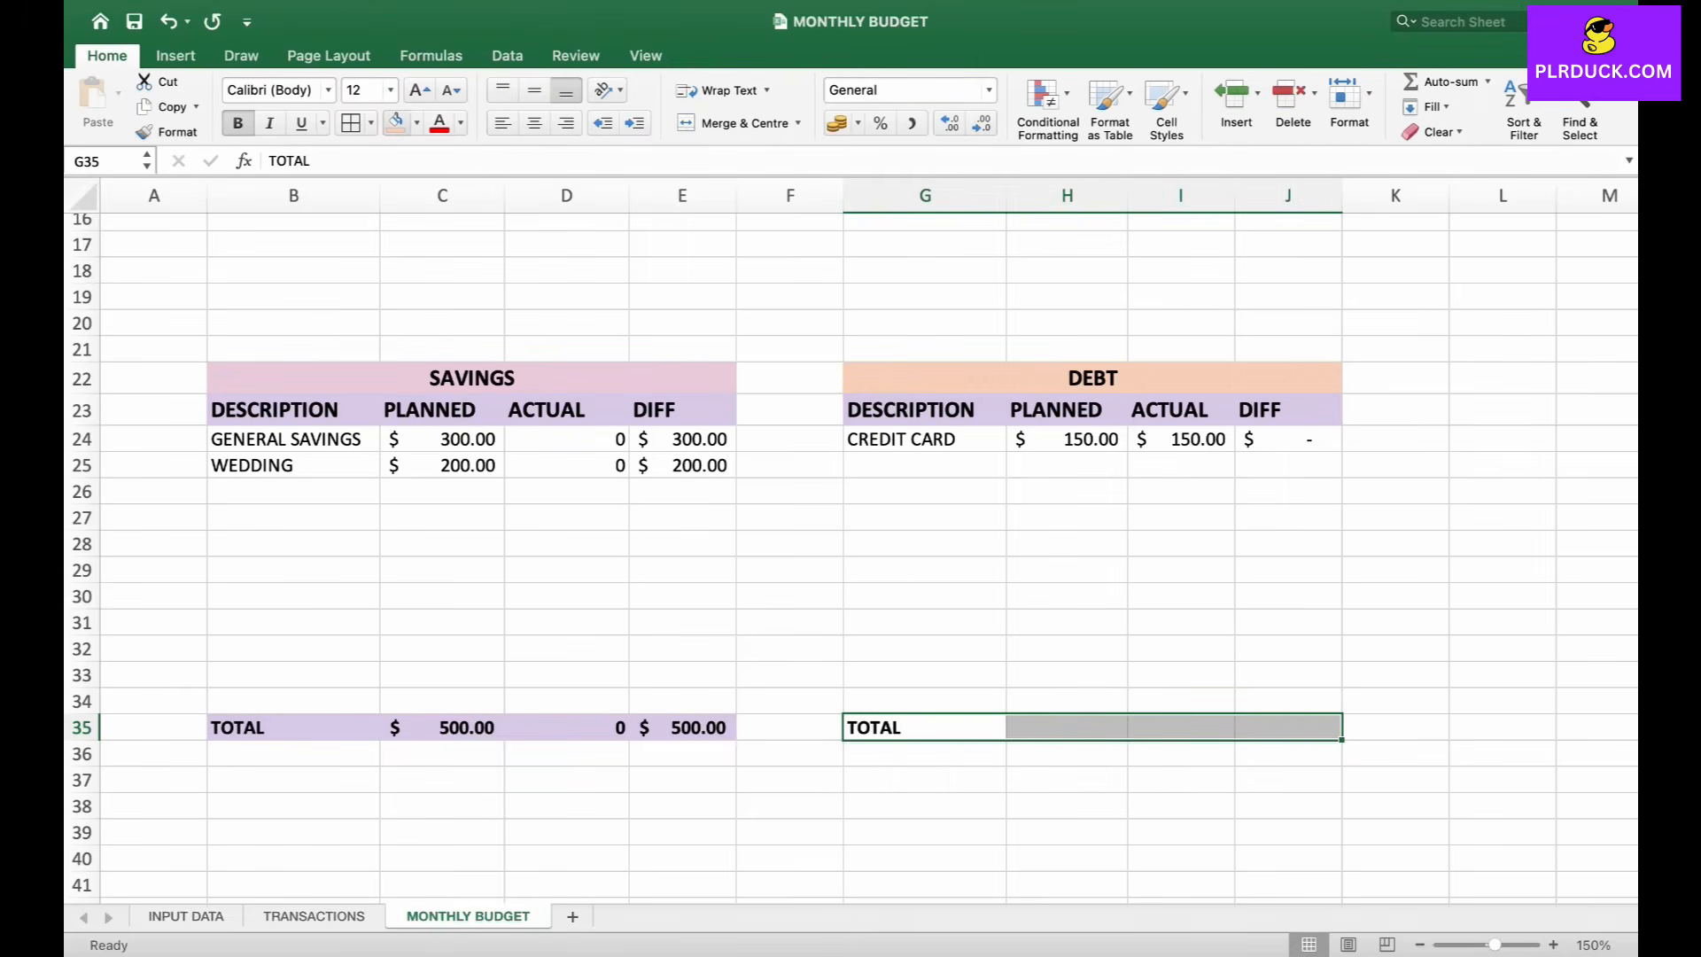
left_click(416, 122)
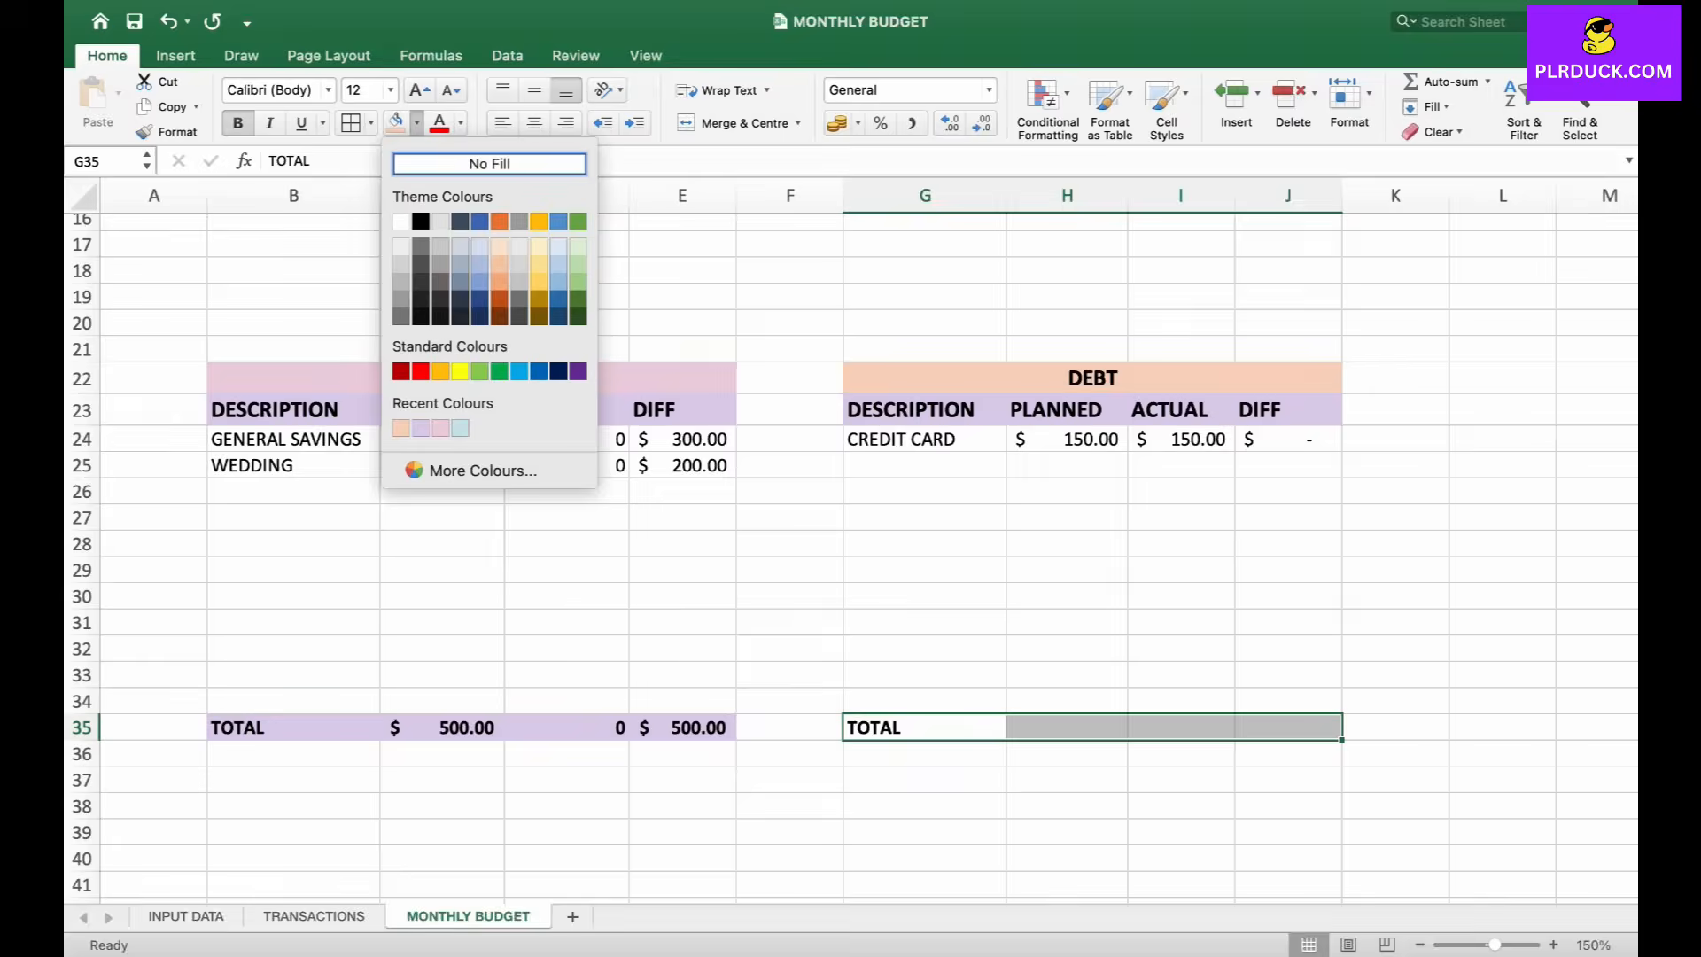
left_click(421, 428)
- Total the debt PLANNED column in H35 with a SUM of H24:H34
left_click(1067, 728)
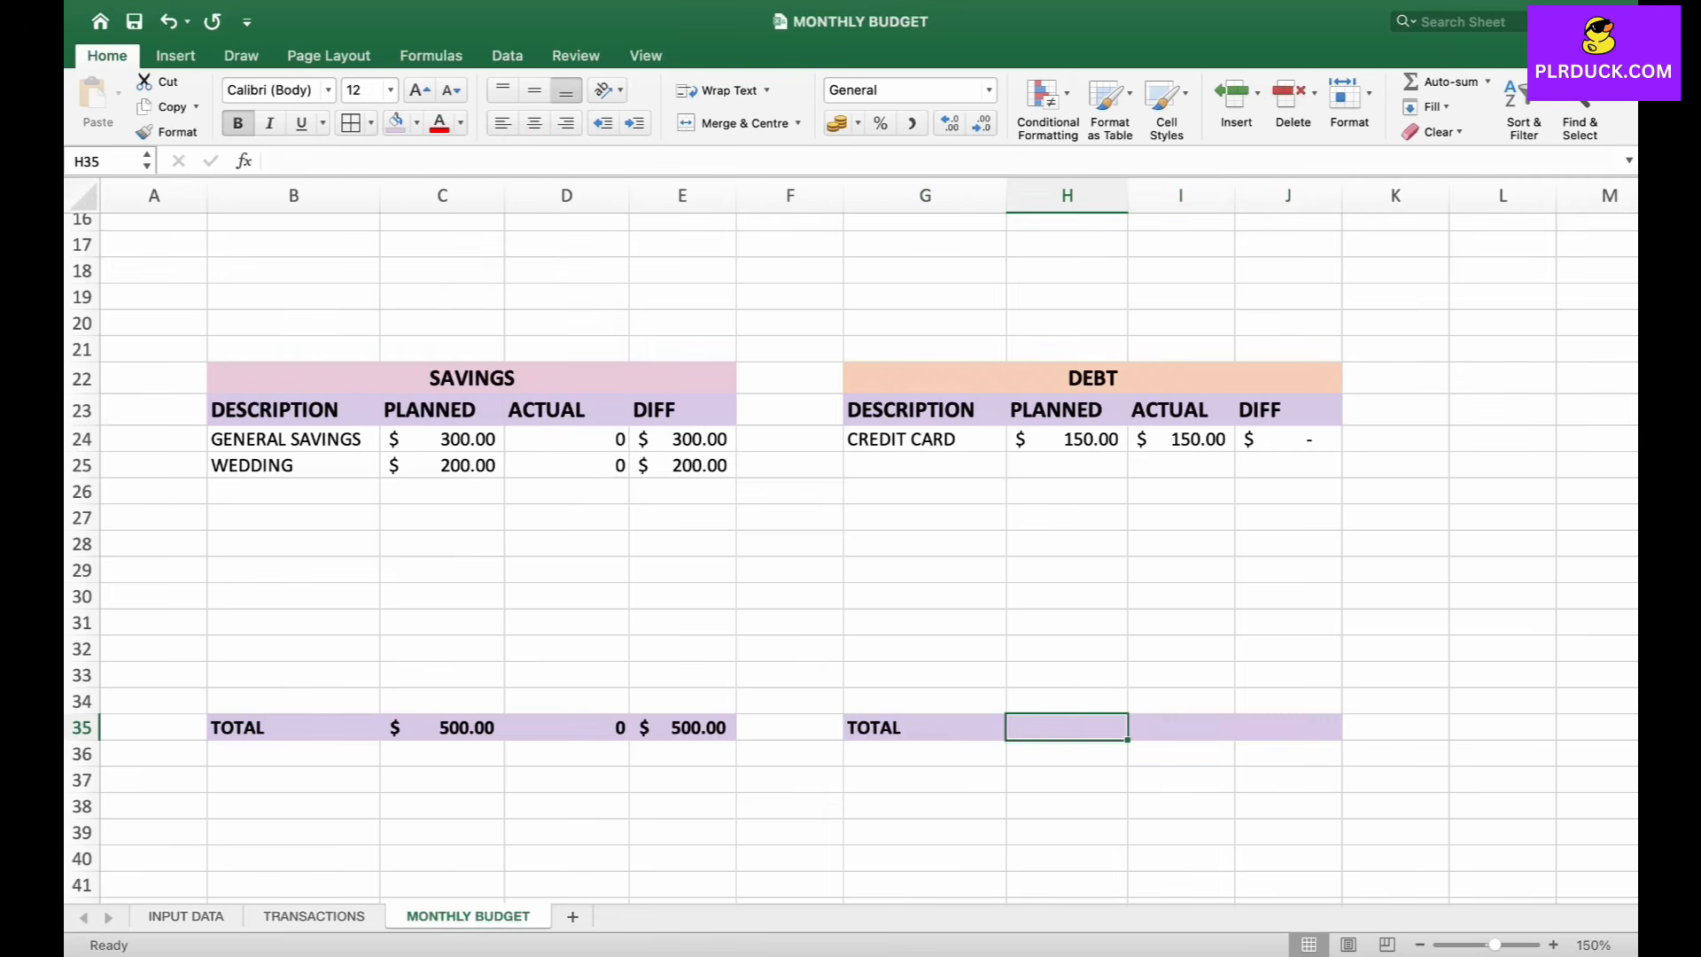
type("=SUM(")
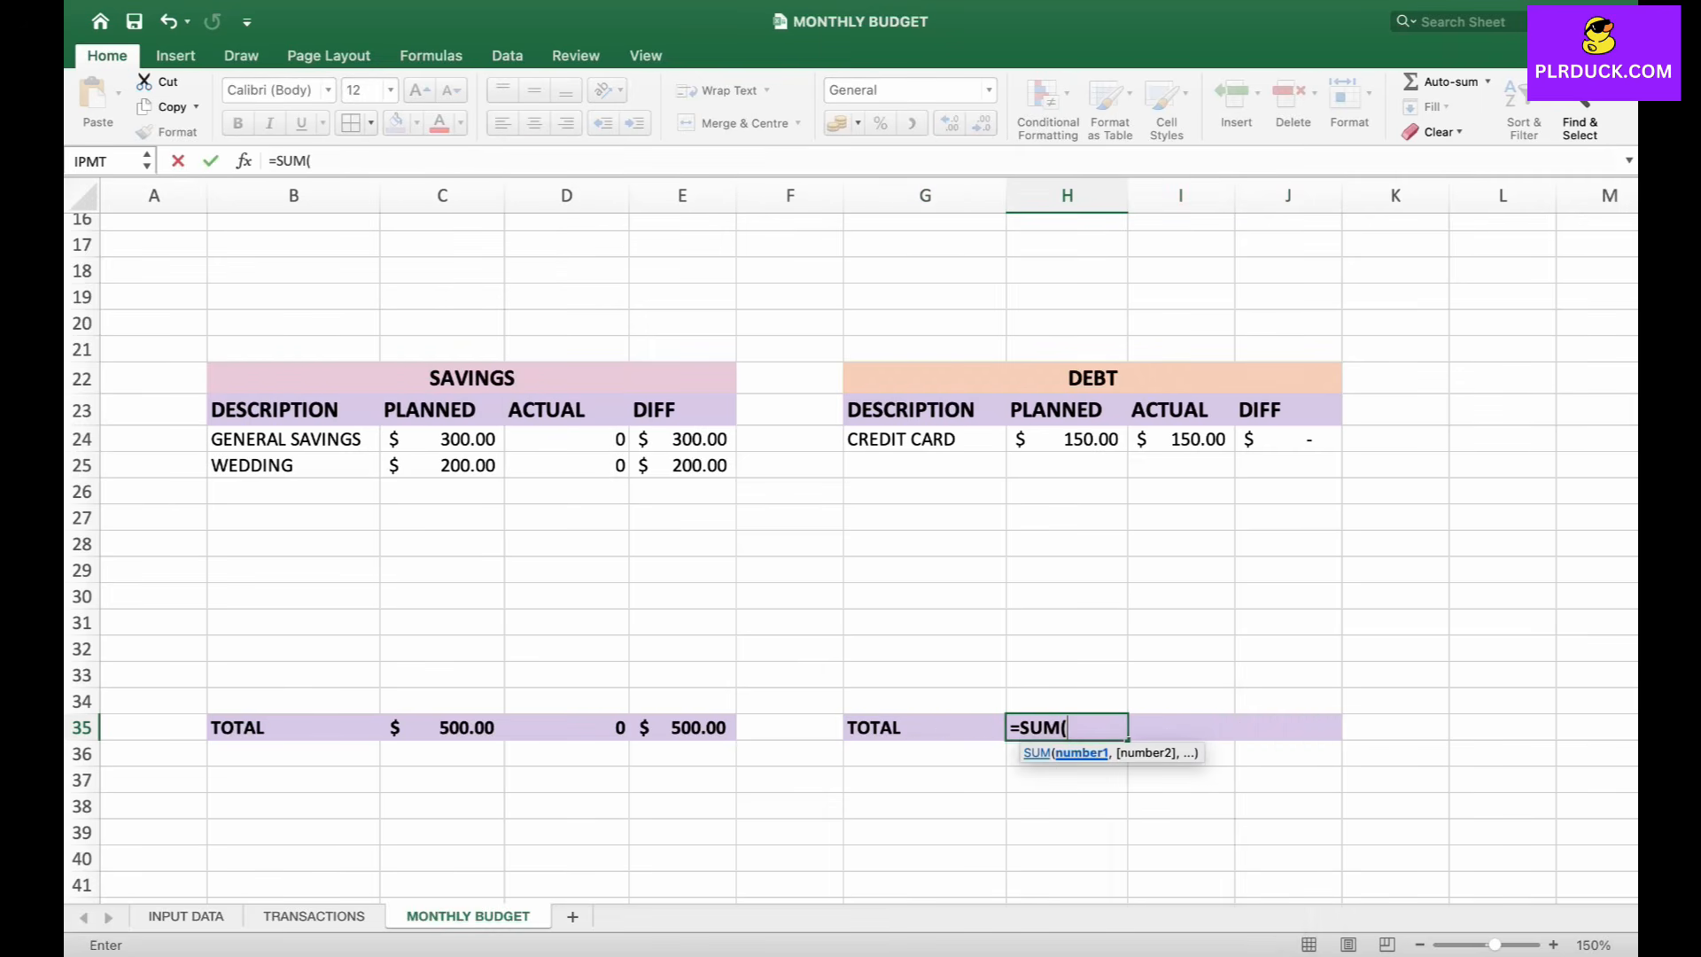
left_click_drag(1090, 440, 1121, 714)
key("Return")
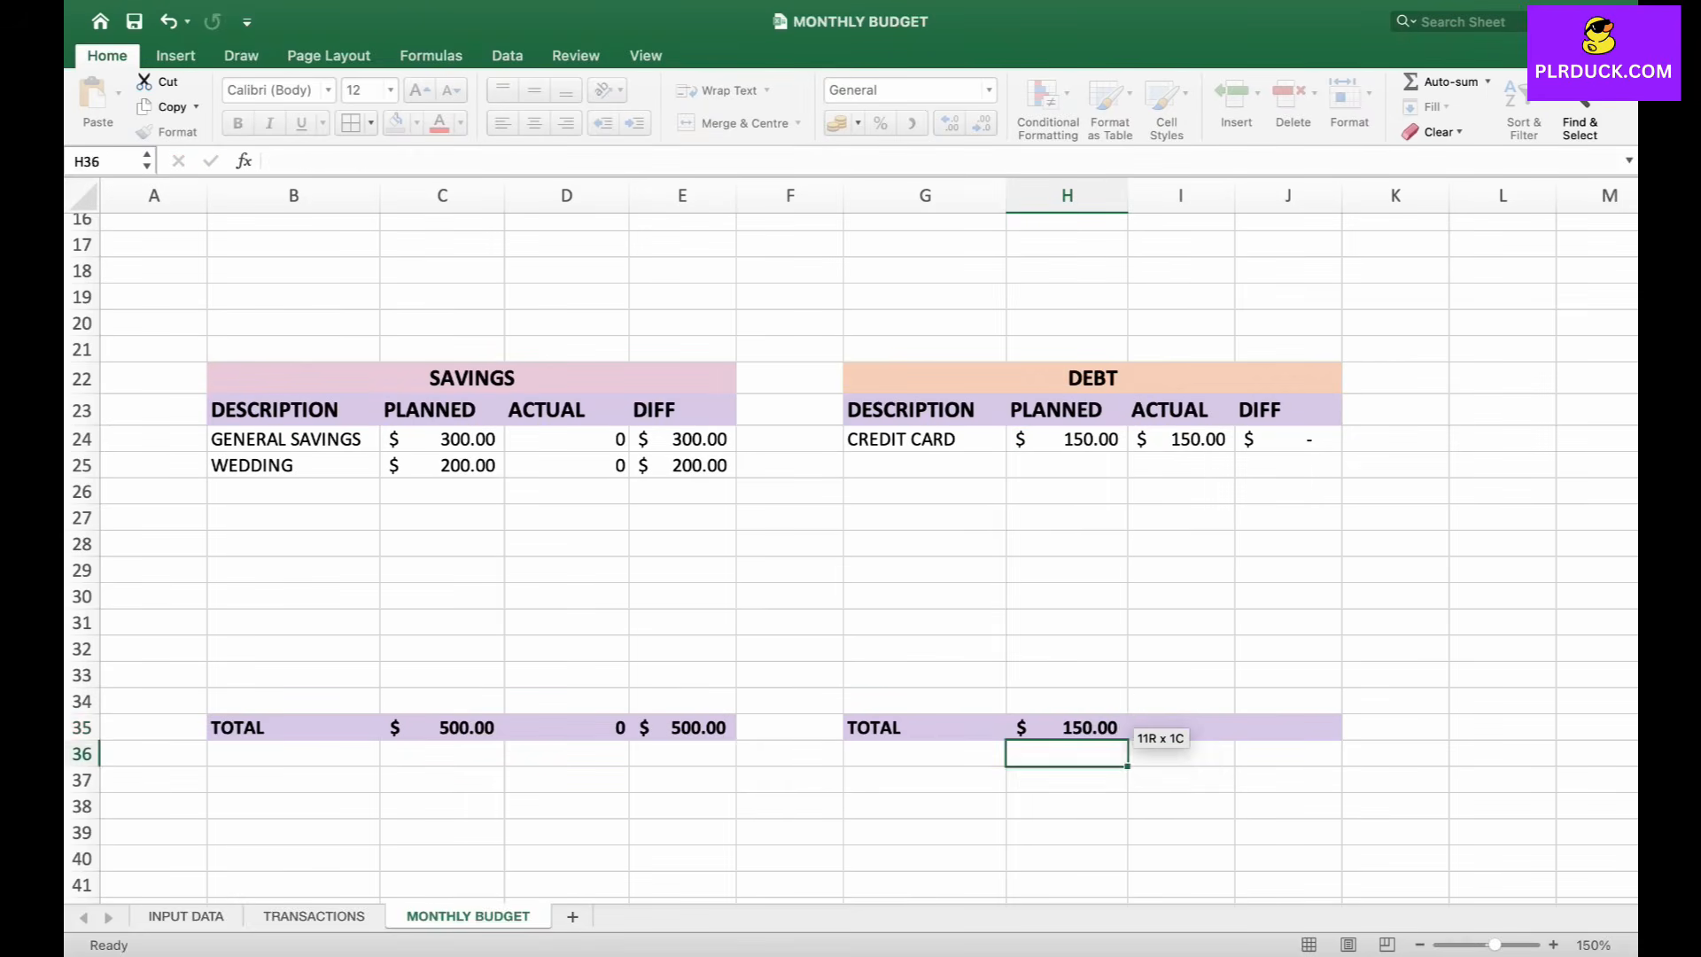
- Total the debt ACTUAL column in I35 with a SUM of I24:I34
left_click(1207, 728)
type("=SUM(")
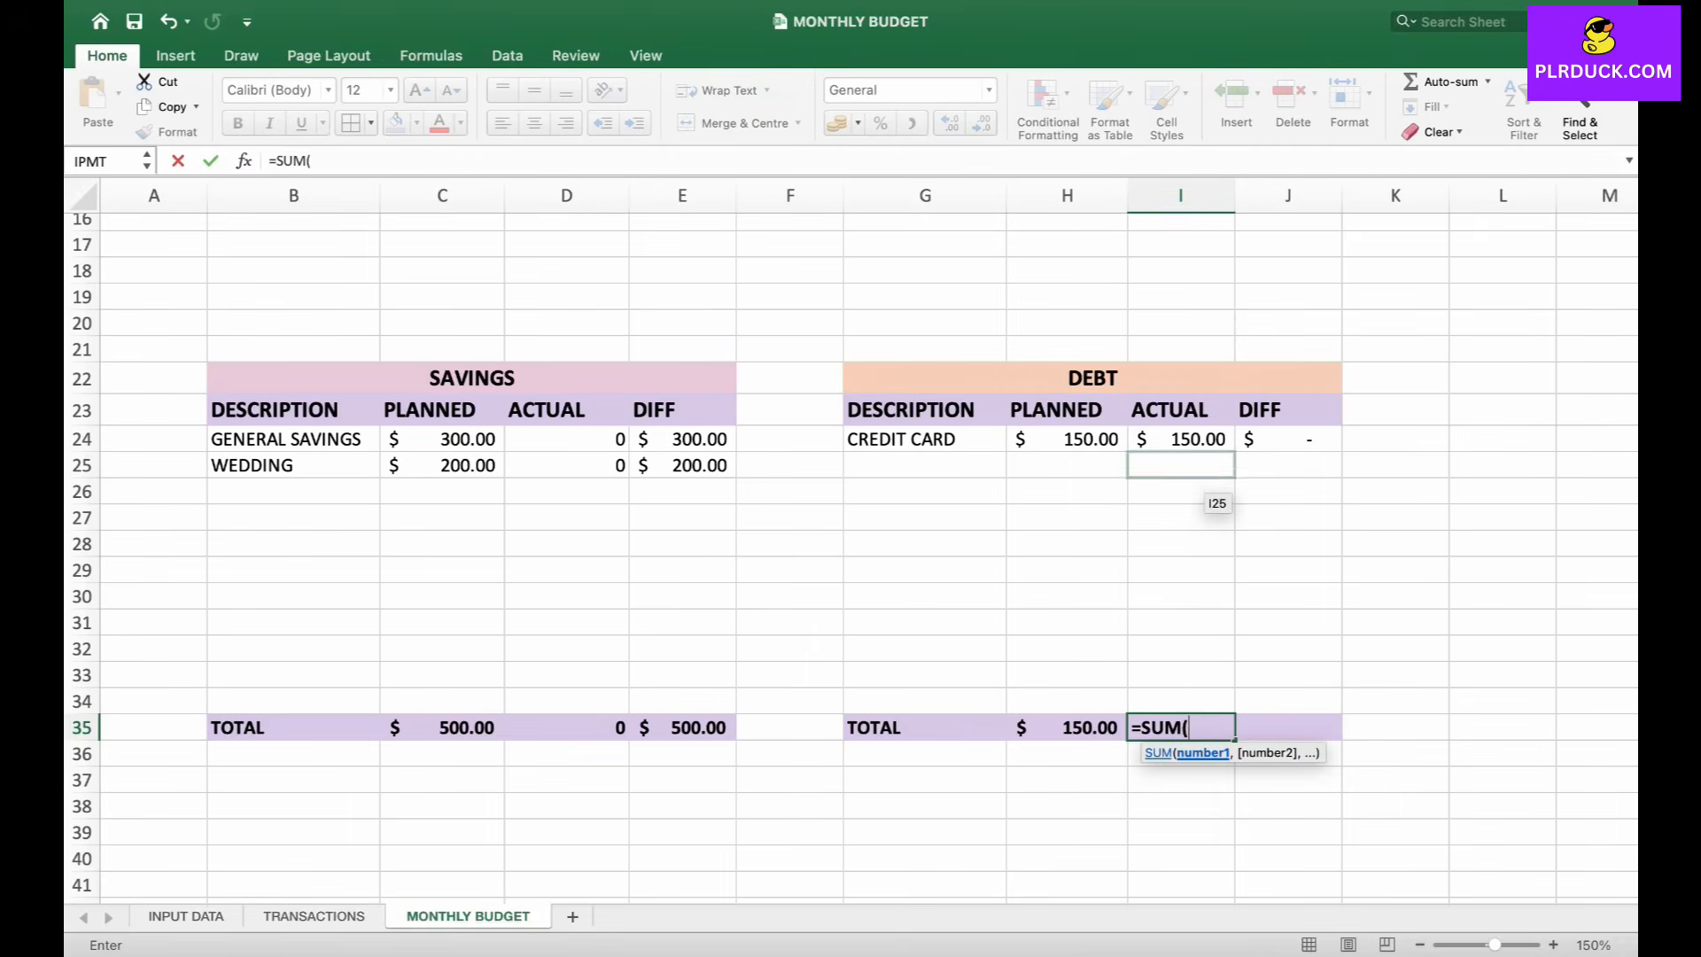
left_click_drag(1197, 442, 1227, 709)
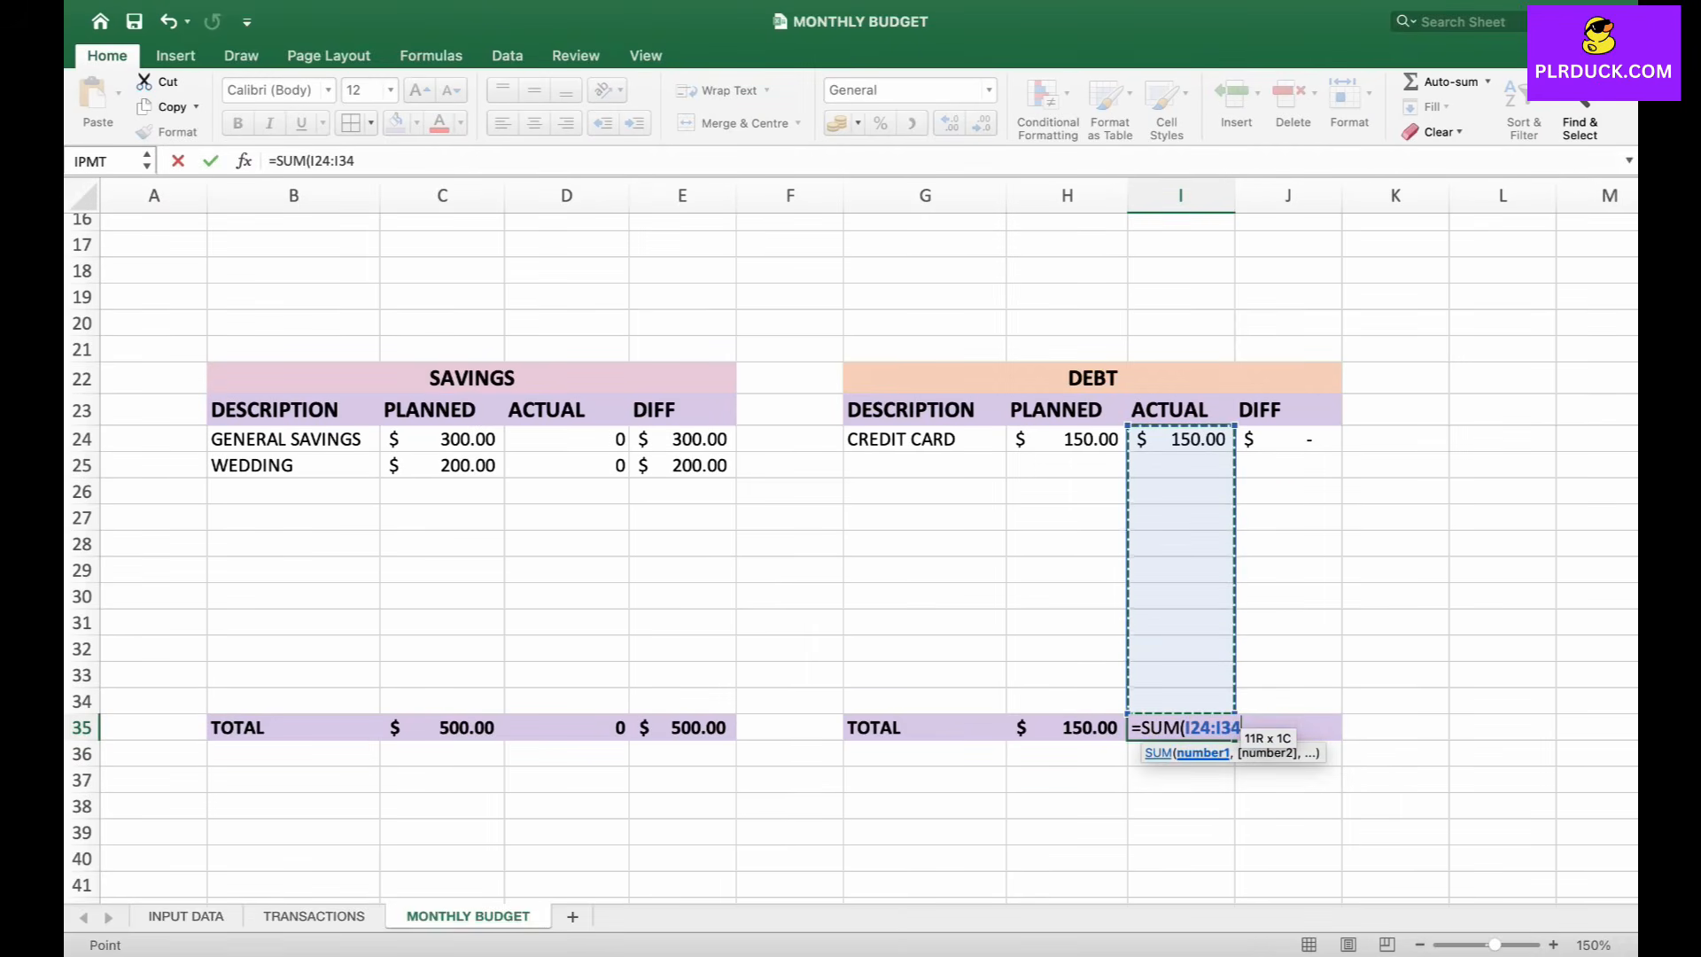
key("Return")
- Total the debt DIFF column in J35 with a SUM of J24:J34
left_click(1303, 730)
type("=SUM")
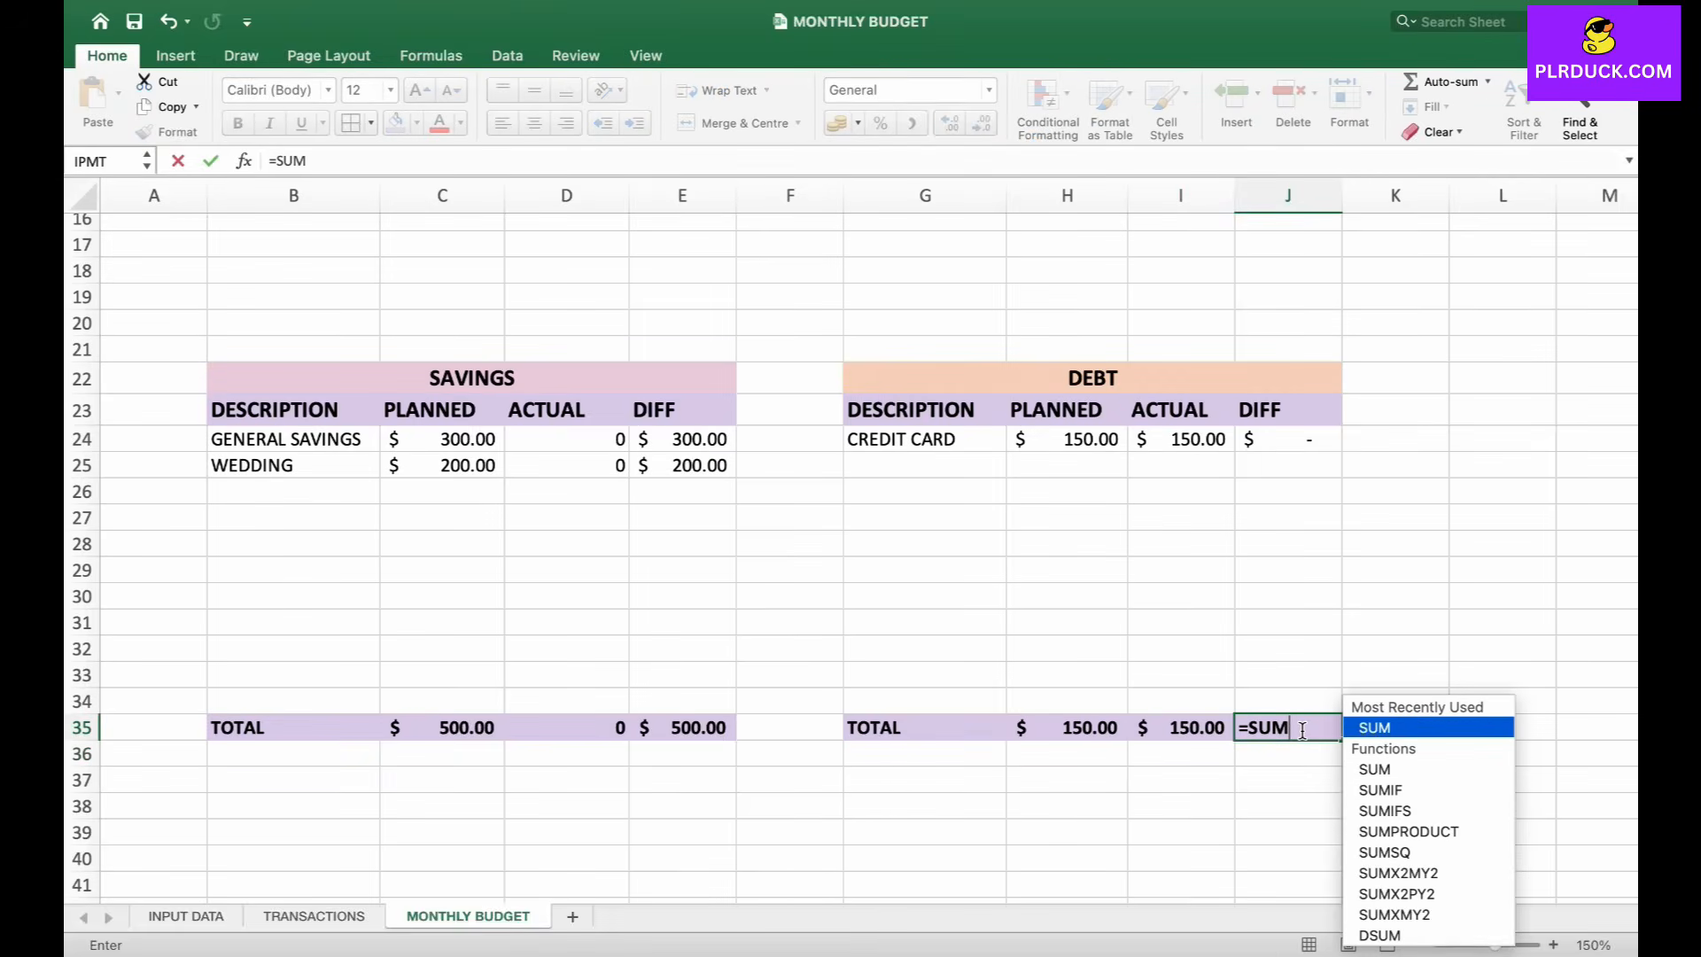
type("(")
left_click_drag(1289, 439, 1294, 709)
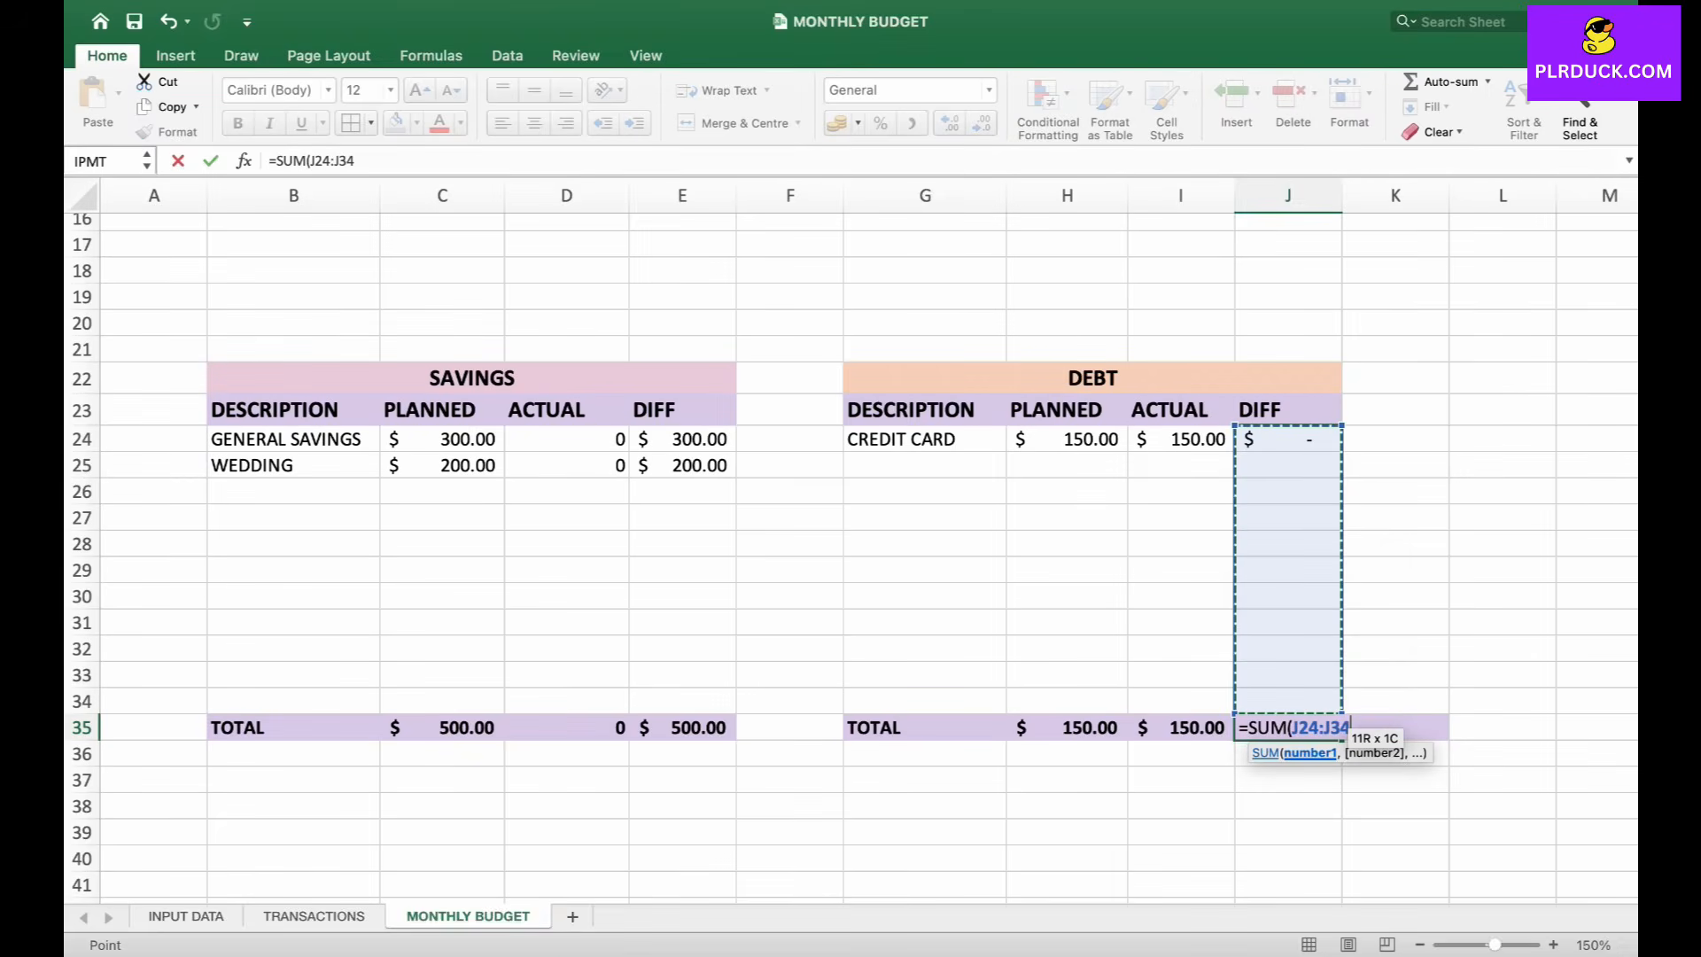
- Complete the debt table's DIFF total in J35 as =SUM(J24:J34)
type(")")
key("Return")
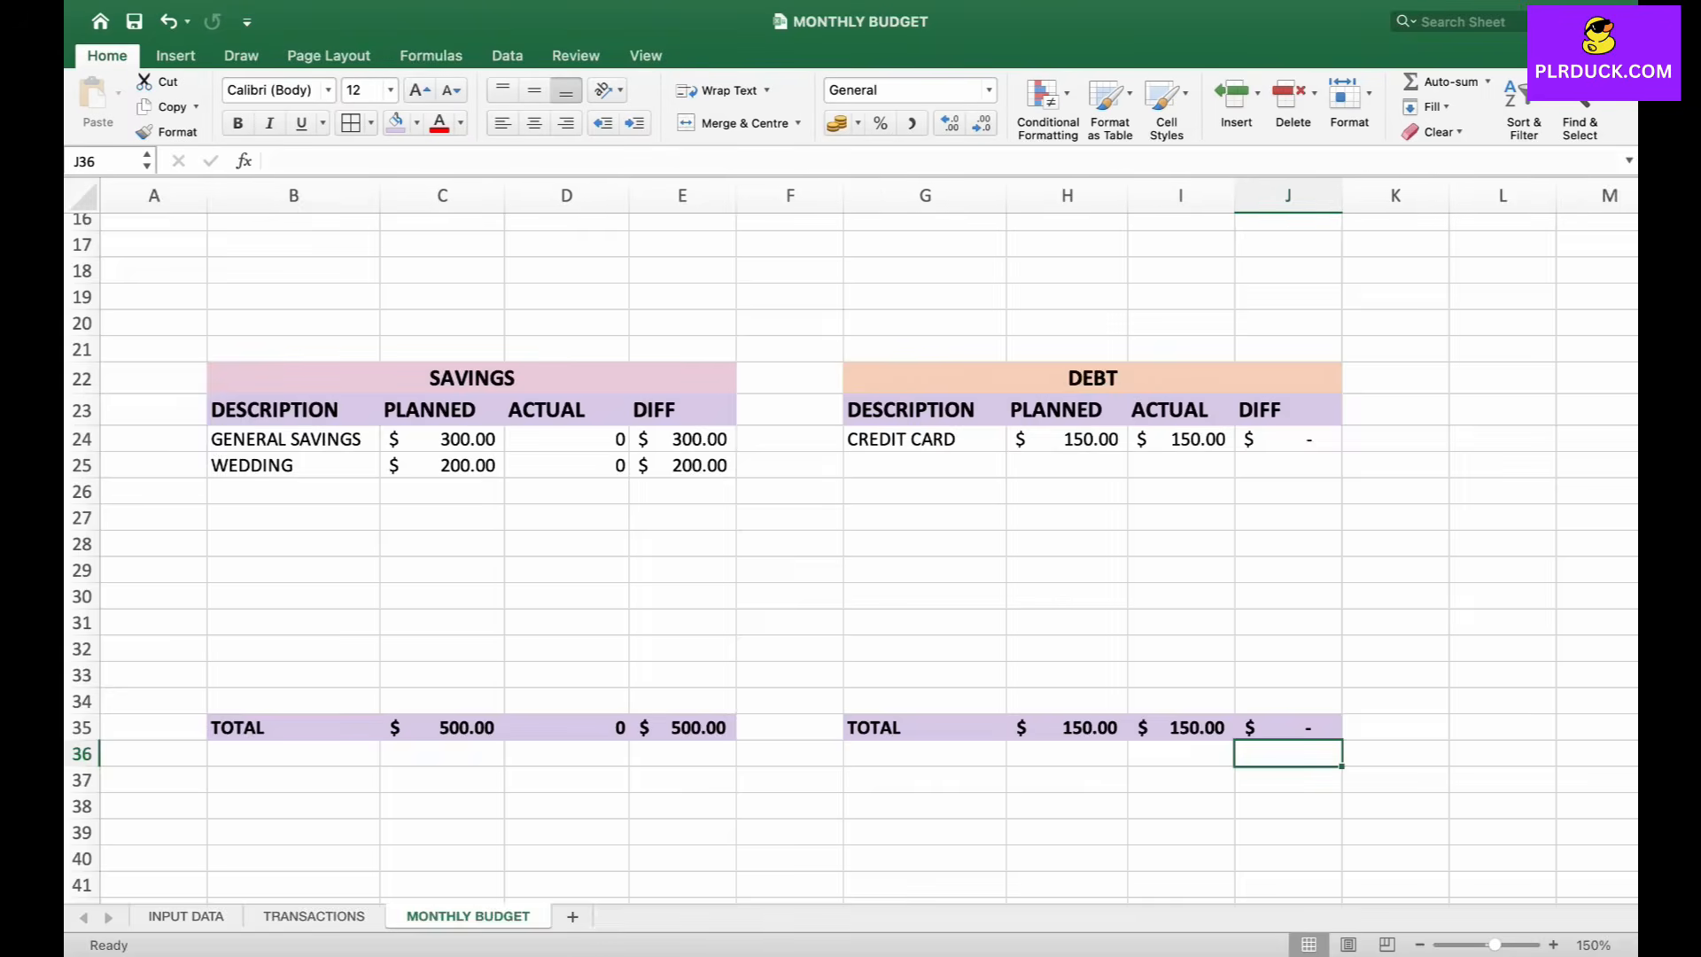
- Merge and centre L22:O22 beside the debt table and enter the title BILLS
scroll(851, 541, "right", 10)
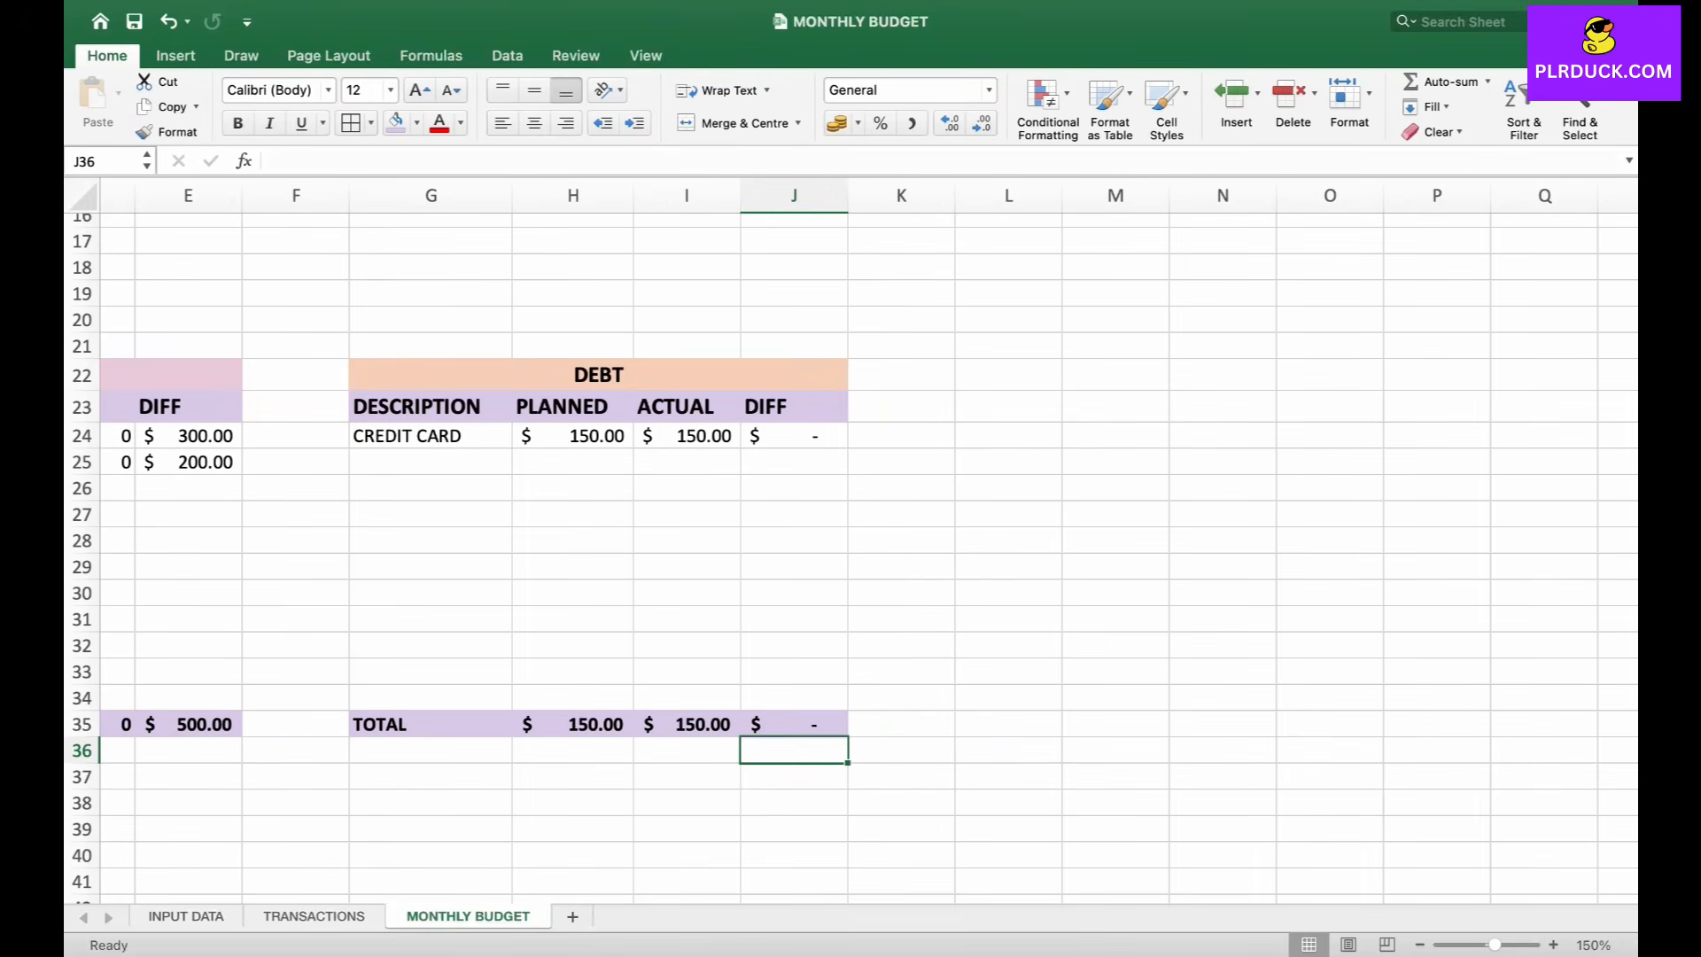
left_click_drag(1008, 375, 1330, 375)
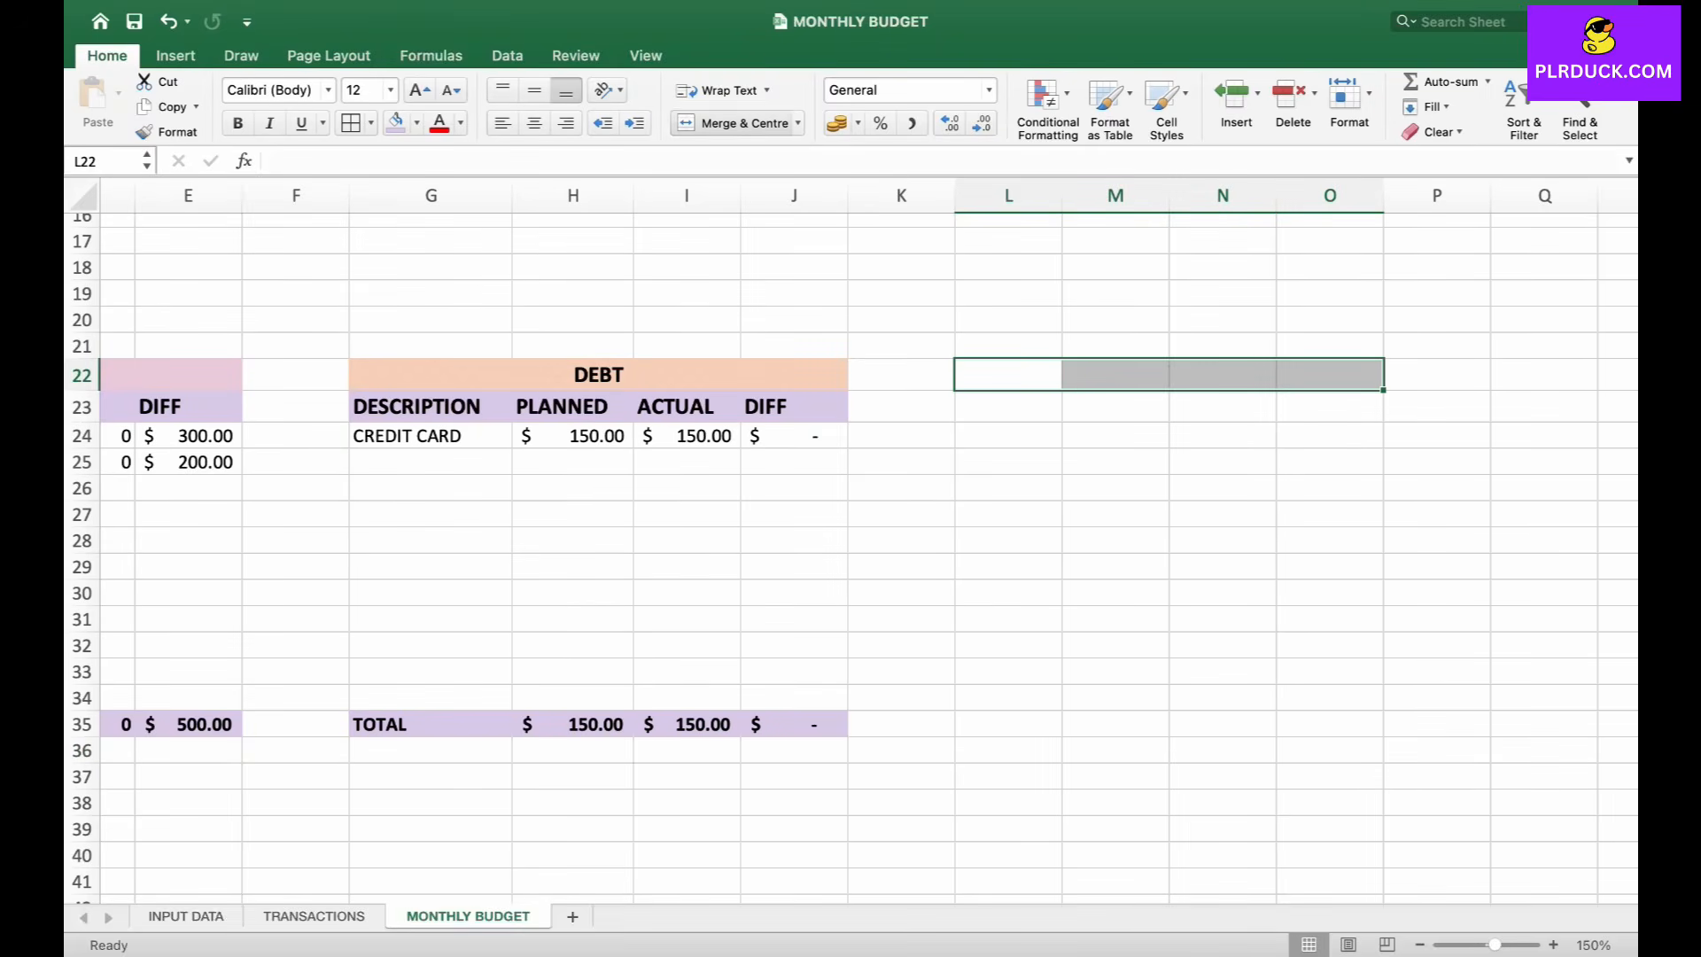
left_click(743, 123)
double_click(1170, 374)
type("BILLS")
left_click(901, 436)
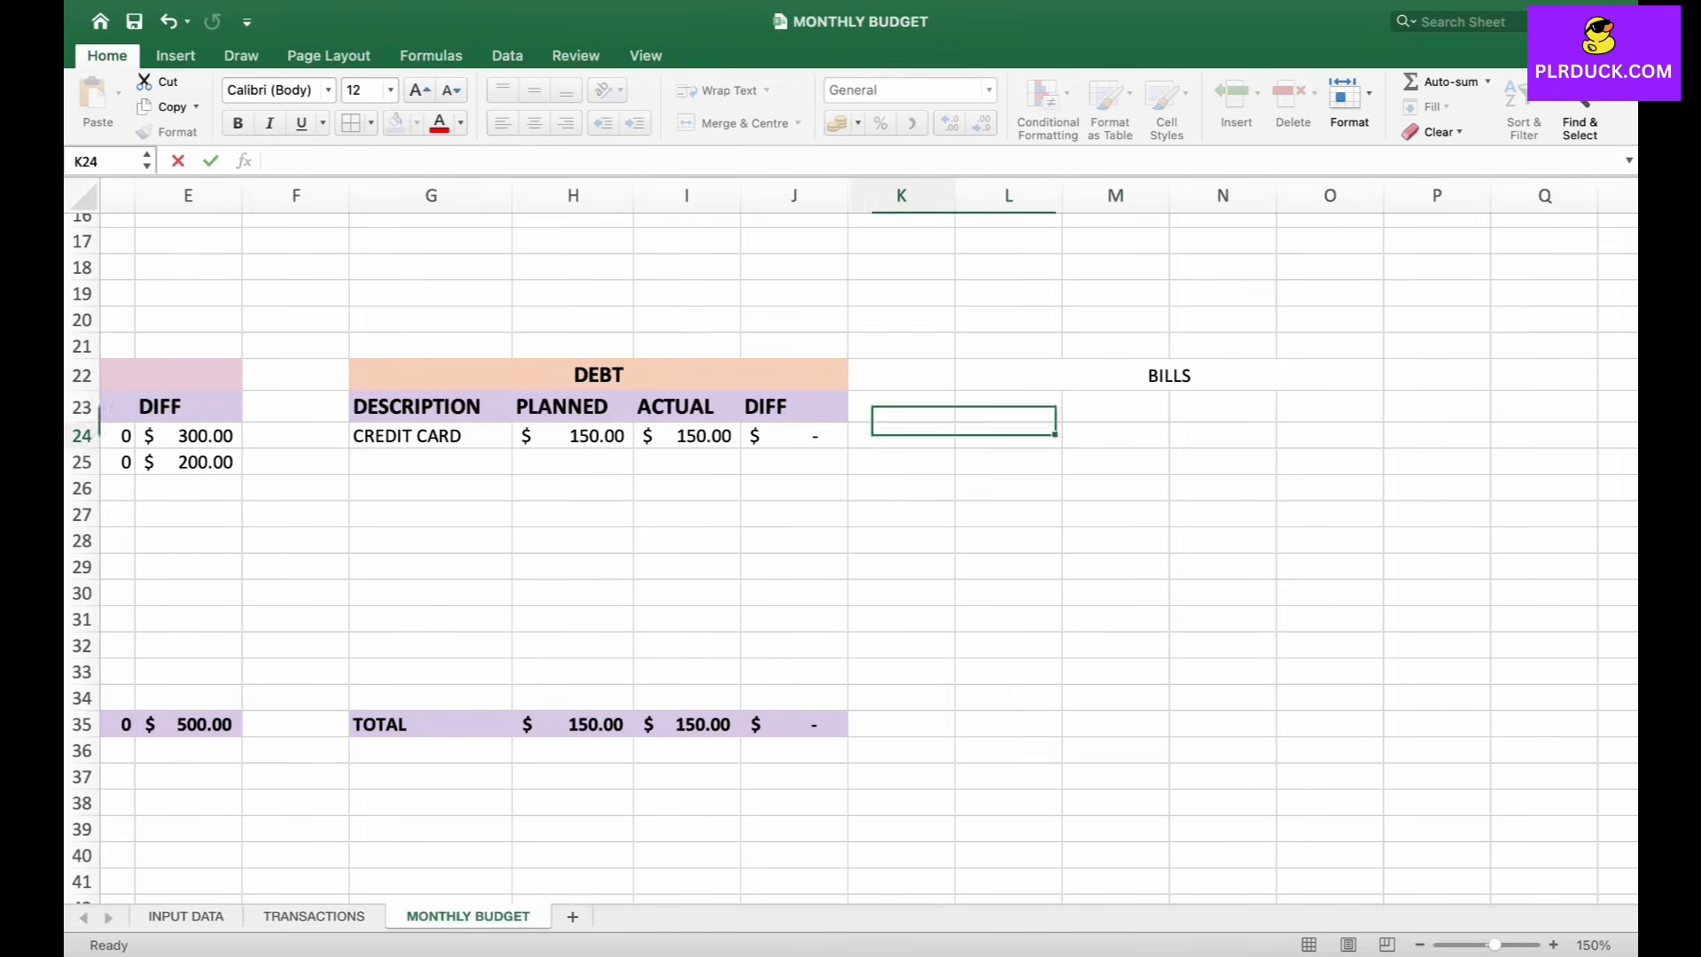
left_click_drag(431, 407, 794, 406)
key("super+c")
left_click(1009, 488)
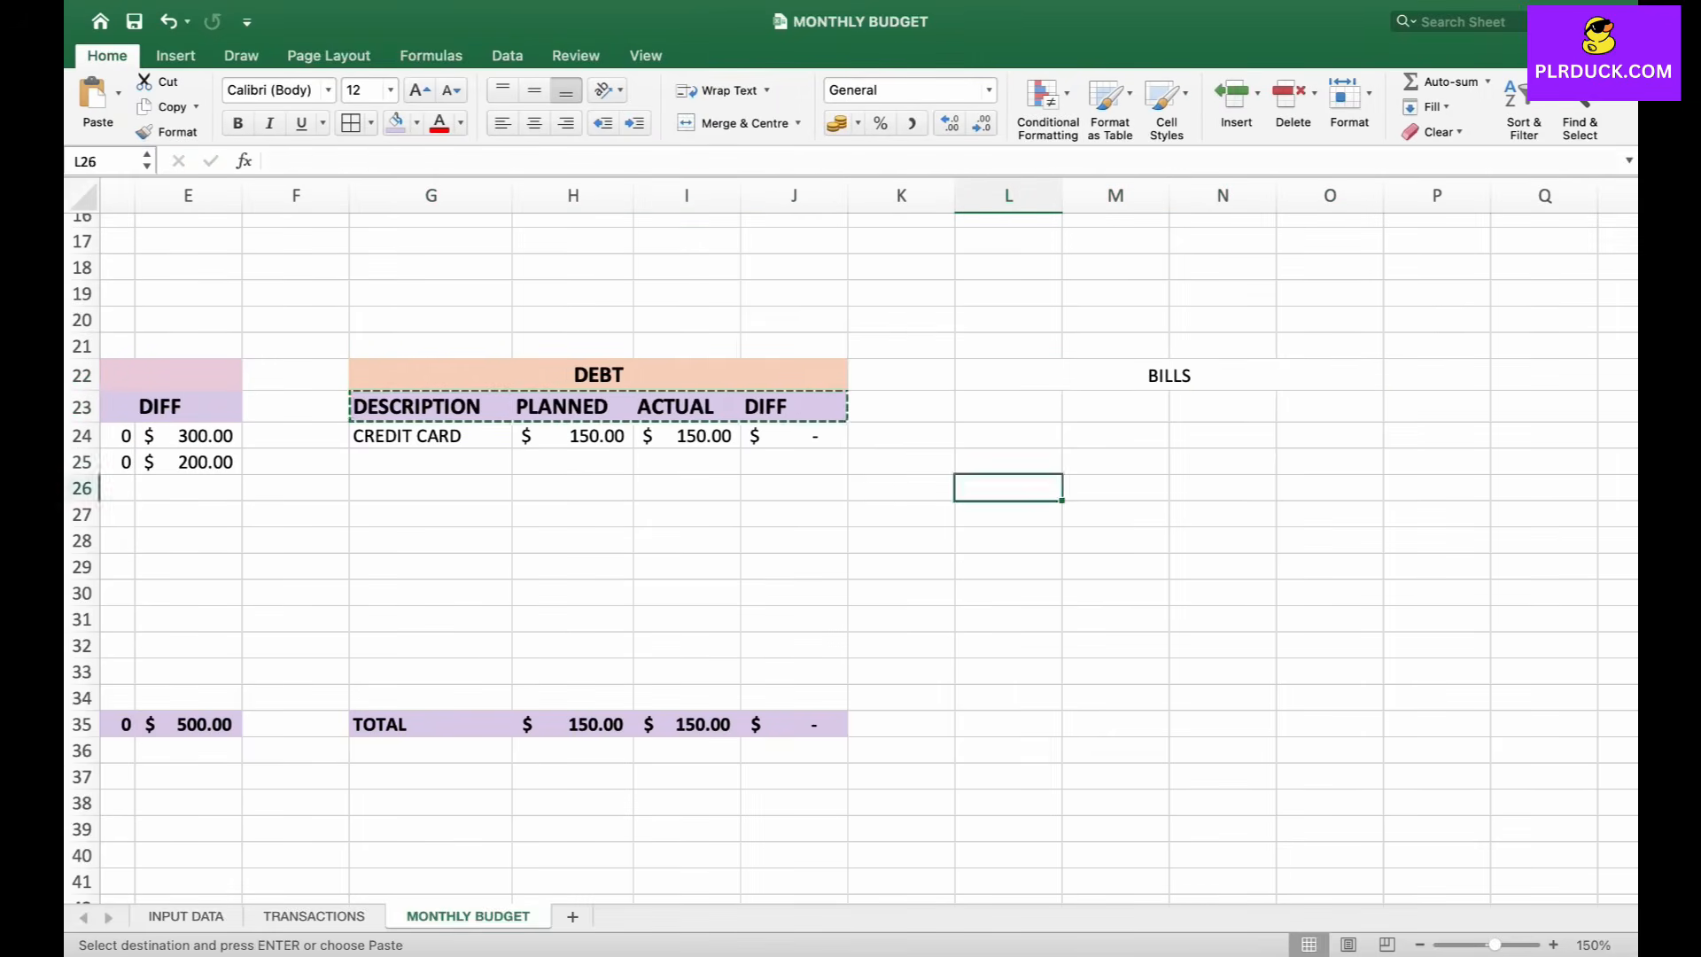
left_click(1019, 376)
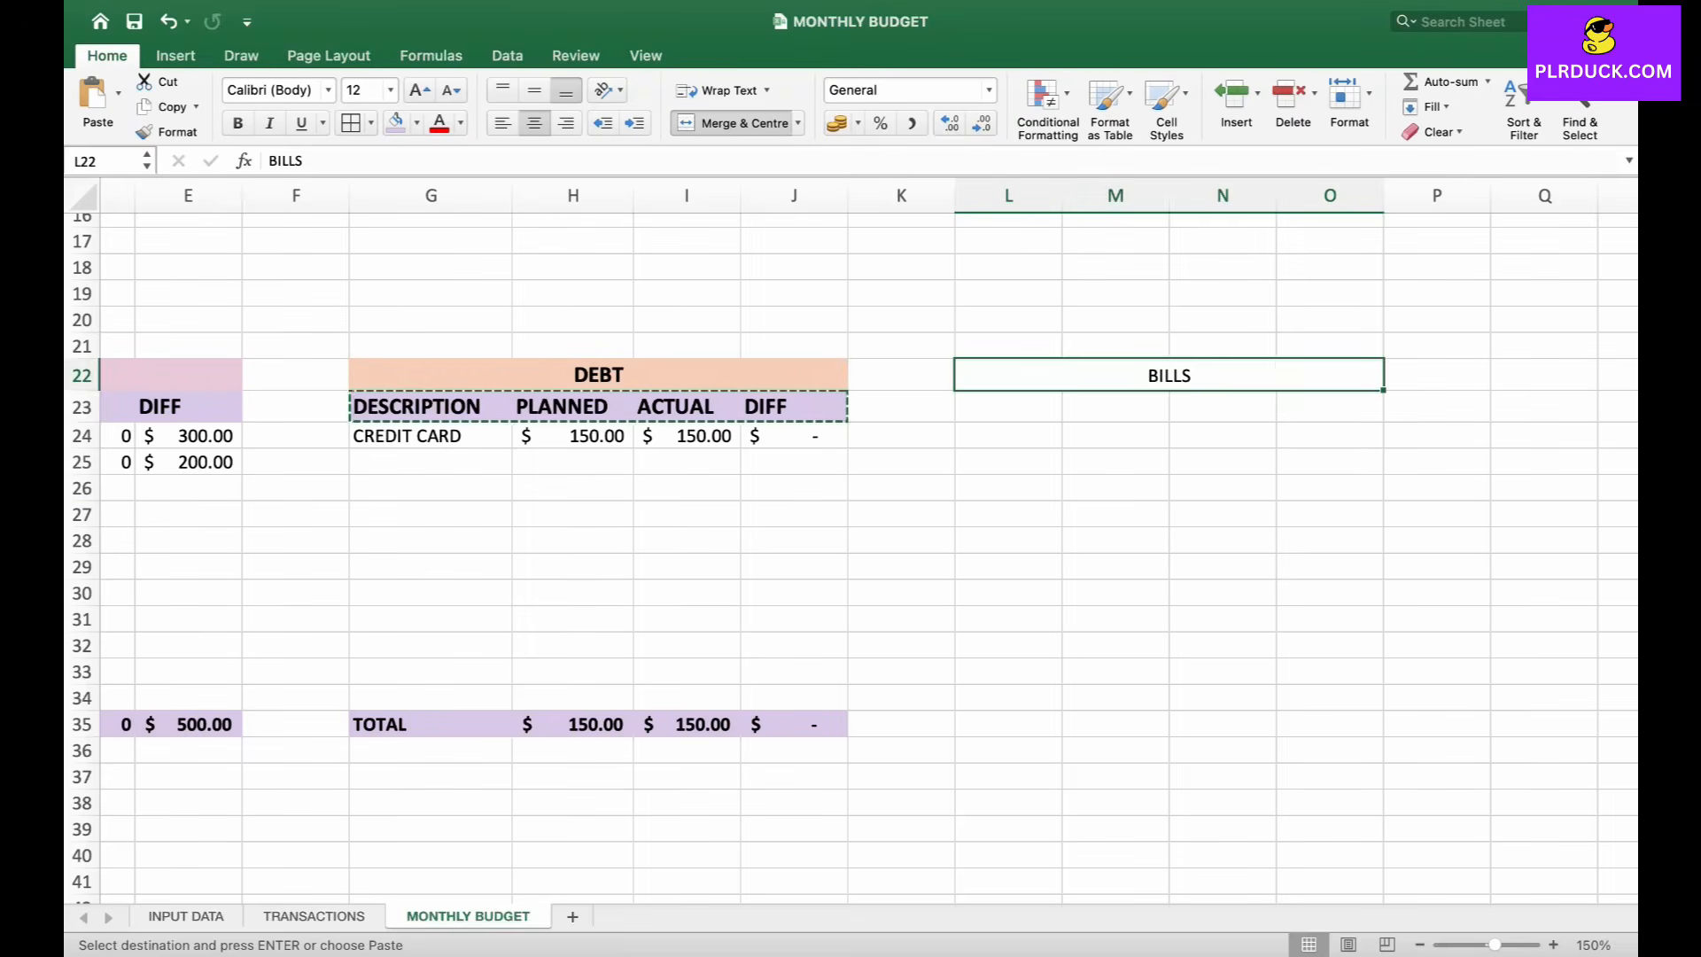
- Enter the bills table headers DESCRIPTION, PLANNED, DEADLINE, ACTUAL and DIFF in L23:P23
left_click(1009, 407)
type("DESCRIPTION")
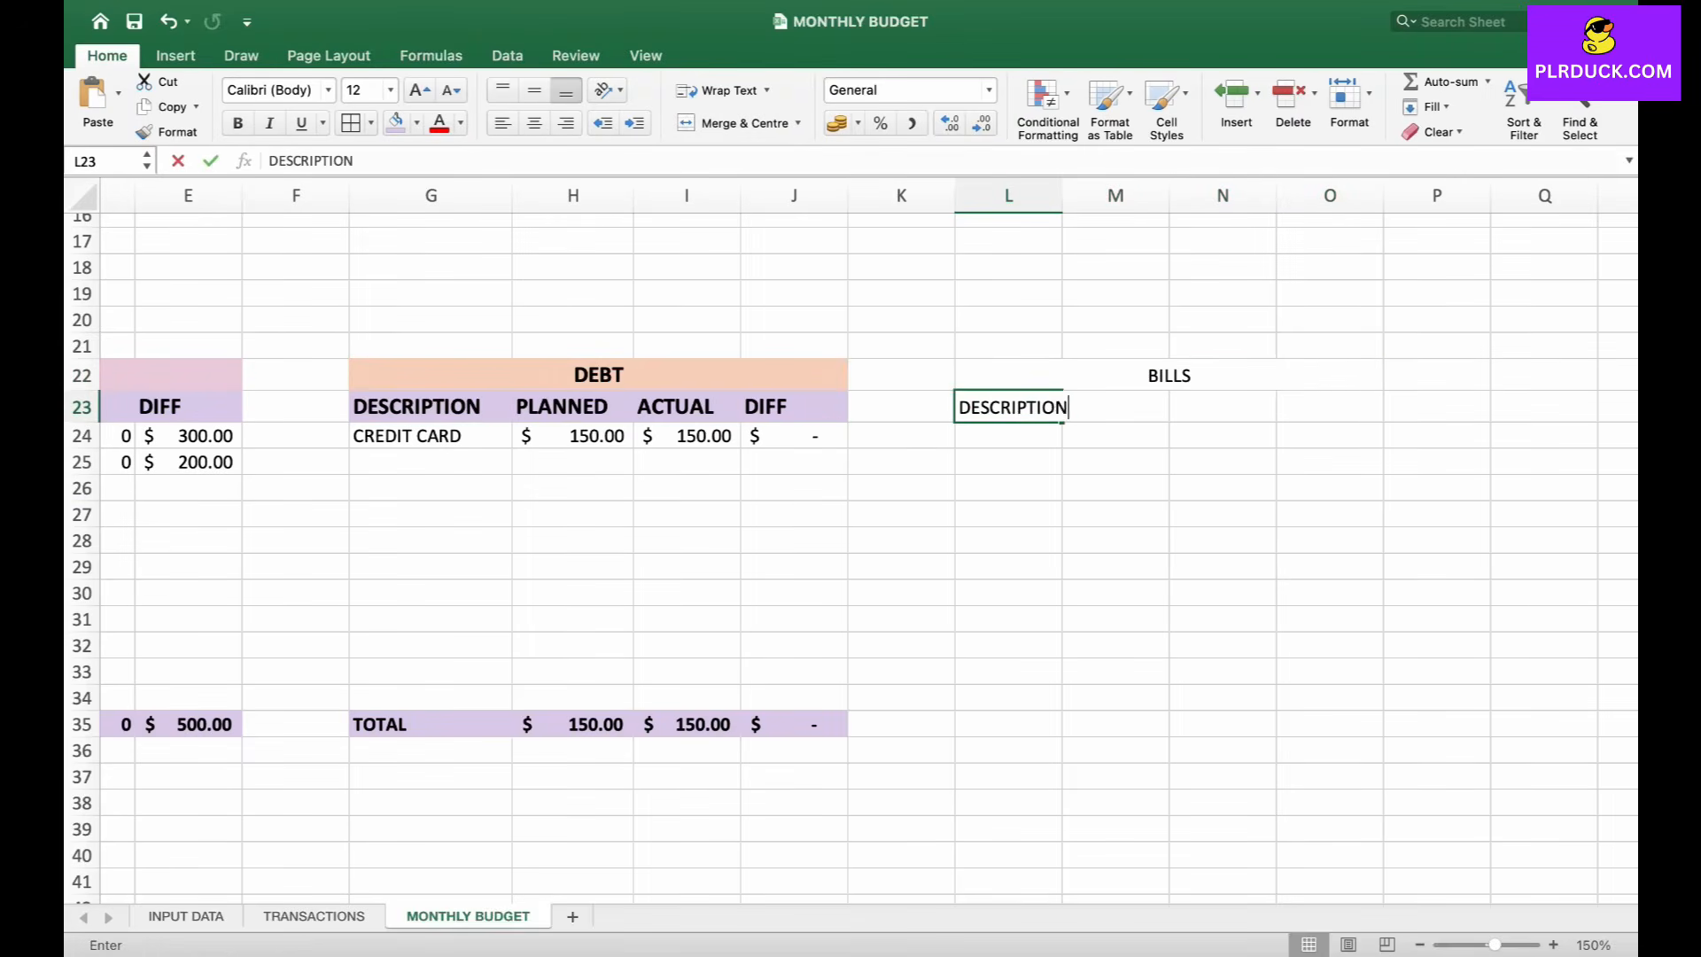
key("Tab")
type("PLANNED")
key("Tab")
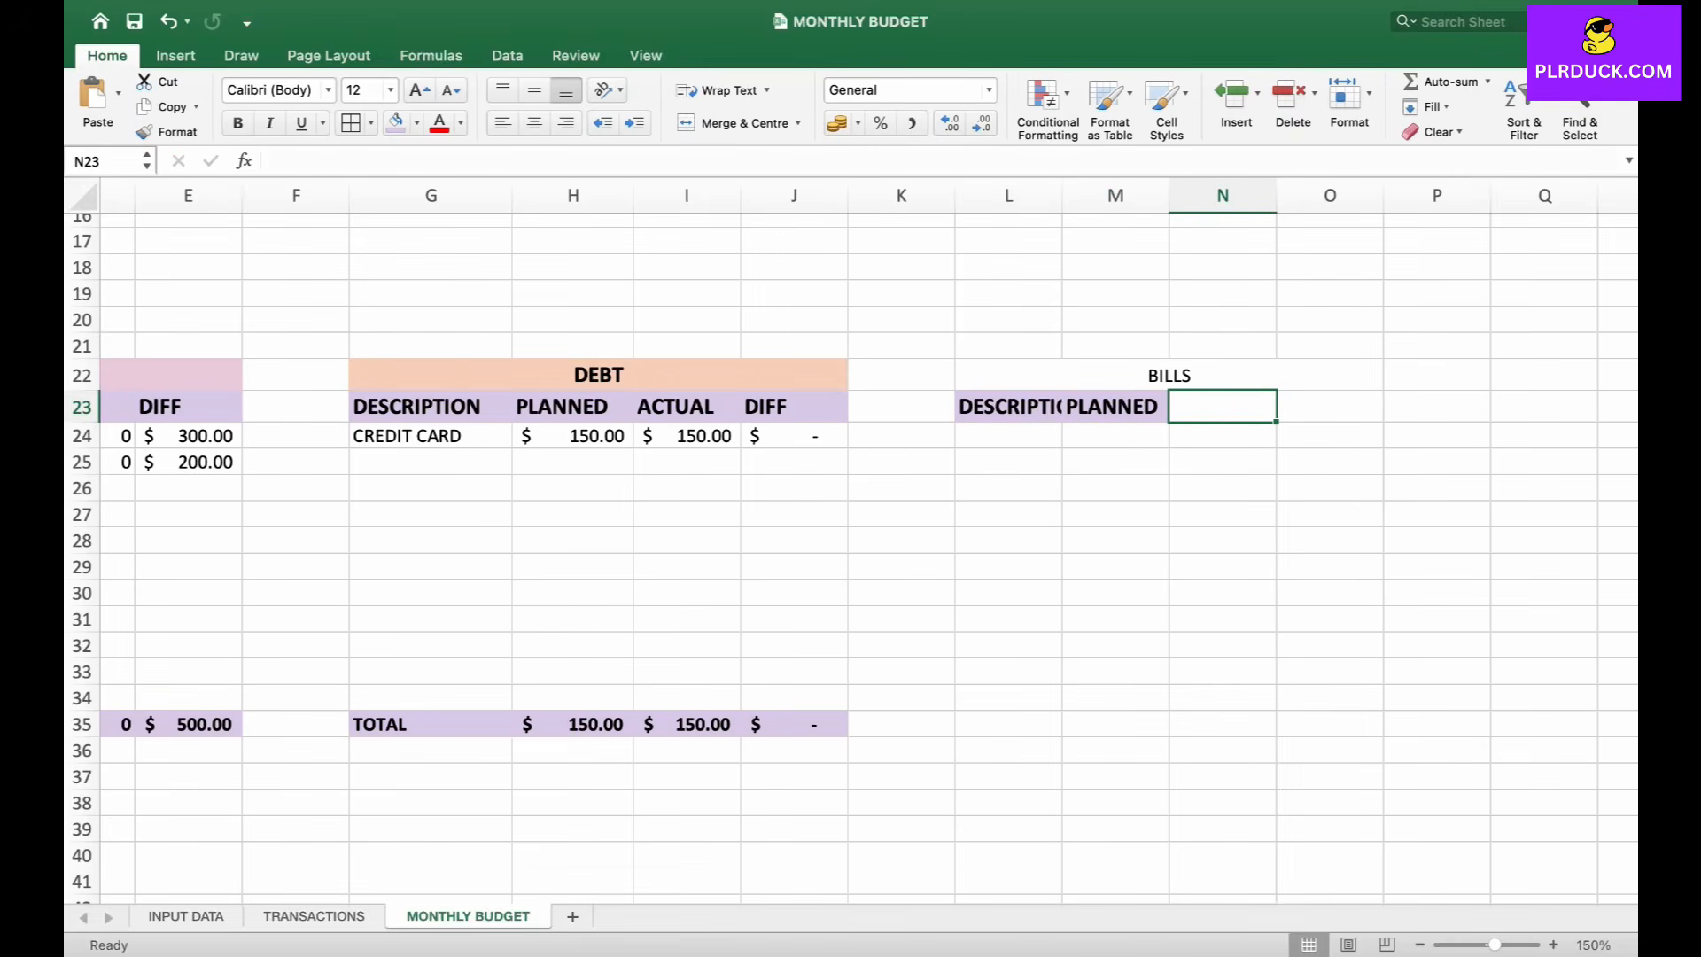
type("DEADLINE")
key("Tab")
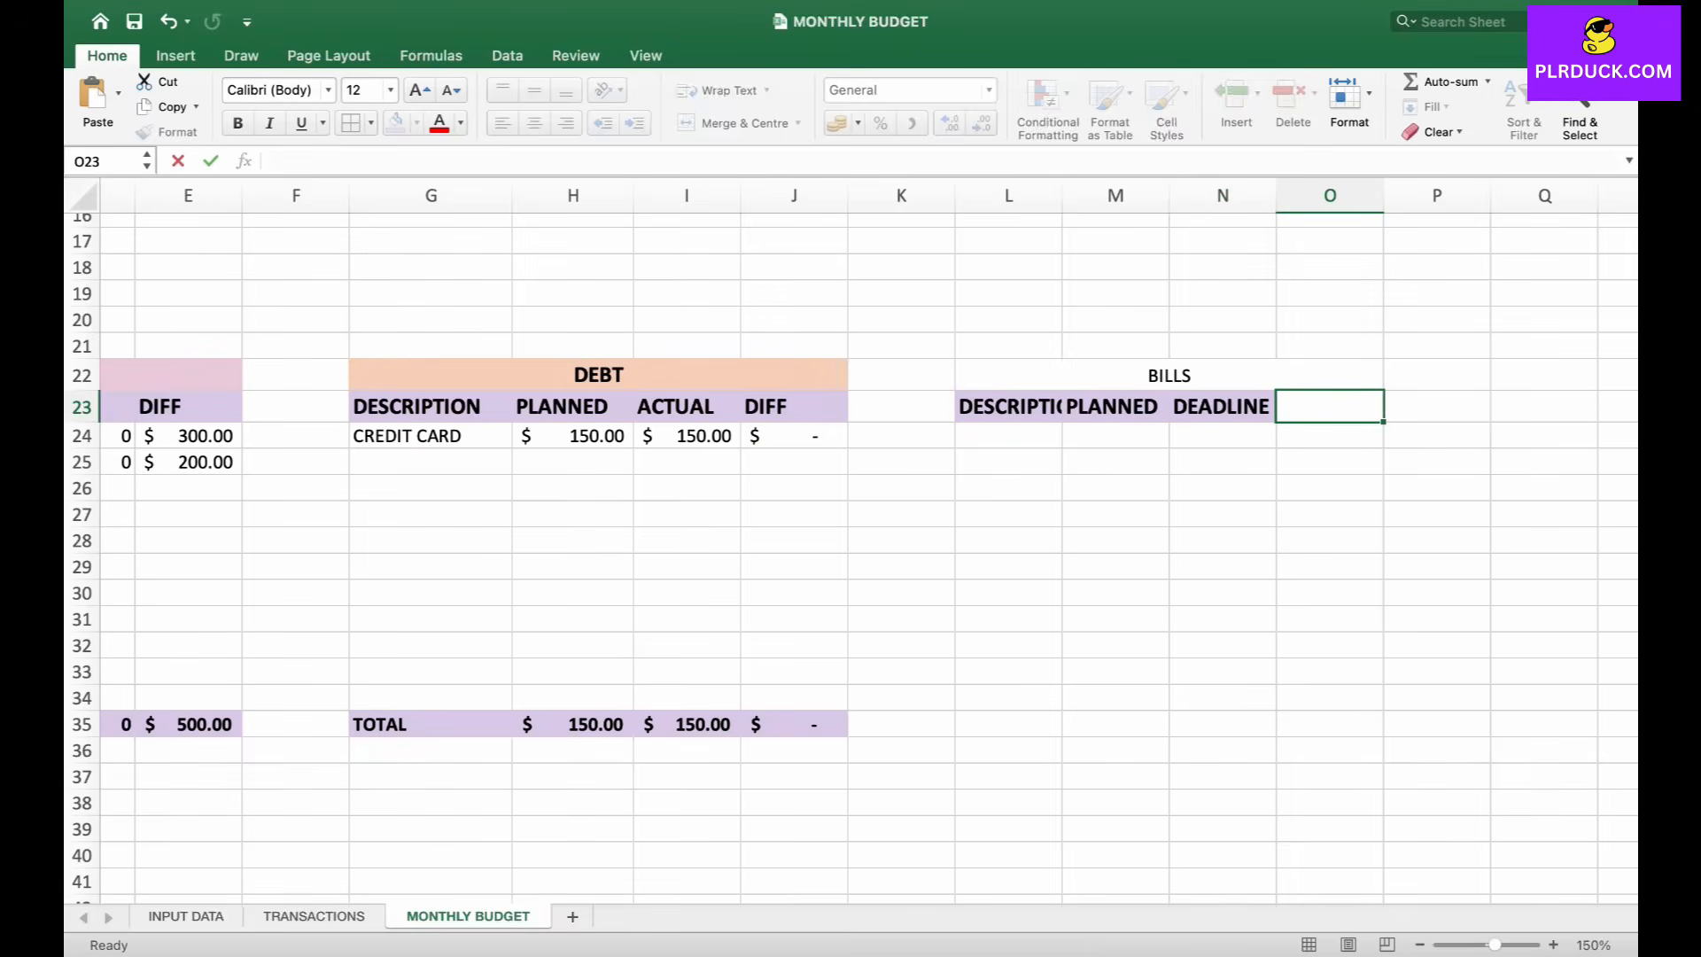
type("ACTUAL")
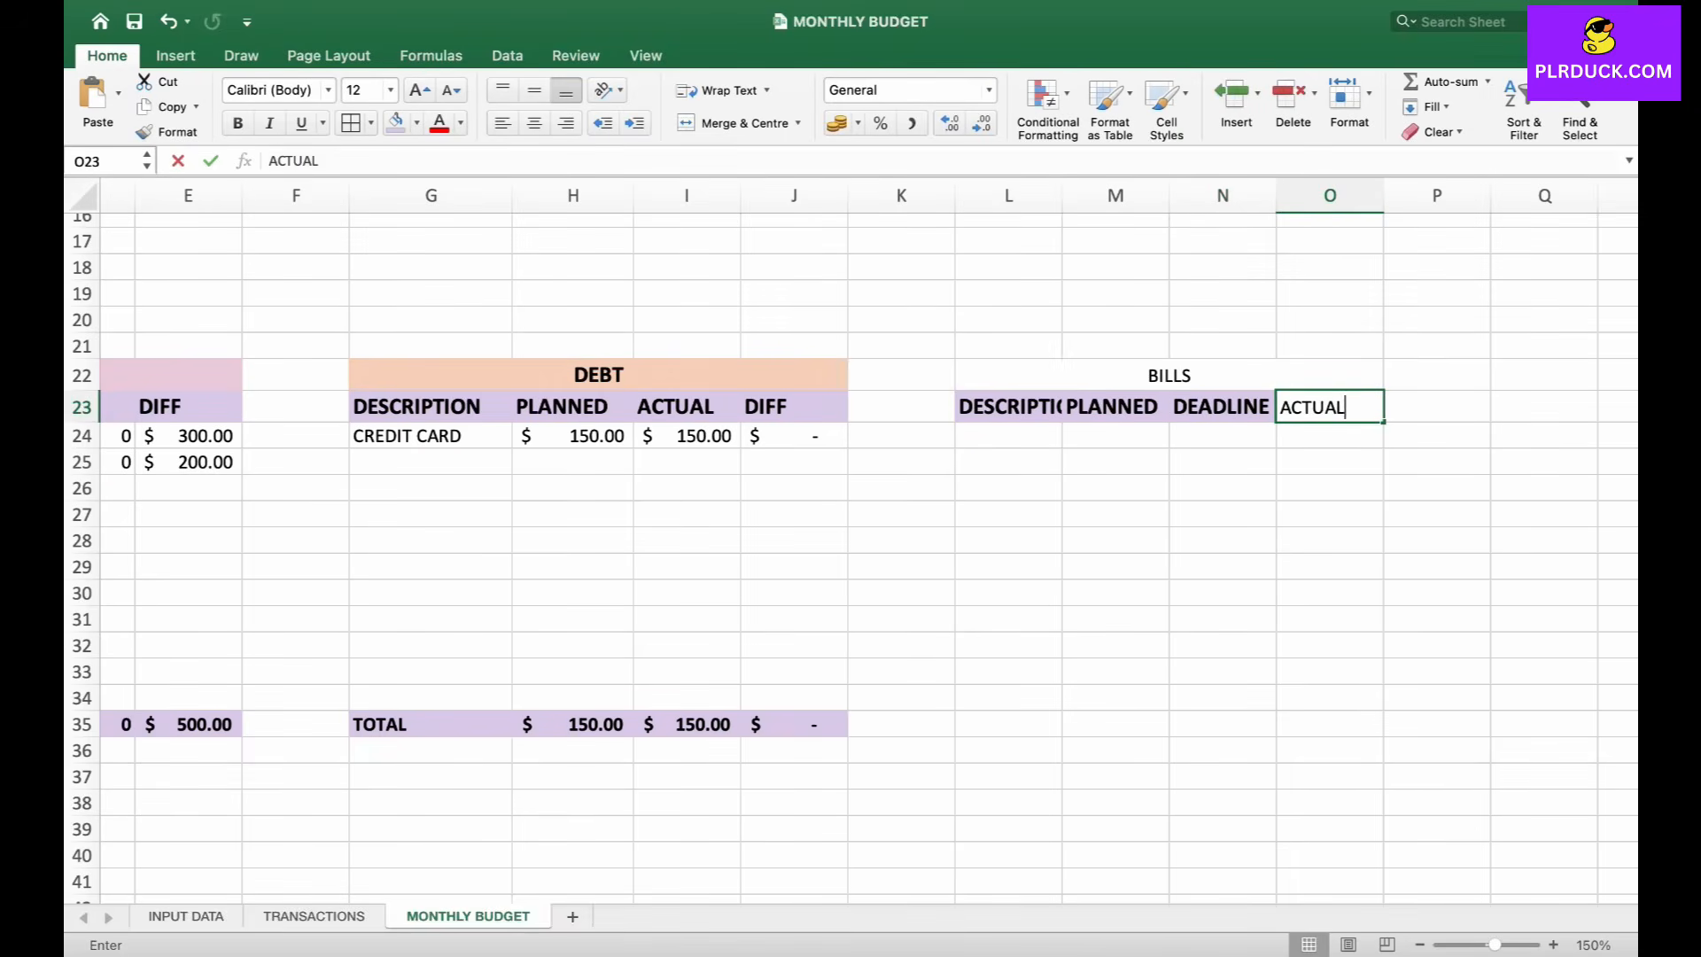
key("Tab")
type("DIFF")
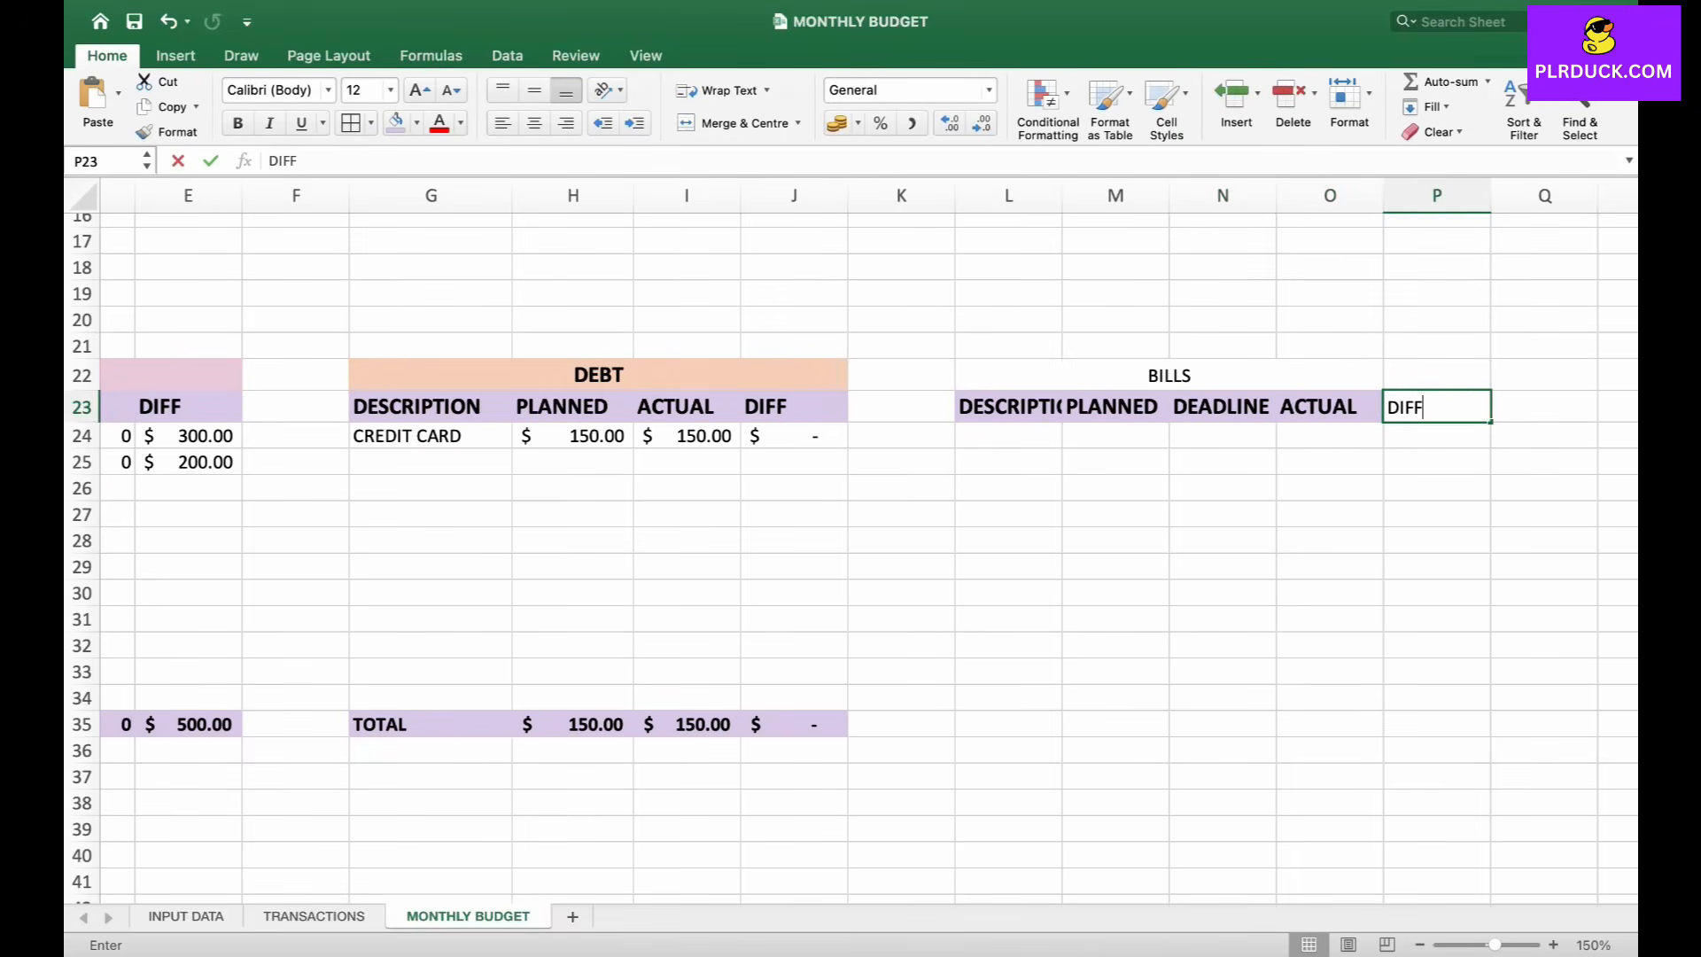
left_click(1008, 593)
- Widen columns L, M and N so the DESCRIPTION, PLANNED and DEADLINE headers fit comfortably
left_click_drag(1062, 195, 1108, 195)
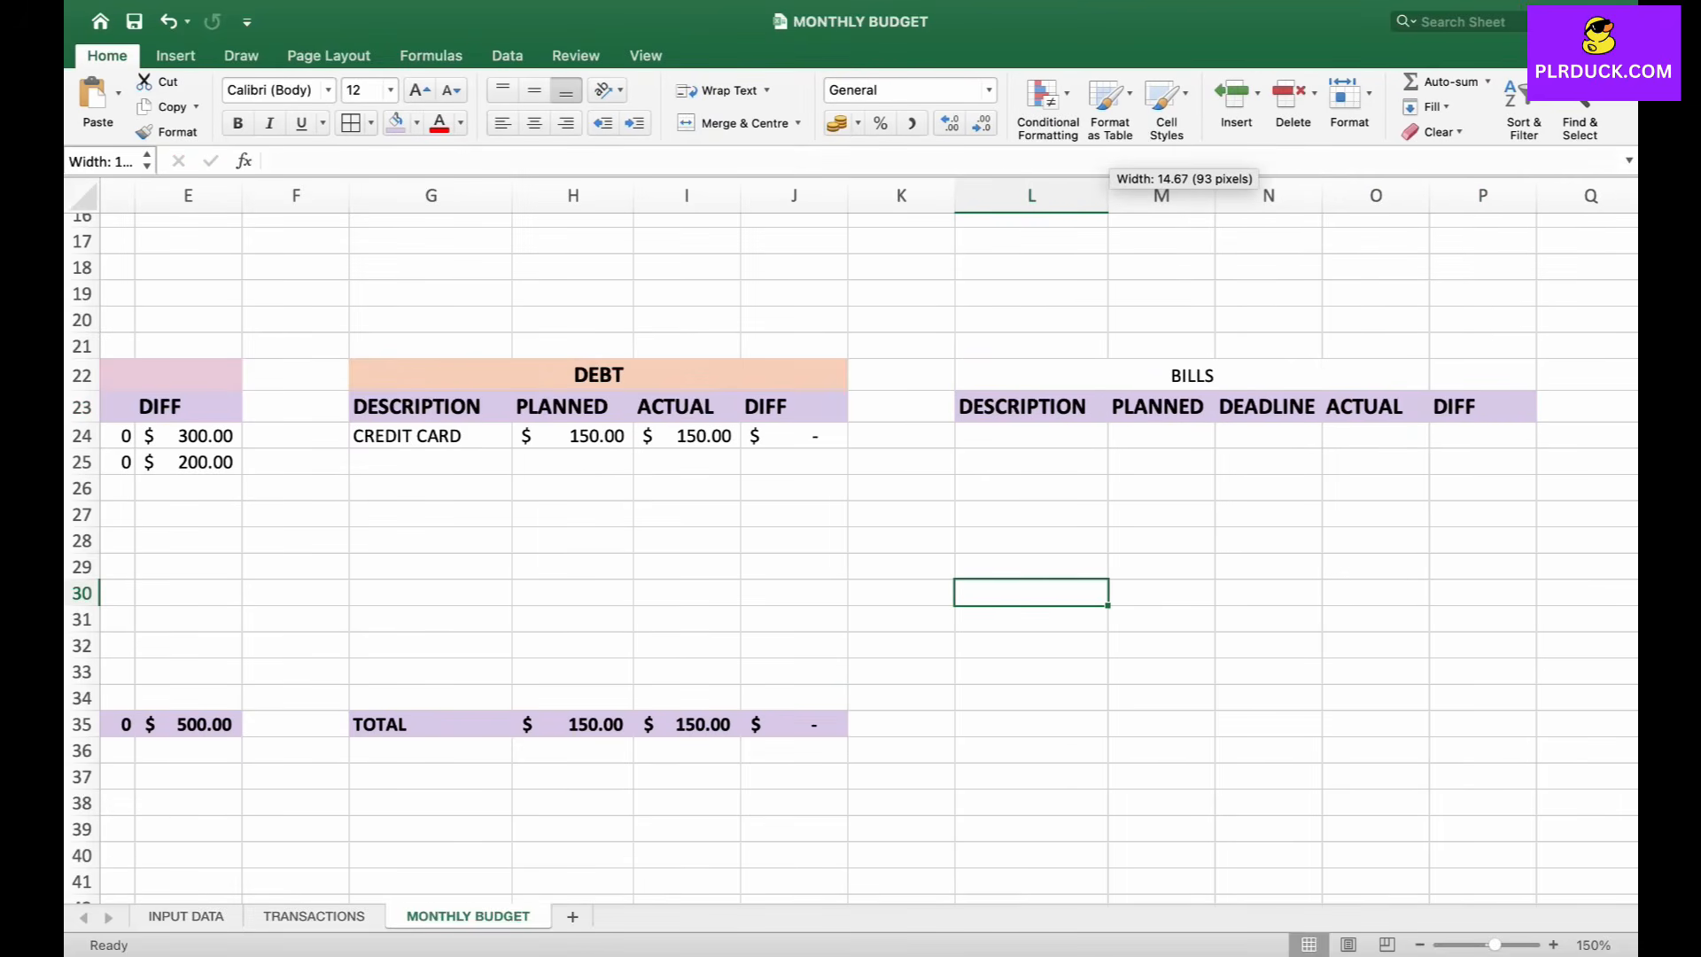
left_click_drag(1216, 195, 1245, 195)
left_click_drag(1109, 195, 1131, 195)
left_click_drag(1376, 195, 1406, 195)
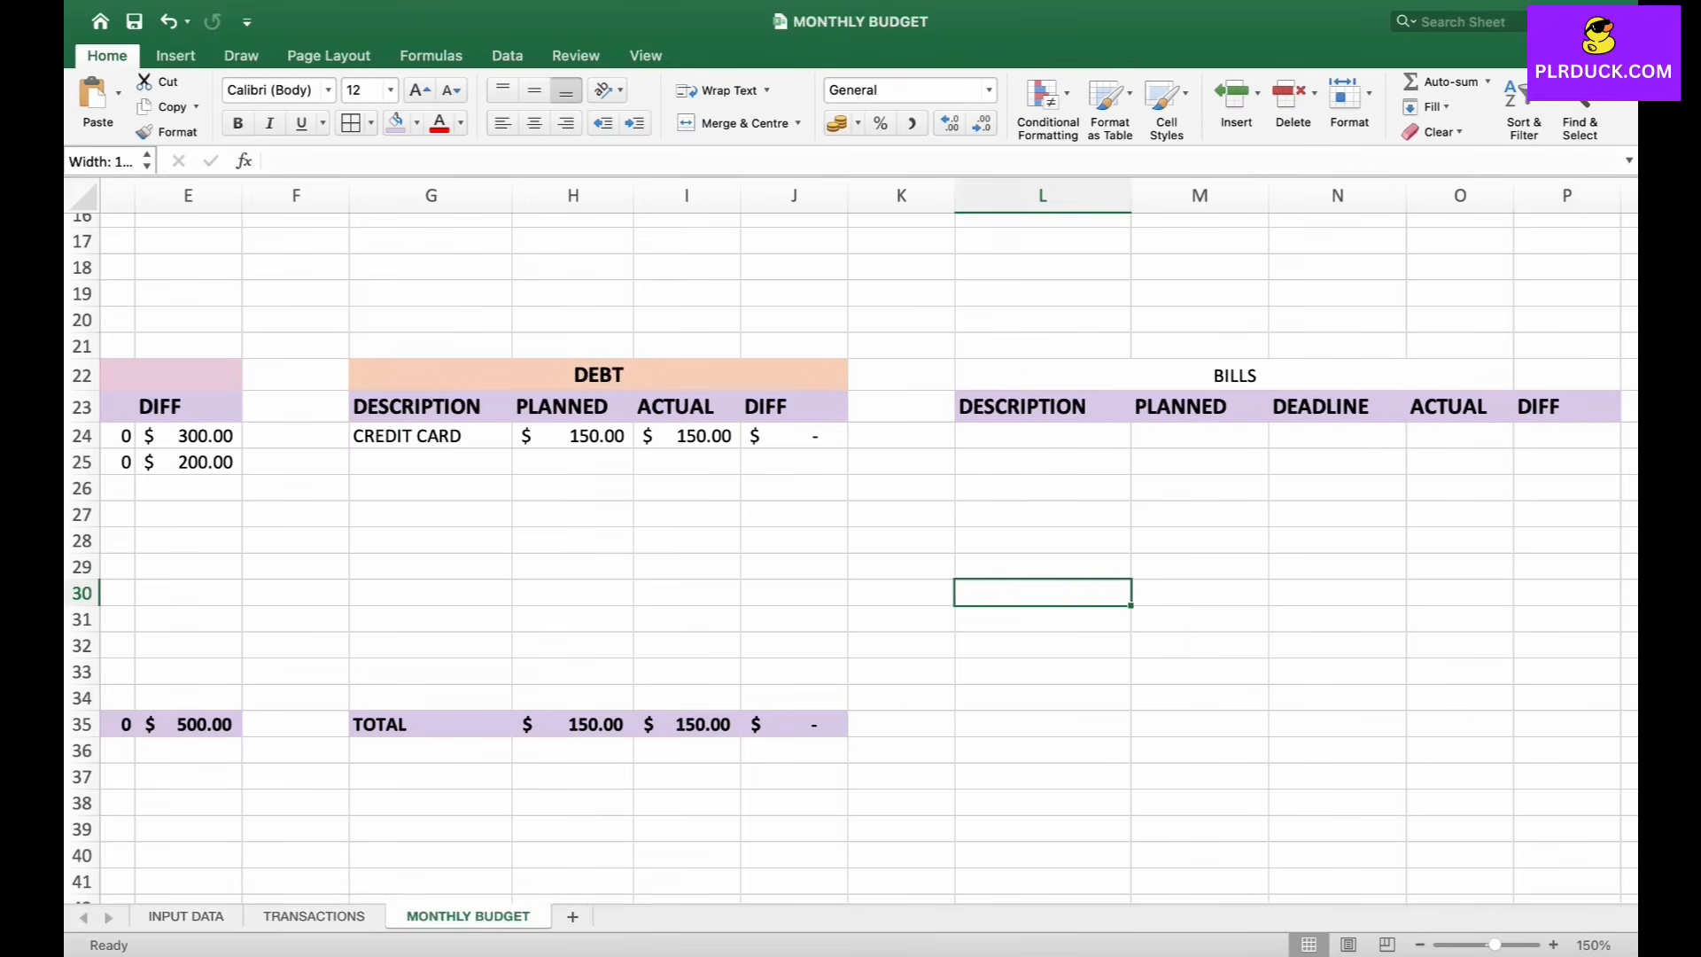
- Re-merge and centre the BILLS title across L22:P22, in bold 14-point text with the recently used pink fill
left_click(1234, 376)
left_click_drag(1418, 375, 1566, 376)
left_click(735, 122)
left_click(237, 122)
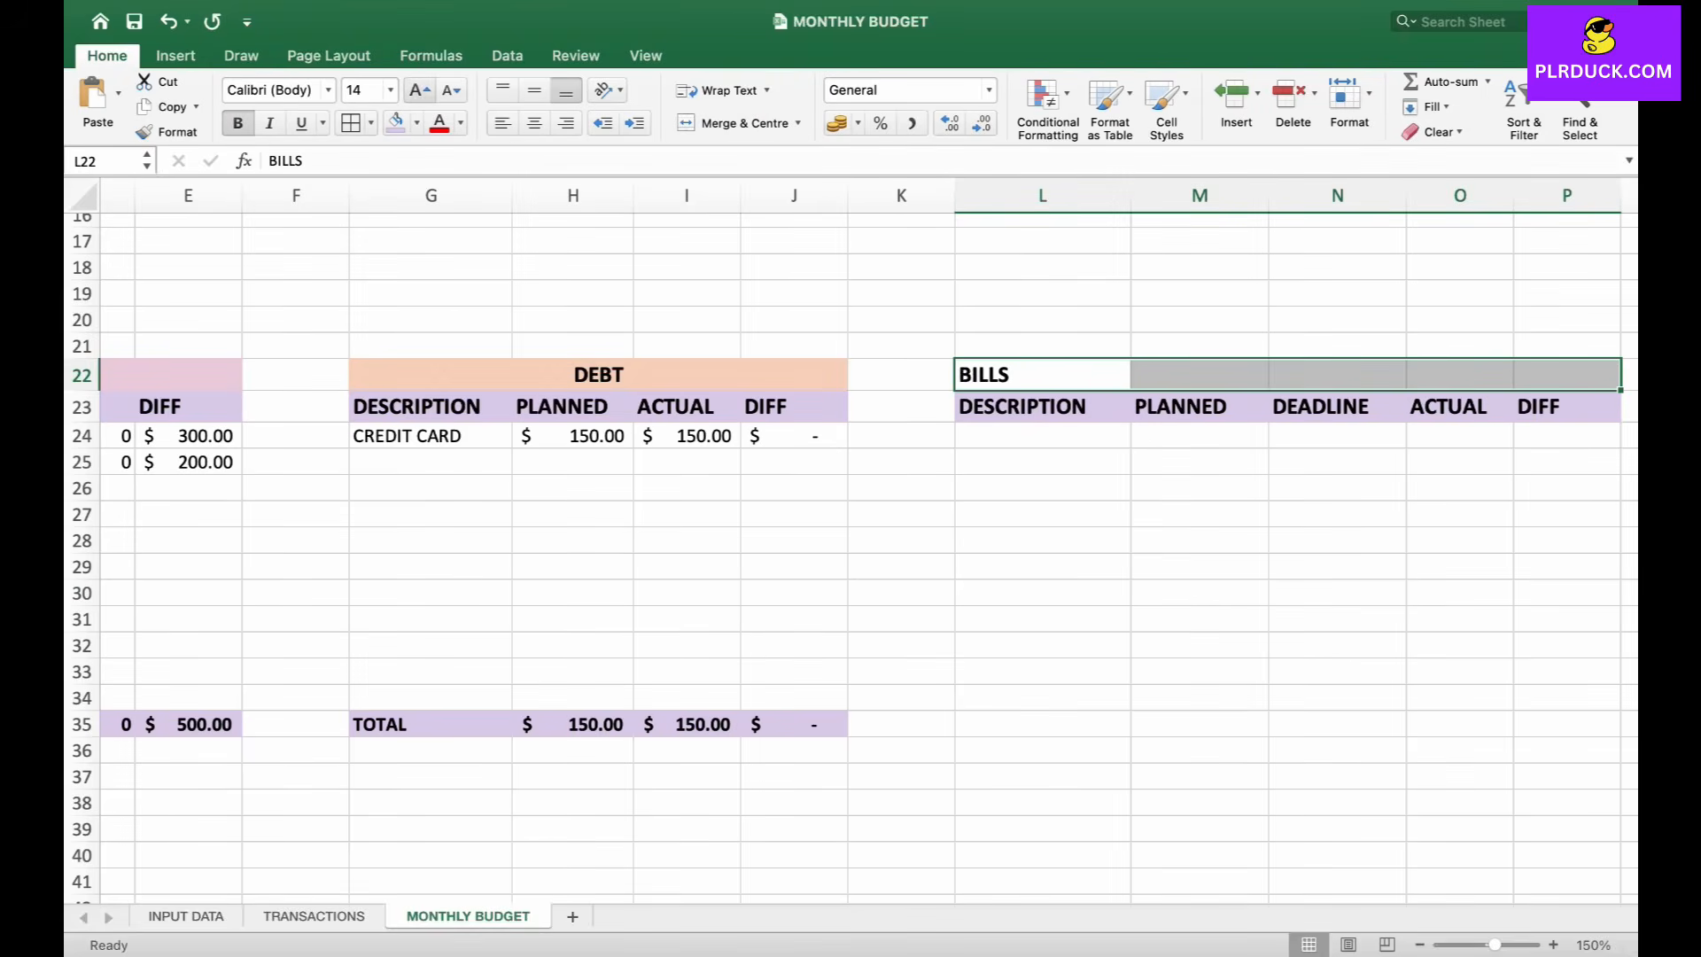
left_click(417, 122)
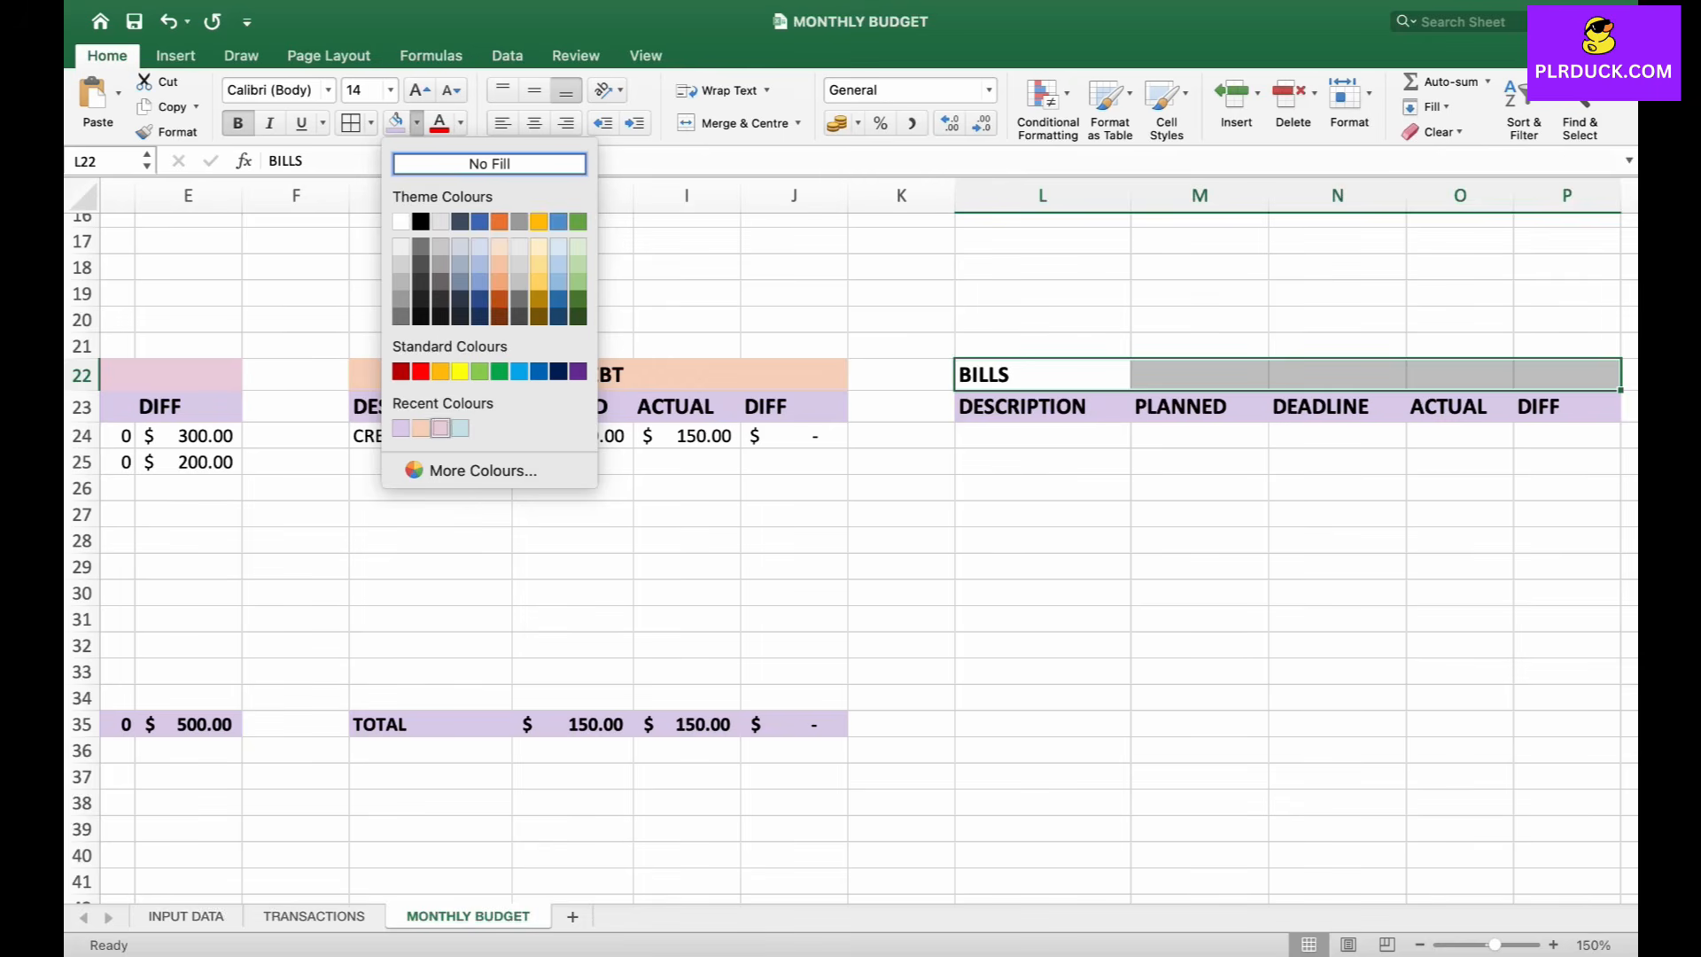
left_click(441, 428)
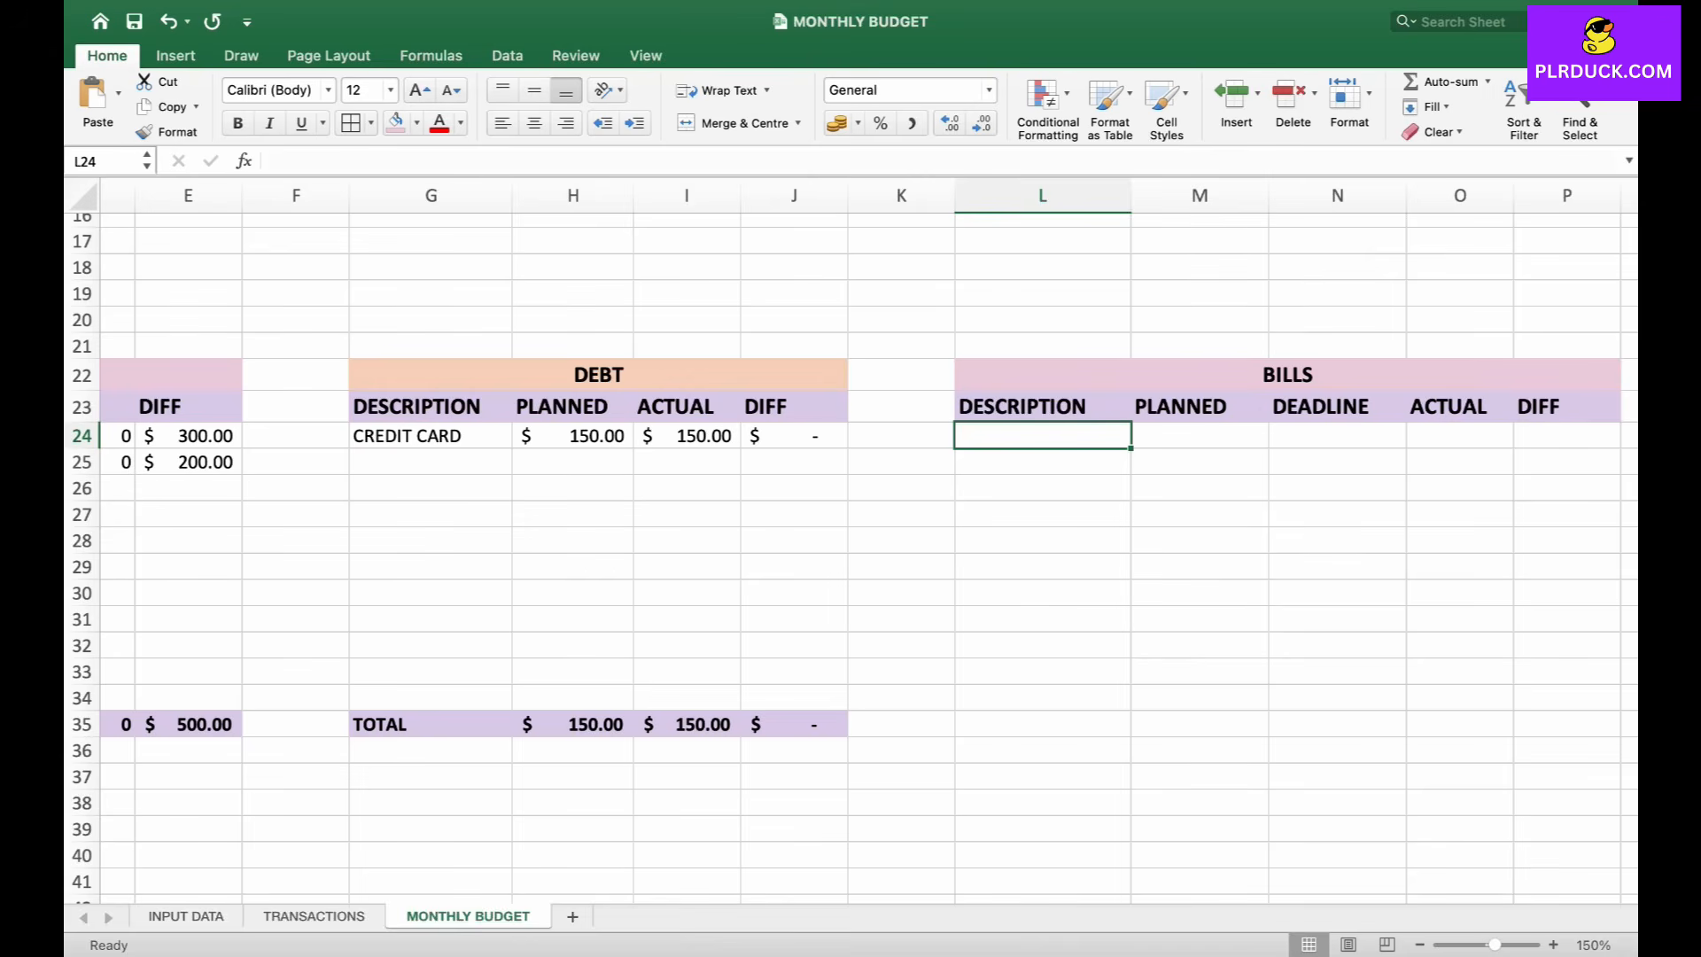
- Enter =IF('INPUT DATA'!F13="","",'INPUT DATA'!F13) in L24 for the bill descriptions and fill it down to L34
type("=")
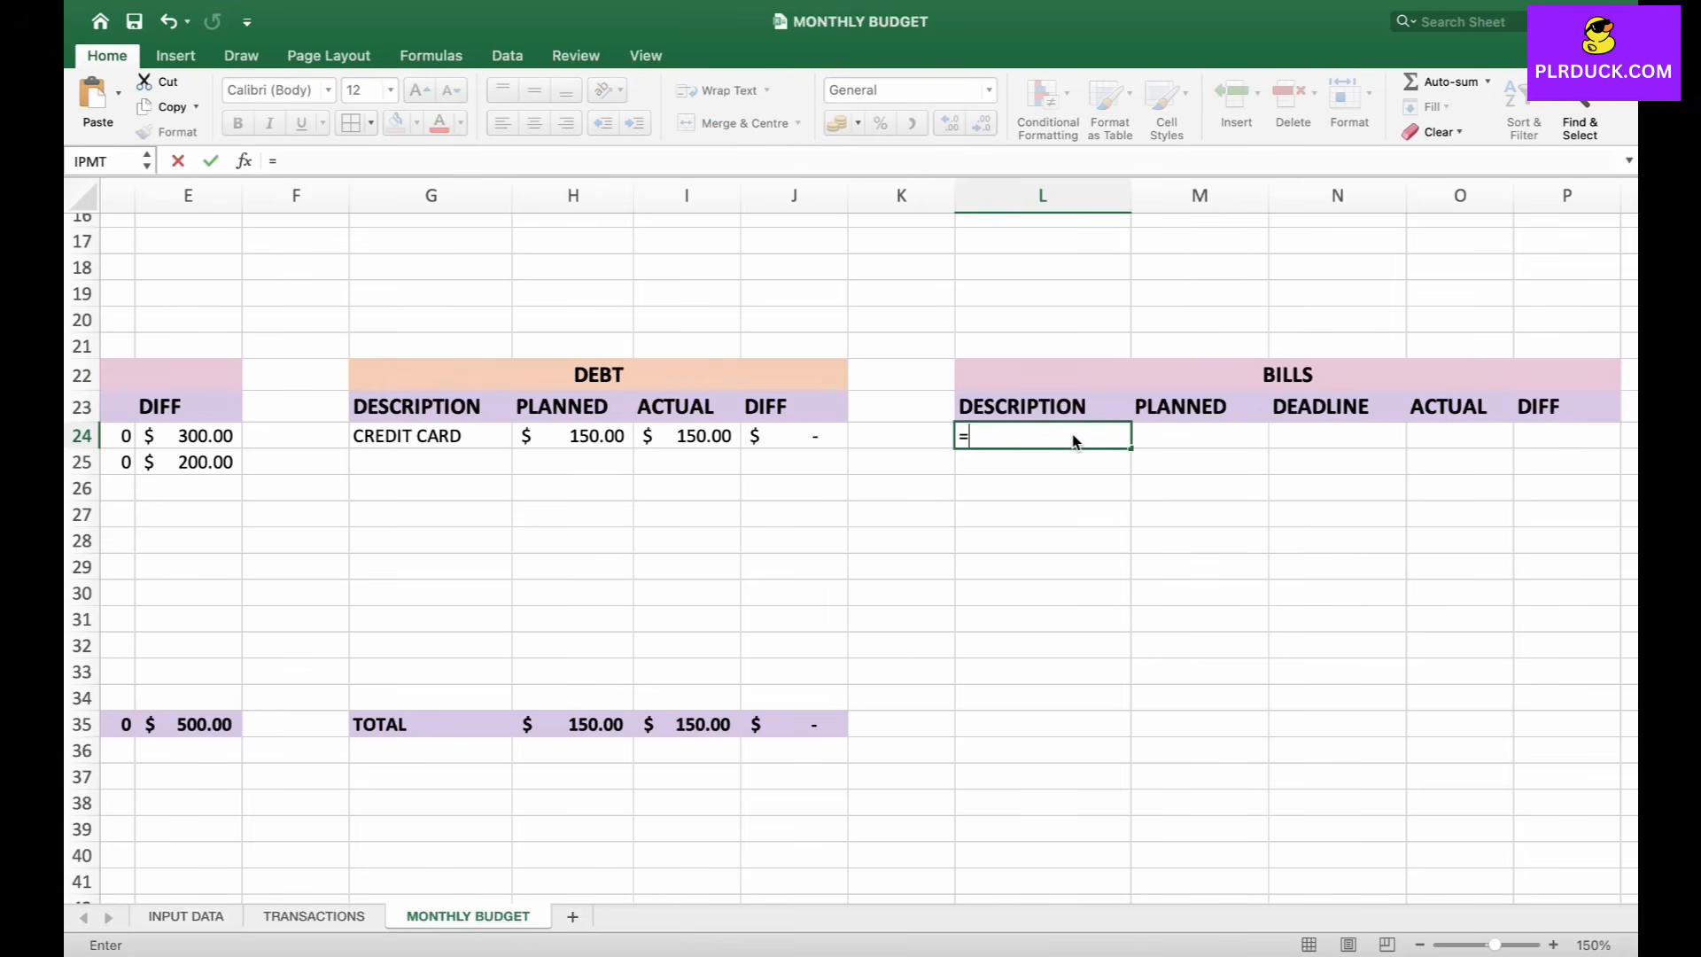
type("IF(")
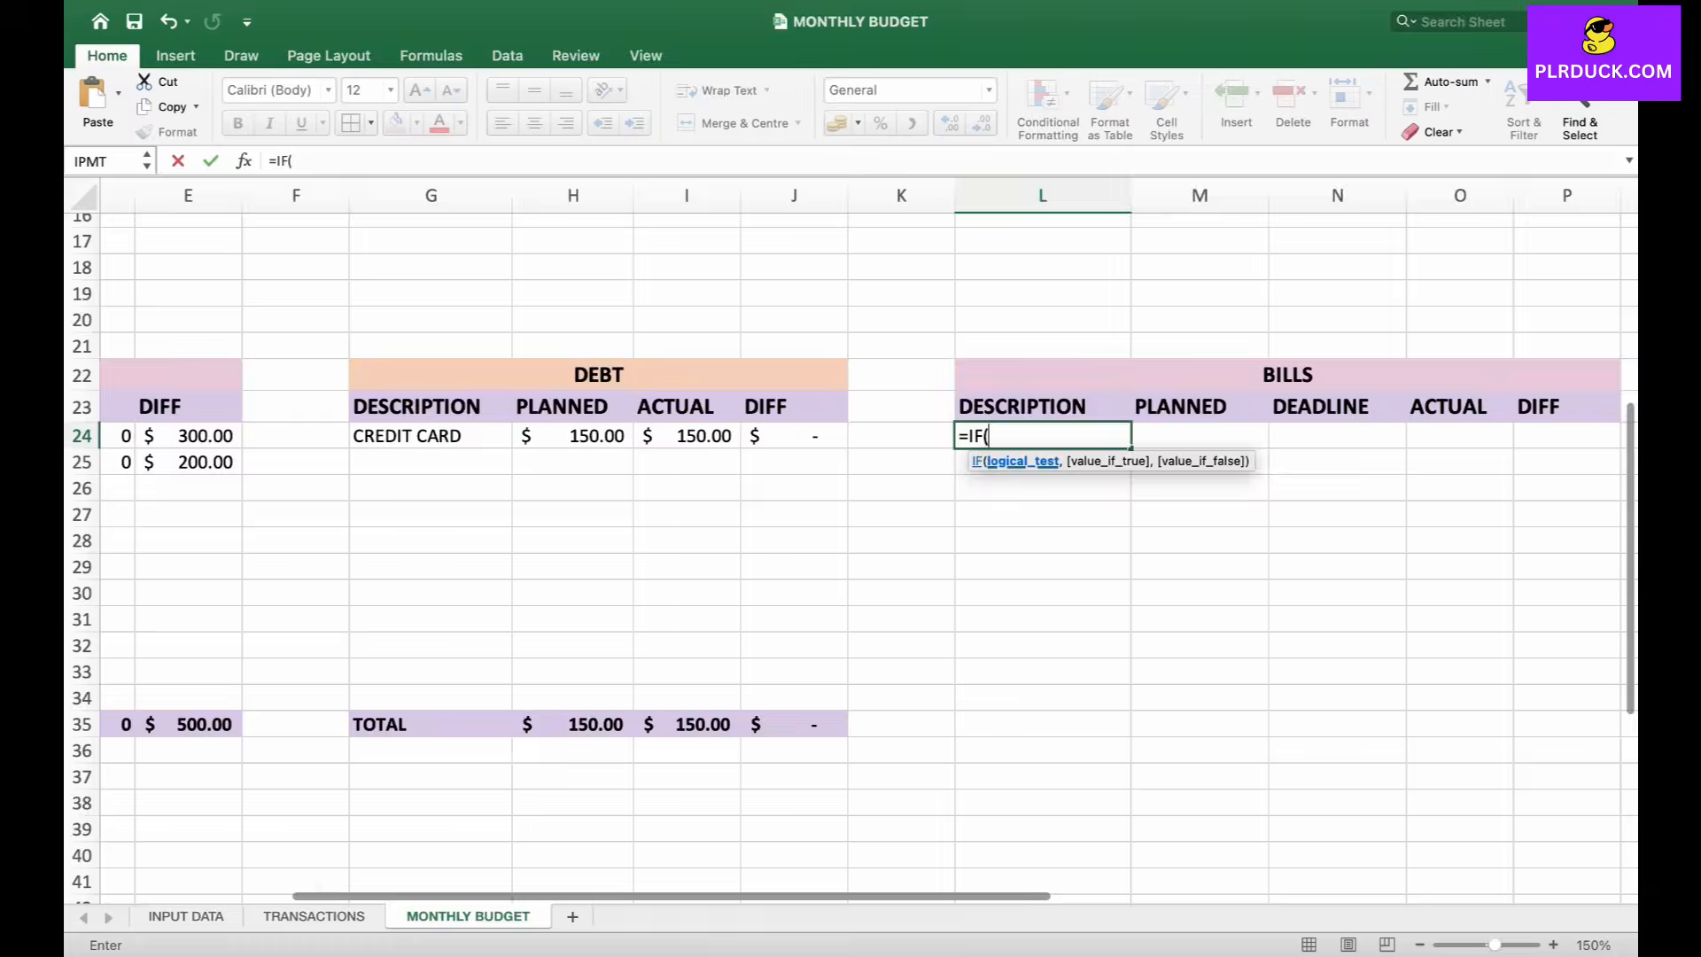
left_click(186, 917)
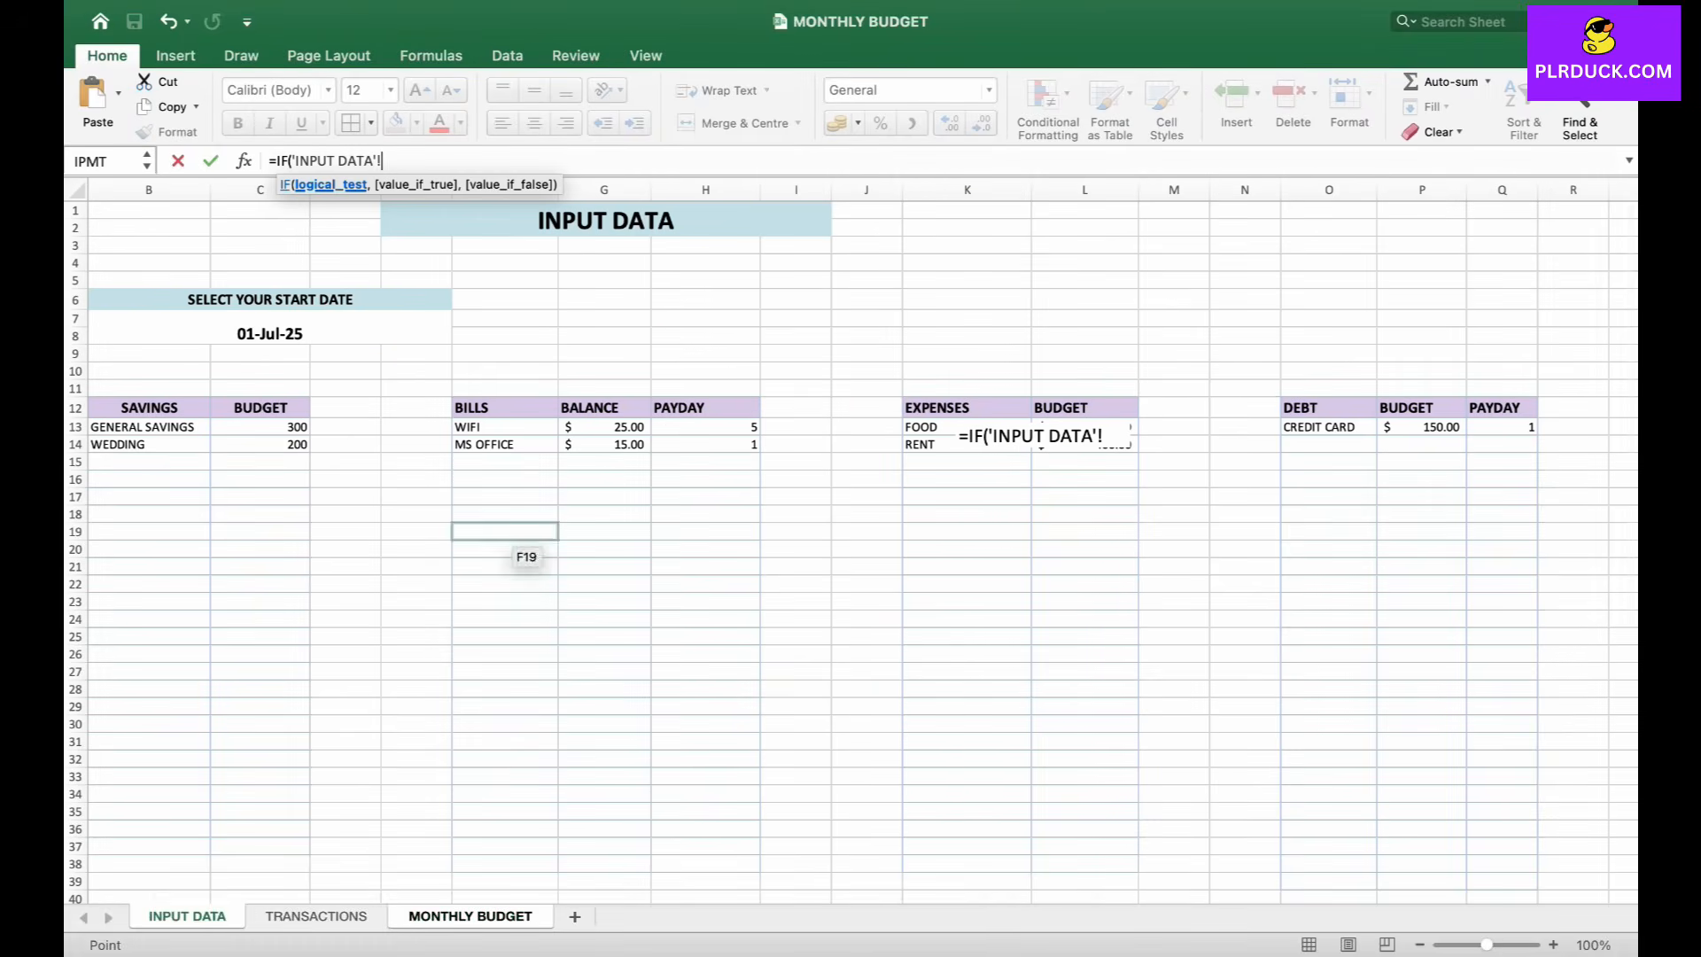
scroll(532, 558, "left", 2)
left_click(587, 430)
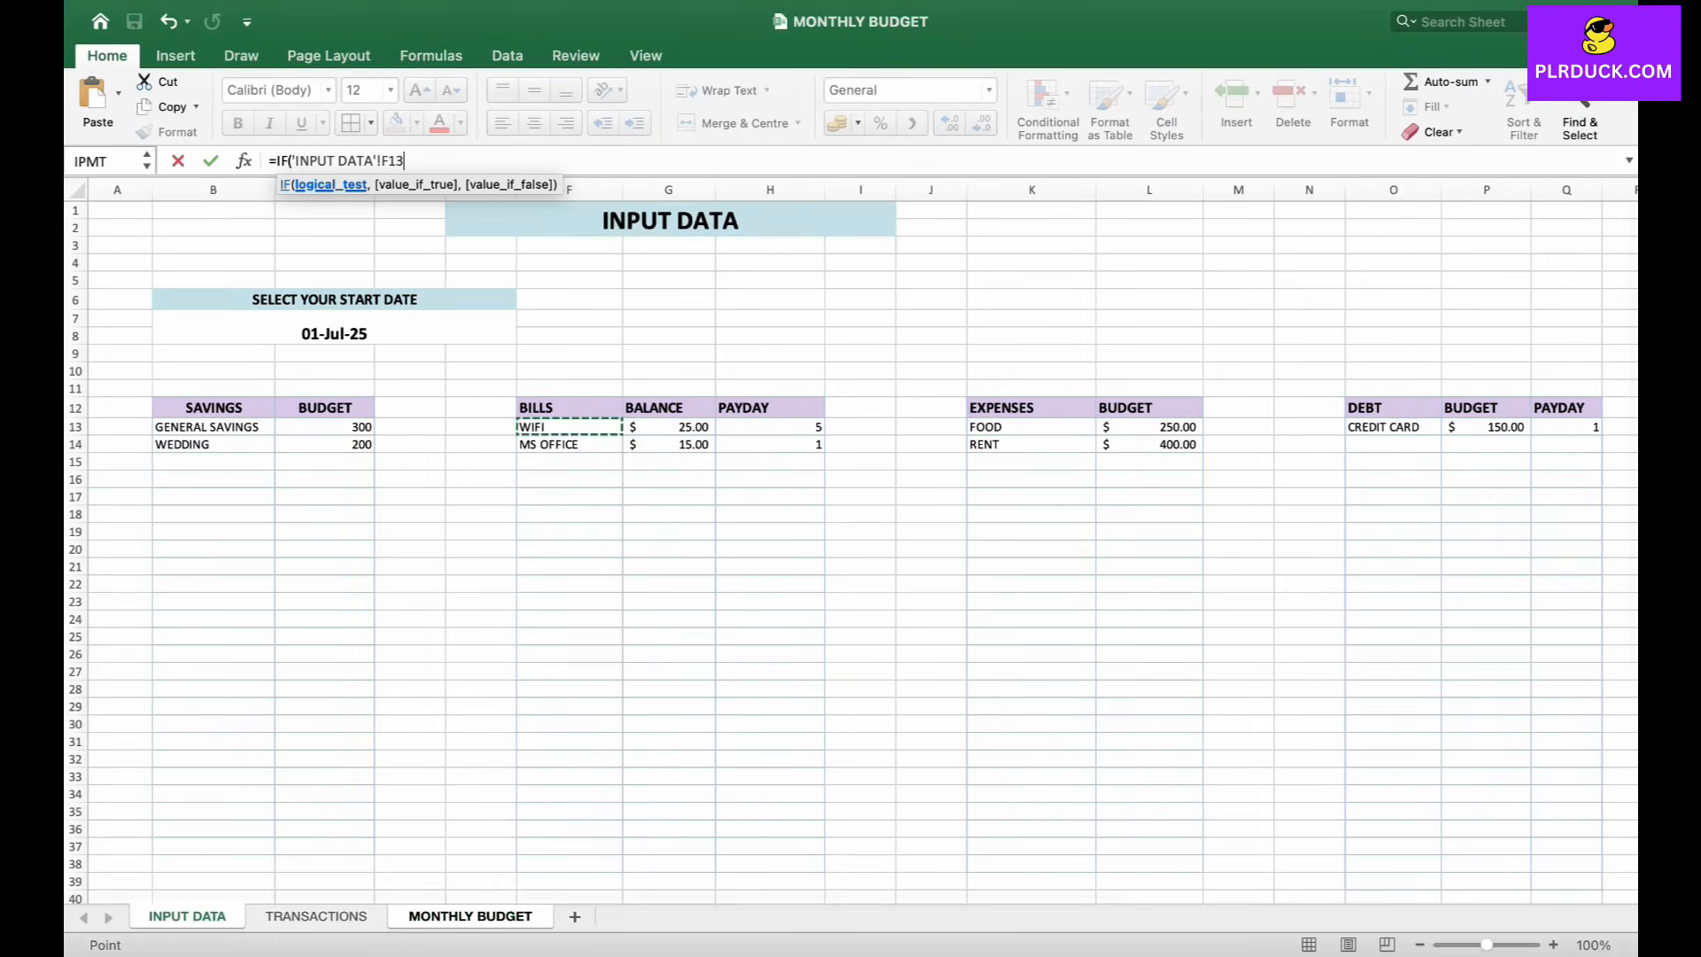
type("=\"\",\"\",")
left_click(607, 428)
type(")")
key("Return")
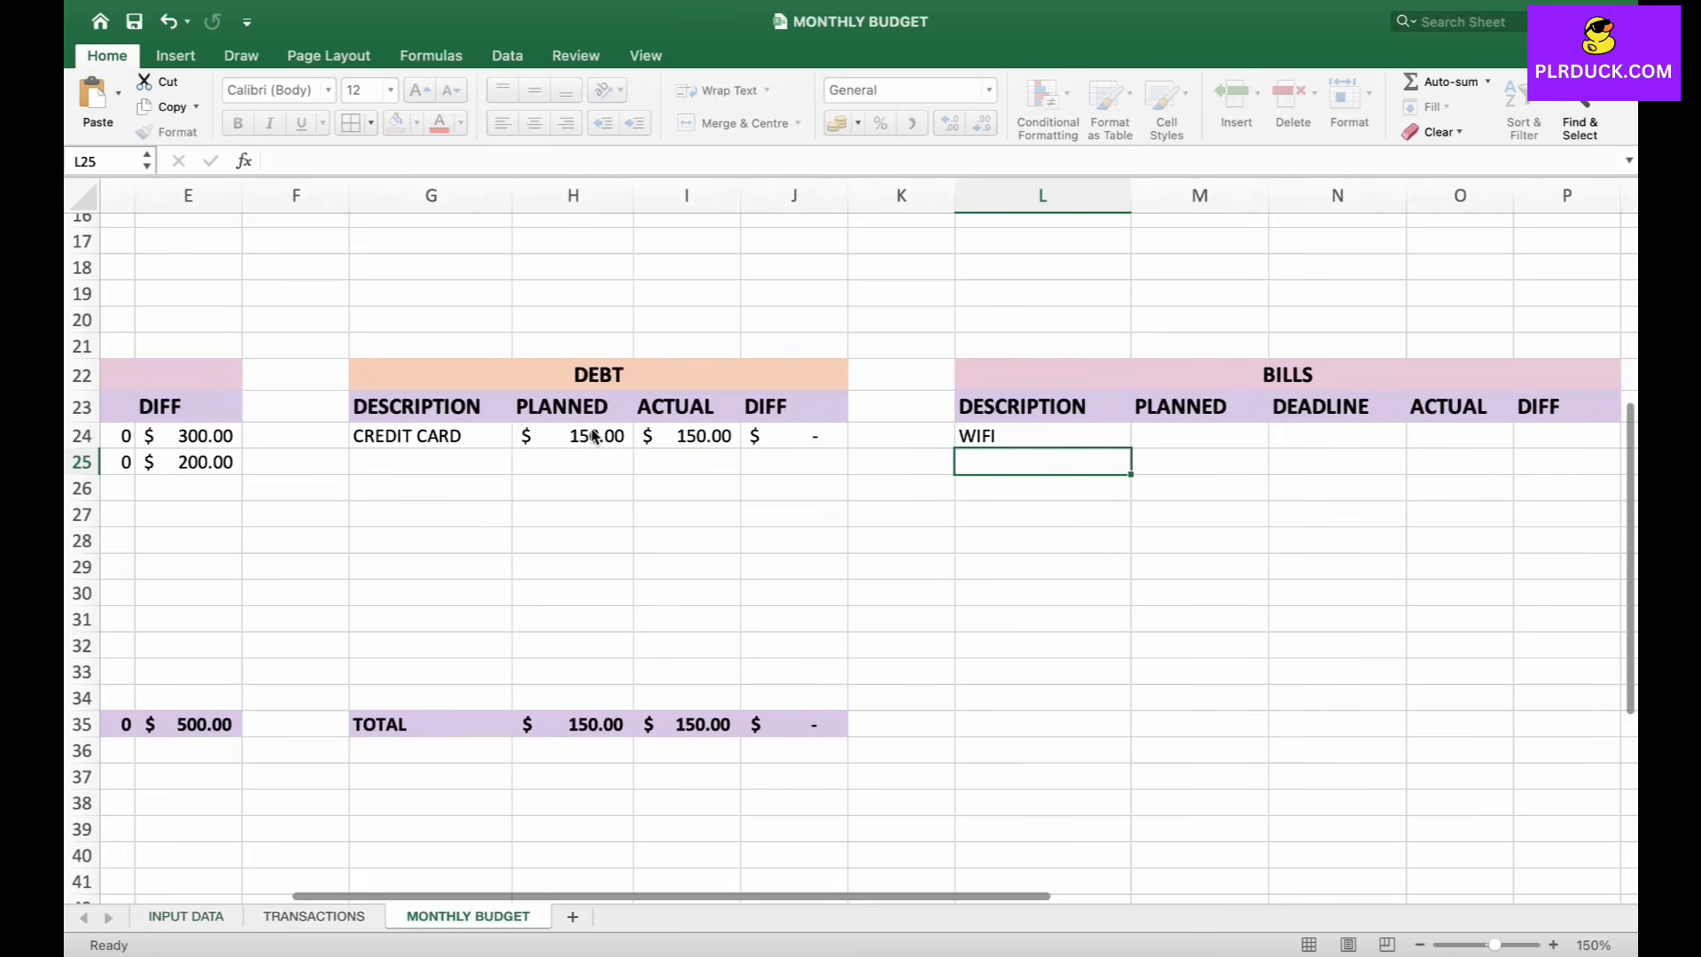
left_click_drag(1130, 448, 1130, 711)
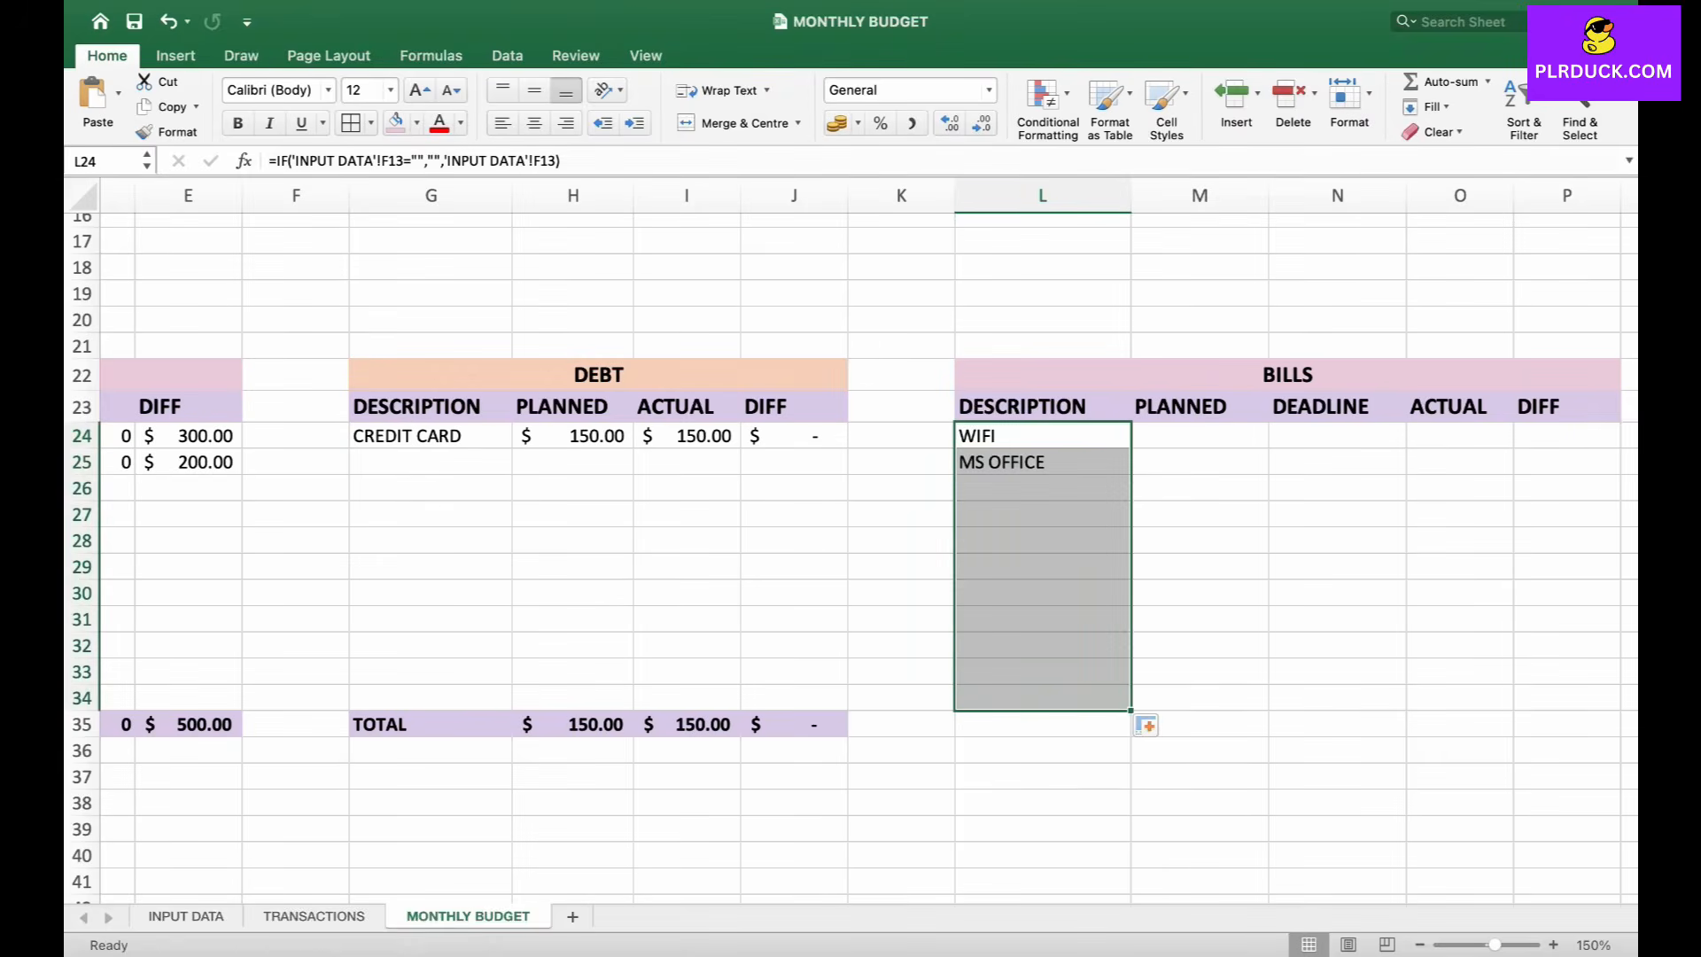
- Enter =IF('INPUT DATA'!G13="","",'INPUT DATA'!G13) in M24 for the planned bill amounts and fill it down to M34
left_click(1200, 436)
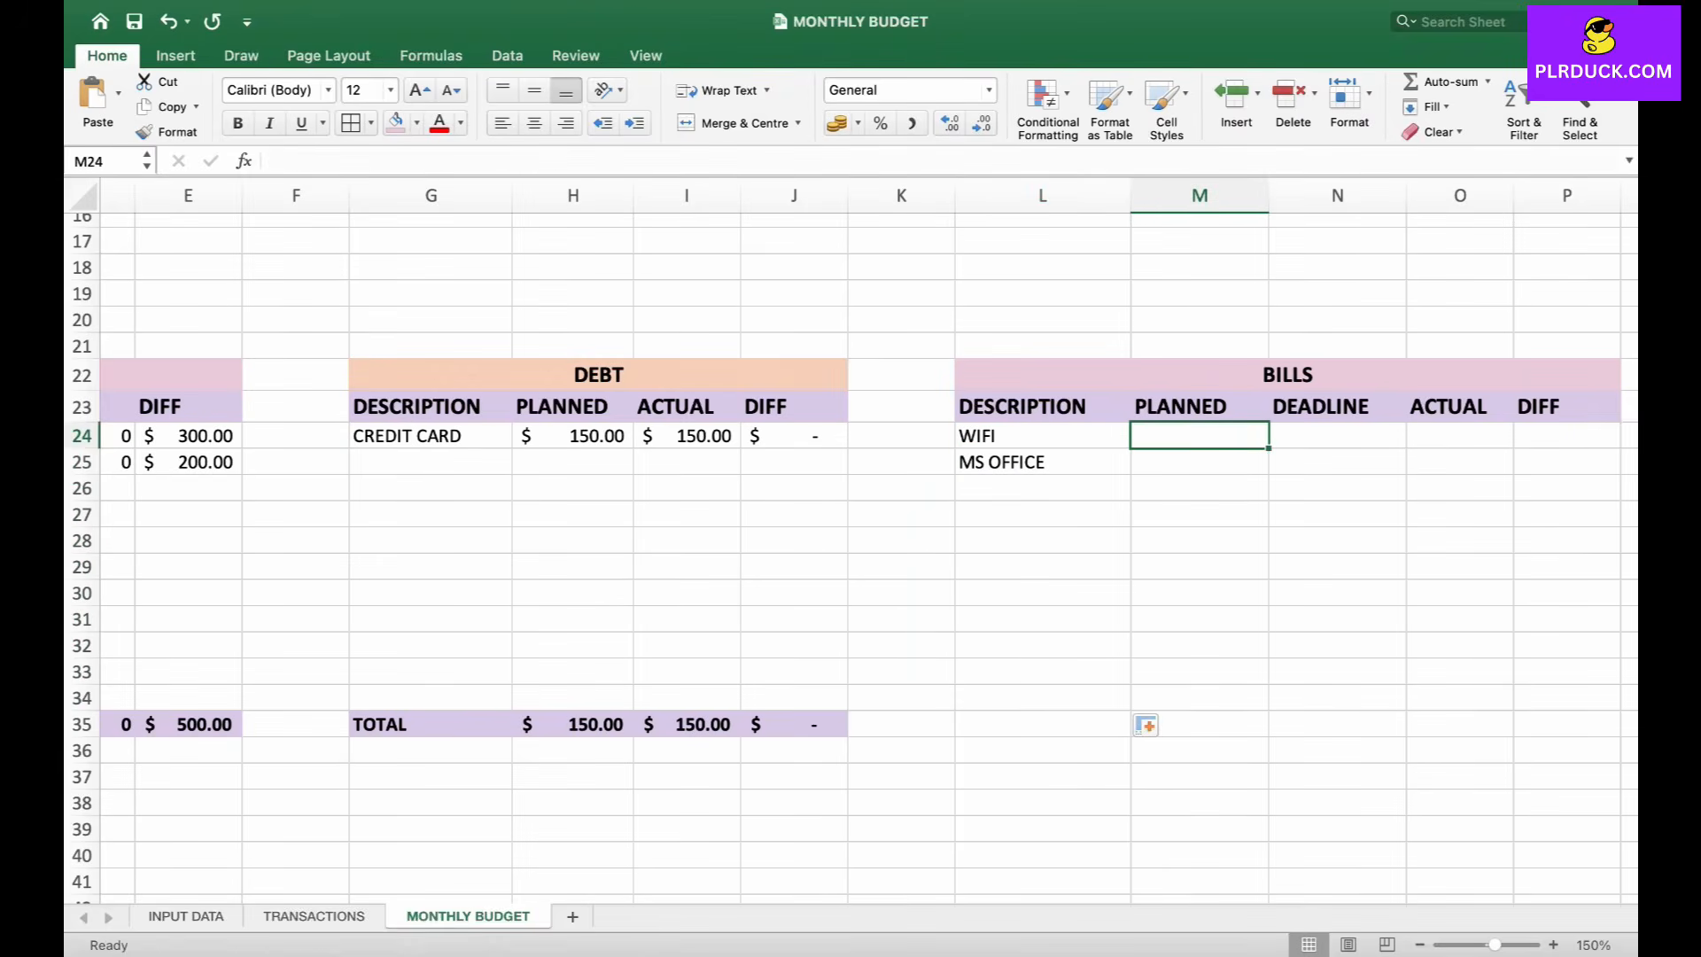
type("=IF")
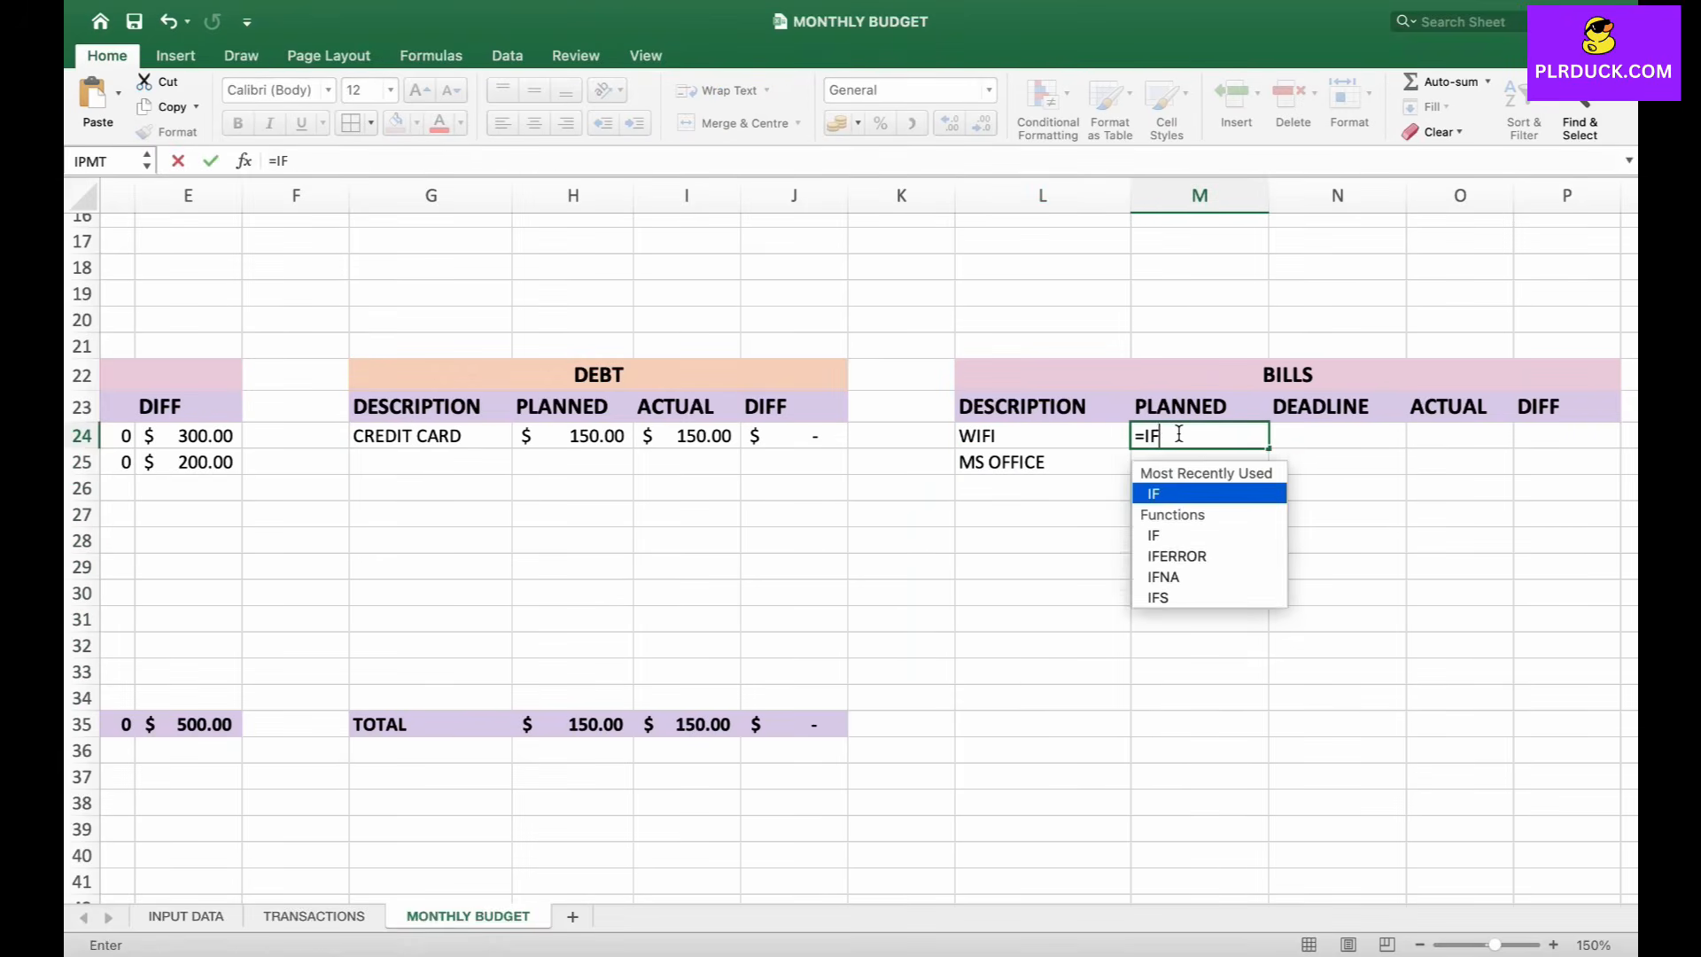
type("(")
left_click(186, 916)
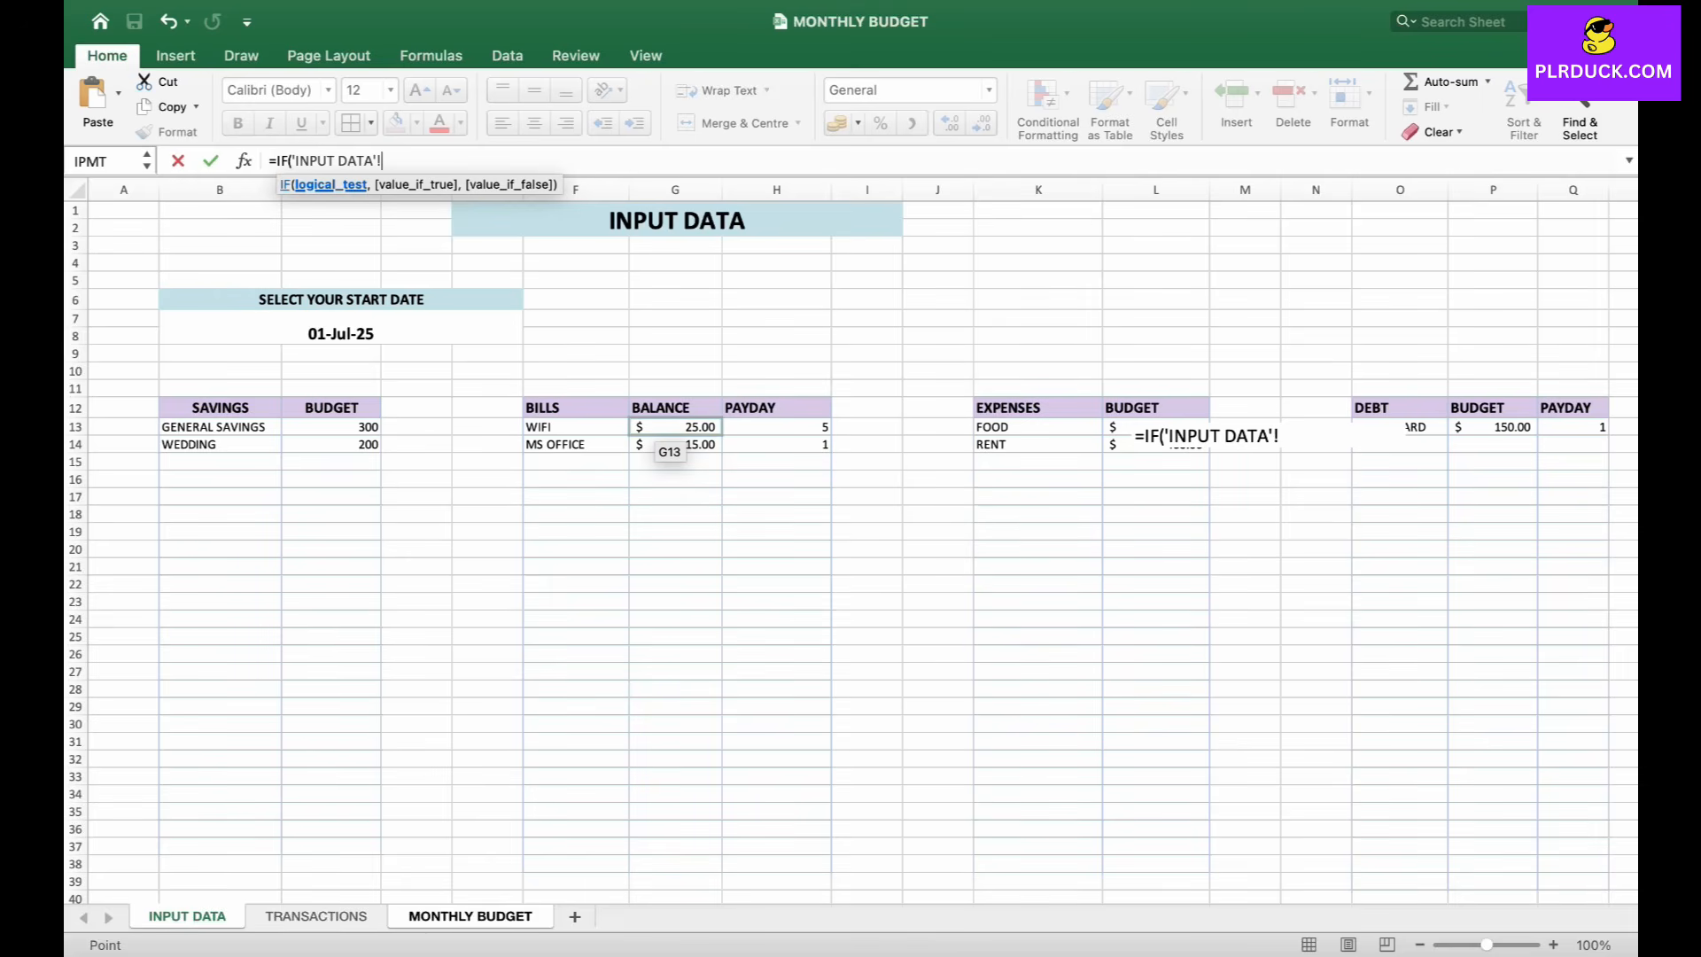
left_click(675, 427)
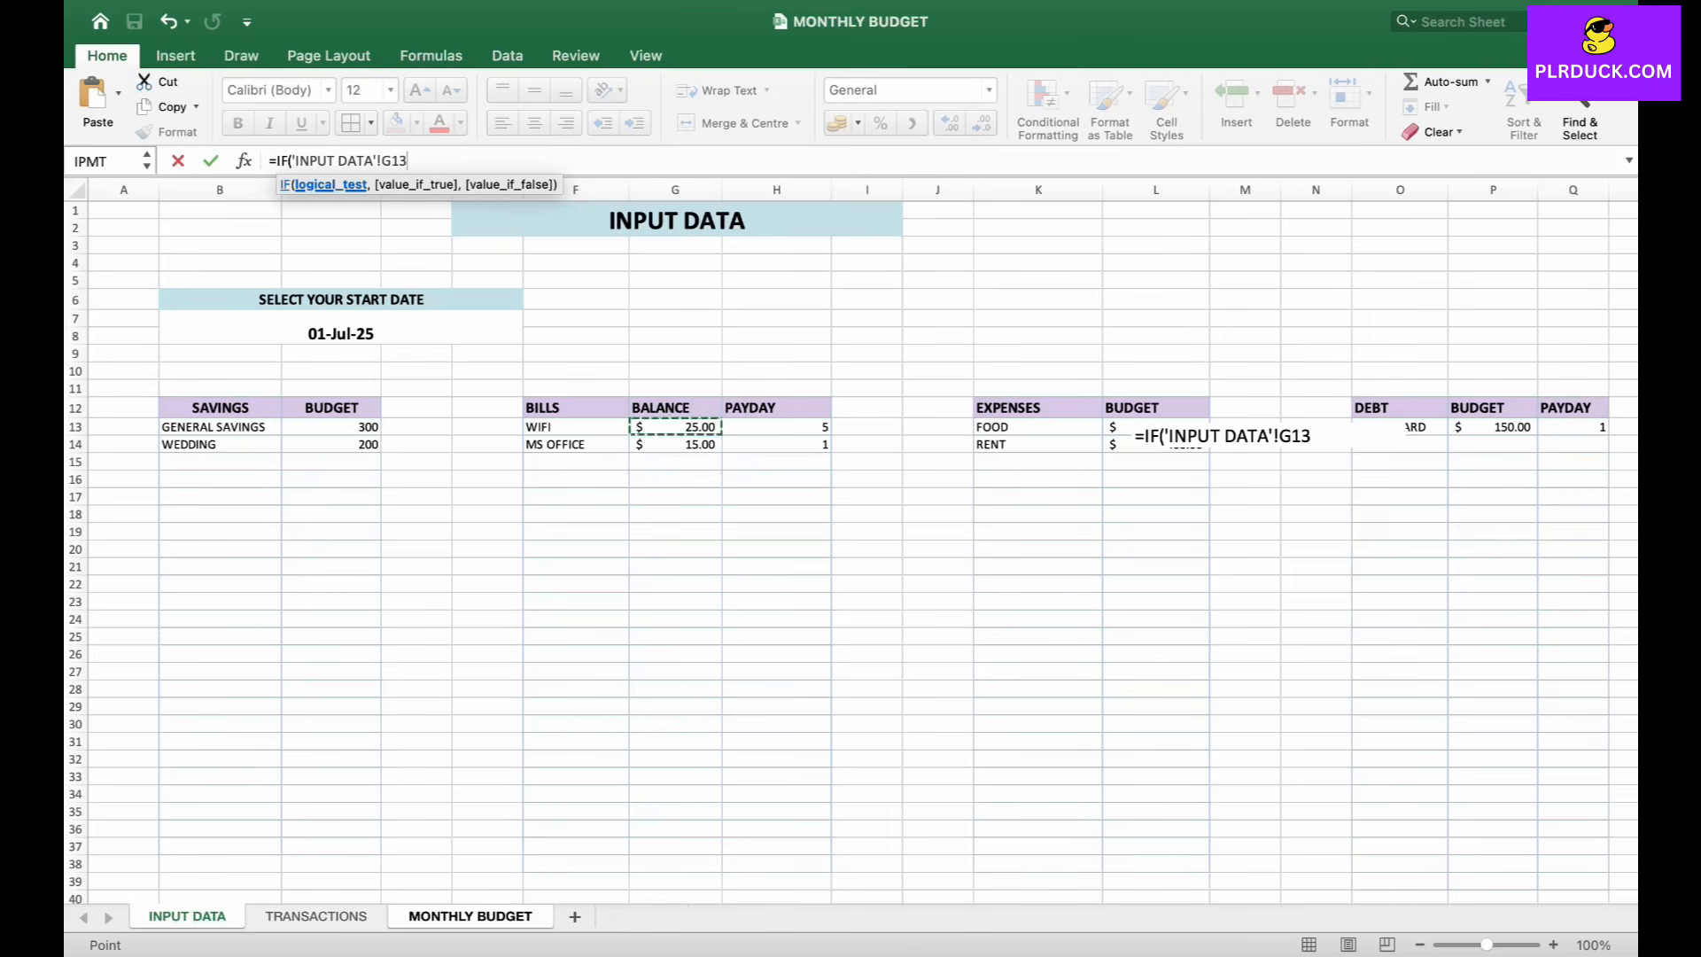
type("=\"\",\"\",")
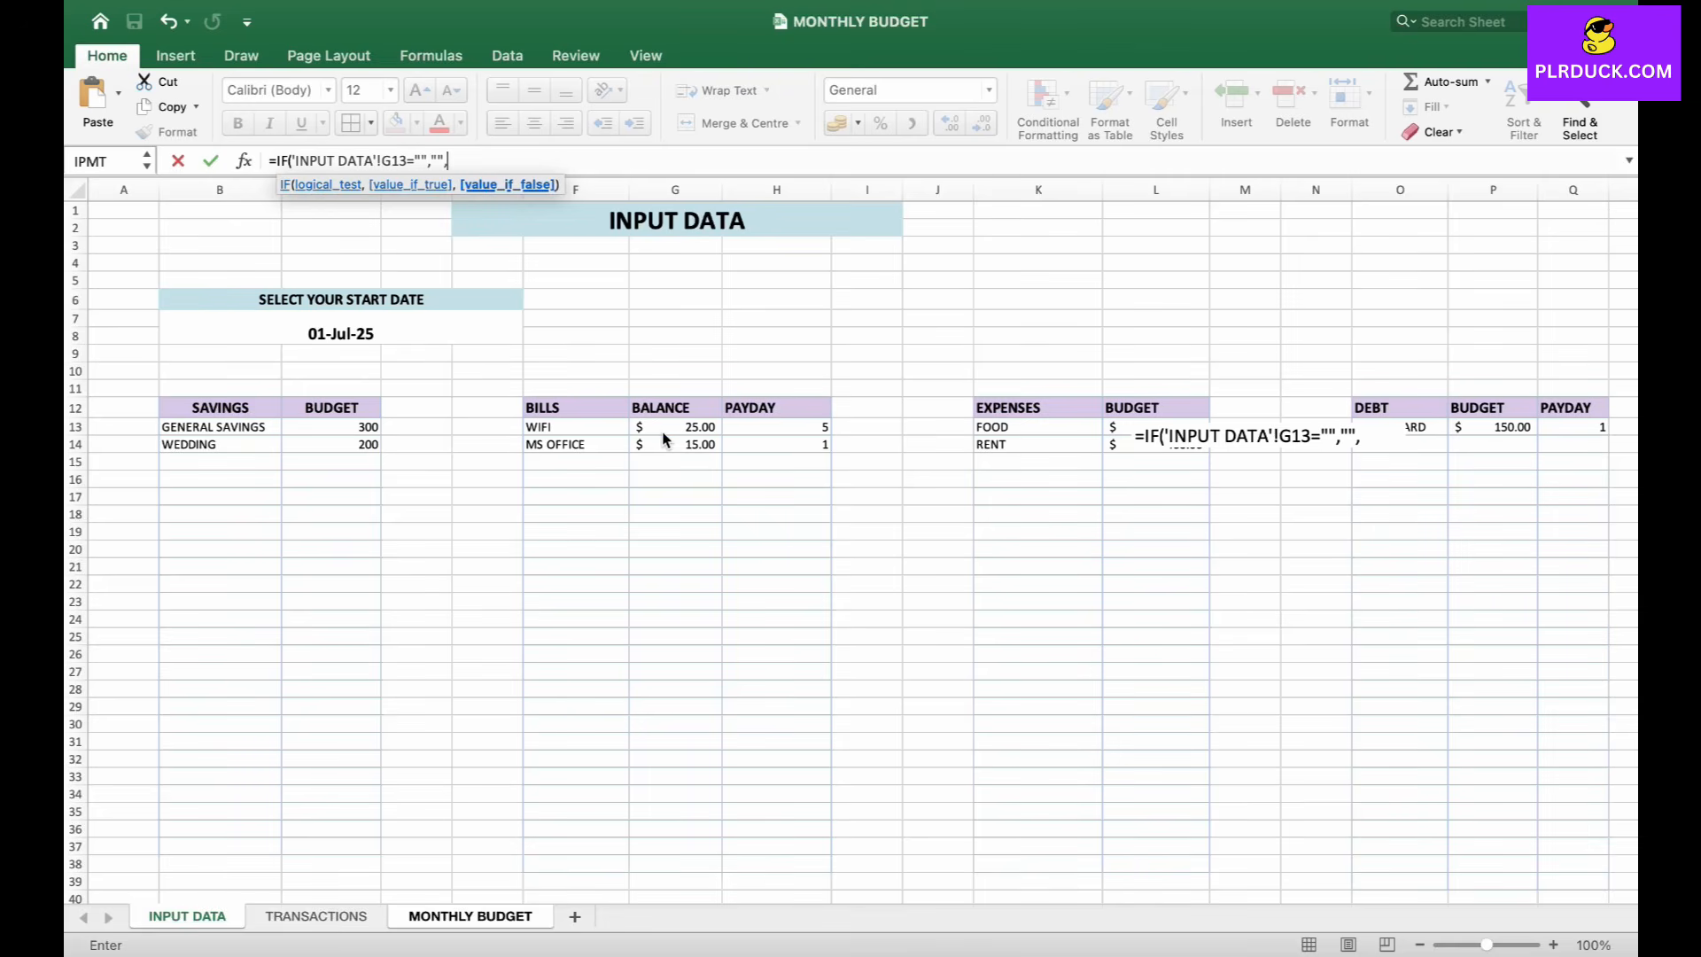
left_click(663, 428)
type(")")
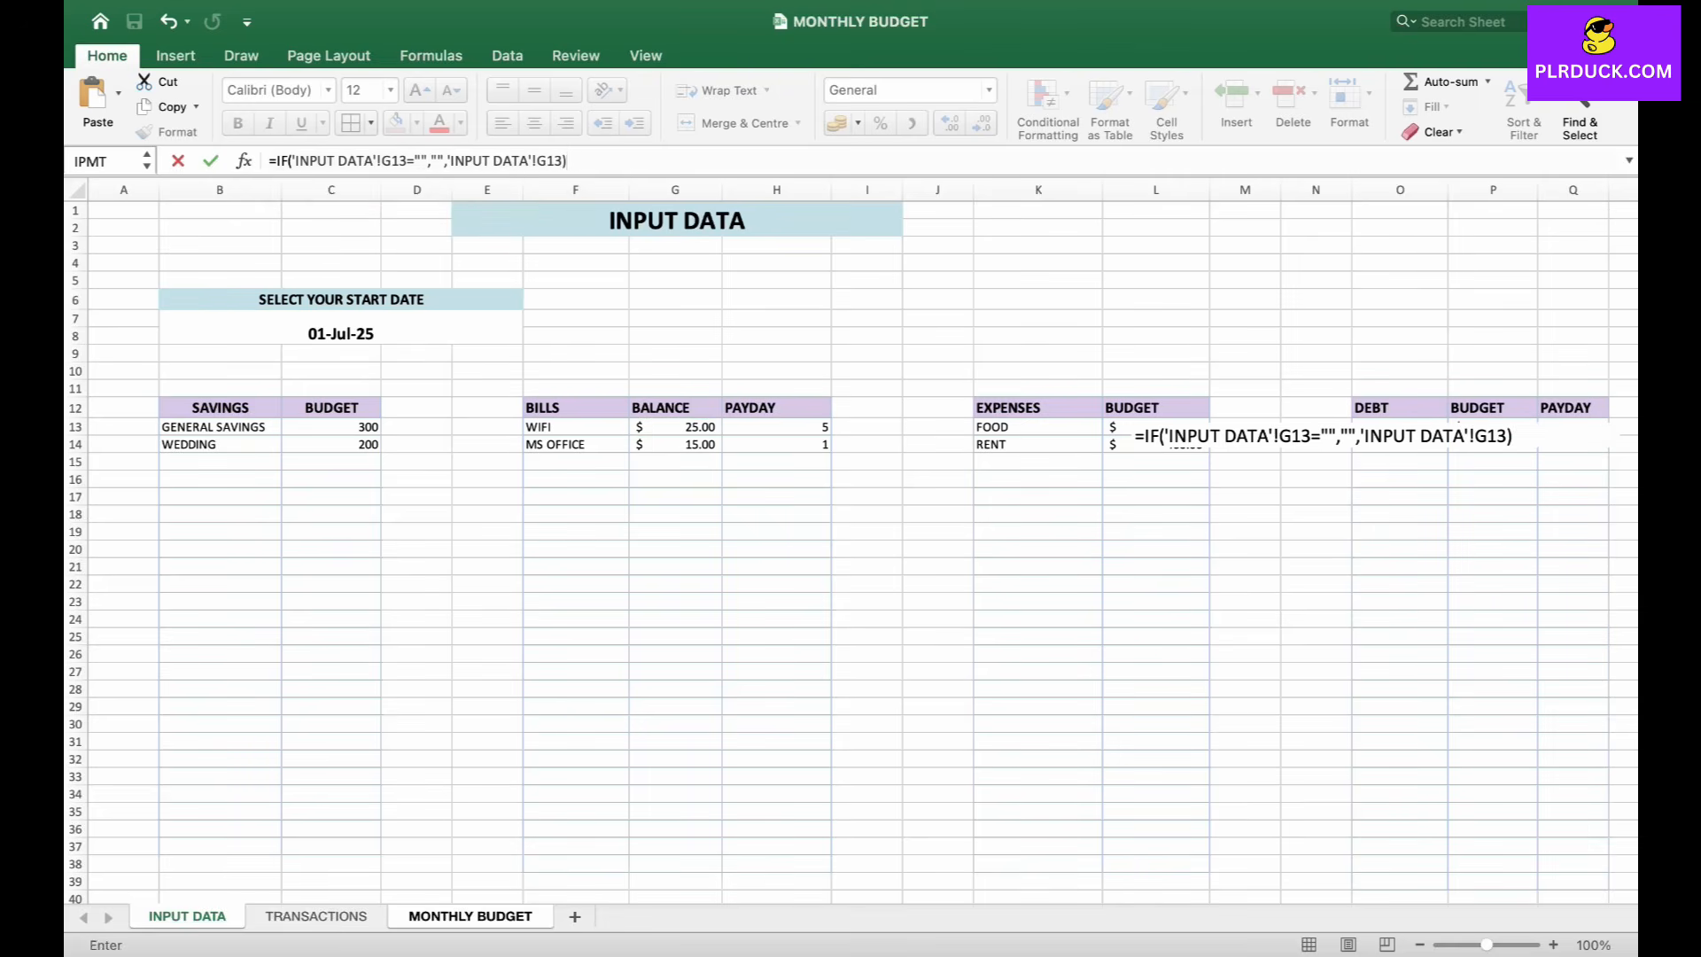
key("Return")
left_click(1200, 436)
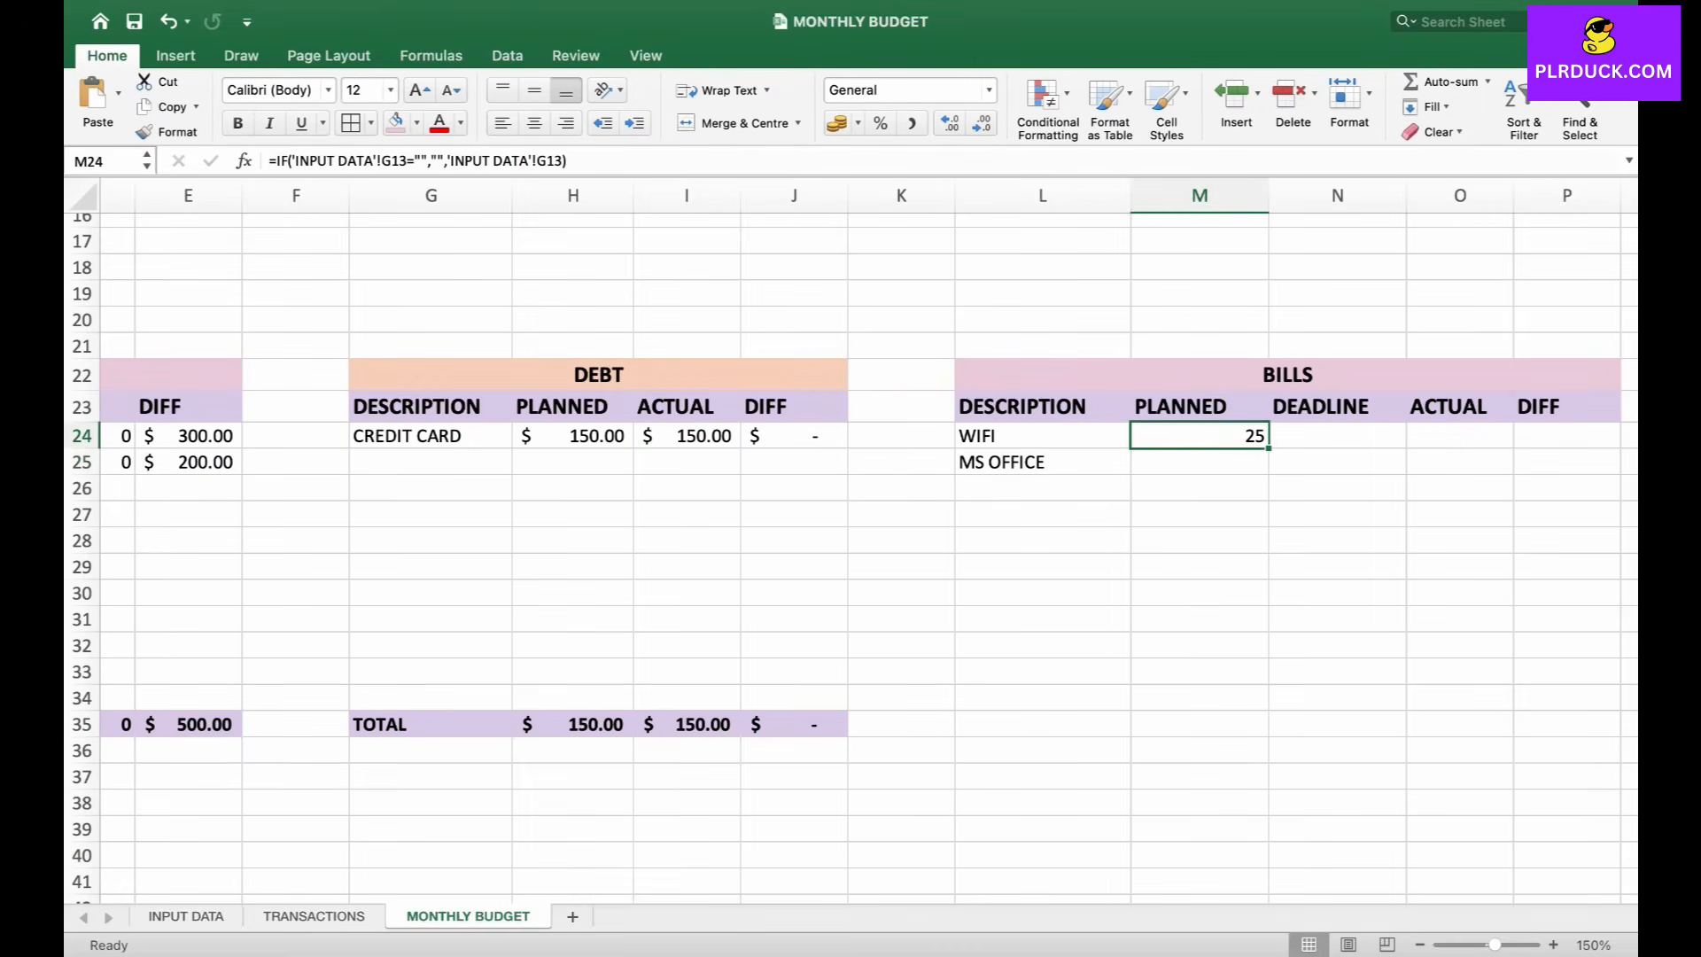
left_click_drag(1268, 449, 1269, 709)
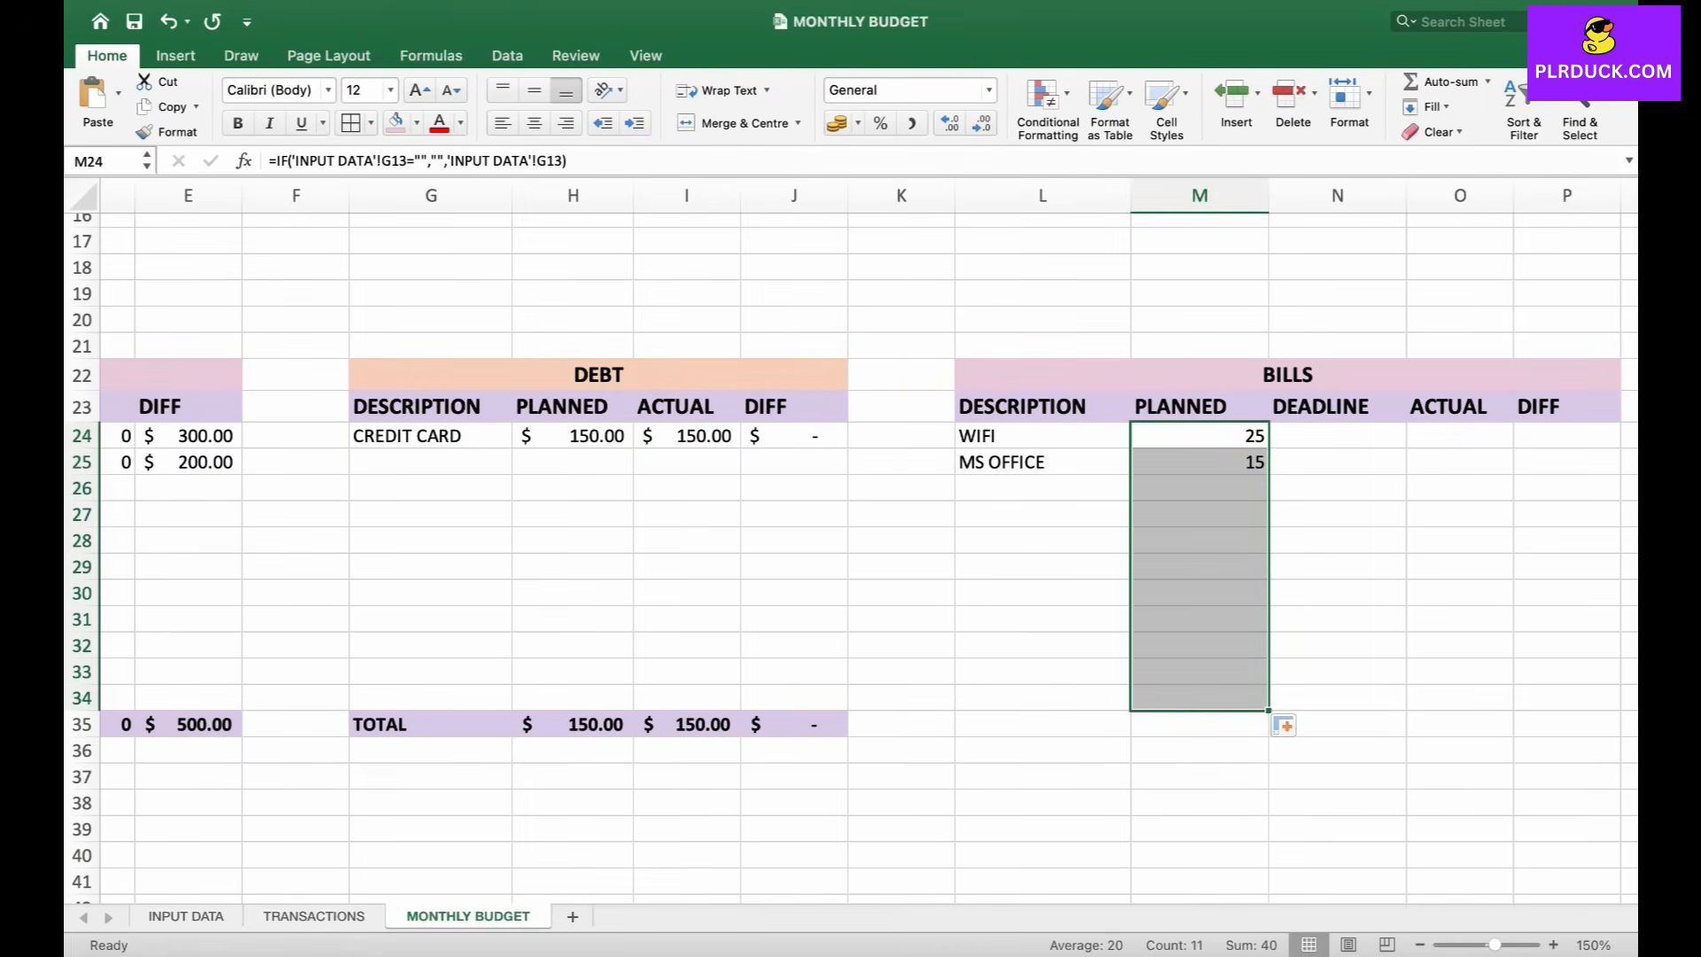
- Enter =IF('INPUT DATA'!H13="","",'INPUT DATA'!H13) in N24 for the first bill's deadline
left_click(1284, 435)
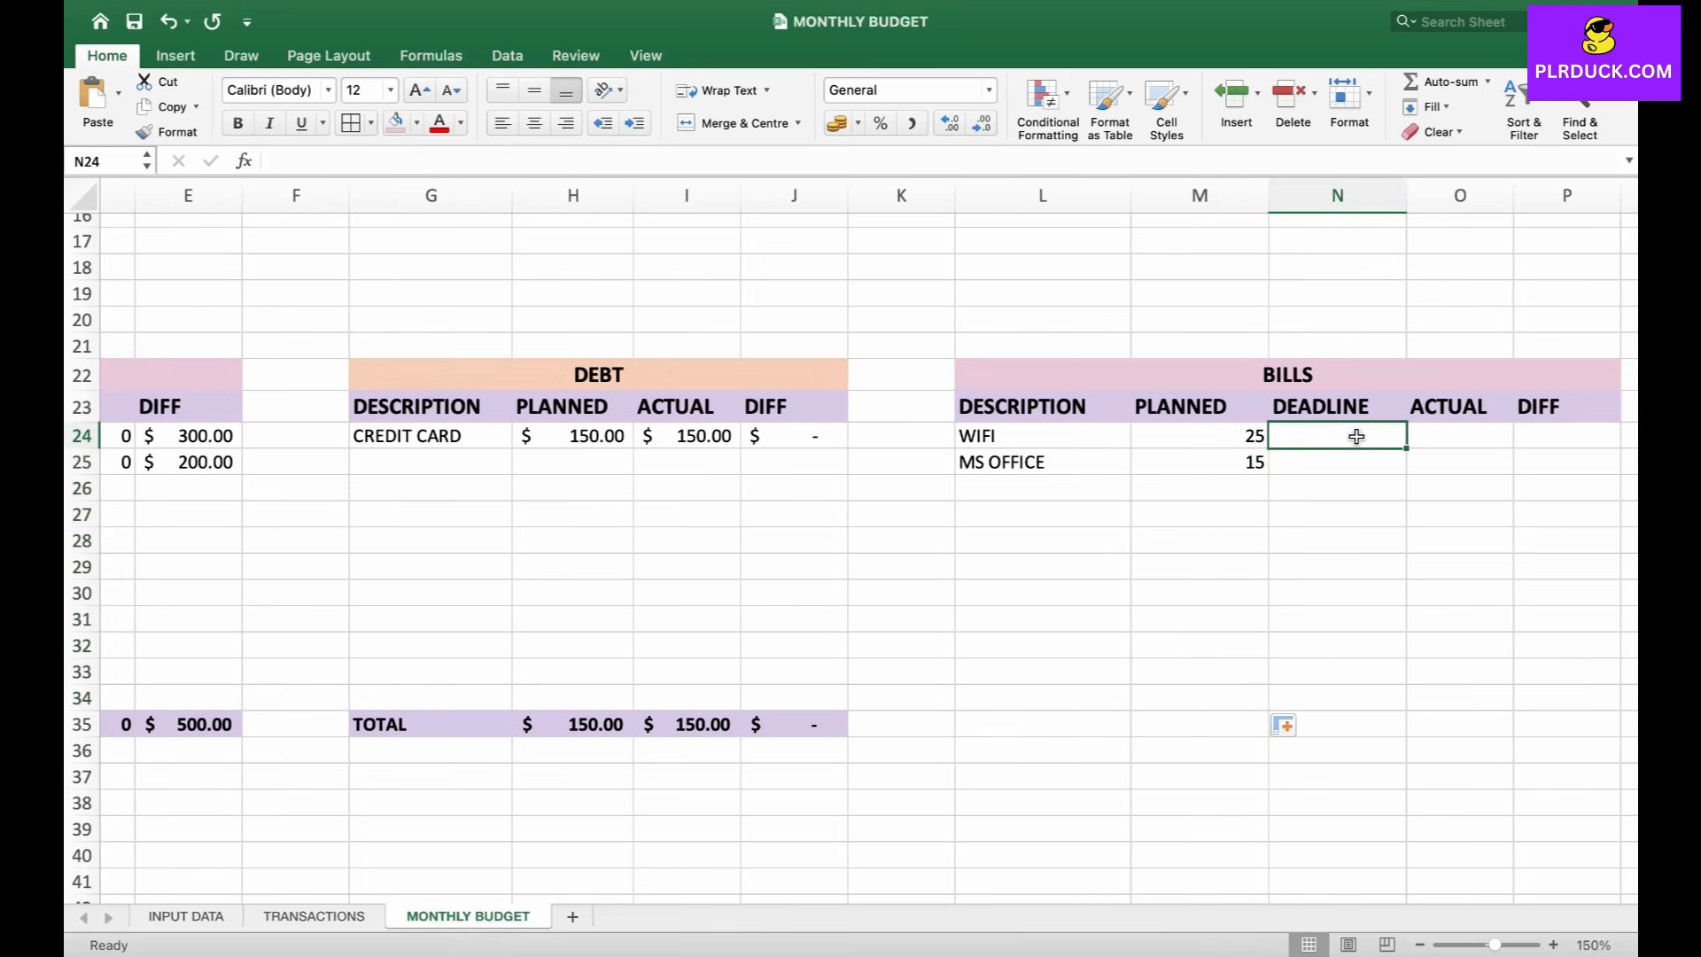
type("=IF")
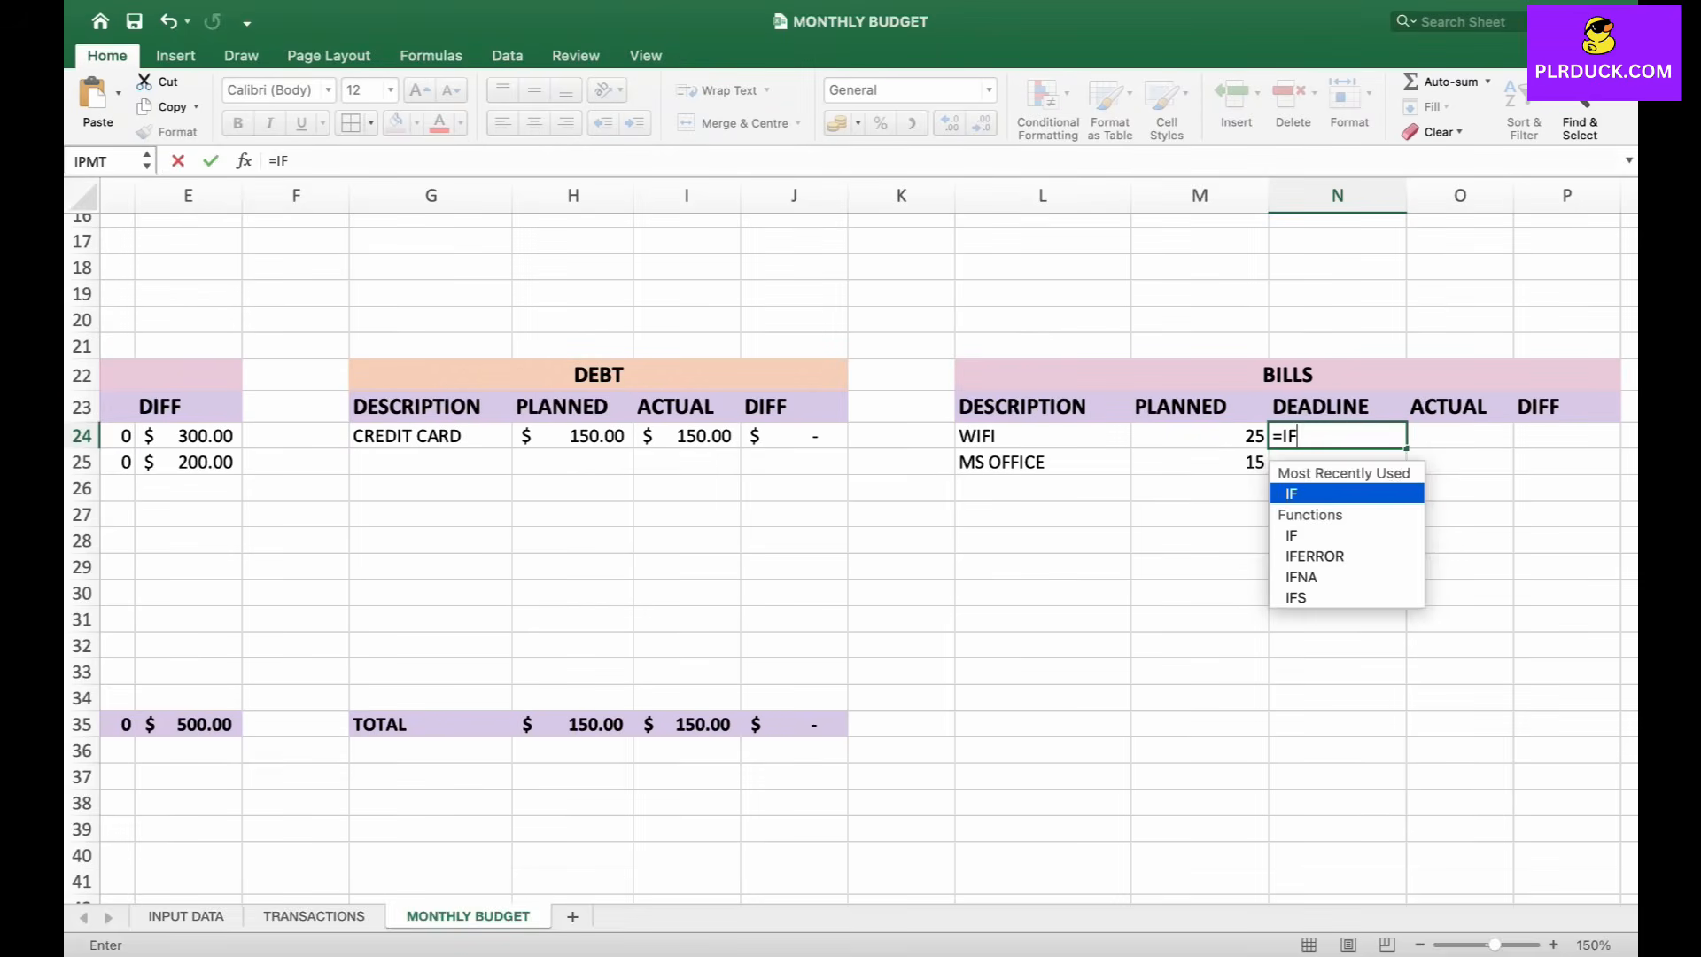
type("(")
left_click(185, 916)
left_click(776, 426)
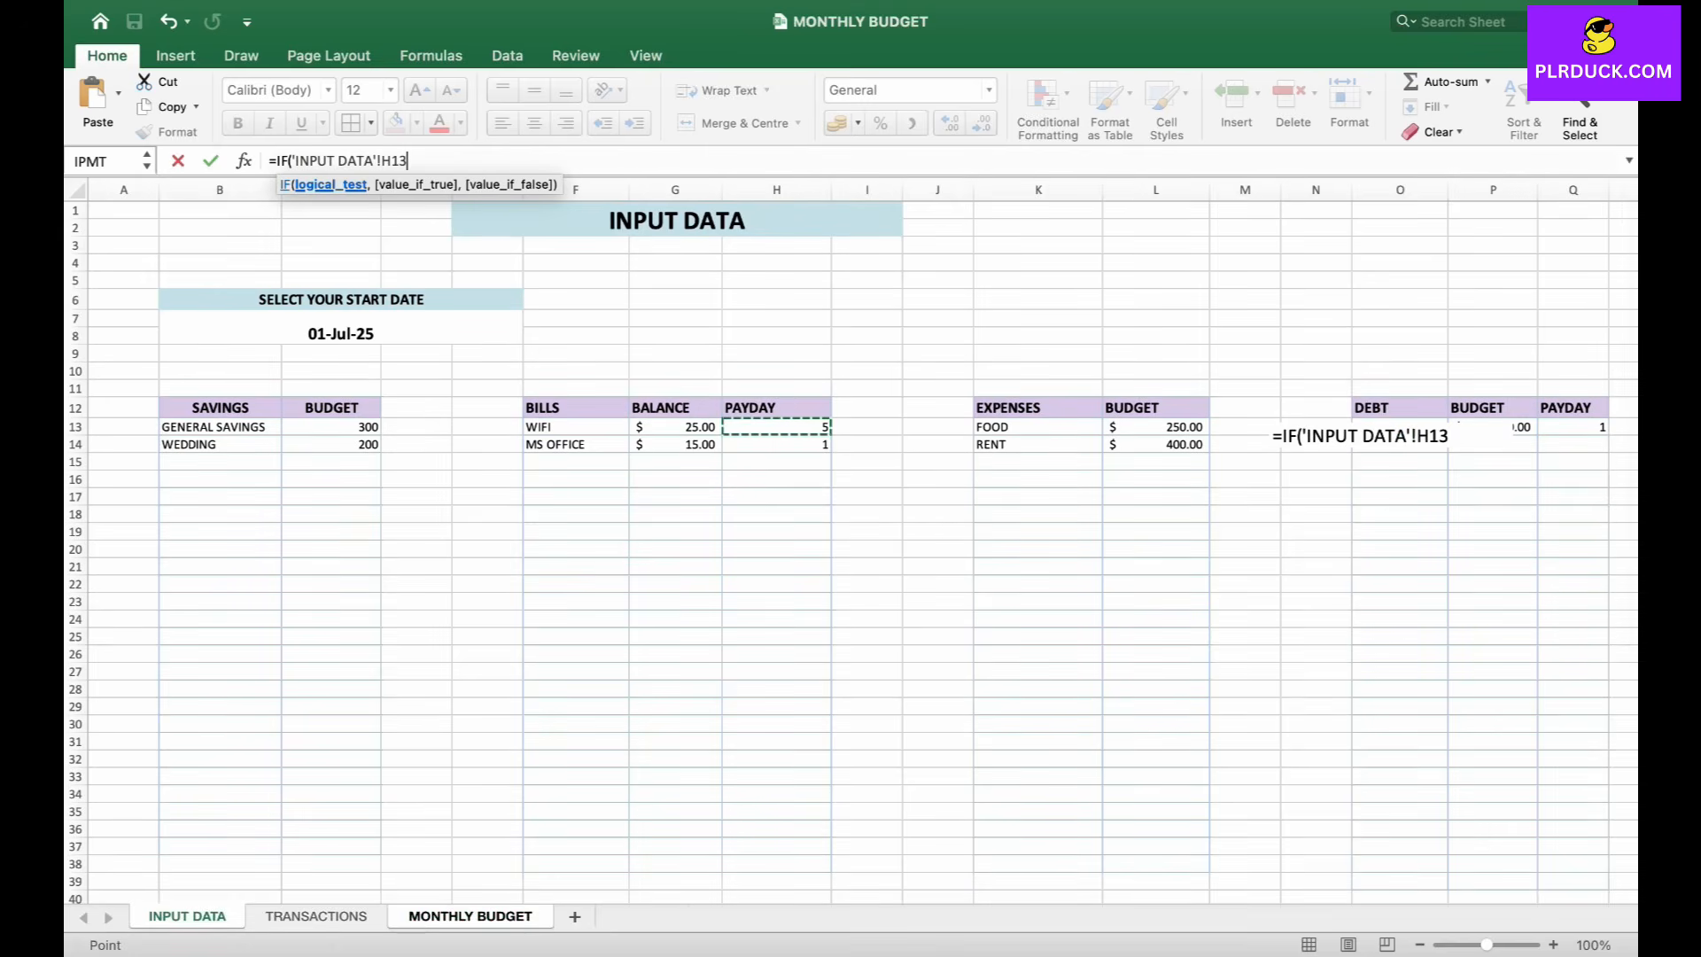
type("=")
type("=\"\",\"\",")
left_click(783, 429)
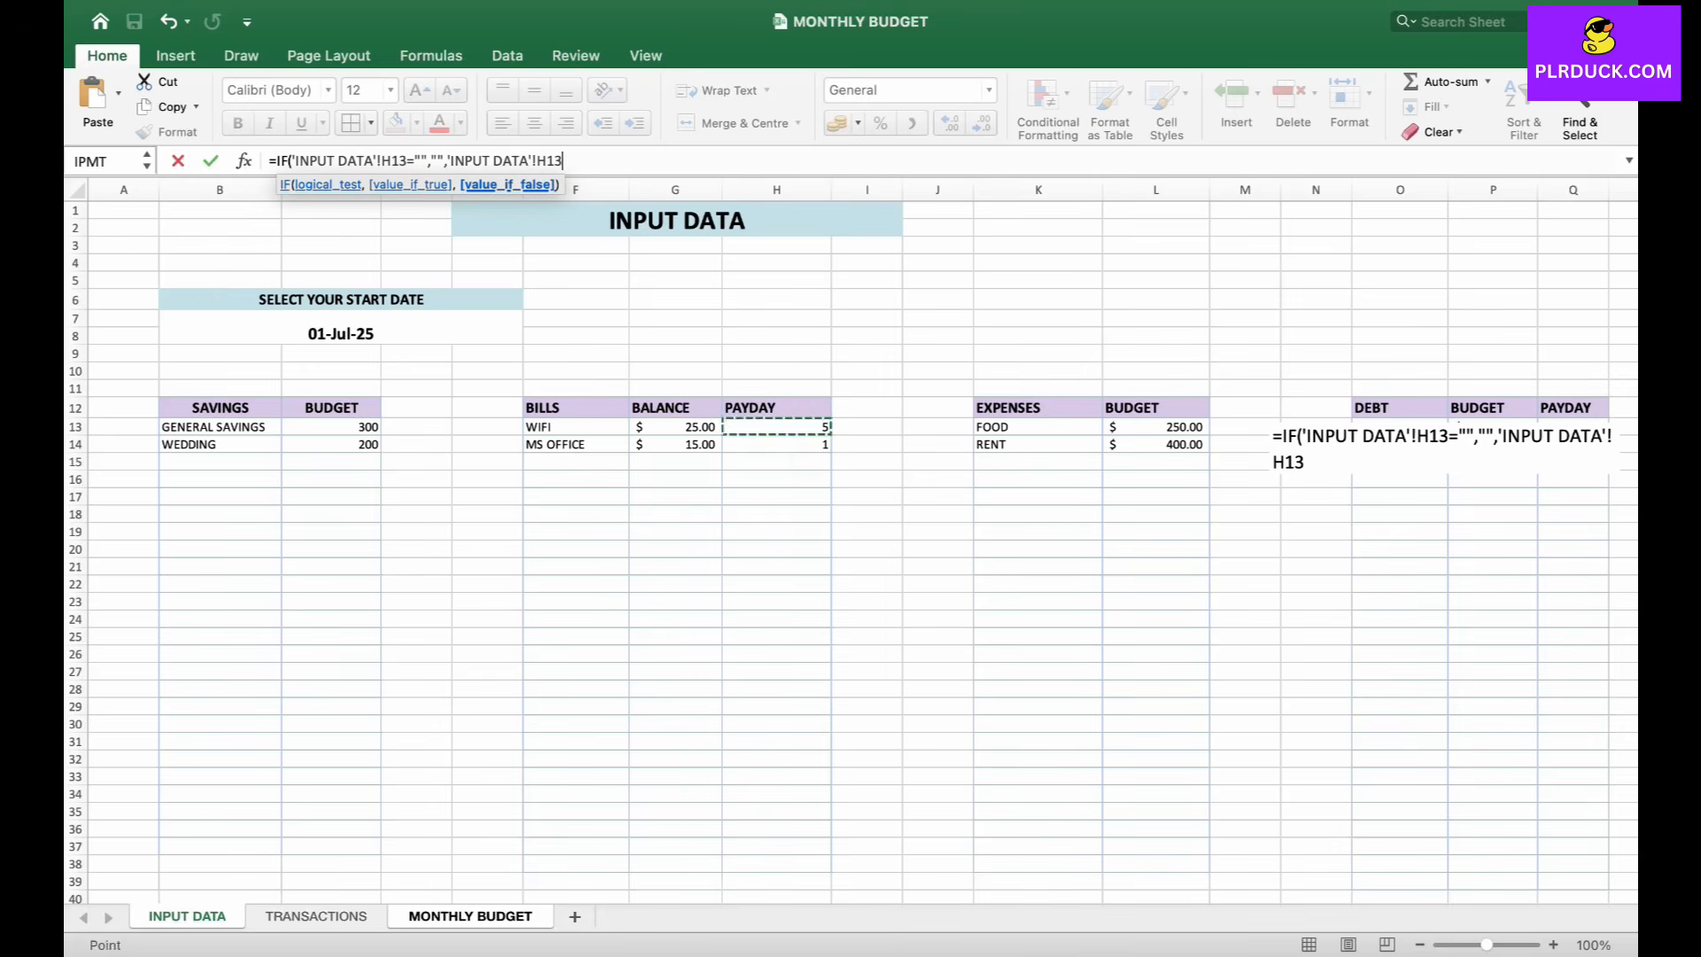
type(")")
key("Return")
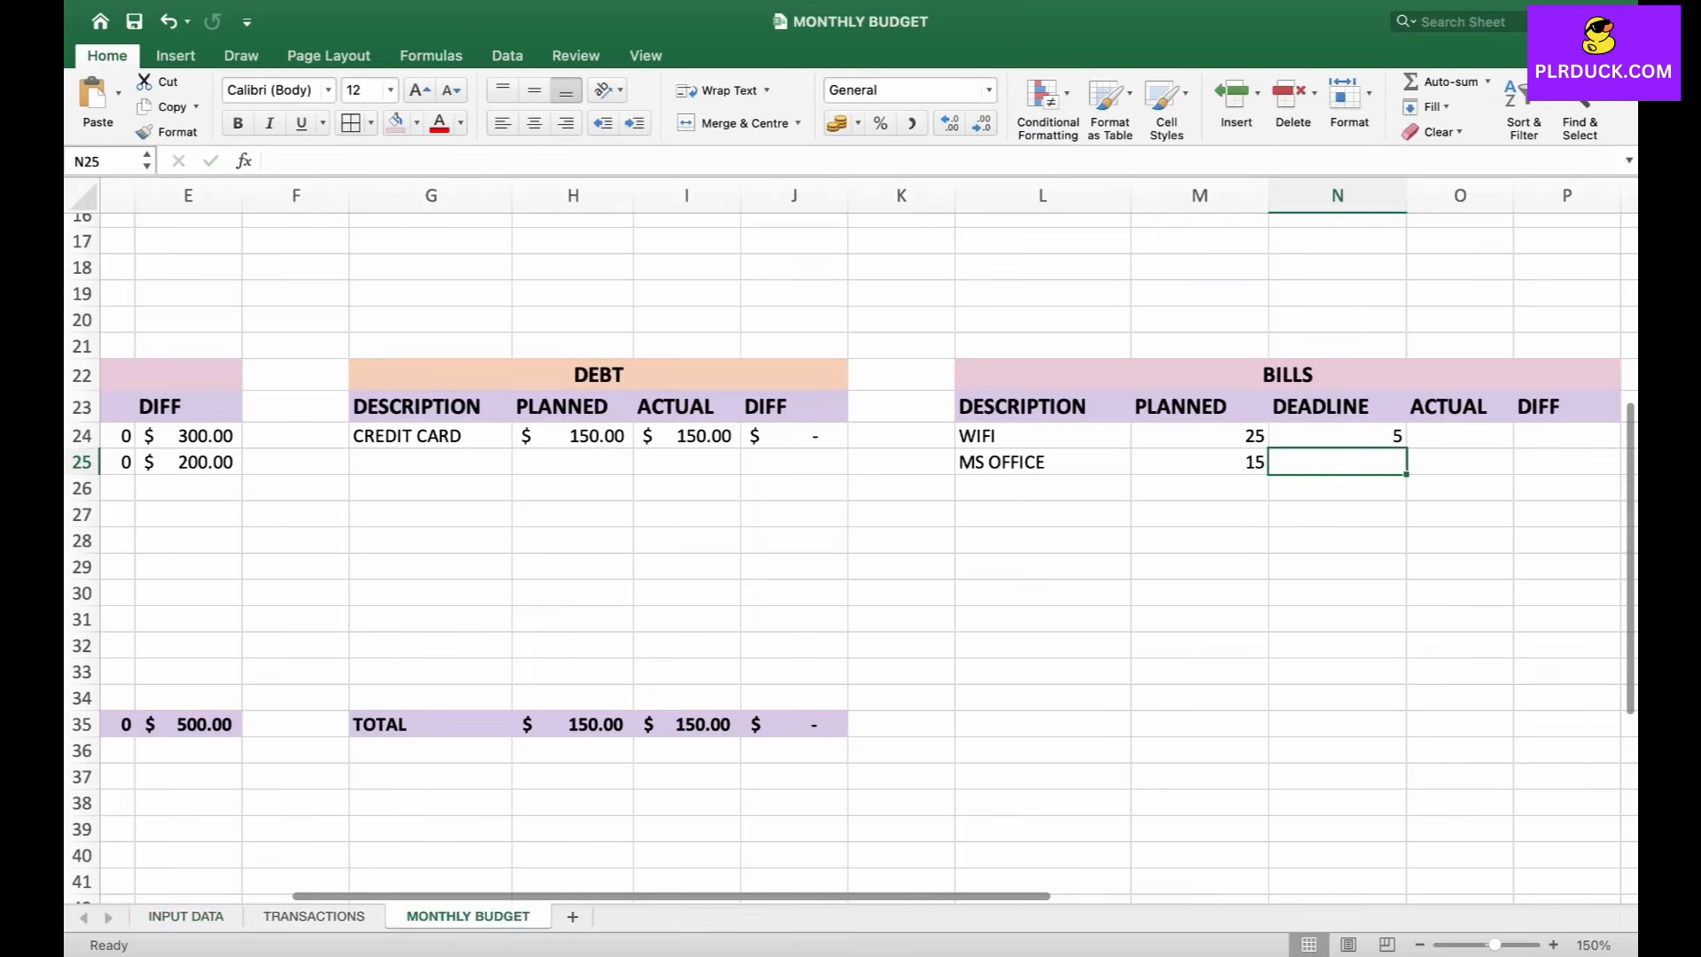
- Fill the deadline formula from N24 down to N33 and format the planned amounts M24:M25 as English (United States) dollar accounting
left_click(1338, 436)
left_click_drag(1407, 449, 1407, 677)
left_click_drag(1200, 436, 1200, 461)
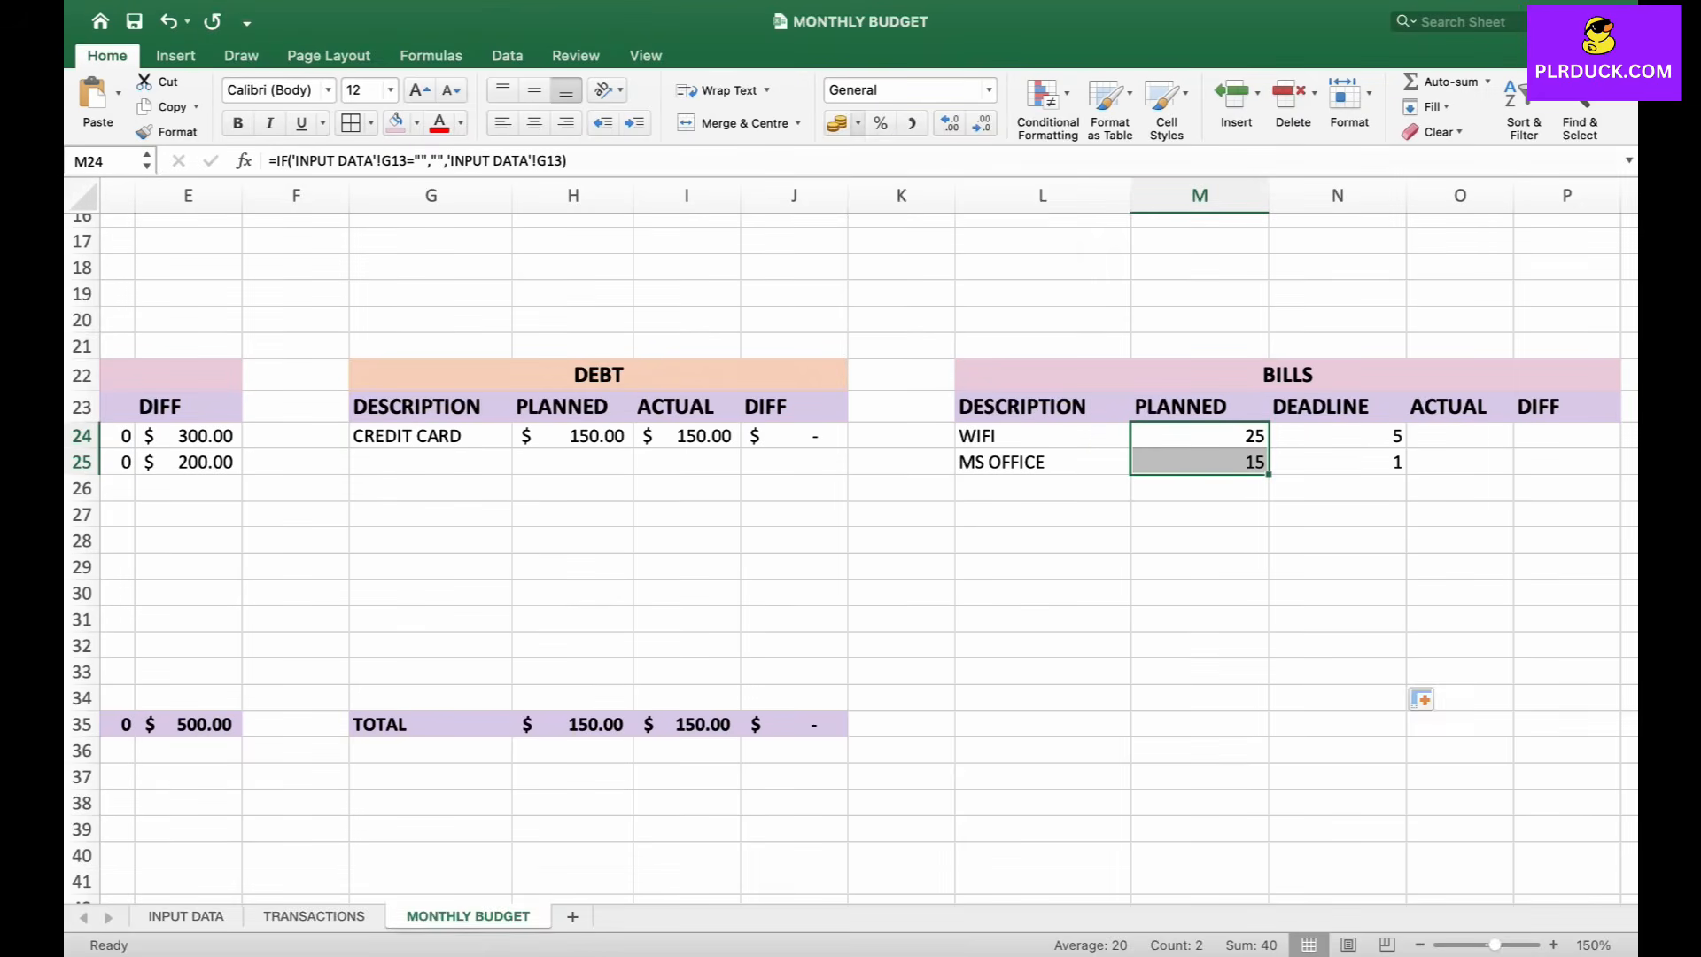
left_click(858, 122)
left_click(930, 233)
- Enter =IF(L24="","",SUMIF(TRANSACTIONS!F10:F19,'MONTHLY BUDGET'!L24,TRANSACTIONS!E10:E19)) in O24 for the first bill's actual amount
scroll(851, 531, "right", 2)
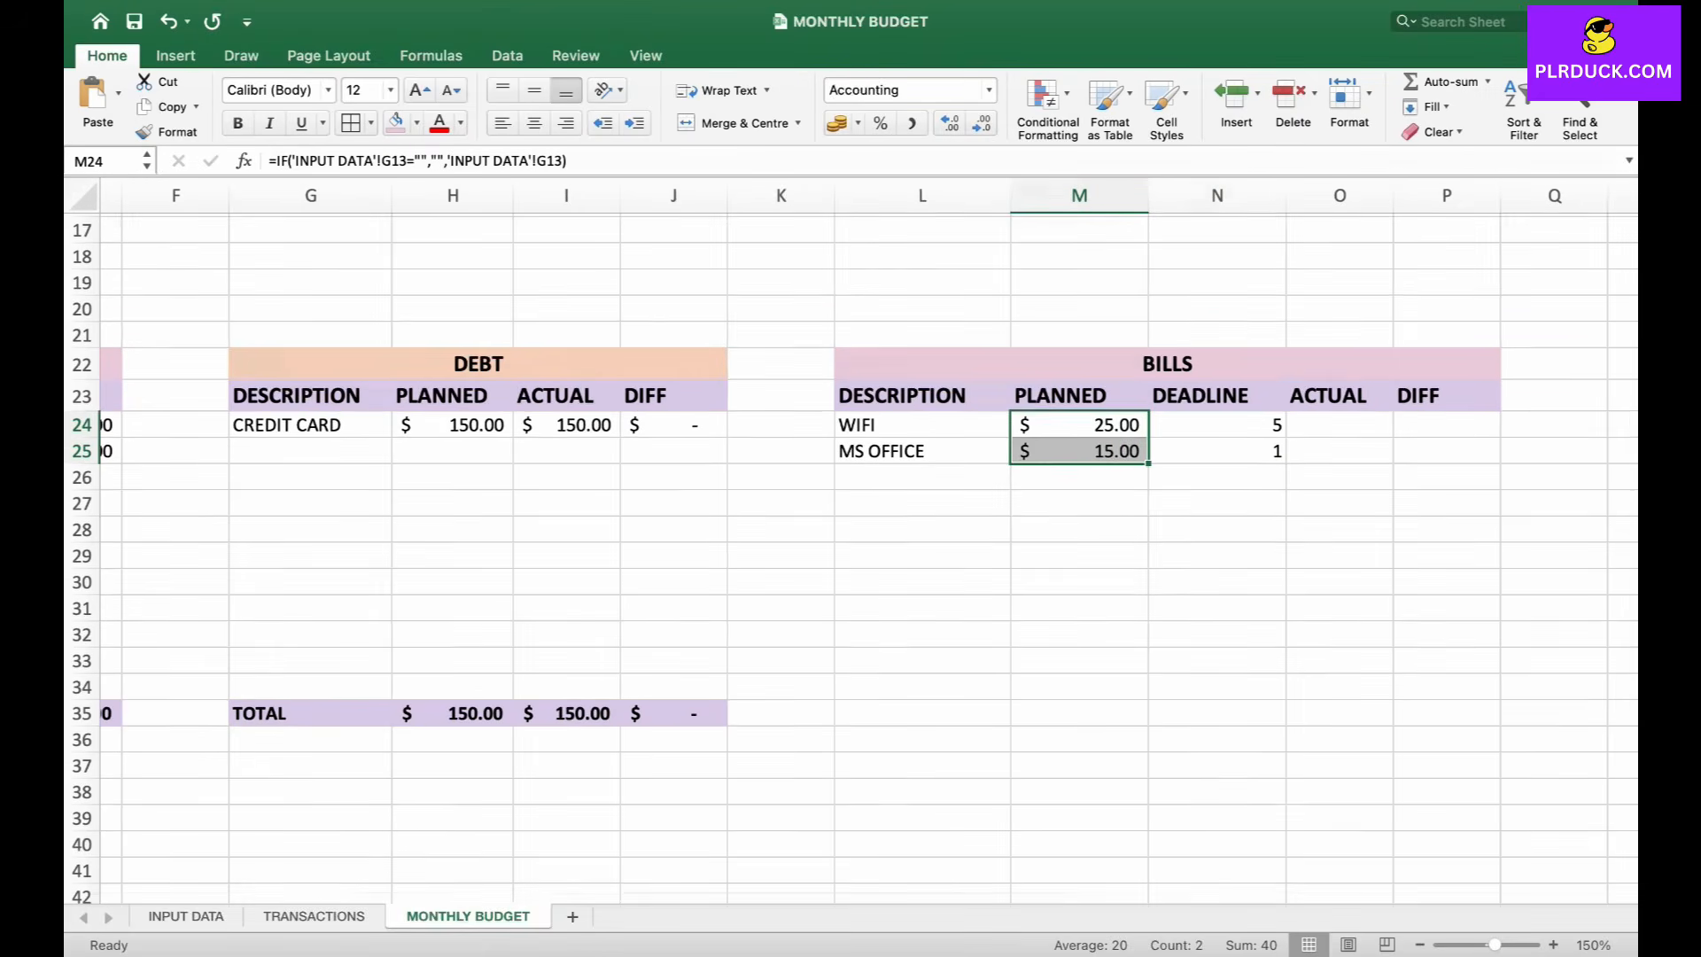
scroll(851, 531, "right", 3)
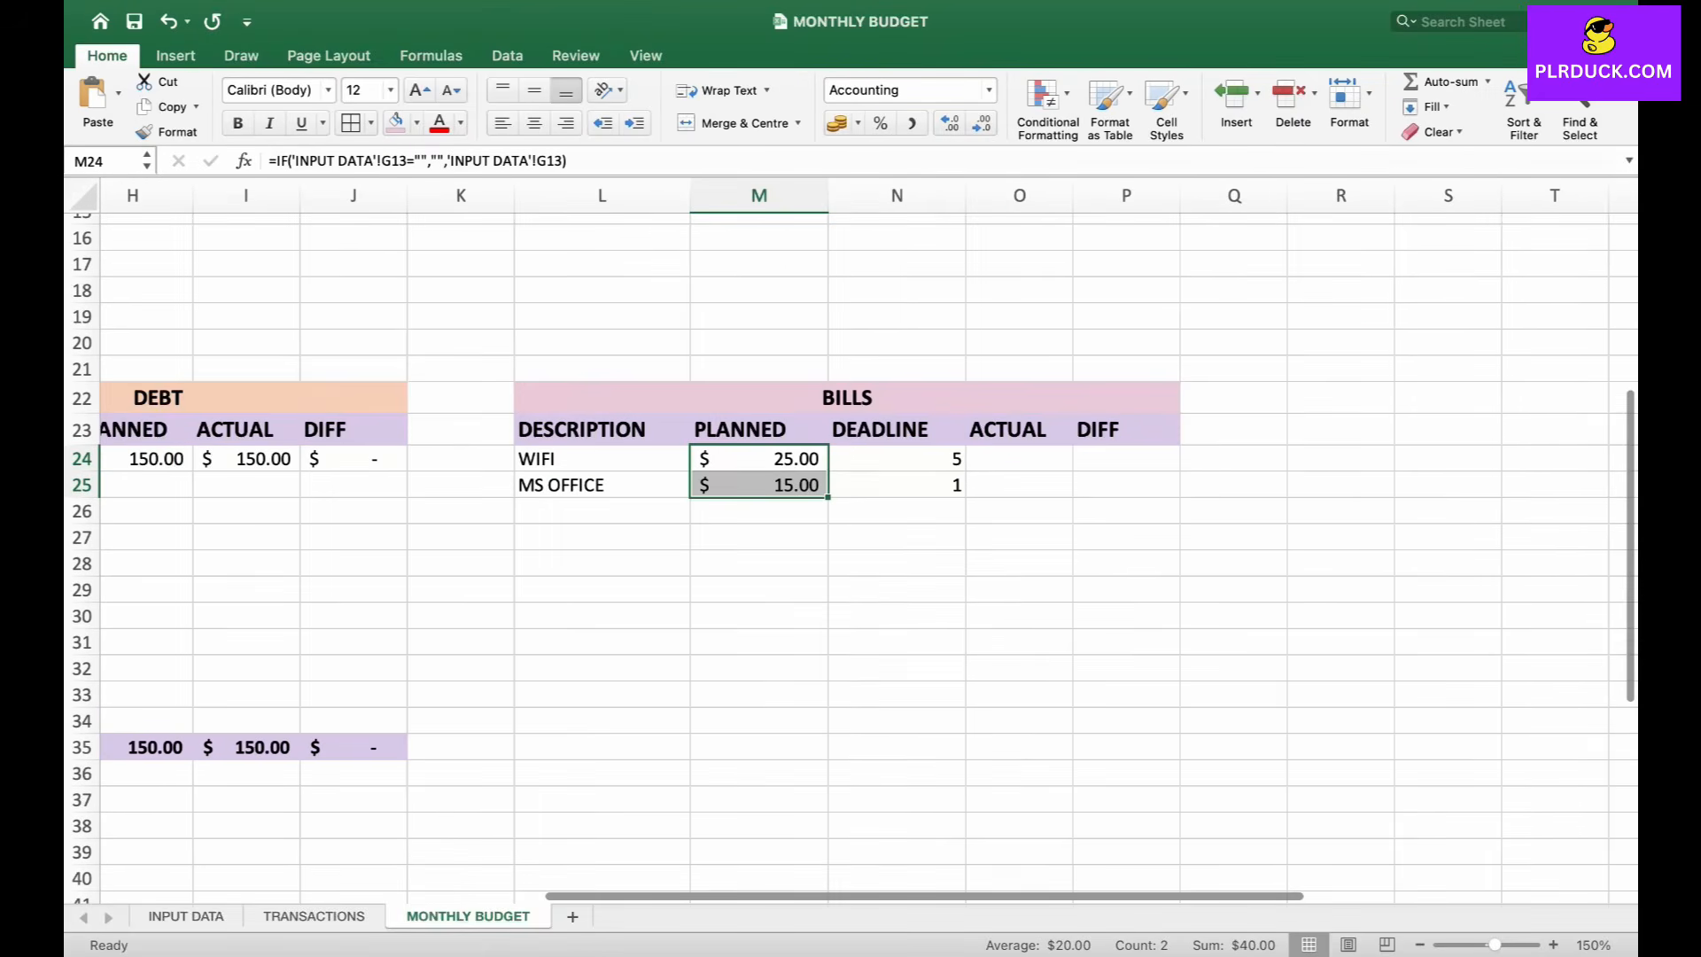
left_click(1019, 459)
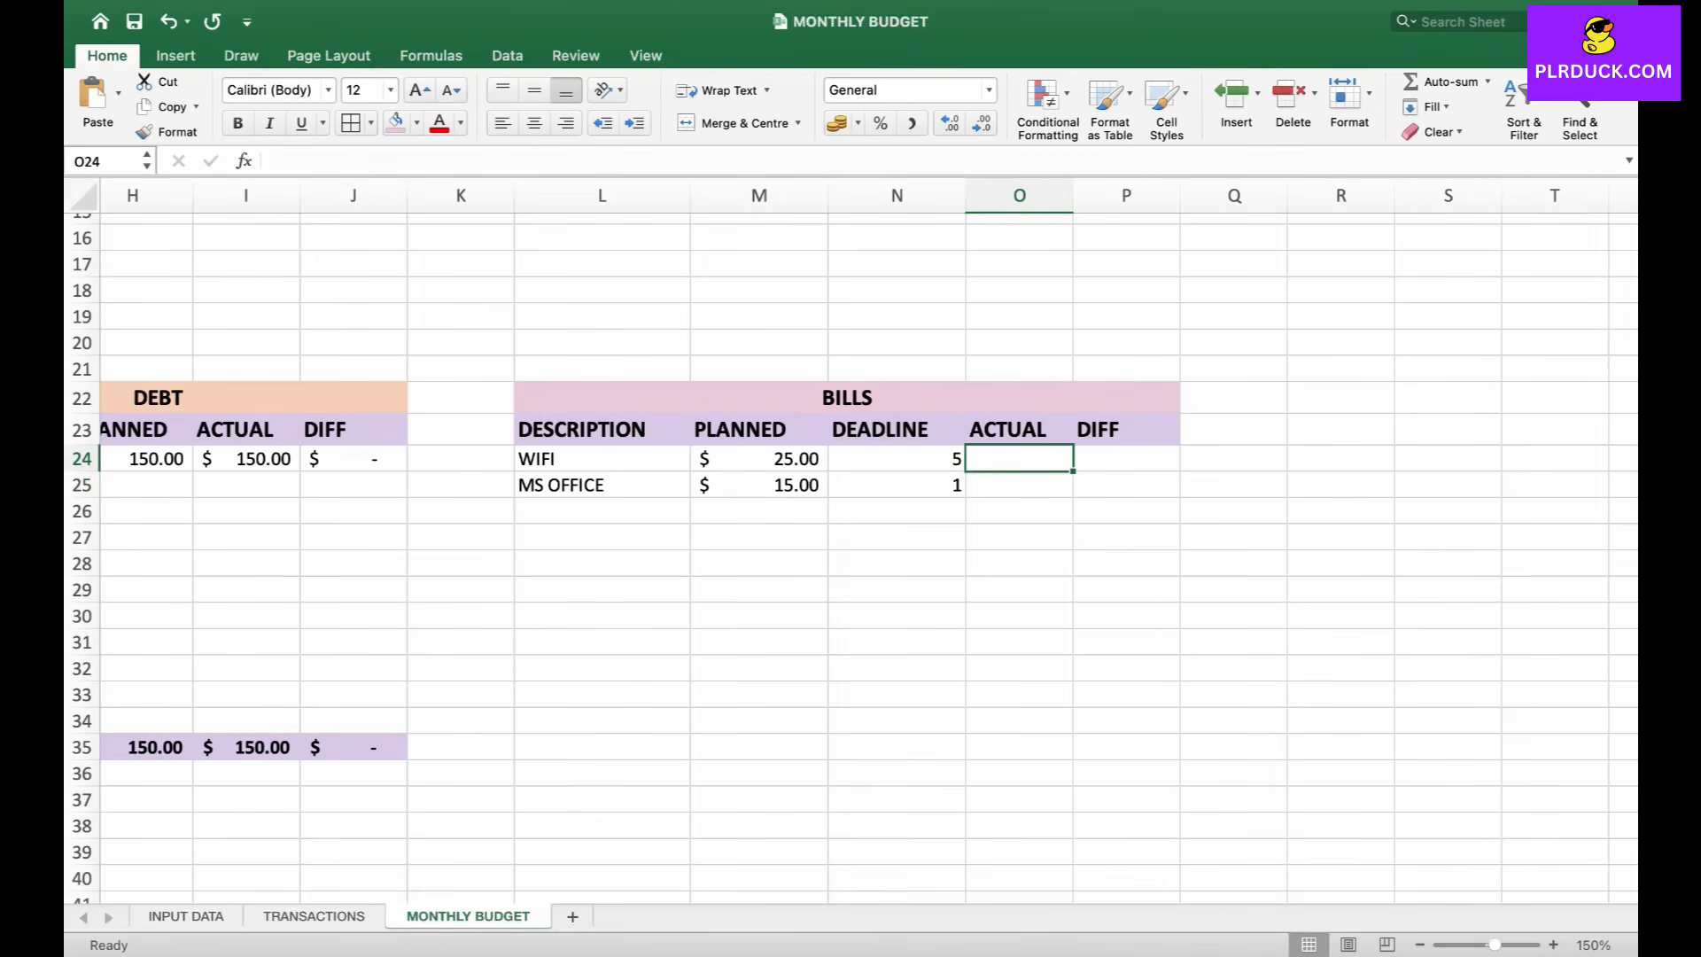
type("=")
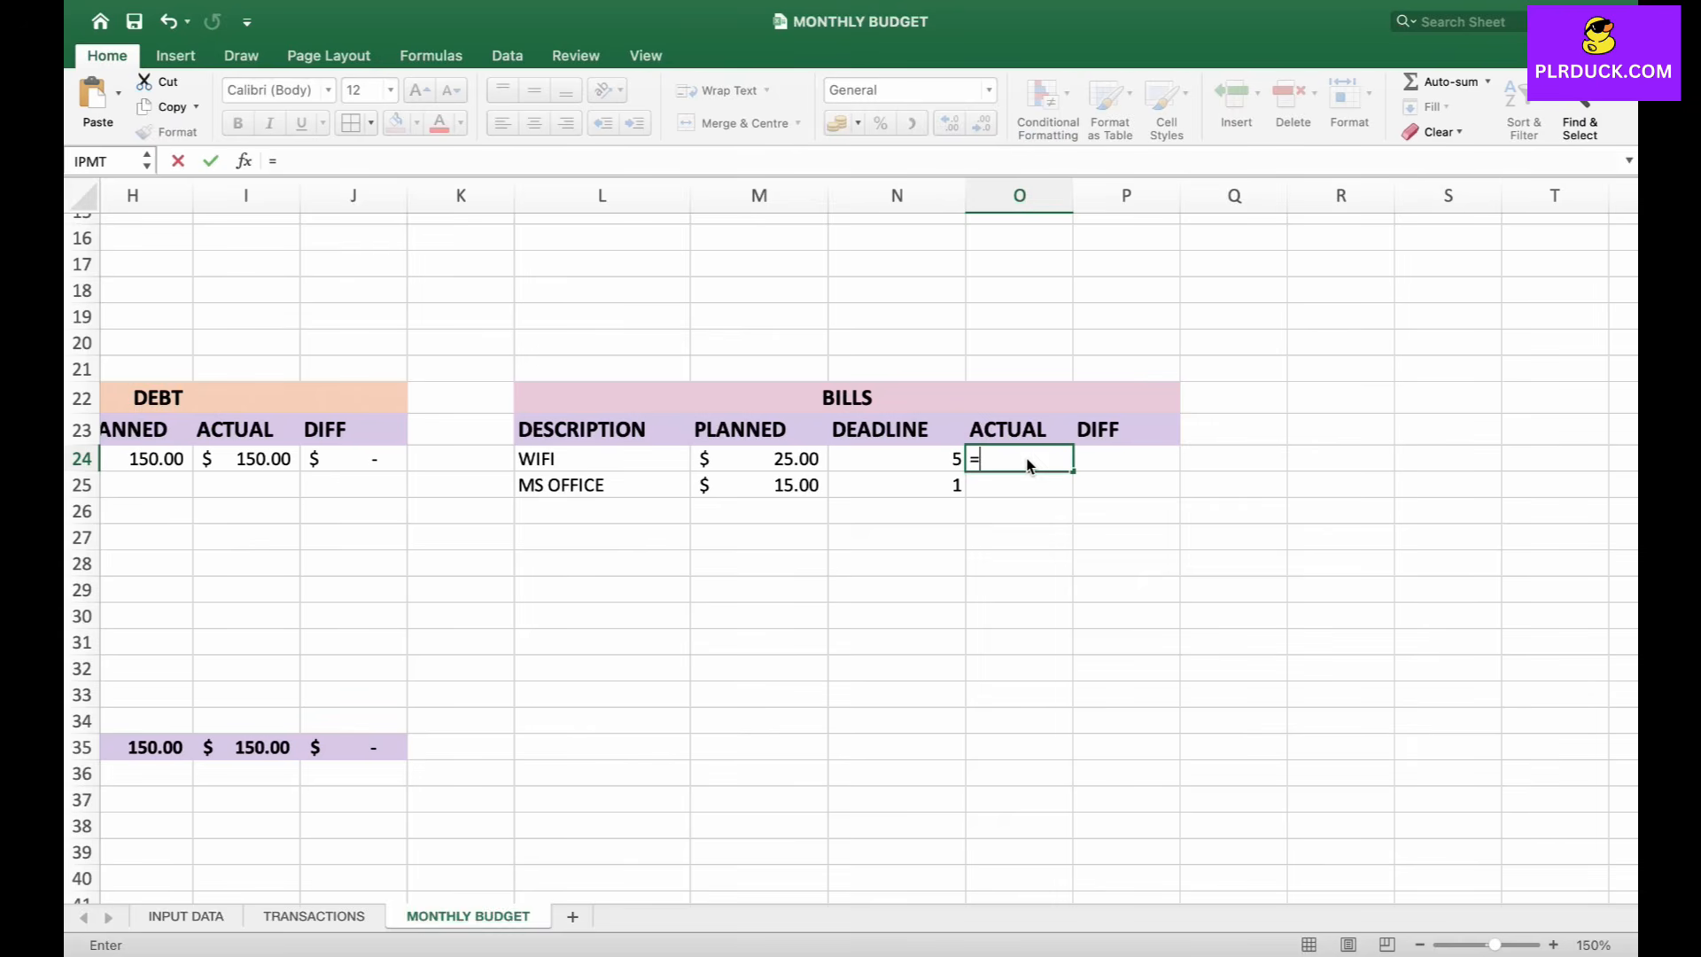
type("IF(")
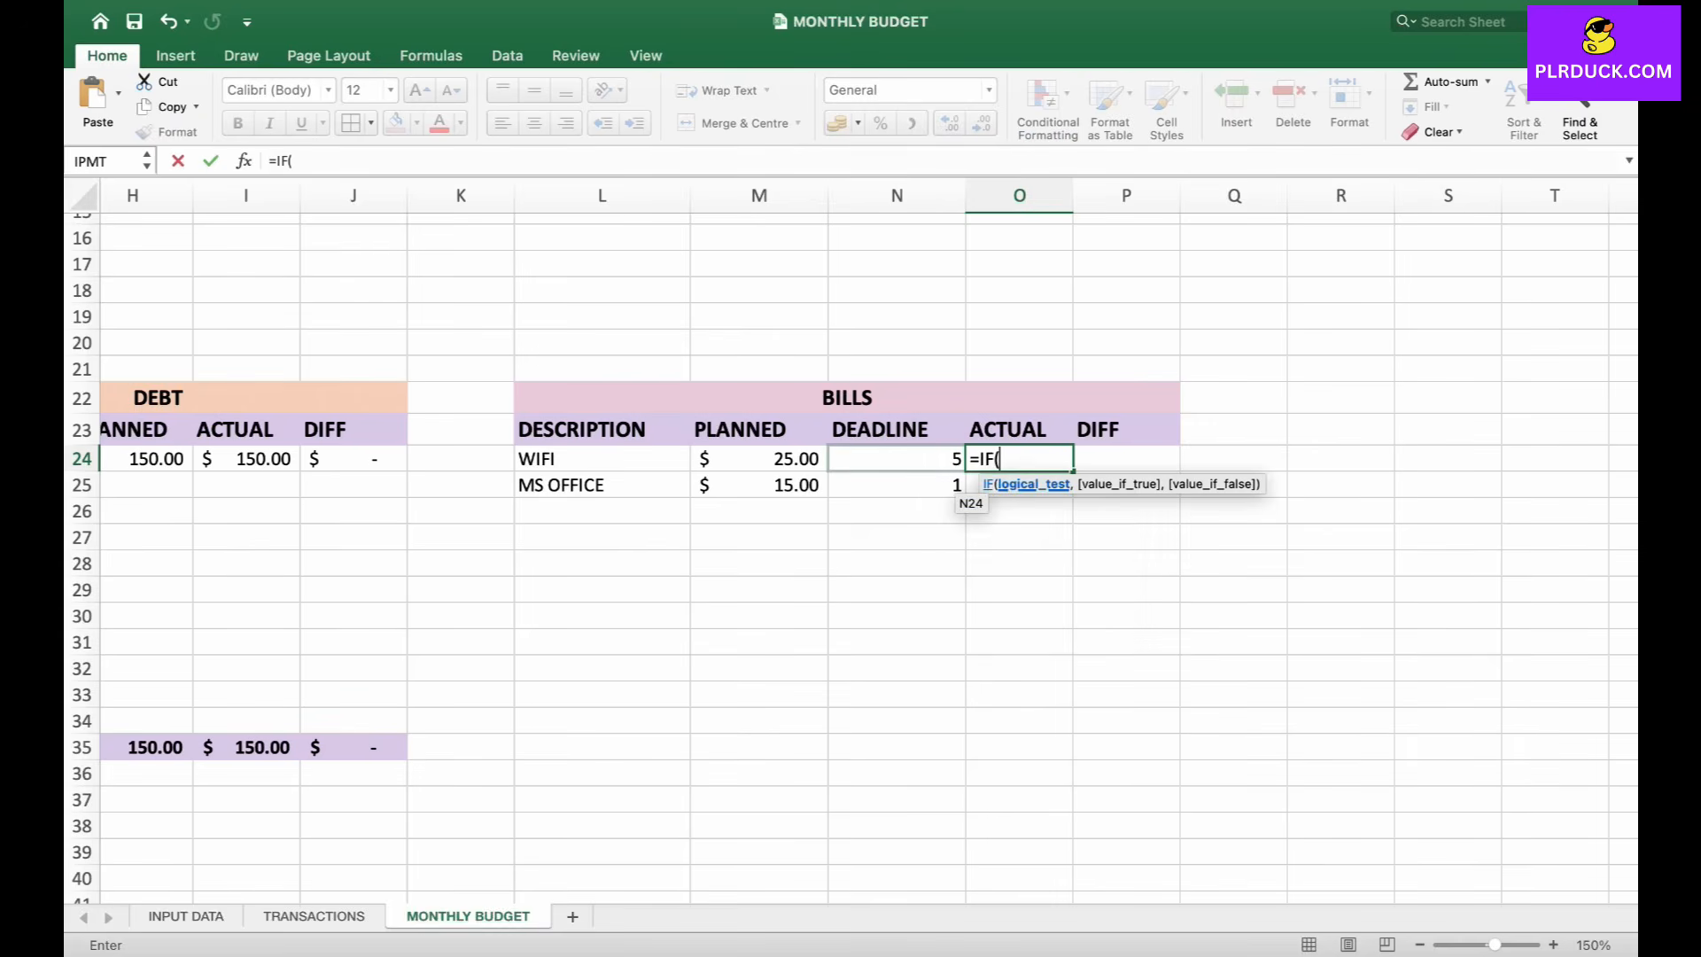
left_click(664, 458)
type("=")
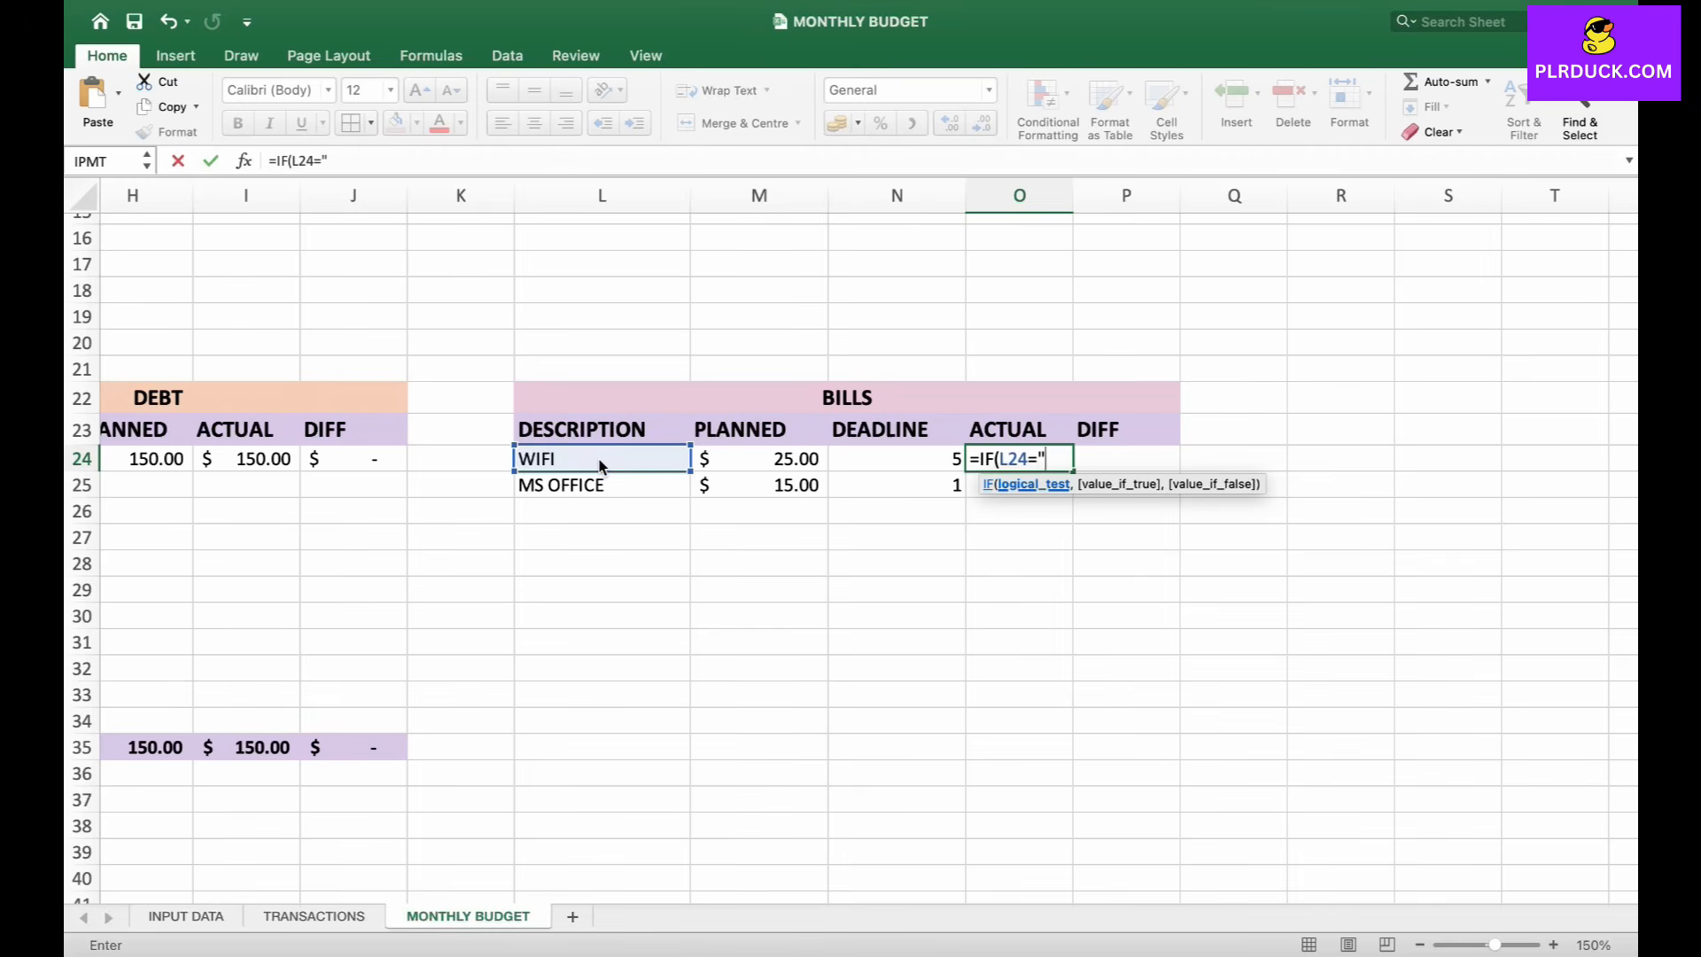
type("\"\",\"\"")
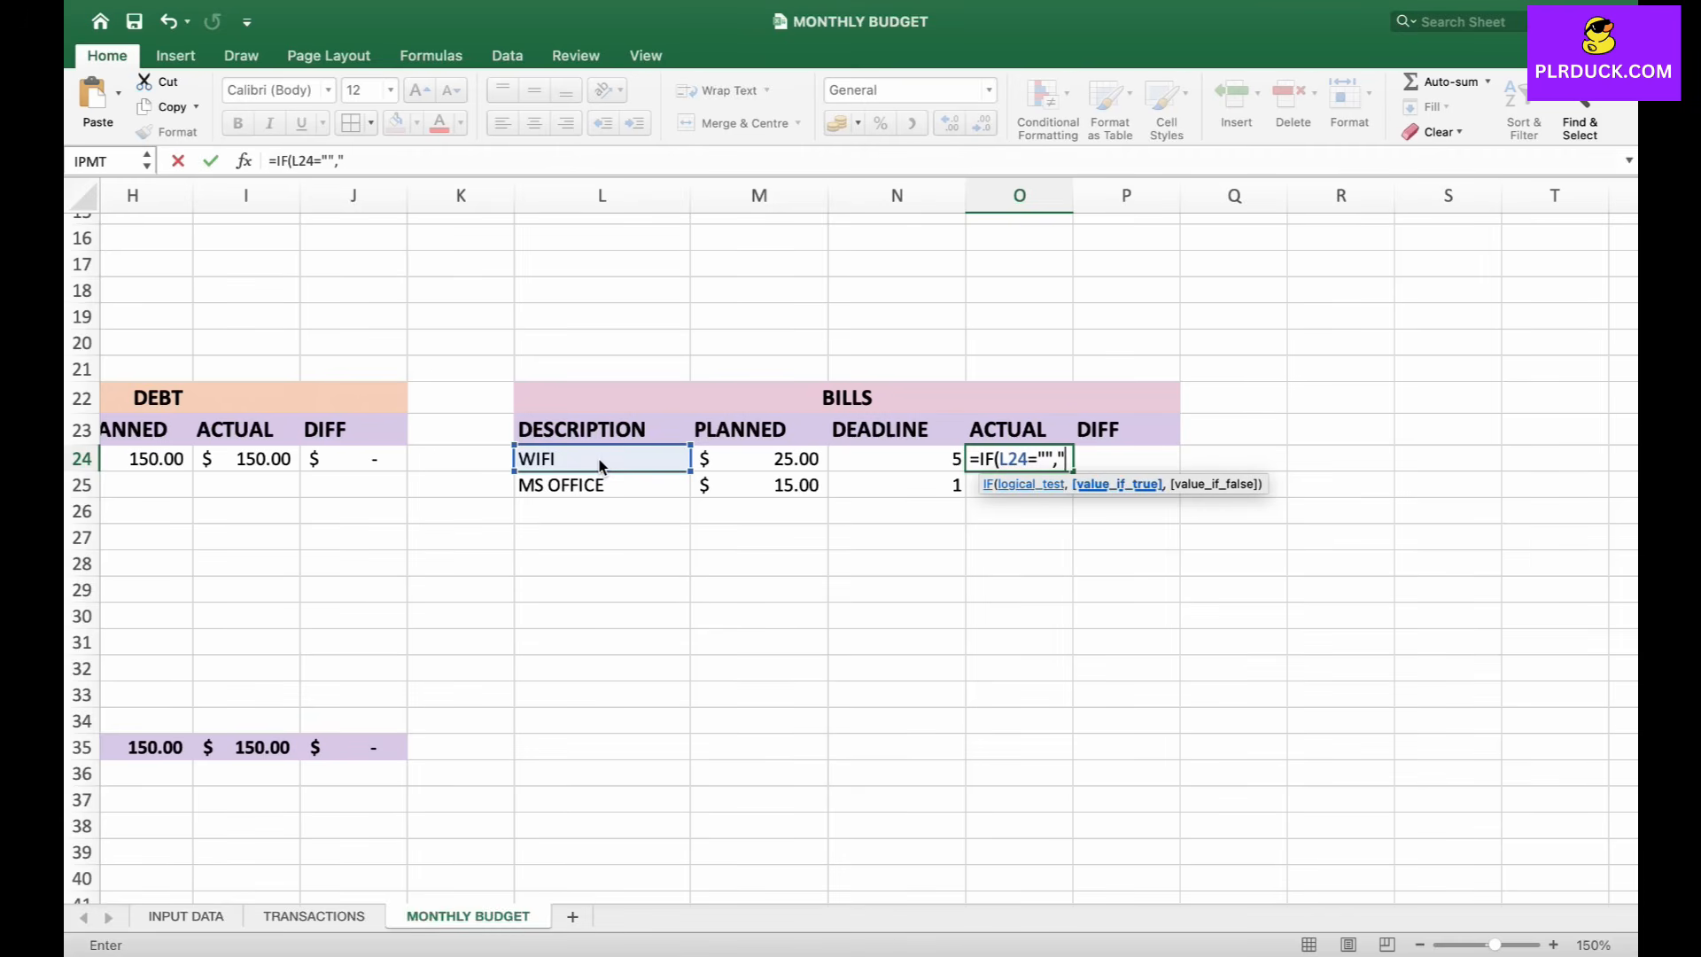
type(",")
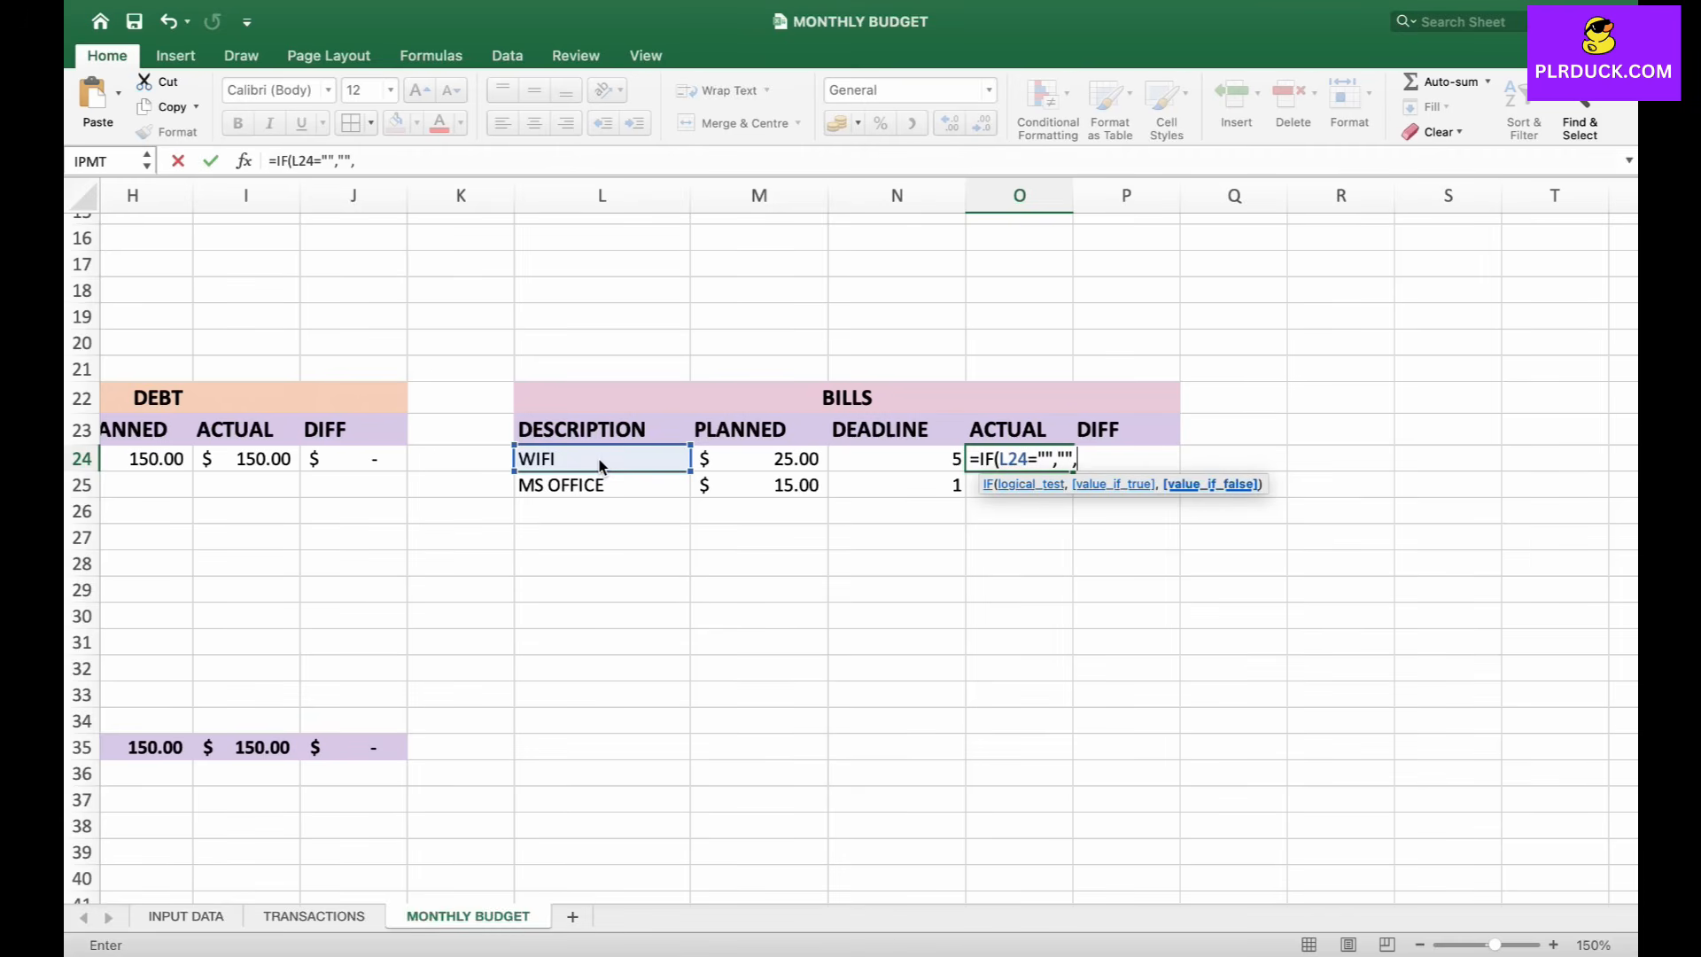
type("SUMIF")
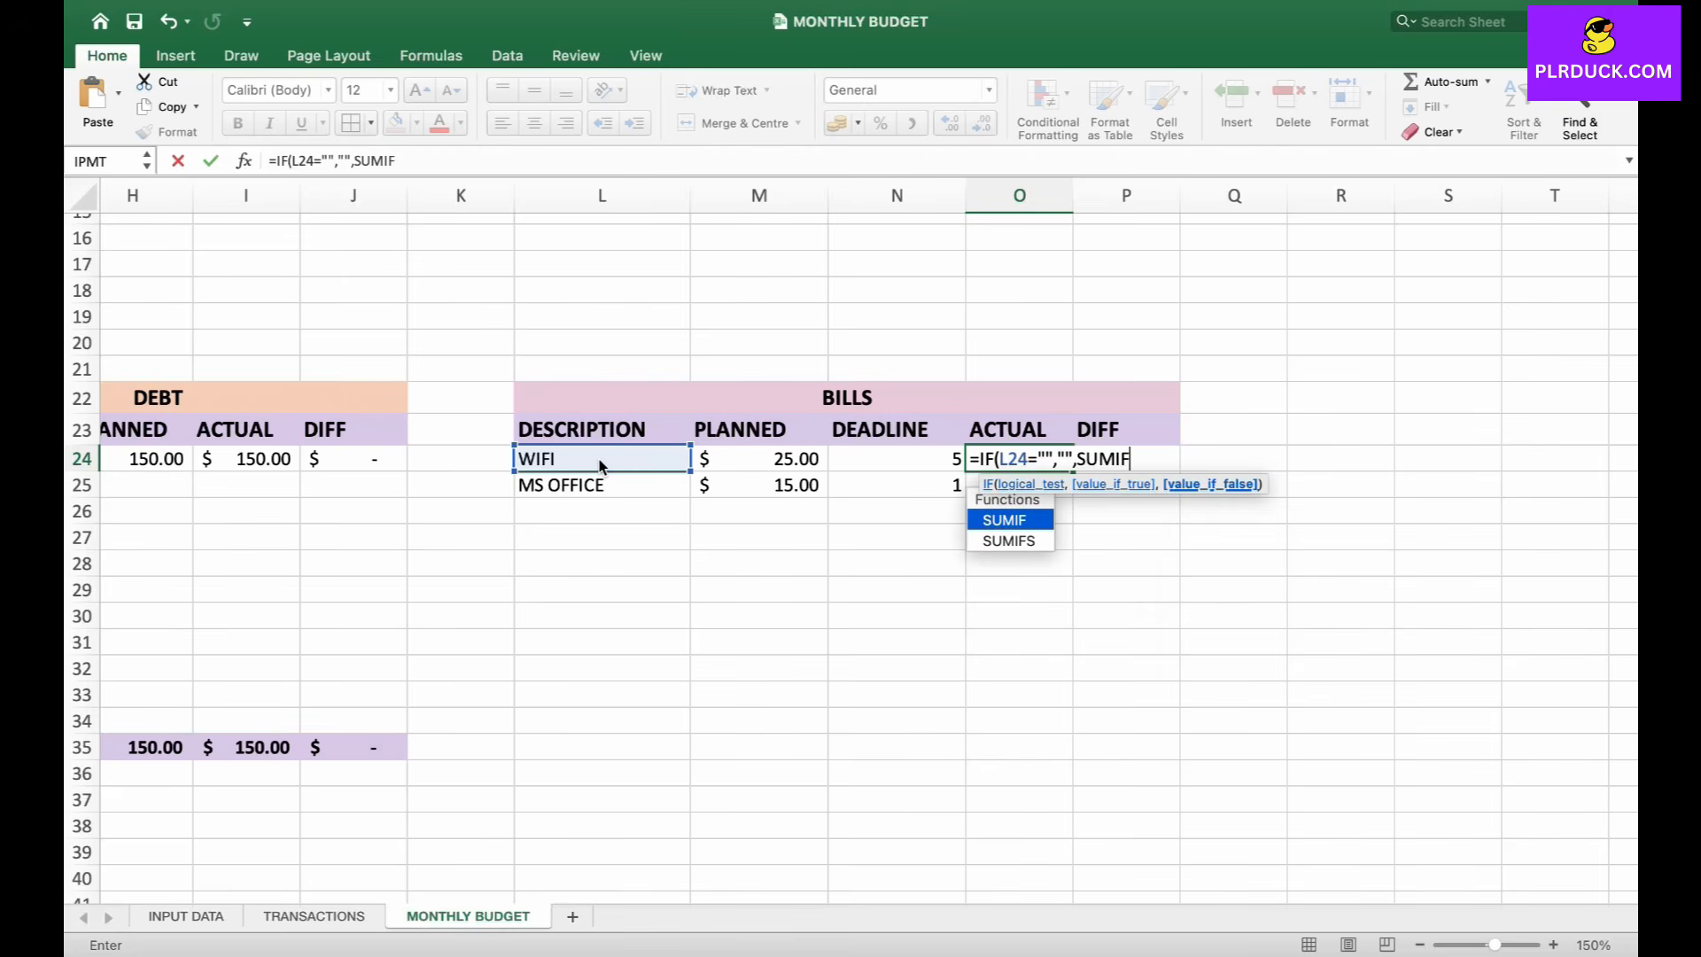
type("(")
left_click(314, 916)
left_click(570, 370)
left_click_drag(570, 371, 570, 528)
type(",")
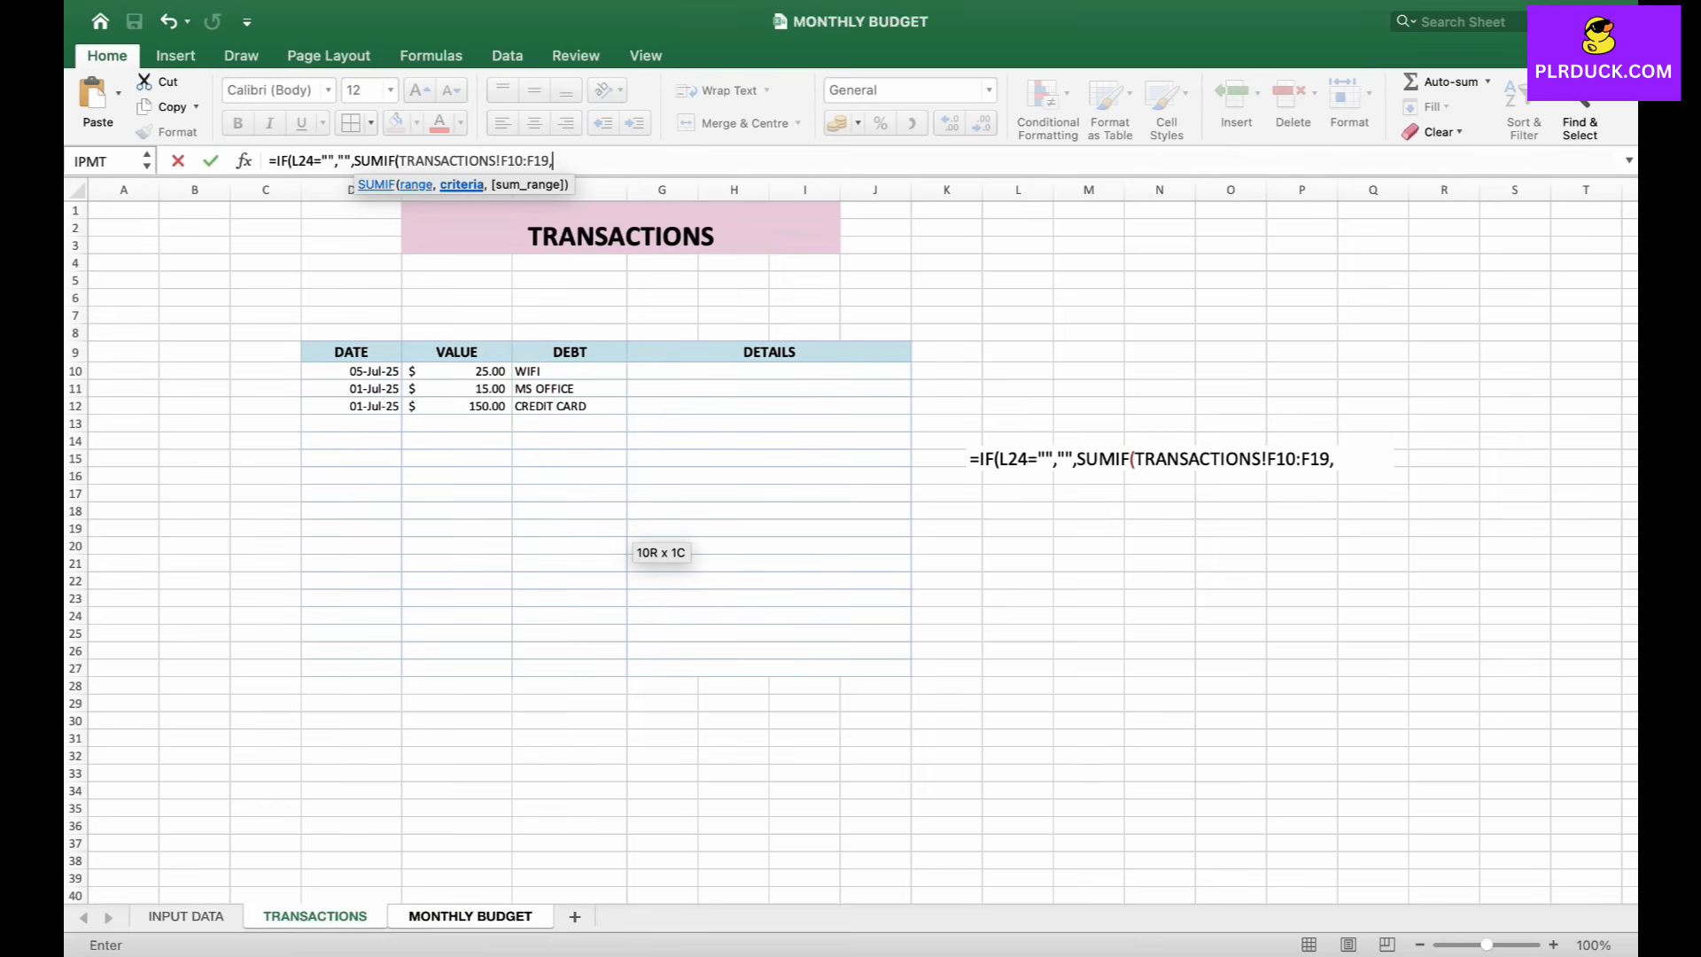
left_click(470, 917)
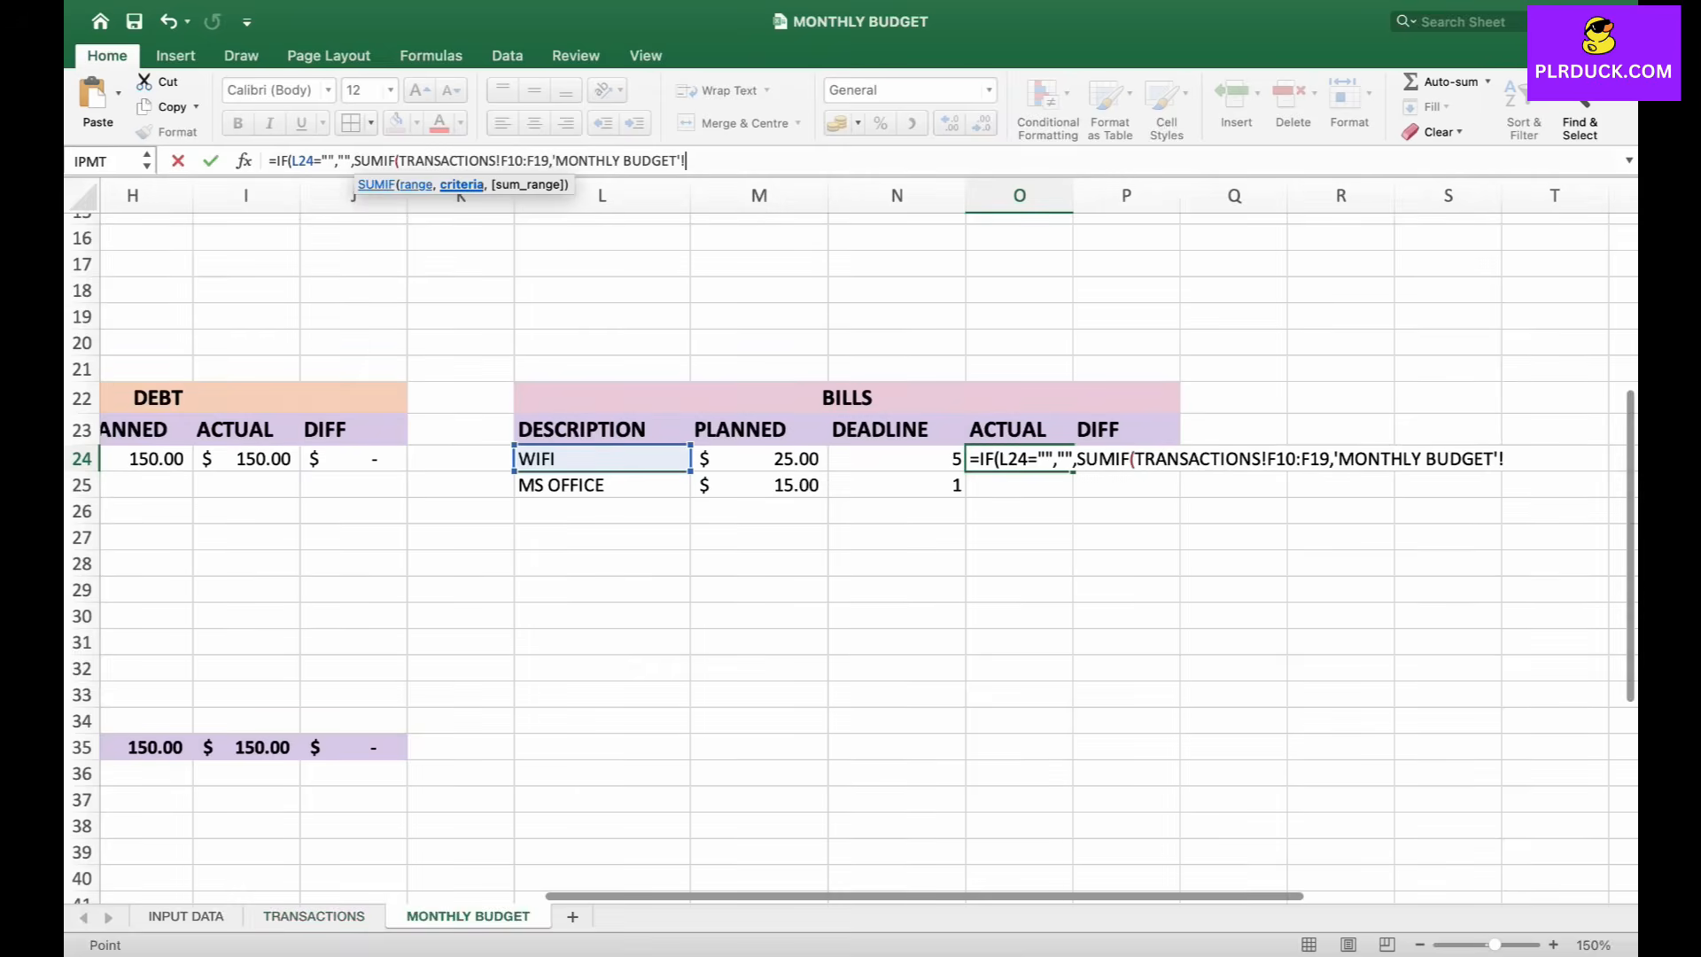
left_click(602, 459)
type(",")
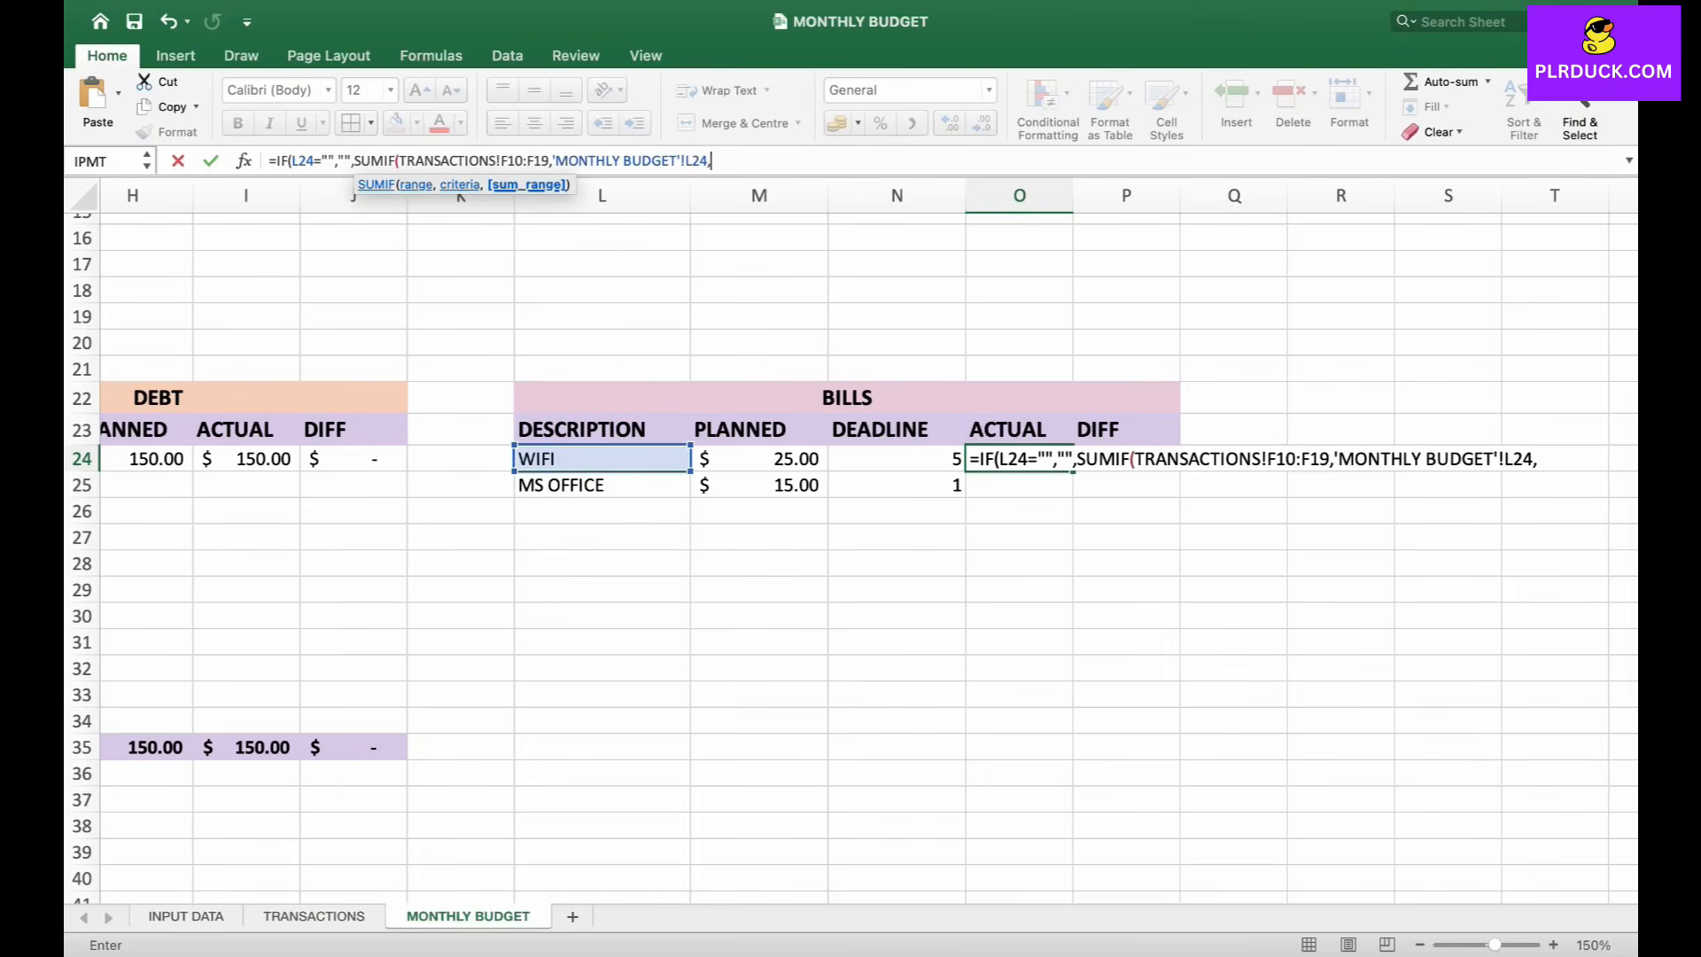
left_click(315, 916)
left_click_drag(488, 372, 501, 529)
type("))")
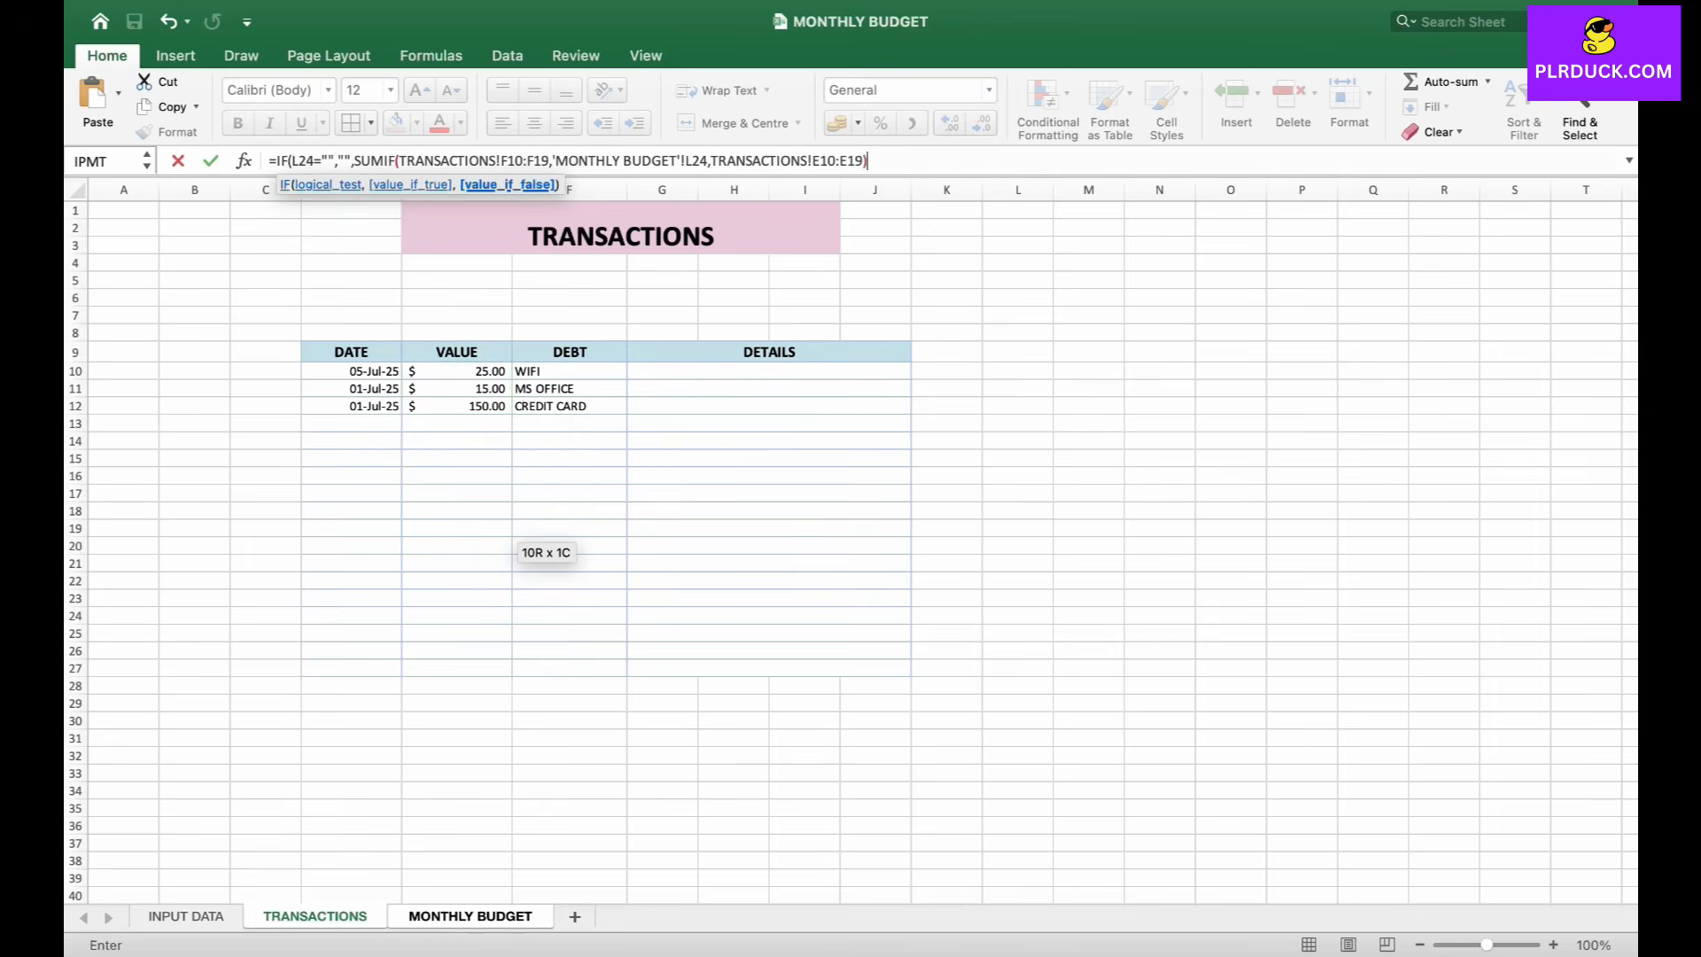
key("Return")
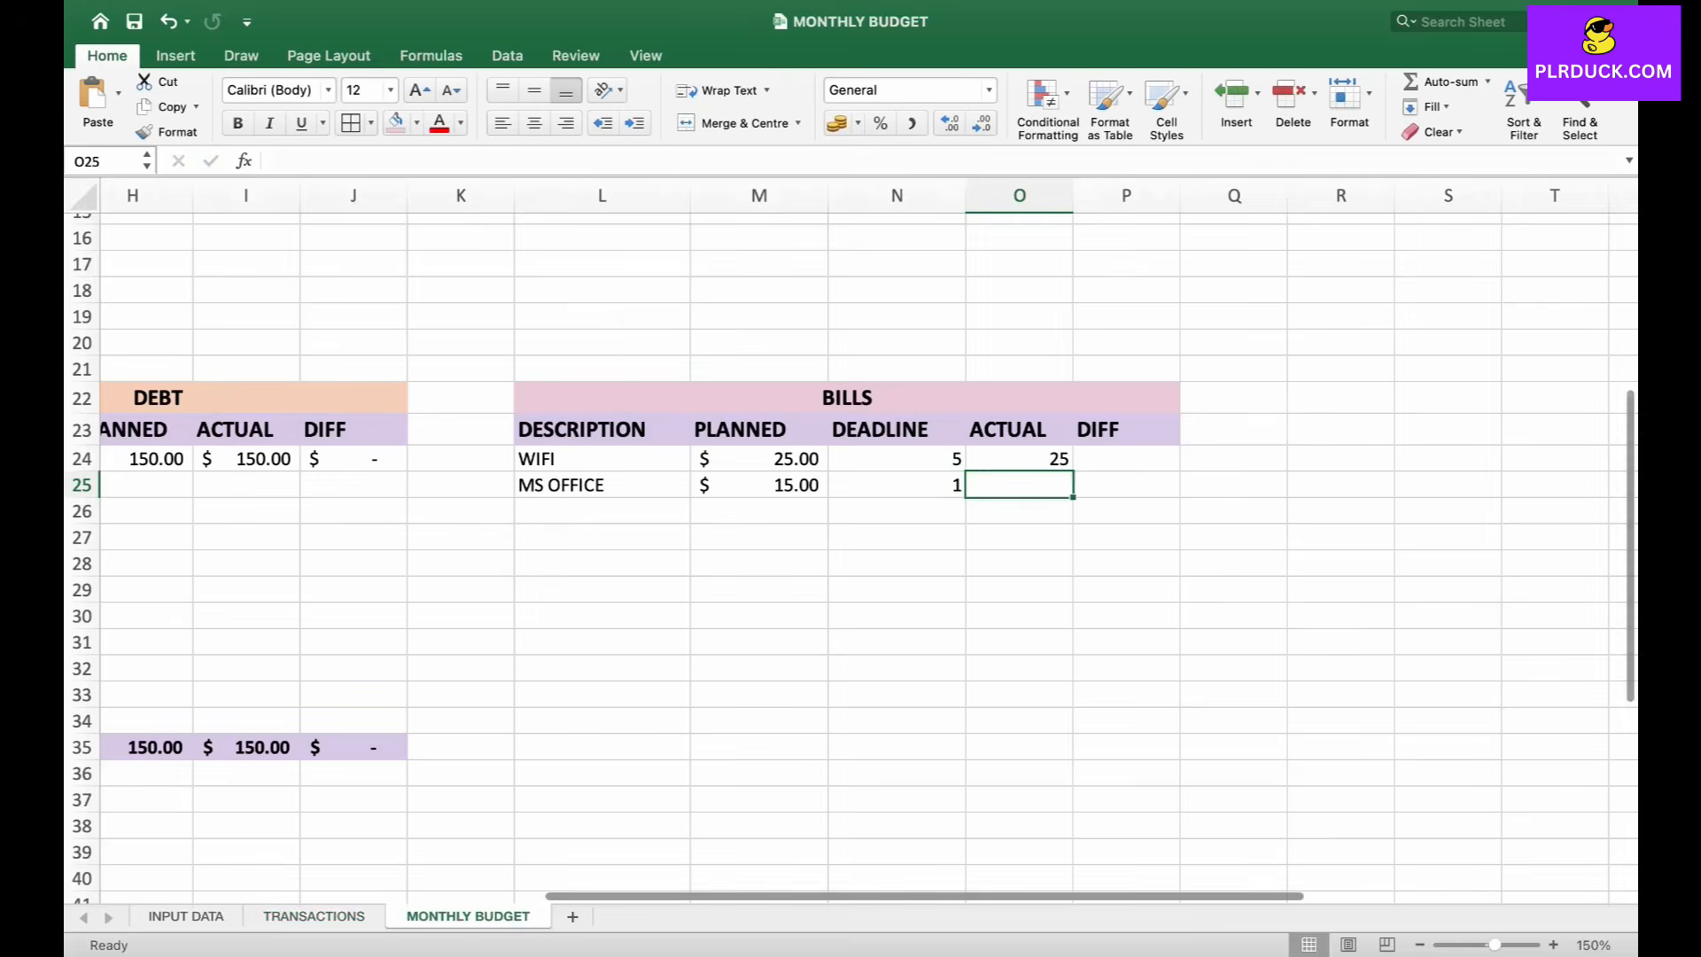
- Fill the O24 formula down the BILLS table's ACTUAL column and format O24:O25 as English (United States) dollar accounting
key("Up")
left_click_drag(1073, 472, 1068, 625)
left_click(1126, 484)
left_click_drag(1019, 459, 1019, 485)
left_click(858, 124)
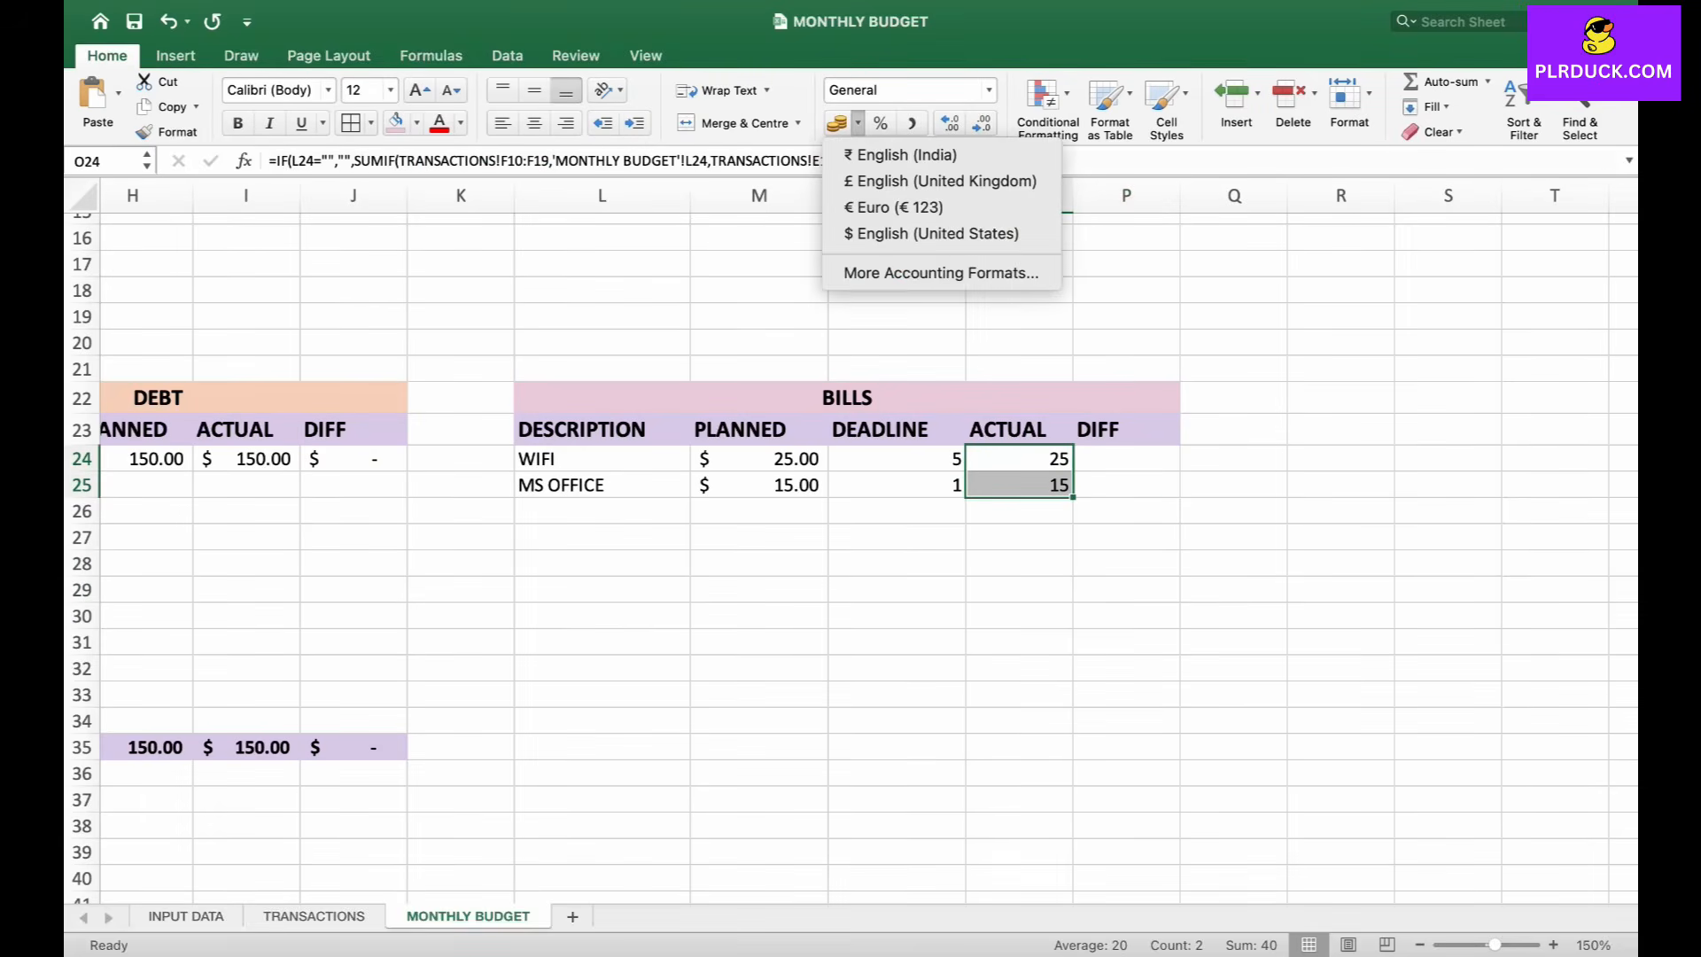
left_click(886, 232)
- Enter =M24-O24 in P24 for the first bill's difference and fill it down to P25
left_click(1126, 459)
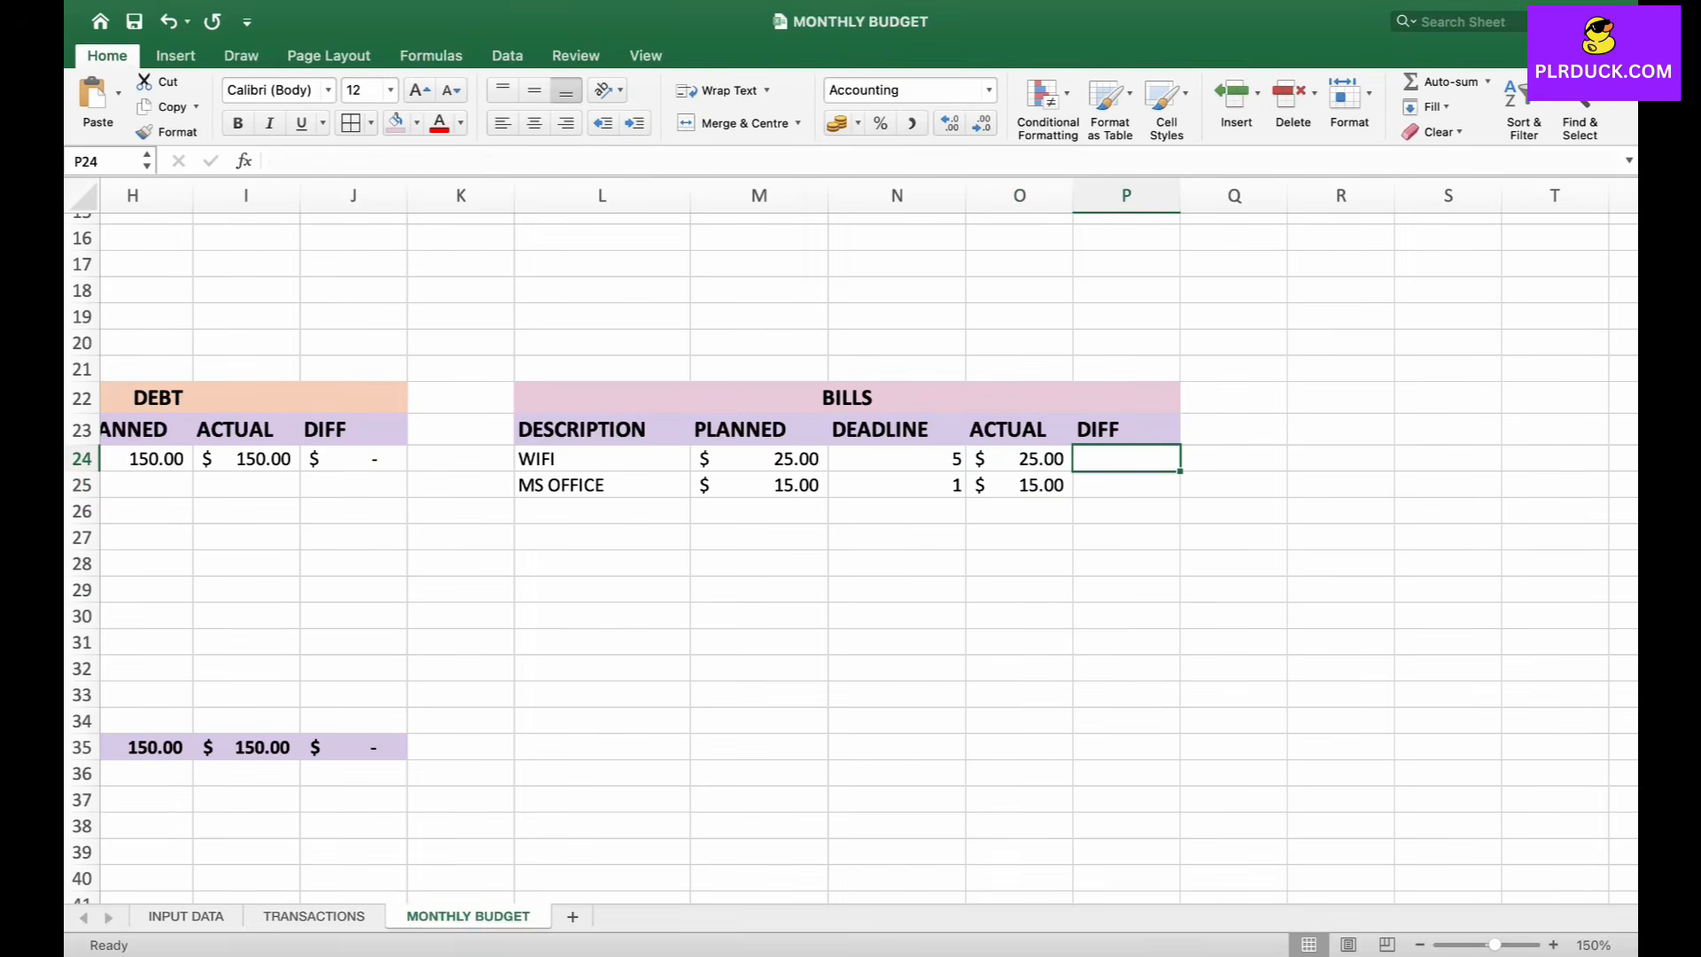
type("=")
left_click(759, 459)
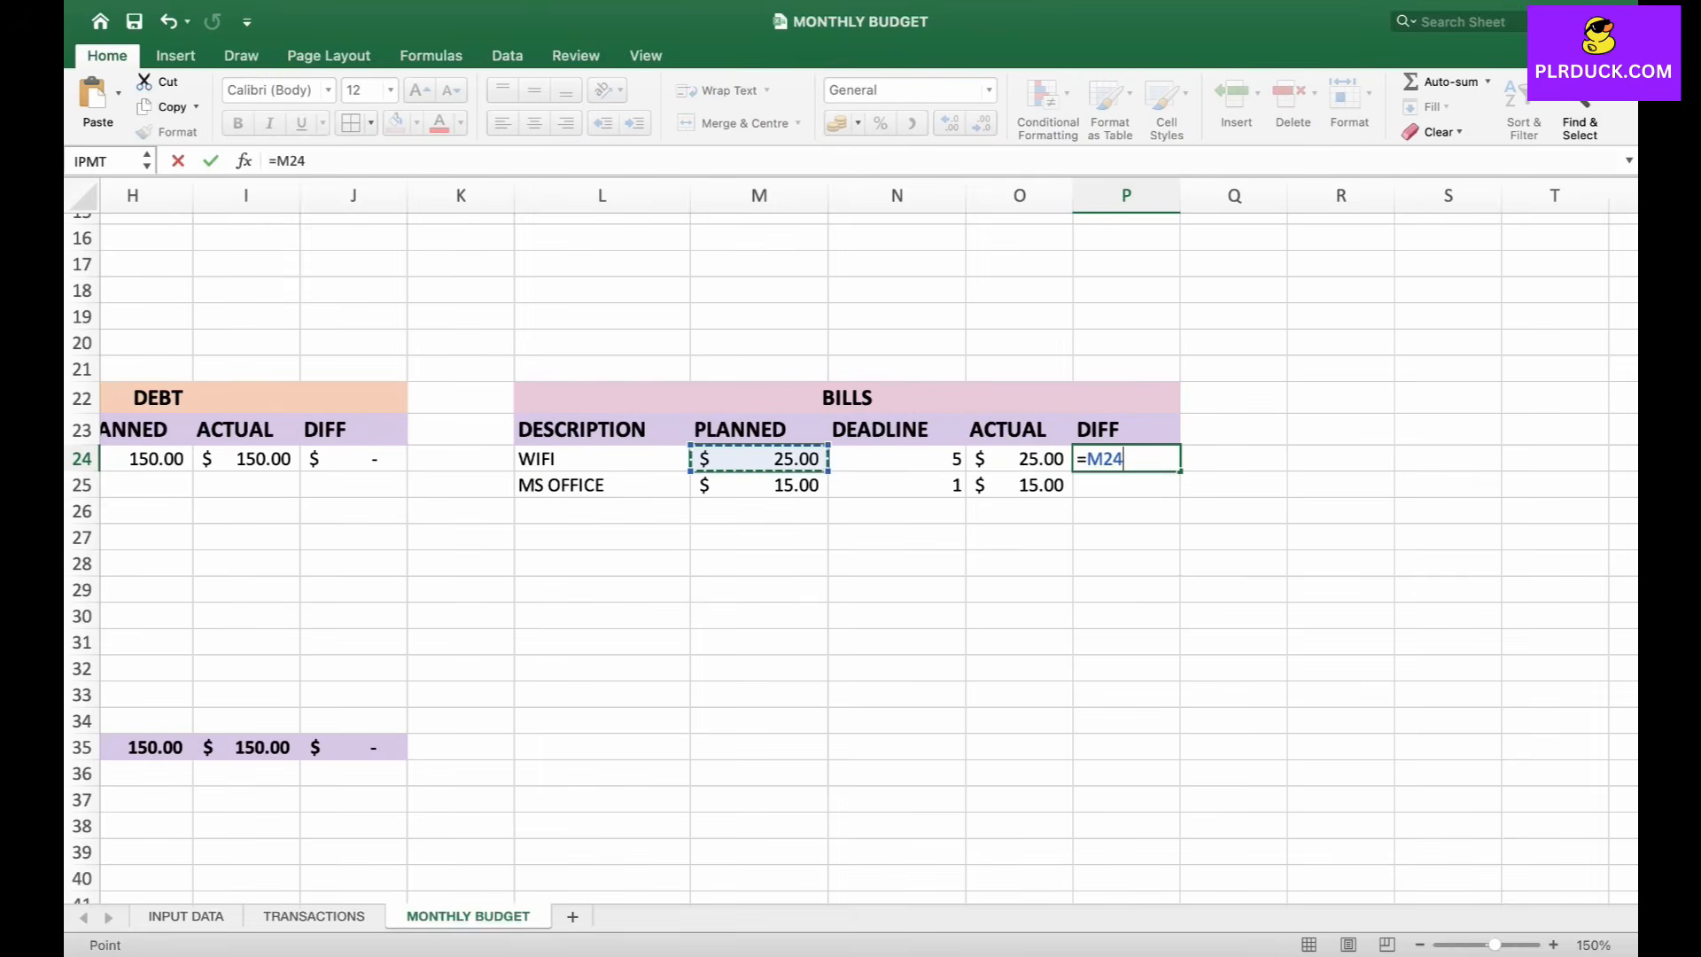
type("-")
left_click(1019, 459)
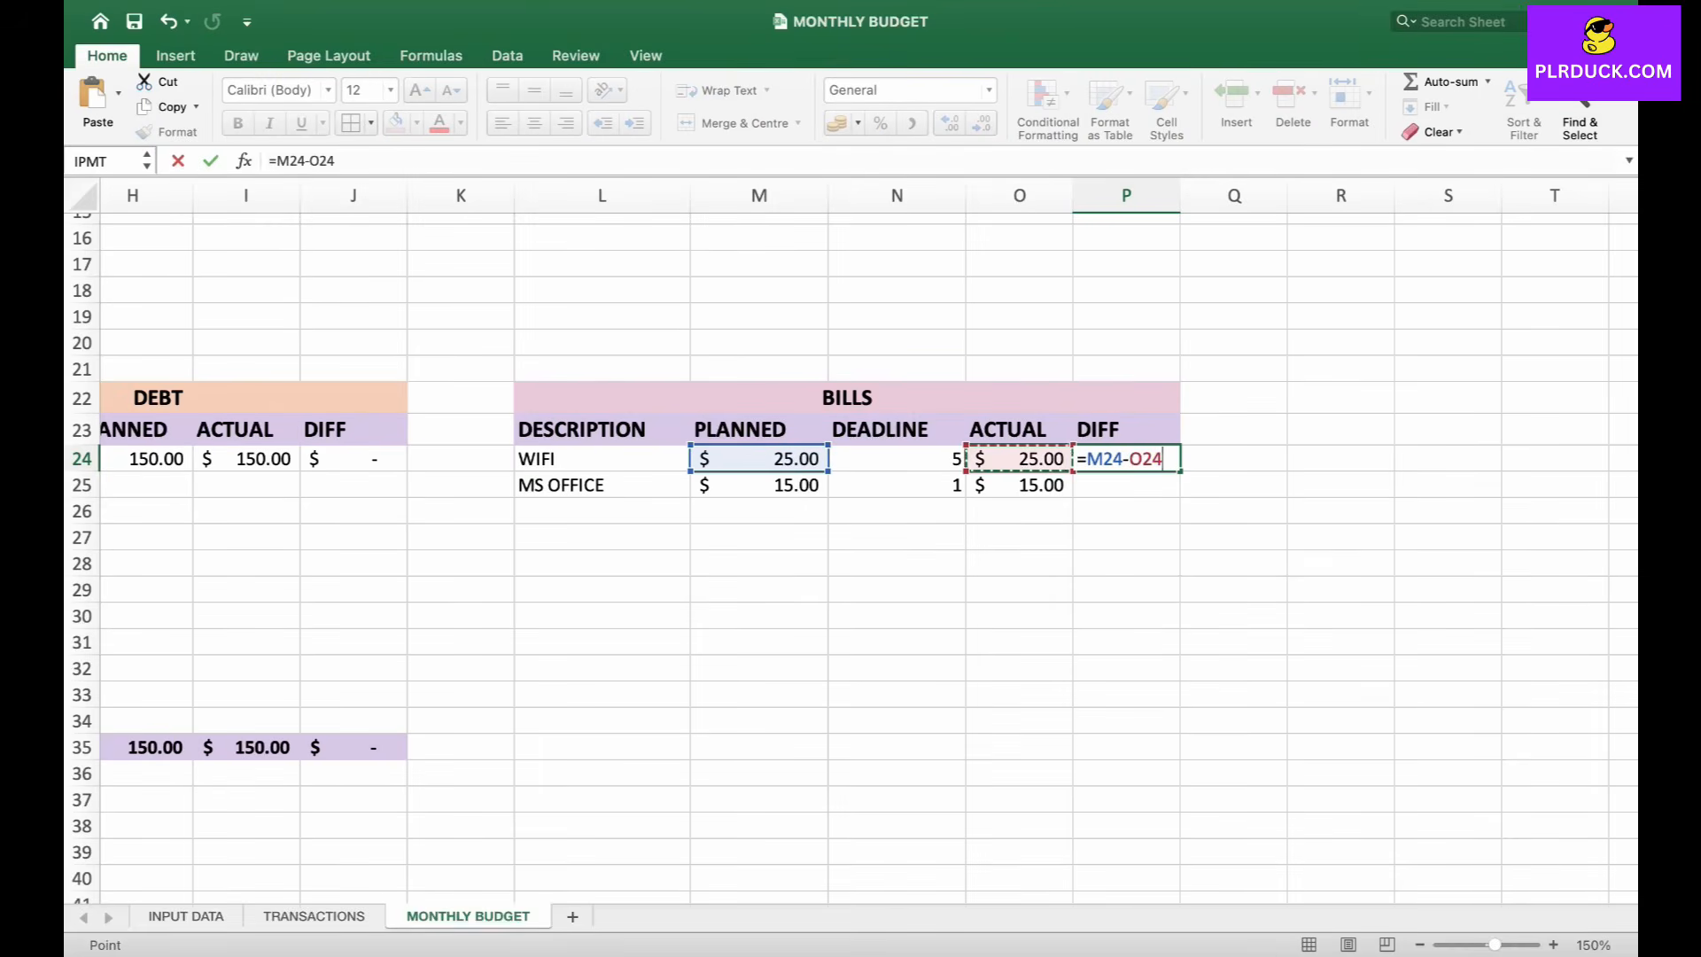
key("Return")
left_click(1127, 459)
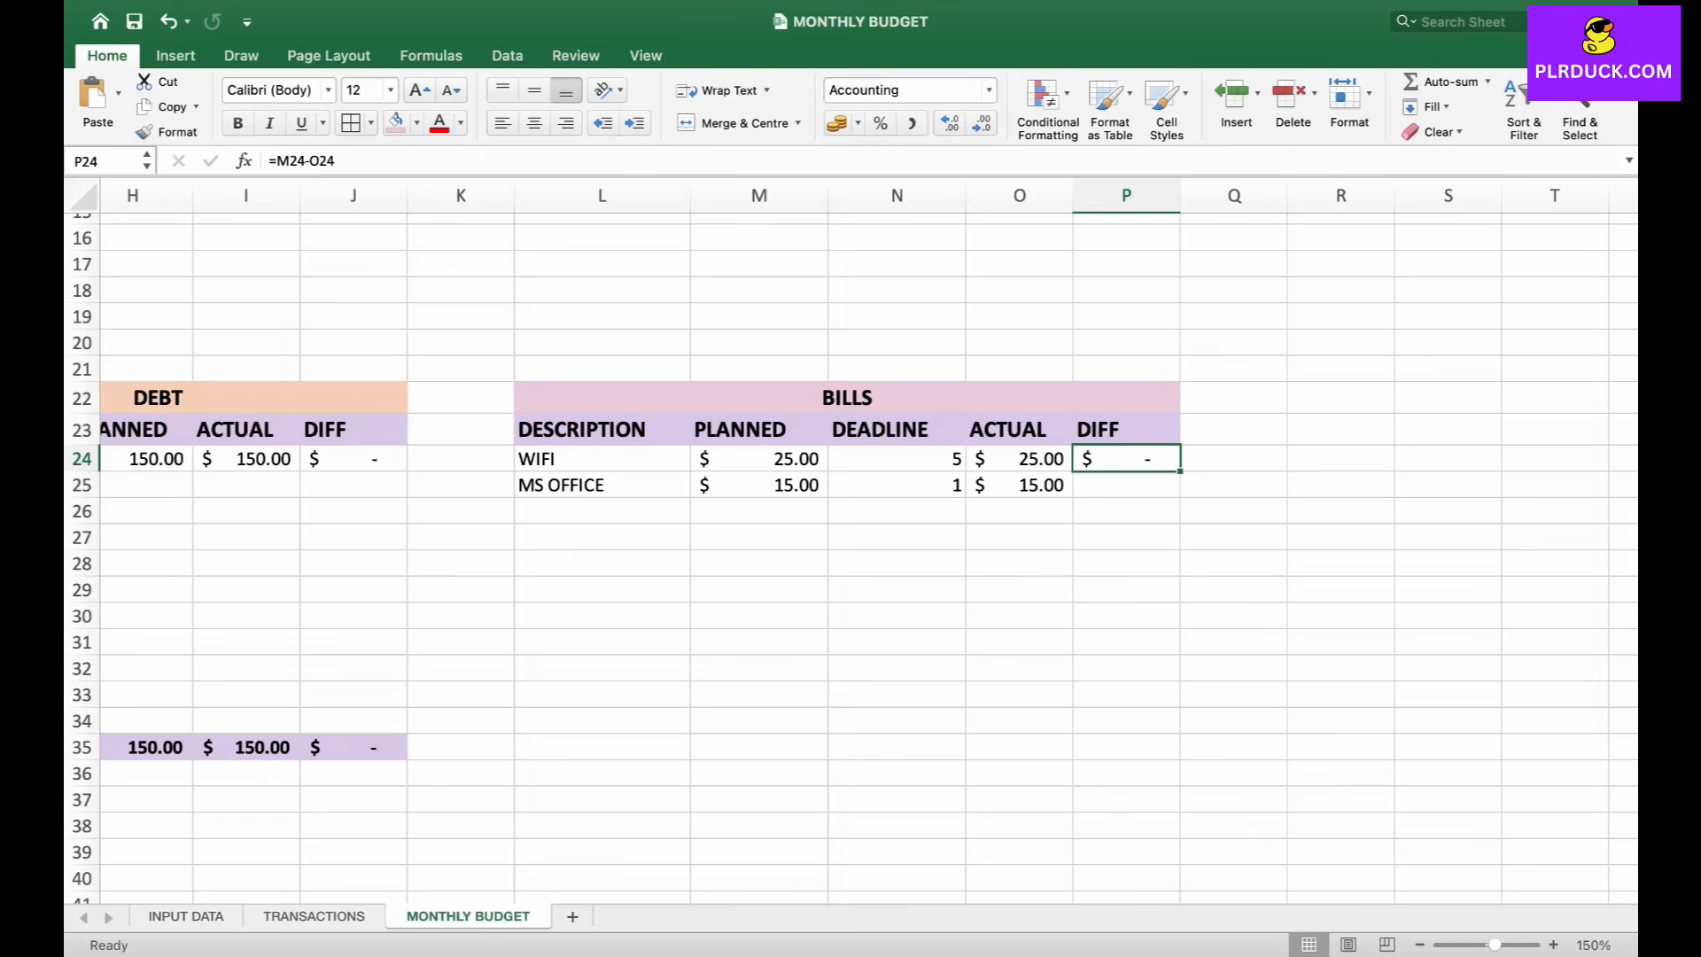
left_click_drag(1180, 471, 1152, 493)
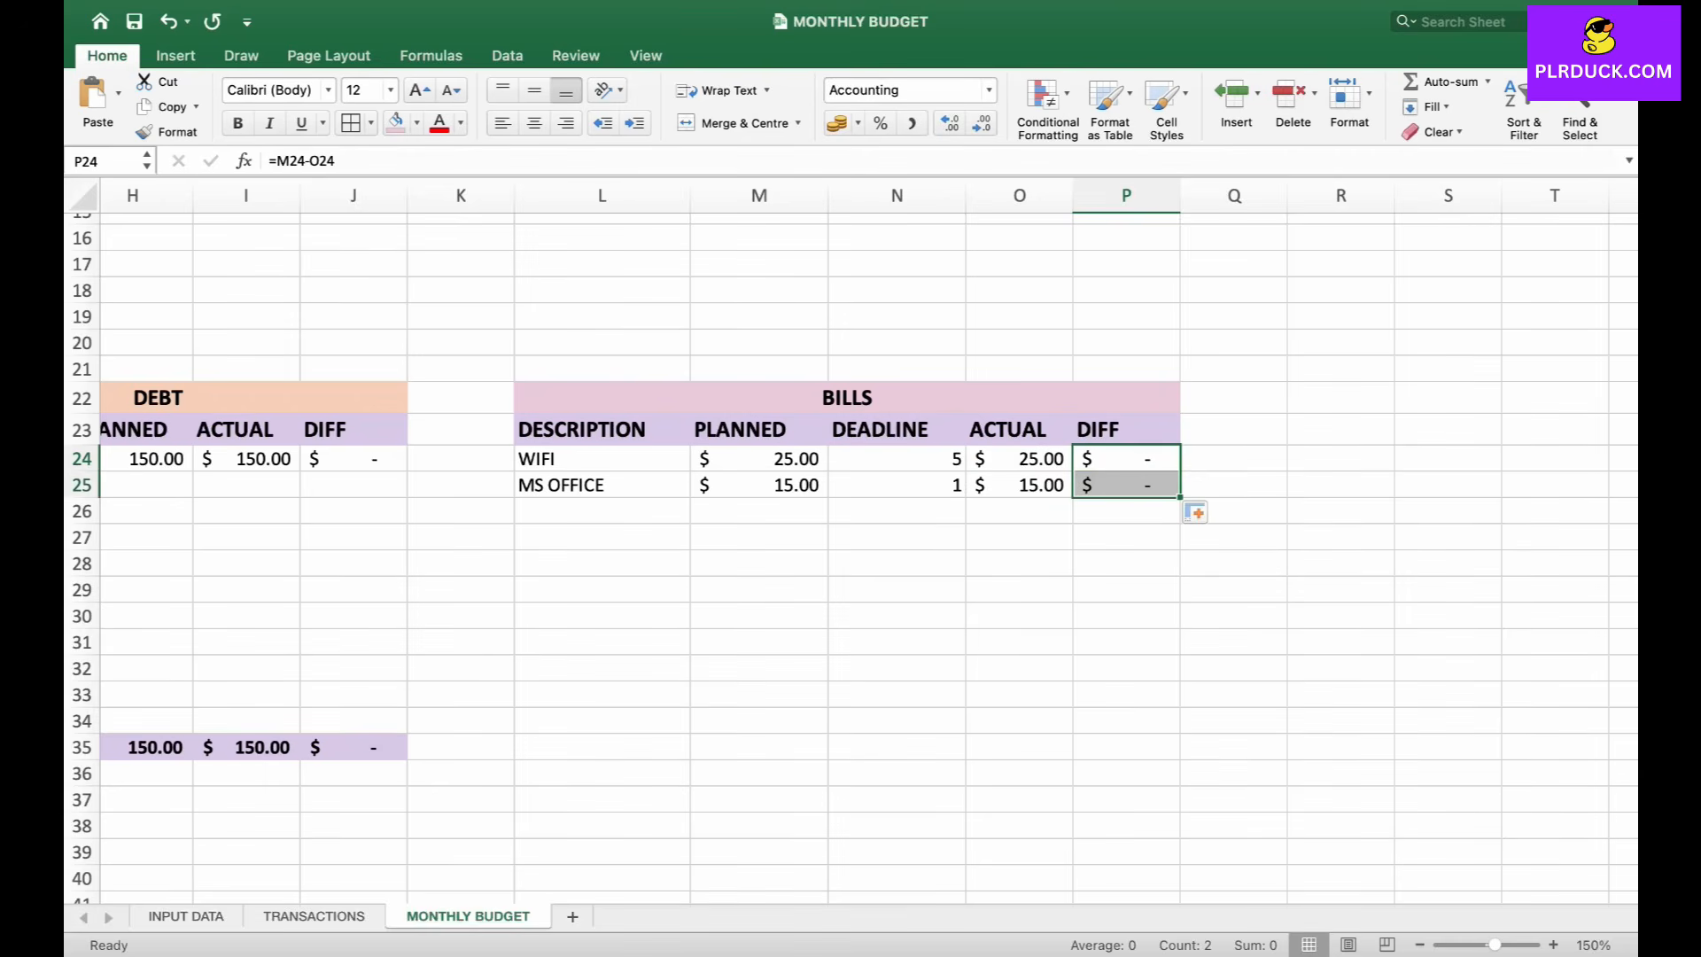
- Label L35 TOTAL and format L35:P35 in bold with the light purple fill
left_click(602, 747)
type("TOTAL")
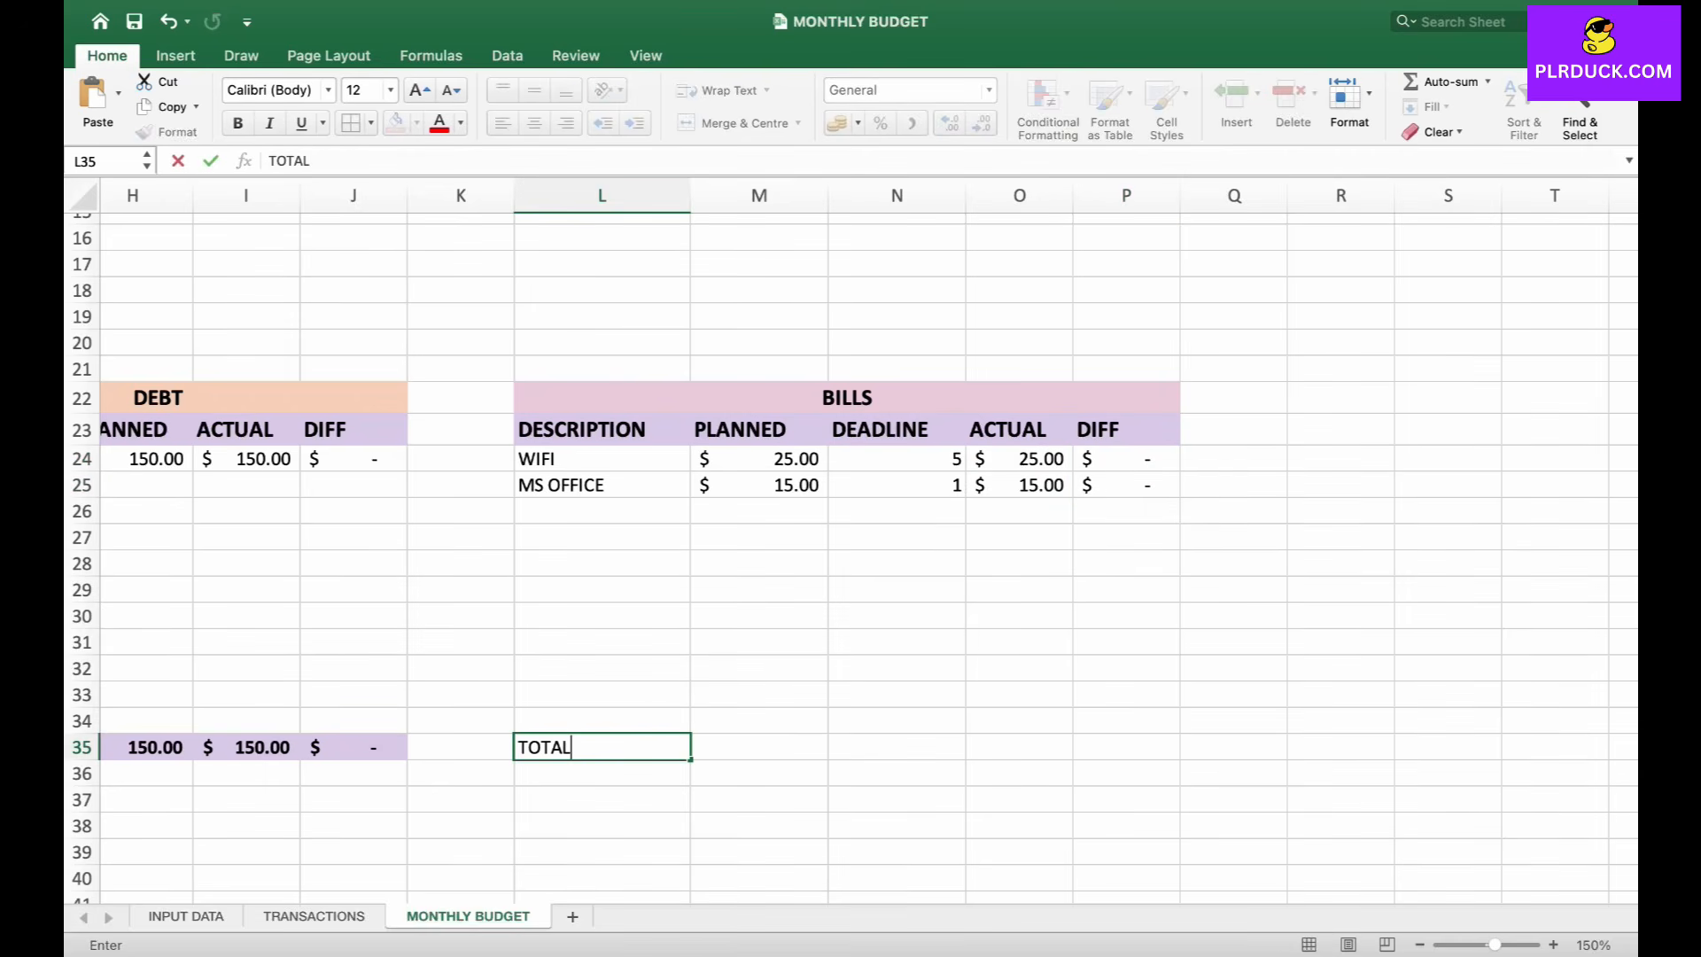
key("Tab")
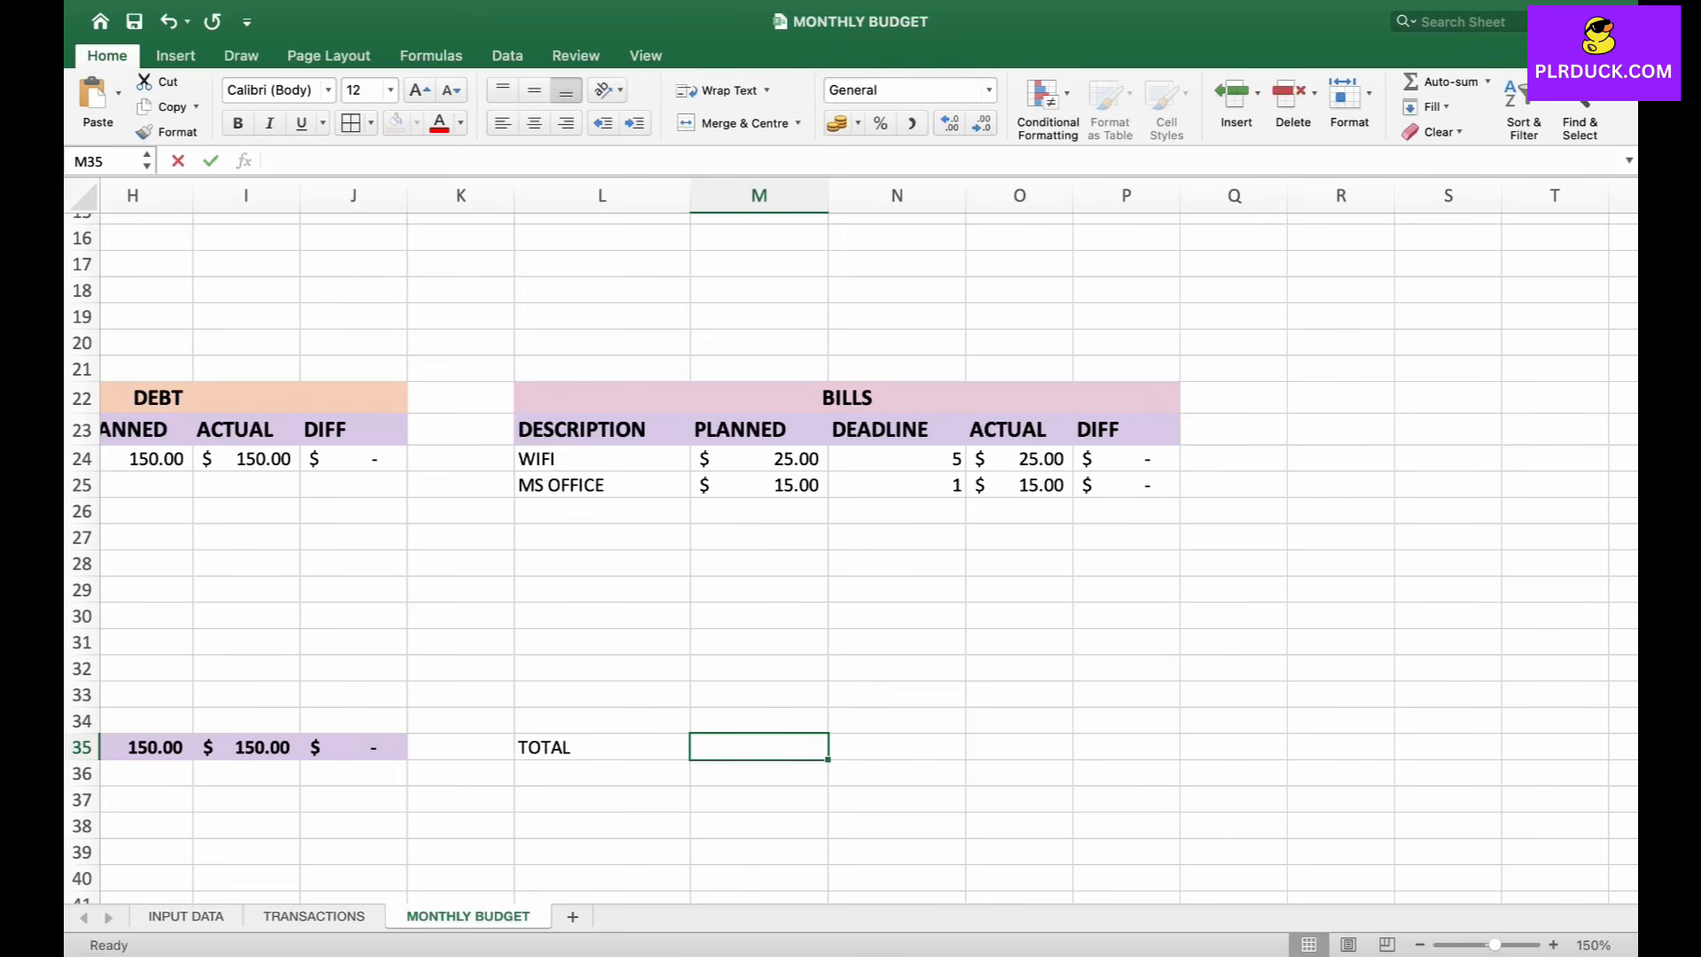
left_click_drag(602, 747, 1126, 747)
left_click(416, 123)
left_click(403, 420)
left_click(238, 123)
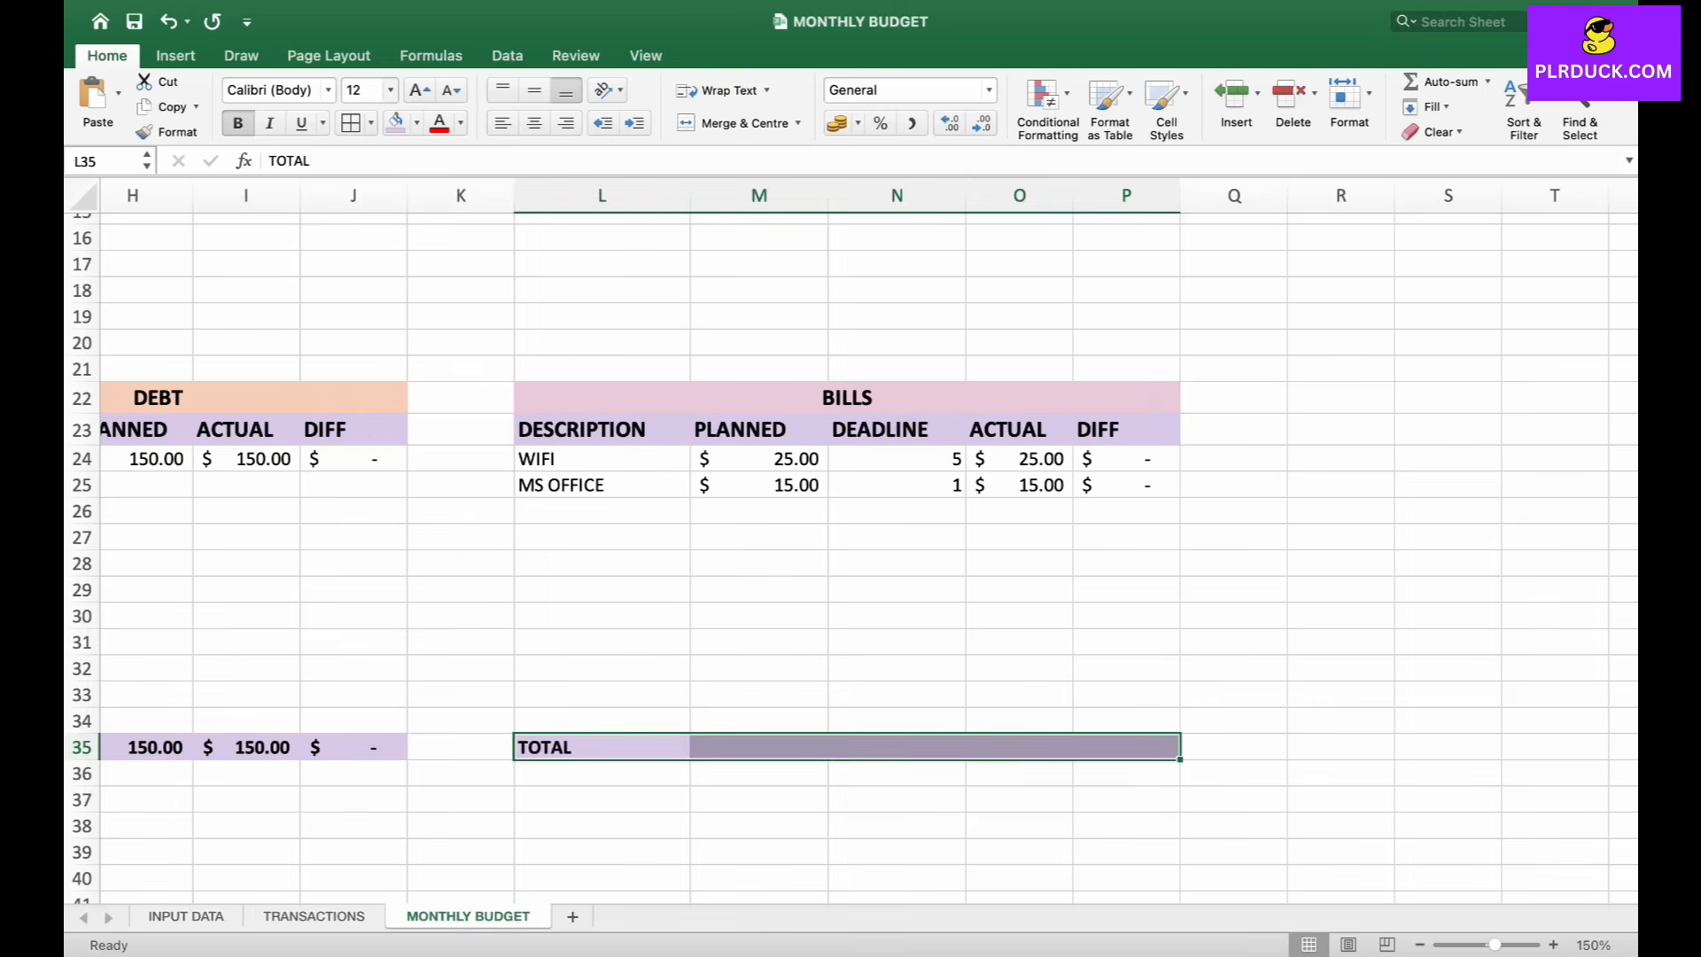
- Total the planned and actual bill amounts with =SUM(M24:M34) in M35 and =SUM(O24:O34) in O35
left_click(760, 747)
type("=SUM(")
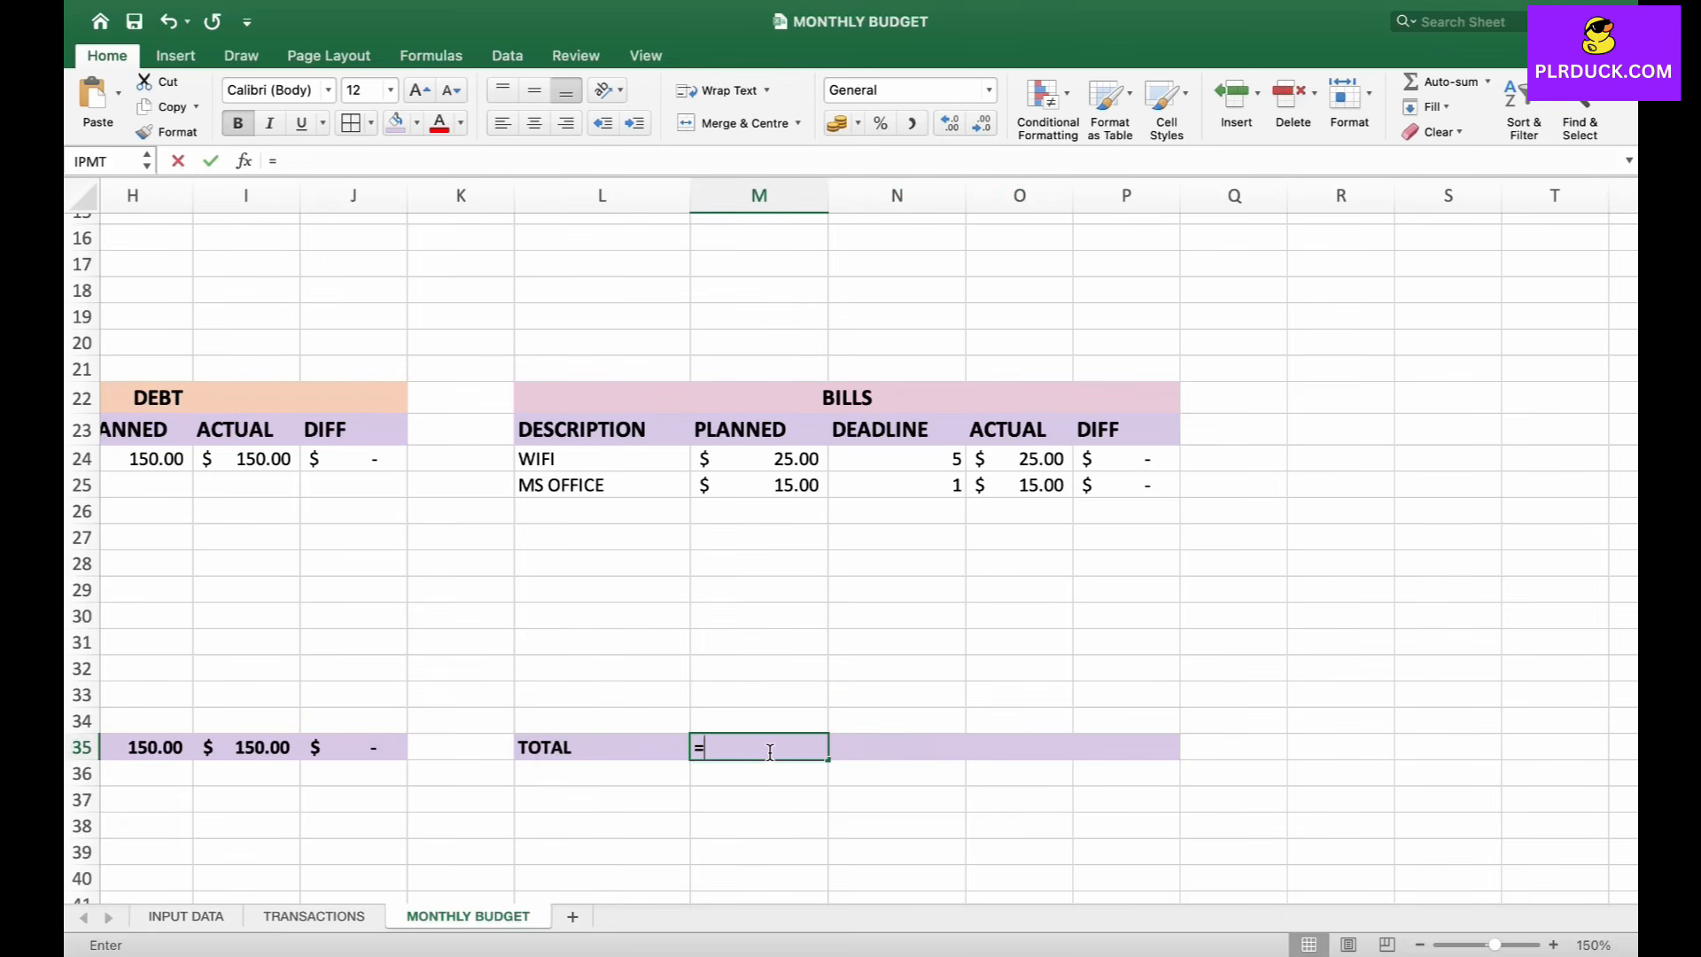
left_click_drag(779, 458, 785, 702)
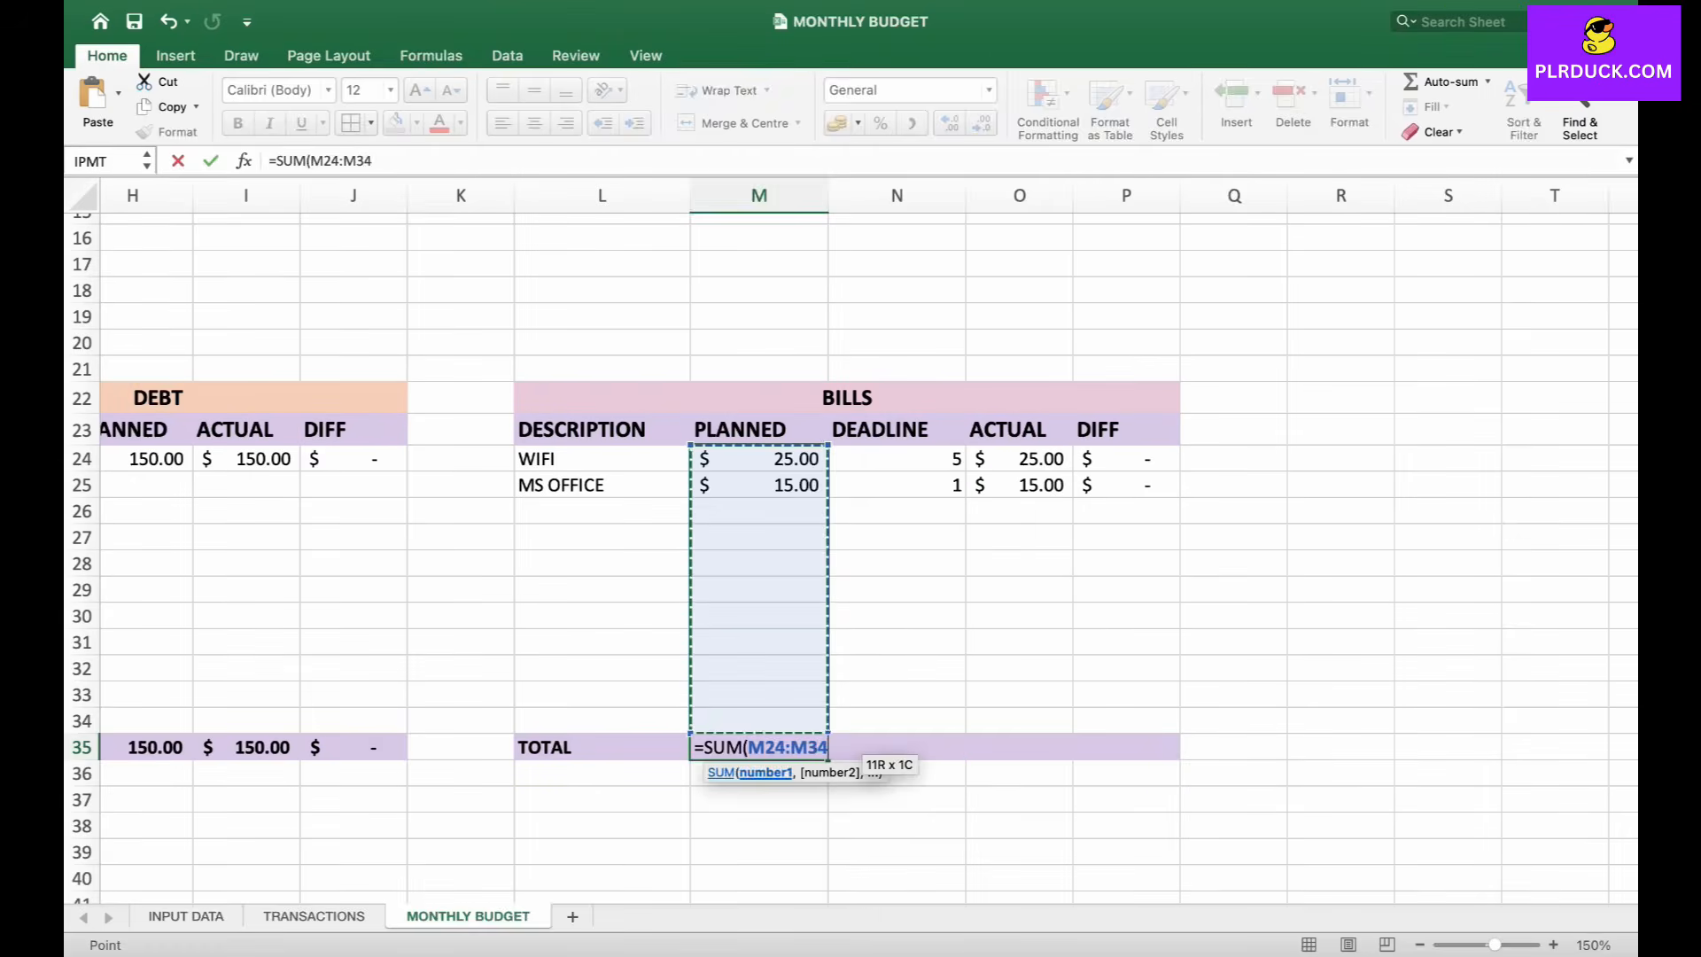
left_click(1009, 747)
type("=")
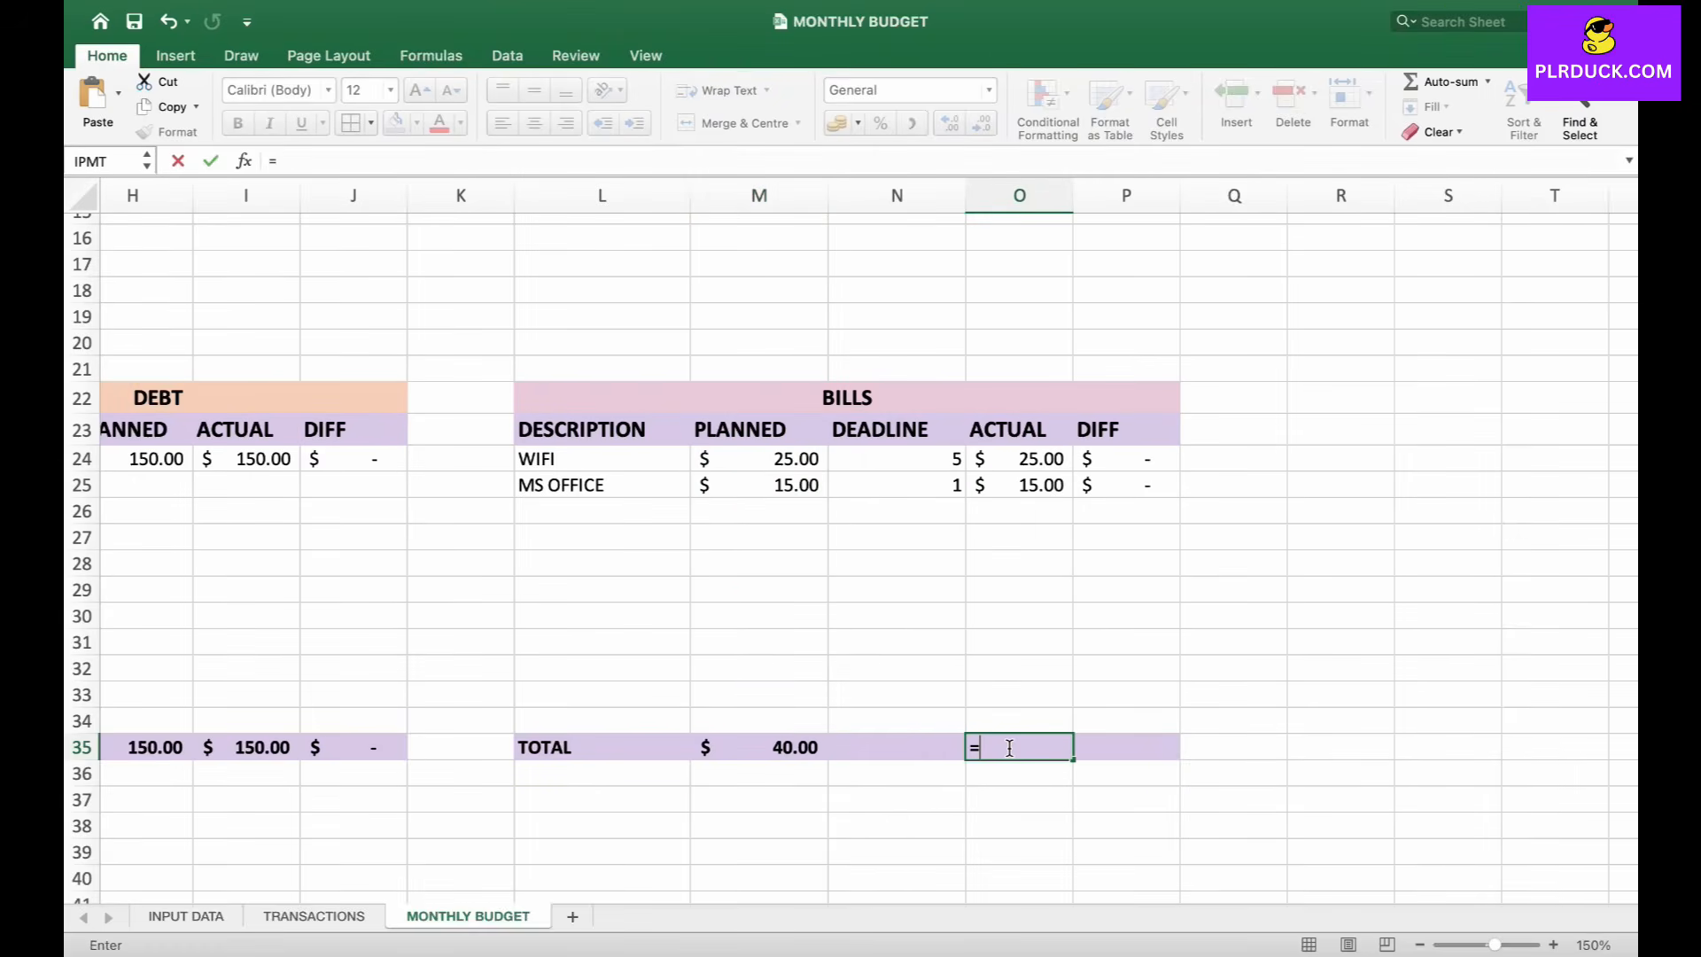
type("SUM(")
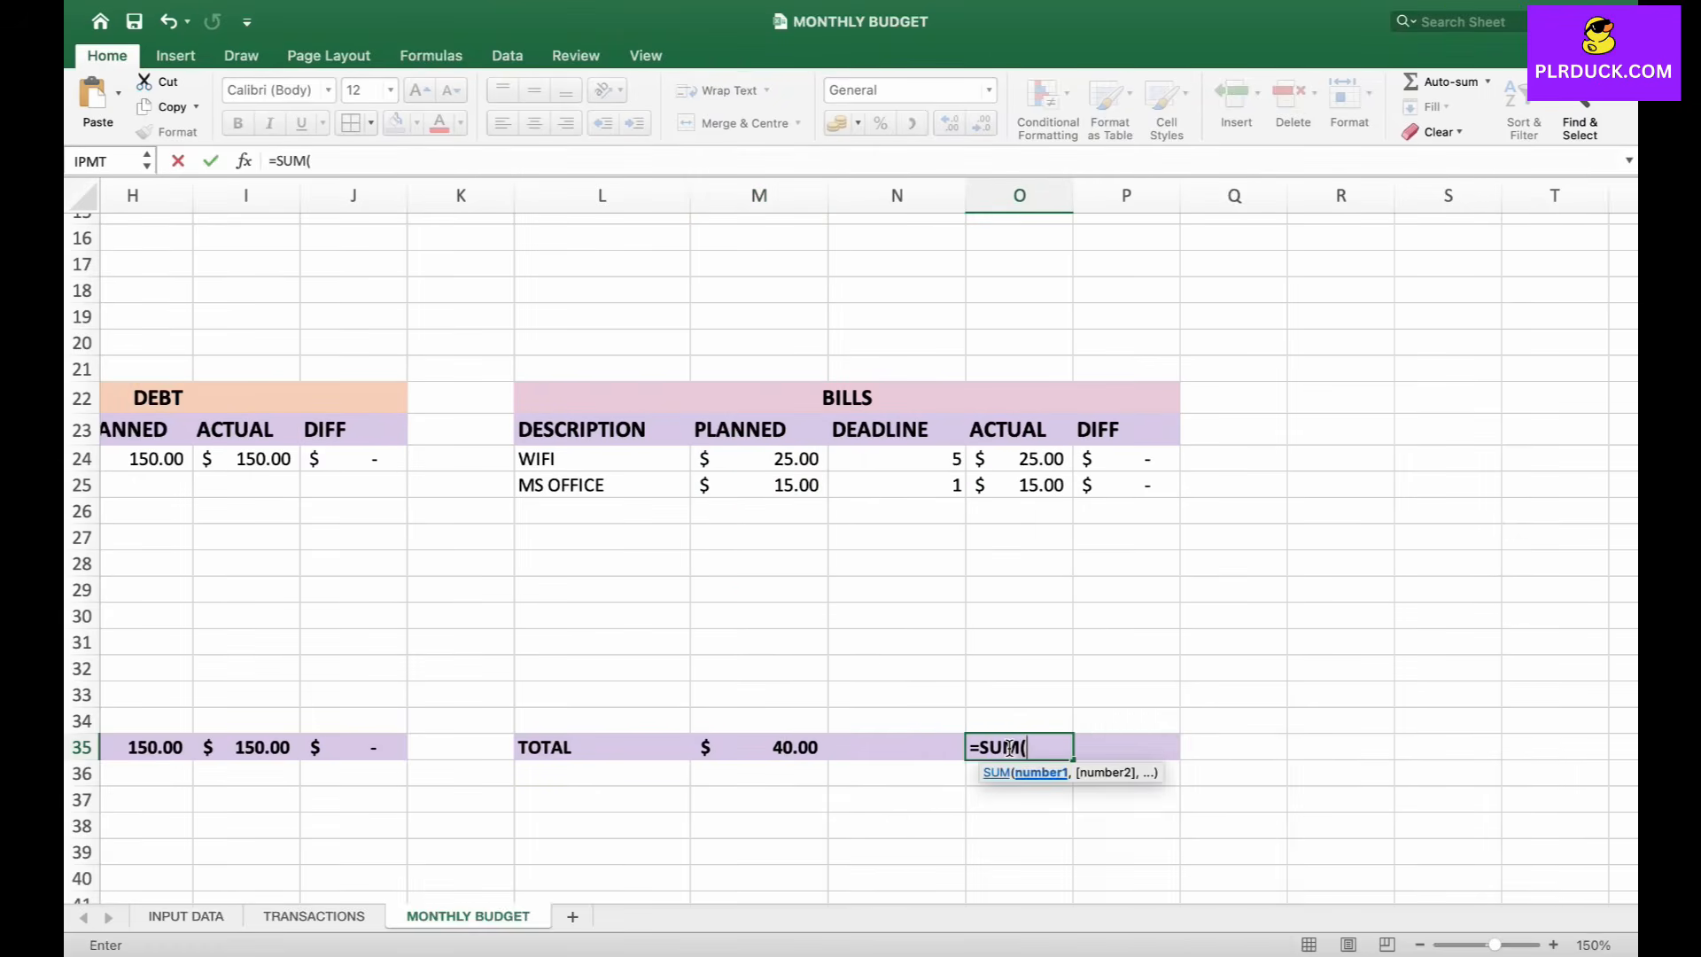
left_click_drag(1019, 460, 1019, 721)
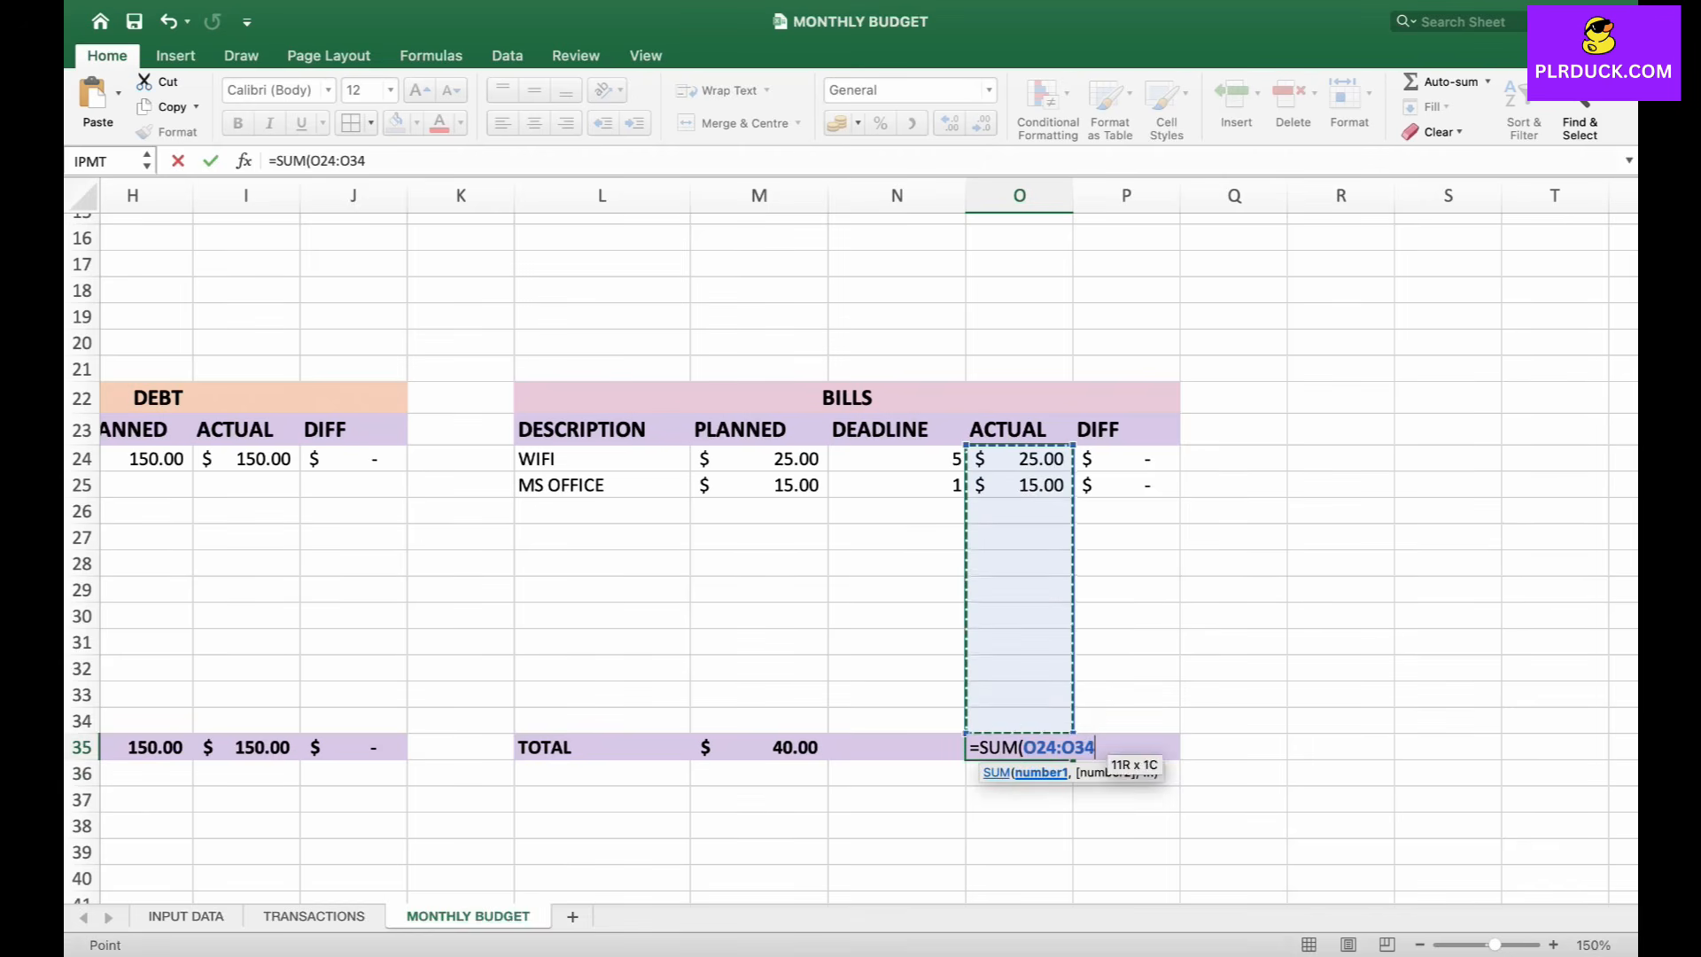
key("Return")
- Total the bill differences in P35 with a SUM of P24:P34
left_click(1129, 747)
type("=SUM(")
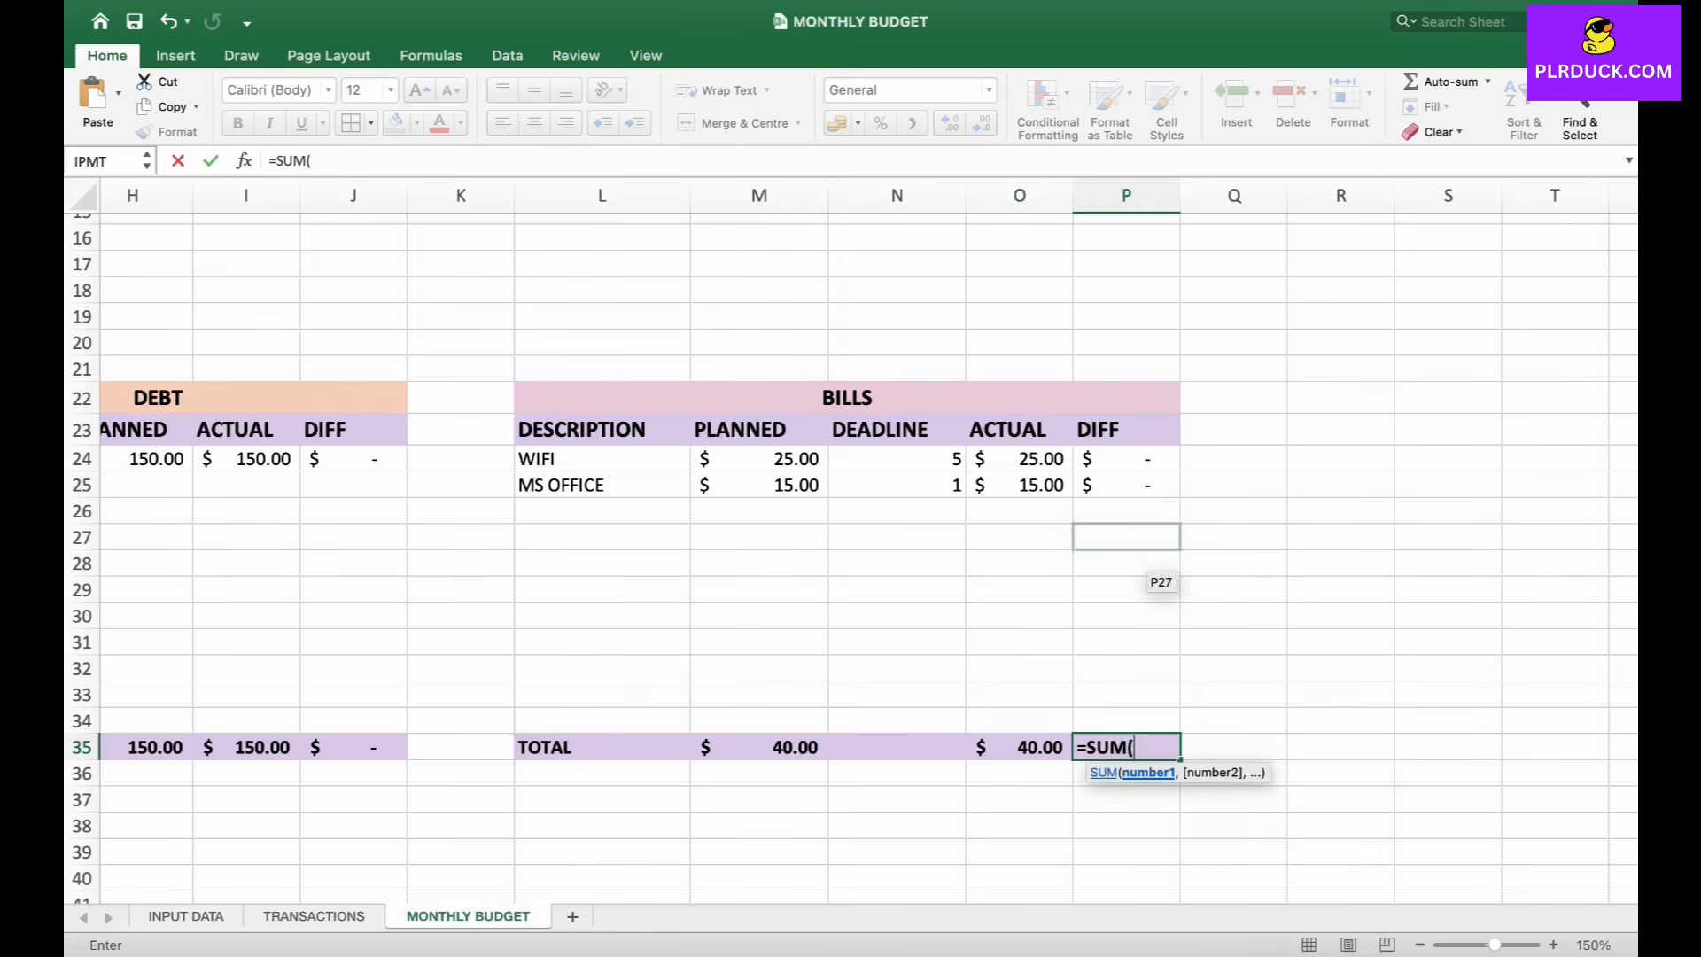
left_click_drag(1143, 458, 1144, 721)
key("Return")
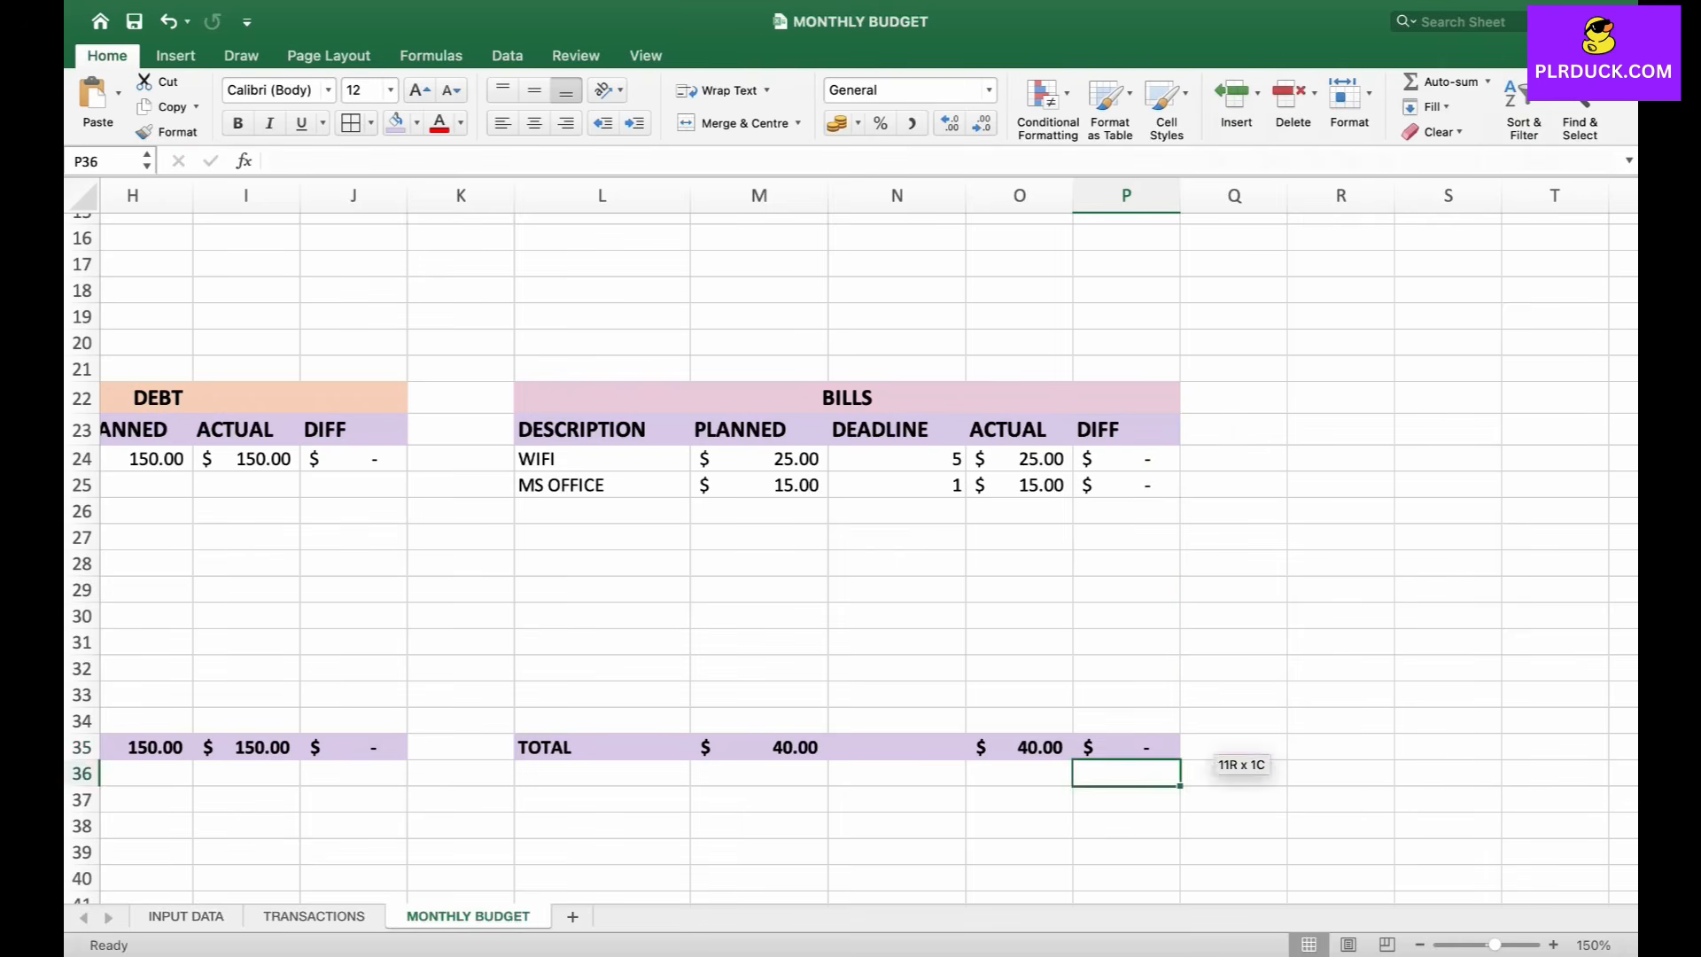
- Merge and centre R22:U22 beside the BILLS table and enter the title EXPENSE
left_click(1233, 616)
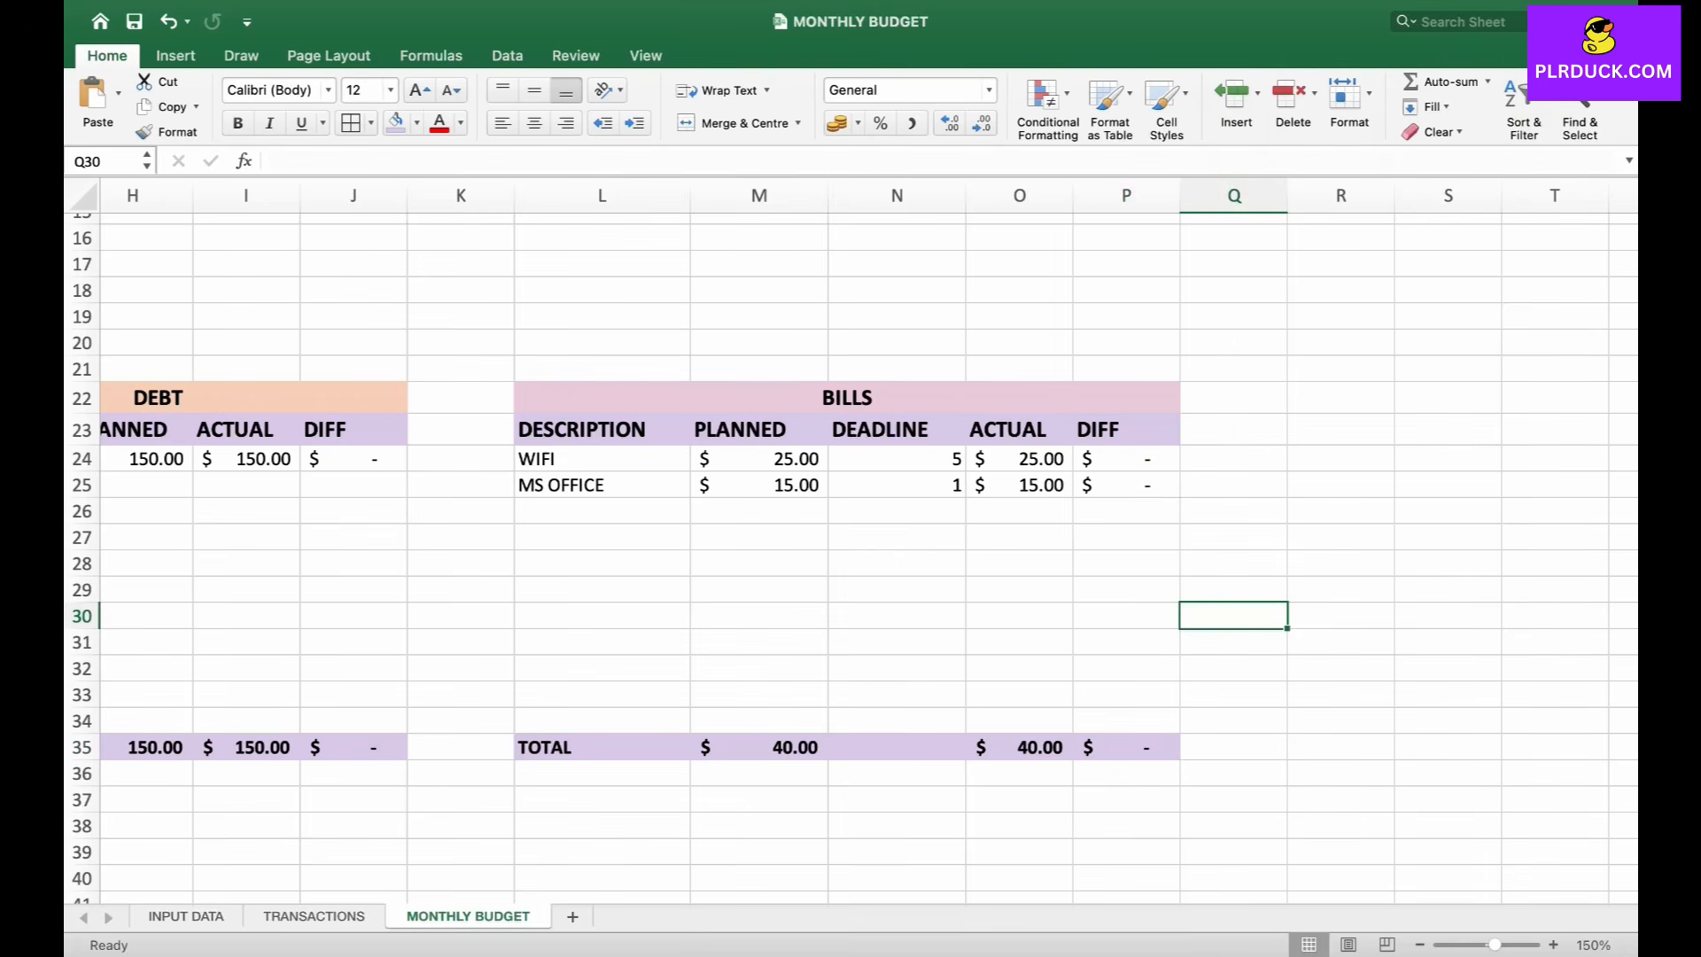
scroll(851, 541, "right", 5)
scroll(851, 540, "up", 1)
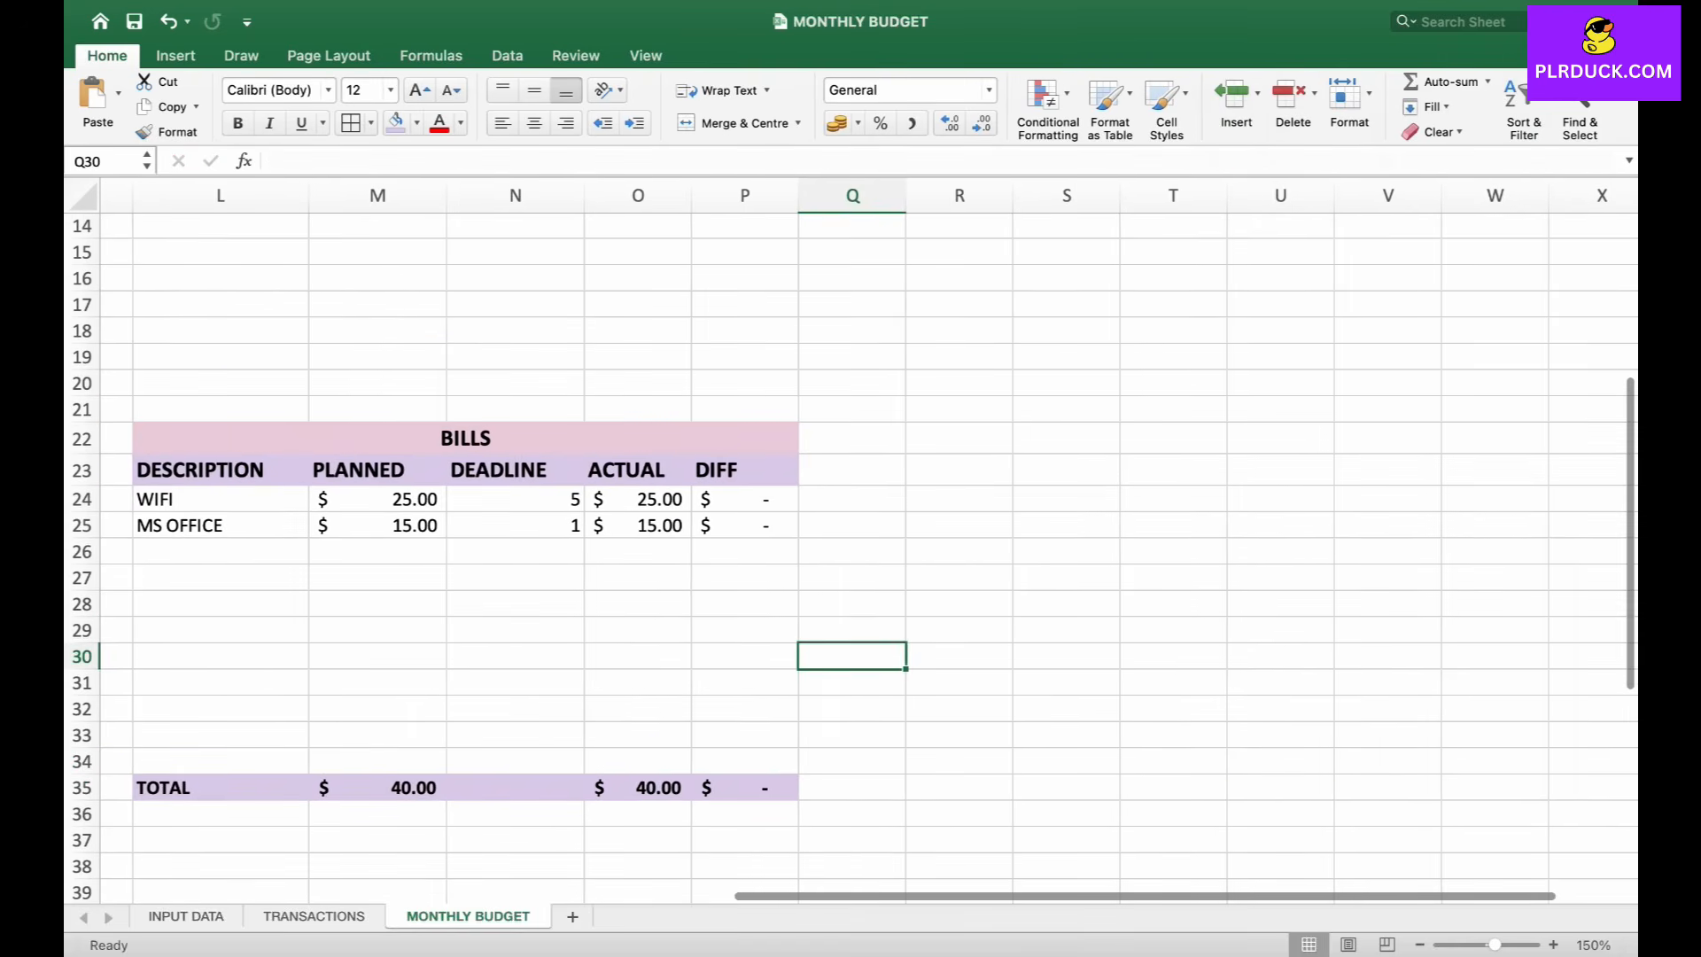
left_click_drag(959, 439, 1281, 439)
left_click(736, 123)
type("EXPEN")
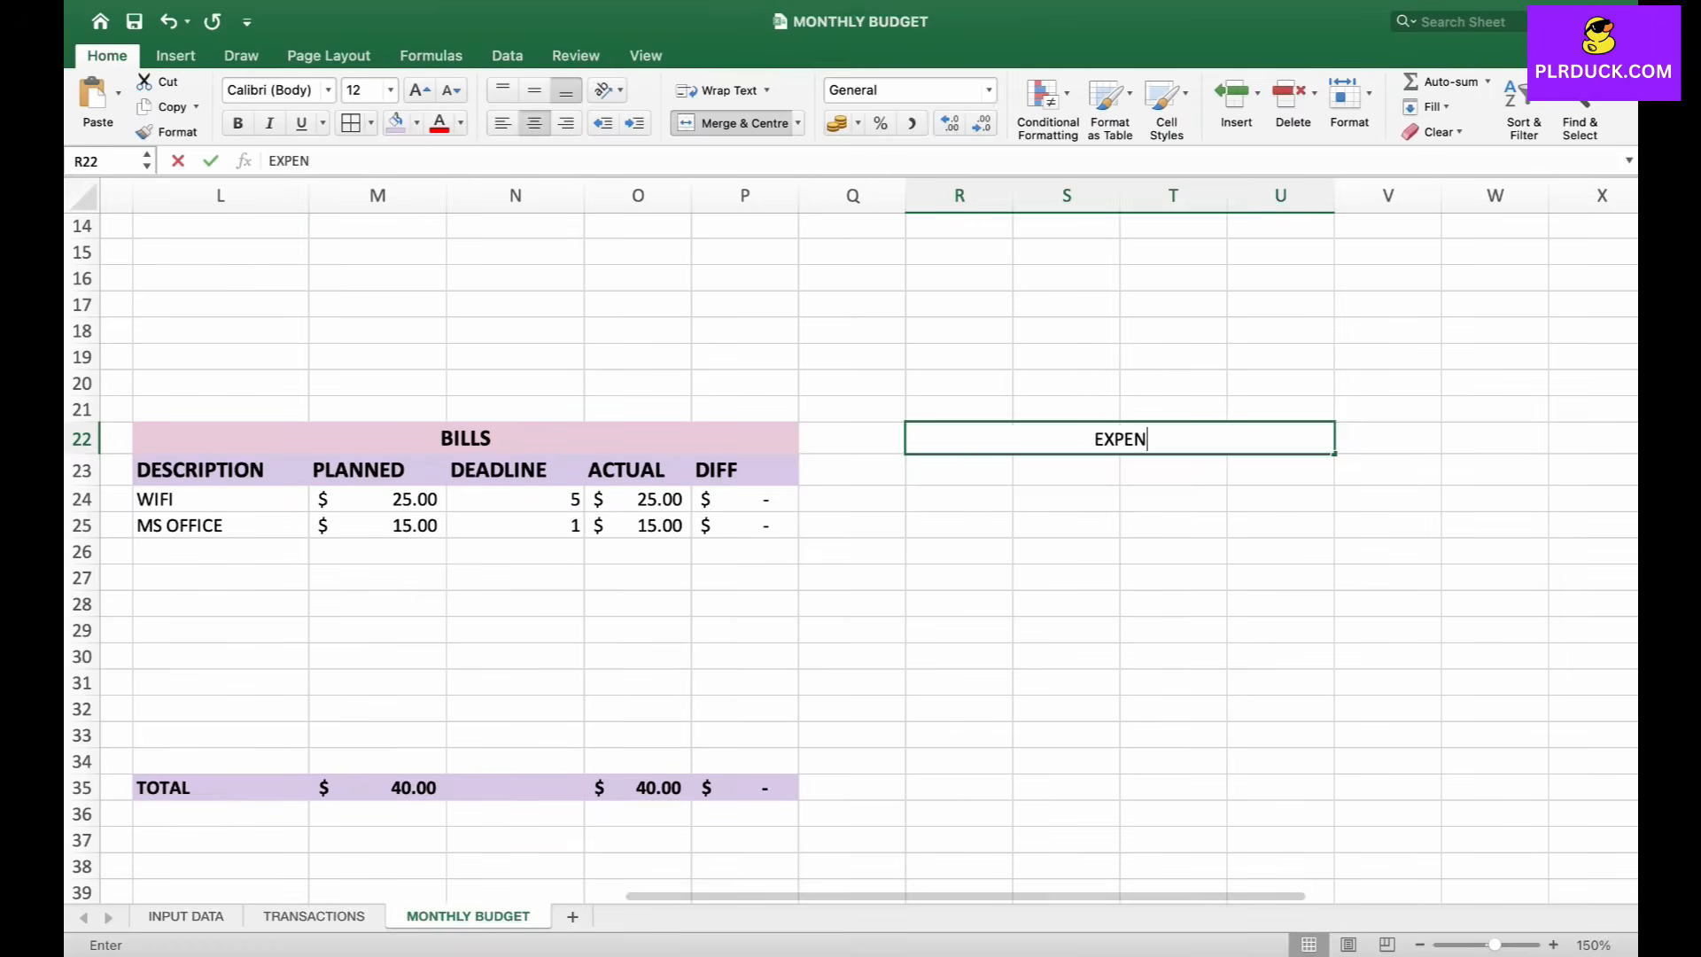
type("SE")
key("Return")
scroll(850, 550, "left", 5)
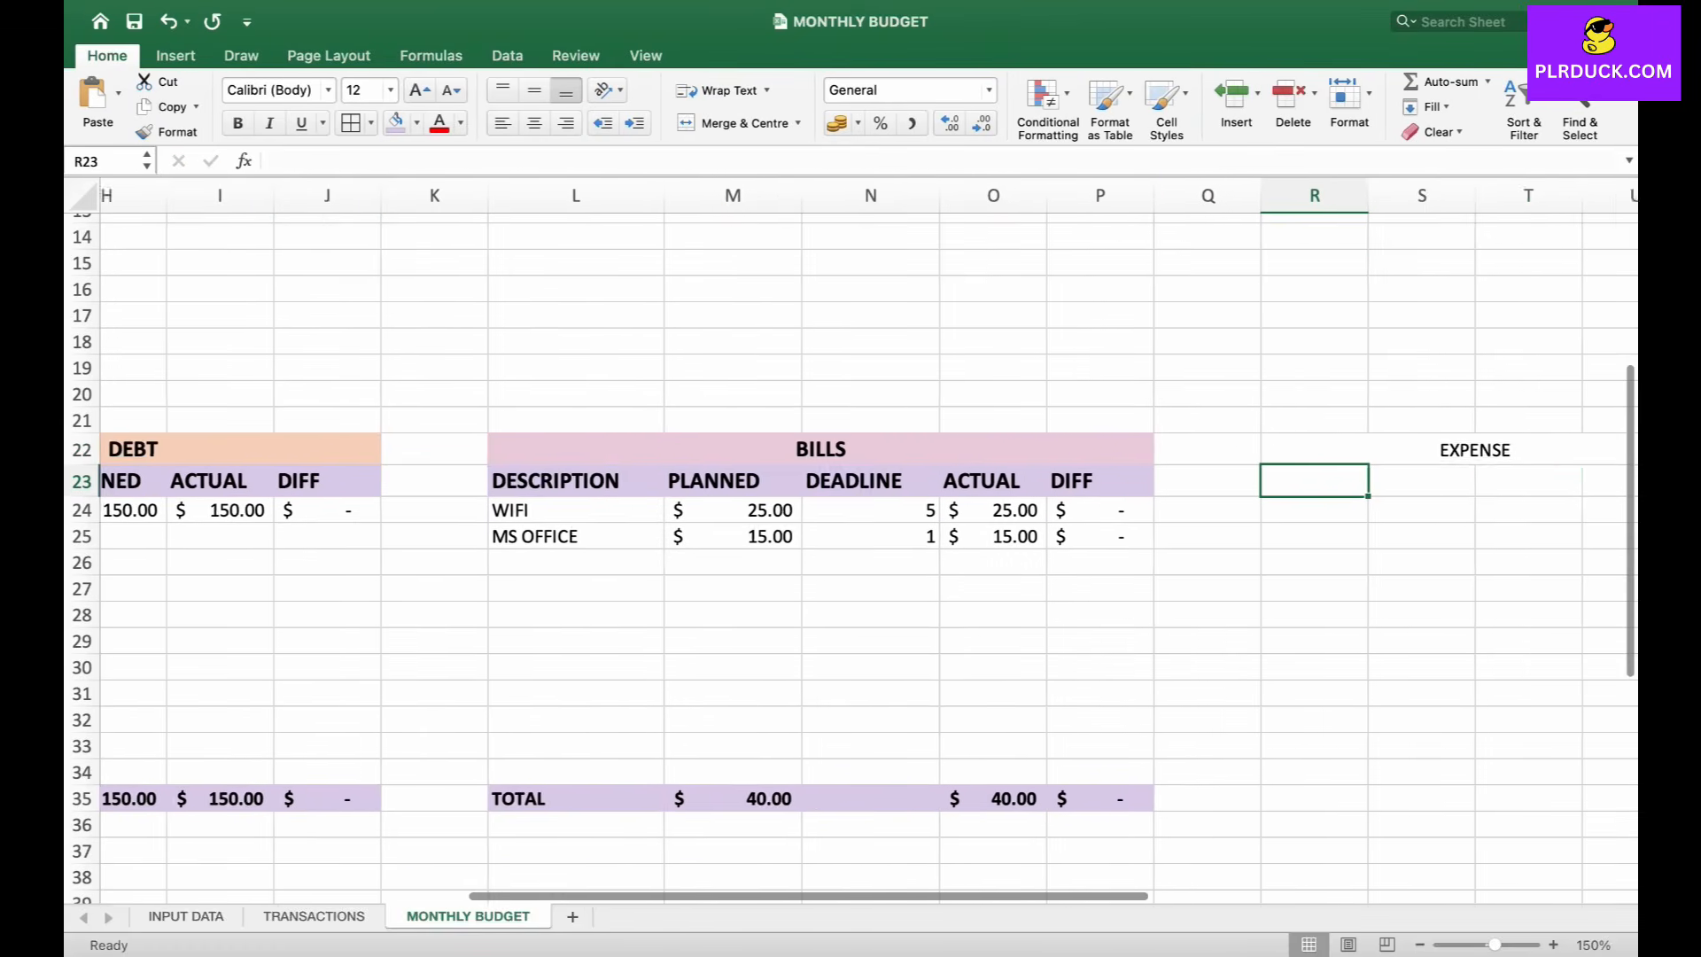
- Copy the DEBT table's column headings DESCRIPTION, PLANNED, ACTUAL and DIFF to R23:U23 beneath the EXPENSE title
scroll(851, 540, "left", 3)
left_click_drag(238, 493, 601, 493)
key("cmd+c")
scroll(851, 549, "right", 5)
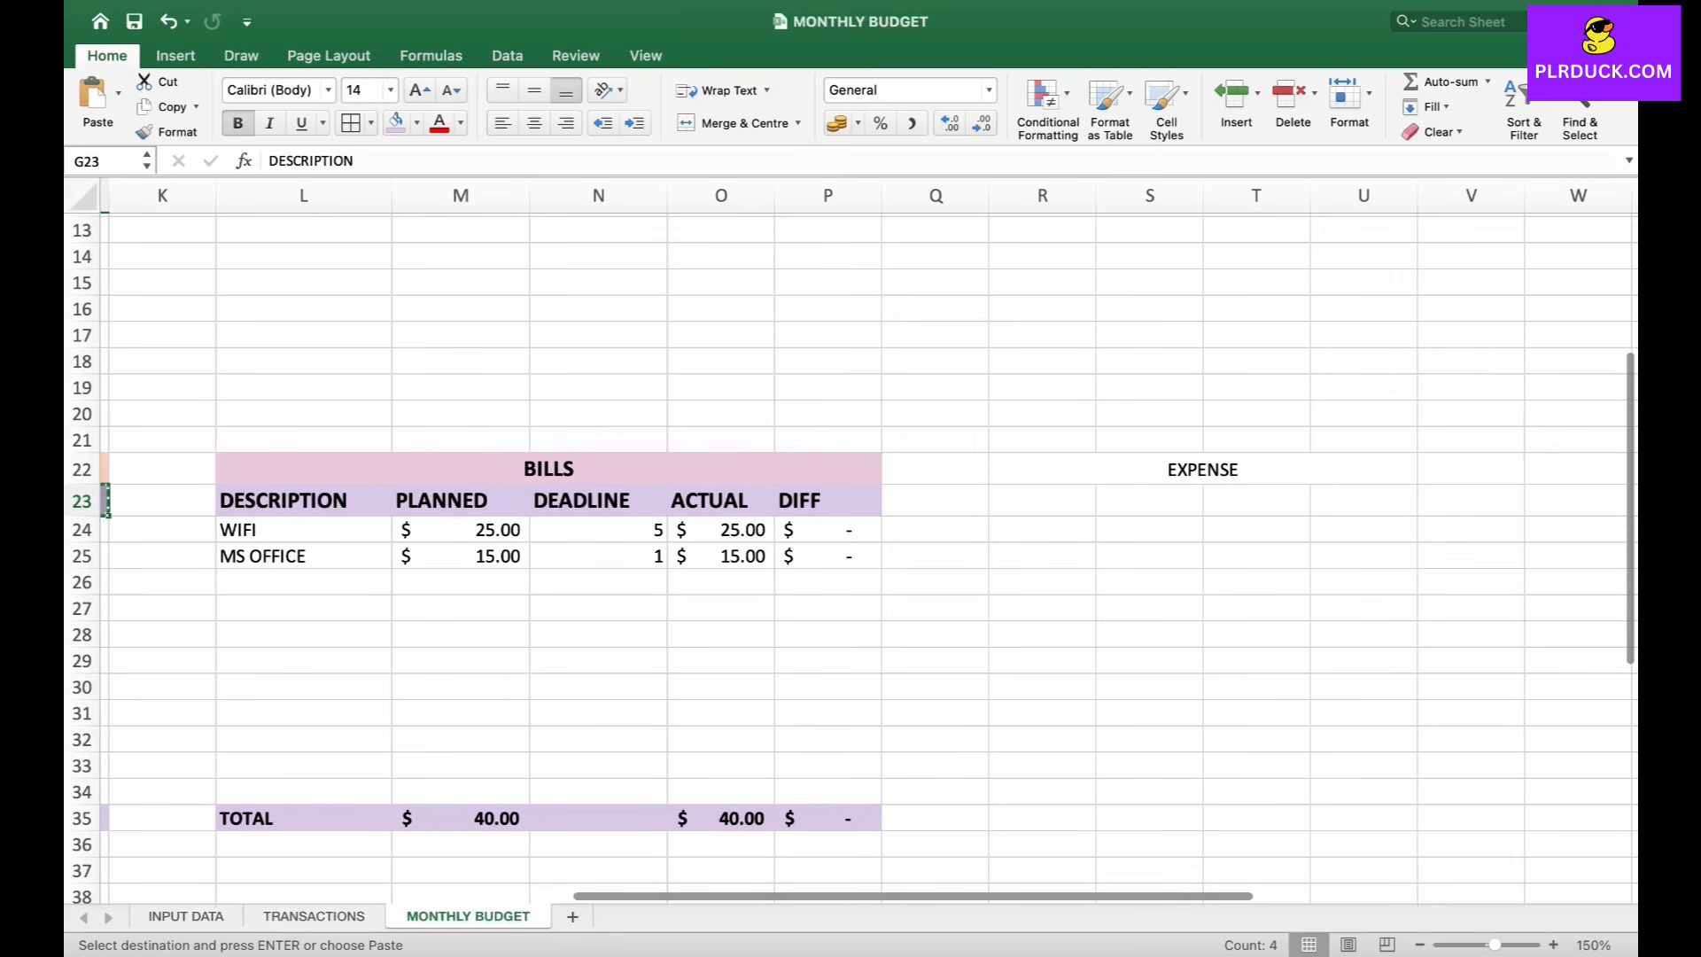
left_click(1042, 500)
key("super+v")
- Format the EXPENSE title in bold 14 pt with the light orange fill, and widen column R to fit the DESCRIPTION heading
left_click(1202, 469)
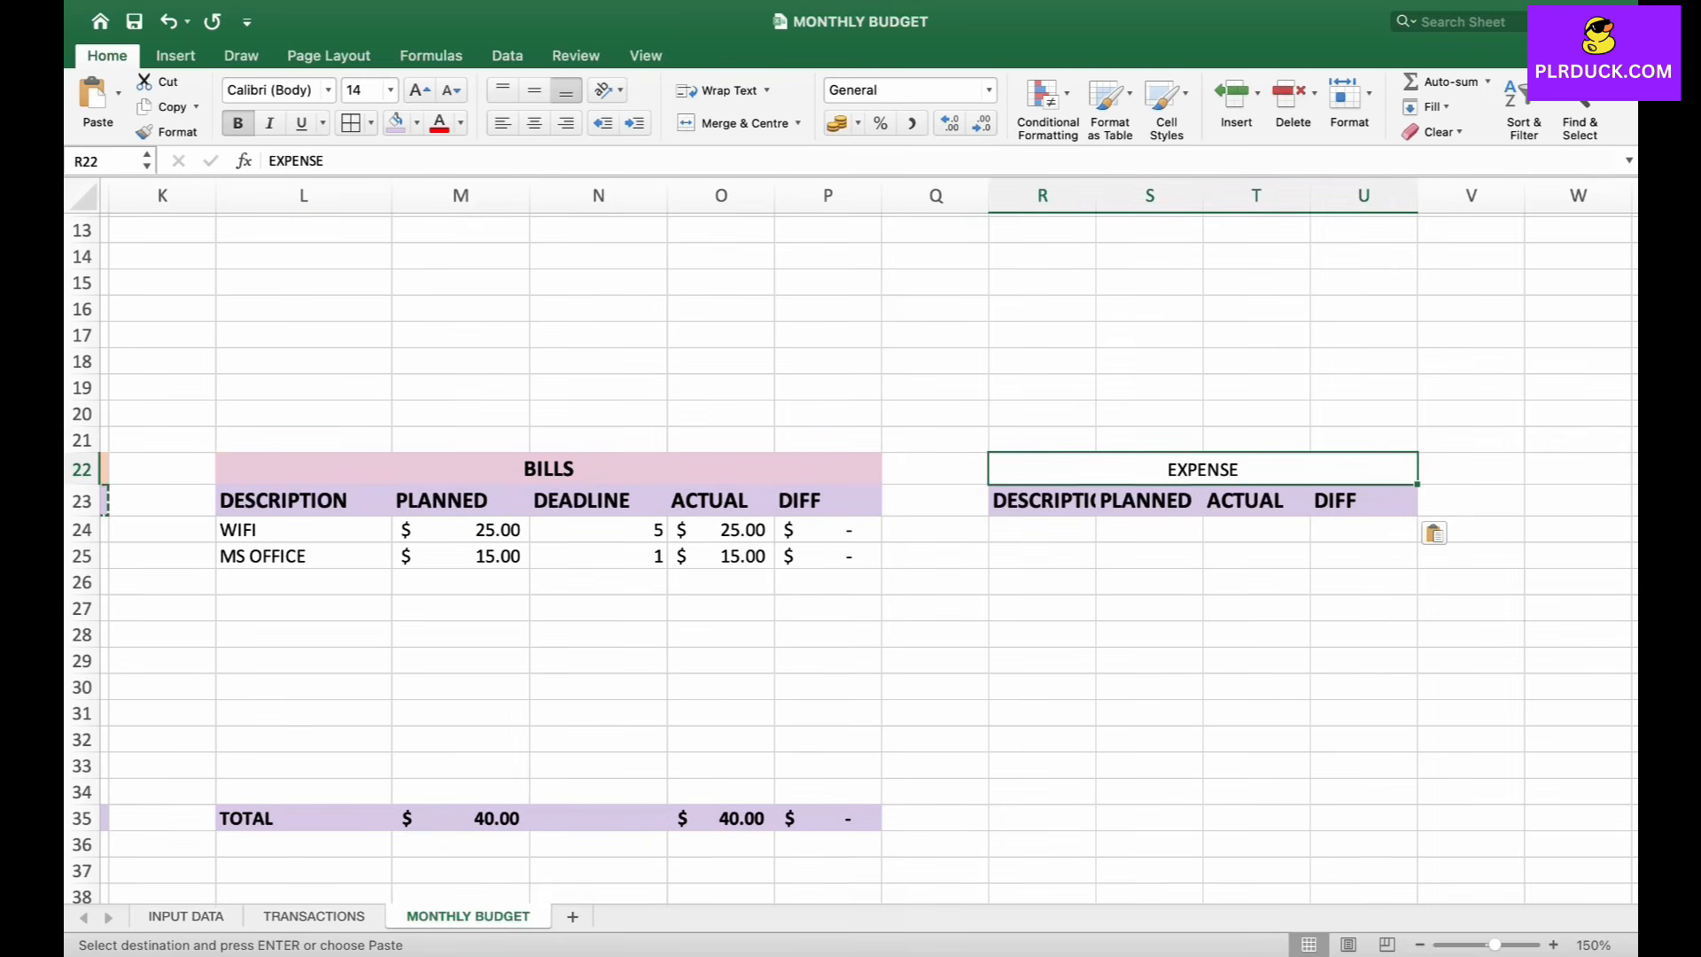
left_click(237, 123)
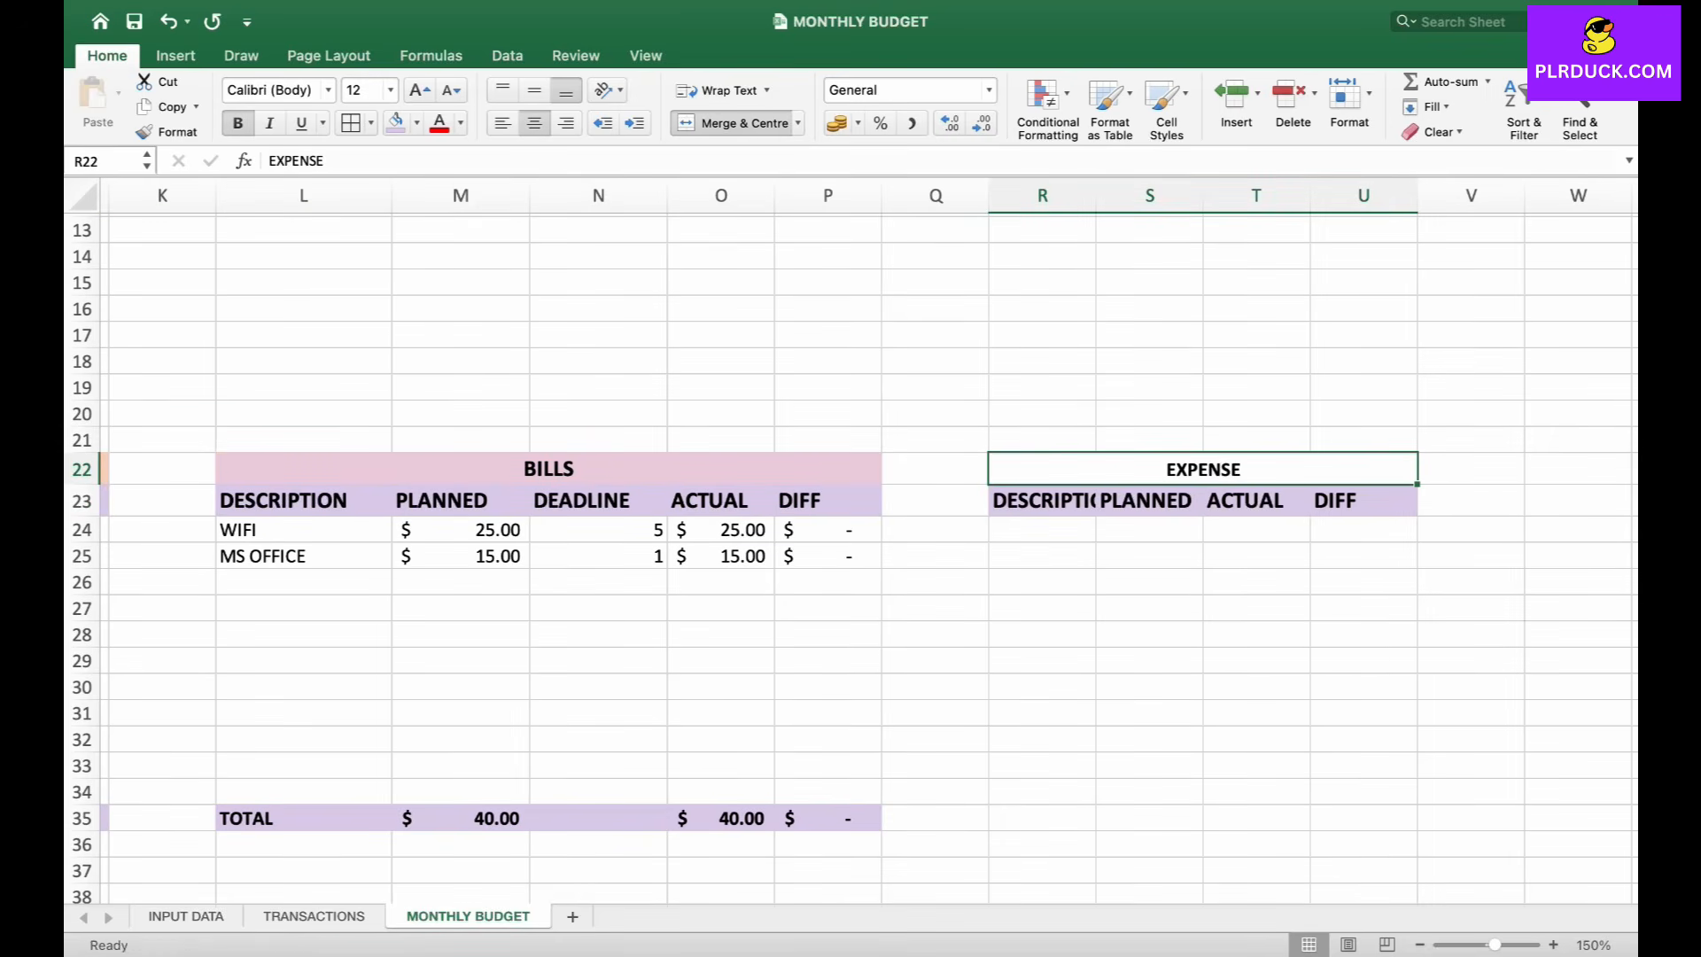
left_click(419, 90)
left_click(416, 123)
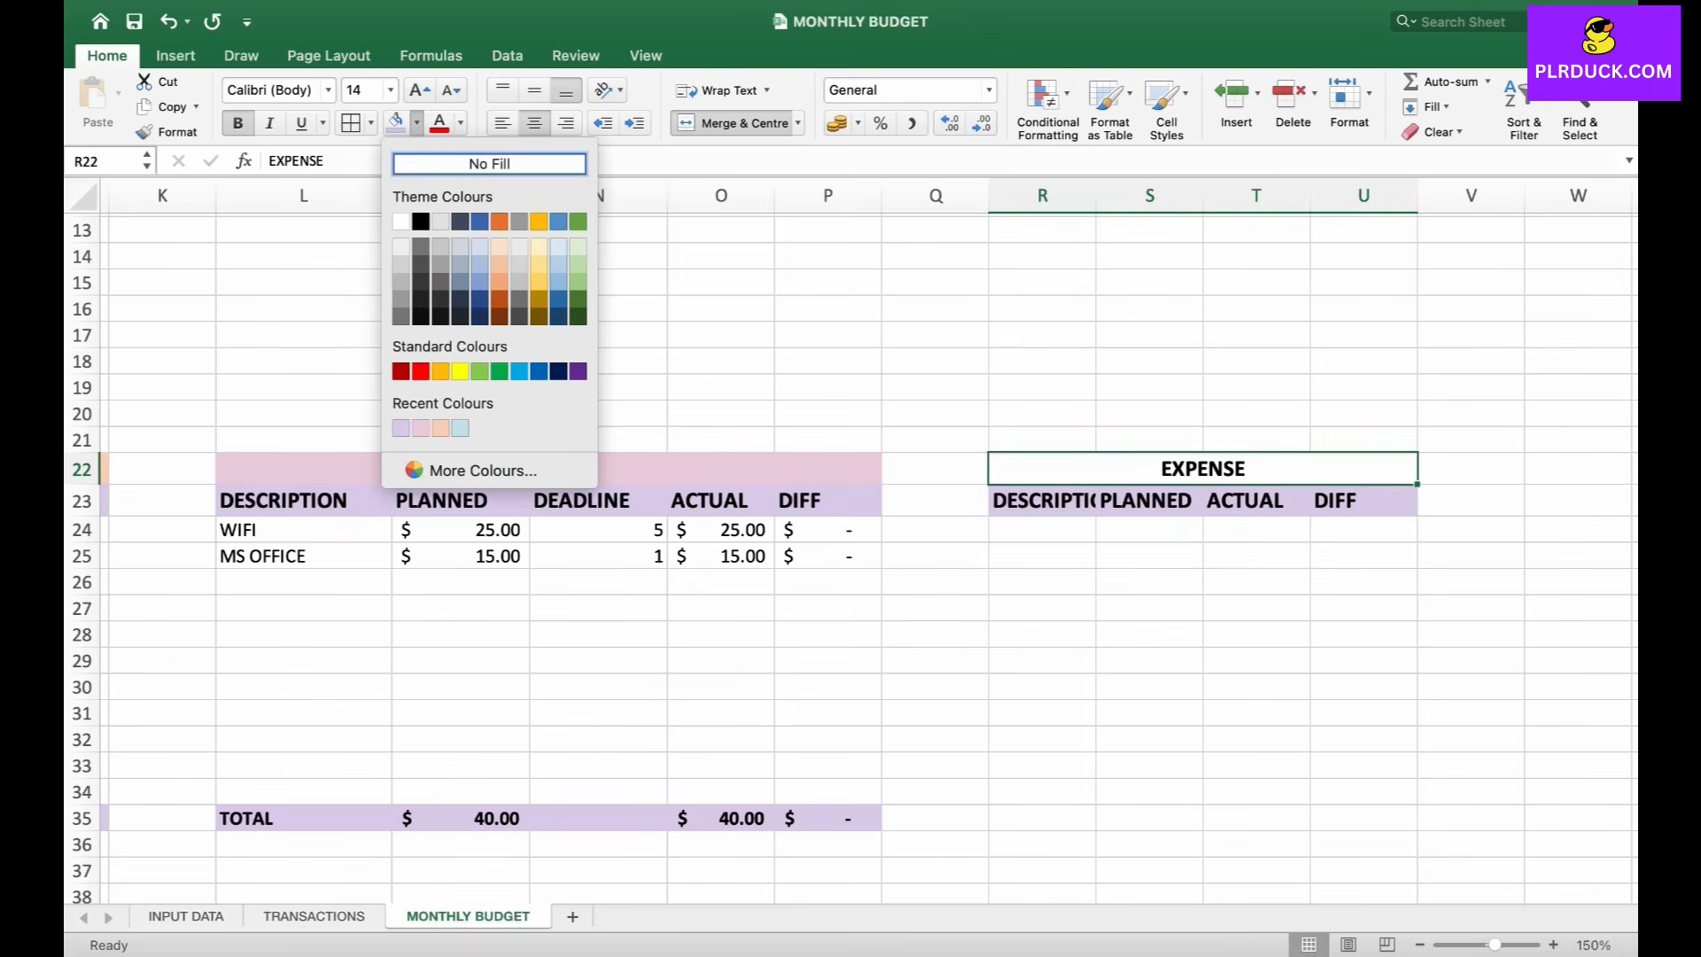
left_click(440, 428)
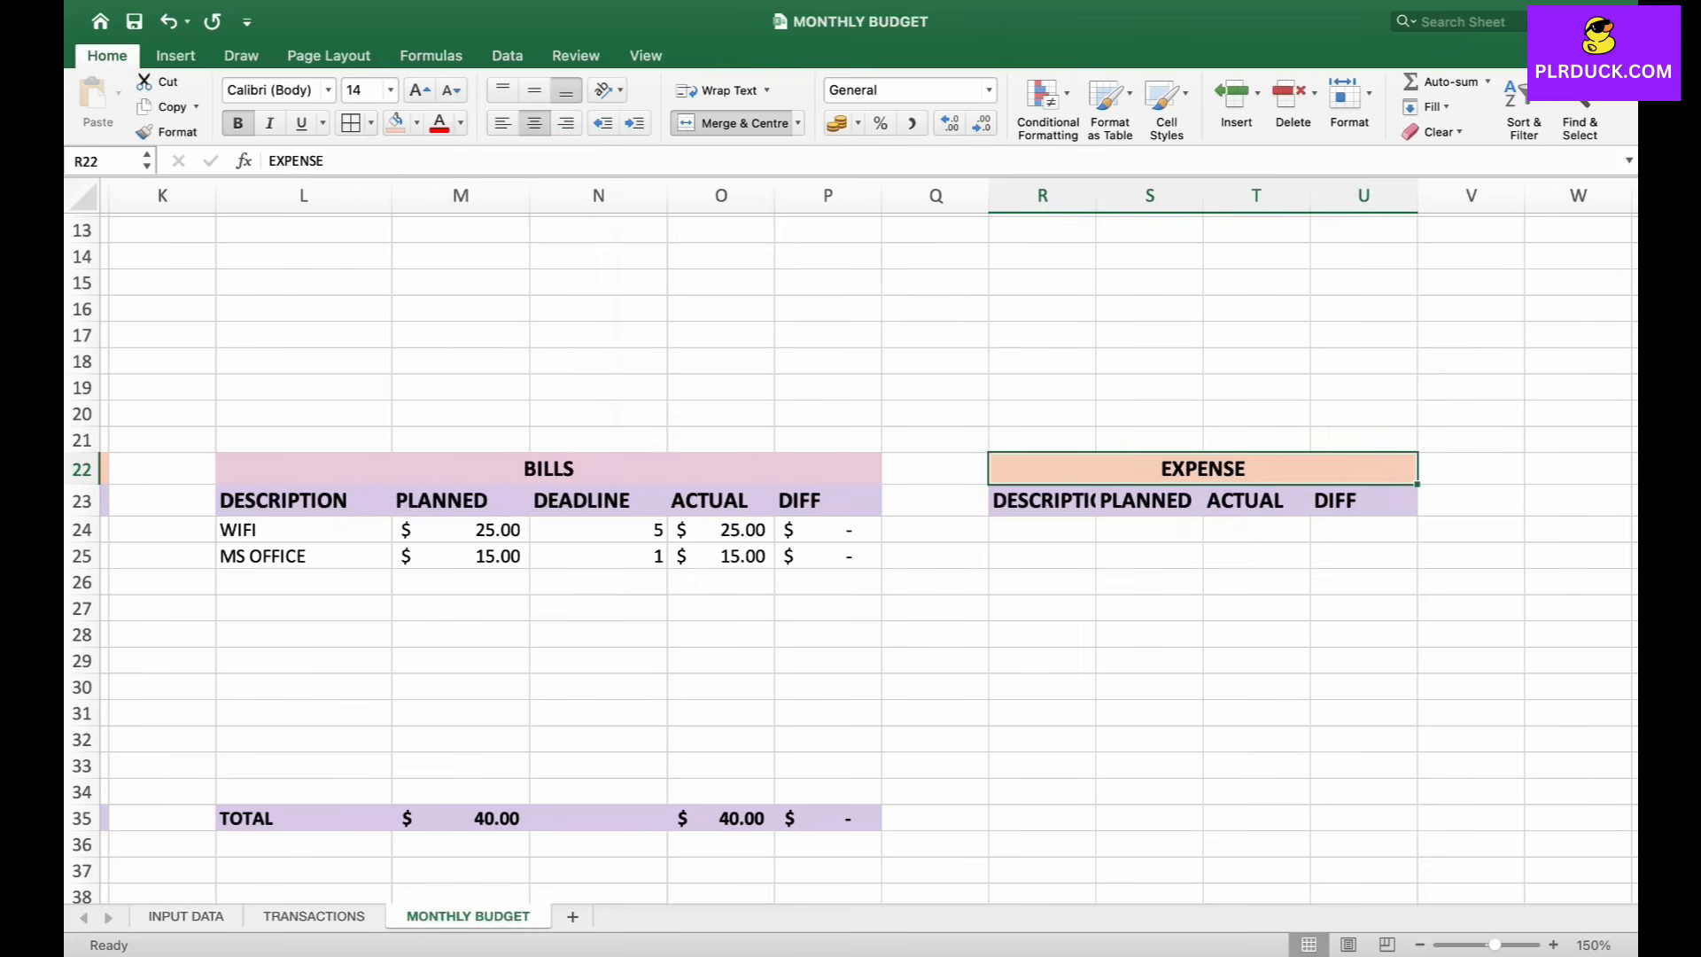
left_click_drag(1096, 195, 1133, 195)
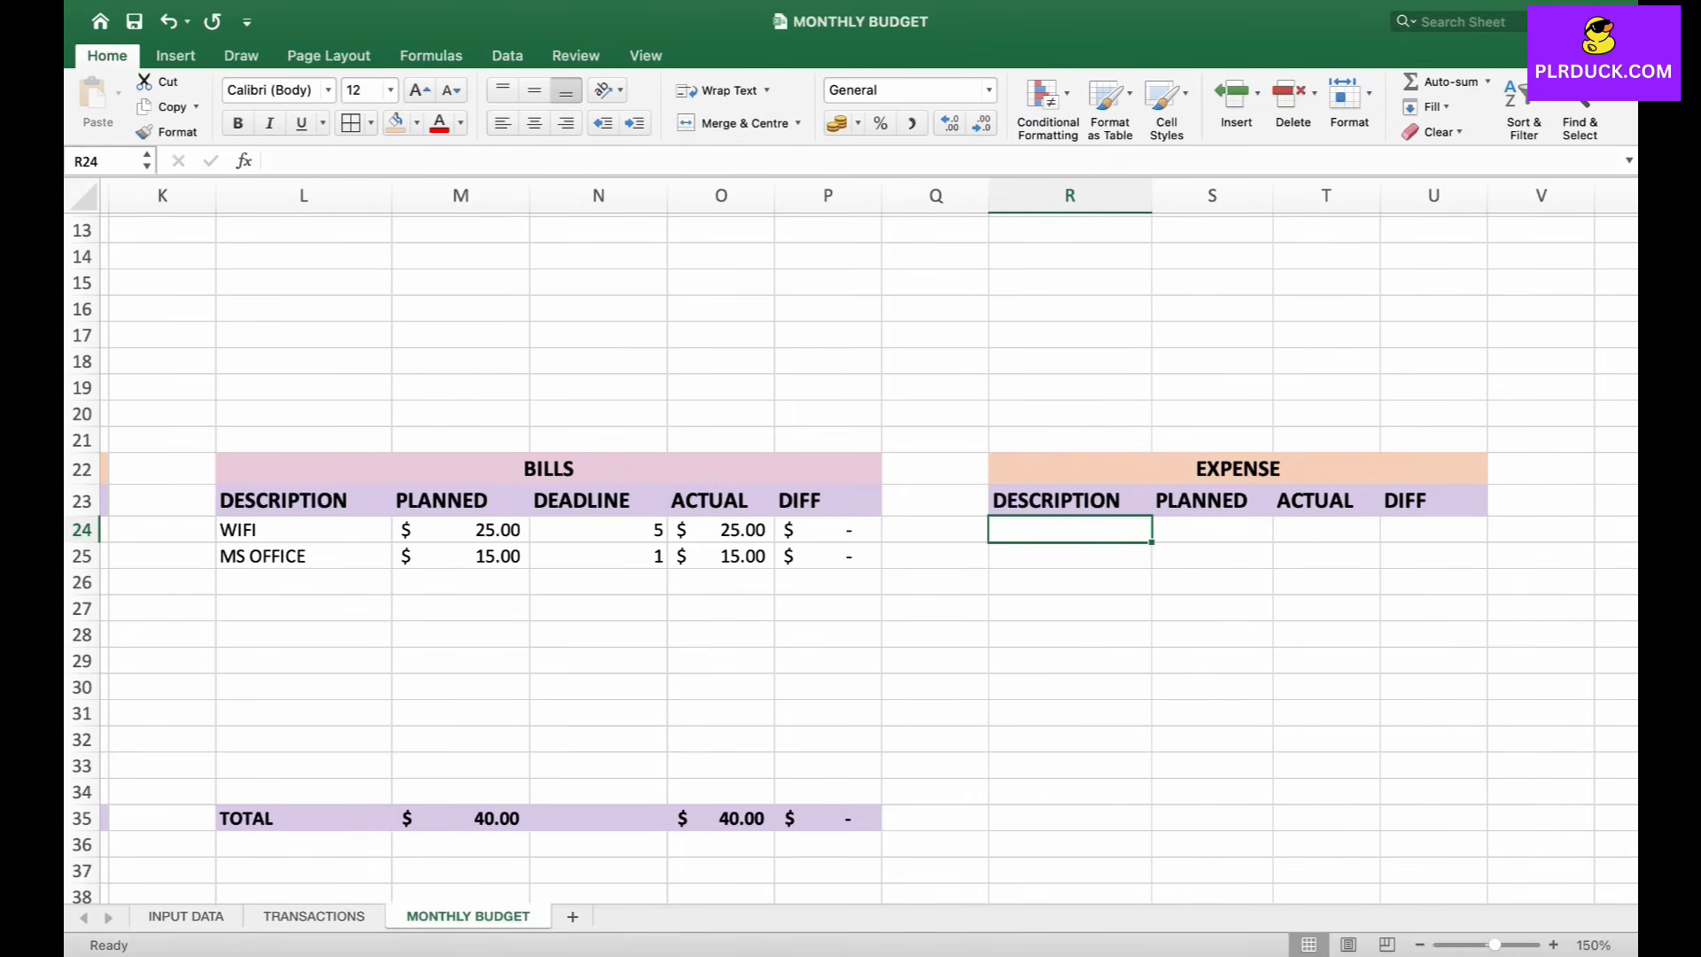
- Enter =IF('INPUT DATA'!K13="","",'INPUT DATA'!K13) in R24 for the expense descriptions and fill it down to R33
type("=")
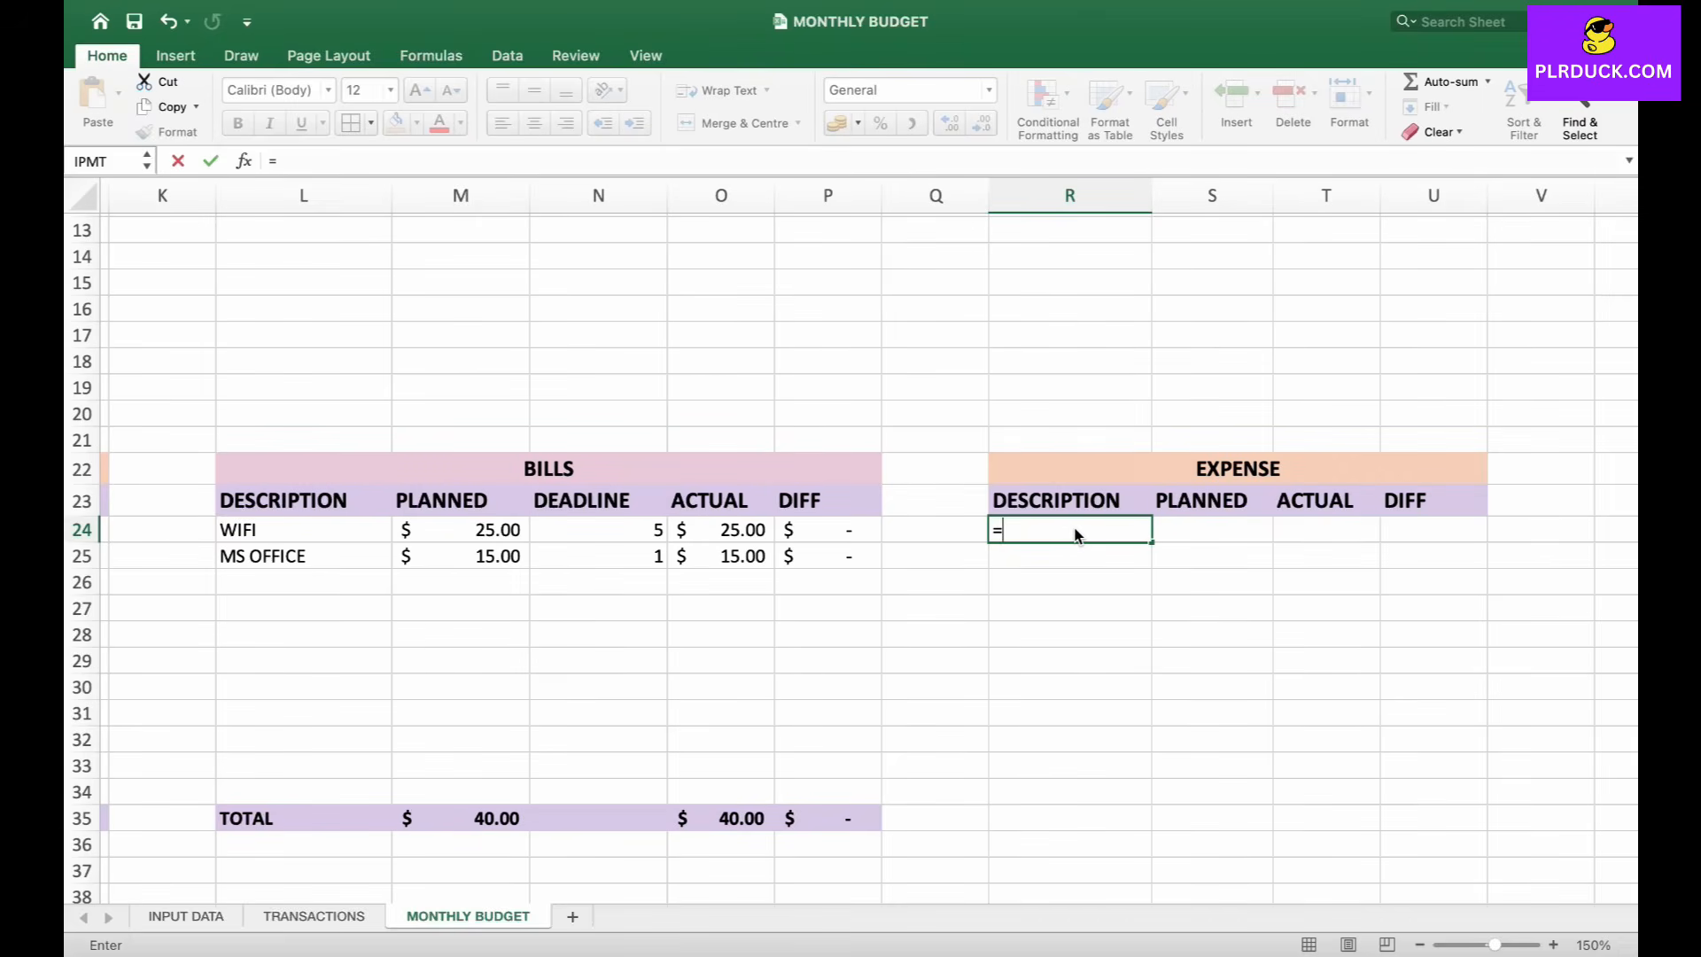
type("IF")
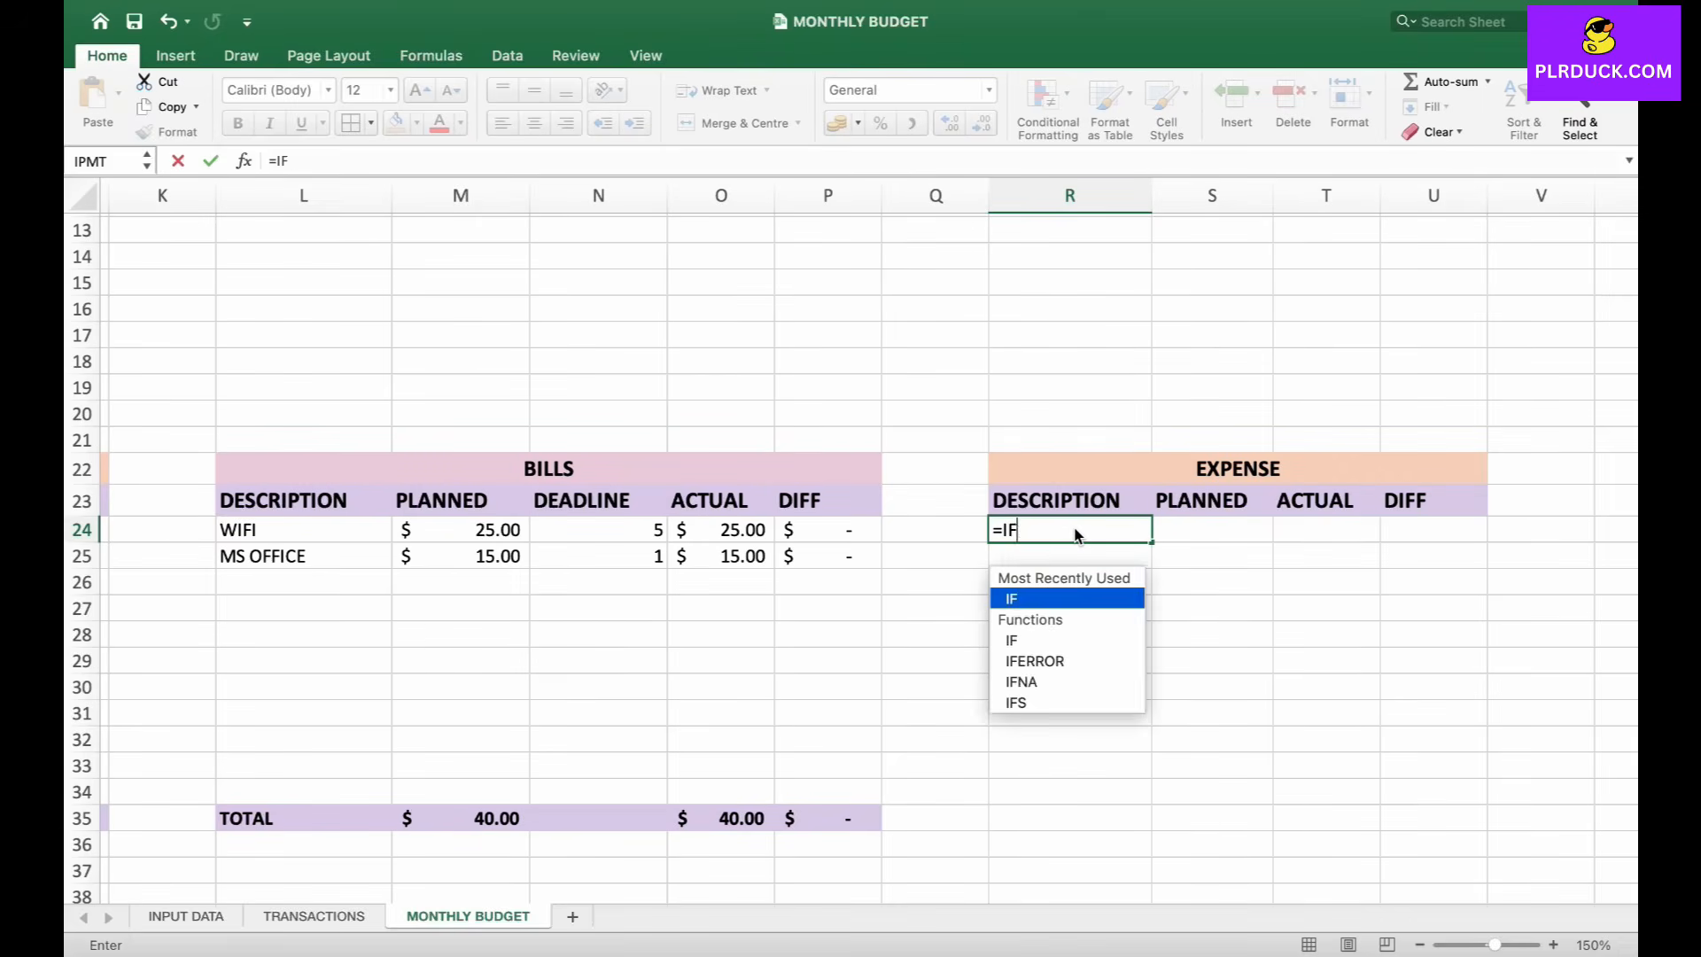
type("(")
left_click(186, 916)
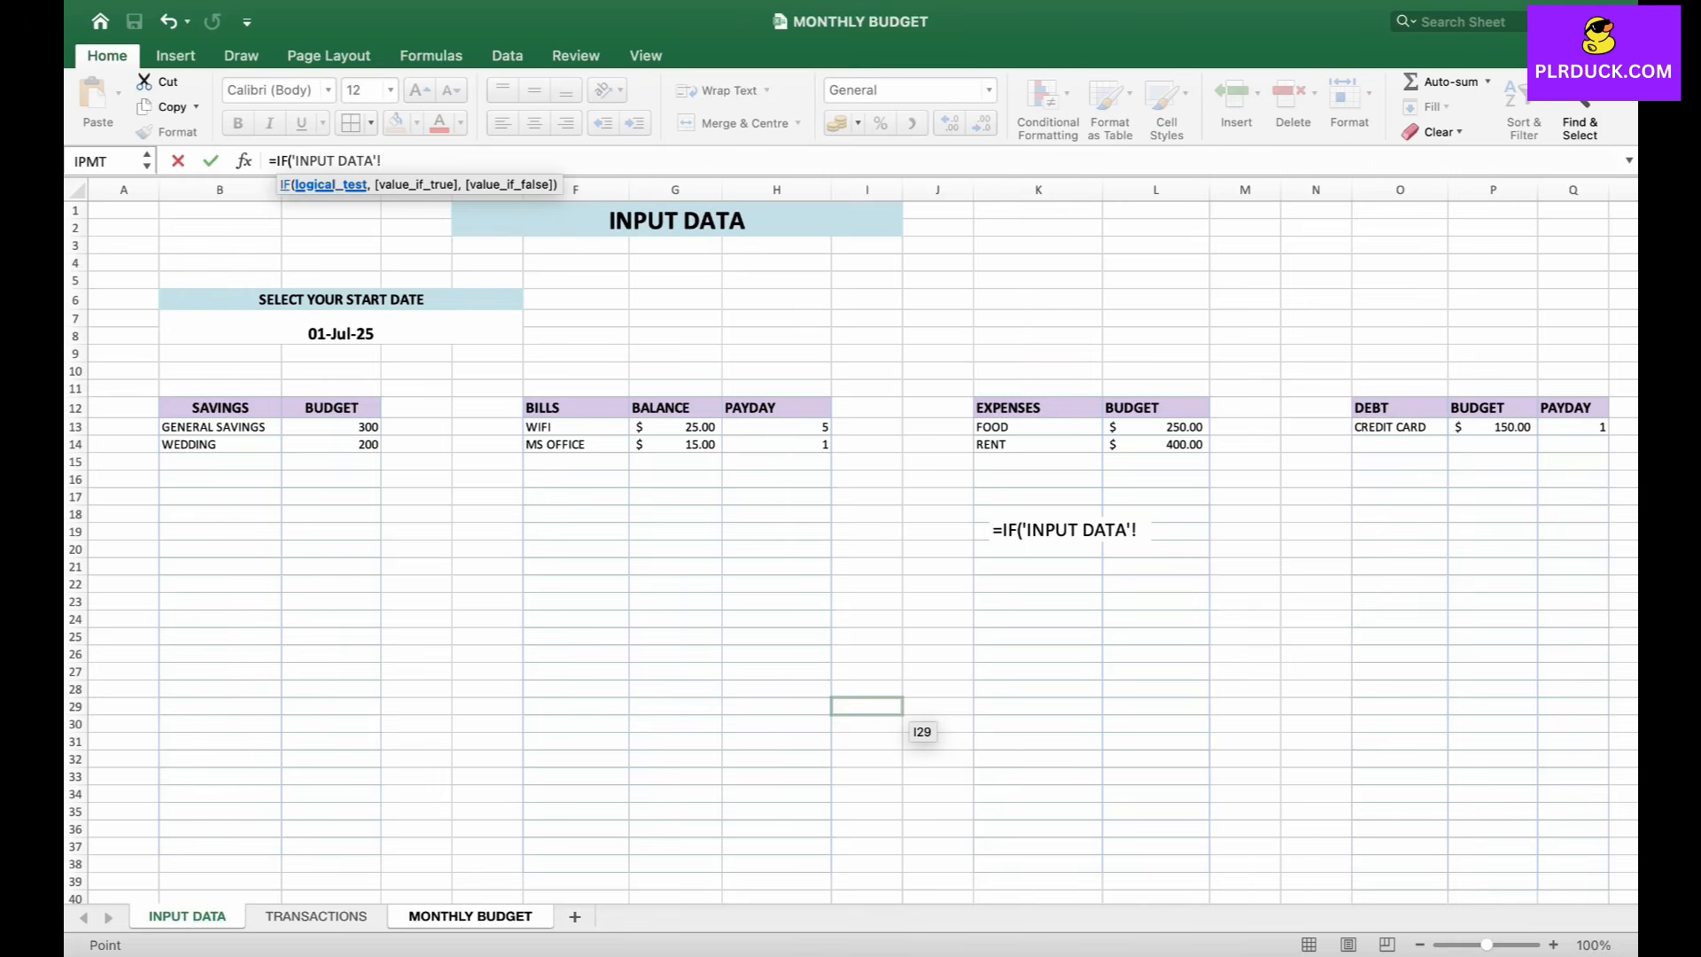
scroll(904, 713, "right", 1)
left_click(984, 428)
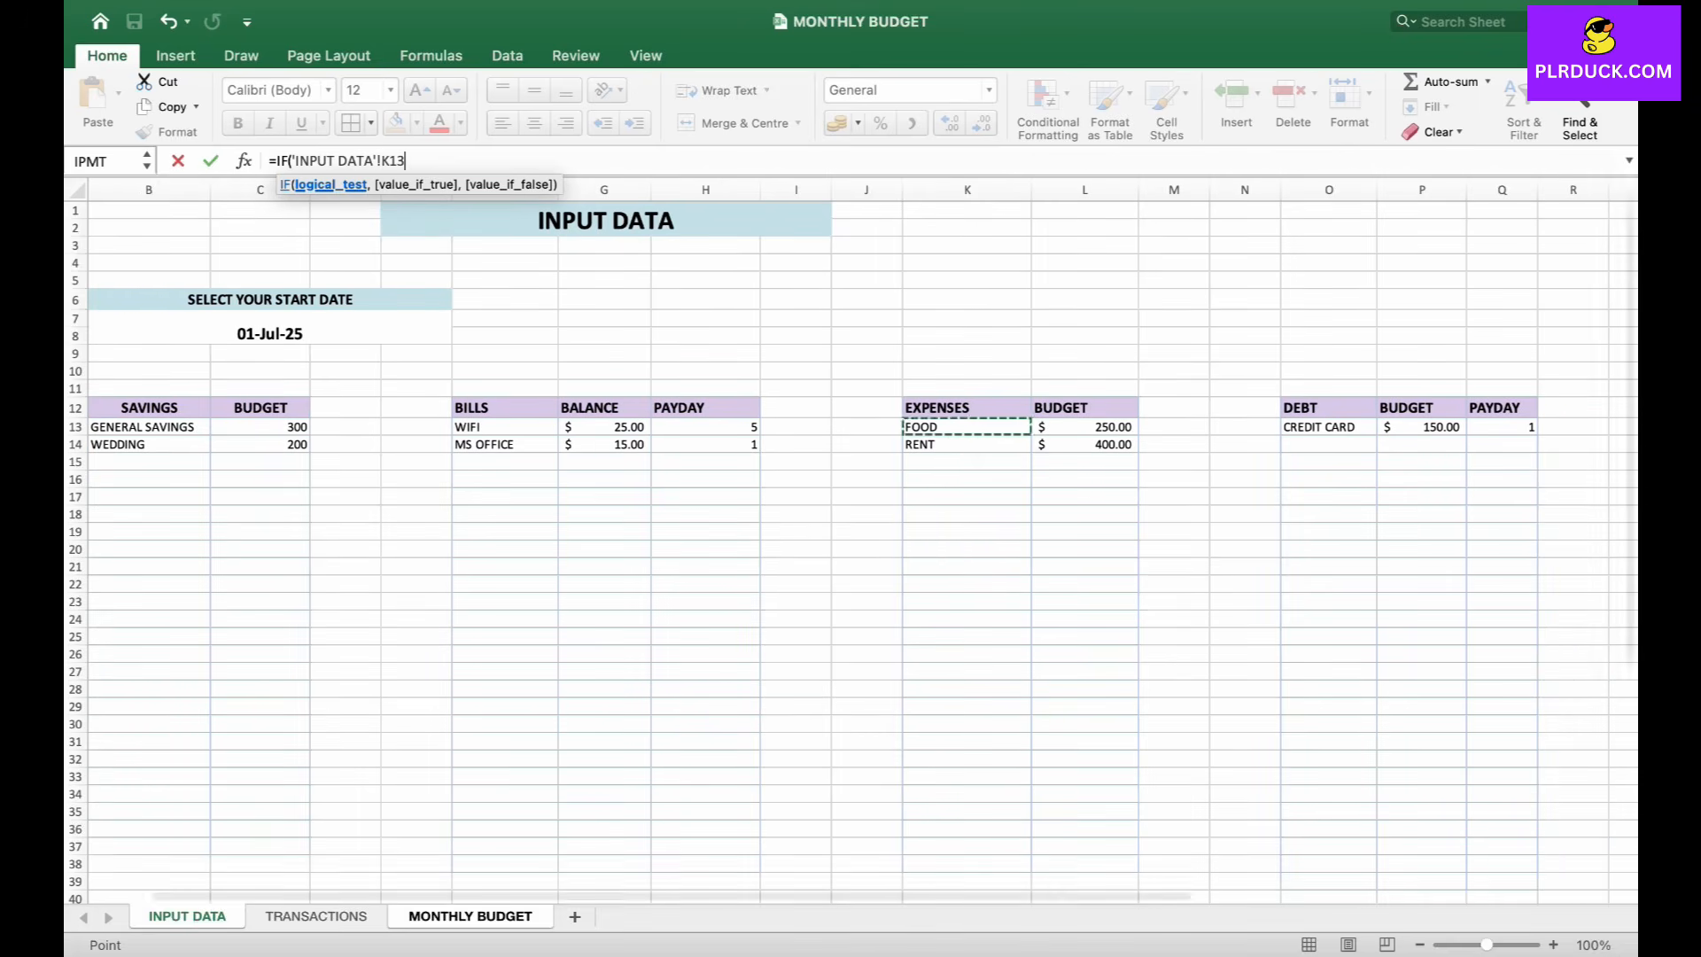
type("=")
type("\"\",")
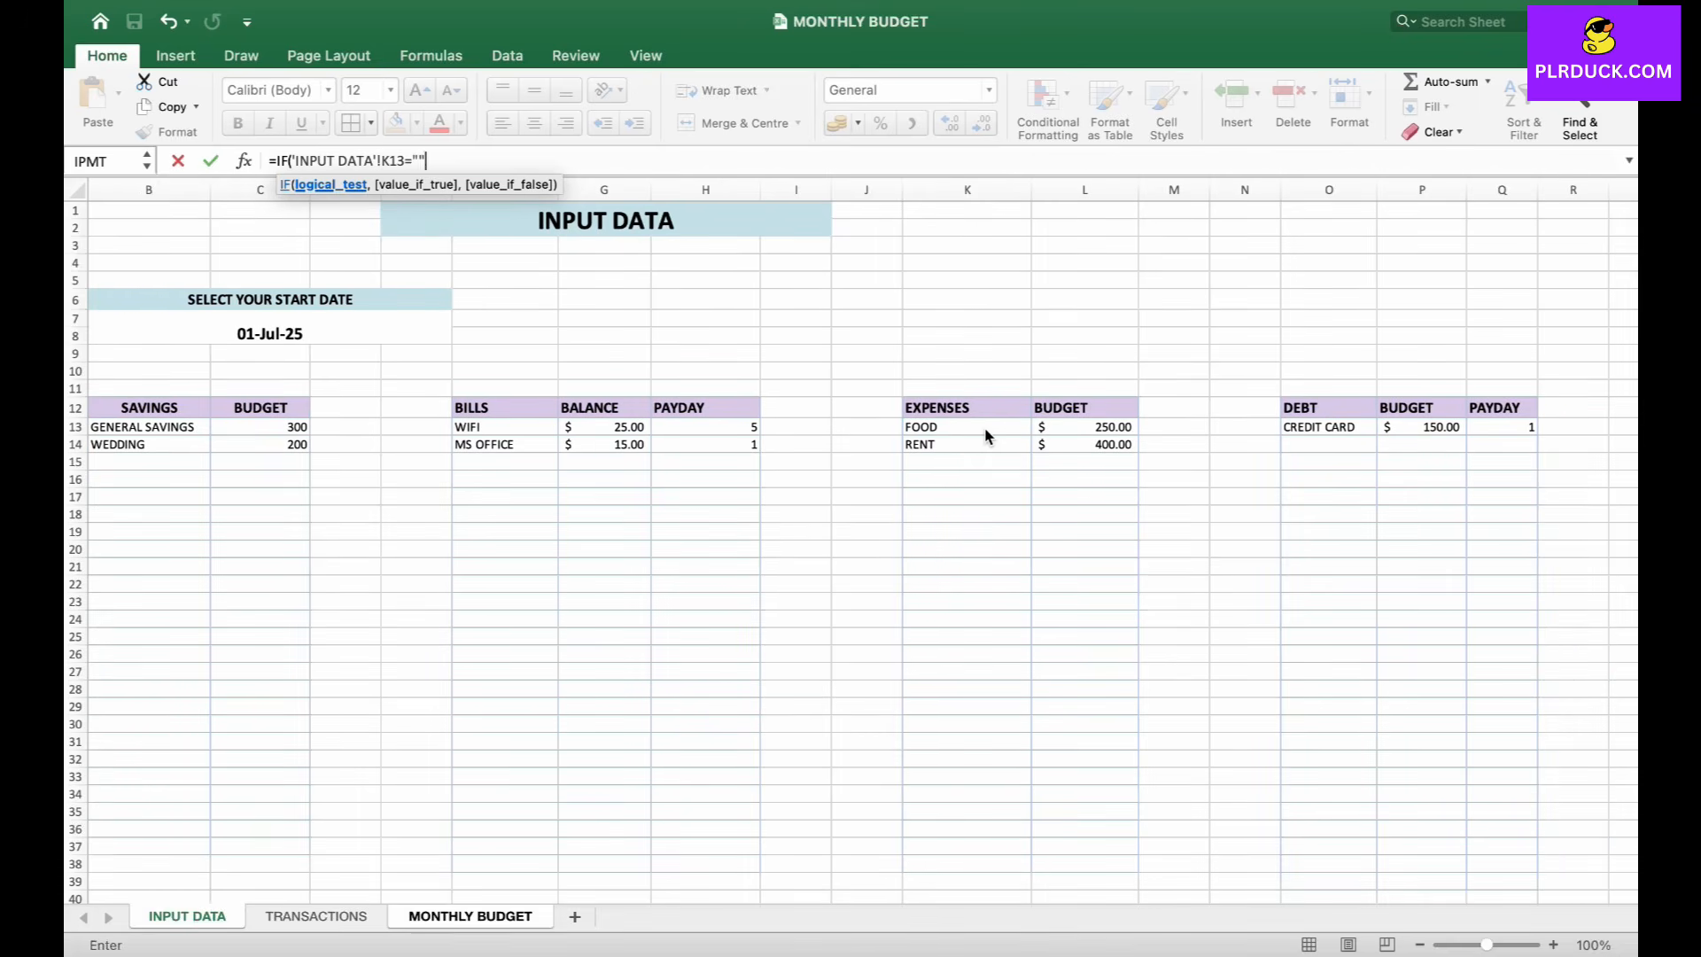
type("\"\",")
left_click(985, 430)
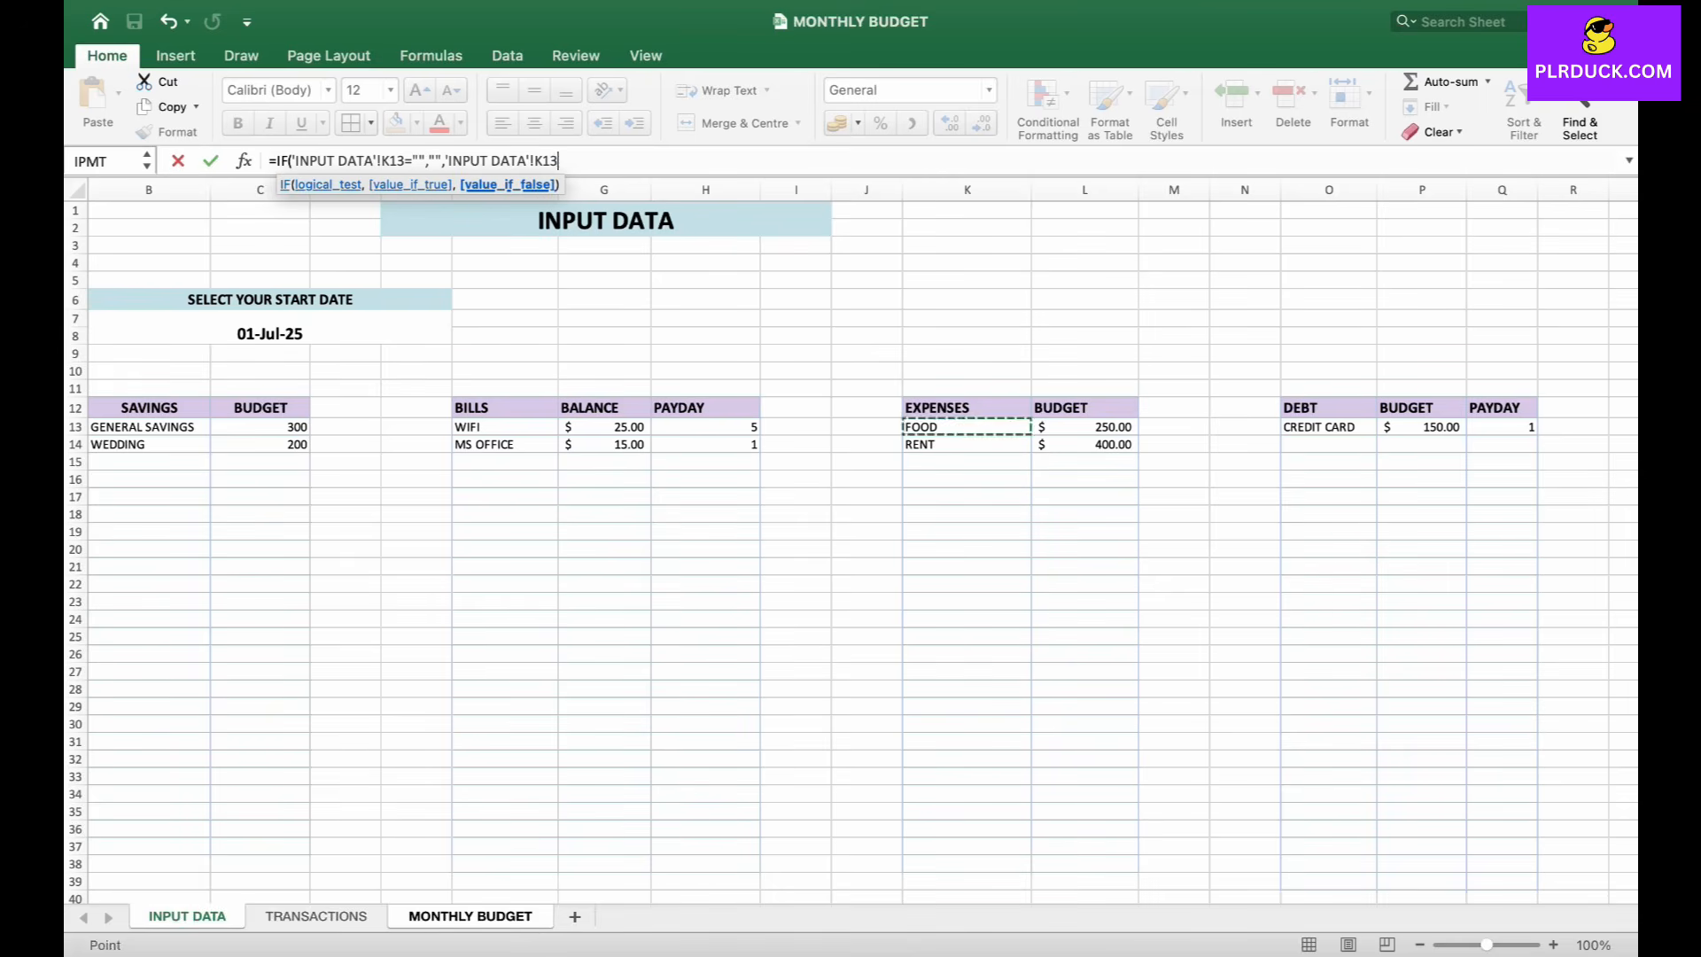
key("Return")
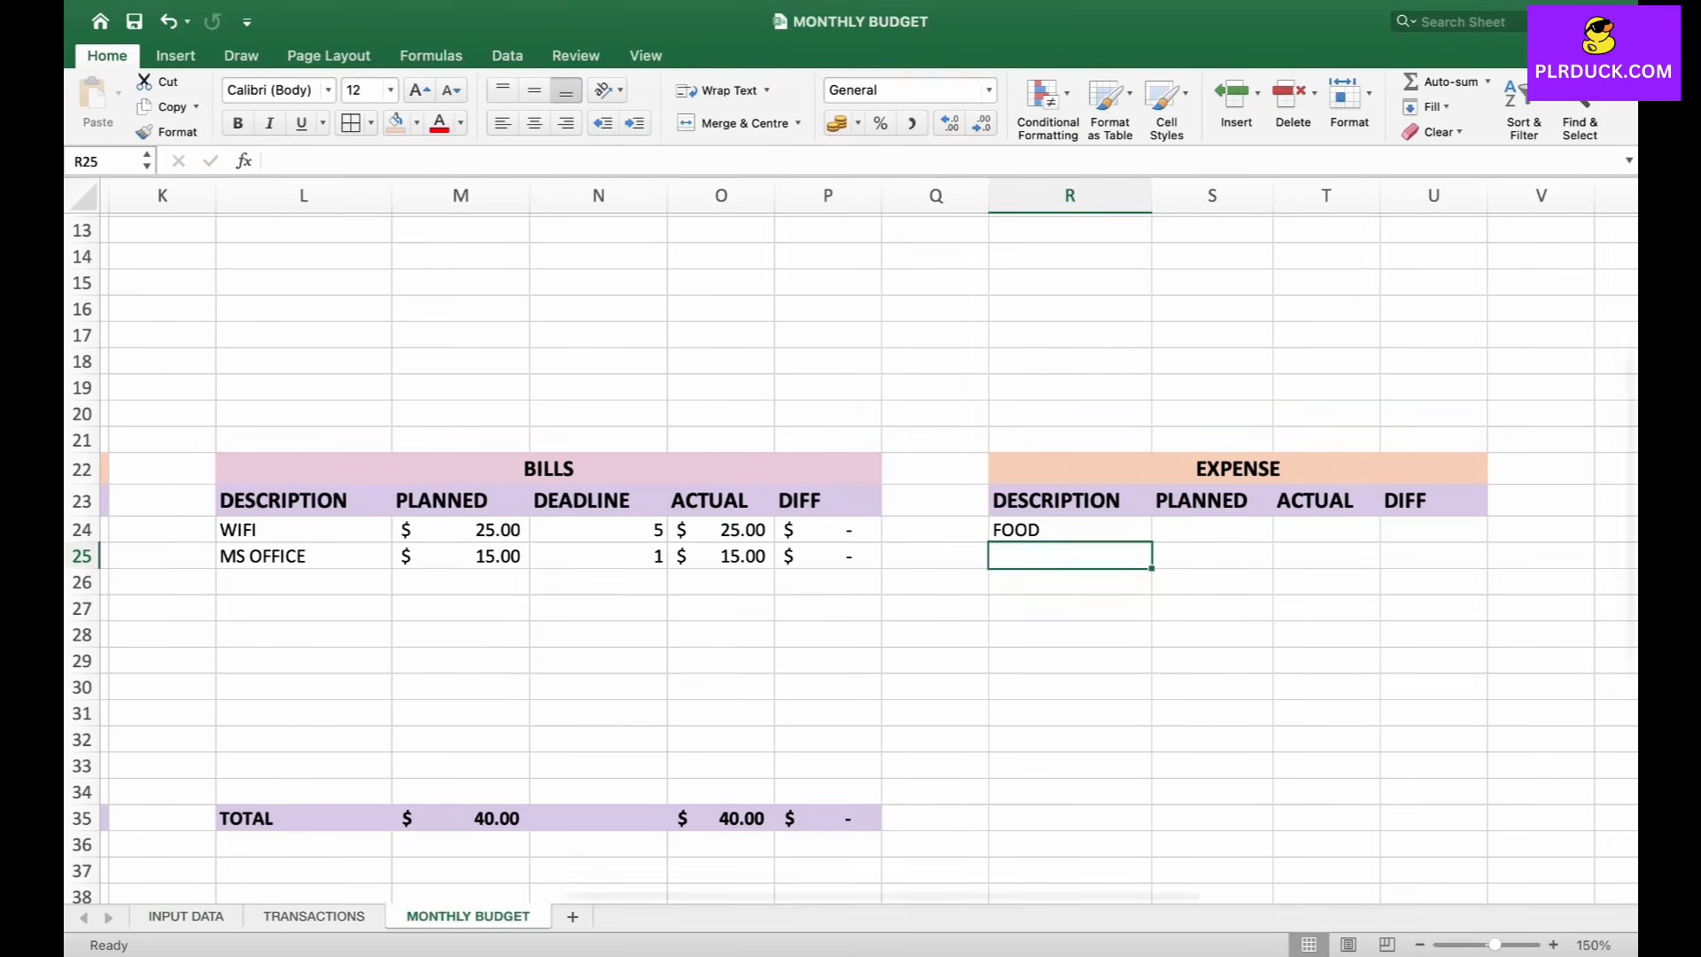
left_click(1070, 530)
left_click_drag(1152, 543, 1151, 770)
- Enter =IF('INPUT DATA'!L13="","",'INPUT DATA'!L13) in S24 for the planned expenses and fill it down to S33
left_click(1212, 530)
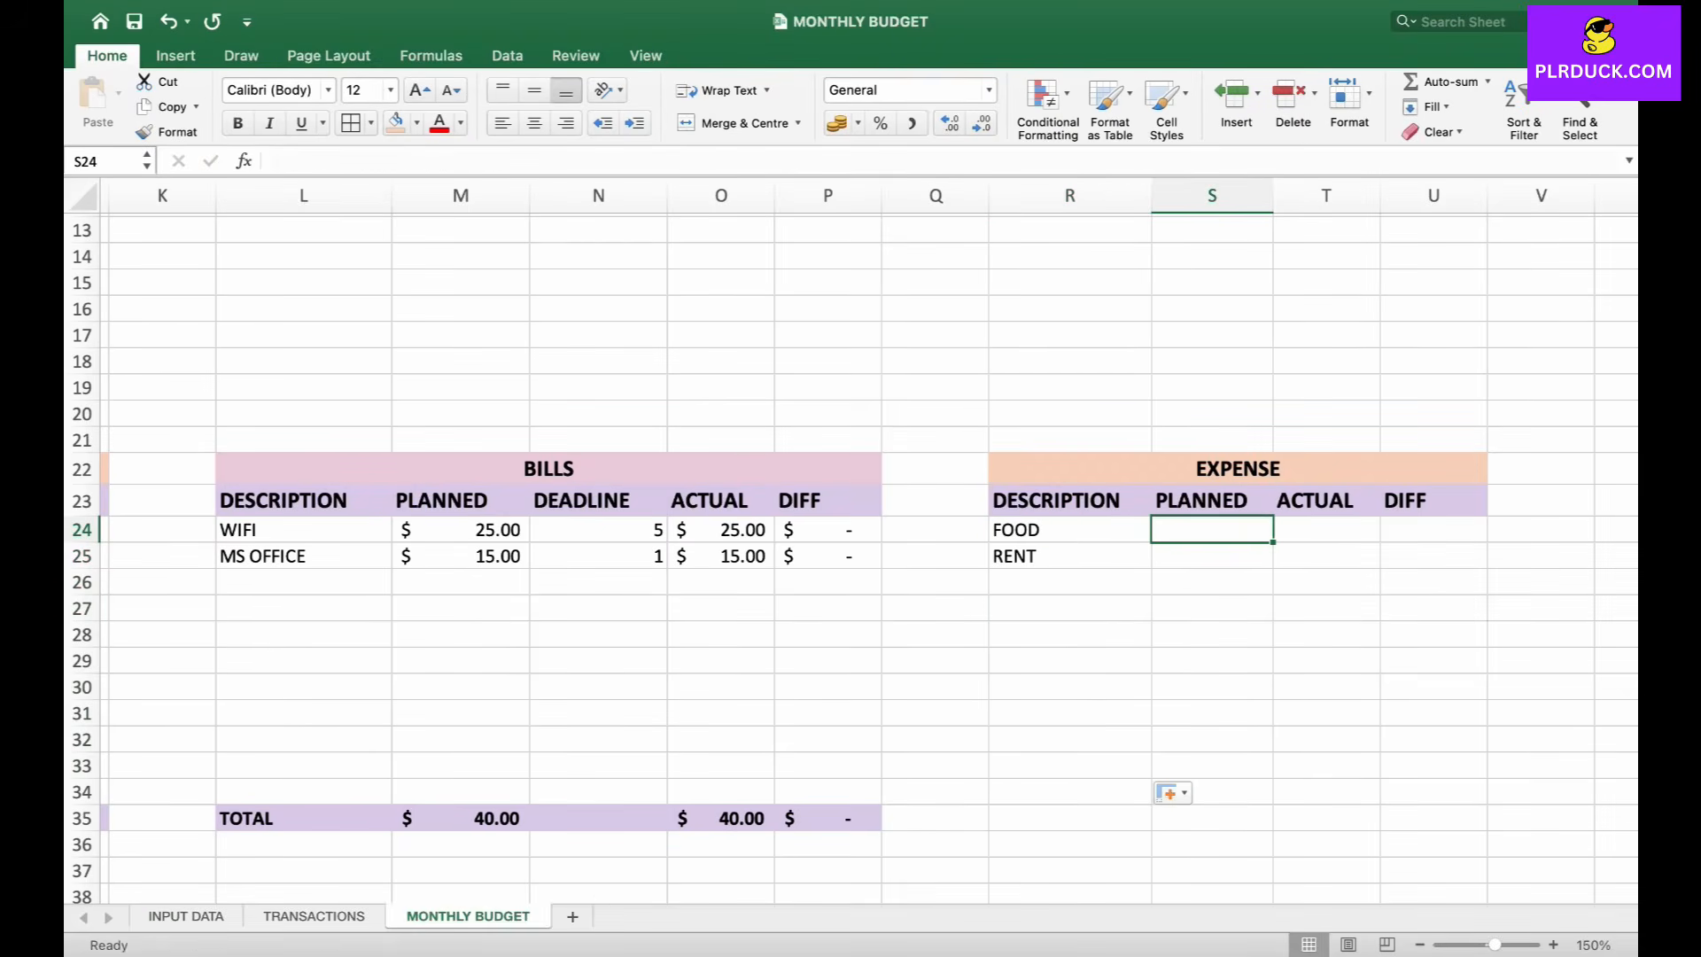
type("=")
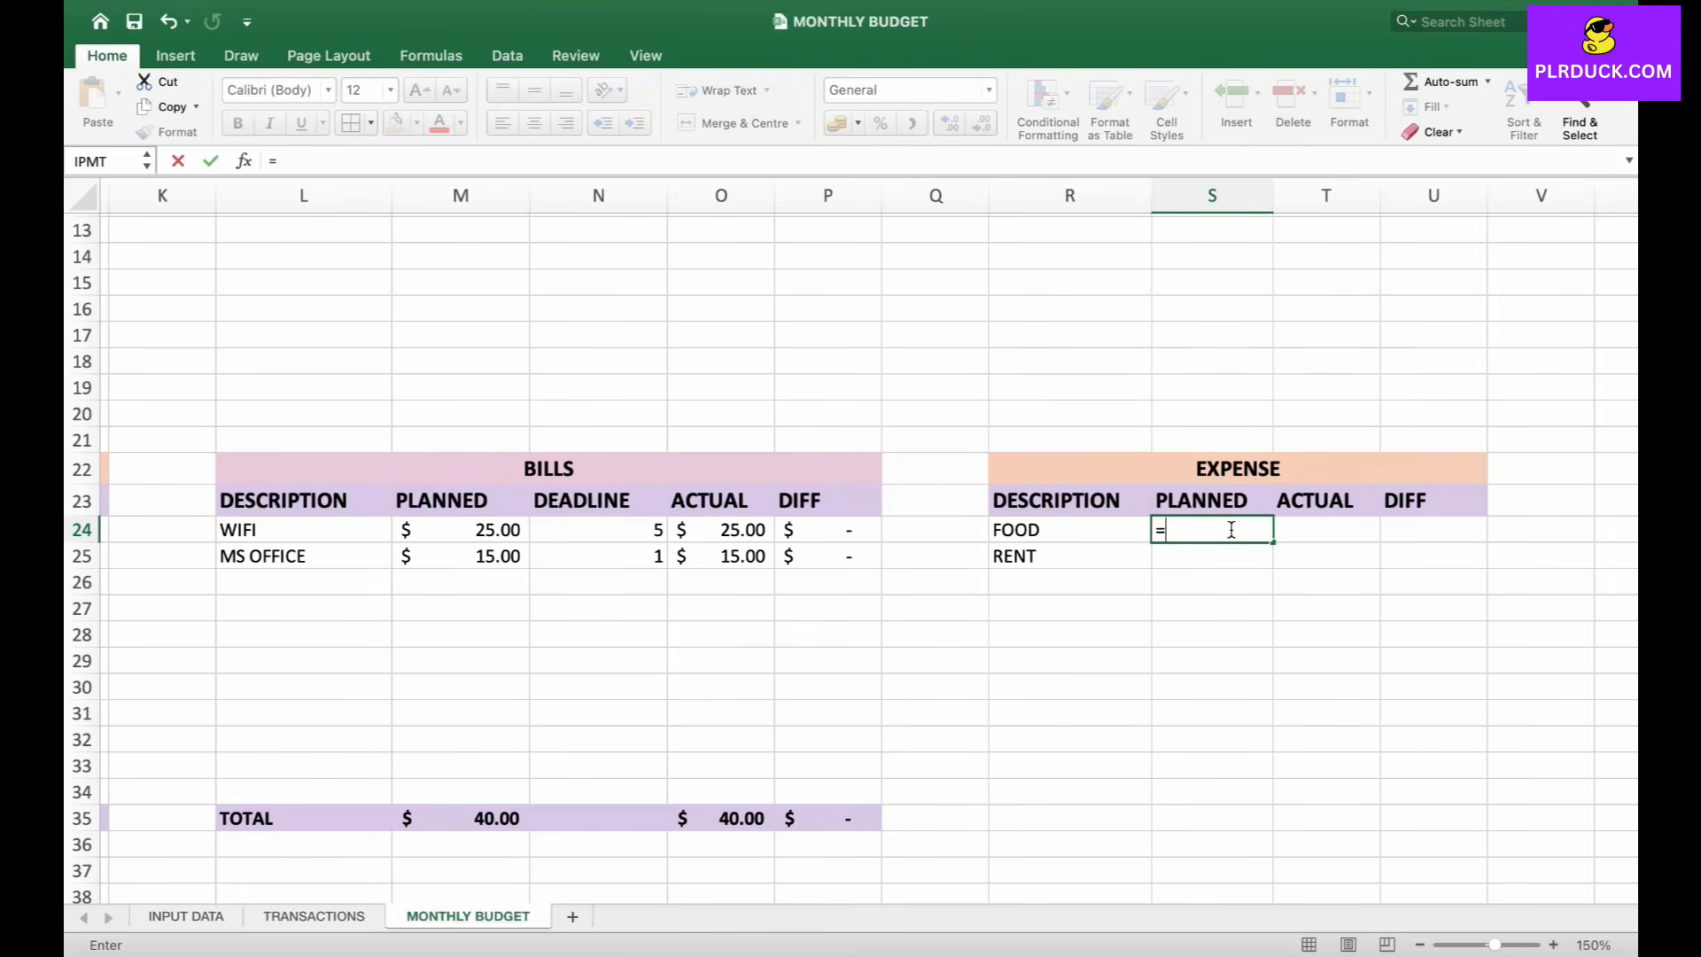
type("IF(")
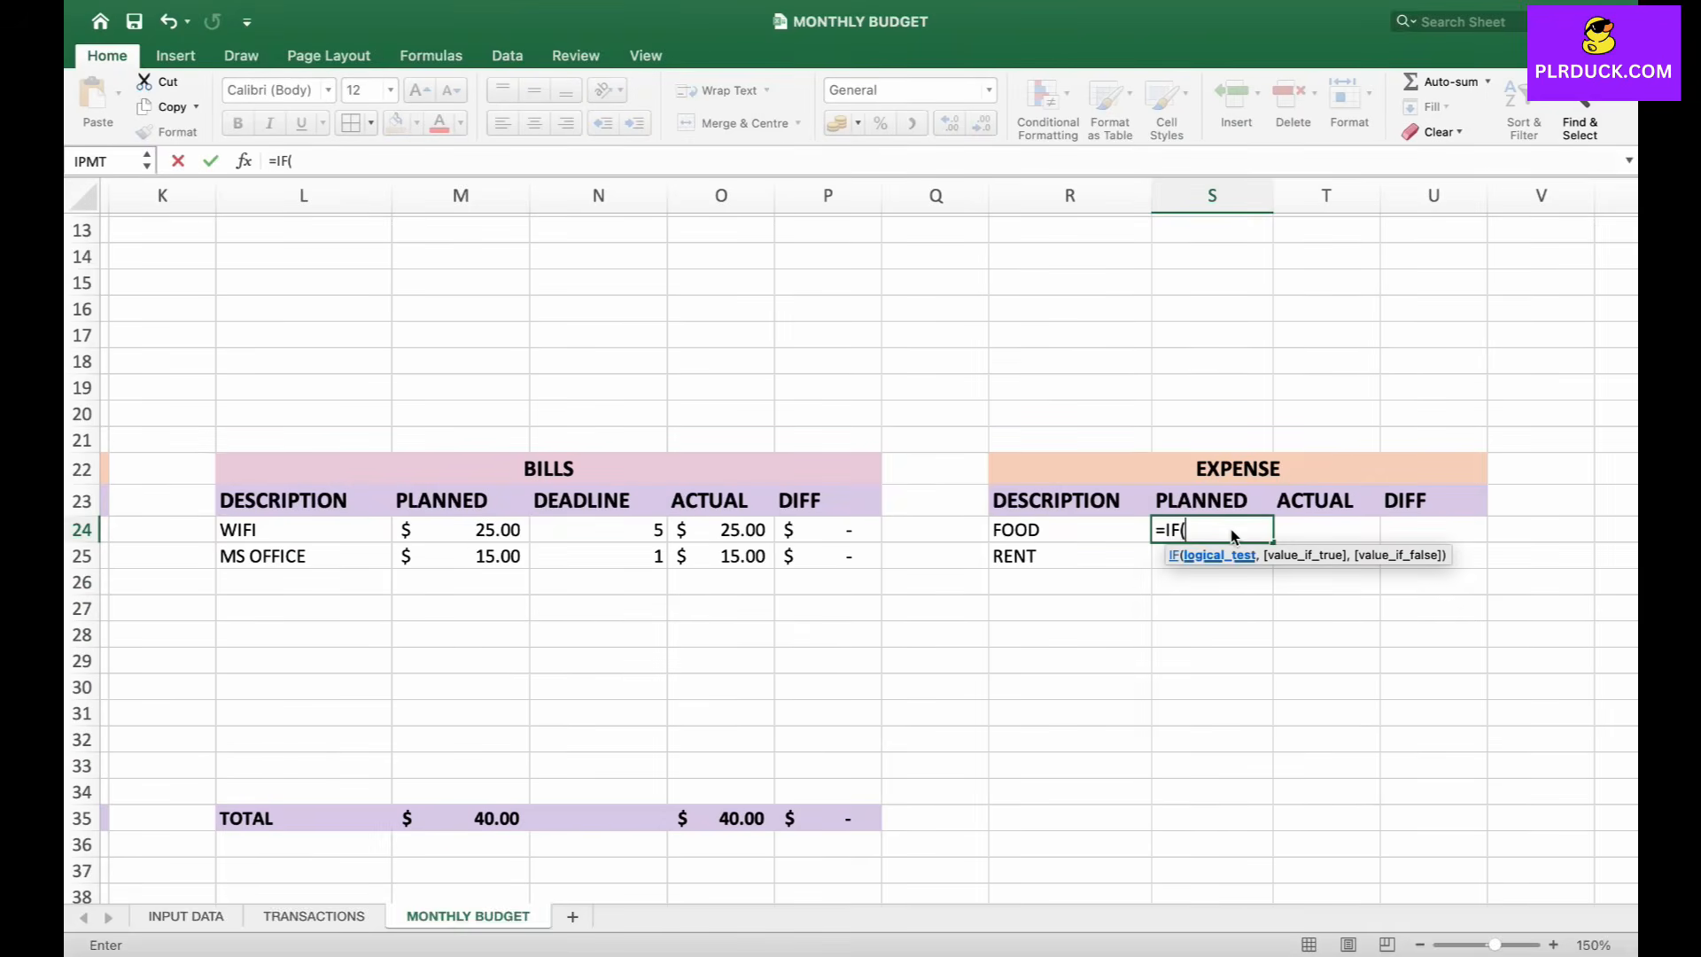
left_click(185, 916)
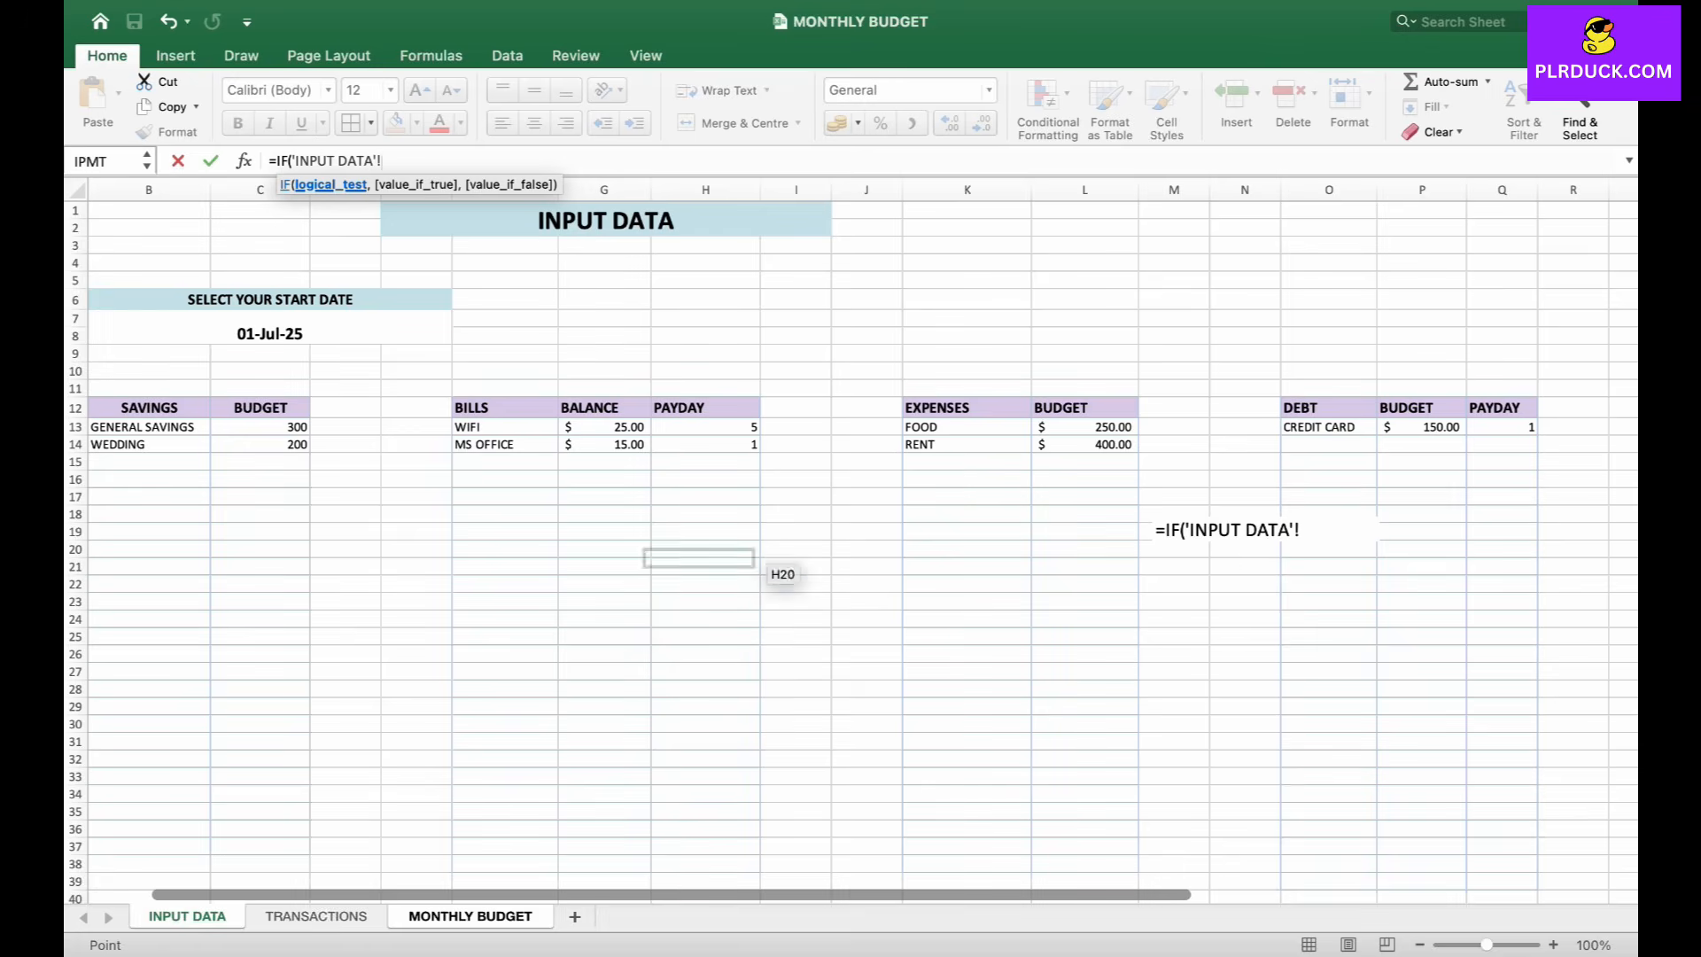
left_click(1086, 426)
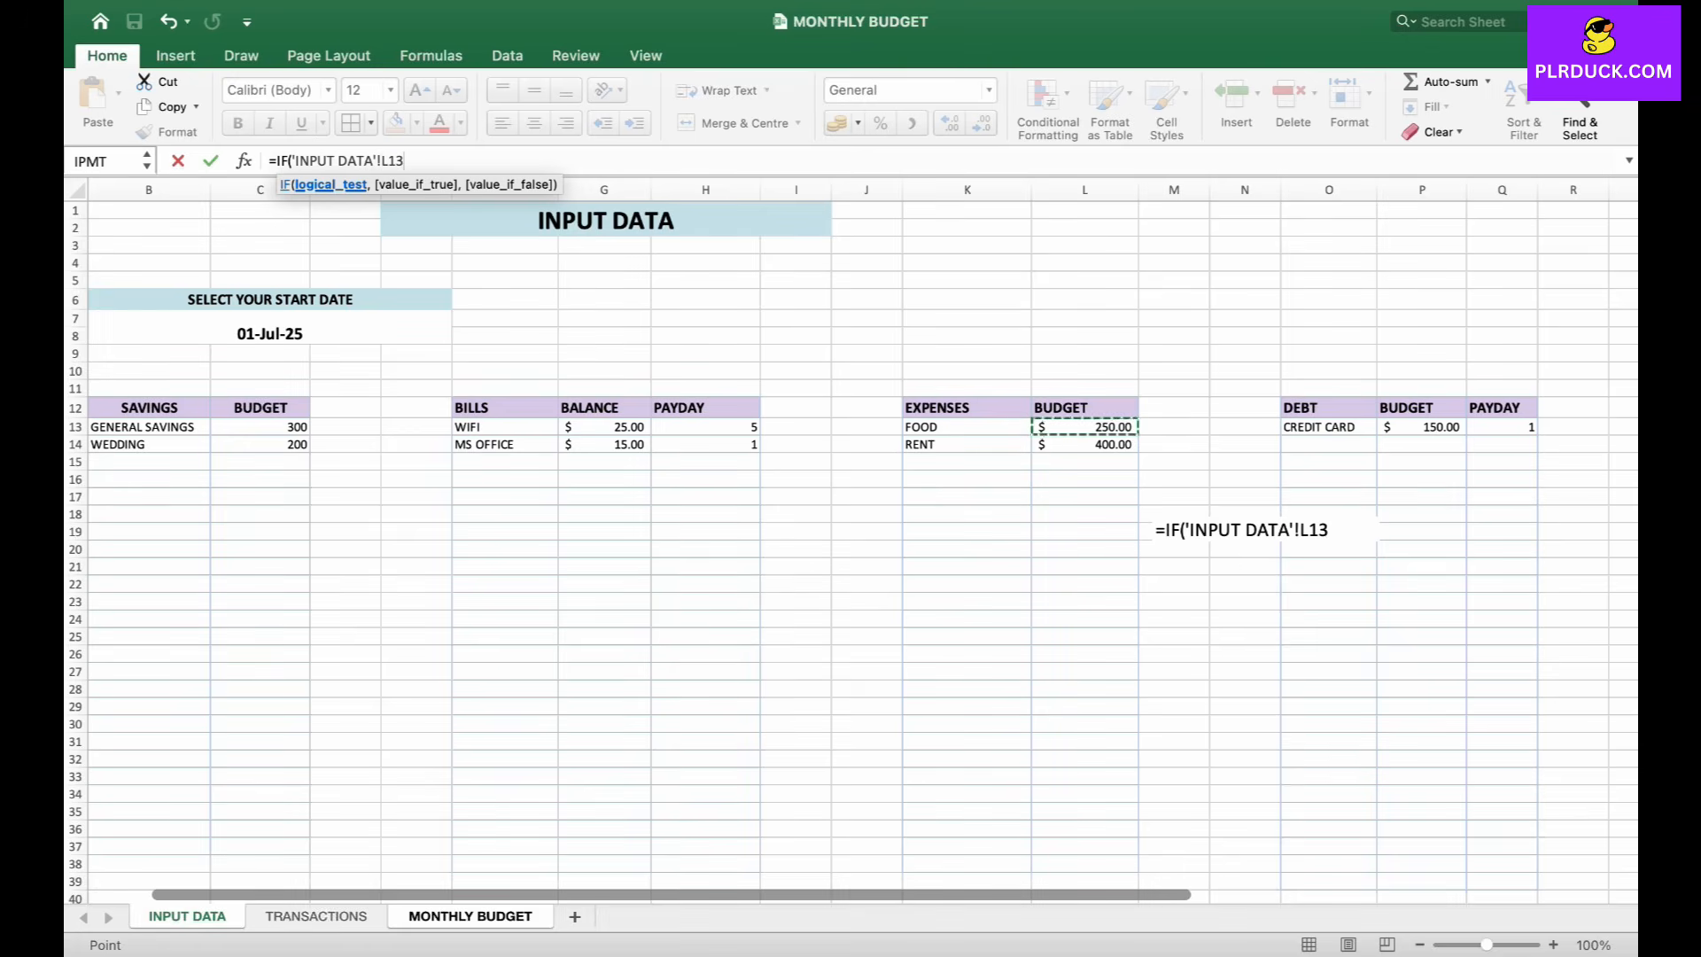
type("=\"\",")
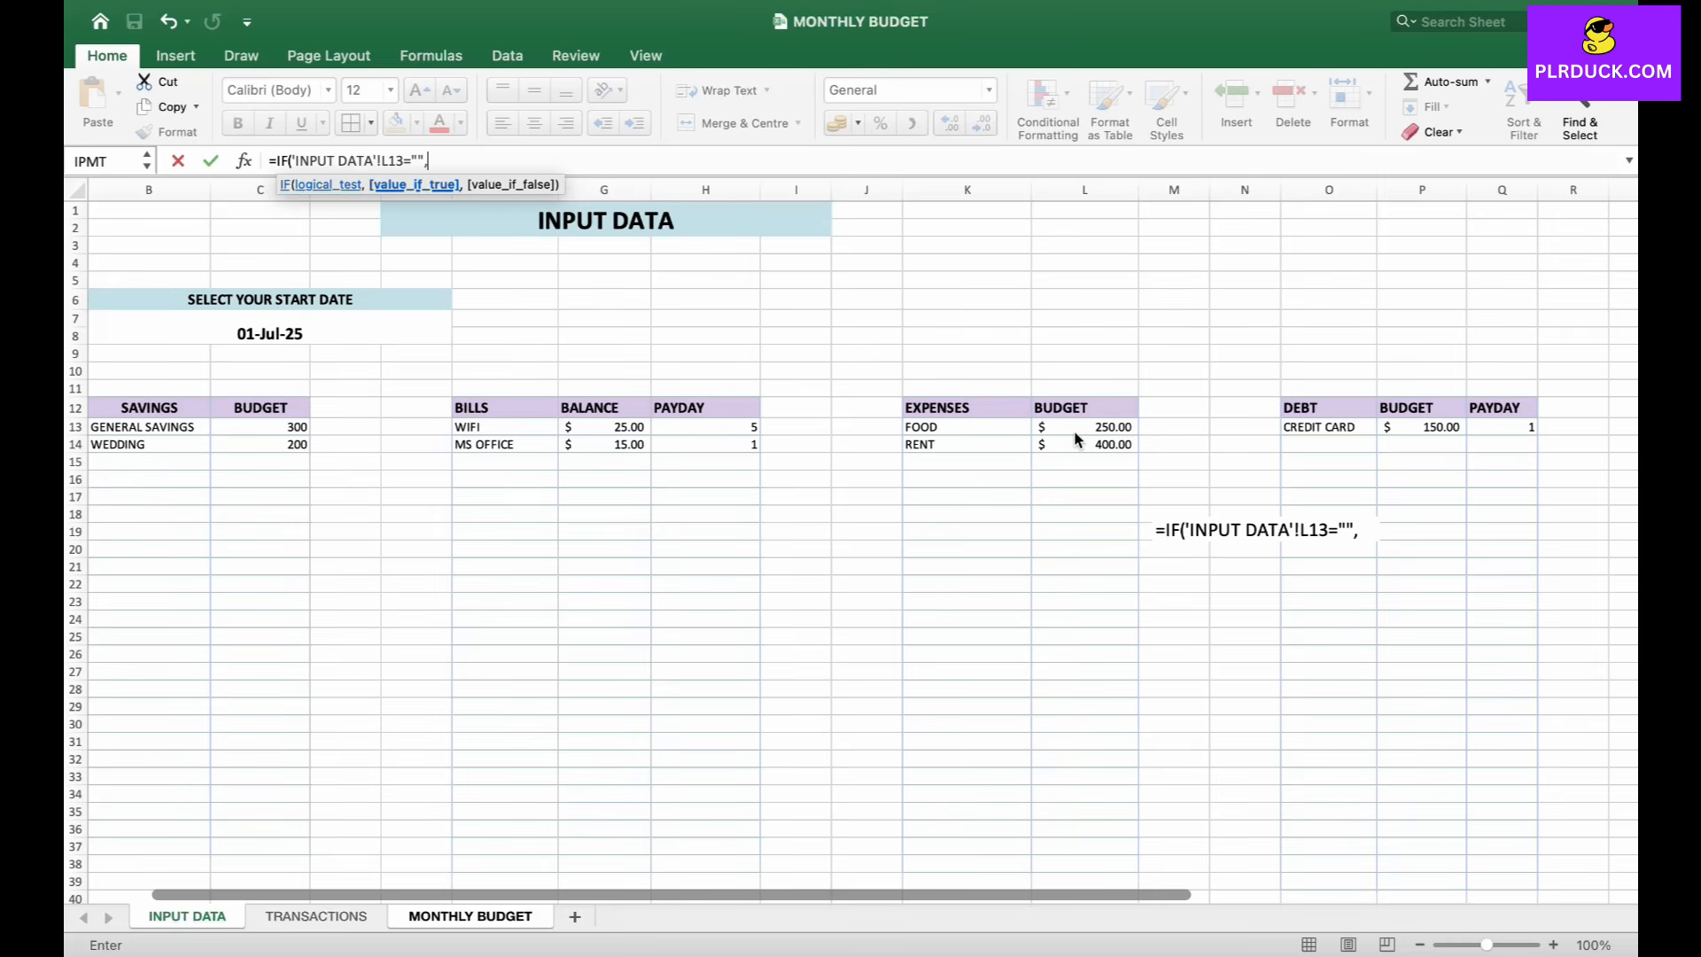
type("\"\",")
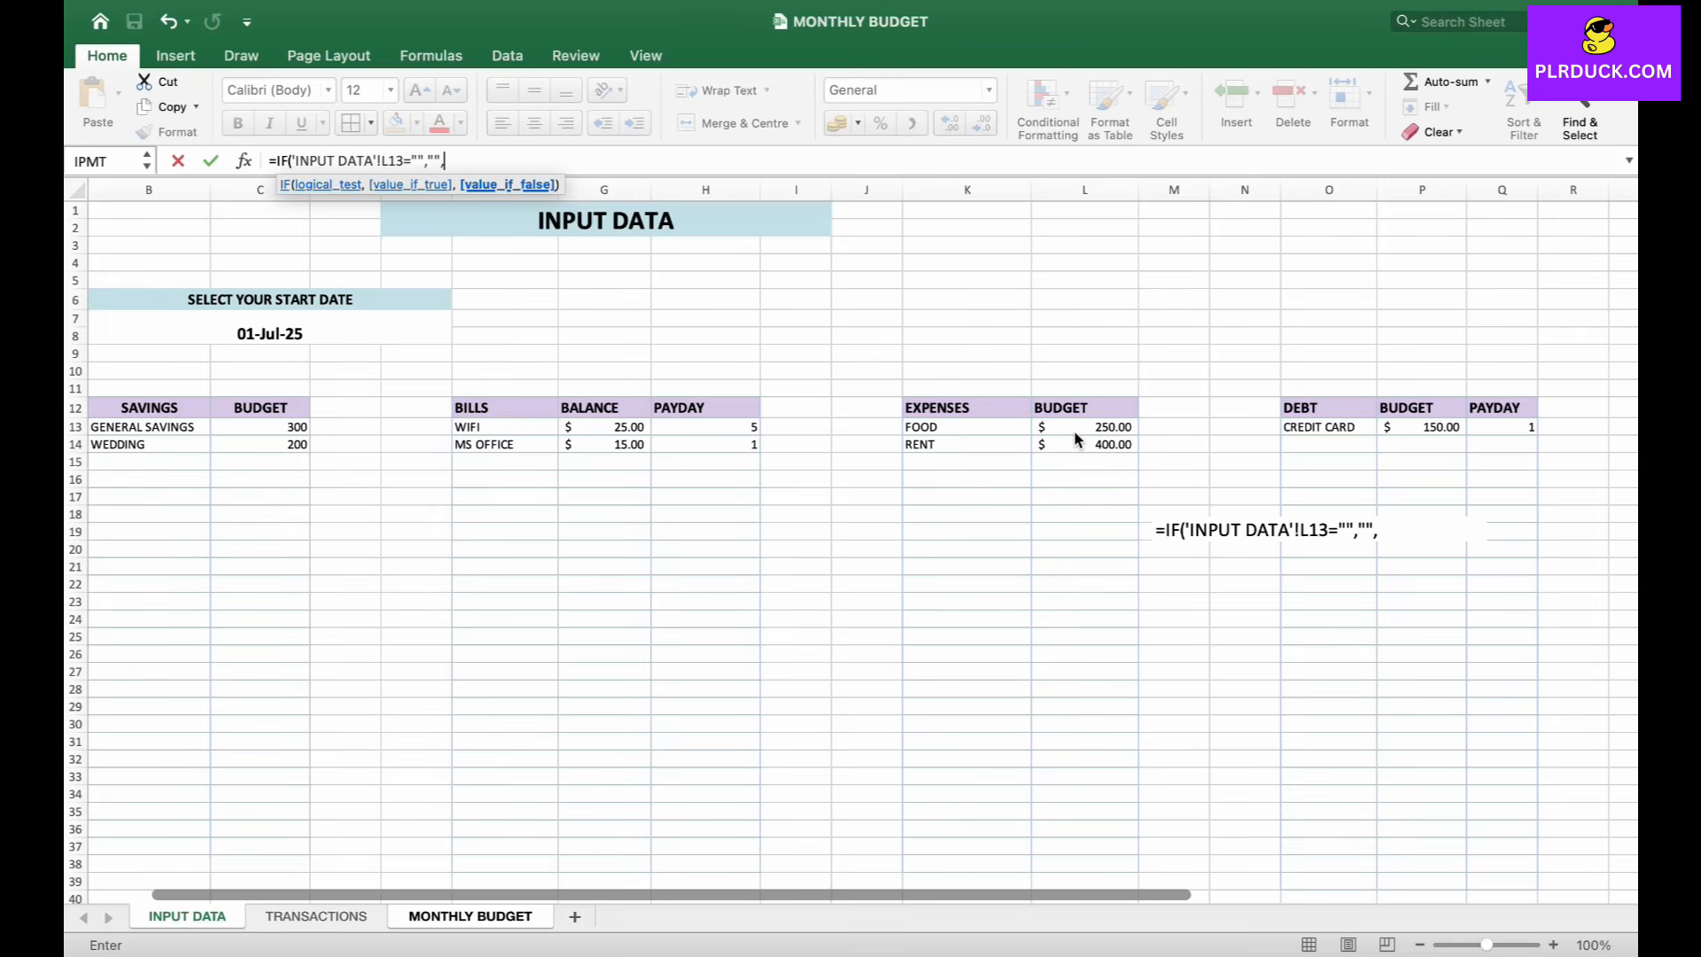
left_click(1084, 428)
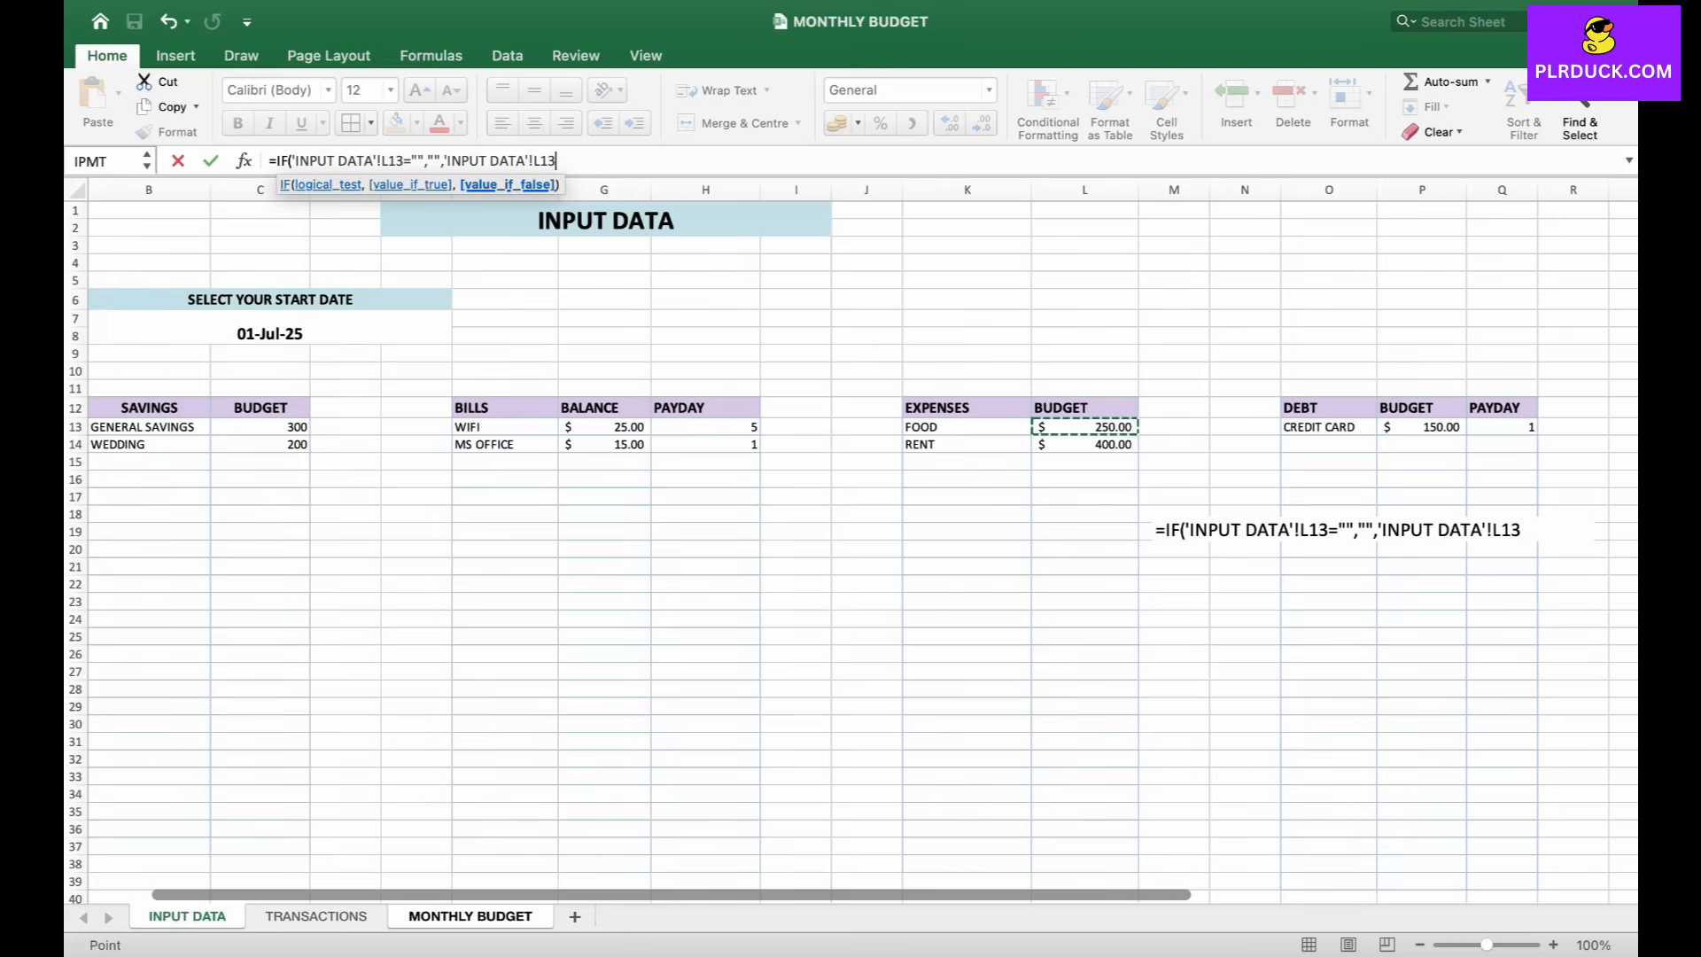
type(")")
key("Return")
left_click(1238, 533)
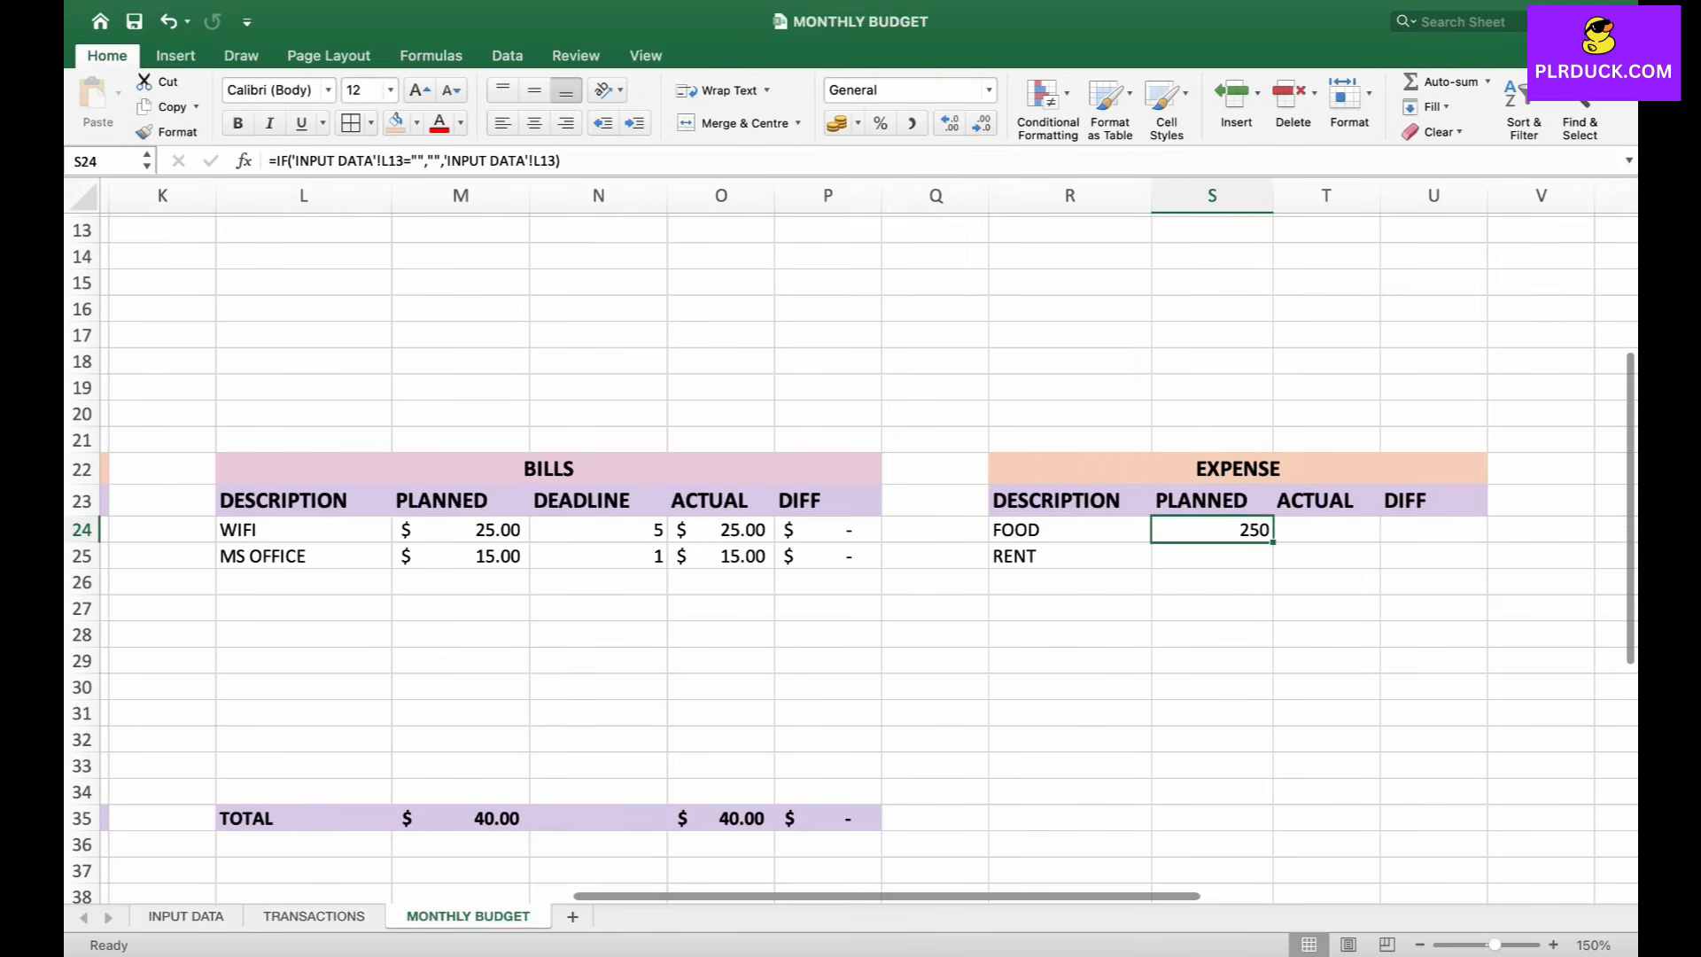
left_click_drag(1274, 542, 1274, 776)
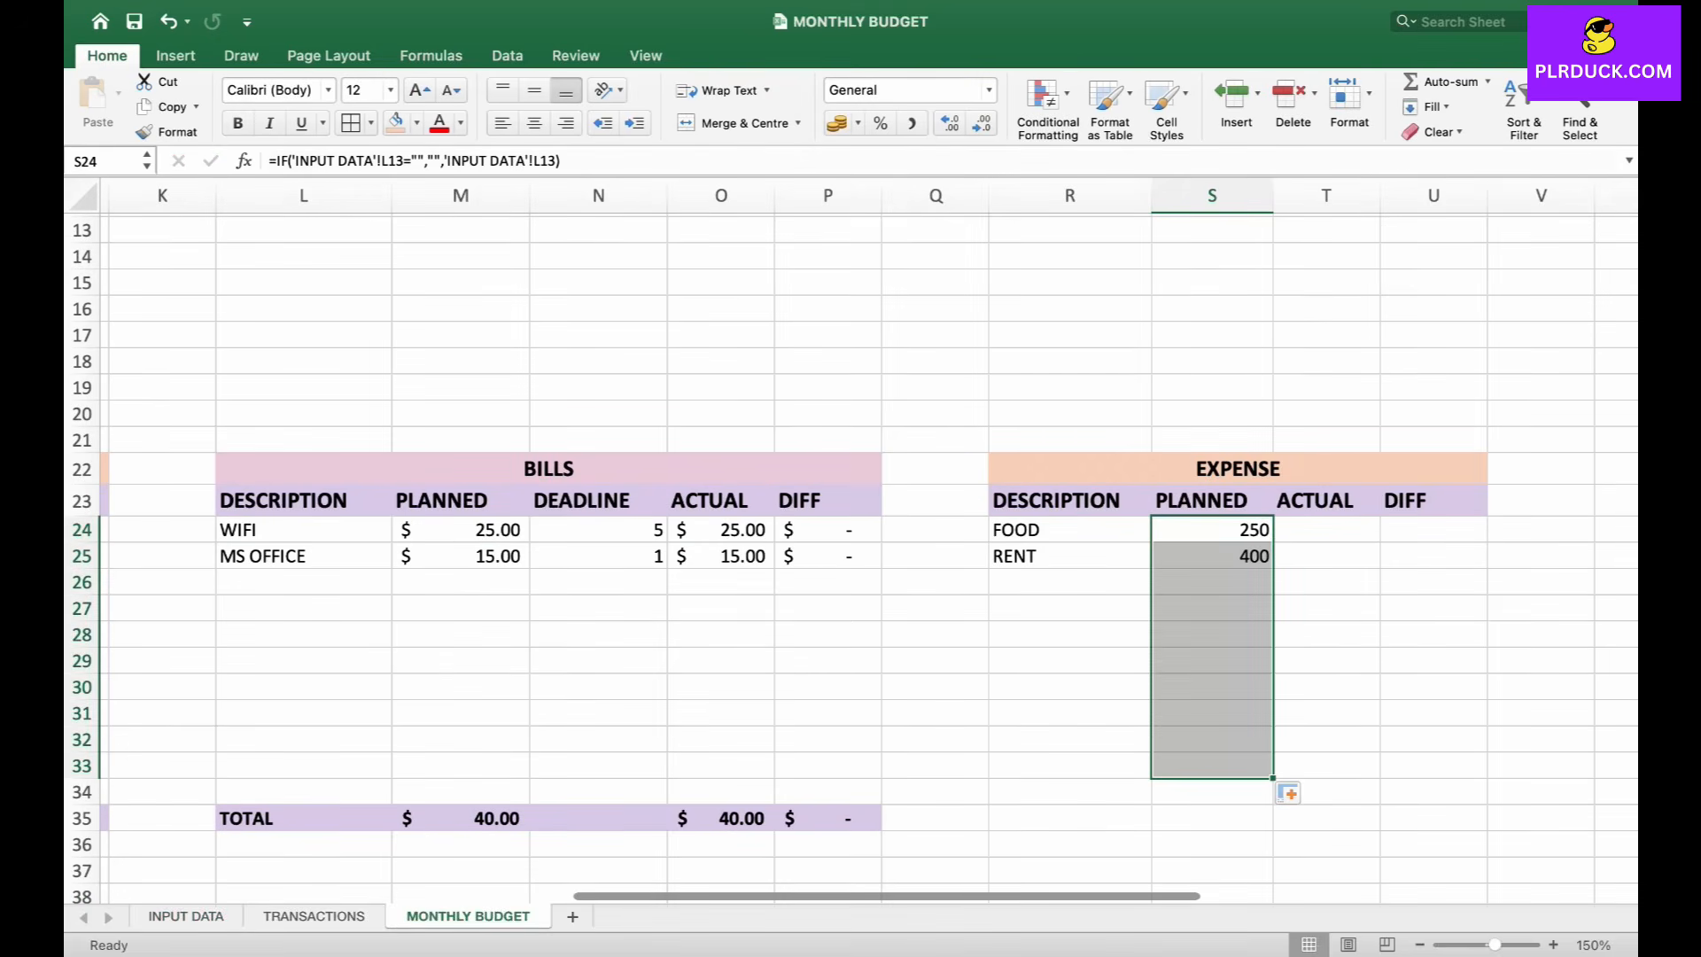
- Begin the actual expense formula in T24 with an IF that returns blank when R24 is empty and otherwise uses SUMIF
left_click(1326, 530)
type("=")
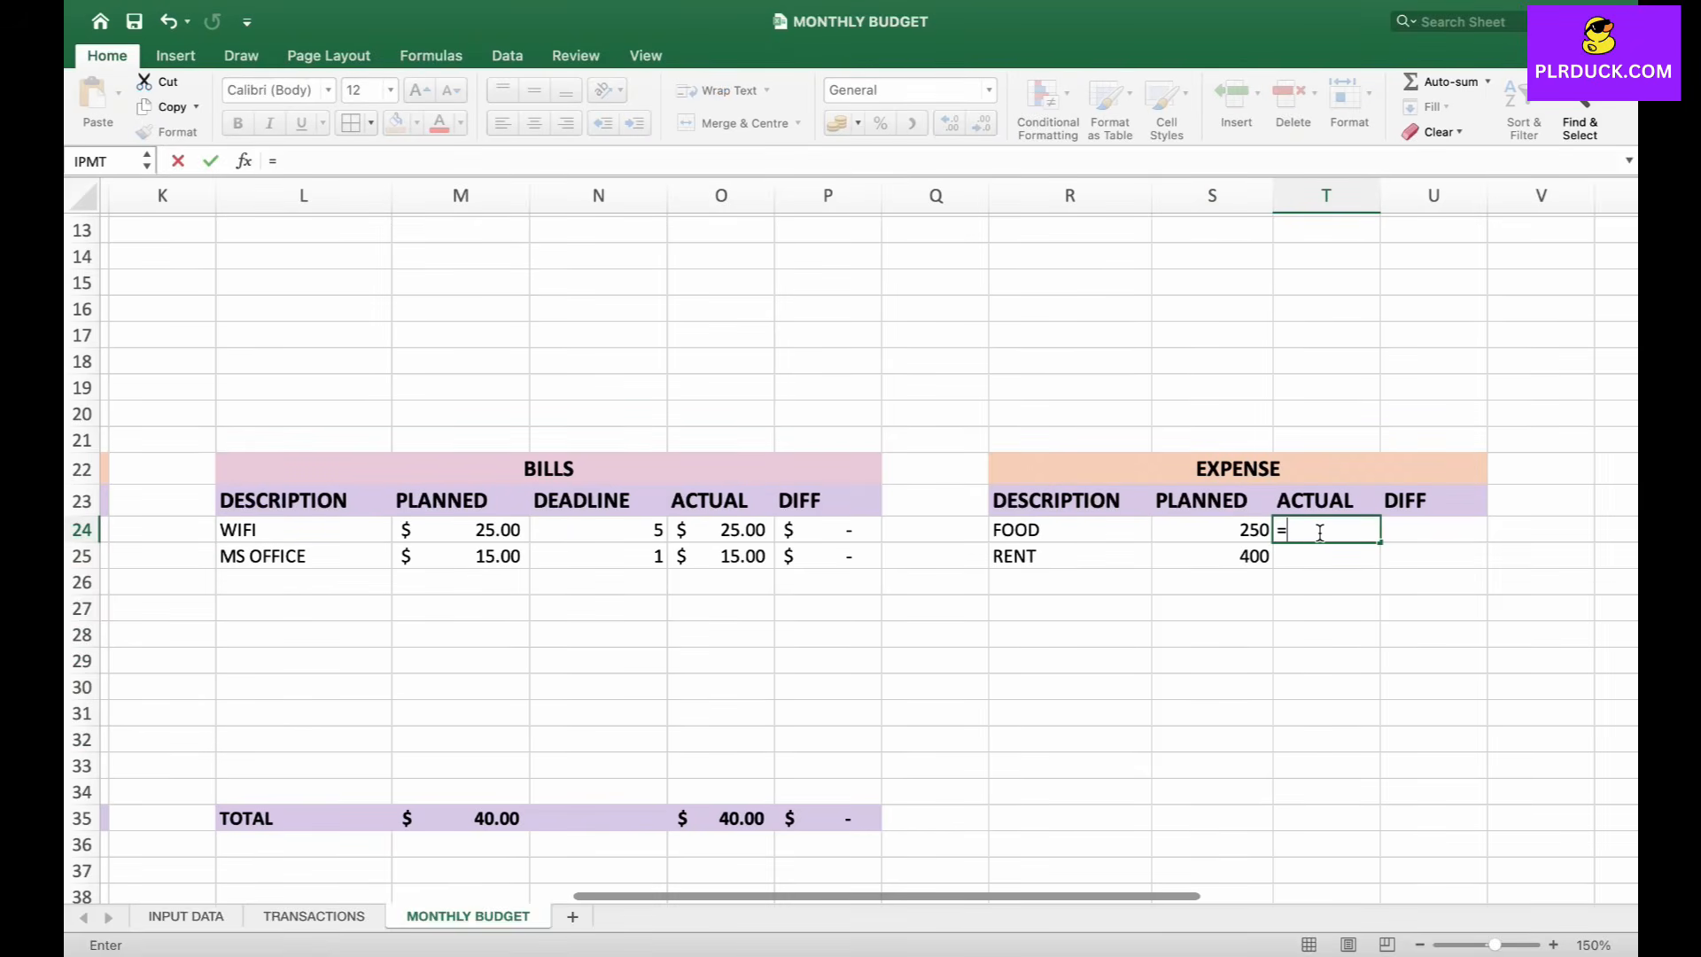
type("IF(")
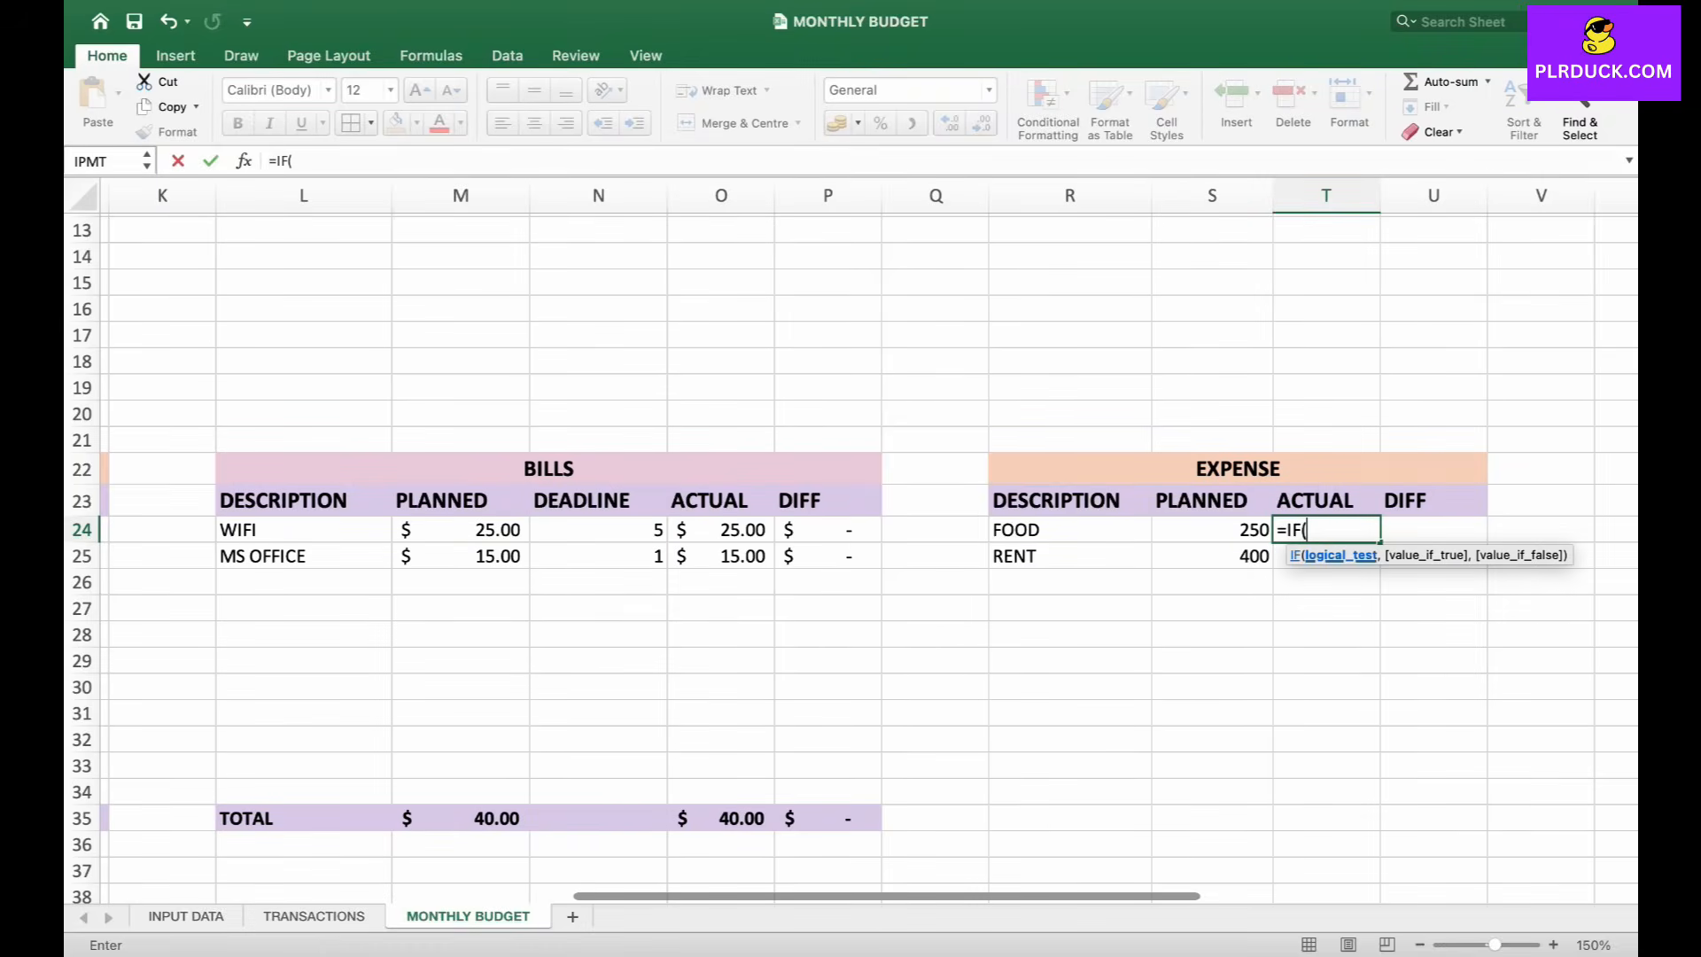
left_click(1075, 536)
type("=\"\"")
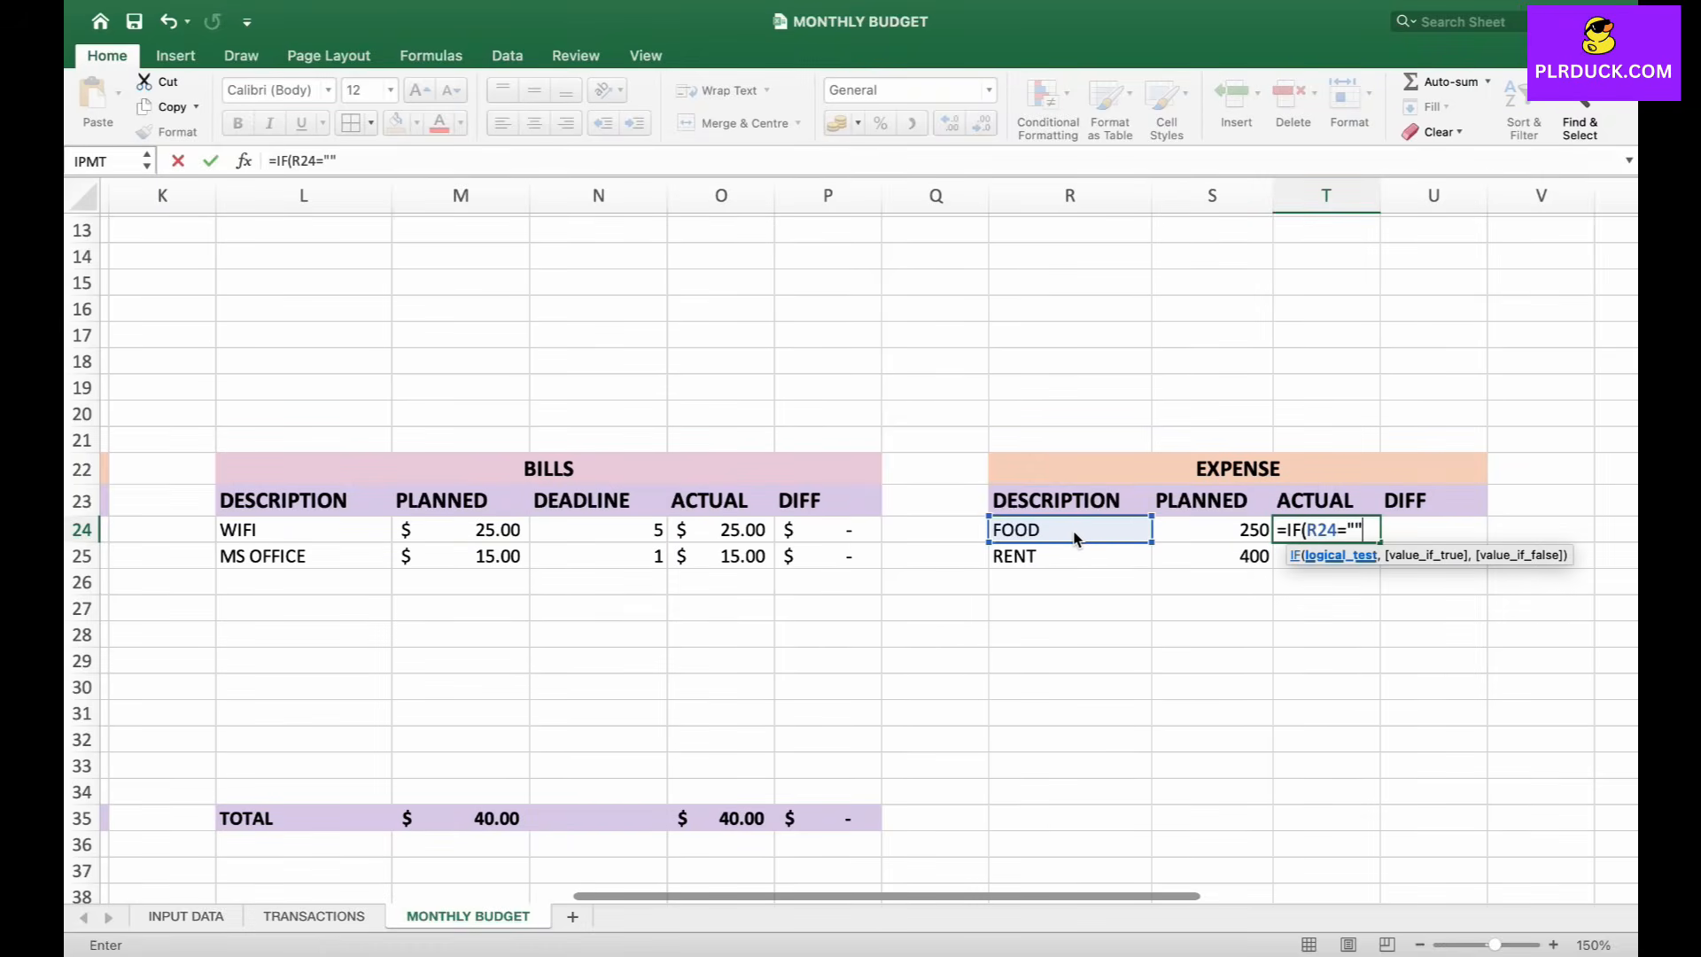
type(",\"\"")
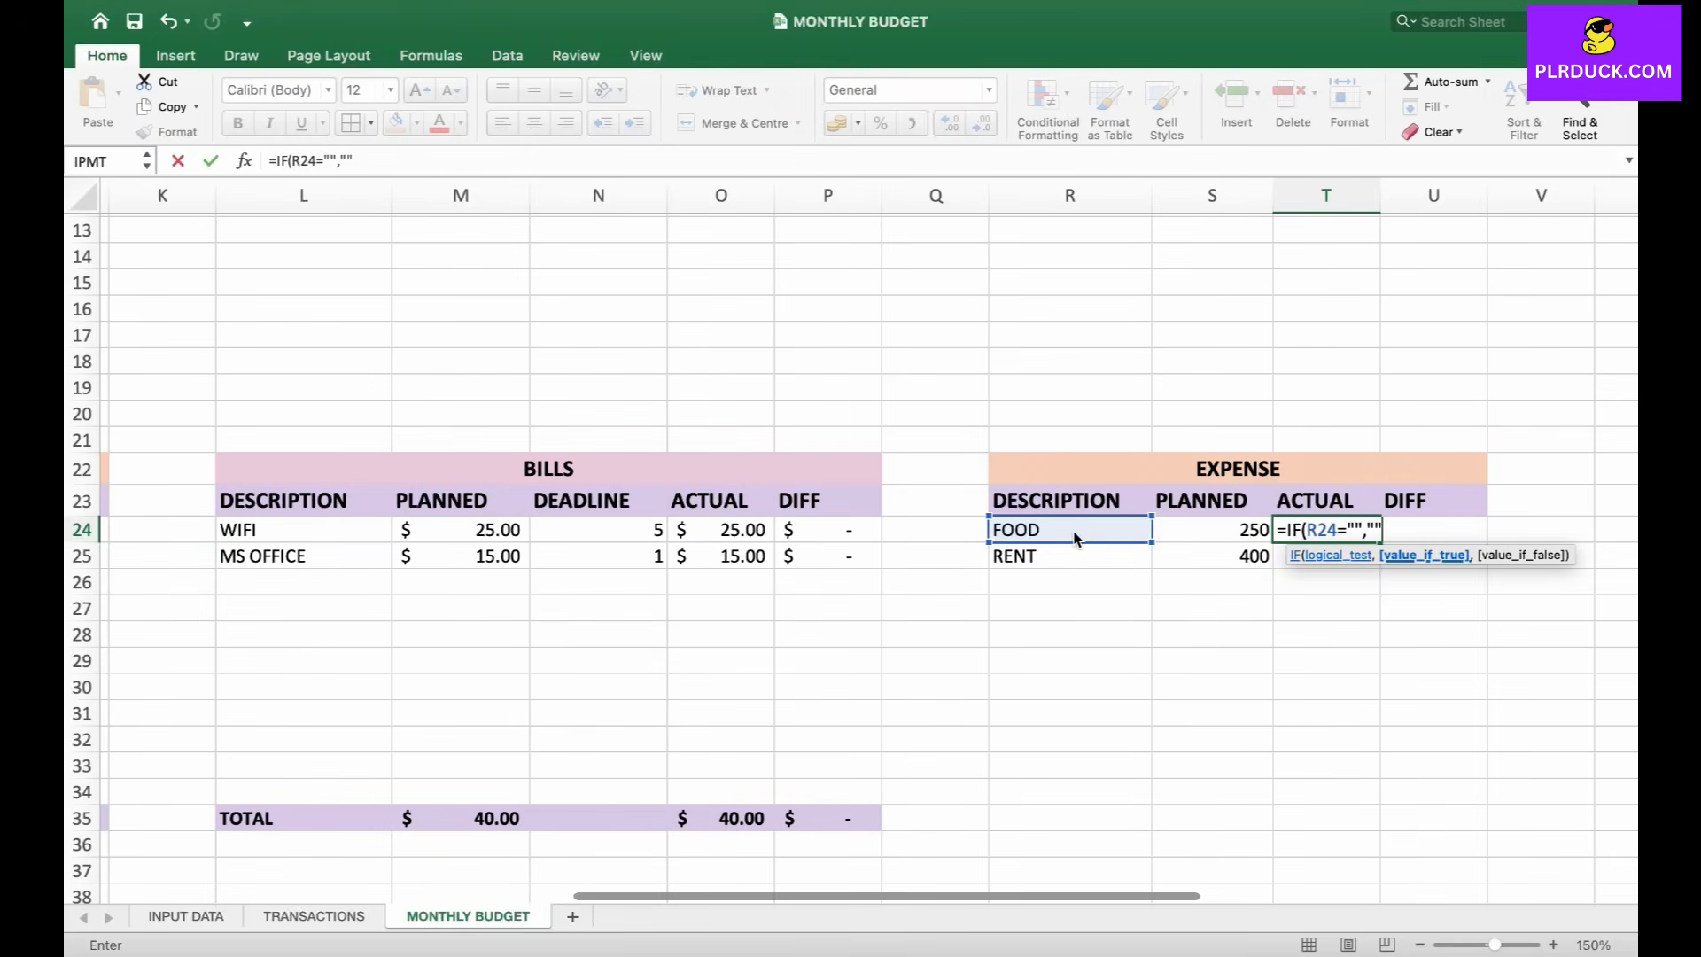
type(",")
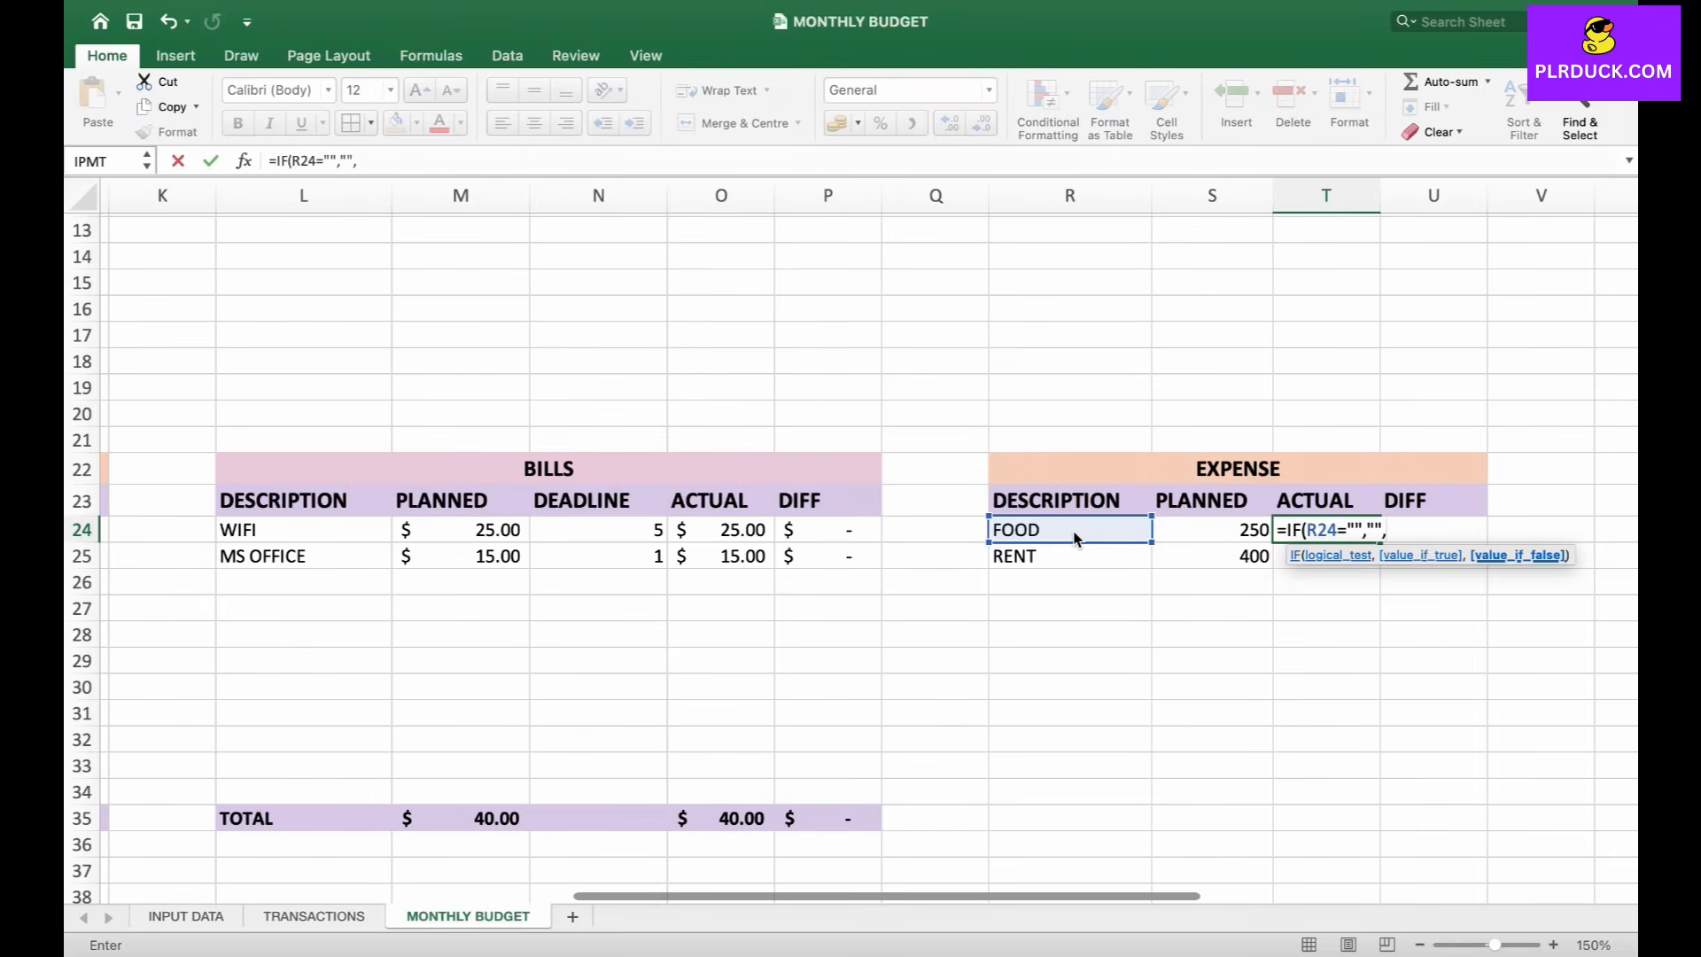
type("SUMIF")
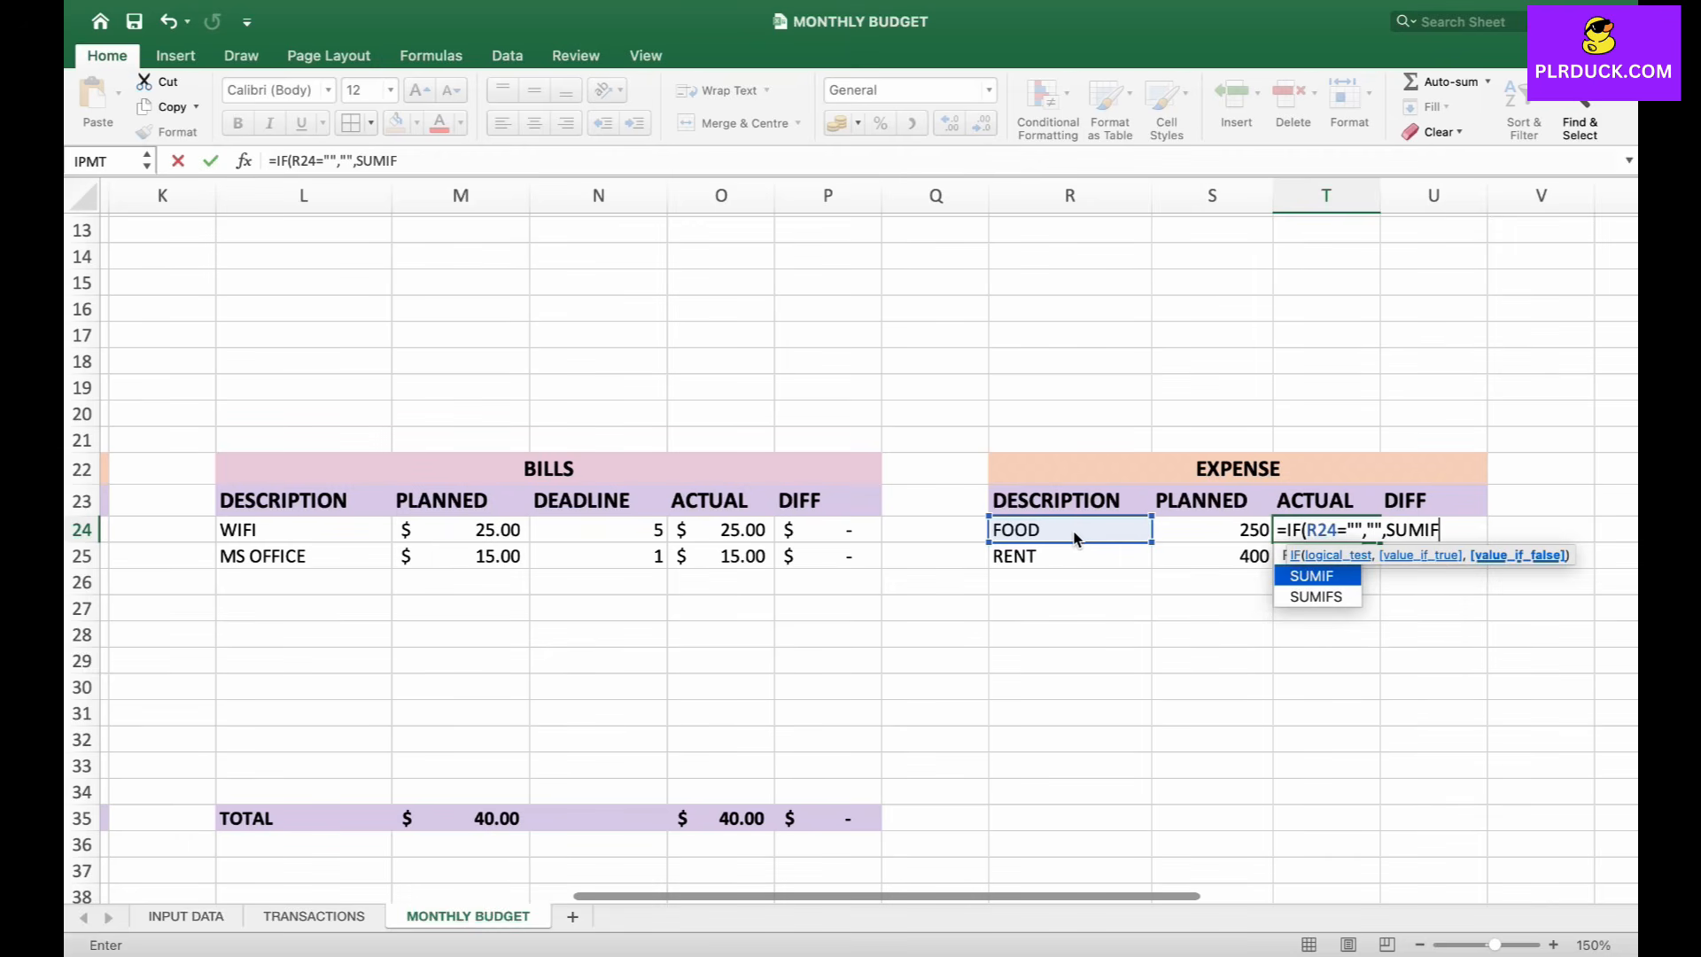
type("(")
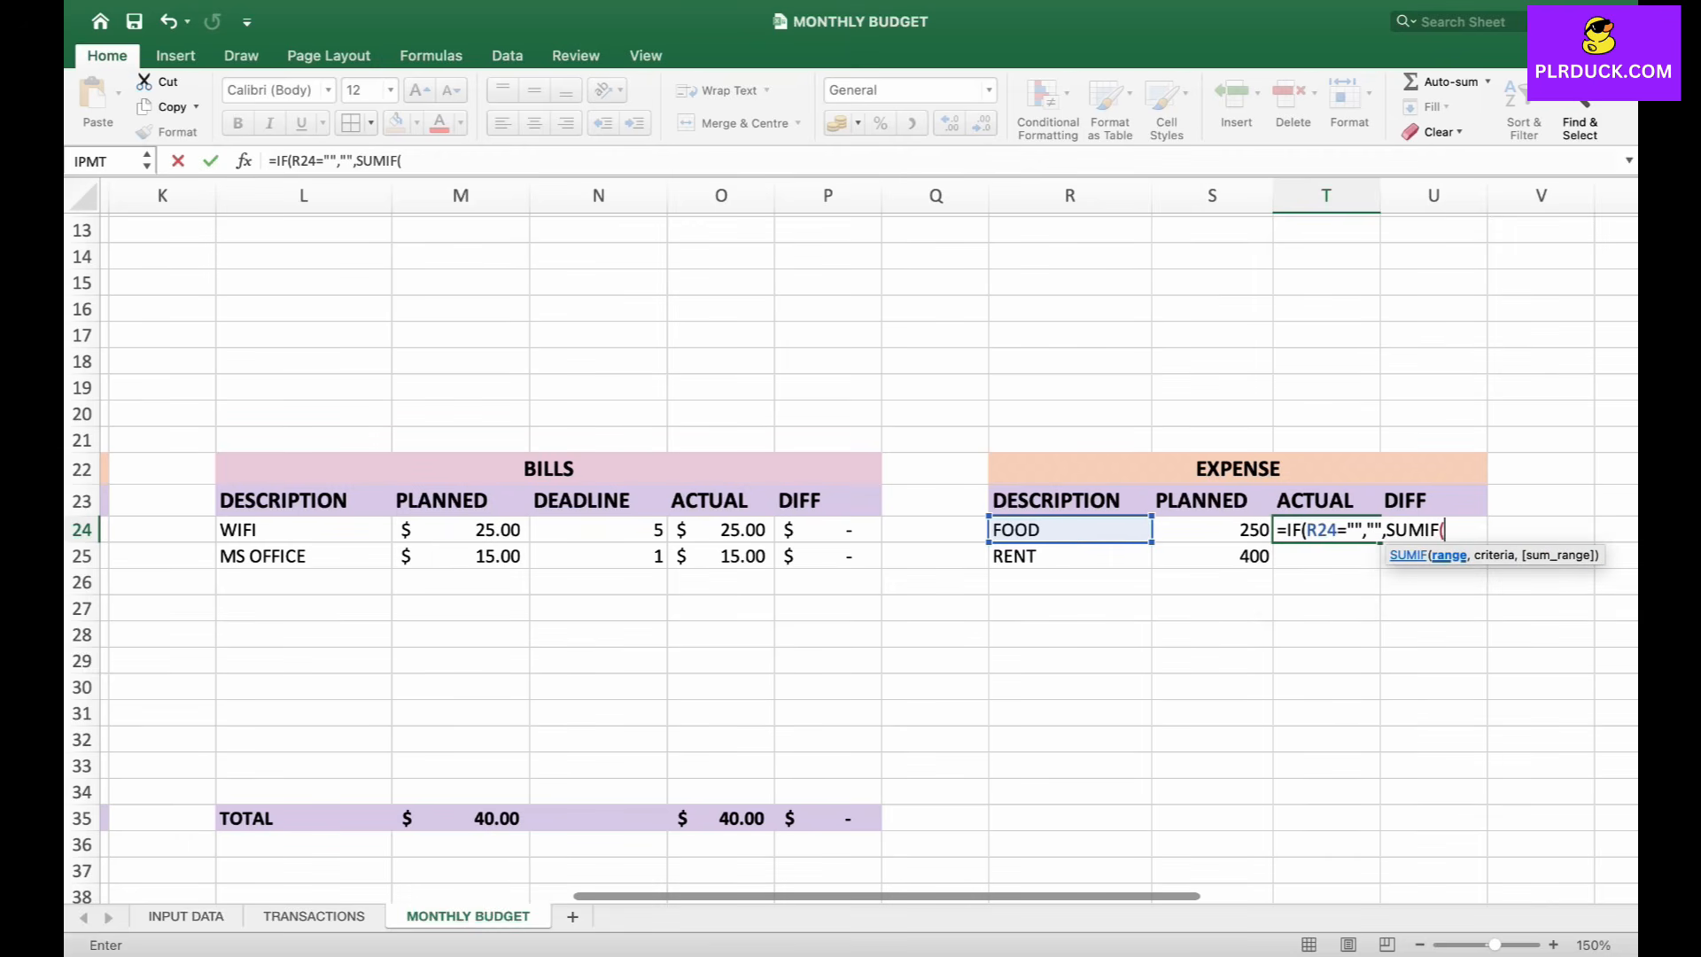
- Complete the T24 actual expense formula by summing TRANSACTIONS!E10:E19 where TRANSACTIONS!F10:F19 matches the description in 'MONTHLY BUDGET'!R24
left_click(314, 915)
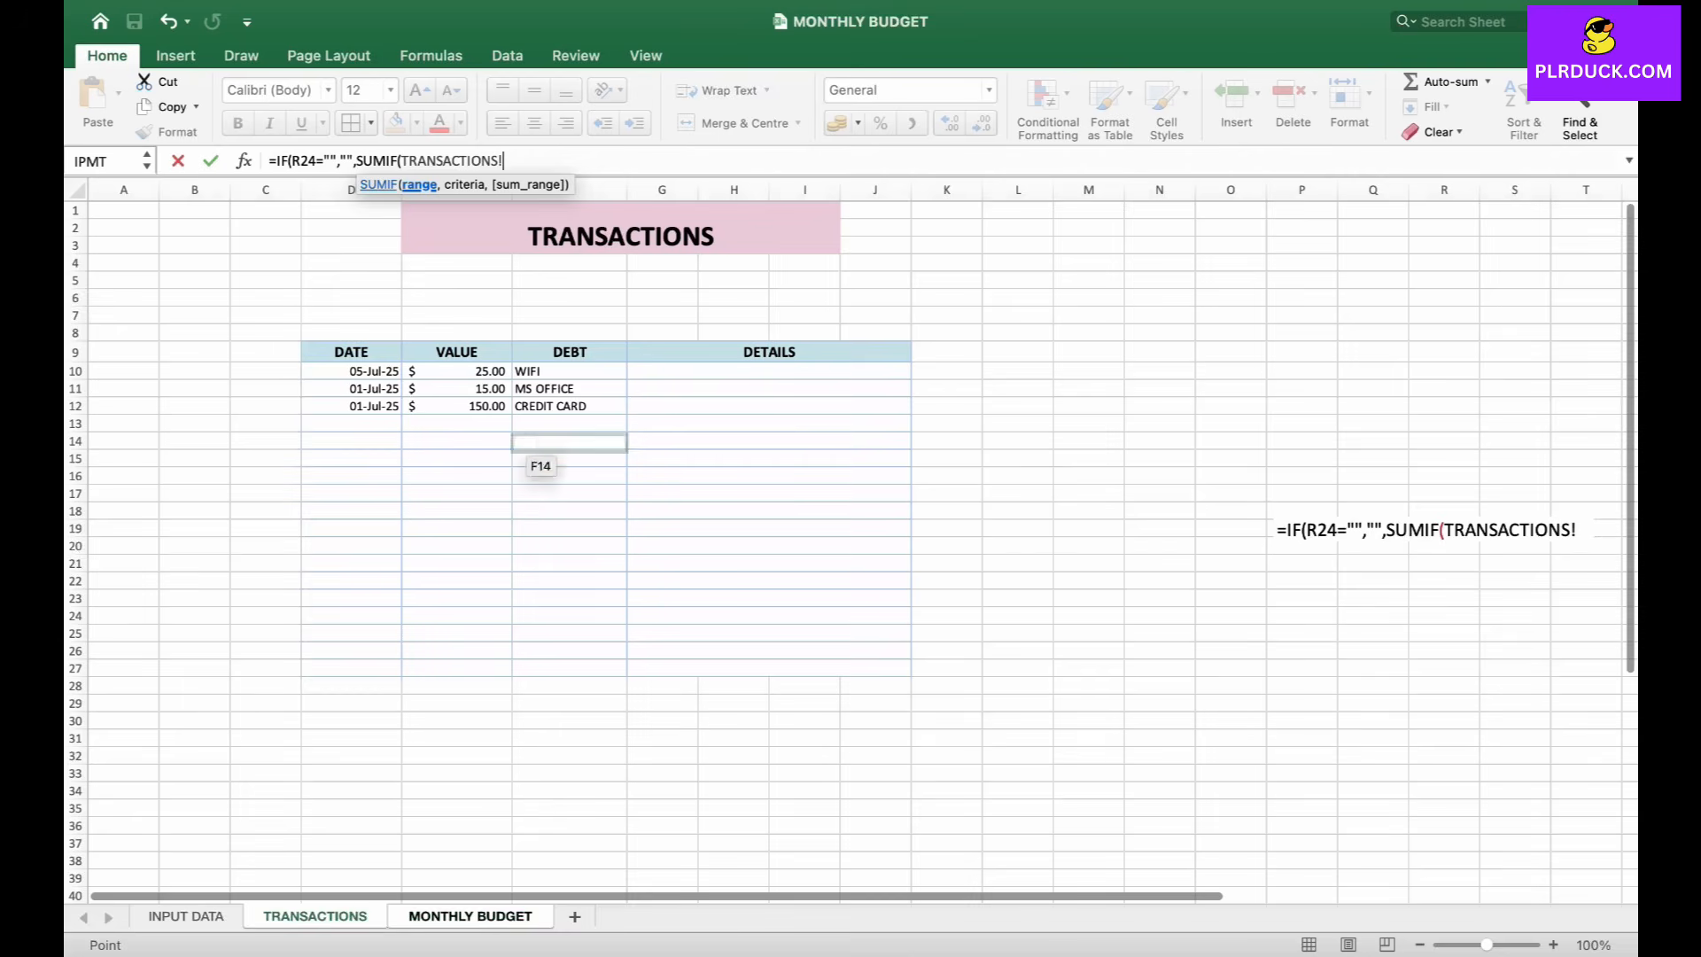
left_click_drag(543, 376, 616, 530)
type(",")
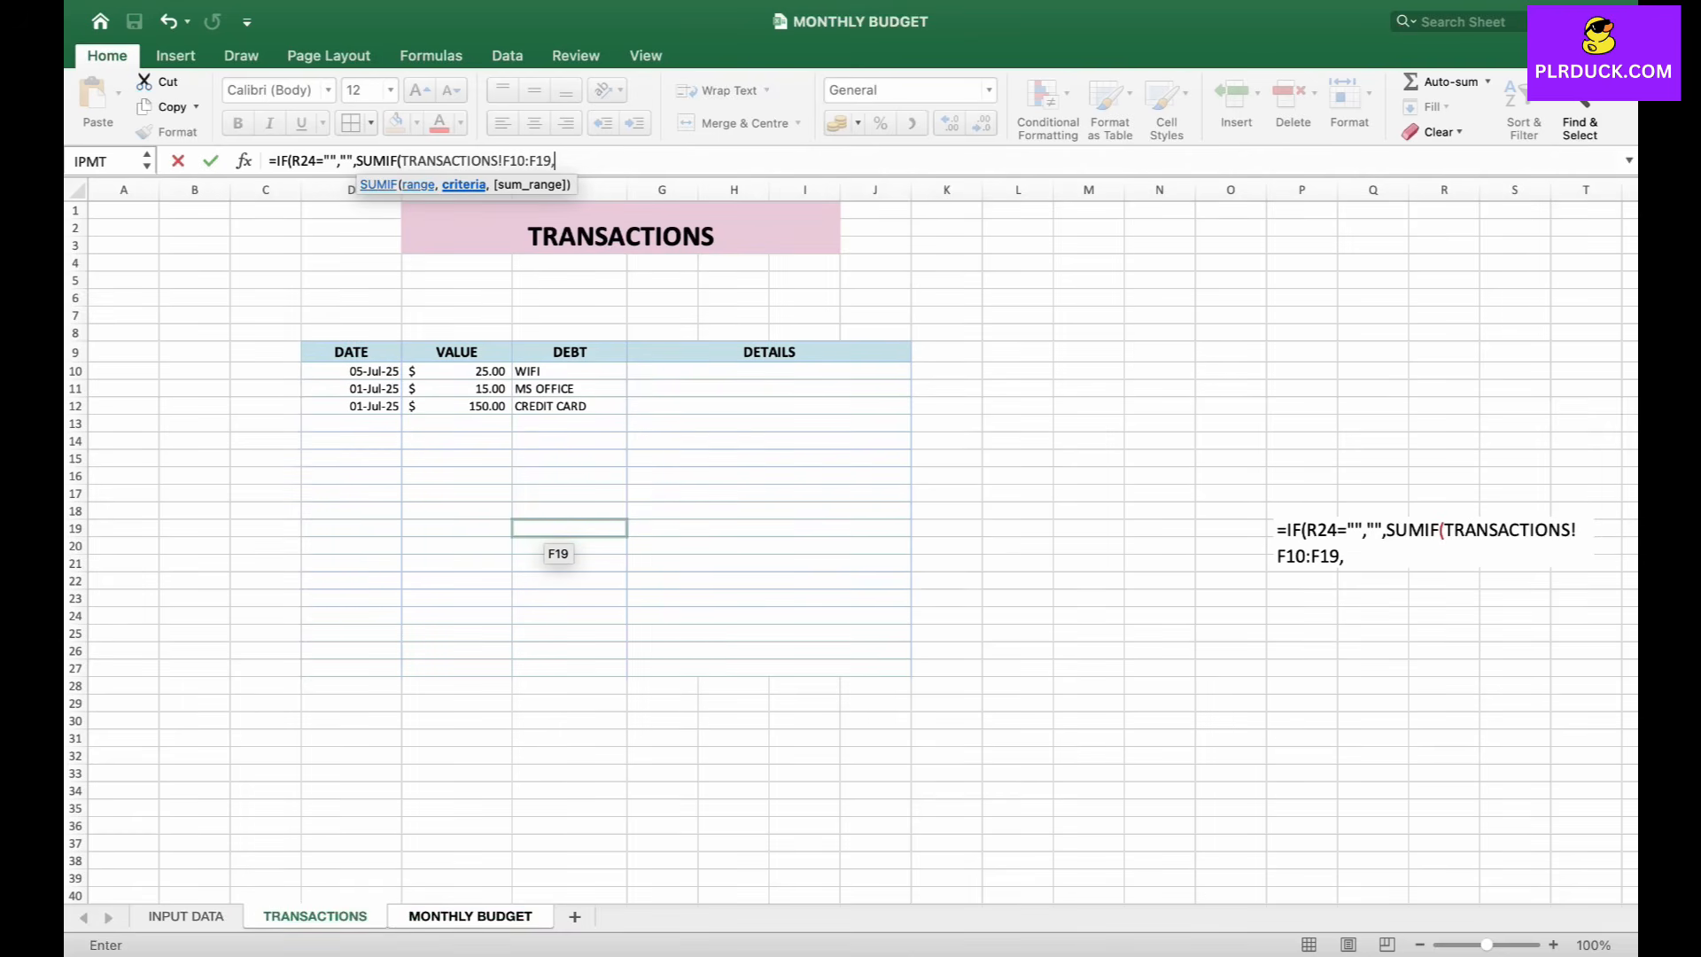
left_click(469, 916)
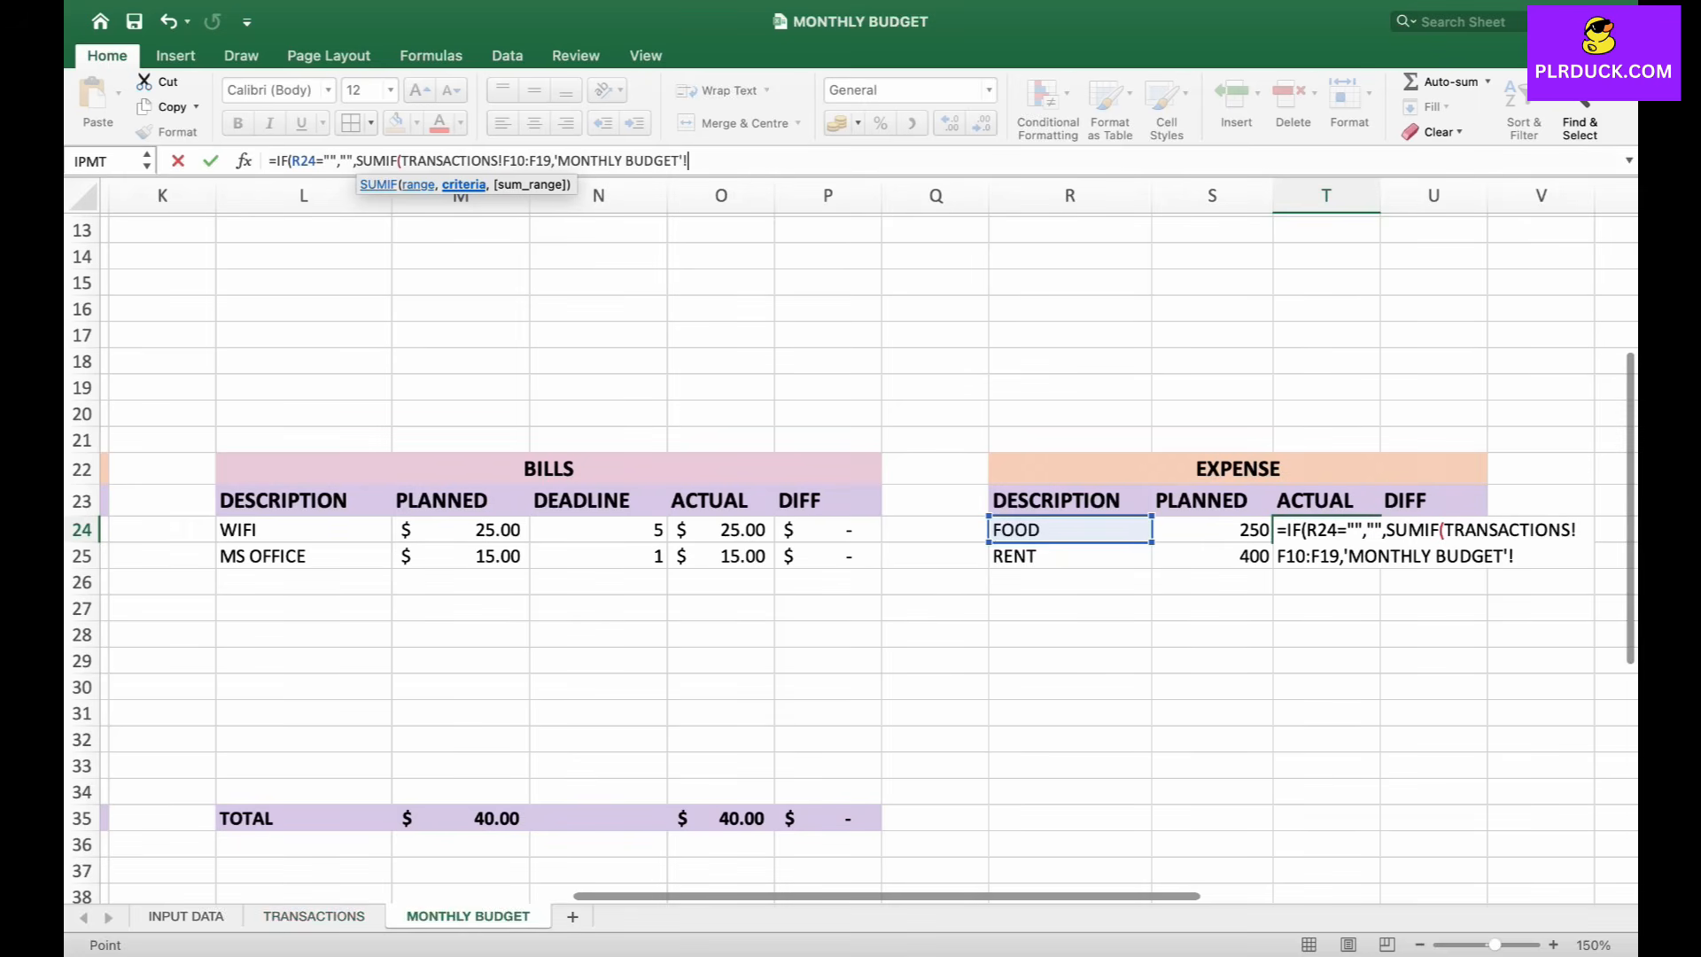
left_click(1070, 530)
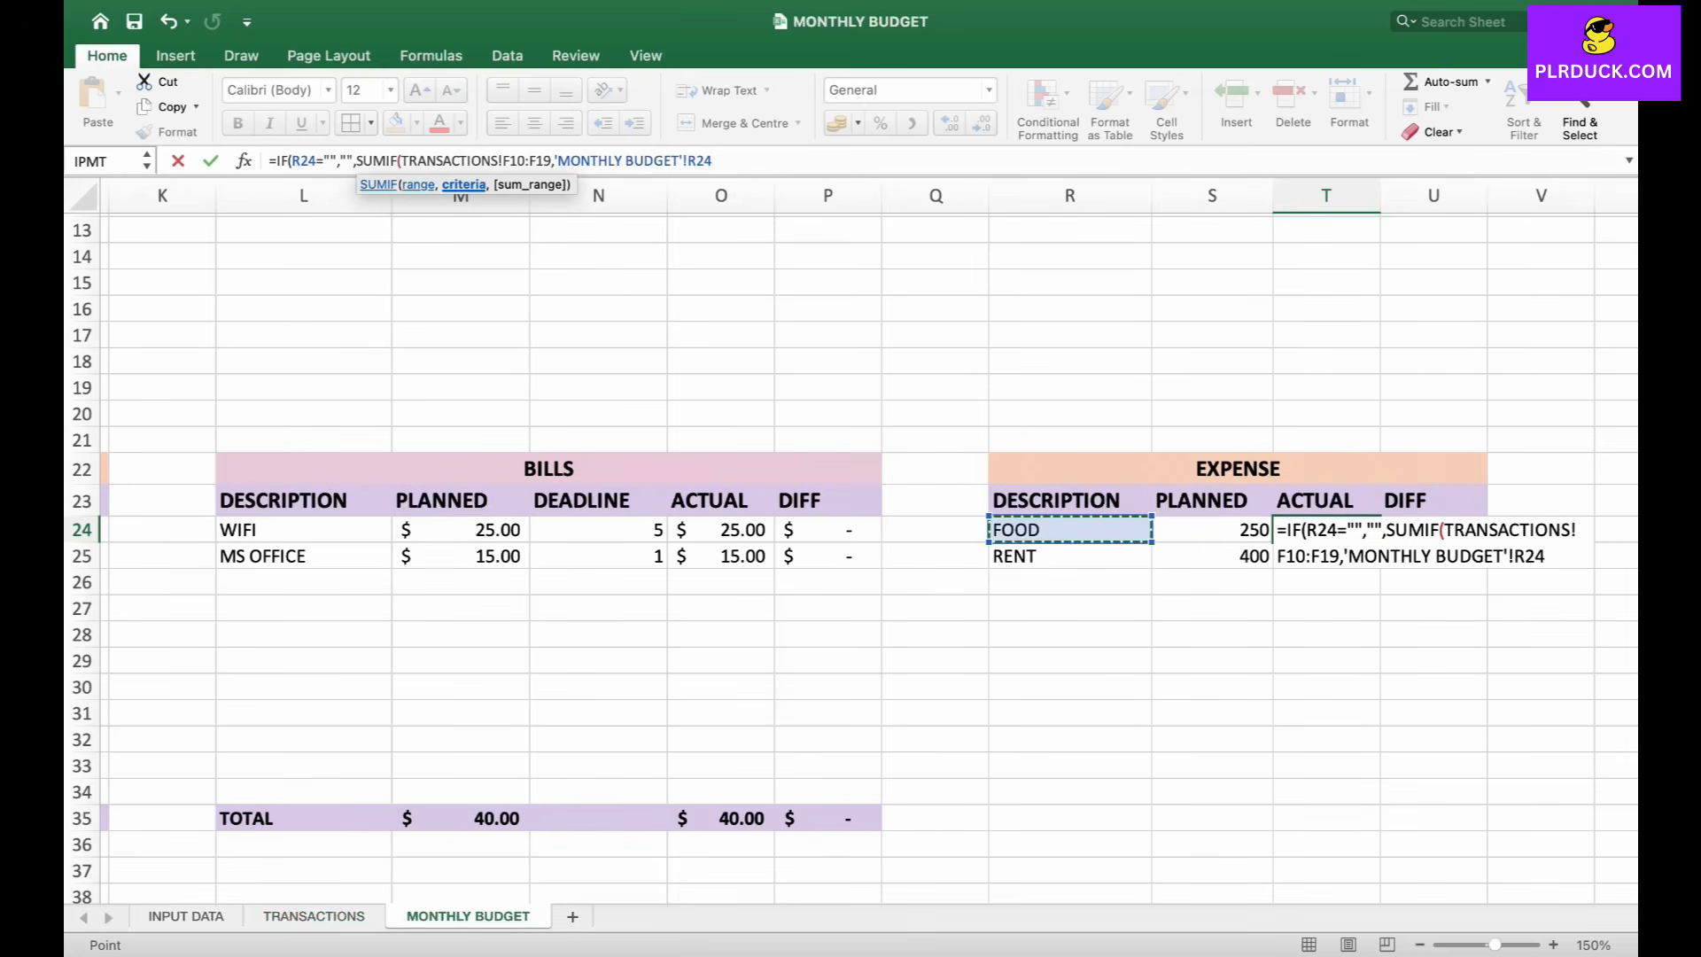
type(",")
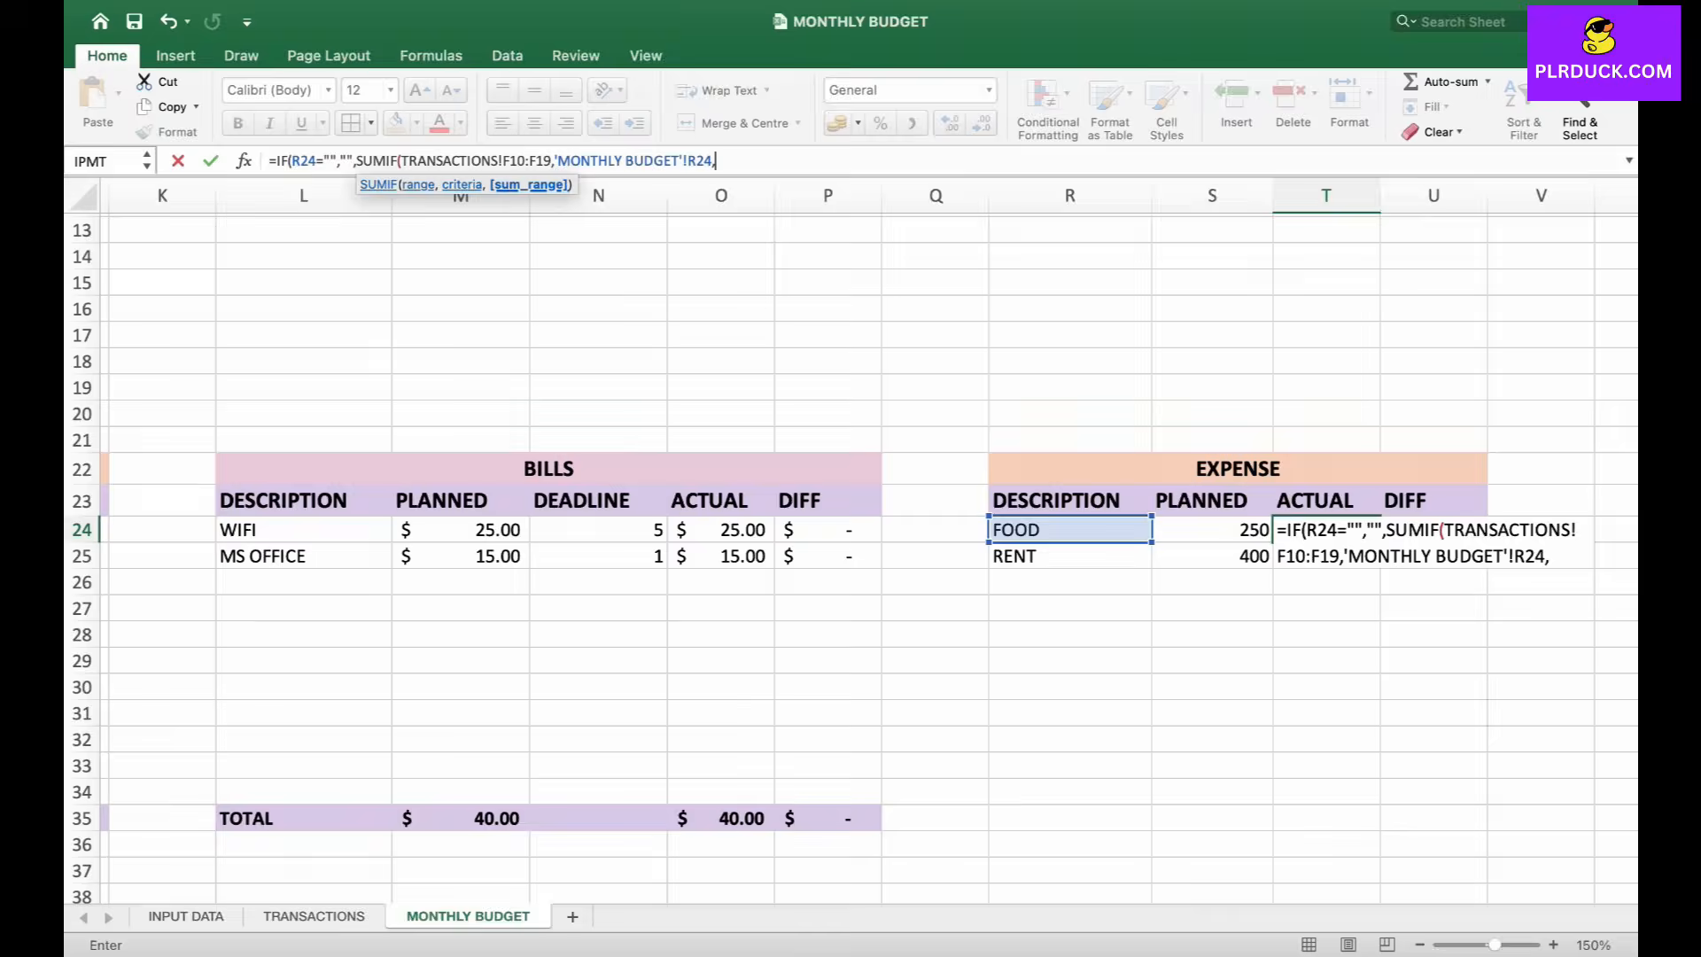
left_click(314, 915)
left_click_drag(462, 399, 459, 532)
key("Down")
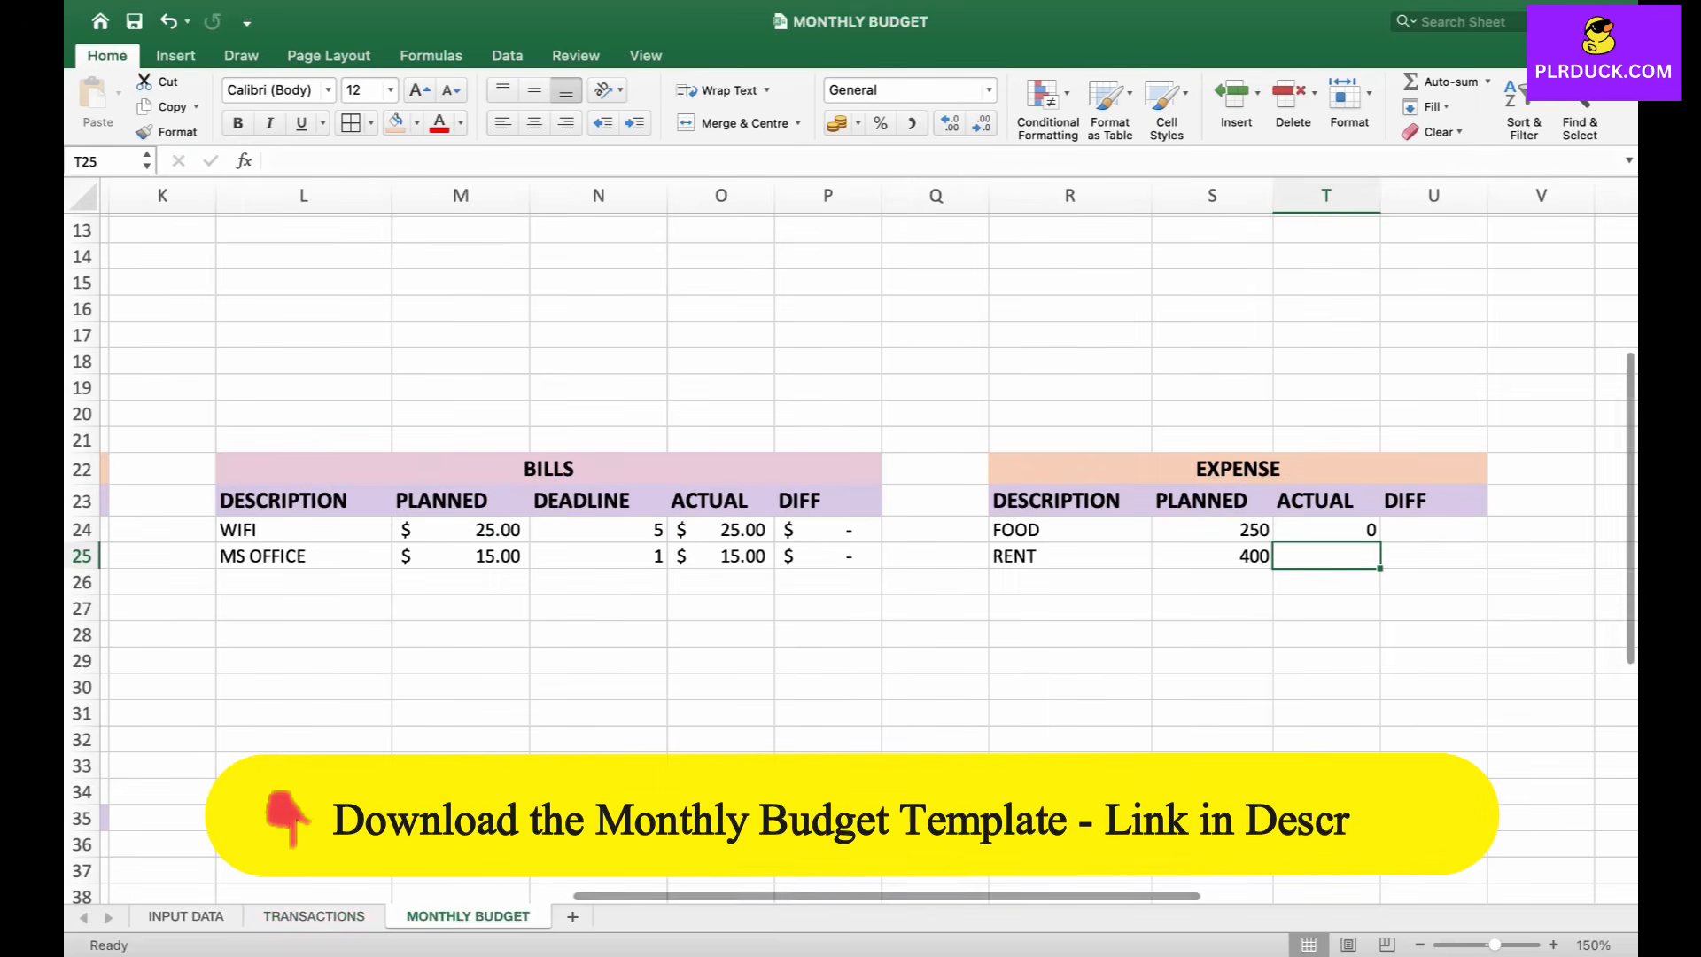
- Fill the actual expense formula from T24 down to T29 and check the TRANSACTIONS sheet
key("Up")
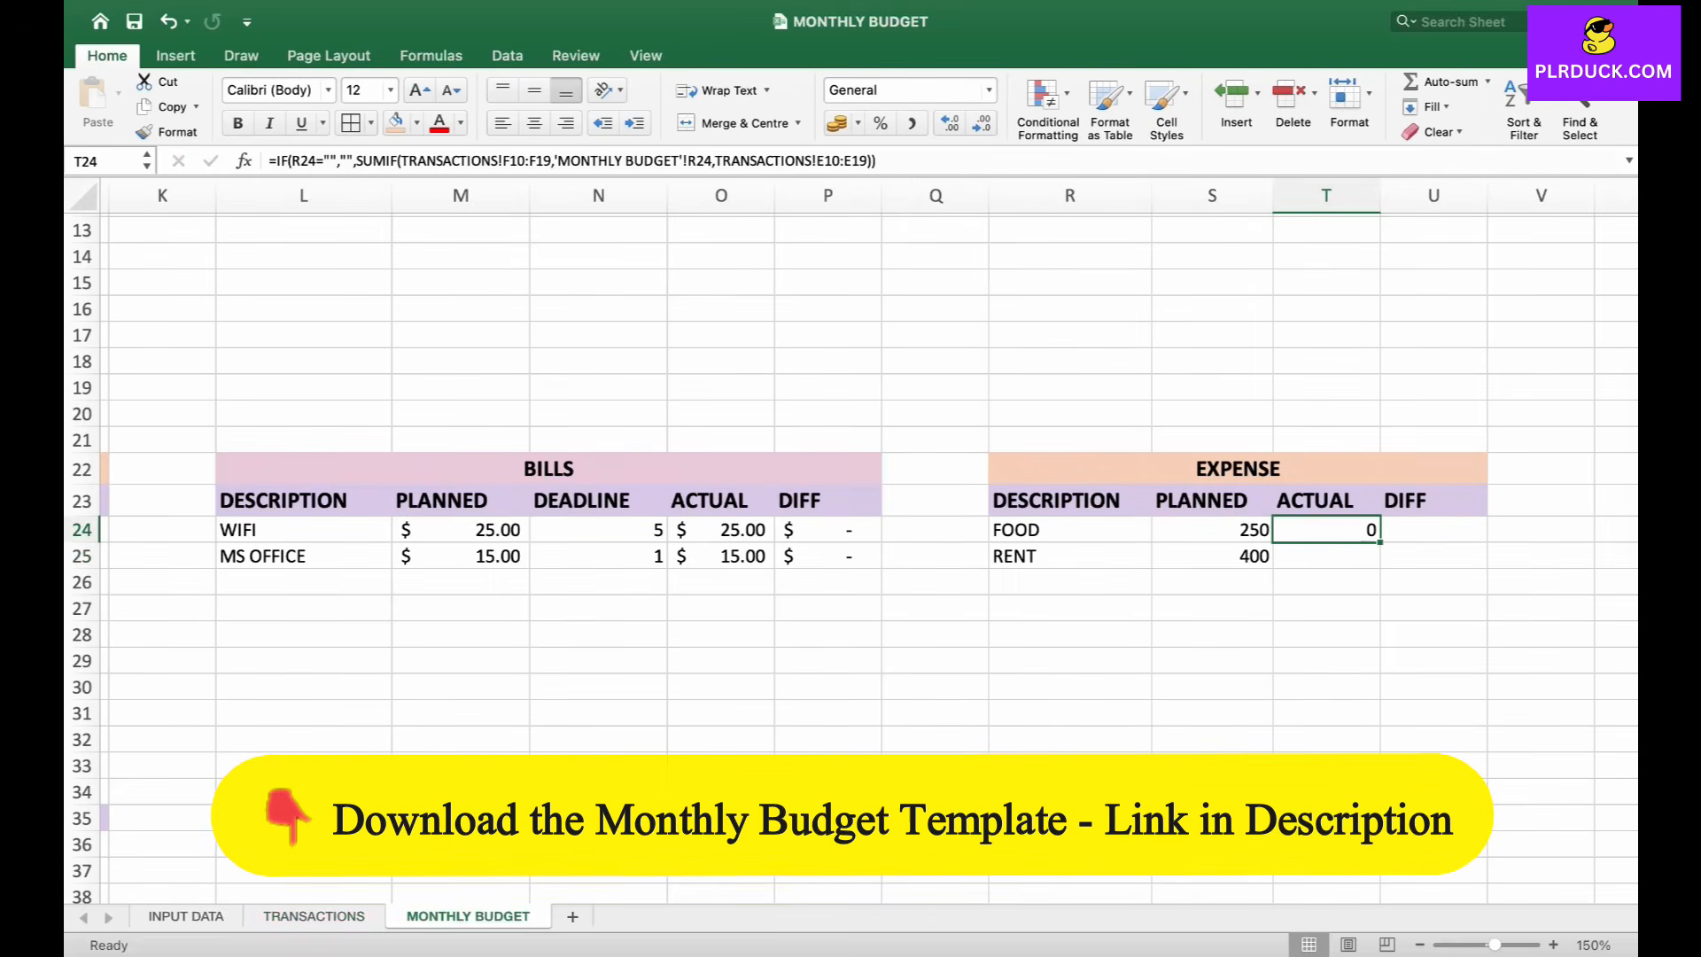
left_click_drag(1380, 542, 1380, 672)
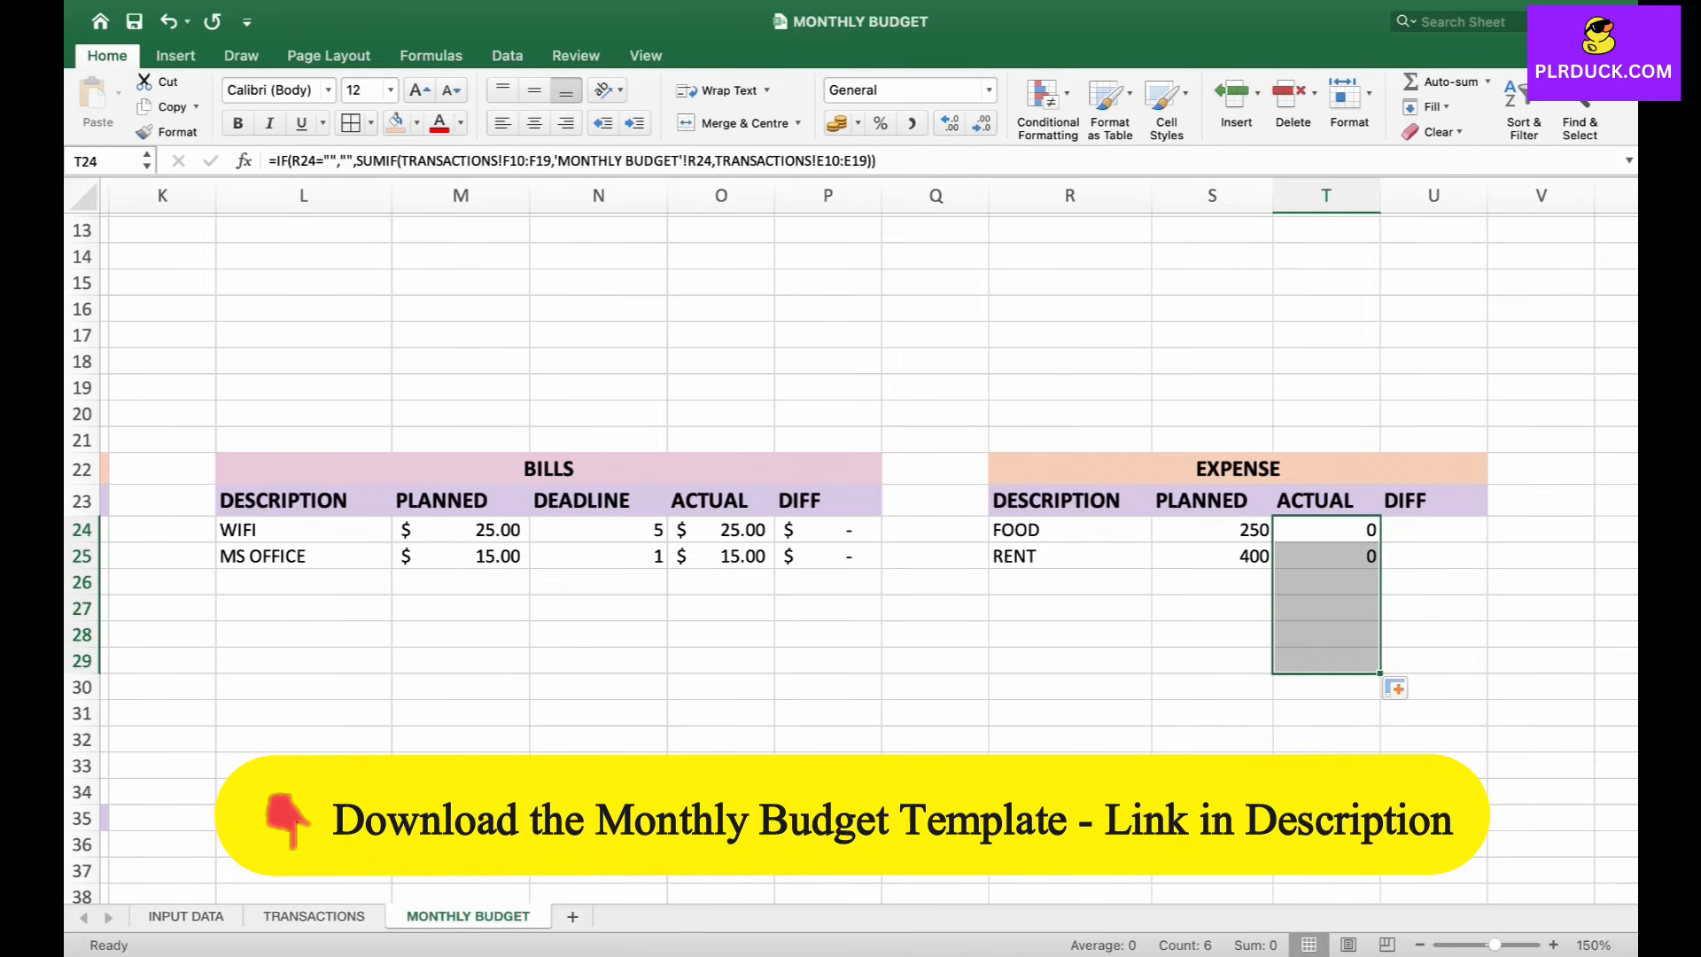
left_click(314, 916)
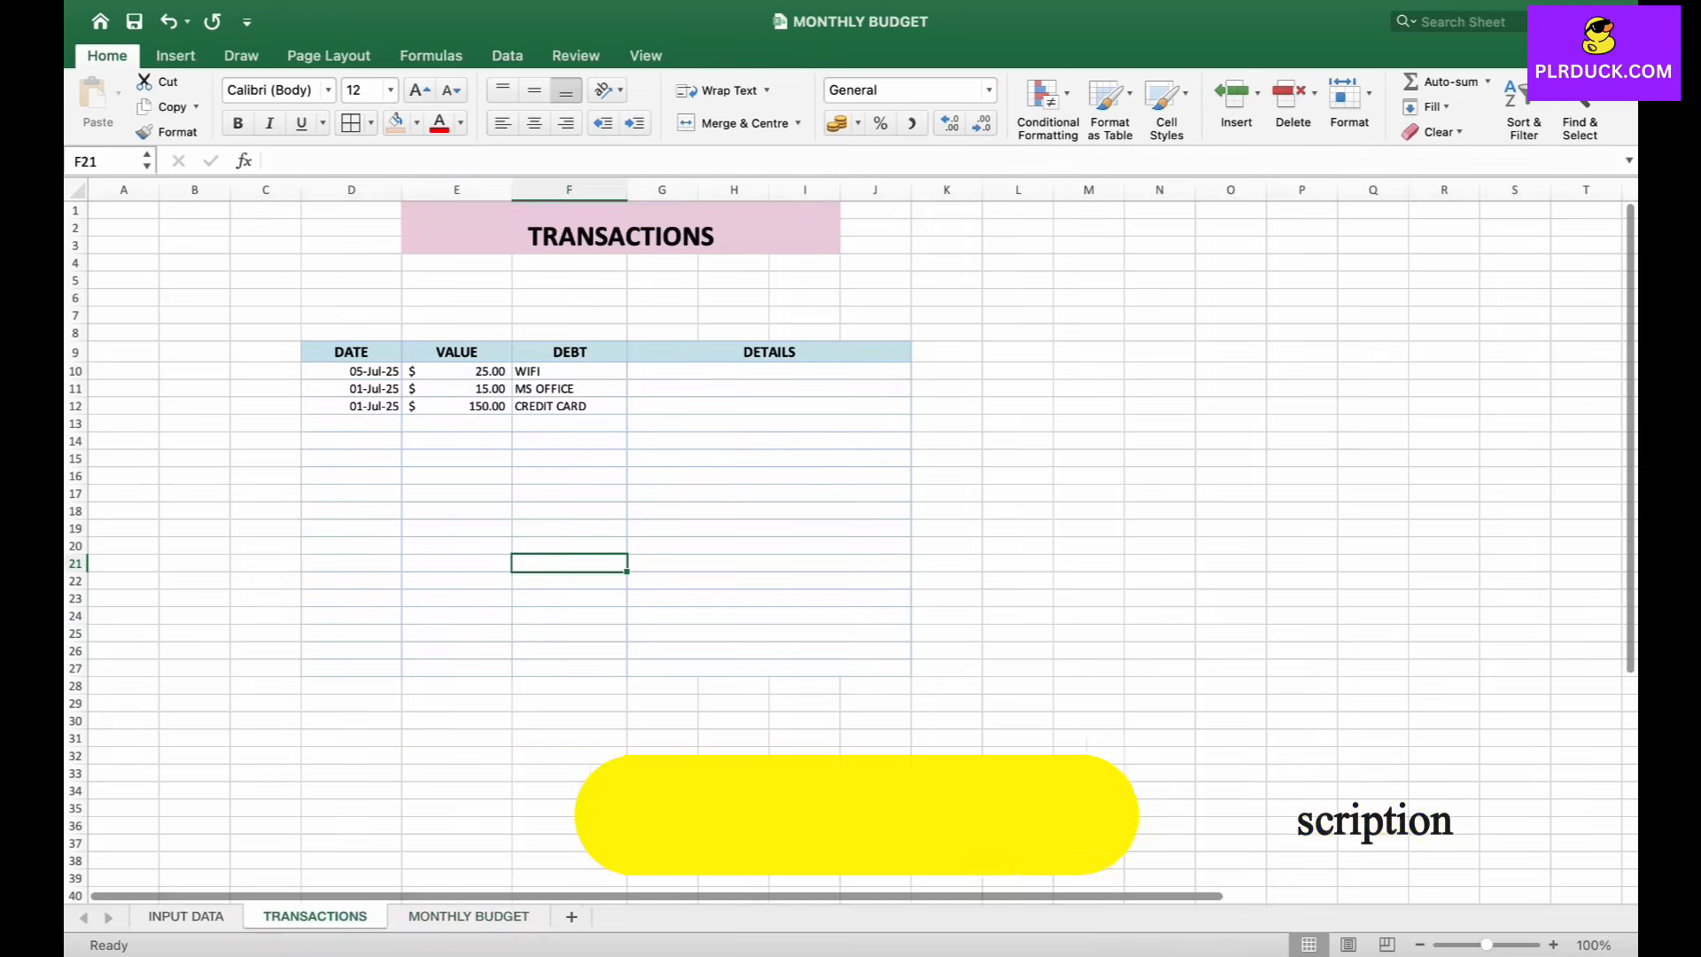
left_click(468, 916)
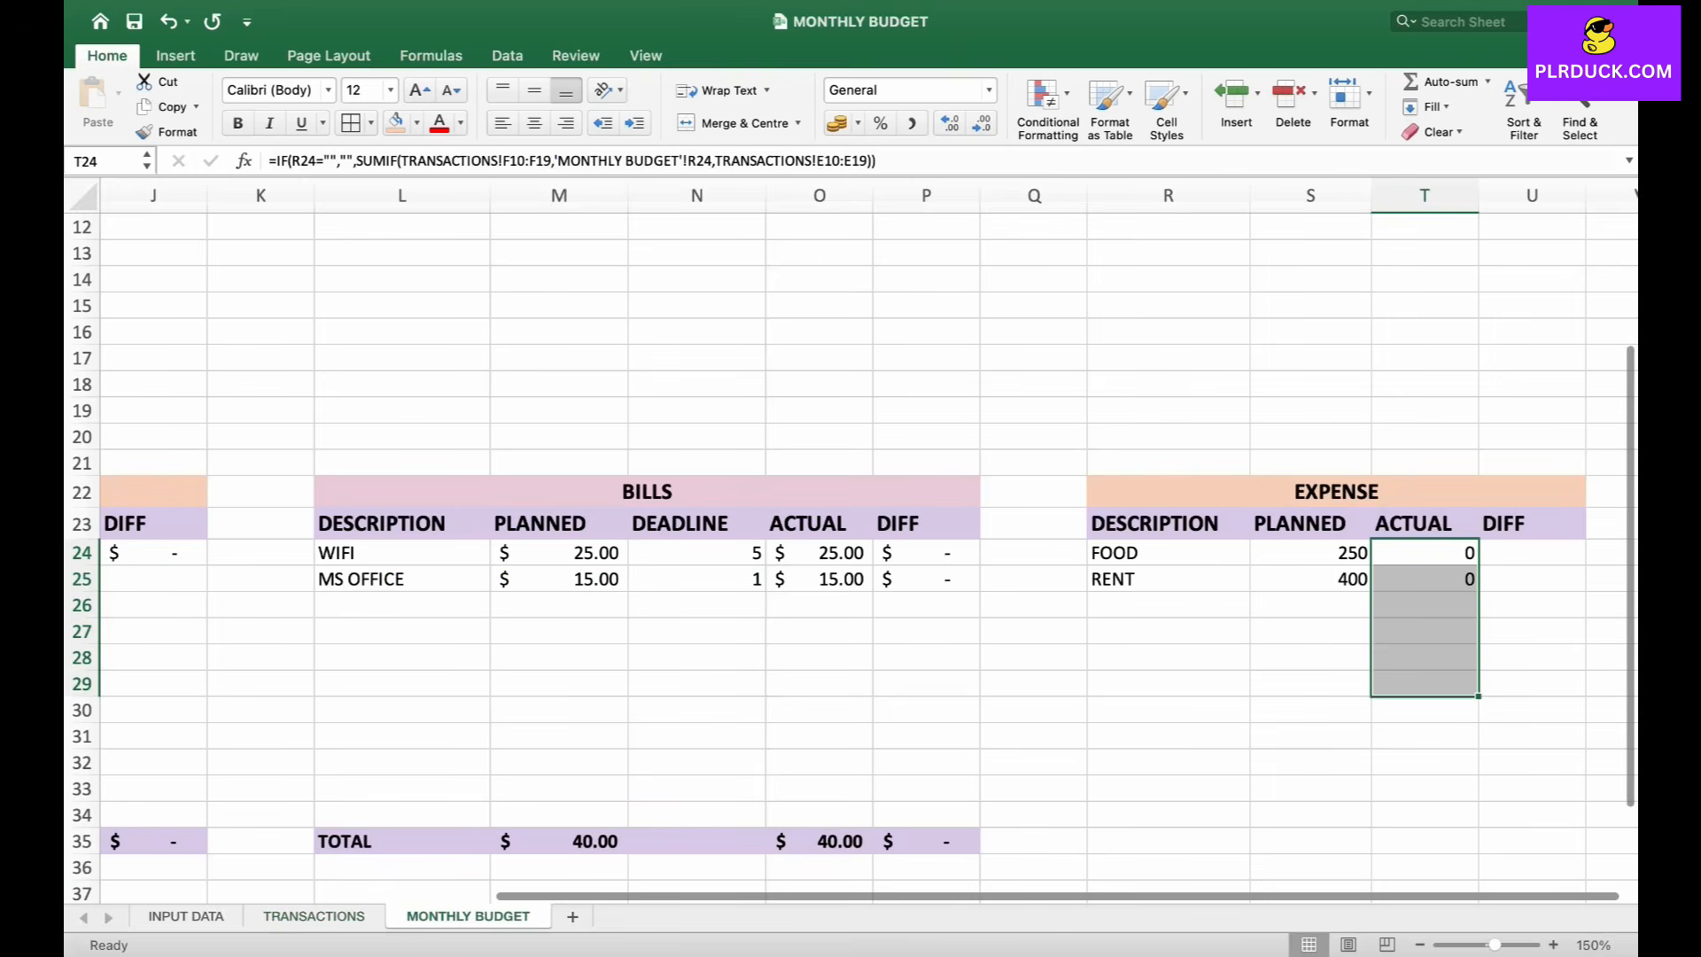
- Enter =S24-T24 in U24 for the expense difference and fill it down to U25
left_click(1532, 553)
type("=")
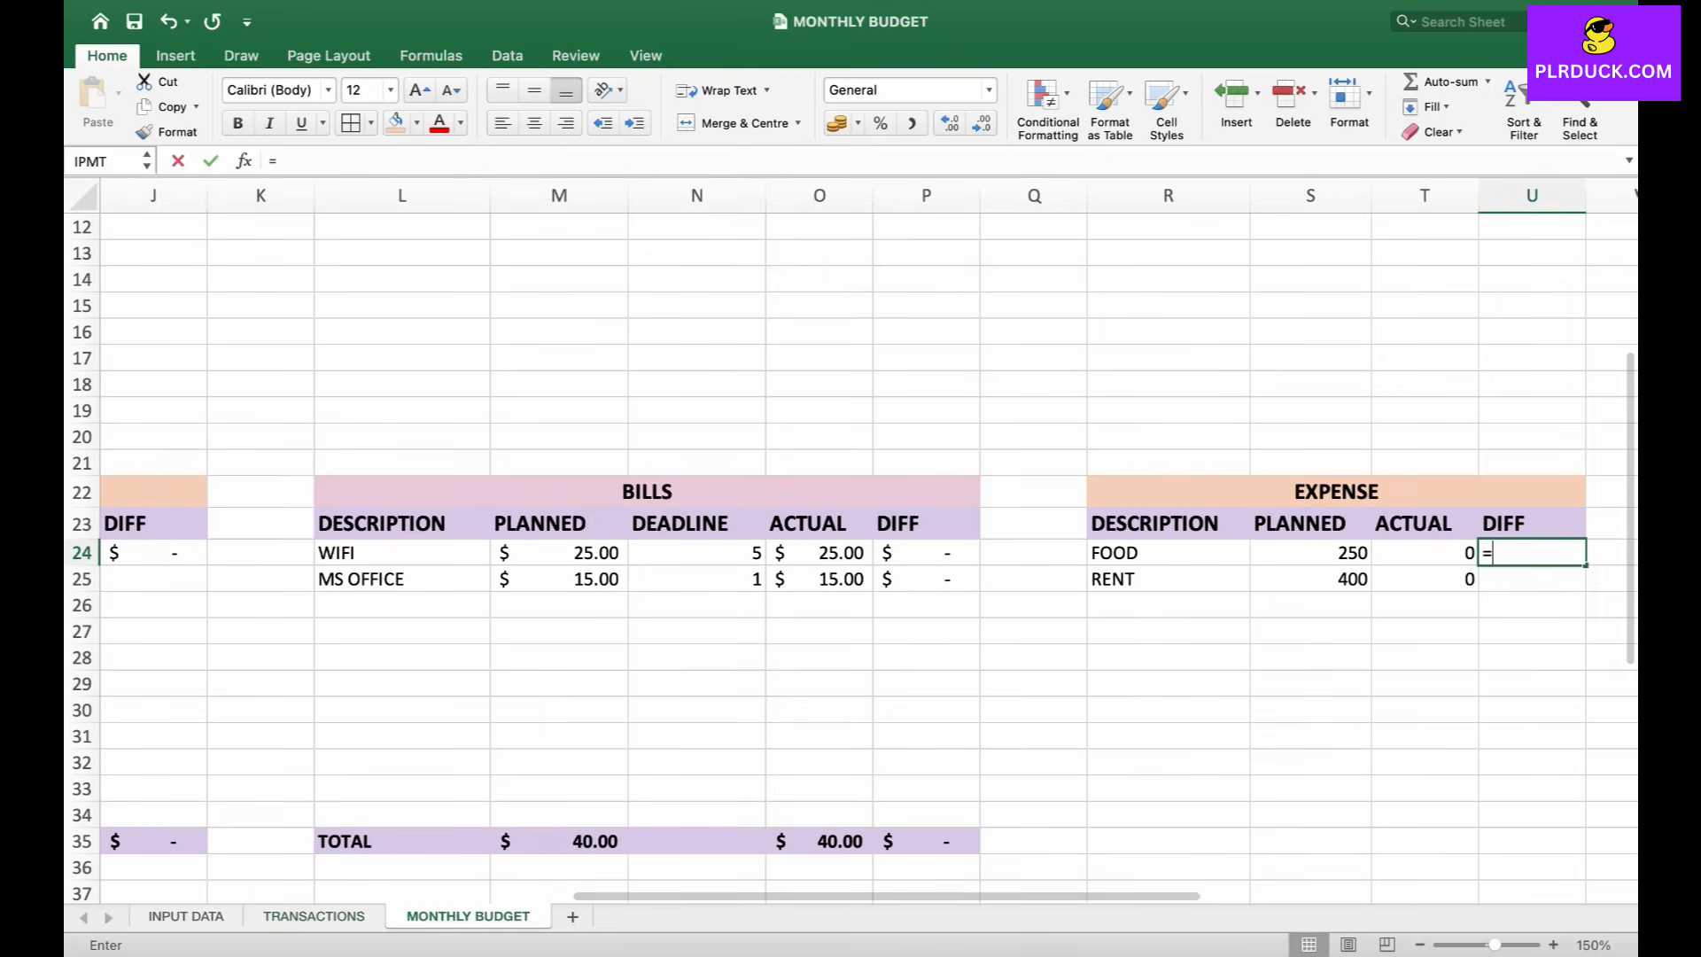
left_click(1329, 555)
type("-")
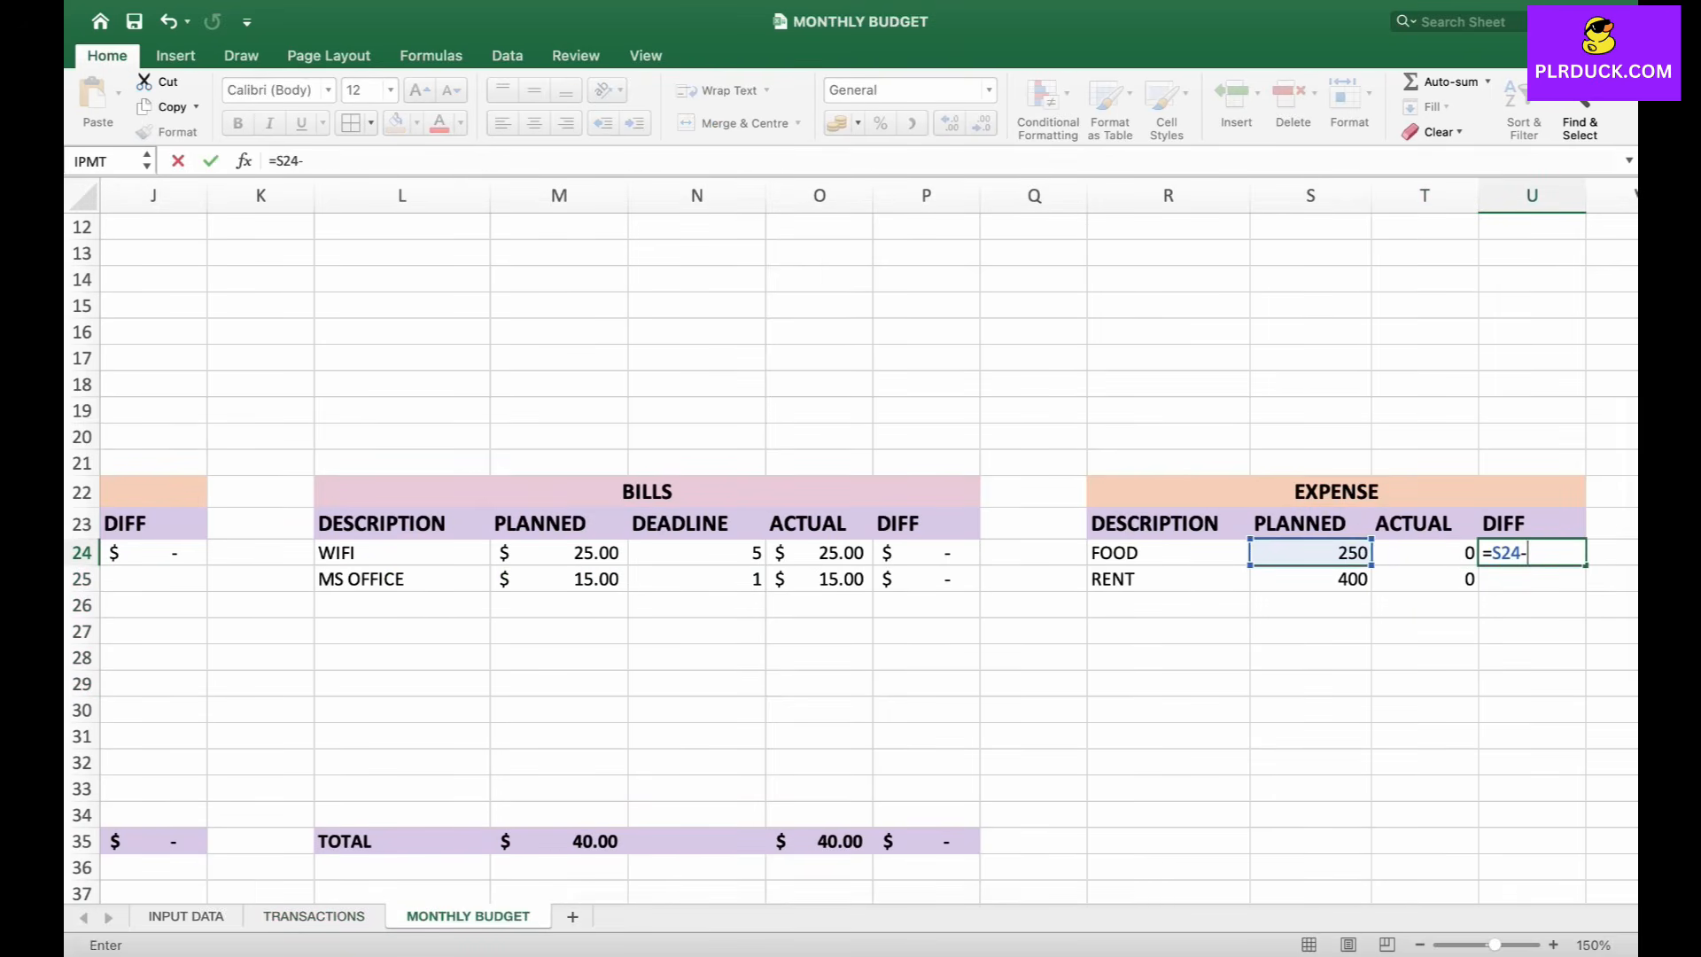
left_click(1425, 554)
key("Return")
left_click(1532, 553)
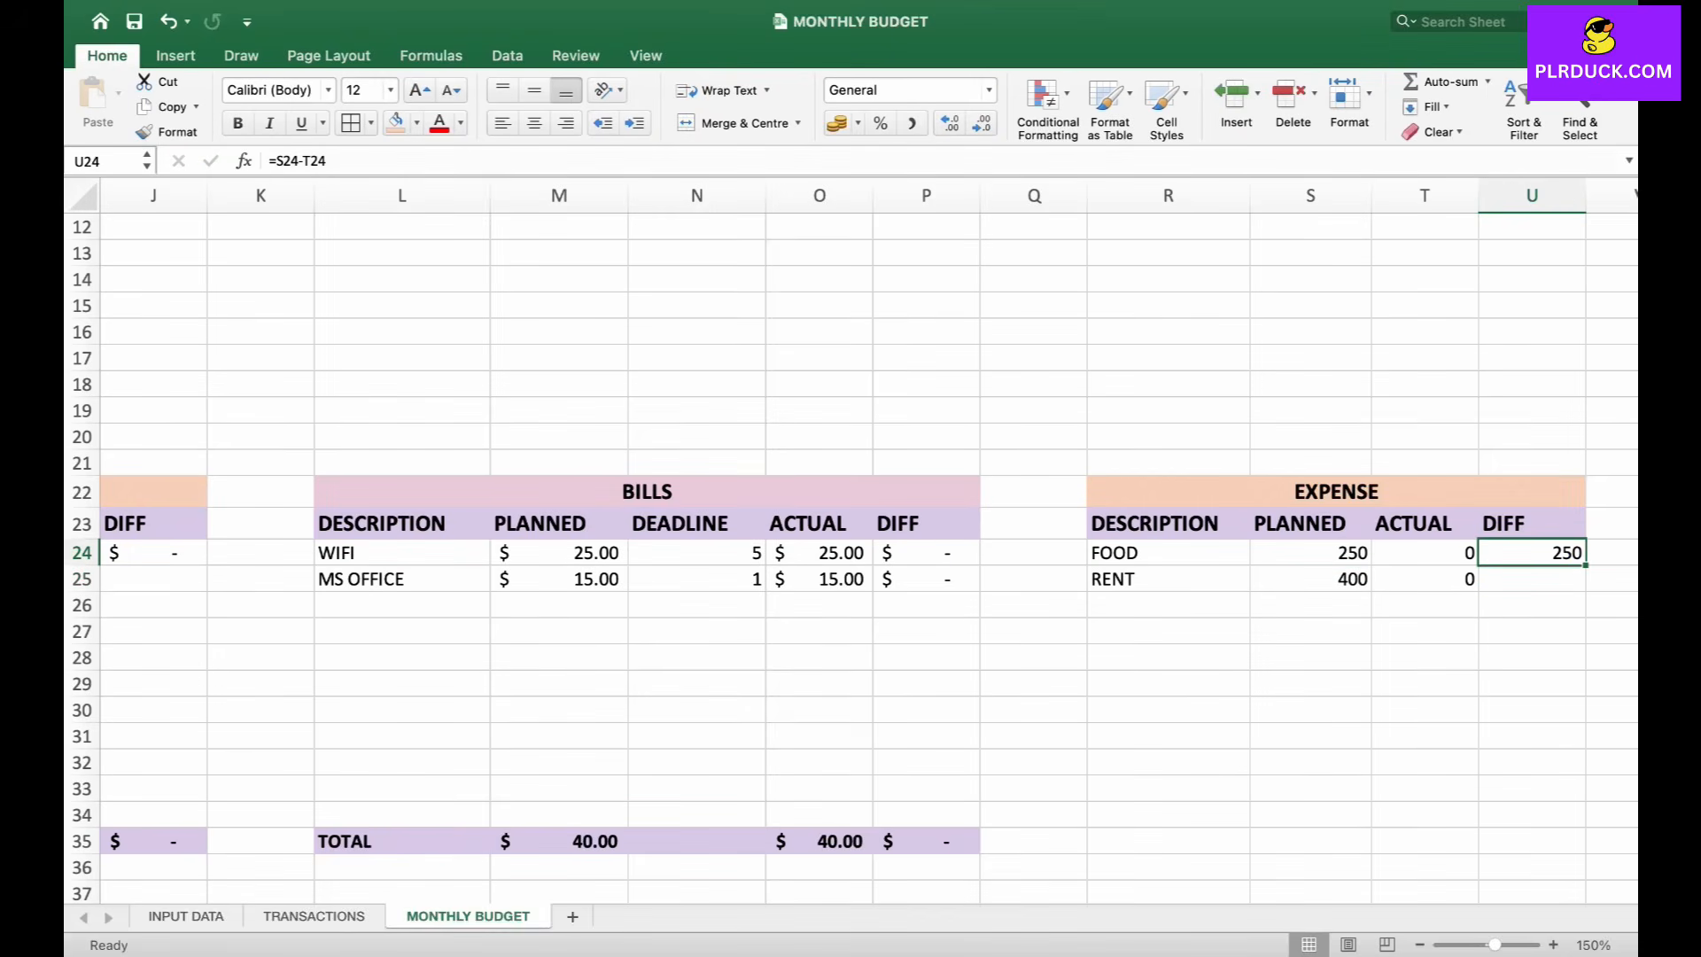
left_click_drag(1586, 566, 1584, 581)
- Apply the $ English (United States) accounting format to the PLANNED and DIFF values in S24:S25 and U24:U25
left_click_drag(1311, 553, 1311, 579)
left_click_drag(1532, 553, 1532, 579)
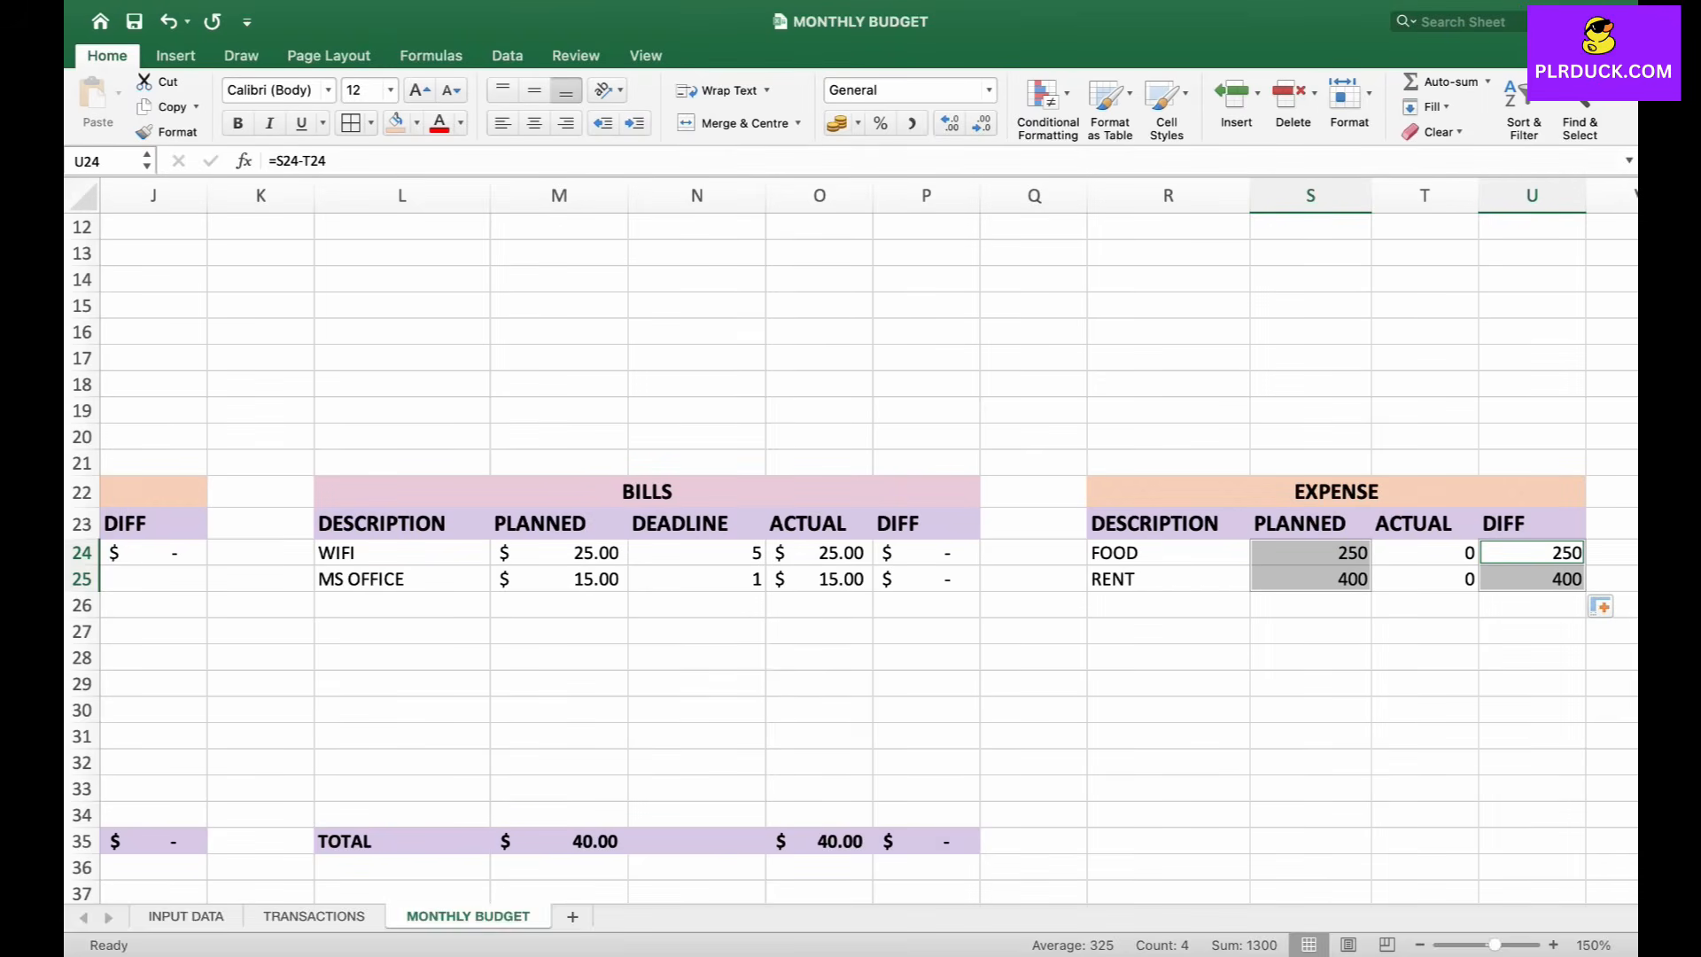
left_click(858, 123)
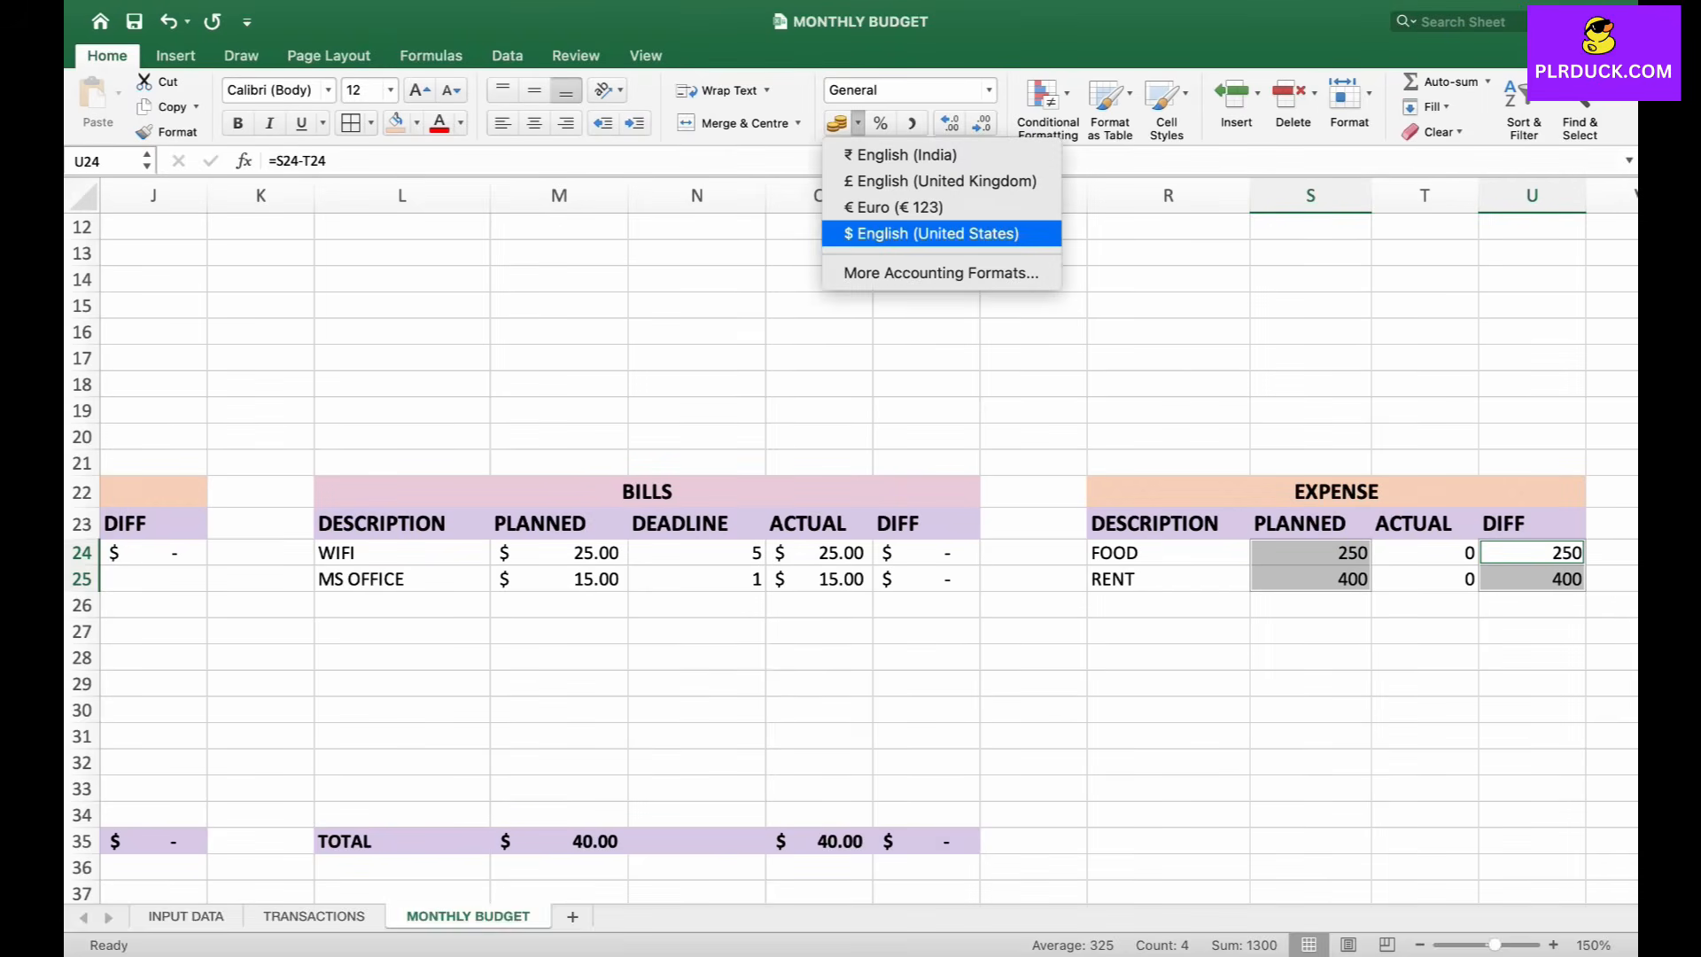
left_click(930, 233)
- Enter TOTAL in R35 and format R35:U35 with the light purple fill and bold text
scroll(850, 549, "down", 3)
scroll(851, 549, "right", 1)
scroll(851, 549, "down", 3)
scroll(851, 550, "right", 1)
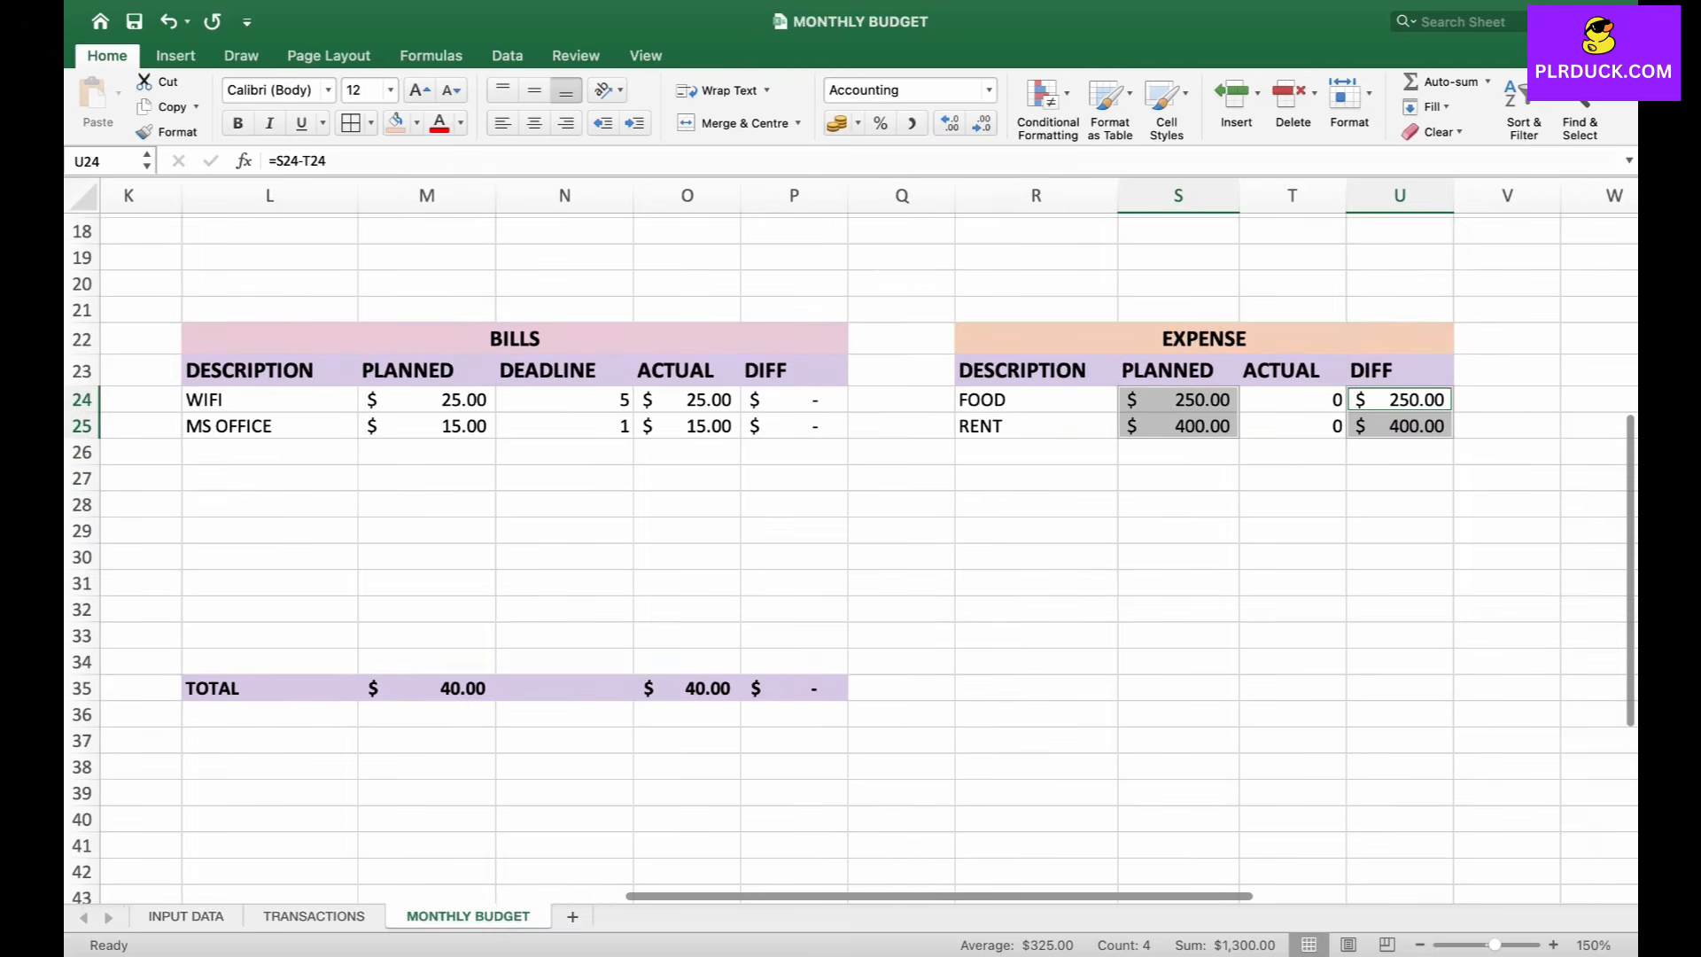
left_click(1036, 689)
type("TOTAL")
key("Right")
key("Left")
key("shift+Right")
key("shift+Right")
key("shift+Right")
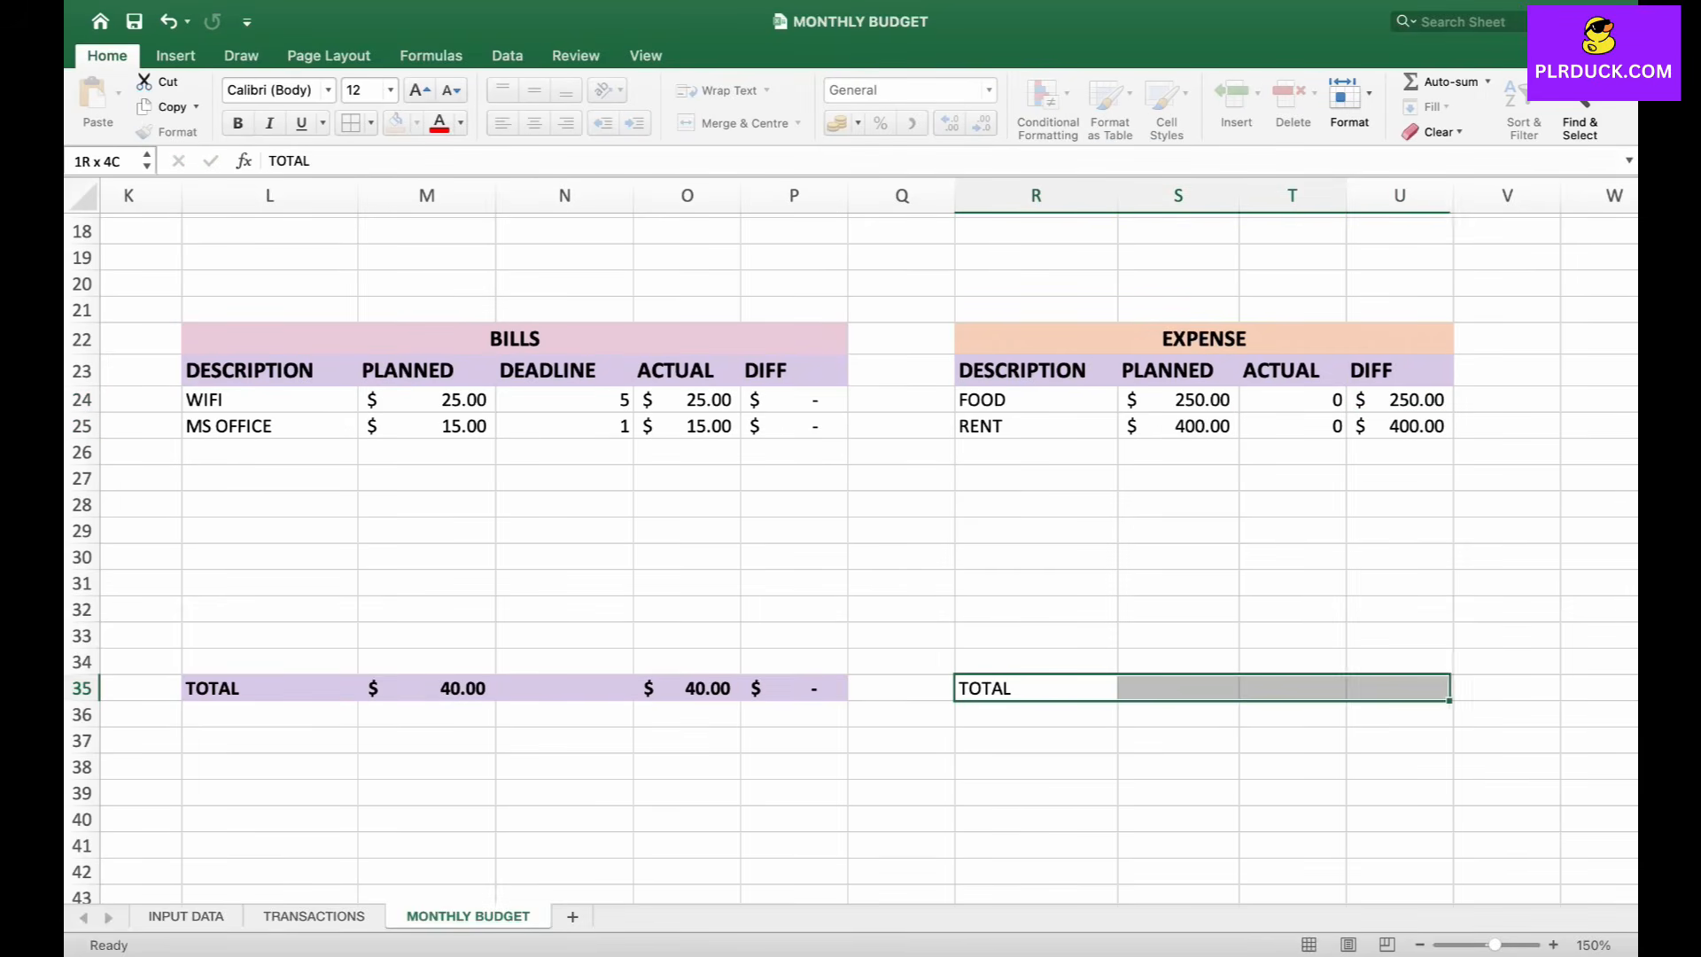
left_click(416, 123)
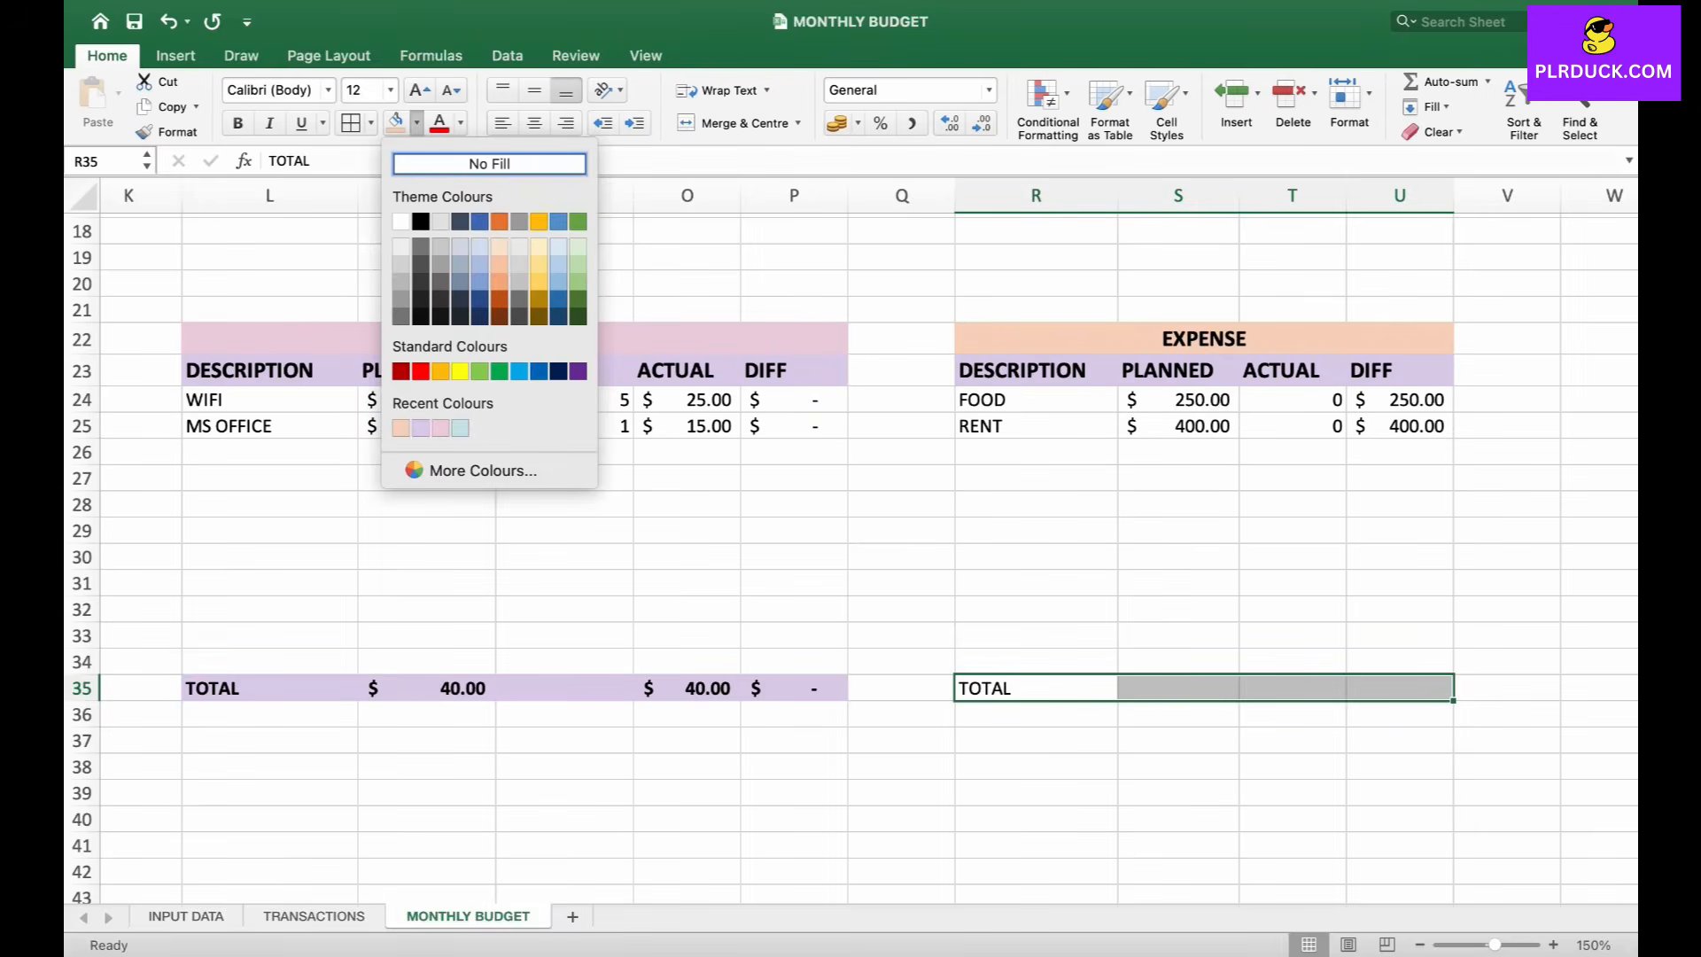
left_click(421, 428)
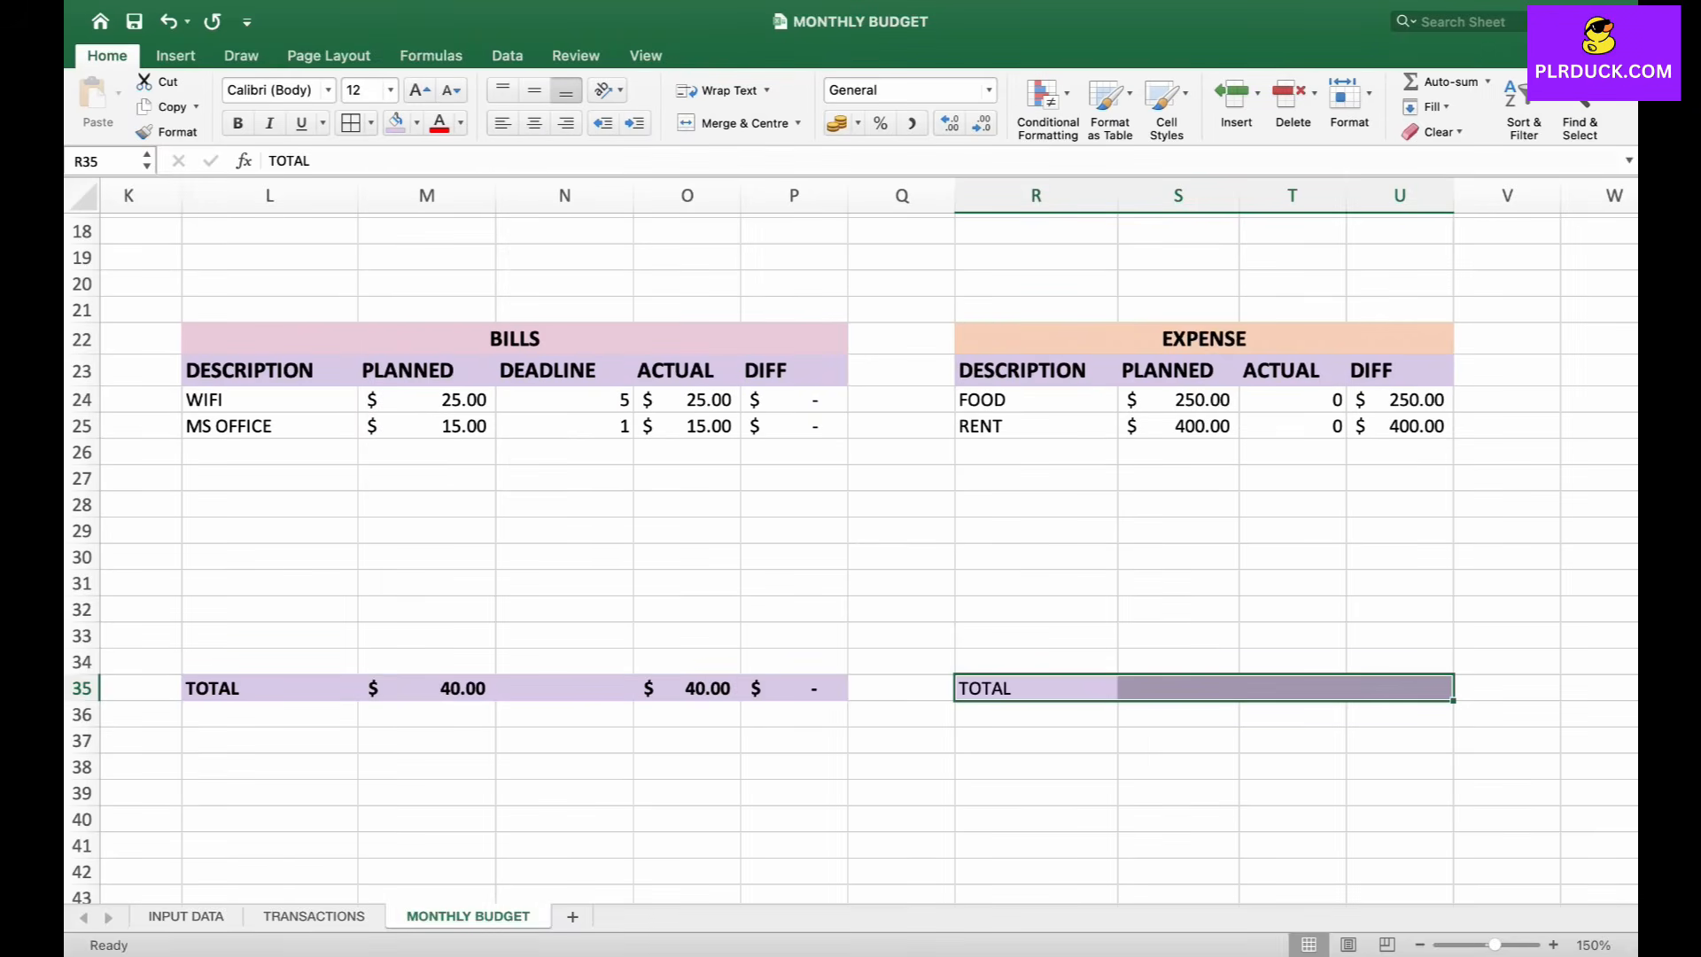
key("super+b")
- Total the planned expenses in S35 with a SUM of S24:S34
left_click(1178, 689)
type("=SUM")
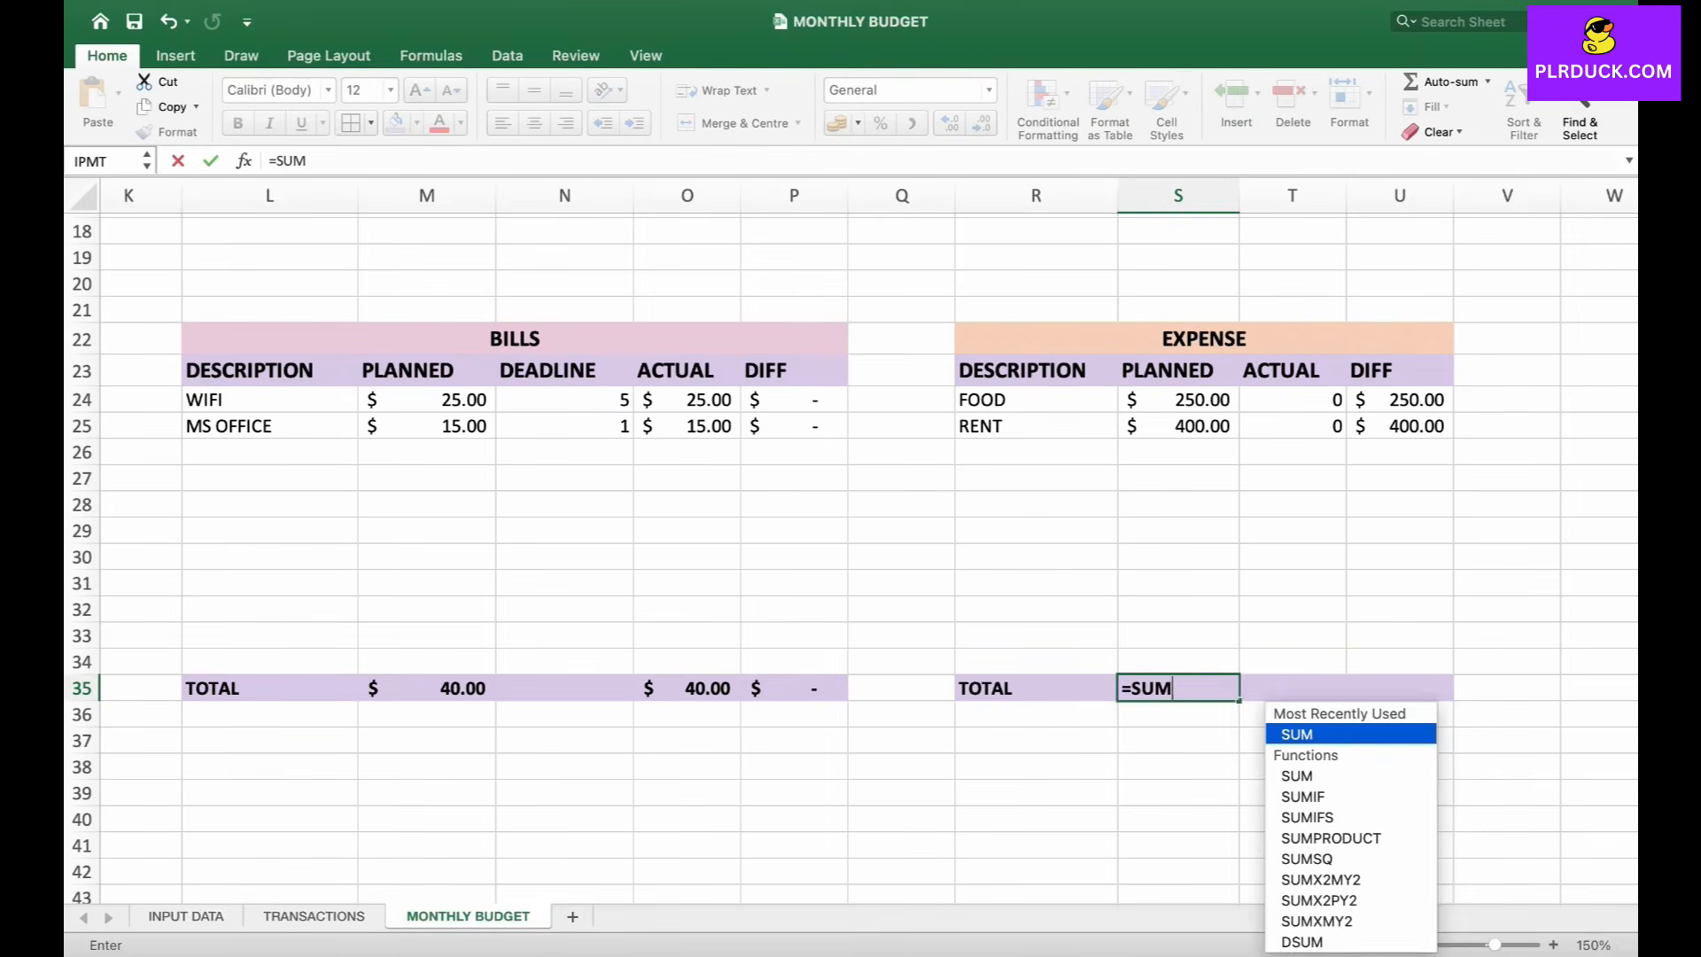
type("(")
left_click_drag(1178, 400, 1178, 662)
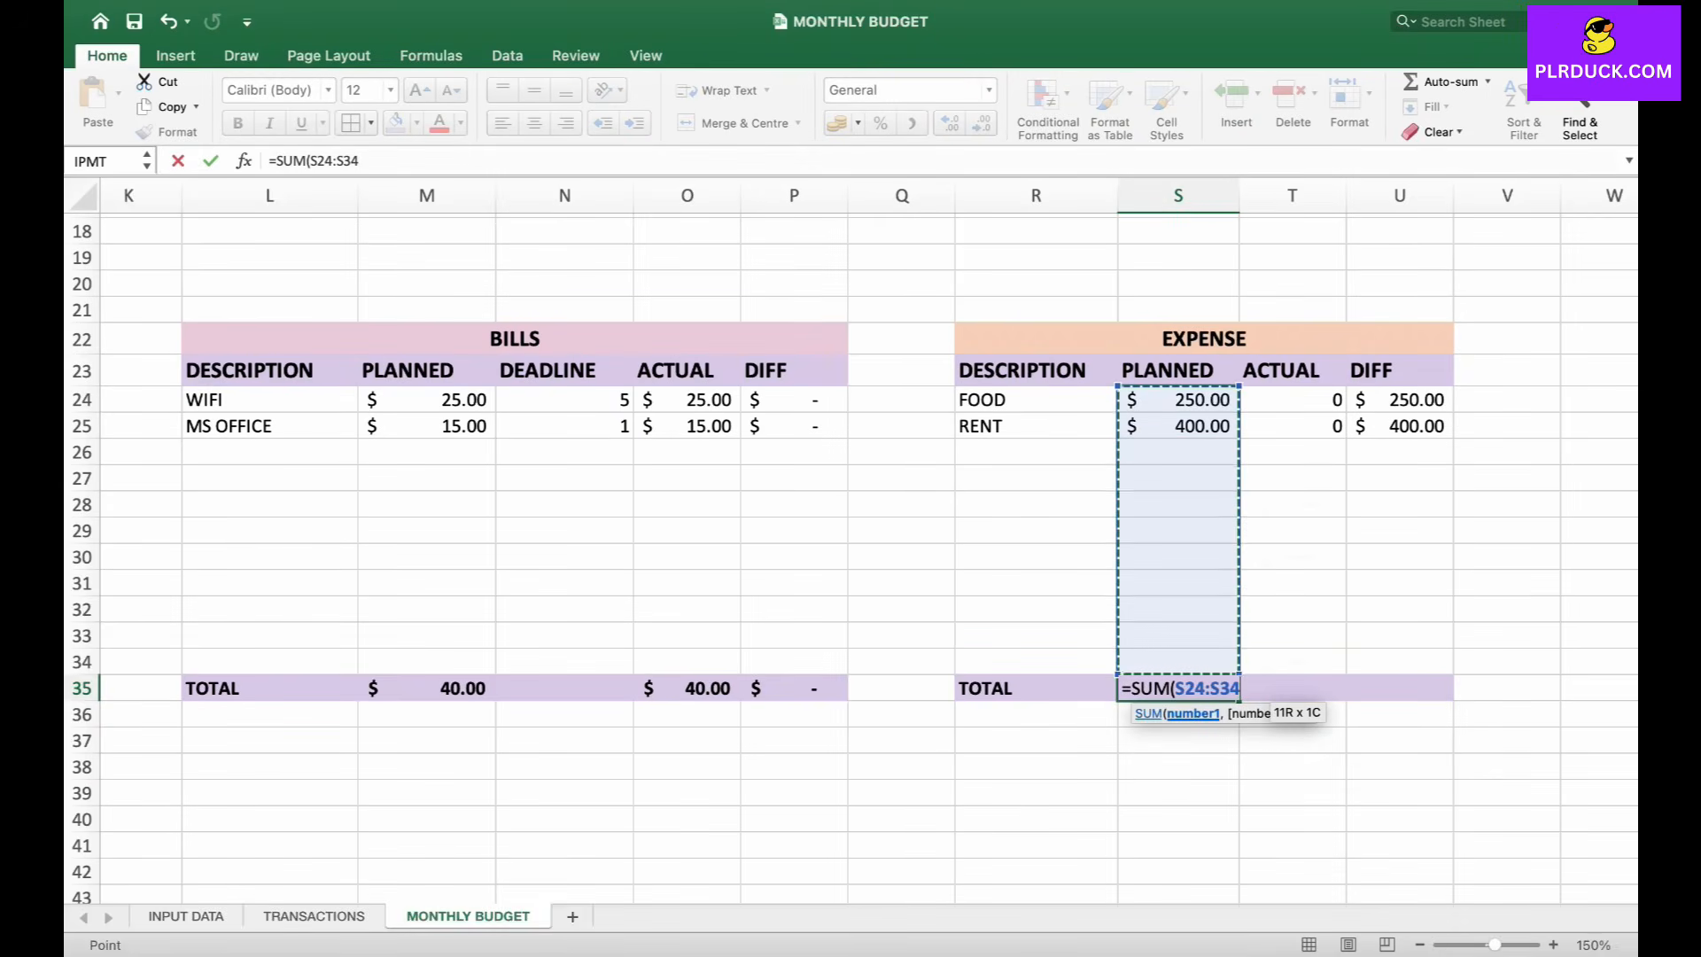
key("Return")
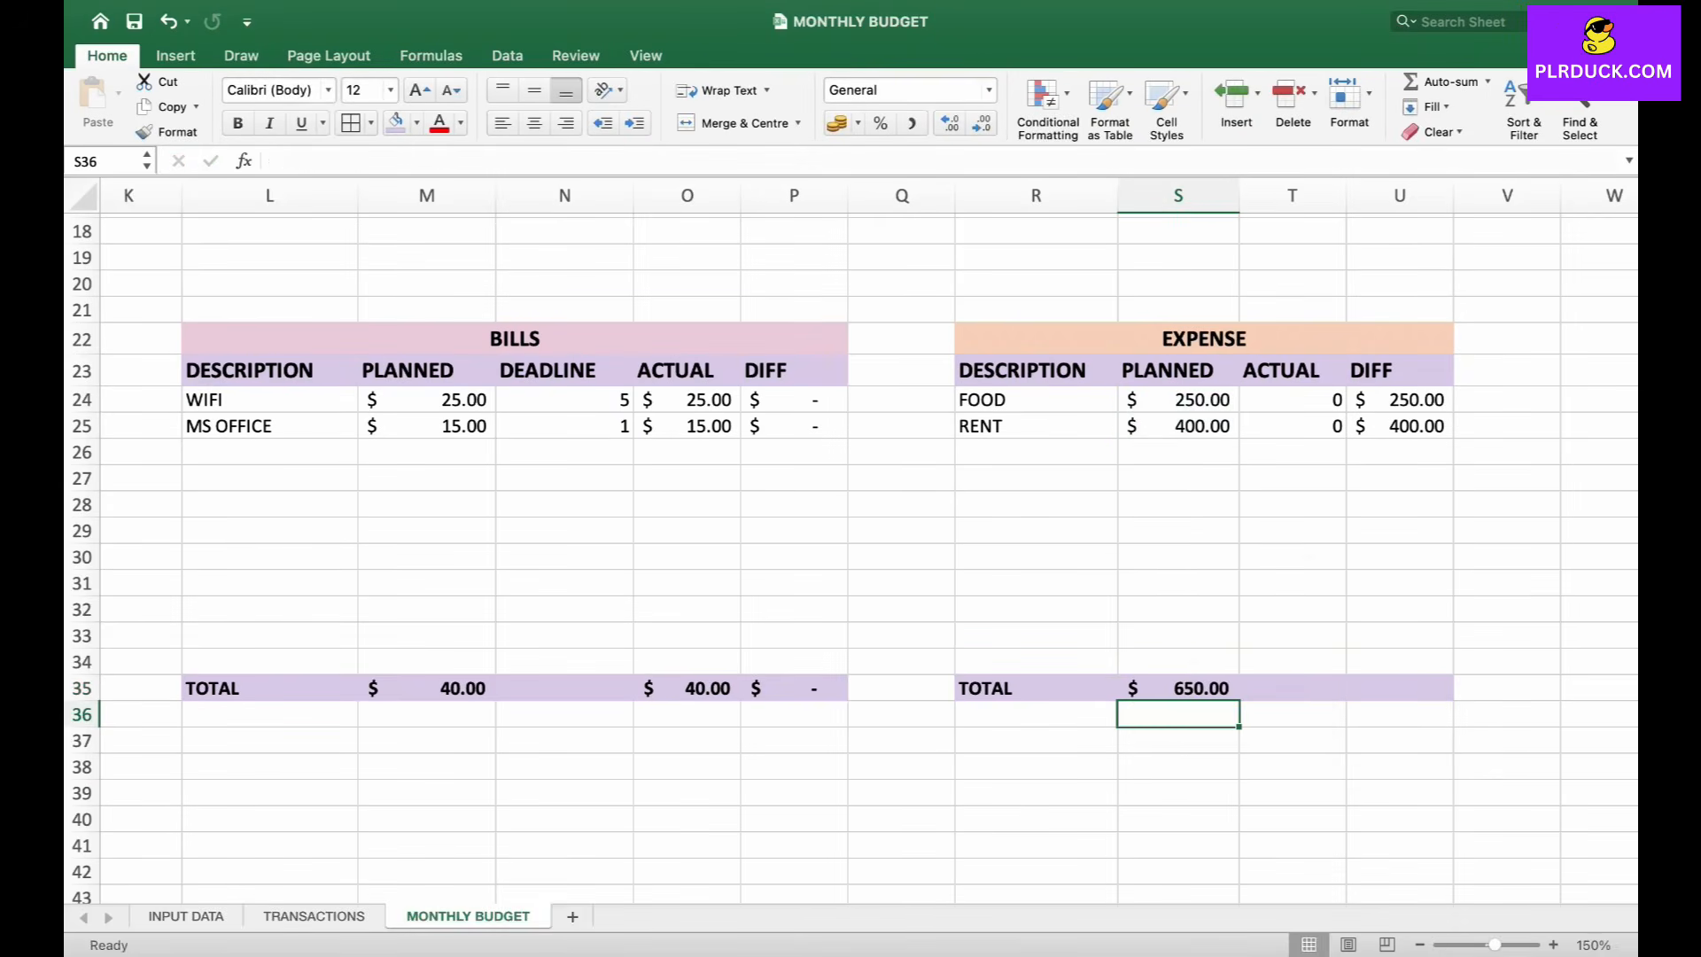
- Total the actual expenses in T35 with =SUM(T24:T34)
left_click(1310, 689)
type("=SU")
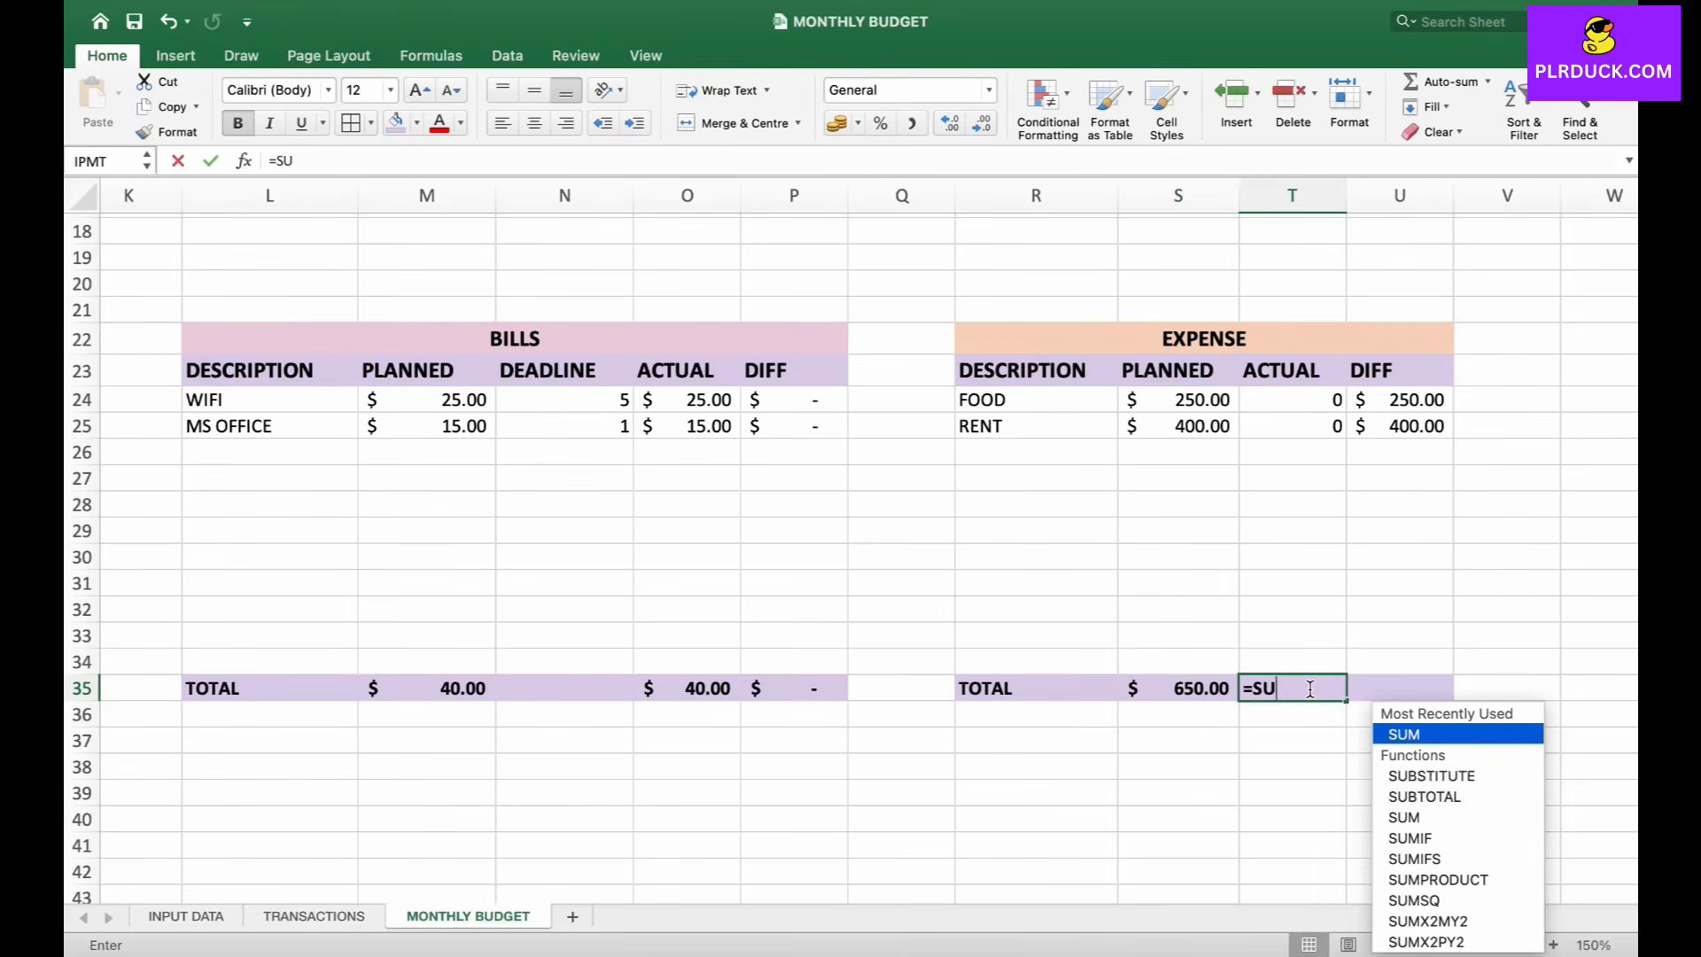
type("M(")
left_click_drag(1298, 400, 1298, 663)
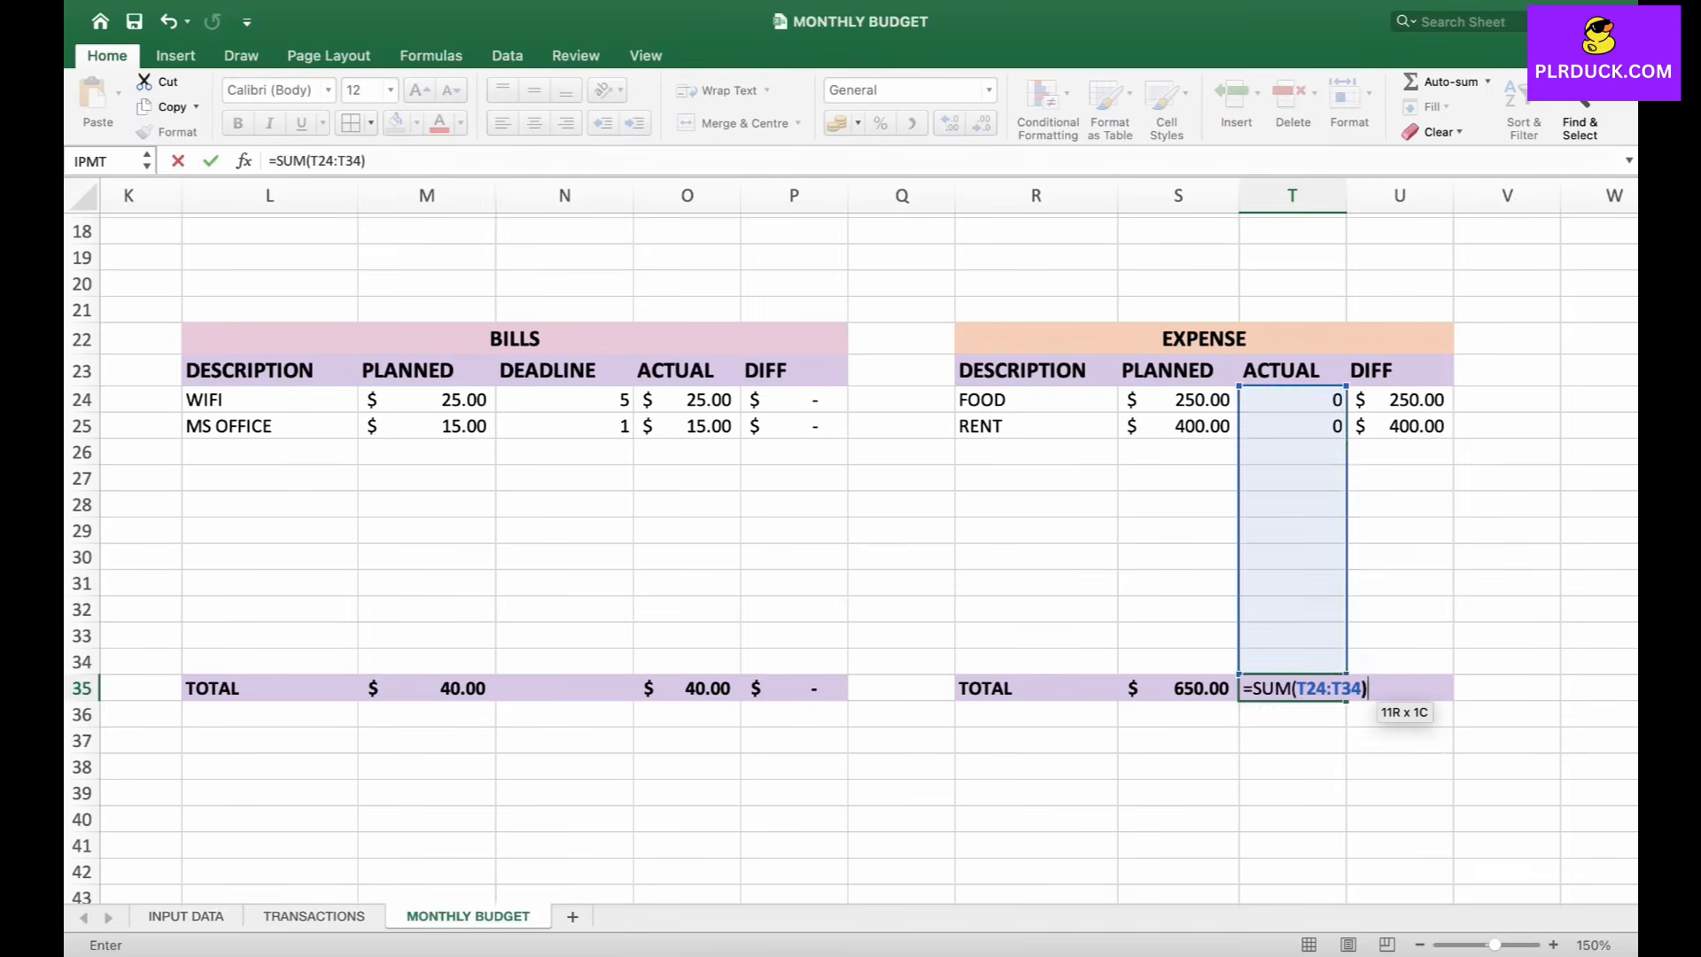
key("Return")
- Total the expense differences in U35 with a SUM of U24:U34
left_click(1400, 689)
type("=SUM")
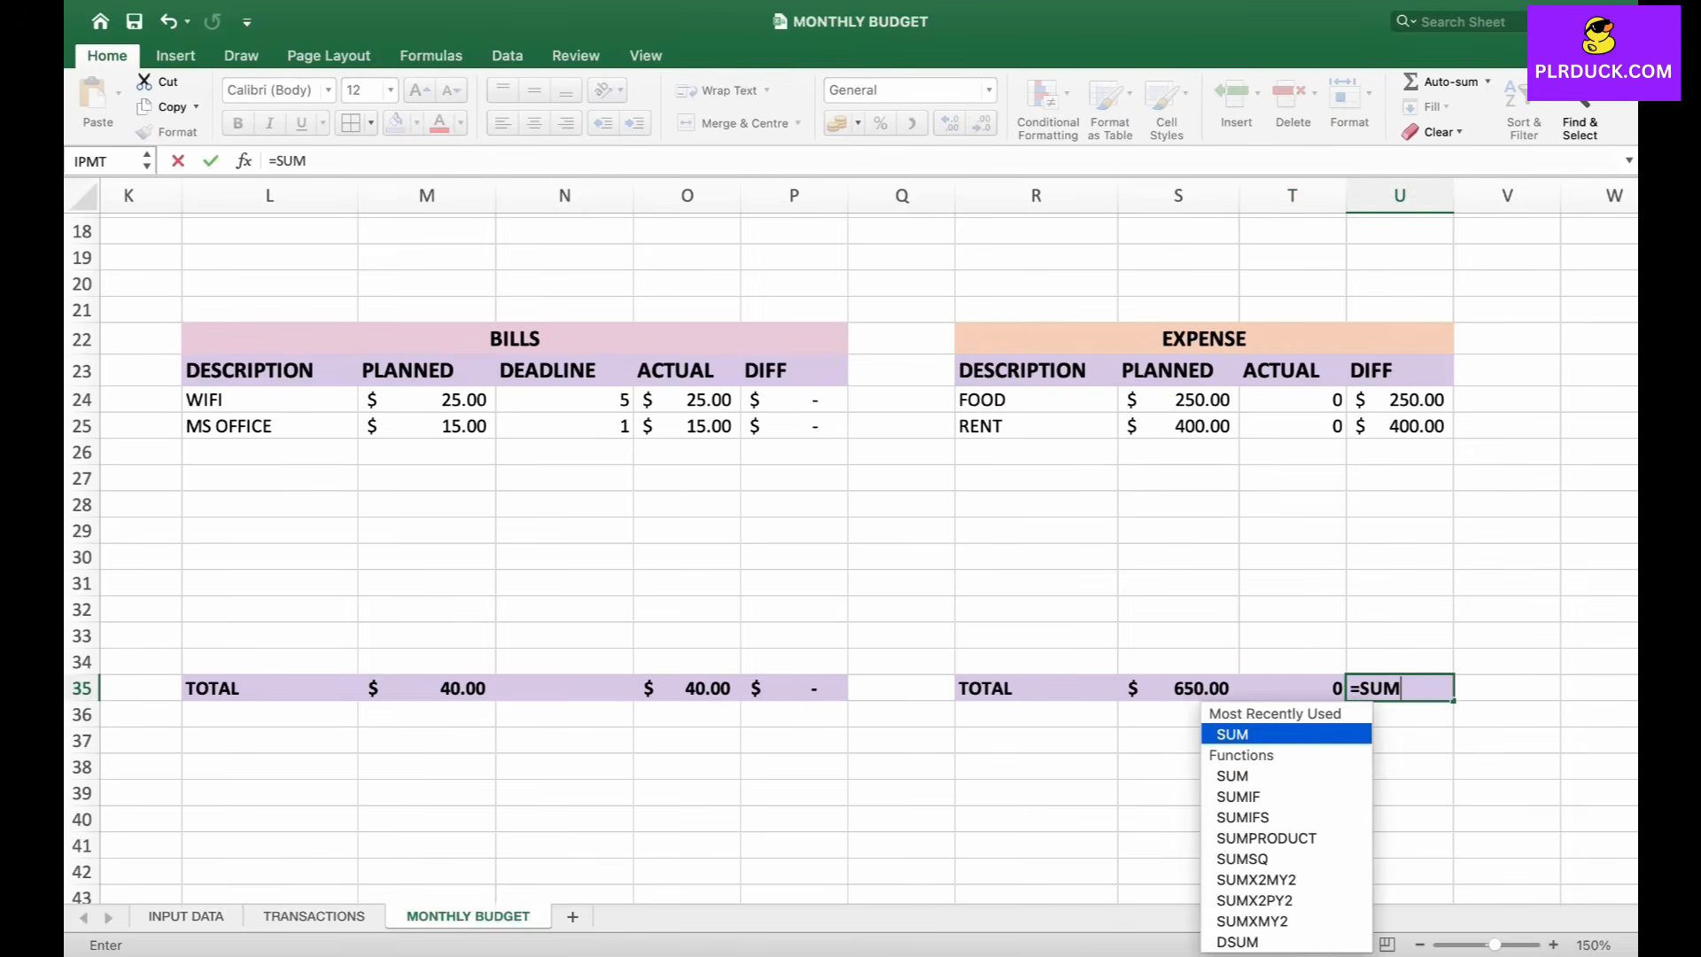
type("(")
left_click_drag(1418, 401, 1417, 663)
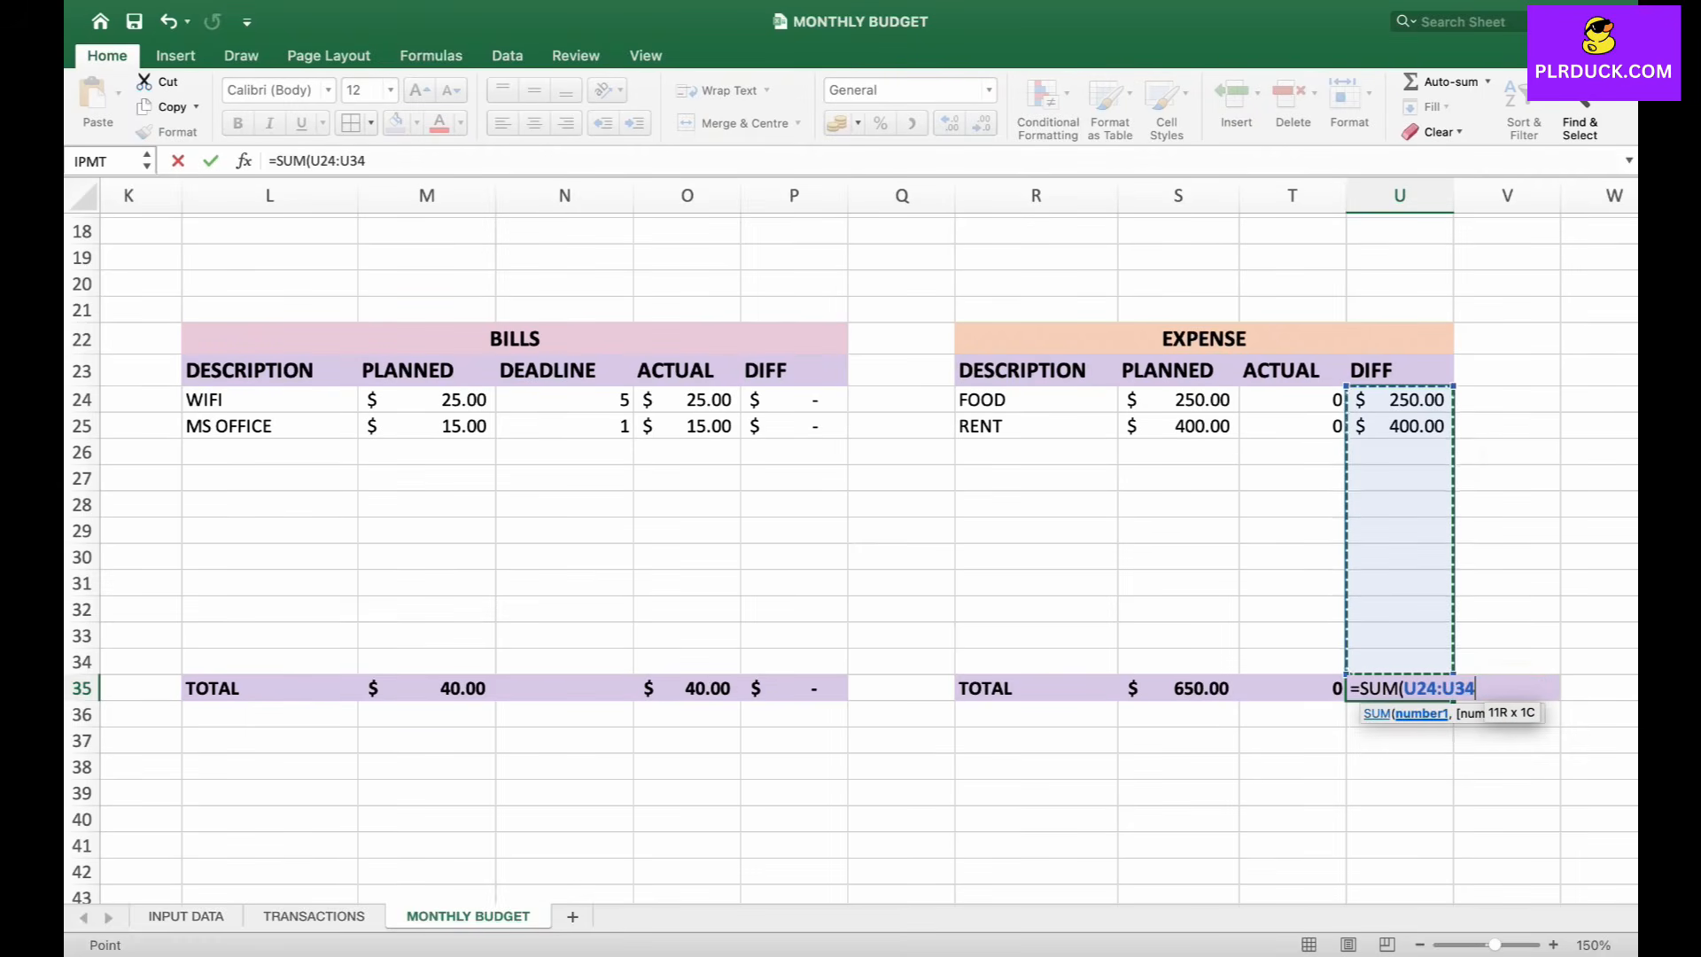
key("Return")
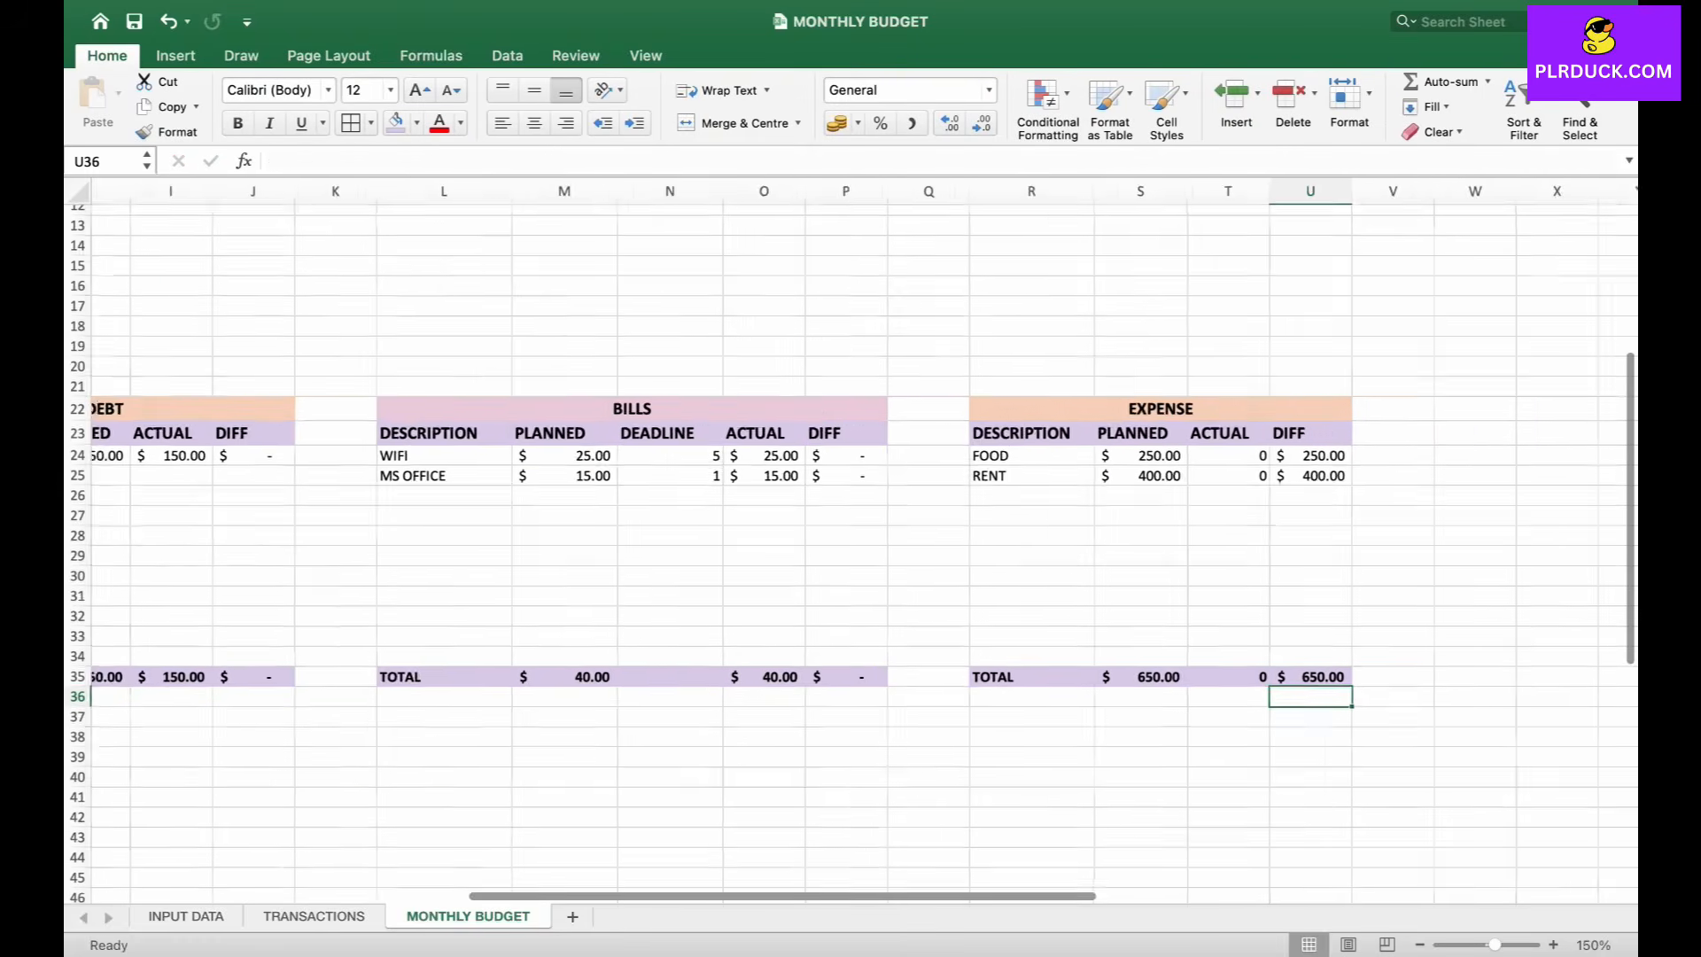
- Merge and centre B5:D6 below the MONTHLY BUDGET TRACKER title and enter JULY 2025 in it
scroll(1052, 679, "left", 6)
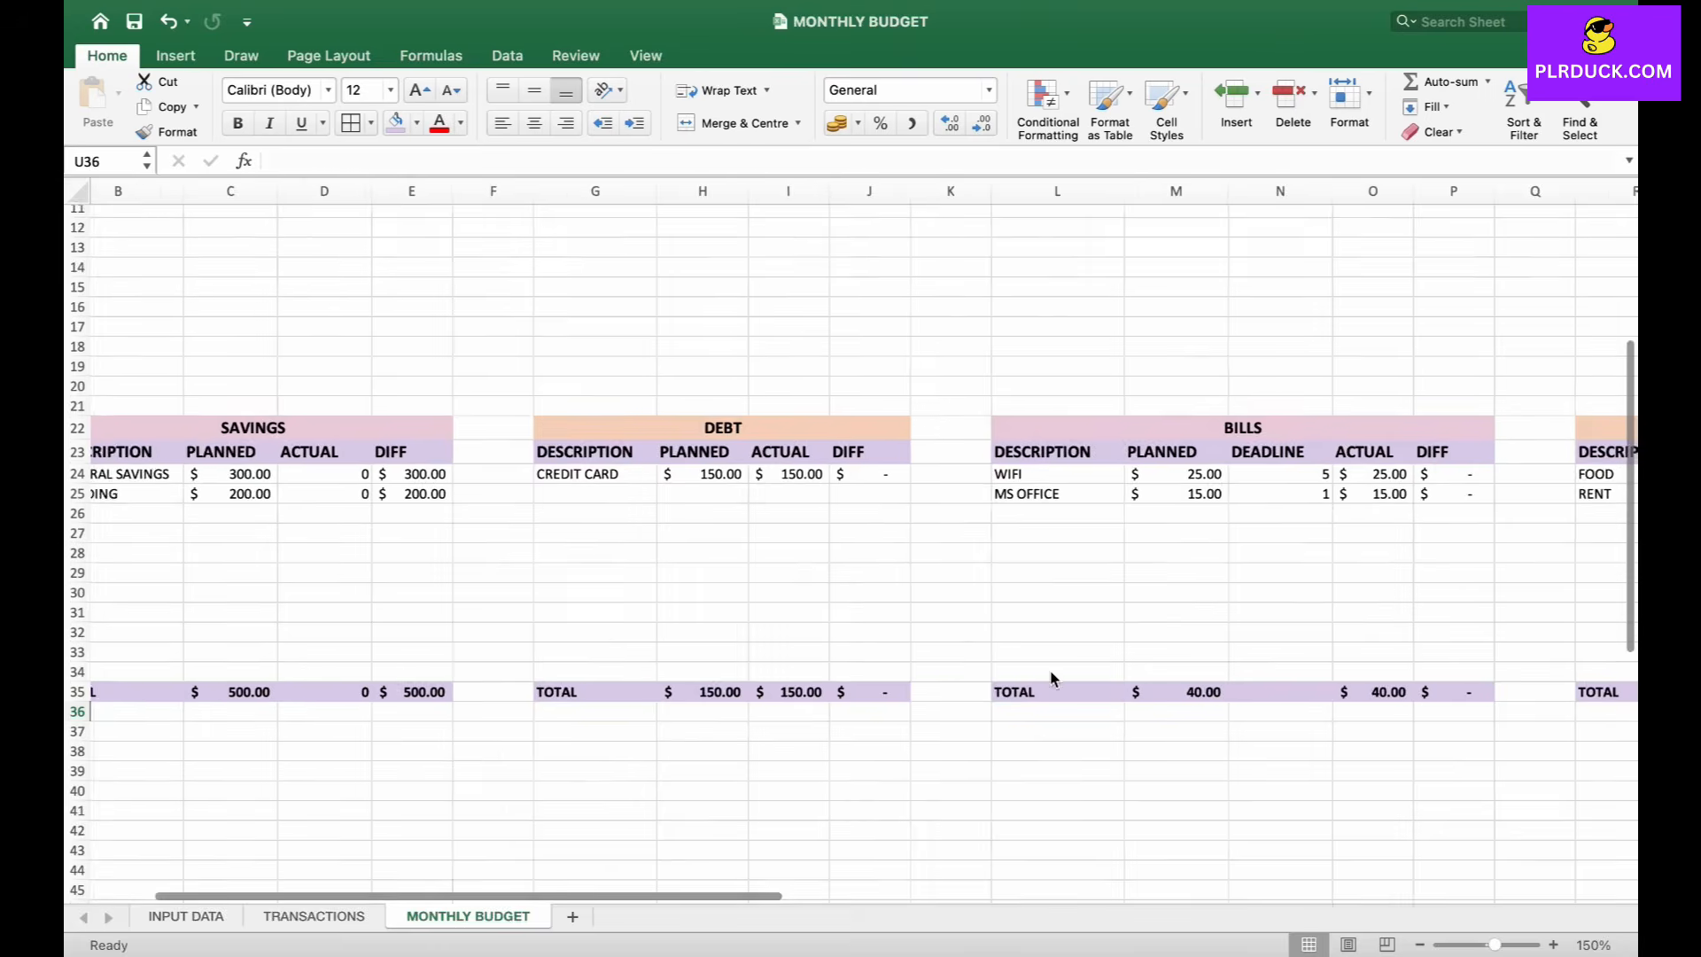
scroll(1053, 679, "down", 5)
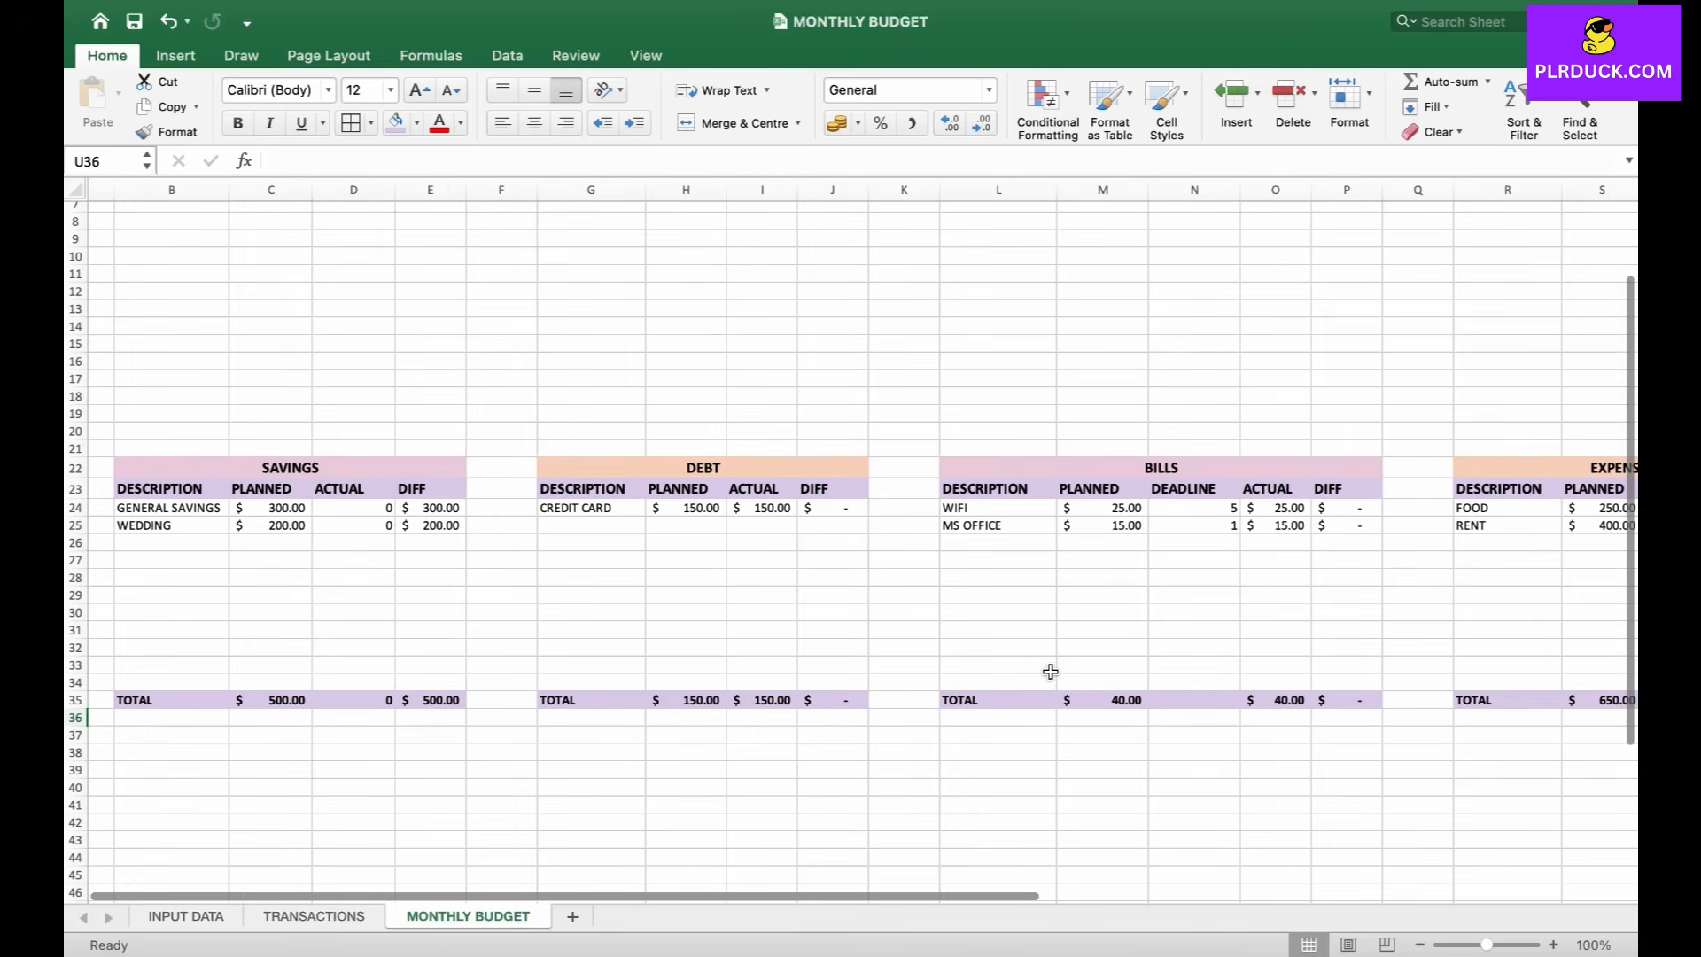
scroll(1053, 679, "right", 2)
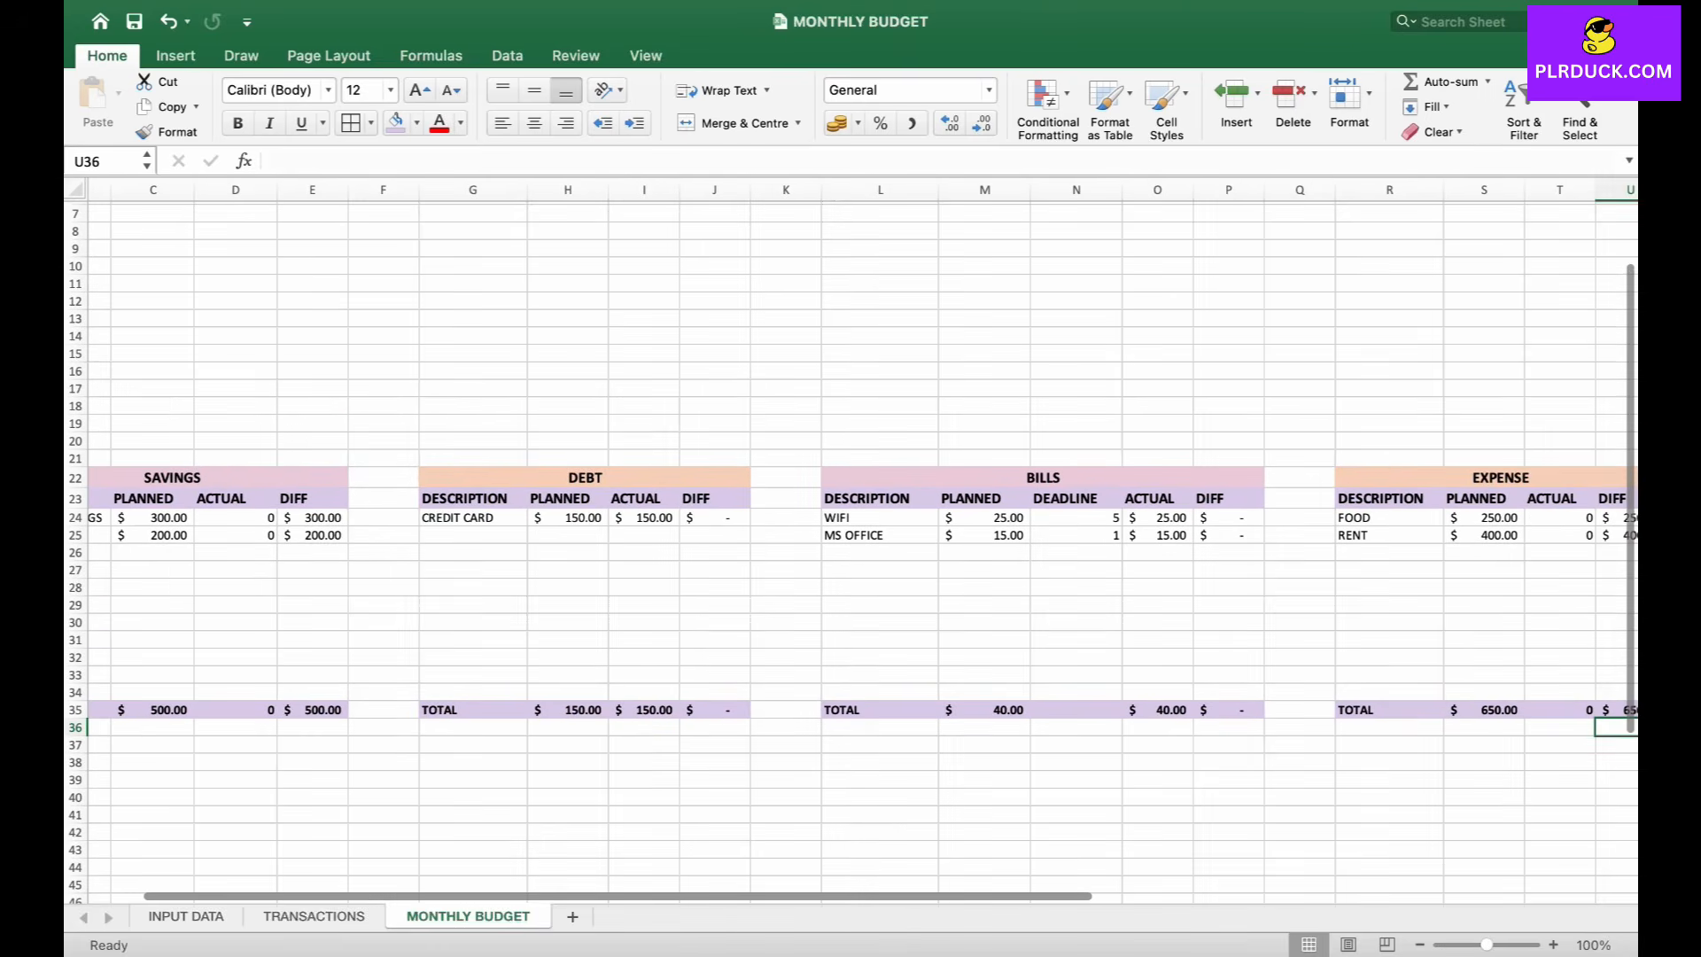
scroll(851, 550, "left", 2)
scroll(851, 550, "down", 1)
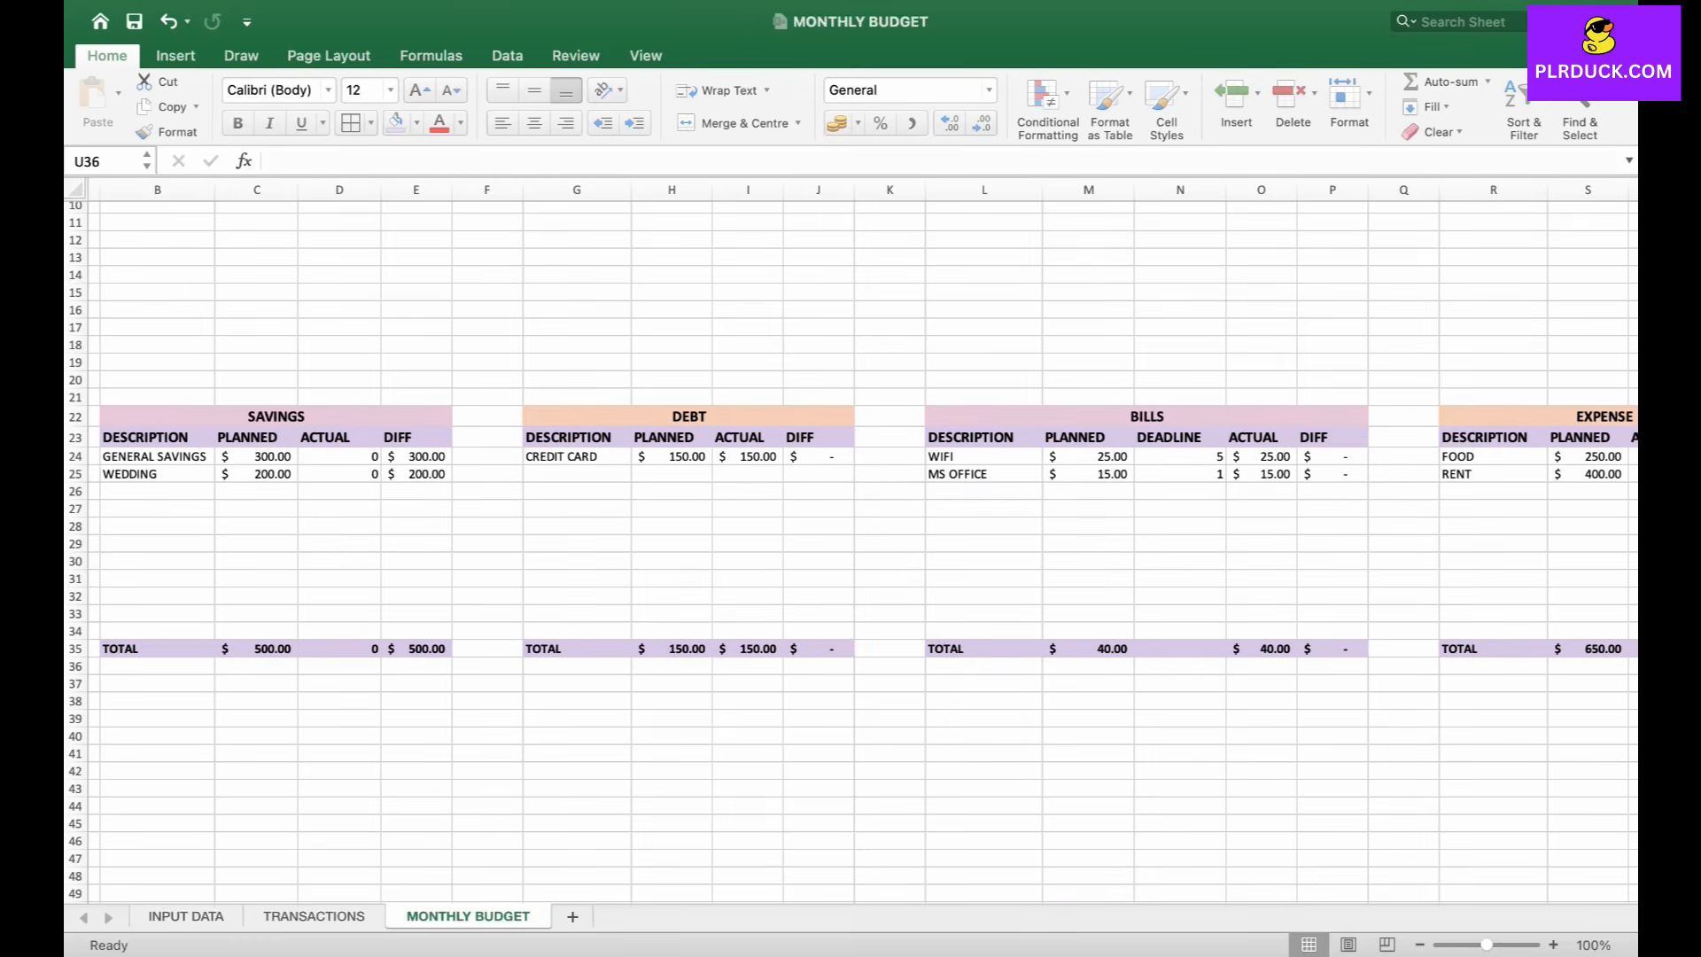
scroll(851, 549, "up", 3)
scroll(851, 549, "left", 1)
left_click(399, 333)
left_click_drag(216, 281, 399, 298)
left_click(745, 123)
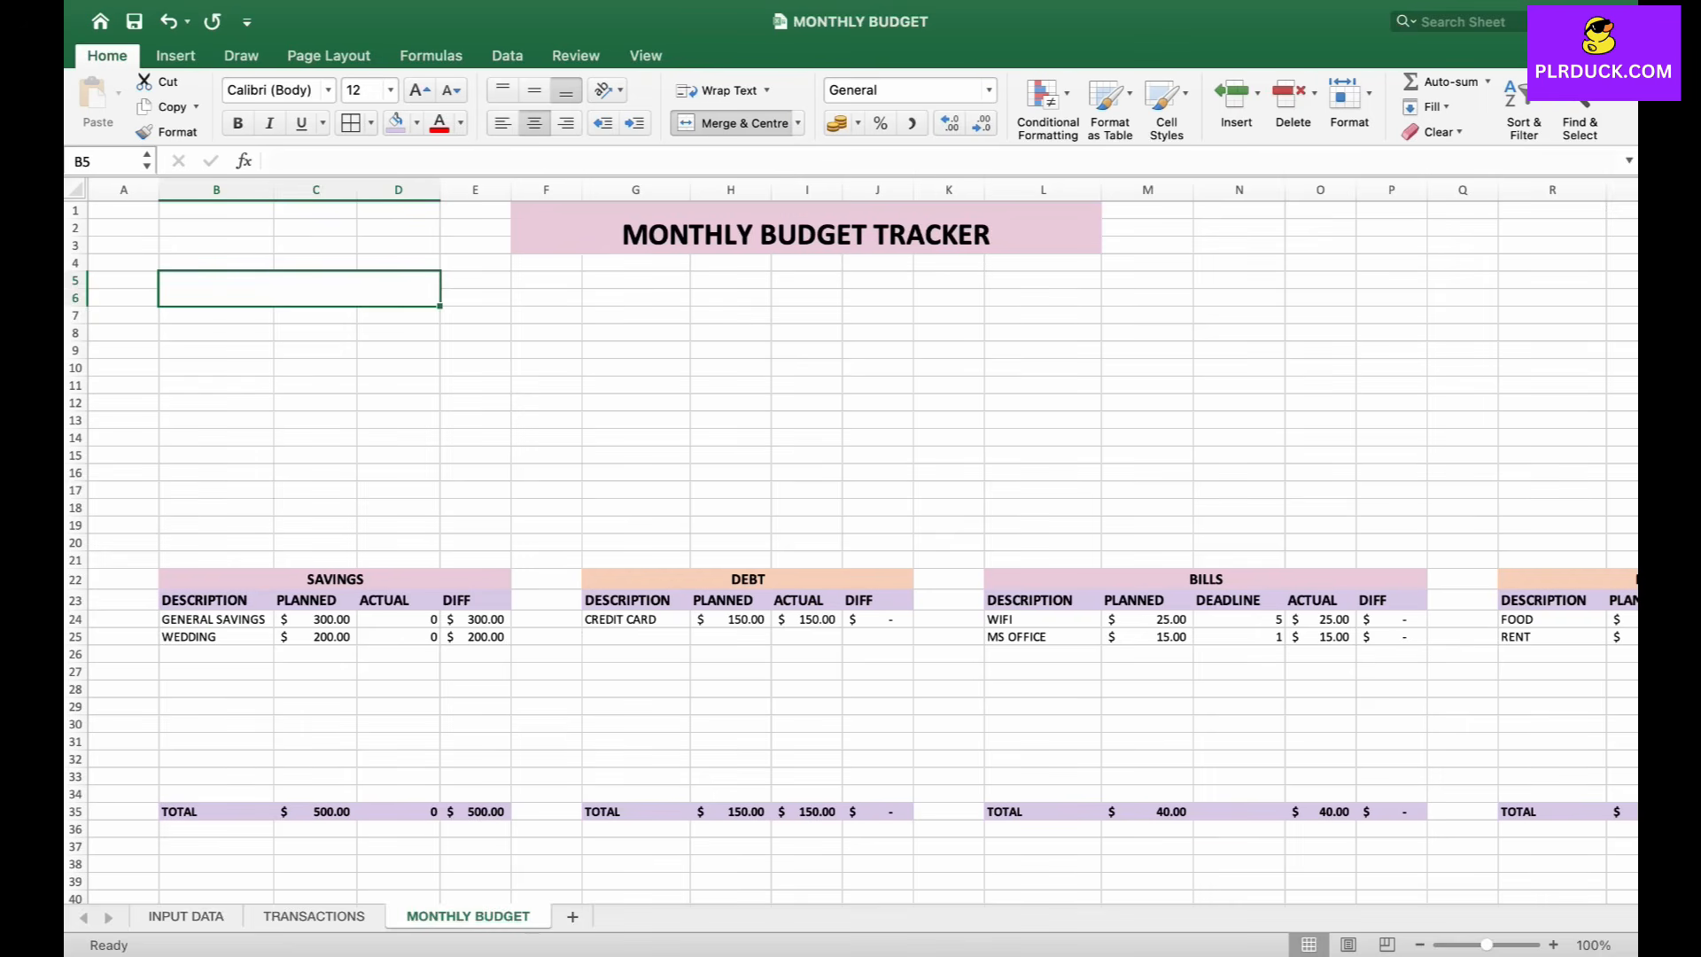
type("JULY 2025")
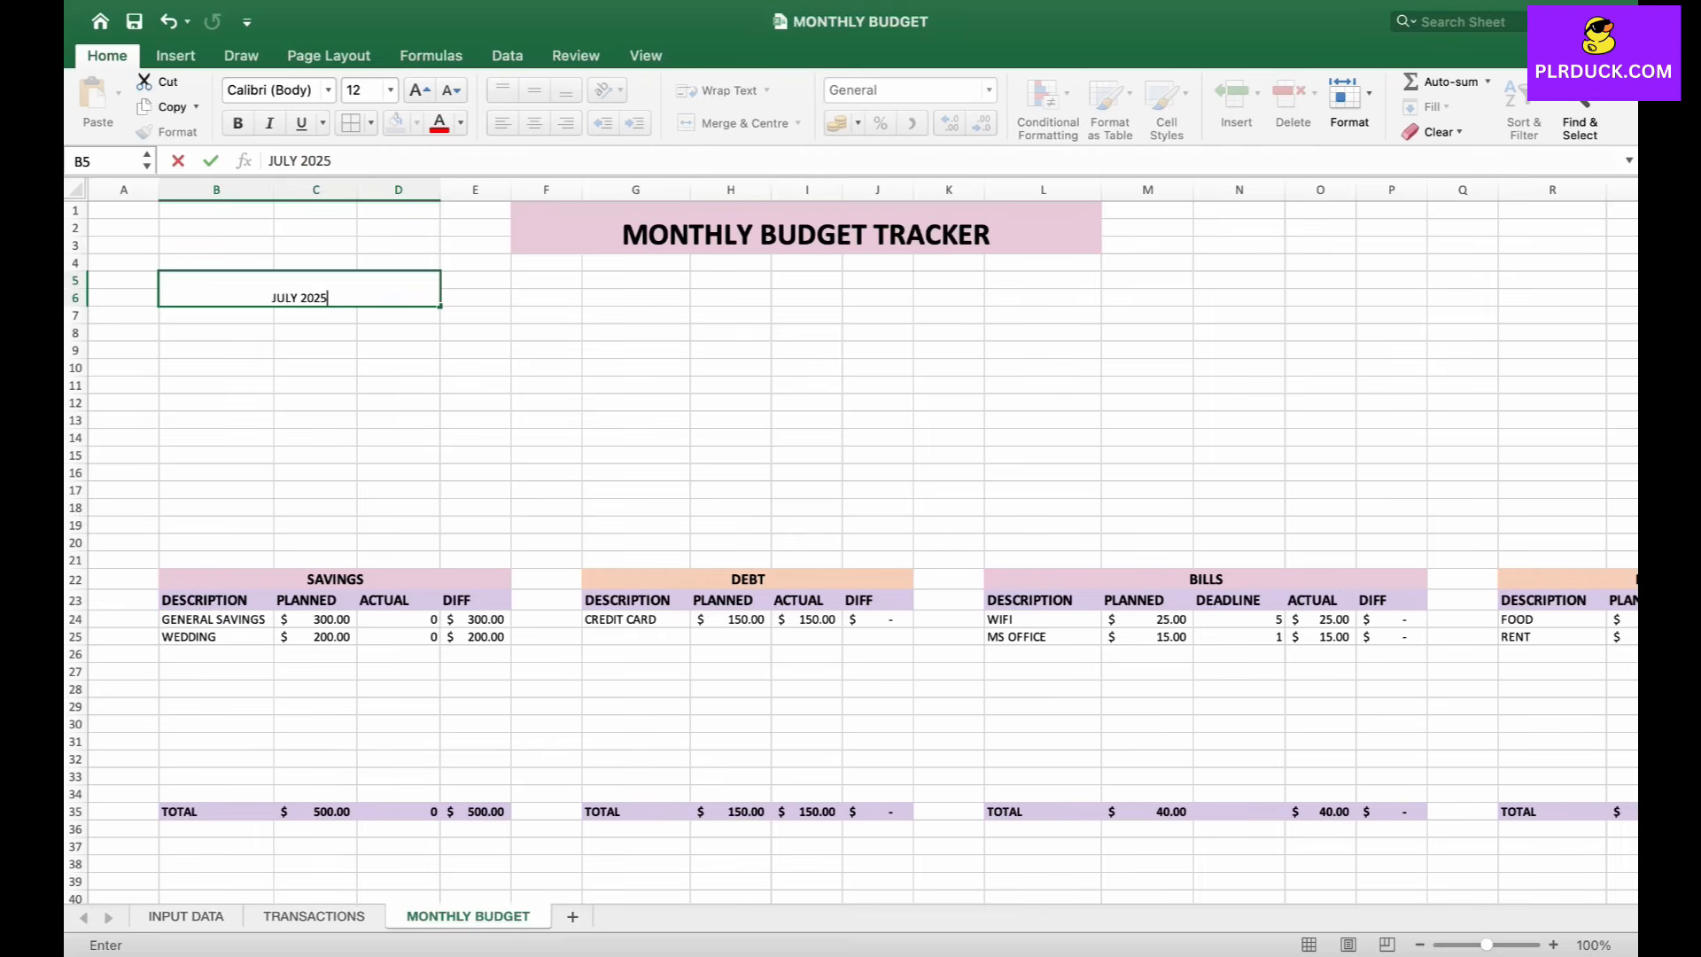
left_click(316, 333)
- Make the month heading in the merged cell B5 bold
left_click(315, 295)
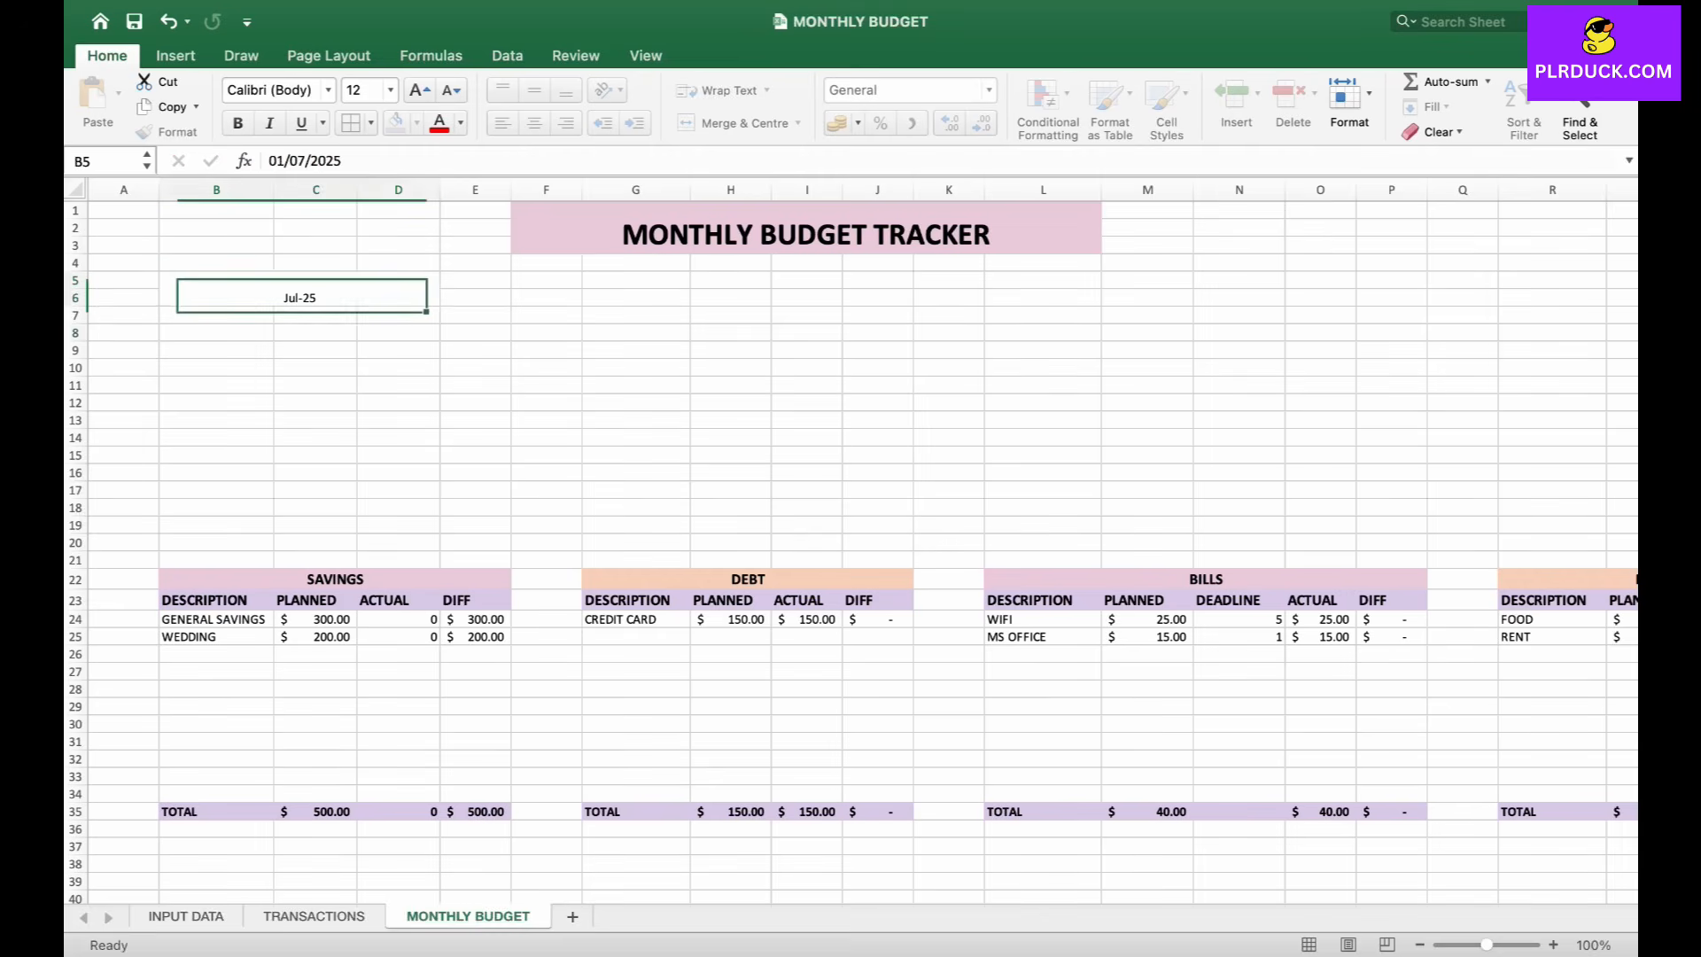
left_click(237, 122)
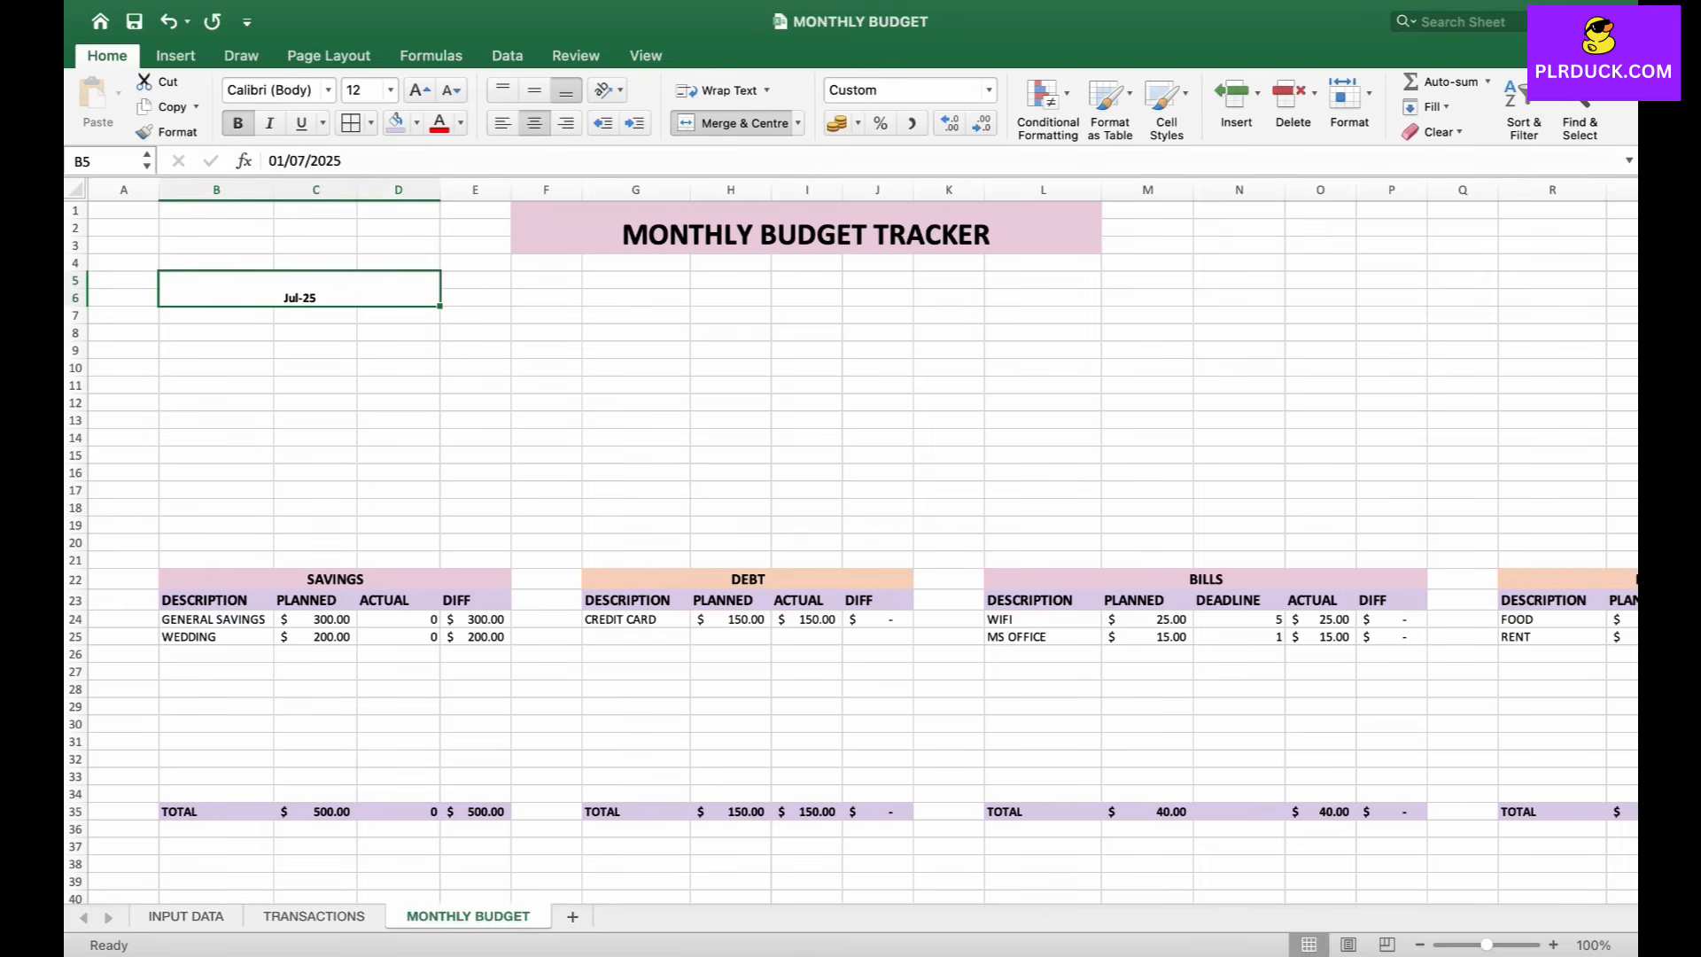
- Increase the month heading in B5 to font size 24
left_click(419, 90)
left_click(420, 90)
left_click(419, 90)
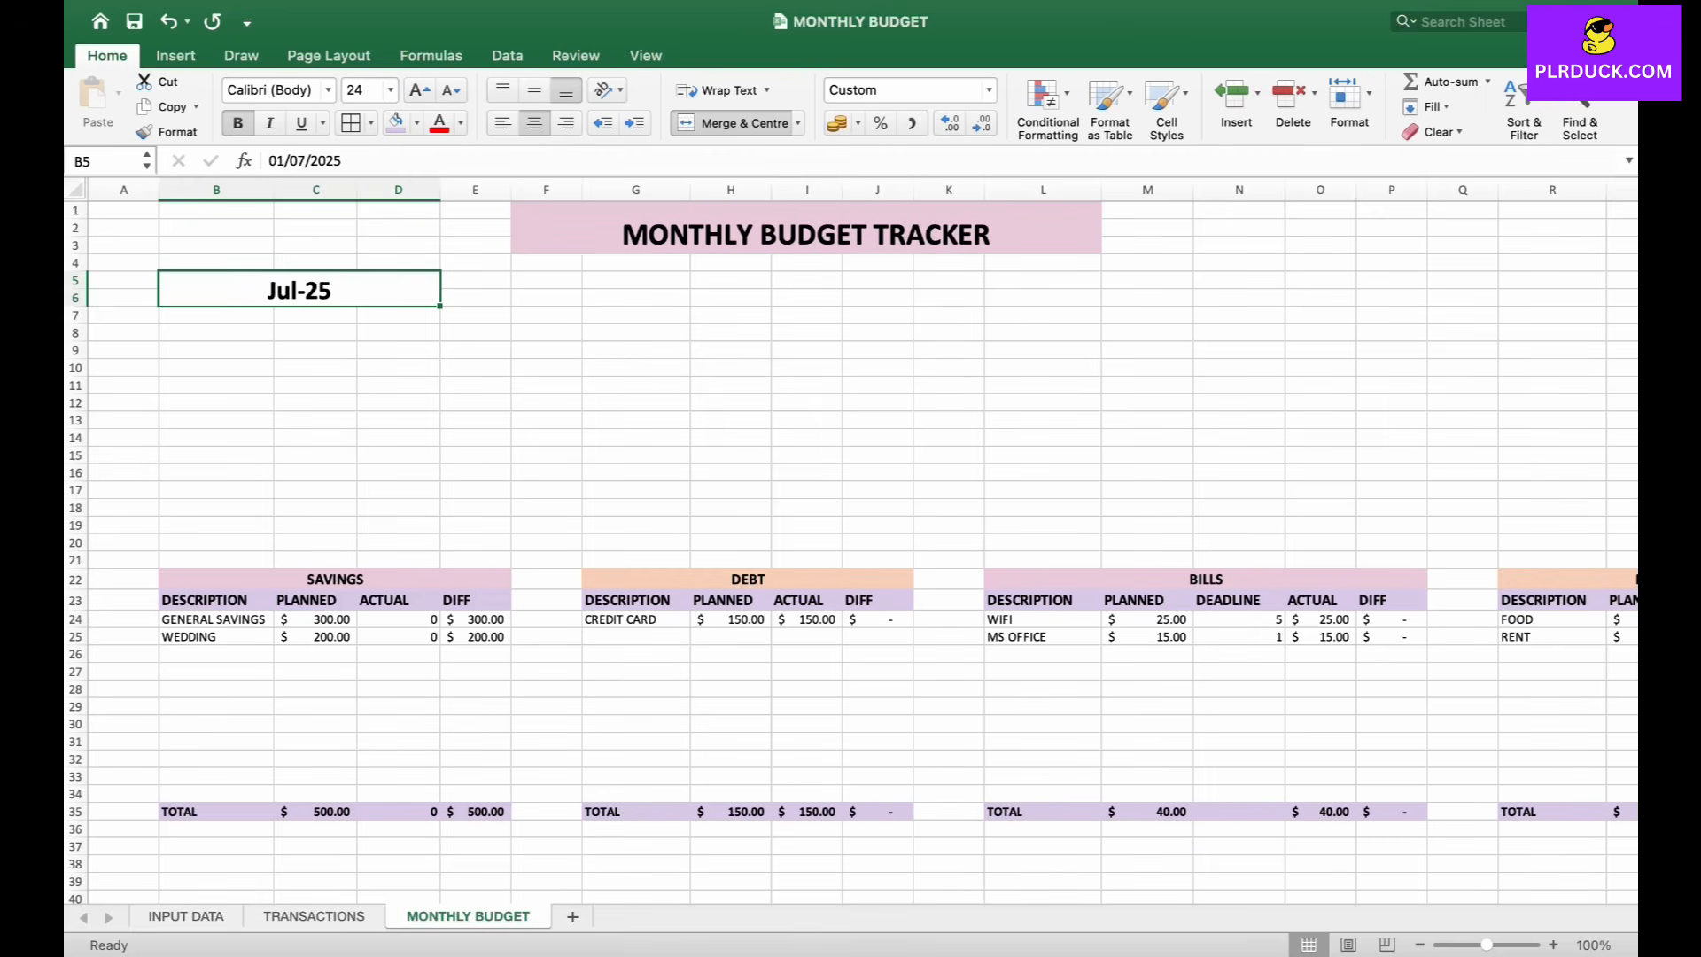
- Merge and centre B8:C8 with the label TOTAL INCOME, and merge B9:C11 beneath it as its value box
left_click(217, 385)
left_click_drag(216, 332, 315, 332)
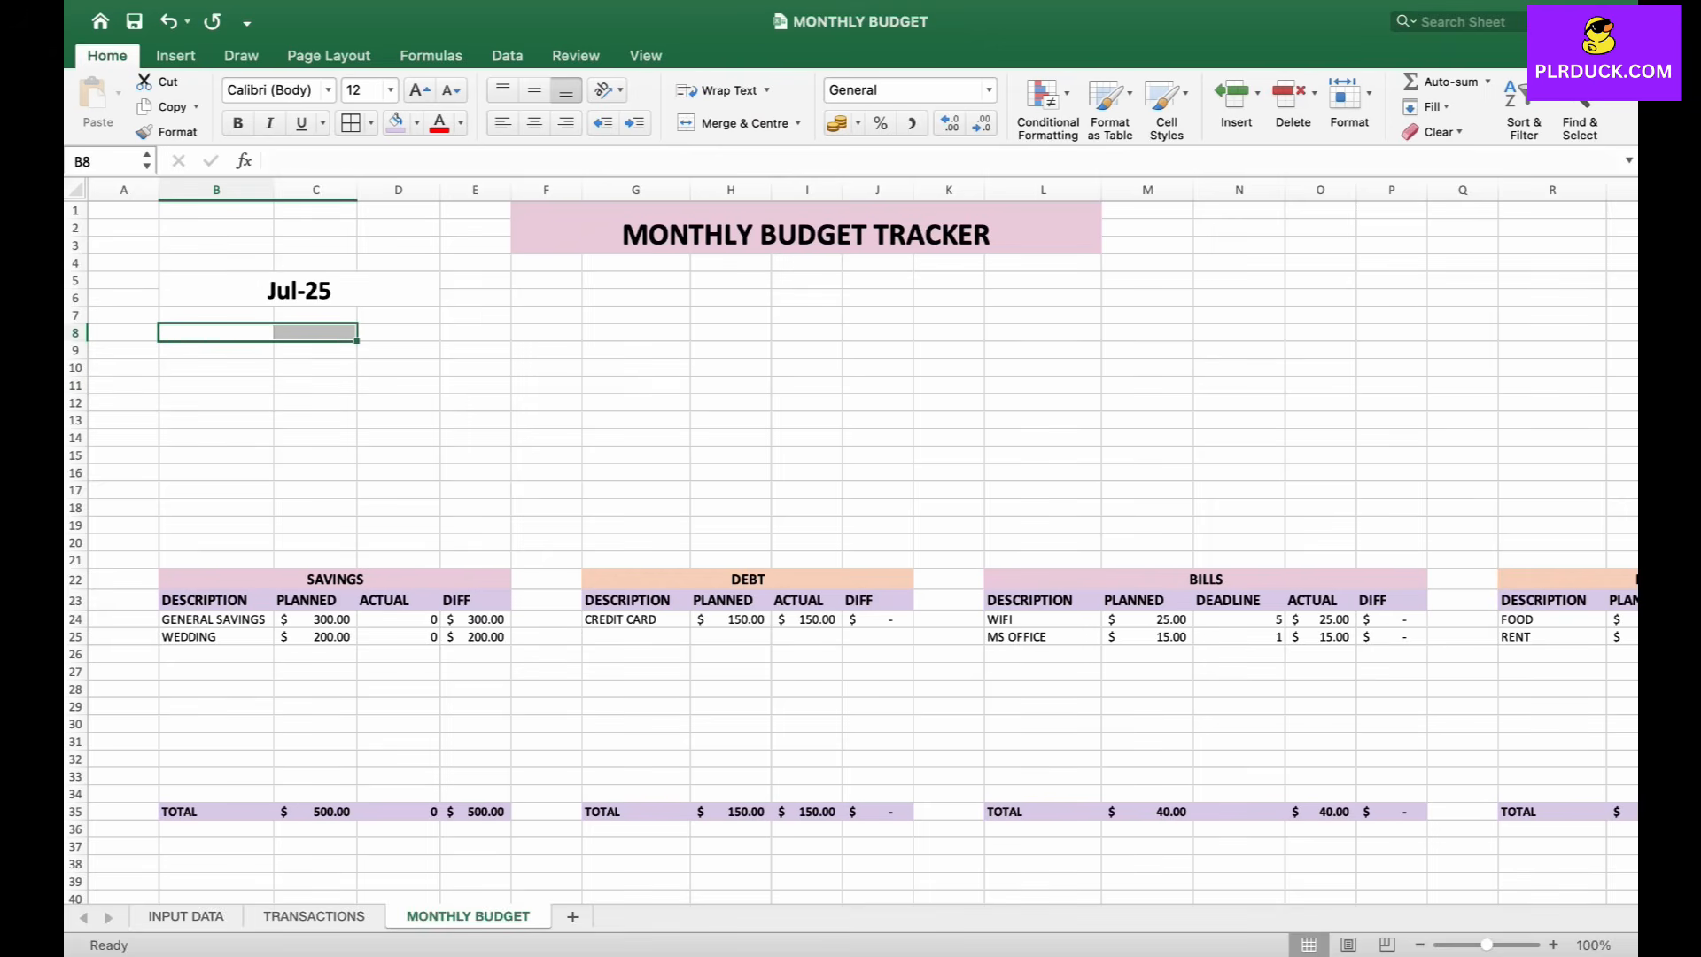
left_click(735, 123)
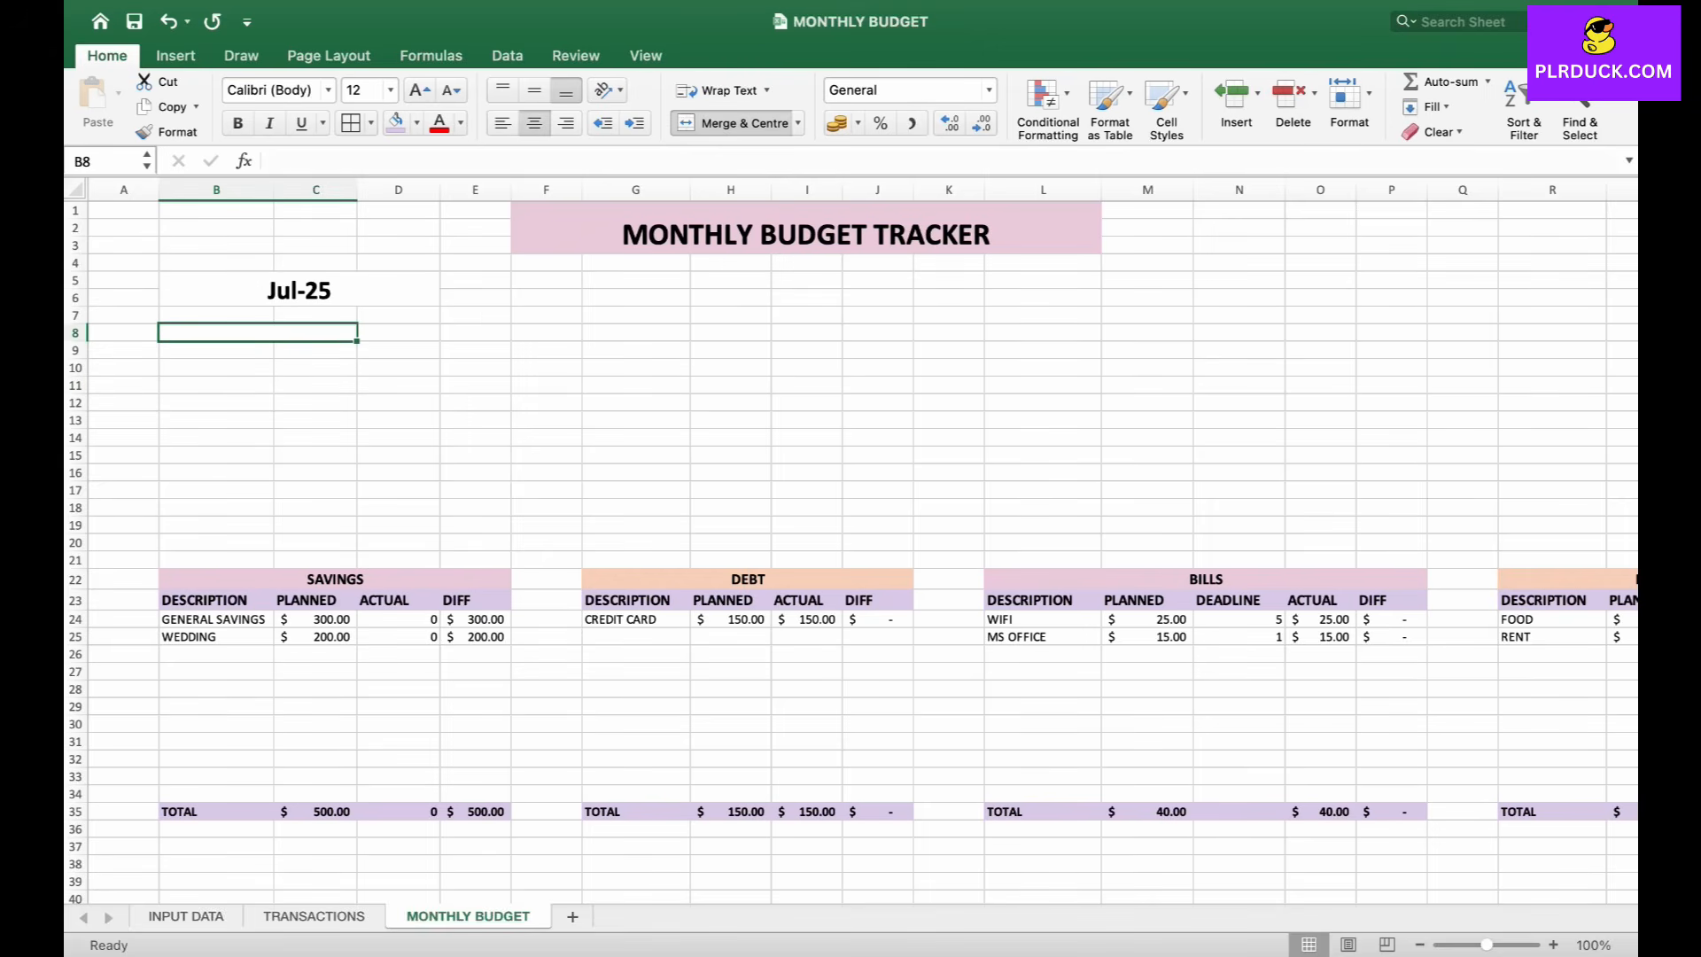
type("TOTAL INCOME")
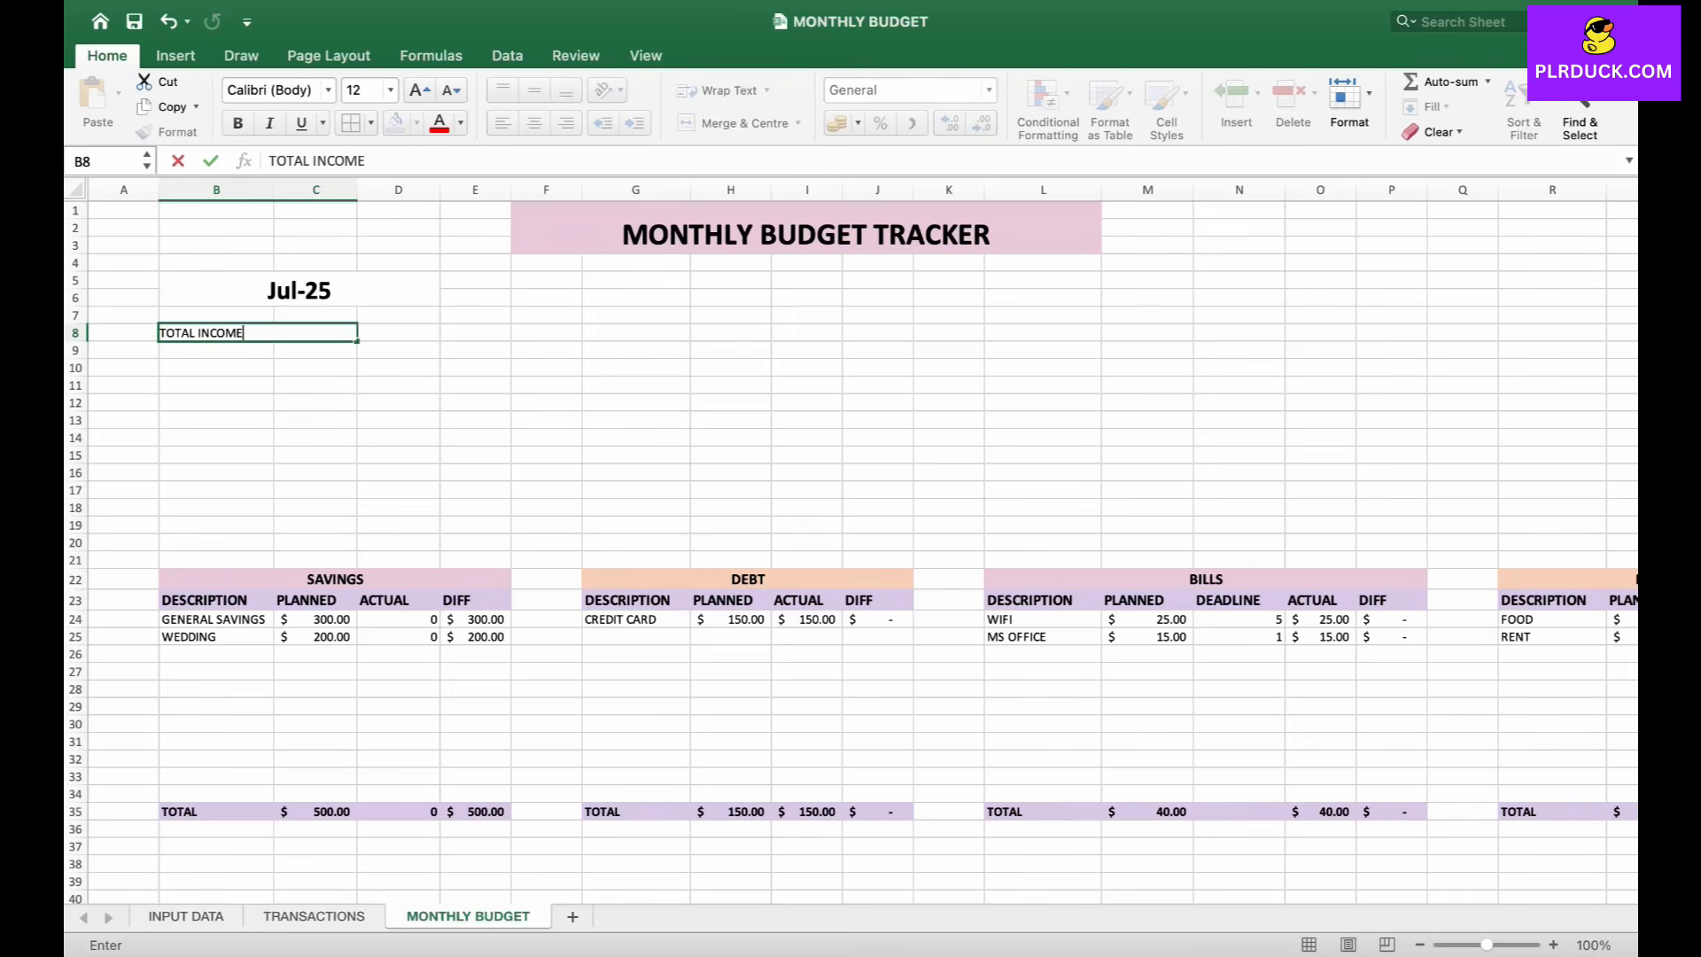
left_click(251, 381)
left_click_drag(216, 350, 316, 385)
left_click(735, 124)
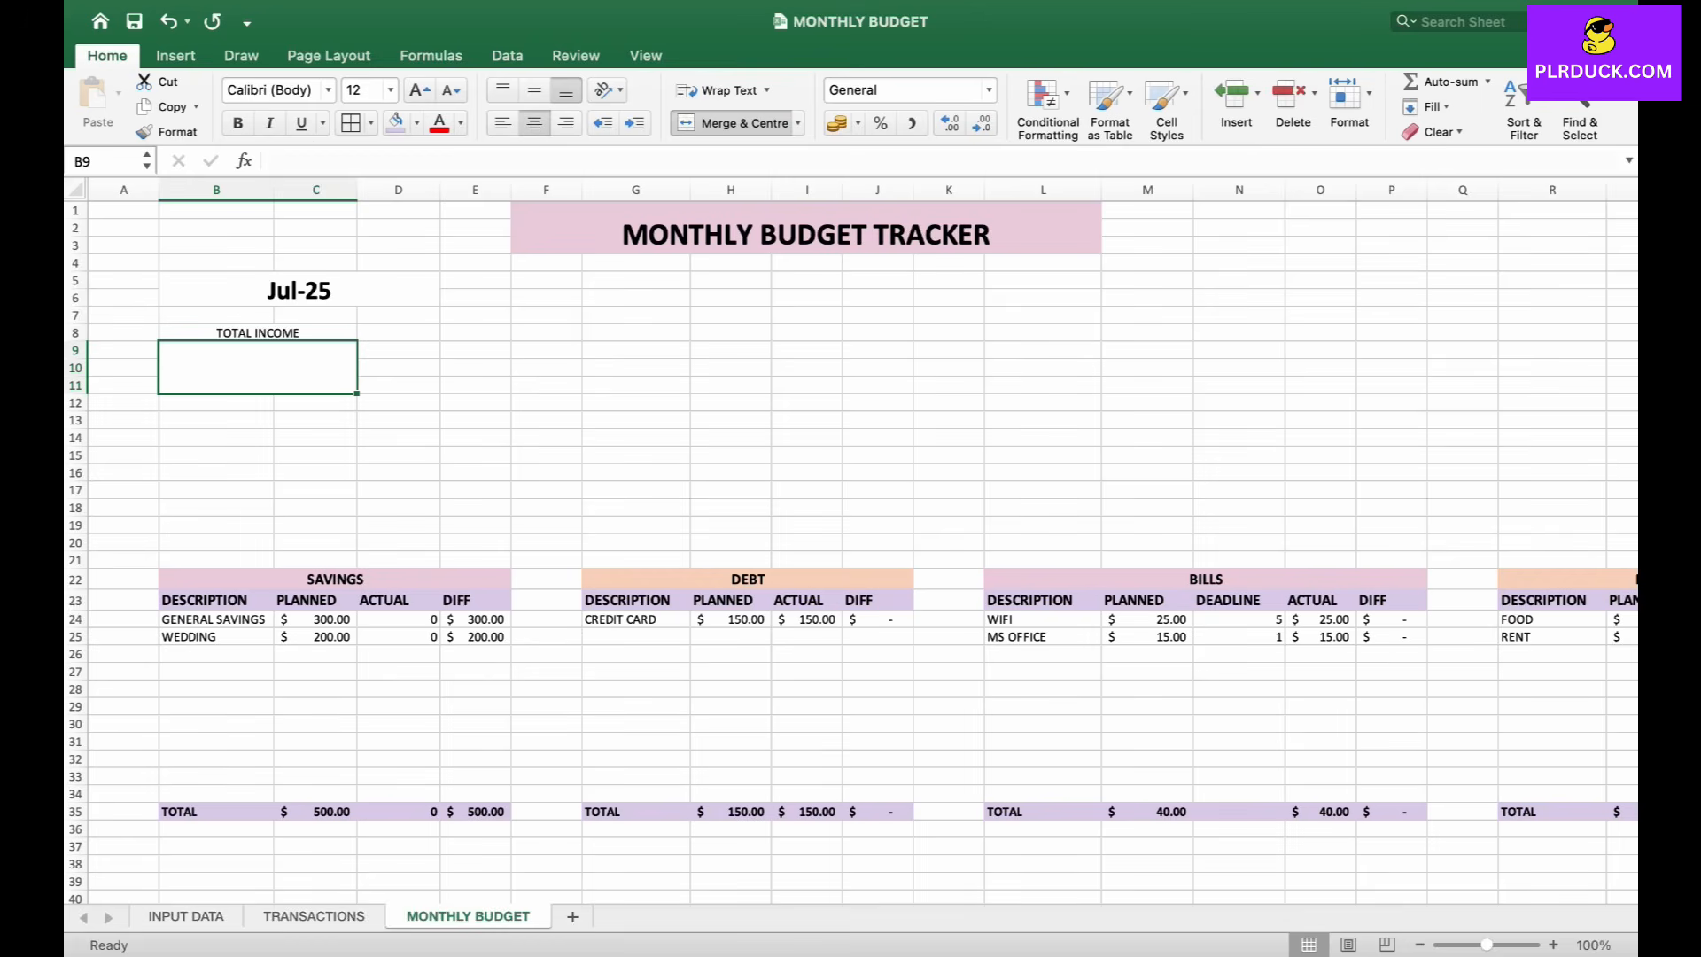
- Merge and centre E8:F8 with the label TOTAL EXPENSE, and merge E9:F11 beneath it as its value box
left_click_drag(475, 333, 546, 333)
left_click(734, 123)
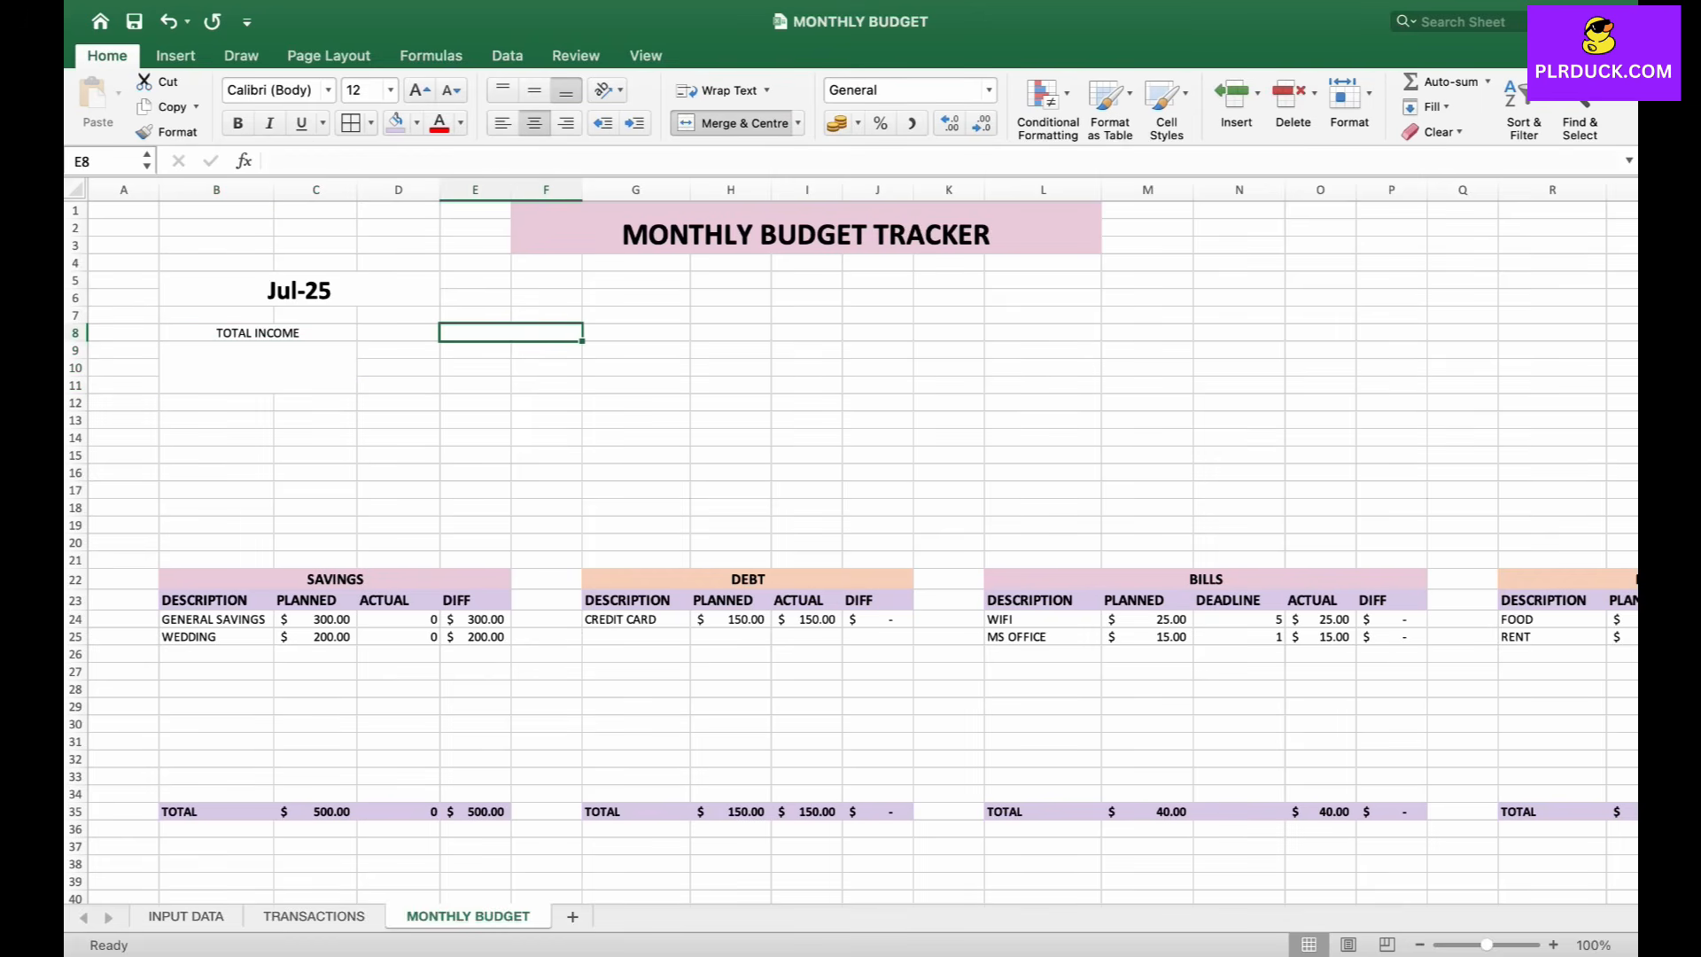
type("TOTAL EXPENSE")
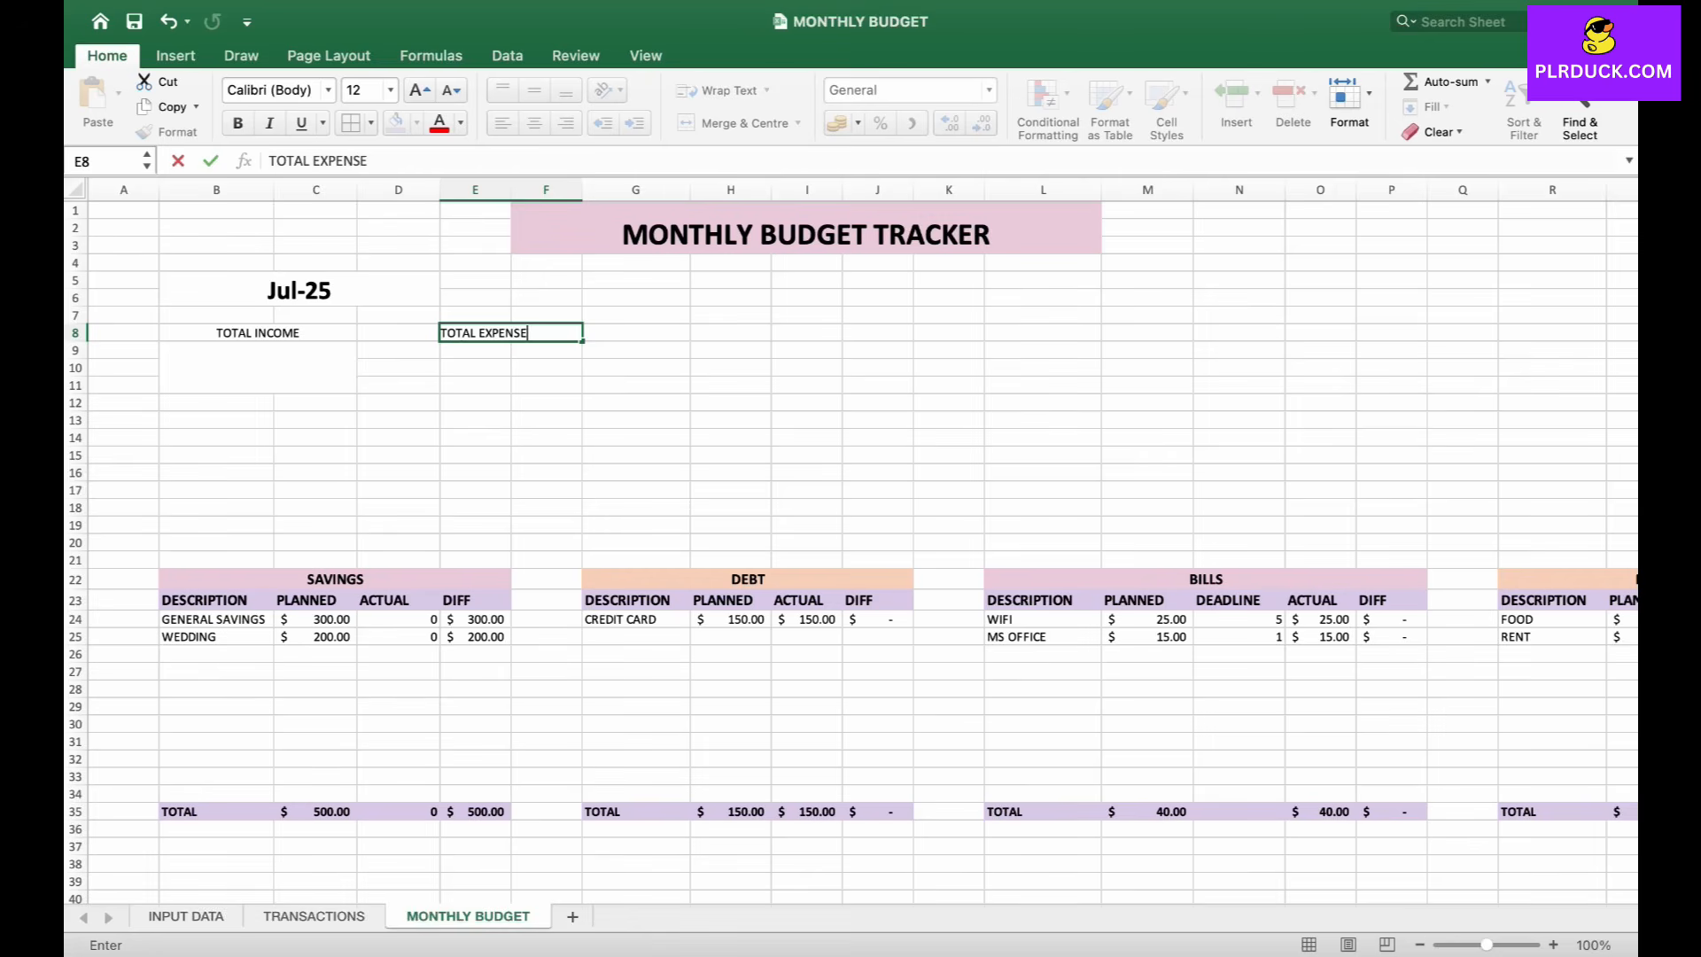
key("Return")
left_click_drag(477, 351, 547, 385)
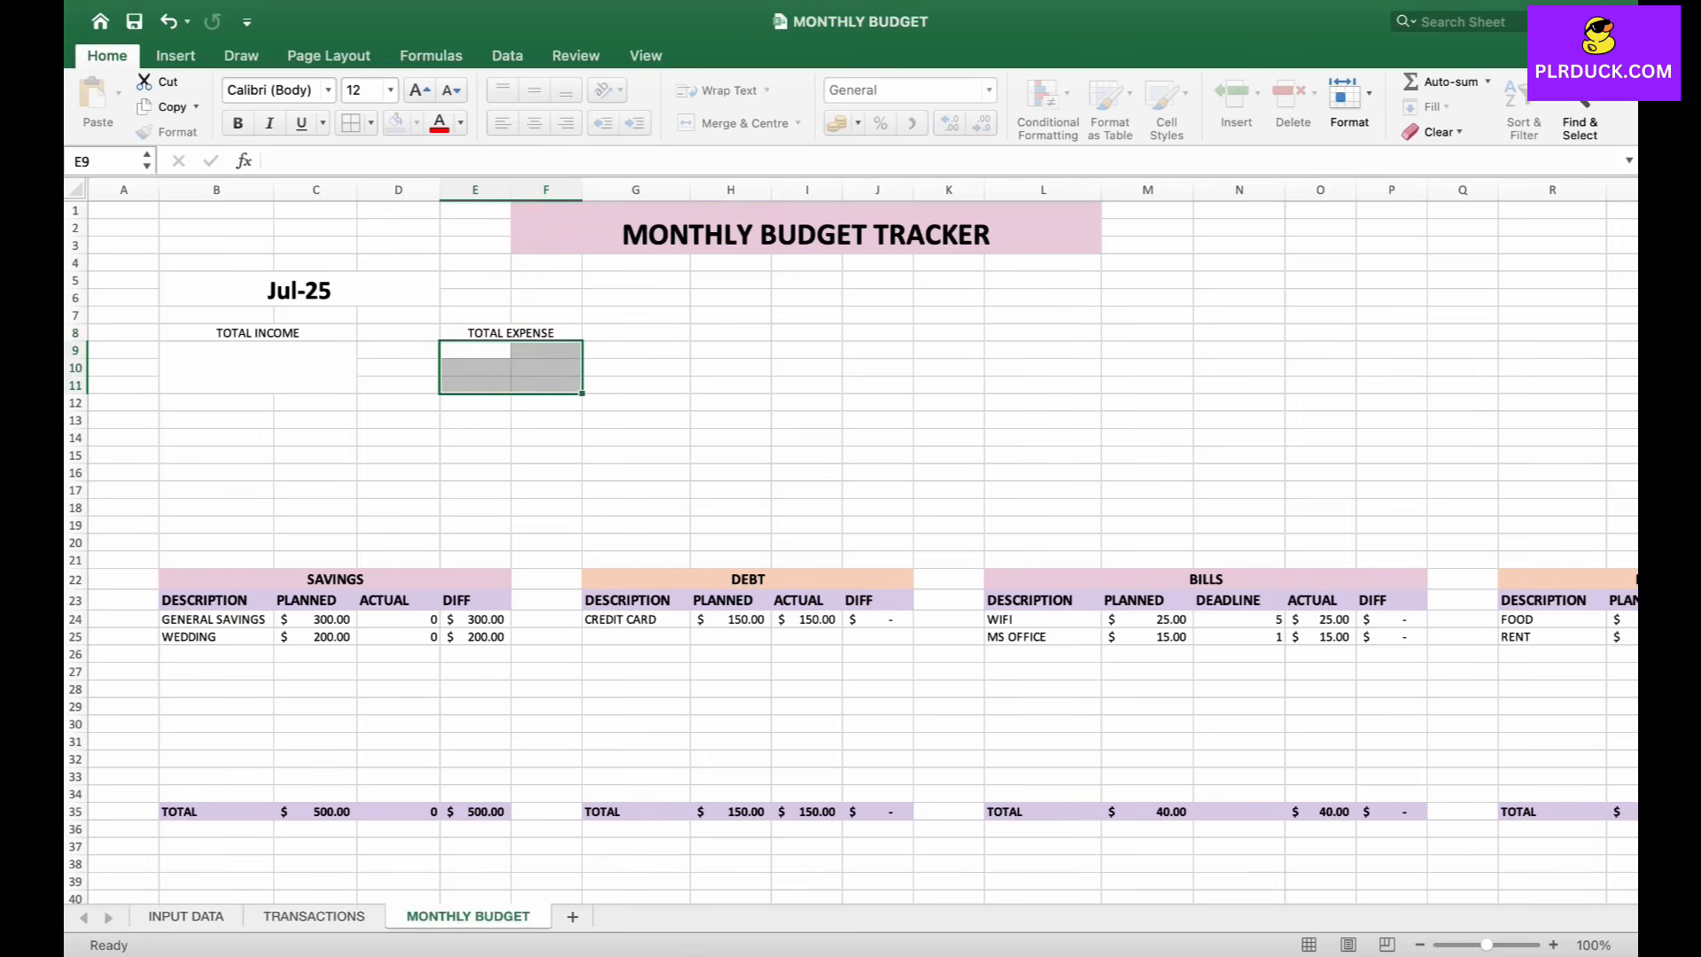
left_click(743, 123)
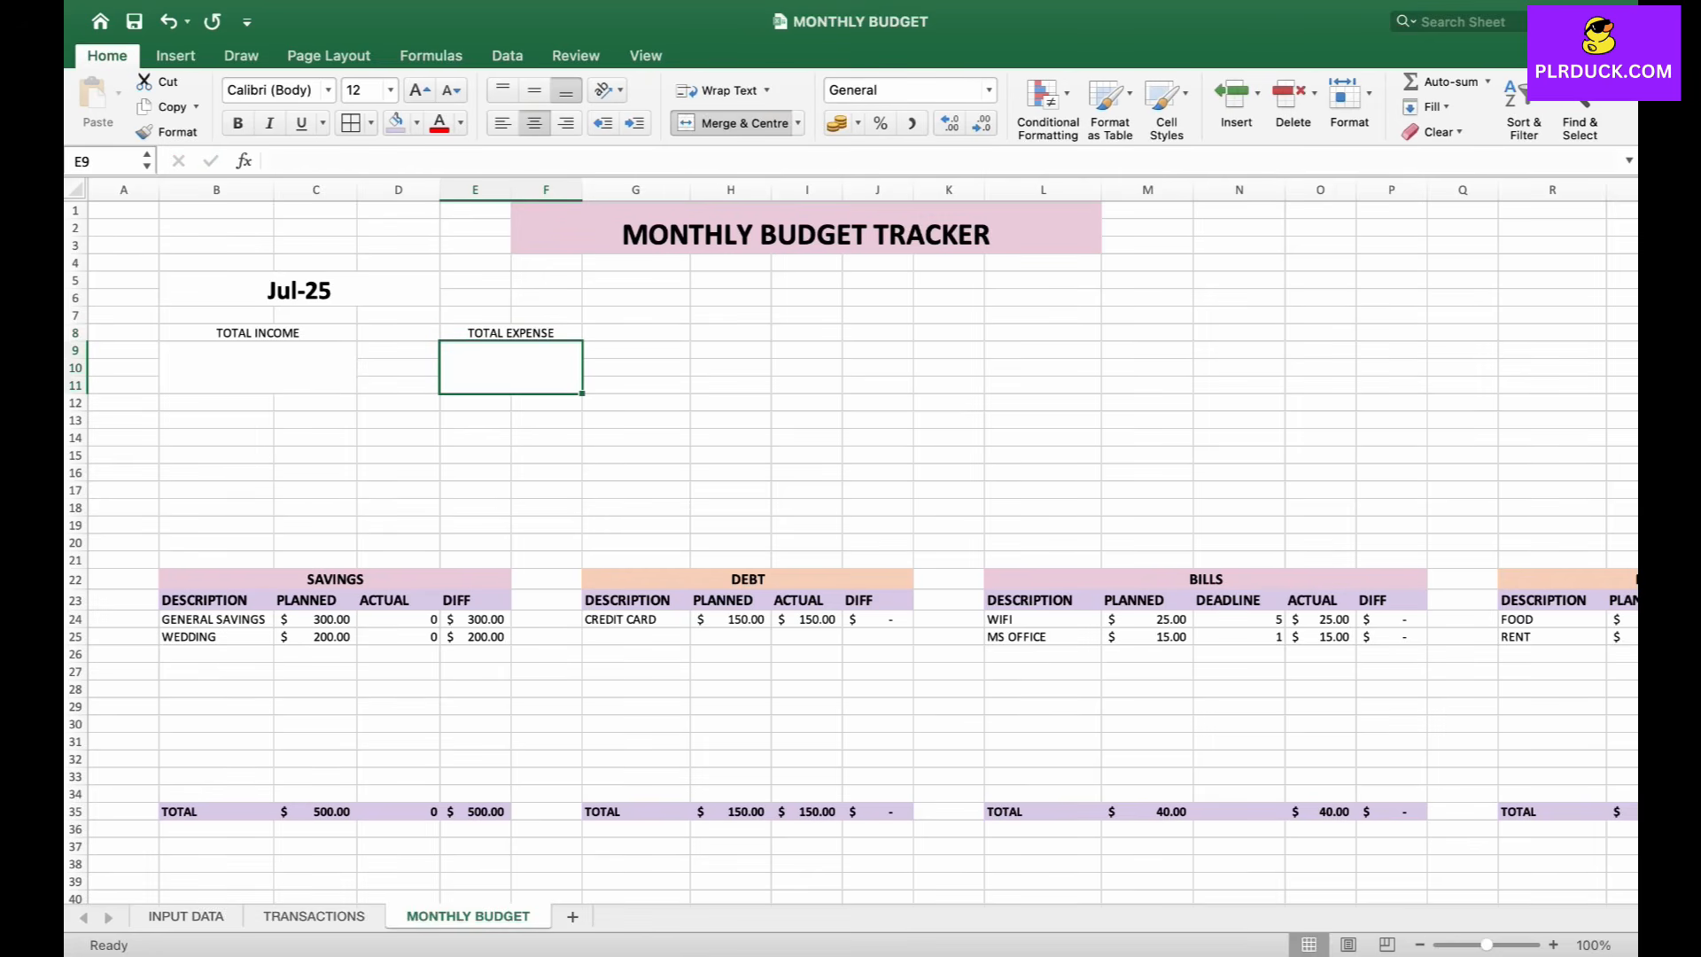
- Merge and centre B14:C14 and enter the label AMOUNT LEFT in it
left_click_drag(217, 438, 316, 437)
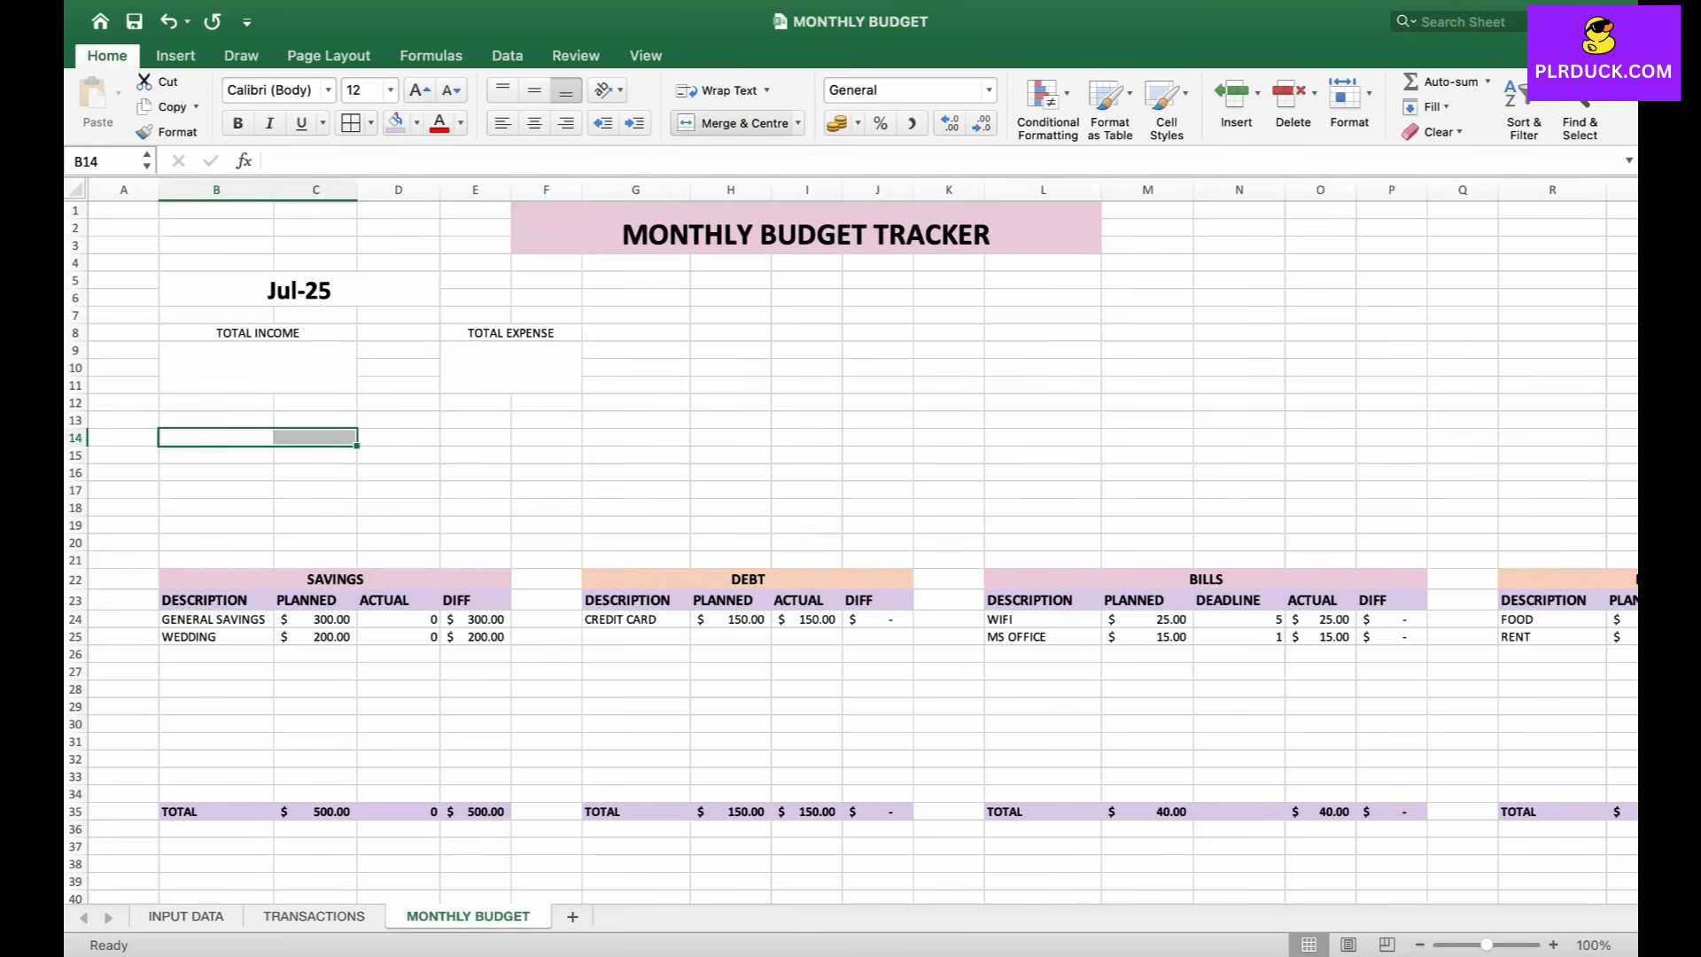
left_click(743, 124)
type("AMOU")
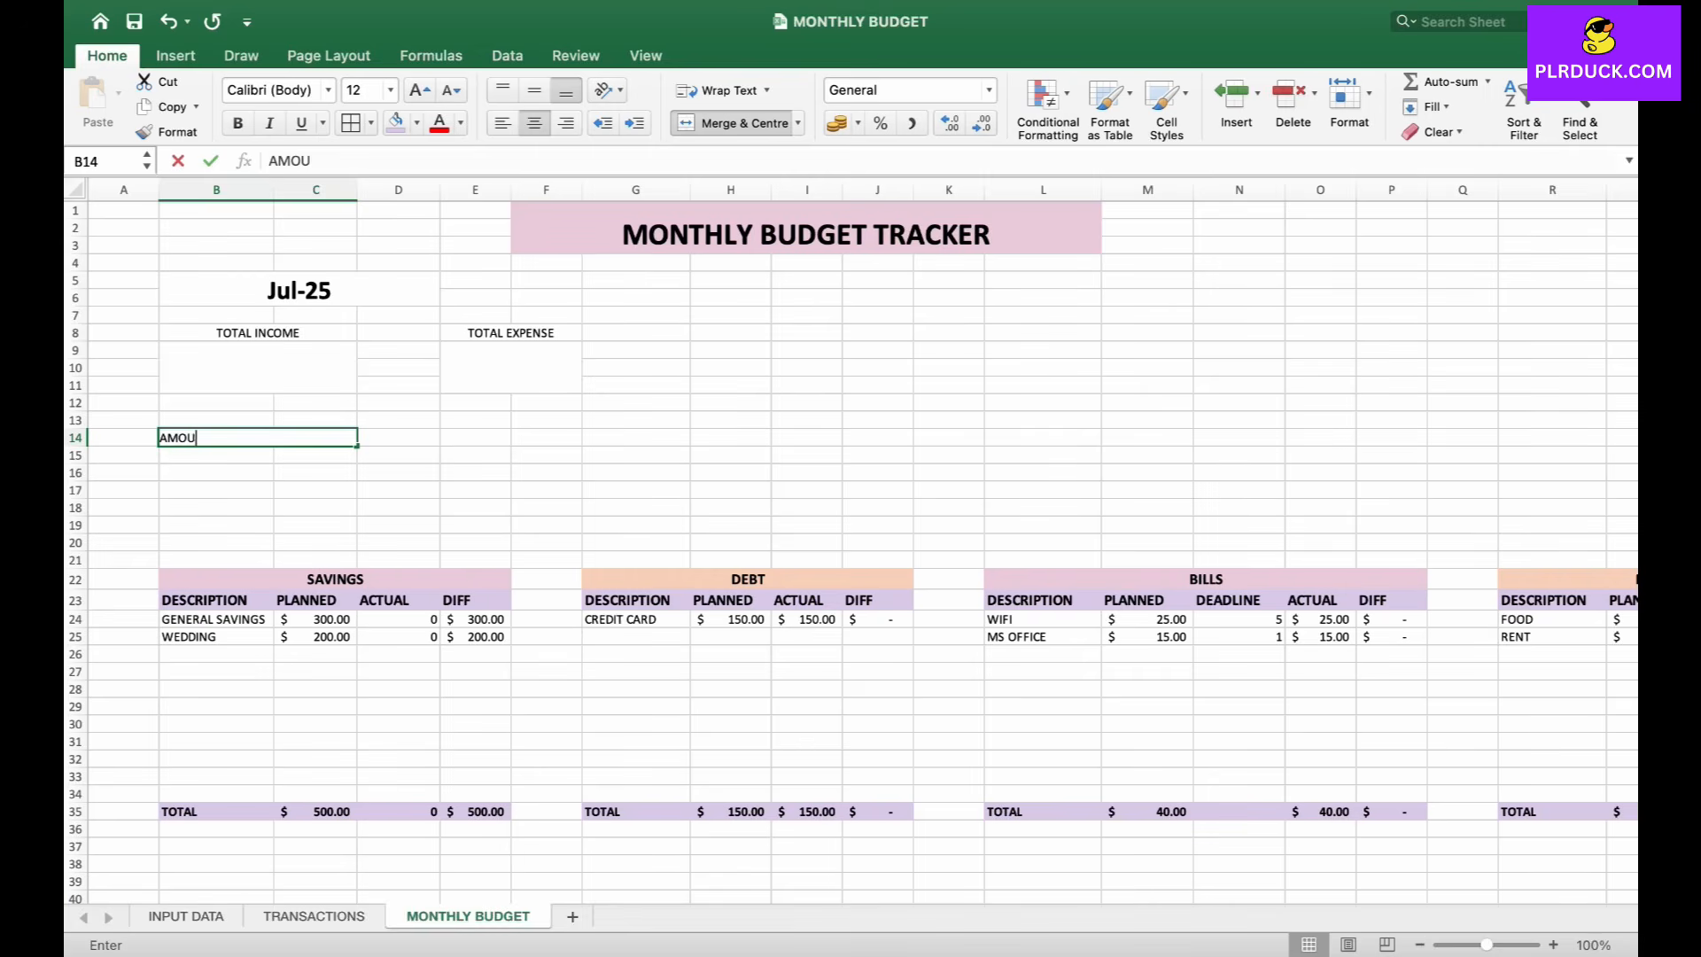
type("NT LEFT")
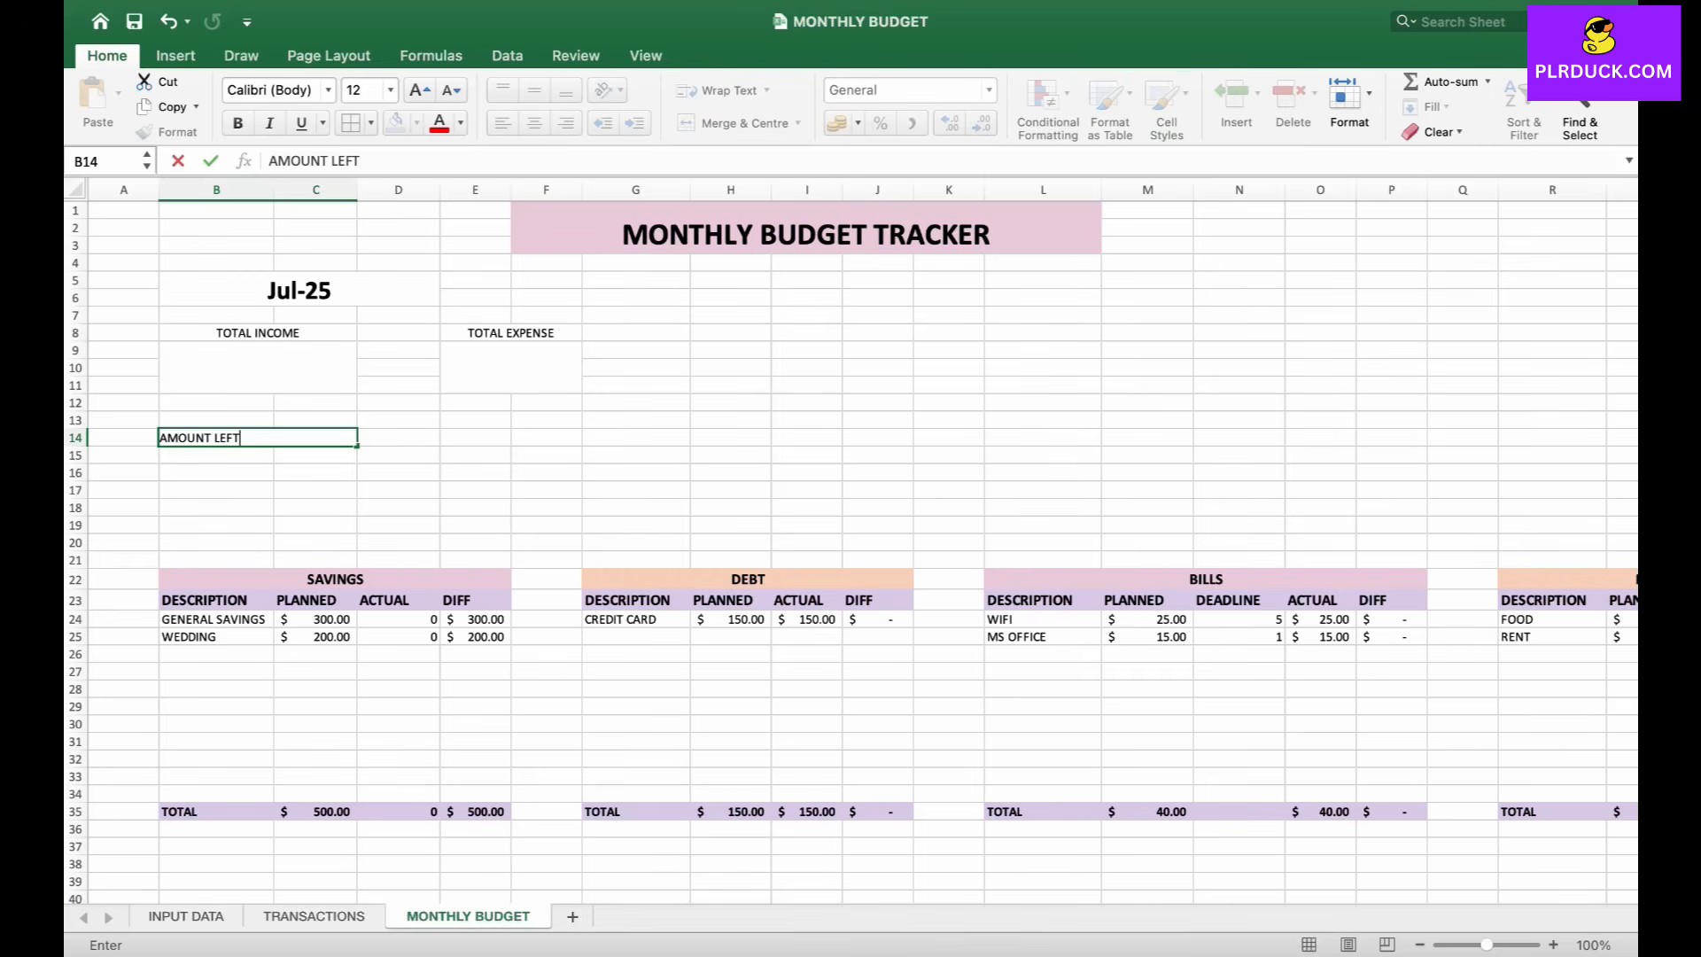
- Merge and centre E14:F14 and enter the label BUDGET AMOUNT LEFT in it
key("Right")
key("Right")
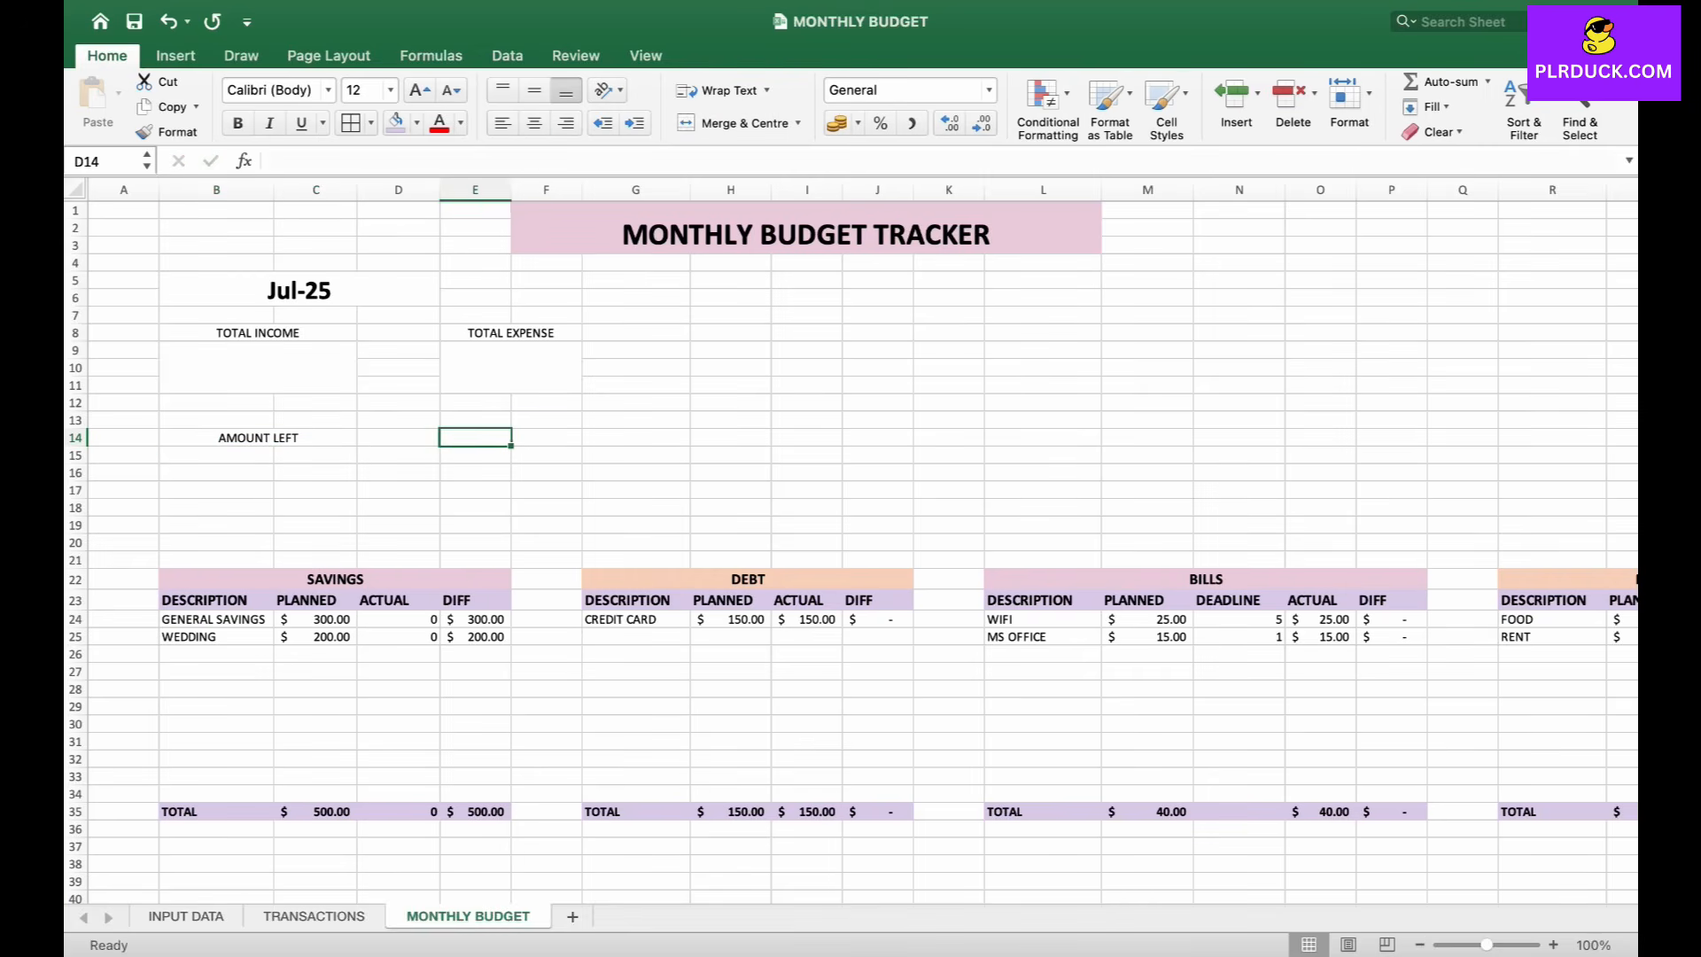
key("shift+Right")
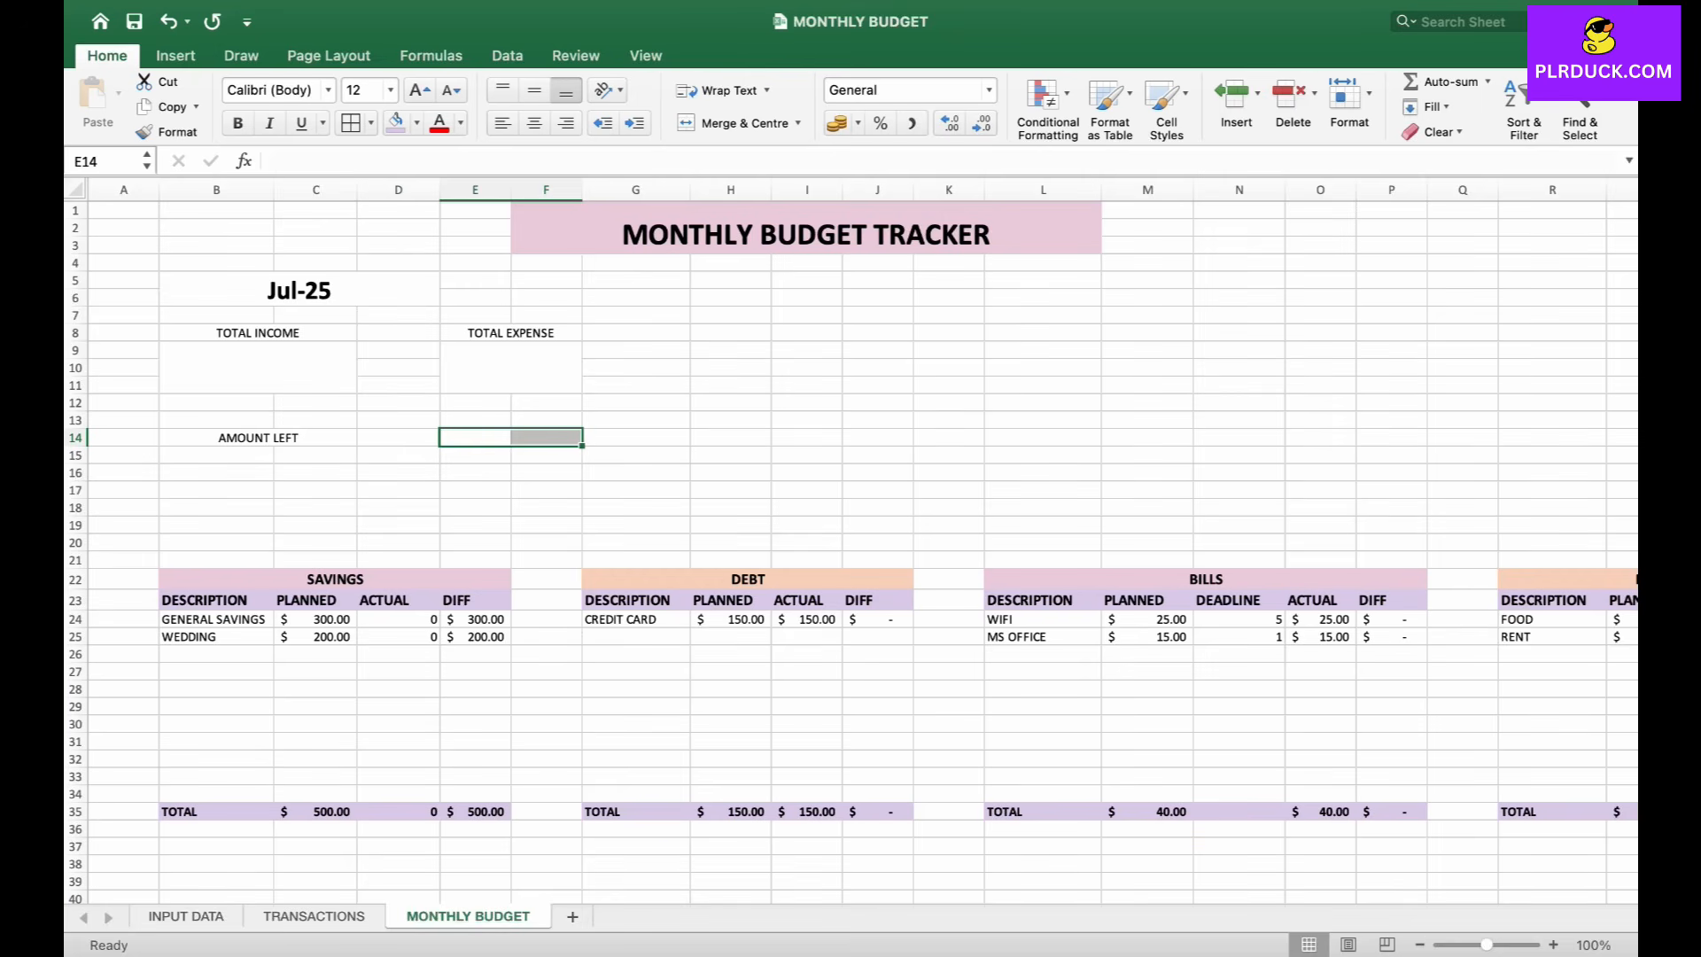
left_click(743, 124)
type("B")
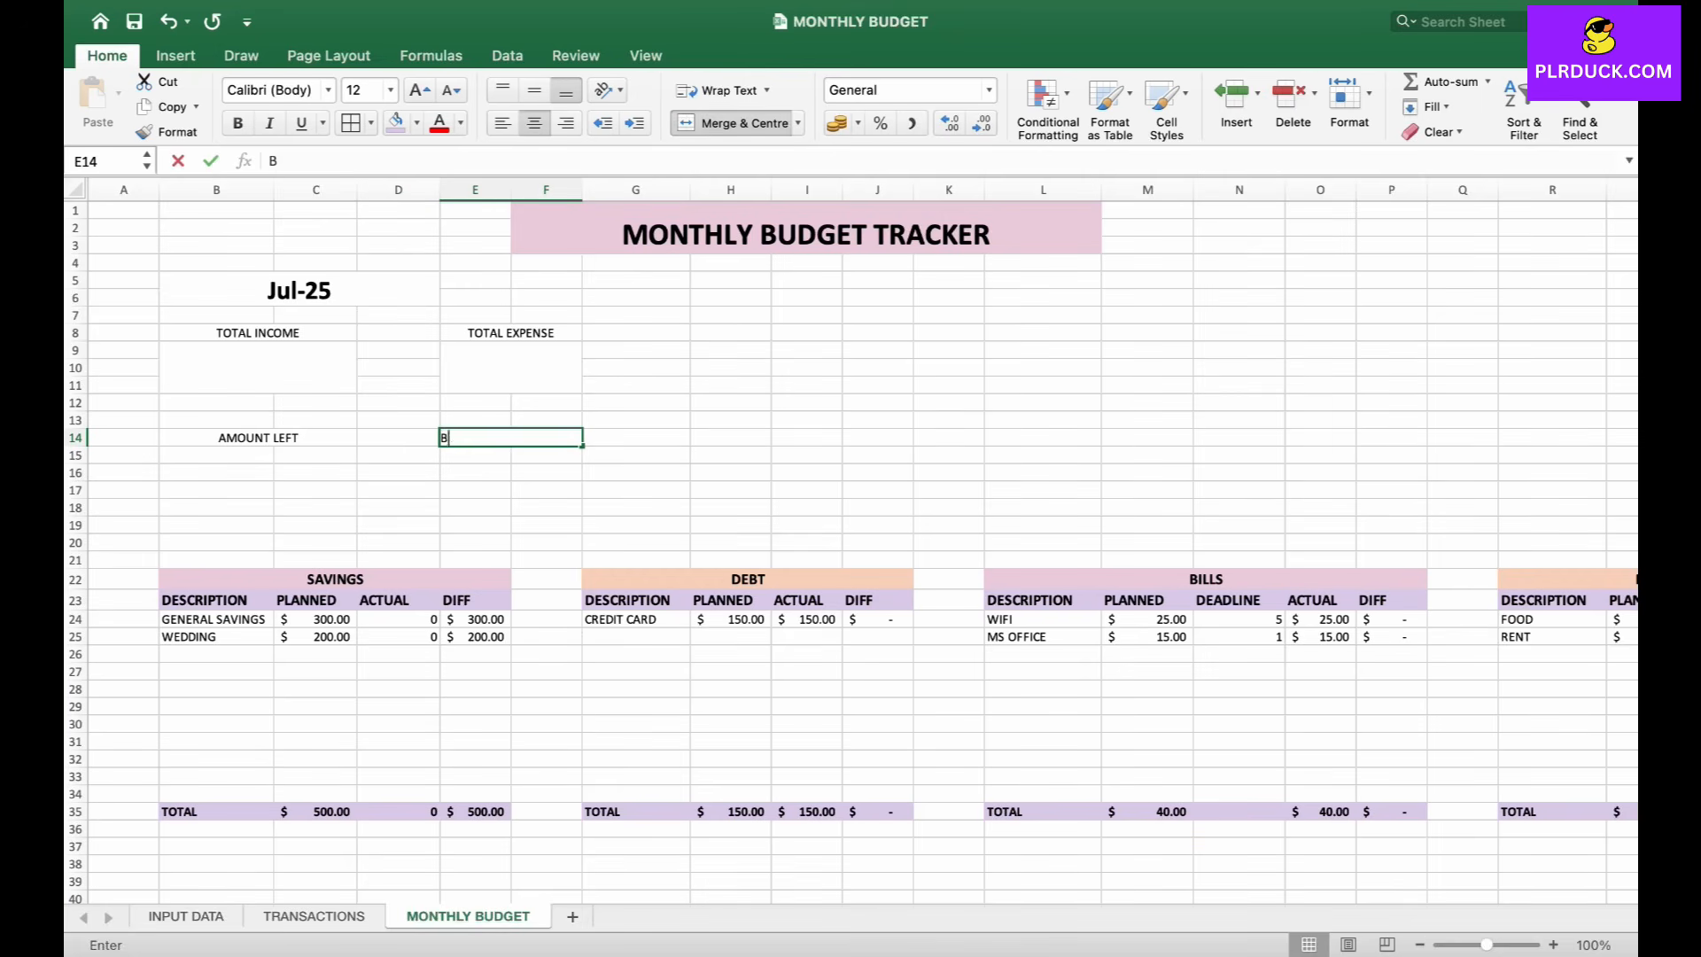
type("UG")
key("BackSpace")
type("DGET AMOUNT")
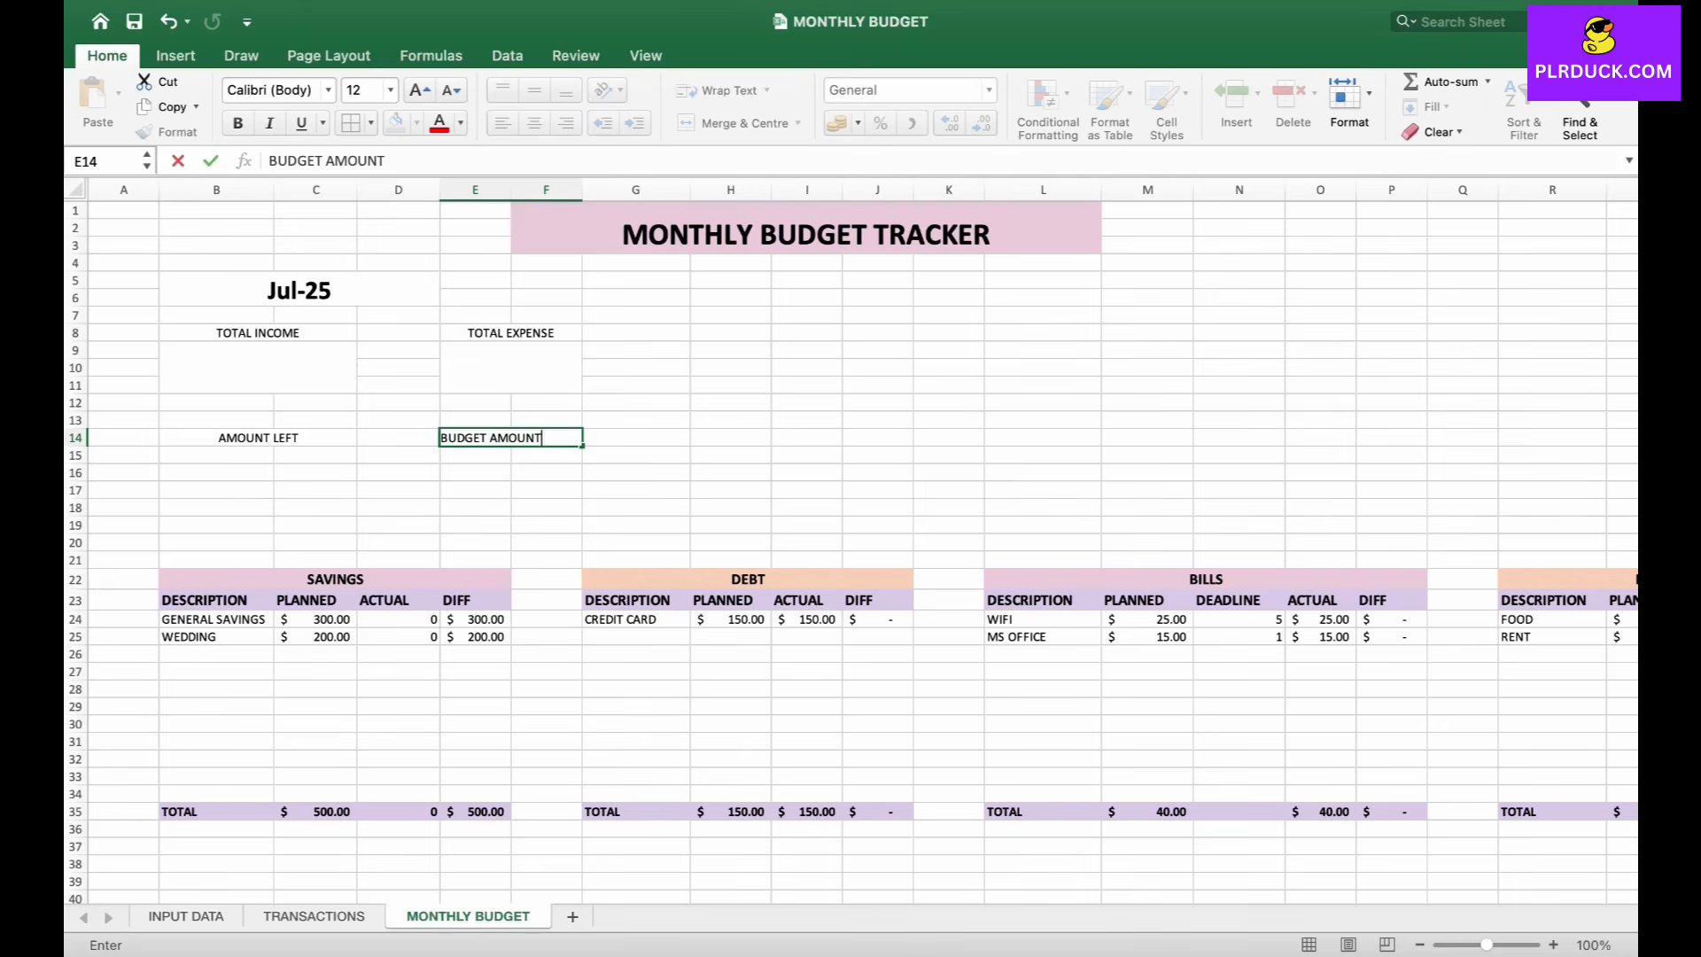
type(" LEFT")
- Merge and centre B15:C17 and E15:F17 as value boxes below the AMOUNT LEFT and BUDGET AMOUNT LEFT labels
left_click(399, 473)
left_click_drag(217, 455, 316, 490)
left_click(735, 123)
left_click_drag(475, 455, 546, 490)
left_click(735, 123)
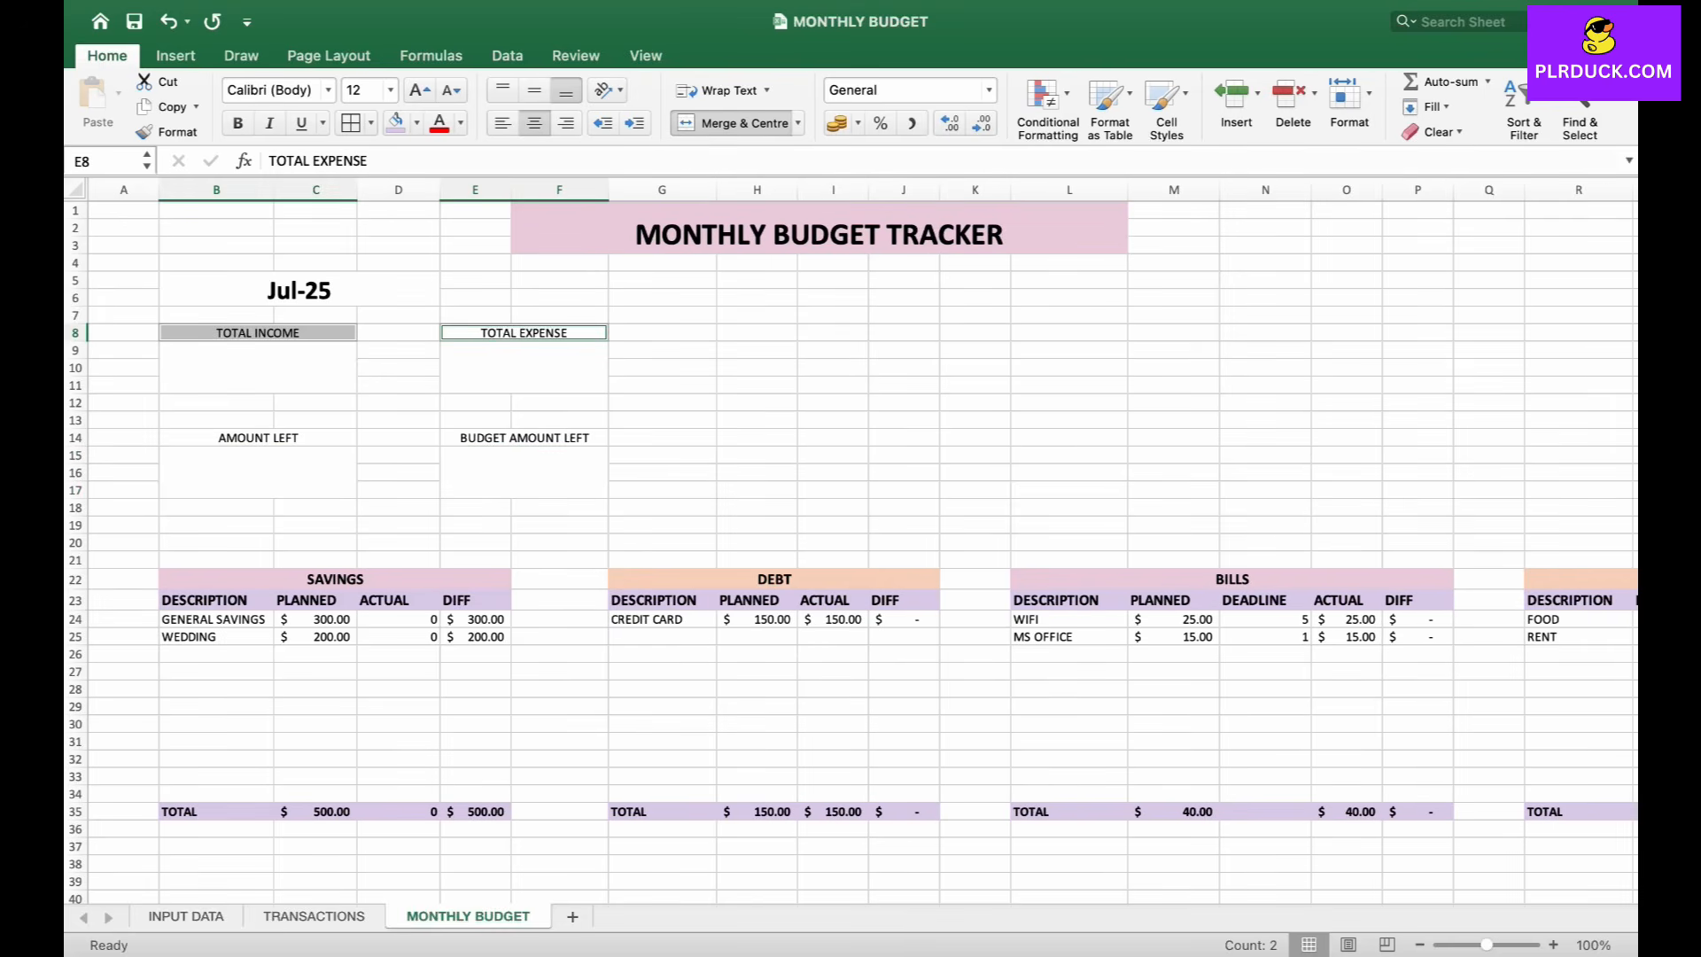
- Format the four summary labels in rows 8 and 14 as bold, size 16, with the recently used light orange fill
left_click(524, 438, "super")
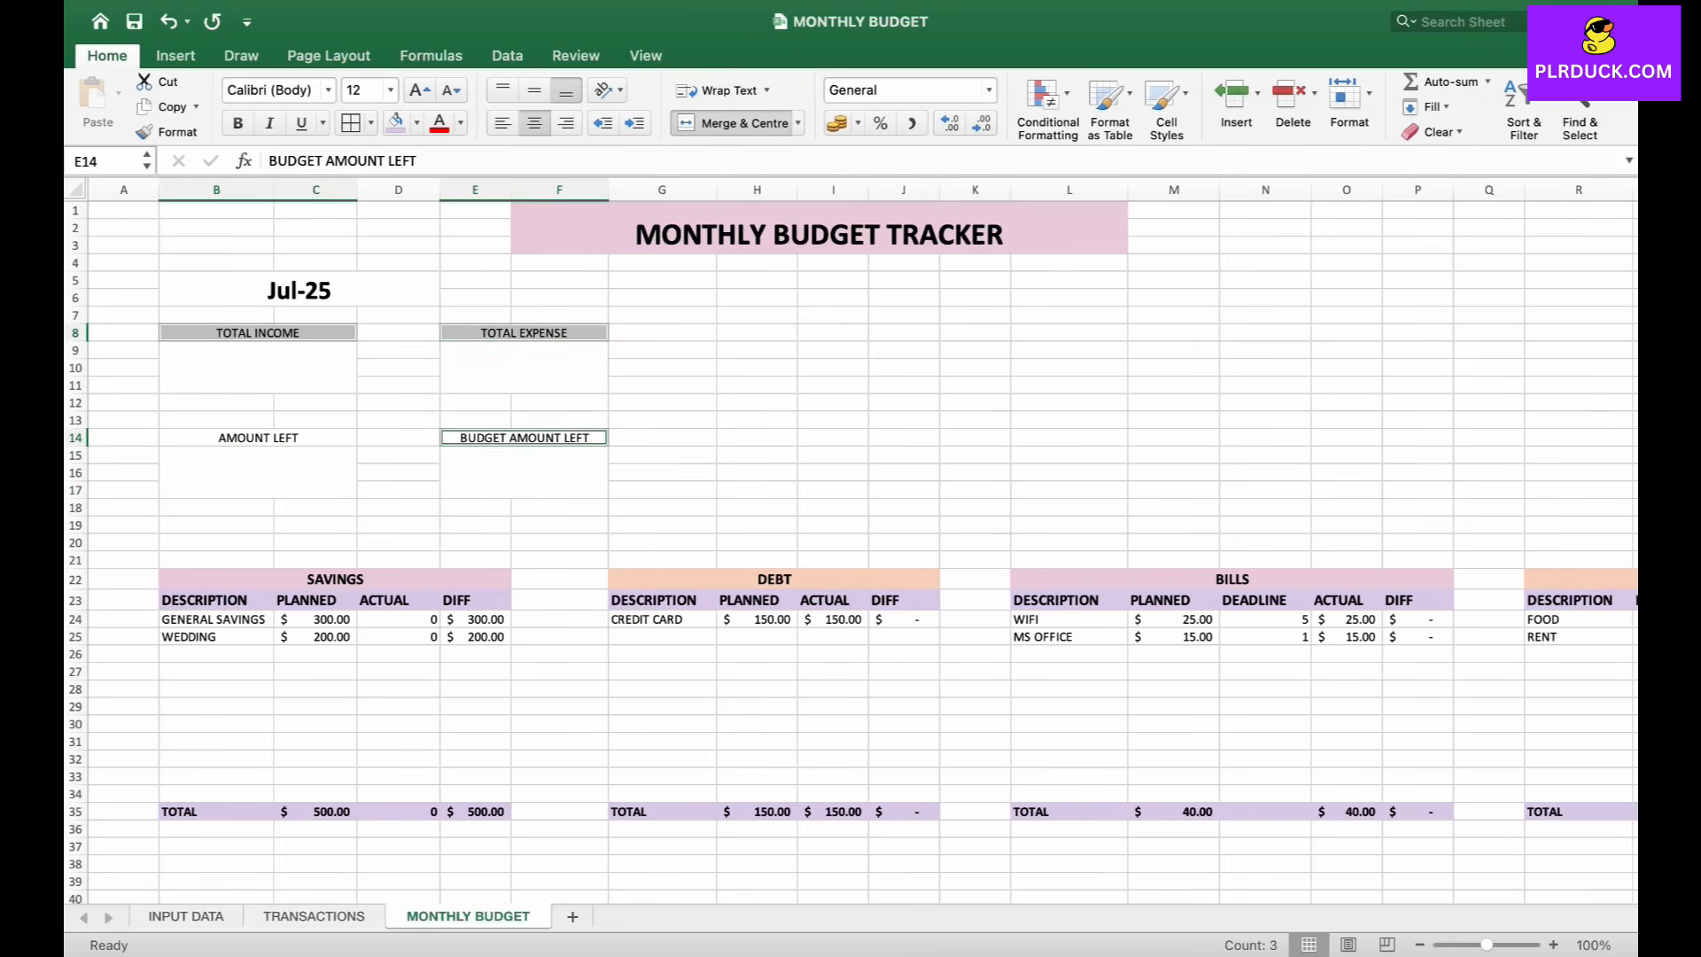
left_click(258, 438, "super")
left_click(237, 123)
left_click(416, 90)
left_click(415, 89)
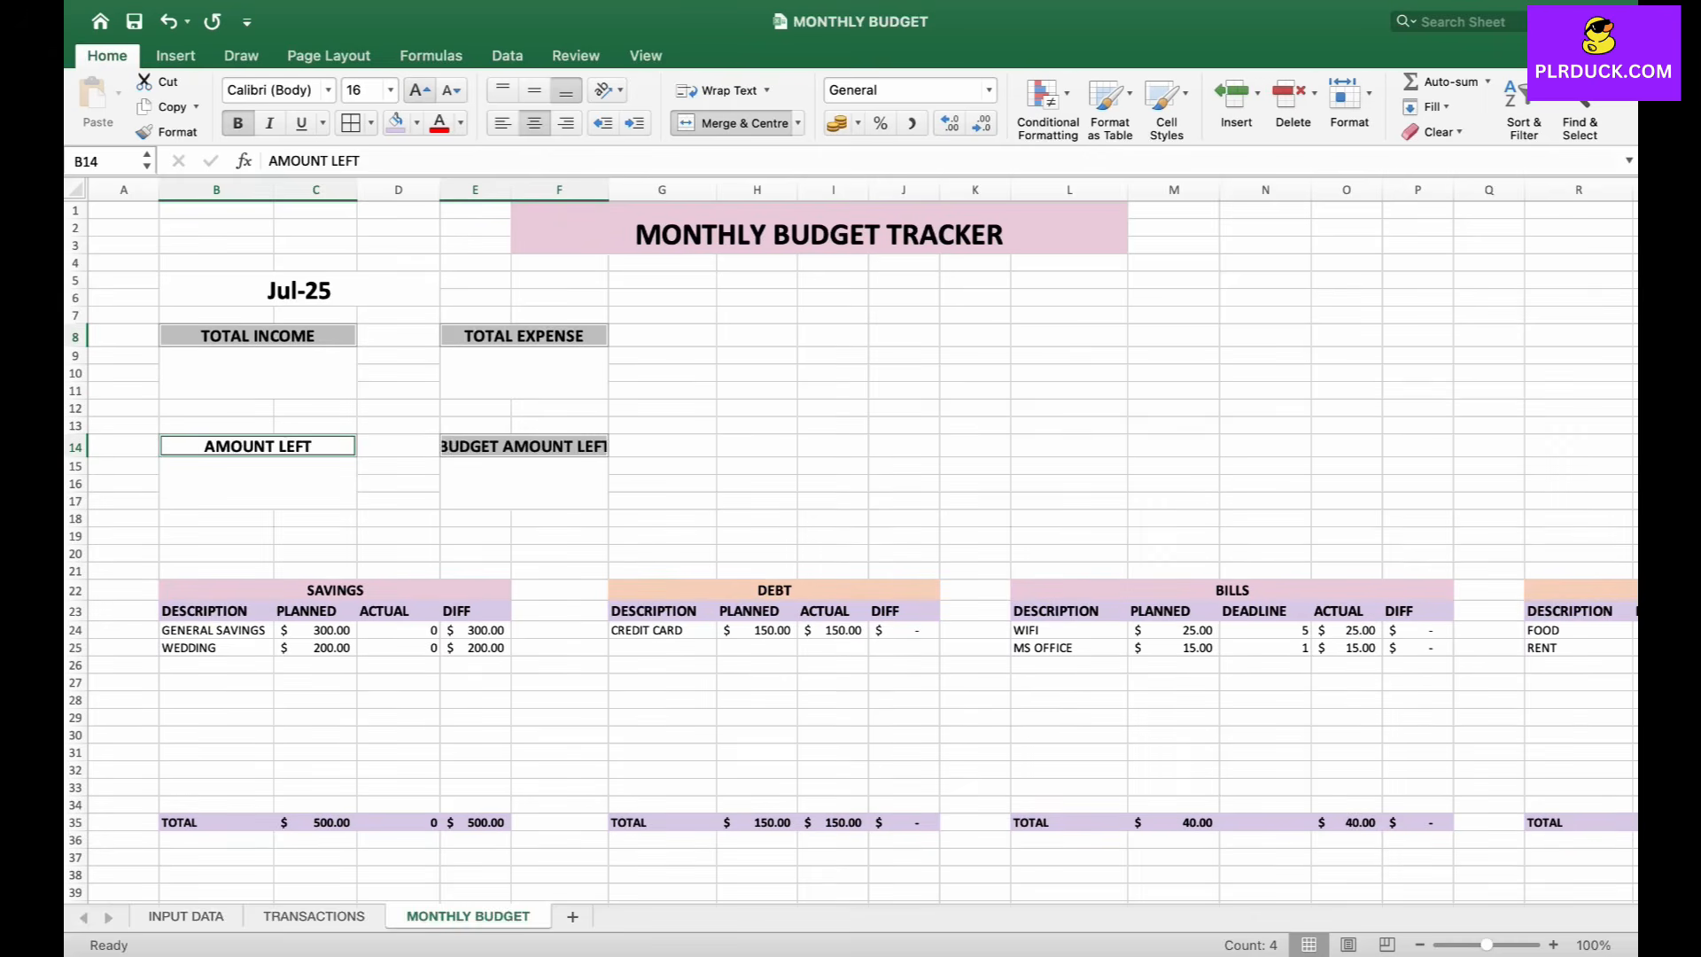
left_click(416, 123)
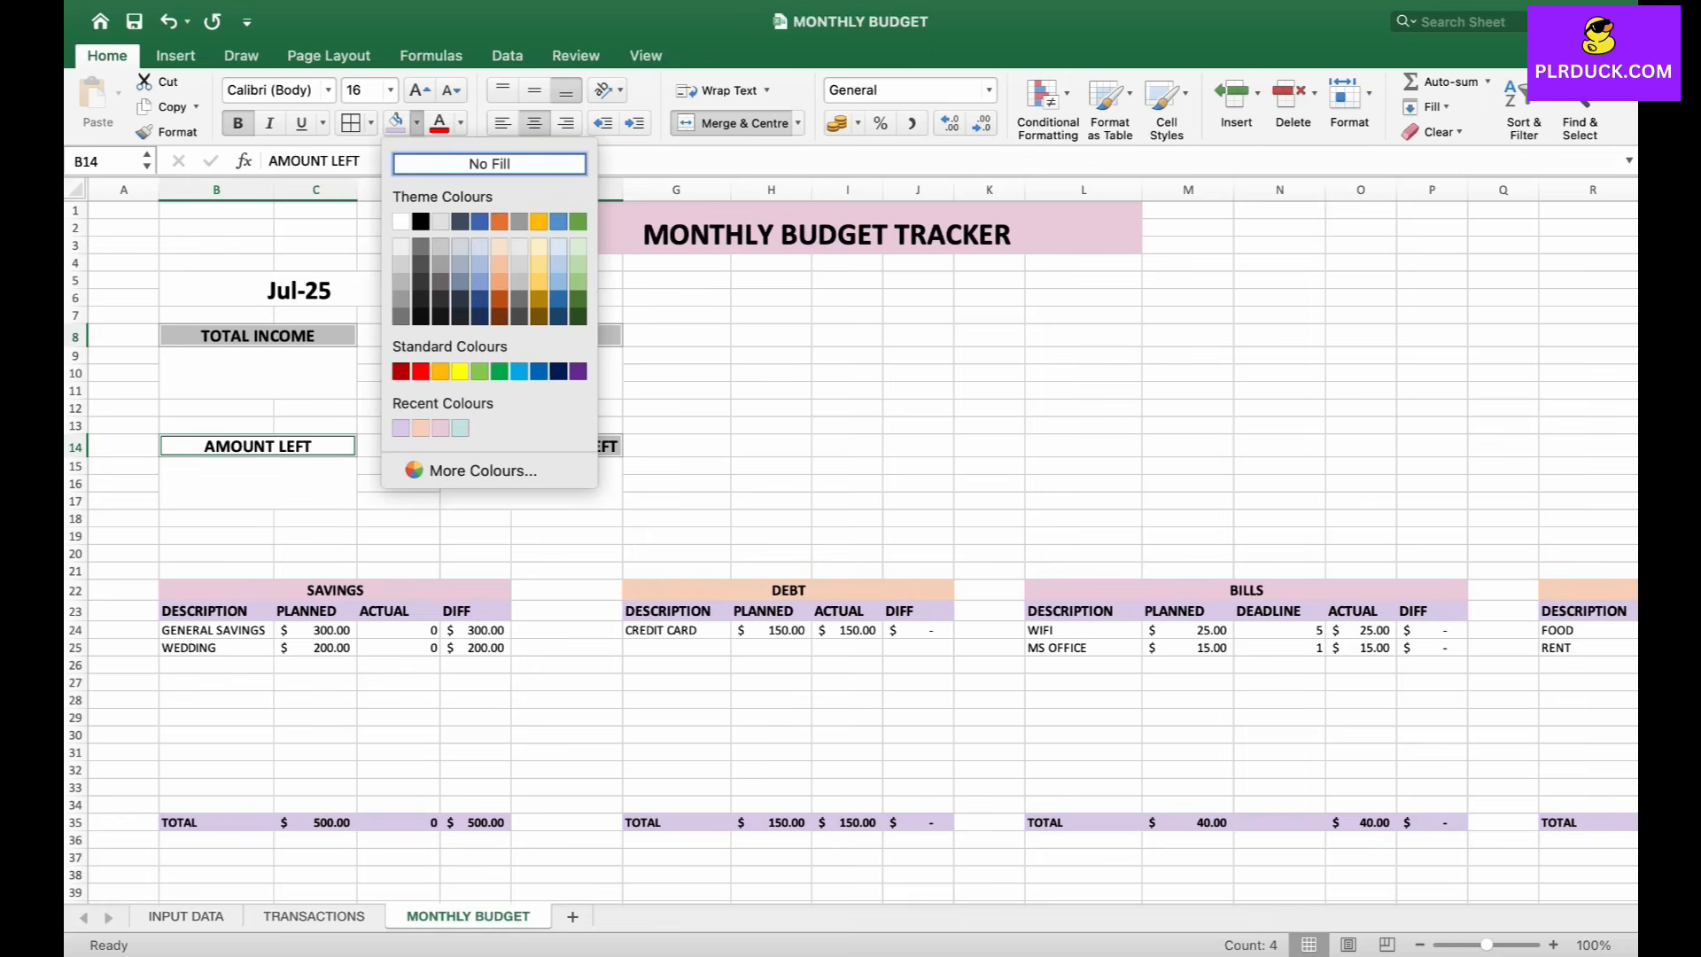
left_click(421, 428)
- Extend the merged and centred month heading to B5:F6 and fill it with the title's pink
left_click(300, 290)
left_click_drag(299, 290, 567, 292)
left_click(736, 122)
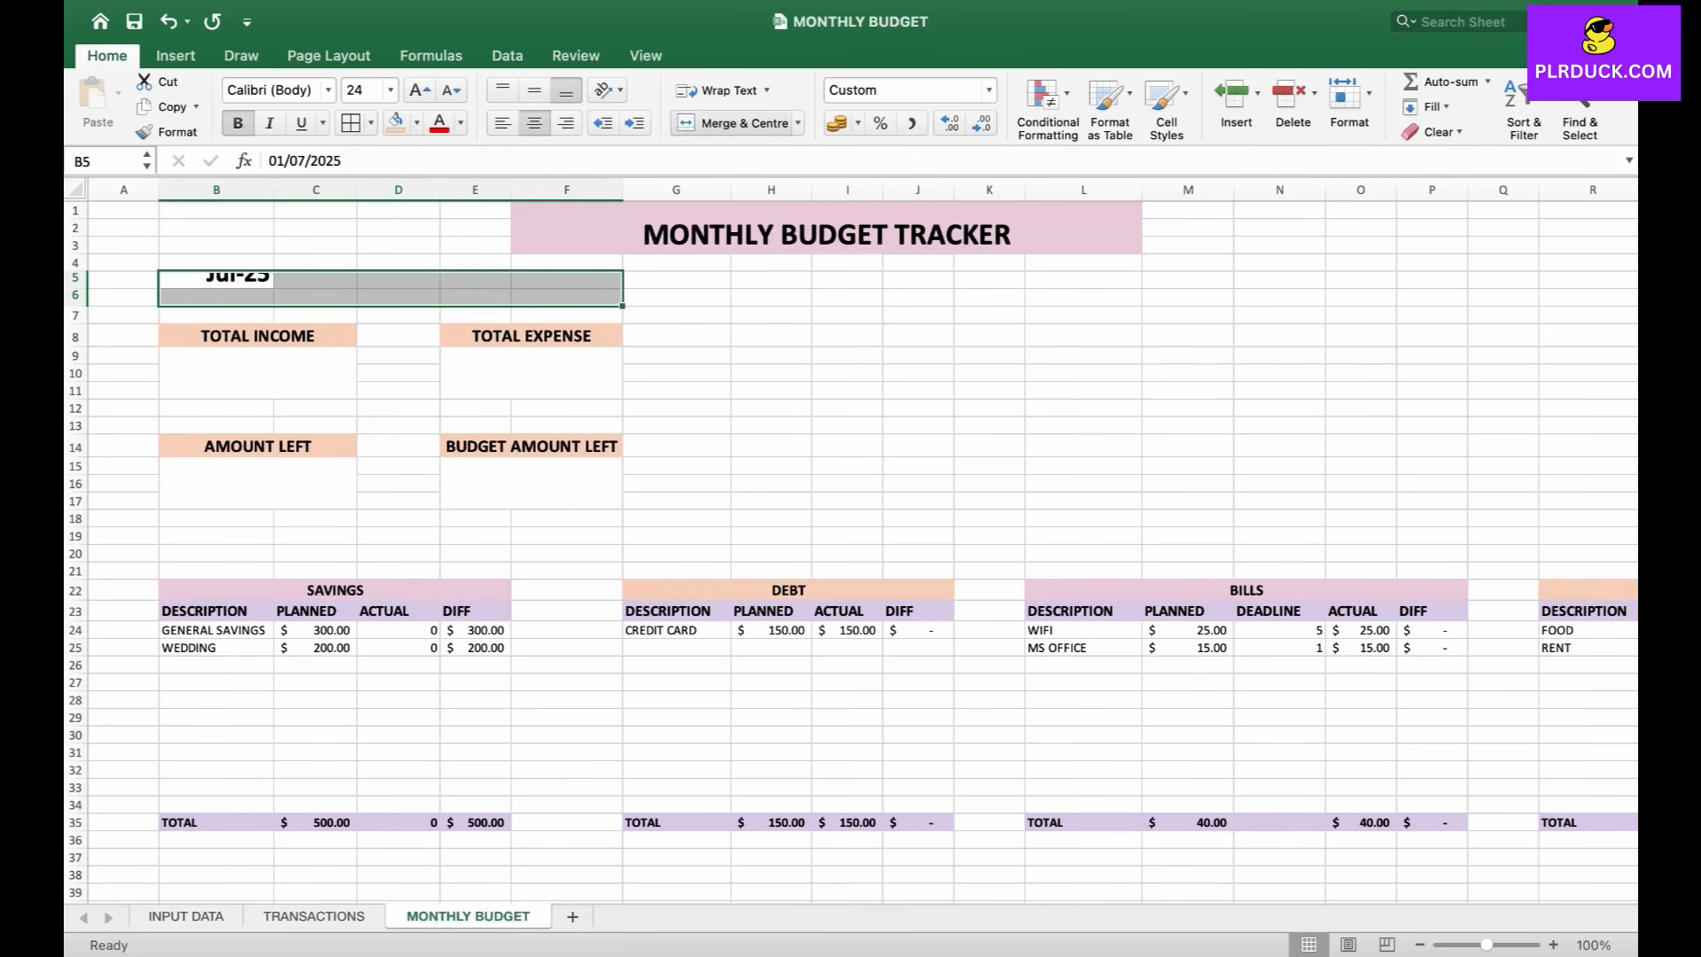
left_click(736, 123)
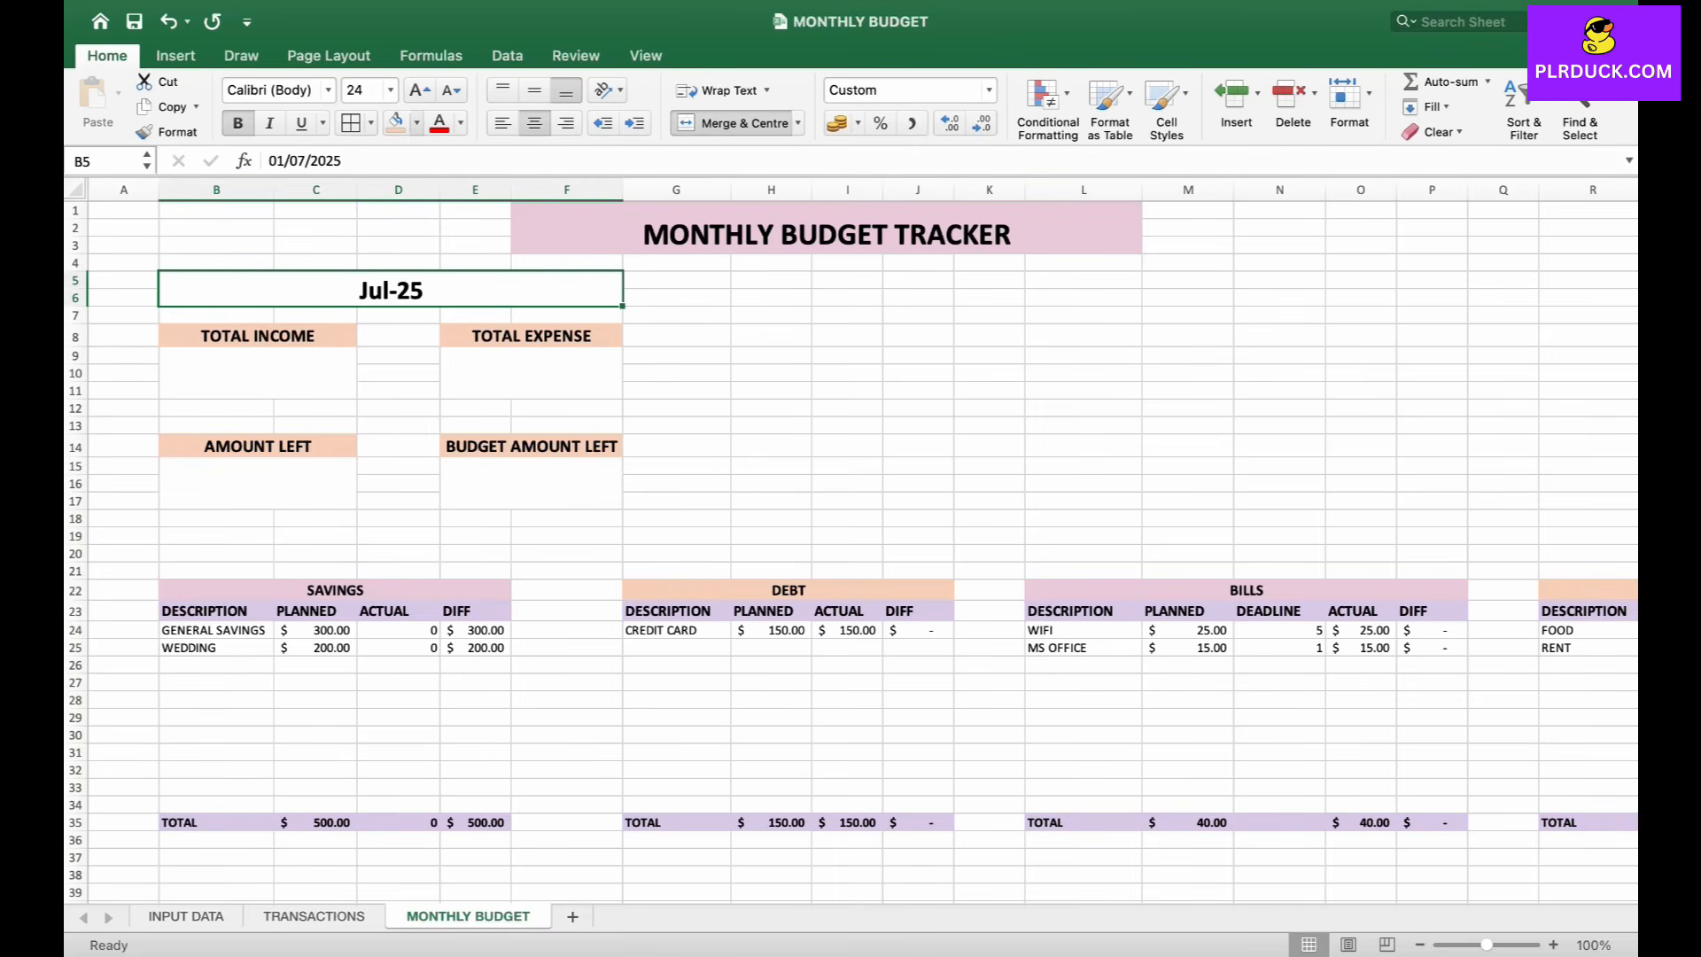
left_click(416, 122)
left_click(440, 428)
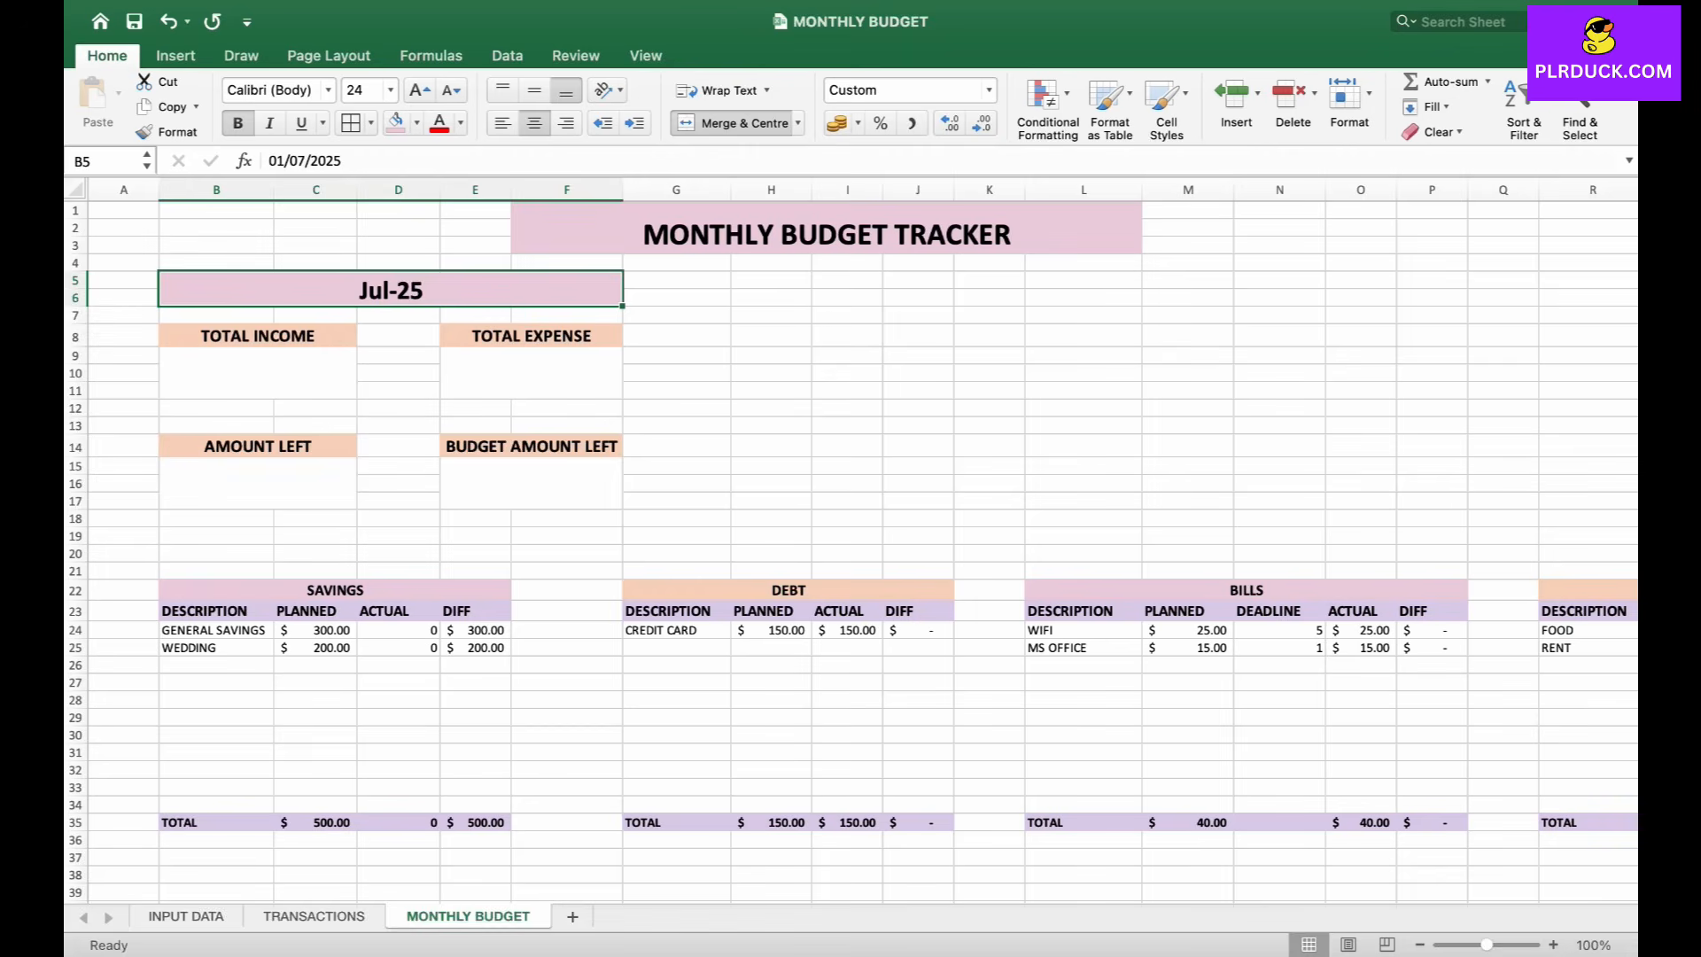
- Merge and centre H5:K5, widen column H, and enter the heading INCOME OVERVIEW
left_click(771, 335)
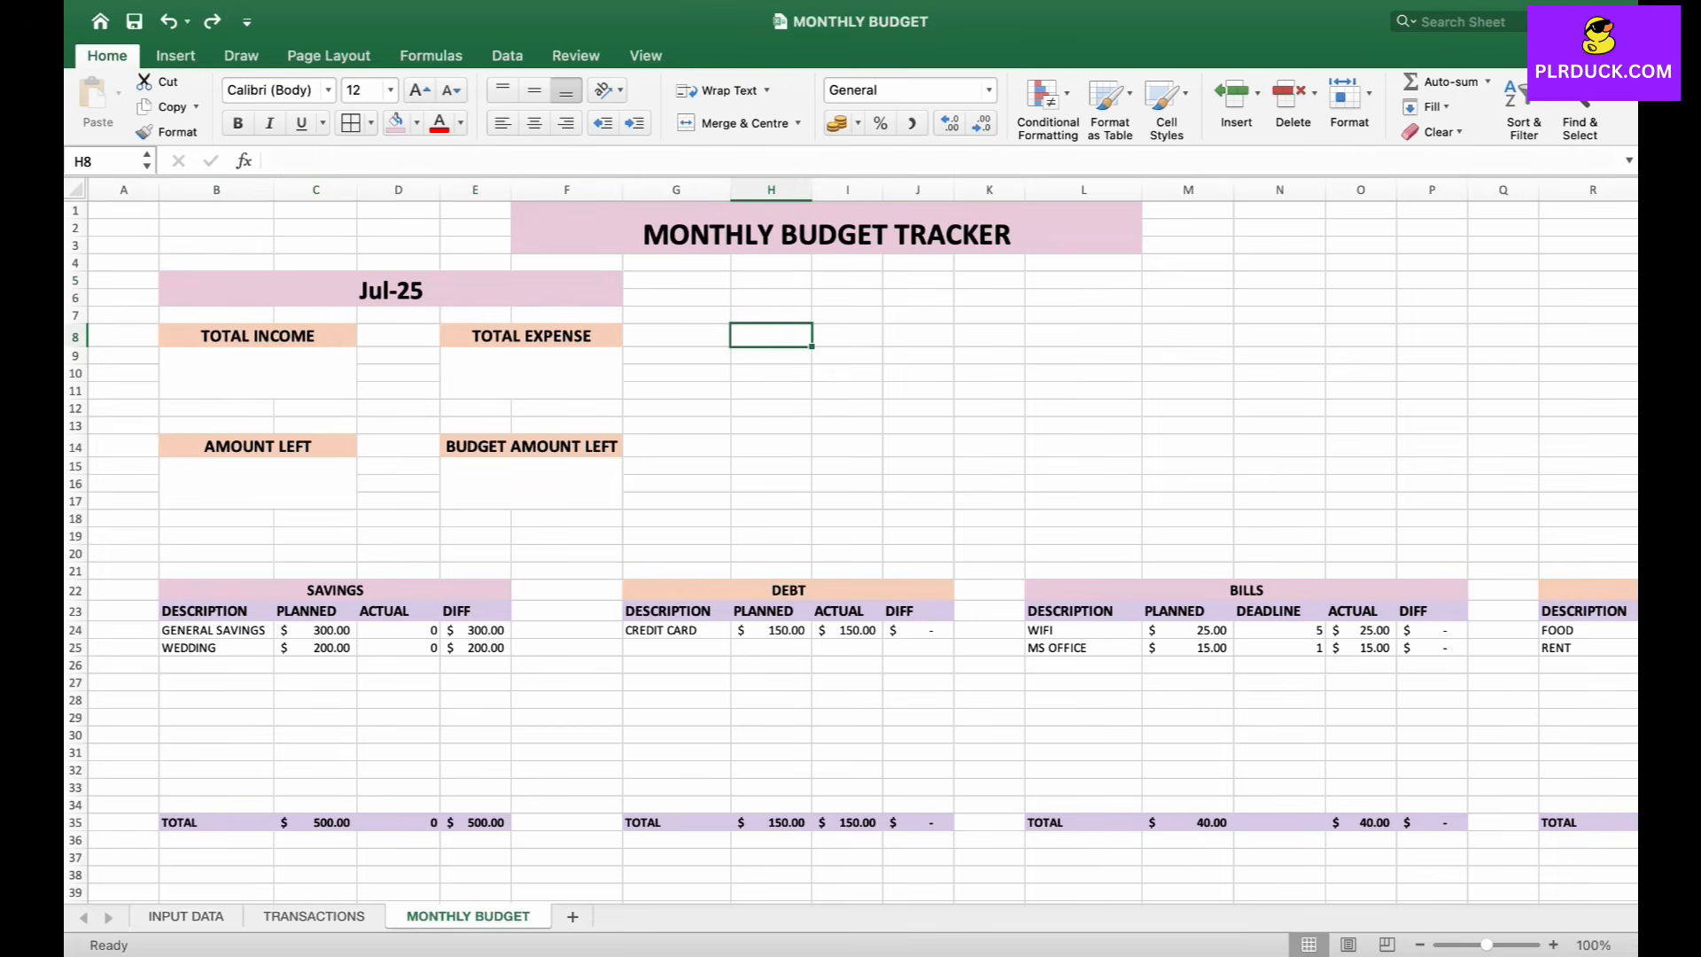
left_click_drag(769, 280, 990, 280)
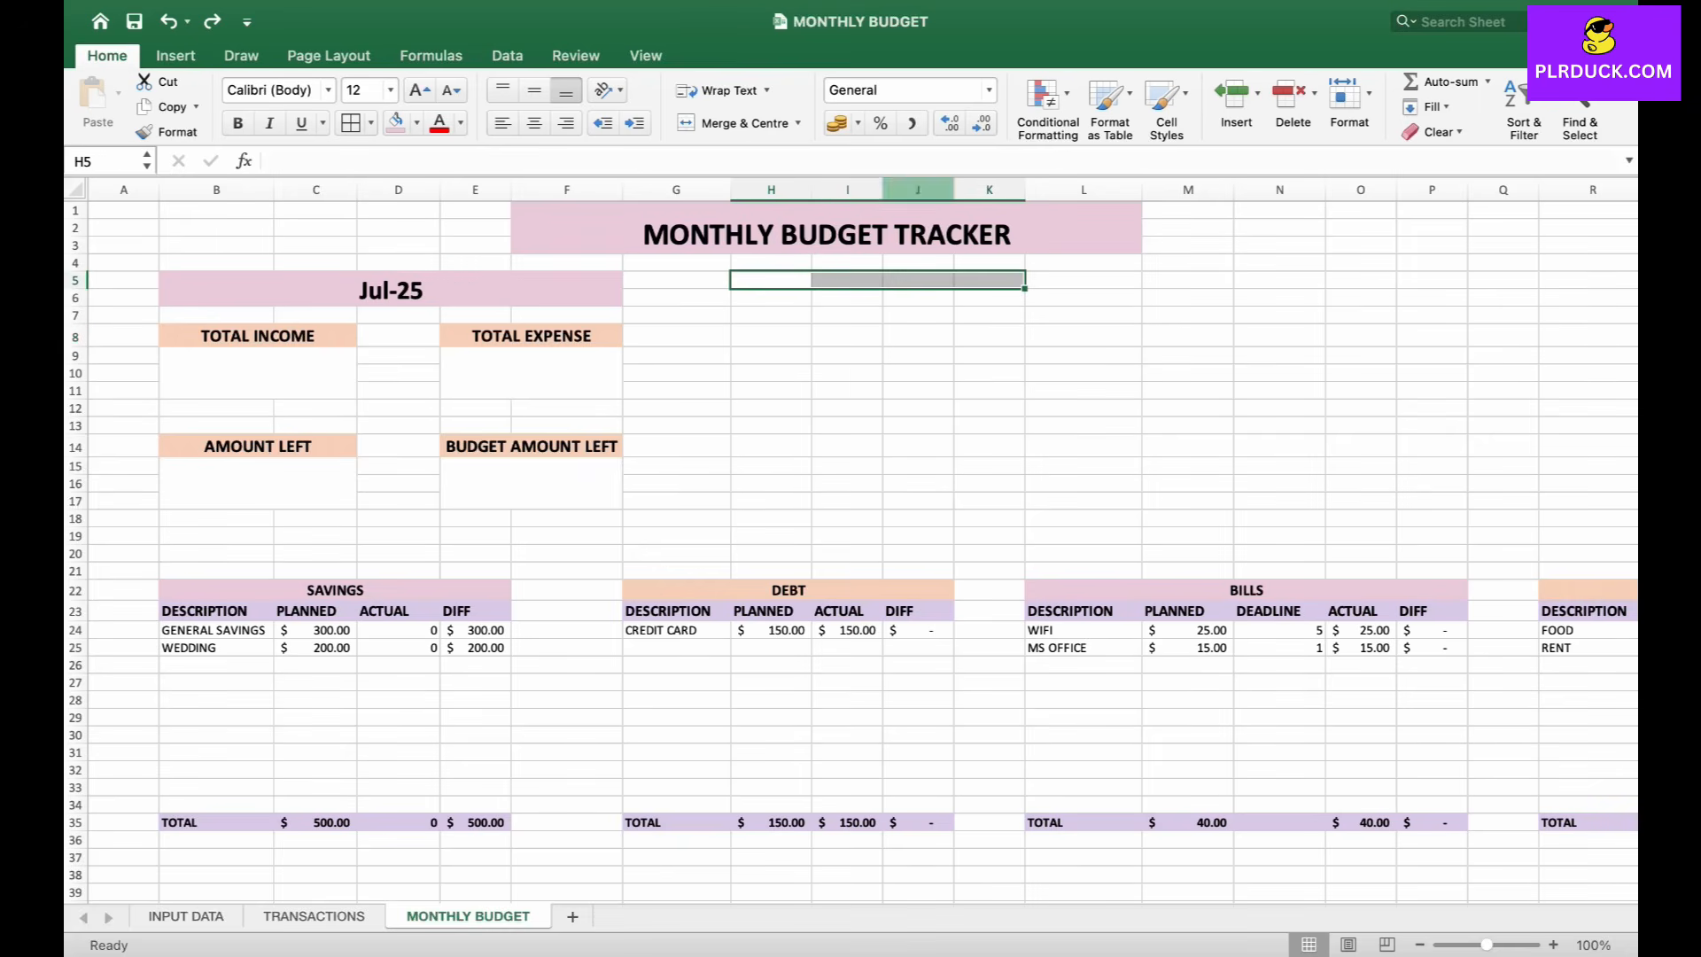
left_click(742, 123)
left_click_drag(811, 189, 838, 190)
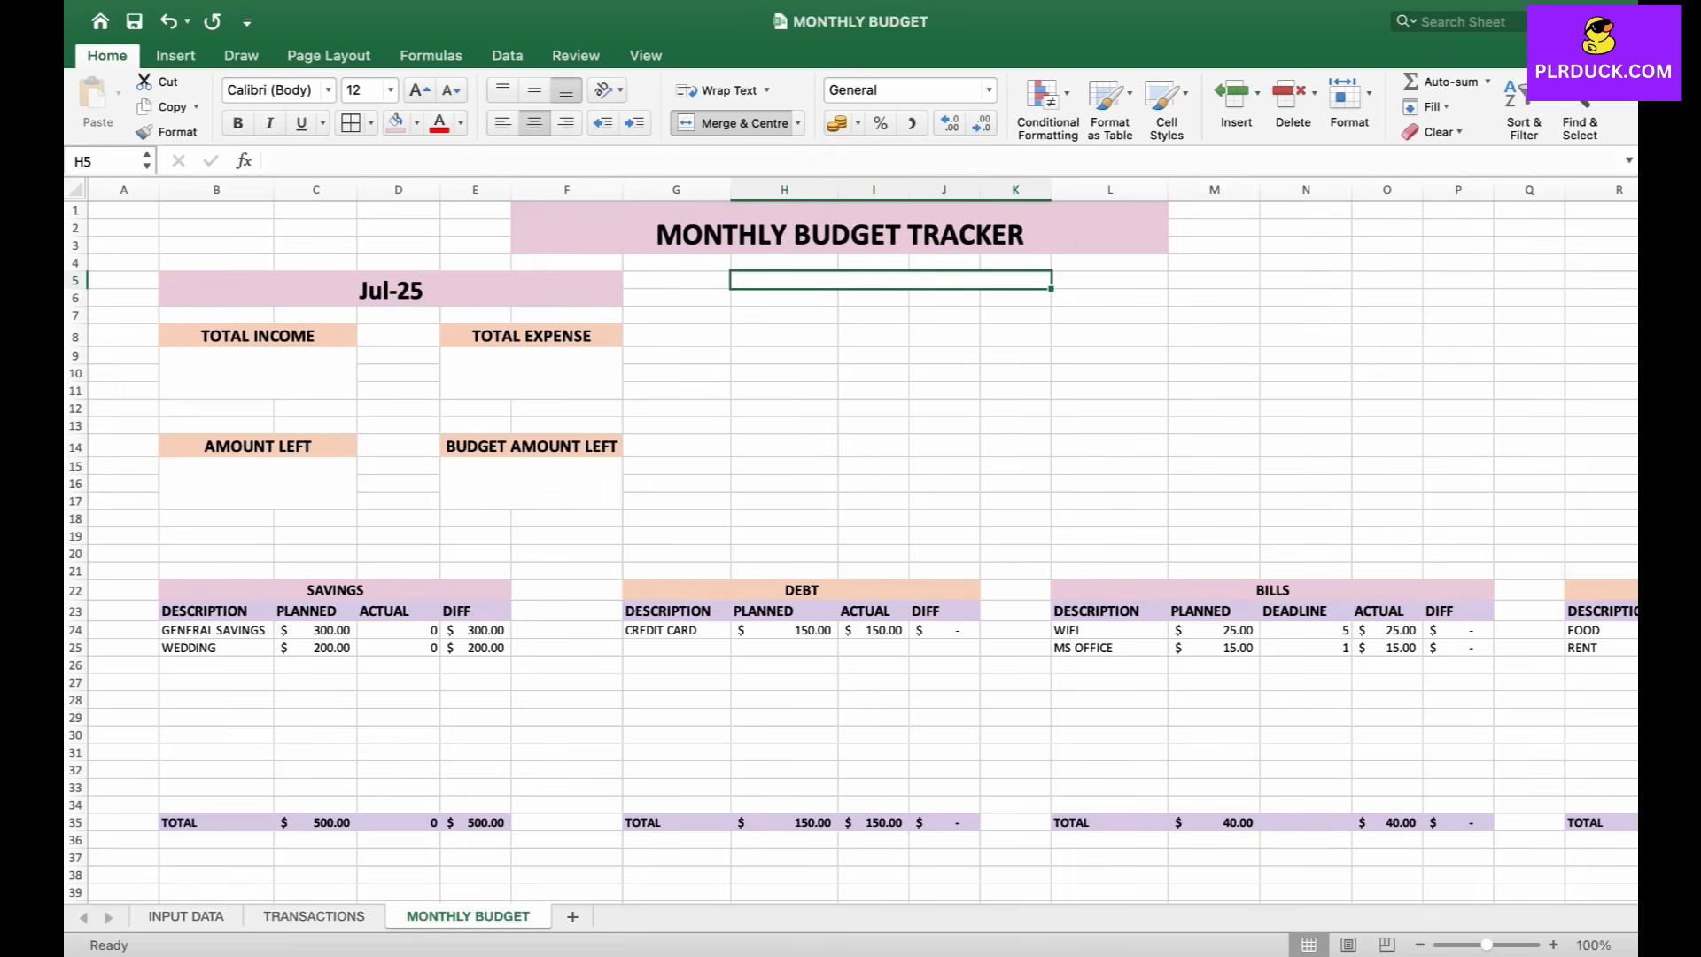
type("INCOME OVERVIEW")
key("Return")
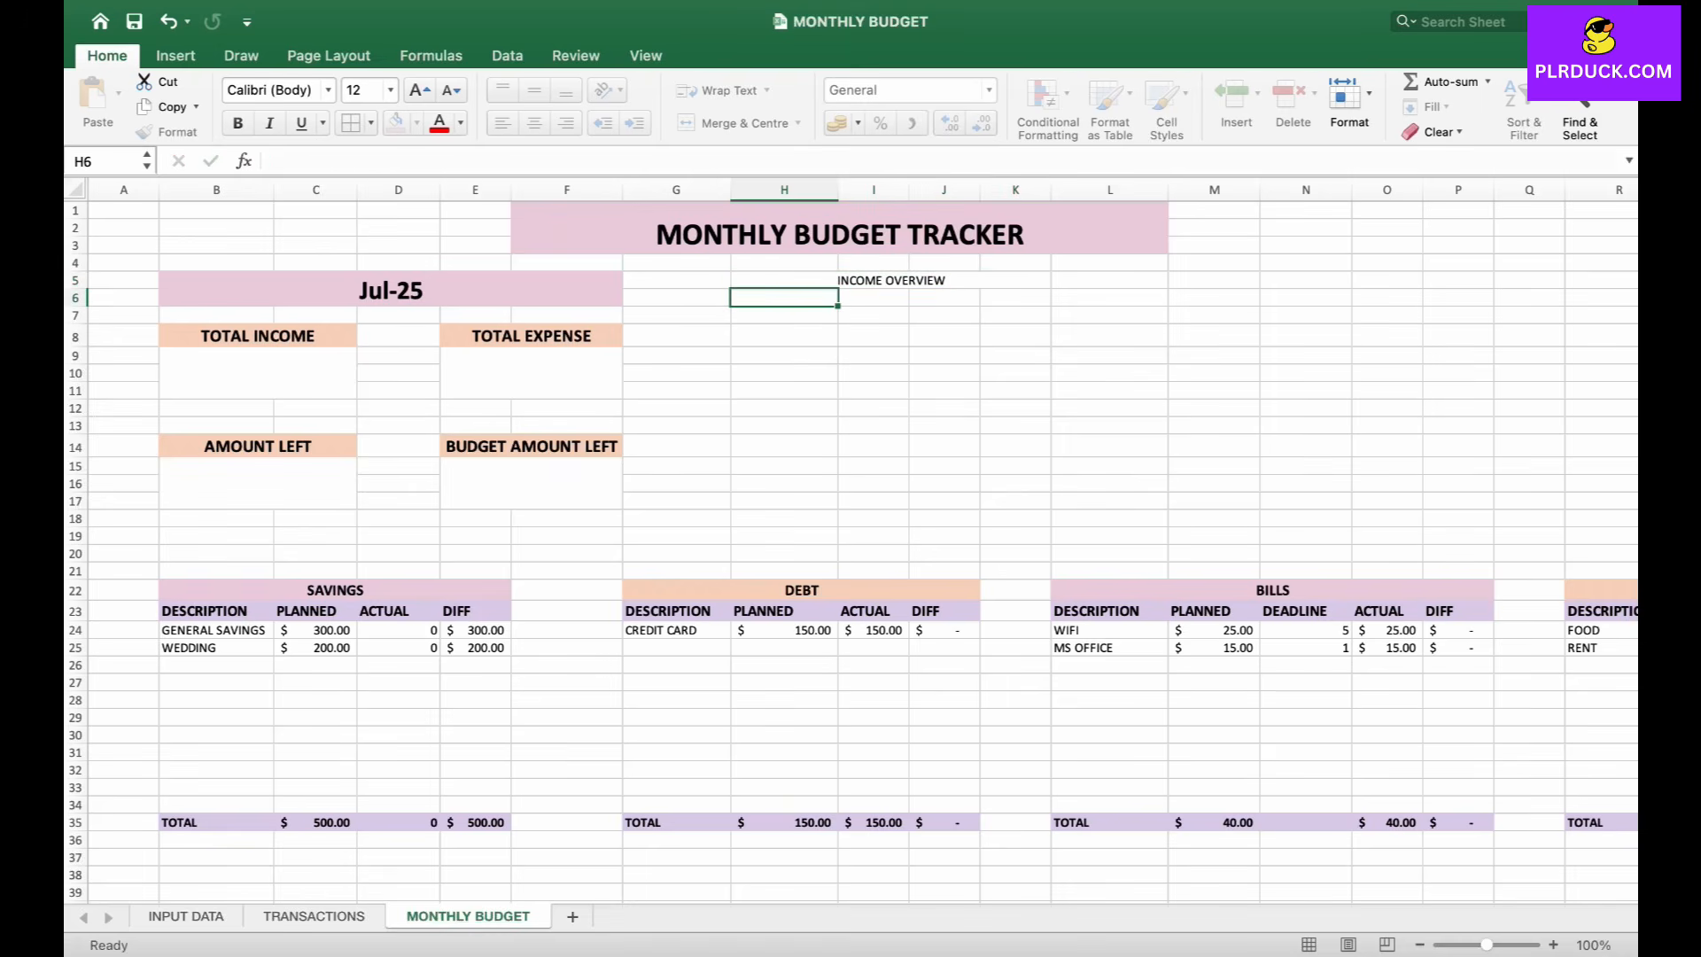
- Enter the column headers INCOME, PAYDAY, PLANNED and ACTUAL in H6:K6
type("INCOM")
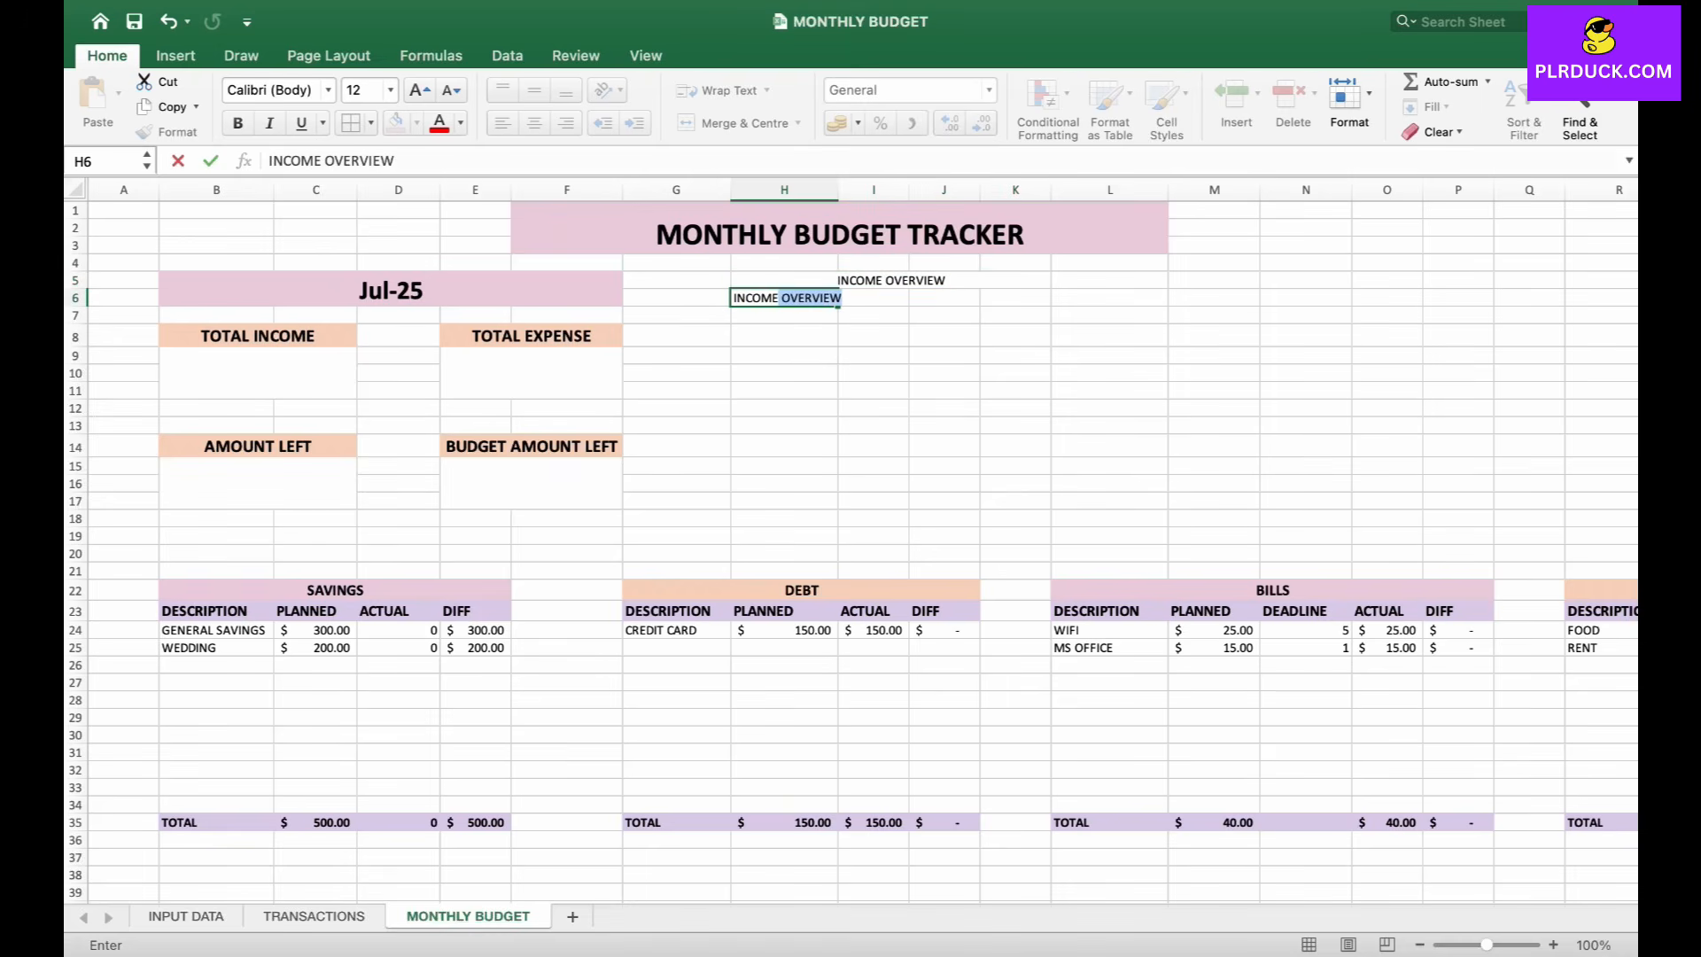
type("E")
key("Delete")
key("Tab")
type("PAYDAY")
key("Tab")
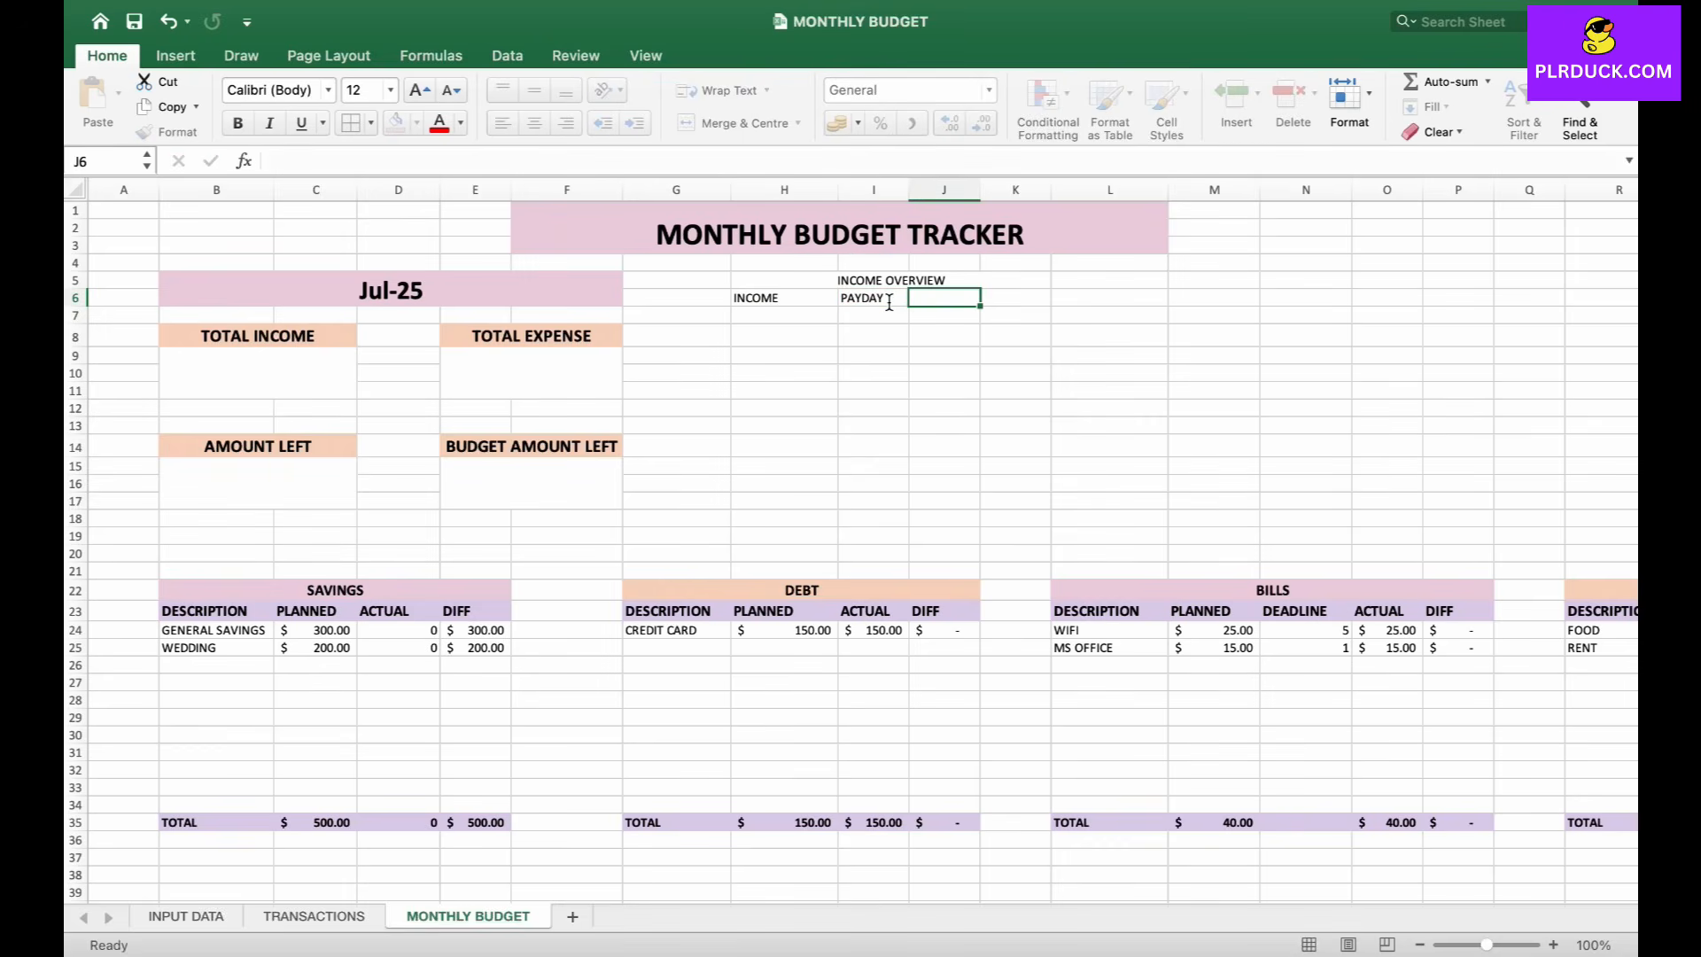
type("PLANNED")
key("Tab")
type("A")
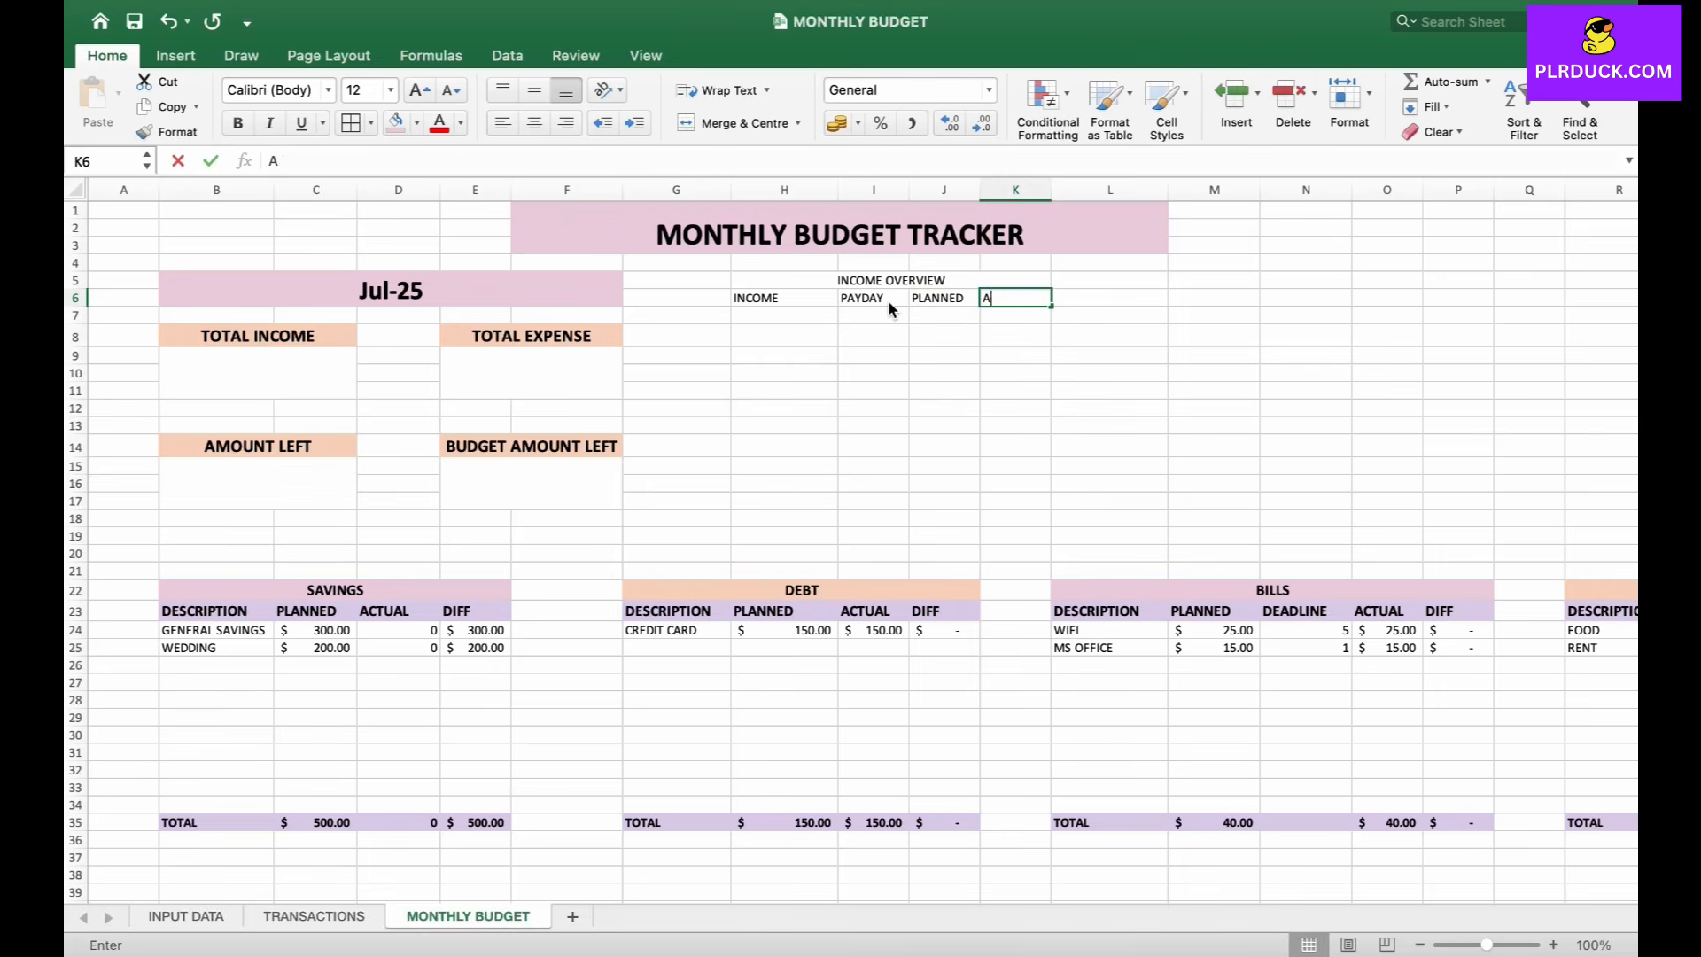
type("CTUAL")
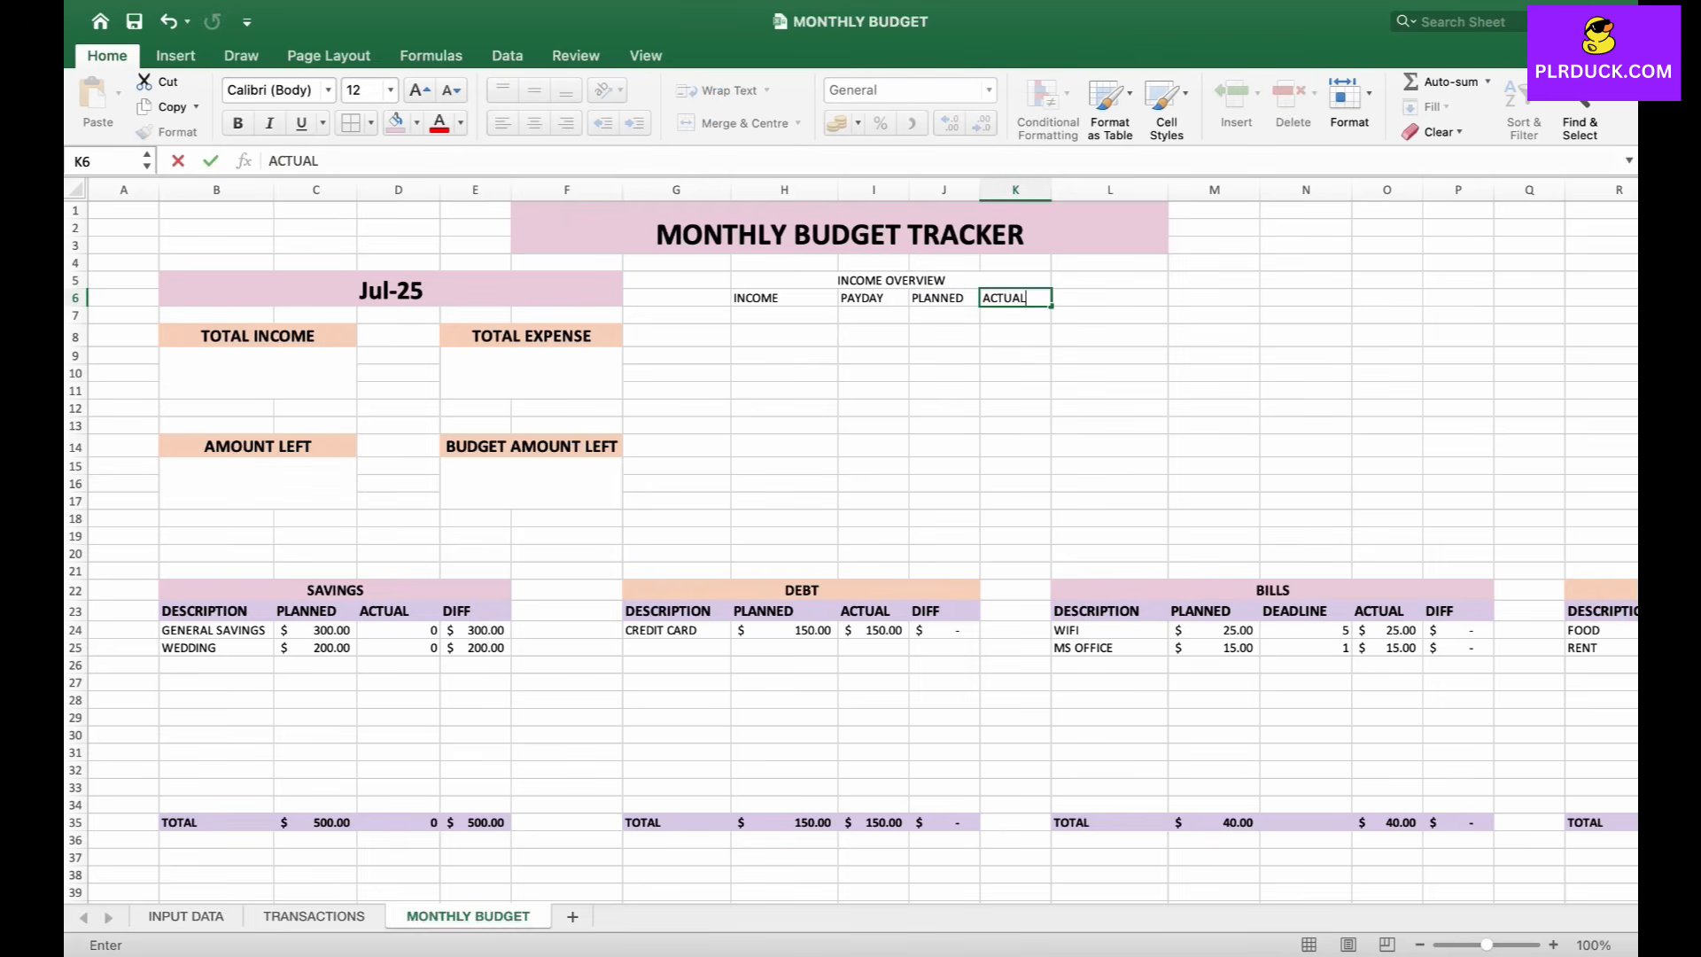
key("Return")
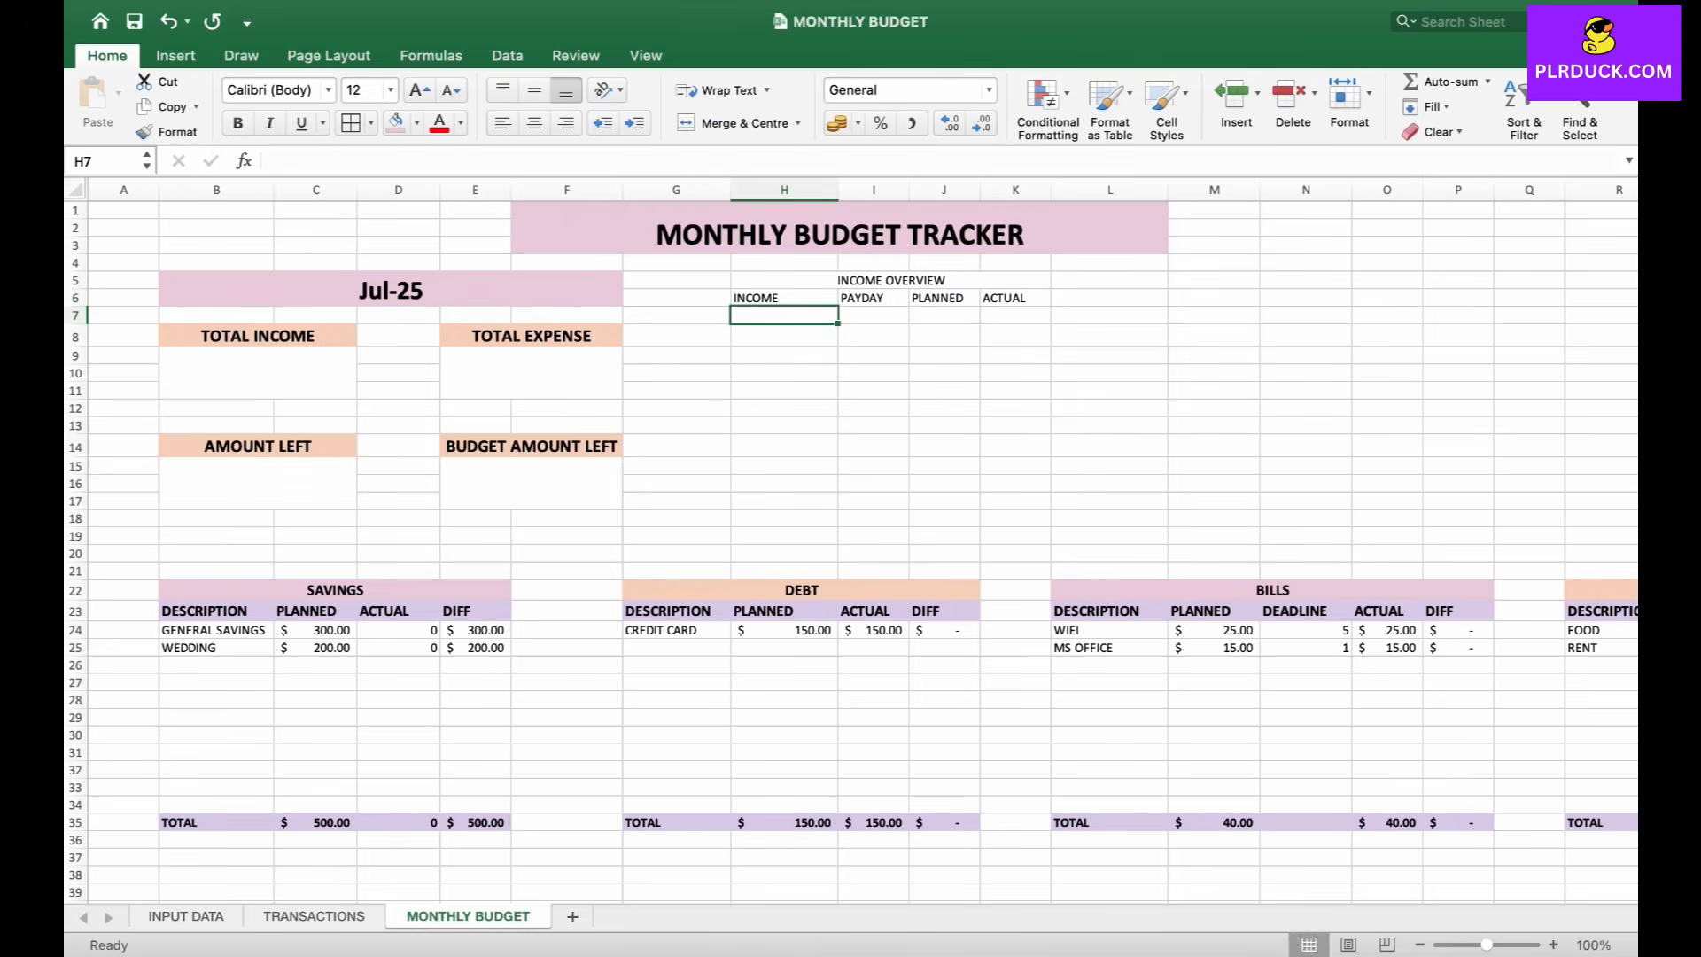
- Make the INCOME OVERVIEW heading and its column headers in H5:K6 bold
left_click(891, 281)
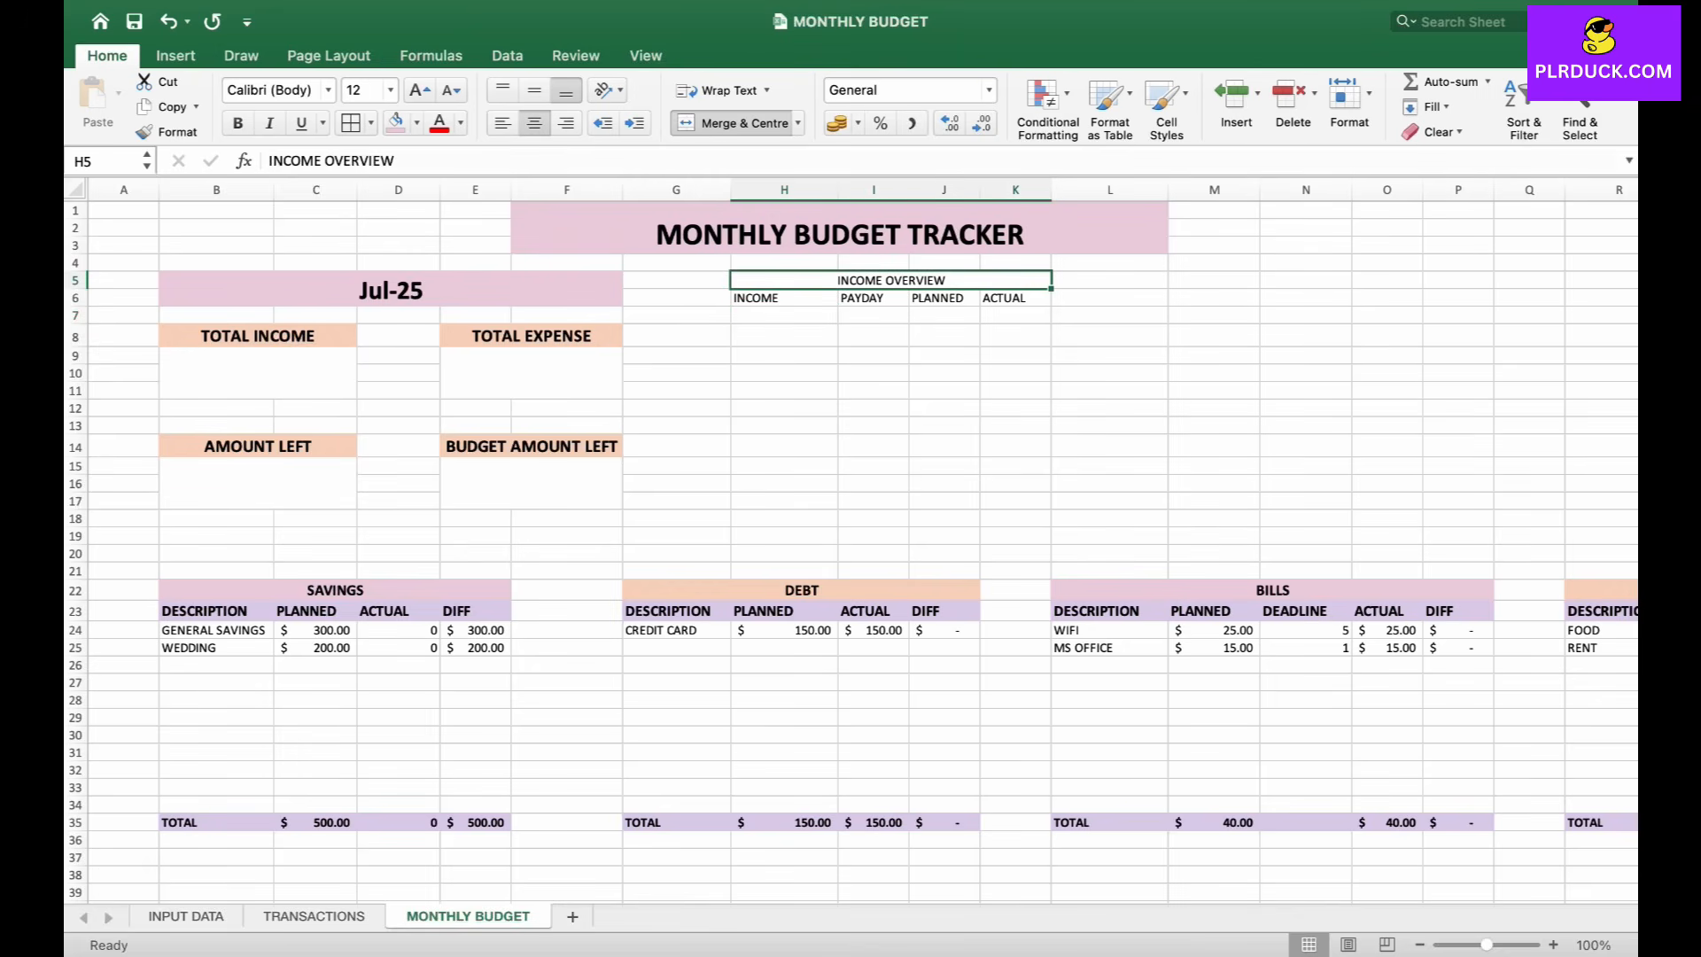
key("shift+Down")
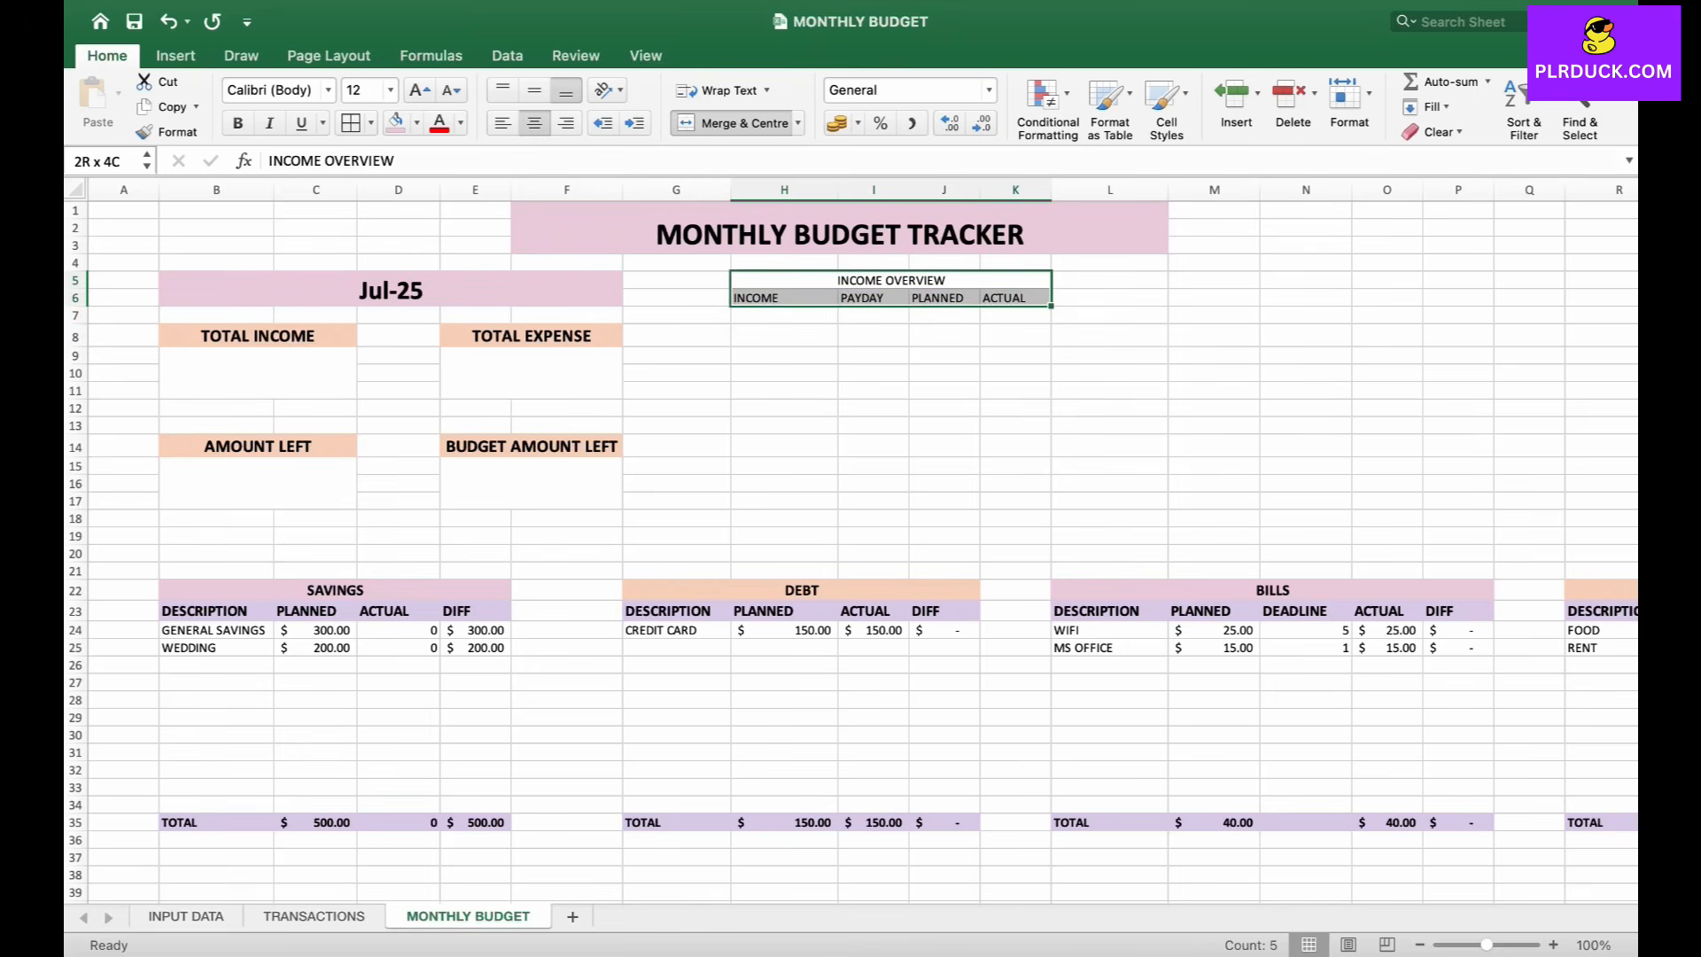
left_click(238, 124)
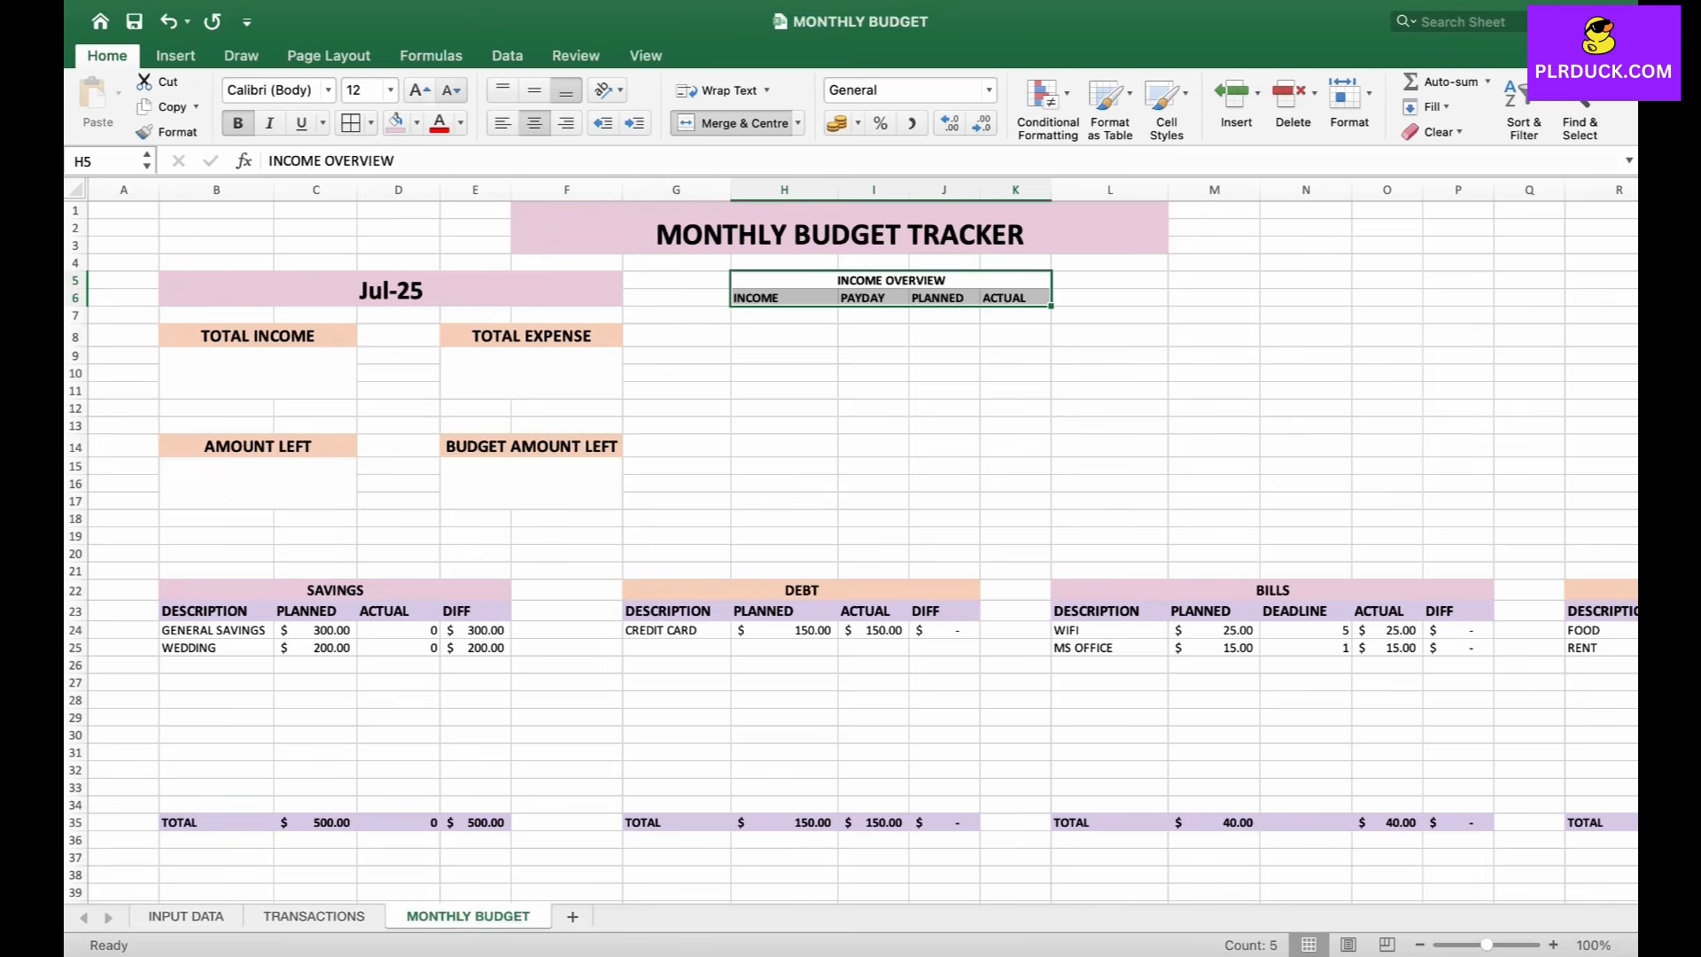
- Set the text in H5:K6 to 14 pt and fill the INCOME OVERVIEW heading with lavender
left_click(420, 90)
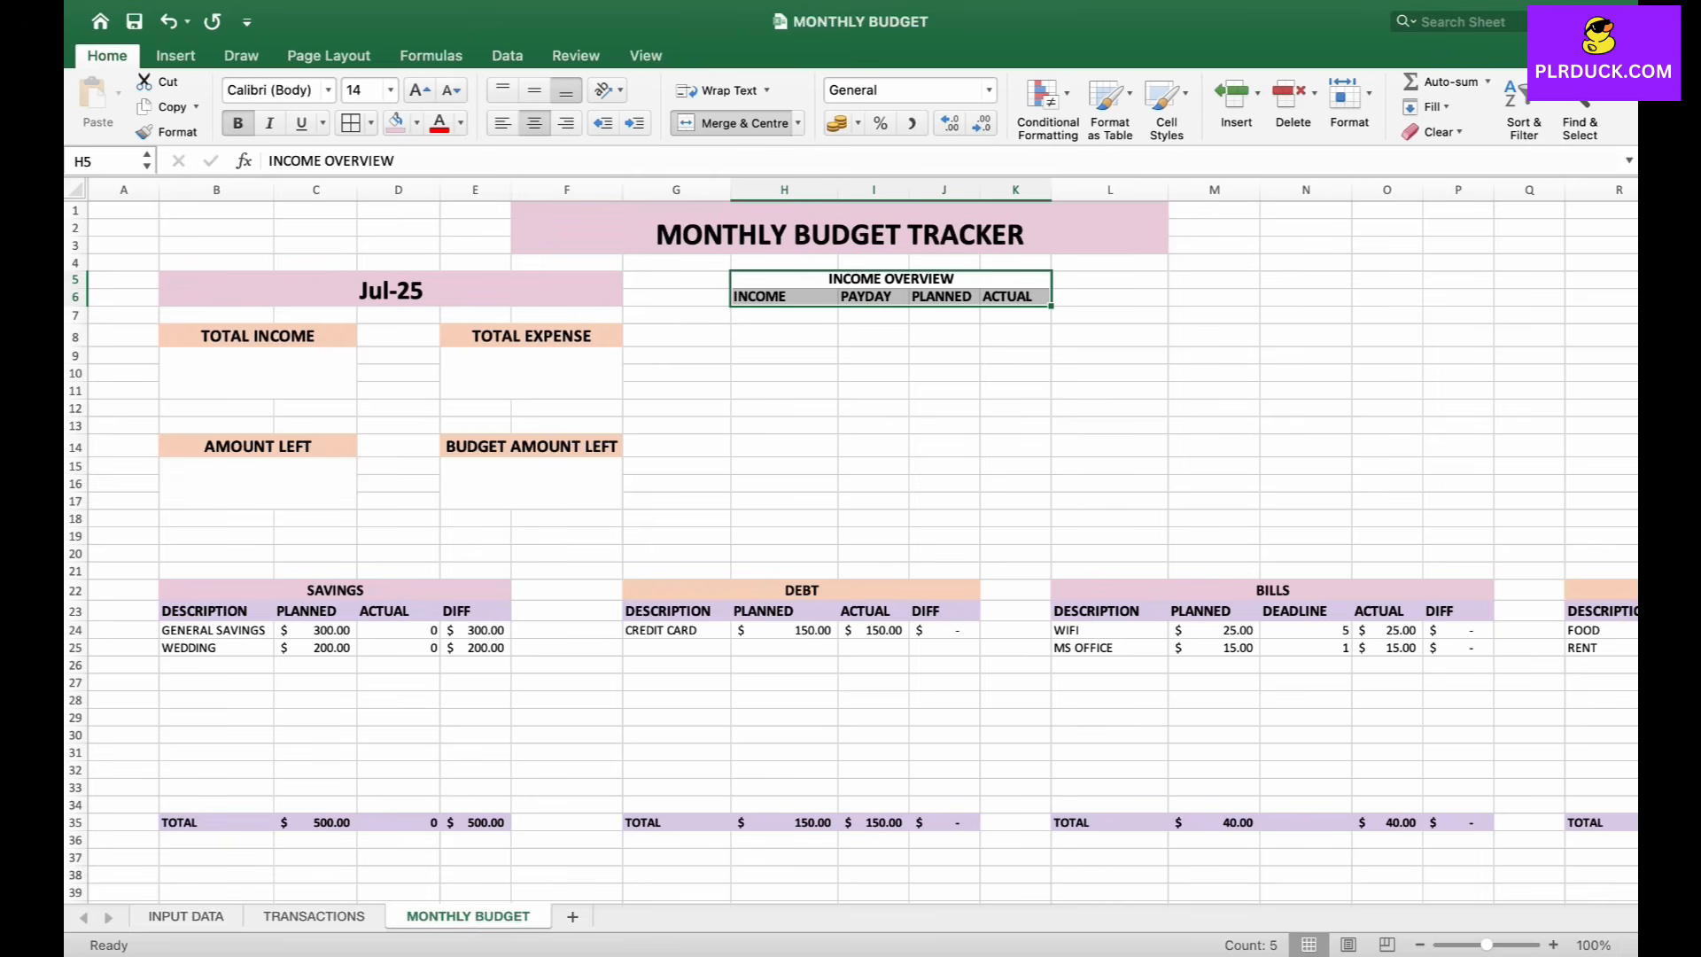
left_click(416, 123)
left_click(440, 428)
- Fill the income column headers in H6:K6 with light blue
left_click_drag(762, 297, 1019, 297)
left_click(417, 123)
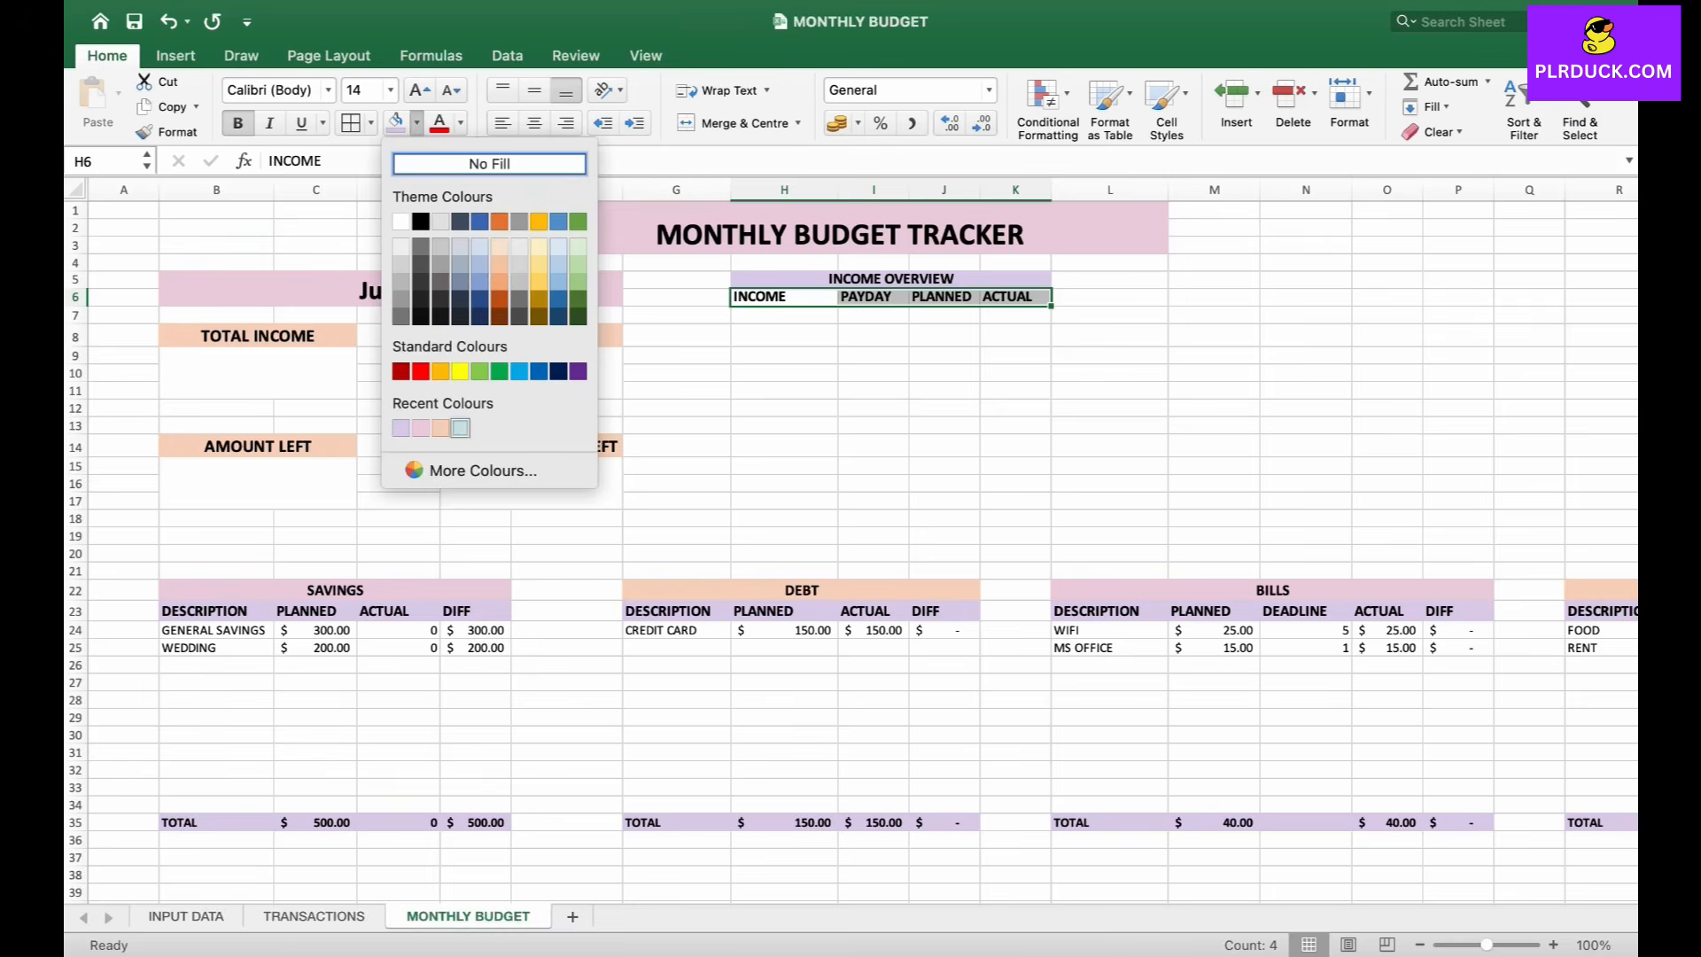
left_click(460, 428)
- Enter the MAIN JOB income in row 7 with payday 1, planned 2500 and actual 2500
left_click(874, 316)
left_click(784, 315)
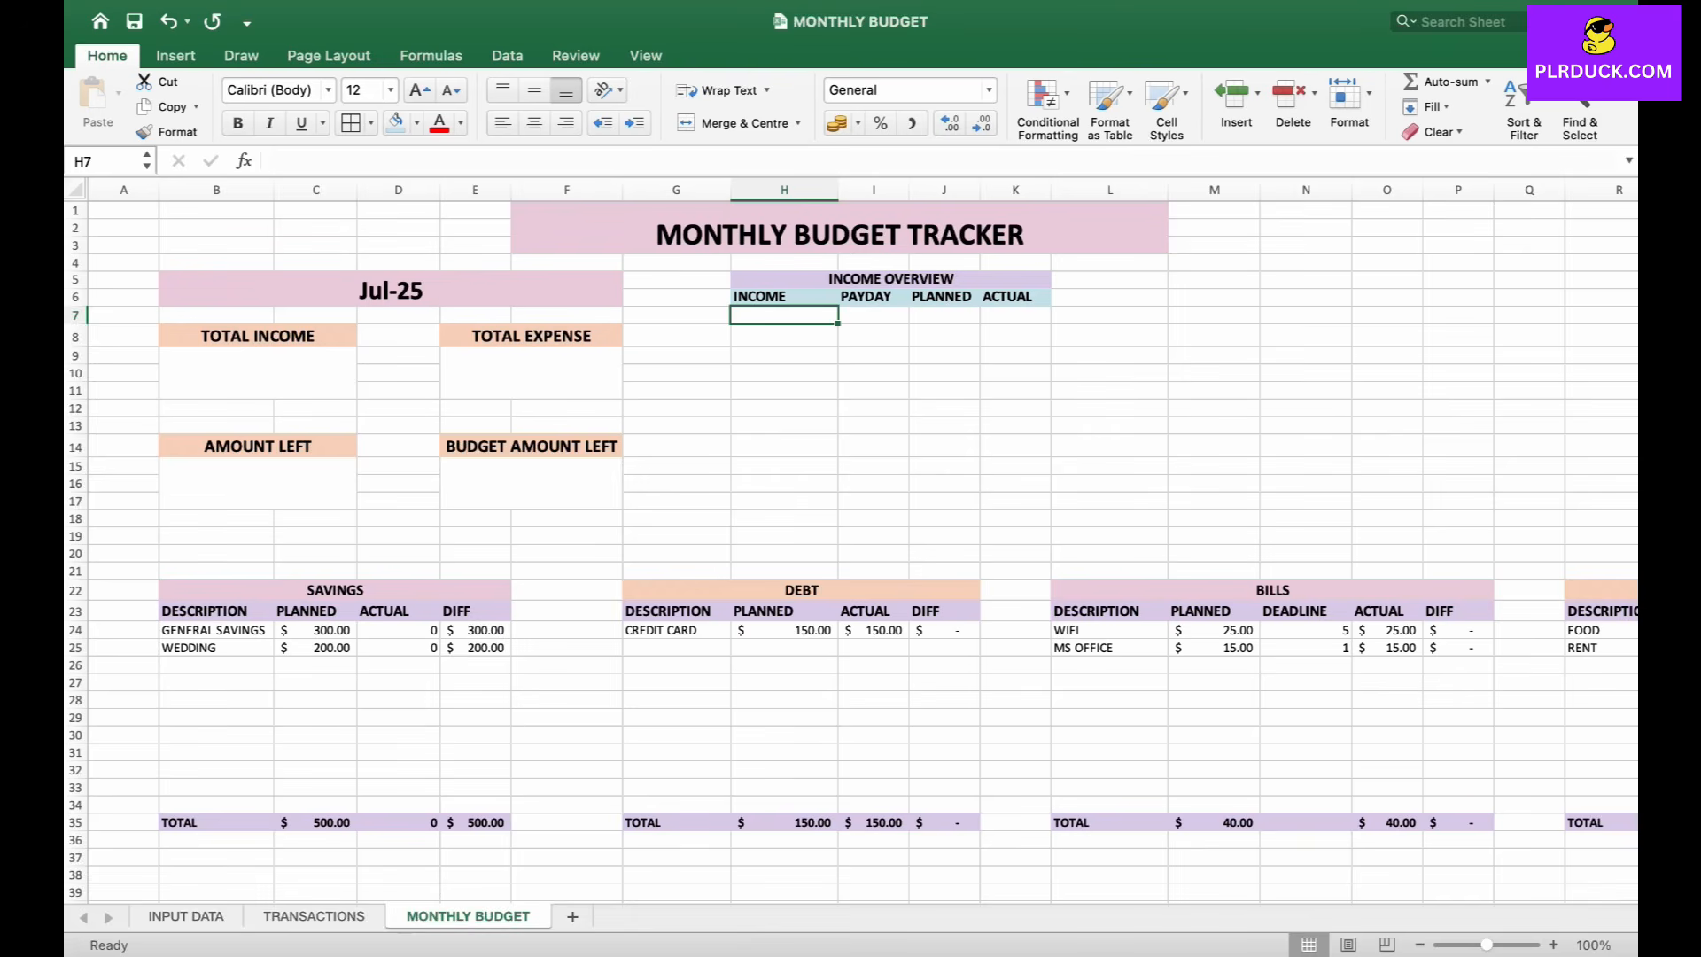
type("MAIN JOB")
key("Tab")
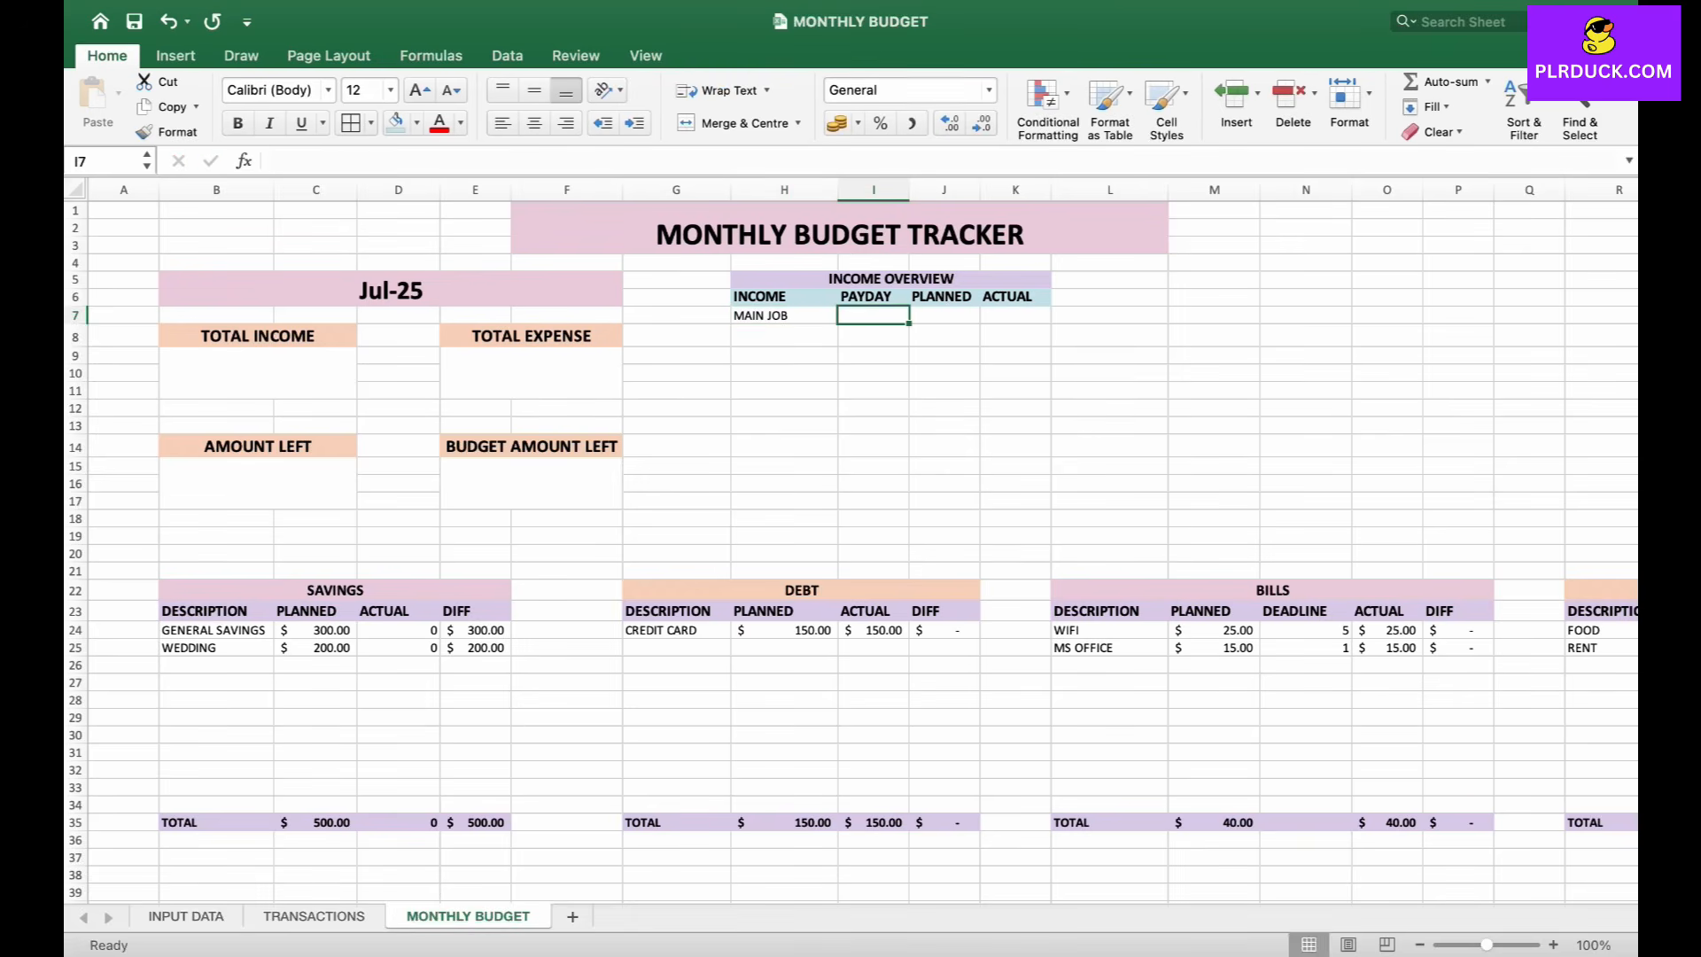
type("1")
key("Tab")
type("2500")
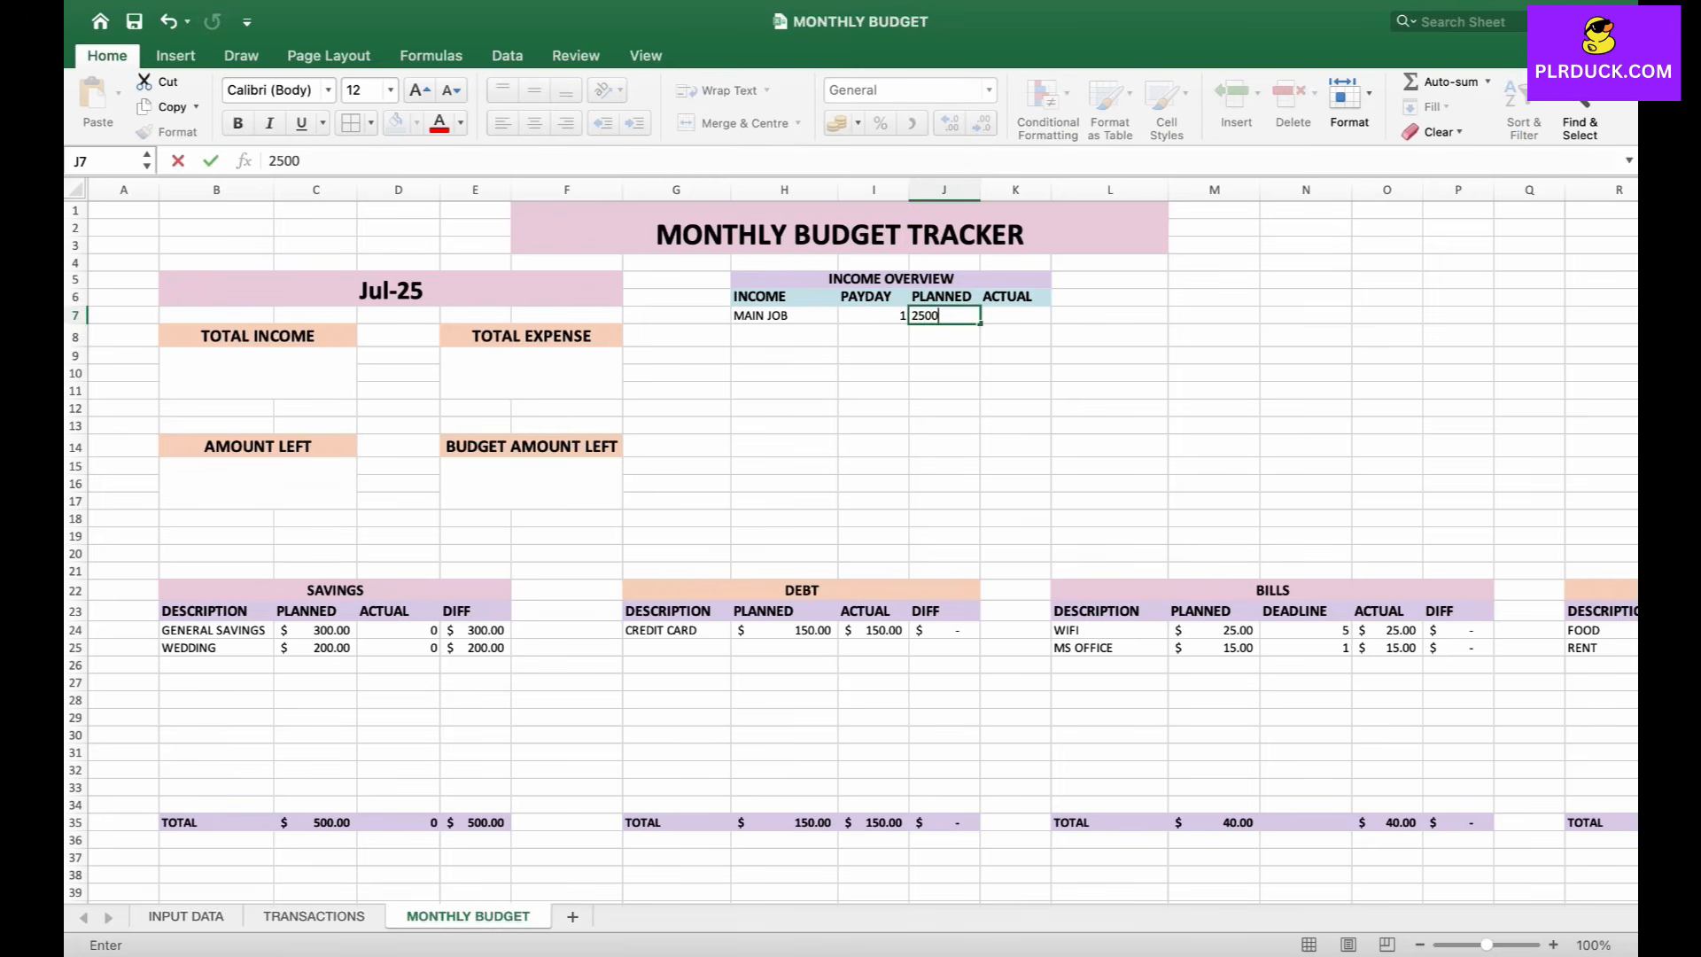
key("Tab")
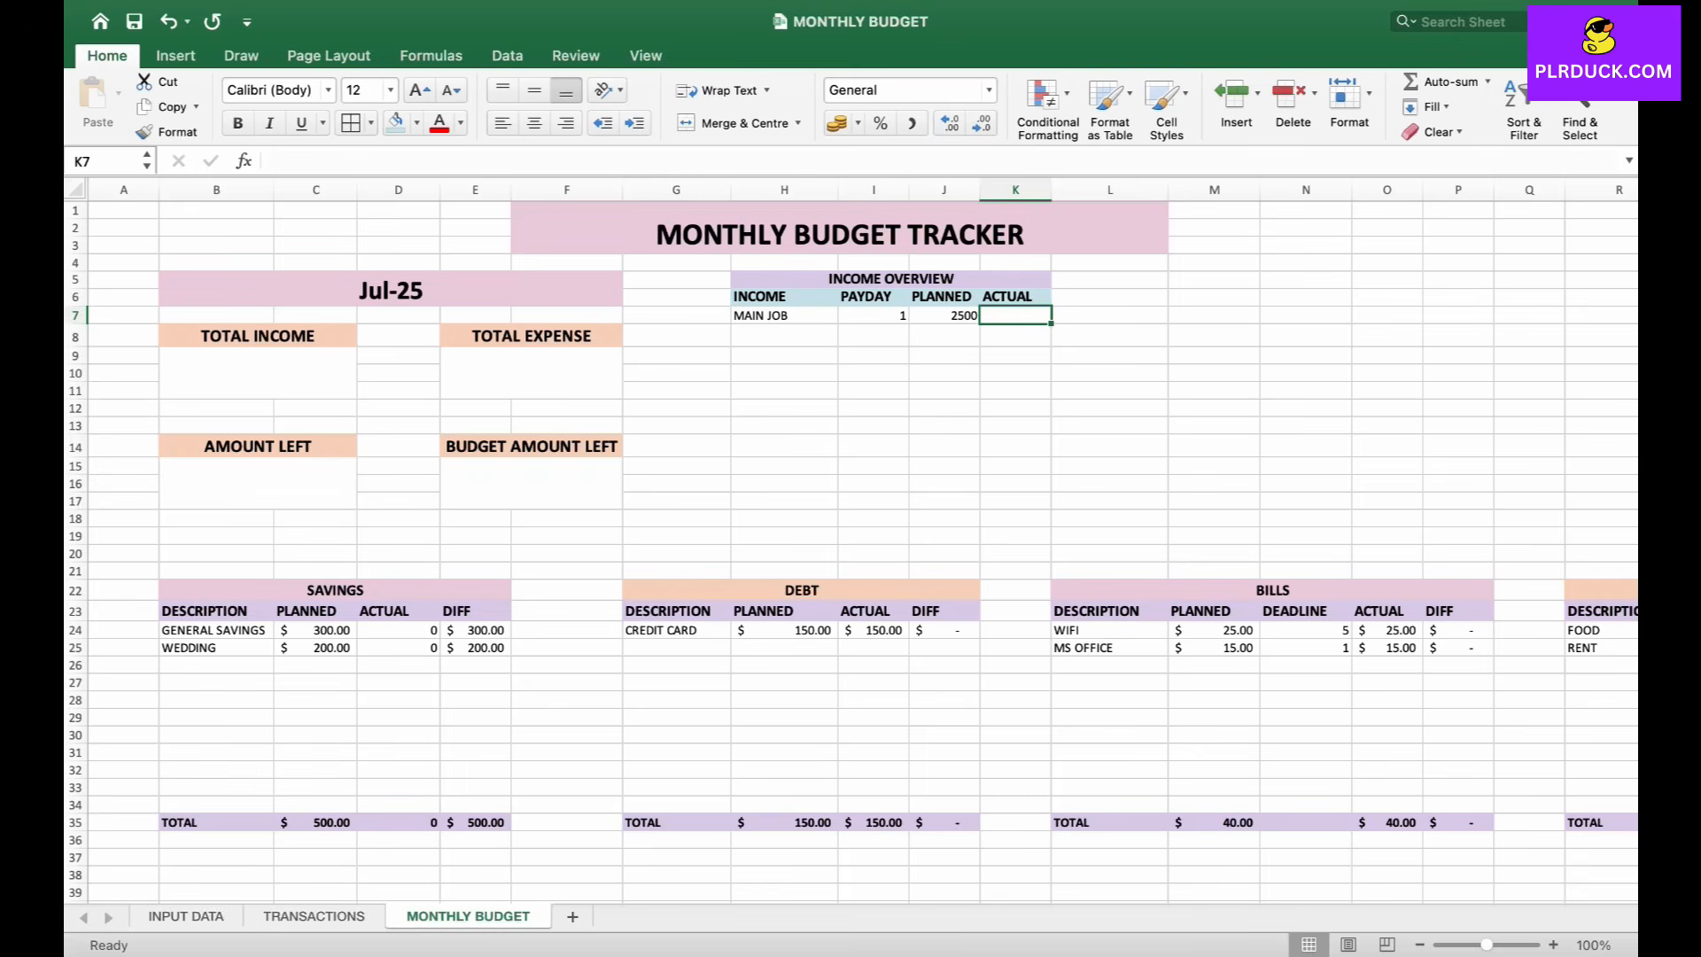
type("2500")
key("Return")
- Enter the FREELANCE income in row 8 with payday 5, planned 1200 and actual 1100
key("Left")
key("Left")
key("Left")
type("FREELANCE")
key("Tab")
type("5")
key("Tab")
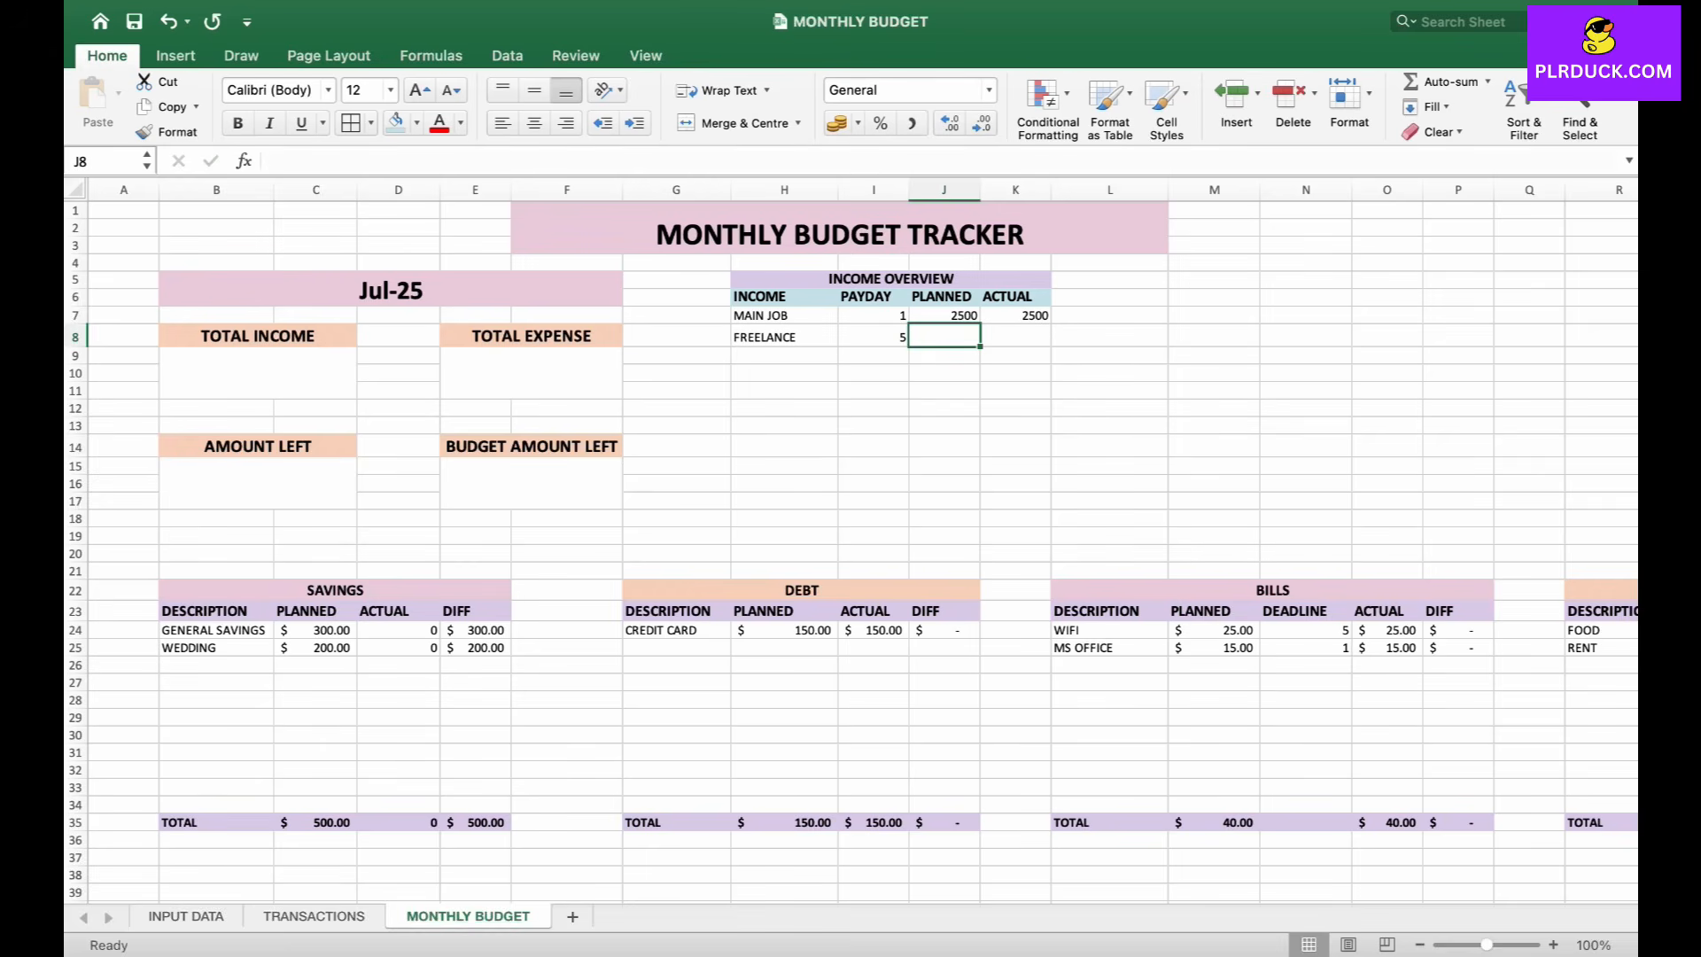
type("1200")
key("Tab")
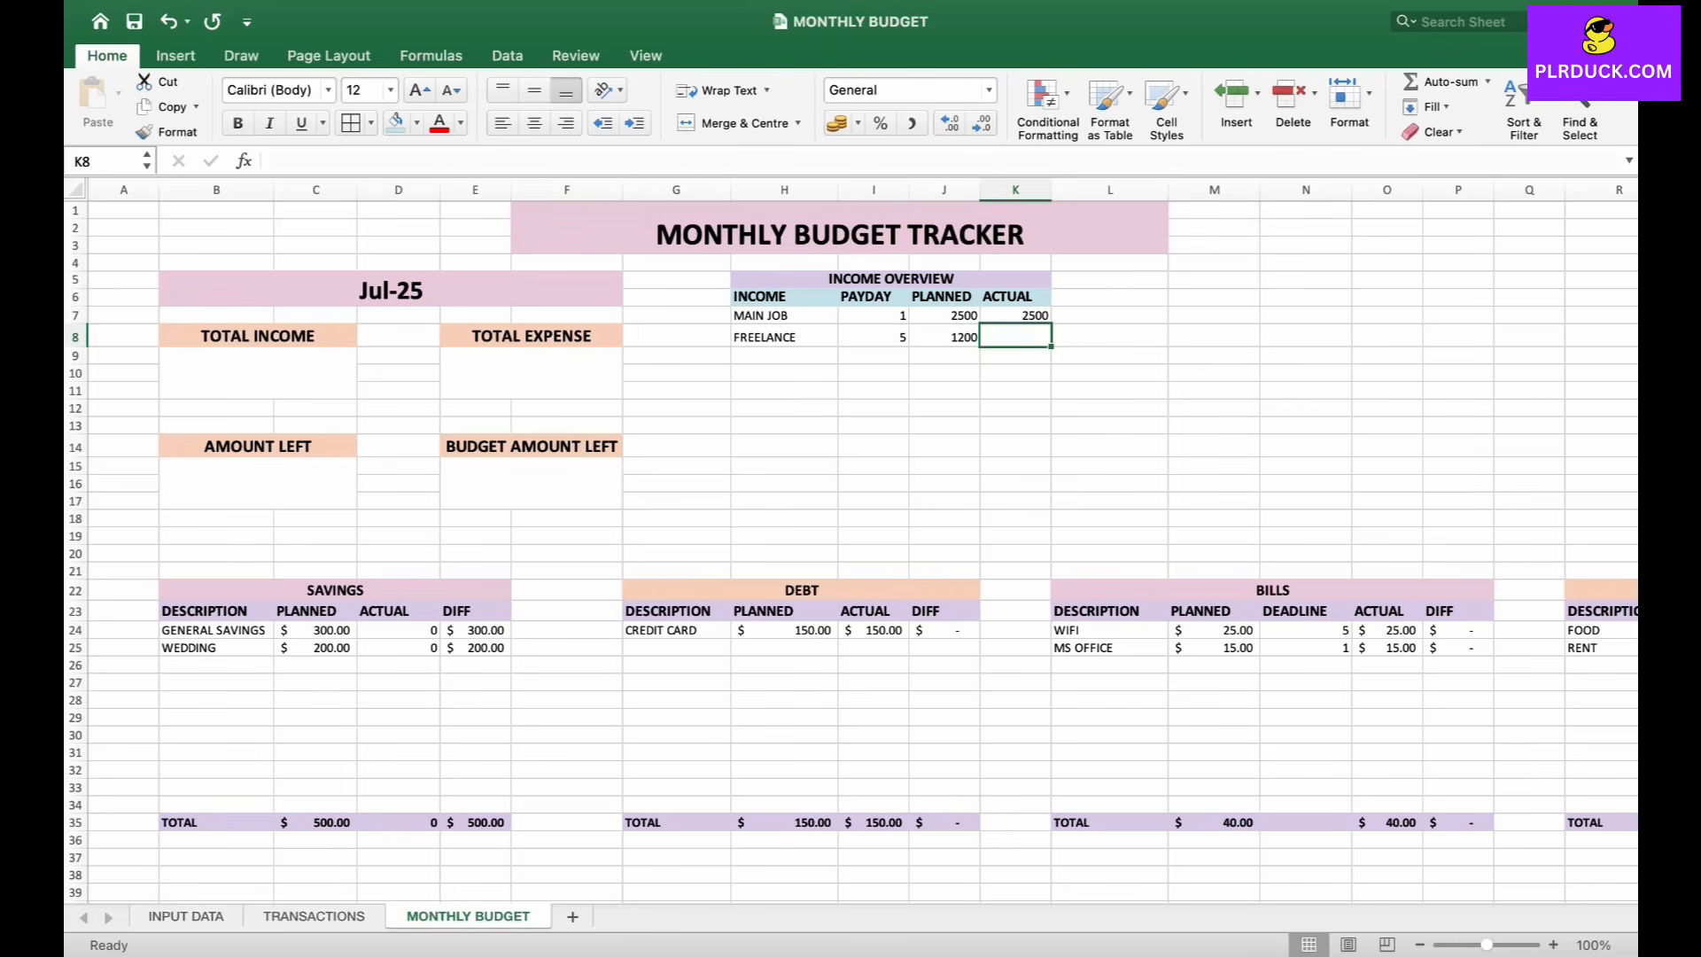
type("1100")
key("Return")
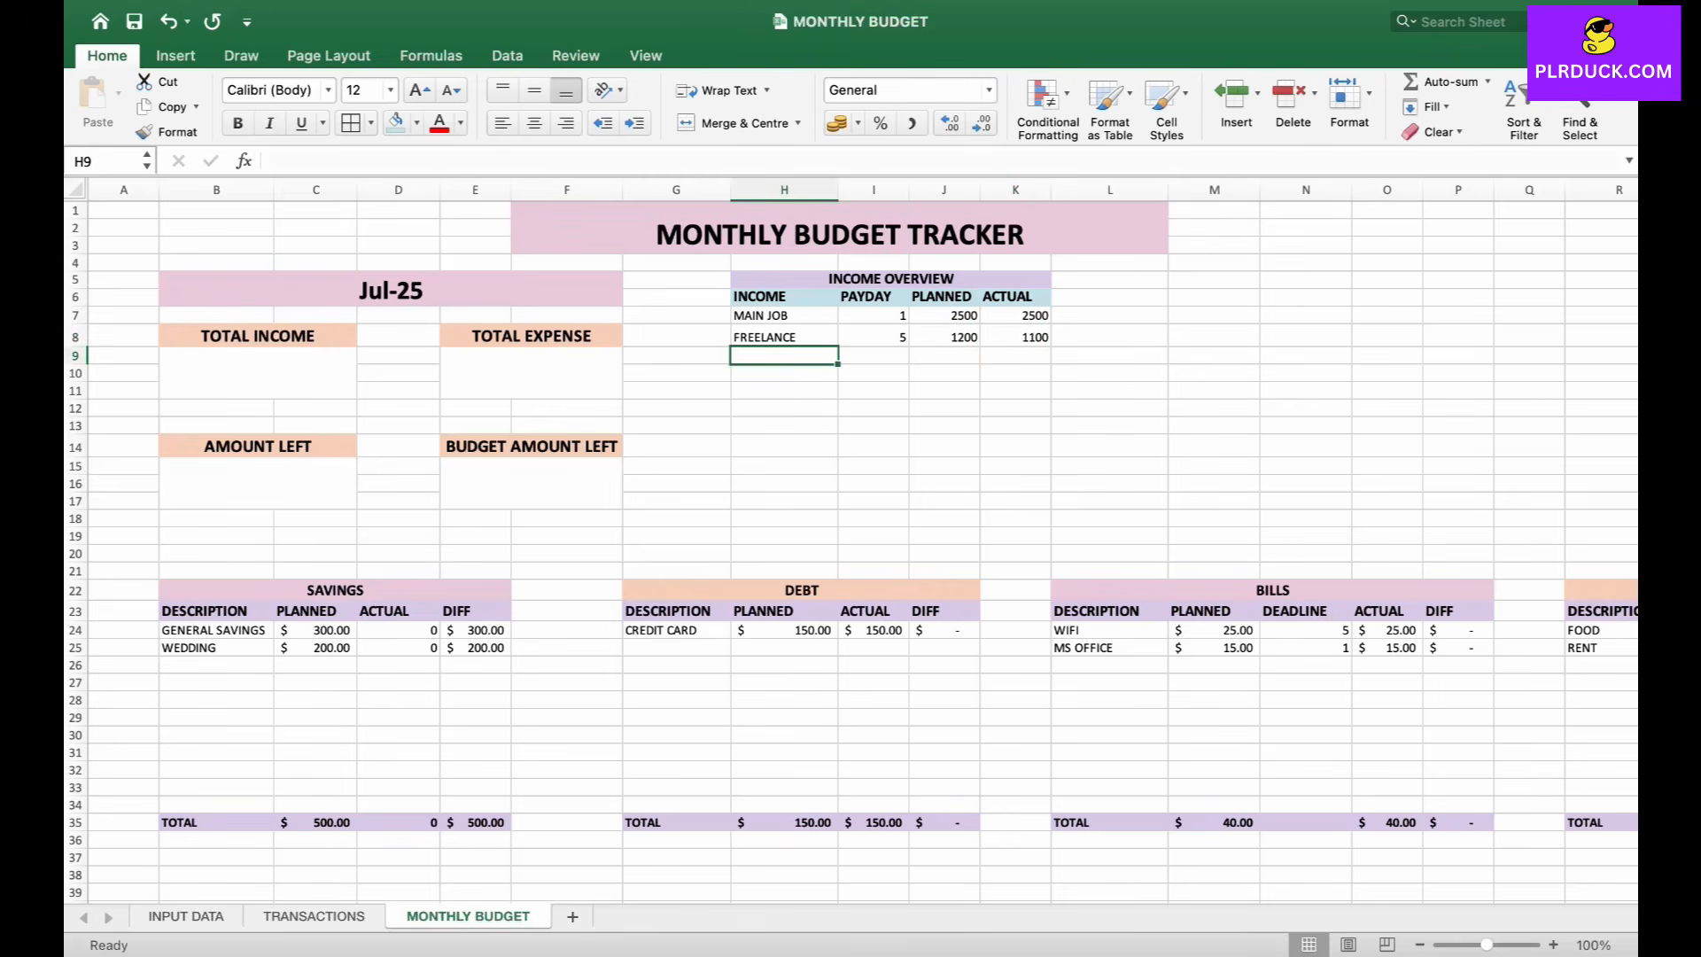
- Enter OTHER INCOME in row 9 with payday 10, planned 800 and actual 700
type("OTHER ")
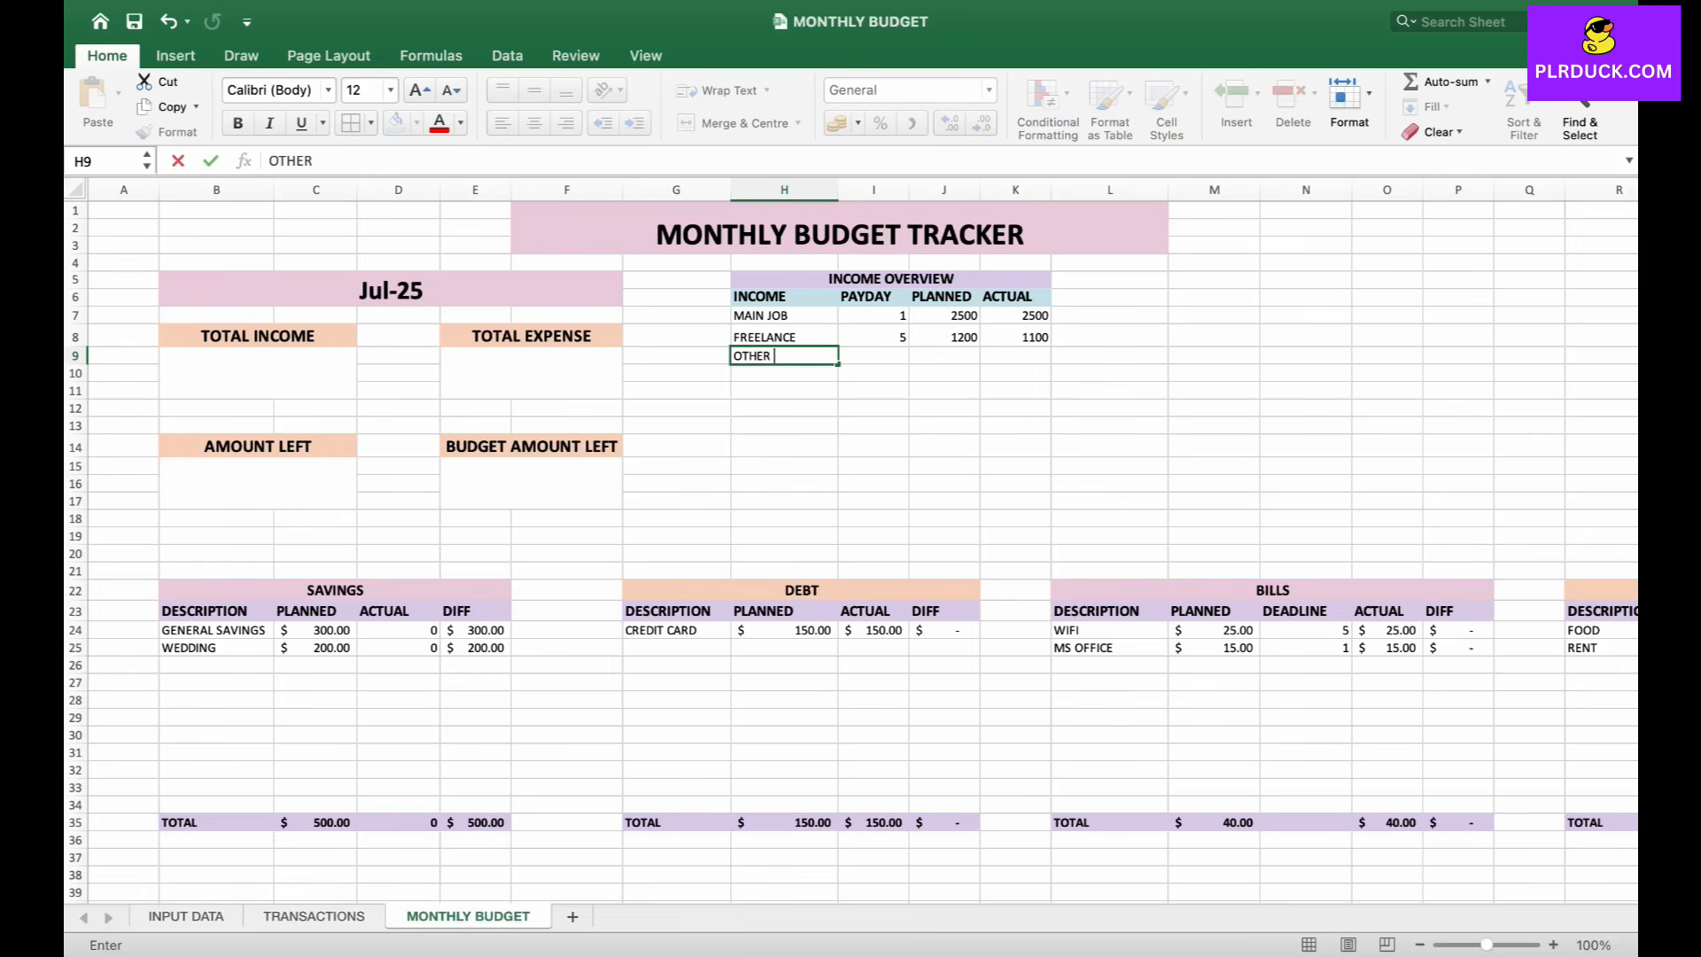
type("INCOME")
key("Tab")
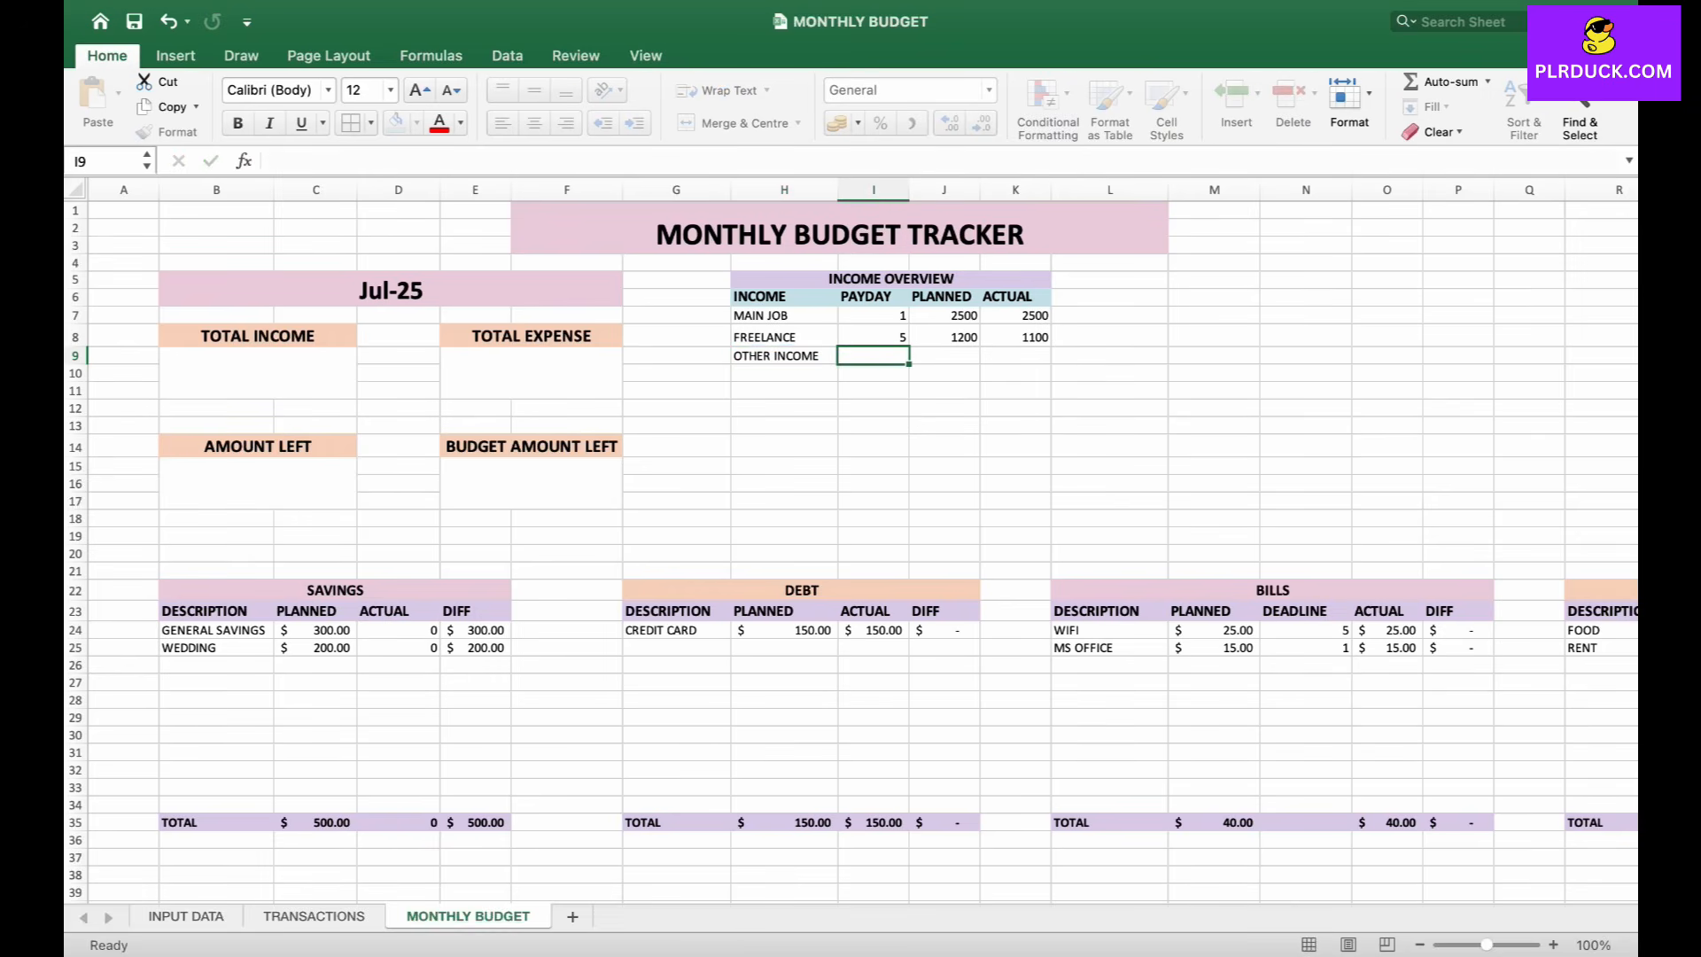
type("10")
key("Tab")
type("800")
key("Tab")
type("700")
key("Return")
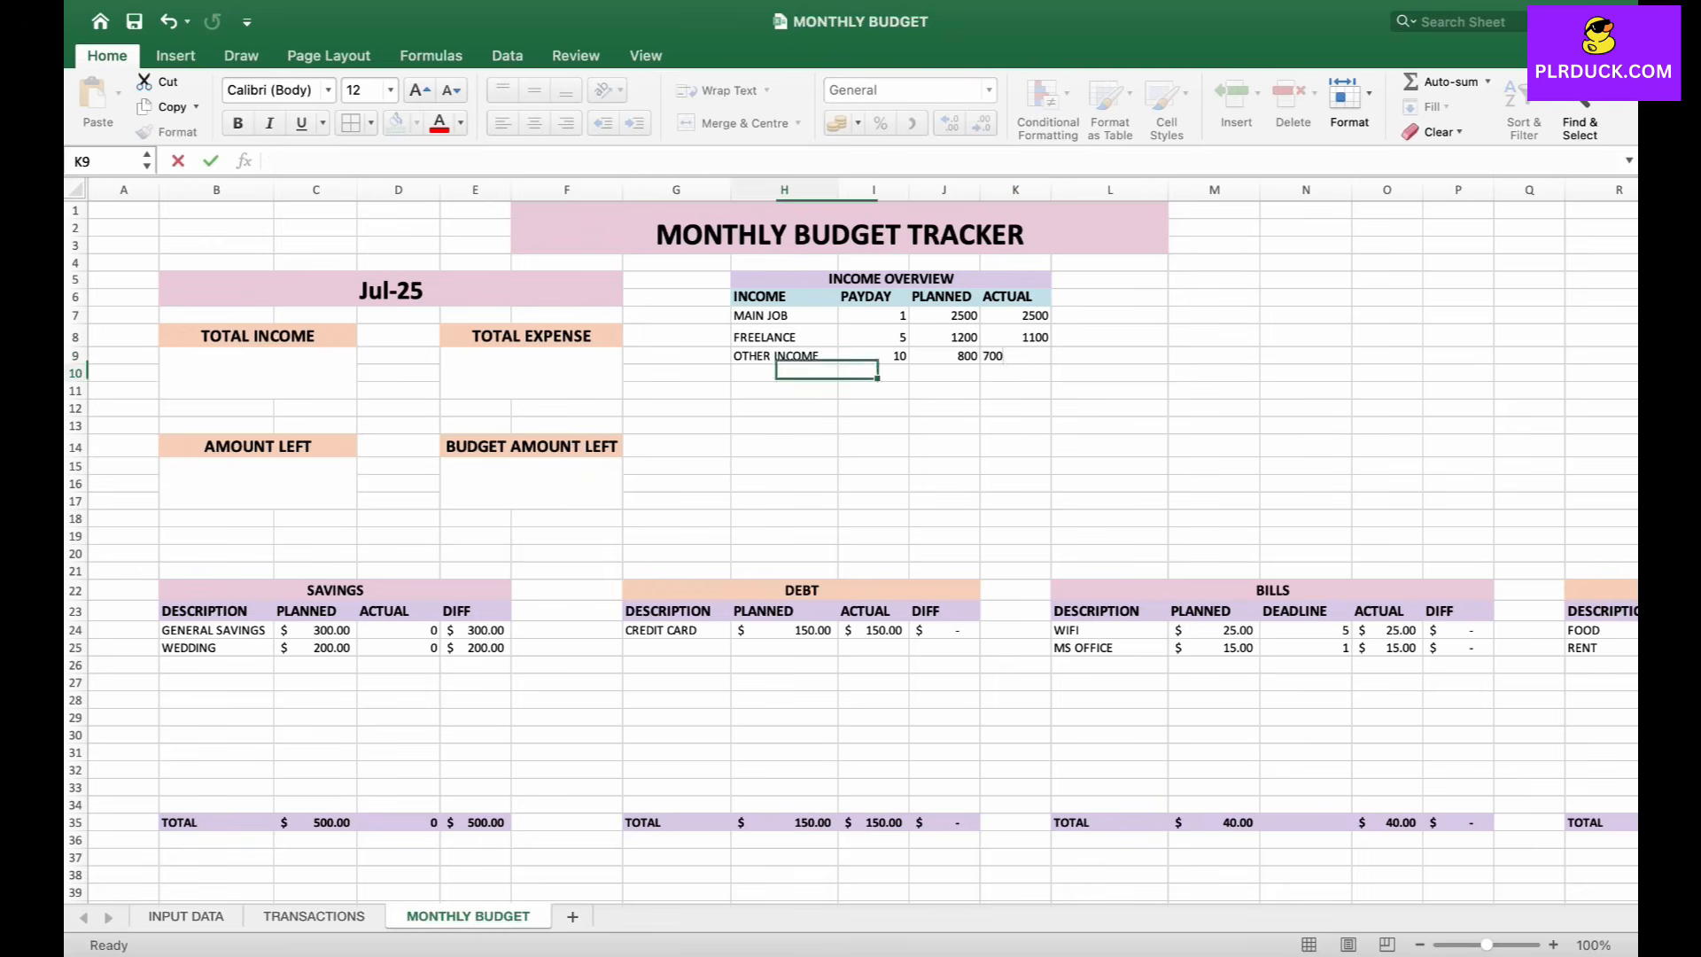
- Label H10 as TOTAL and sum the planned income J7:J9 in J10
type("TOTAL")
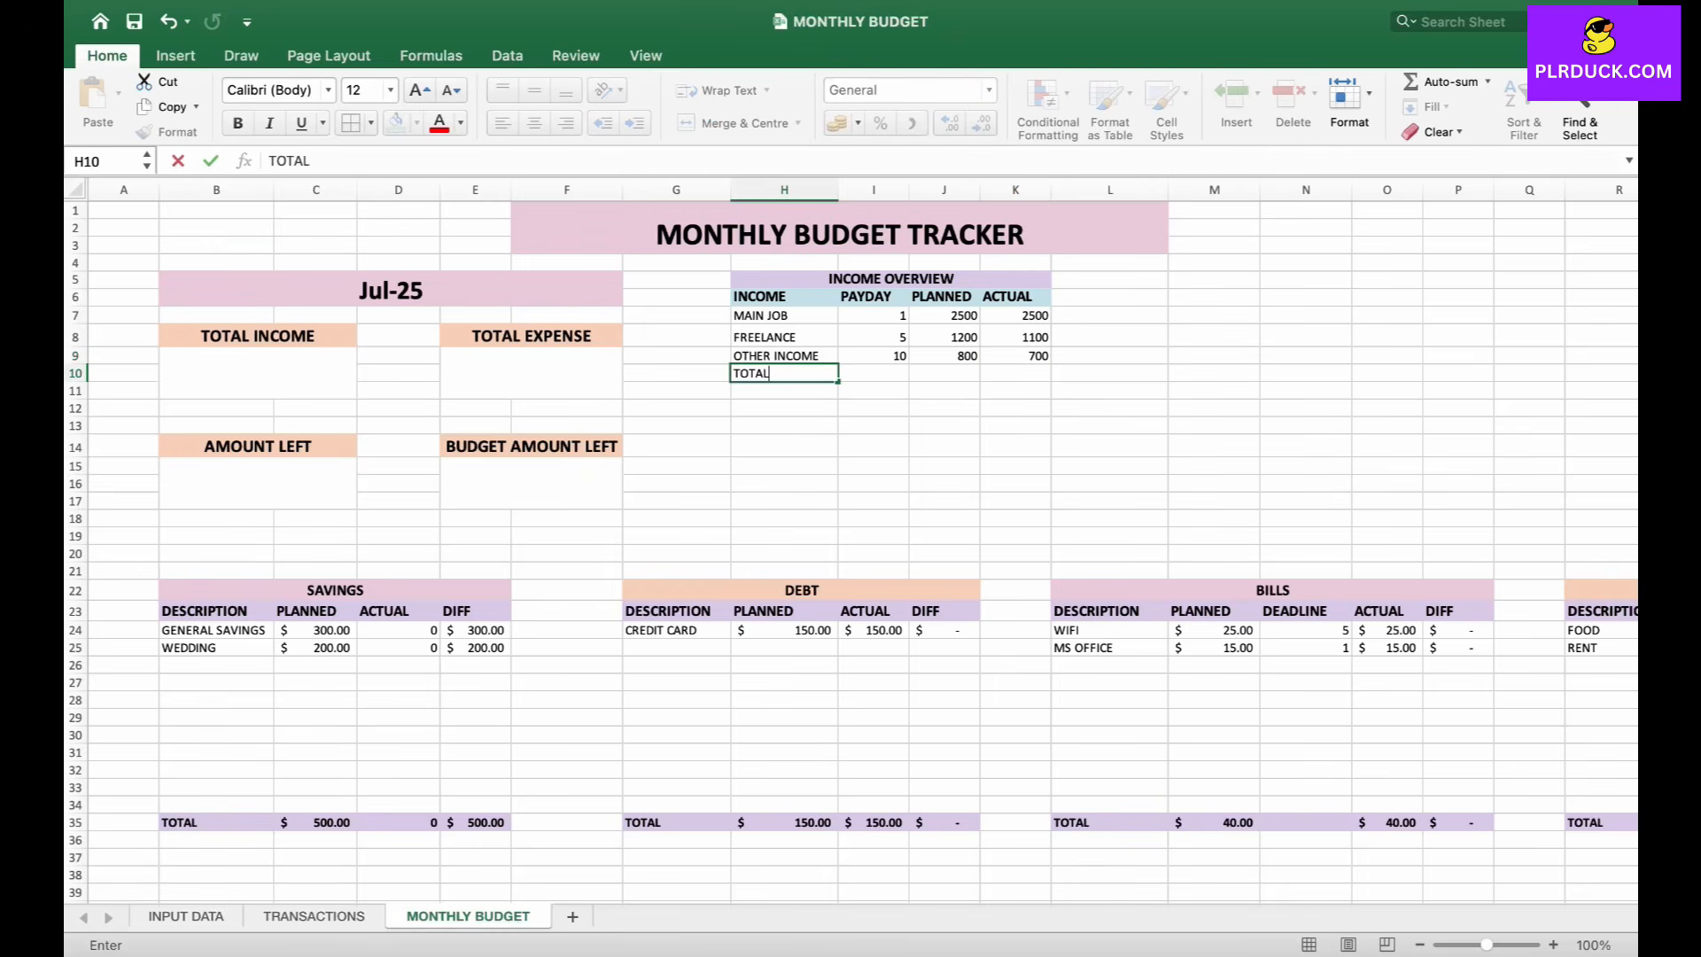
key("Tab")
key("Tab")
type("=")
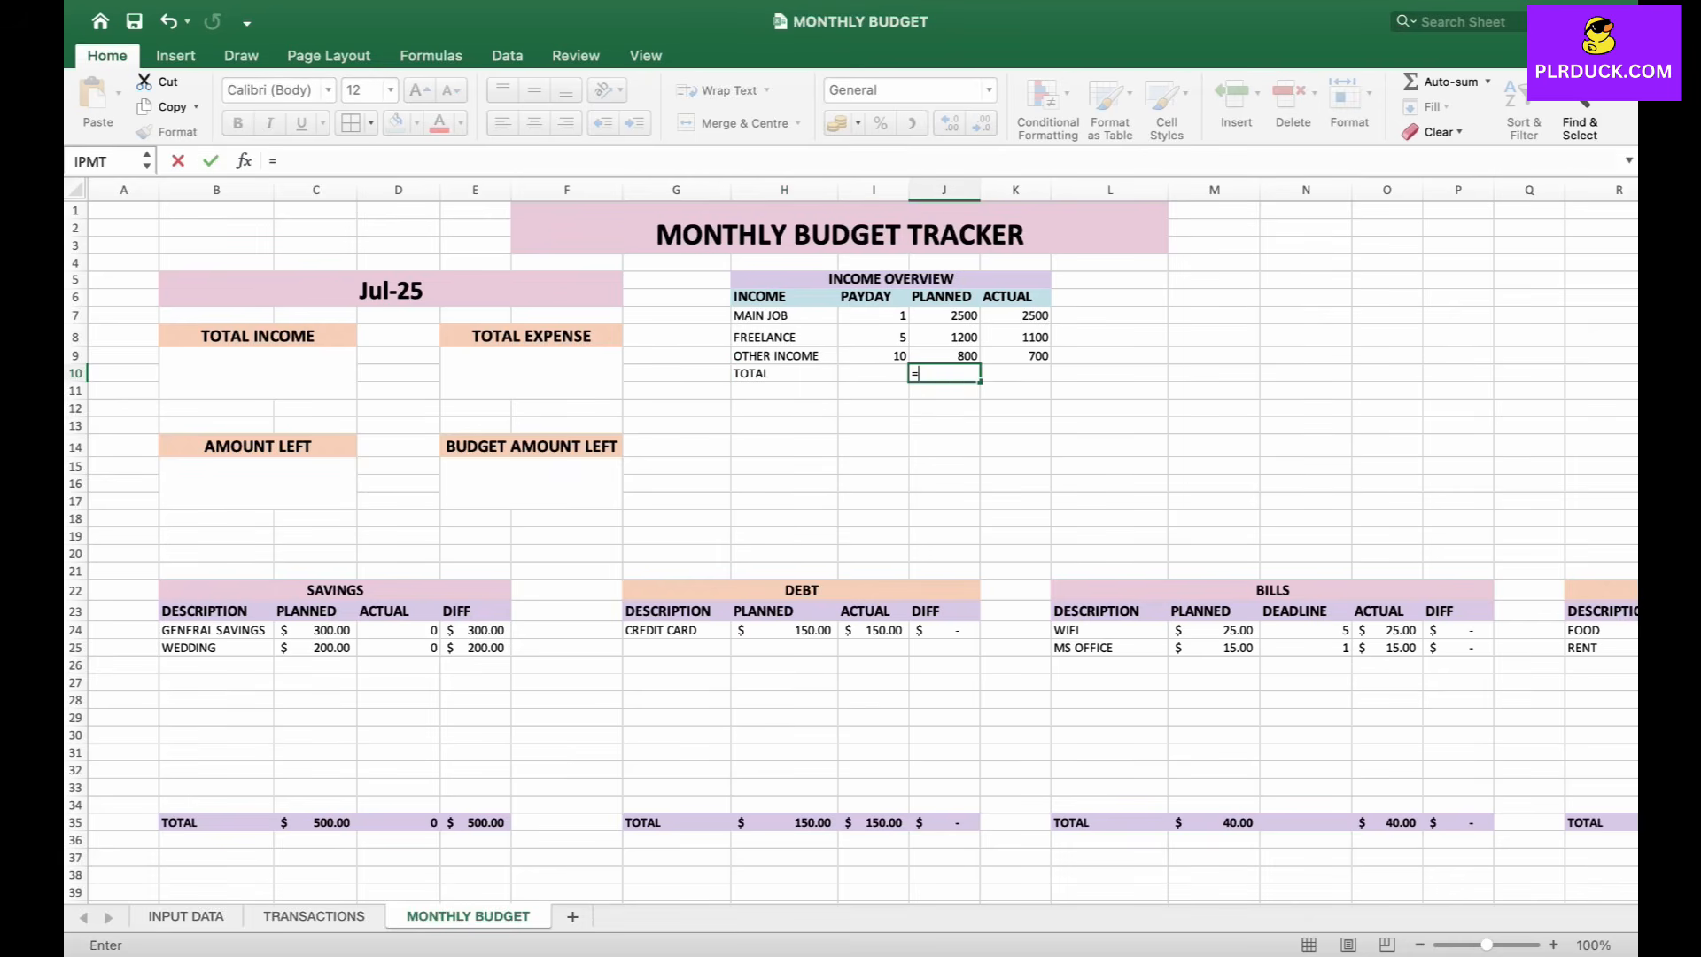
type("SUM(")
left_click_drag(964, 315, 972, 357)
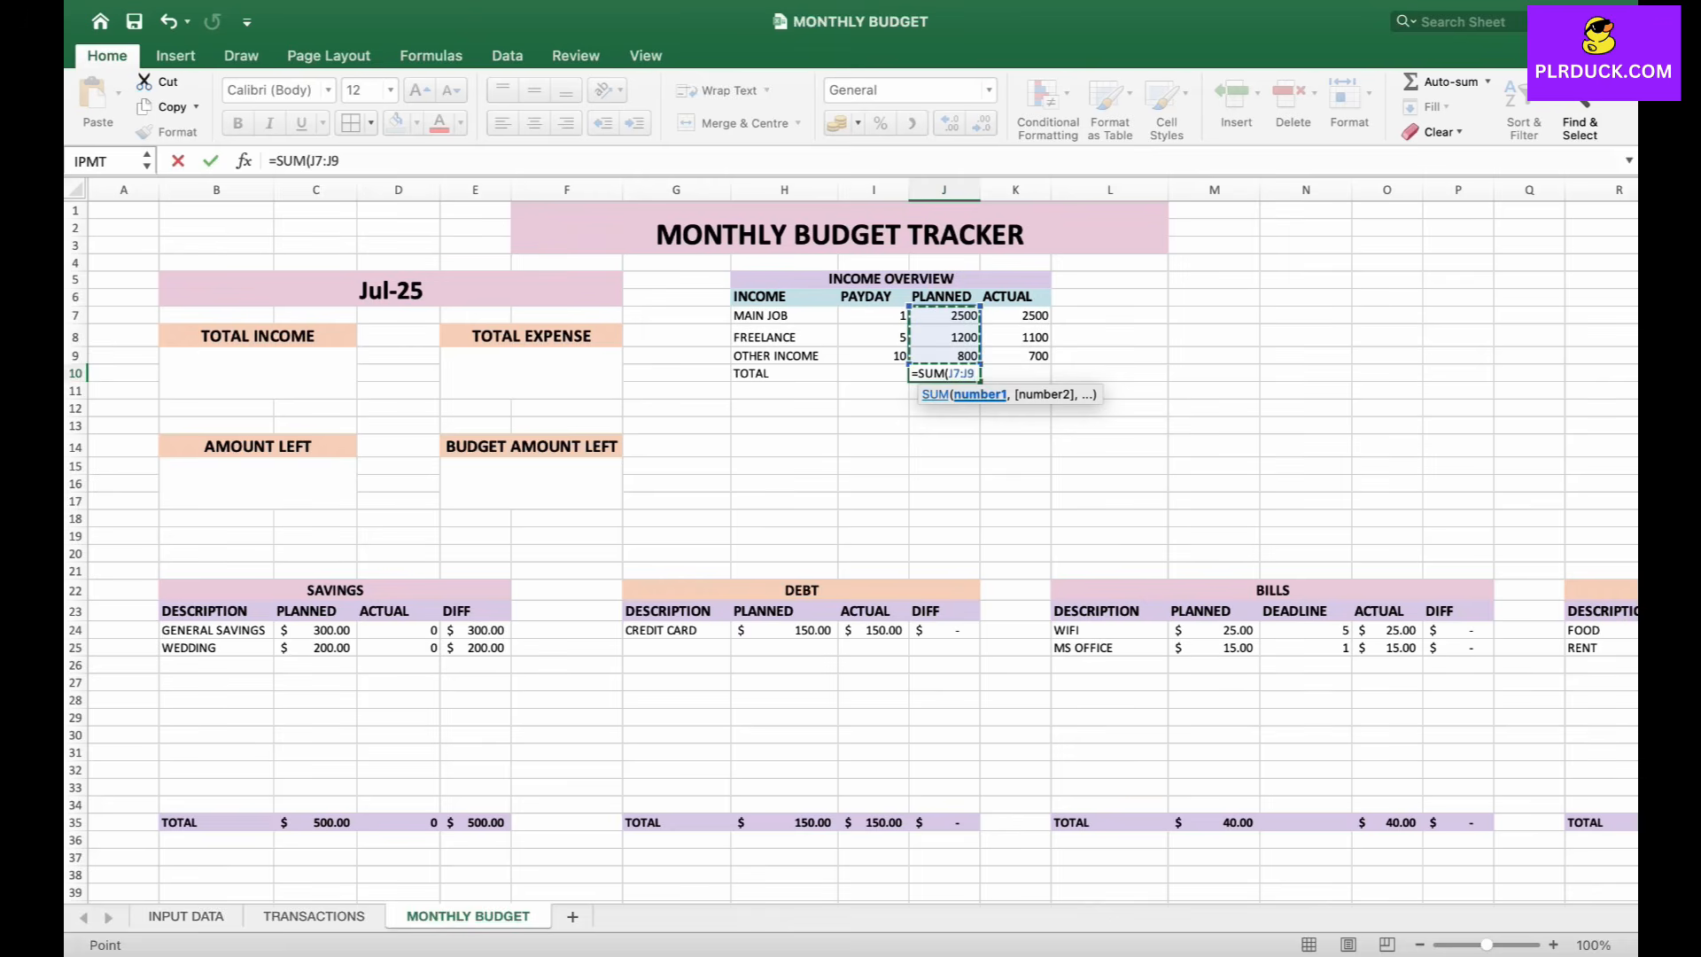
key("Return")
- Sum the actual income K7:K9 in K10
key("Up")
key("Right")
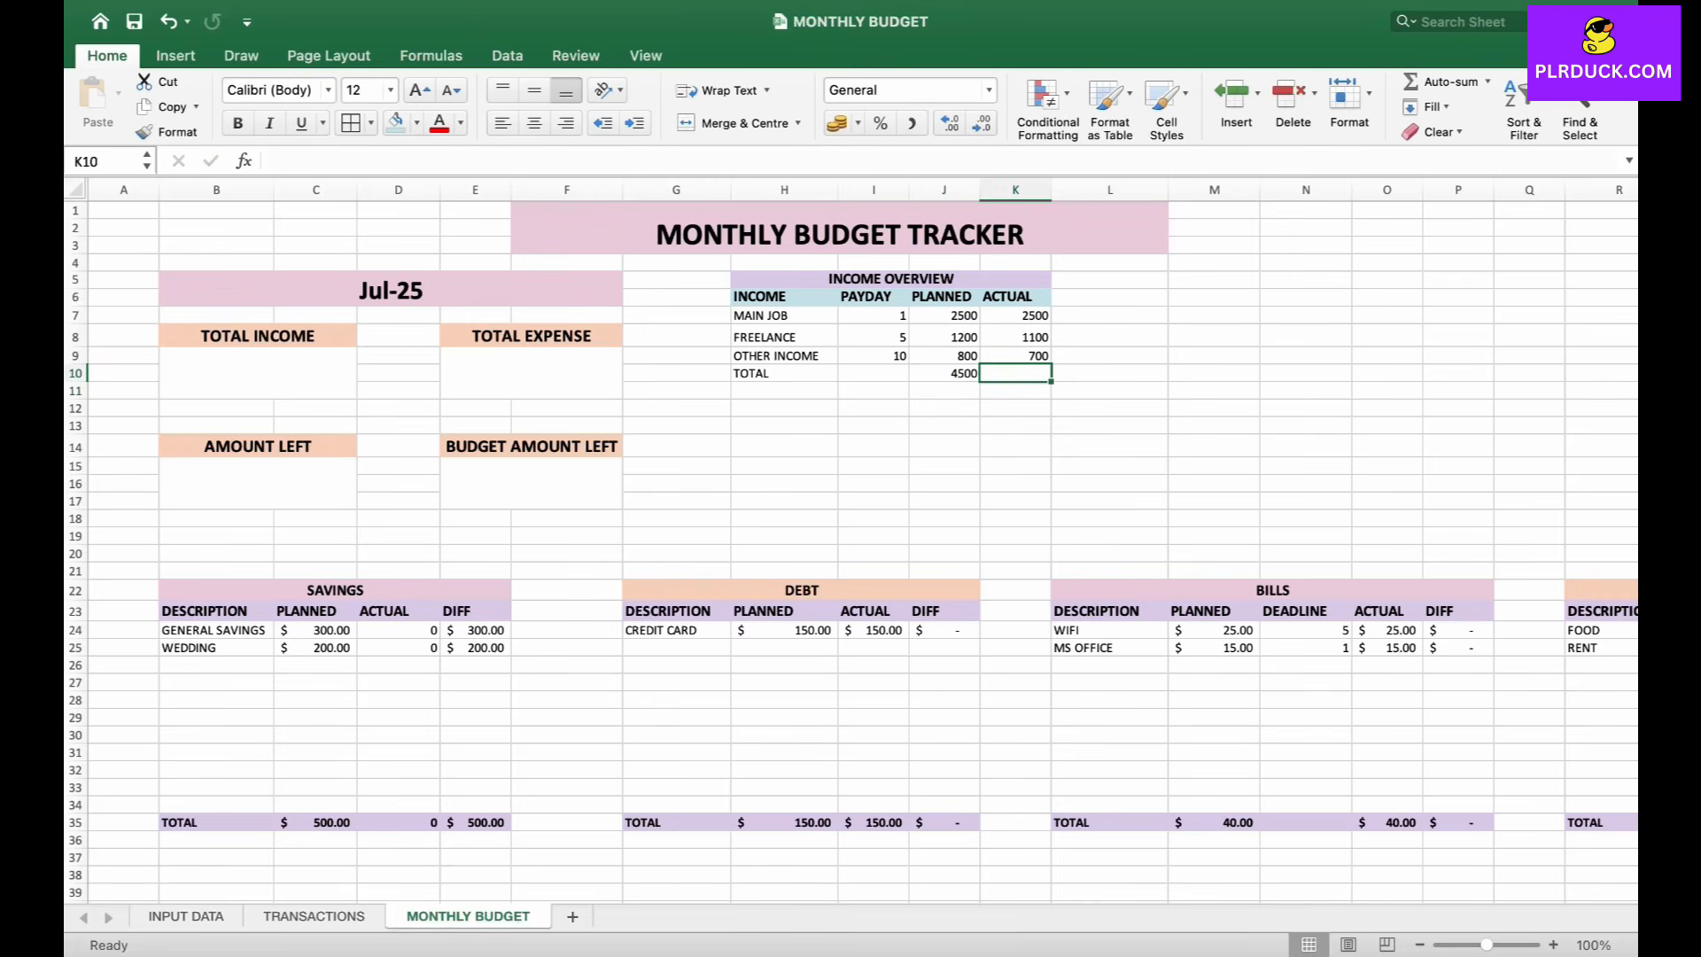
type("=SUM(")
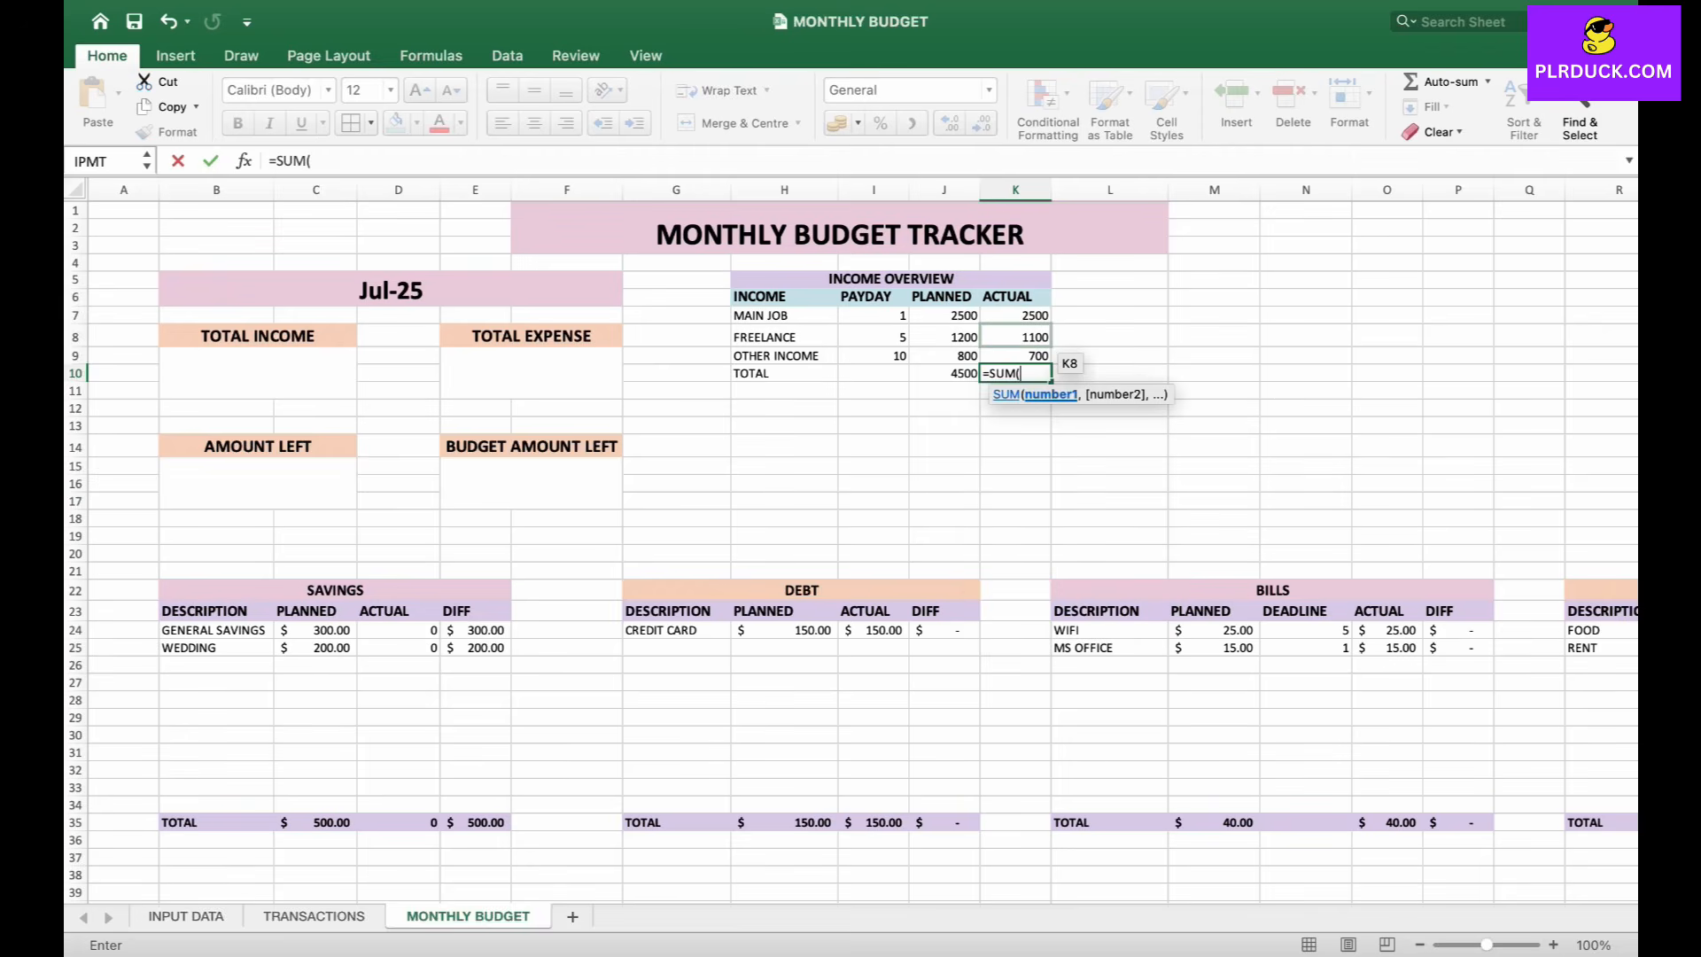
left_click_drag(1028, 317, 1046, 358)
type(")")
key("Return")
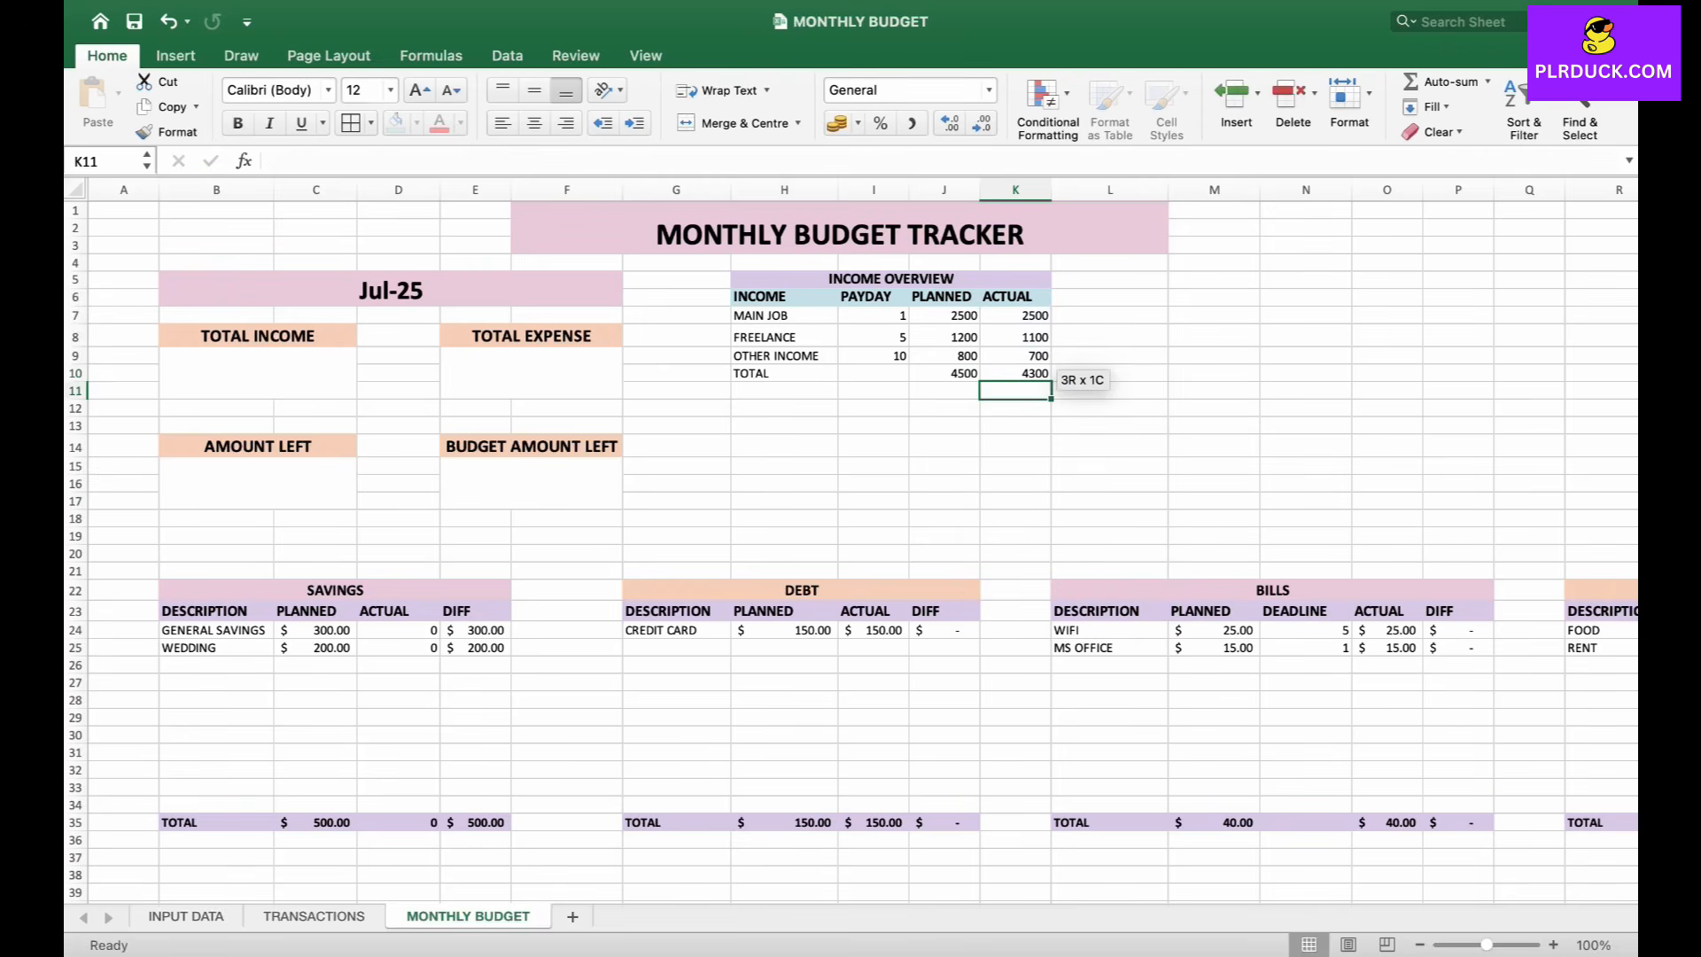
- Make the income TOTAL row H10:K10 bold and fill it with light blue
left_click(780, 374)
key("shift+Right")
key("shift+Right")
key("shift+Right")
key("super+b")
- Merge and centre H13:K13 and enter the heading SPENDING OVERVIEW
left_click(784, 427)
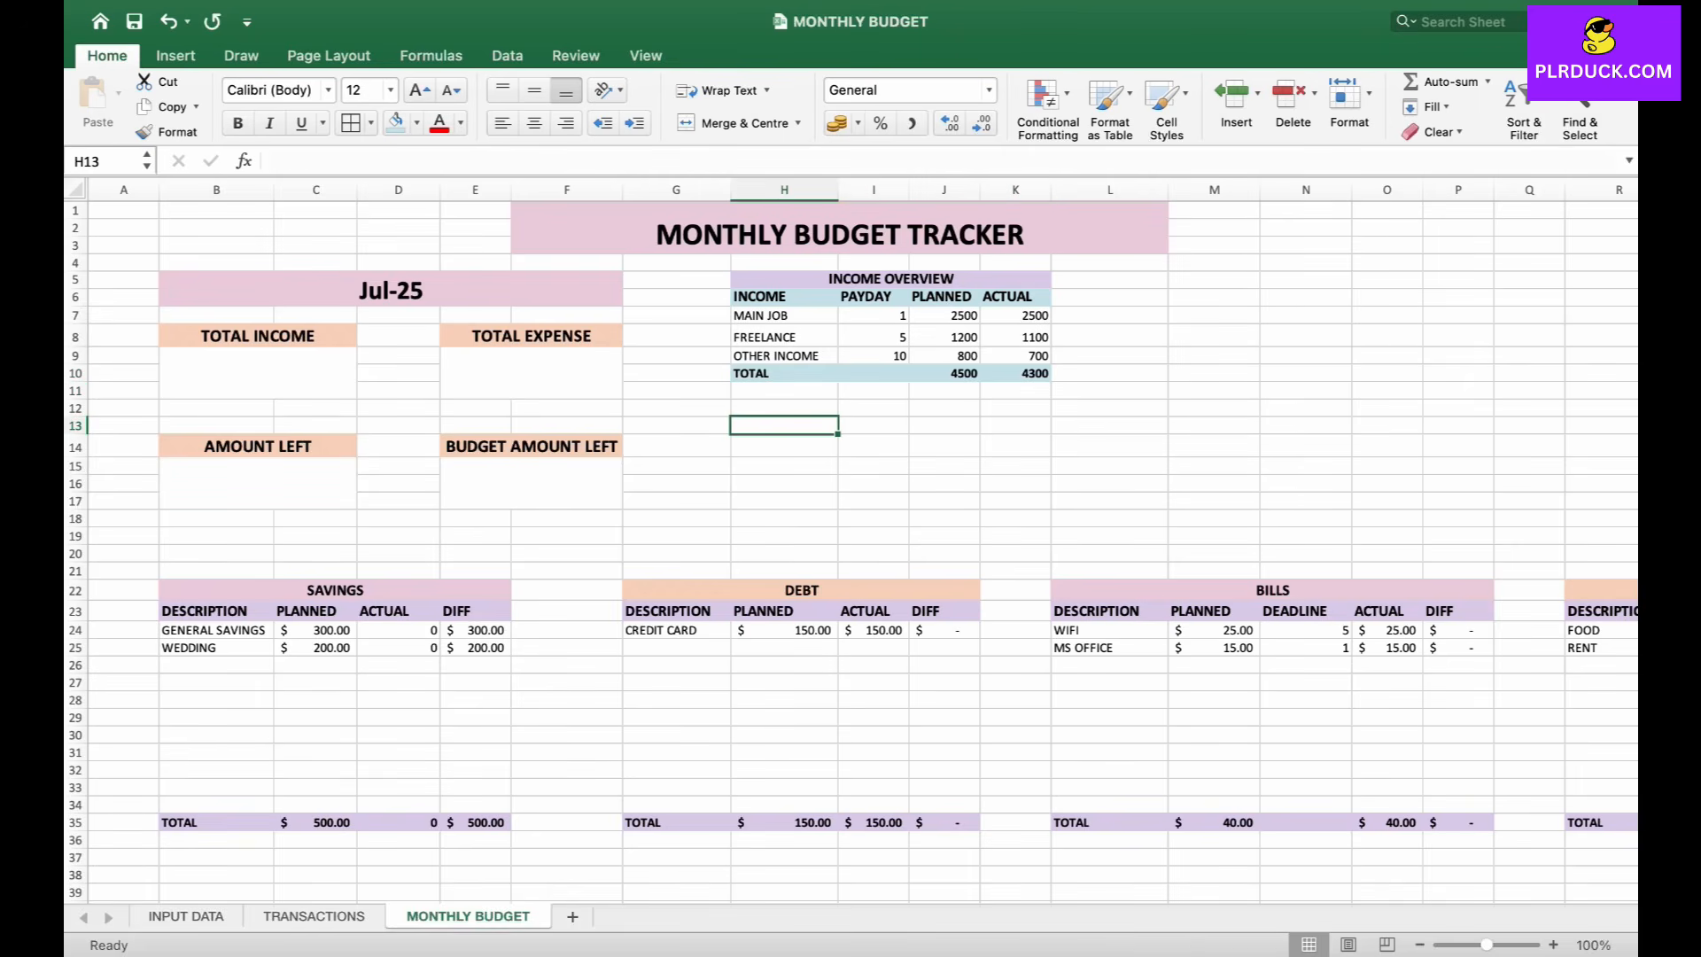
key("shift+Right")
key("shift+Right")
key("shift+Right")
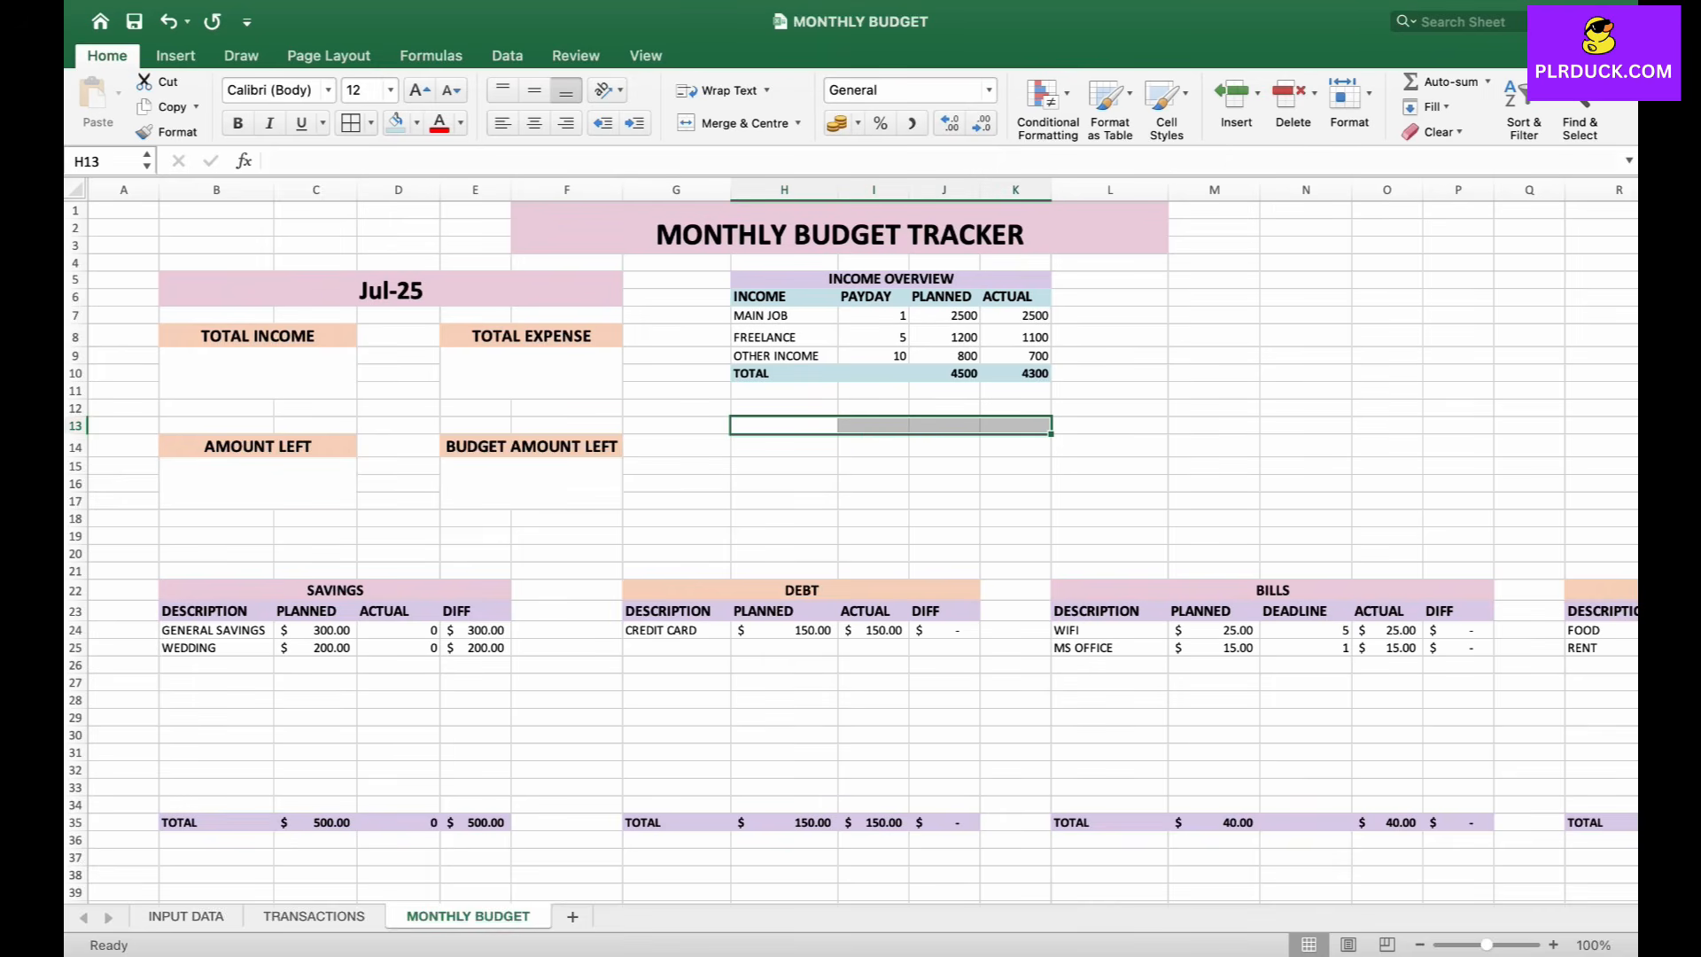
left_click(736, 123)
type("SPENDING O")
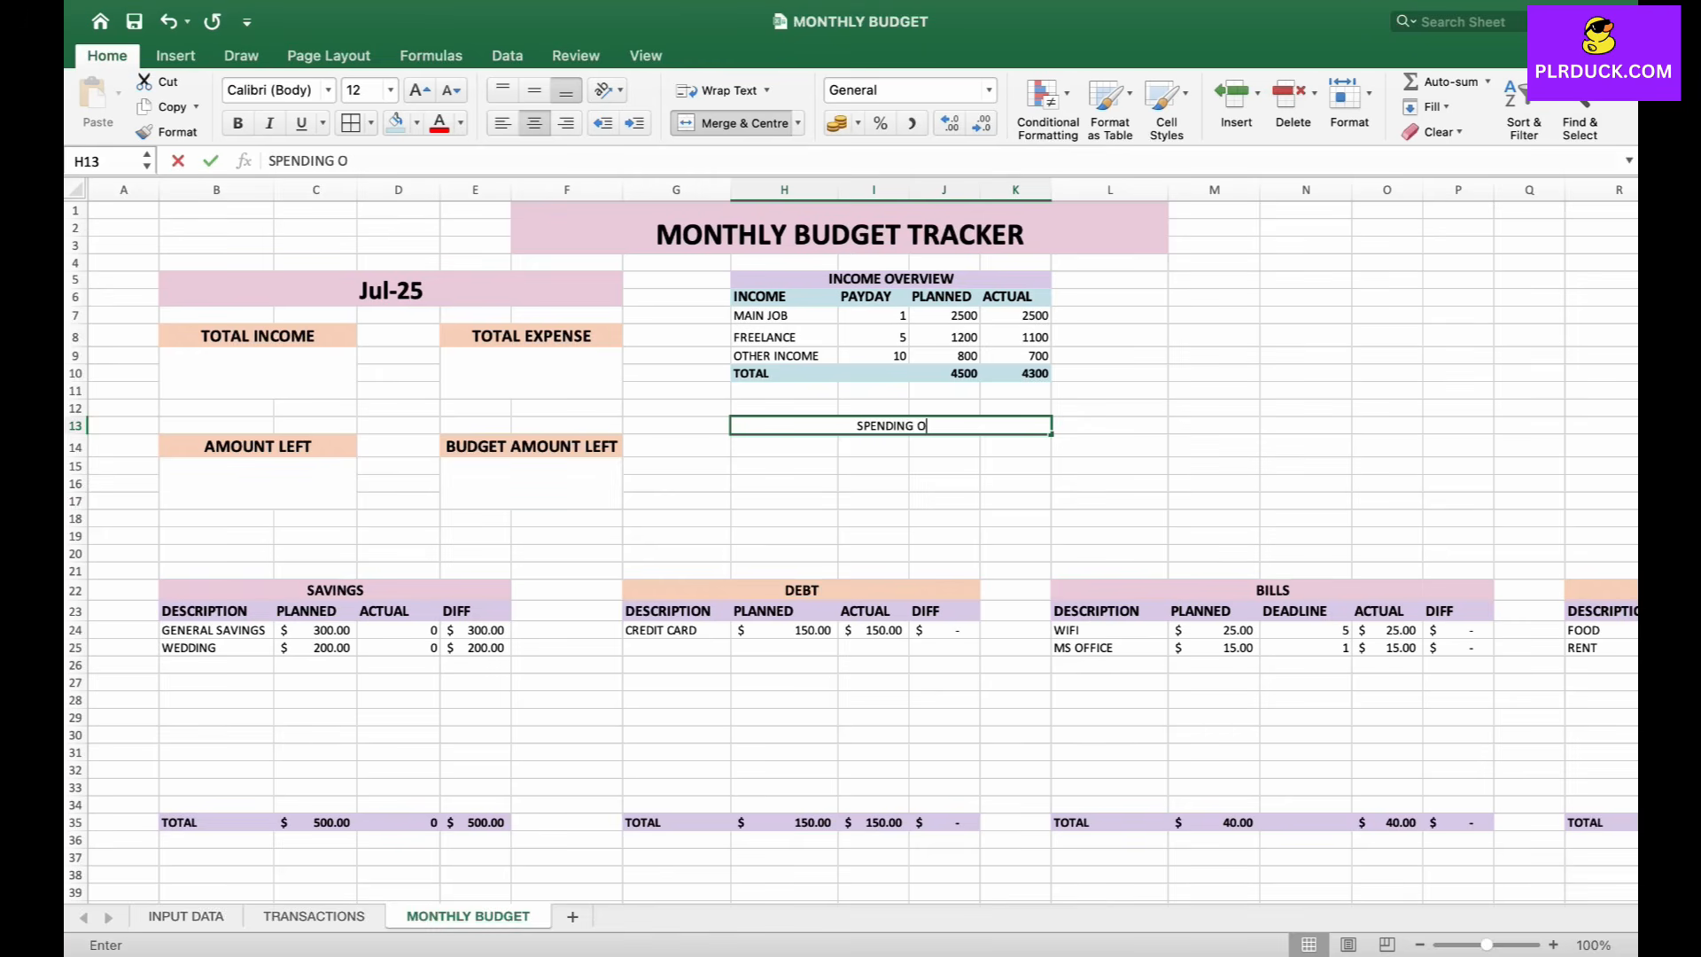
type("VERVIEW")
key("Return")
- Enter the column headers DESCRIPTION, PLANNED, ACTUAL and DIFF in H14:K14
type("DESCRIPTION")
key("Tab")
type("P")
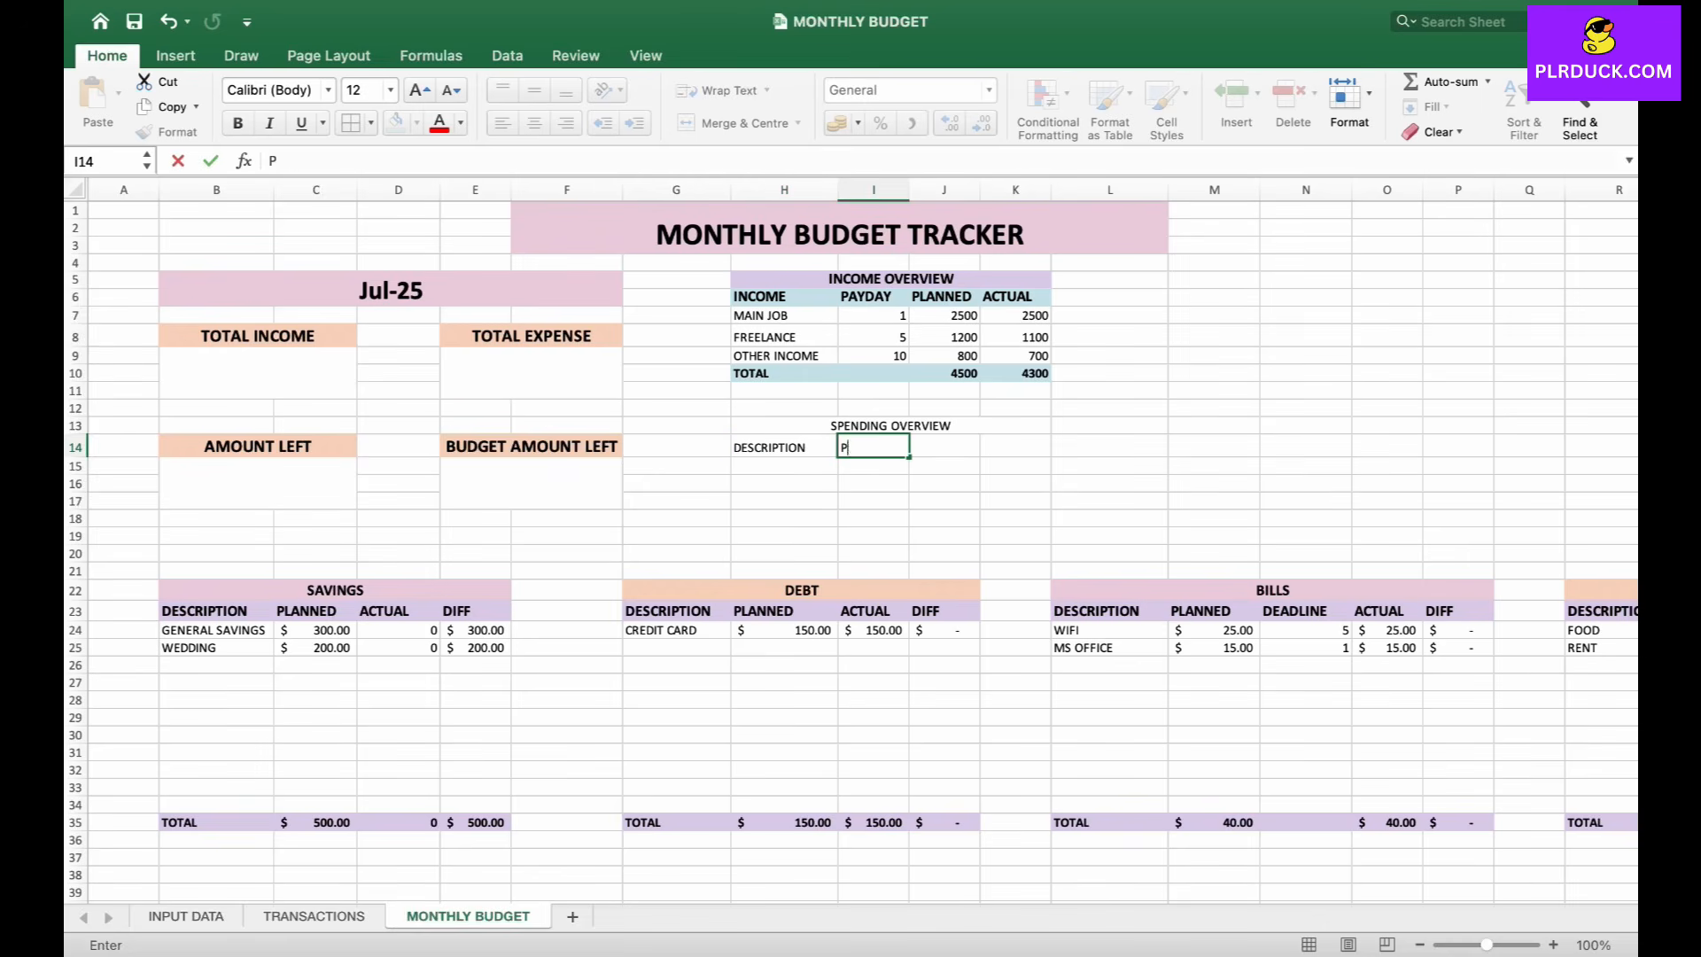
type("LANNED")
key("Tab")
type("CTUALACTUAL")
key("Tab")
type("DIFF")
key("Return")
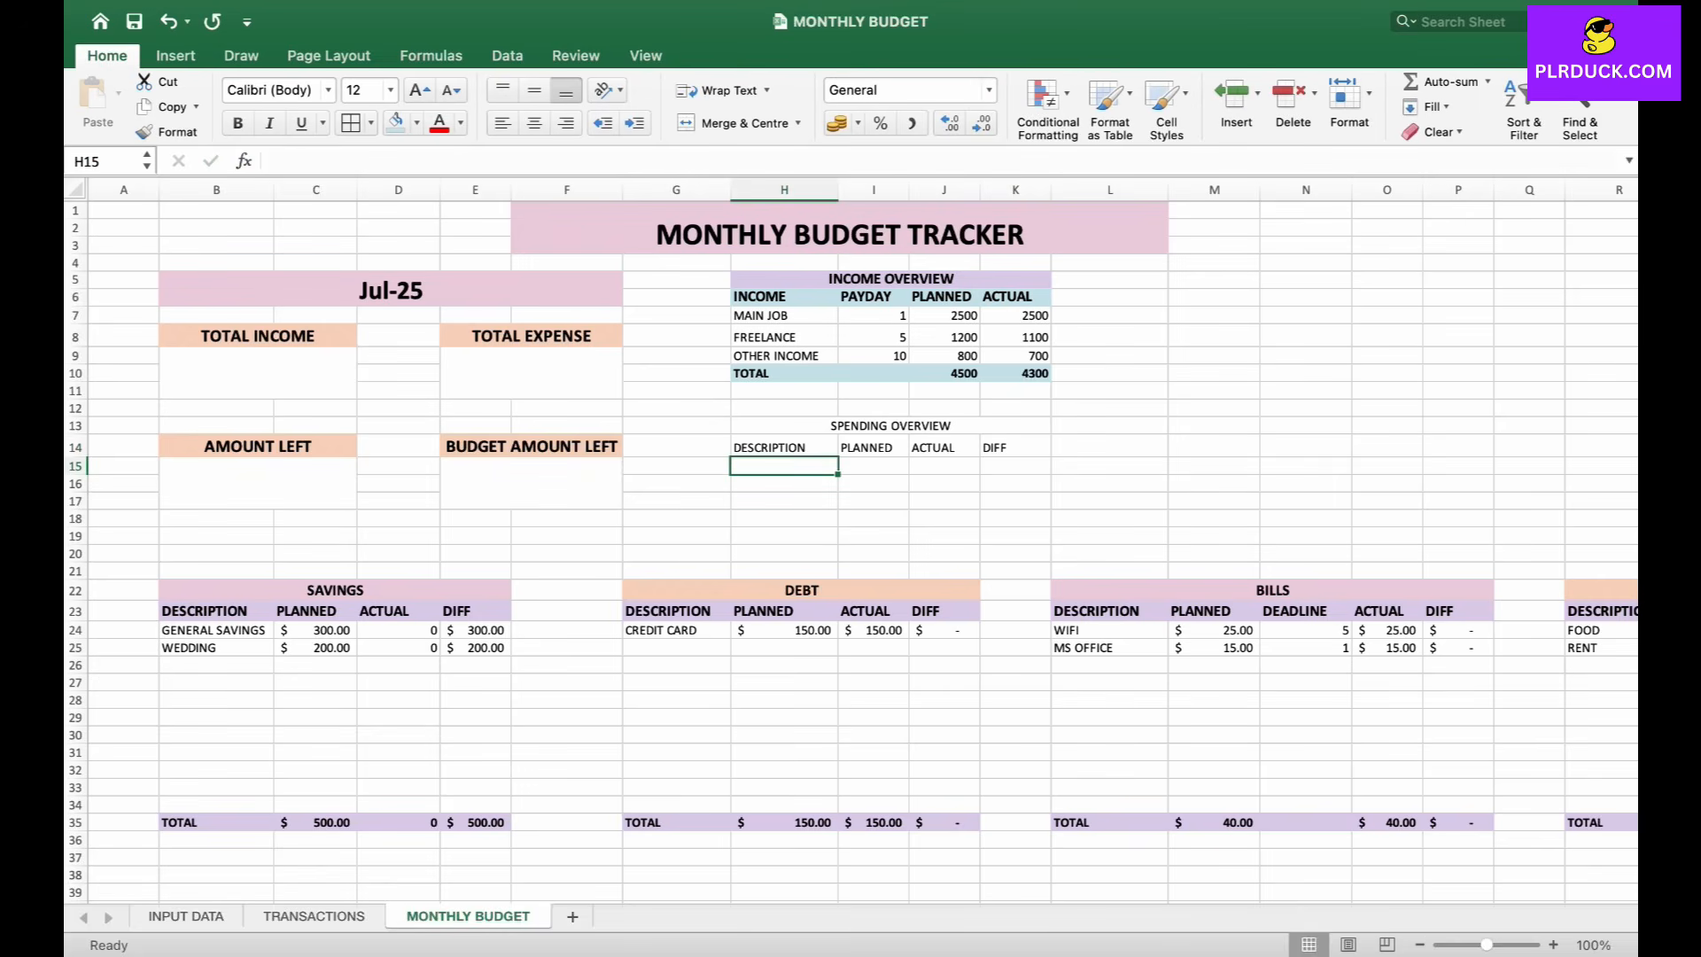
- List SAVINGS, DEBT, BILLS and EXPENSE as the spending descriptions in H15:H18
type("SAVINGS")
key("Return")
type("DEBT")
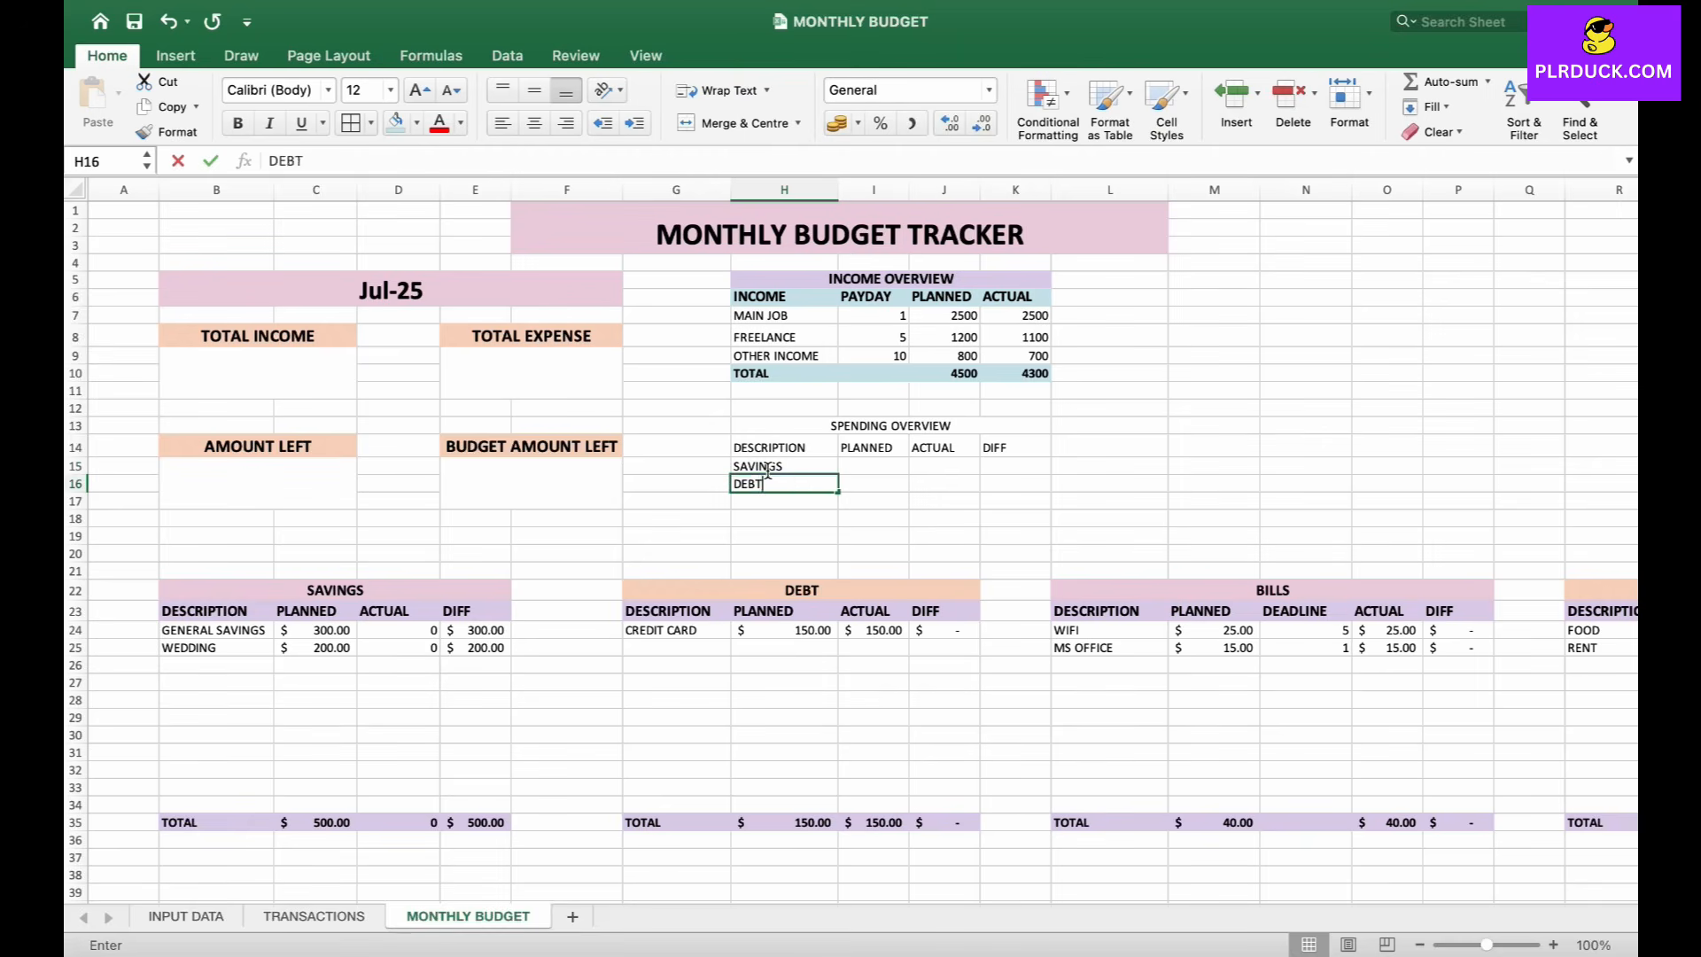
key("Return")
type("BILLS")
key("Return")
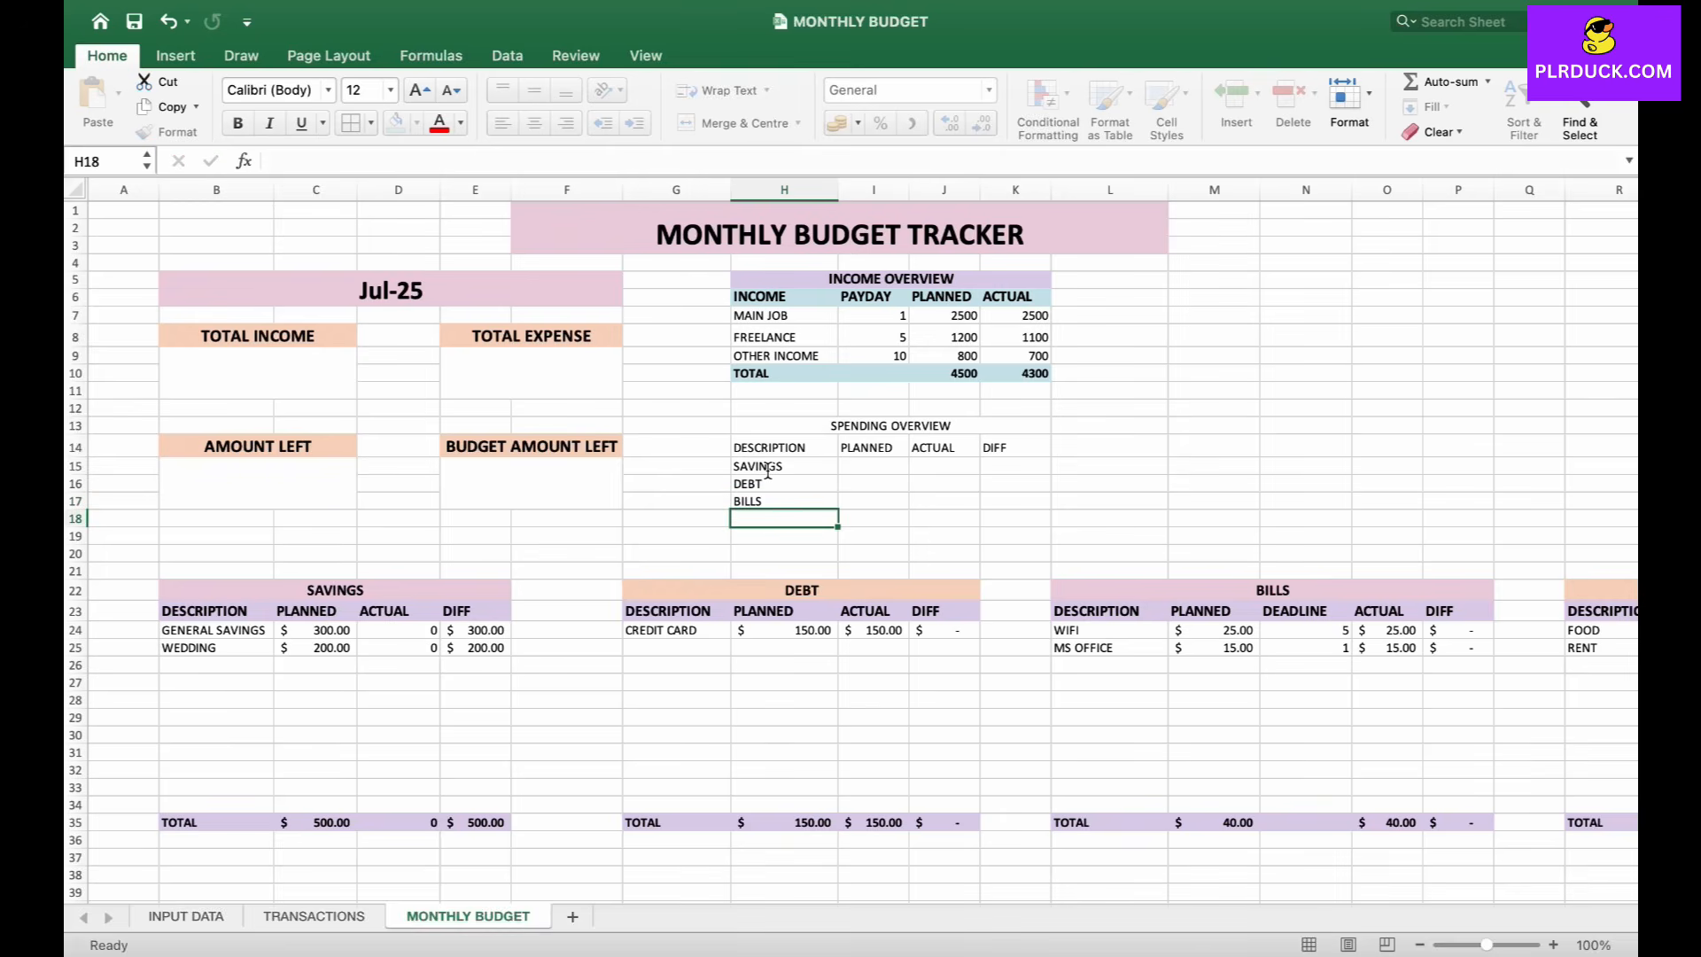
type("EXP")
type("SE")
key("Tab")
- Make the SPENDING OVERVIEW heading and its column headers in H13:K14 bold at 14 pt
key("Up")
key("Up")
key("Up")
key("Up")
key("Up")
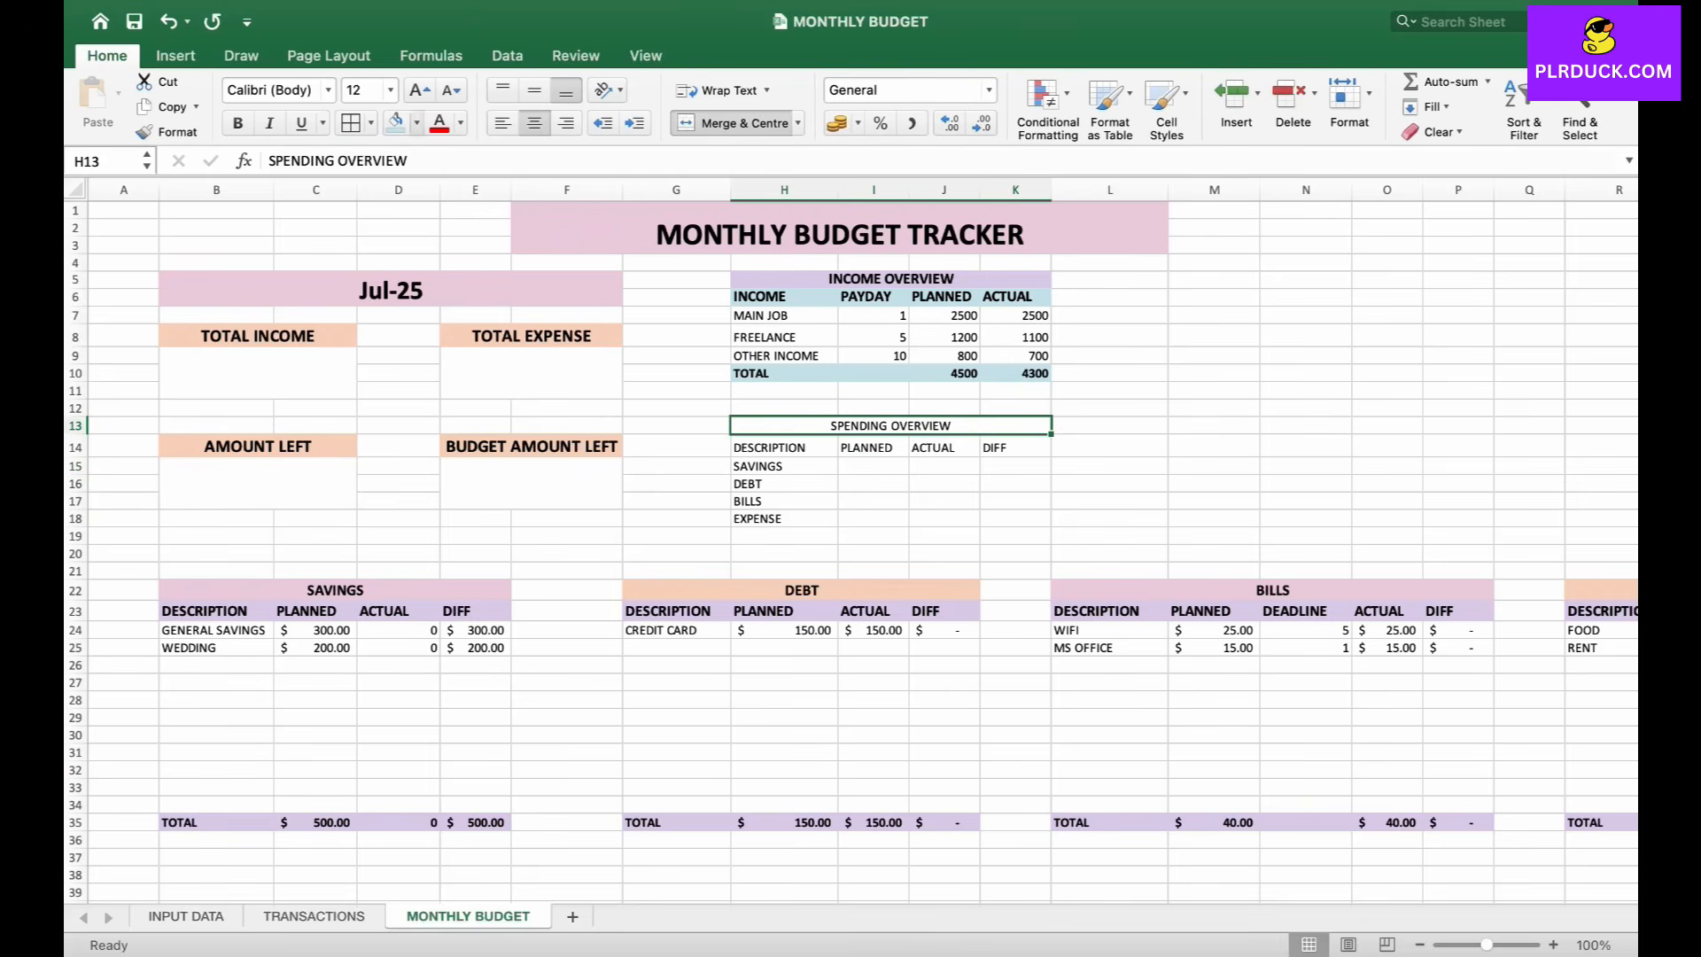
key("shift+Down")
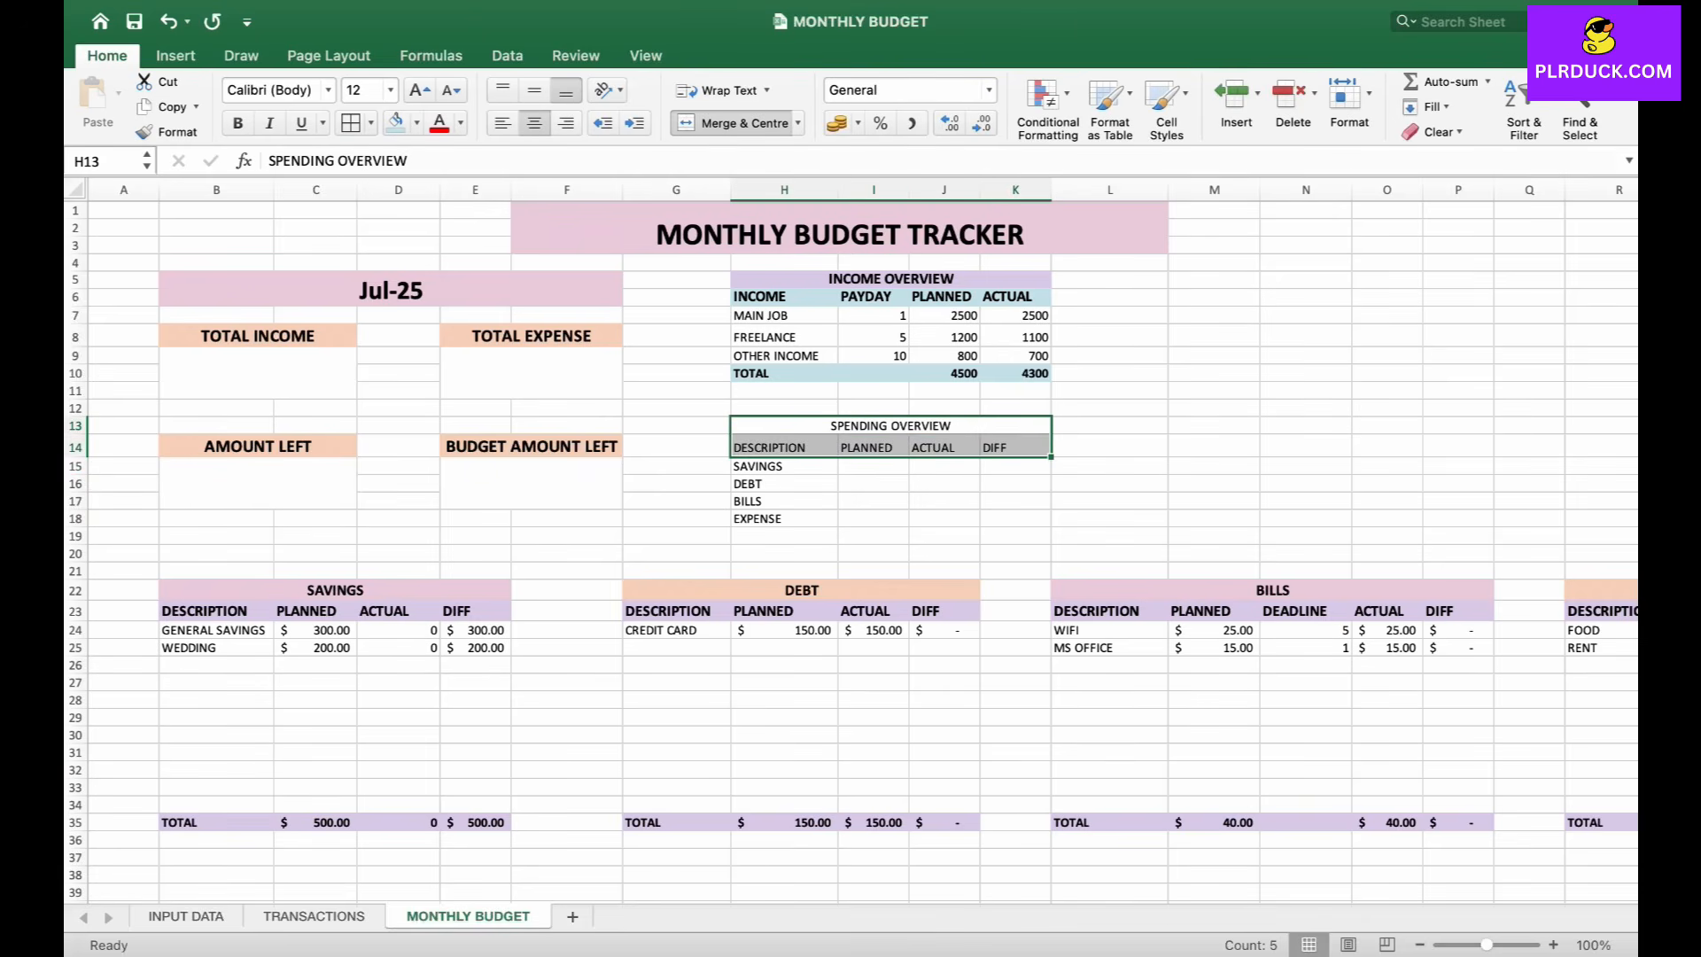
left_click(237, 124)
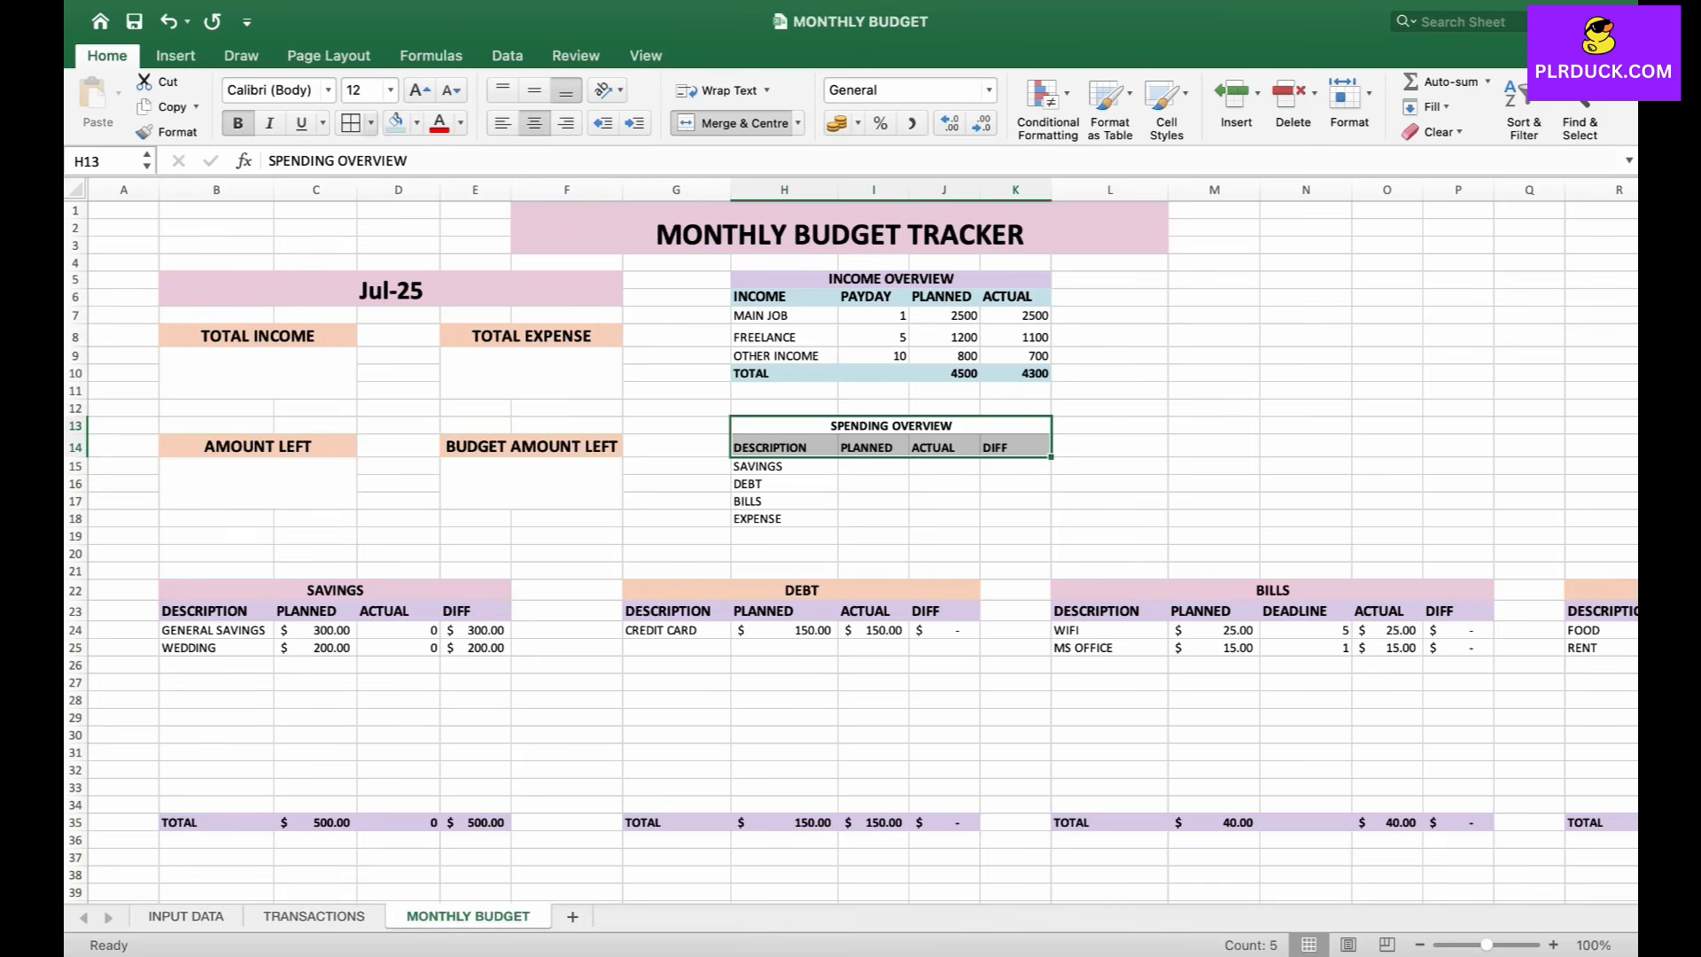
left_click(420, 90)
left_click(785, 540)
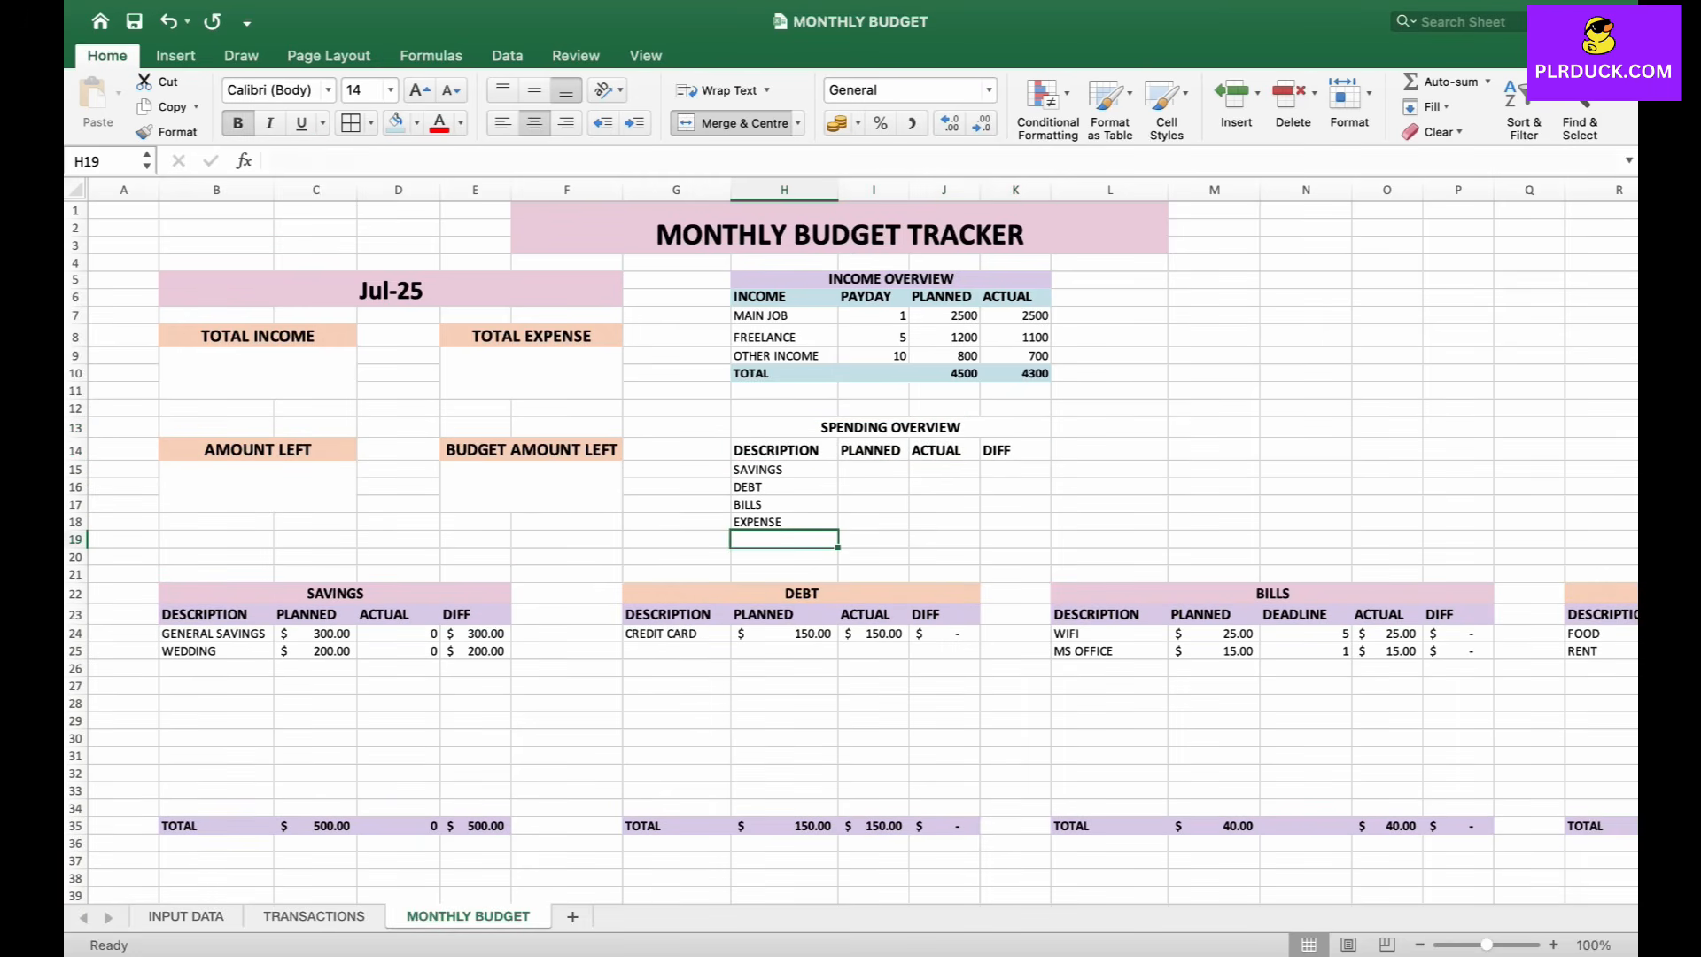
- Fill the SPENDING OVERVIEW heading with the same lavender as the income heading
left_click(889, 428)
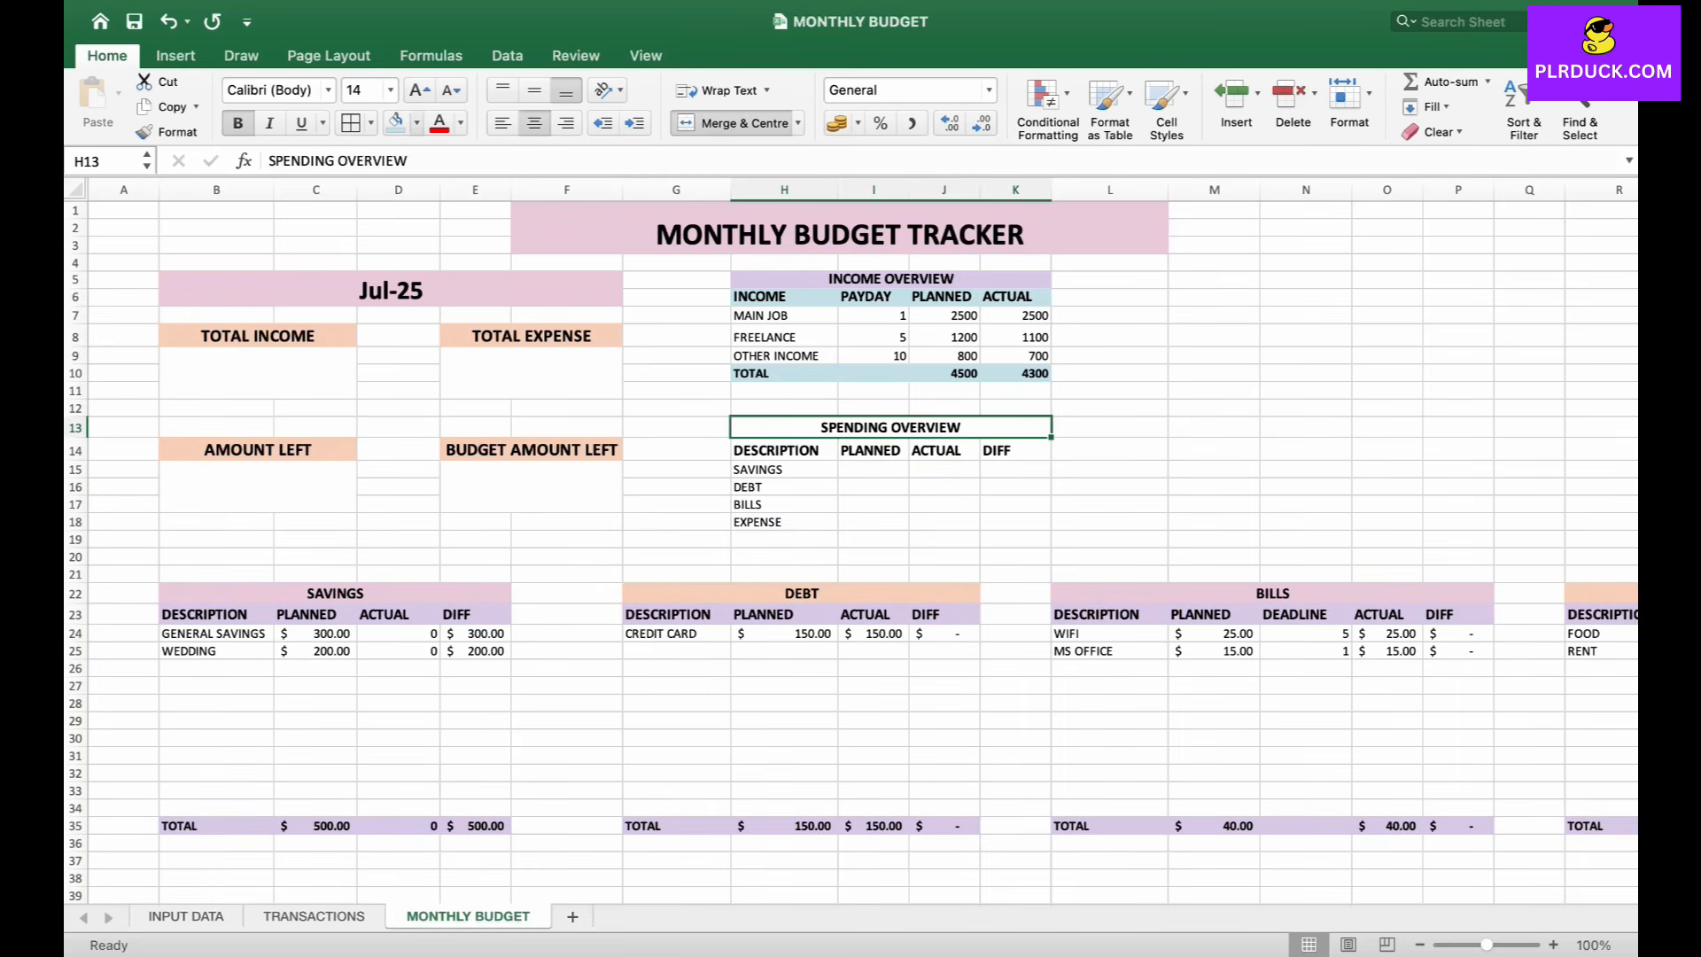
left_click(416, 123)
left_click(421, 428)
- Fill the spending column headers in H14:K14 with light blue
left_click_drag(784, 450, 1014, 450)
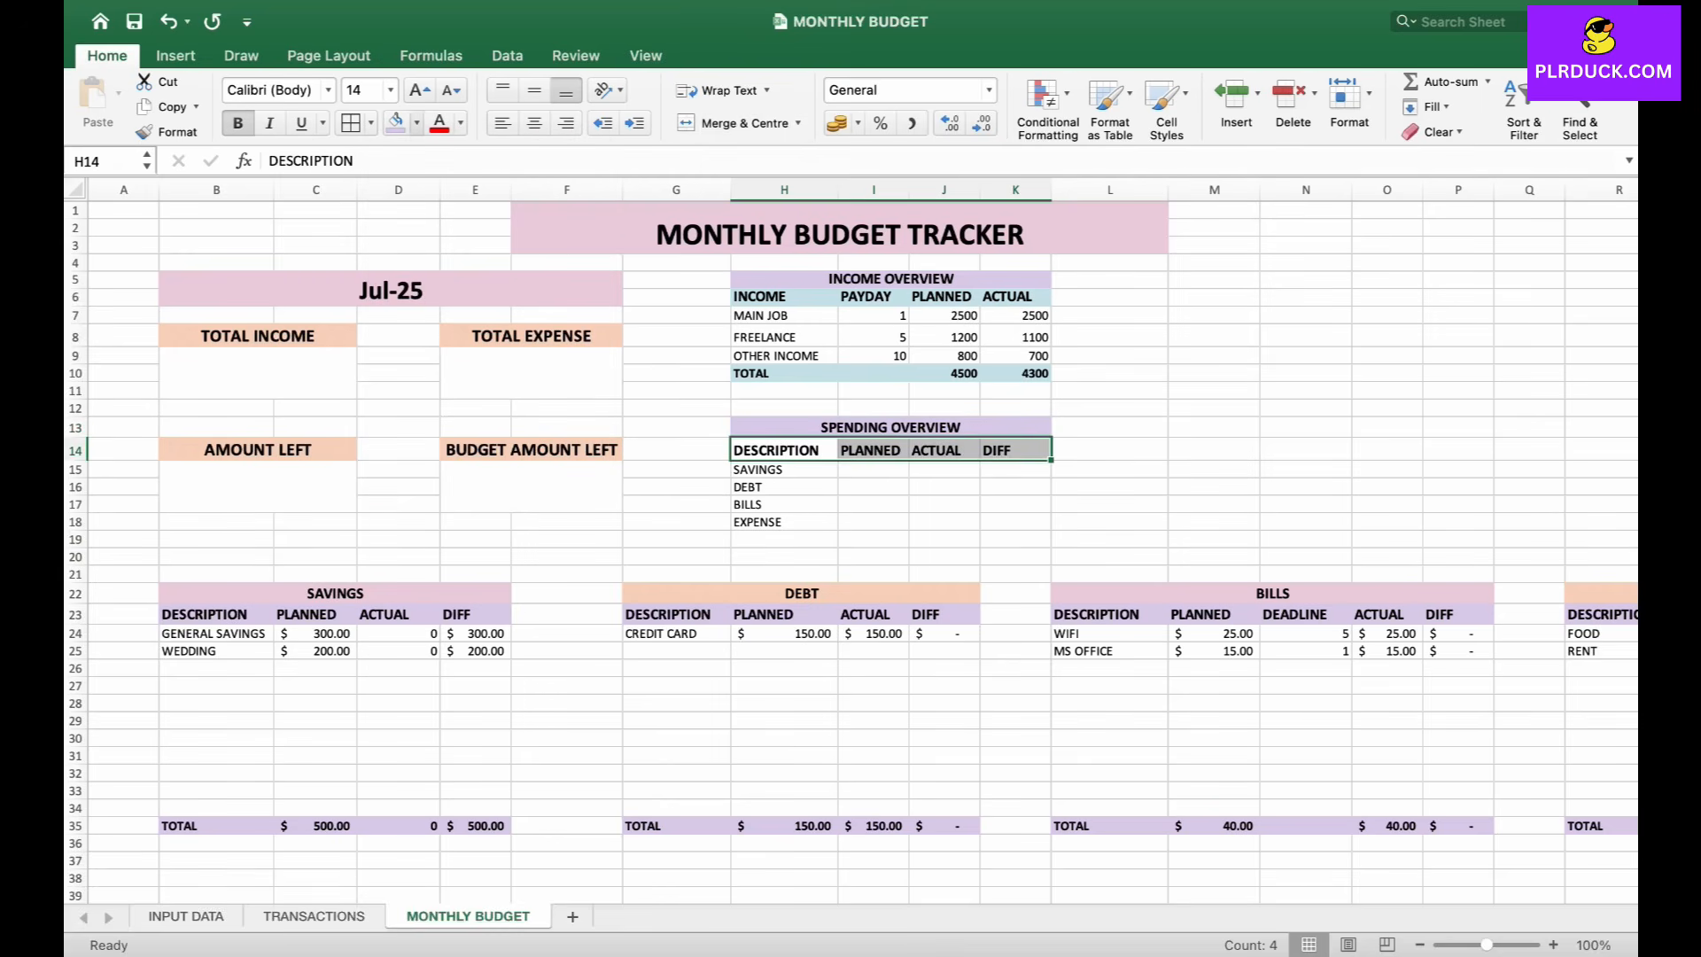
left_click(416, 123)
left_click(440, 428)
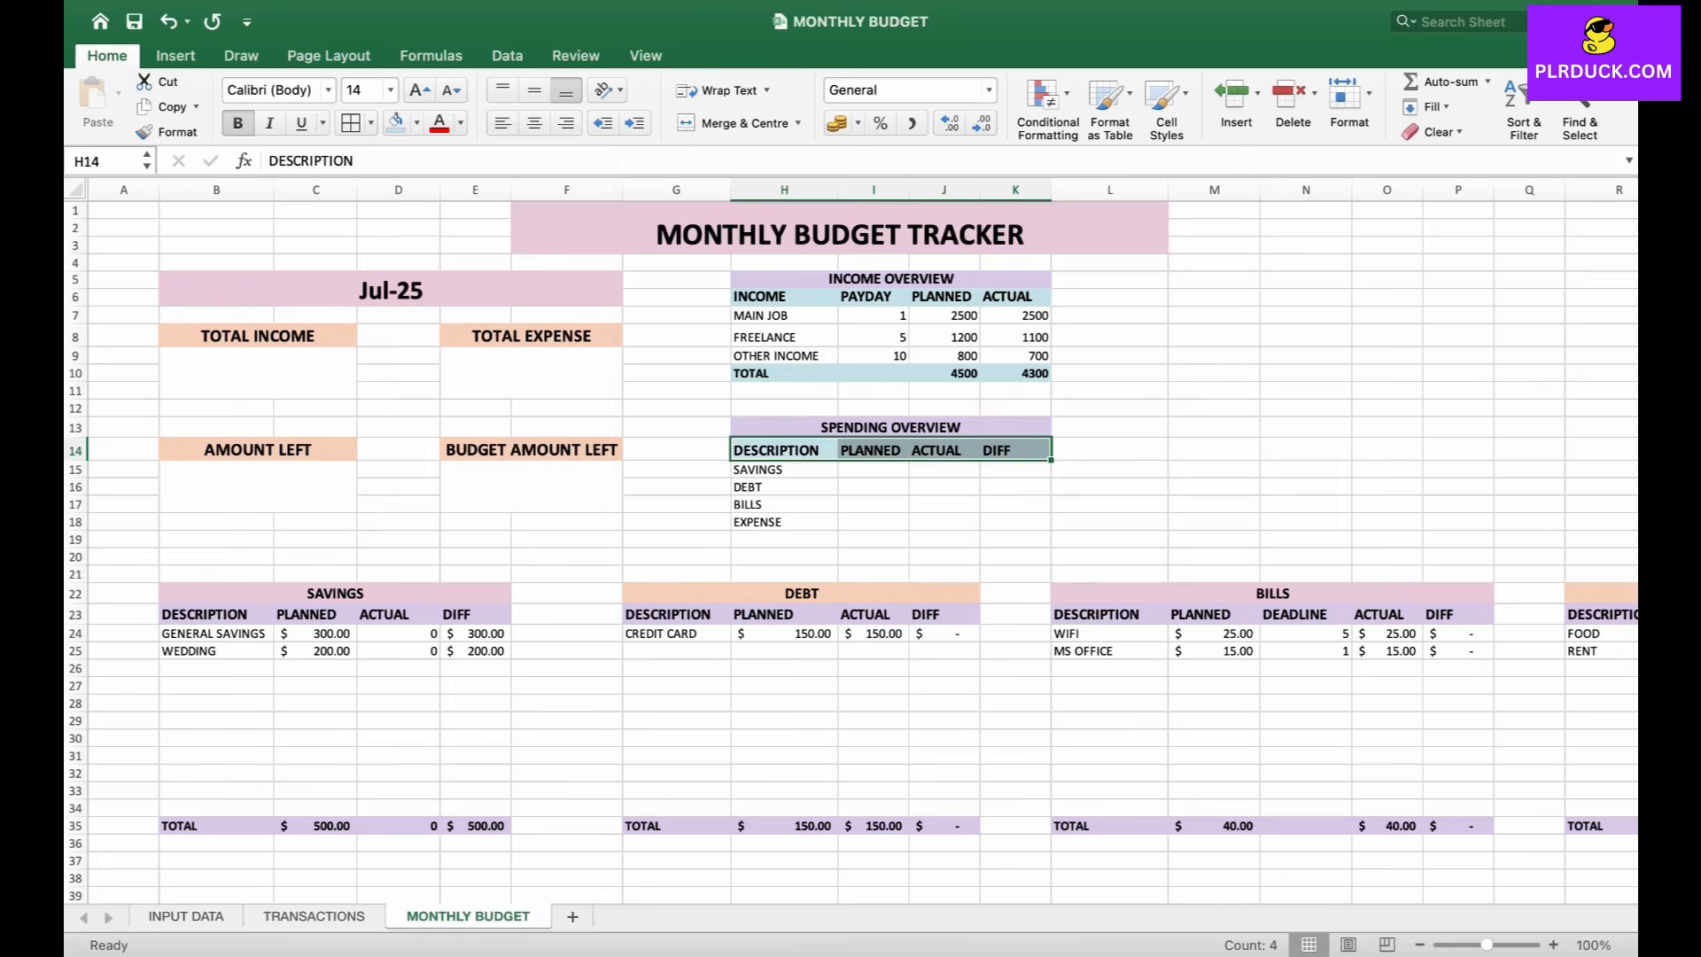
- Link the SAVINGS planned amount in I15 to the SAVINGS table's planned total in C35
left_click(873, 469)
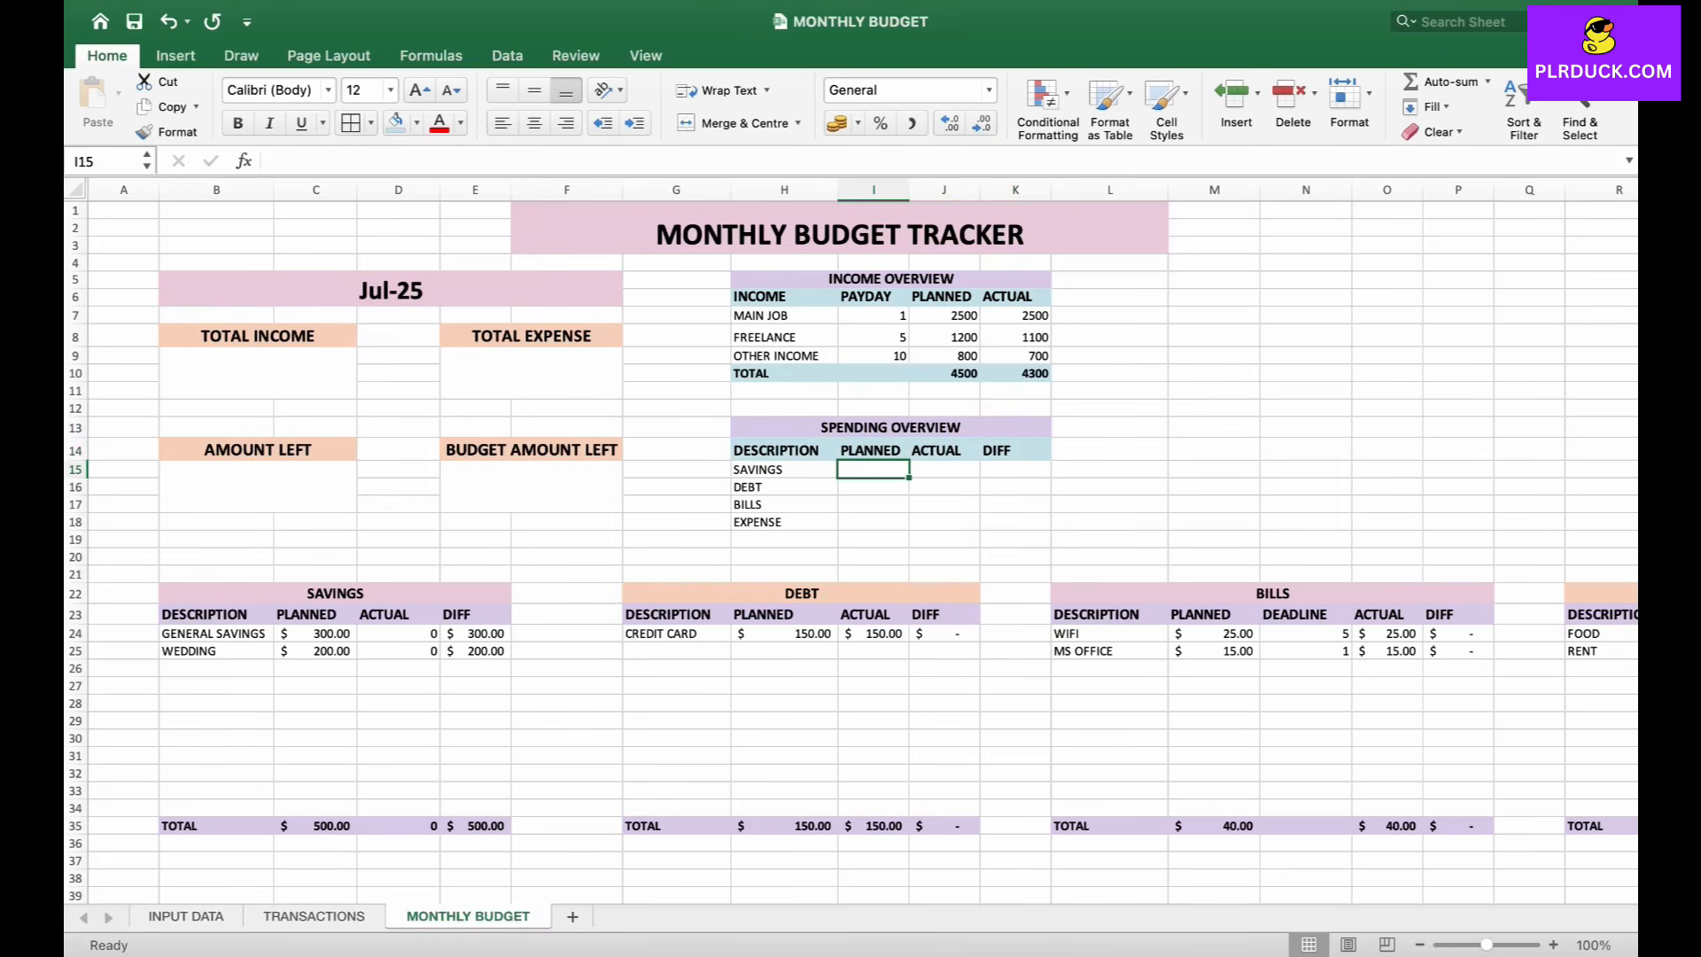
scroll(851, 549, "down", 2)
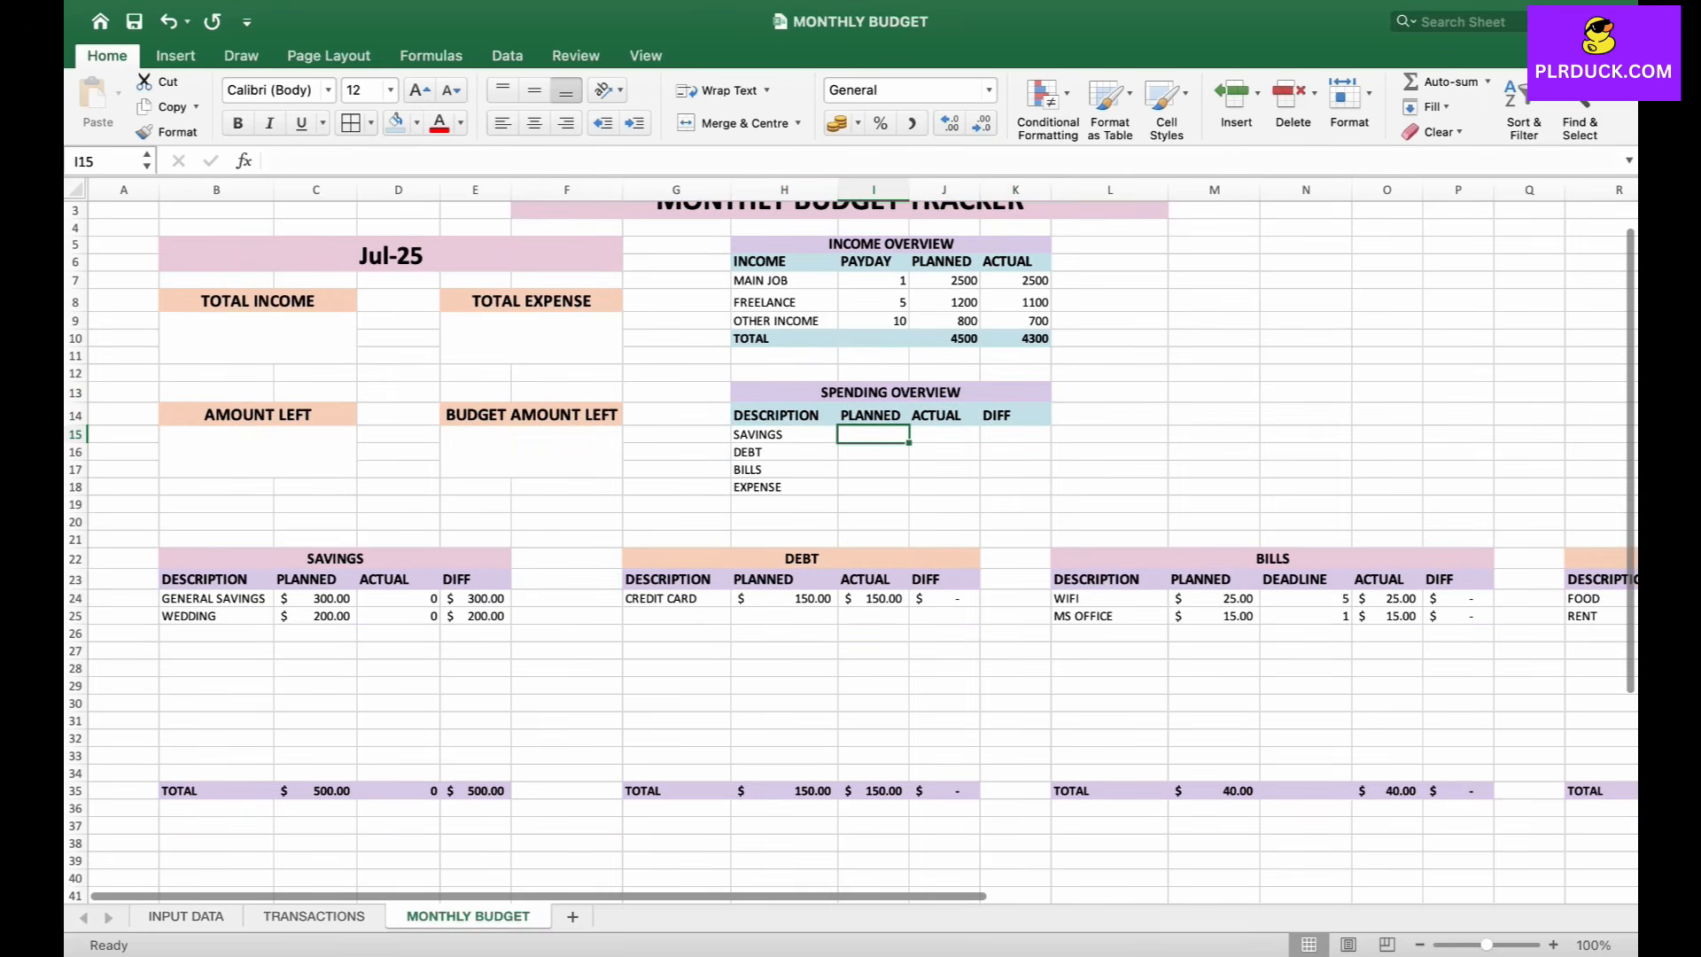
type("=")
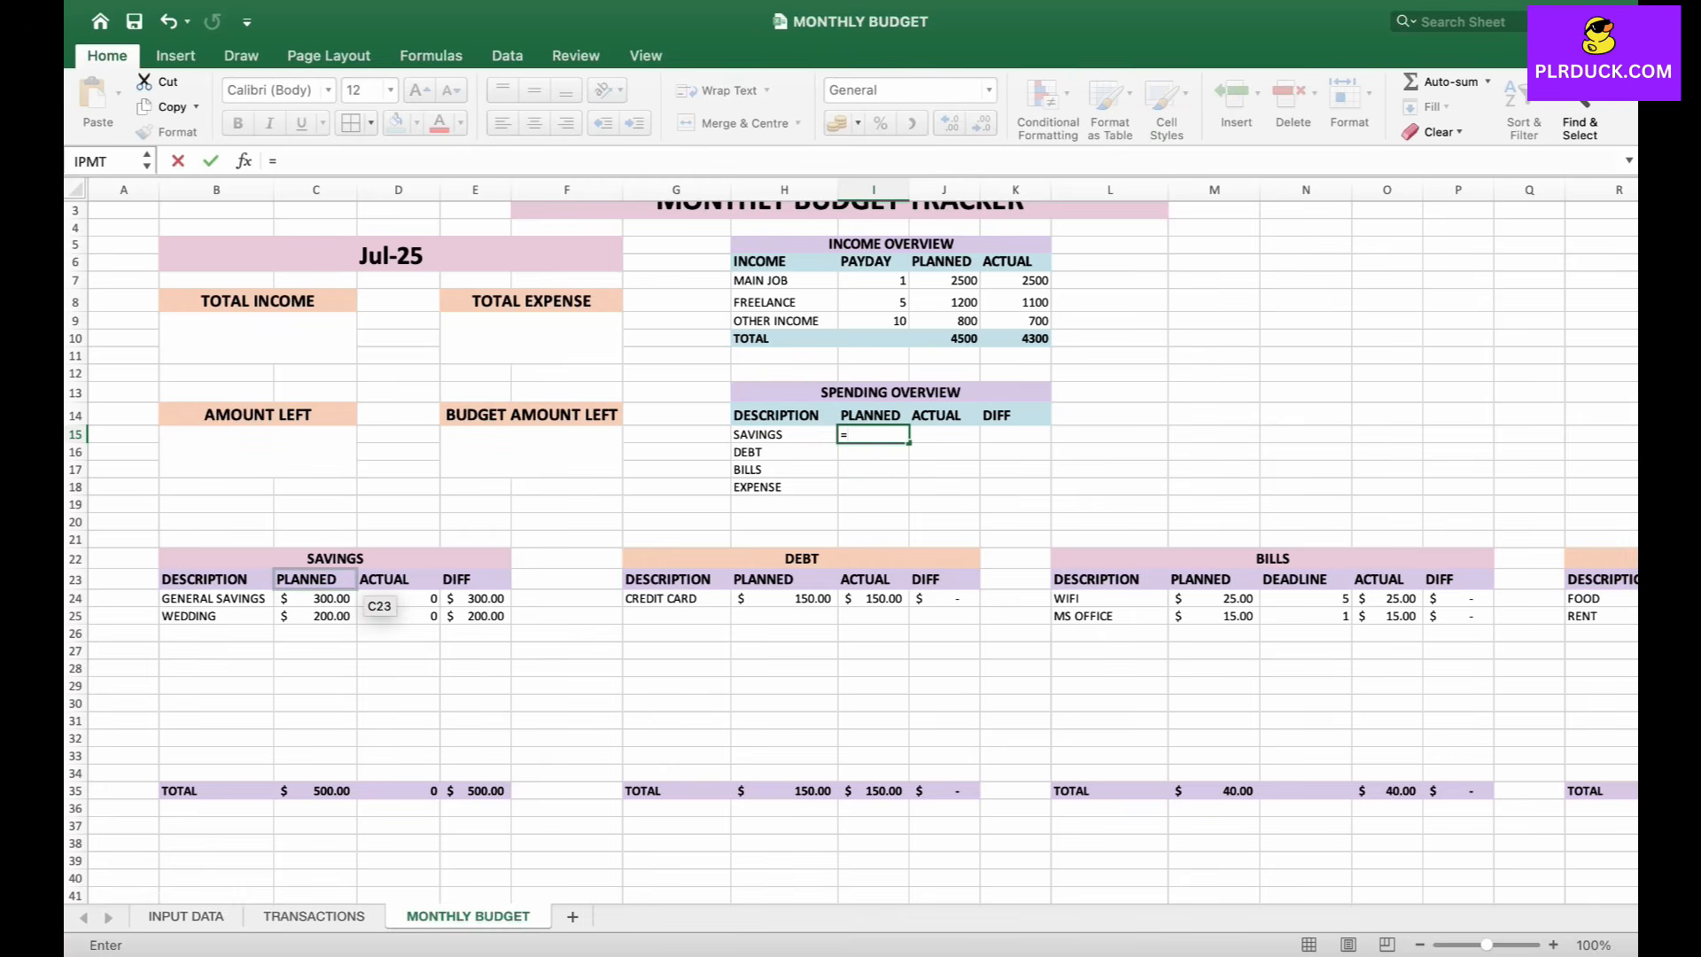
left_click(336, 791)
key("Return")
- Link the SAVINGS actual and diff cells J15 and K15 to the SAVINGS table totals in D35 and E35
left_click(944, 434)
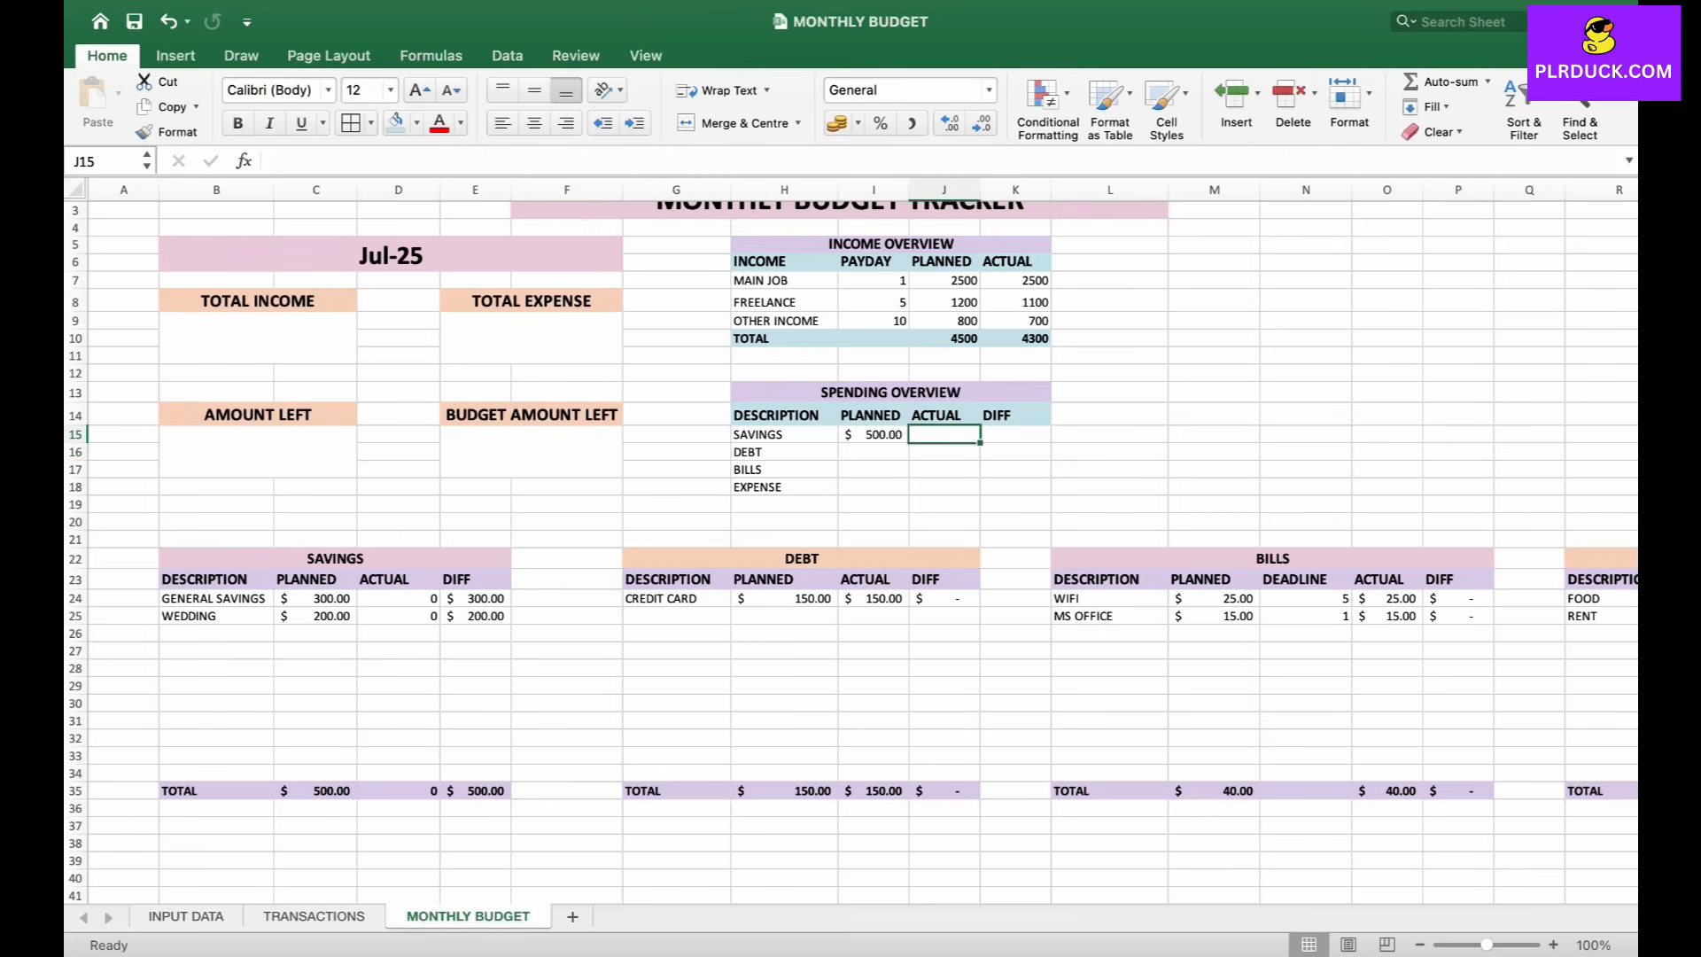
type("=")
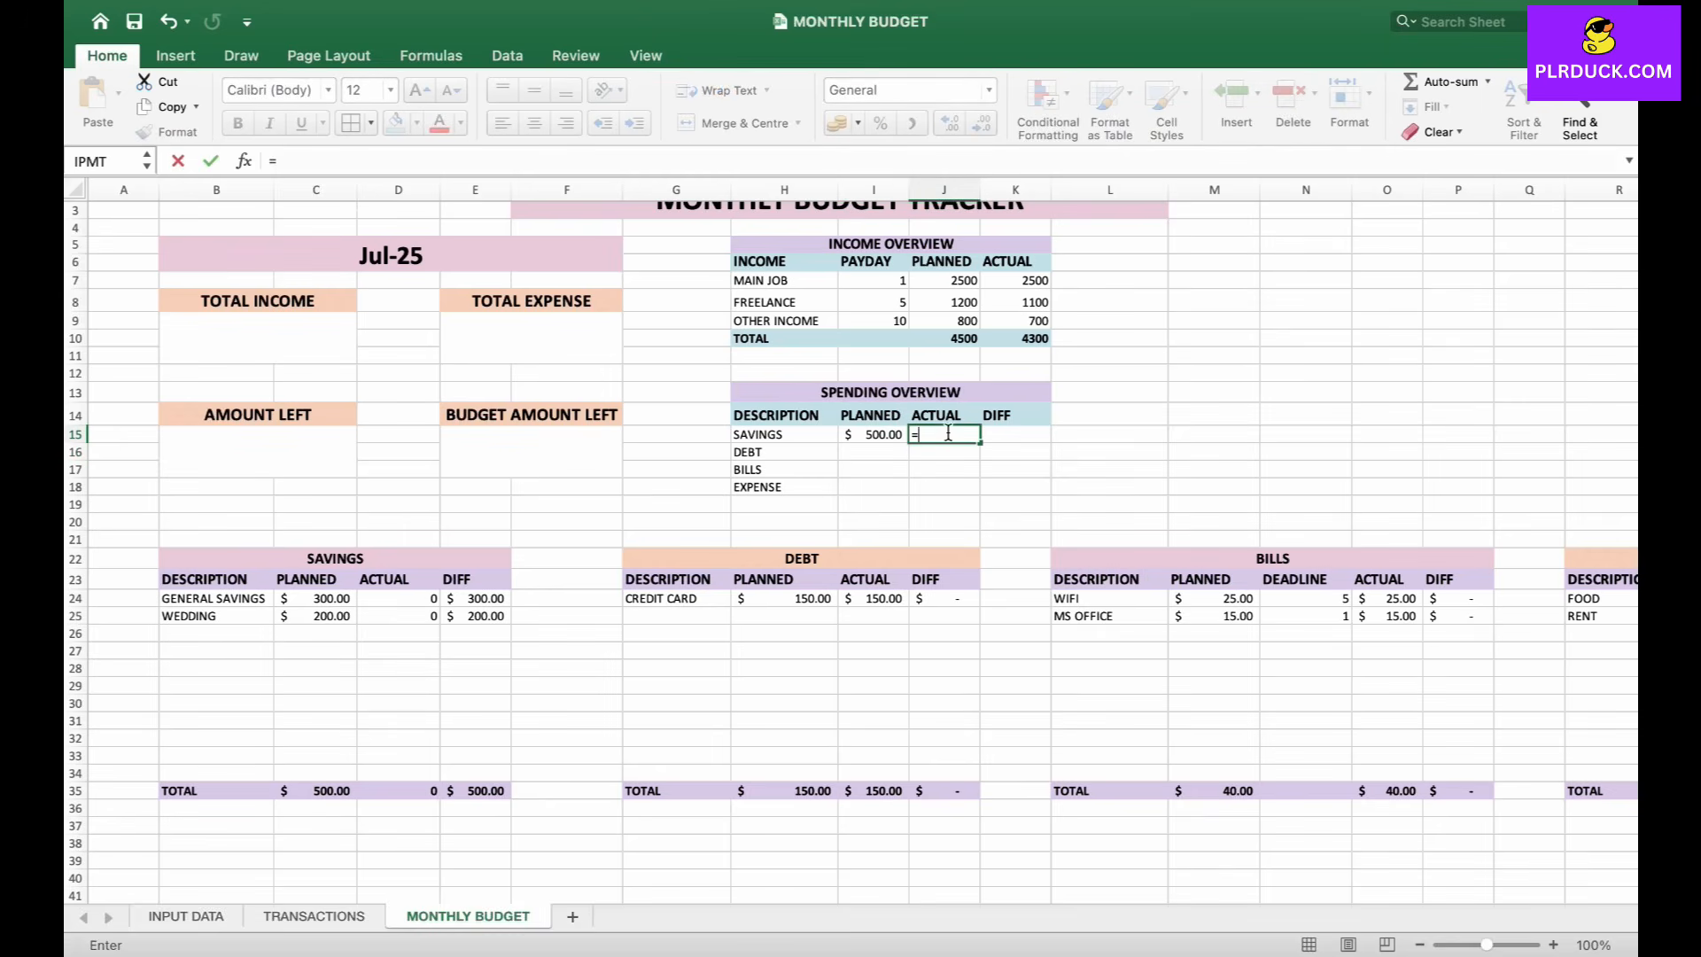
left_click(398, 790)
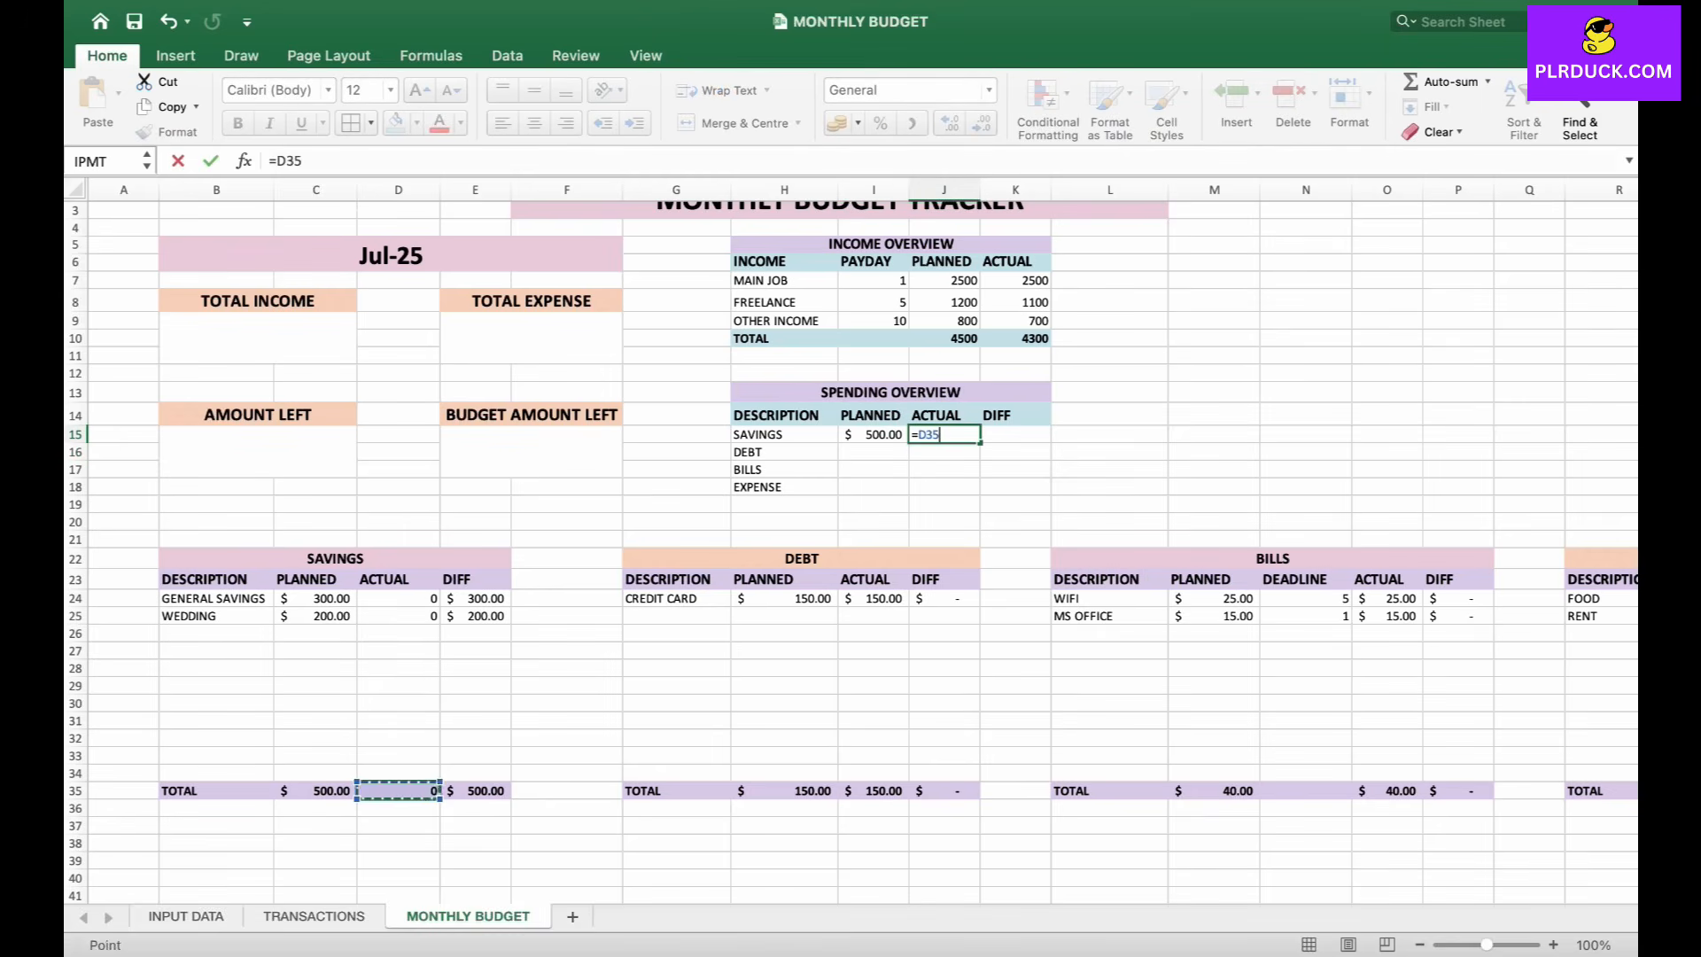
key("Return")
left_click(1021, 436)
type("=")
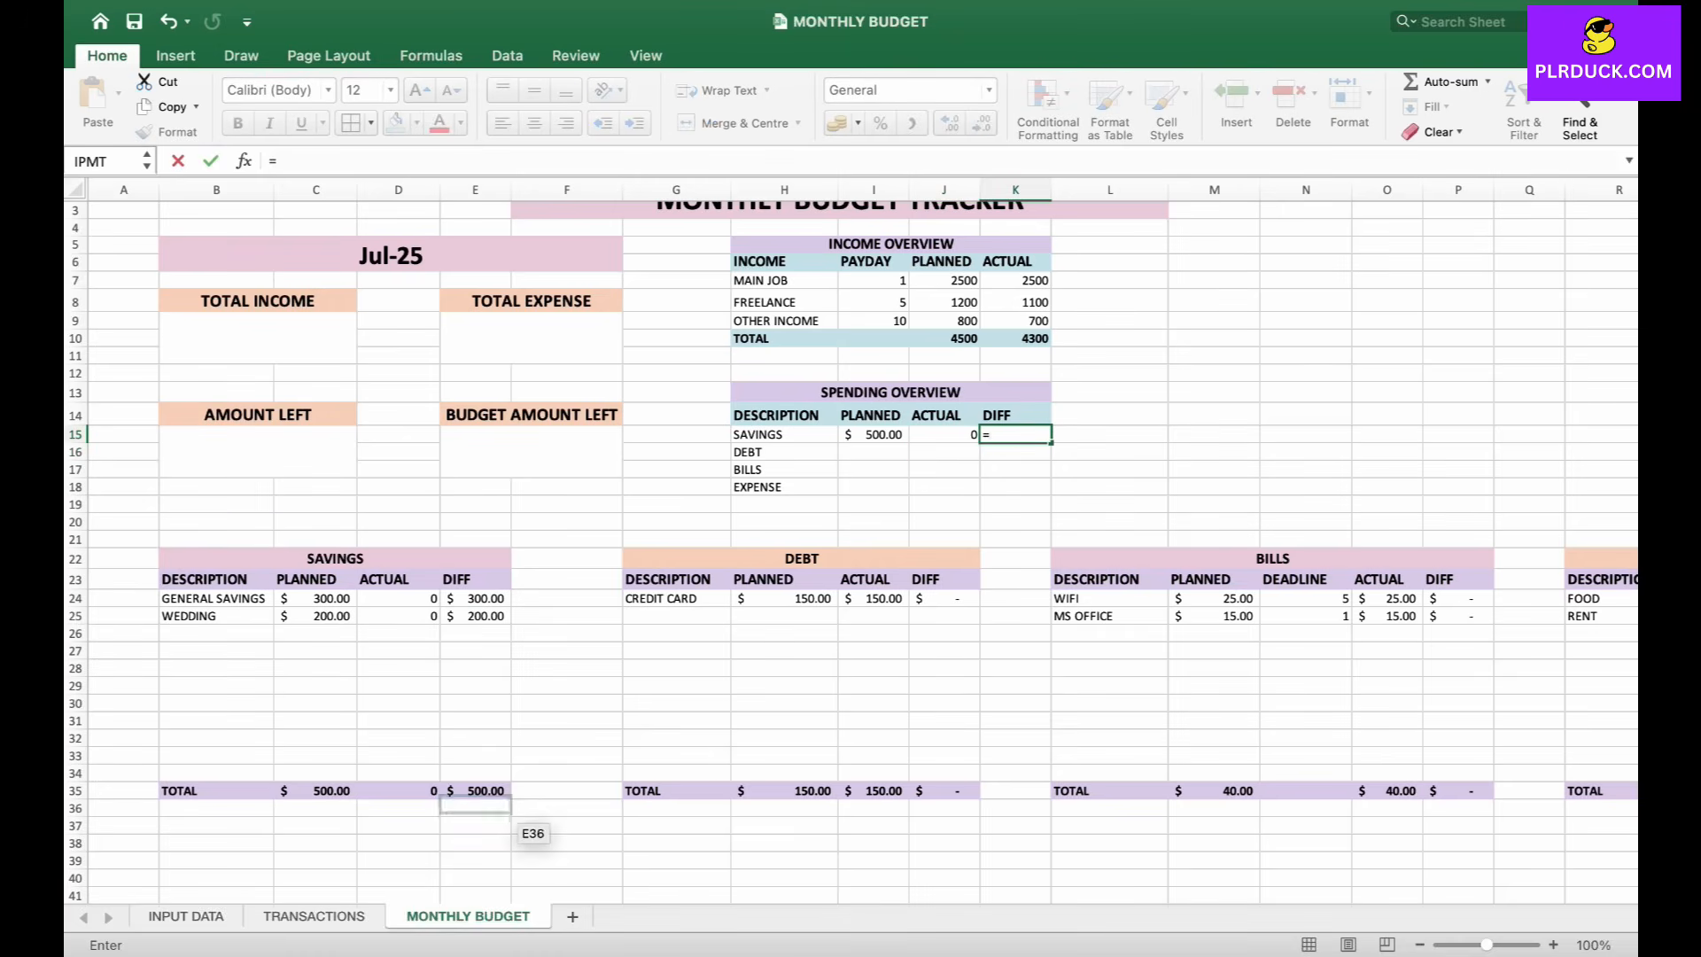
left_click(478, 791)
key("Return")
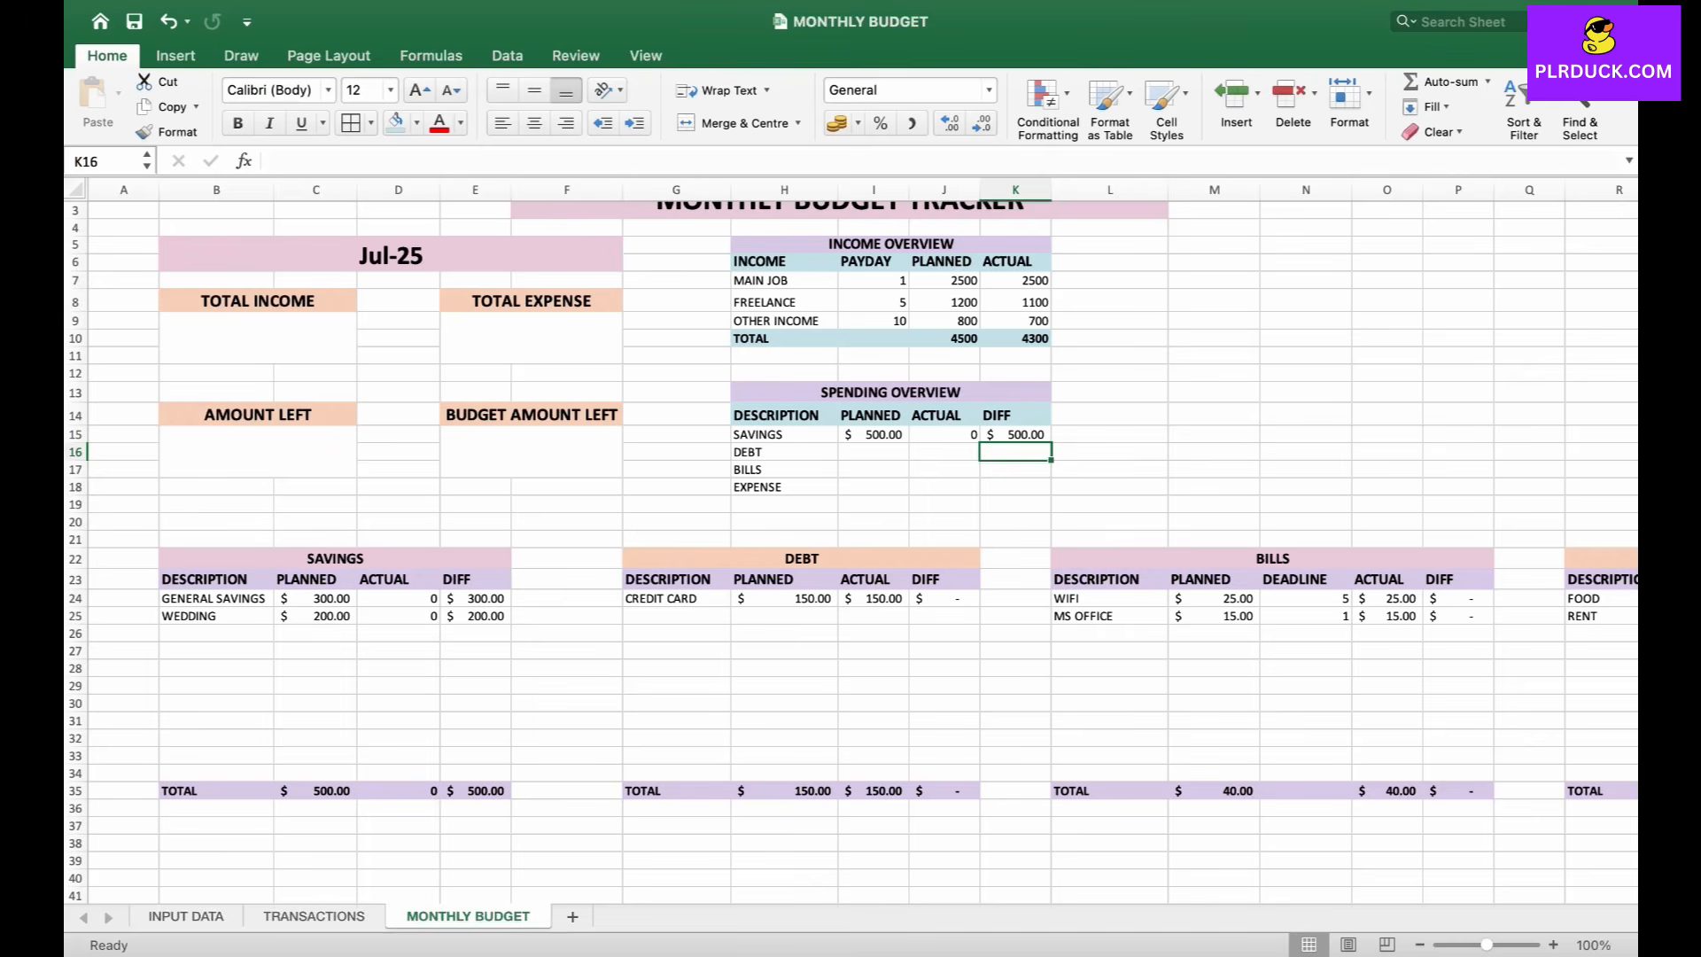
- Link the DEBT planned amount in I16 to the DEBT table's planned total in H35
left_click(874, 452)
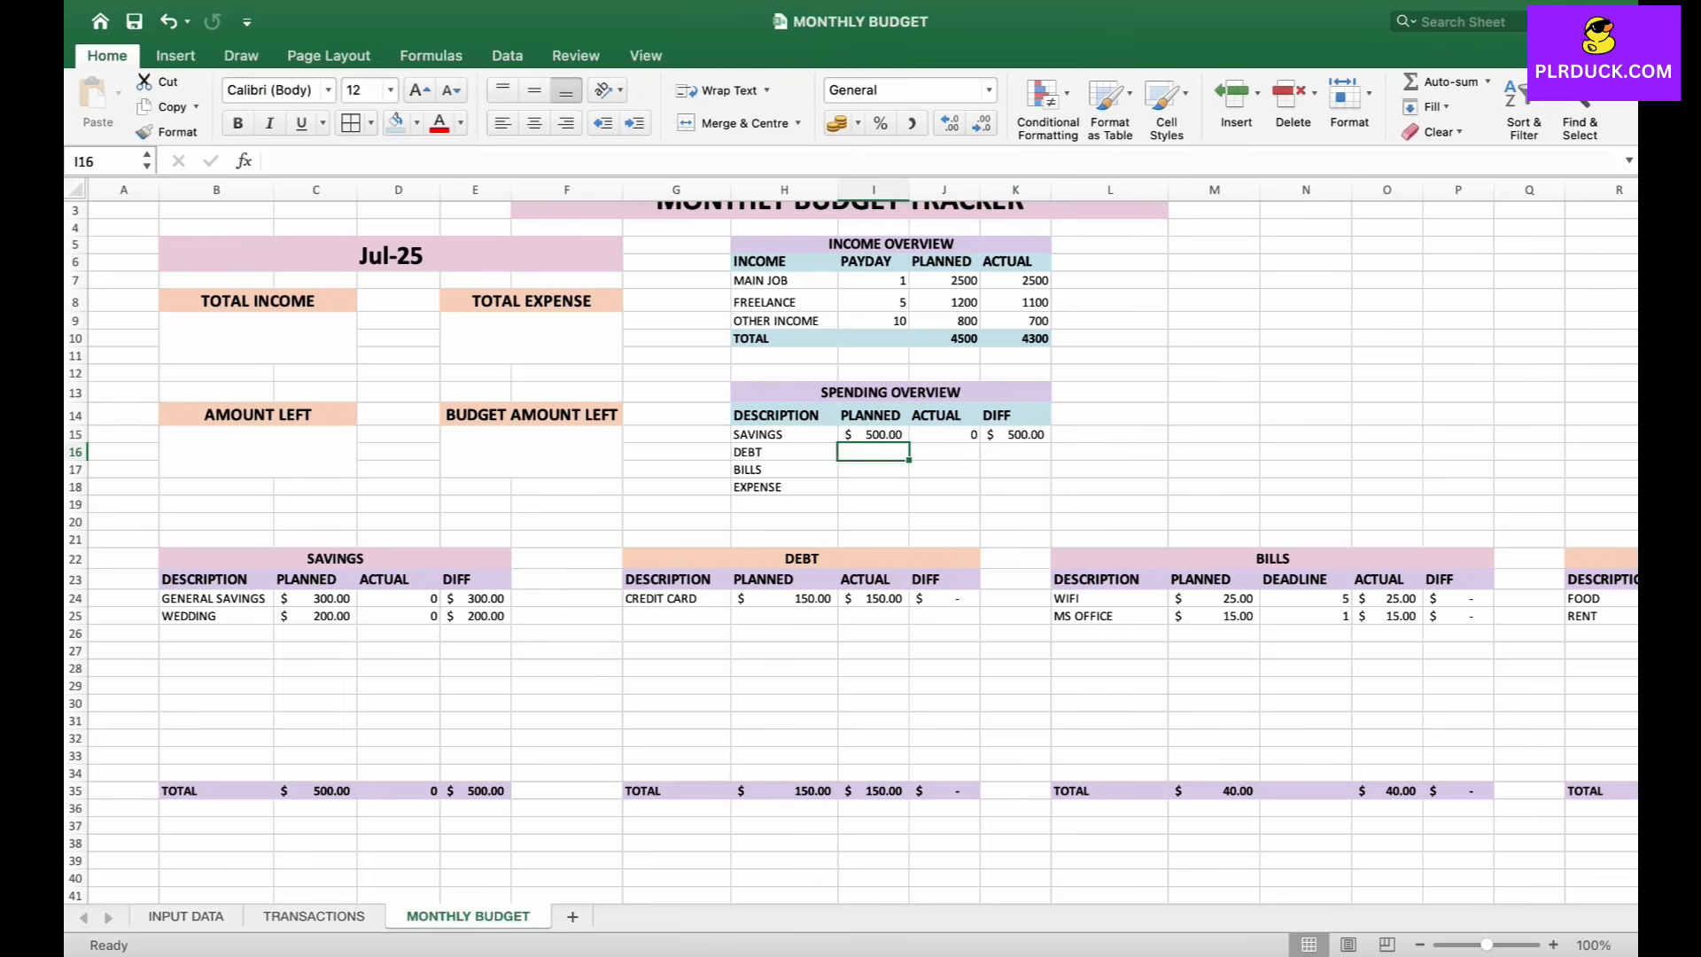
type("=")
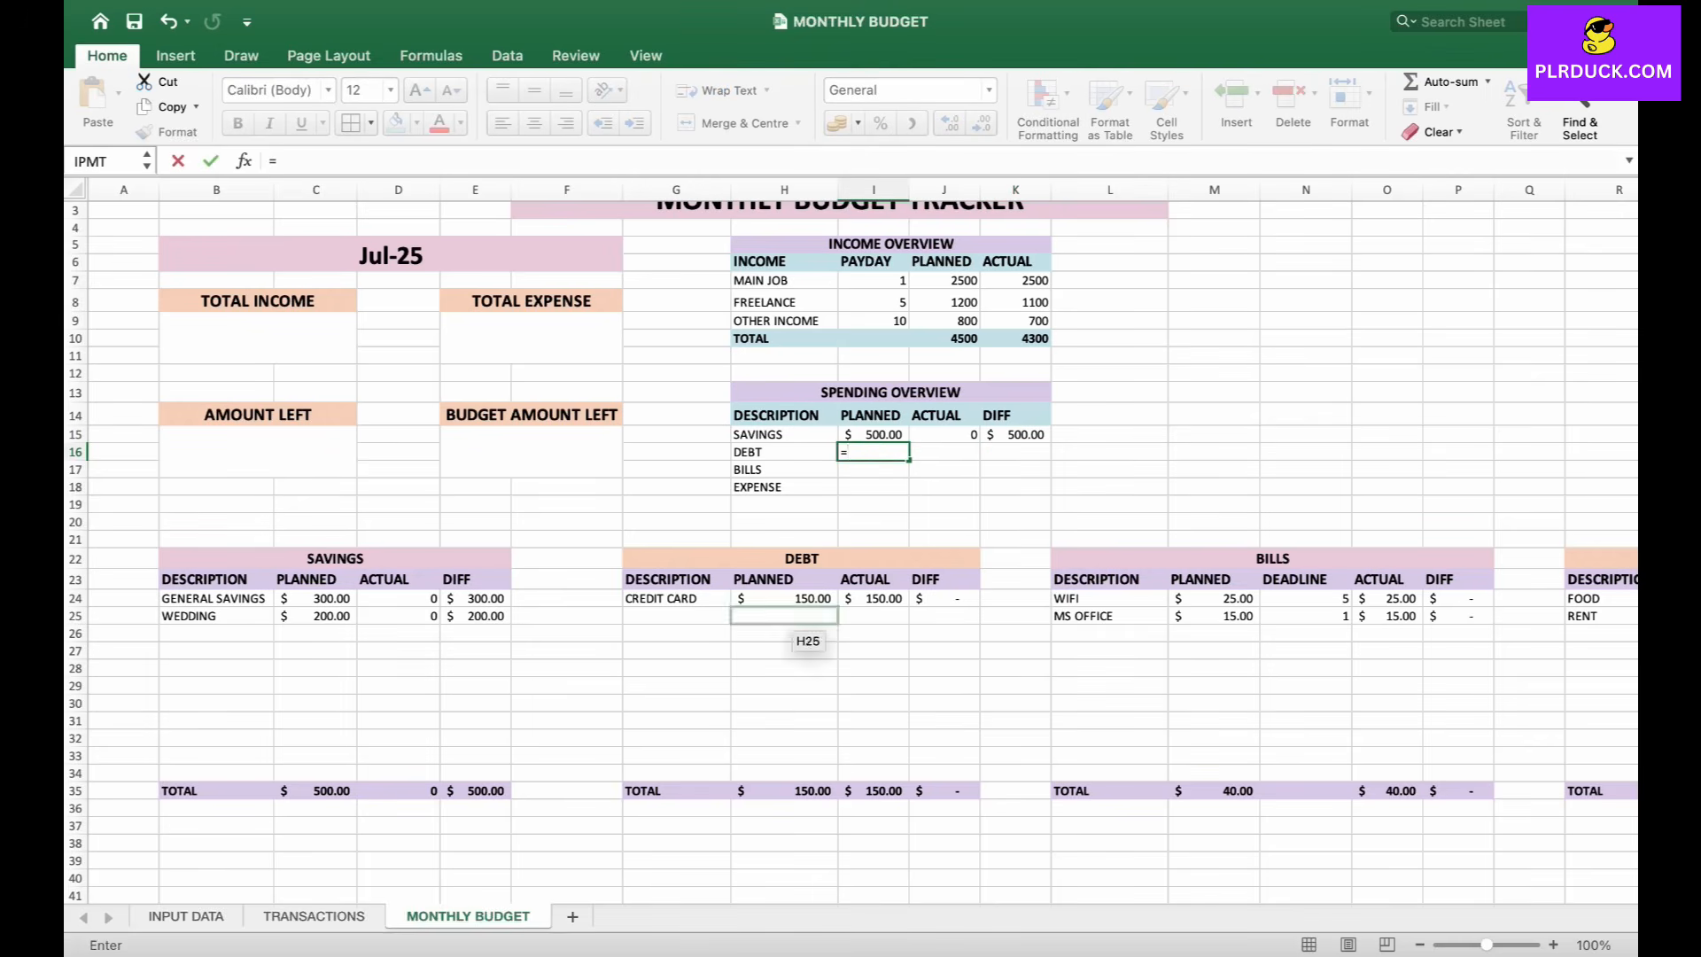
left_click(785, 790)
key("Return")
- Link the DEBT actual and diff cells J16 and K16 to the DEBT table totals in I35 and J35
key("Right")
key("Up")
type("=")
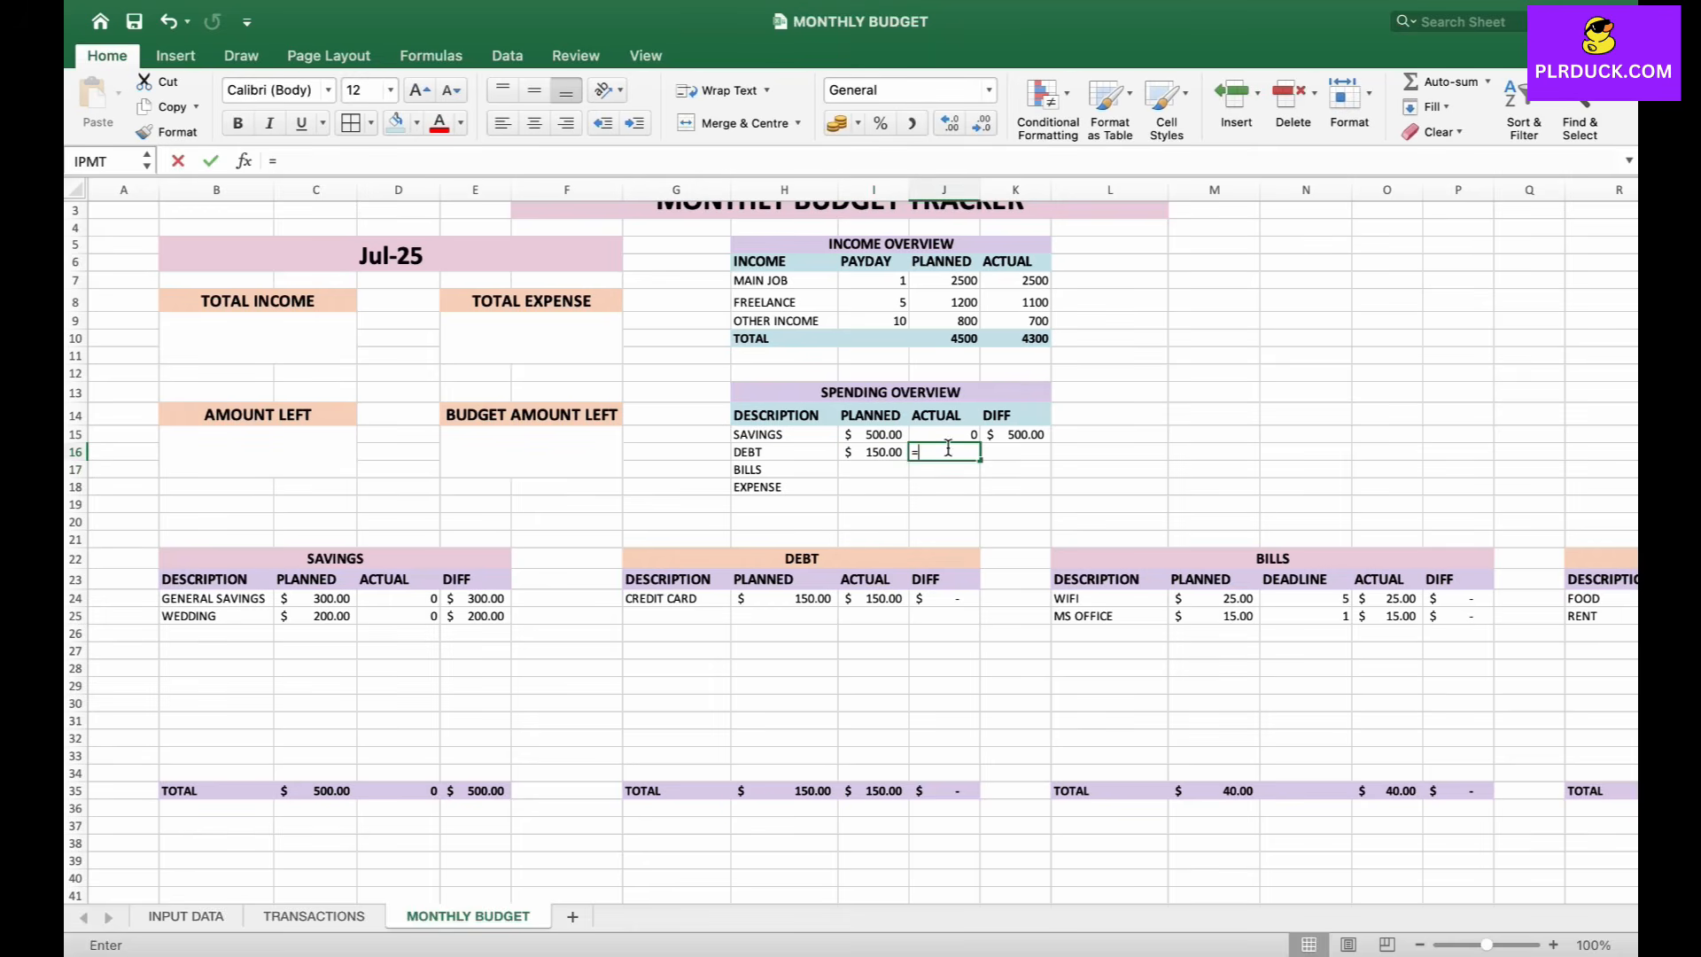
left_click(873, 790)
key("Return")
key("Right")
key("Up")
type("=")
left_click(945, 790)
key("Return")
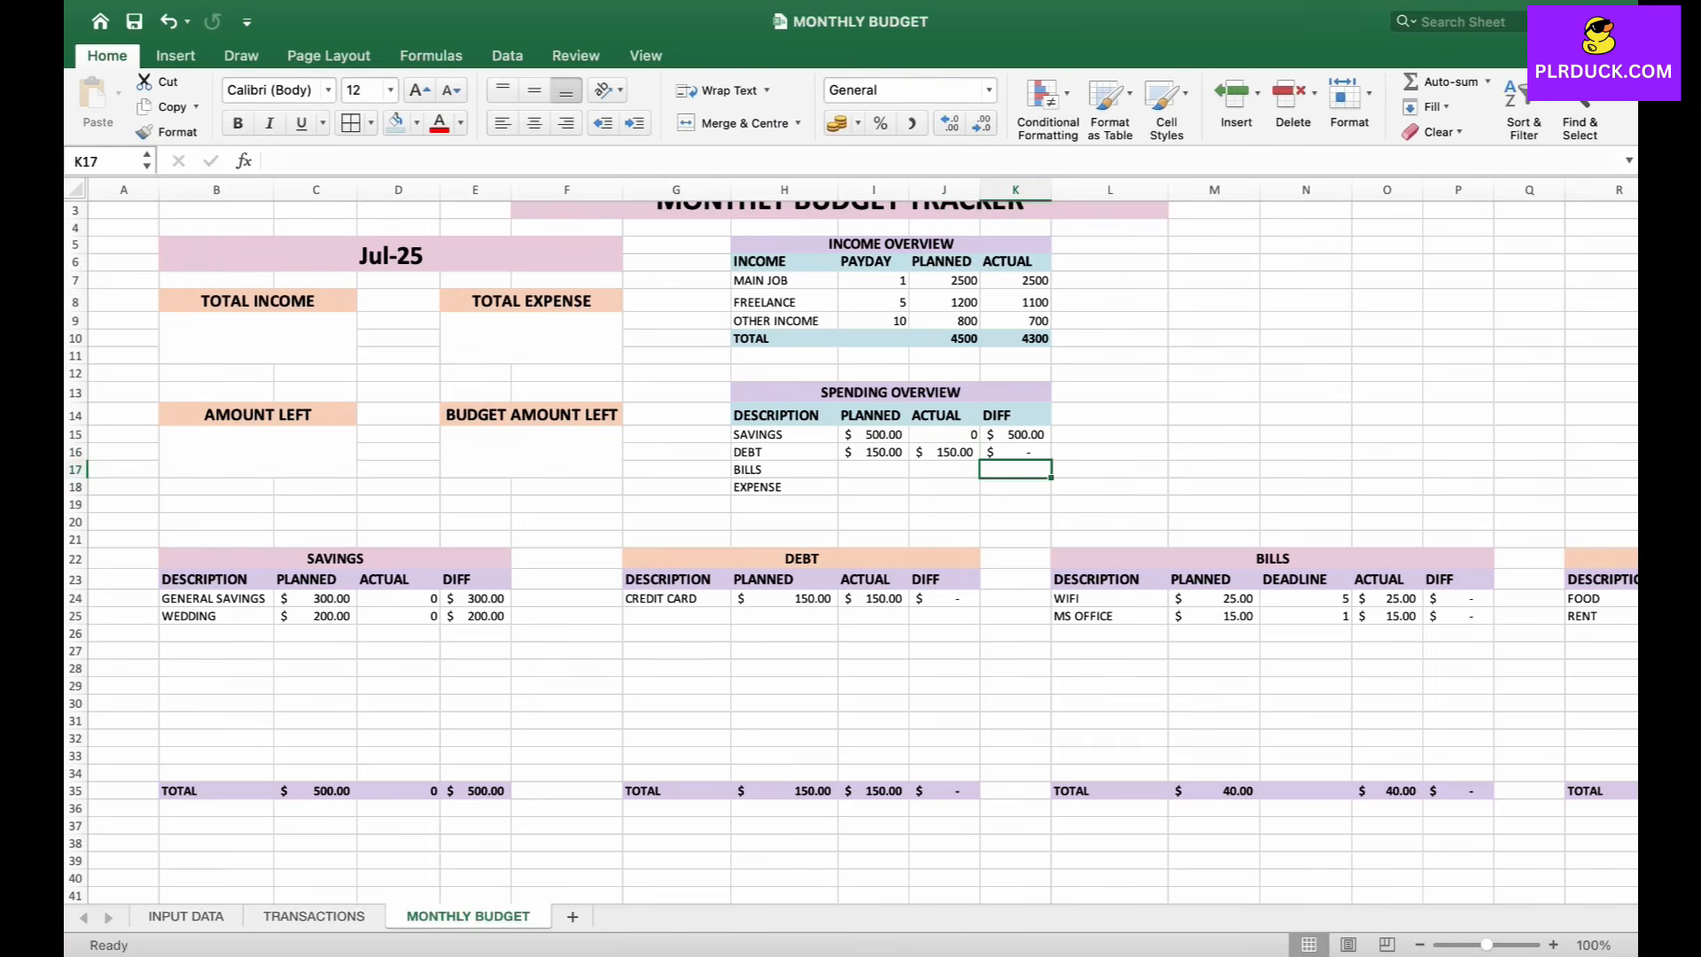
- Link the BILLS planned amount in I17 to the BILLS table's planned total in M35
scroll(851, 541, "right", 1)
left_click(834, 477)
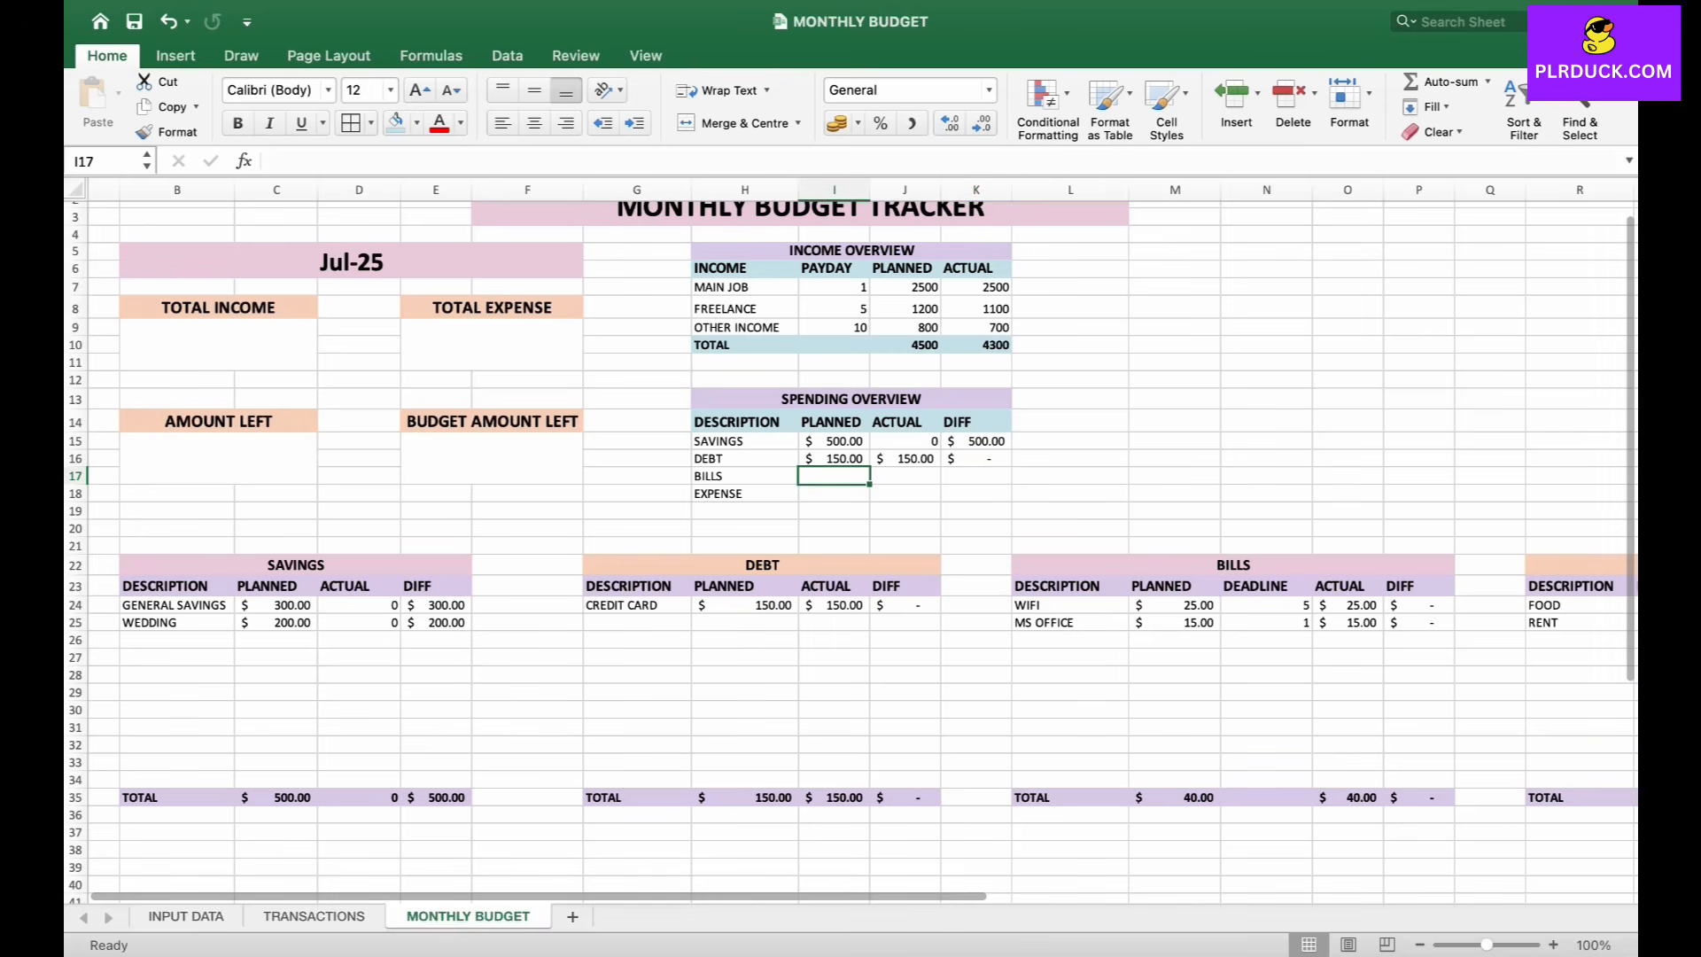
type("=")
left_click(1175, 797)
key("Return")
- Link the BILLS actual and diff cells J17 and K17 to the BILLS table totals in O35 and P35
left_click(905, 494)
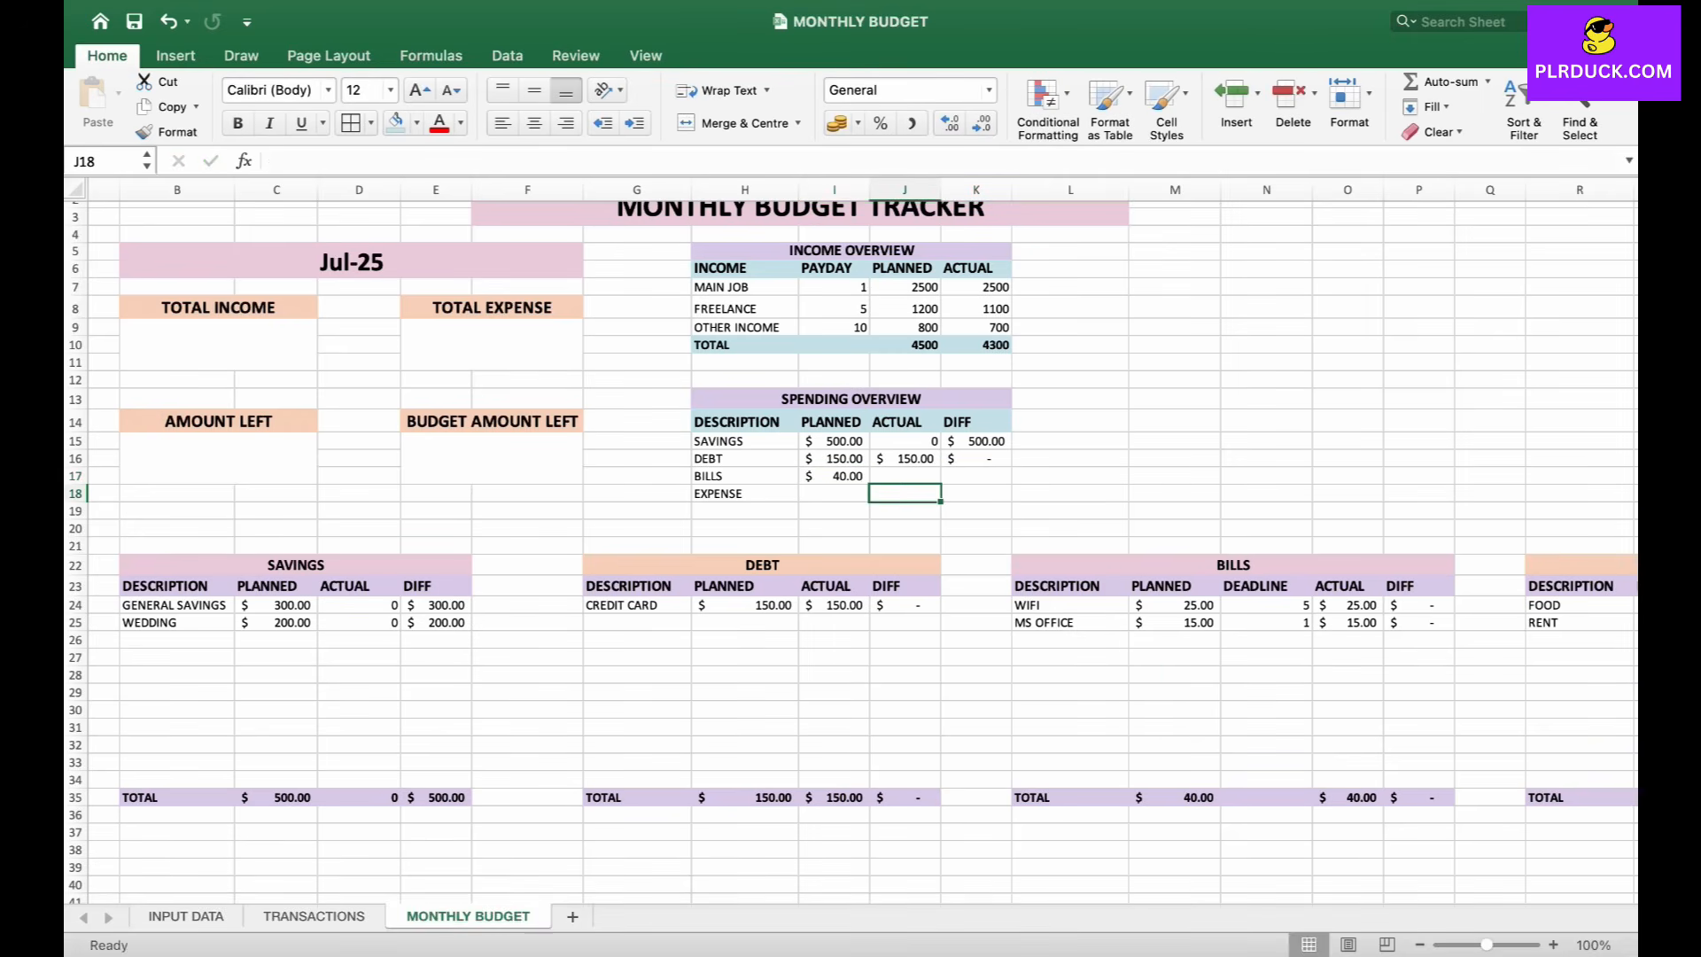
left_click(905, 476)
type("=")
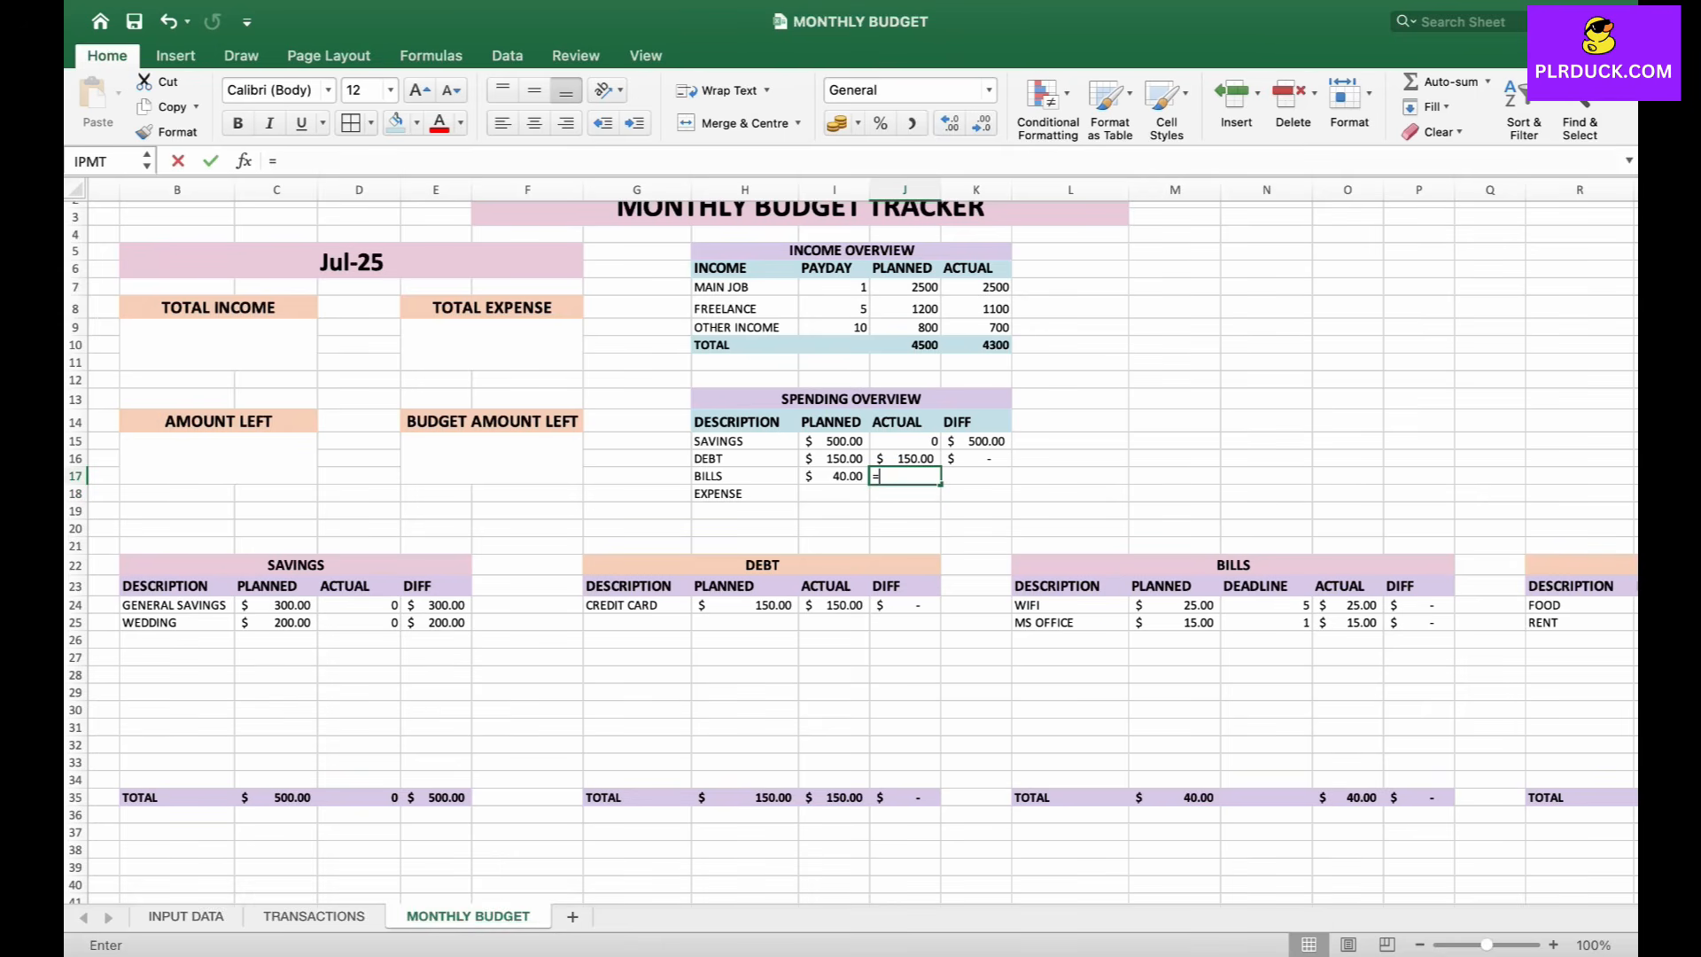
left_click(1348, 798)
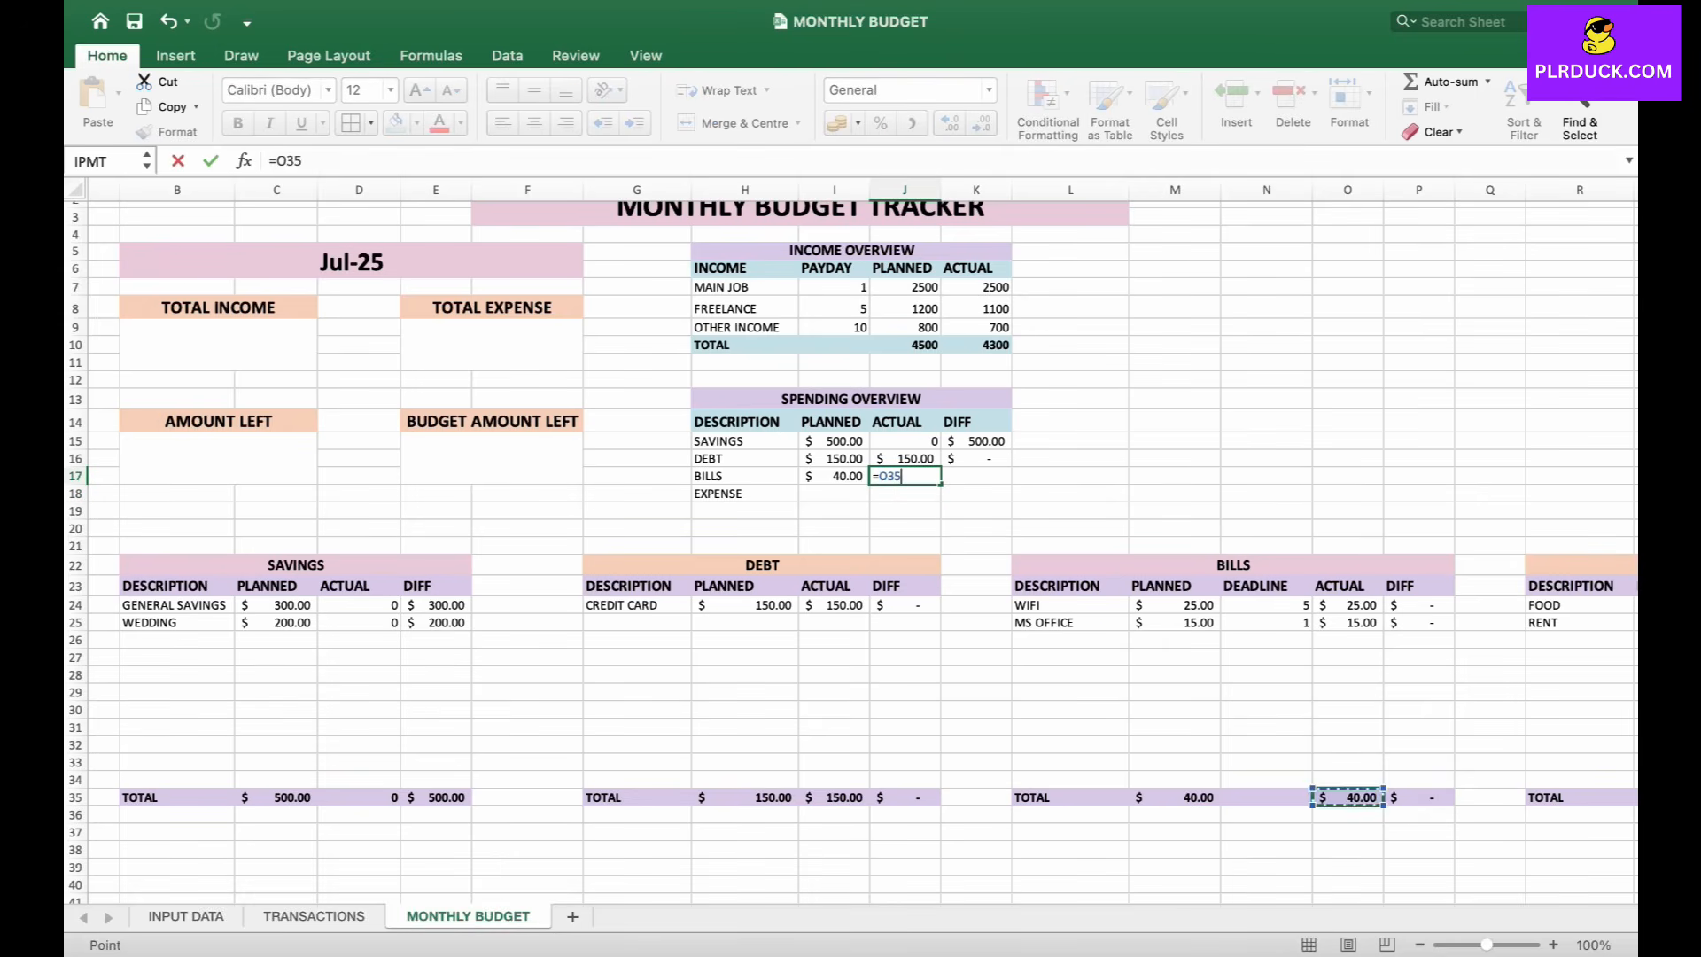
key("Return")
key("Right")
key("Up")
type("=")
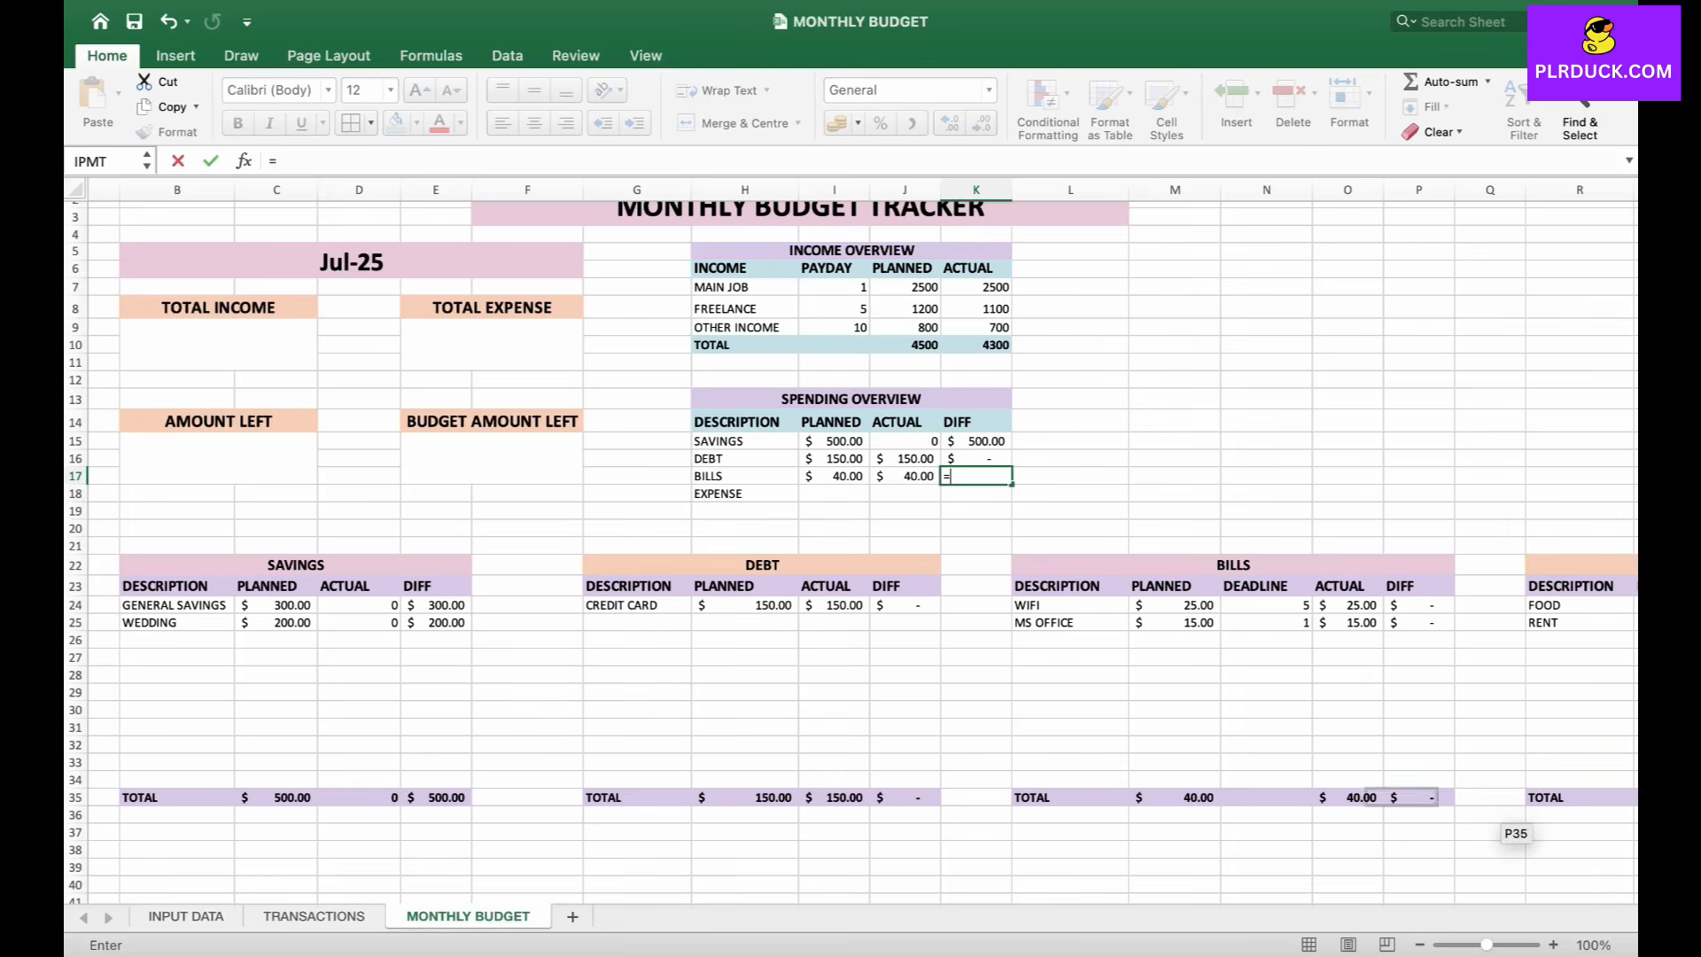
left_click(1414, 802)
key("Return")
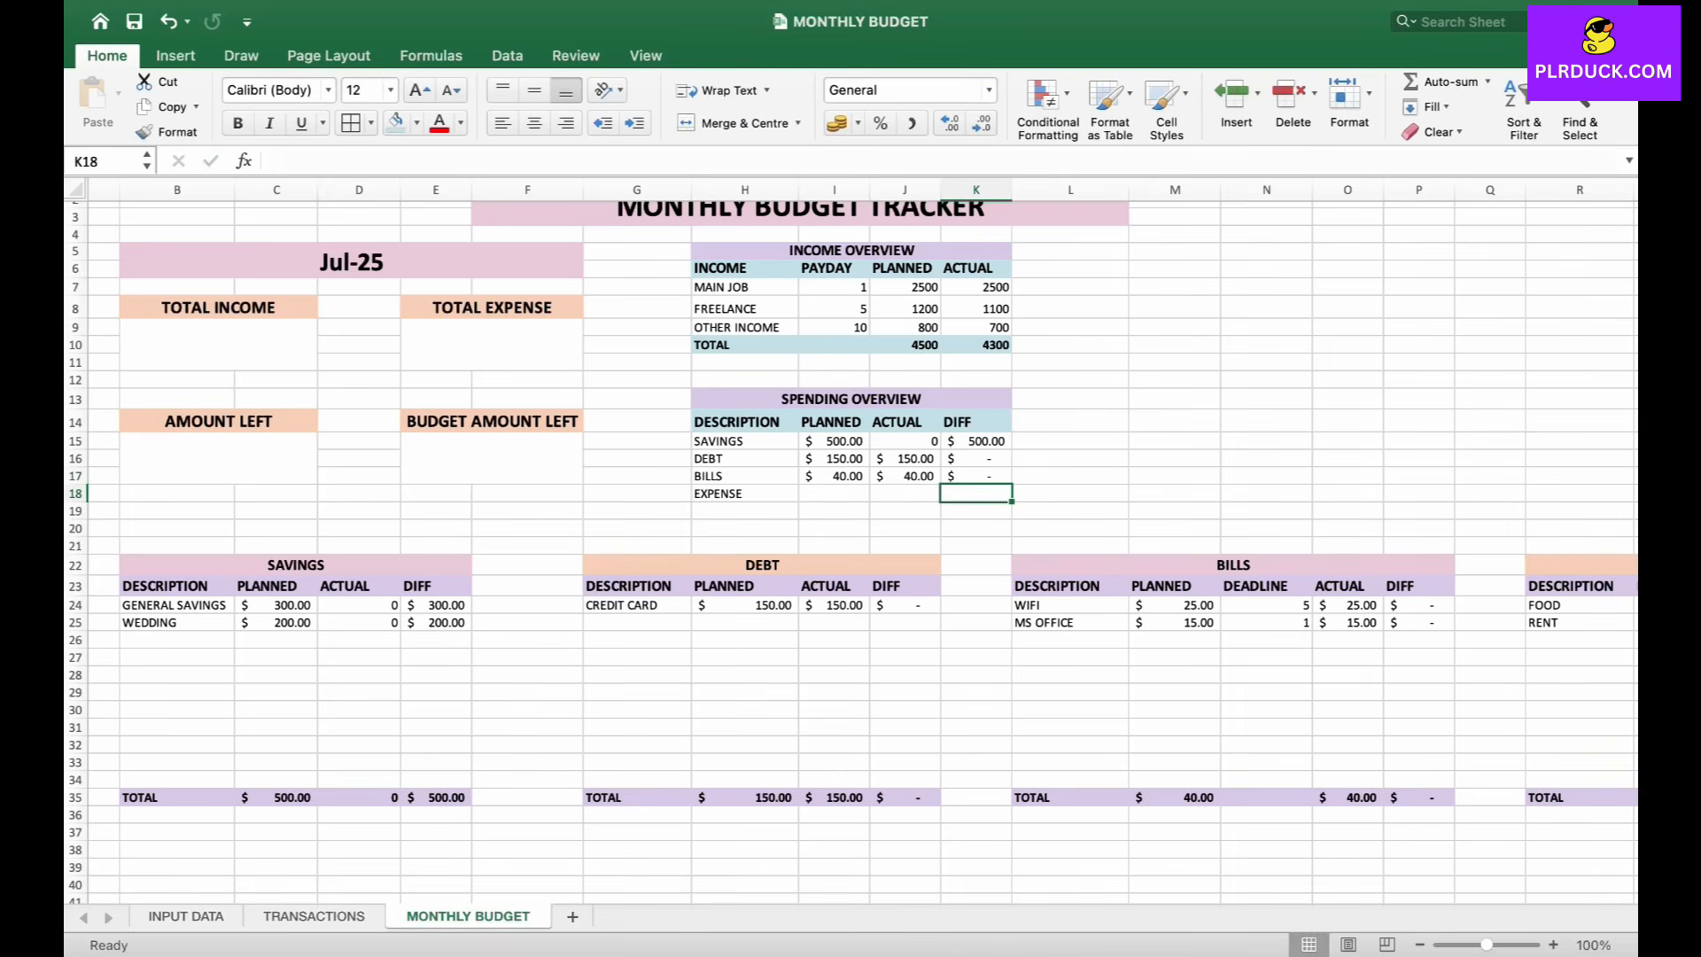
- Link the EXPENSE planned amount in I18 to the EXPENSE table's planned total in S35
key("Left")
key("Left")
scroll(850, 549, "right", 4)
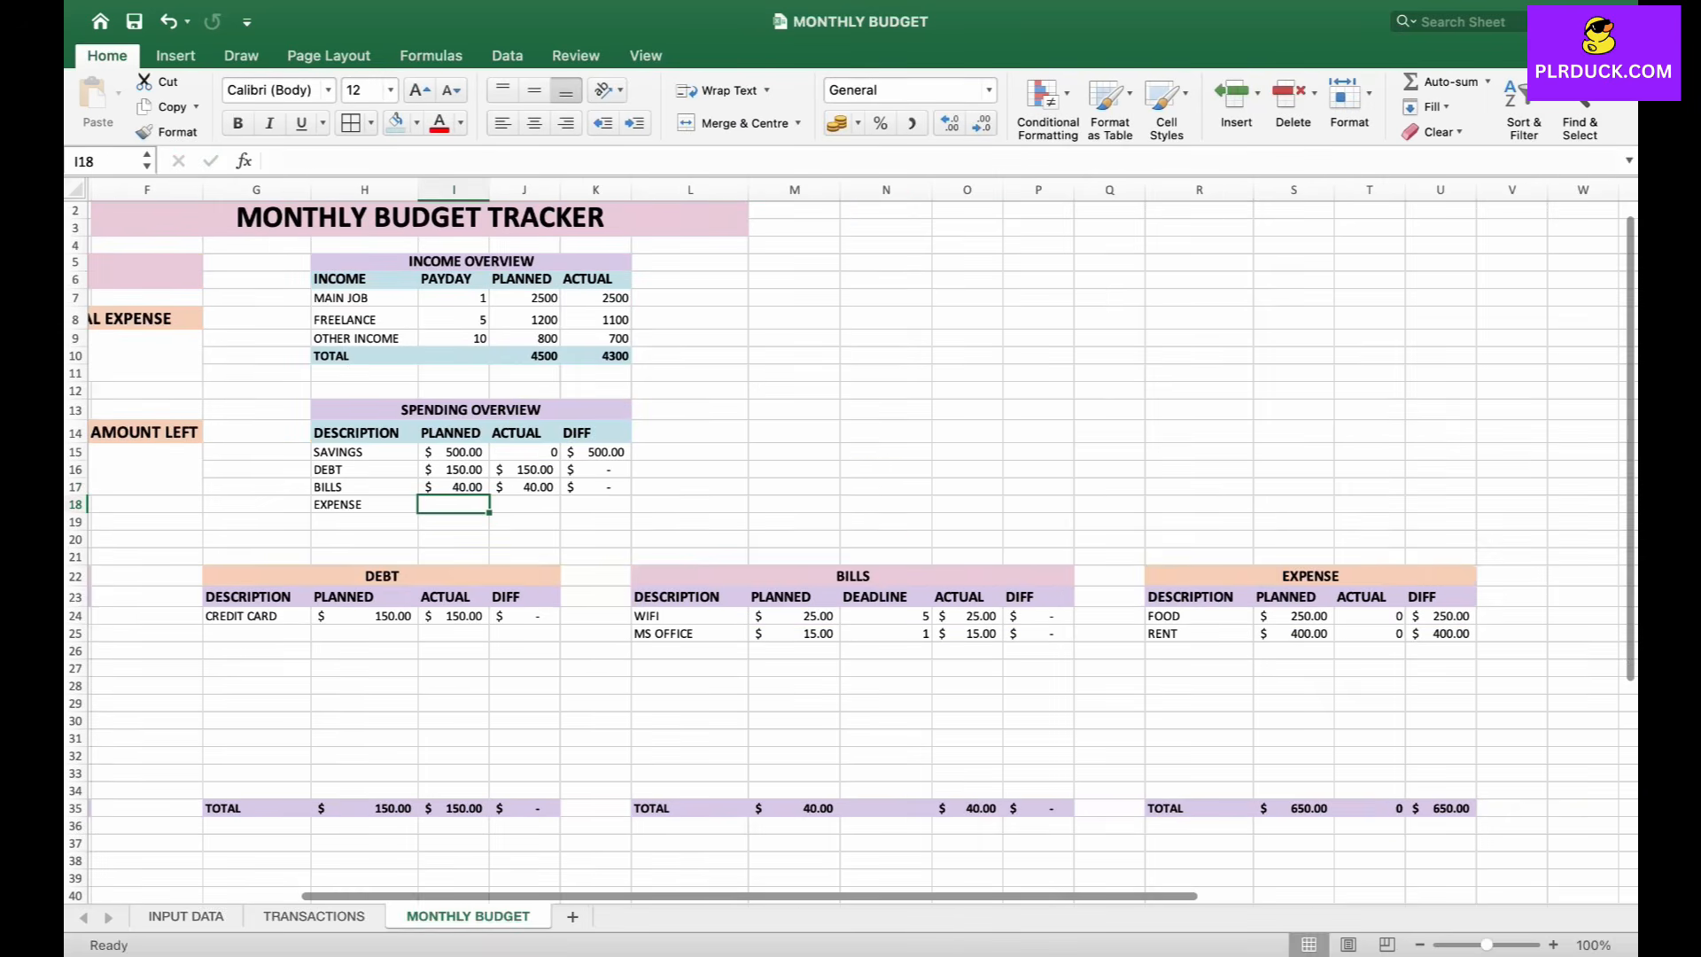
type("=")
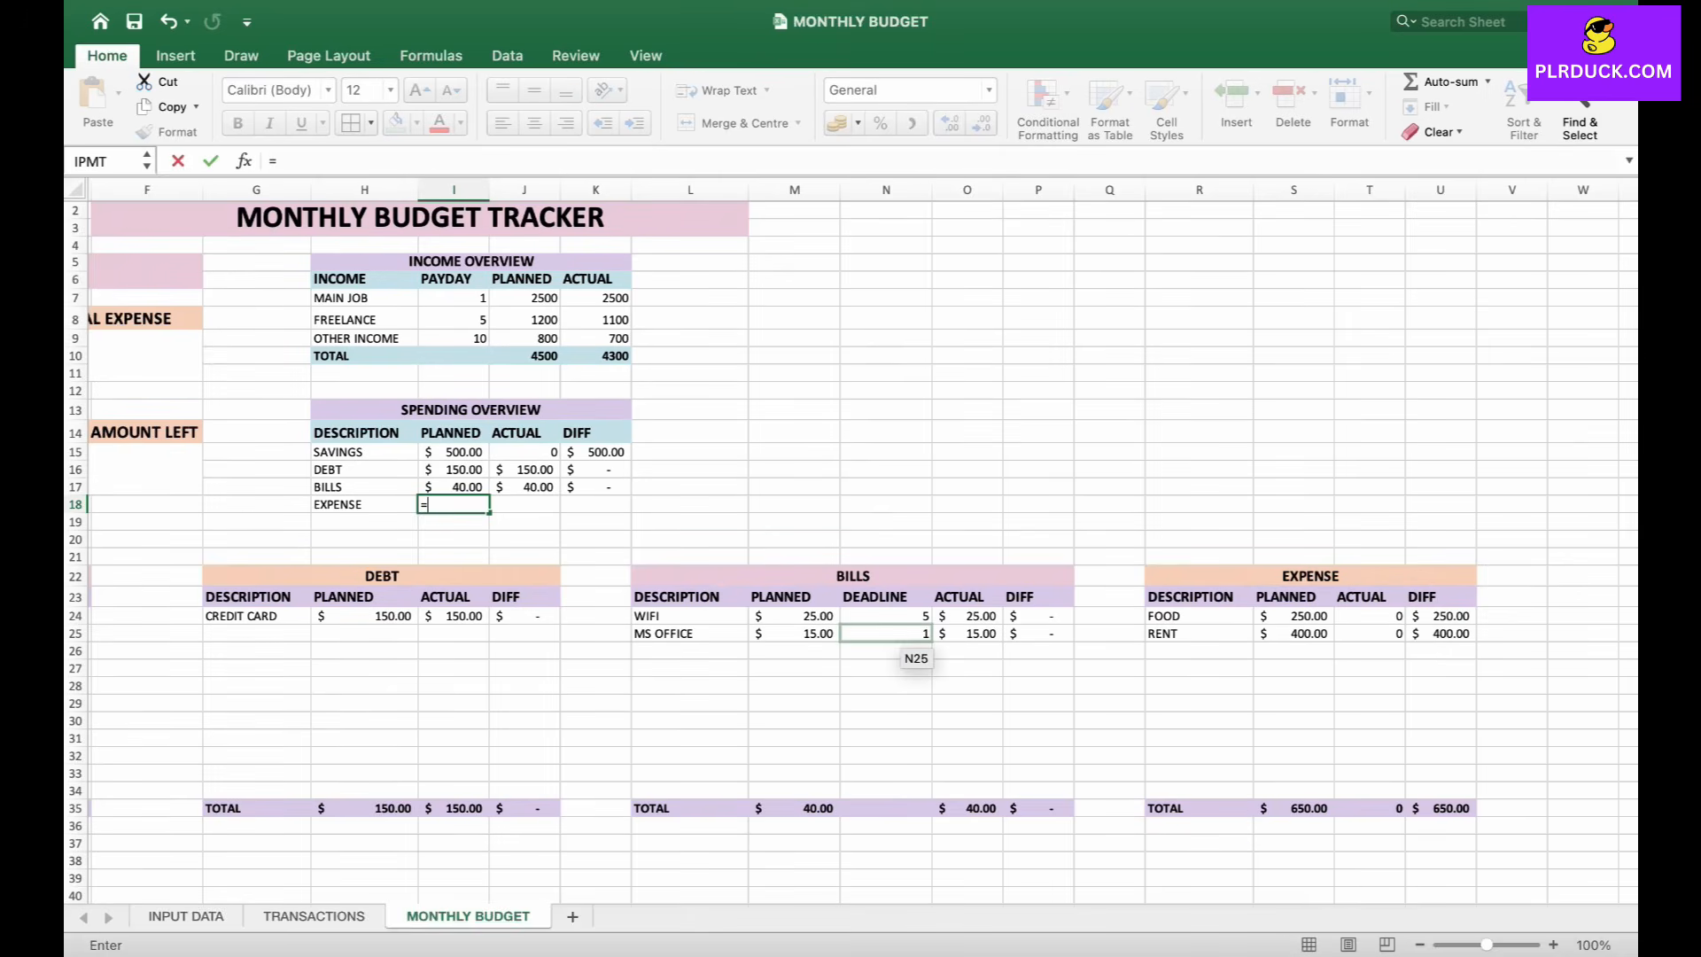
left_click(1298, 808)
key("Return")
- Link the EXPENSE actual and diff cells J18 and K18 to the EXPENSE table totals in T35 and U35
key("Right")
key("Up")
type("=")
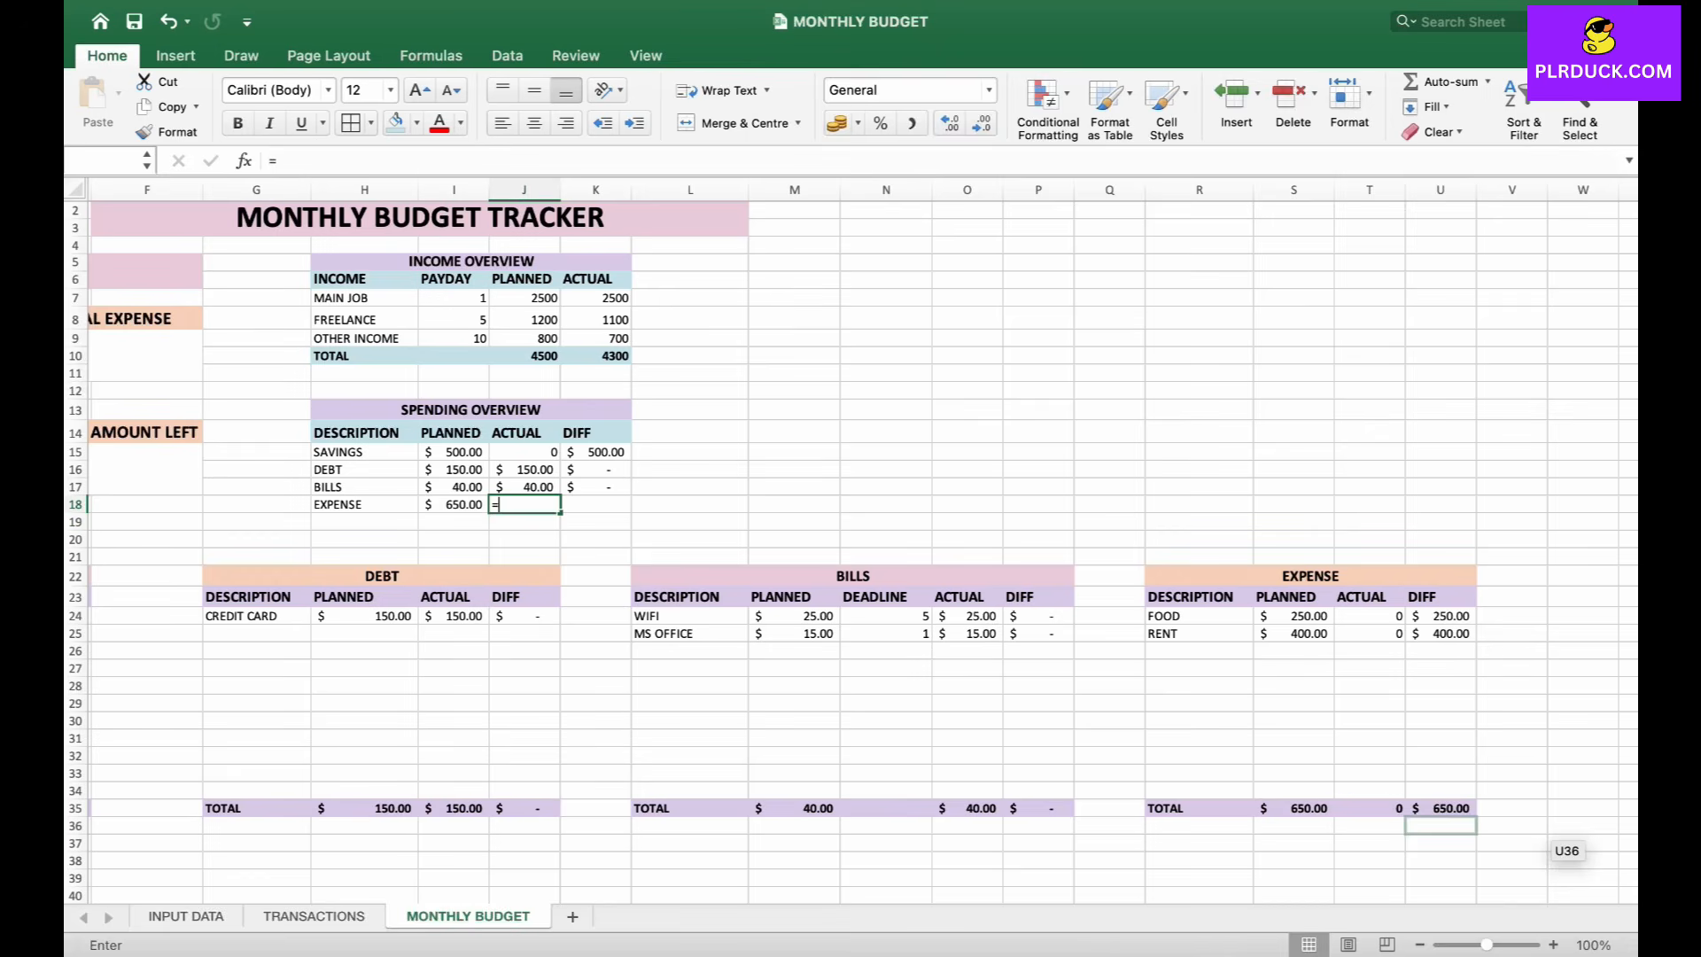
left_click(1369, 809)
key("Return")
key("Right")
key("Up")
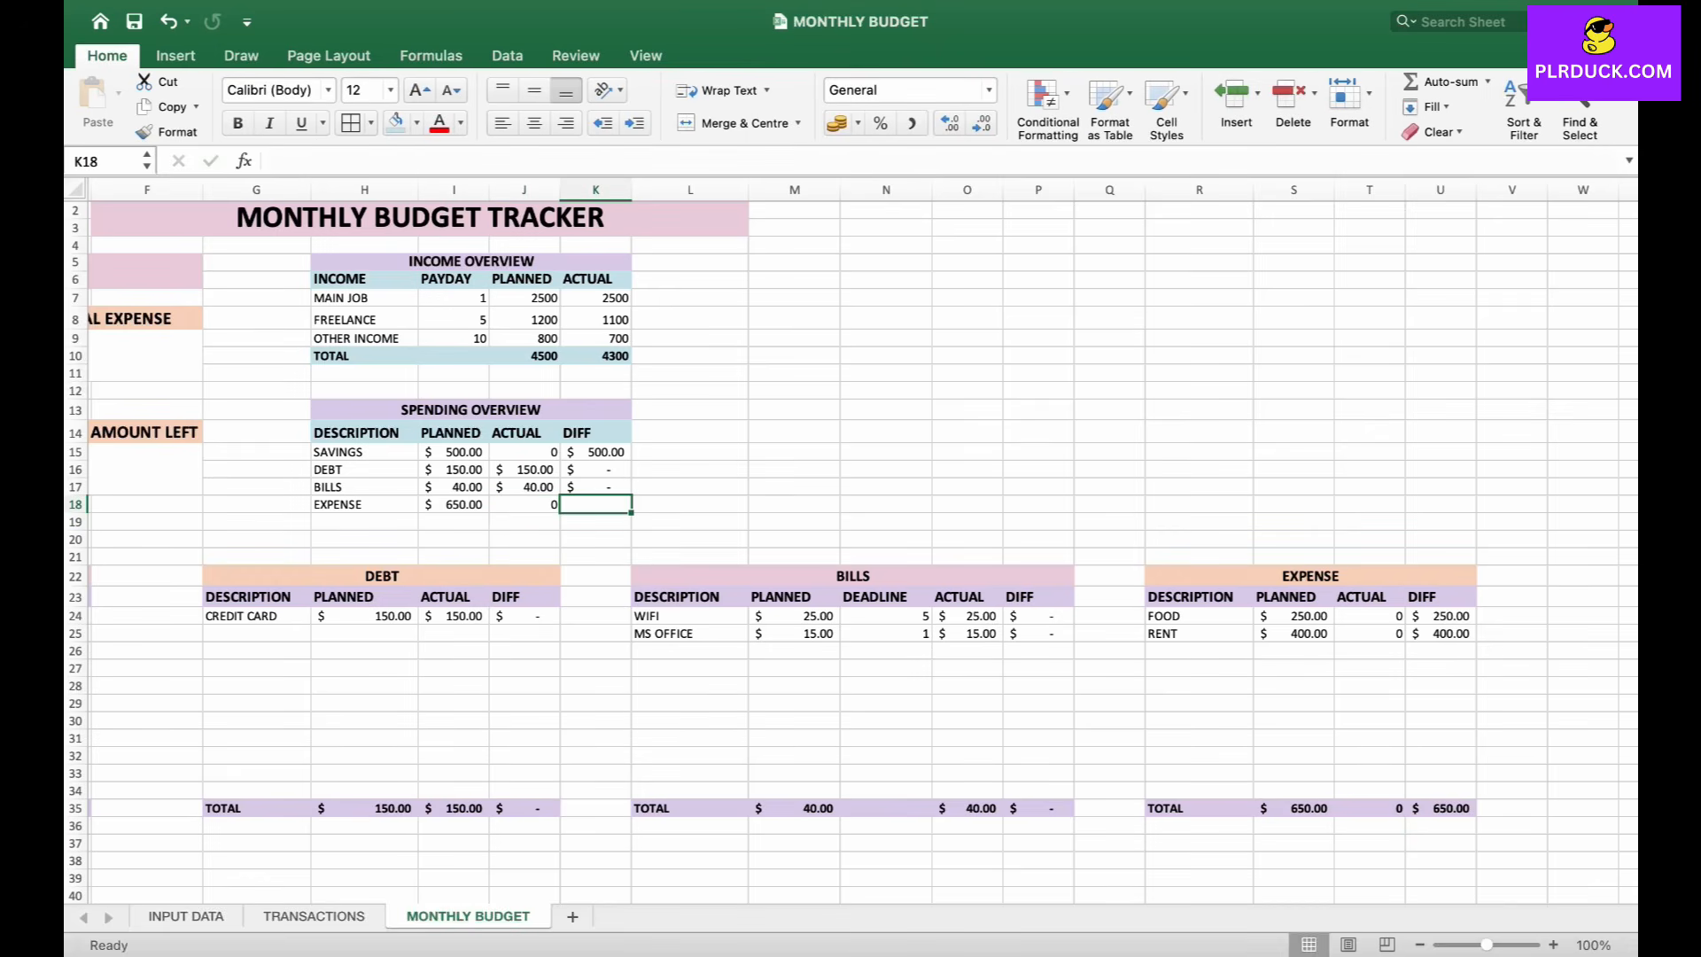
type("=")
left_click(1440, 808)
key("Return")
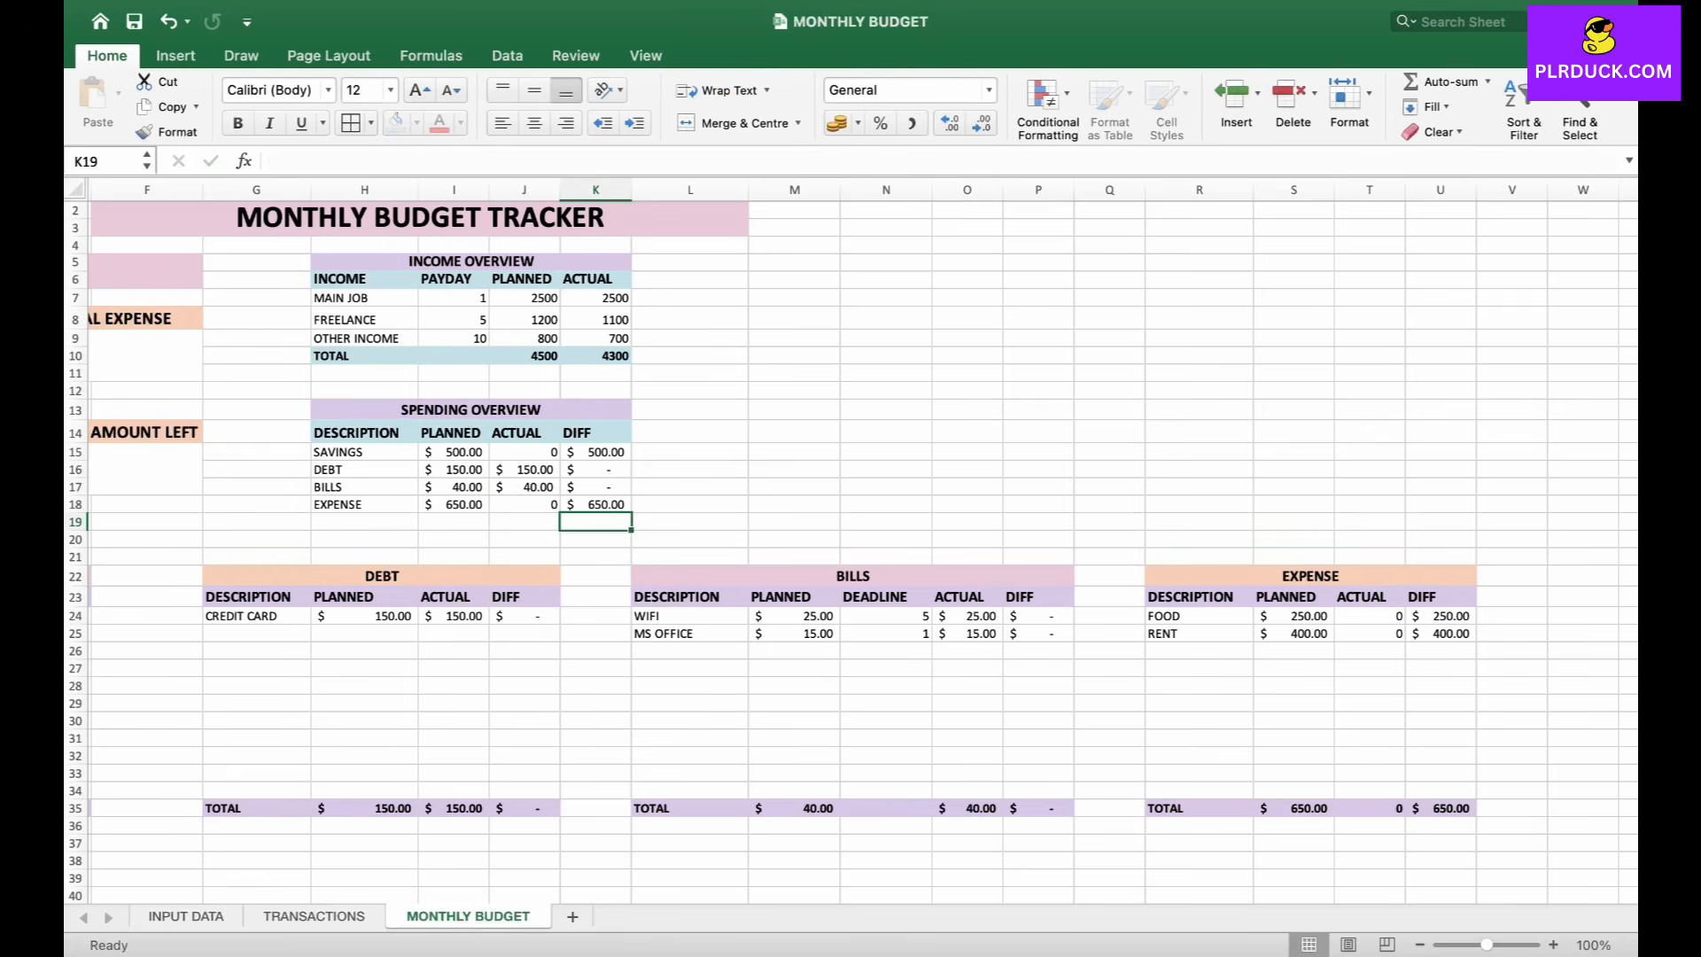
- Add a TOTAL row in H19 and sum the planned spending I15:I18 in I19
left_click_drag(365, 522, 524, 505)
left_click(364, 522)
type("TOTAL")
key("Tab")
type("=SUM")
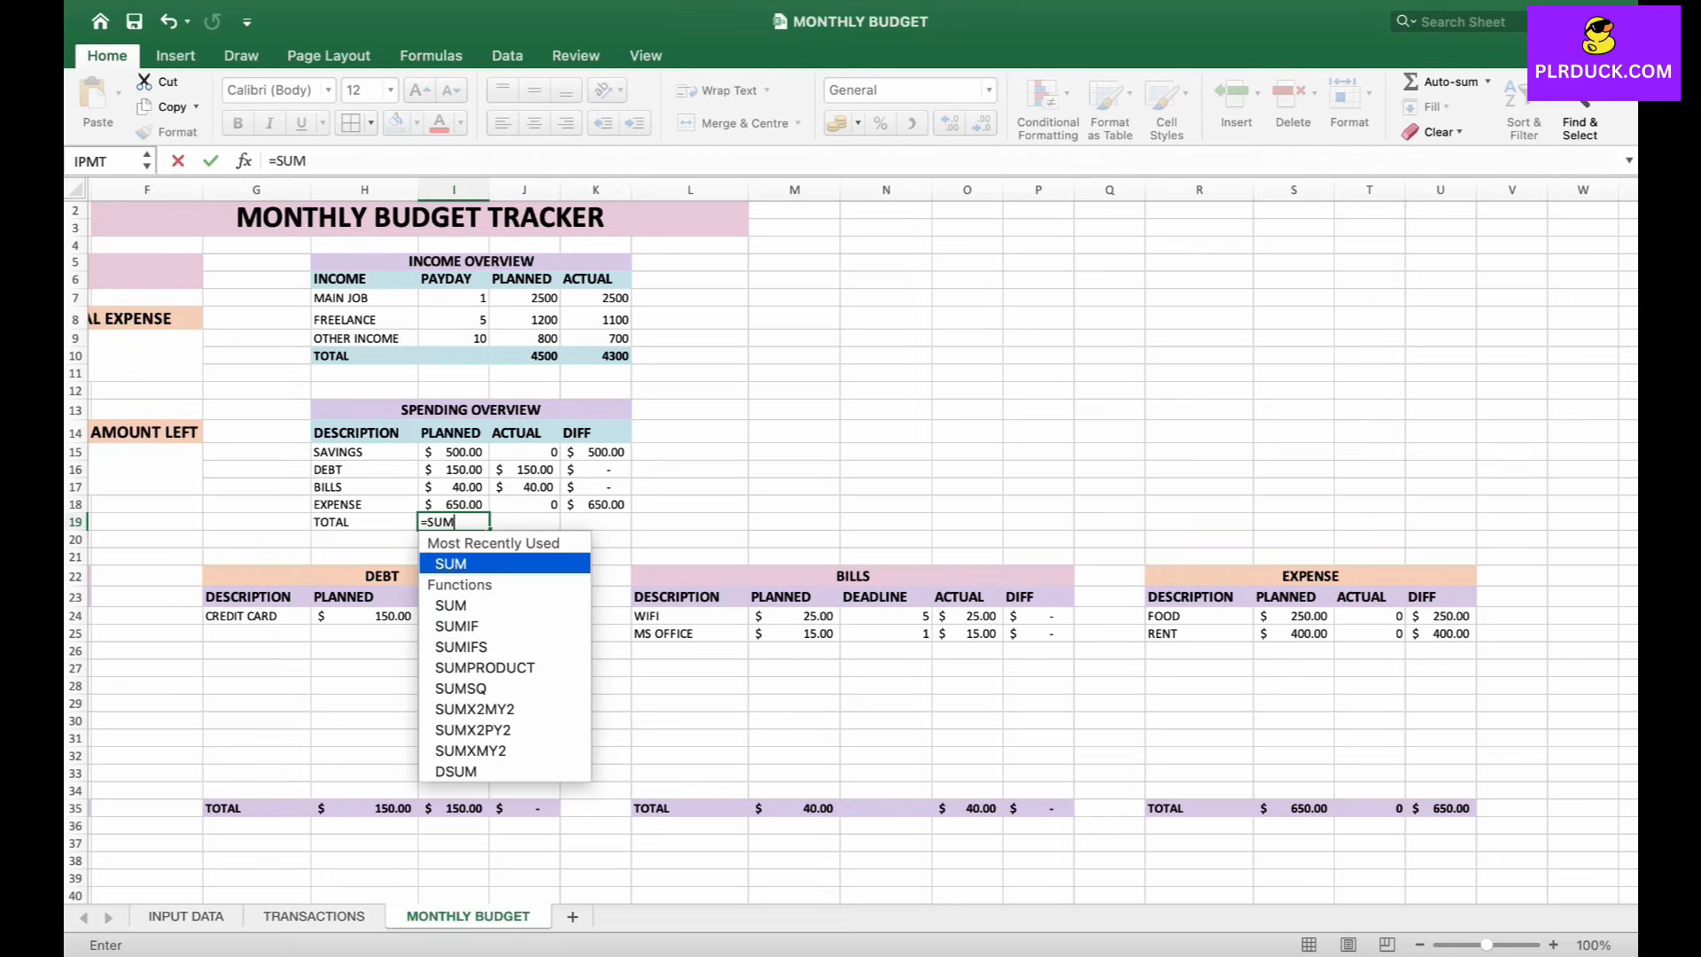
type("(")
left_click_drag(453, 452, 454, 504)
key("Return")
- Sum the actual spending J15:J18 in J19 and the differences K15:K18 in K19
left_click(533, 523)
type("=SUM(")
left_click_drag(532, 452, 534, 505)
key("Return")
key("Right")
key("Up")
type("=SUM")
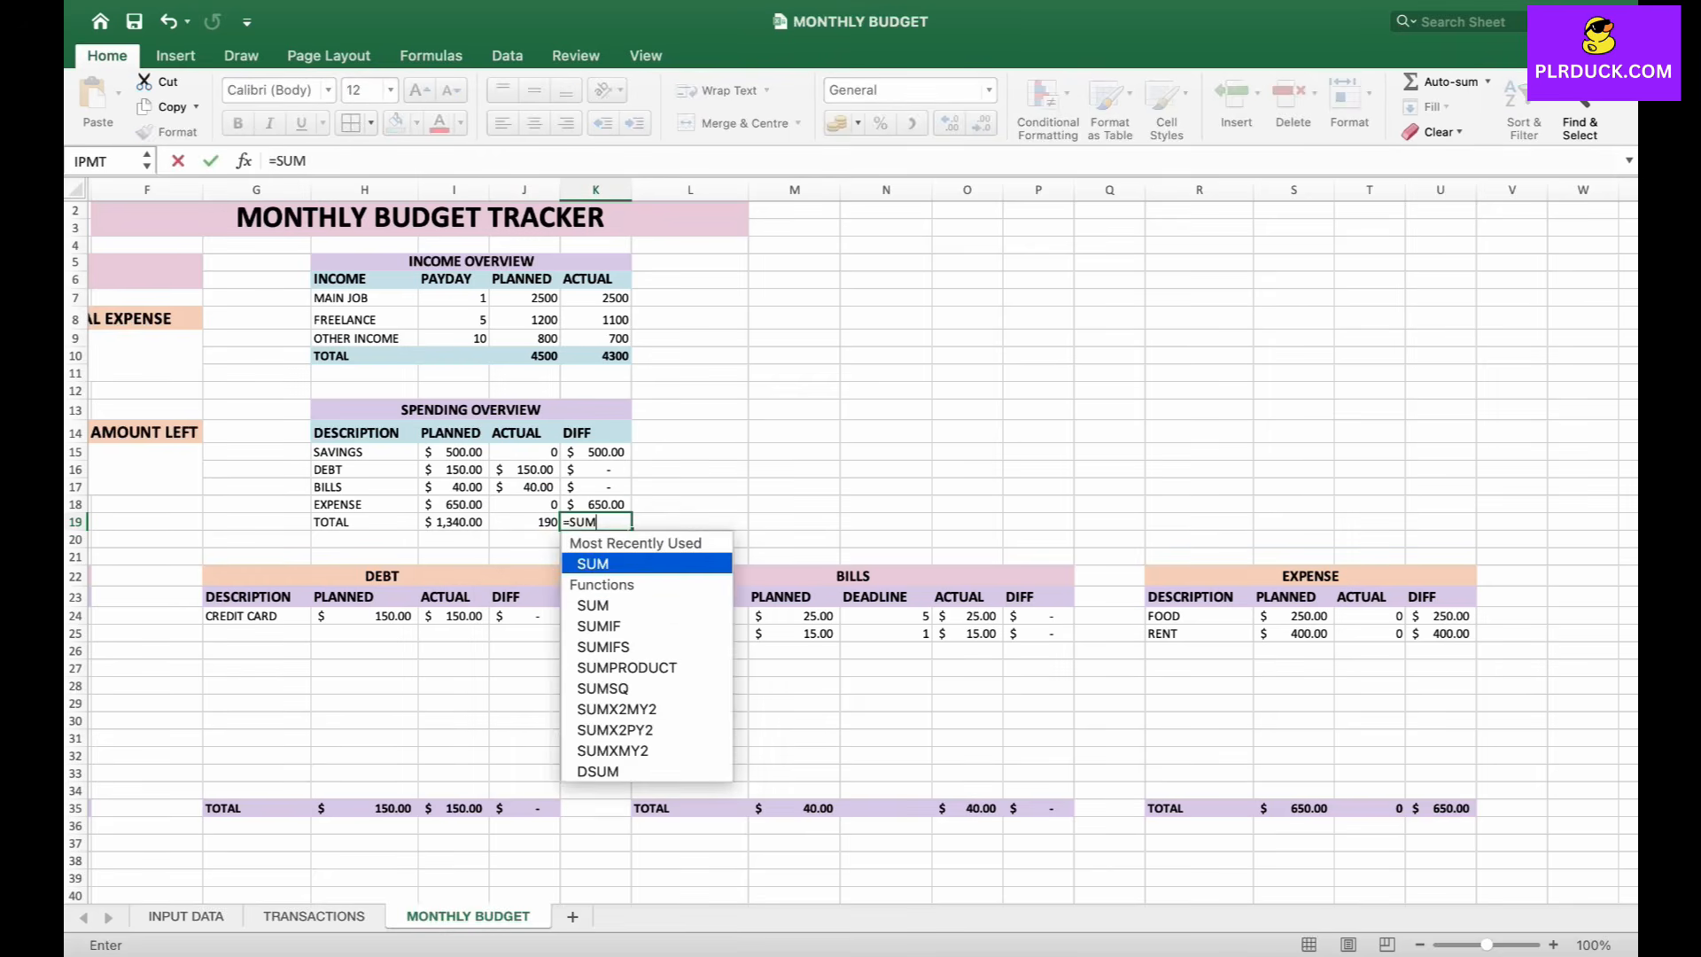
type("(")
left_click_drag(598, 451, 603, 504)
key("Return")
- Apply the dollar accounting format to the actual spending total in J19
left_click(523, 522)
left_click(857, 122)
left_click(931, 233)
- Make the spending TOTAL row H19:K19 bold and fill it with light blue
left_click_drag(354, 522, 604, 523)
left_click(237, 123)
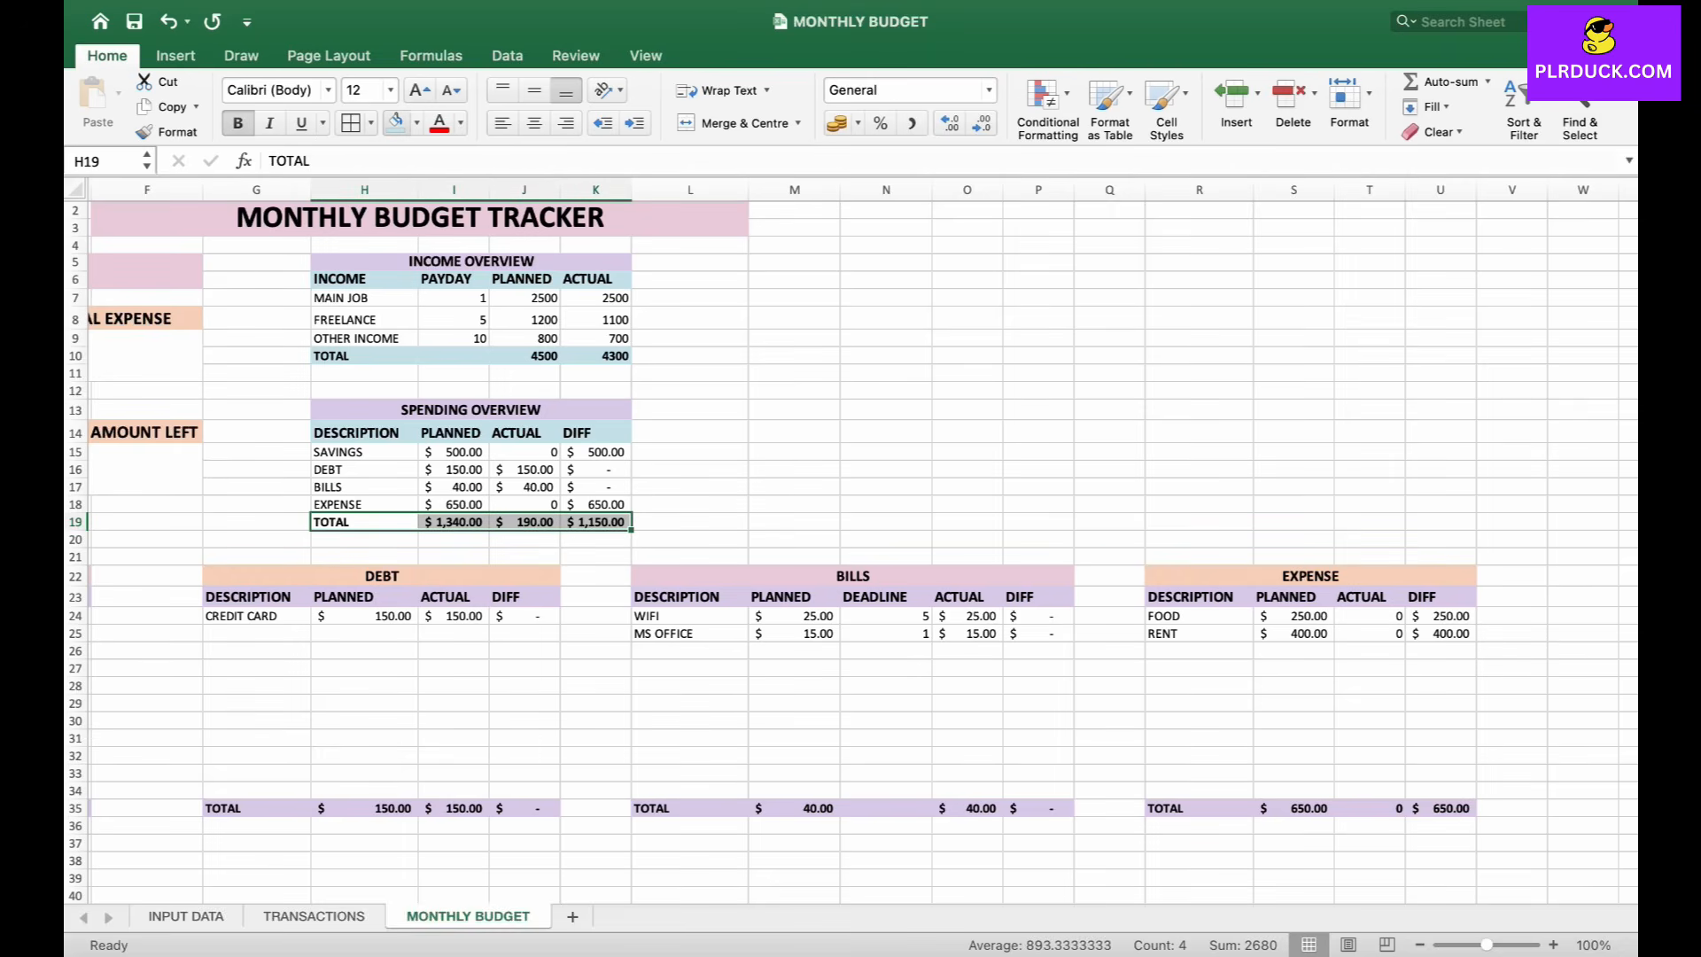
left_click(396, 123)
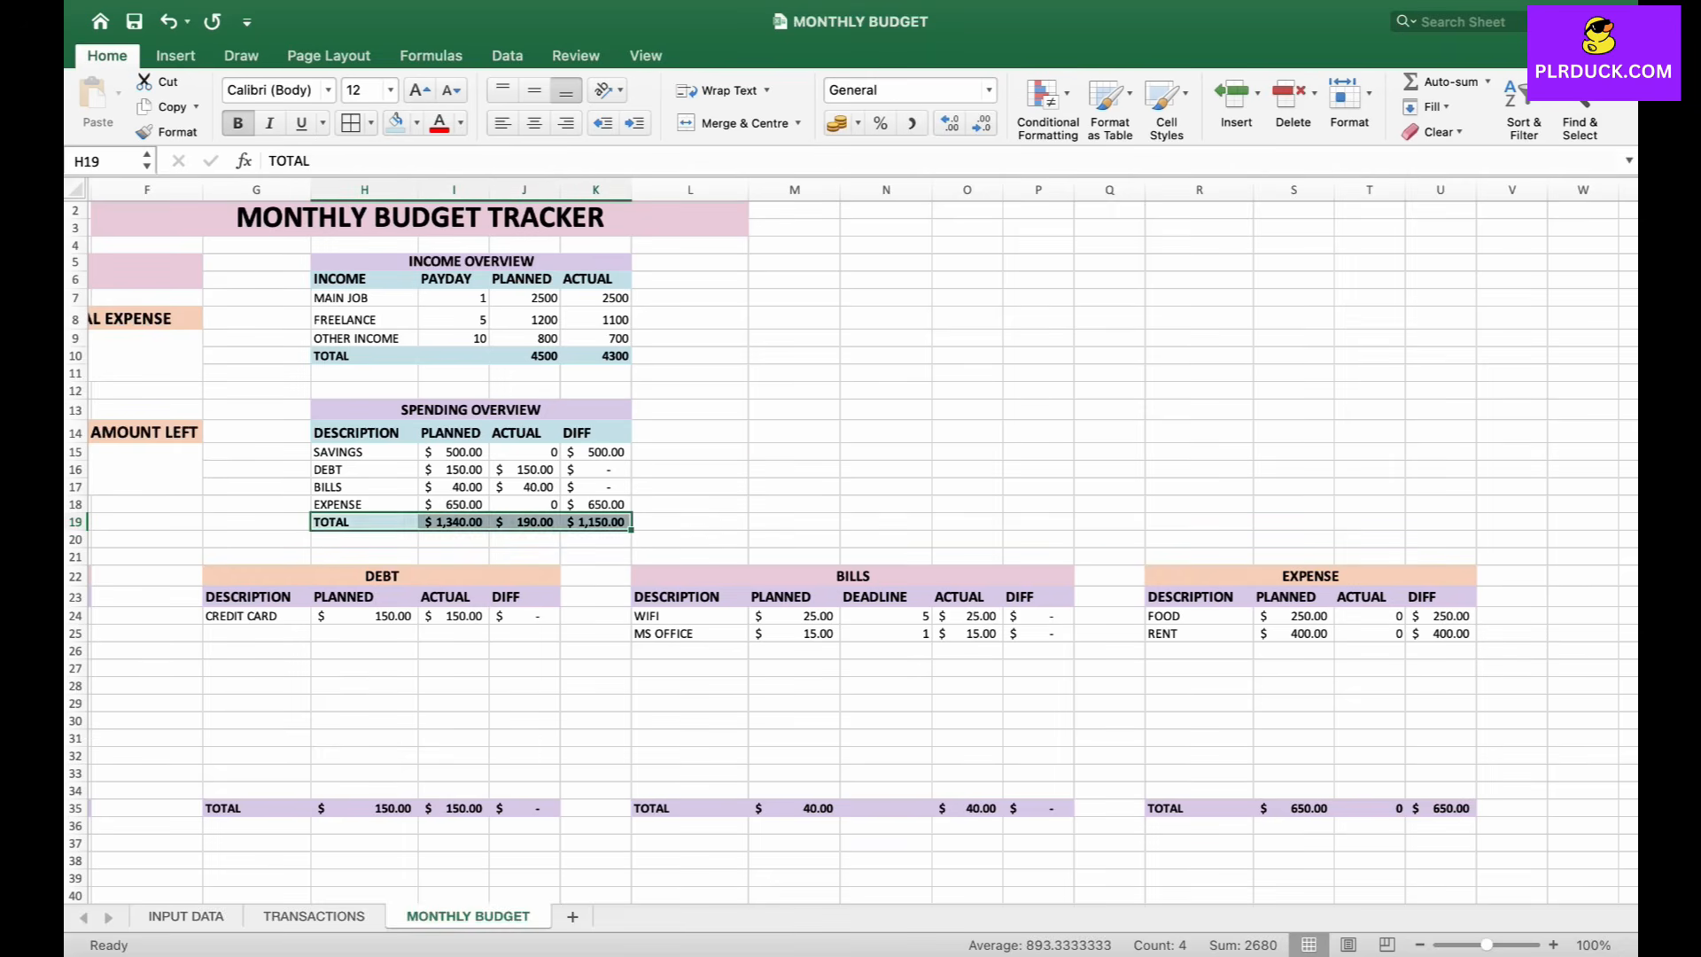
- Link the TOTAL INCOME box to the actual income total in K10
left_click(689, 470)
scroll(851, 540, "left", 5)
scroll(851, 540, "up", 1)
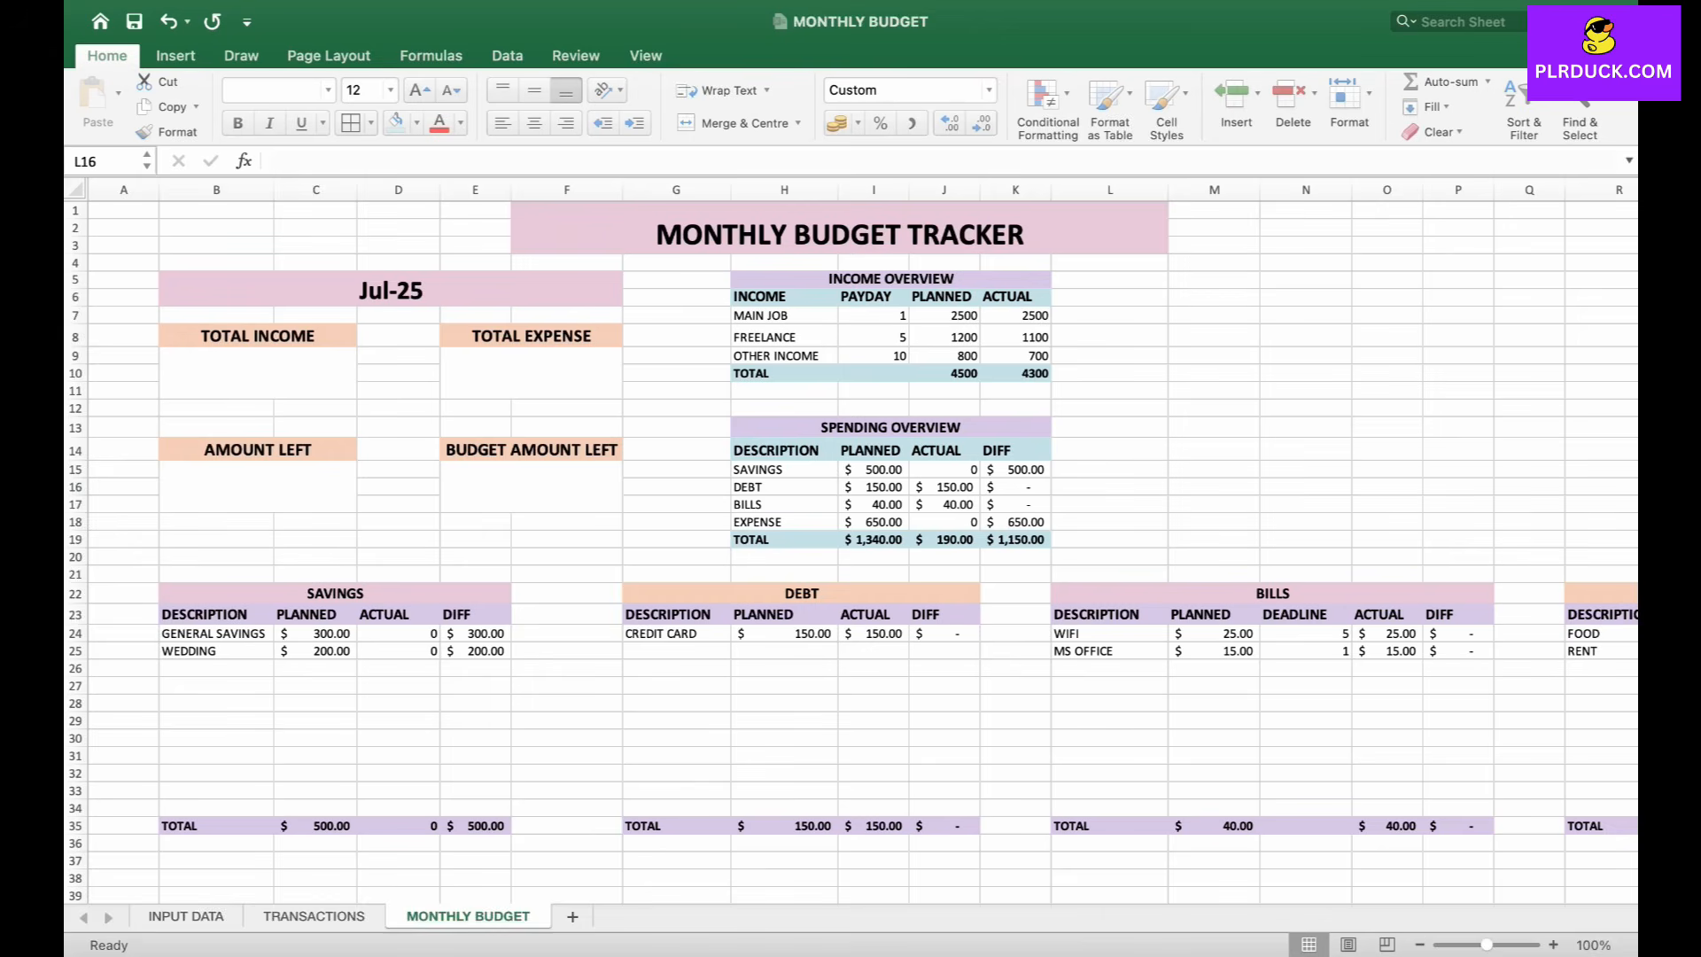
left_click(258, 384)
type("=")
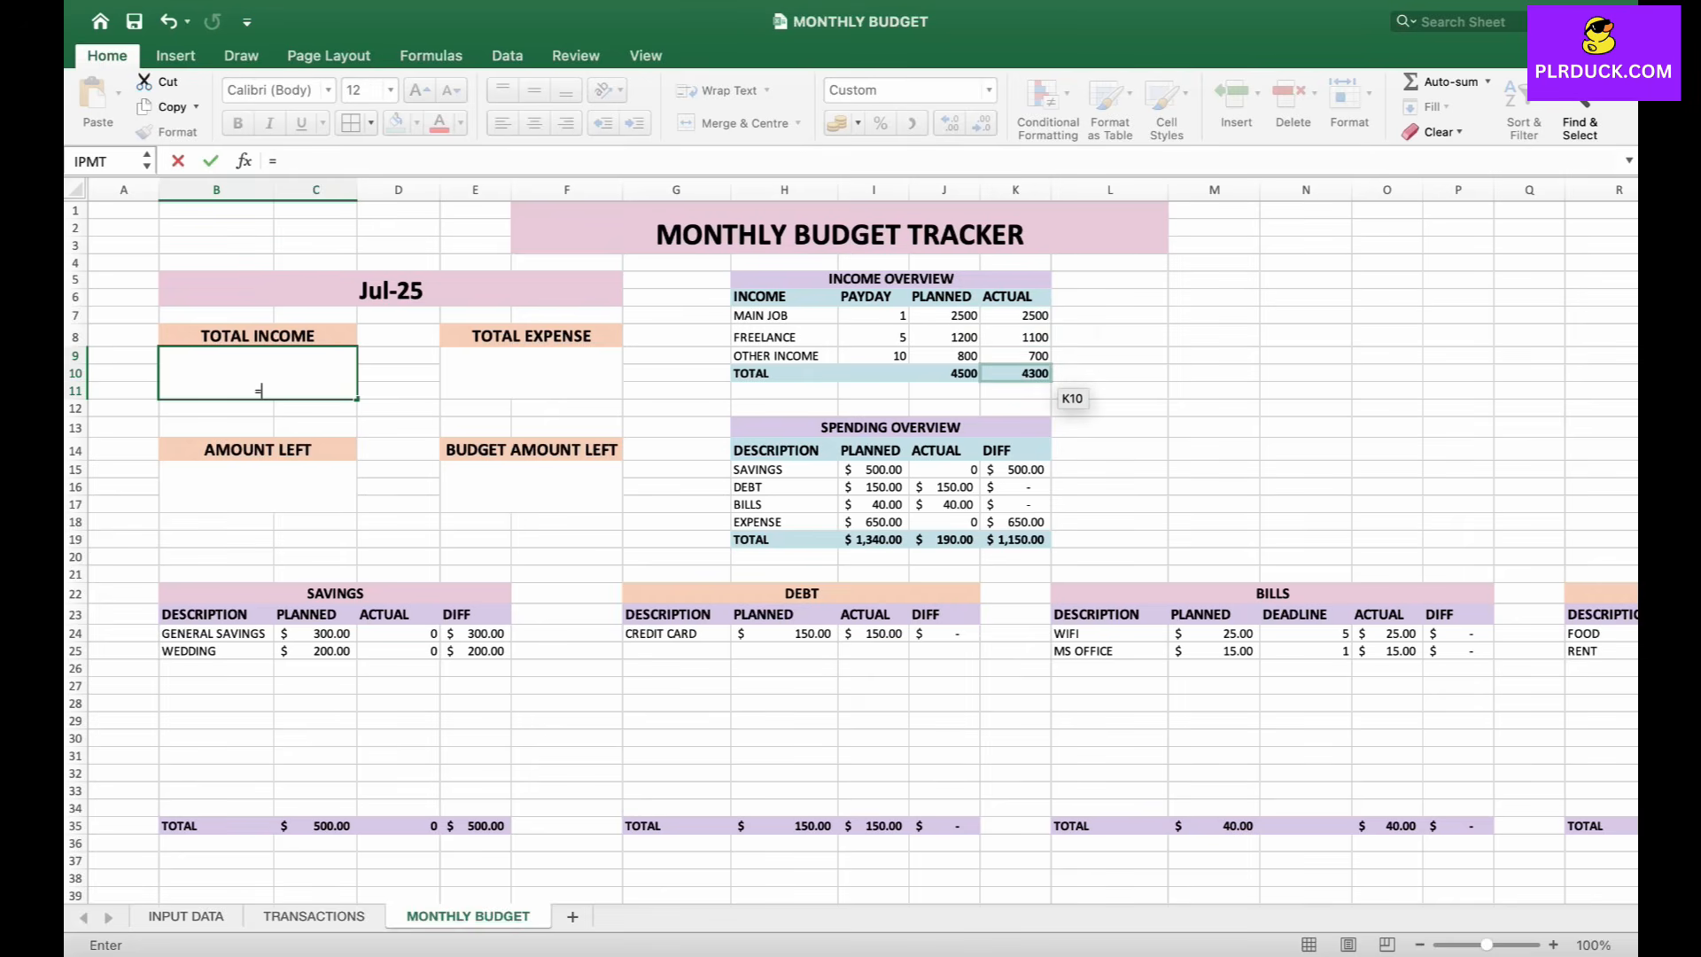
left_click(1015, 373)
key("Return")
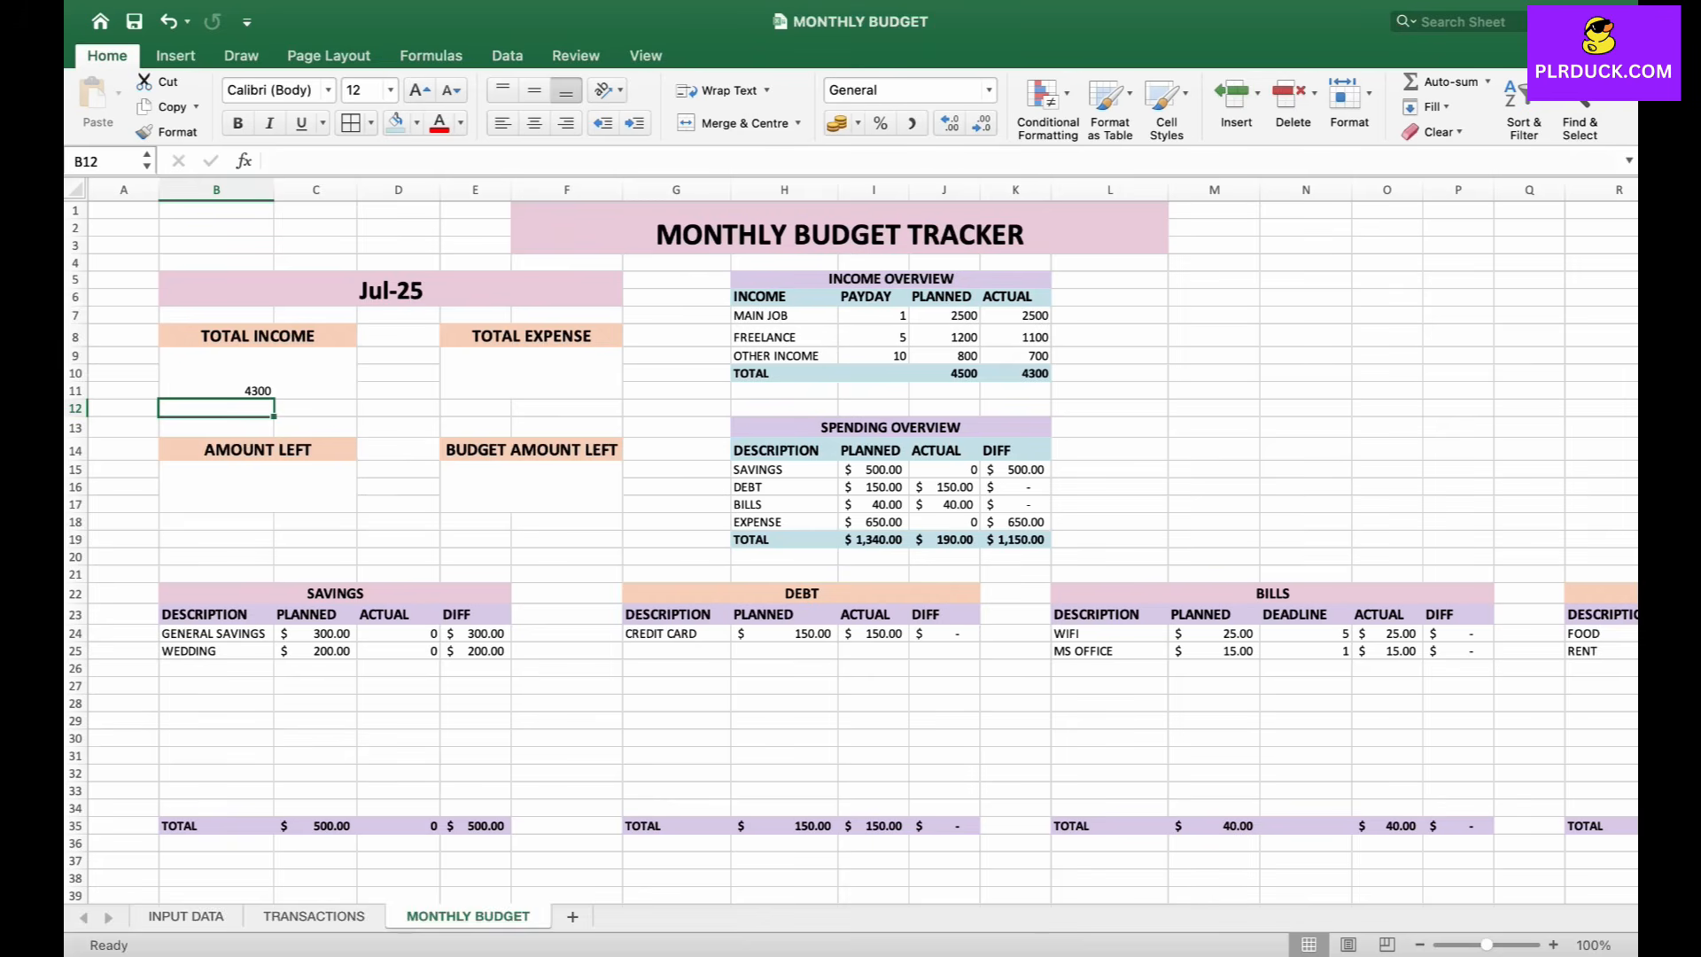
- Apply the dollar accounting format to the planned and actual income amounts in J7:K10
left_click_drag(943, 315, 1019, 374)
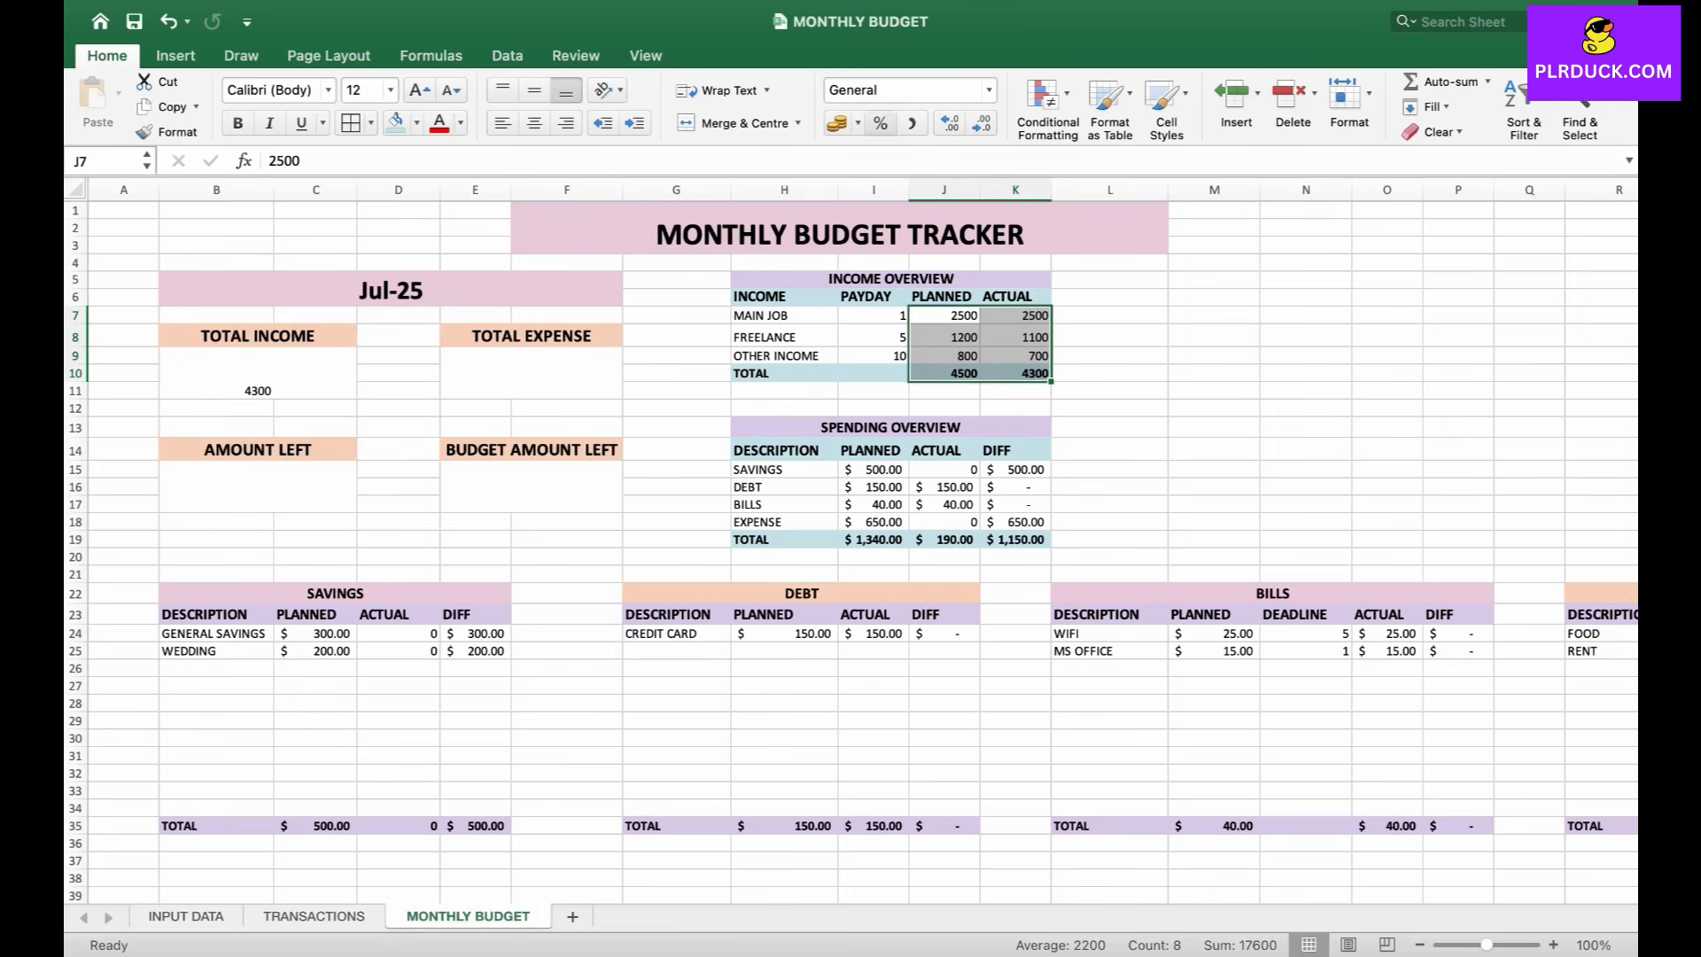
left_click(858, 123)
left_click(932, 234)
left_click(676, 486)
- Apply the dollar accounting format to the TOTAL INCOME box value
left_click(258, 373)
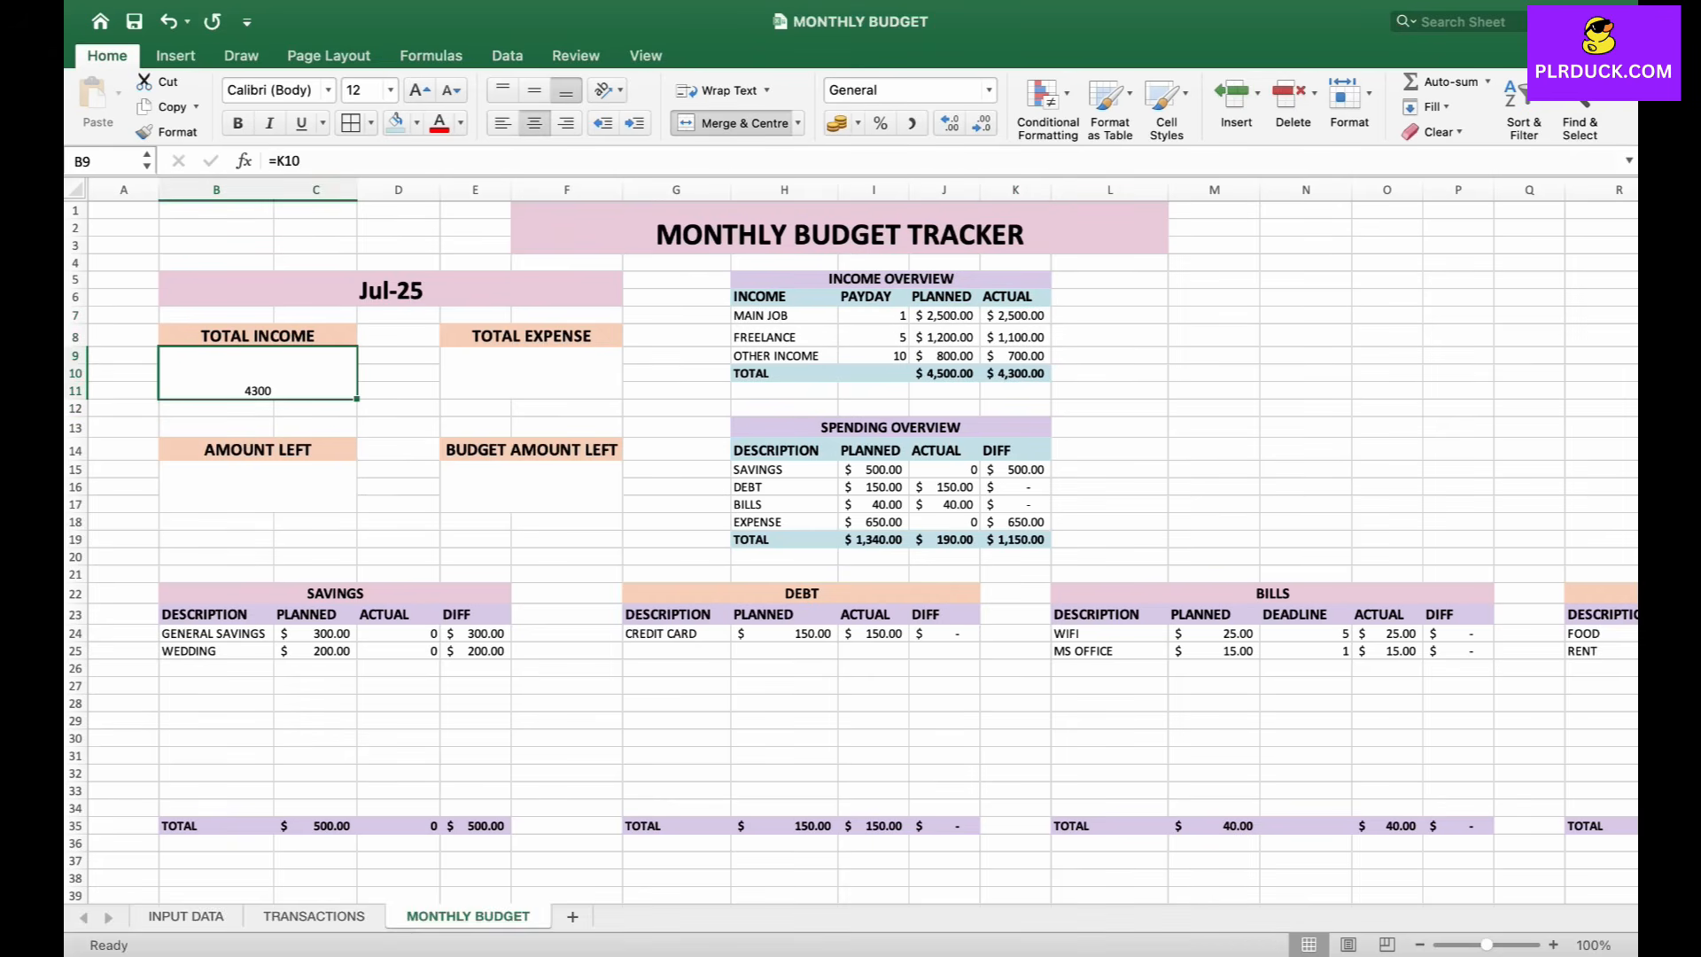
left_click(857, 124)
left_click(940, 233)
- Fill the TOTAL EXPENSE box with the sum of E10:E27 on the TRANSACTIONS sheet and apply the US dollar accounting format
left_click(531, 373)
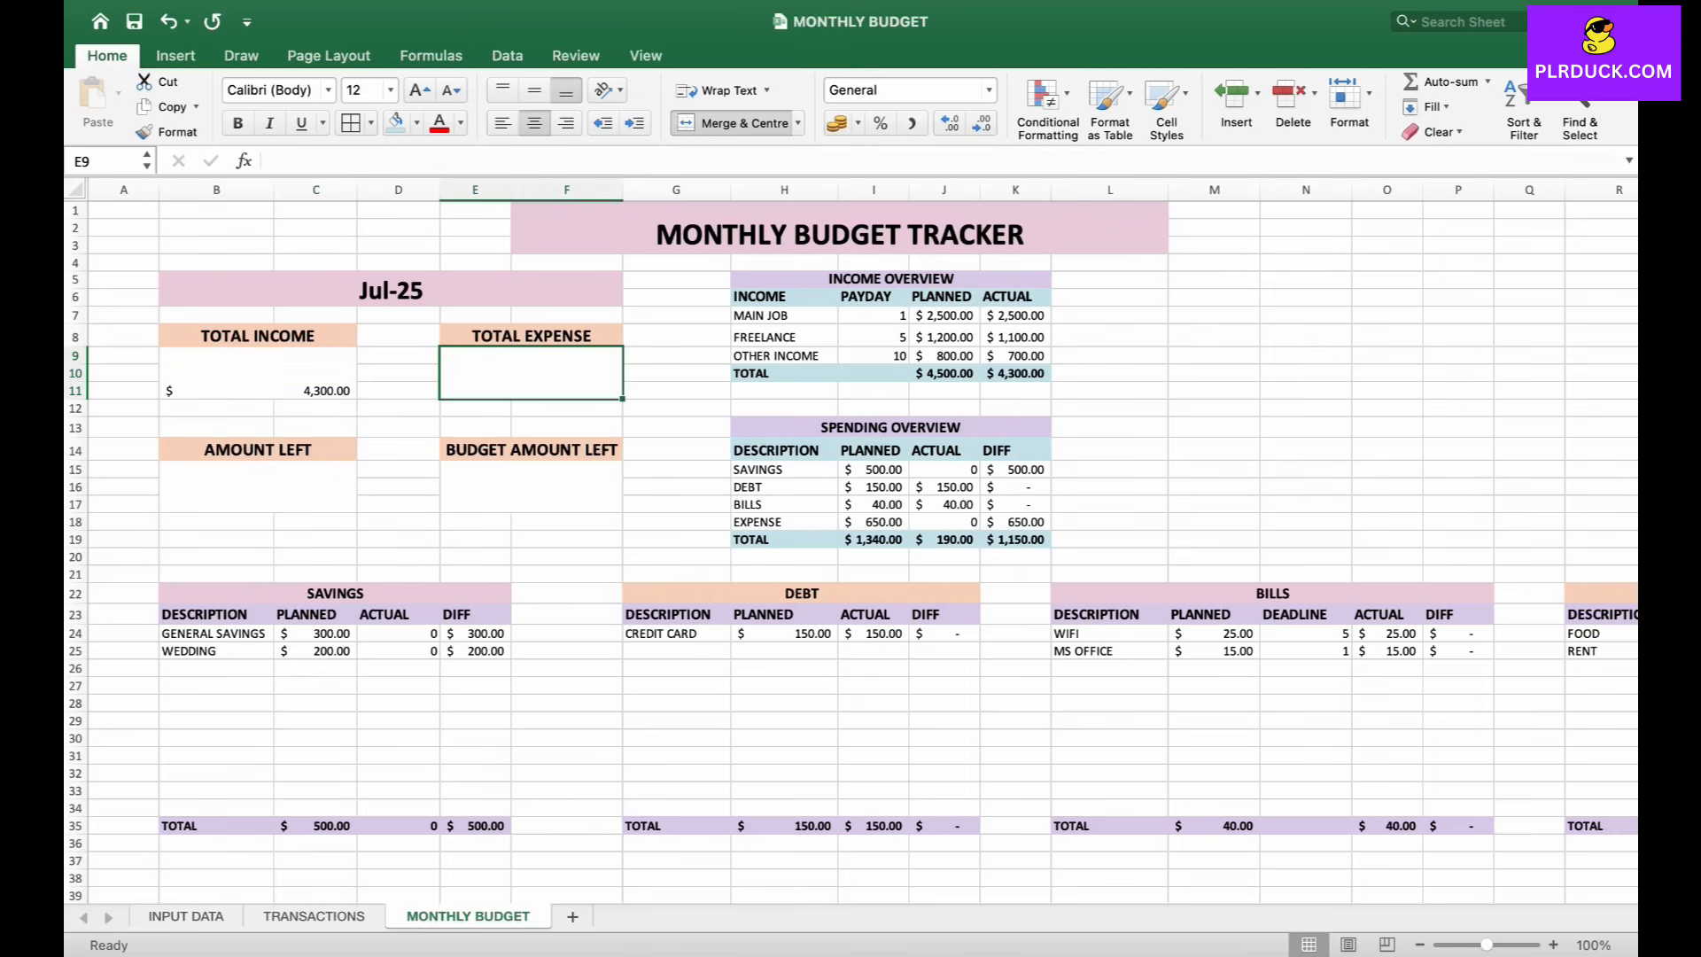
type("=")
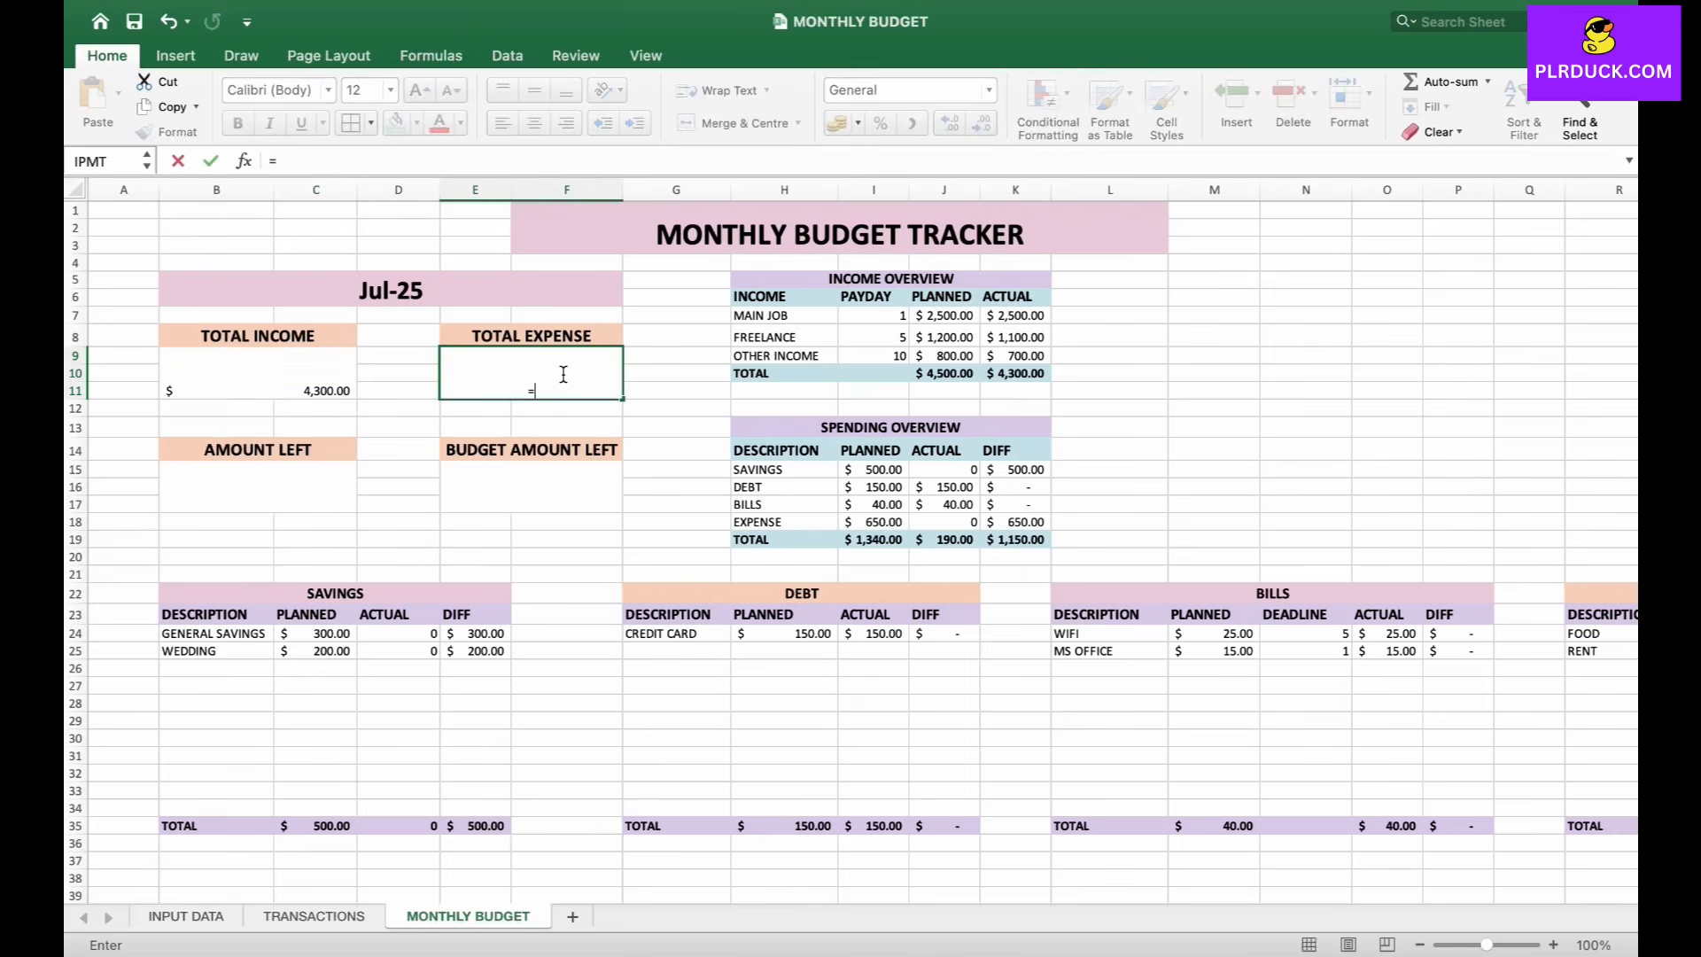
type("SU")
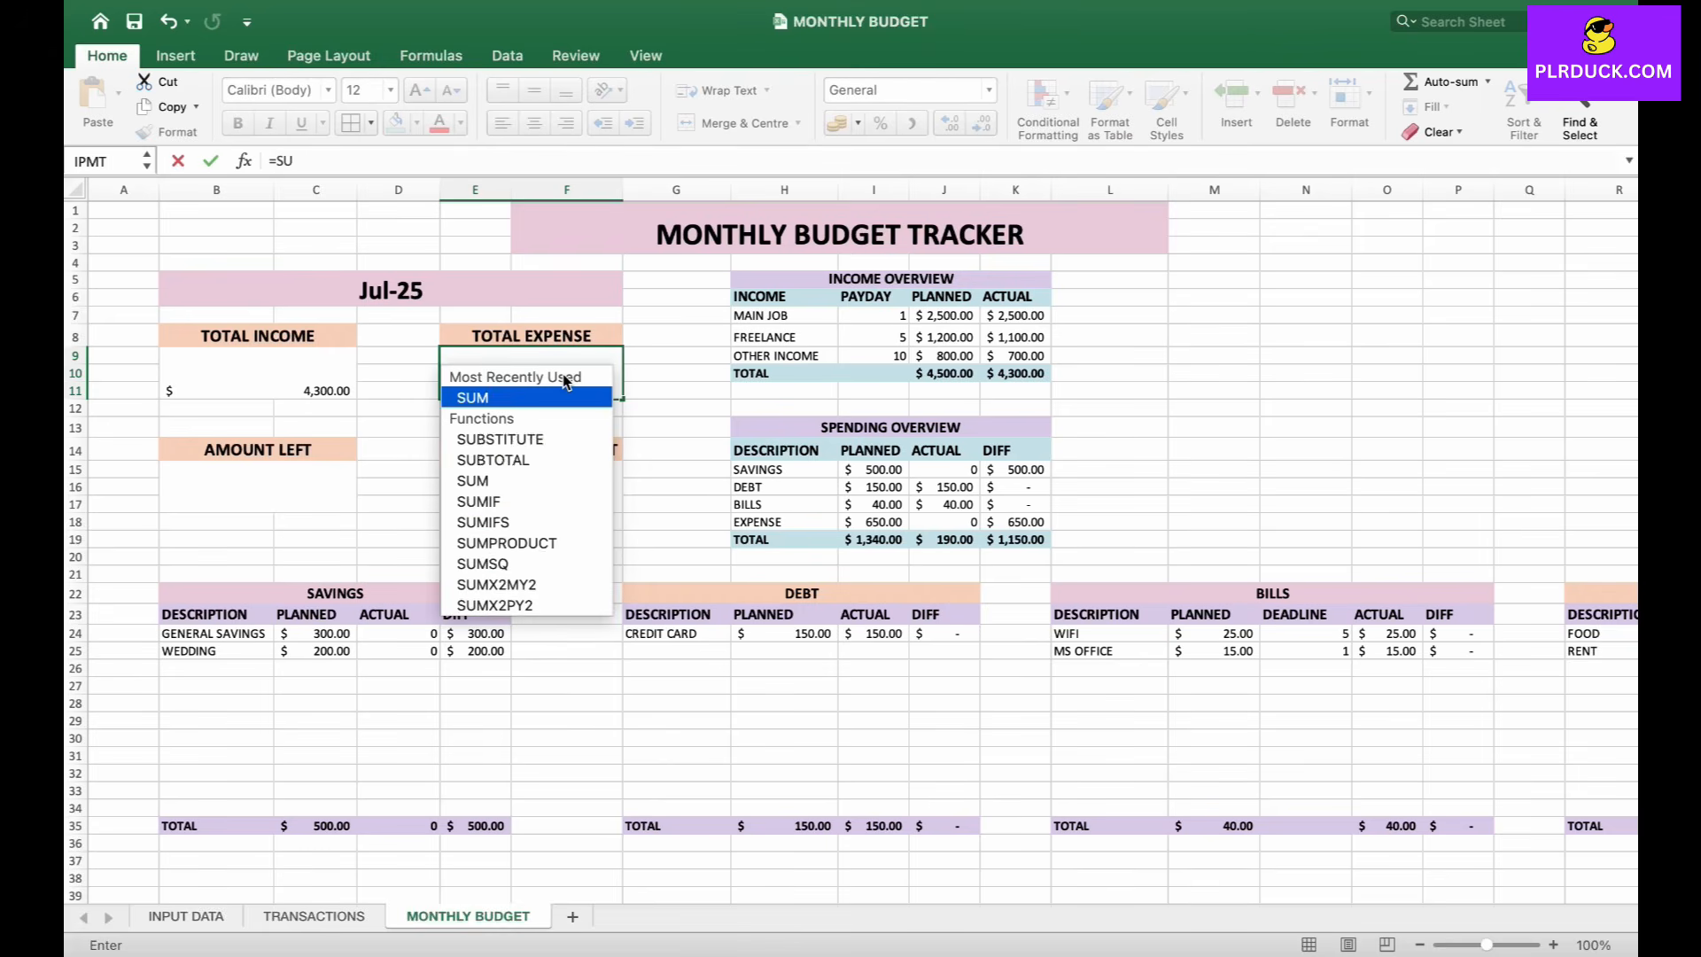
type("M(")
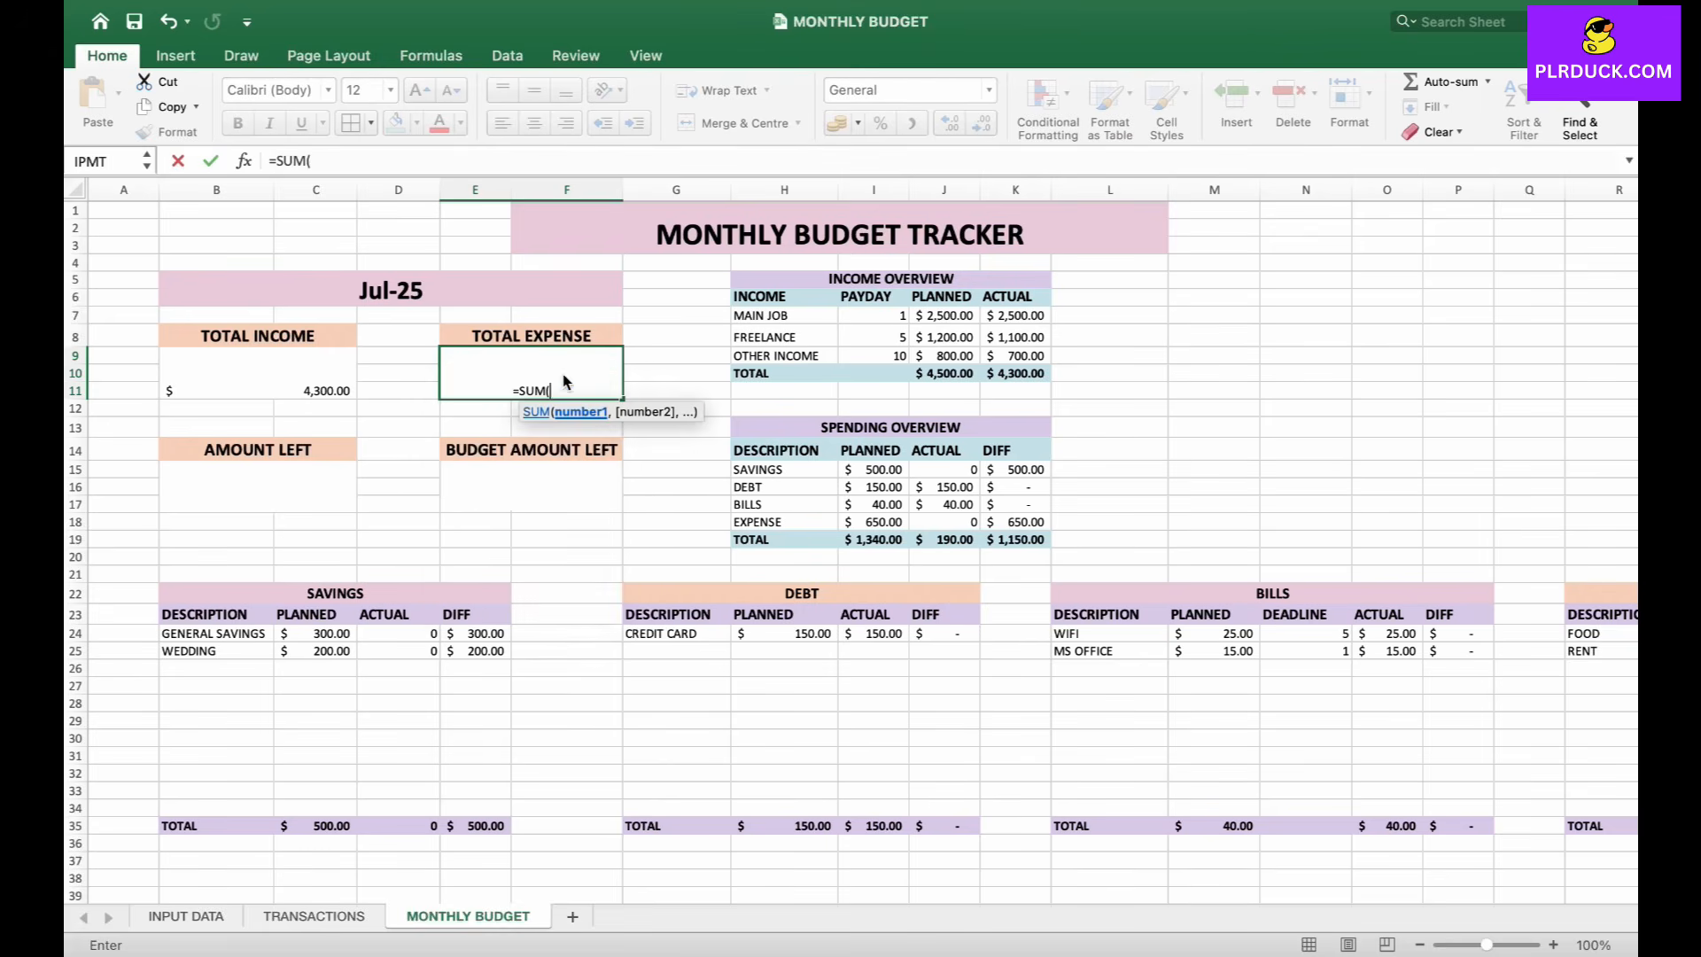
left_click(314, 917)
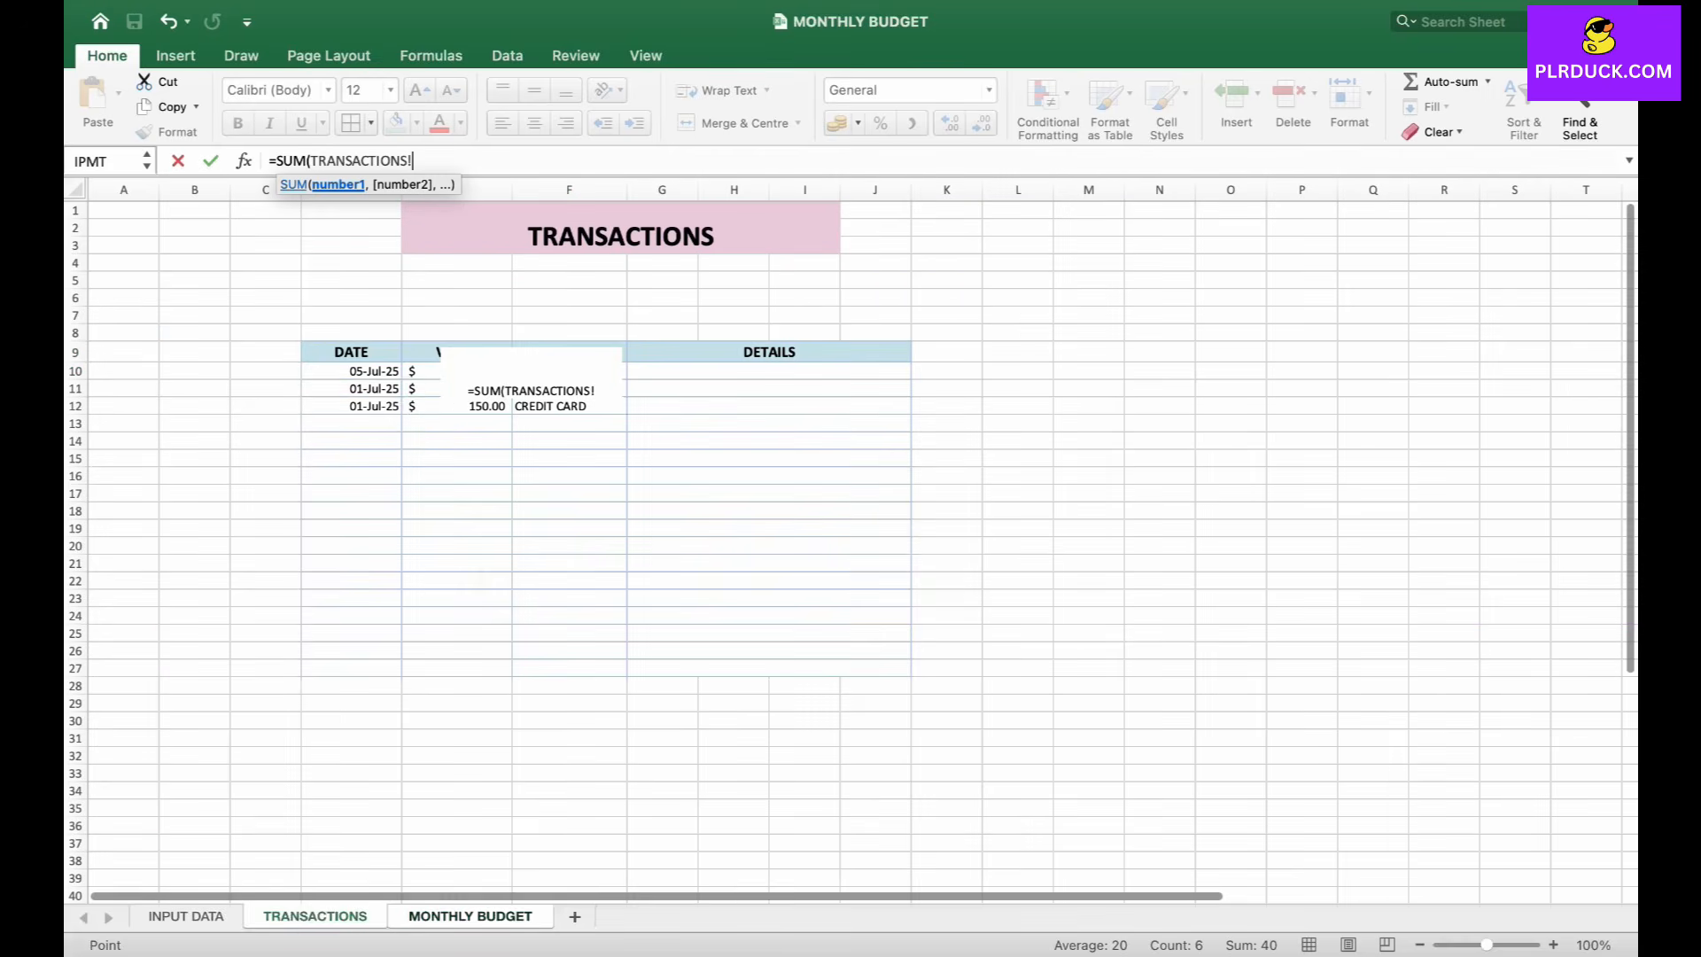
left_click(422, 371)
left_click_drag(422, 370, 505, 671)
key("Return")
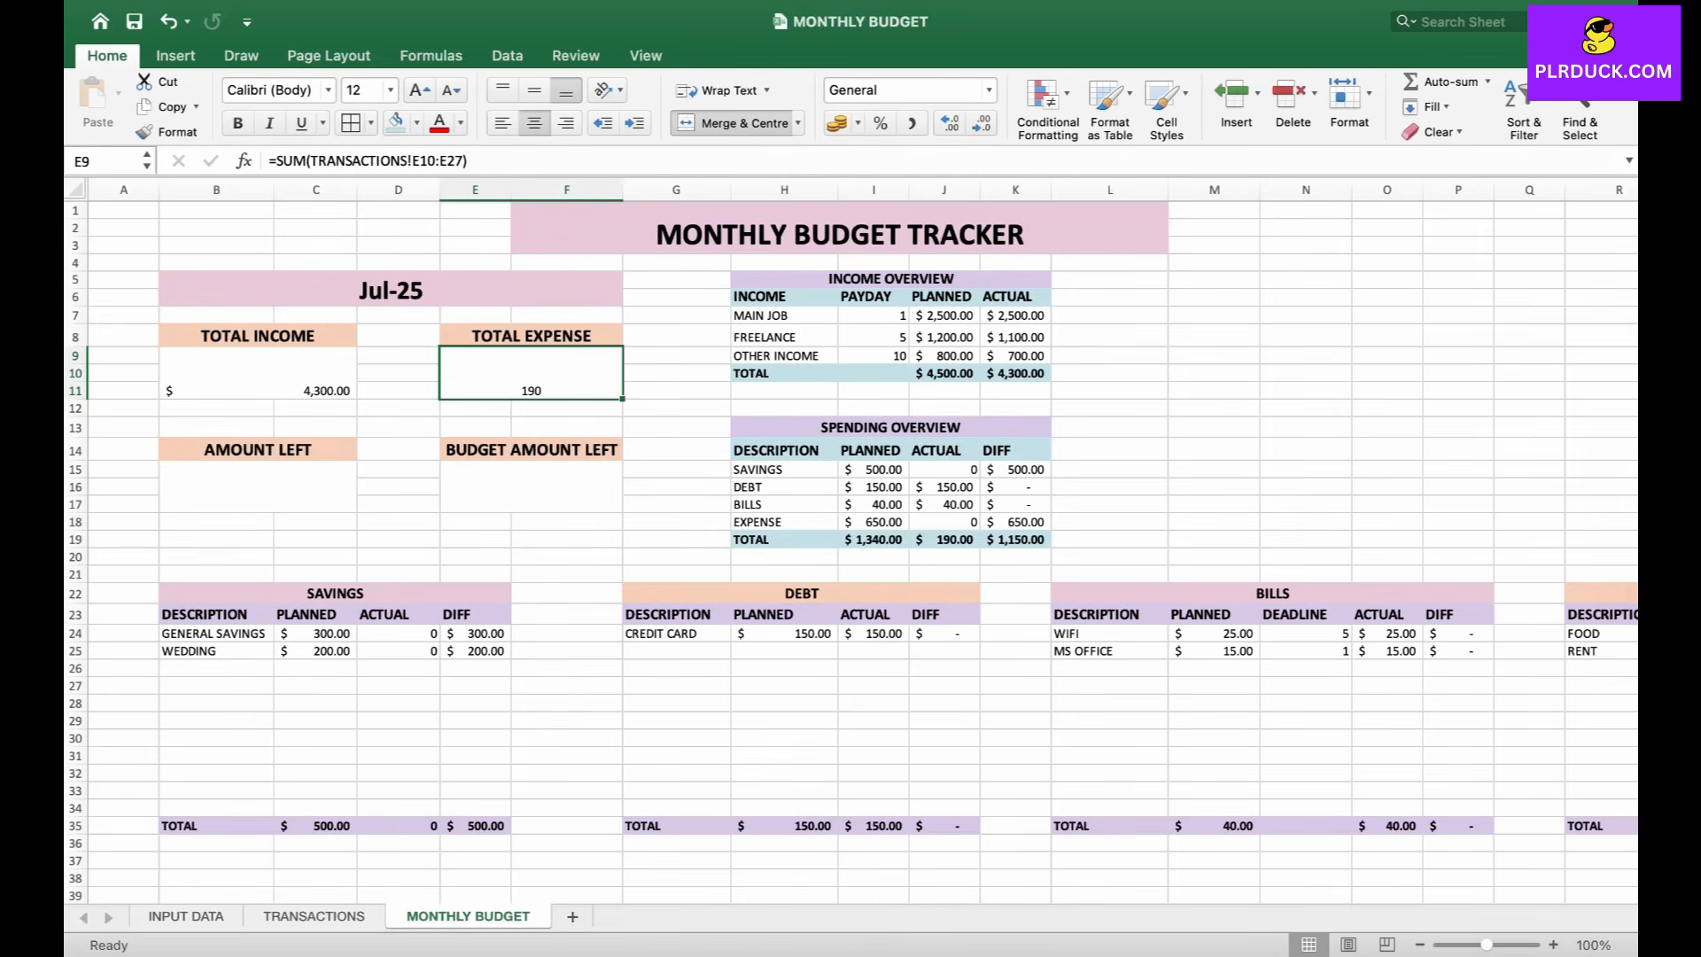
left_click(857, 123)
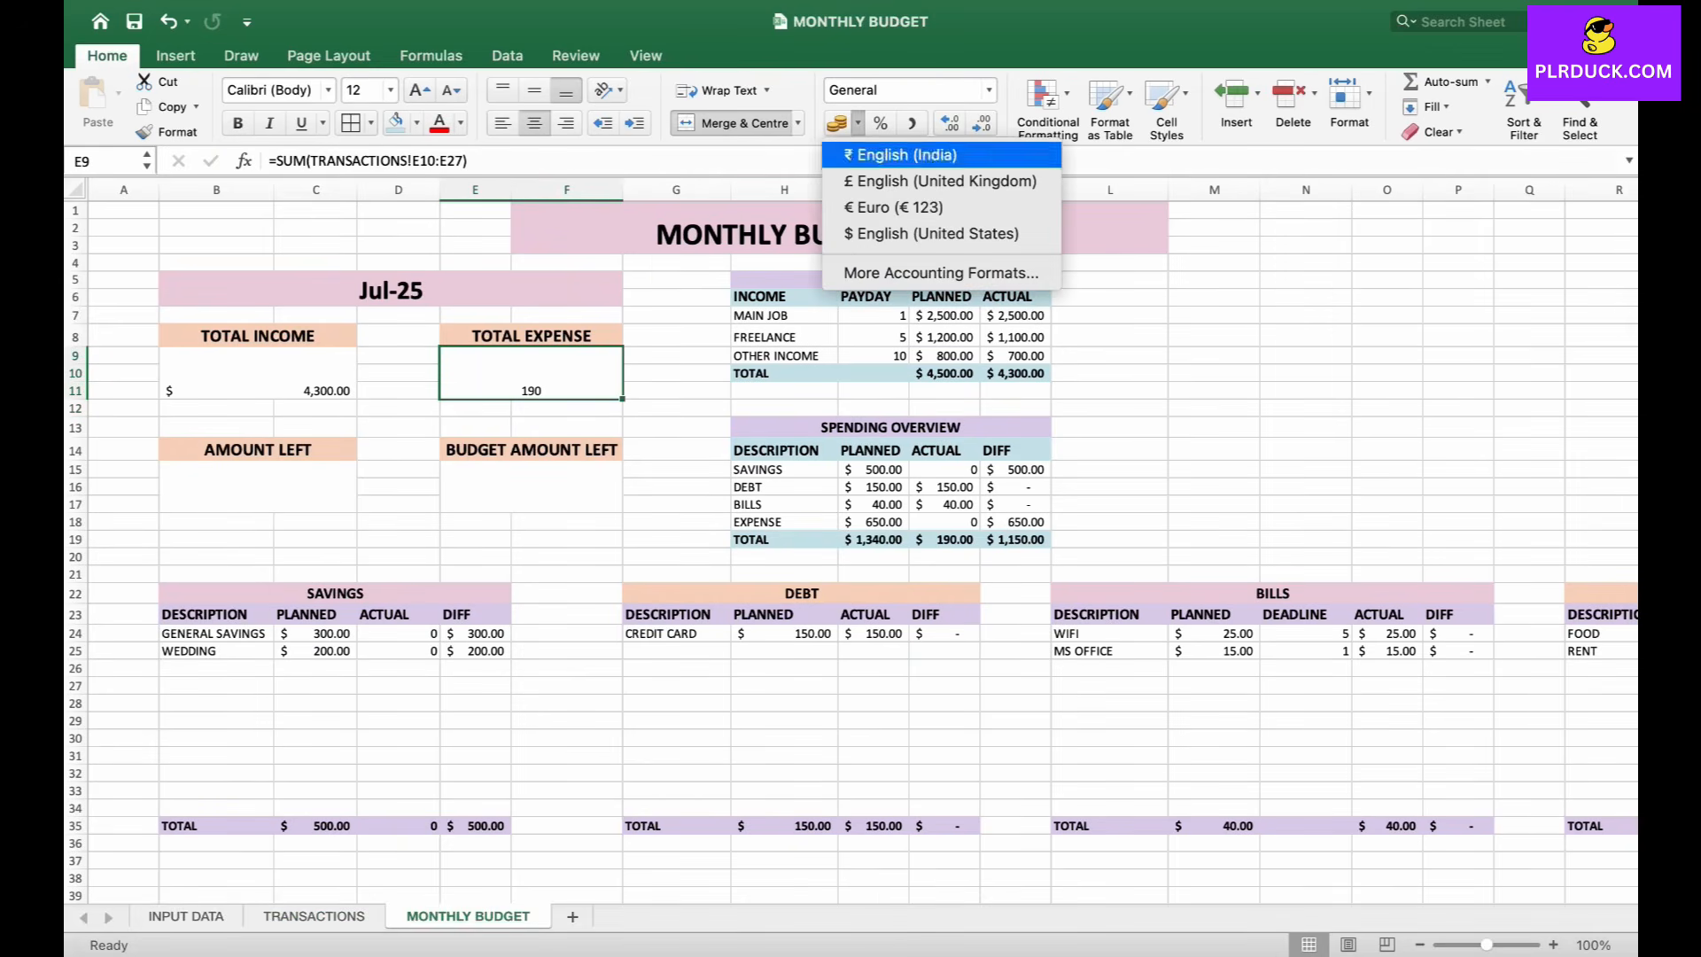
left_click(913, 232)
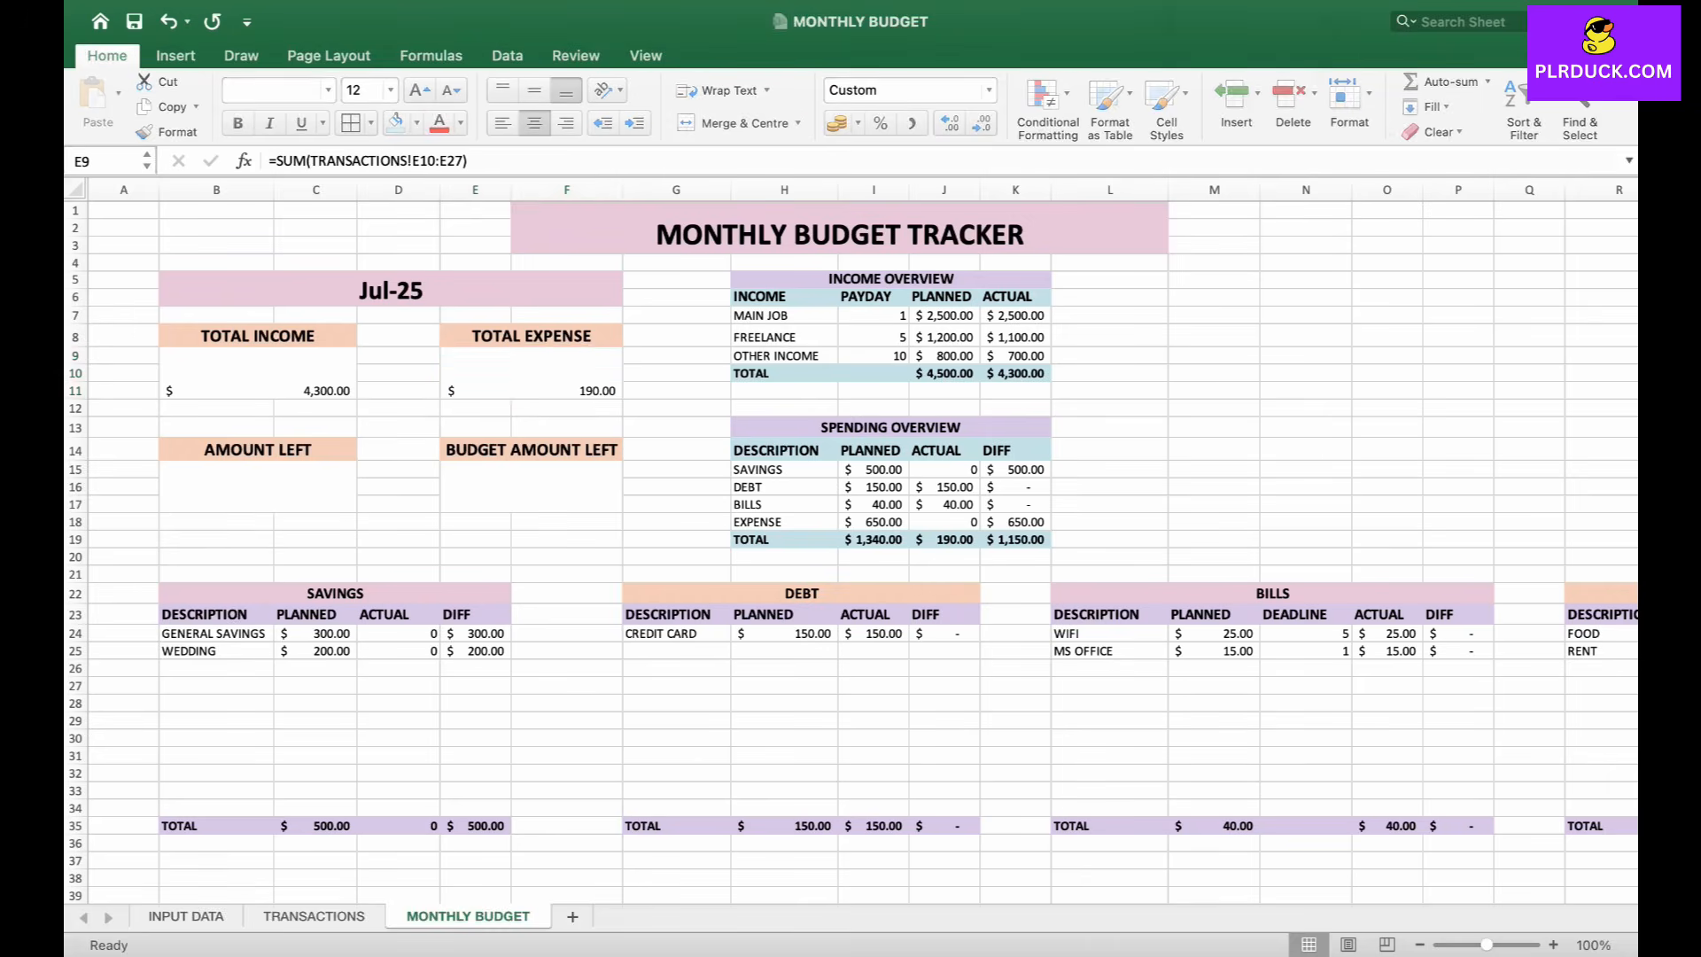
- Calculate the AMOUNT LEFT box as TOTAL INCOME minus TOTAL EXPENSE with =B9-E9
left_click(258, 487)
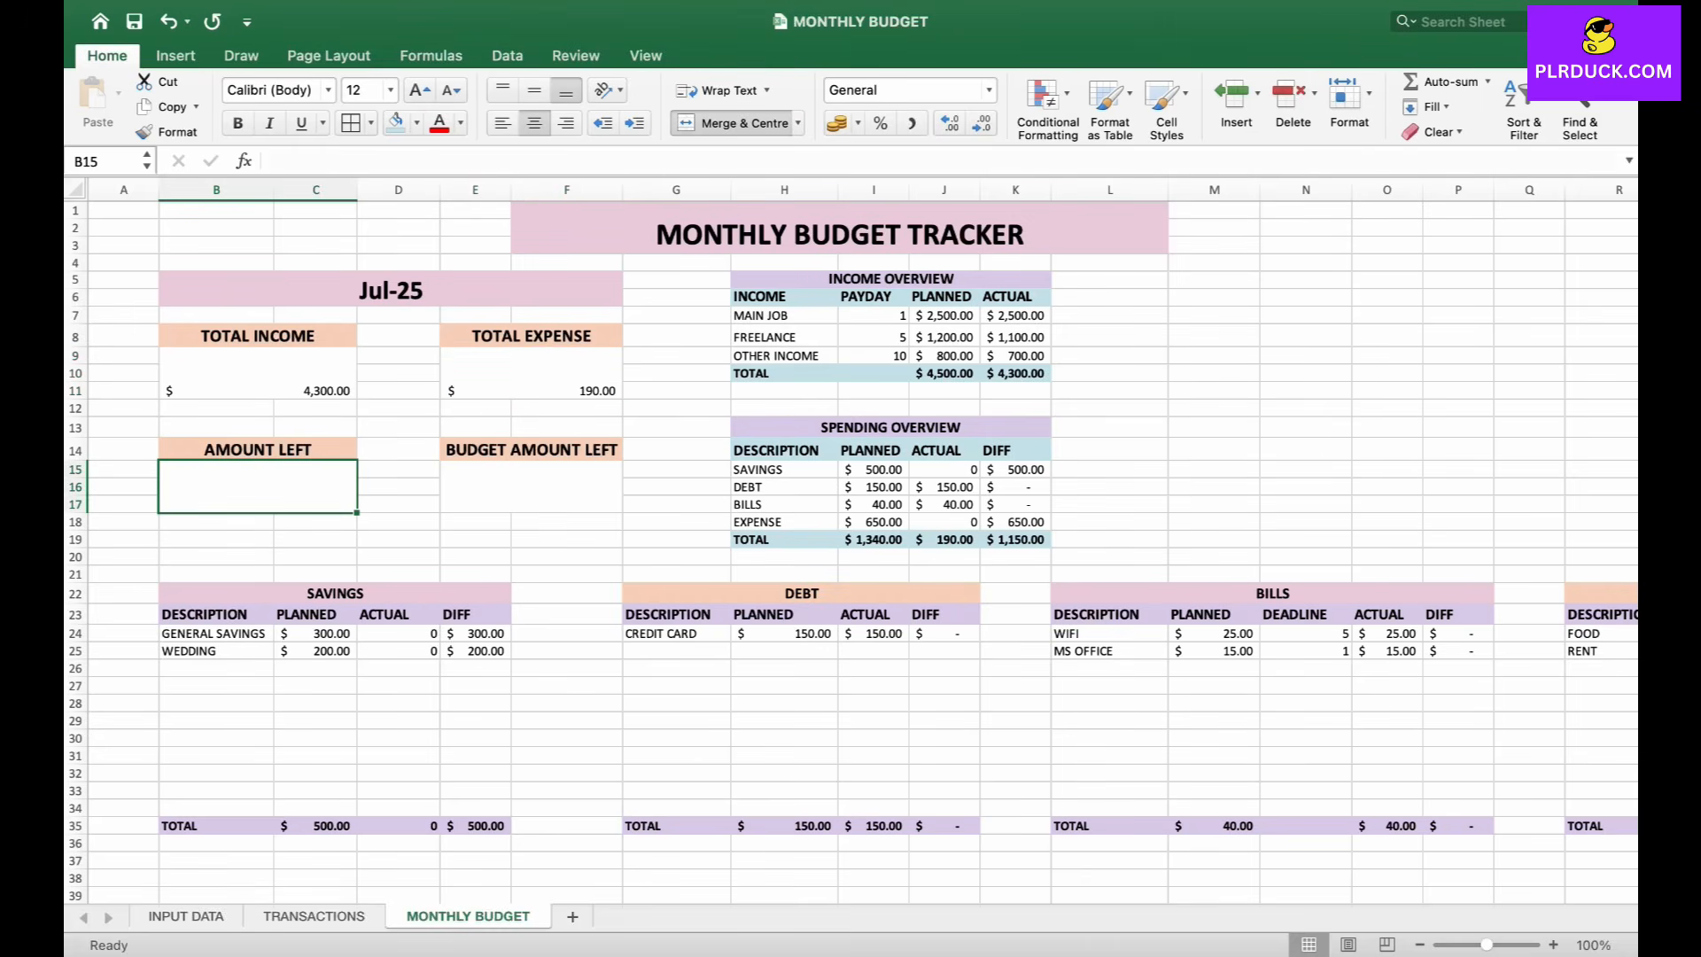
type("=")
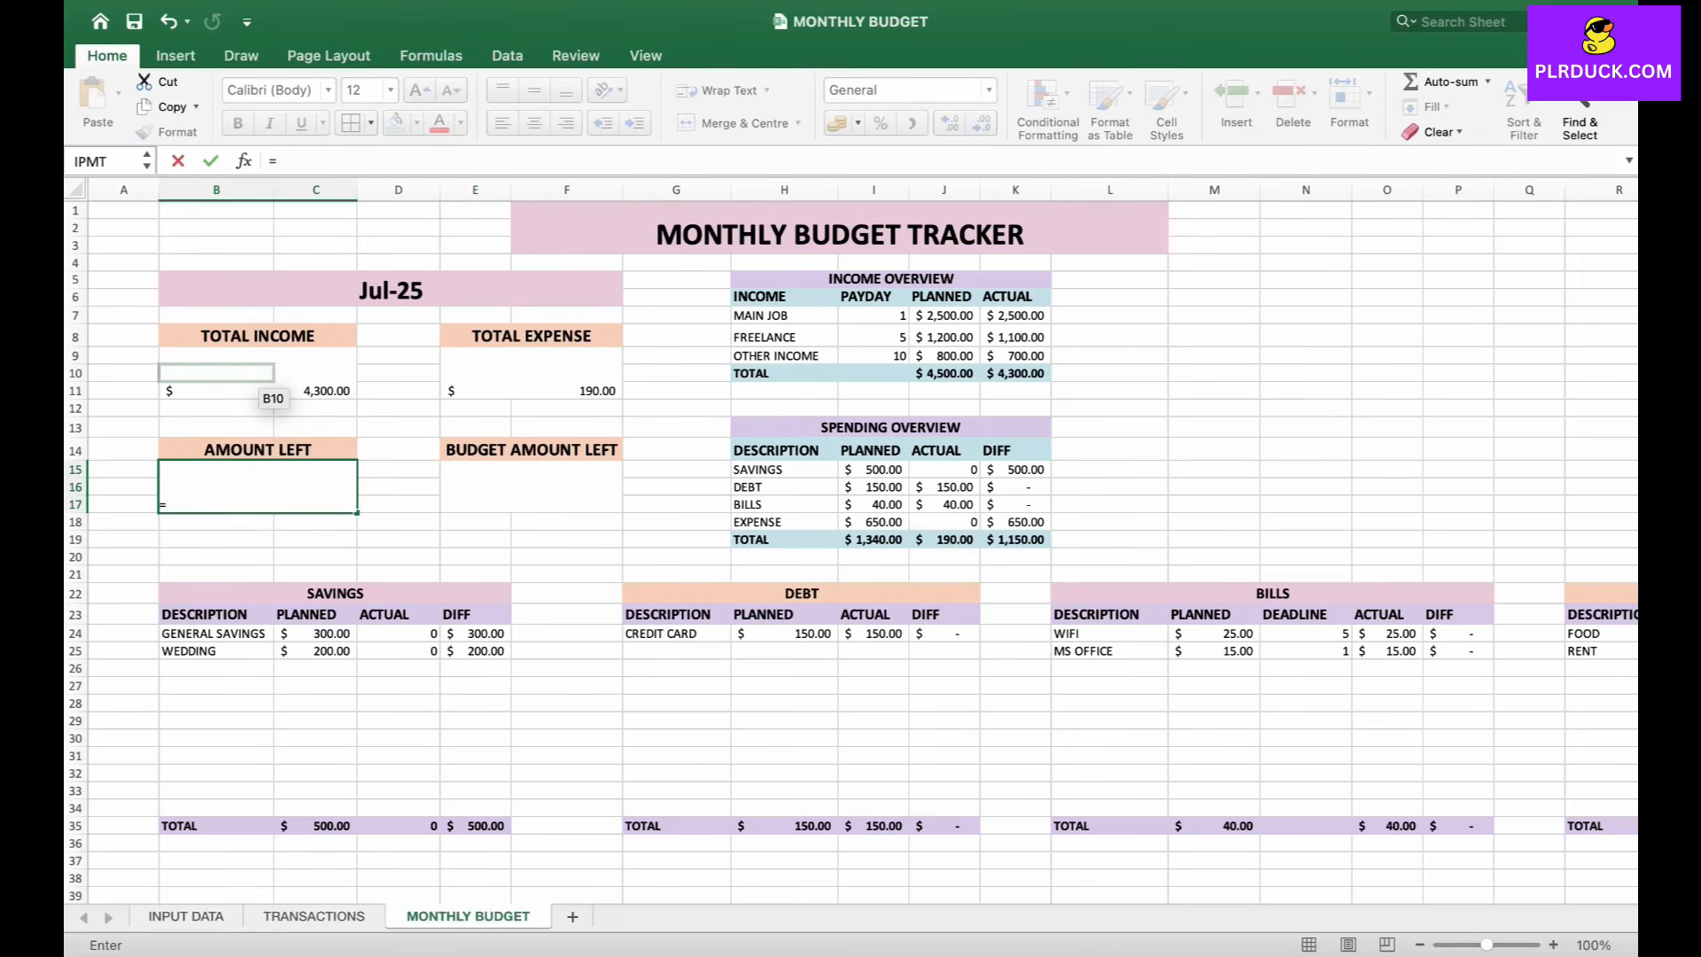
left_click(257, 377)
type("-")
left_click(531, 373)
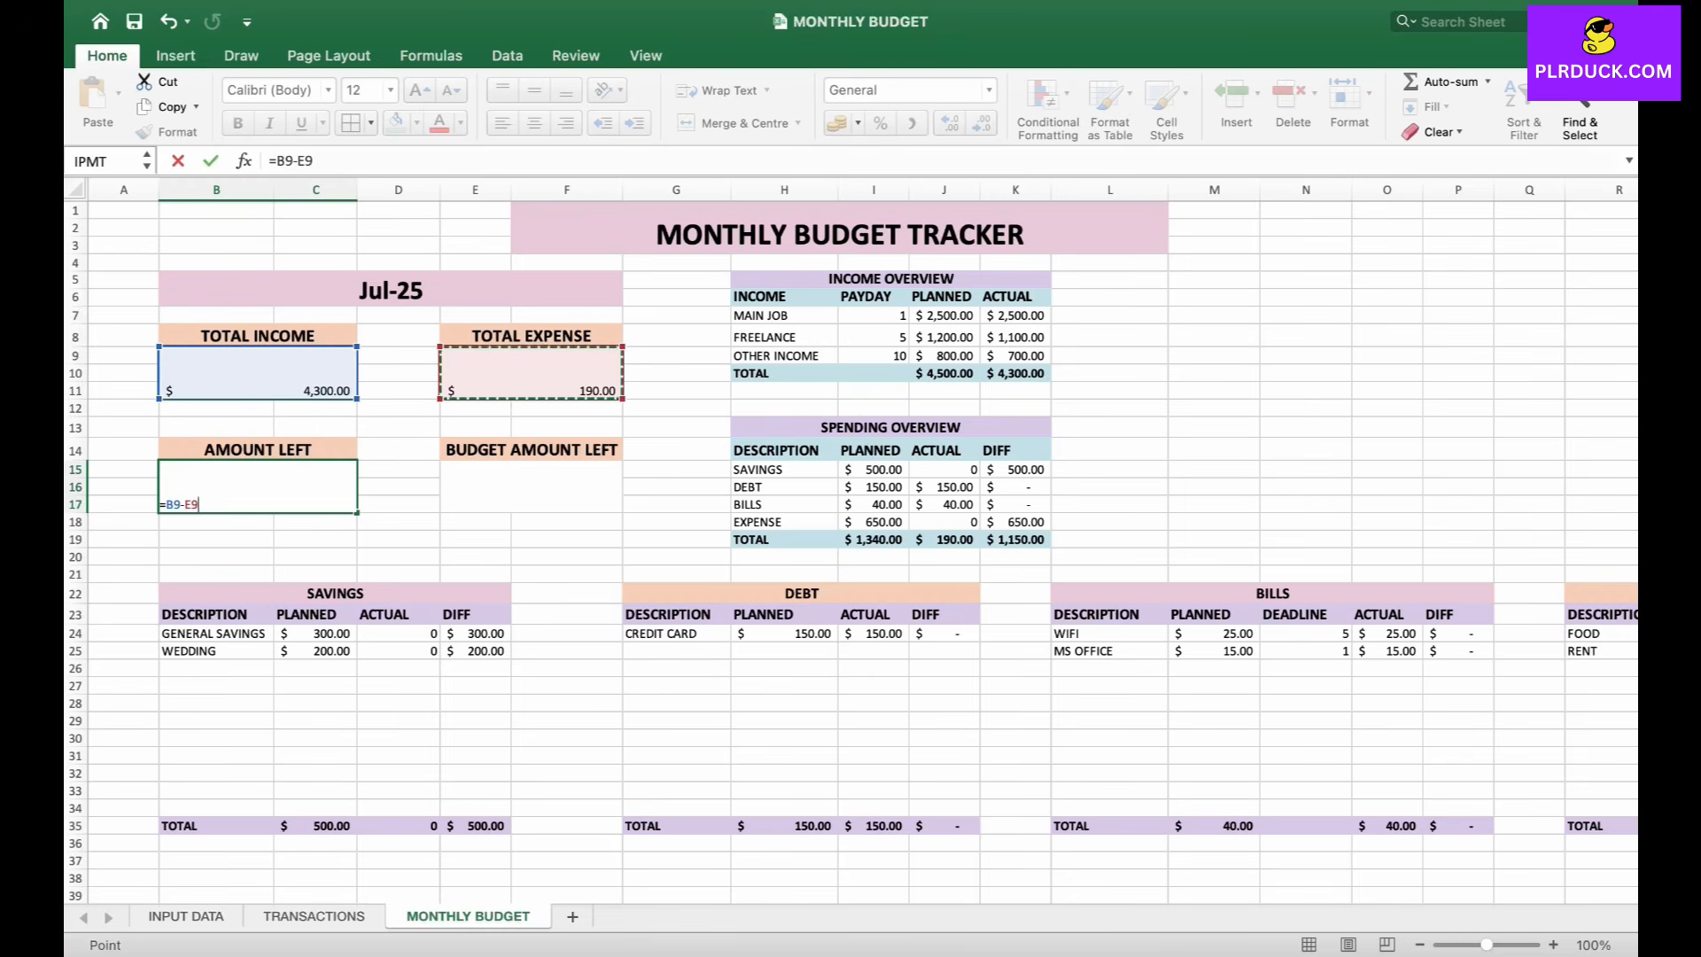
key("Return")
left_click(258, 486)
- Calculate the BUDGET AMOUNT LEFT box as planned income total minus planned spending total with =J10-I19
left_click(532, 486)
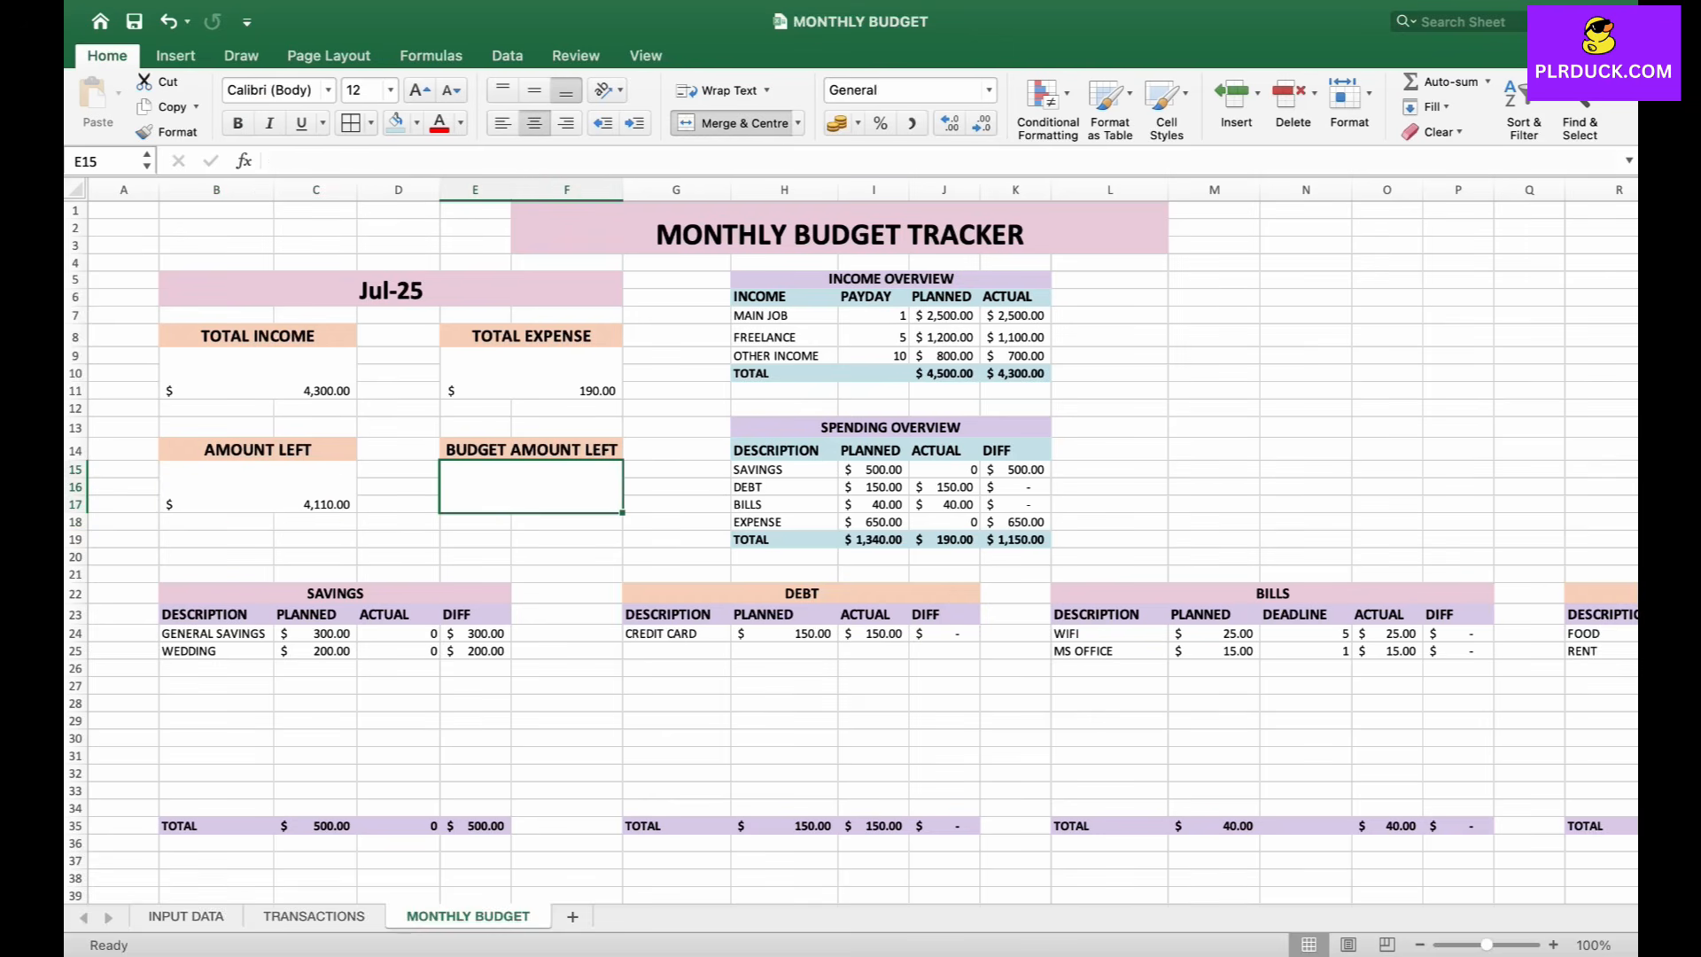
type("=")
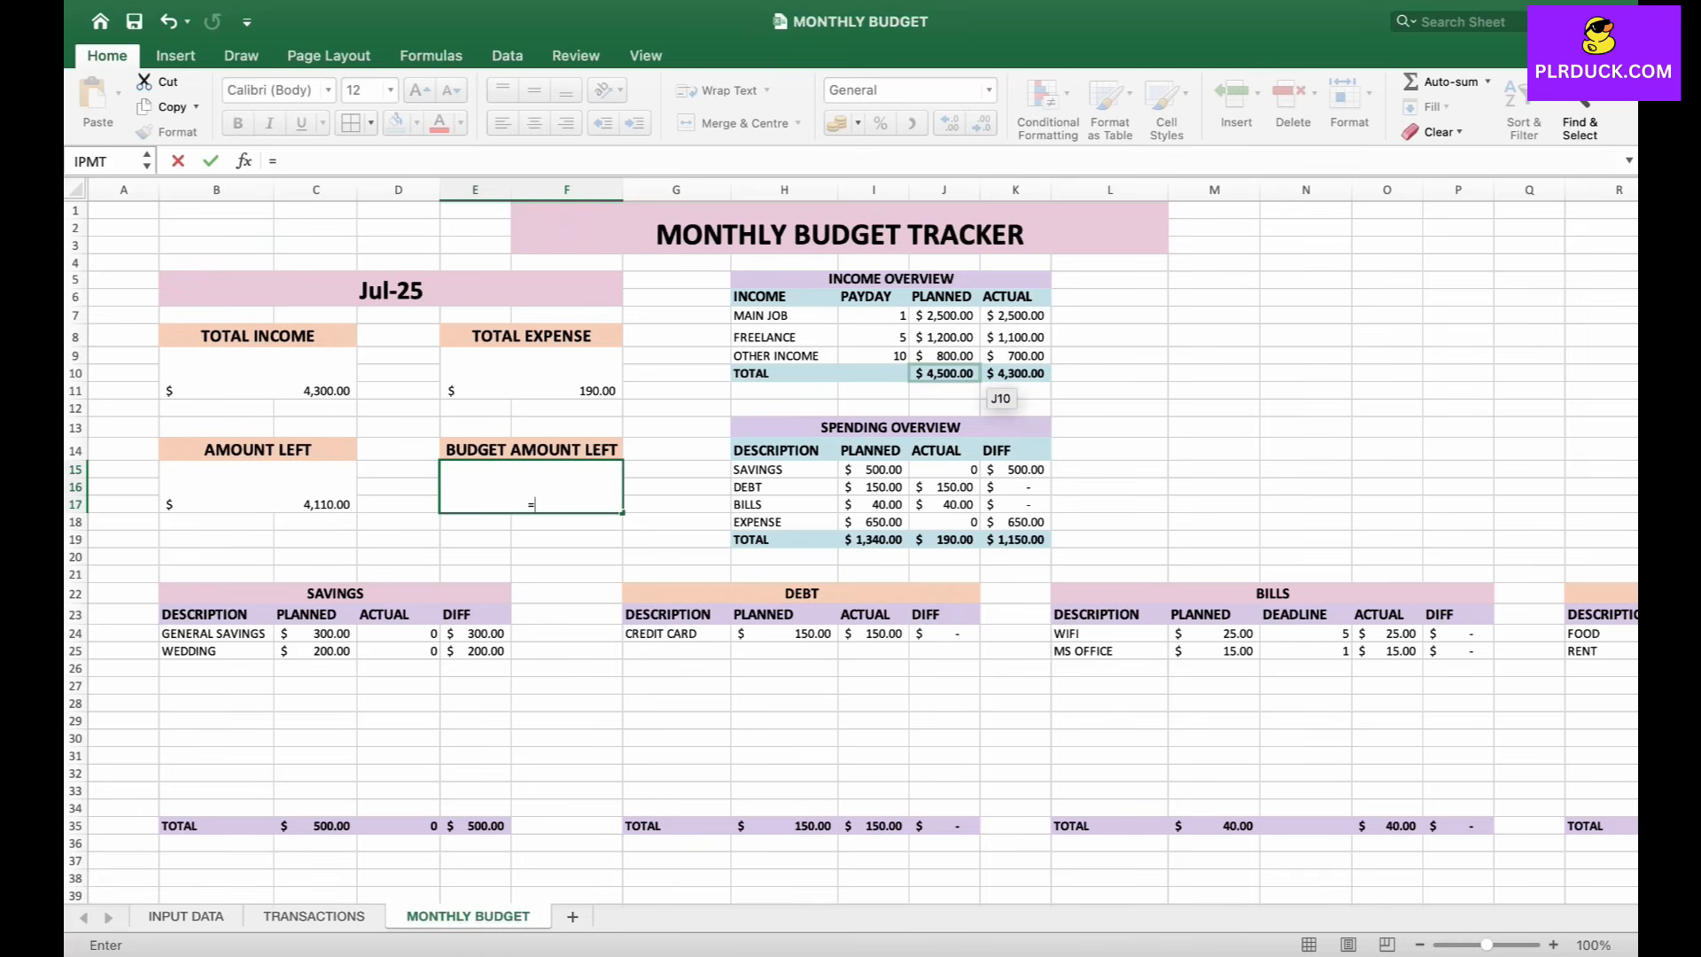
left_click(945, 373)
type("-")
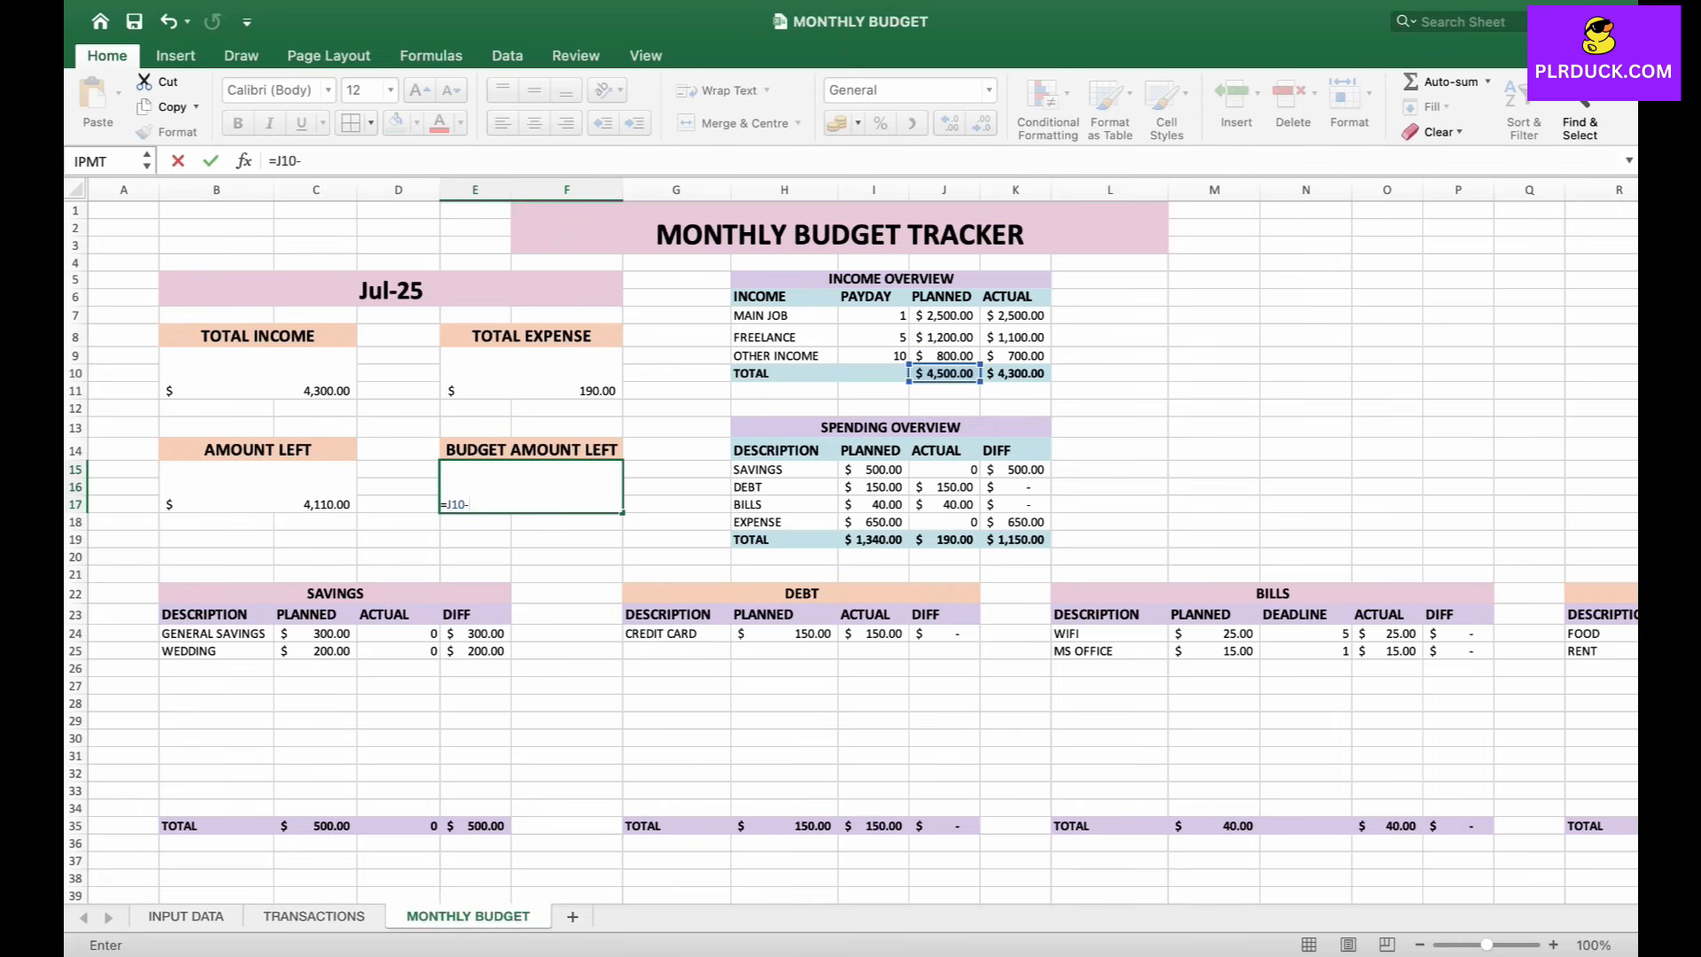
left_click(874, 540)
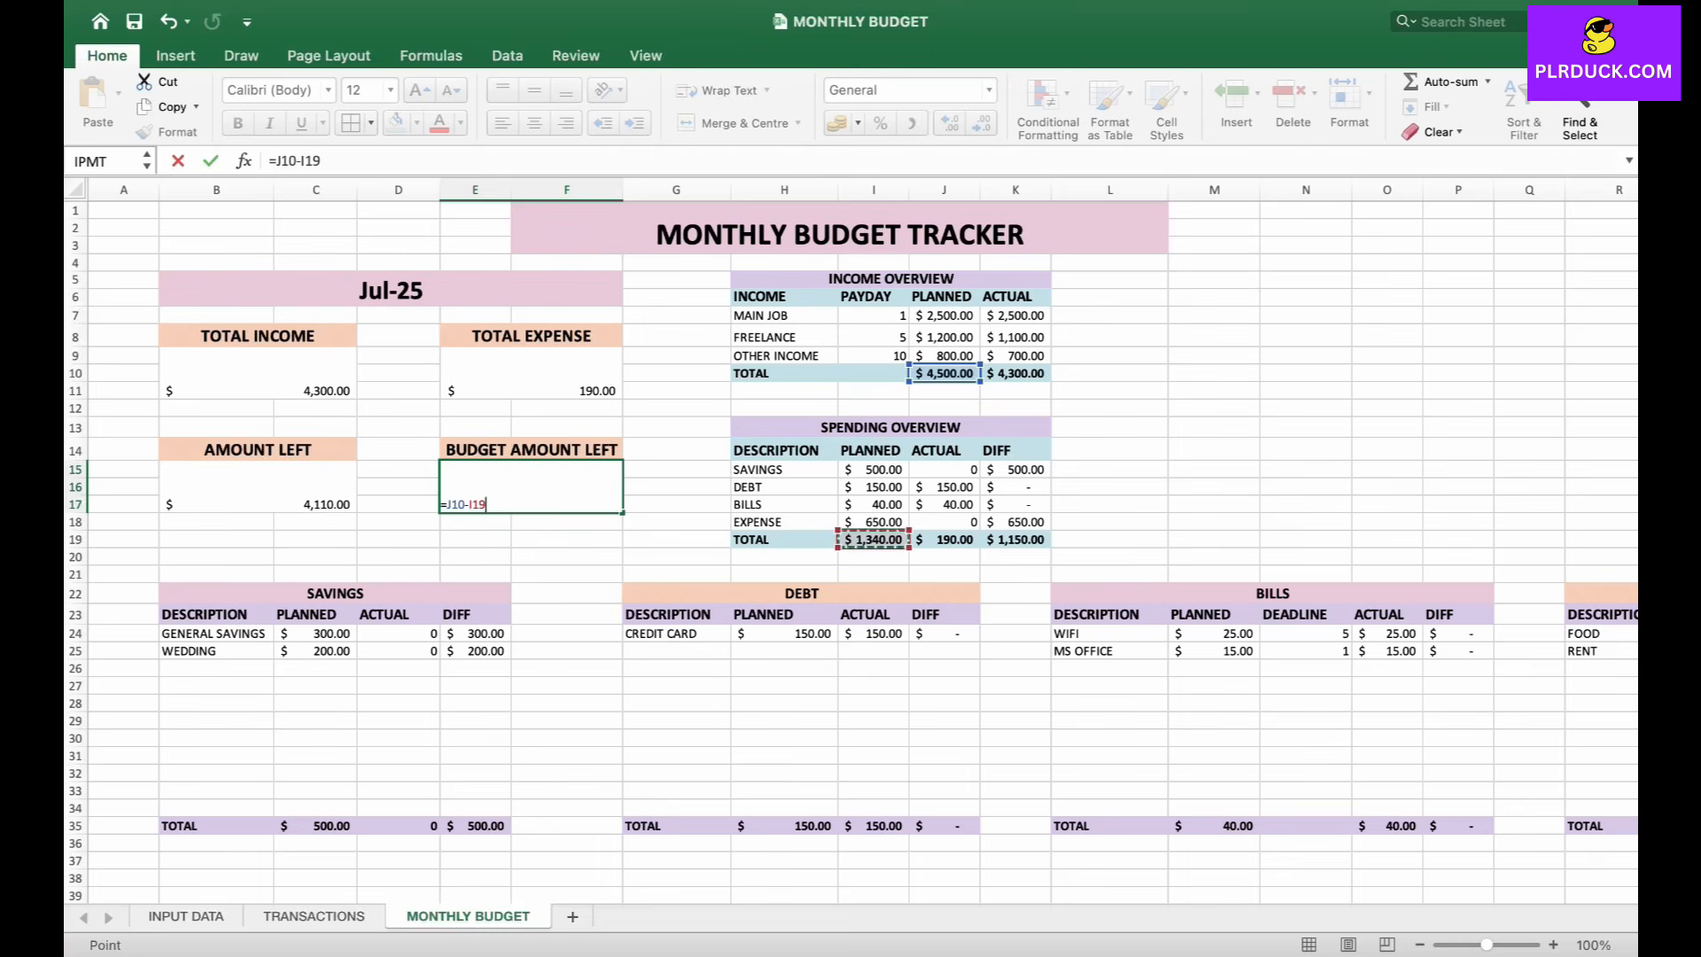
key("Return")
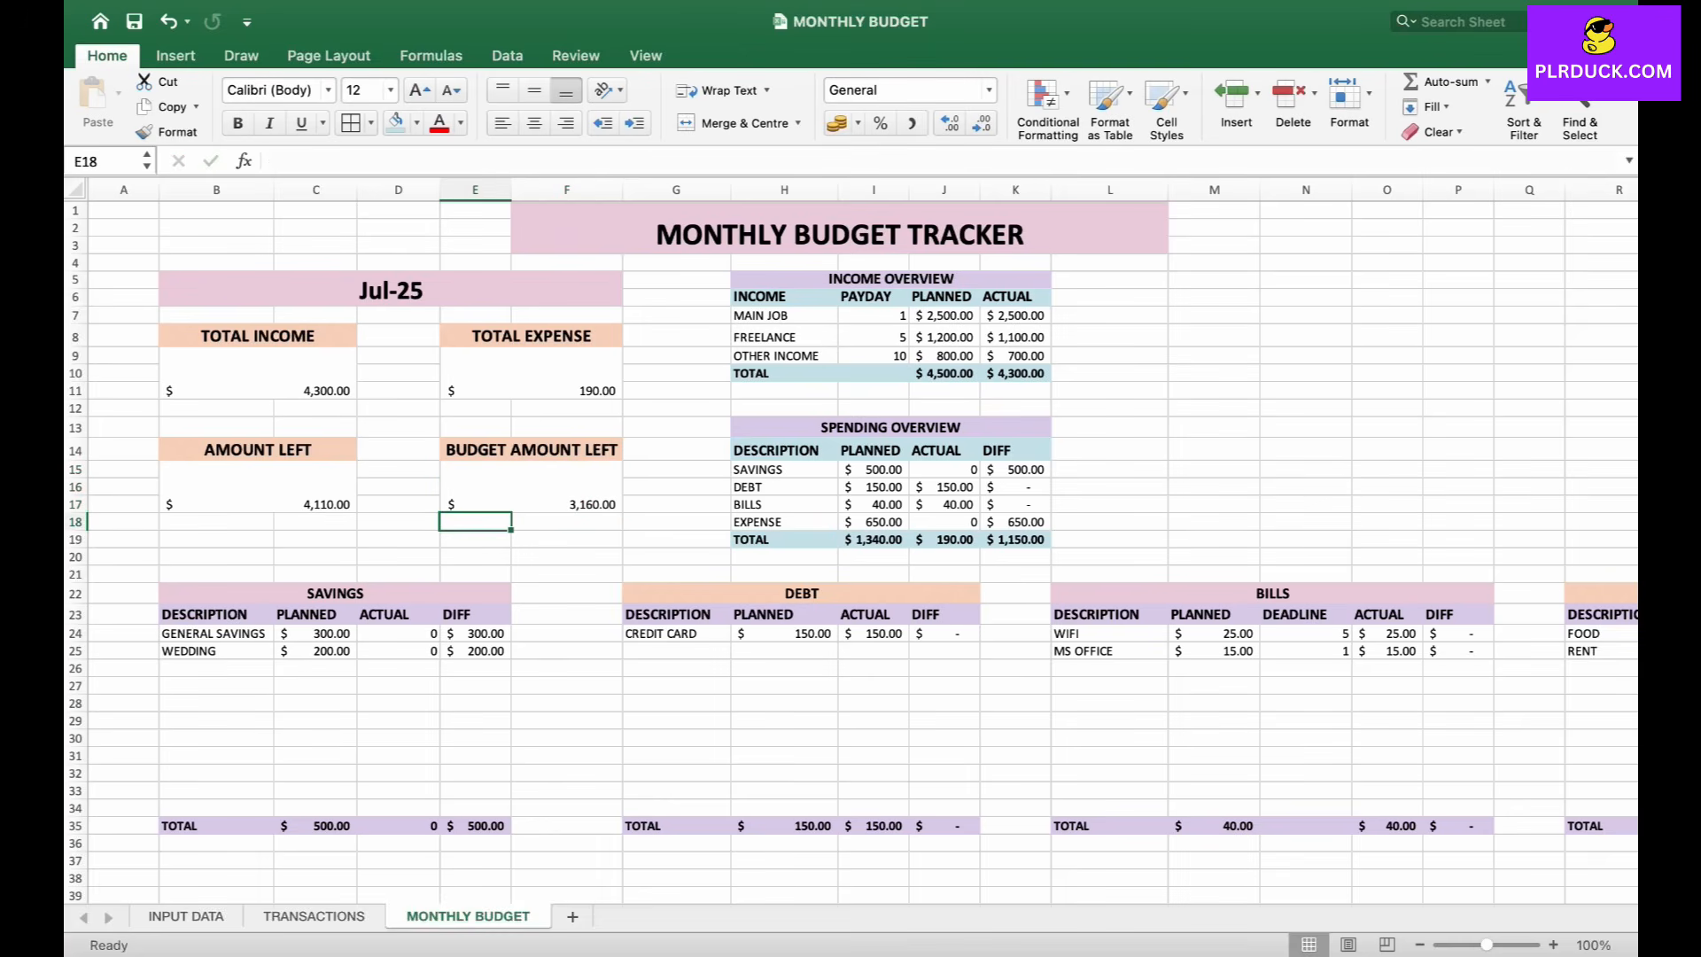
- Make the values in all four summary boxes bold and enlarge them to font size 26
left_click(258, 373)
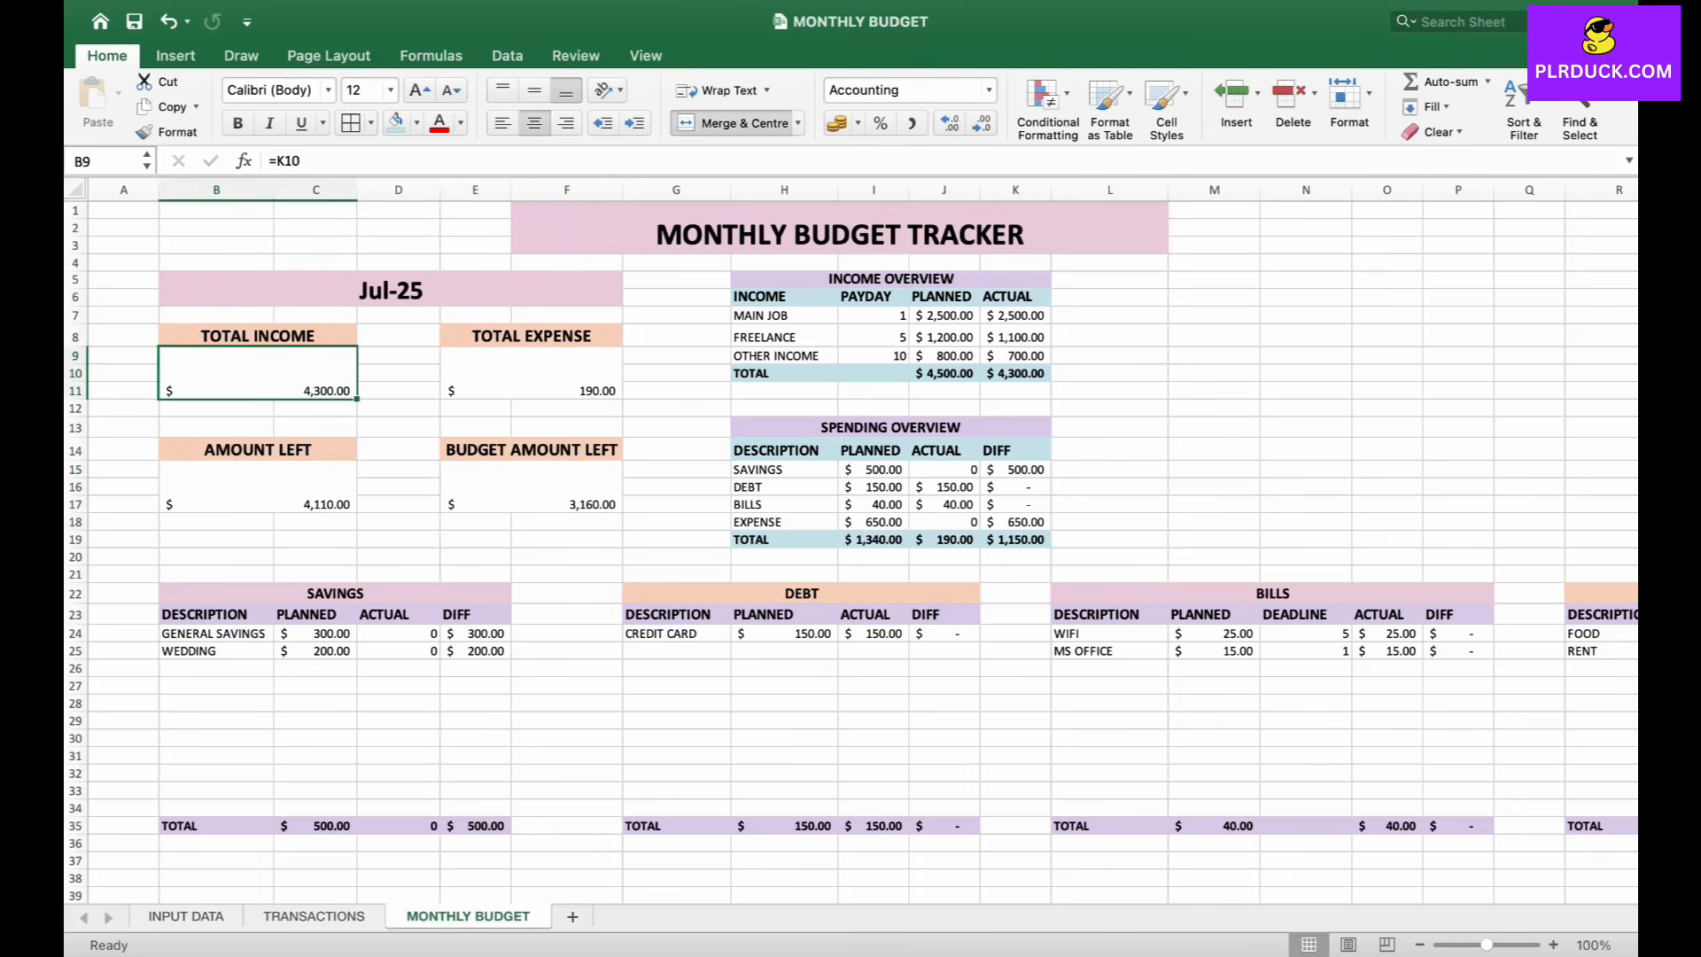
left_click(532, 373, "super")
left_click(532, 487, "super")
left_click(258, 486, "super")
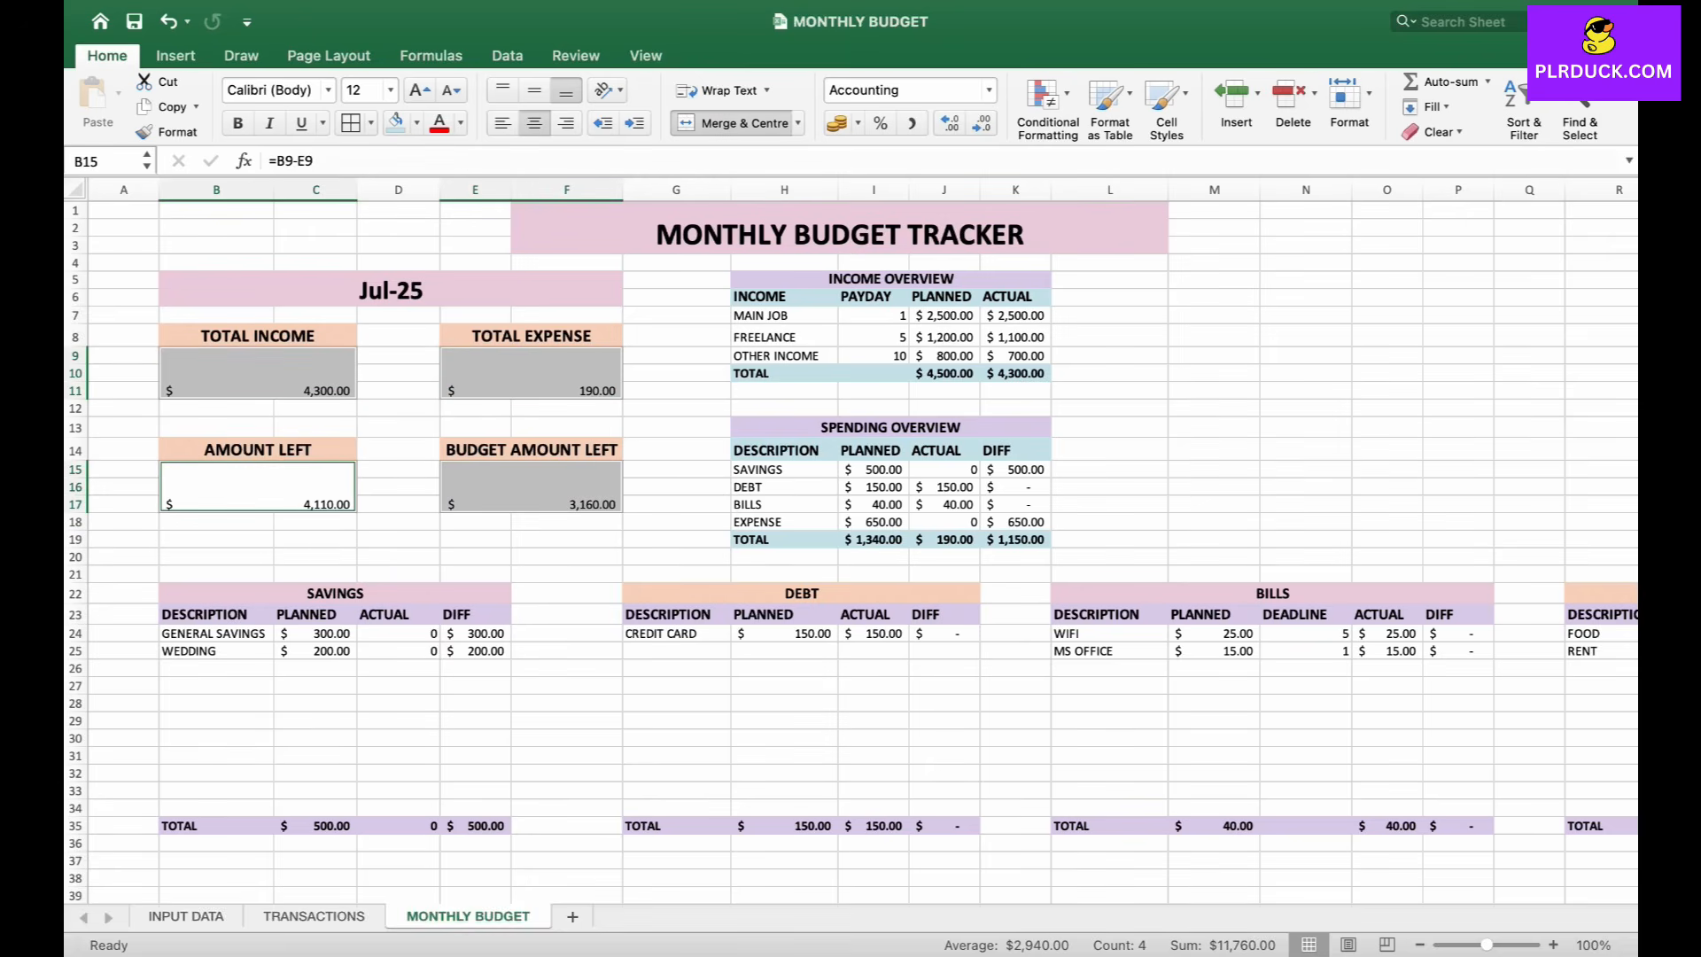
left_click(237, 123)
left_click(420, 90)
left_click(420, 91)
left_click(420, 90)
left_click(420, 90)
left_click(420, 90)
left_click(420, 91)
left_click(420, 91)
left_click(420, 91)
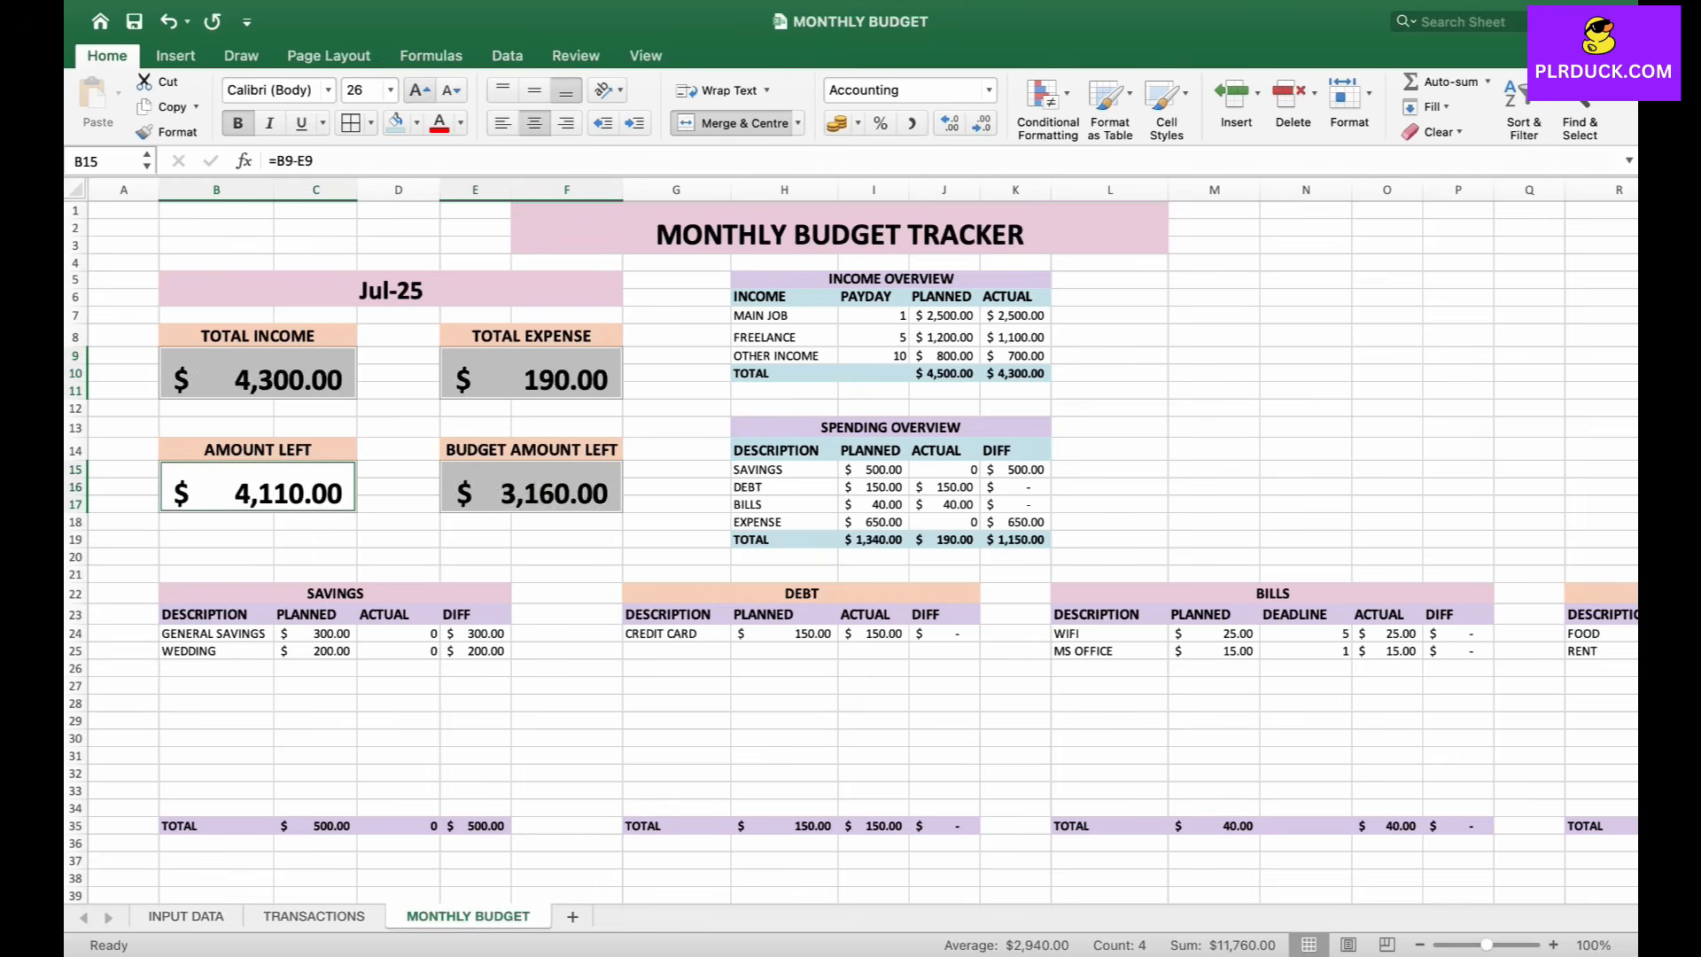
left_click(676, 390)
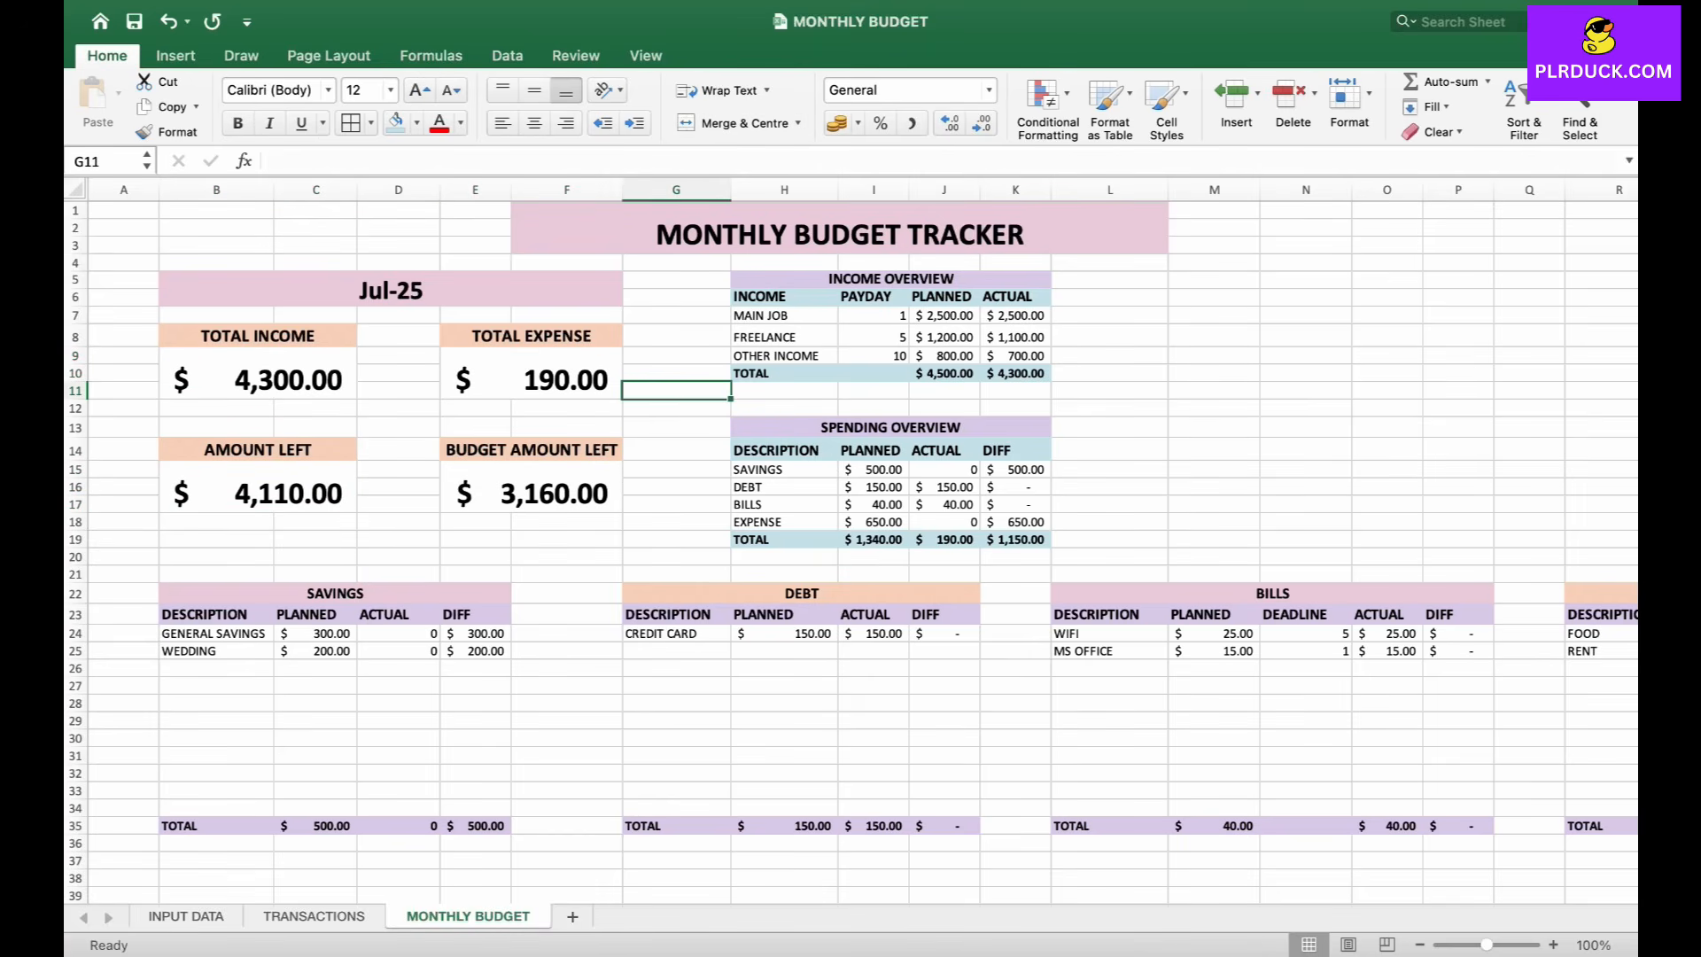
- Insert a clustered bar chart of the planned and actual spending in H14:J18 and place it beside the overview tables, starting at column L
left_click(1109, 409)
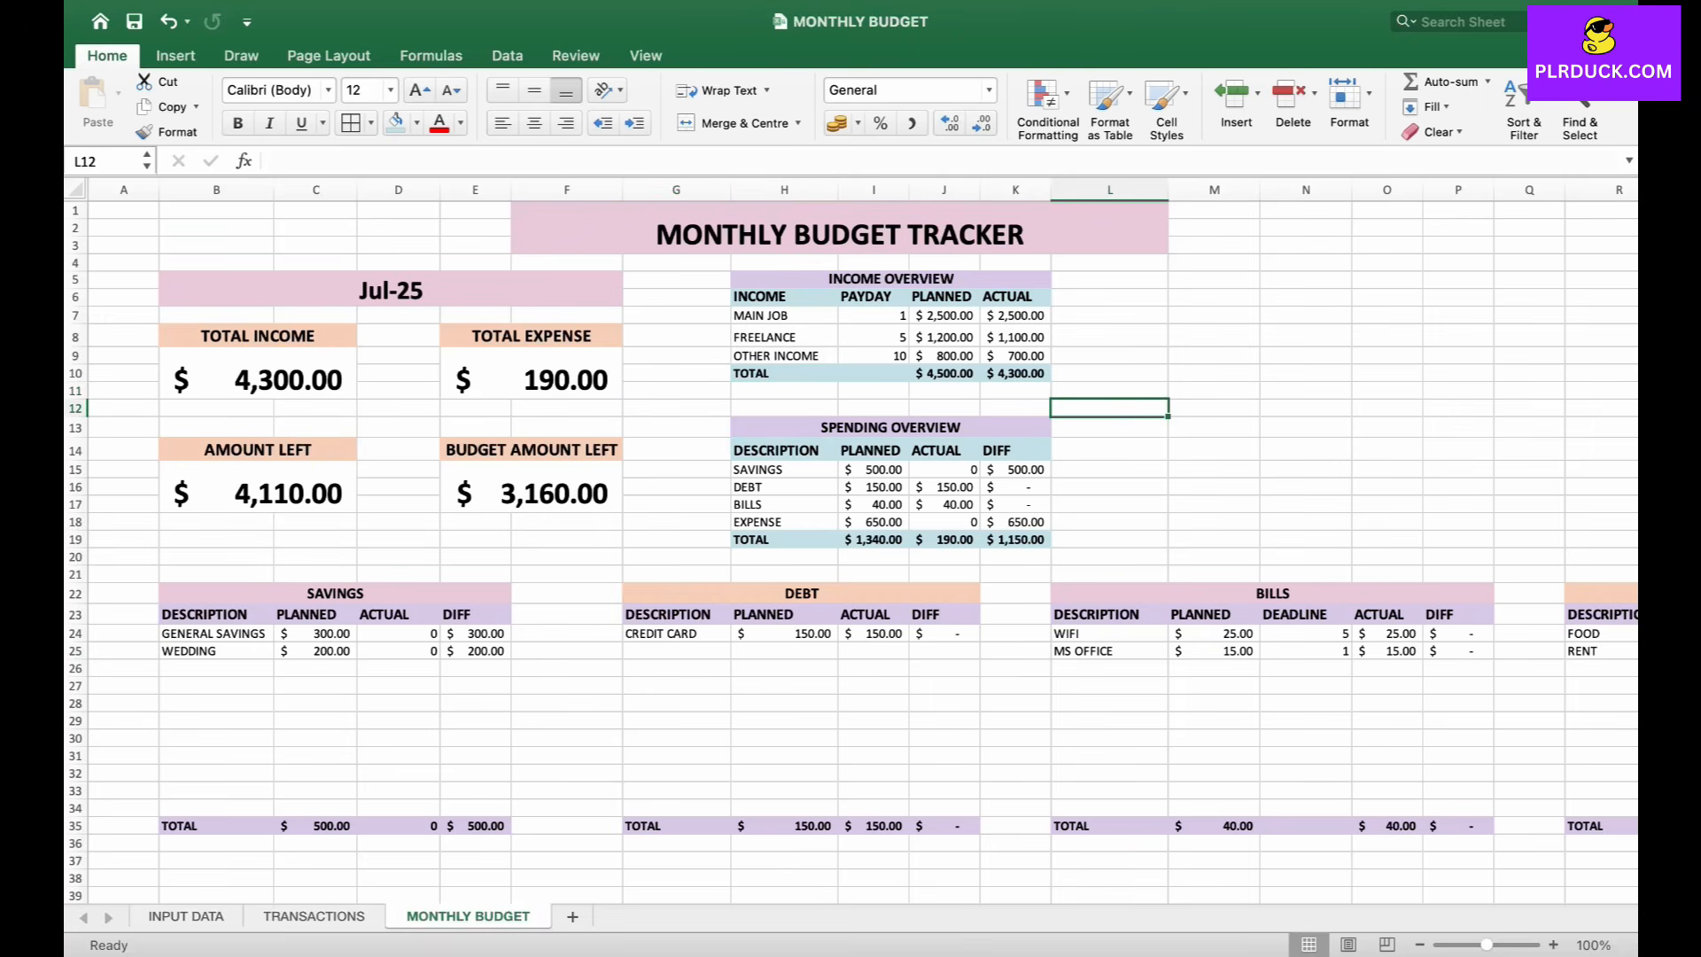
left_click_drag(784, 450, 944, 522)
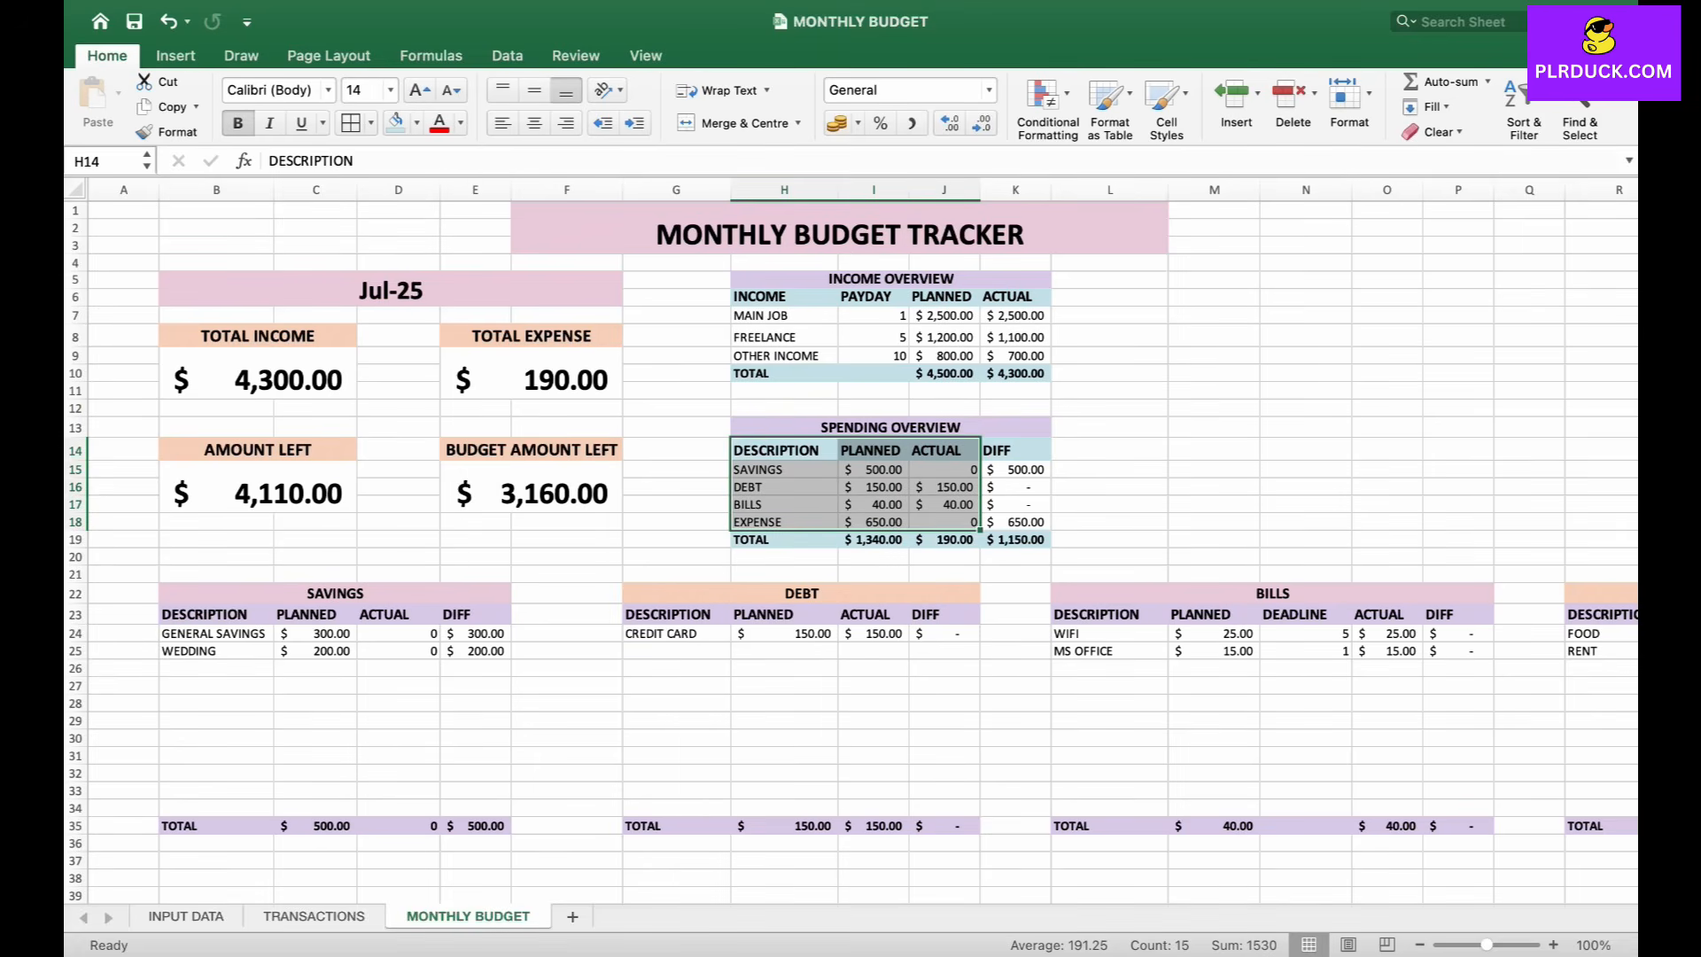
left_click(176, 55)
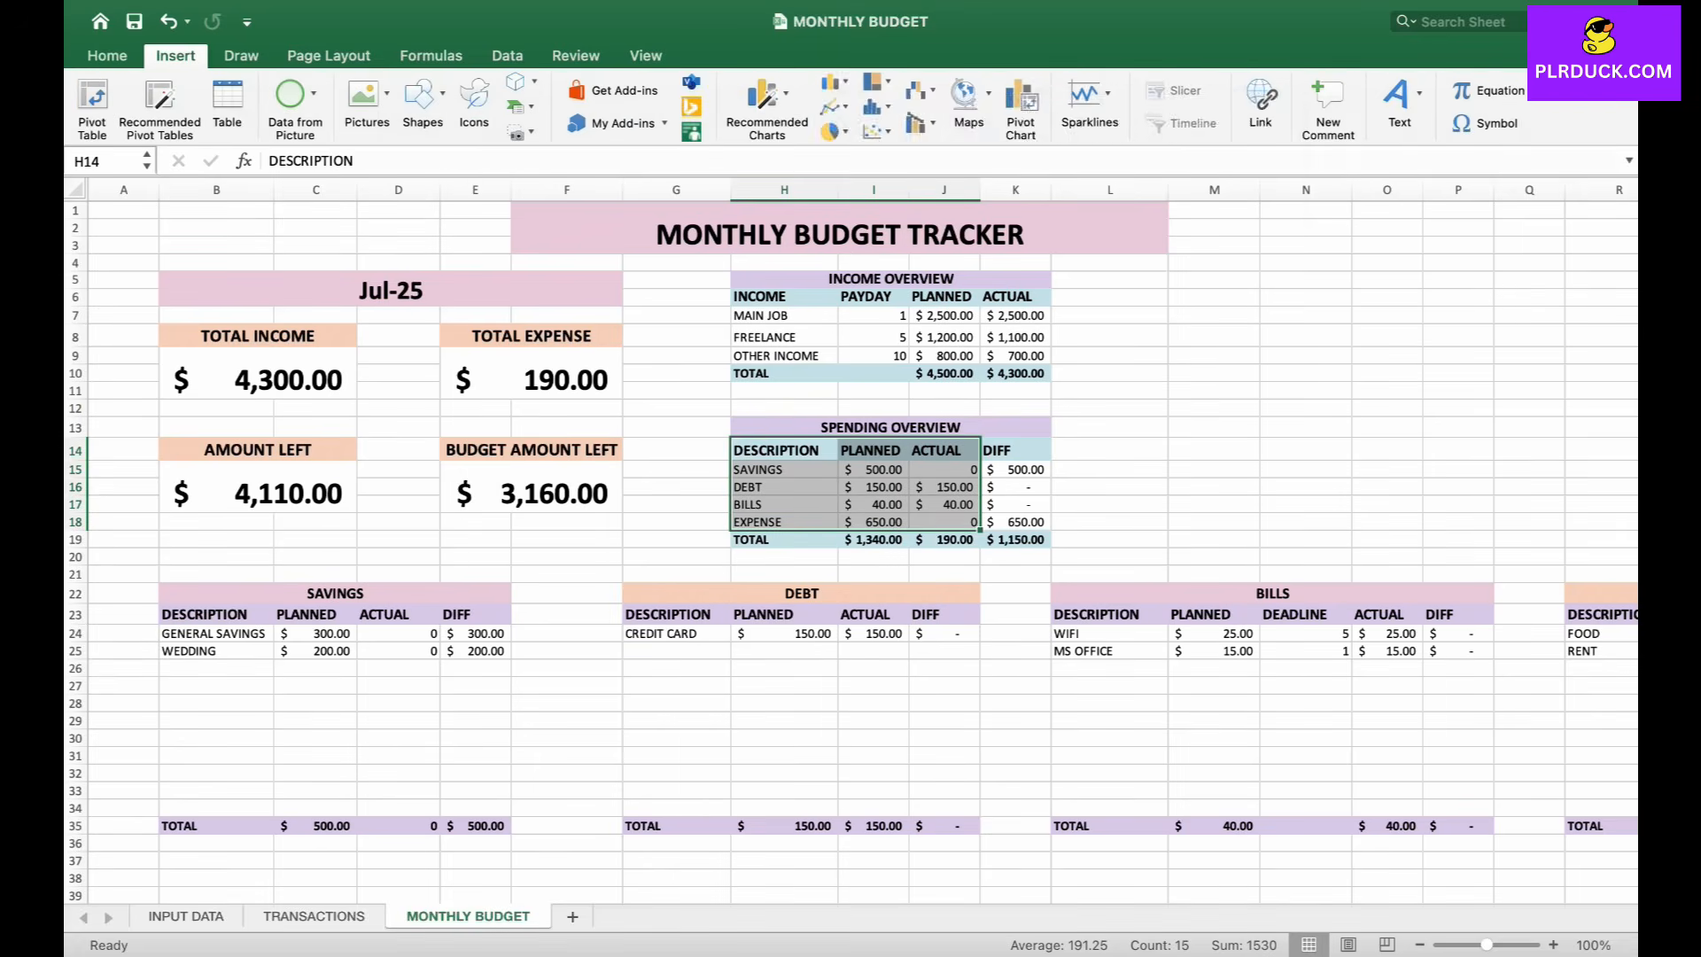
left_click(833, 82)
left_click(913, 474)
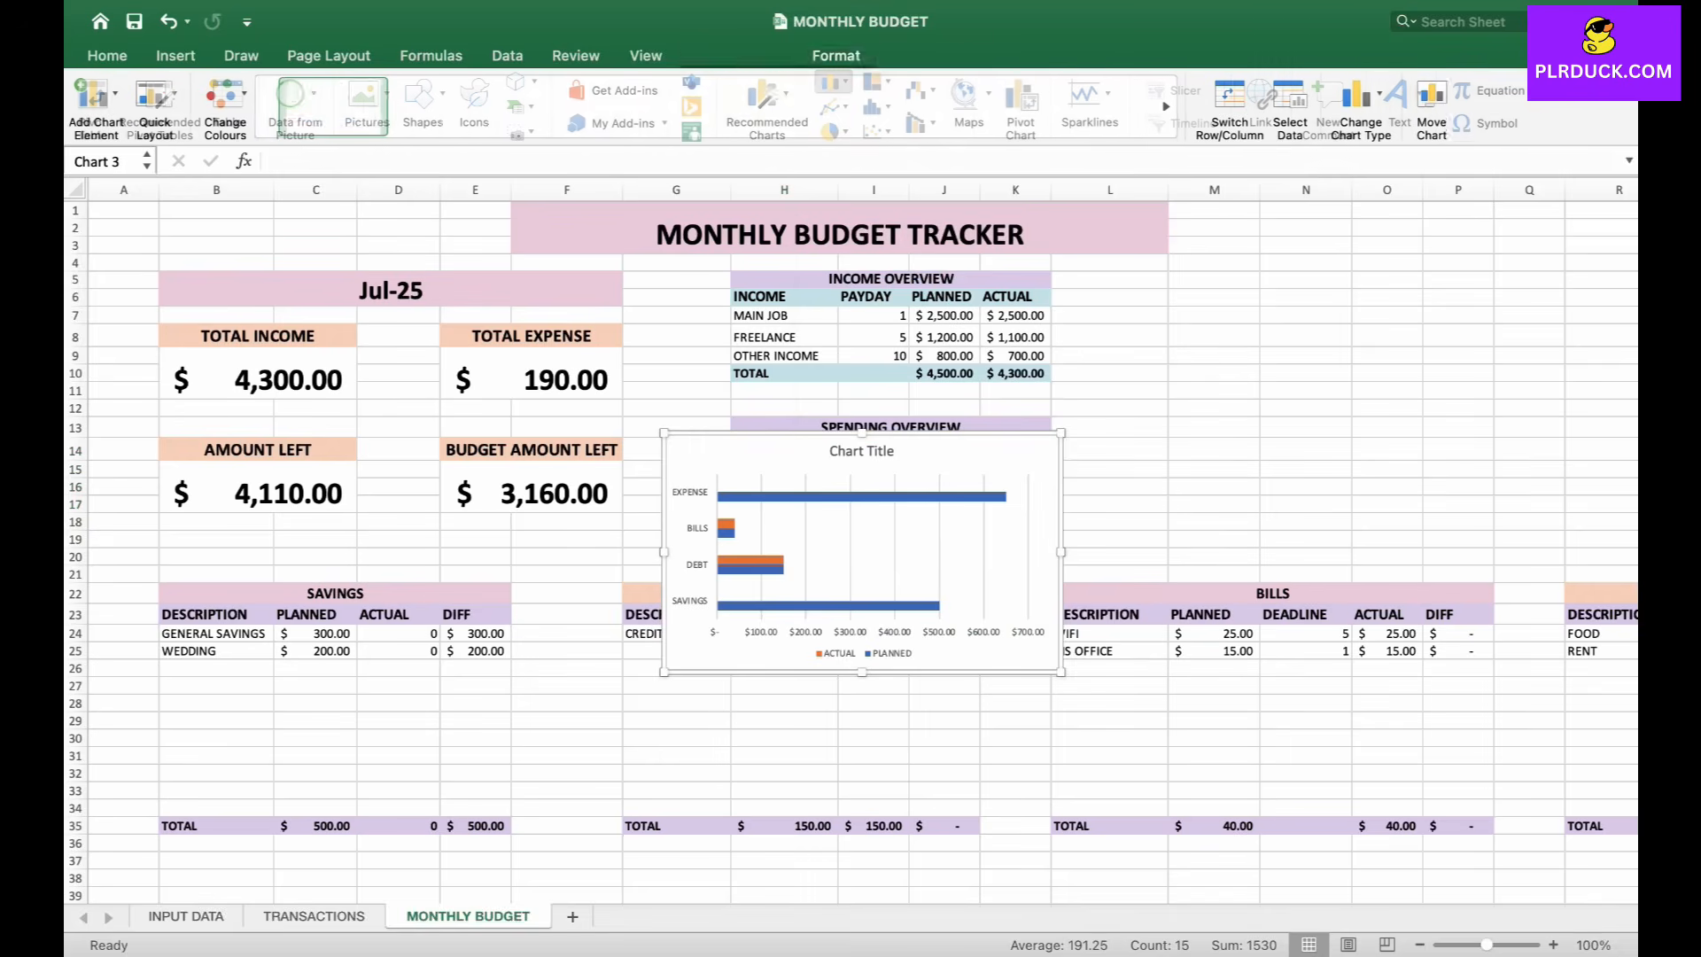
left_click_drag(968, 452, 1362, 293)
scroll(1329, 445, "right", 4)
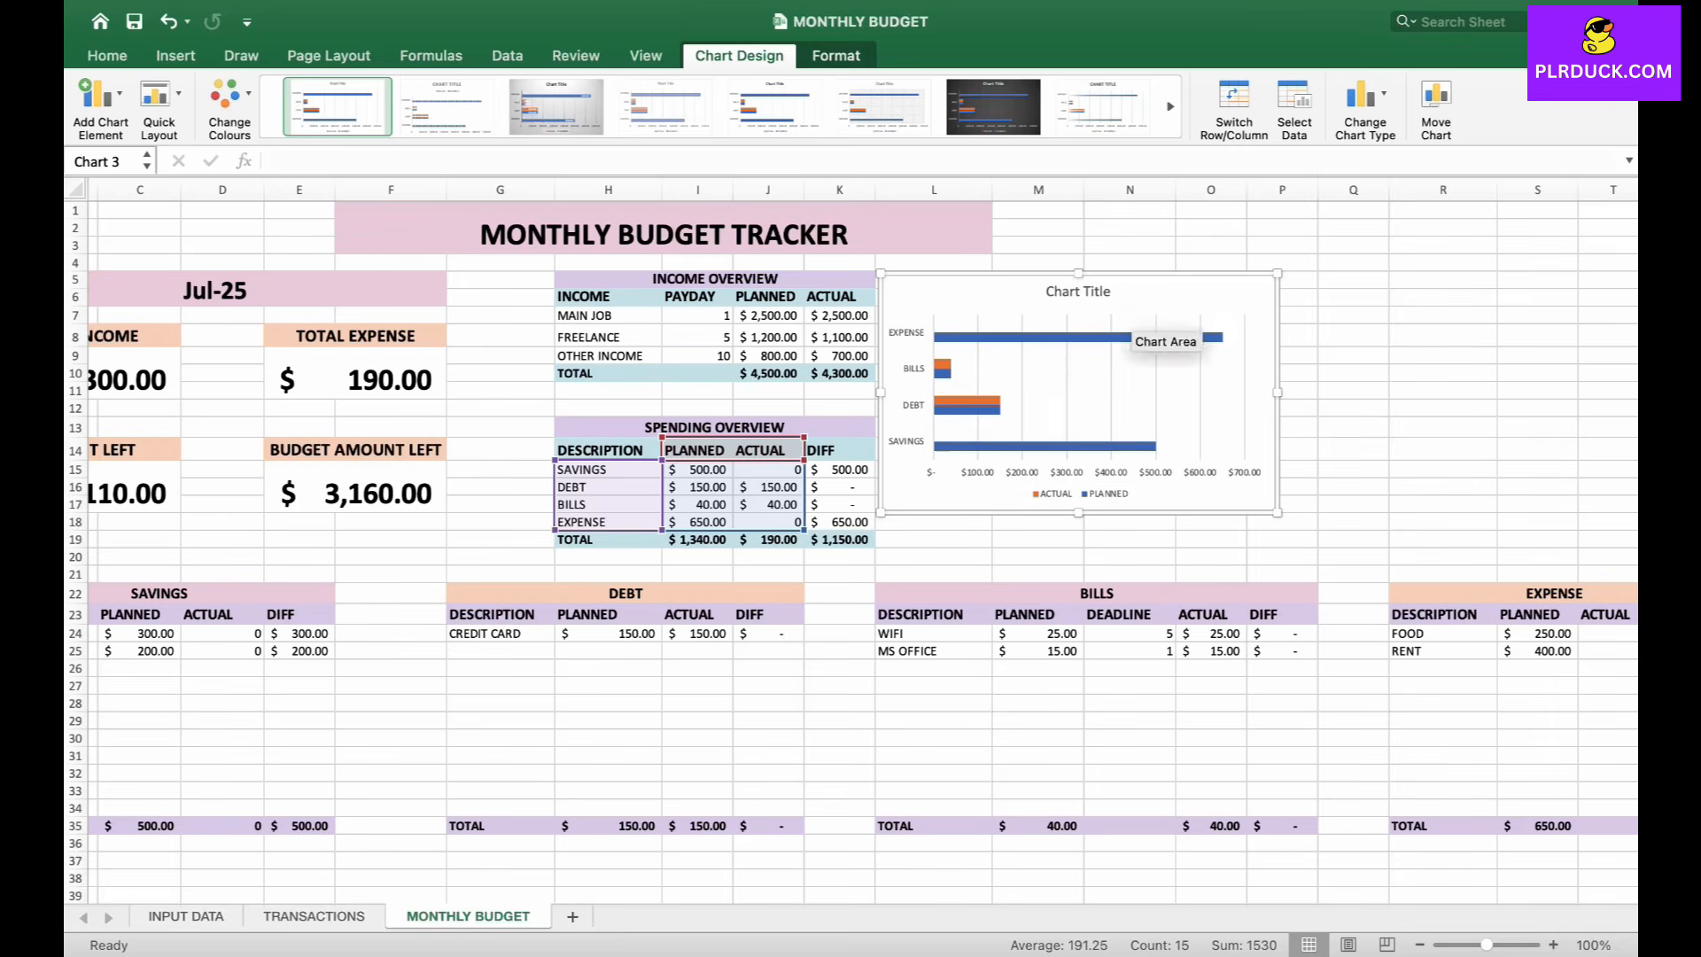
- Replace the chart's title with SPENDING PLANNED VS SAVED
double_click(1077, 291)
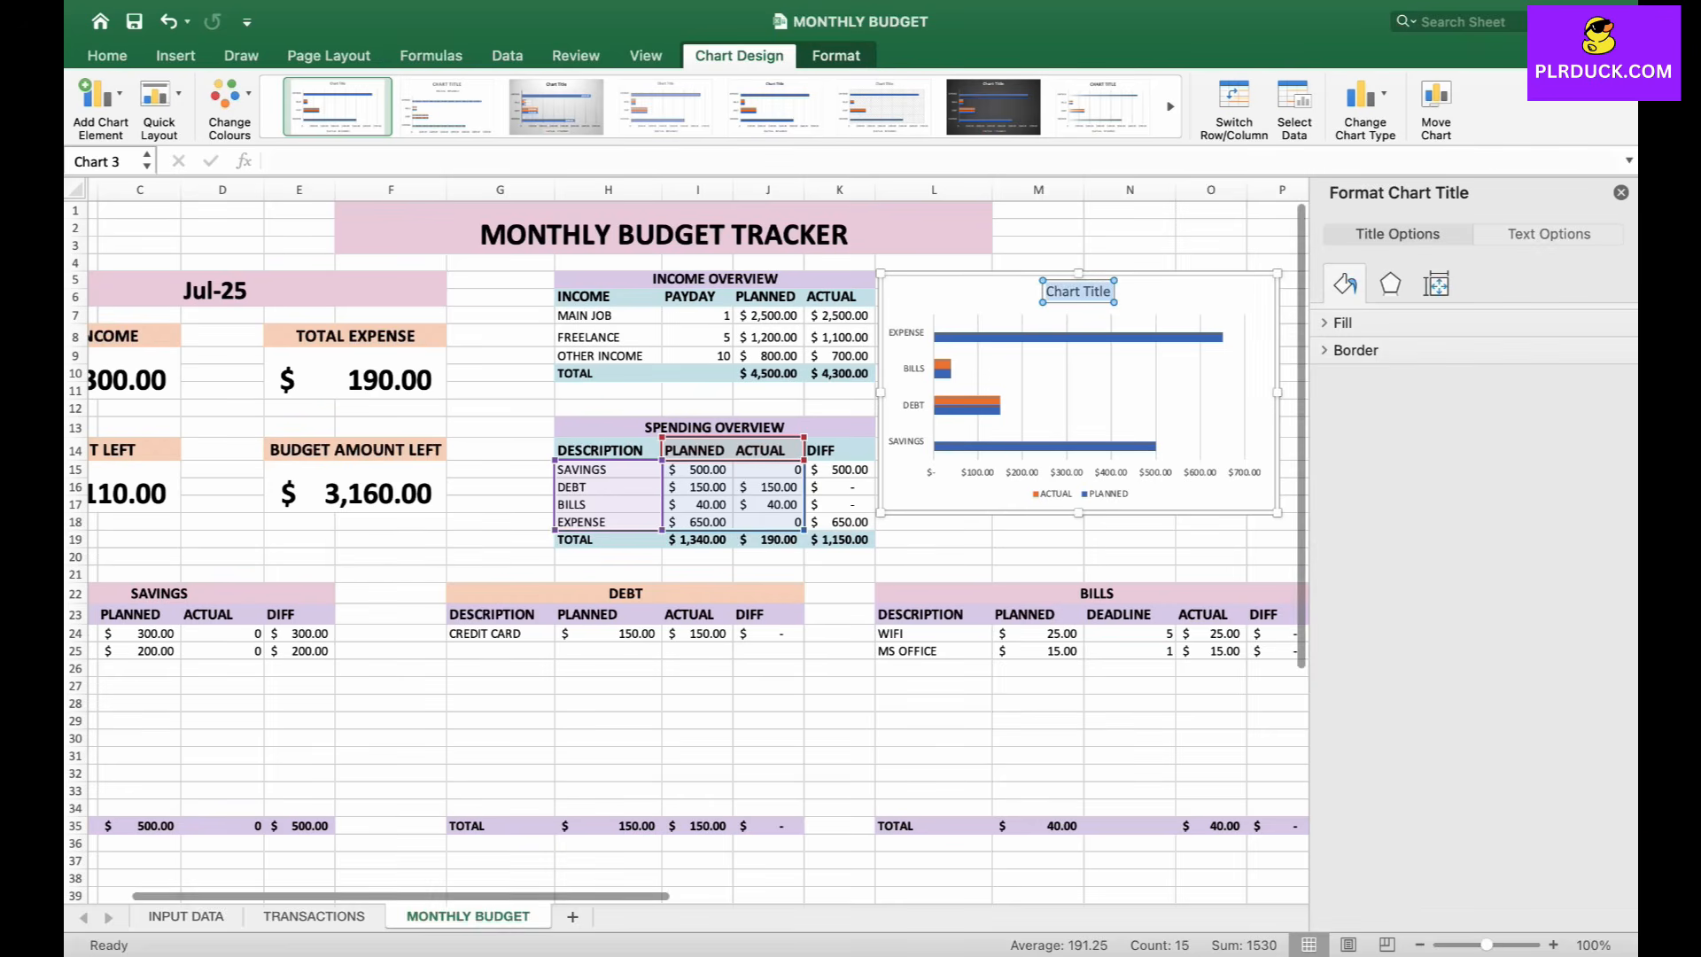
type("SPENDING PANN")
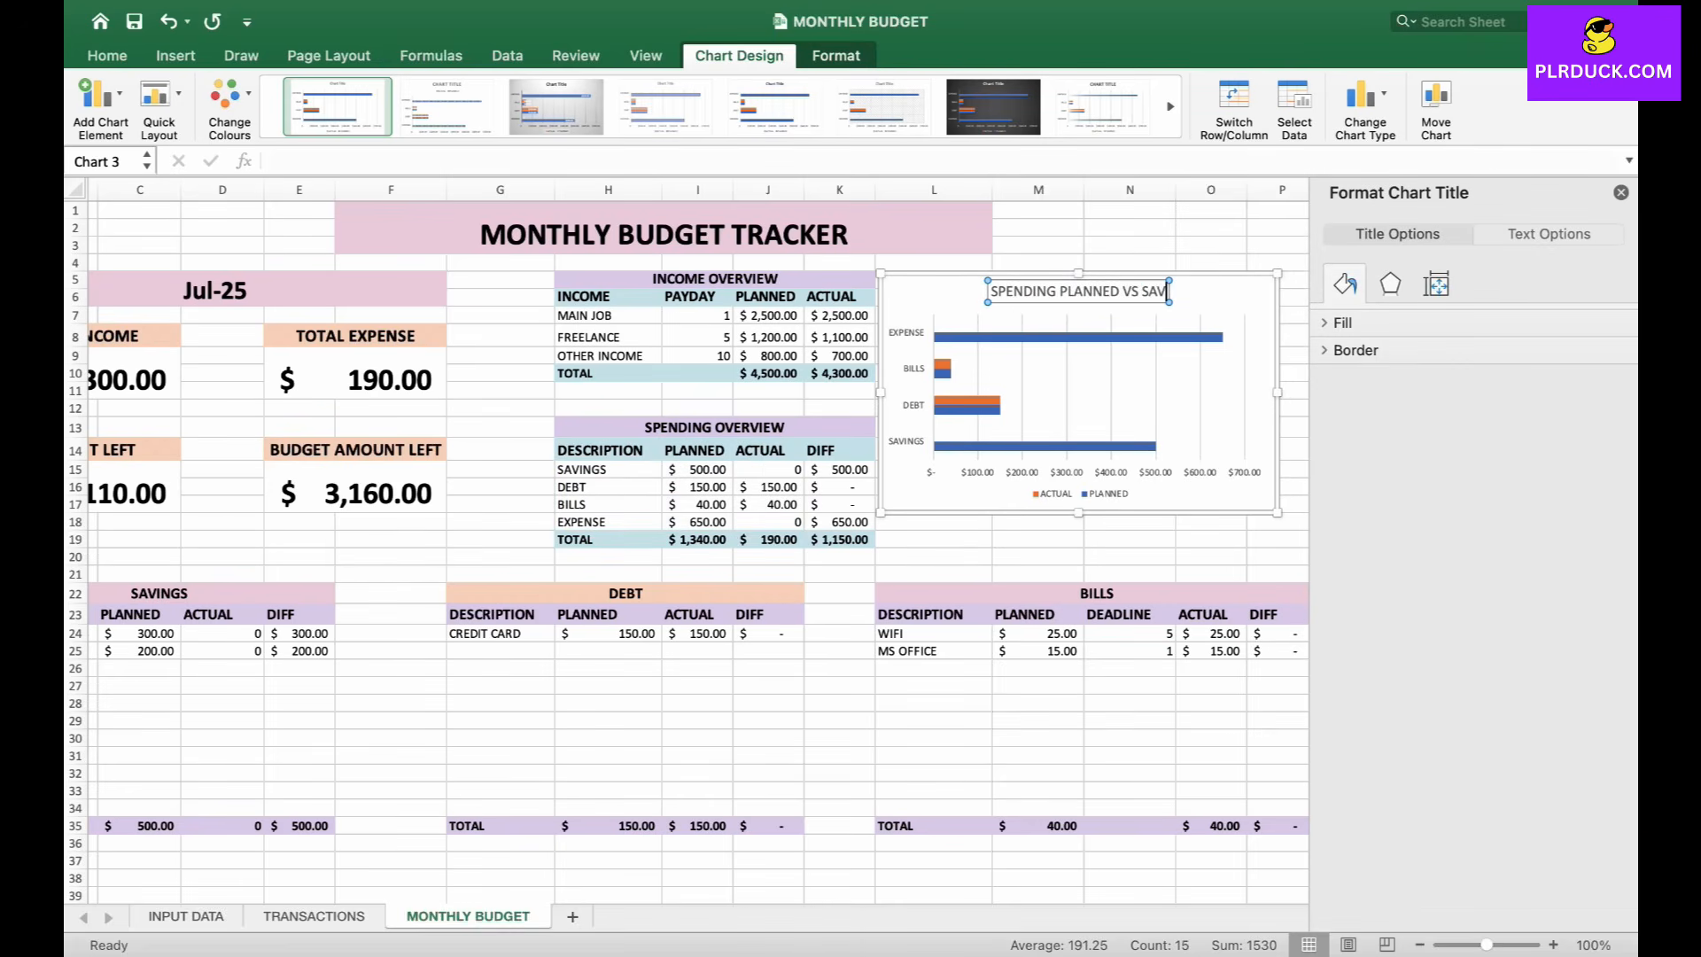
key("BackSpace")
key("BackSpace")
key("BackSpace")
key("BackSpace")
key("BackSpace")
key("BackSpace")
key("BackSpace")
key("BackSpace")
key("BackSpace")
key("BackSpace")
key("BackSpace")
key("BackSpace")
key("BackSpace")
key("BackSpace")
key("BackSpace")
key("BackSpace")
type("PLANNED VS")
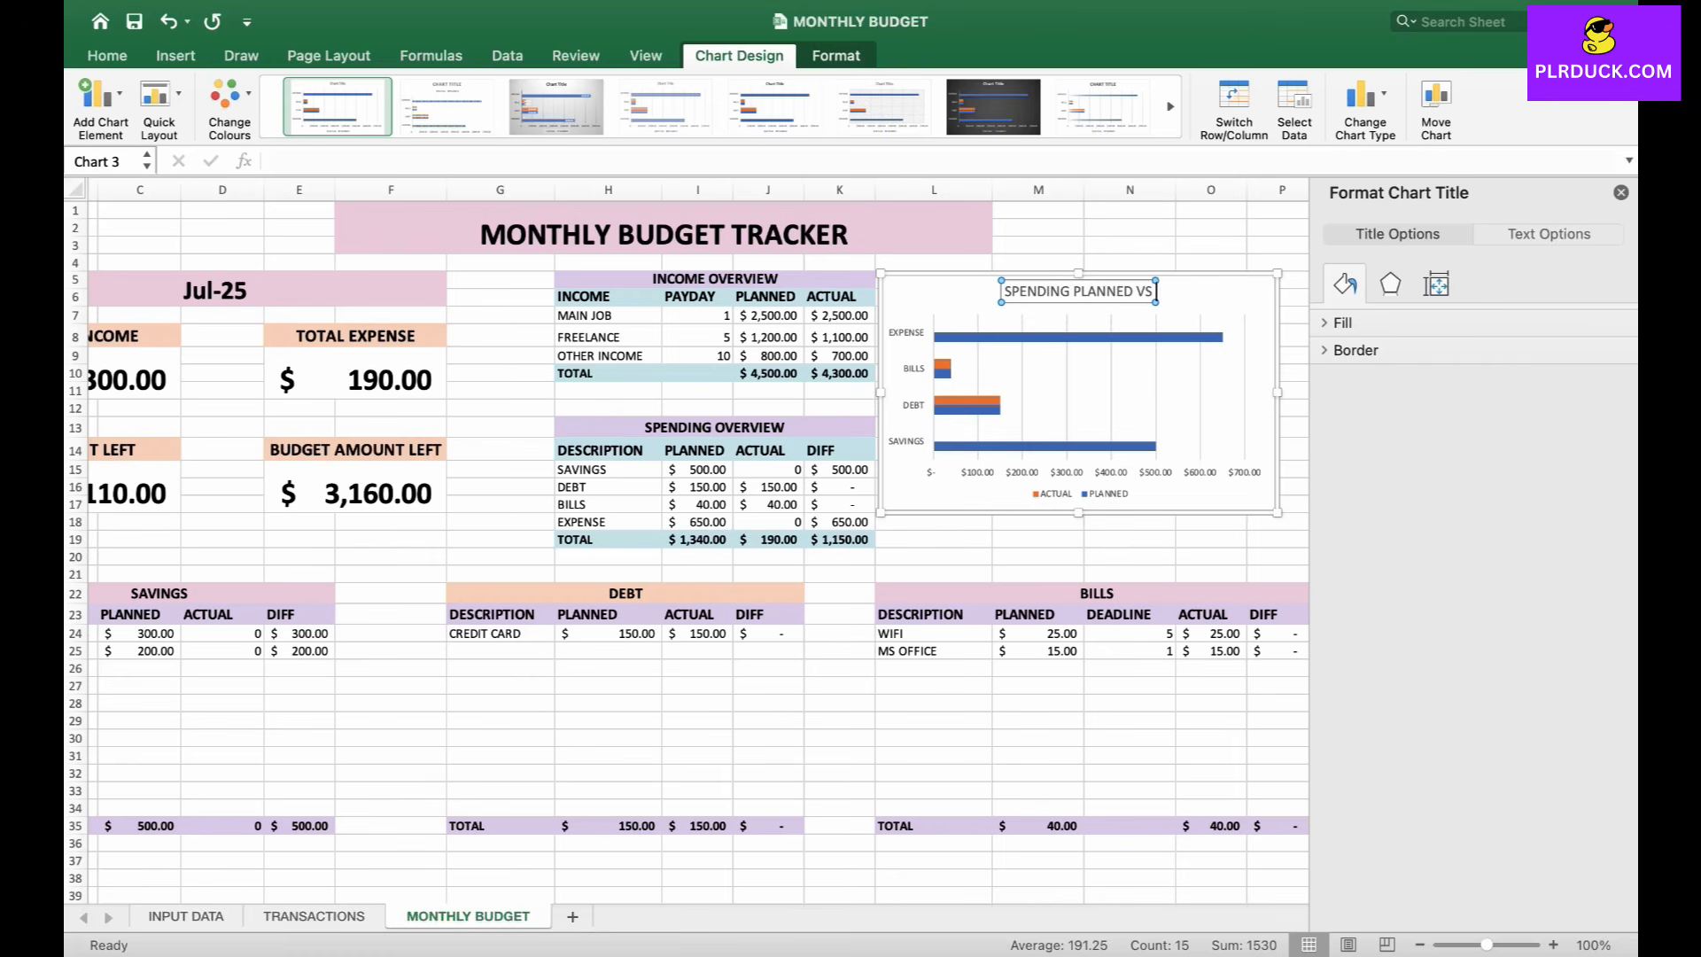
type(" SAVED")
- Recolour the chart's PLANNED bars in the recent light pink and the ACTUAL bars in the recent light purple
left_click(1046, 446)
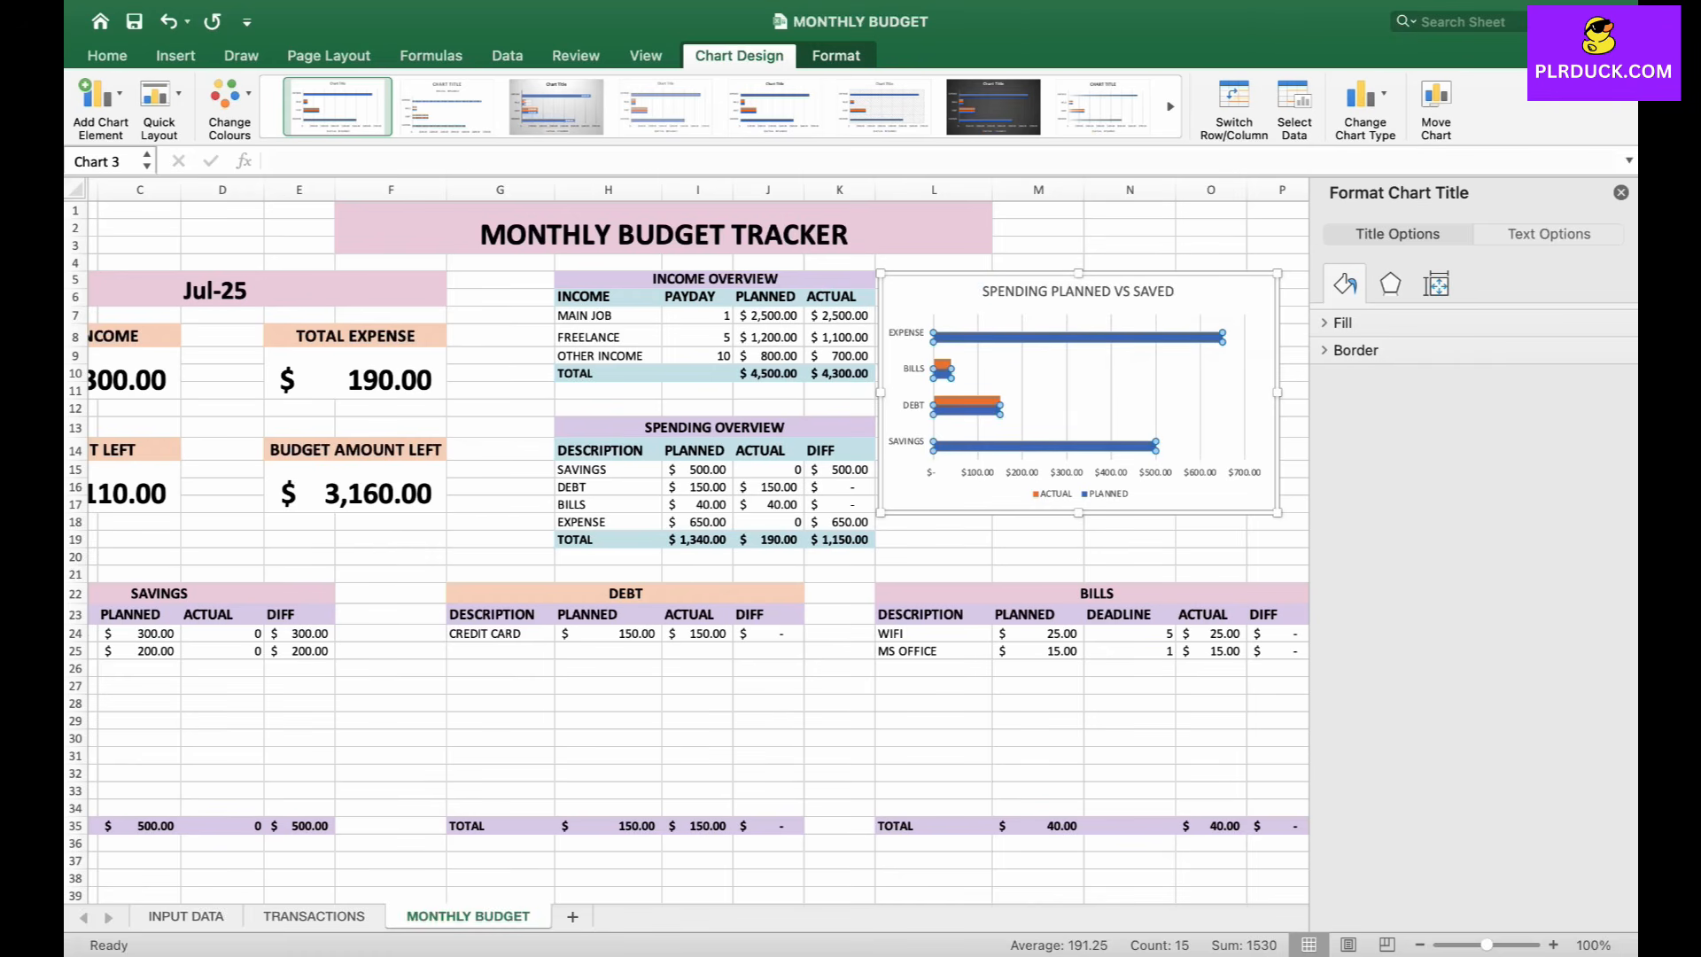
left_click(1343, 284)
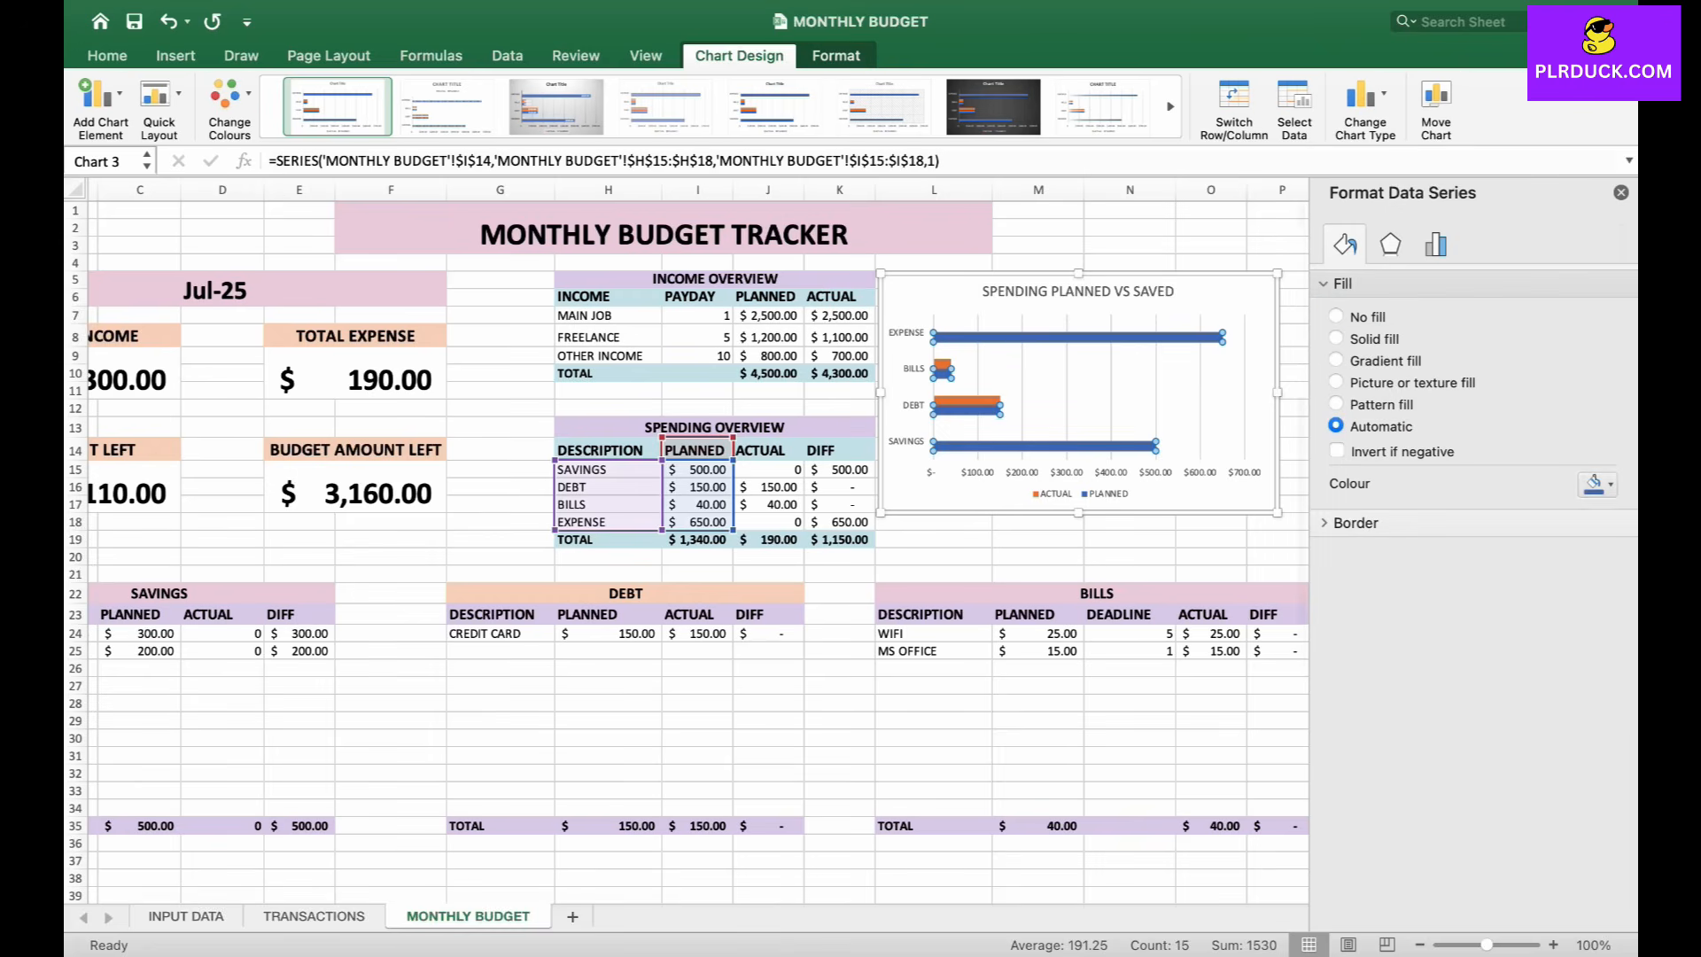
left_click(1595, 484)
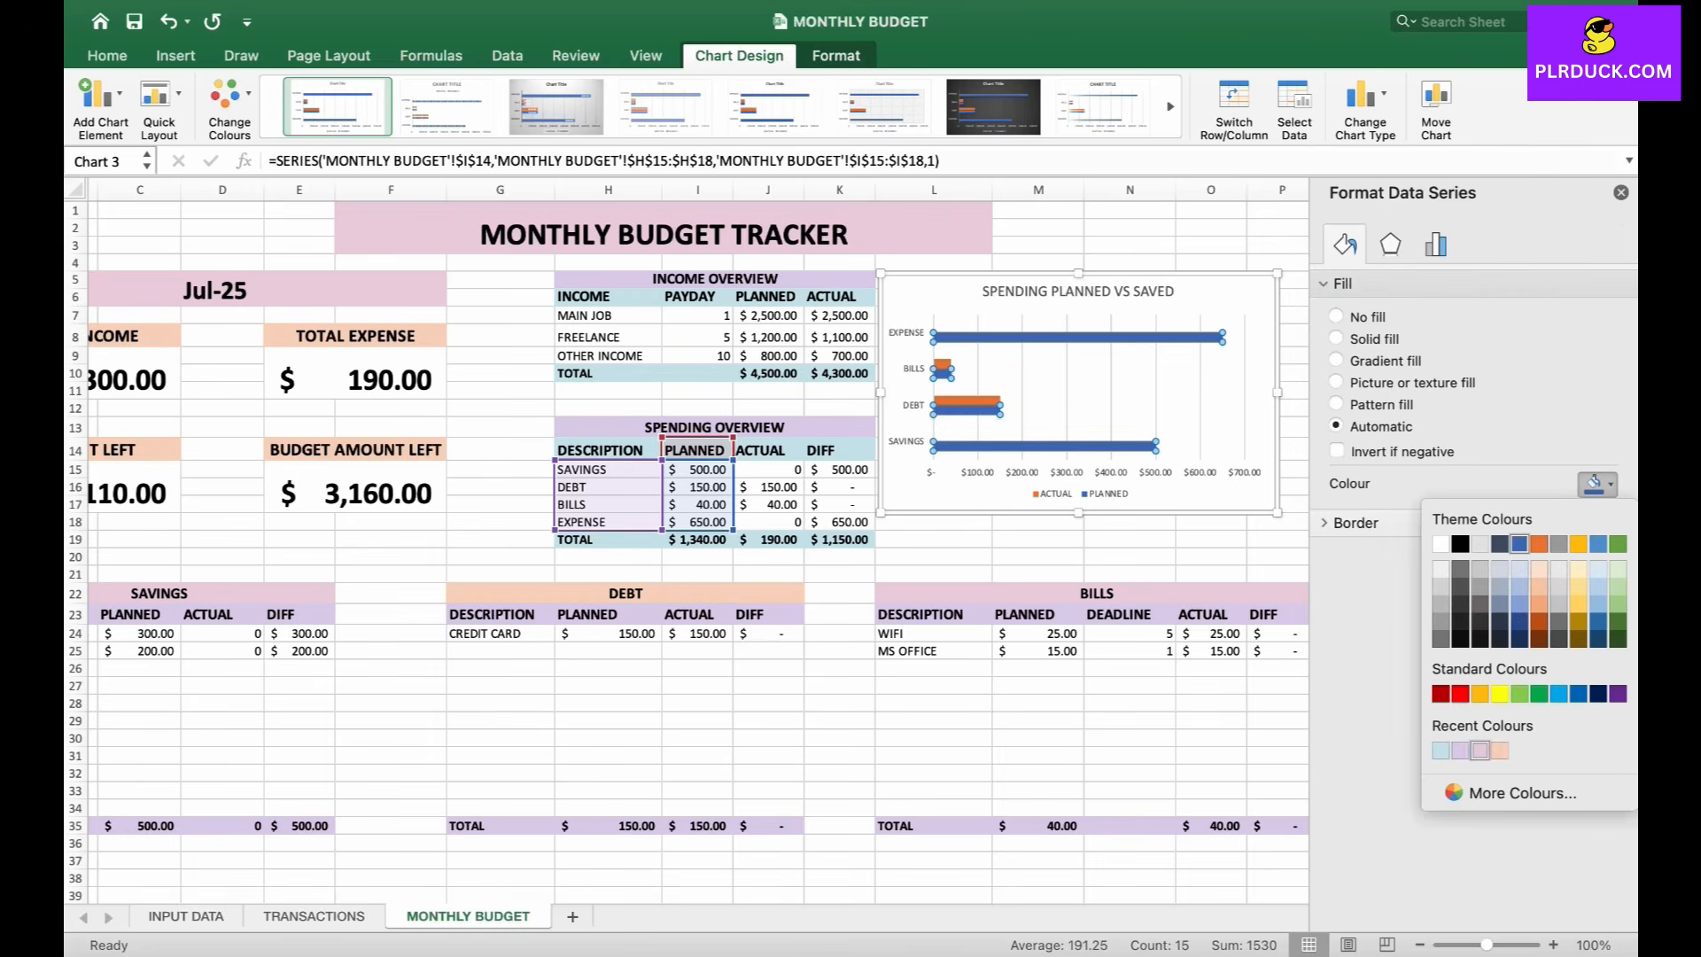
left_click(1480, 751)
left_click(977, 401)
left_click(1596, 483)
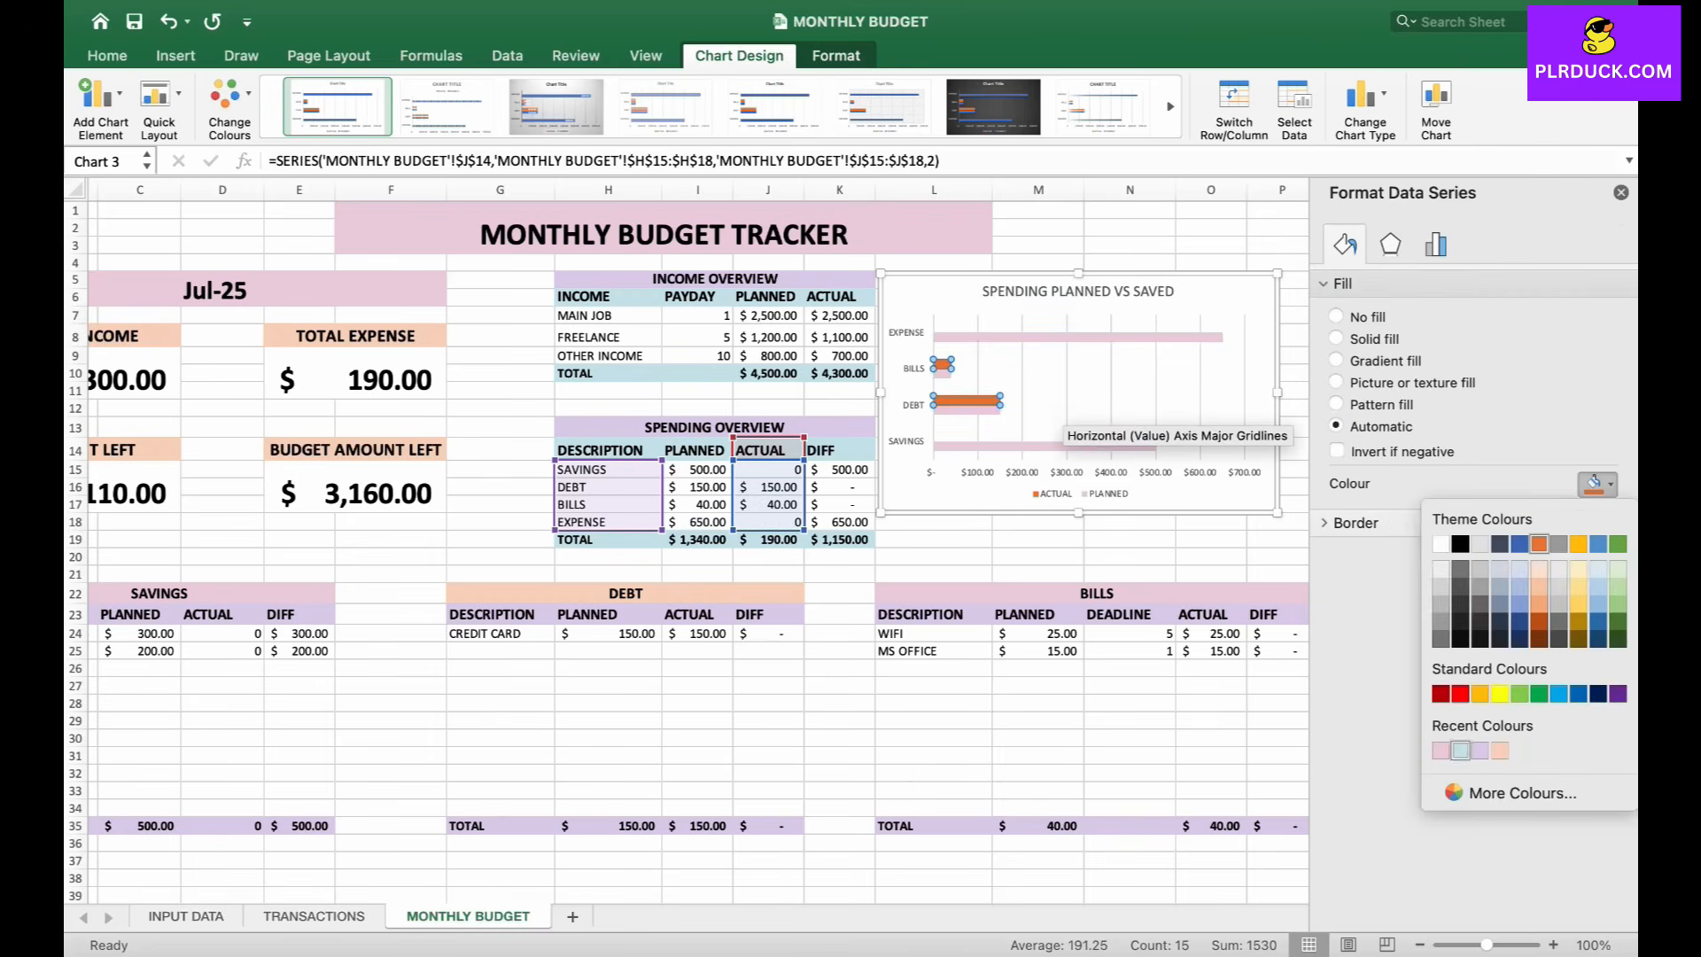
left_click(1480, 751)
left_click(1212, 539)
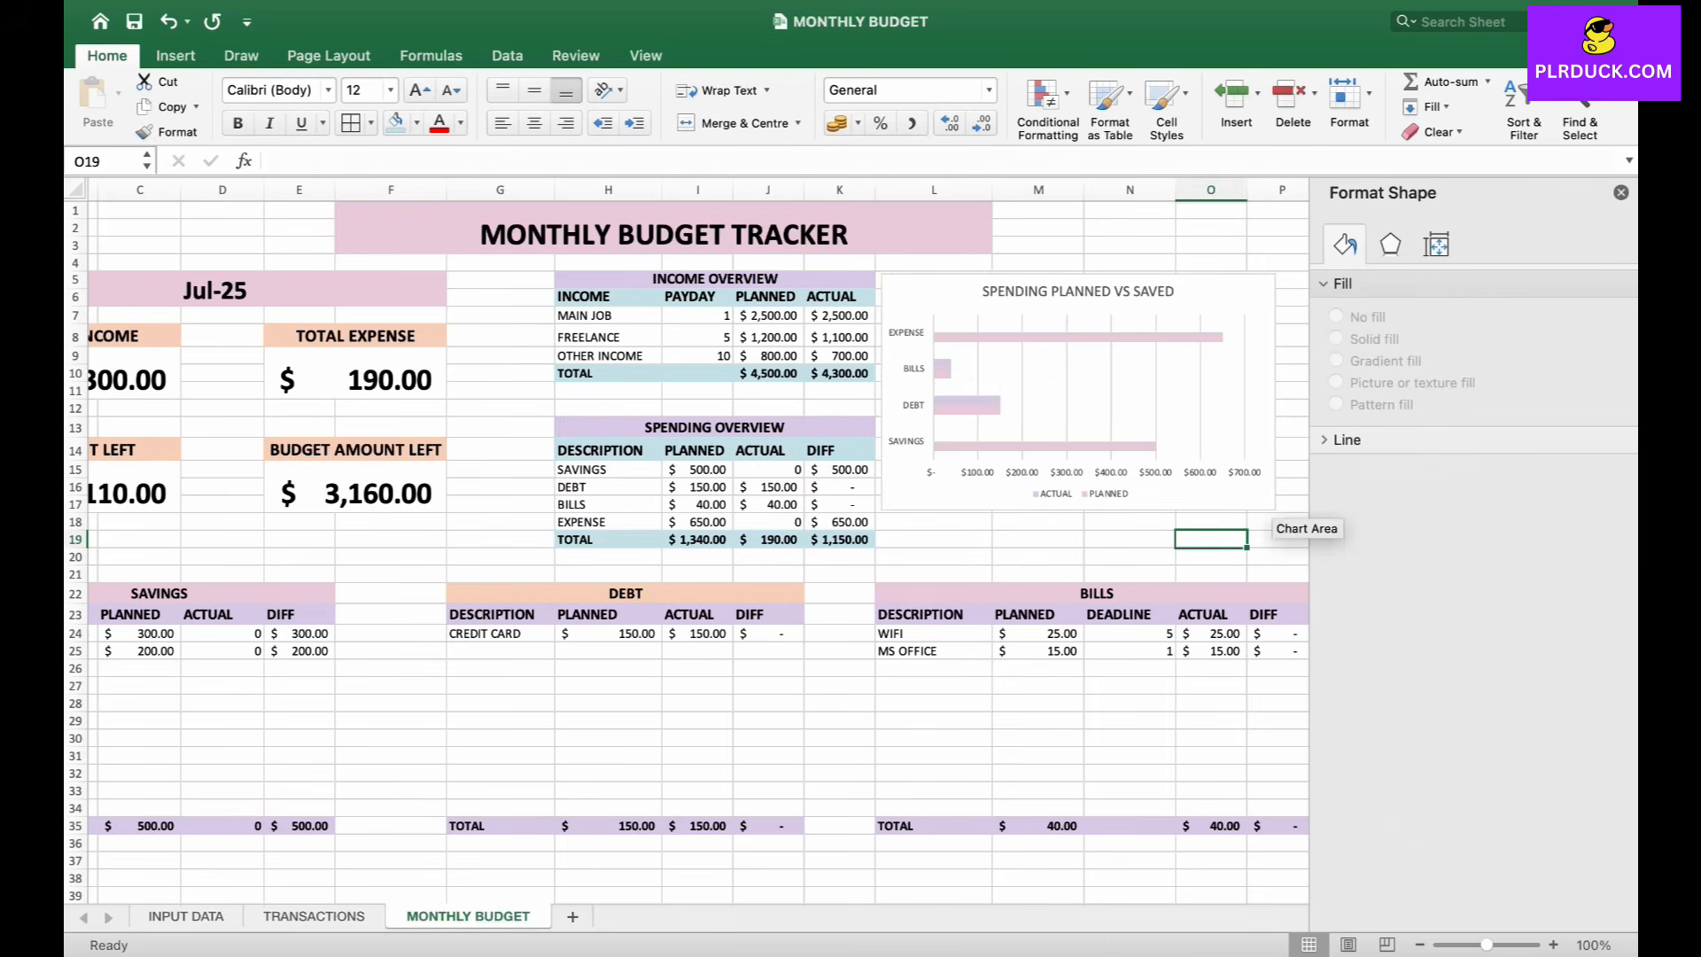
- Shift the spending chart slightly away from the overview tables and extend its height down to row 19
left_click_drag(936, 310, 953, 312)
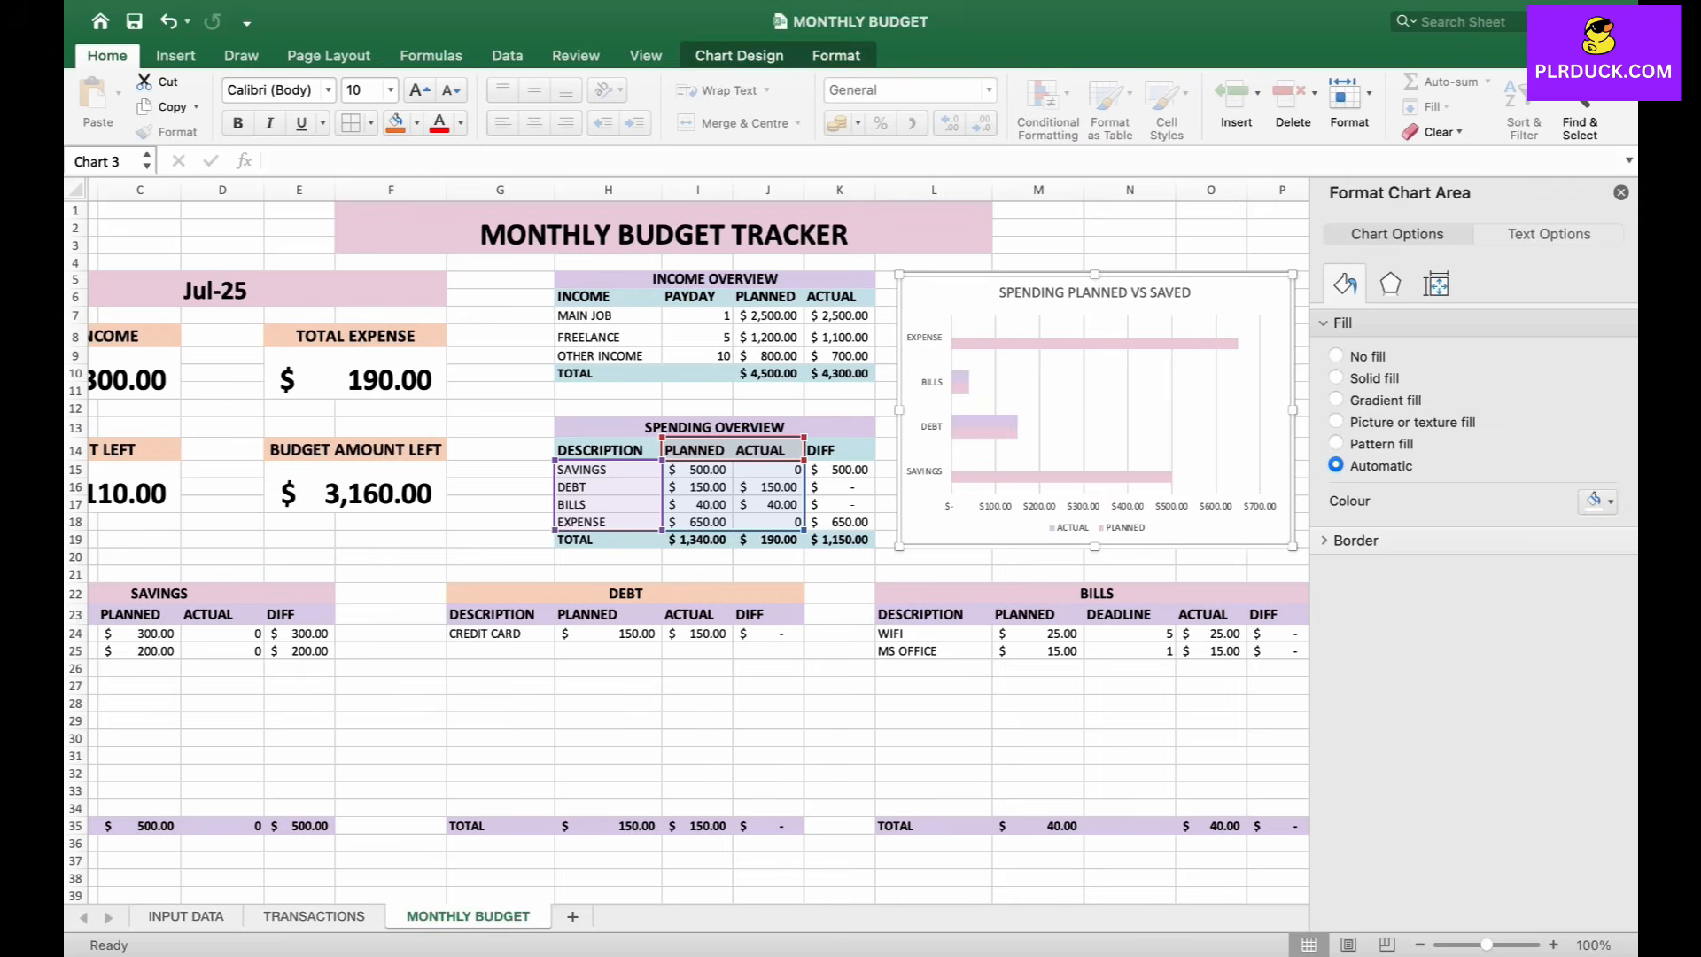
left_click(608, 703)
- Insert a 3D pie chart from the TOTAL INCOME and TOTAL EXPENSE summary boxes
scroll(608, 703, "left", 3)
left_click_drag(258, 336, 258, 378)
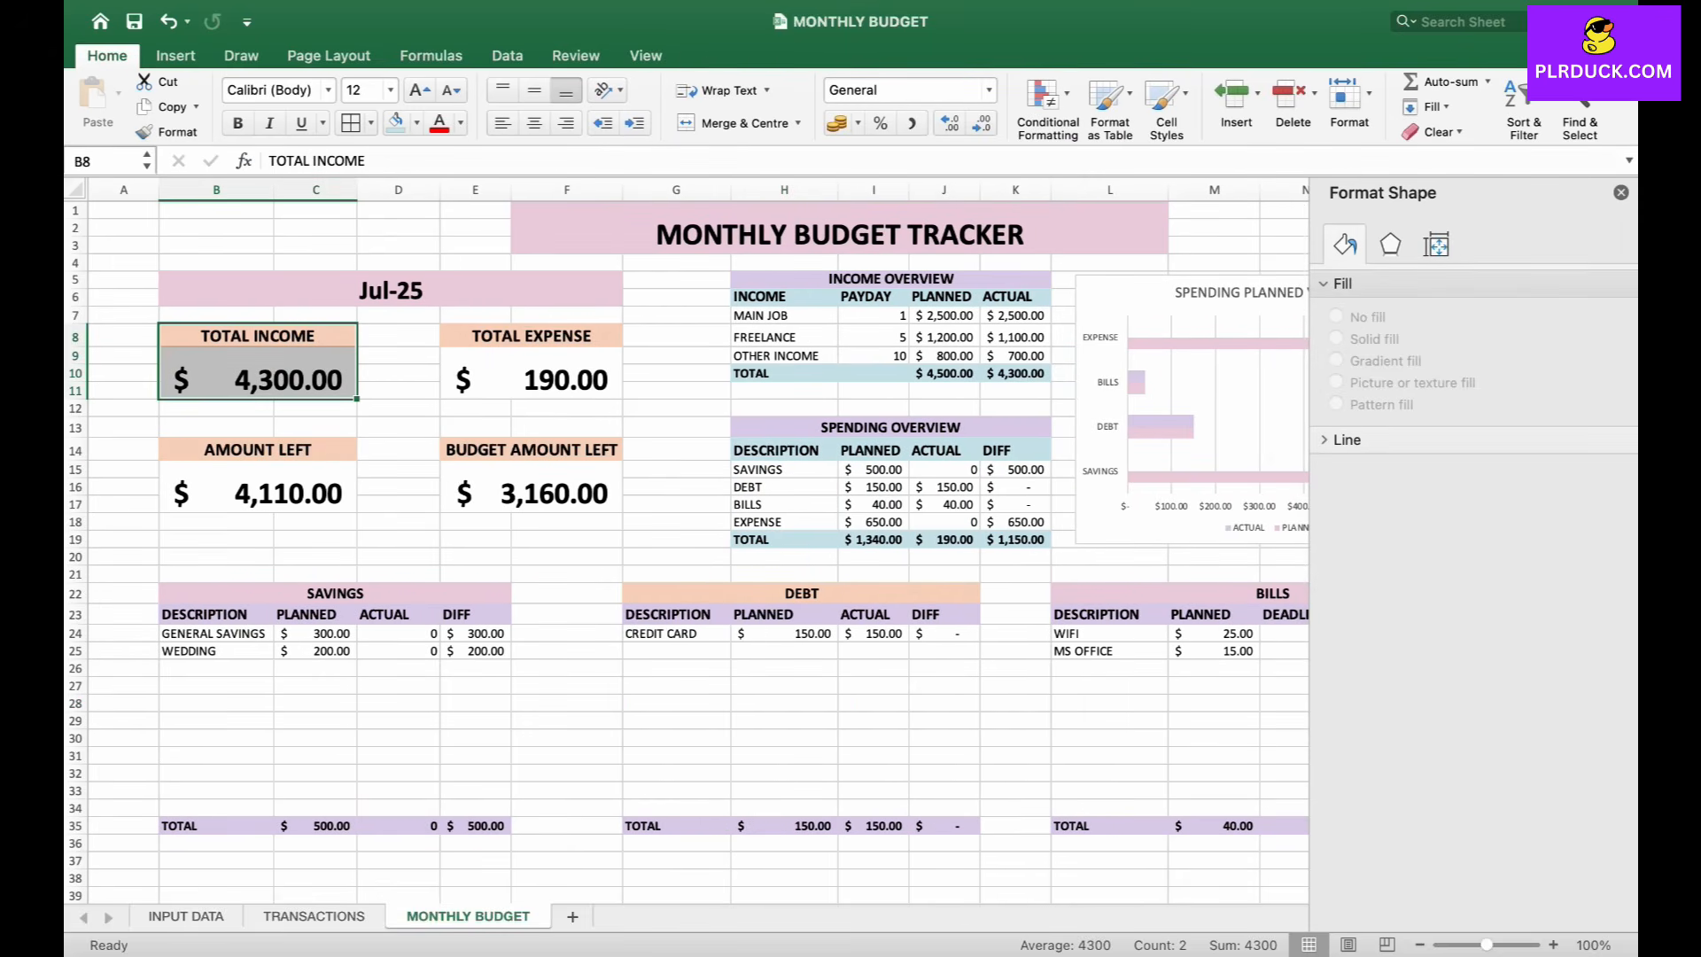
left_click_drag(531, 336, 532, 380)
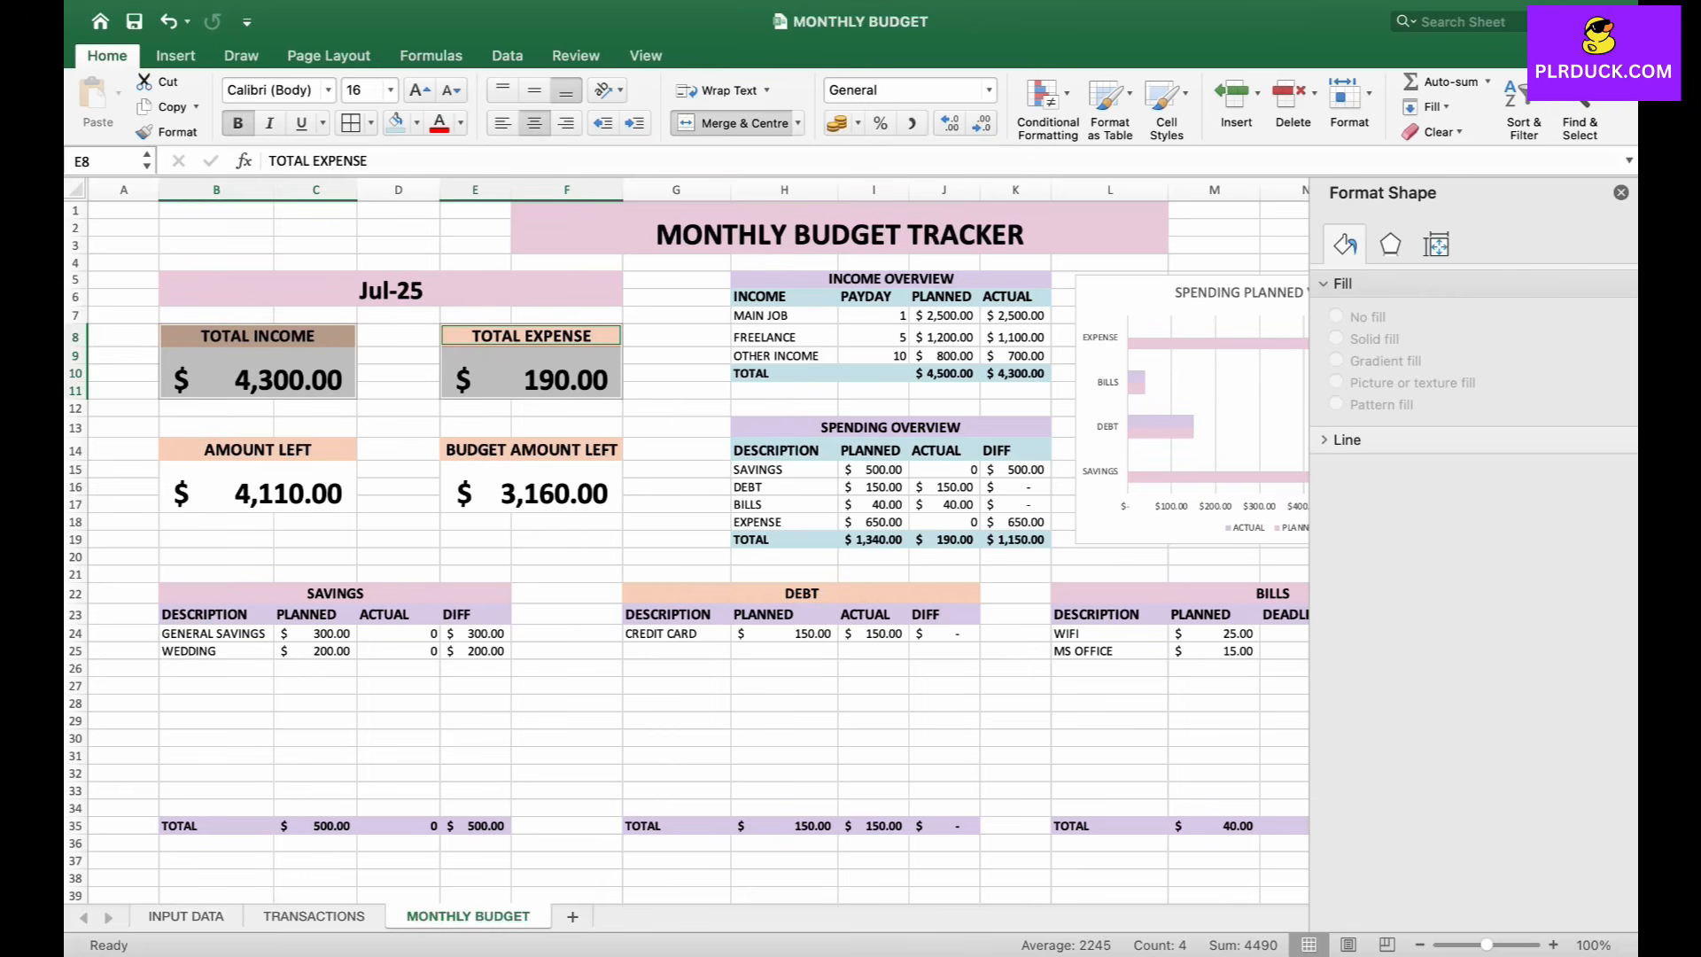
left_click(176, 55)
left_click(831, 132)
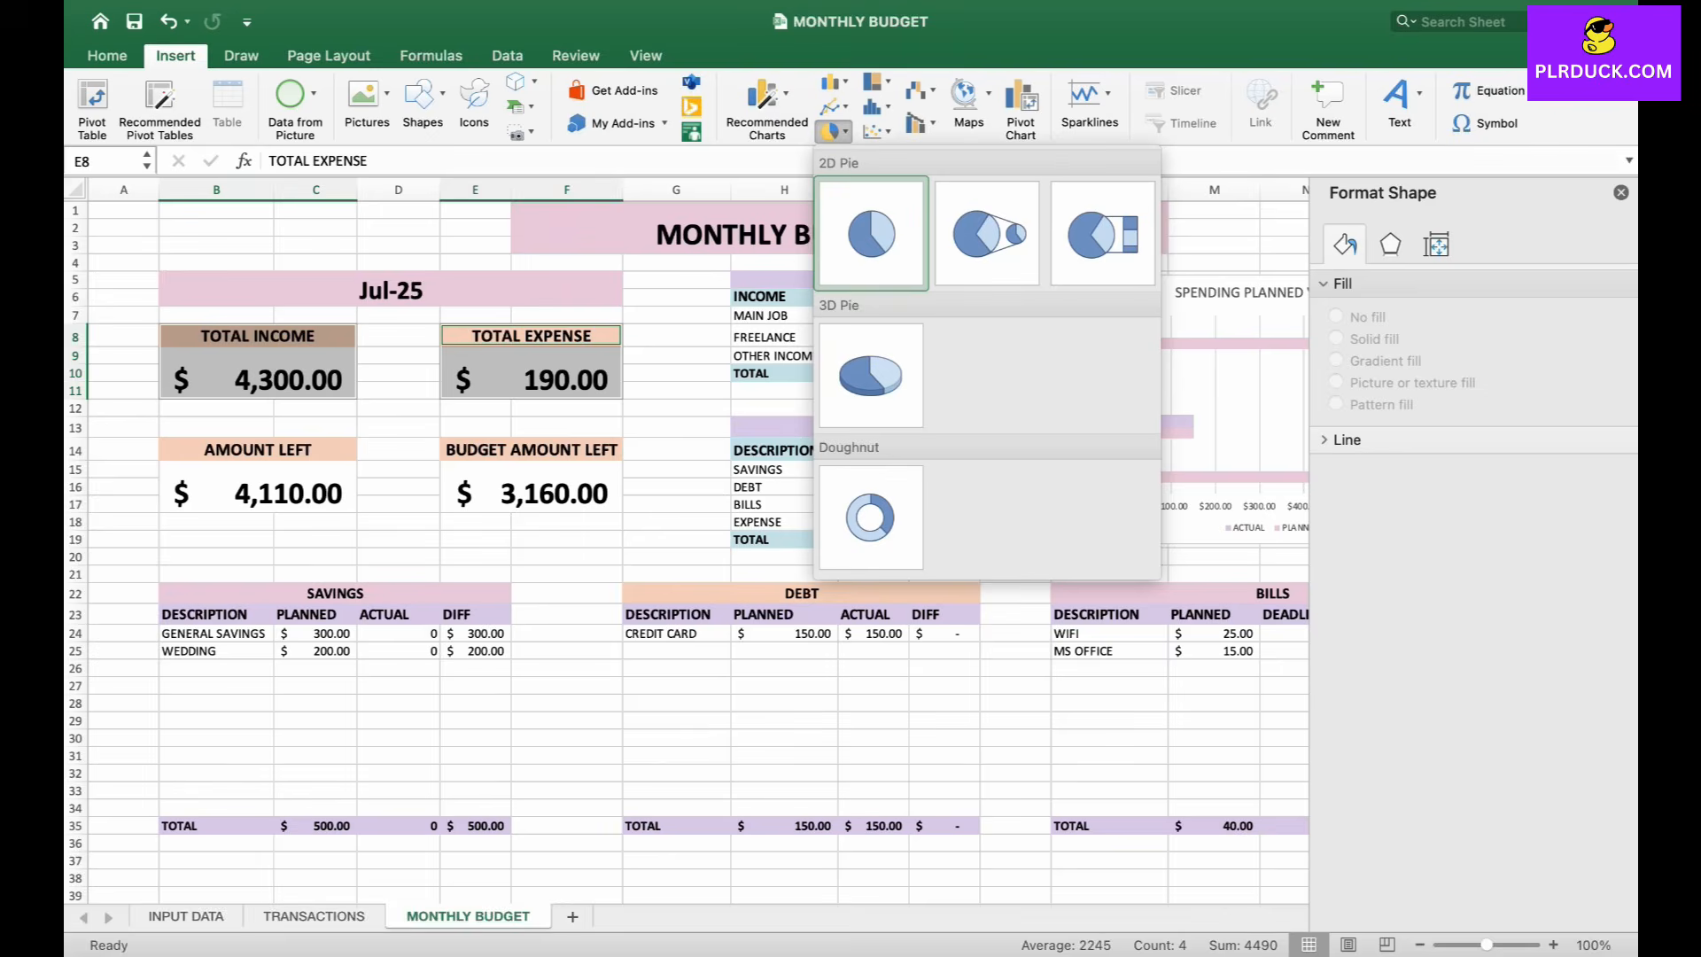
left_click(871, 375)
- Move the pie chart next to the spending chart, above the EXPENSE table and aligned with the spending chart's upper edge
scroll(901, 205, "right", 7)
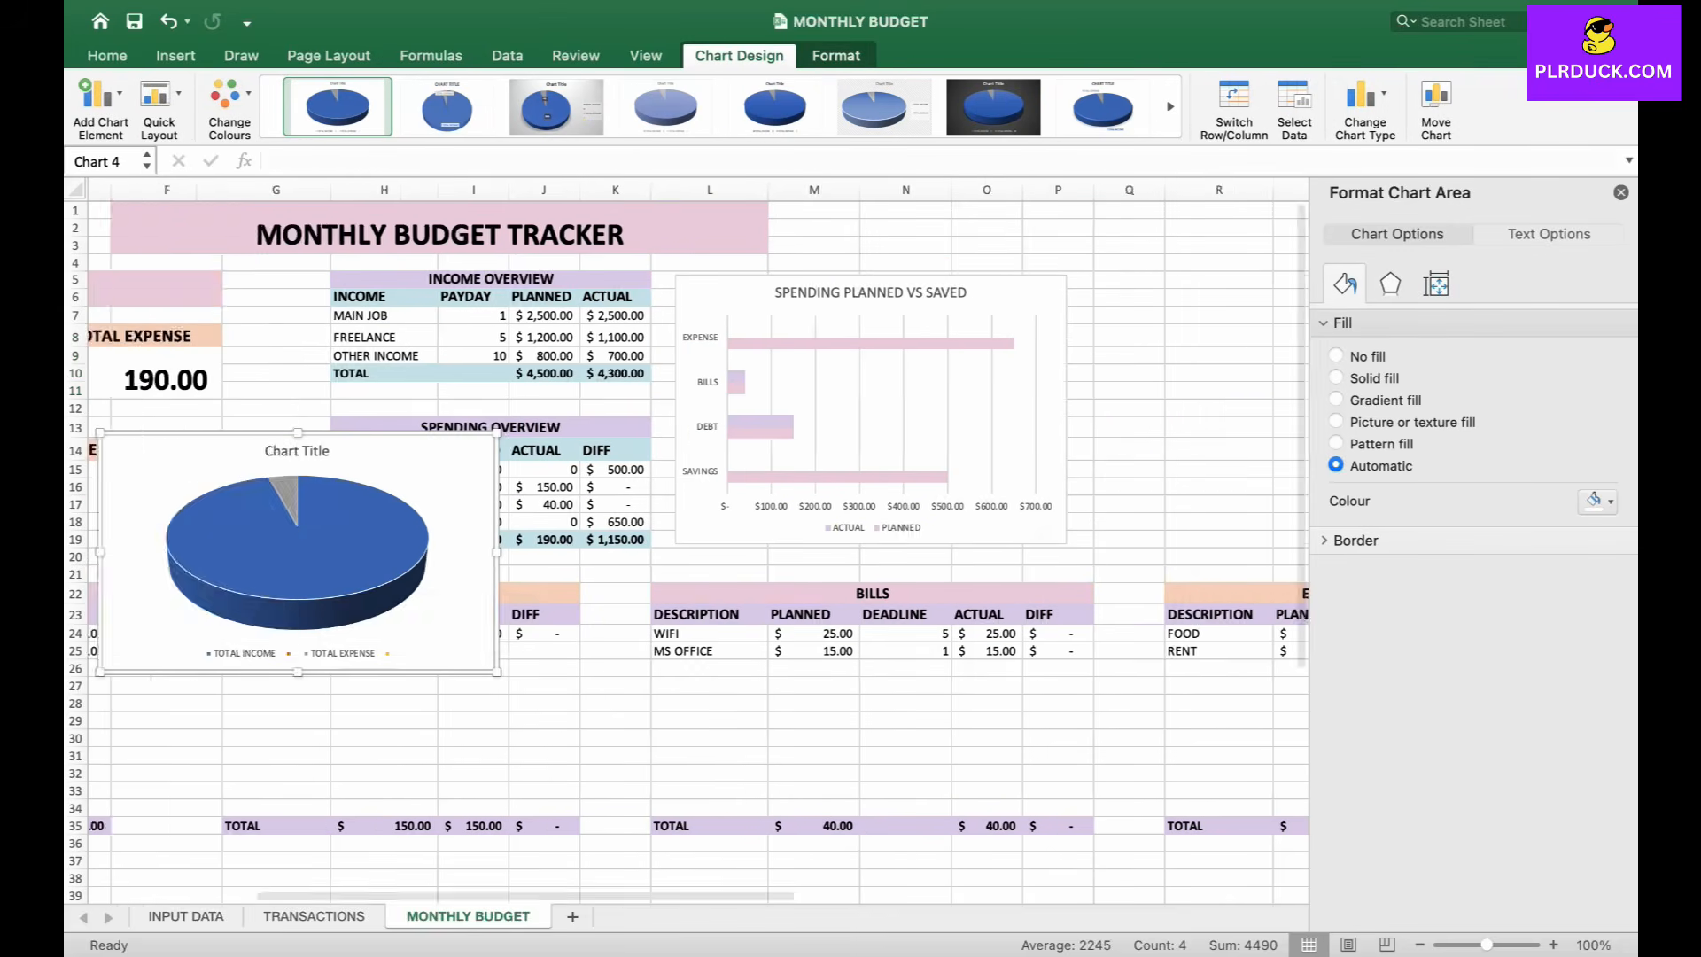
left_click_drag(117, 586, 801, 371)
key("super+z")
left_click_drag(222, 454, 1201, 294)
- Replace the pie chart's title with TOTAL INCOME VS EXPENSE
double_click(1094, 292)
triple_click(1094, 292)
type("TOTAL INC")
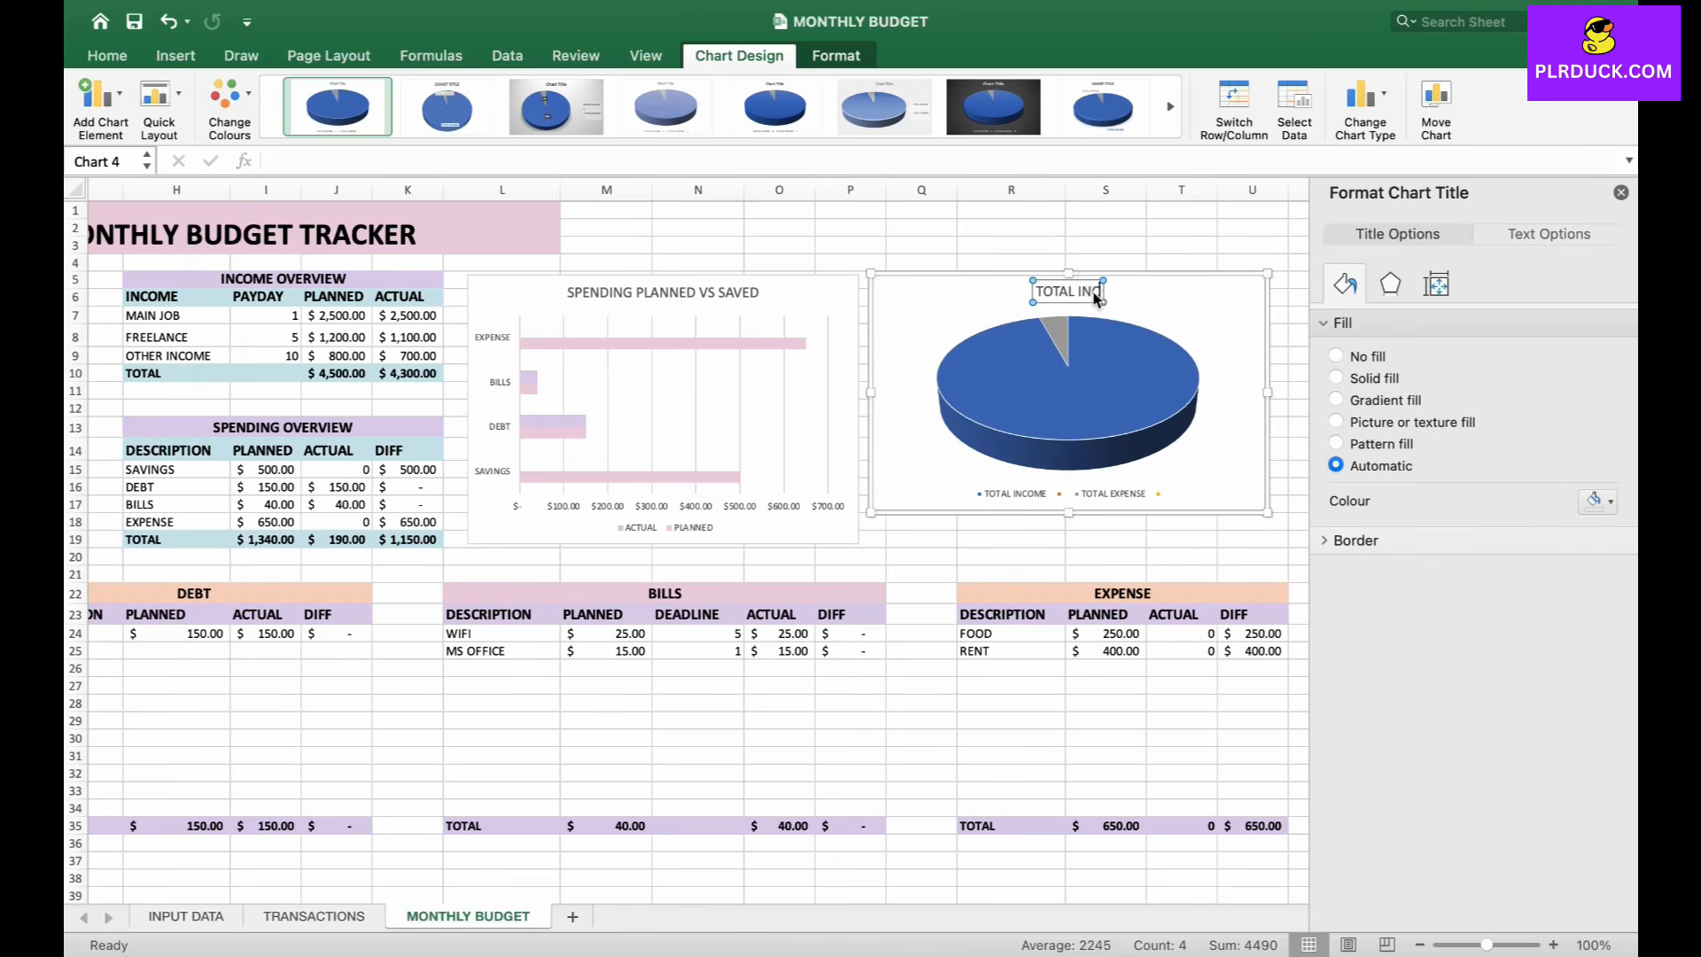
type("OME VS E")
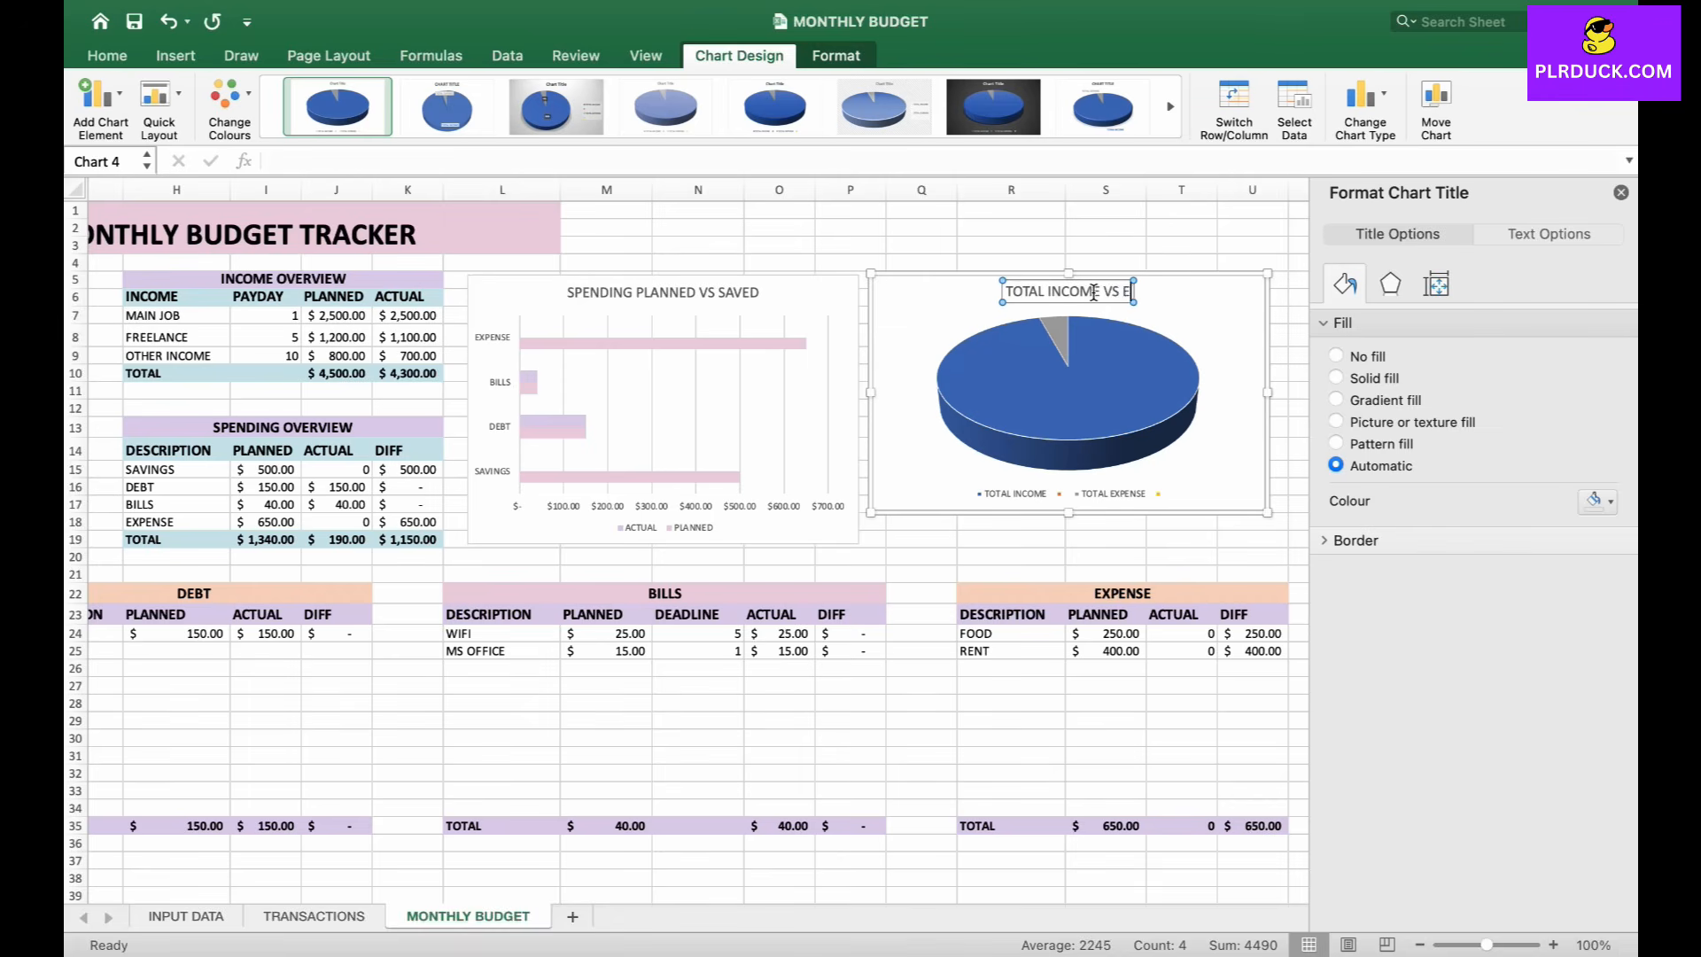
type("XPENSE")
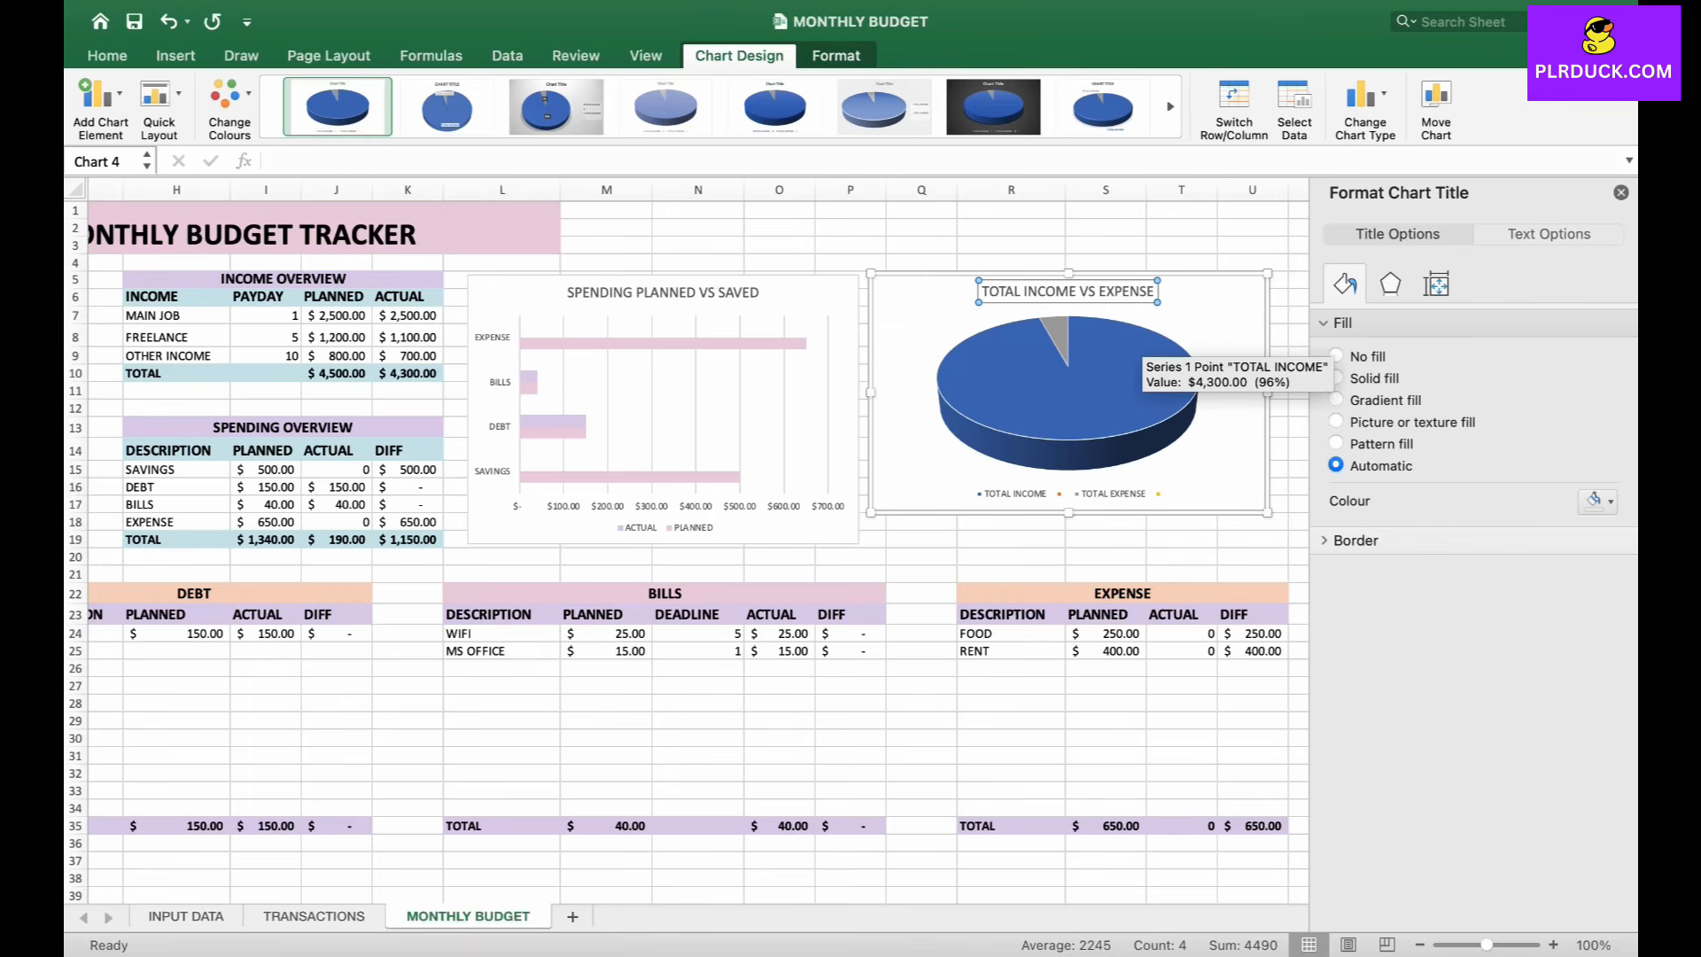
- Recolour the pie's income slice light purple and expense slice light orange from the recent colours, and extend the chart down to about row 19
left_click(1139, 347)
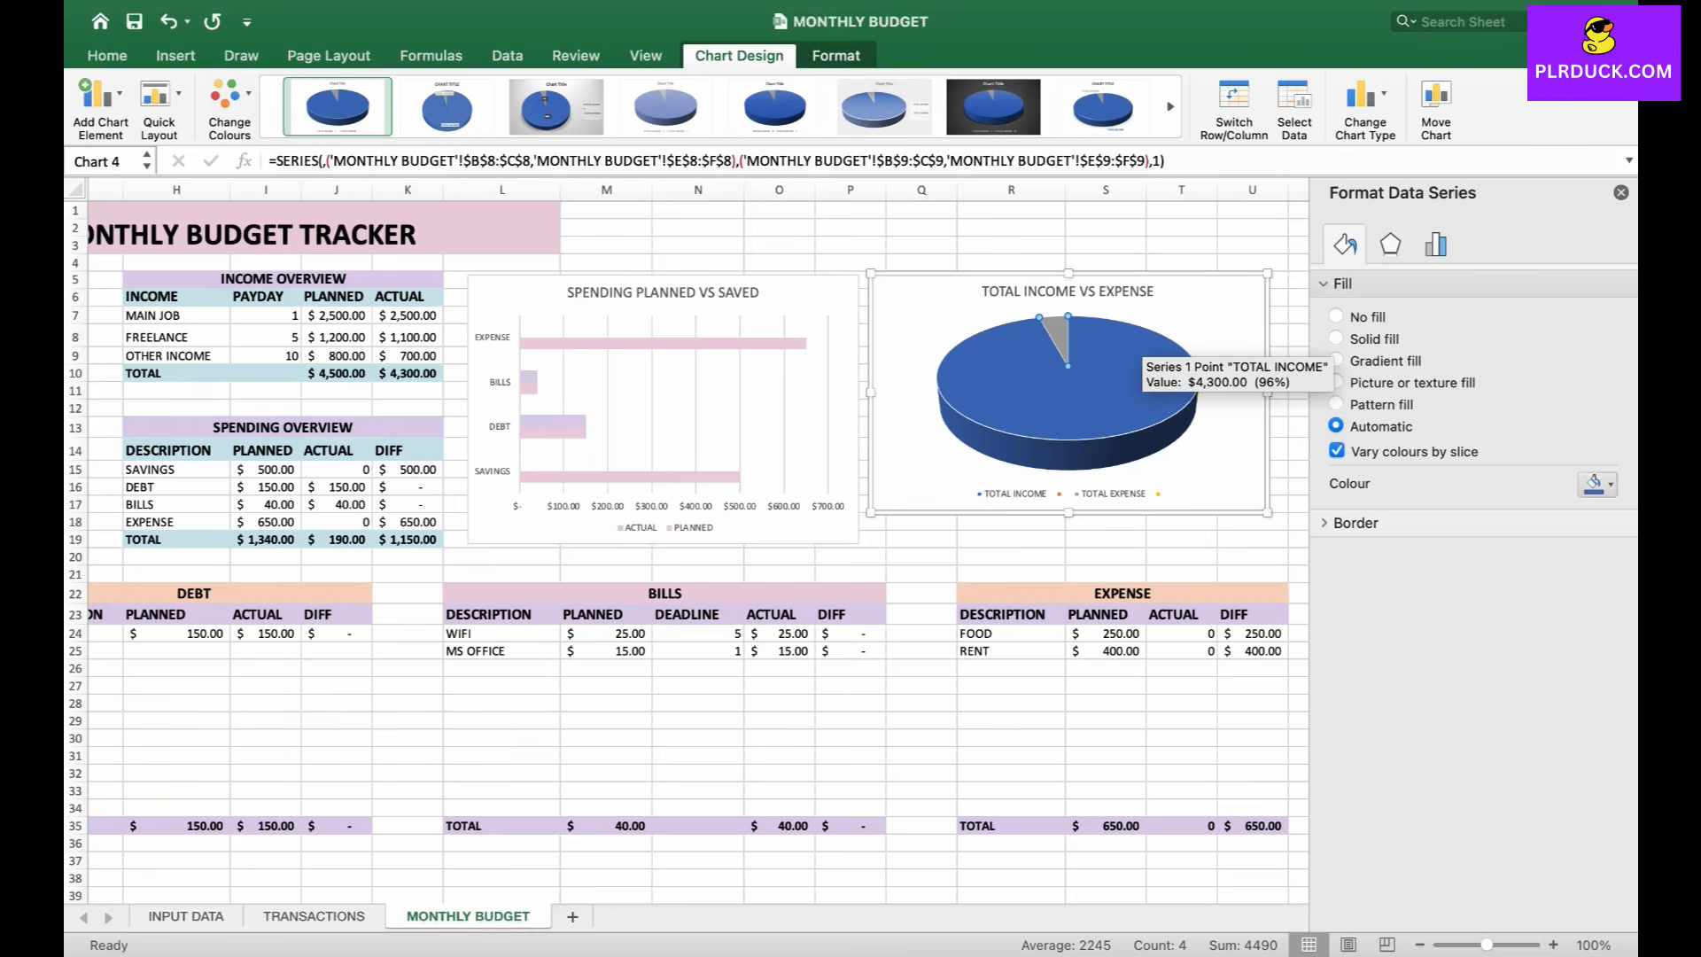
left_click(1595, 484)
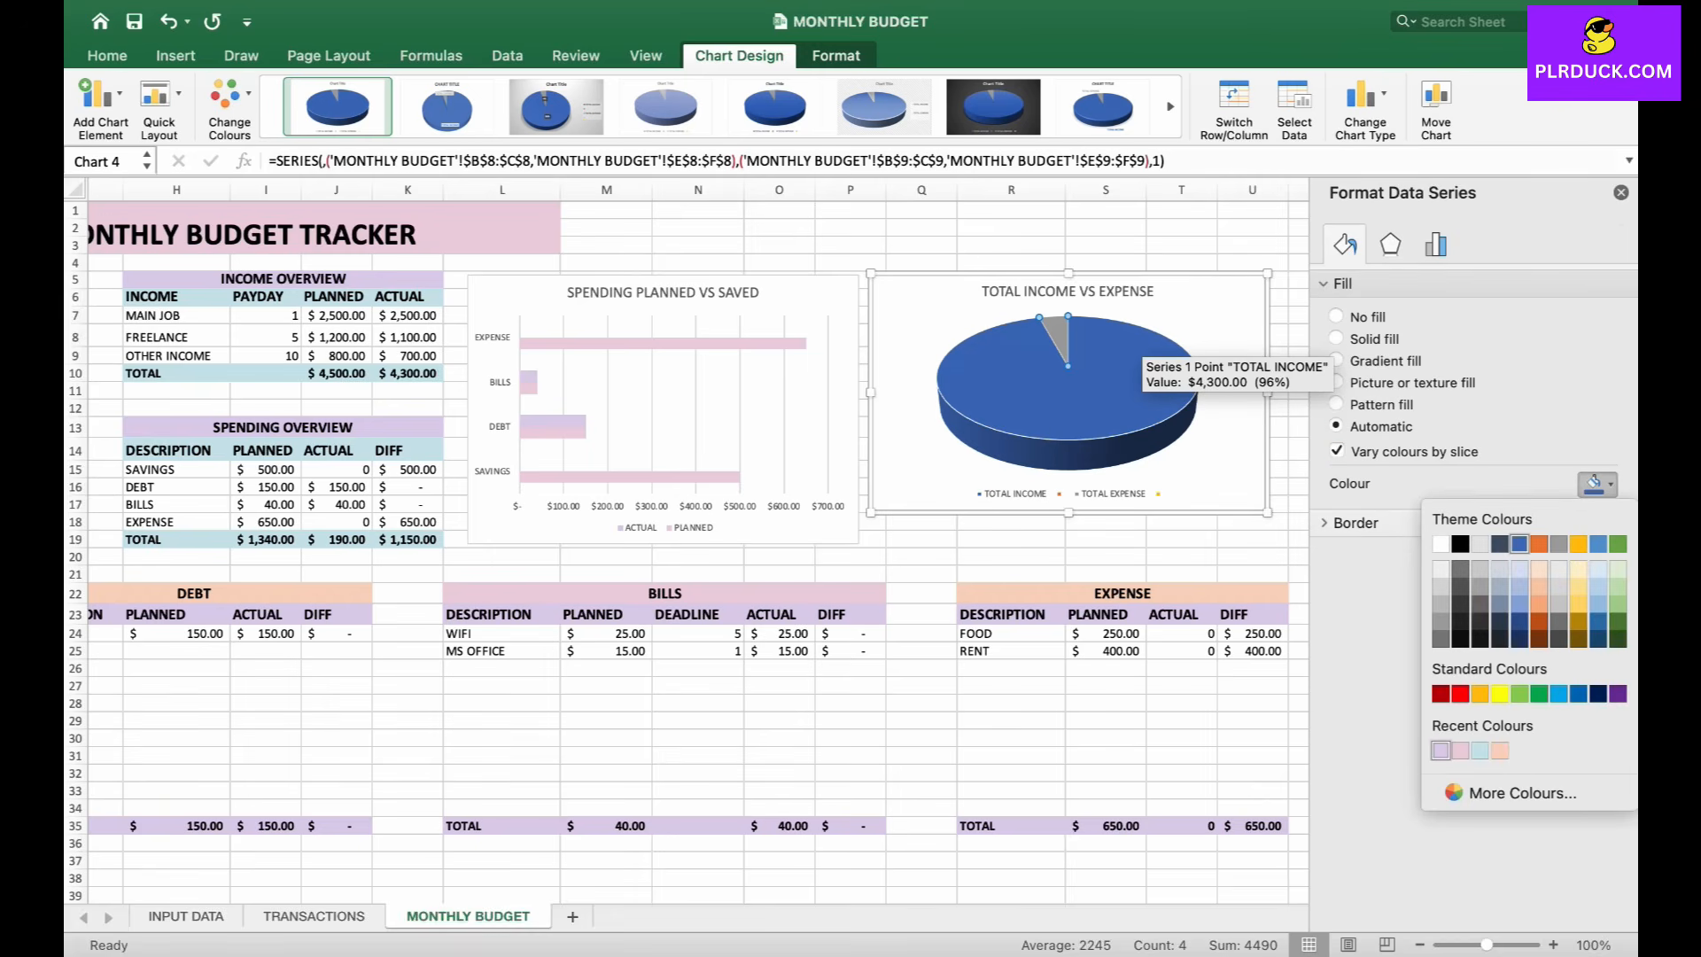
left_click(1441, 750)
left_click(1233, 452)
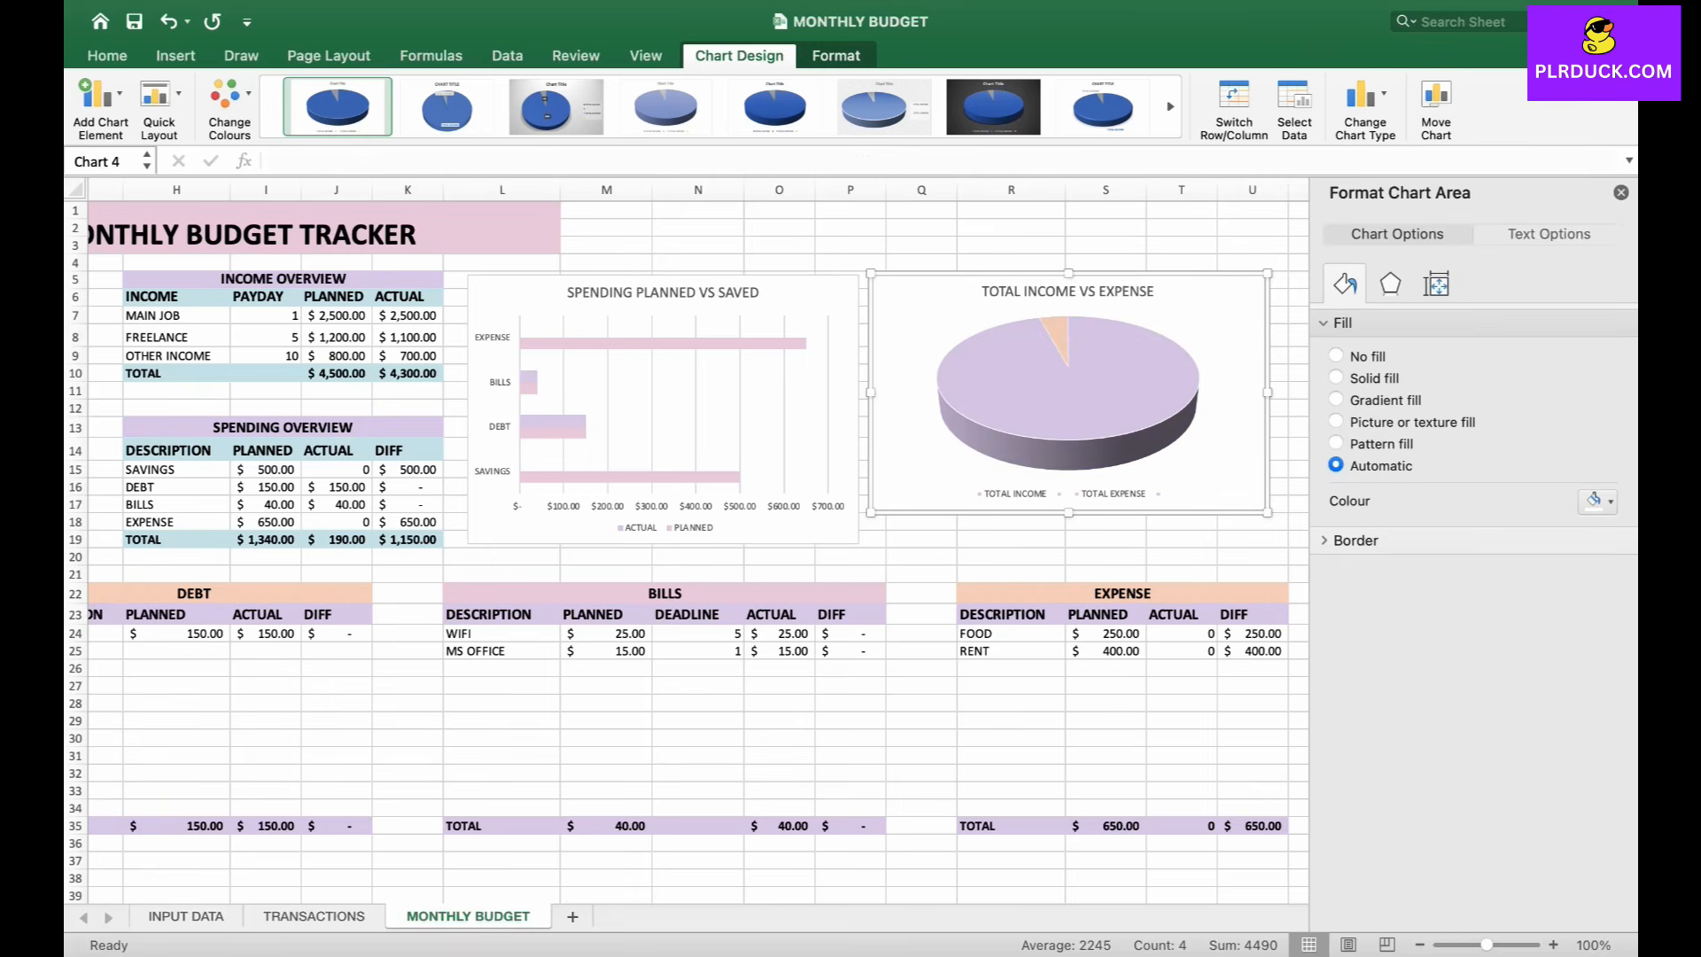
left_click_drag(871, 512, 873, 533)
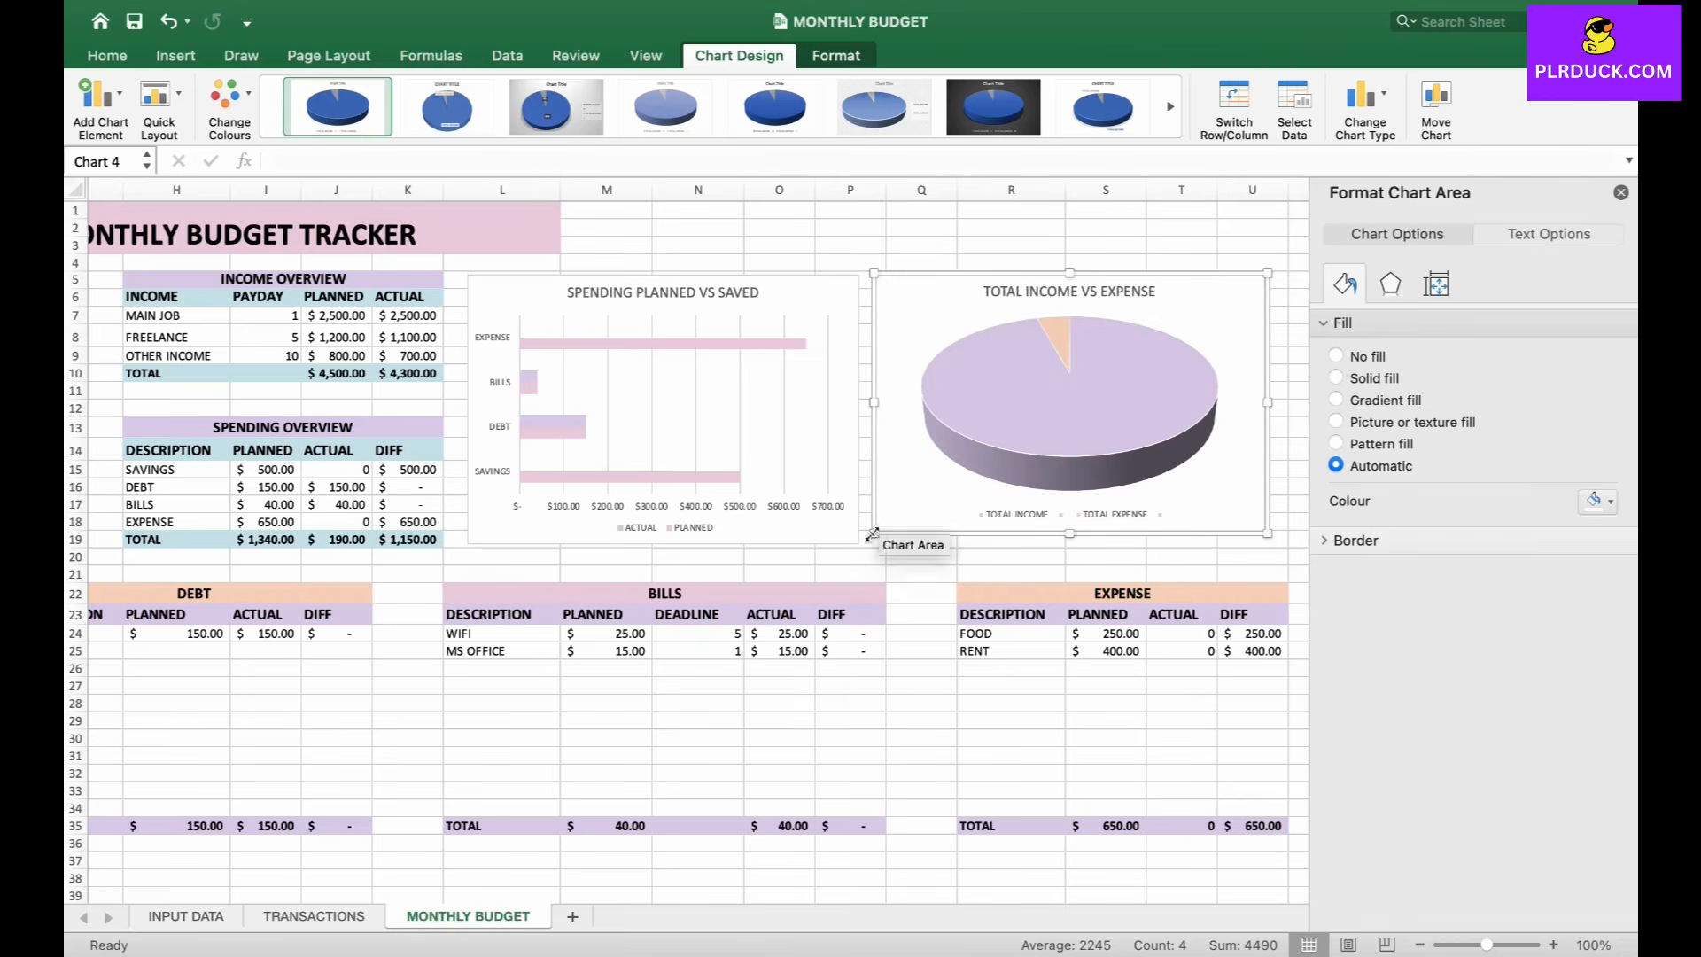
- Review the finished monthly budget sheet, from the summary boxes and overview tables across to both charts and the EXPENSE table
scroll(871, 533, "left", 3)
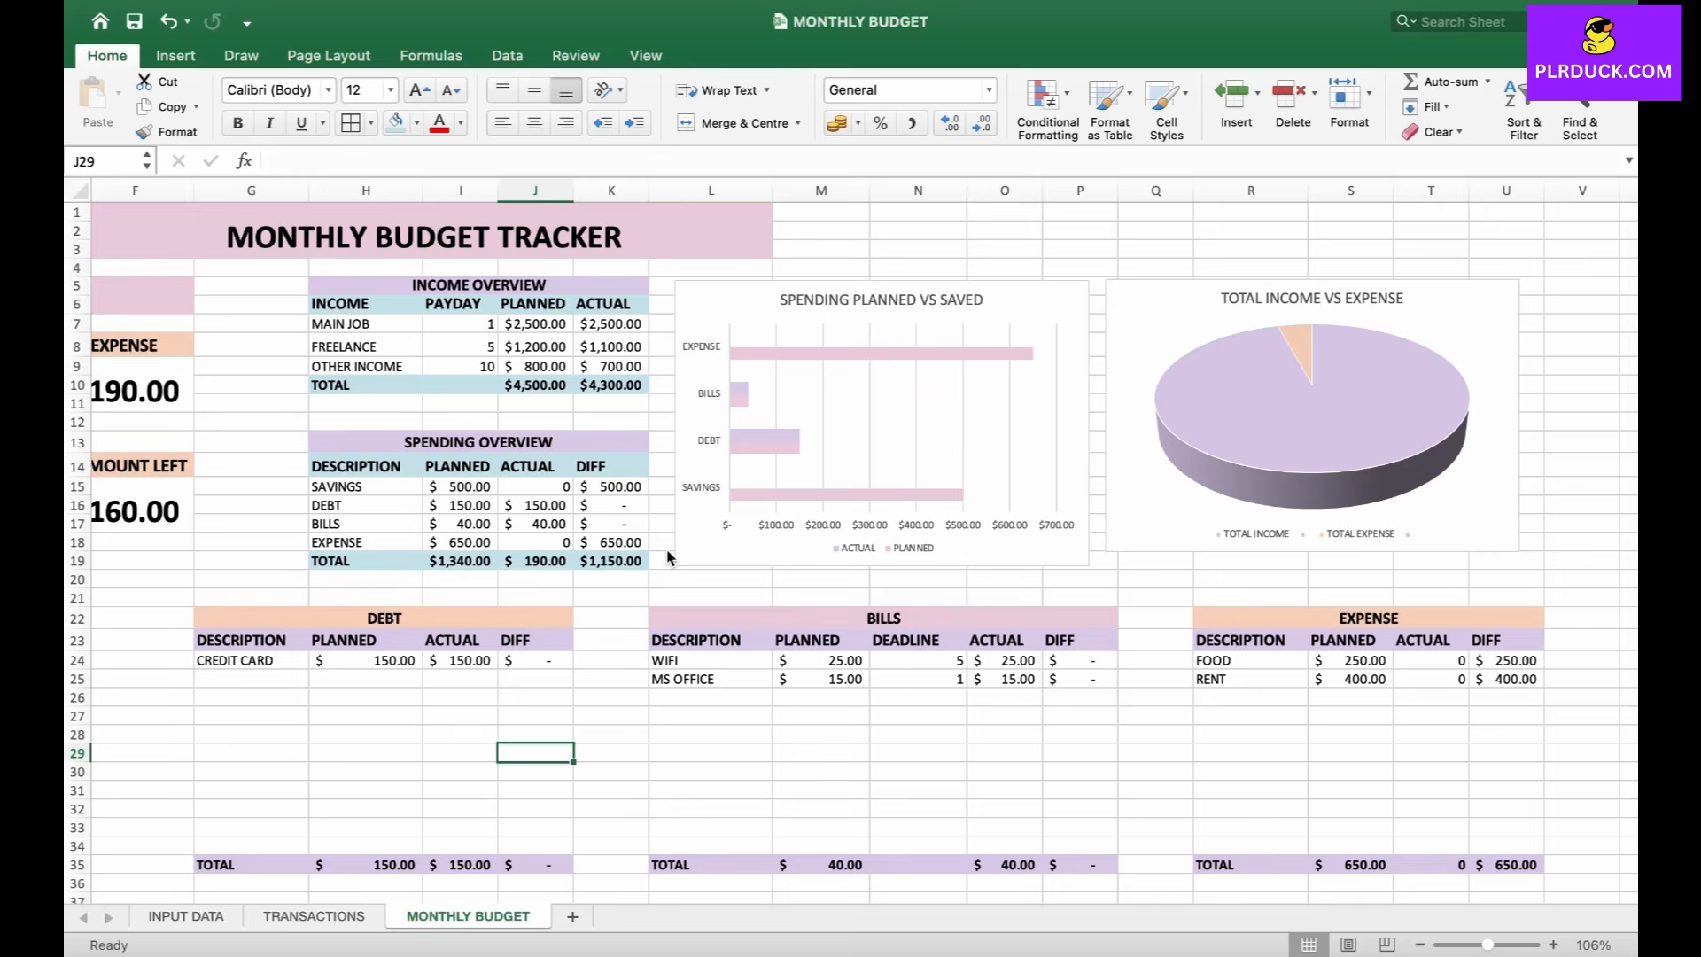
scroll(669, 557, "left", 5)
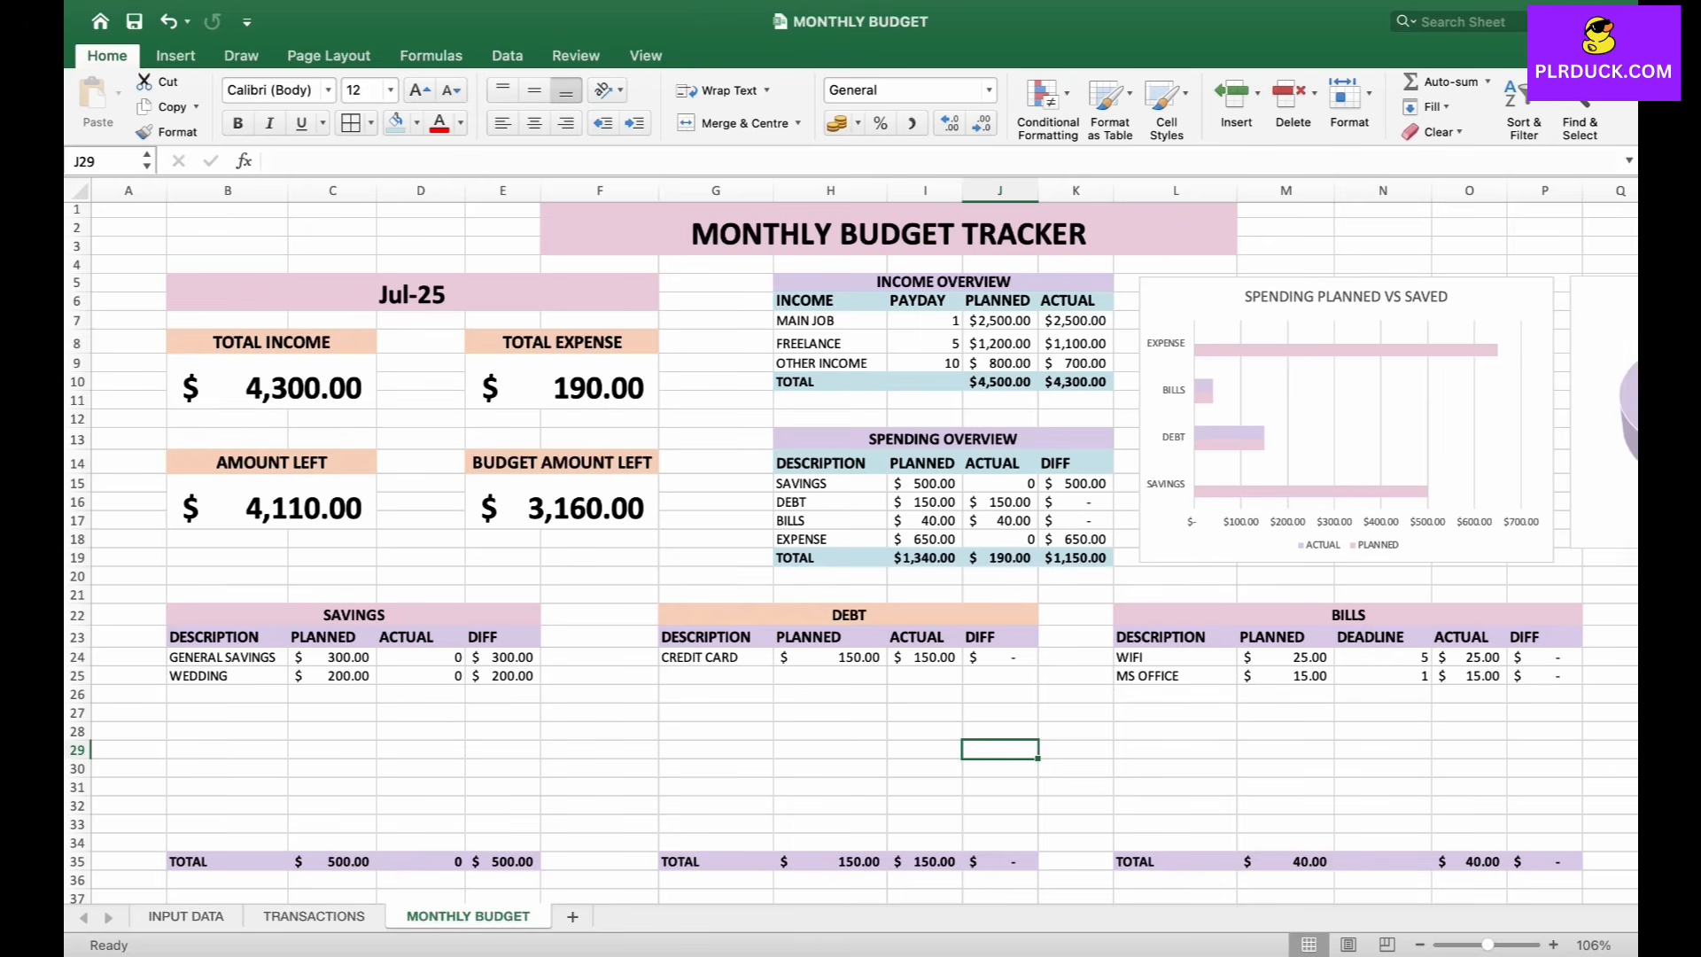
scroll(851, 550, "right", 5)
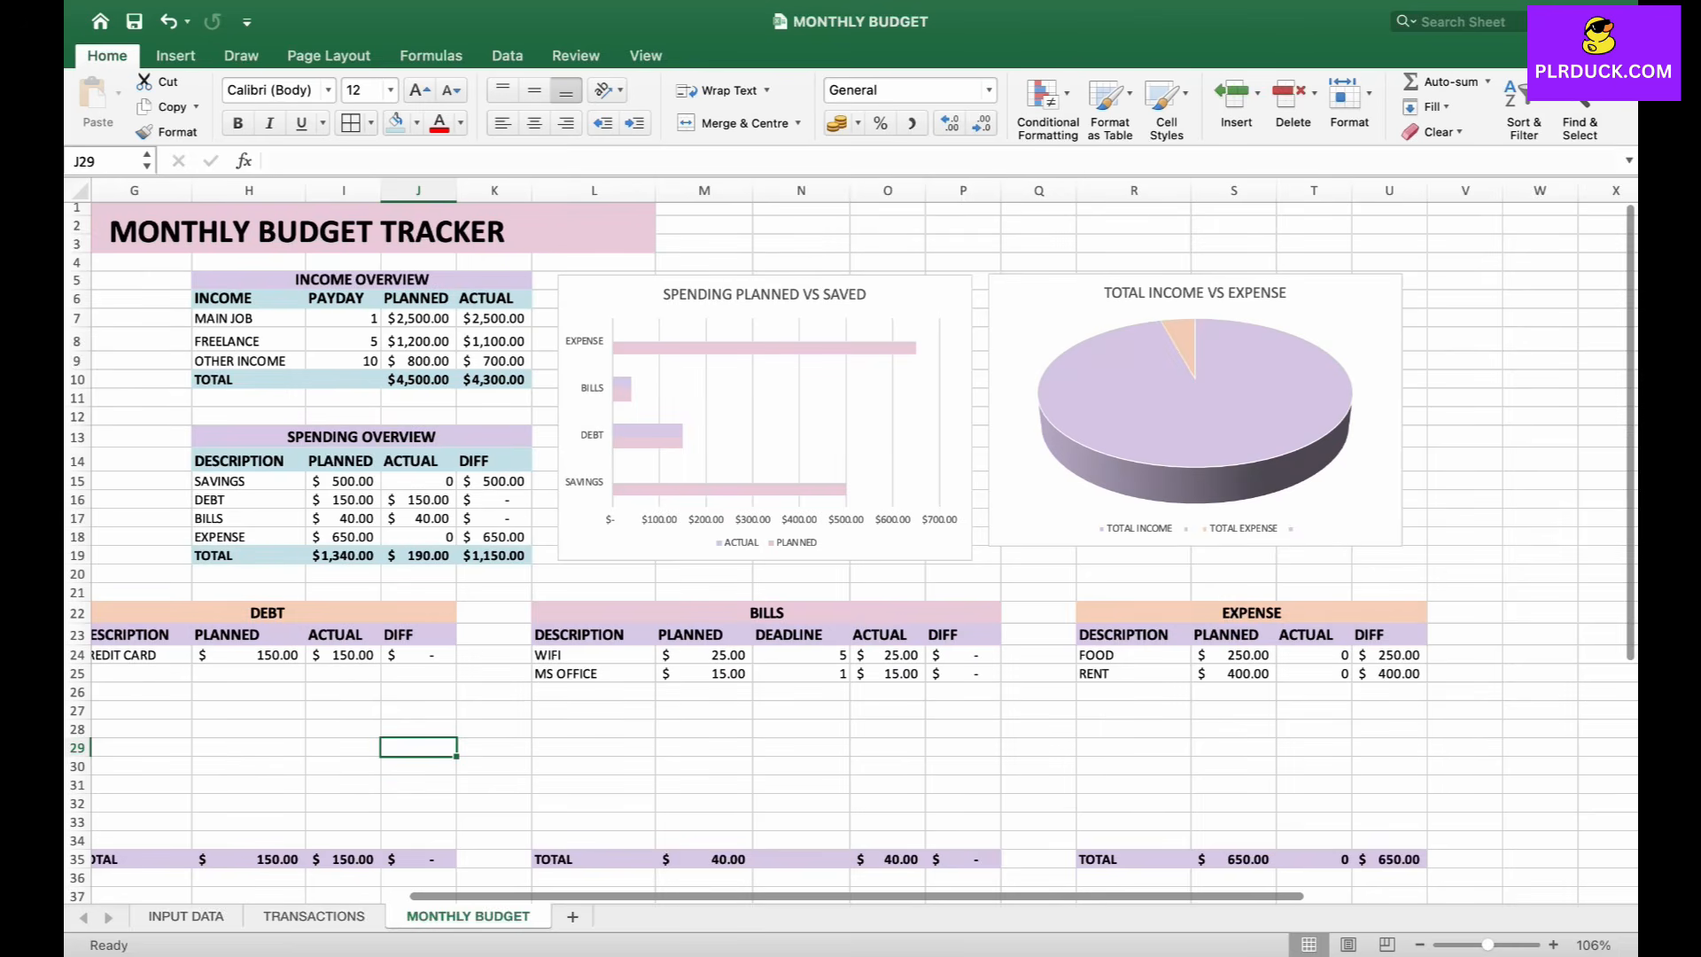
scroll(851, 549, "left", 3)
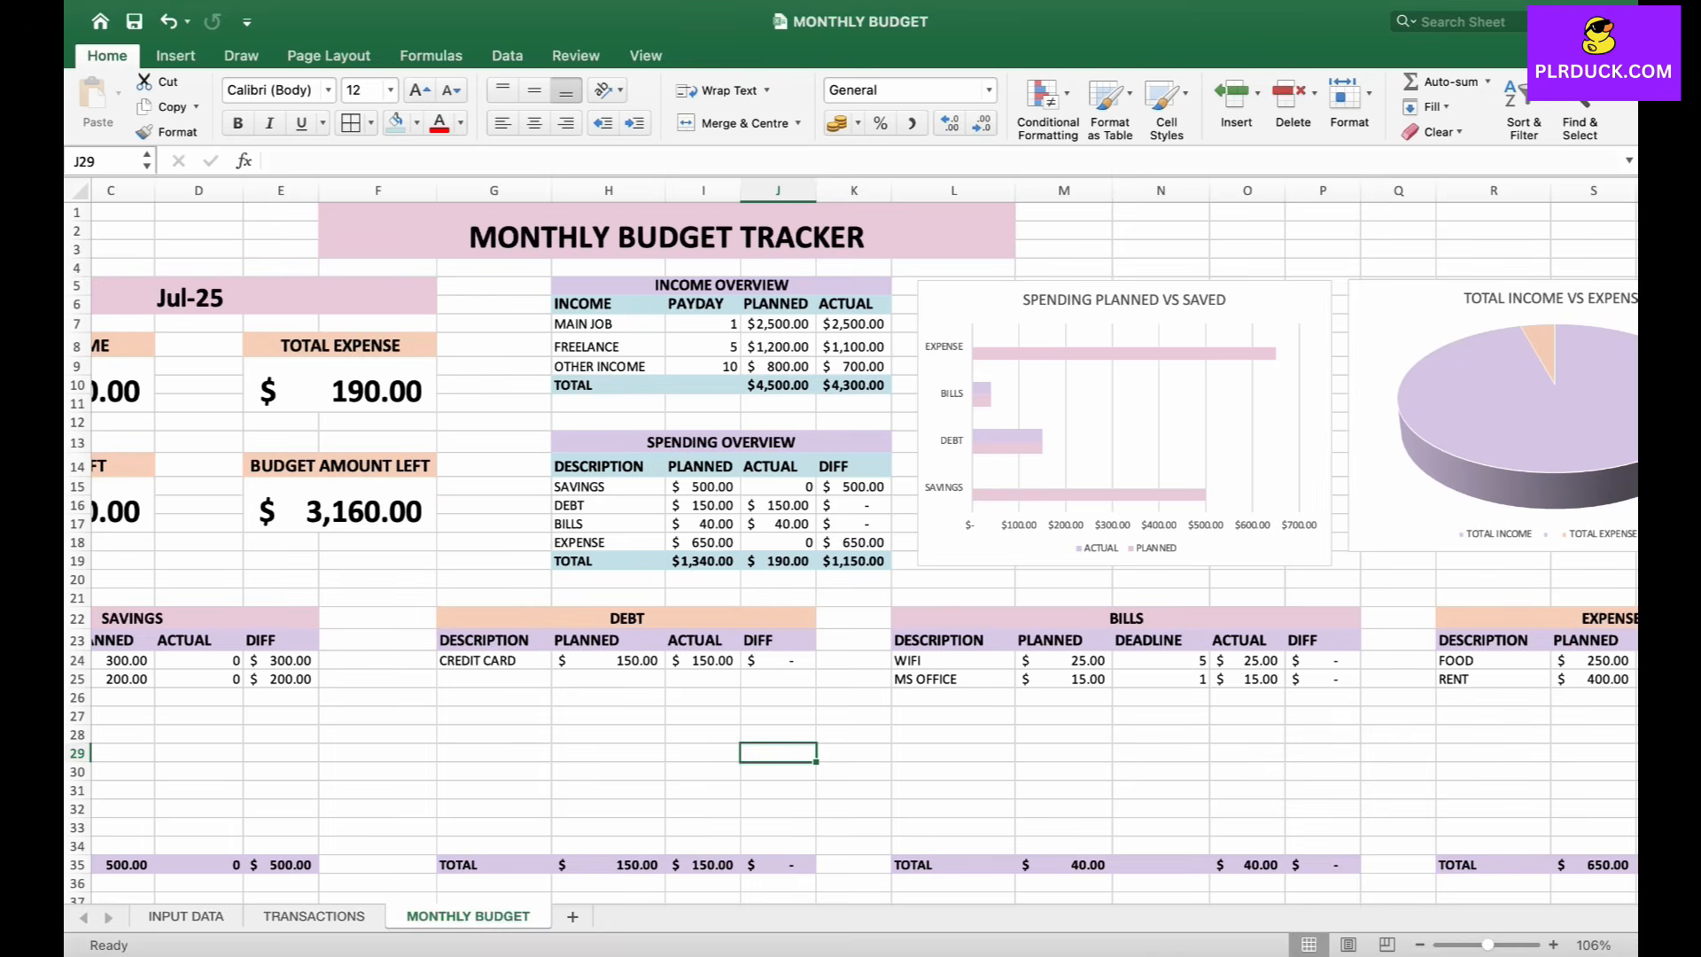
scroll(851, 549, "left", 2)
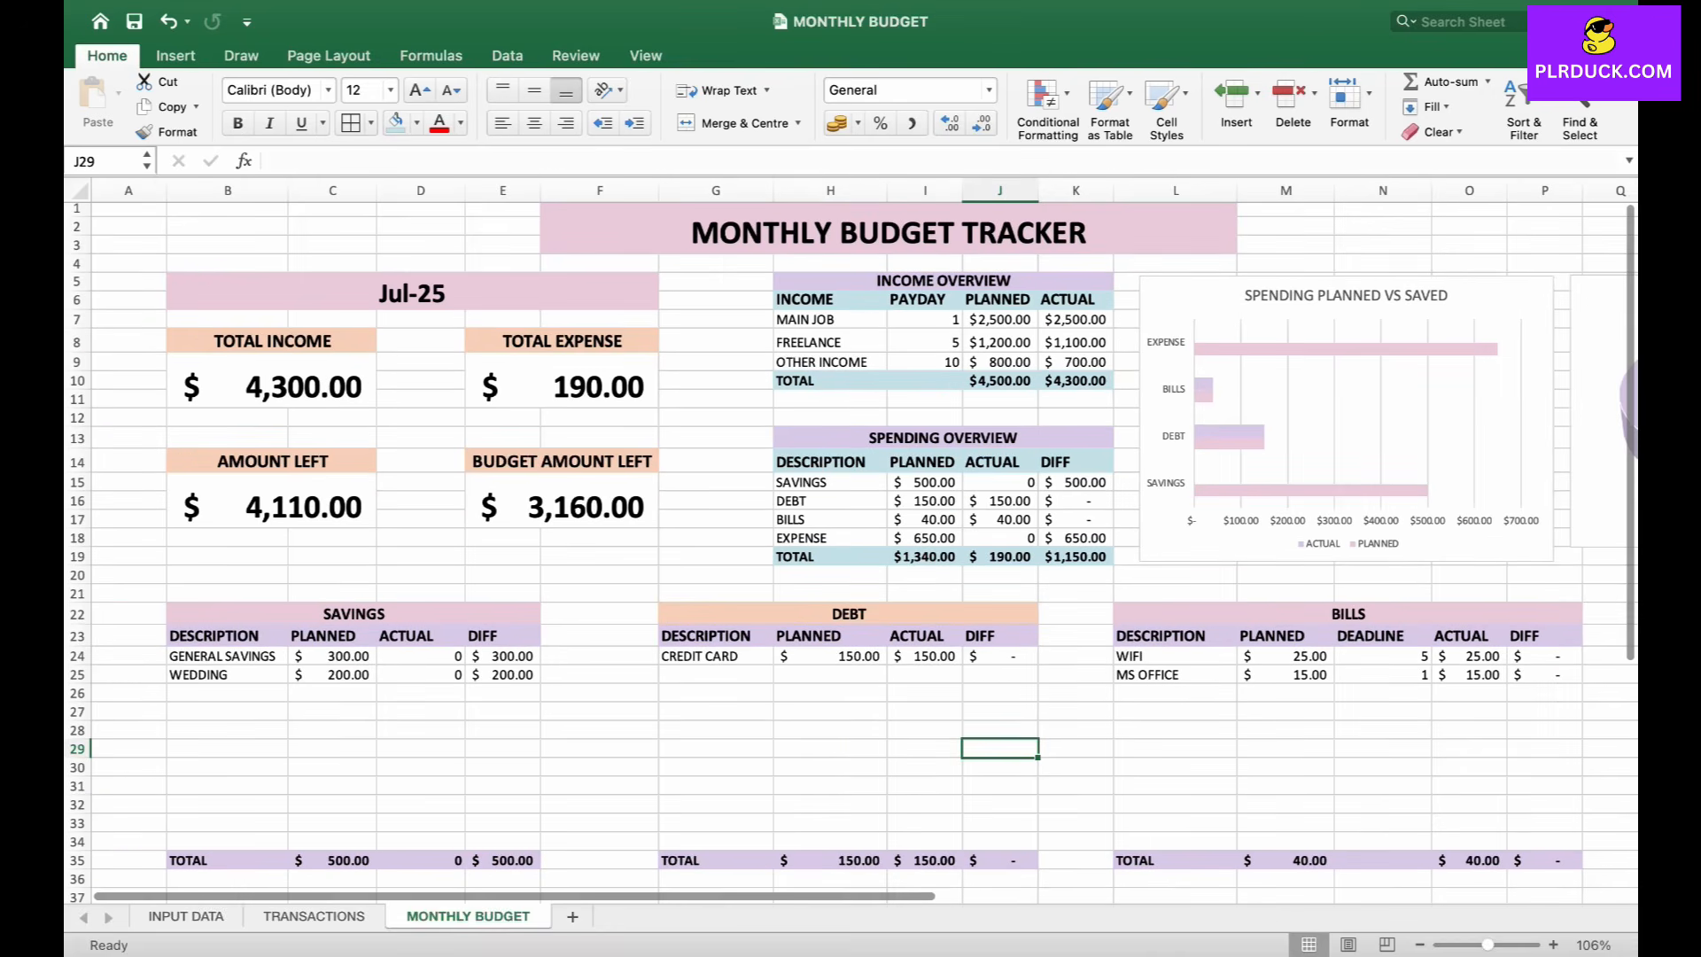
scroll(975, 531, "right", 4)
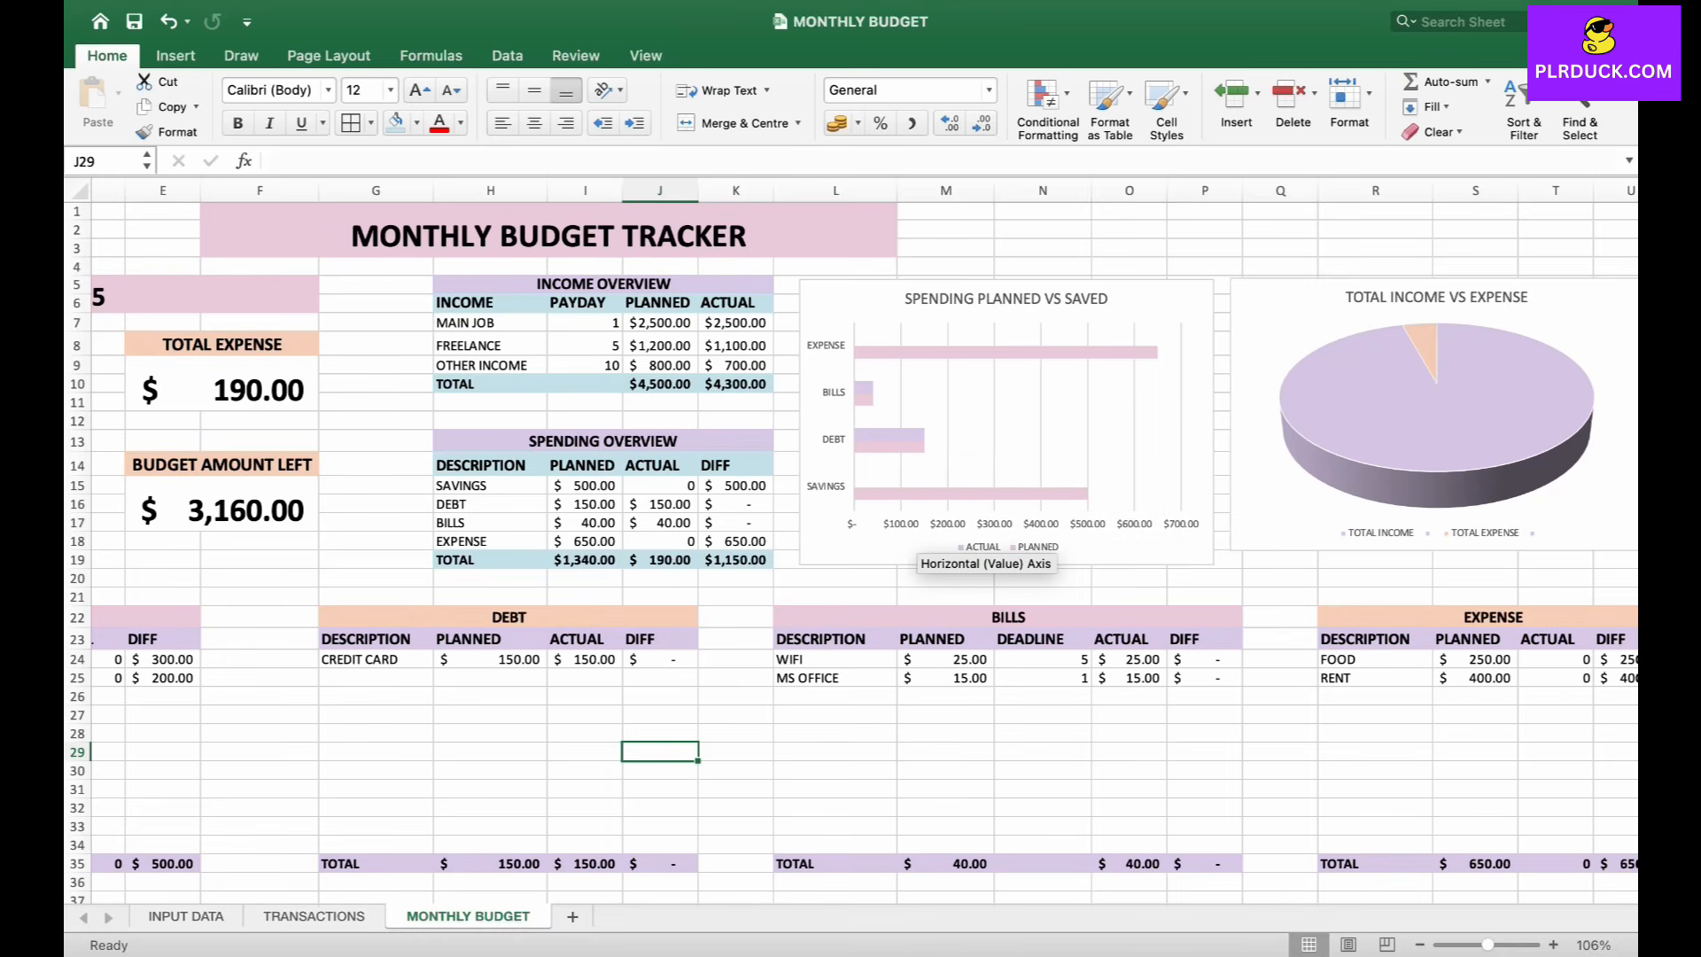
mouse_move(1302, 411)
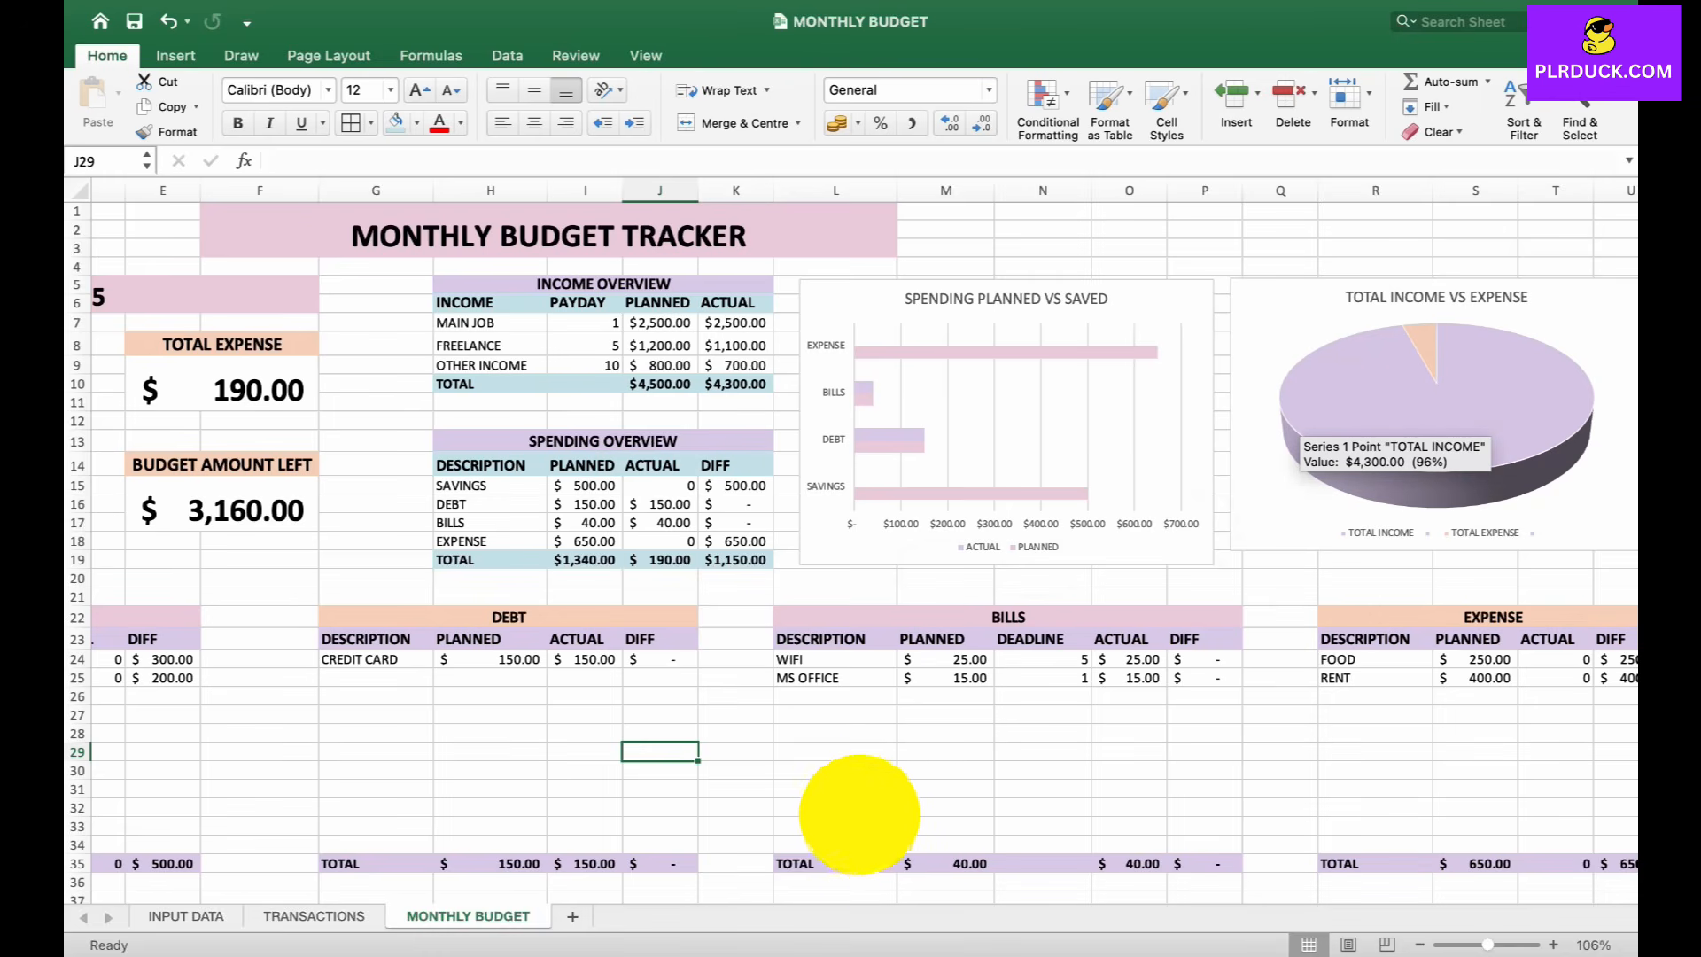
scroll(1124, 472, "left", 4)
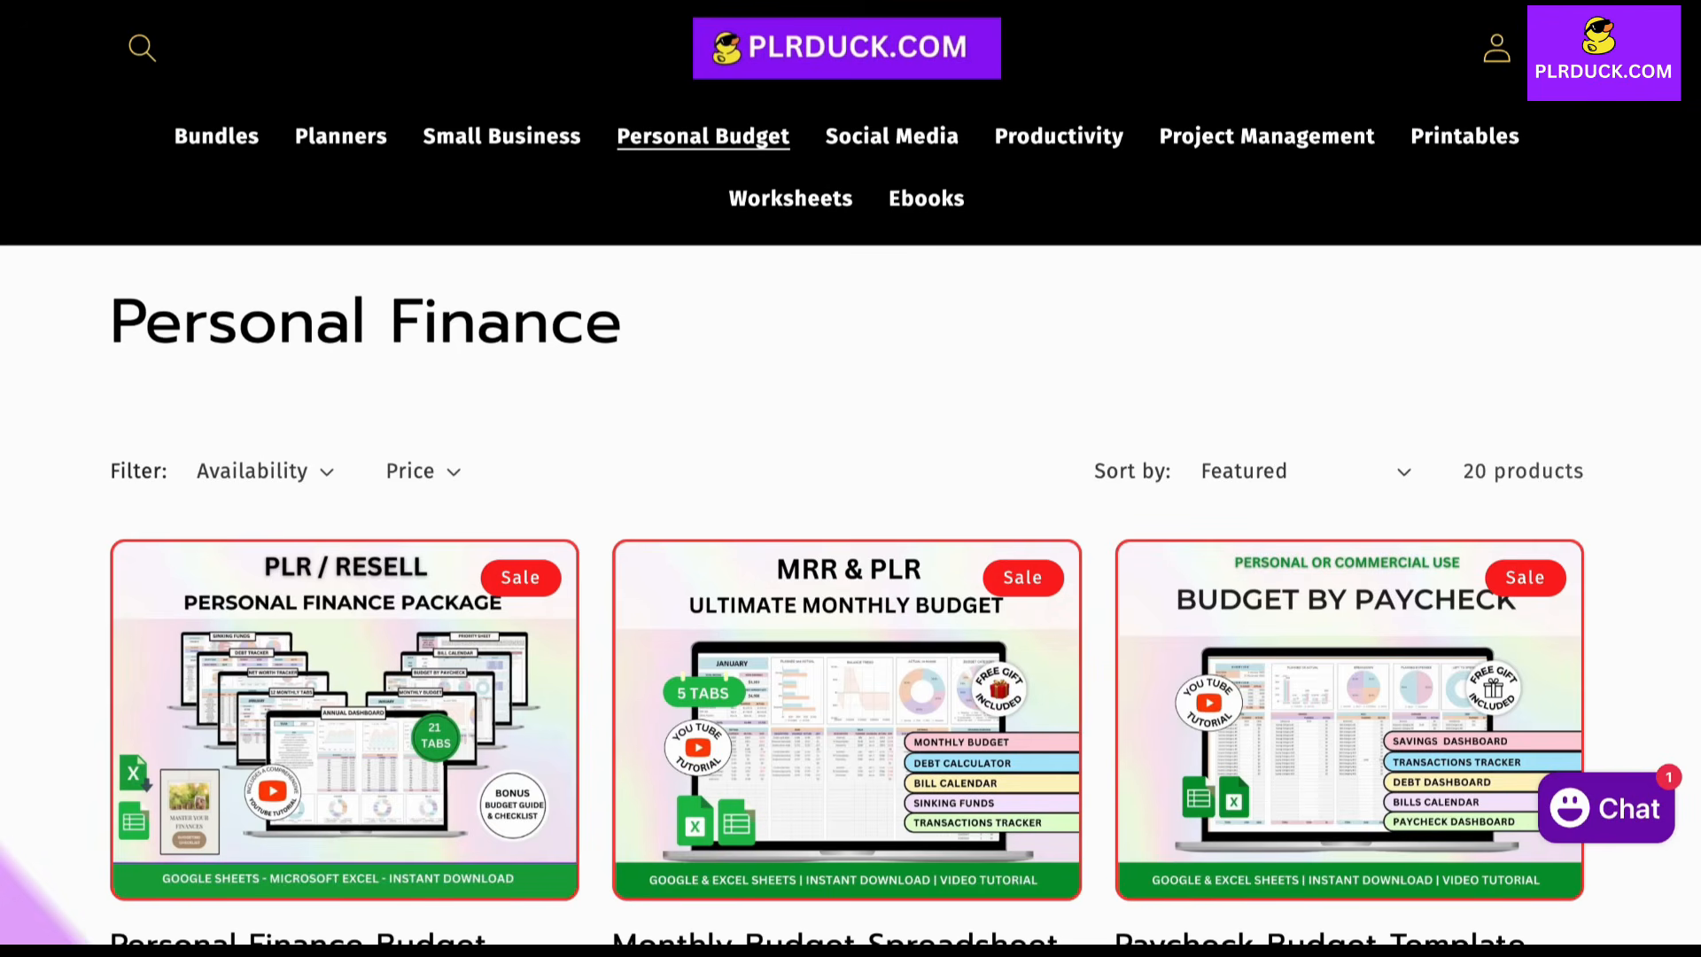
- Switch to the PLRDUCK.COM store and look through the budget templates in its Personal Finance collection
scroll(850, 479, "down", 3)
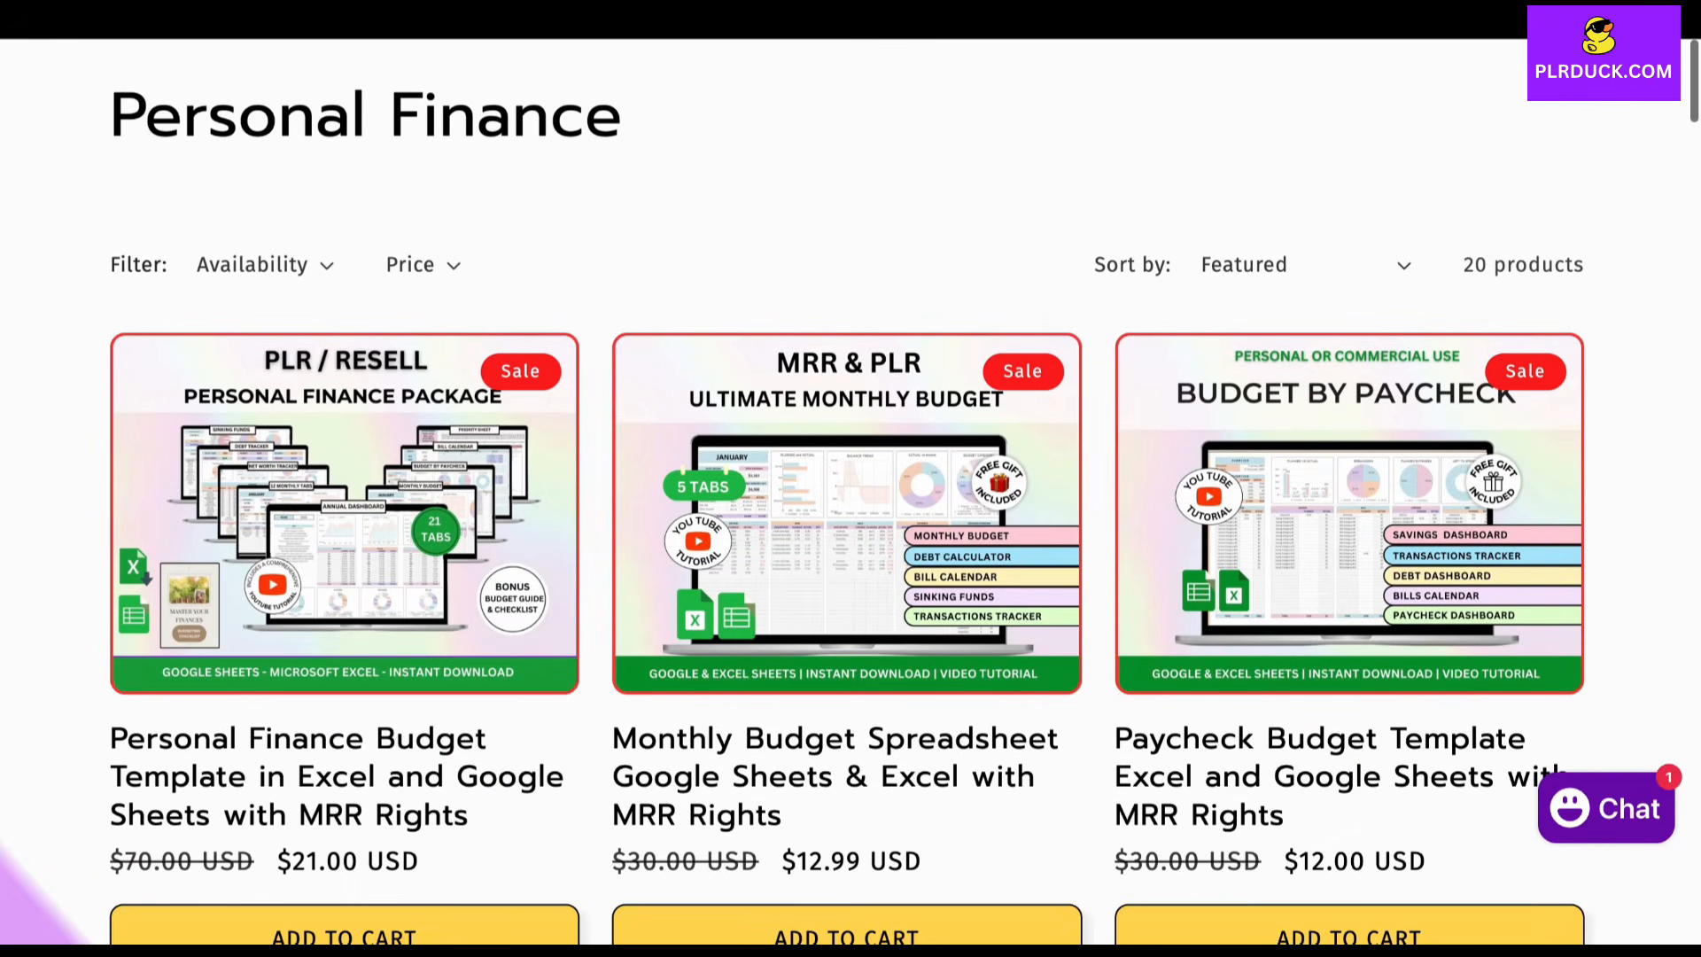
scroll(850, 479, "down", 1)
scroll(851, 478, "down", 5)
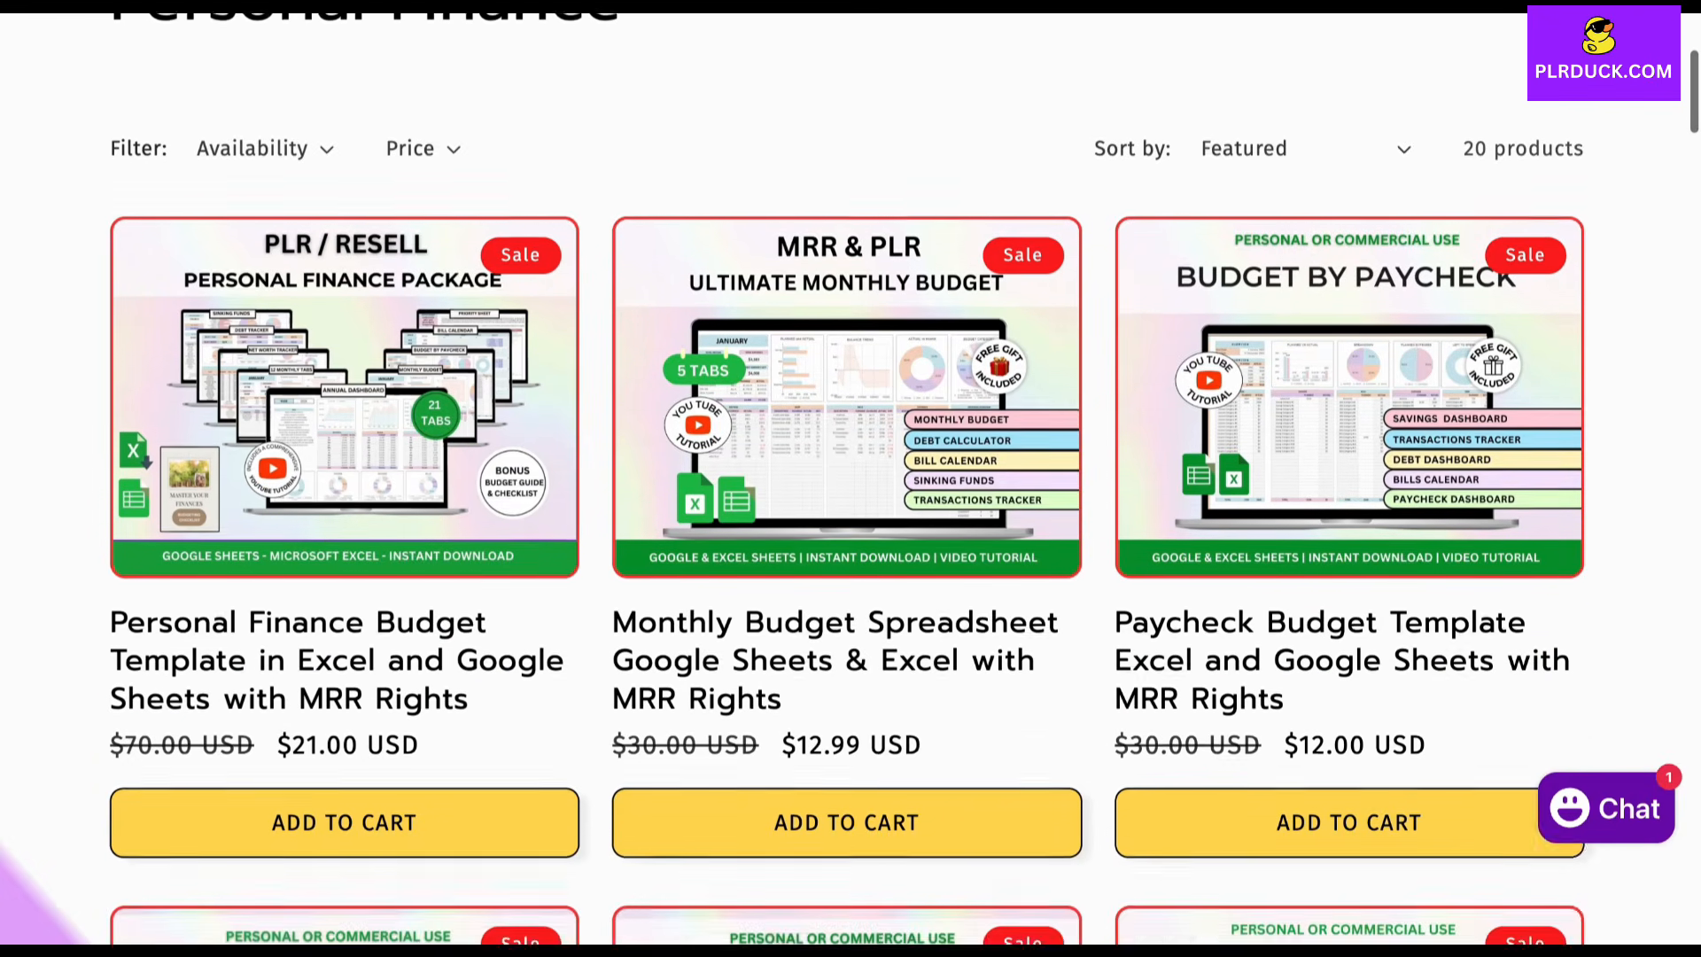